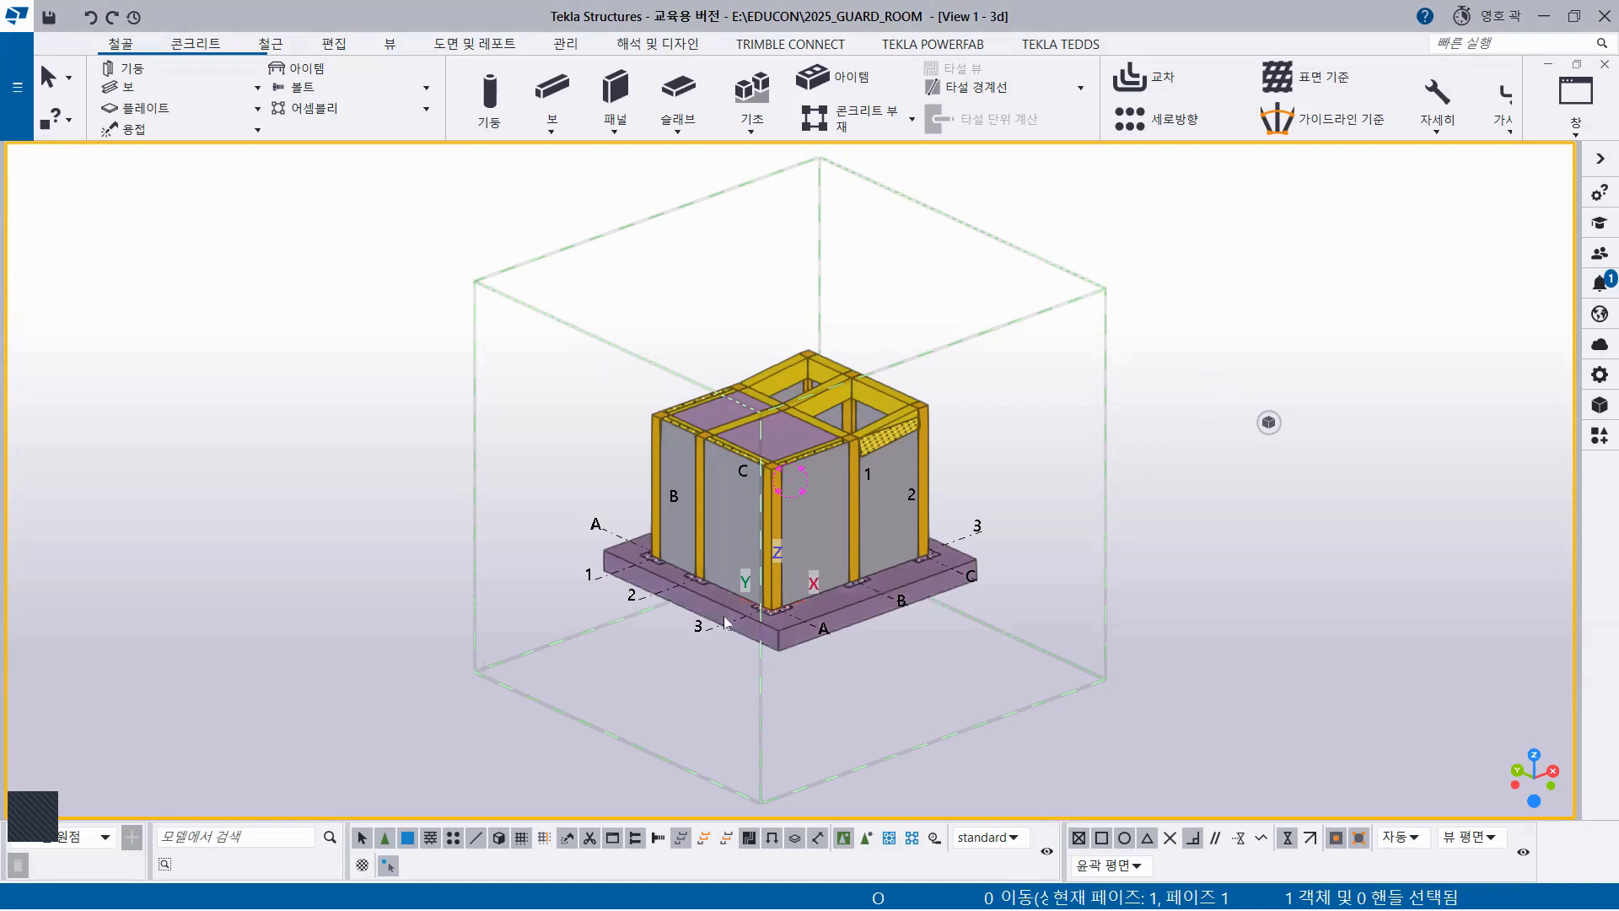
Run a clash check on the members around the sloped beam at grids B–C/3, closing the session without saving
{"action": "scroll", "coordinate": [864, 570], "scroll_direction": "up", "scroll_amount": 3}
{"action": "scroll", "coordinate": [867, 551], "scroll_direction": "up", "scroll_amount": 2}
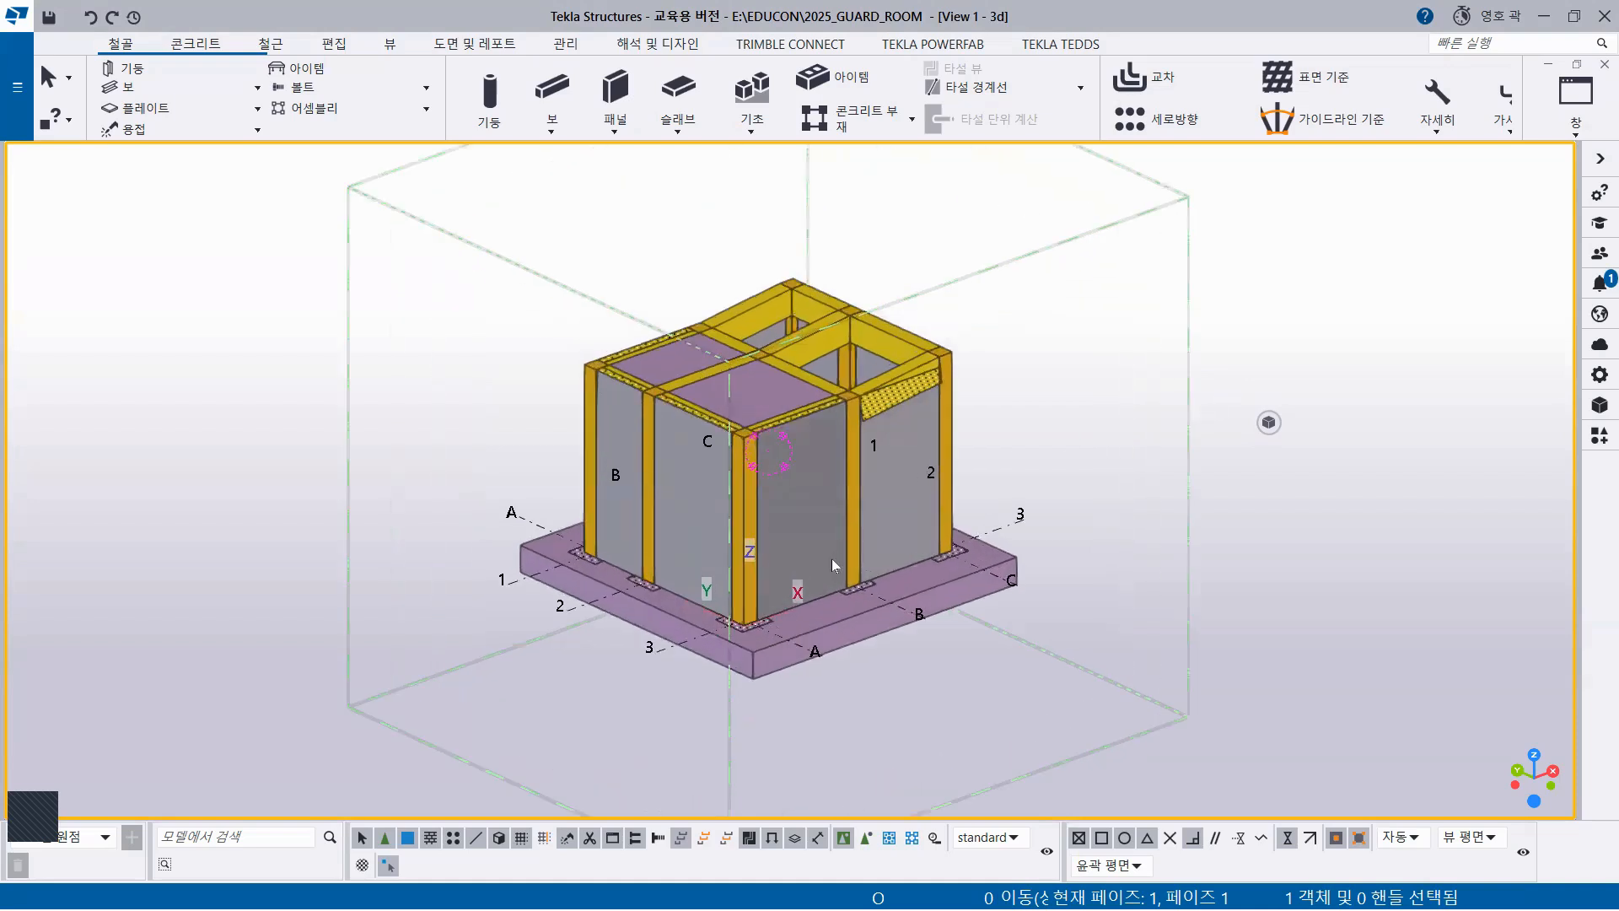
{"action": "mouse_move", "coordinate": [792, 552]}
{"action": "middle_mouse_down", "text": "ctrl"}
{"action": "mouse_move", "coordinate": [796, 374]}
{"action": "mouse_move", "coordinate": [818, 547]}
{"action": "mouse_move", "coordinate": [774, 556]}
{"action": "middle_mouse_up", "text": "ctrl"}
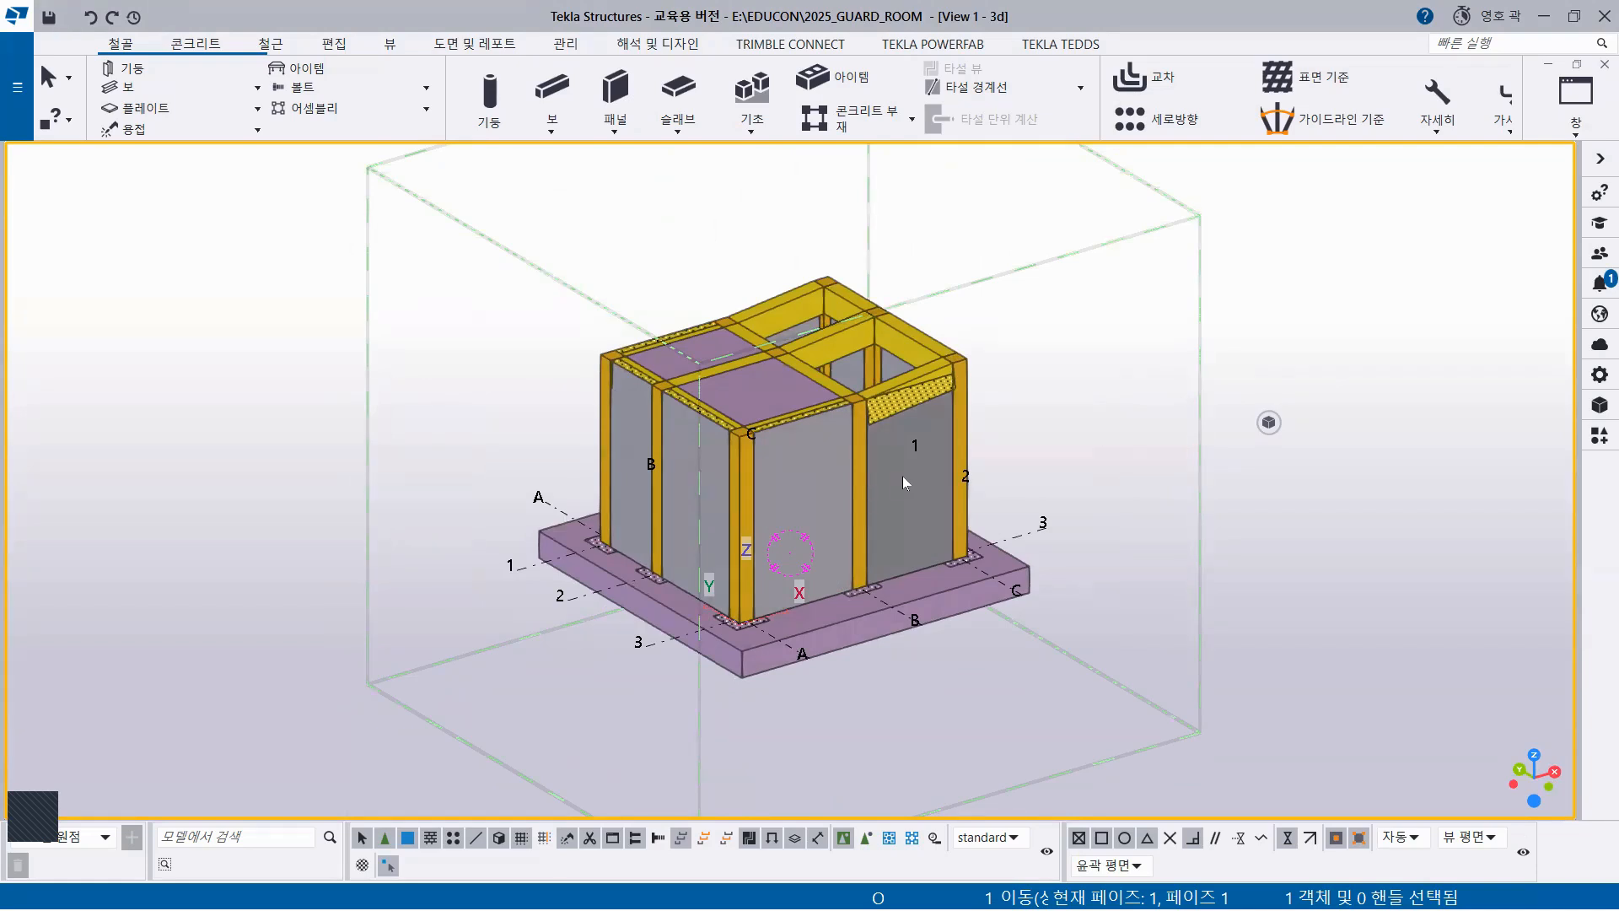
{"action": "scroll", "coordinate": [783, 405], "scroll_direction": "up", "scroll_amount": 3}
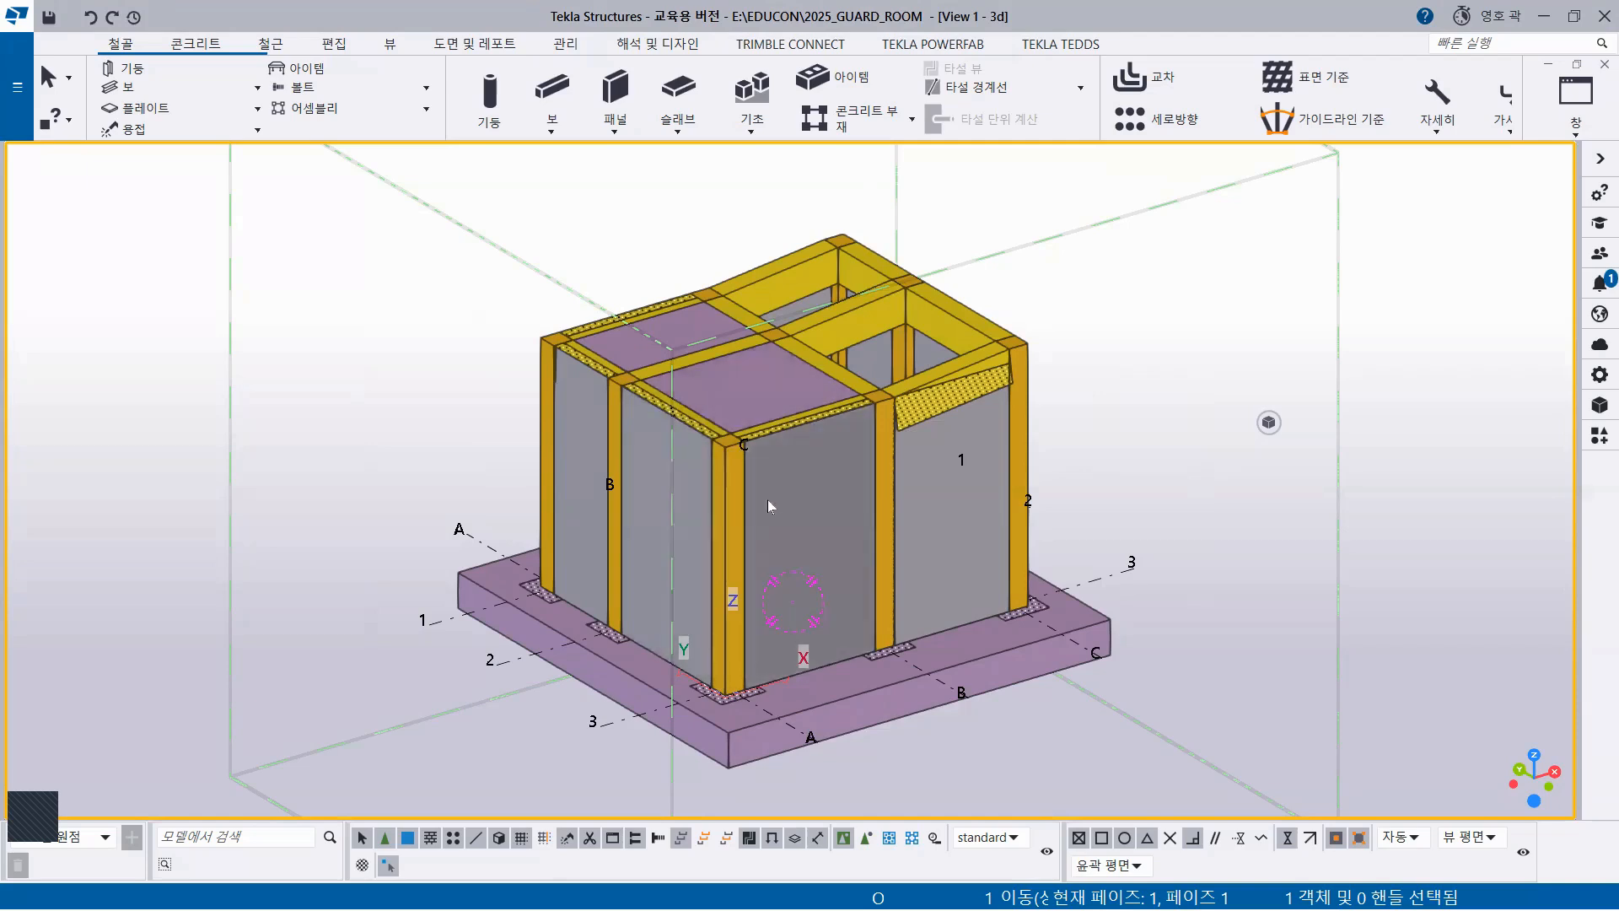
{"action": "left_click_drag", "start_coordinate": [1078, 437], "coordinate": [970, 334]}
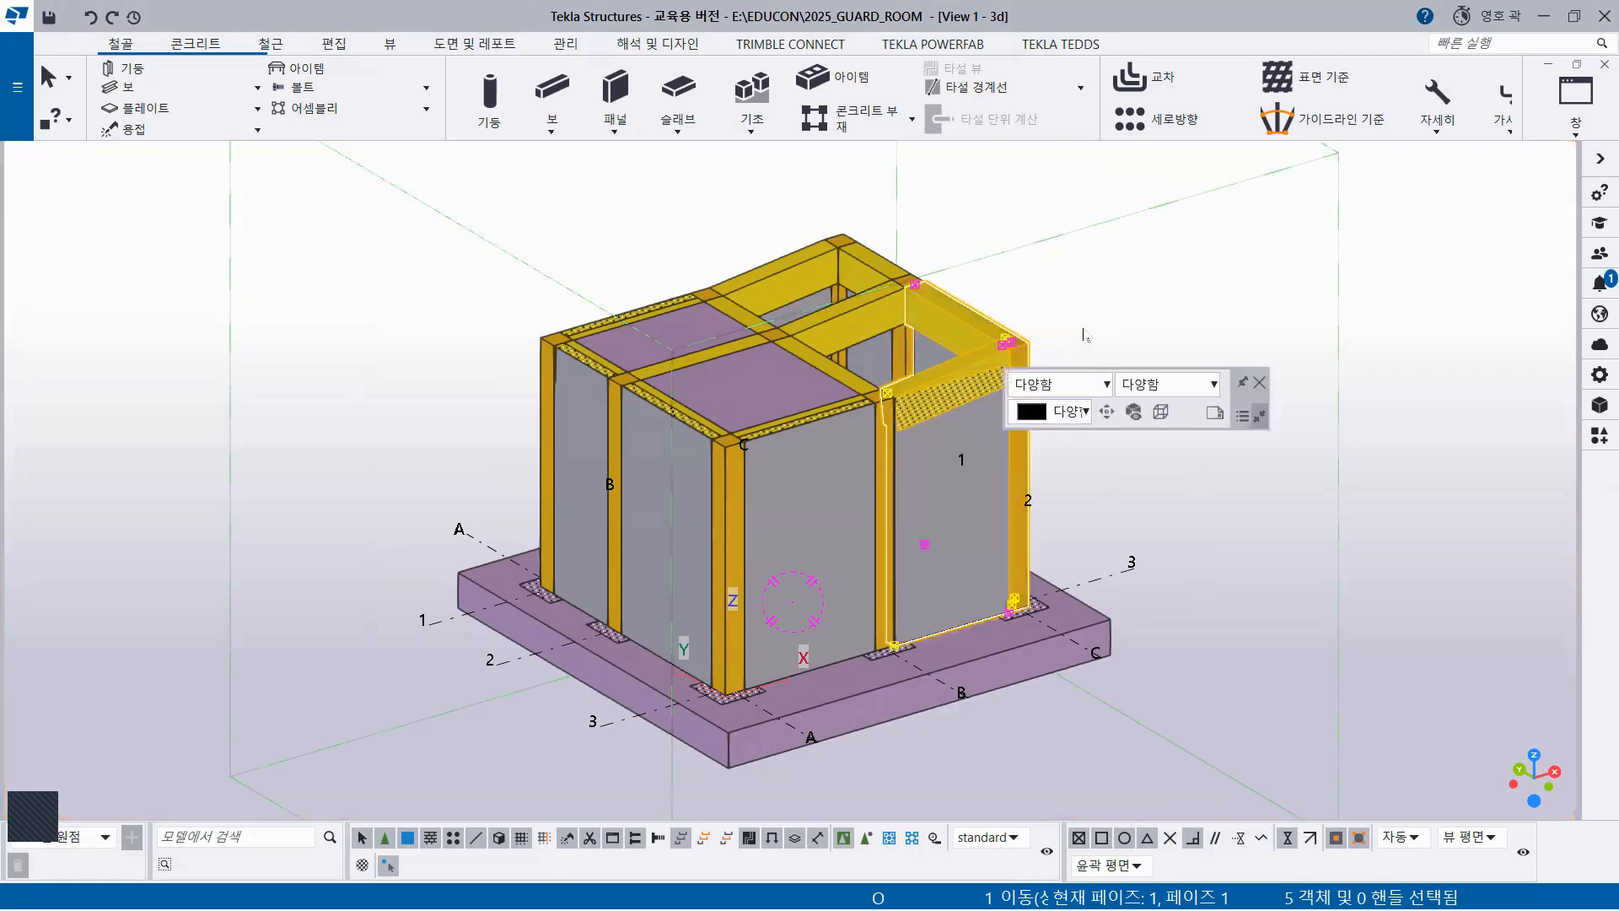
{"action": "right_click", "coordinate": [1100, 269]}
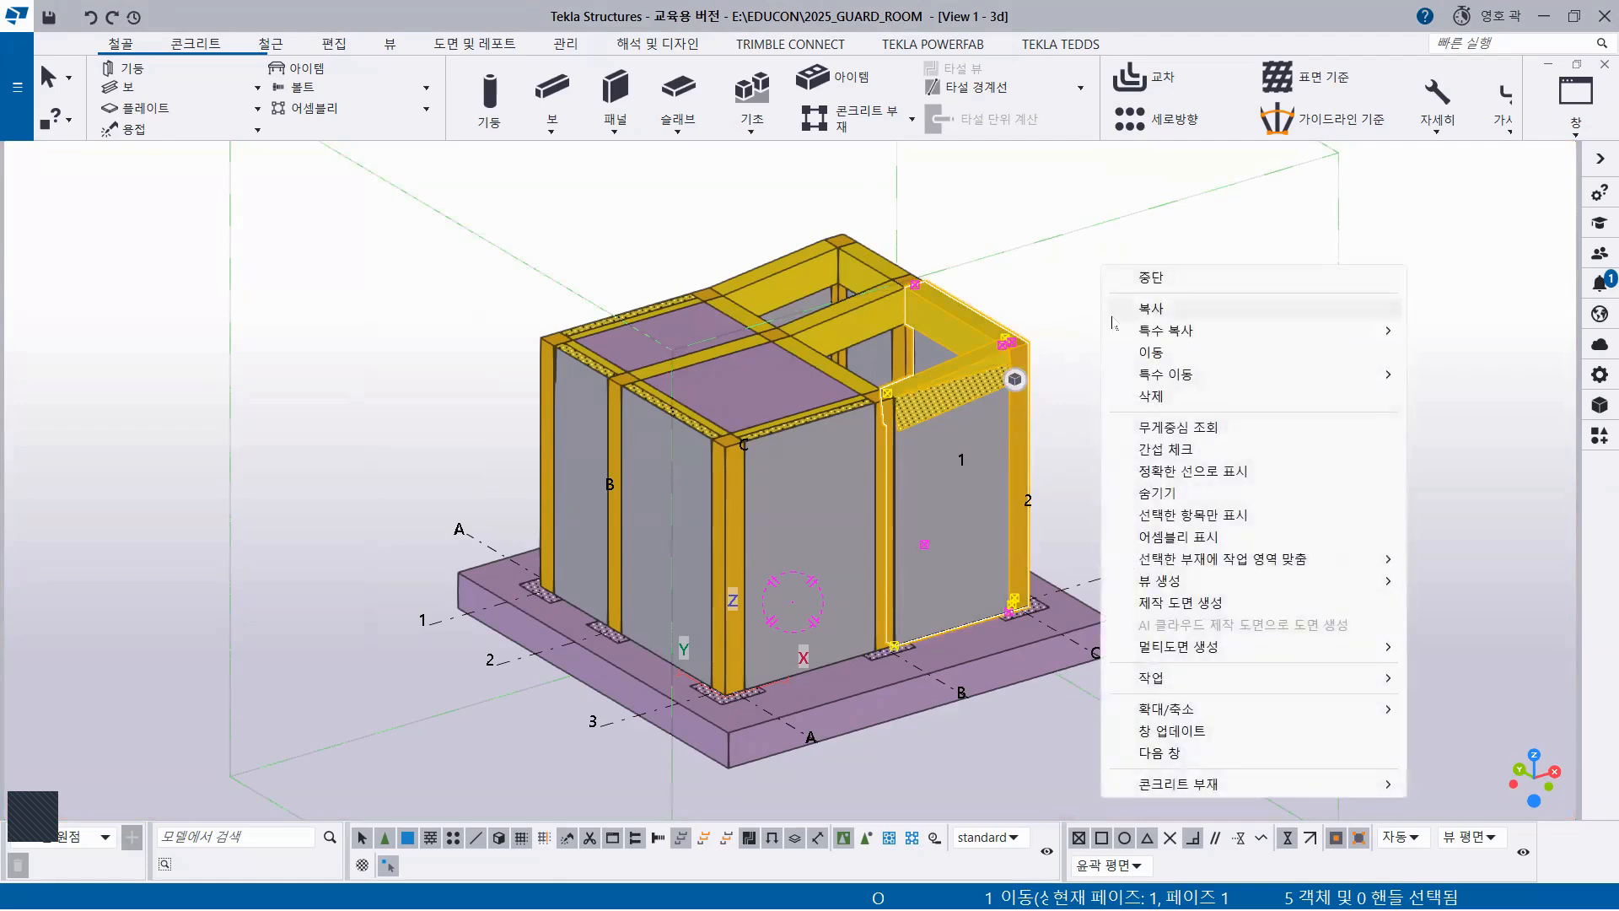
{"action": "left_click", "coordinate": [1157, 456]}
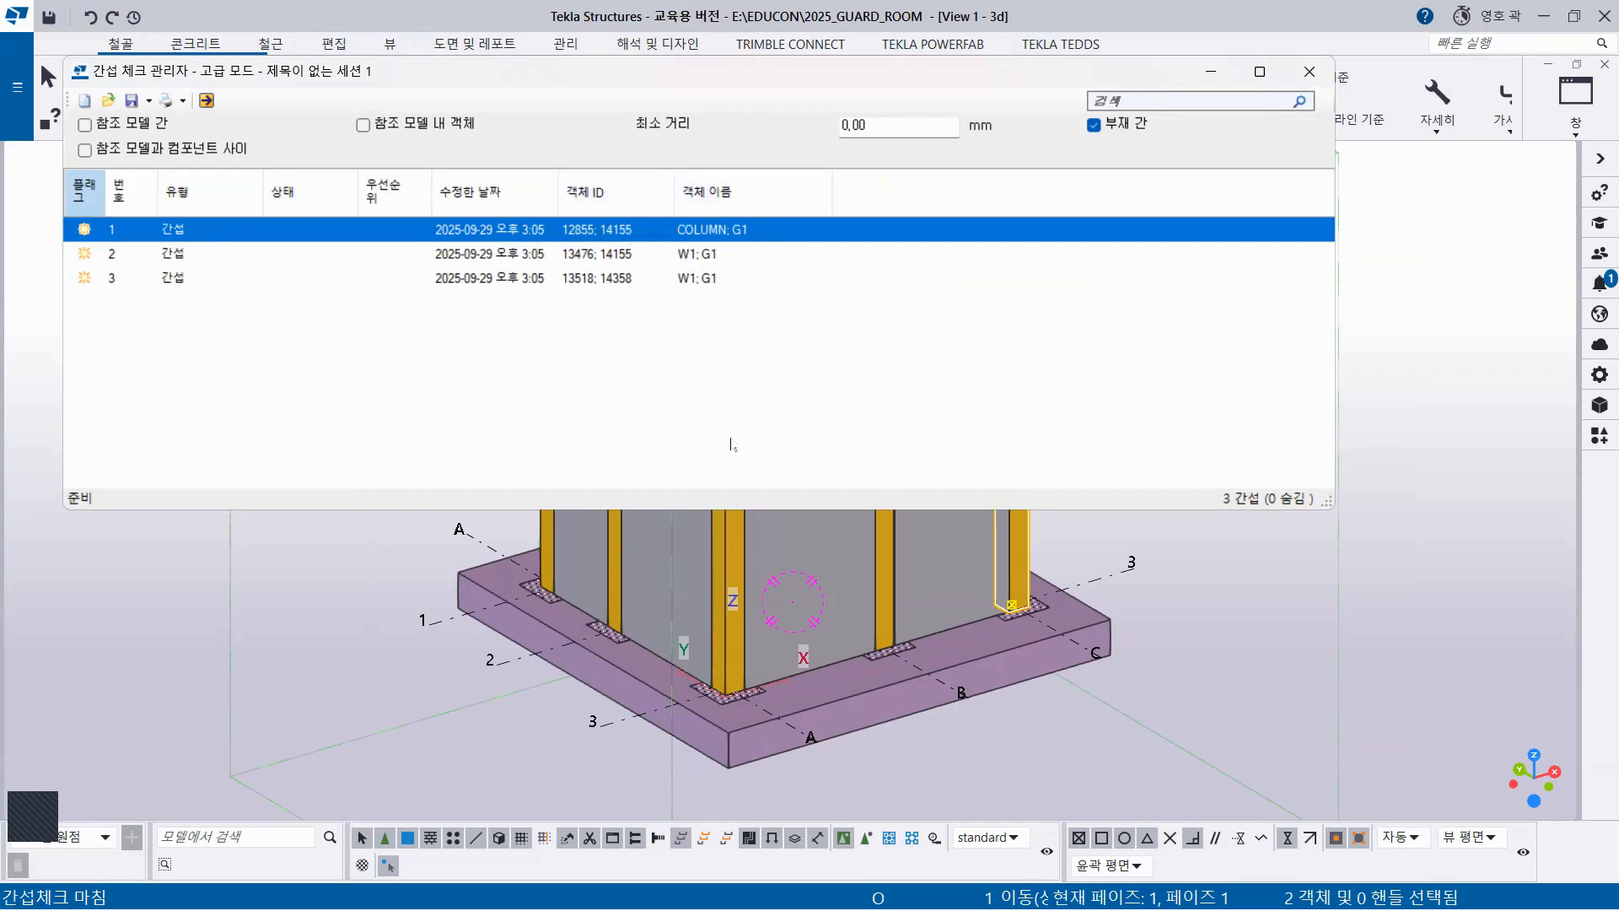
{"action": "left_click", "coordinate": [1307, 68]}
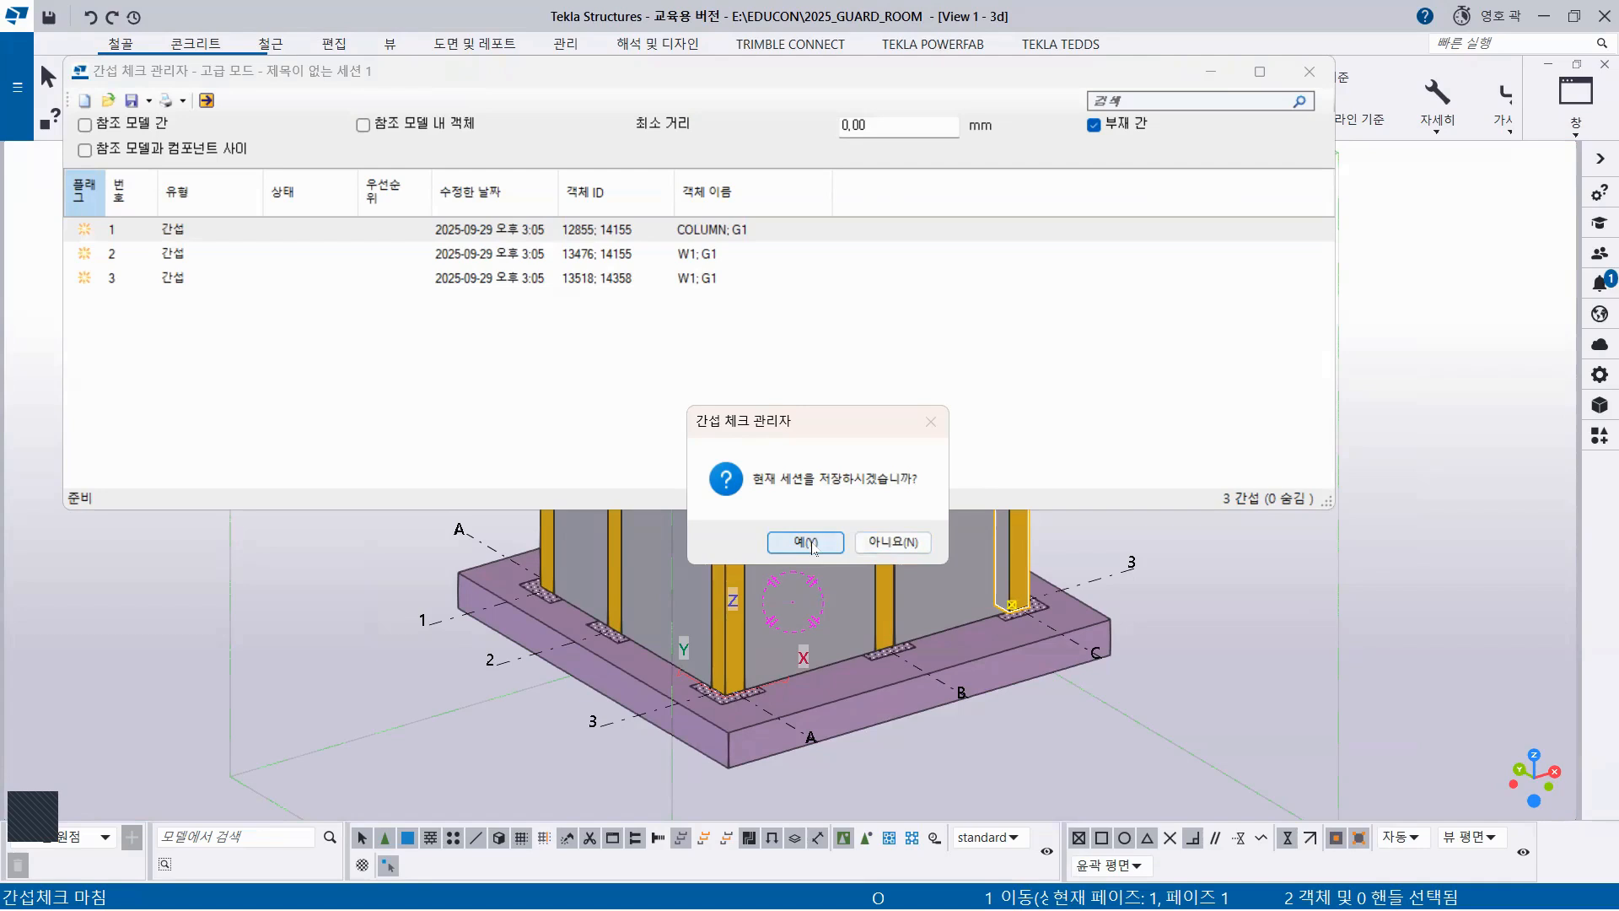
{"action": "left_click", "coordinate": [922, 541]}
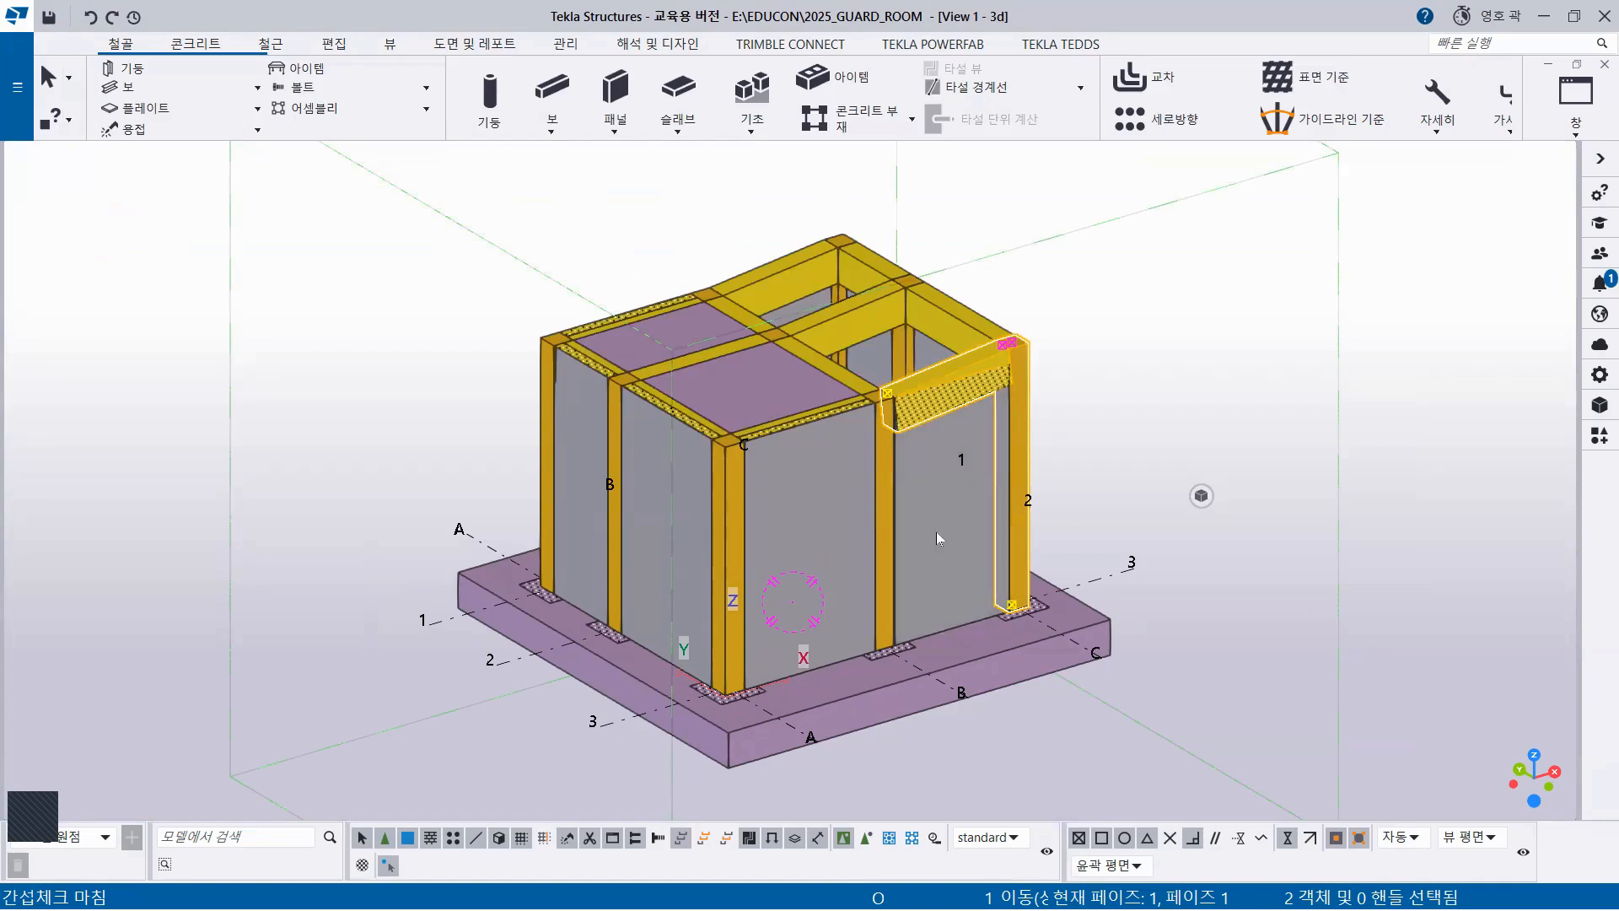
{"action": "left_click", "coordinate": [1598, 436]}
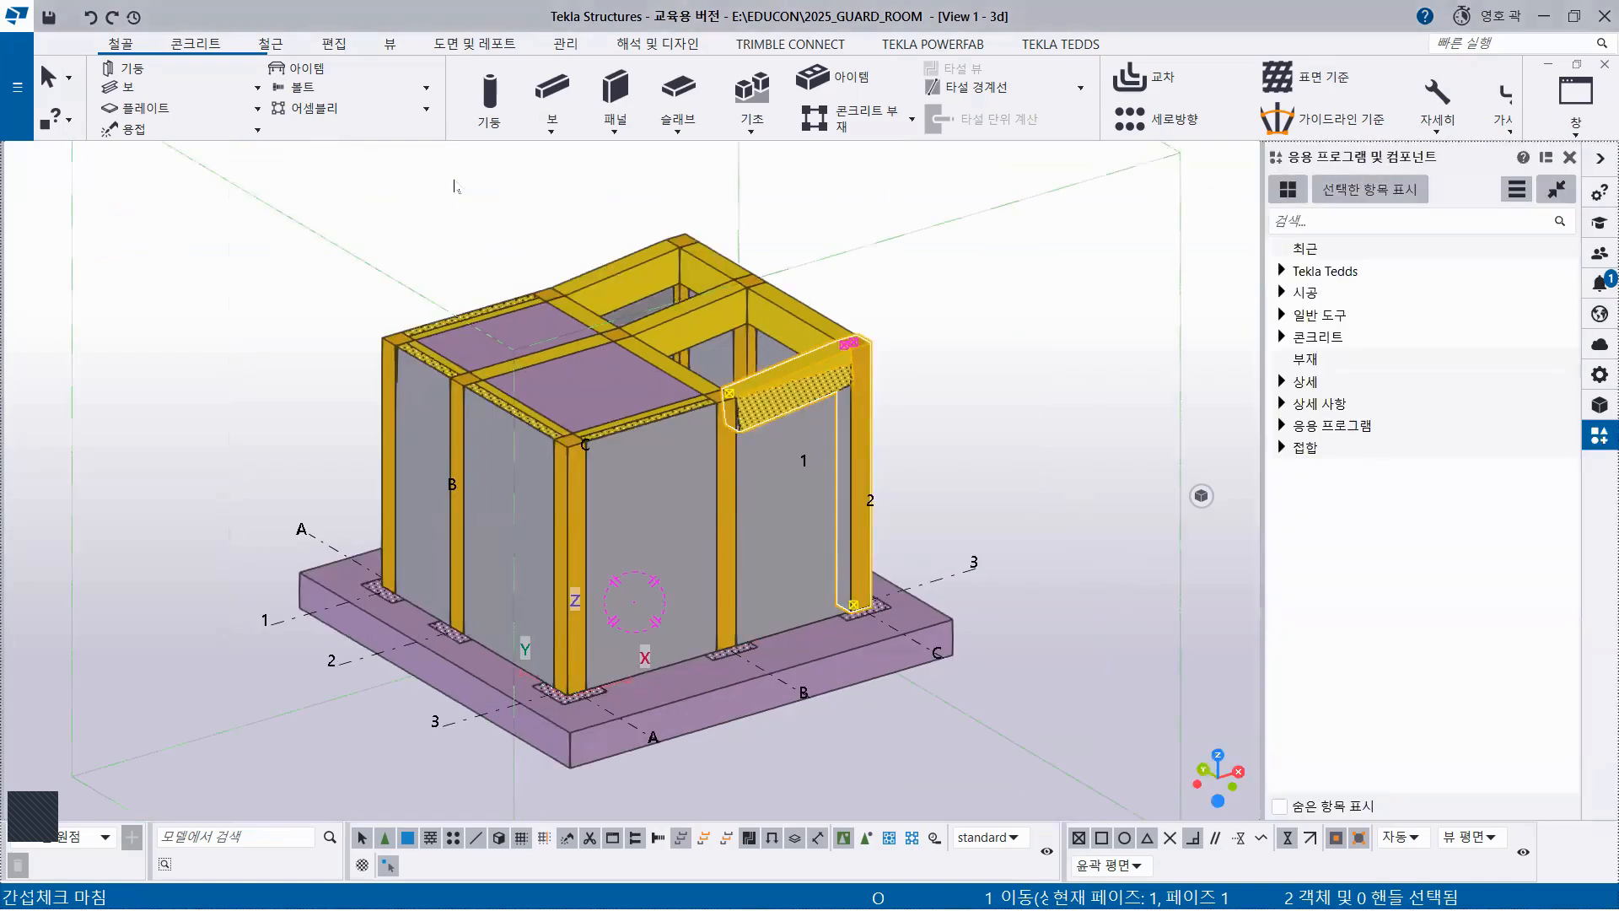
{"action": "left_click", "coordinate": [332, 45]}
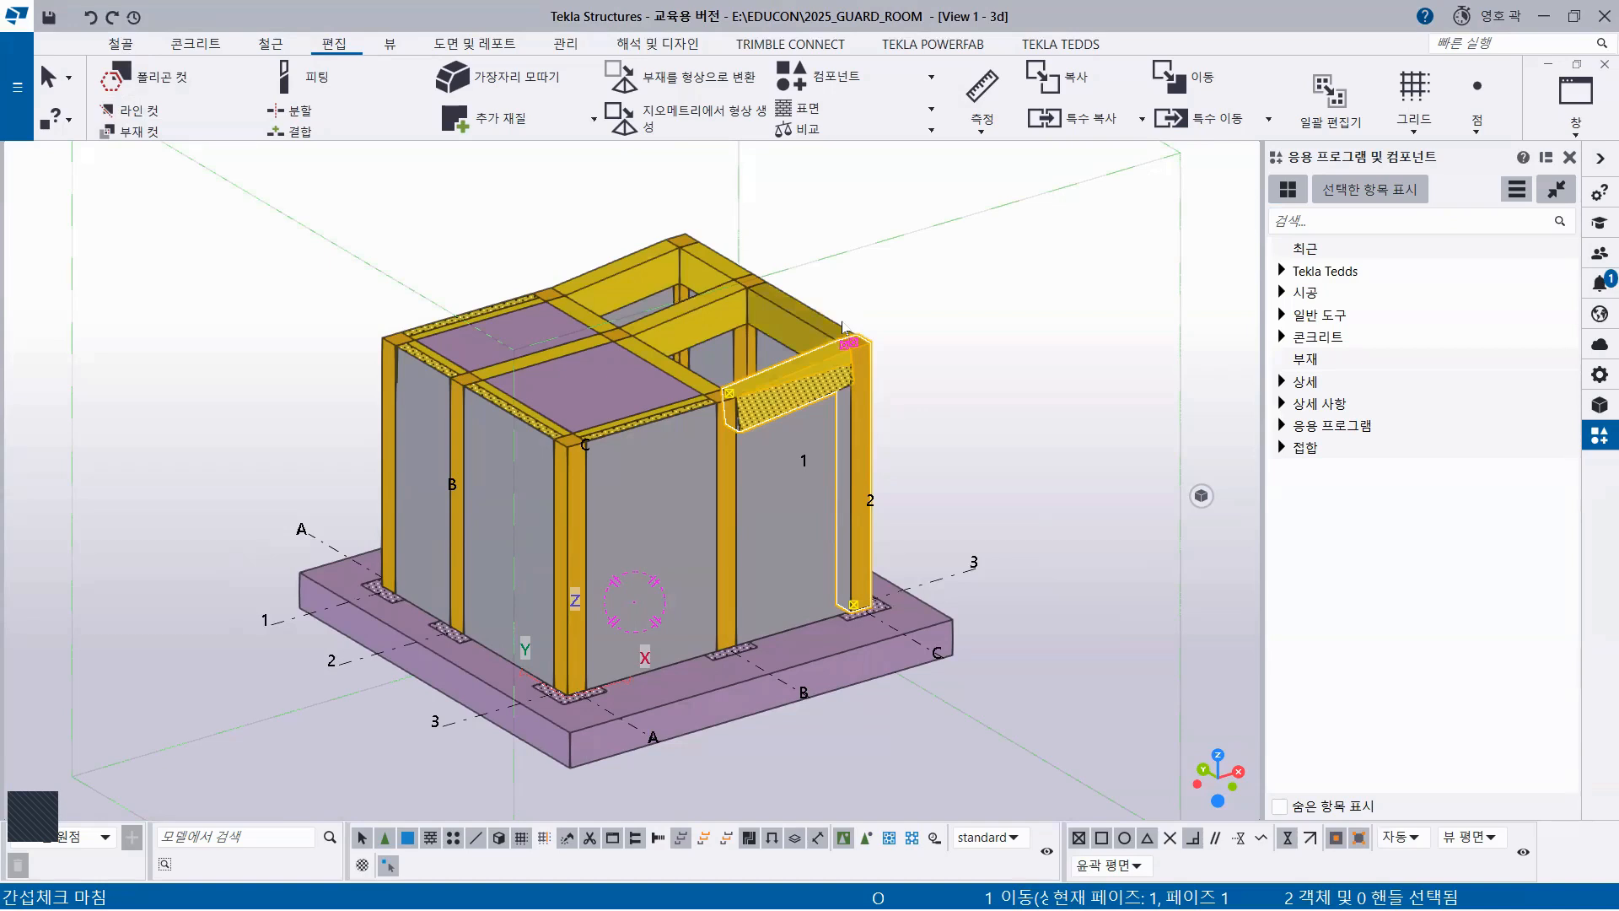
{"action": "left_click", "coordinate": [1569, 158]}
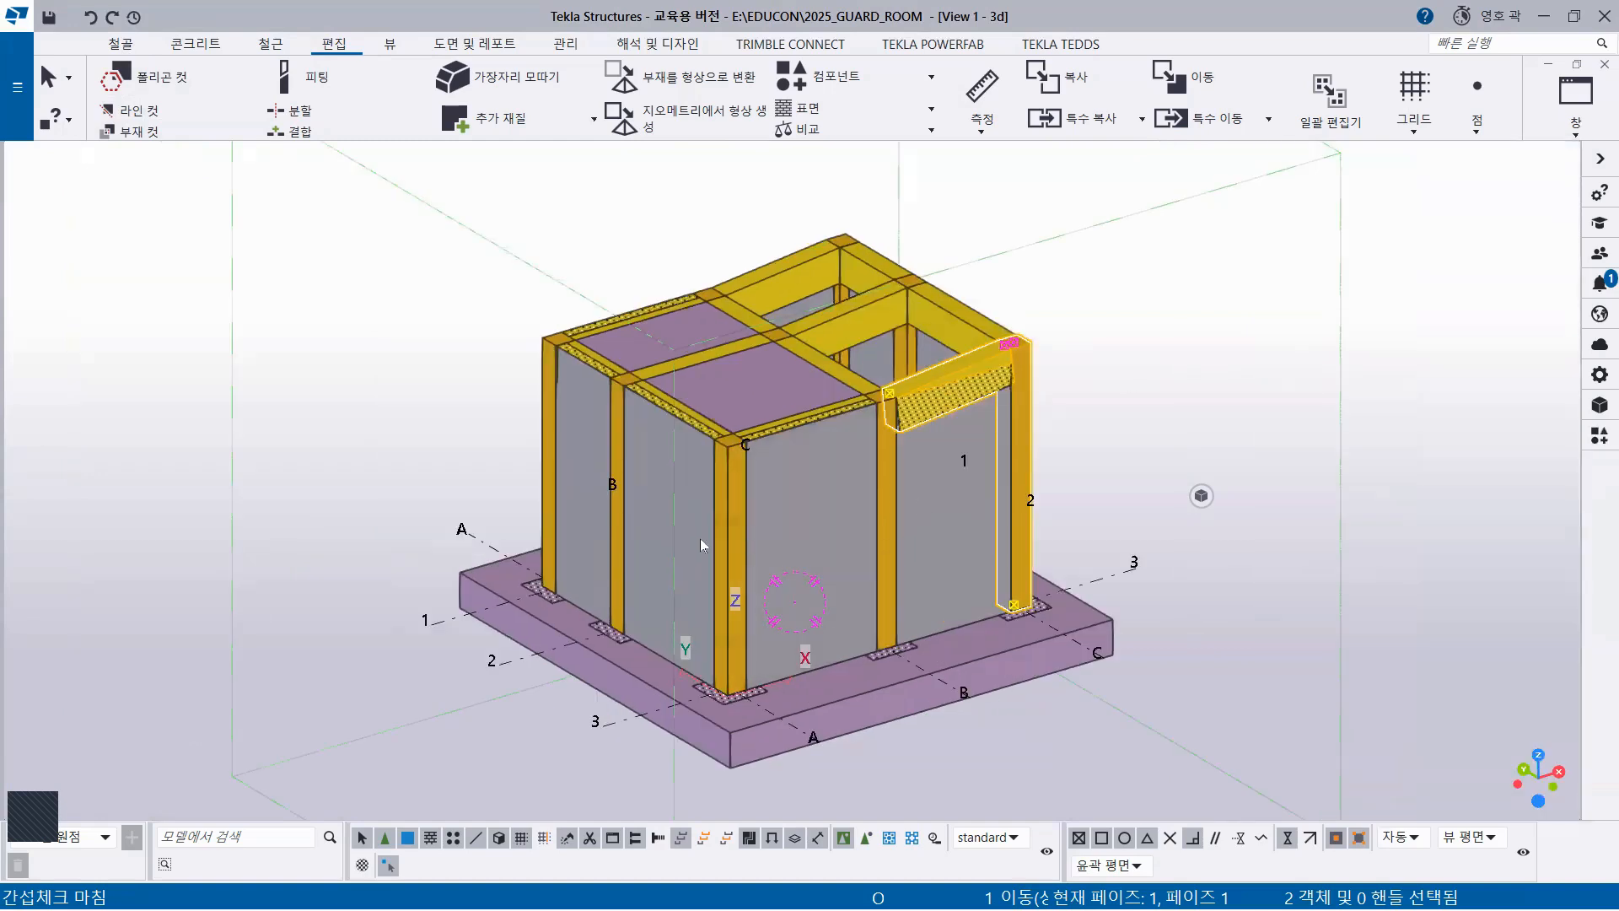
Open the GRID 3 elevation view from the list of created views
{"action": "scroll", "coordinate": [700, 468], "scroll_direction": "up", "scroll_amount": 2}
{"action": "mouse_move", "coordinate": [734, 548]}
{"action": "middle_mouse_down"}
{"action": "mouse_move", "coordinate": [665, 546]}
{"action": "mouse_move", "coordinate": [742, 550]}
{"action": "middle_mouse_up"}
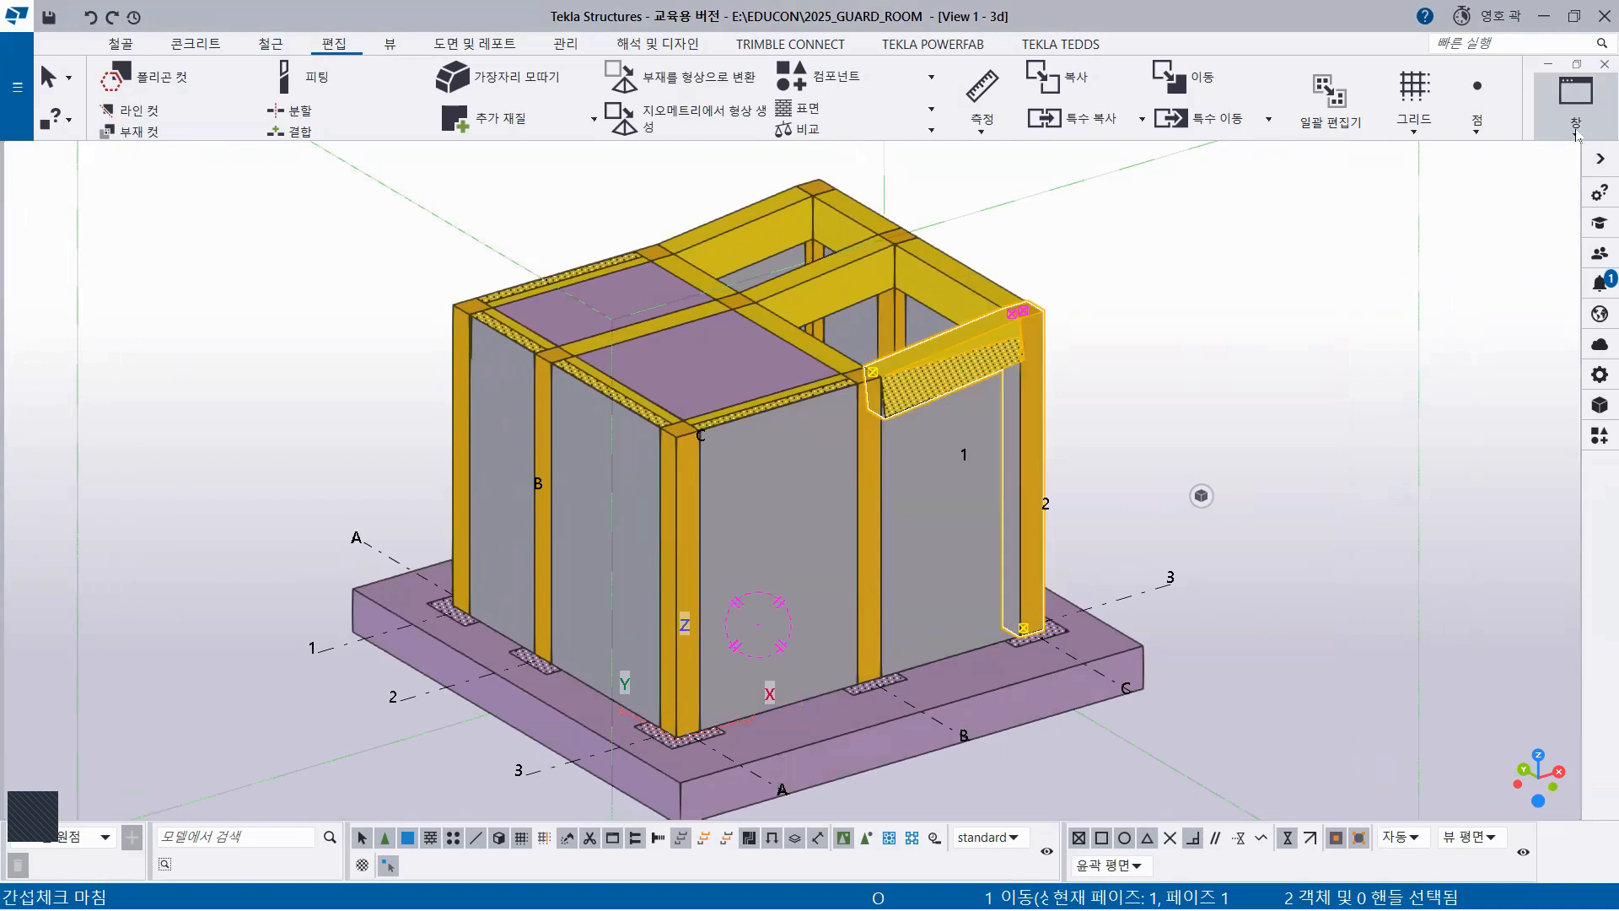
{"action": "left_click", "coordinate": [1575, 126]}
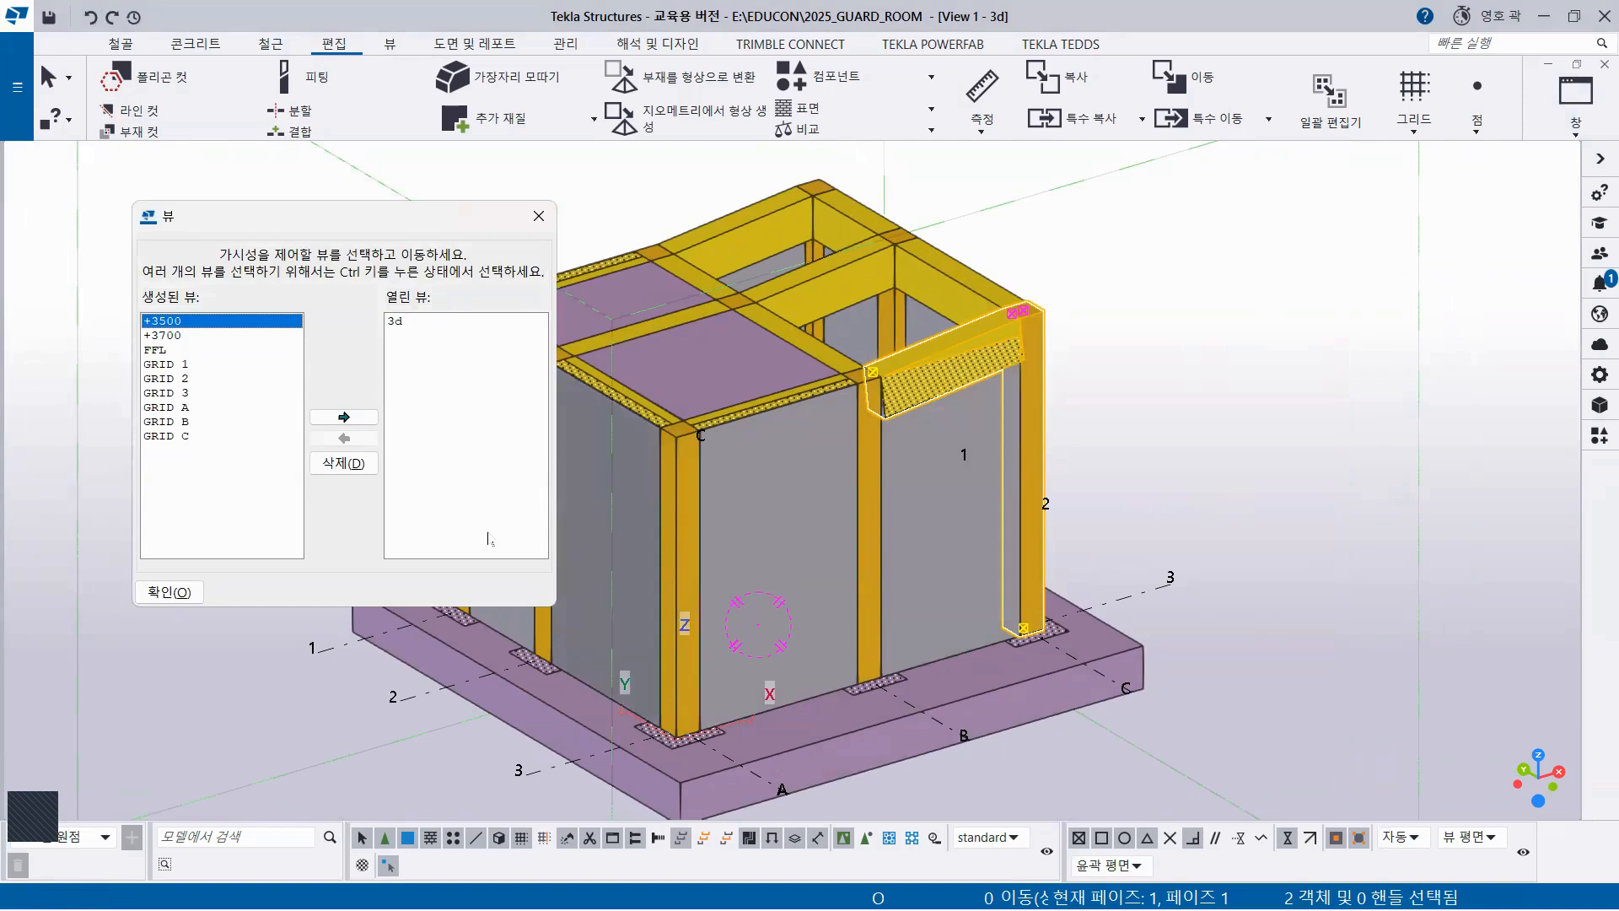
{"action": "left_click", "coordinate": [176, 393]}
{"action": "left_click", "coordinate": [344, 418]}
{"action": "left_click", "coordinate": [539, 216]}
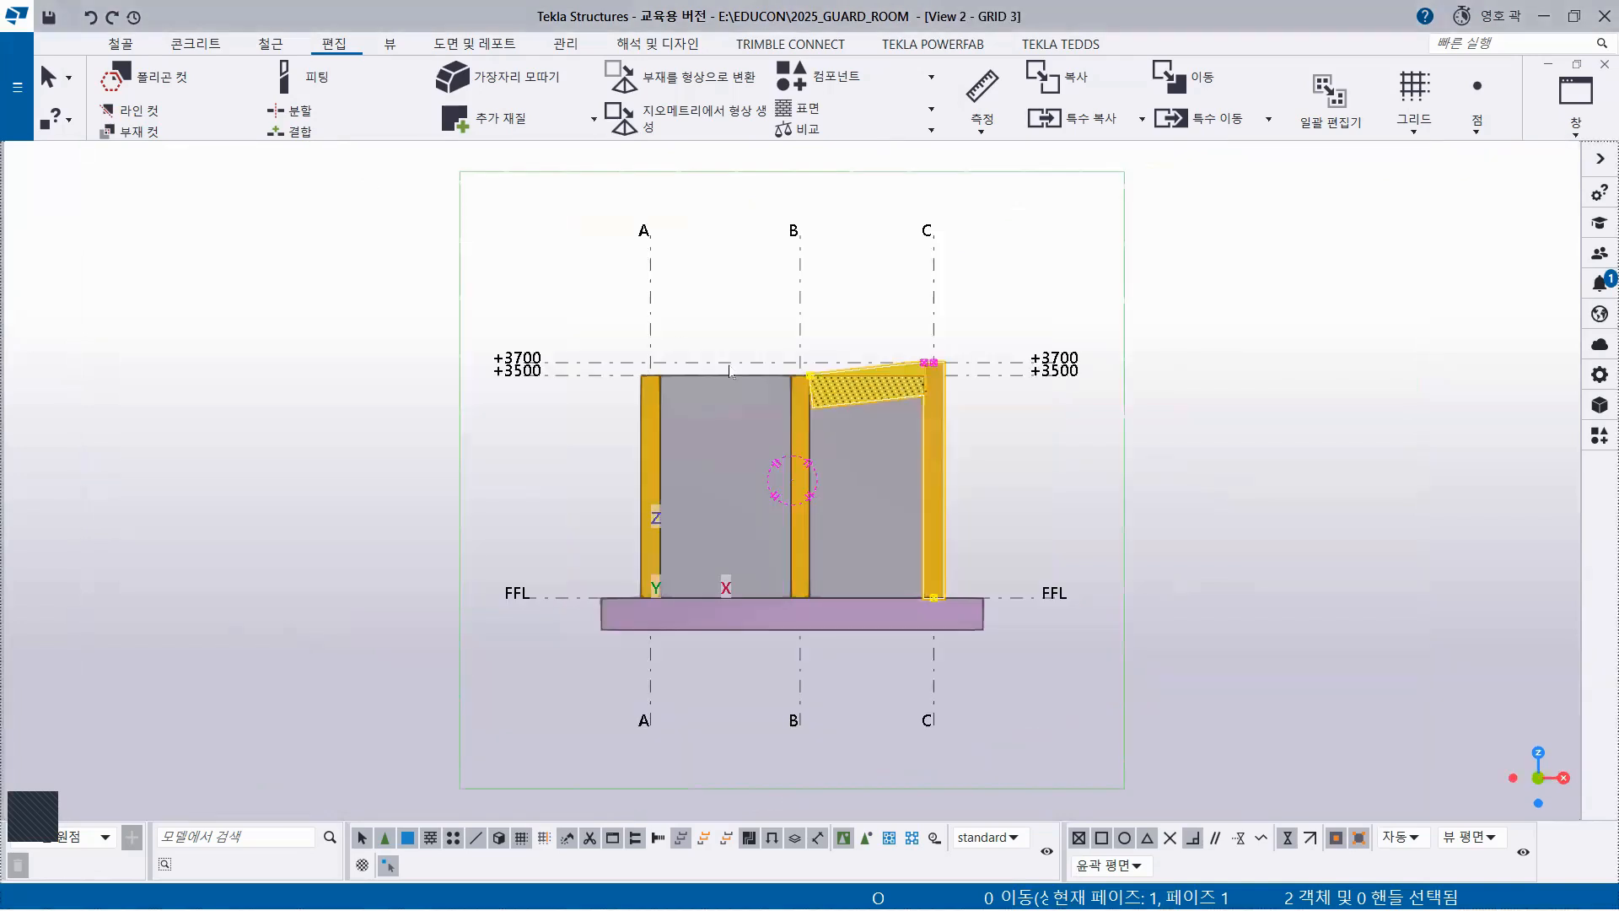
Fit the sloped beam's lower end to the vertical face of the column at grid B, snapping to nearest points
{"action": "scroll", "coordinate": [847, 499], "scroll_direction": "up", "scroll_amount": 1}
{"action": "scroll", "coordinate": [860, 504], "scroll_direction": "up", "scroll_amount": 2}
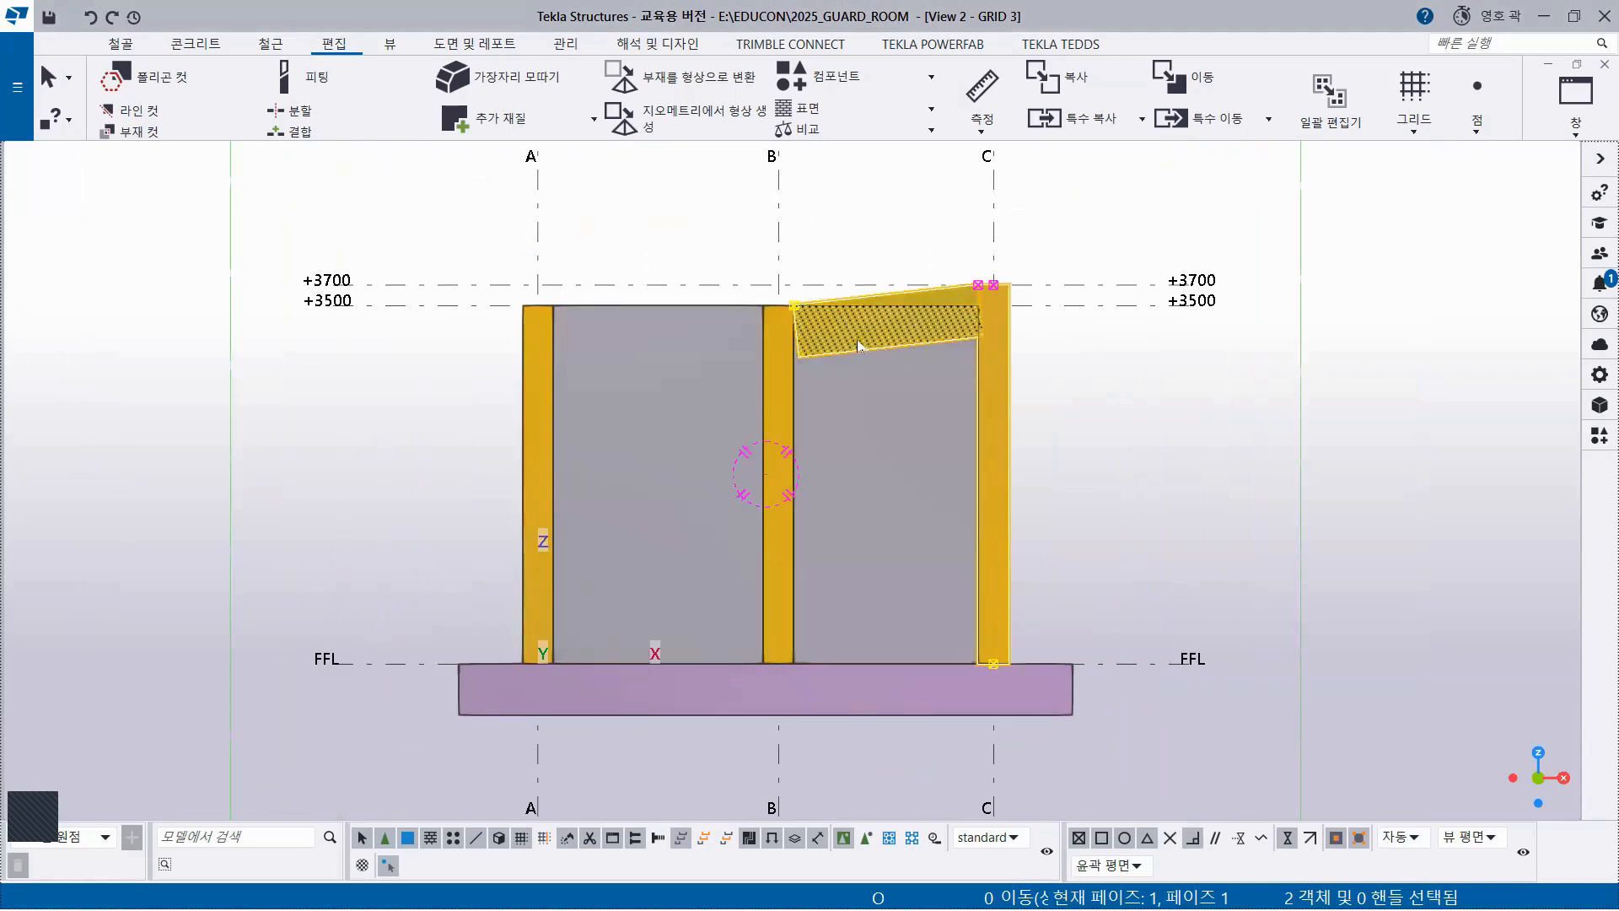
{"action": "scroll", "coordinate": [815, 326], "scroll_direction": "up", "scroll_amount": 2}
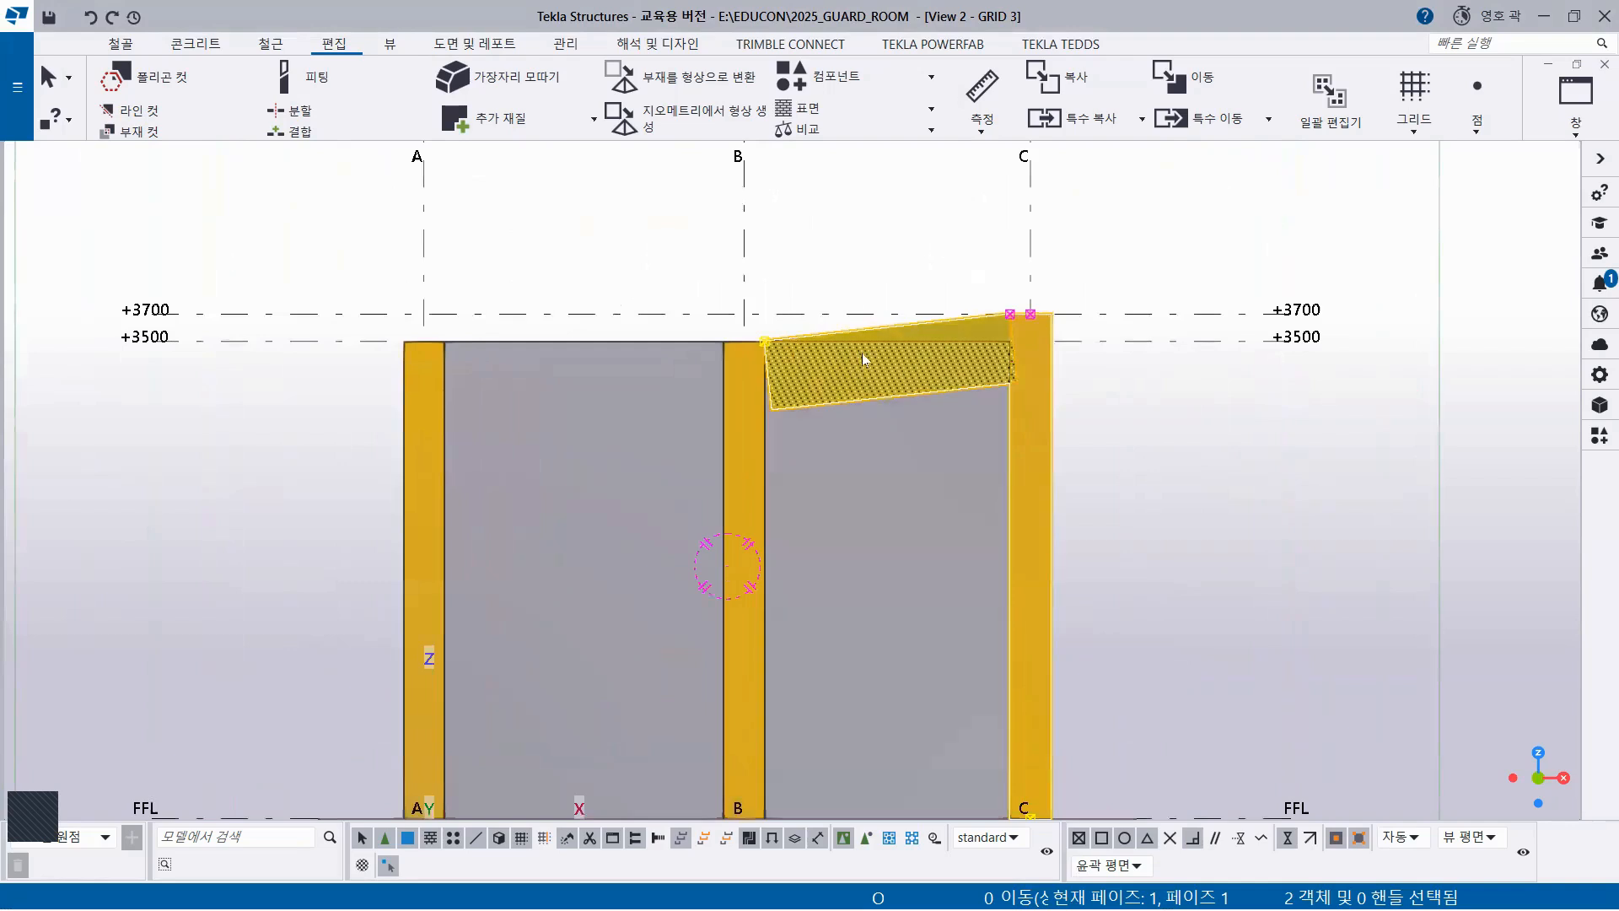
{"action": "scroll", "coordinate": [862, 352], "scroll_direction": "up", "scroll_amount": 3}
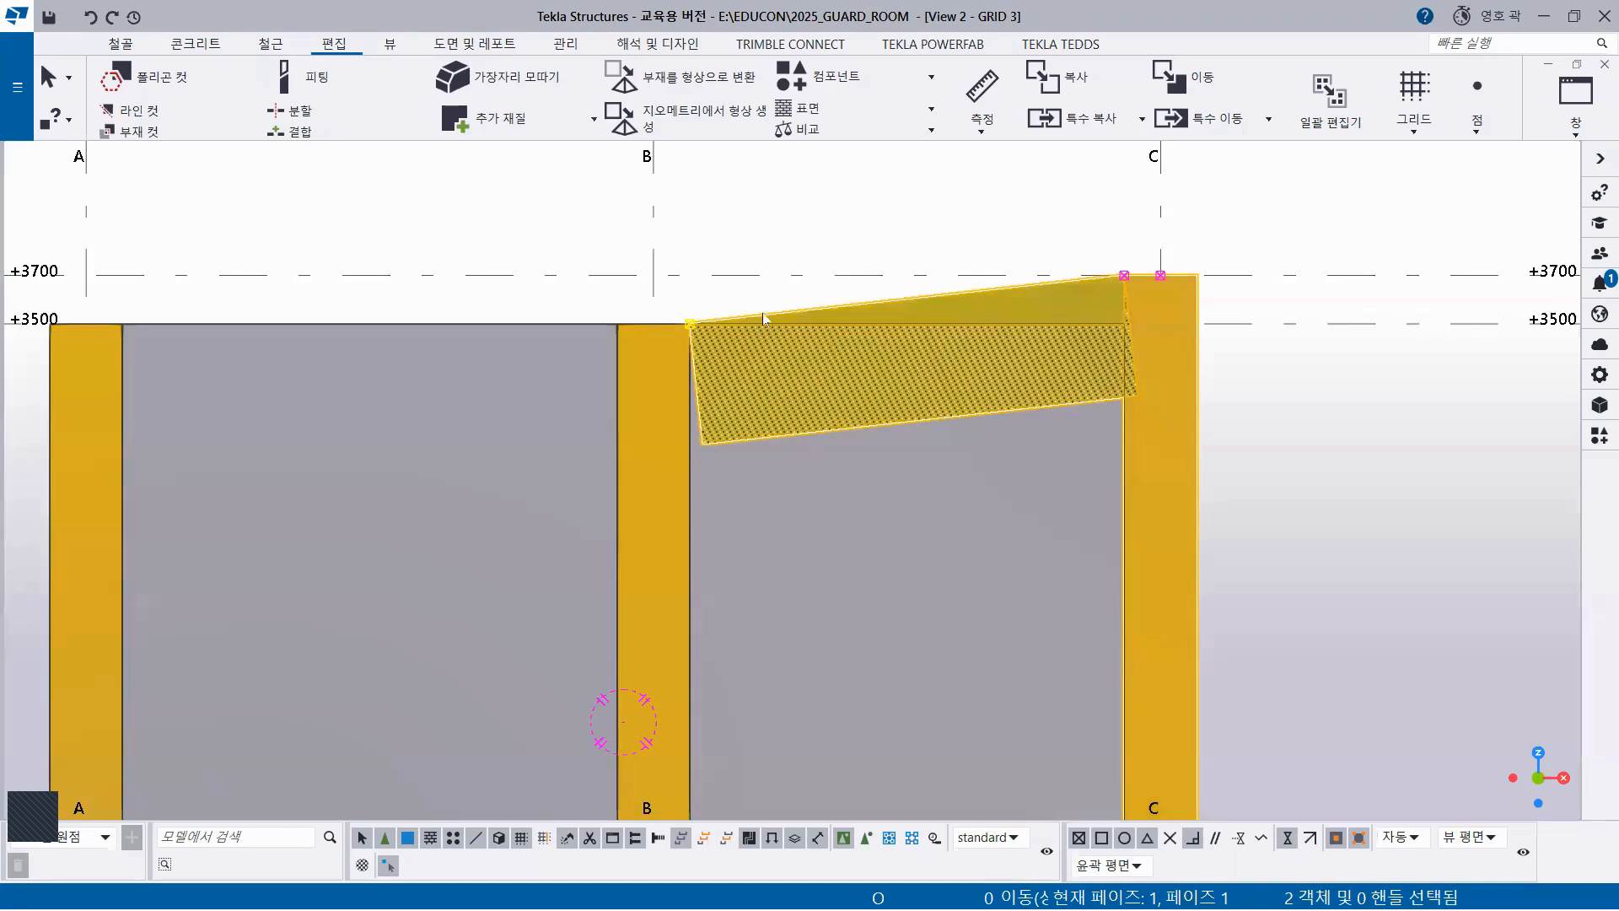
{"action": "left_click", "coordinate": [332, 44]}
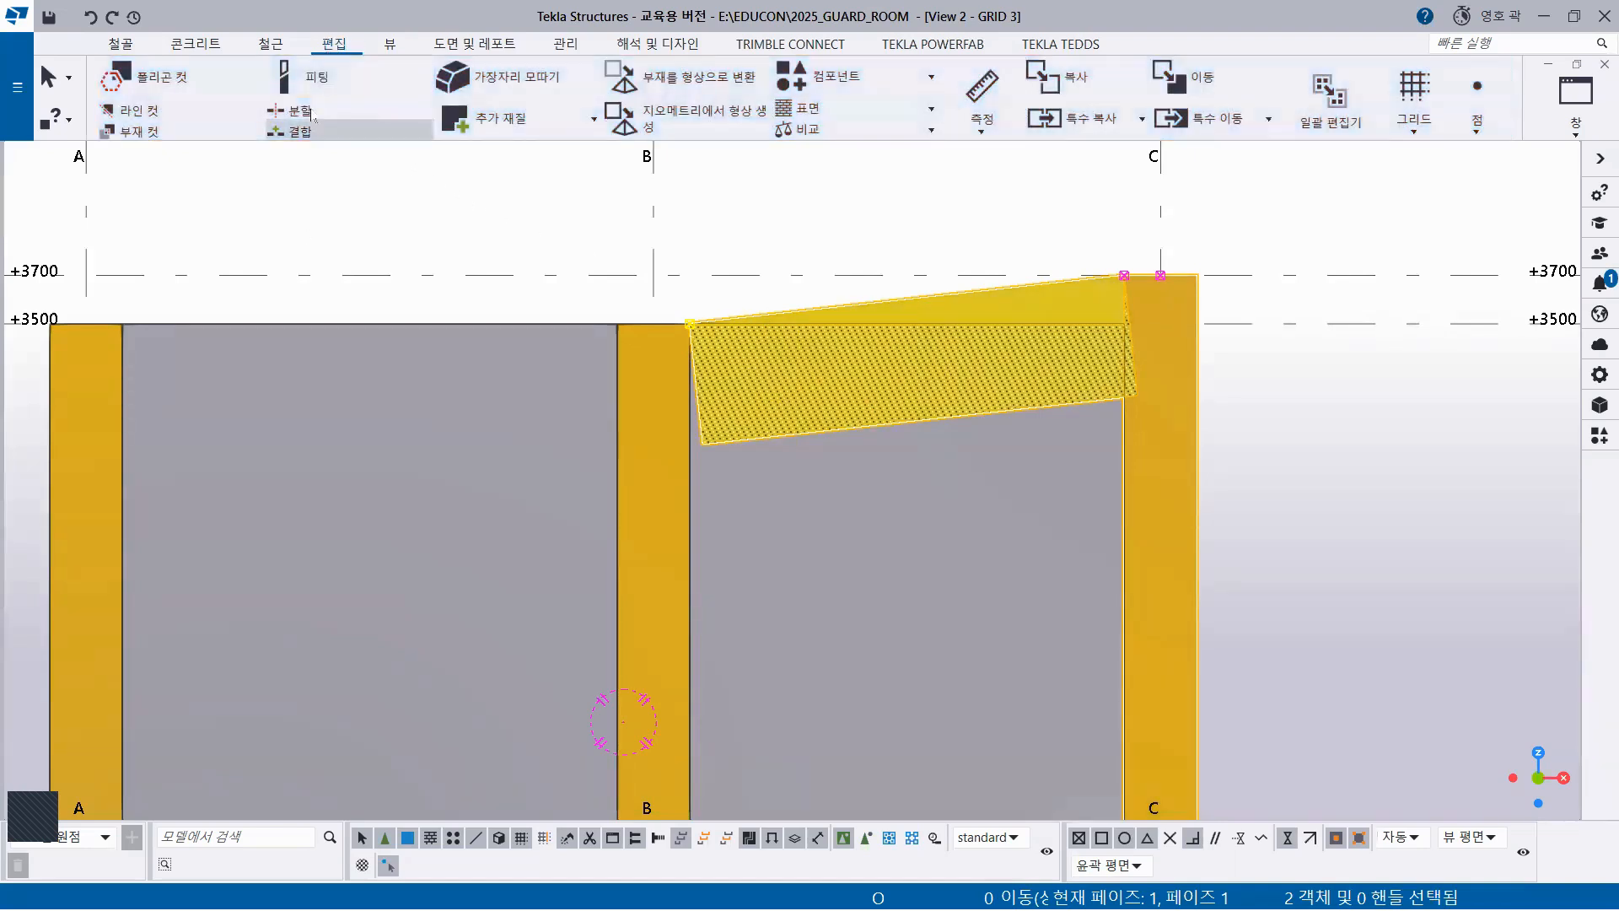
{"action": "left_click", "coordinate": [317, 80]}
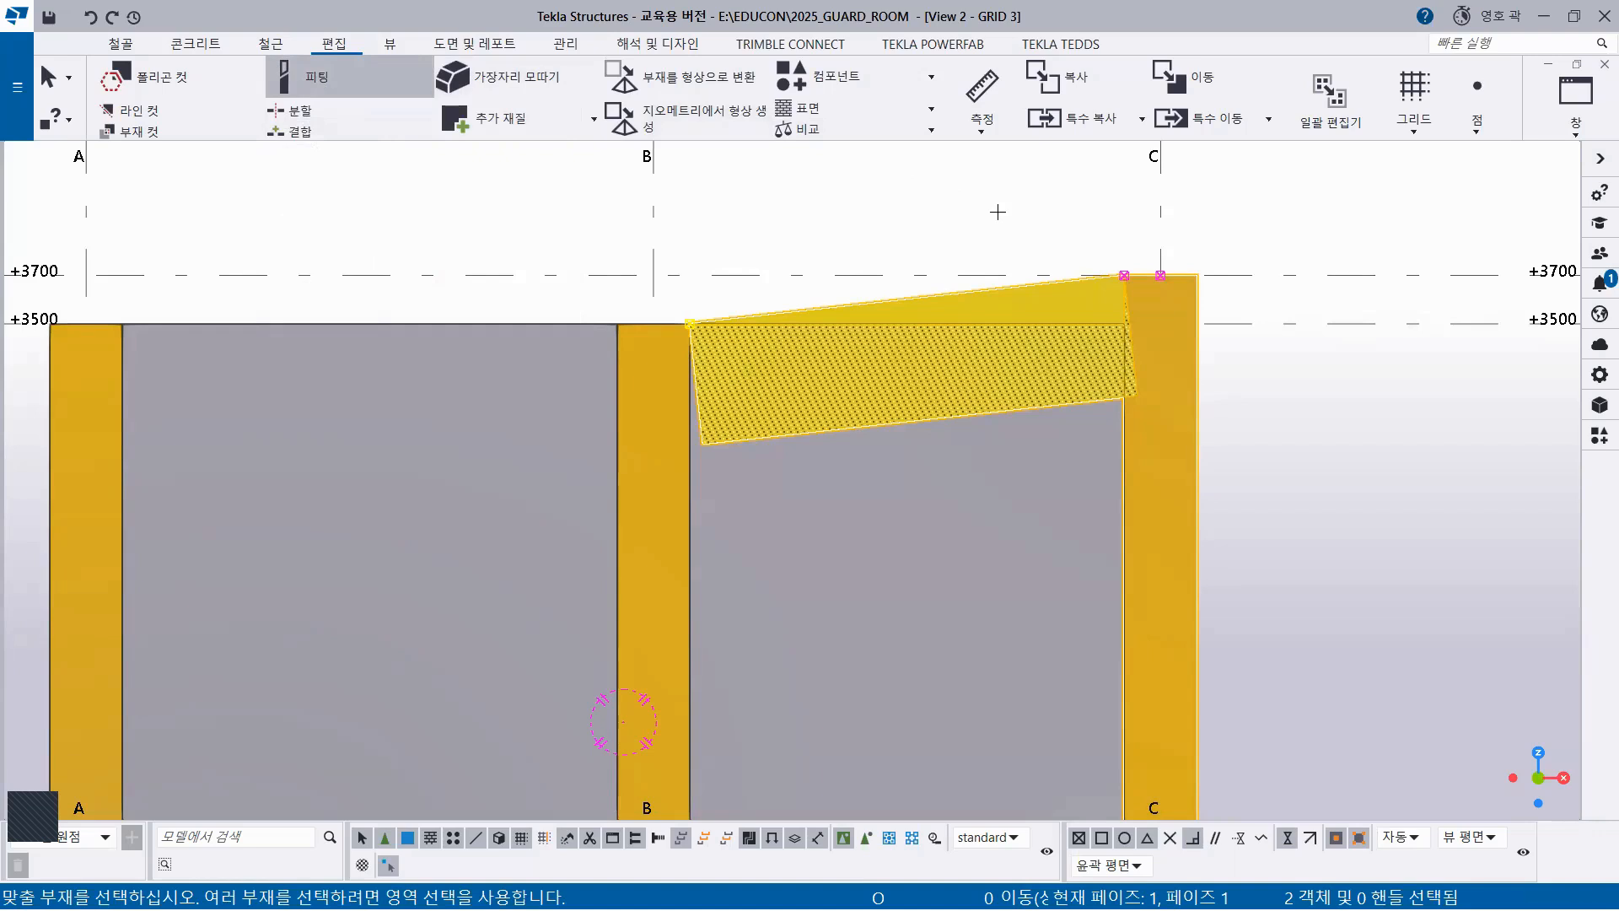
{"action": "left_click", "coordinate": [1028, 304]}
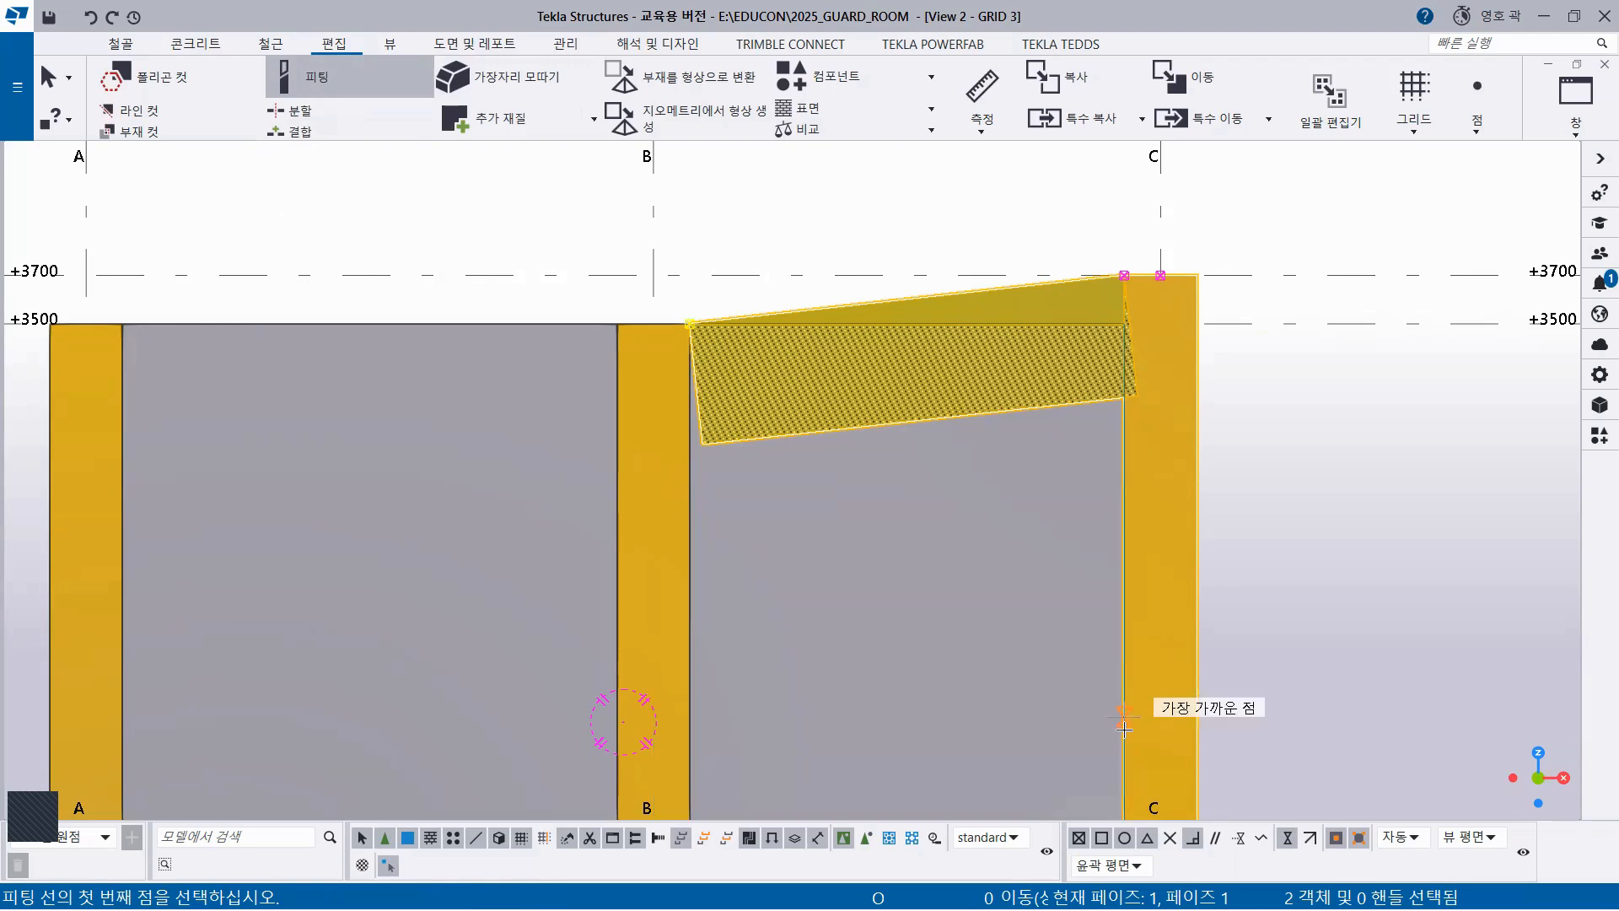
{"action": "left_click", "coordinate": [1287, 840]}
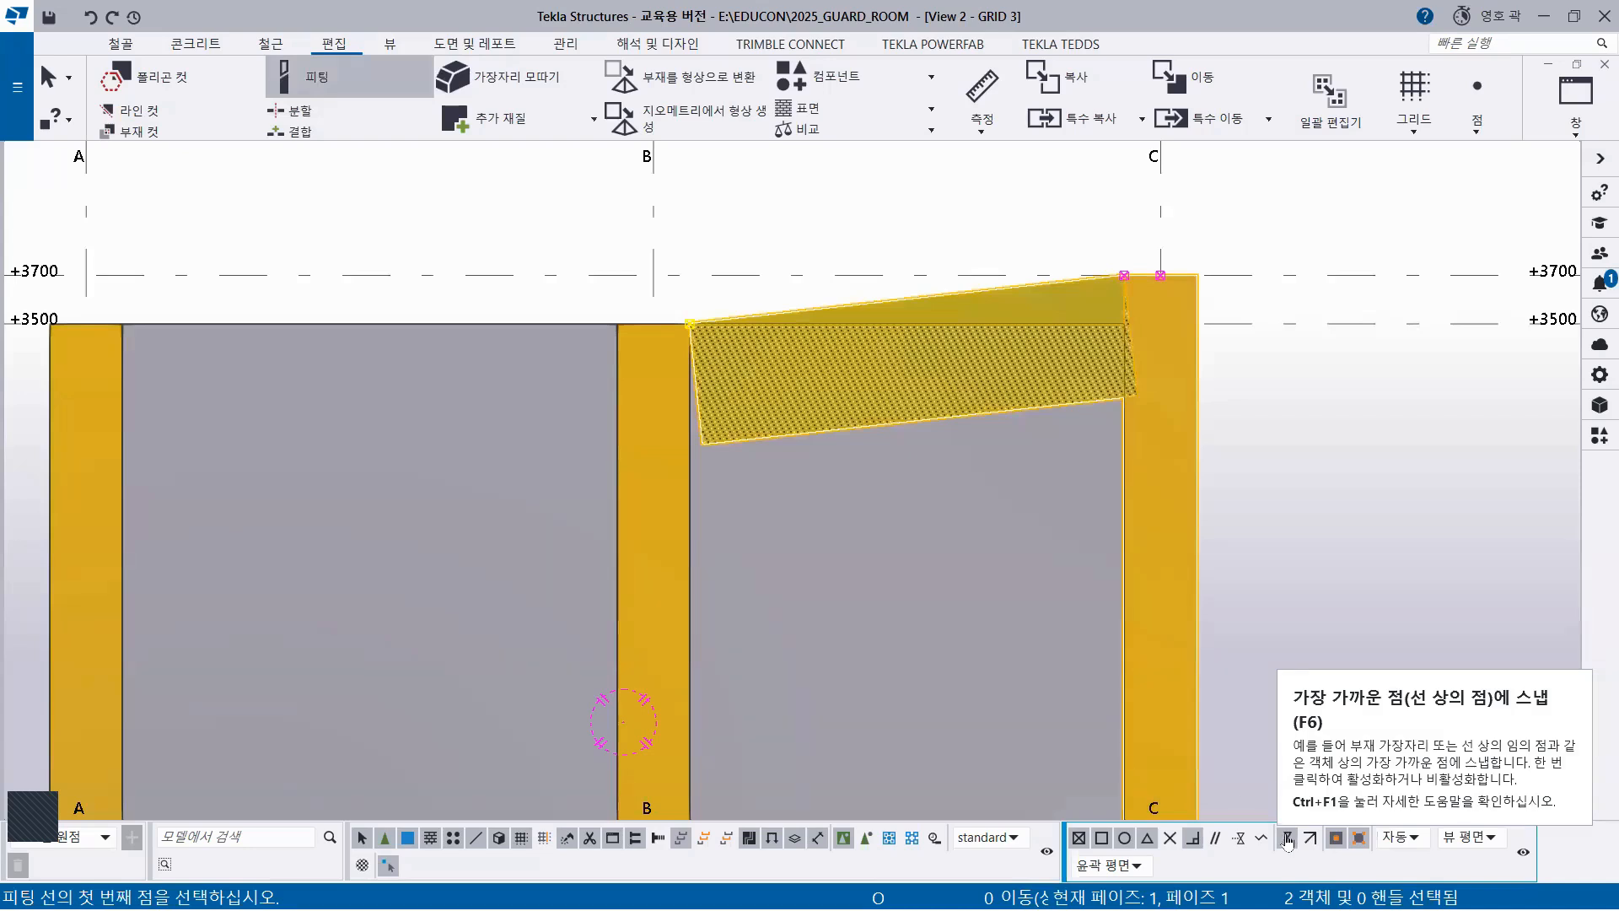
{"action": "left_click", "coordinate": [689, 613]}
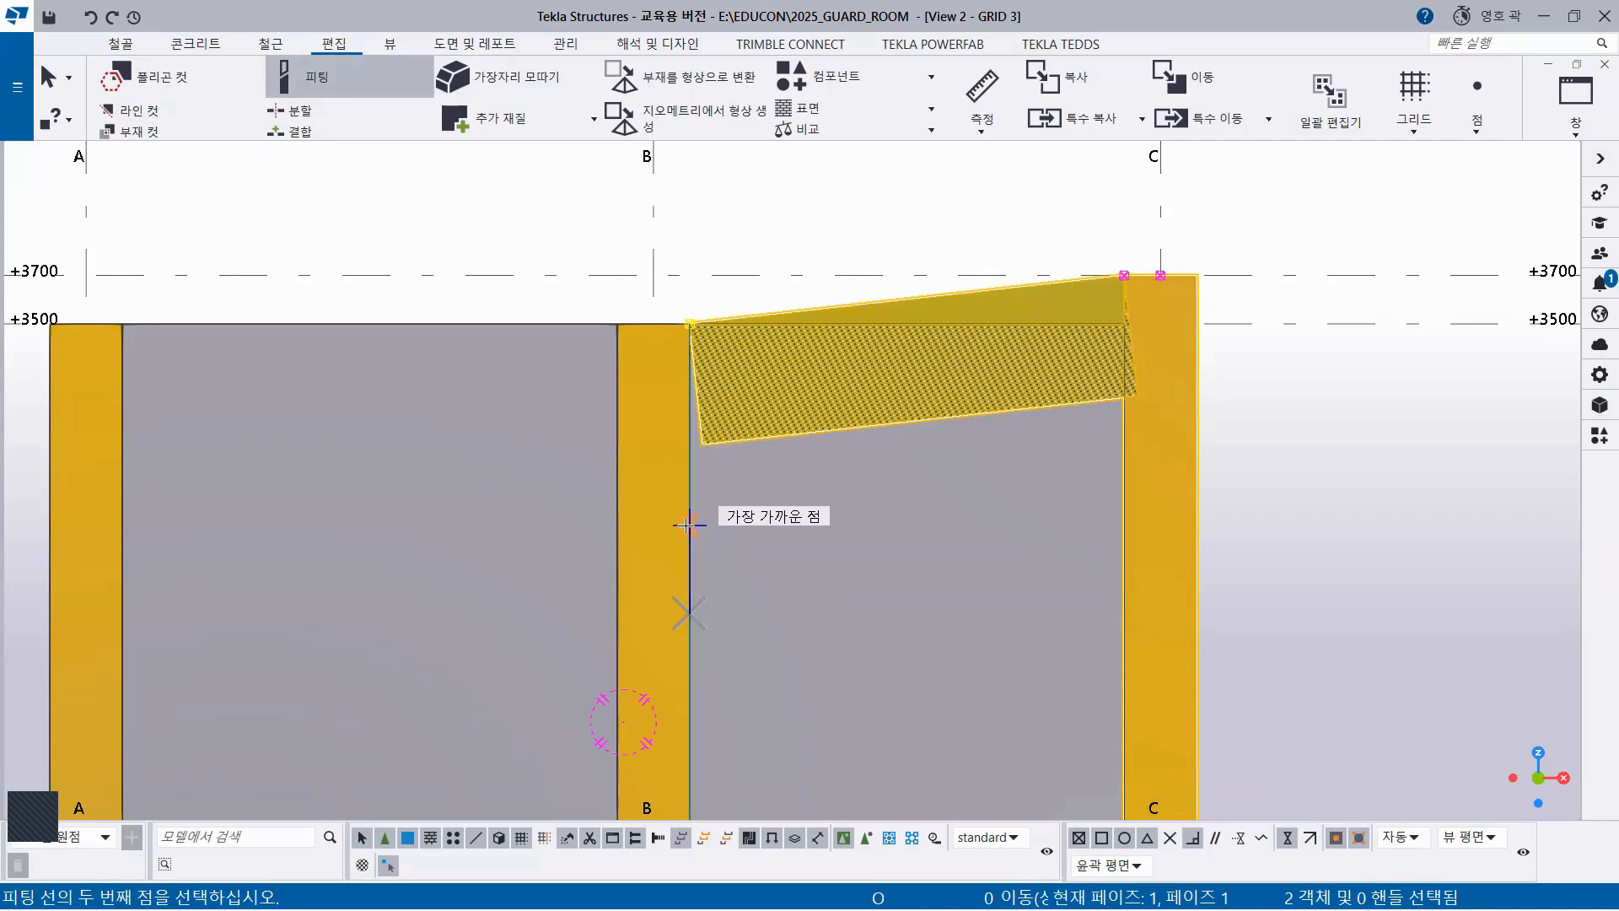
{"action": "left_click", "coordinate": [688, 524]}
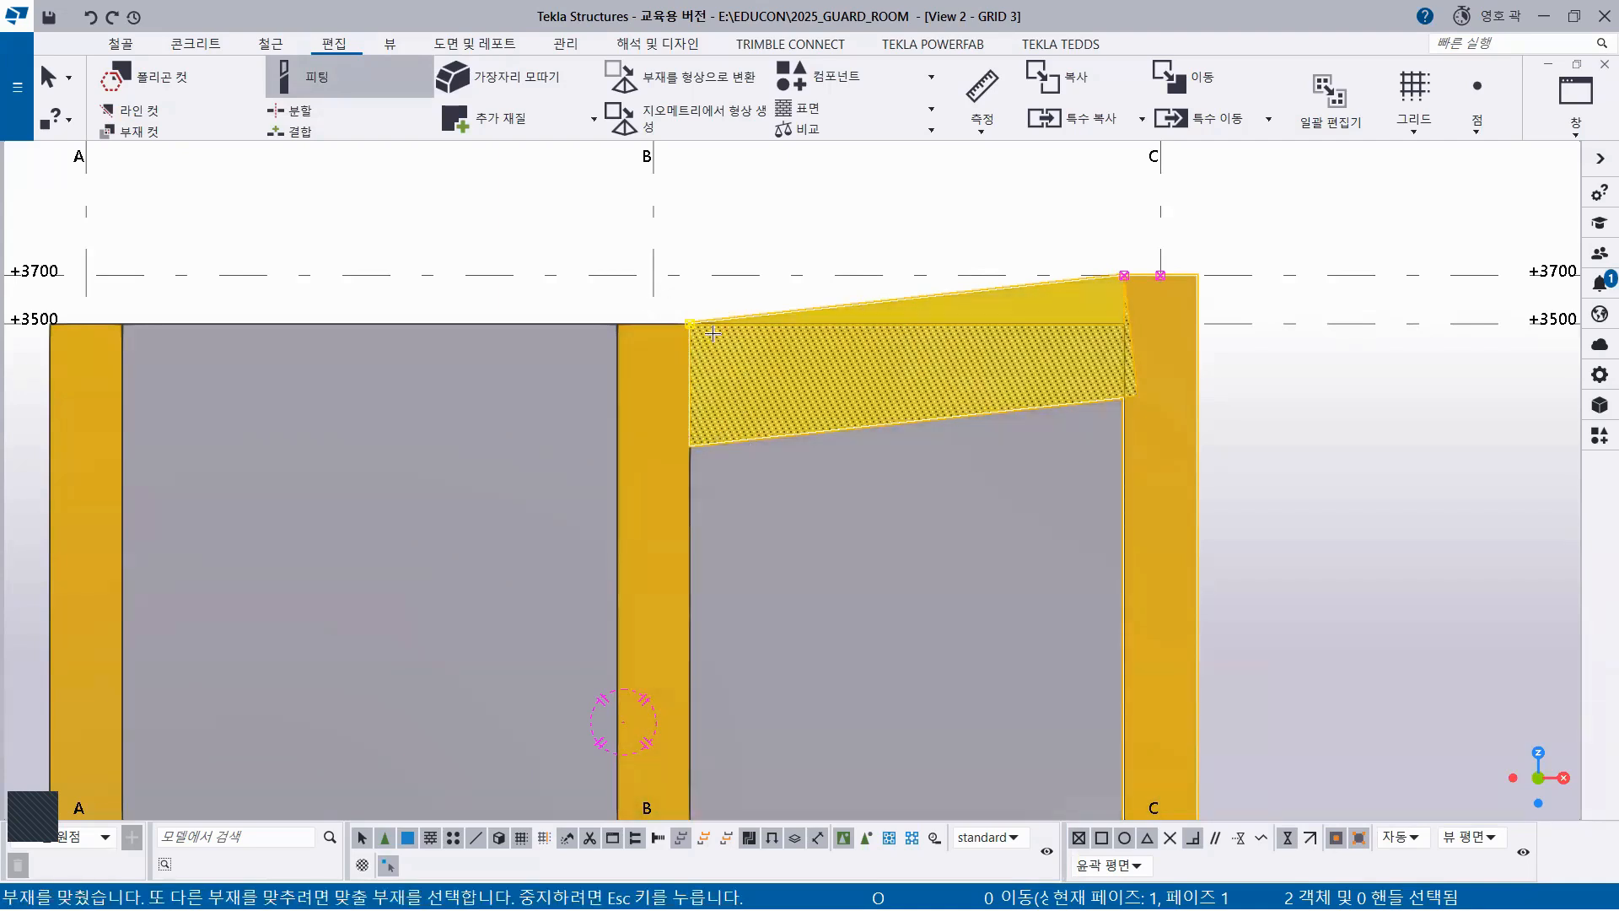
Fit the sloped beam's upper end to the vertical face of the column at grid C and end the Fitting command
{"action": "scroll", "coordinate": [1167, 361], "scroll_direction": "up", "scroll_amount": 3}
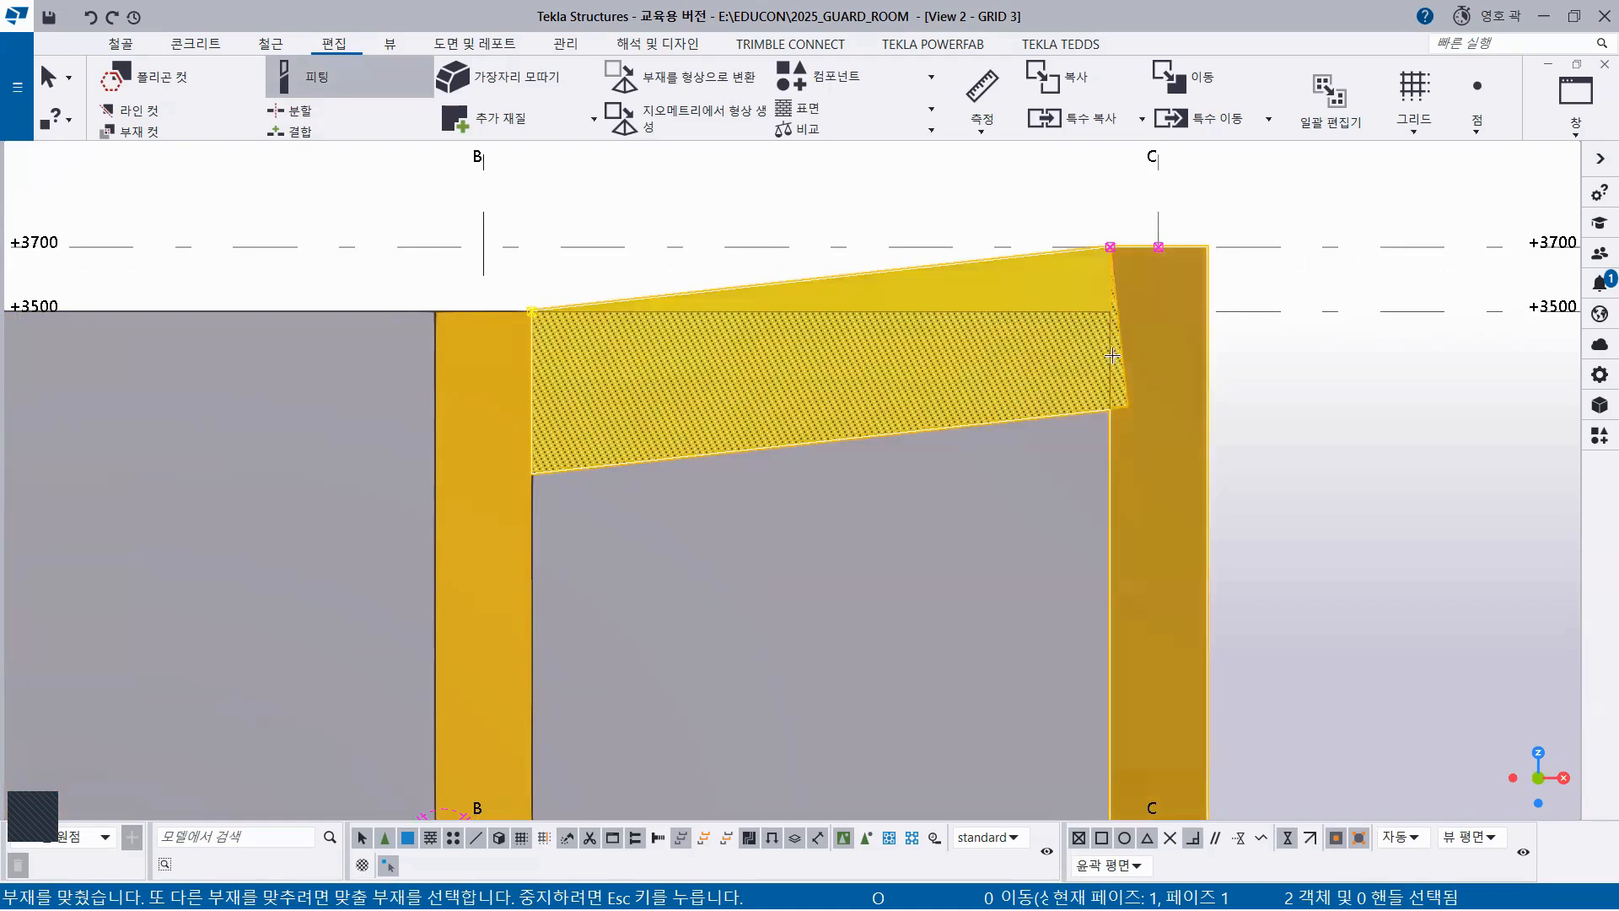
{"action": "left_click", "coordinate": [932, 273]}
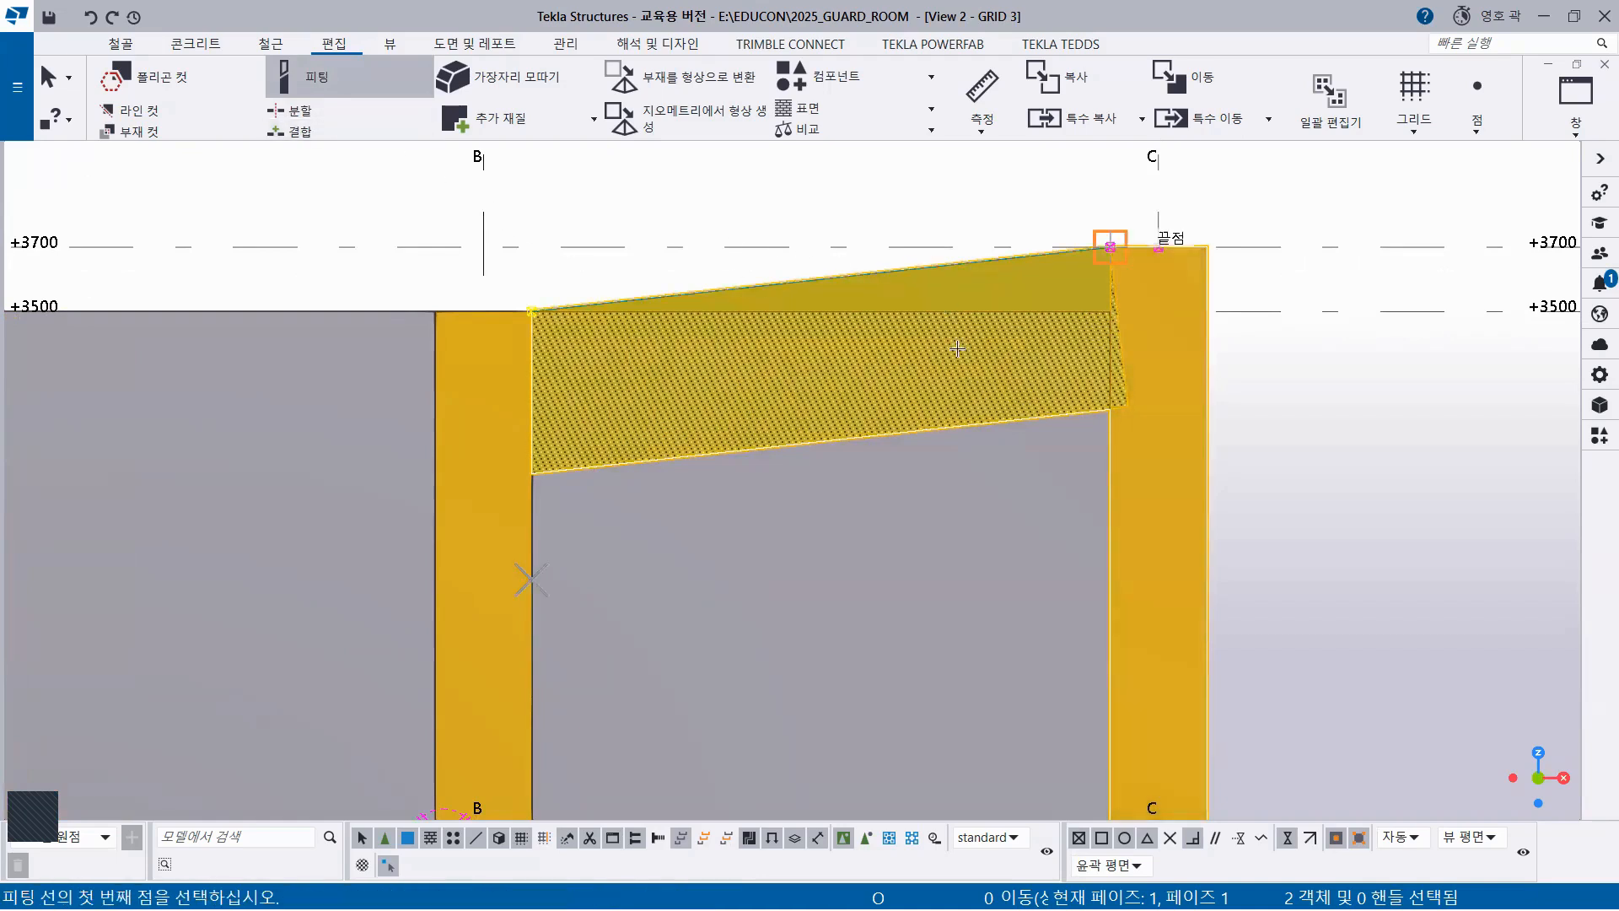
{"action": "left_click", "coordinate": [1109, 462]}
{"action": "left_click", "coordinate": [1109, 519]}
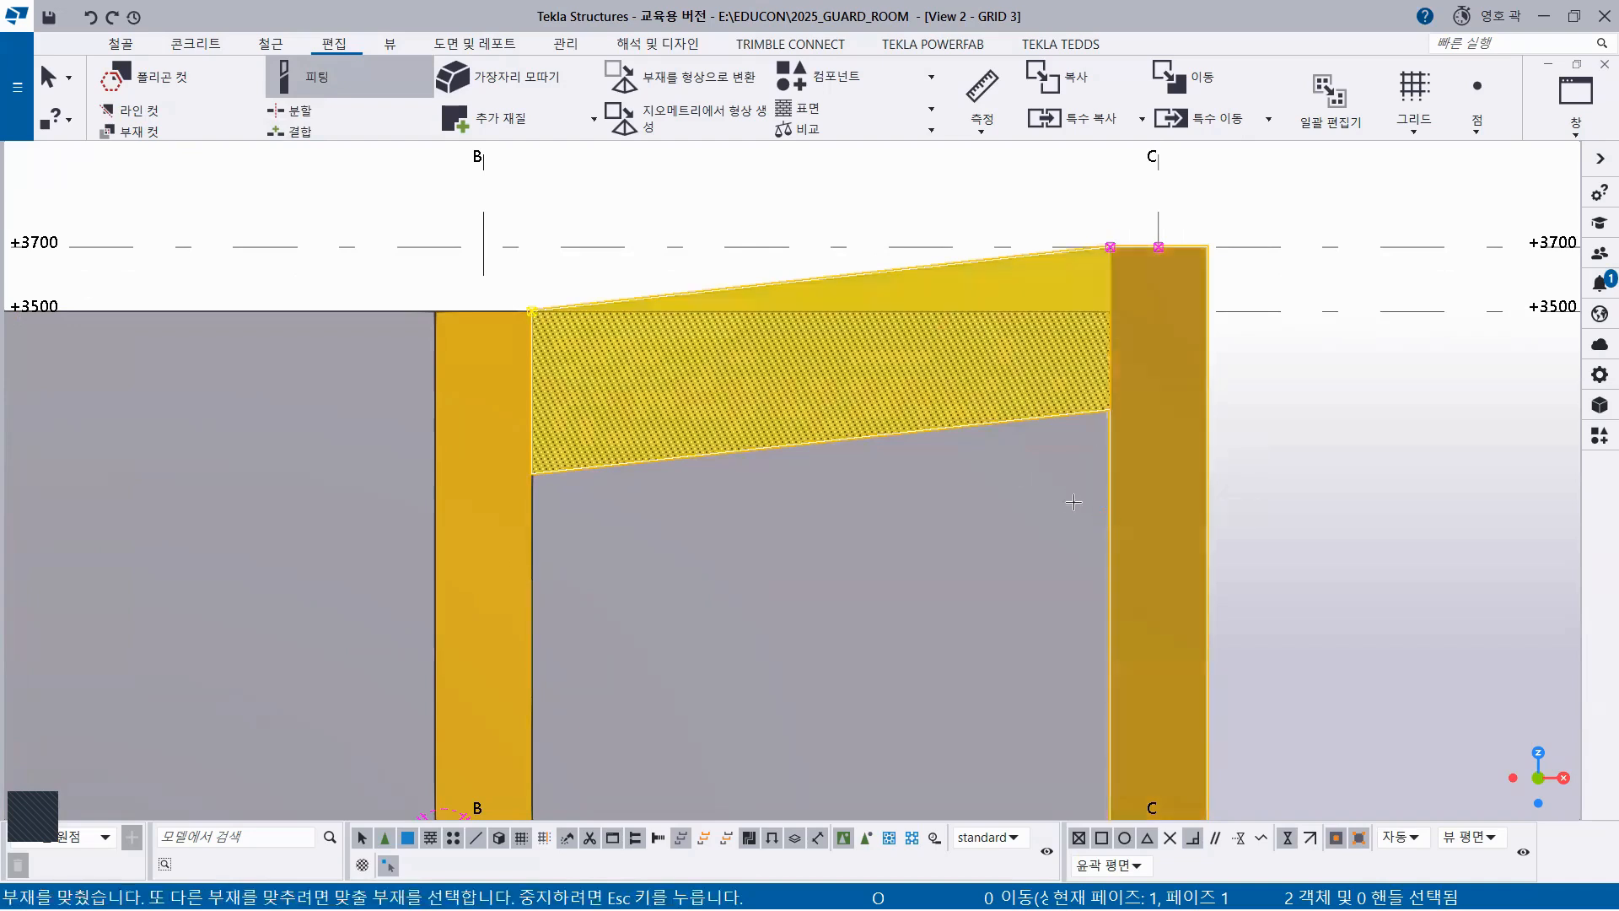
{"action": "right_click", "coordinate": [820, 210]}
{"action": "left_click", "coordinate": [822, 215]}
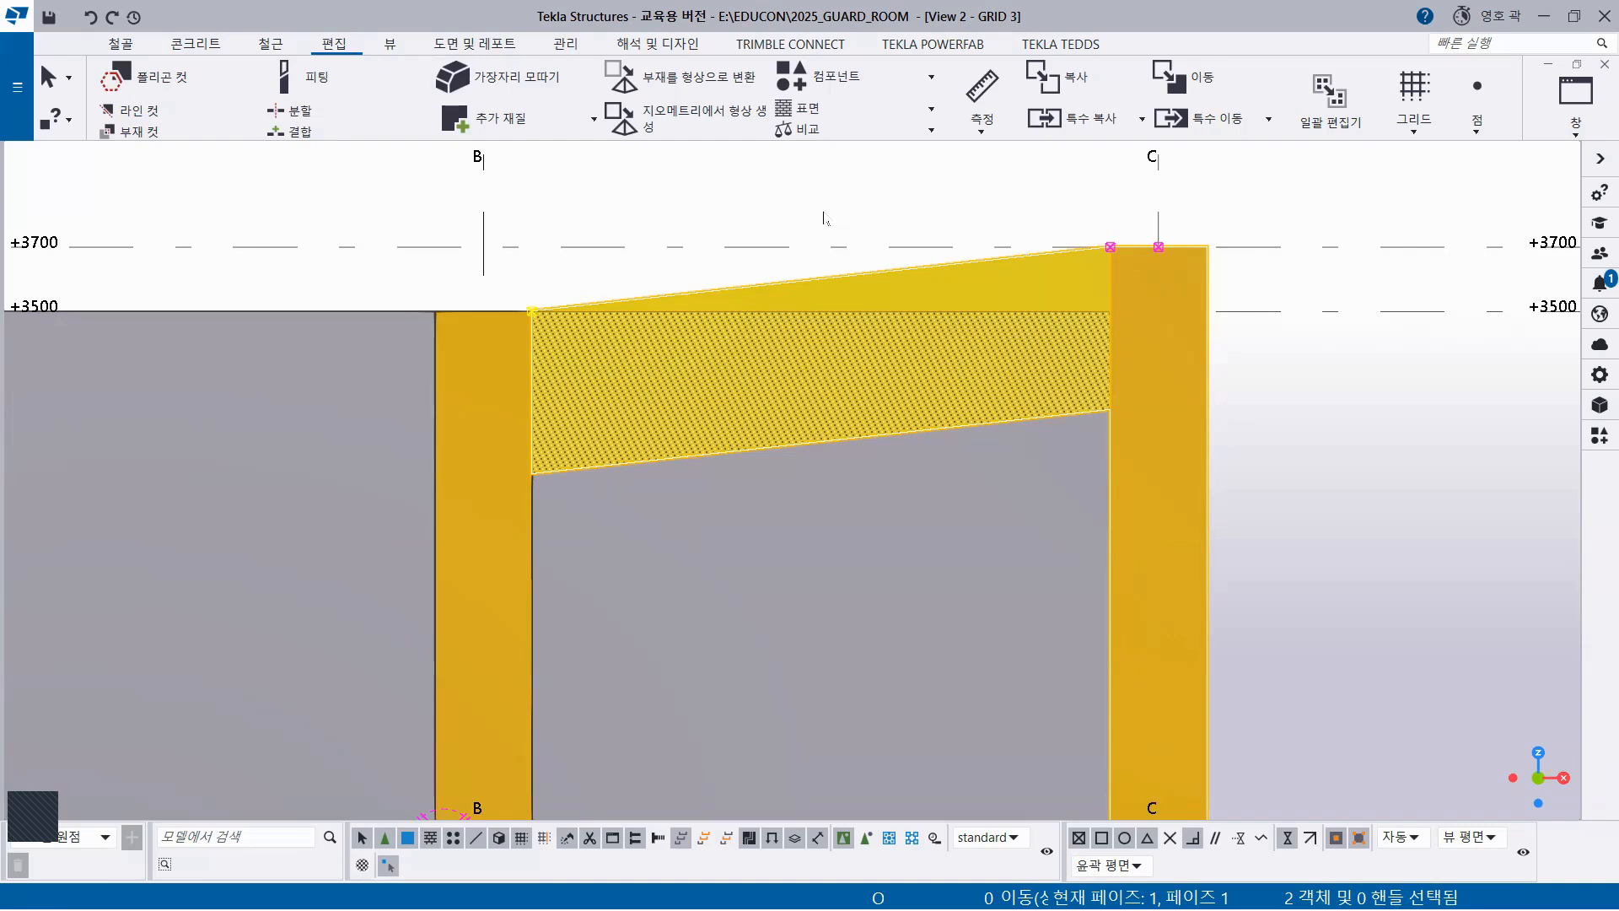
Undo the fittings at both ends of the sloped beam
{"action": "left_click", "coordinate": [746, 223]}
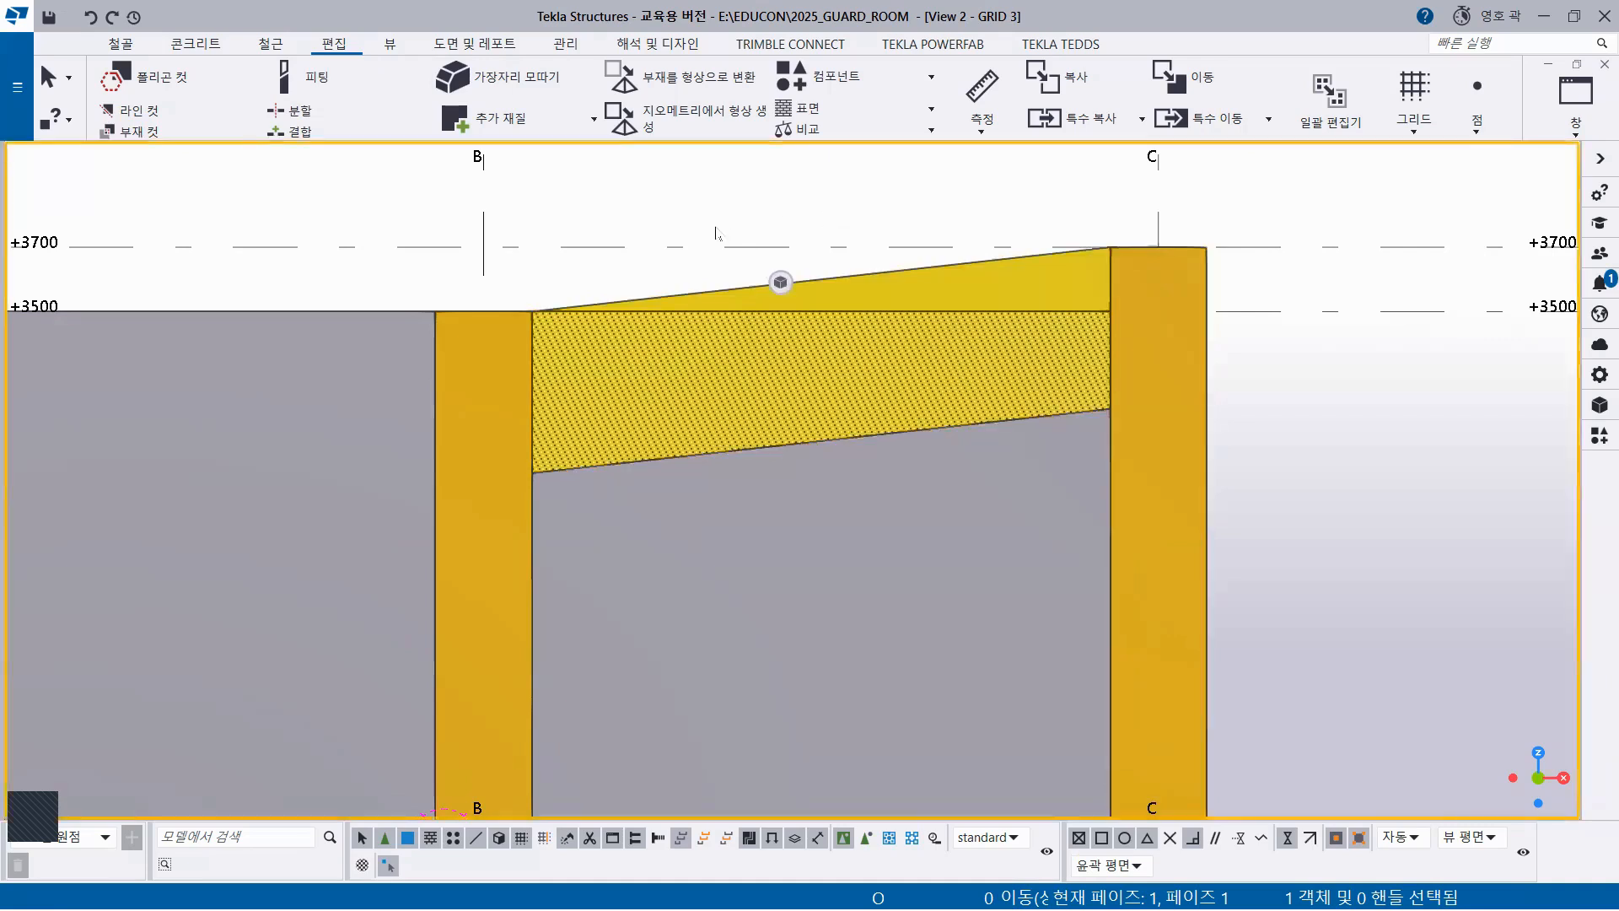
{"action": "key", "text": "Escape"}
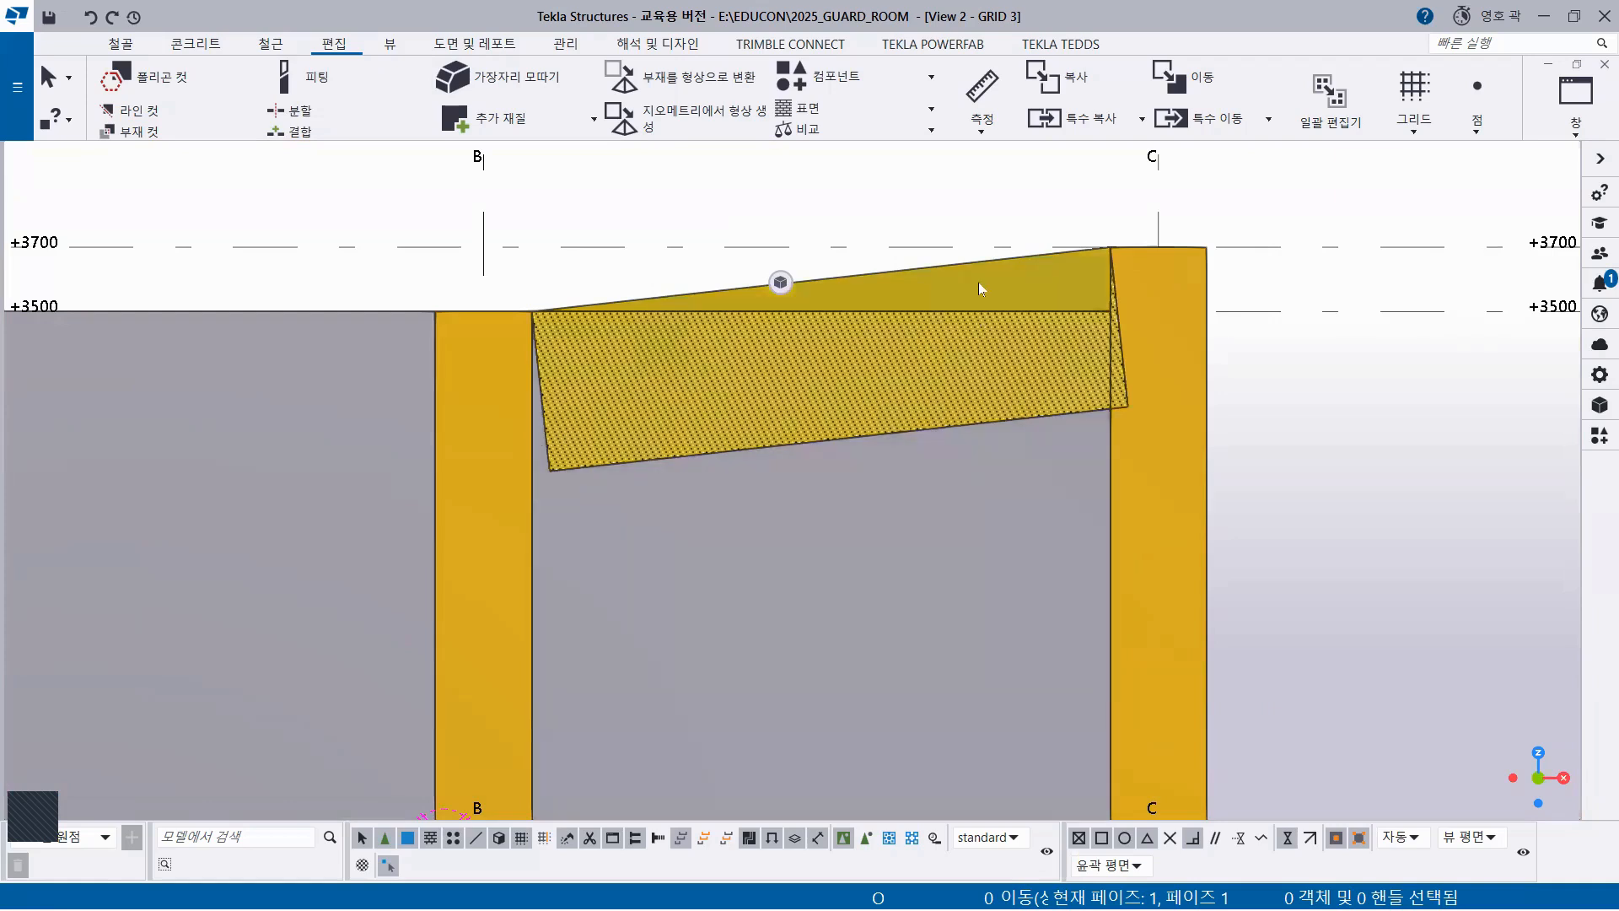
Set the sloped beam's length to 18300, extending only its grid B end and keeping the grid C end fixed
{"action": "left_click", "coordinate": [978, 281]}
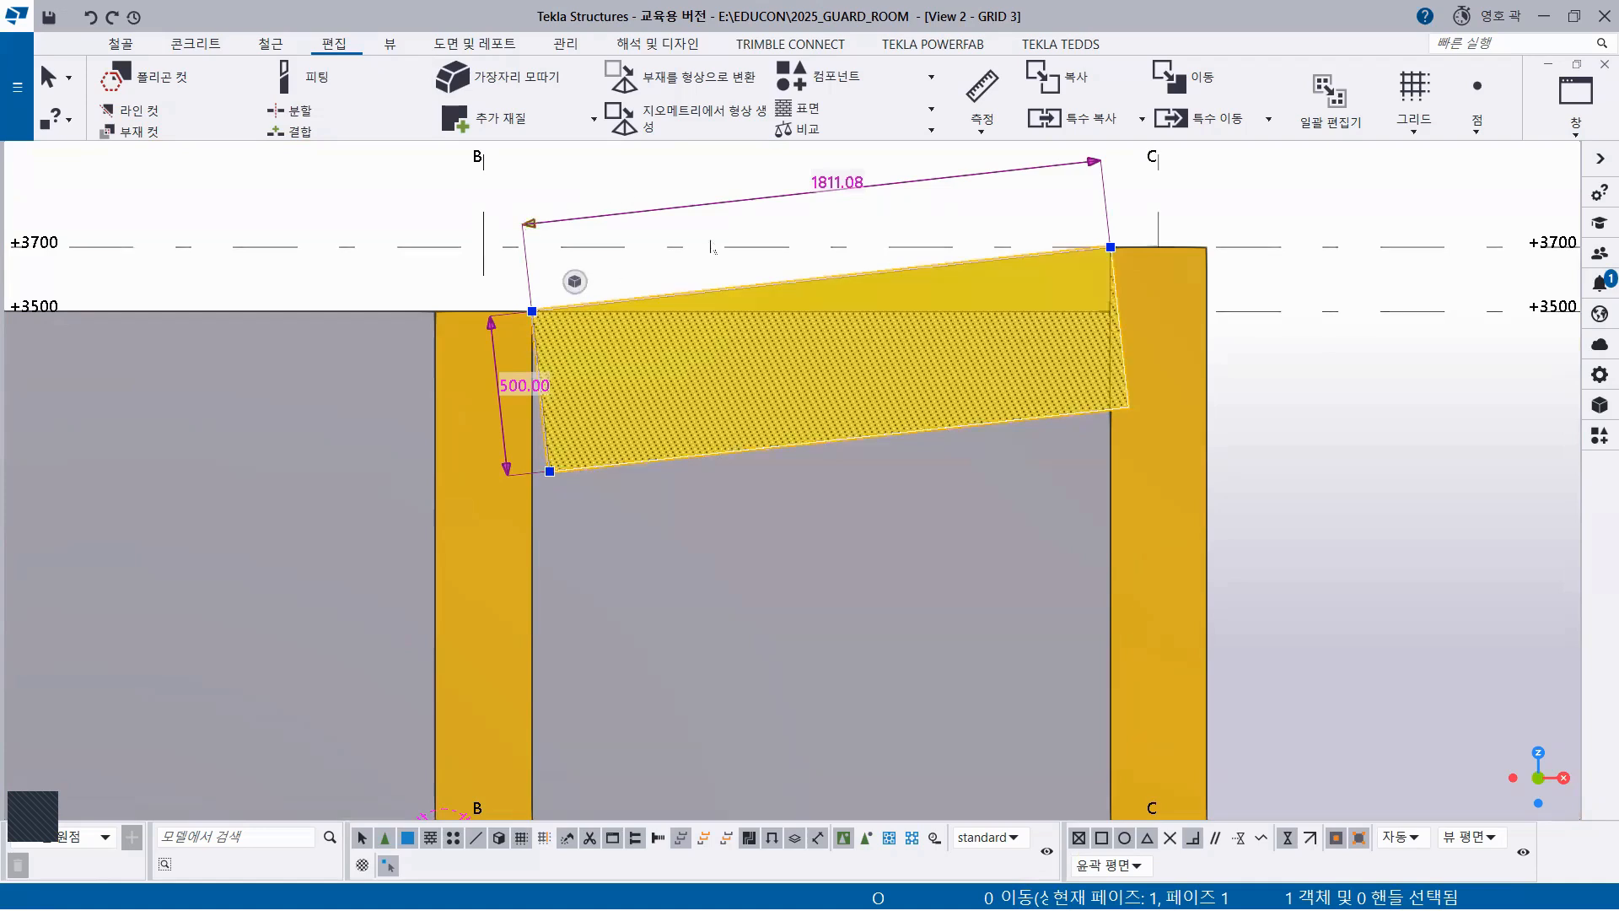
{"action": "left_click", "coordinate": [823, 179]}
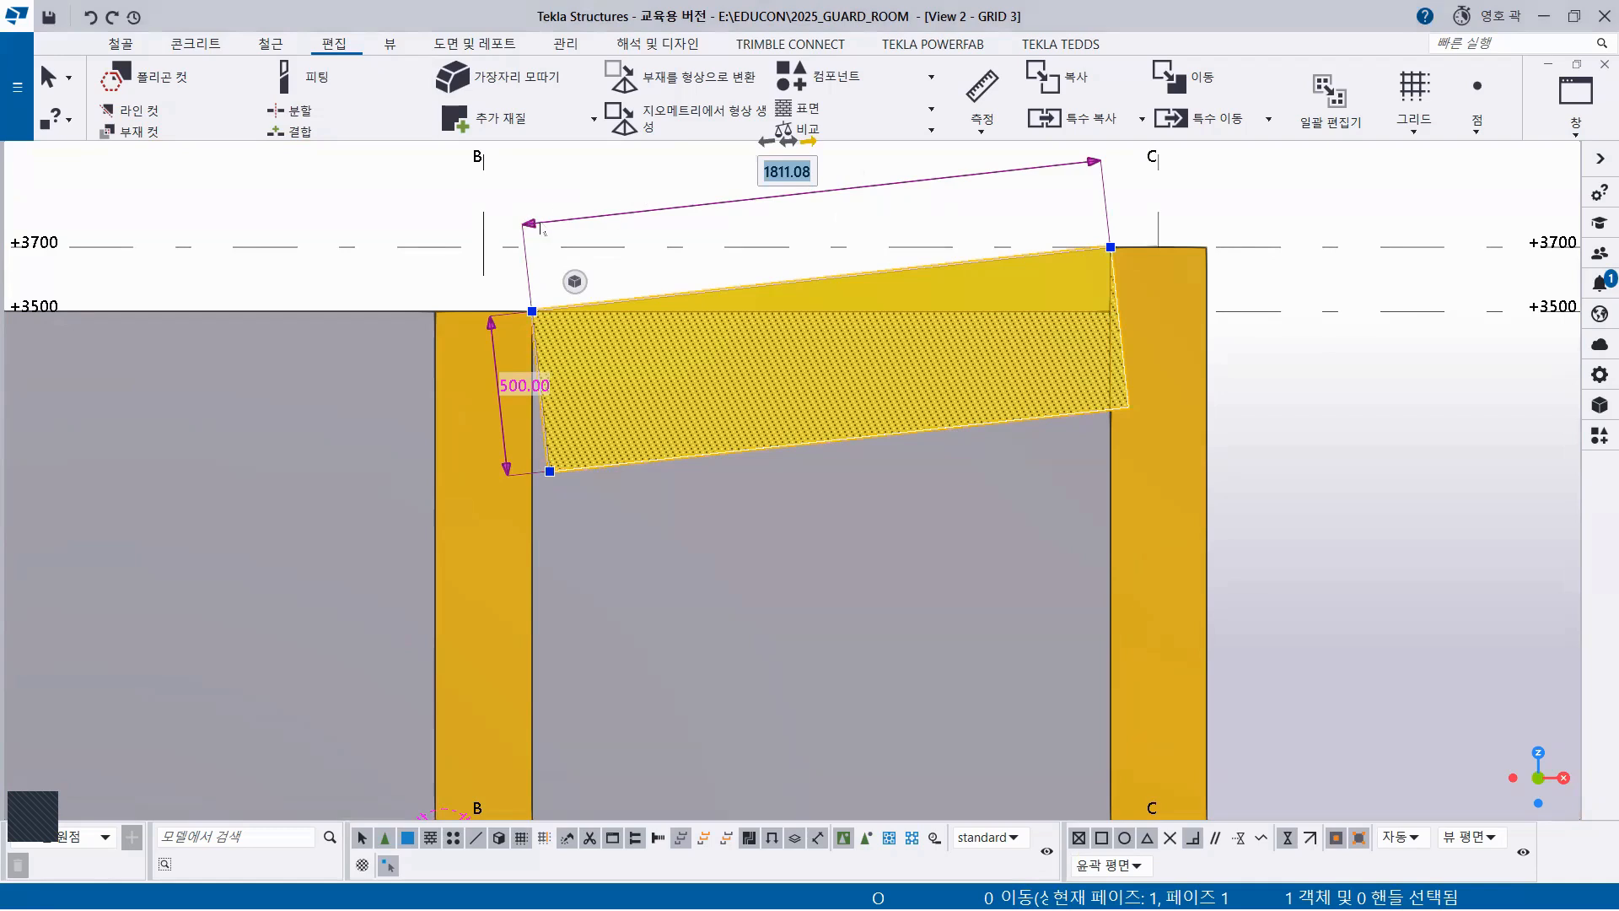
{"action": "key", "text": "Escape"}
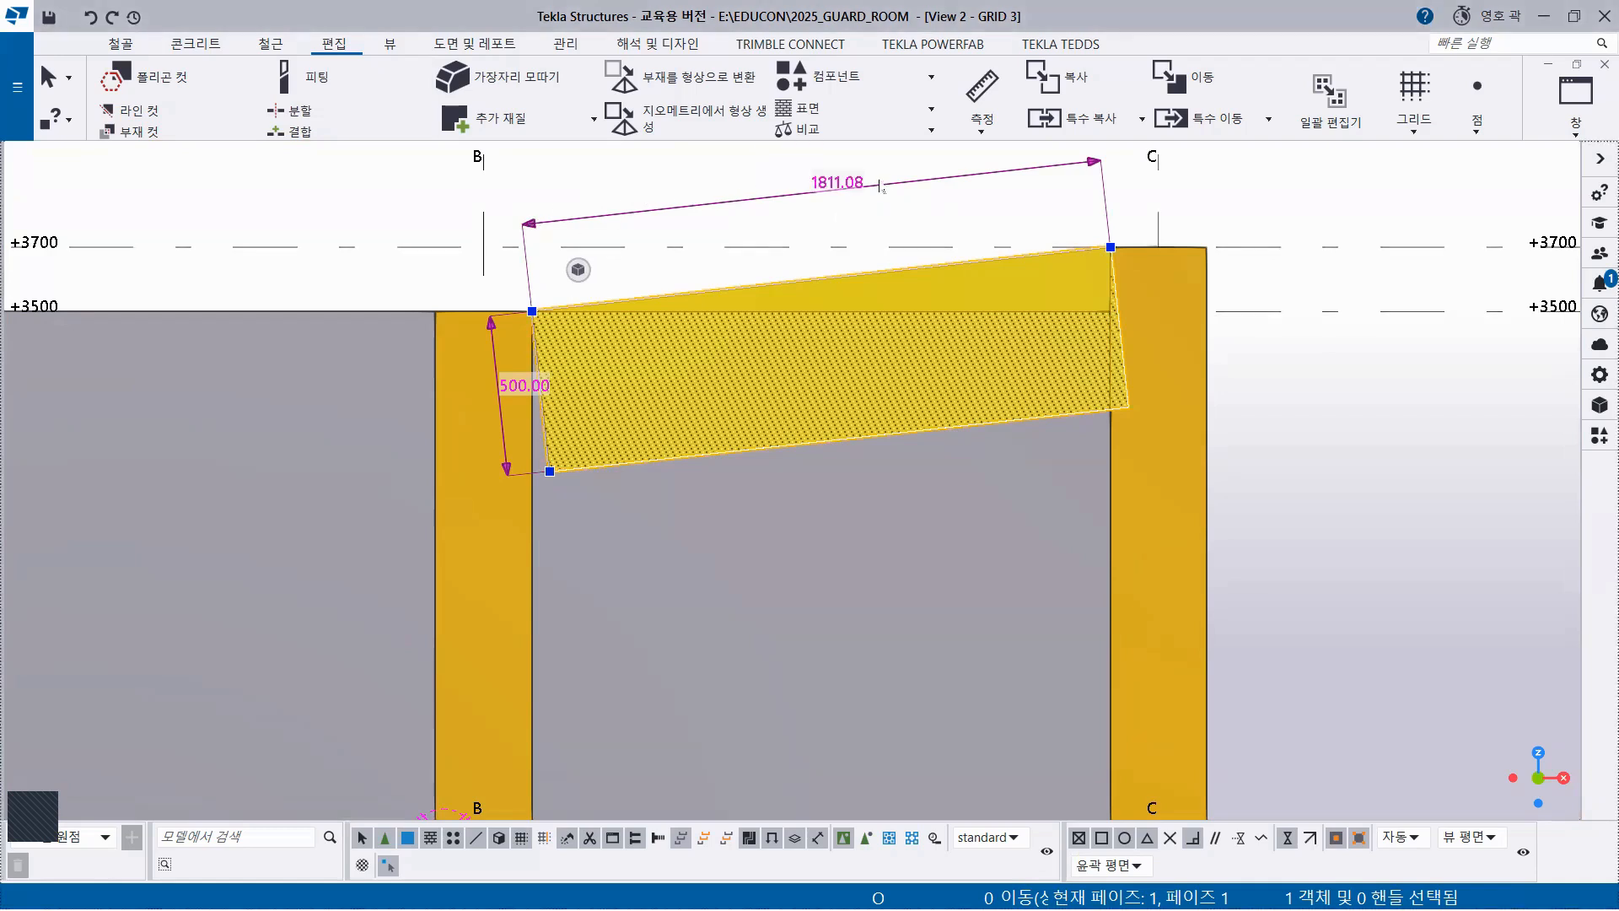
{"action": "left_click", "coordinate": [829, 179]}
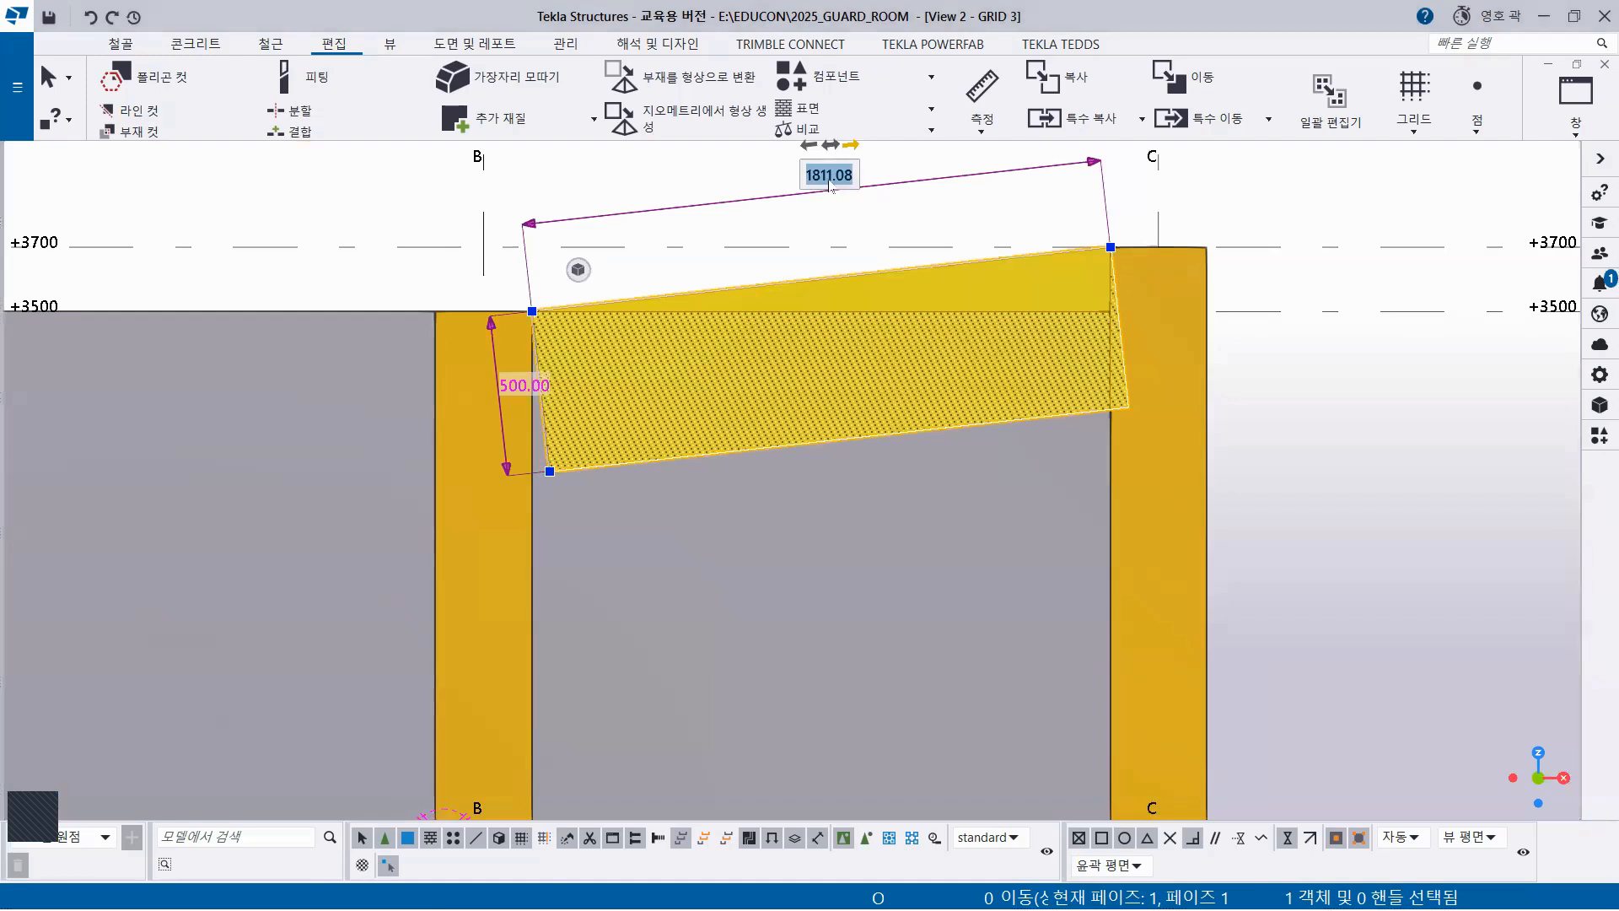
{"action": "left_click", "coordinate": [804, 145]}
{"action": "left_click", "coordinate": [808, 146]}
{"action": "left_click_drag", "start_coordinate": [852, 174], "coordinate": [803, 174]}
{"action": "type", "text": "18300"}
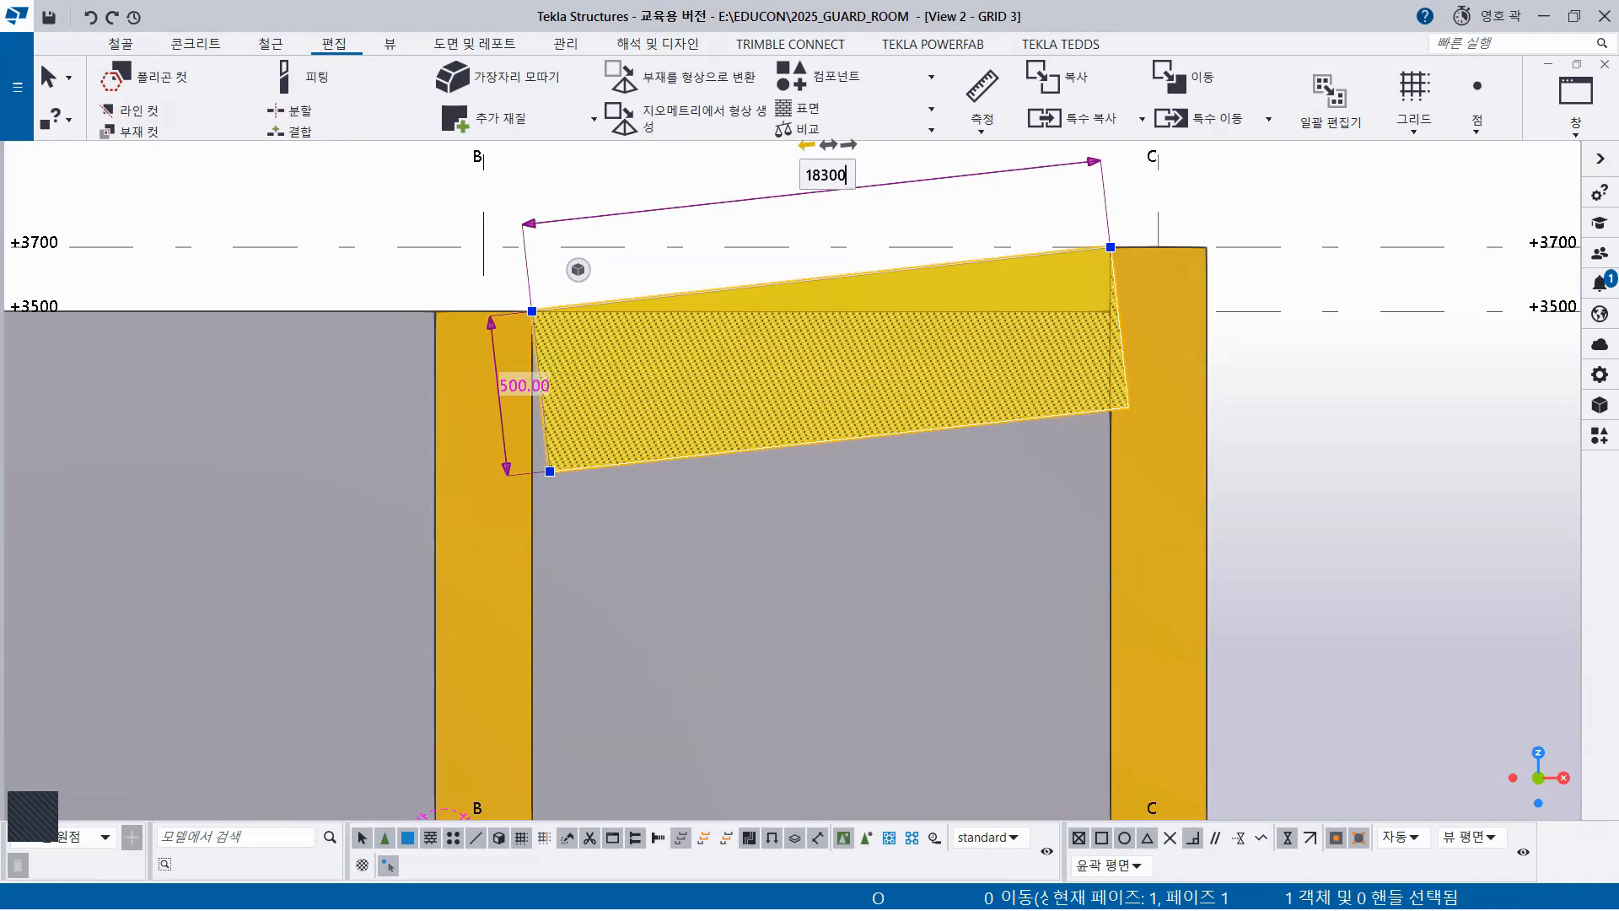
{"action": "key", "text": "Return"}
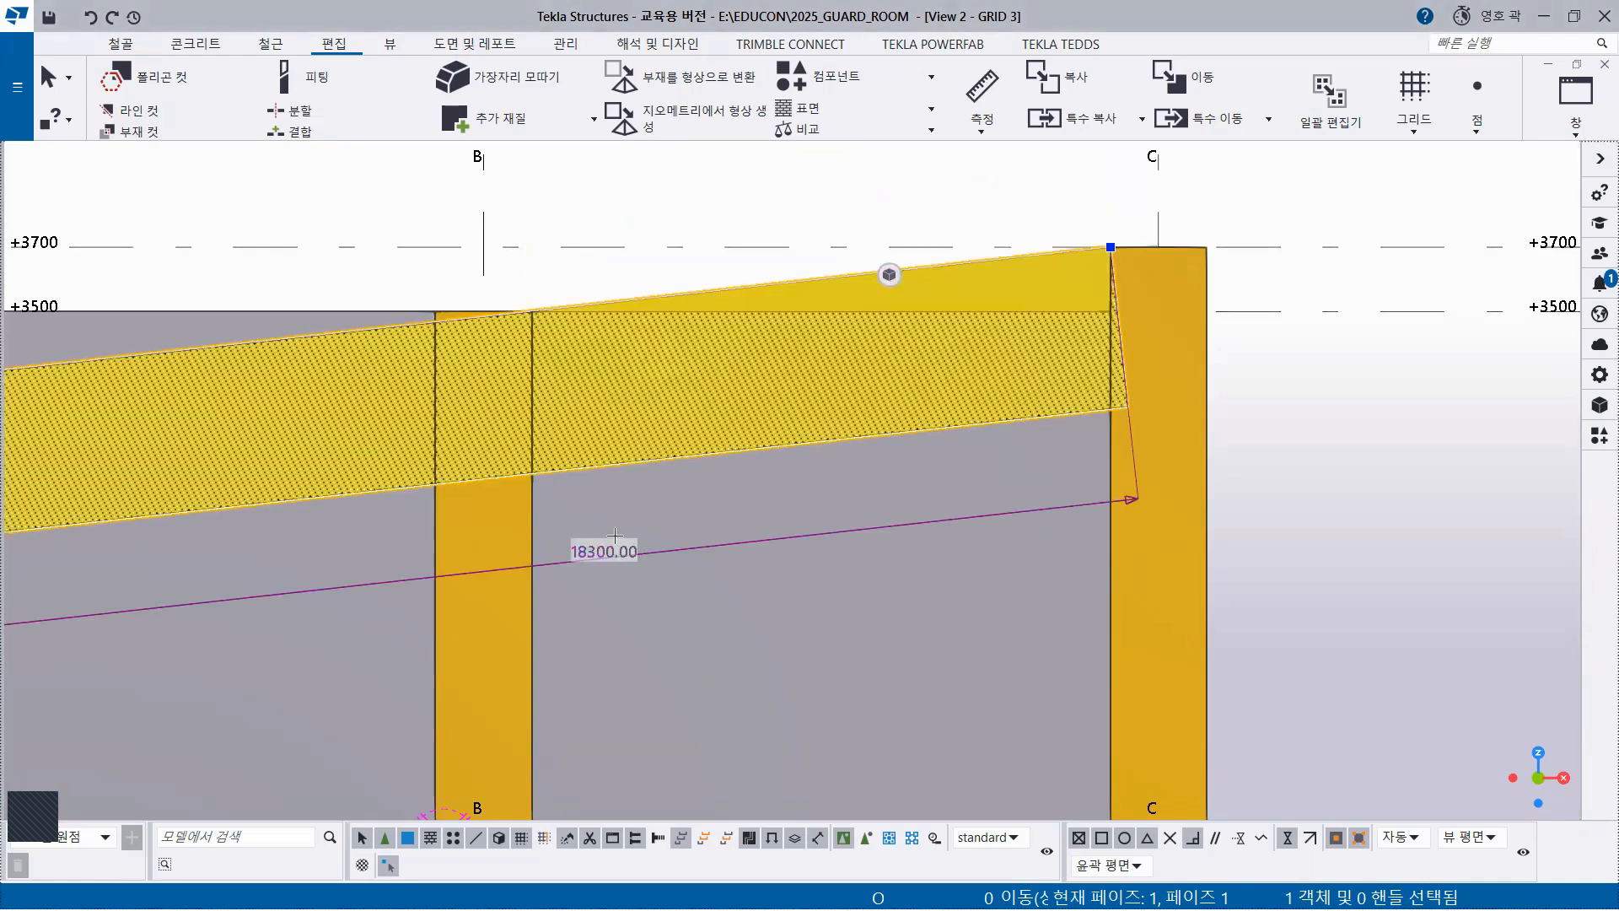
Undo the beam's length change and move its grid B end handle linearly by dX -198.78, dY 0.00, dZ -22.09
{"action": "key", "text": "ctrl+z"}
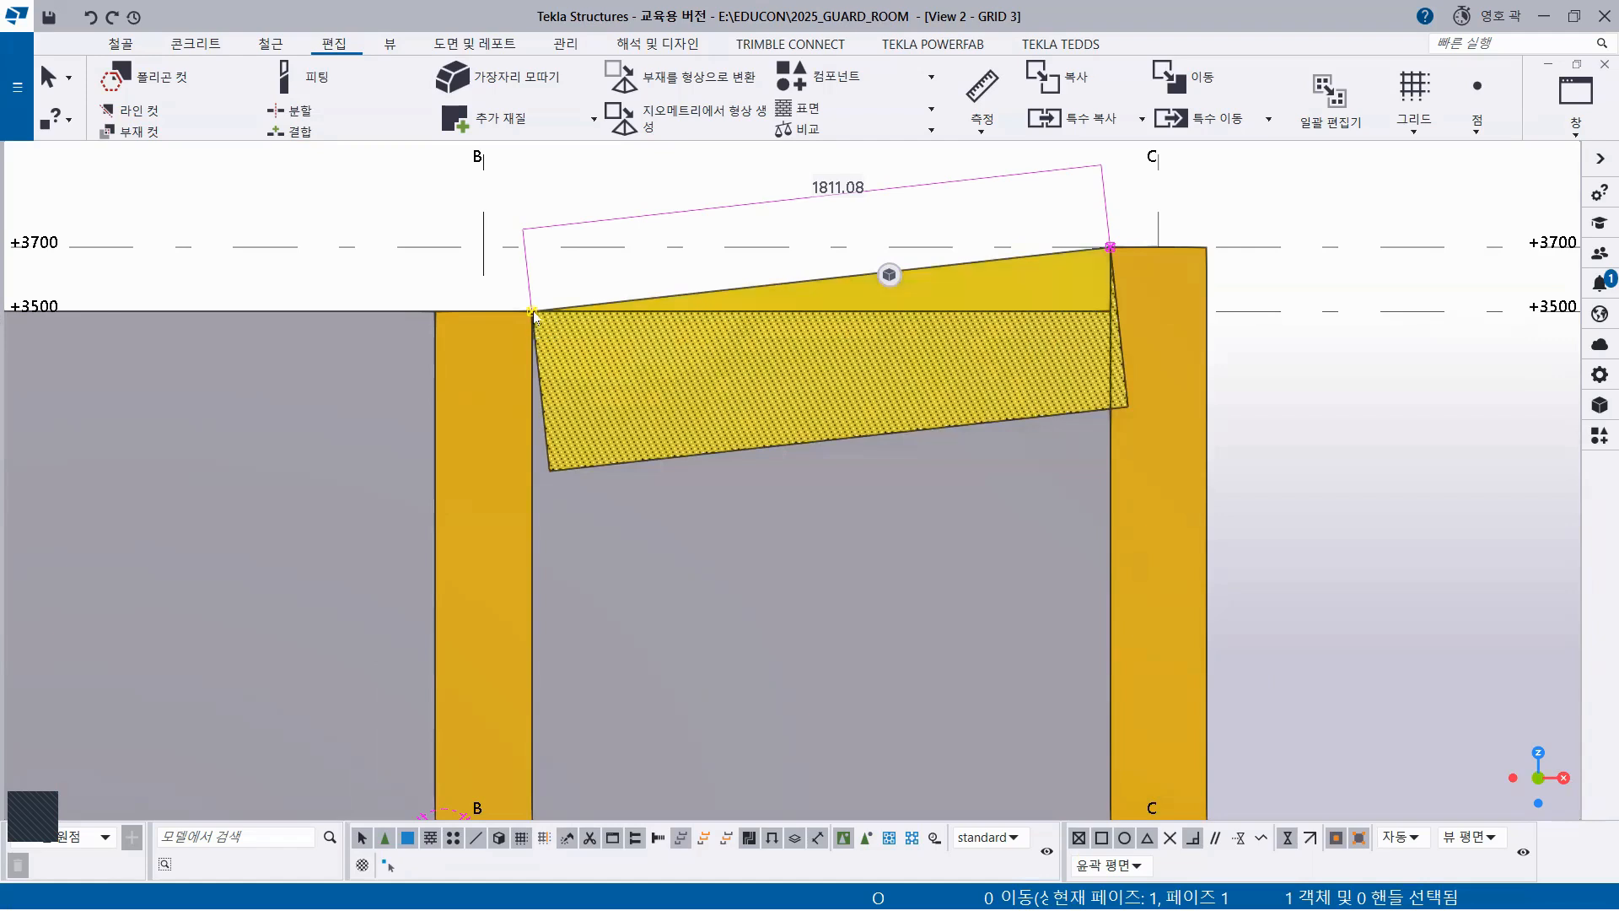
{"action": "left_click", "coordinate": [533, 313]}
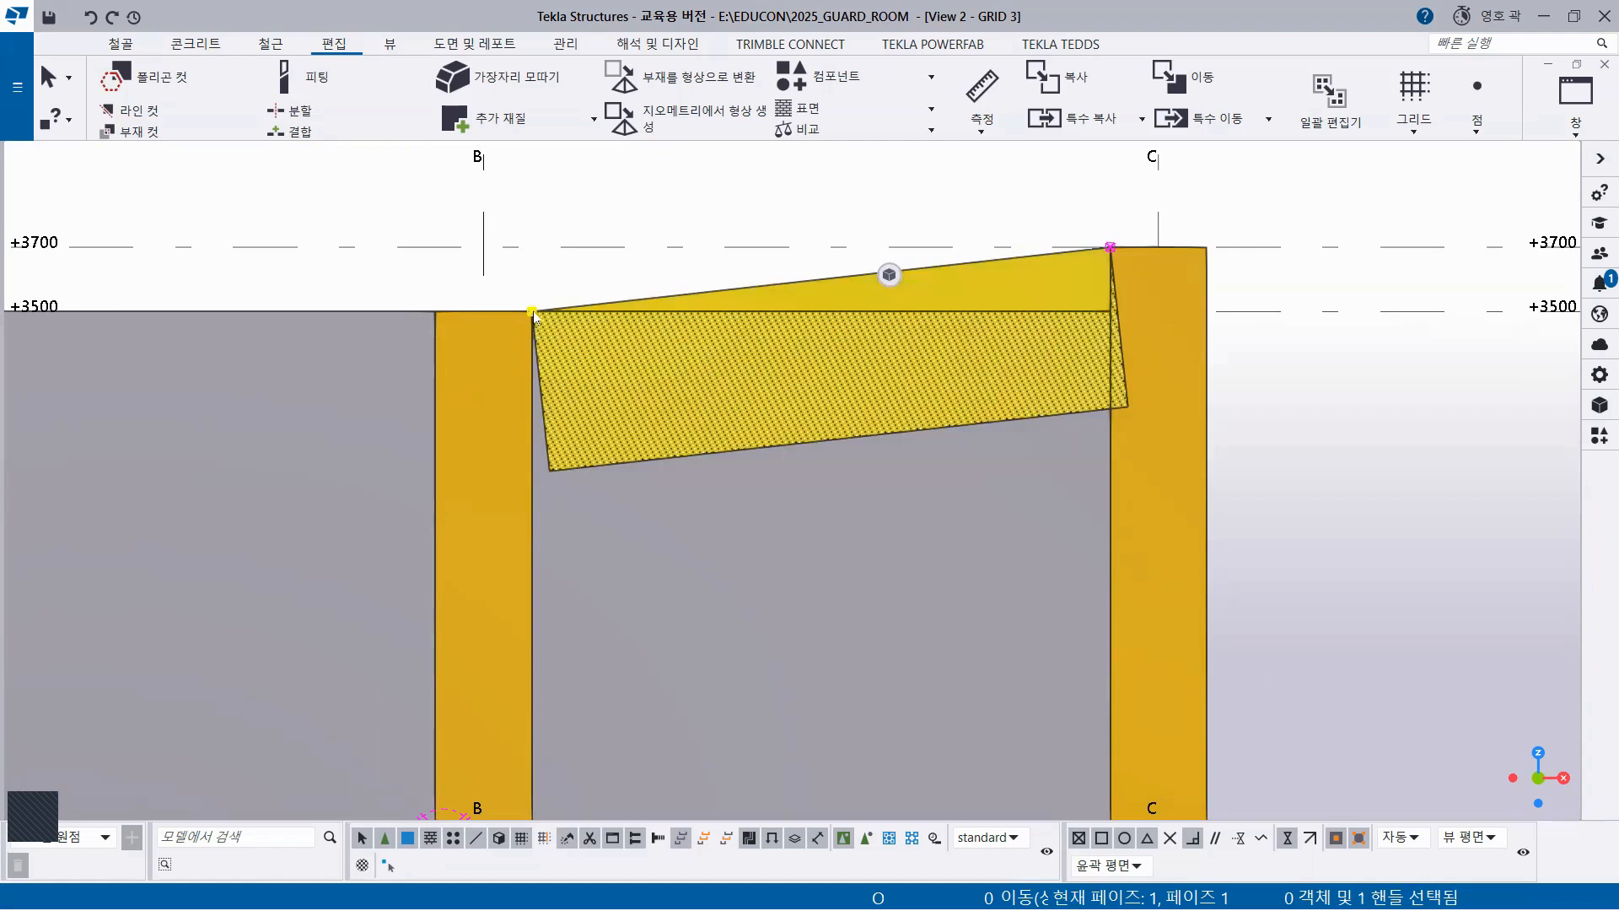
{"action": "right_click", "coordinate": [646, 194]}
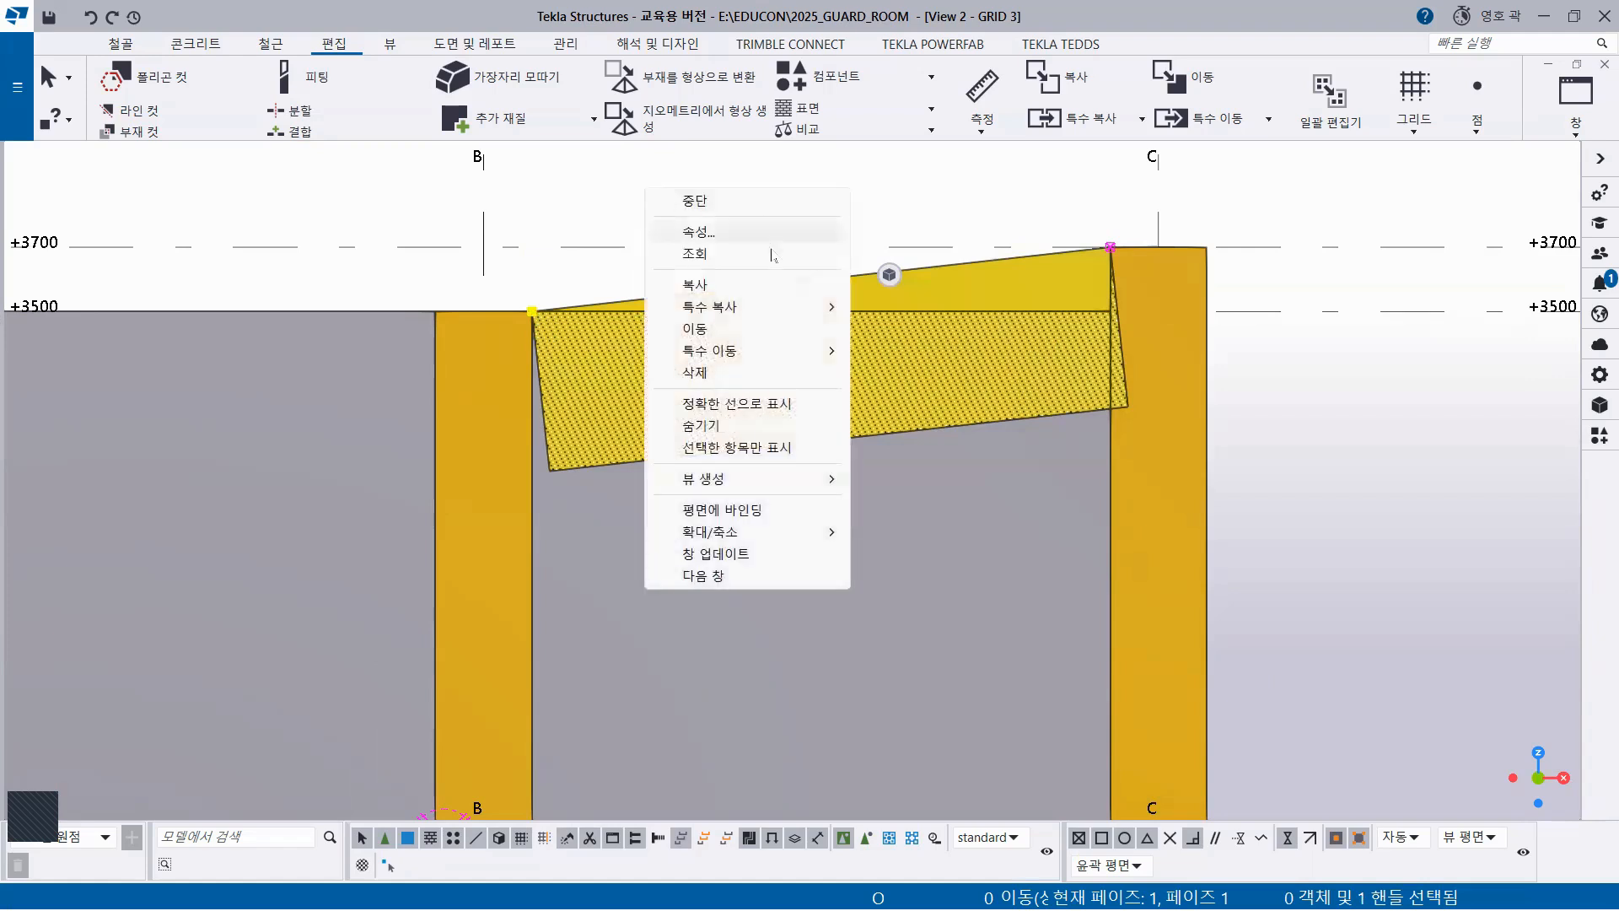
{"action": "mouse_move", "coordinate": [754, 359]}
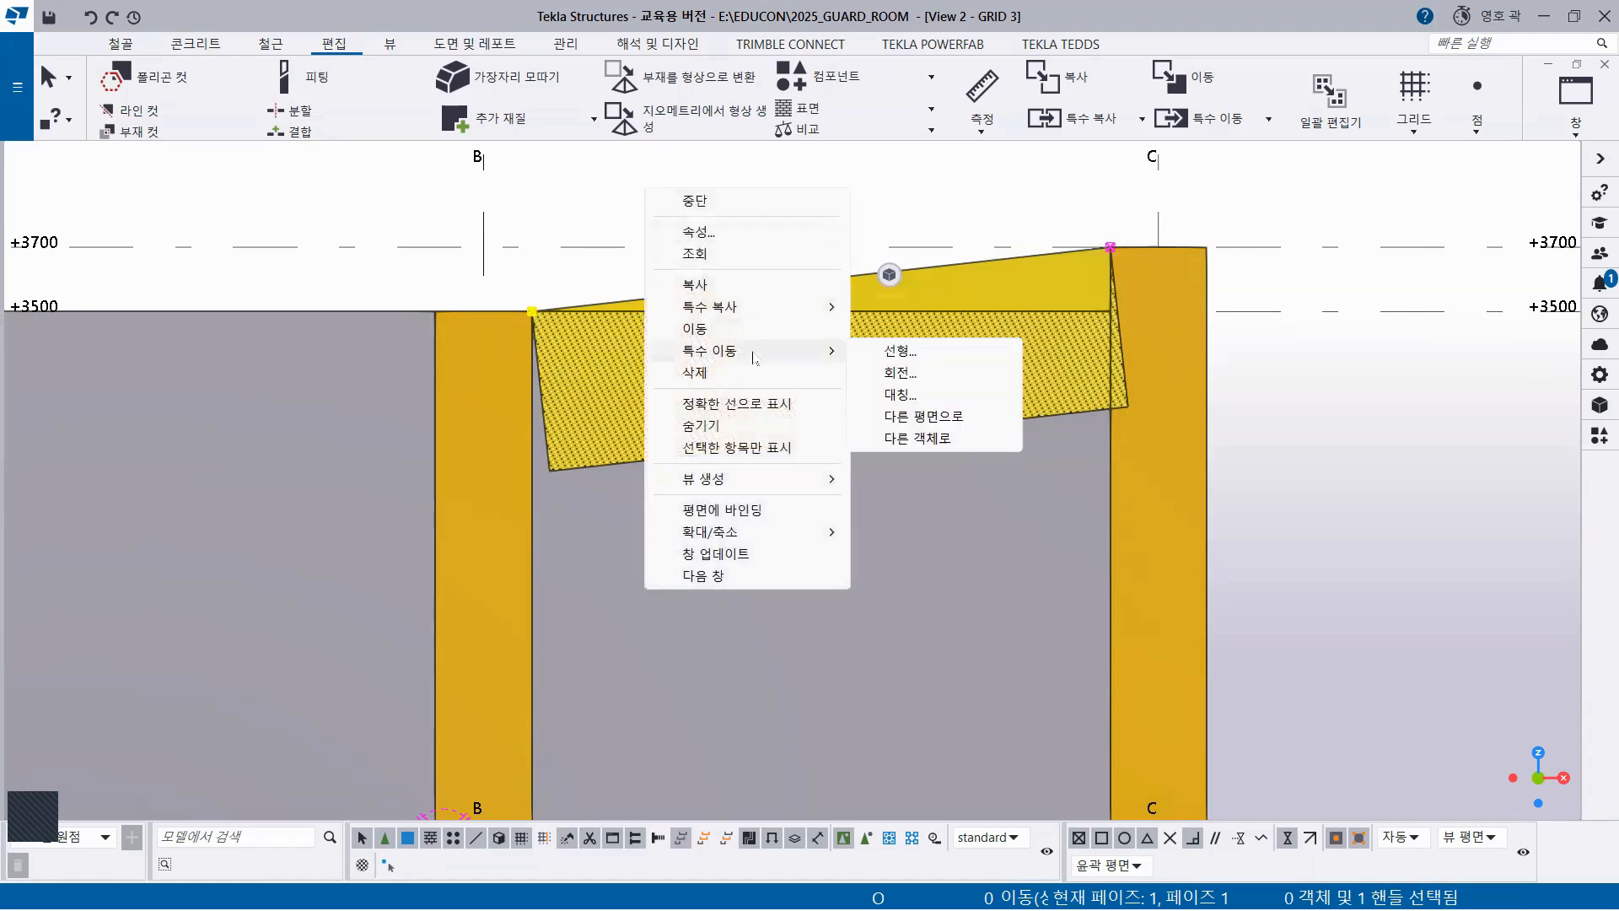
{"action": "left_click", "coordinate": [908, 354]}
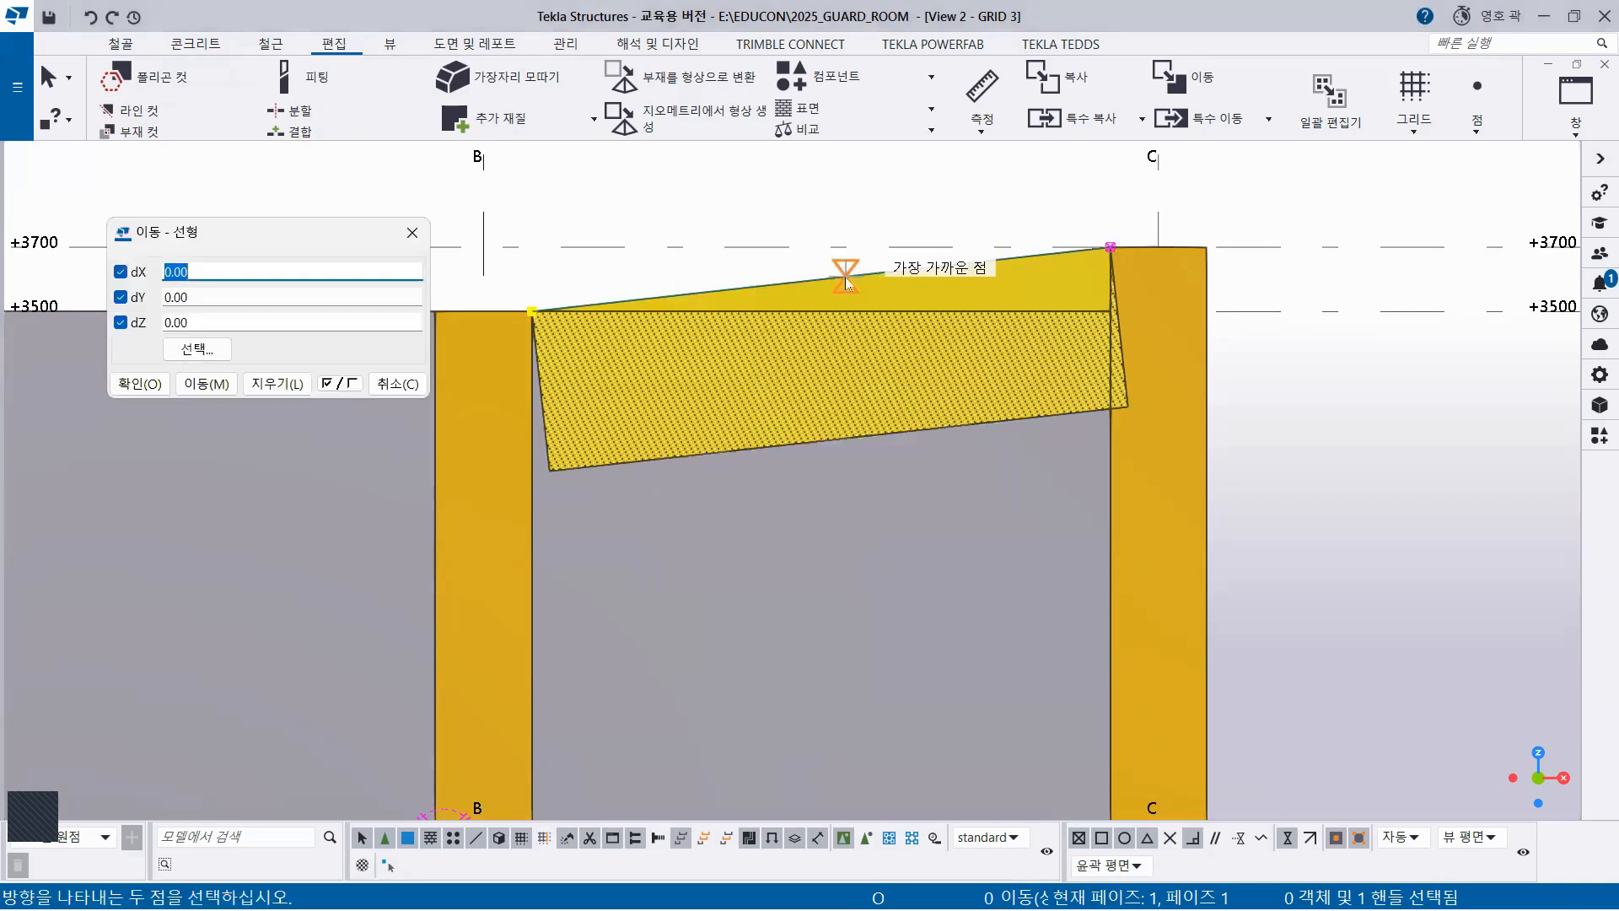
{"action": "left_click", "coordinate": [780, 283]}
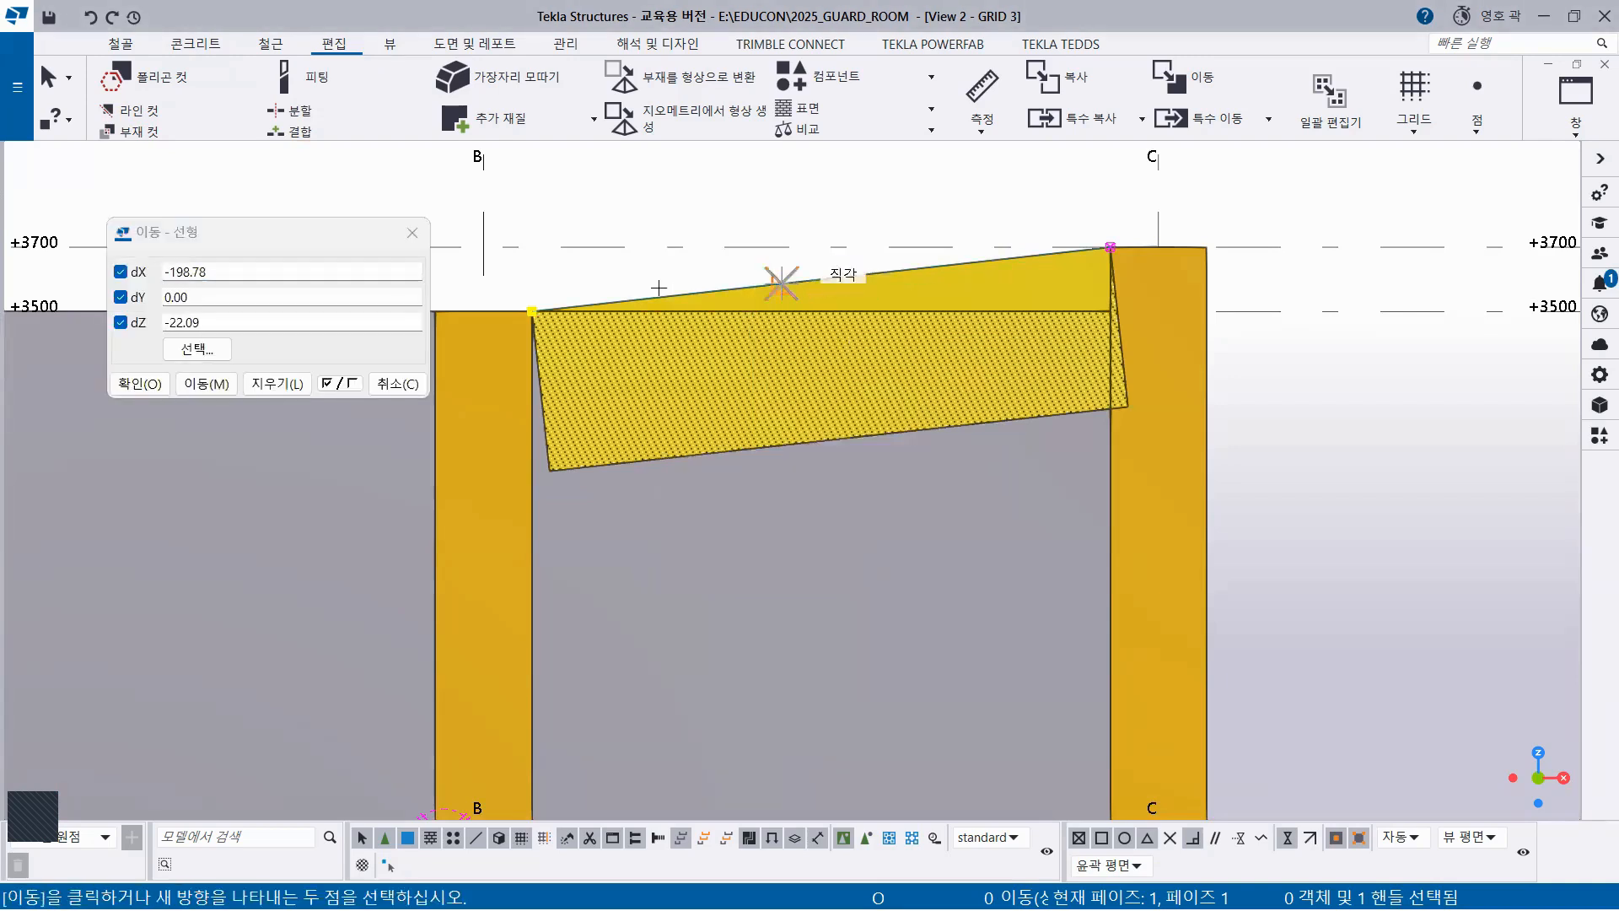
{"action": "left_click", "coordinate": [207, 384]}
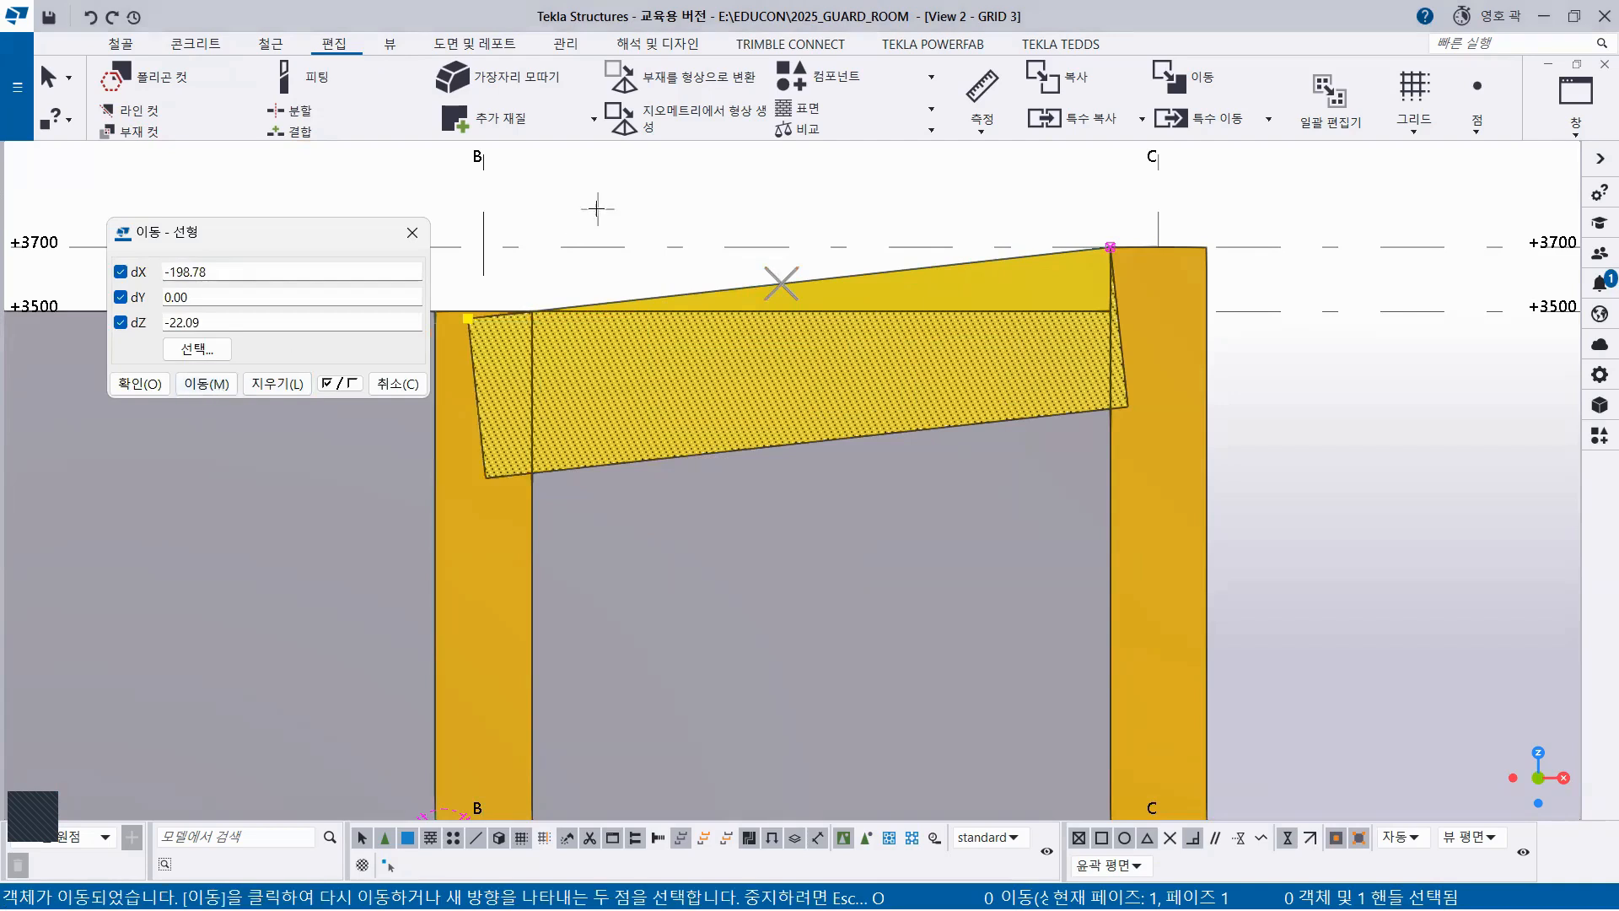
{"action": "right_click", "coordinate": [596, 204]}
{"action": "left_click", "coordinate": [628, 216]}
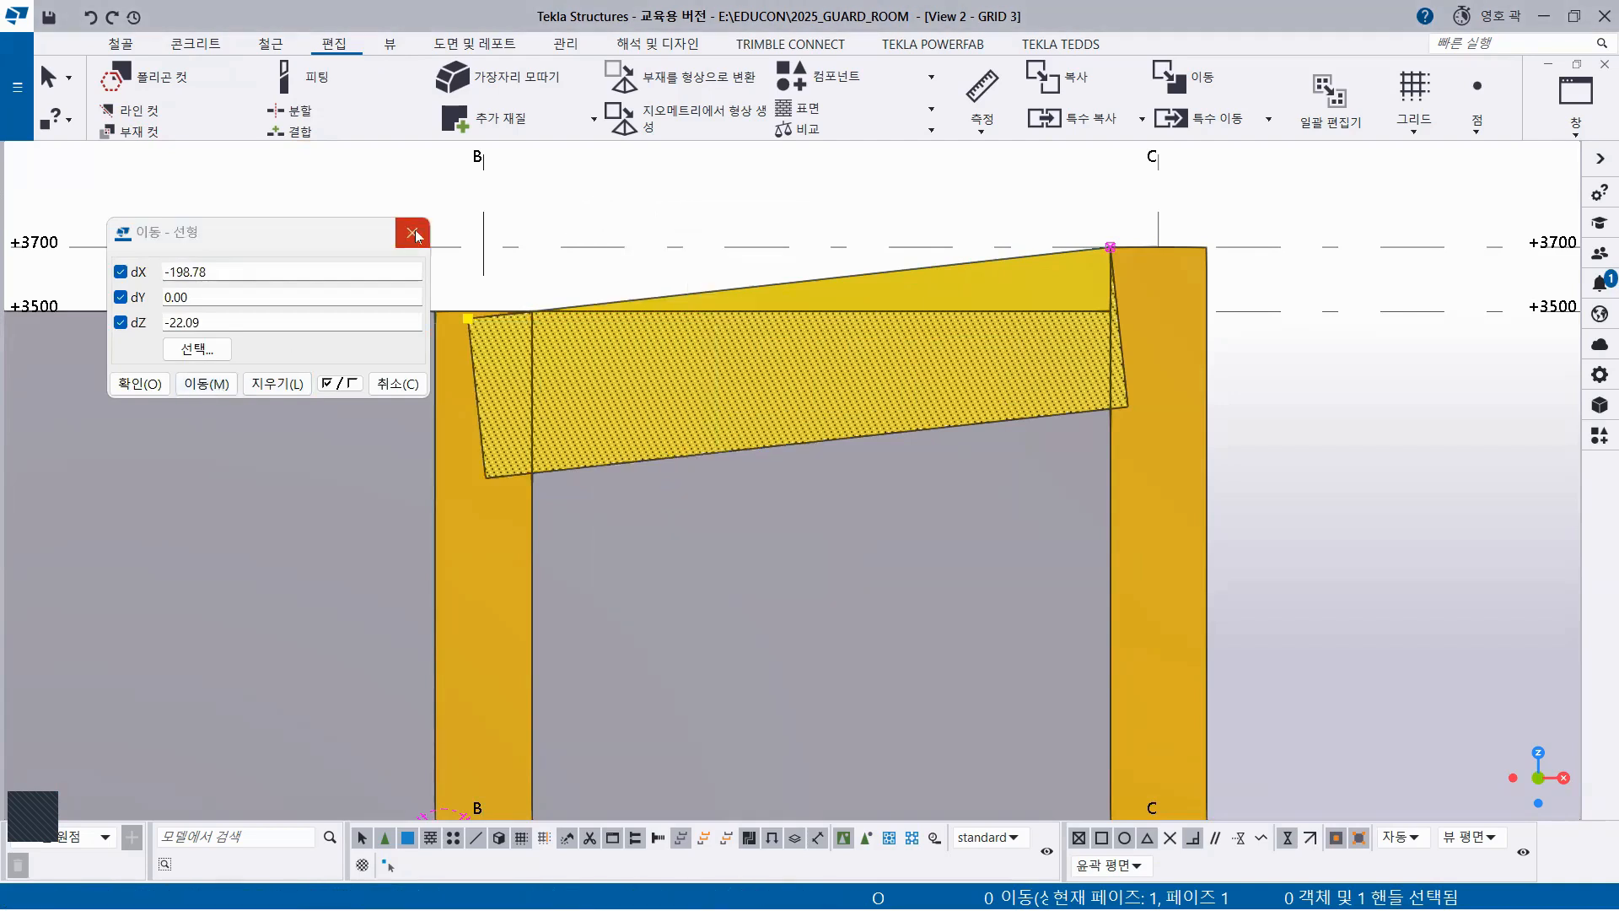
{"action": "left_click", "coordinate": [412, 232]}
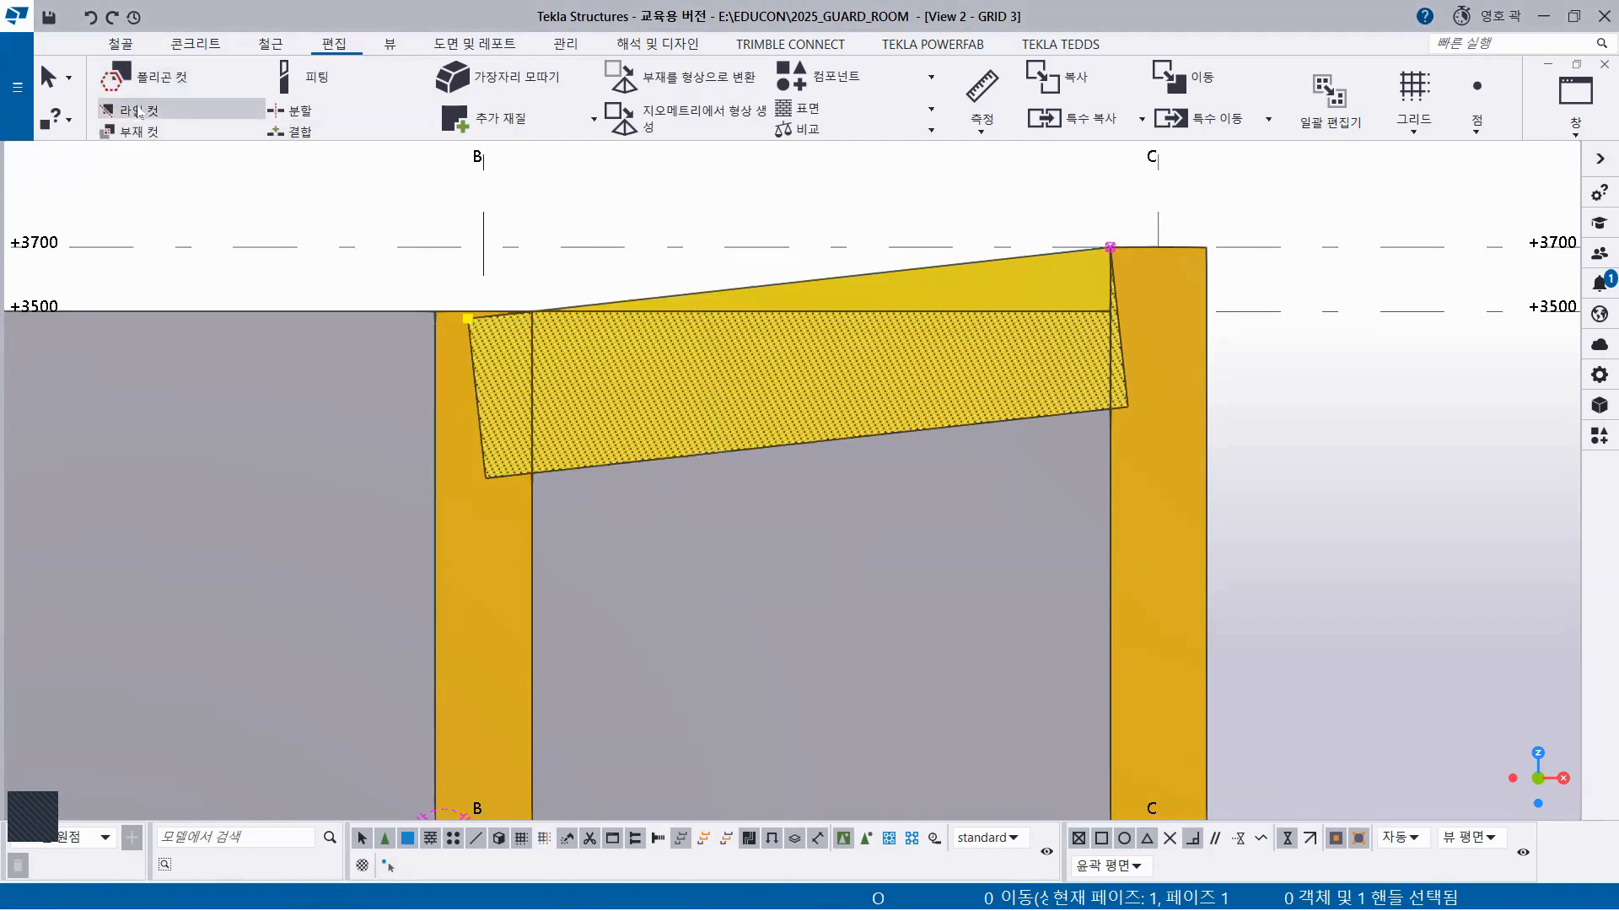
Line-cut the sloped beam along the inner face of the grid B column, removing the part inside the column
{"action": "left_click", "coordinate": [135, 109]}
{"action": "left_click", "coordinate": [921, 287]}
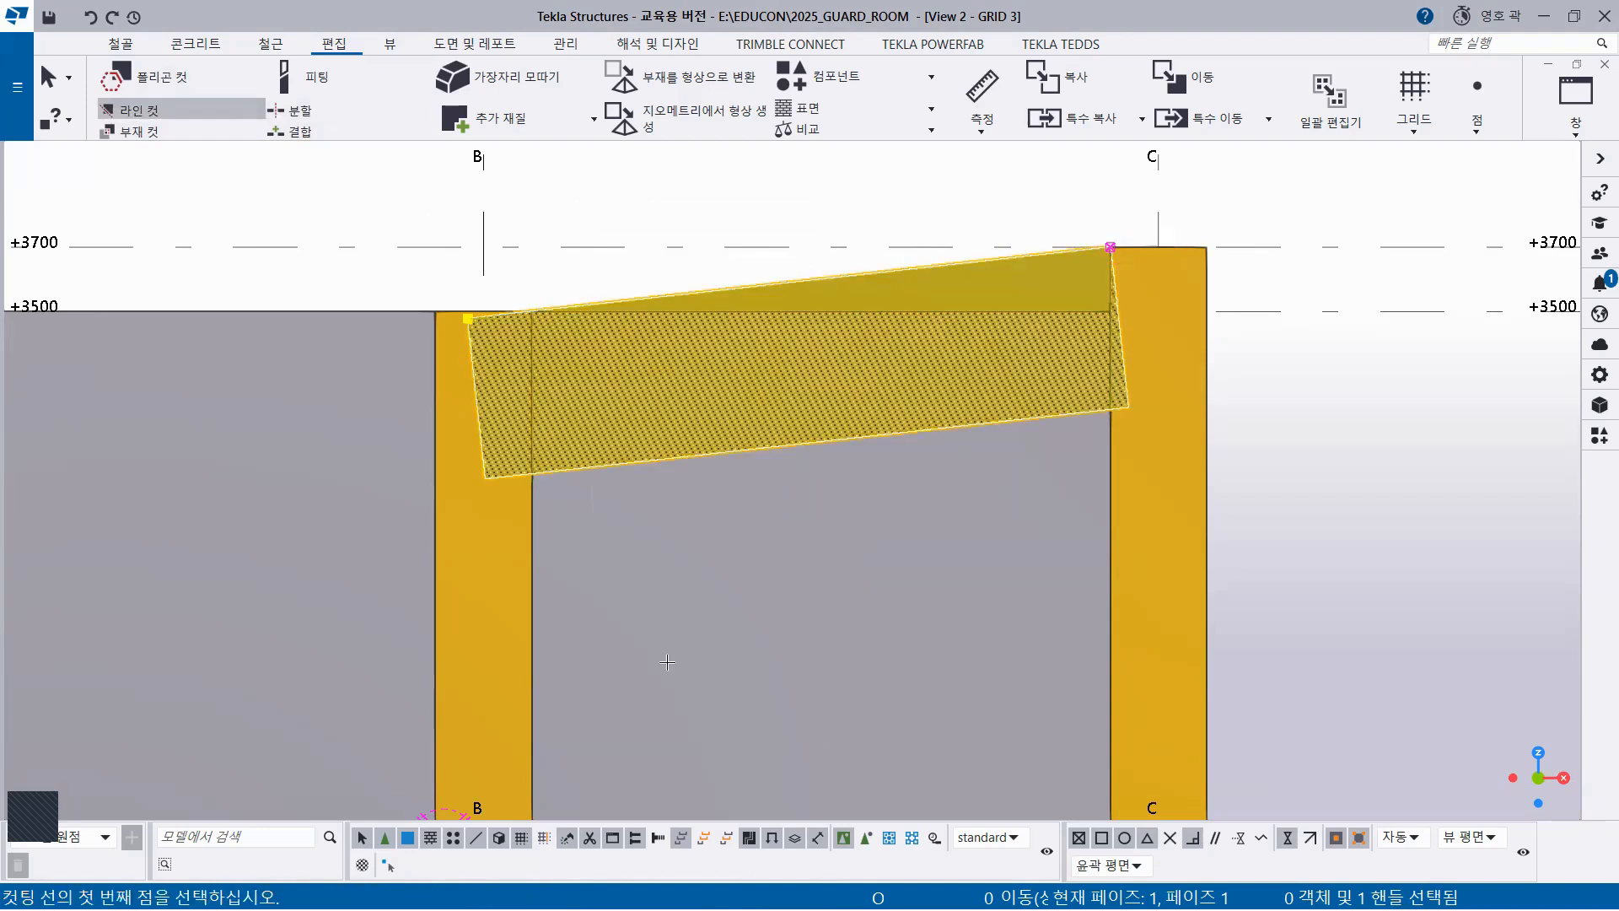
{"action": "left_click", "coordinate": [531, 514]}
{"action": "left_click", "coordinate": [531, 574]}
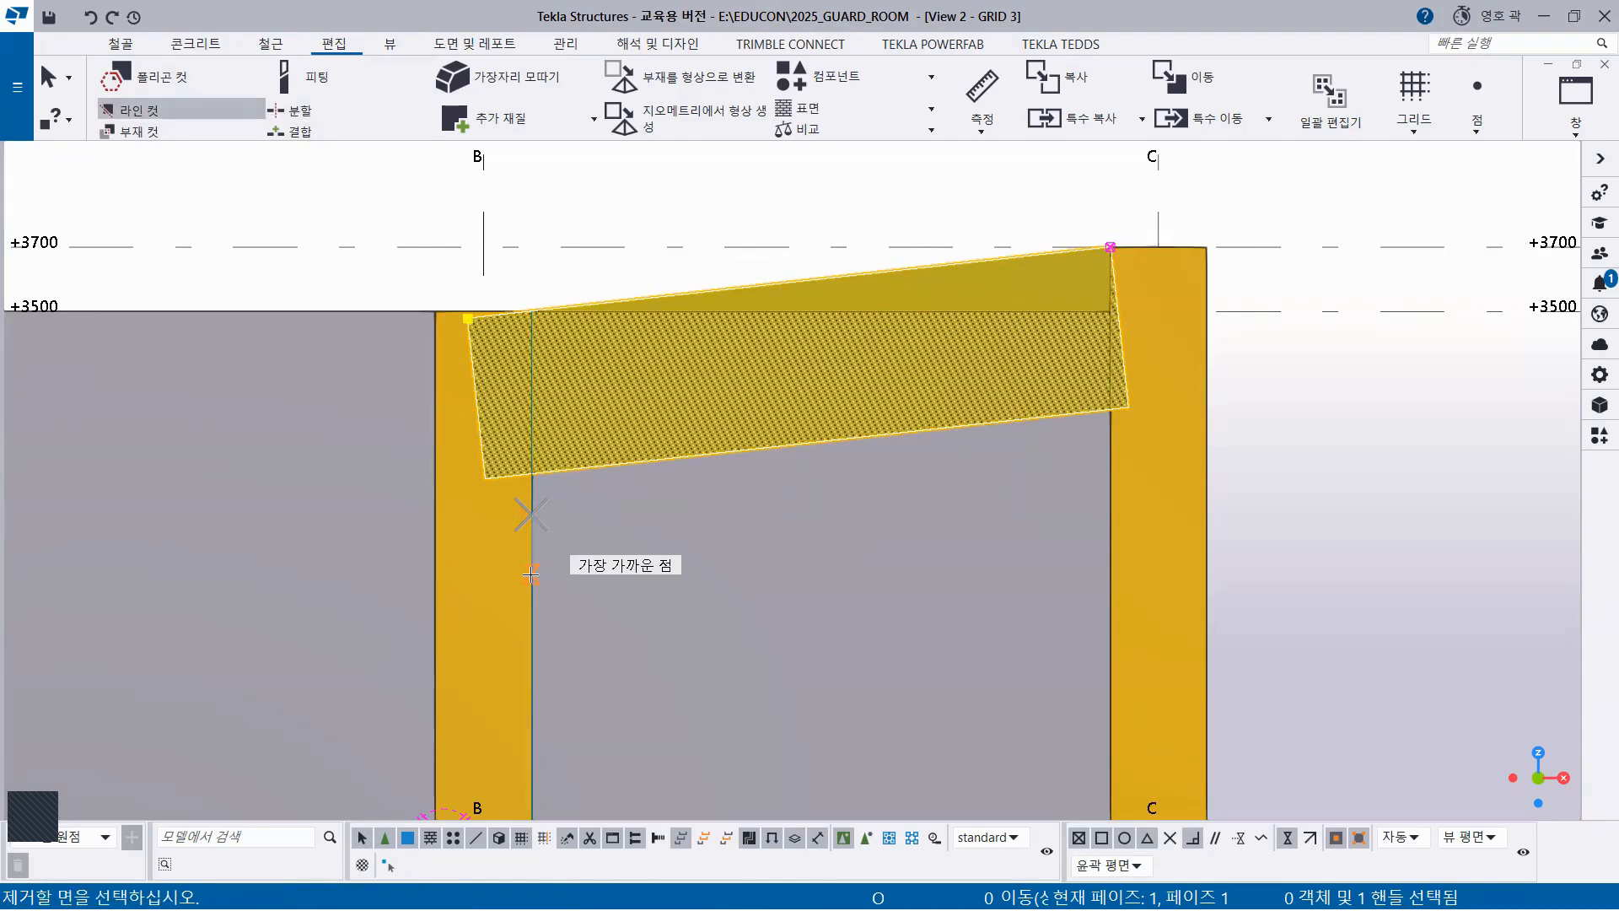
{"action": "left_click", "coordinate": [356, 399]}
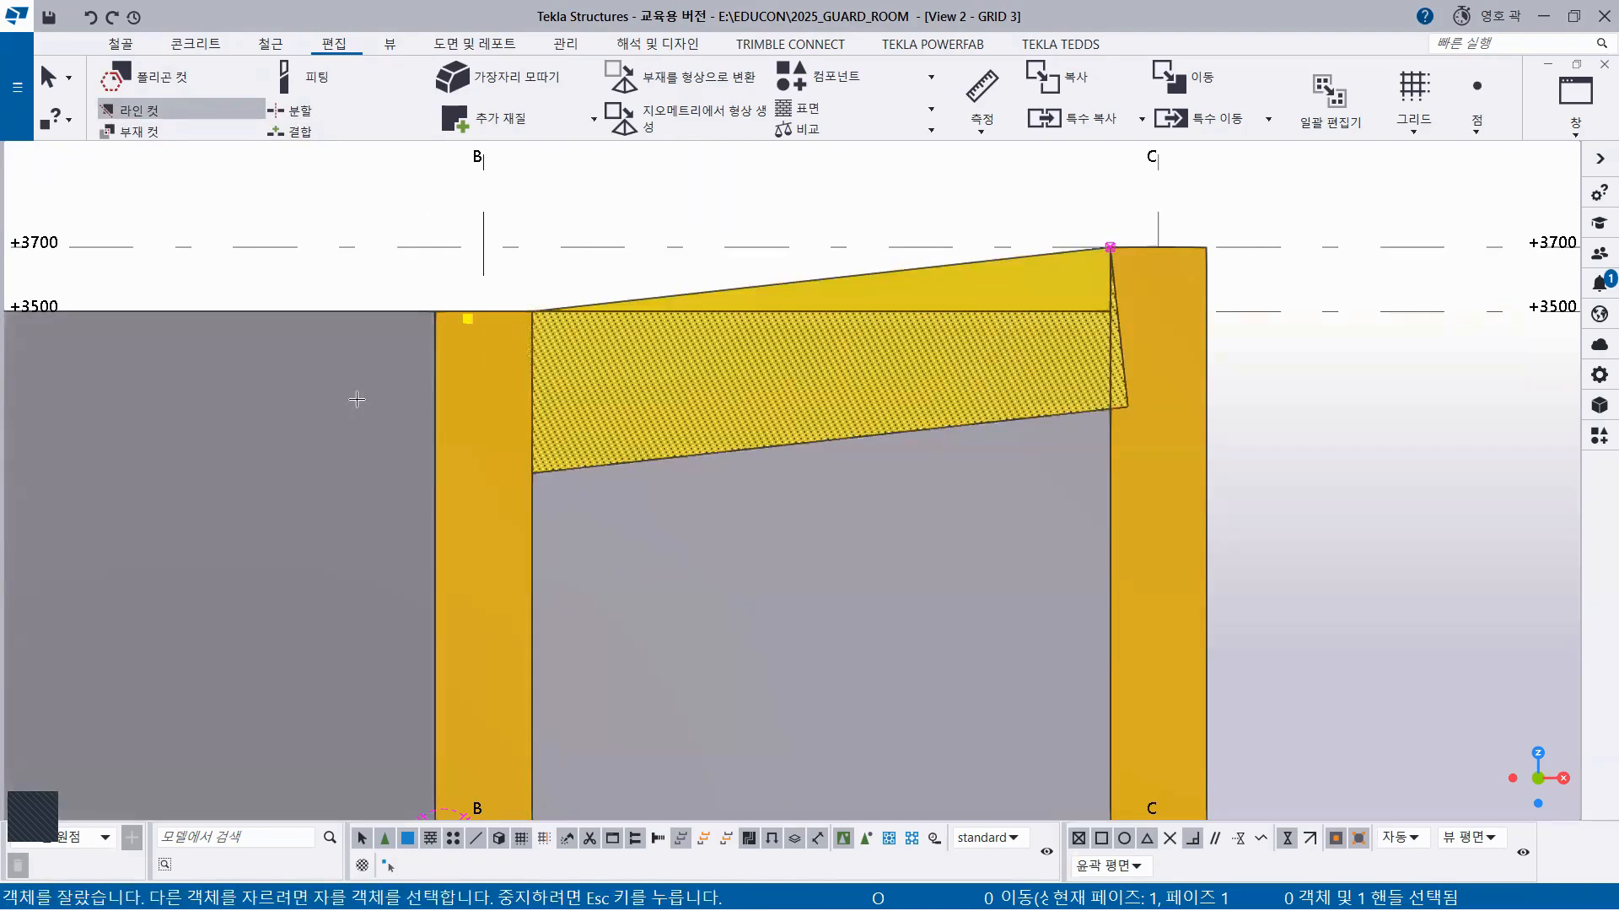
Line-cut the sloped beam along the inner face of the grid C column, removing the part inside the column, and end the command
{"action": "left_click", "coordinate": [1038, 277]}
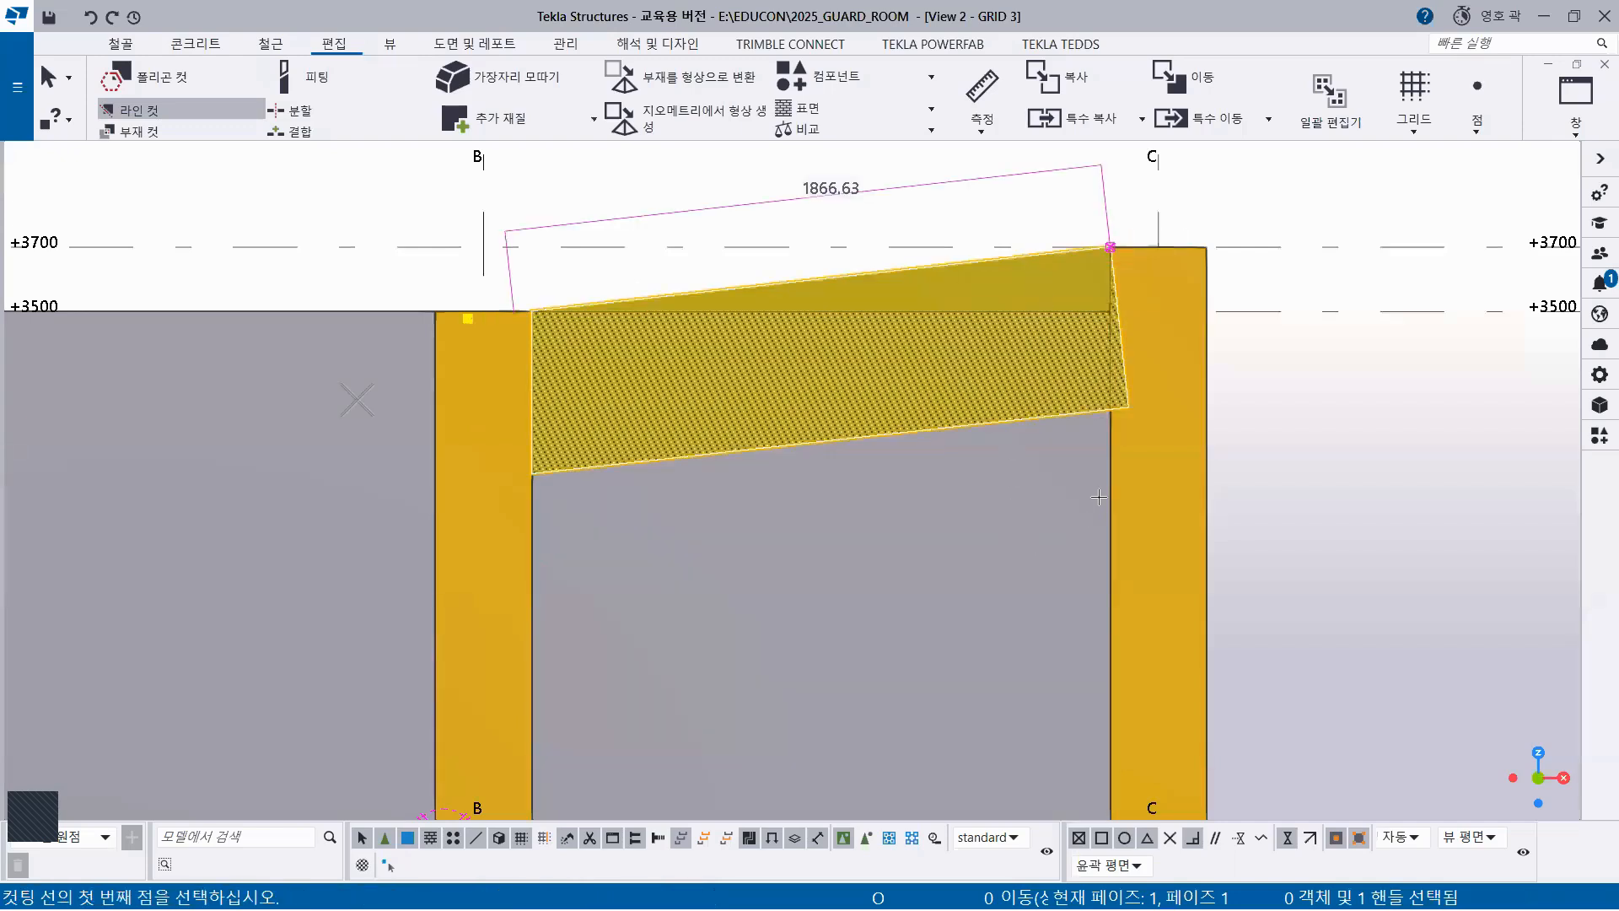
{"action": "left_click", "coordinate": [1109, 463]}
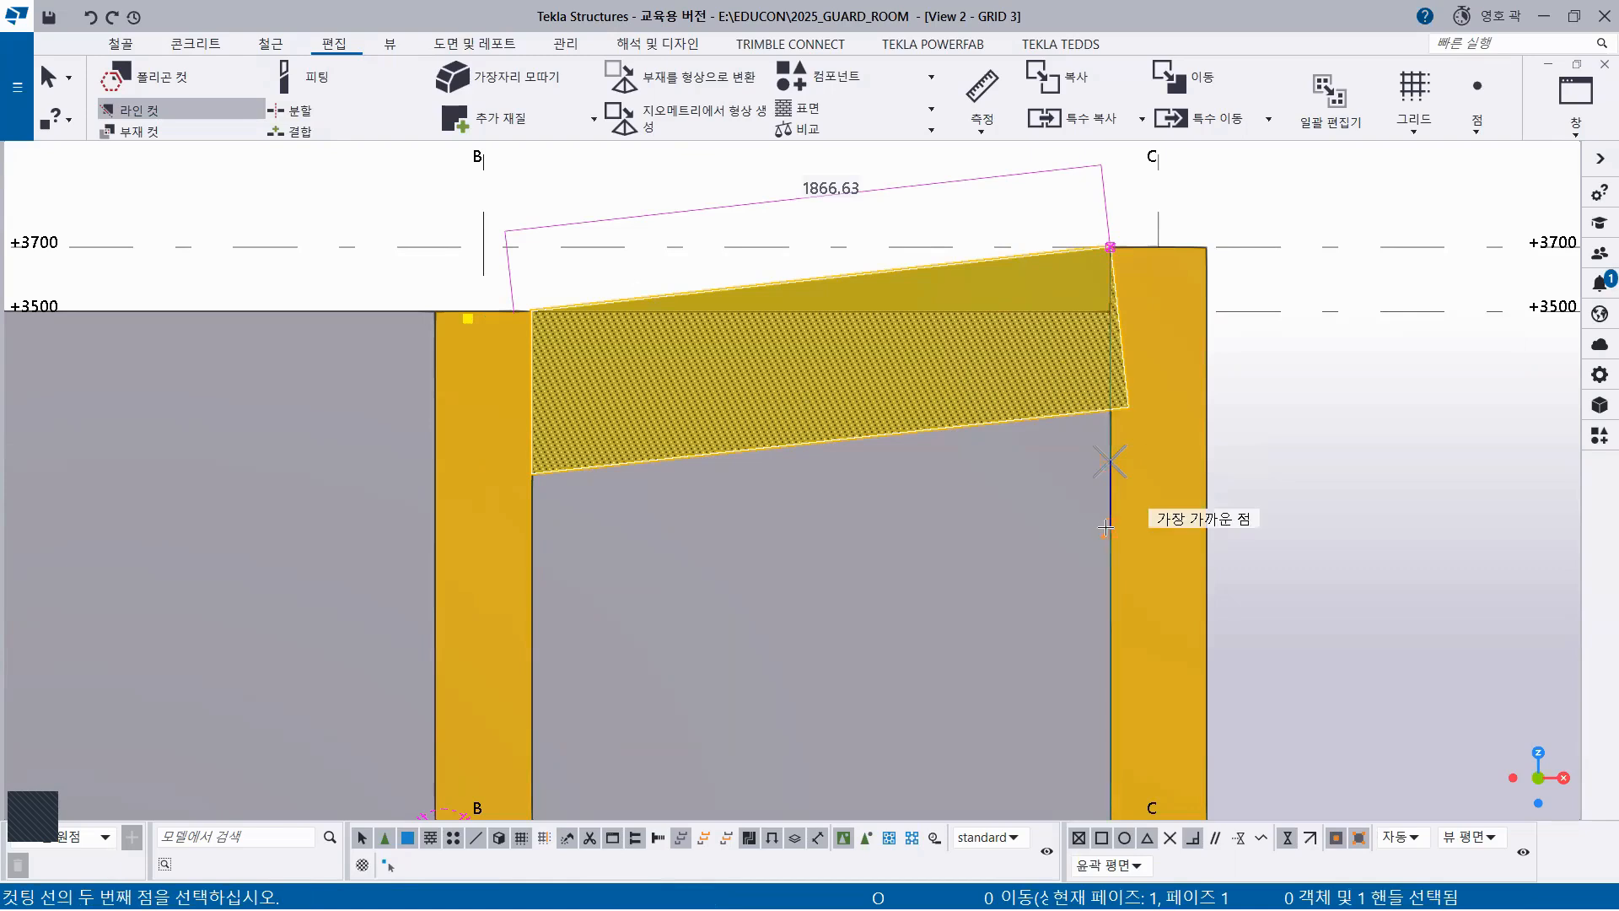
{"action": "left_click", "coordinate": [1111, 528]}
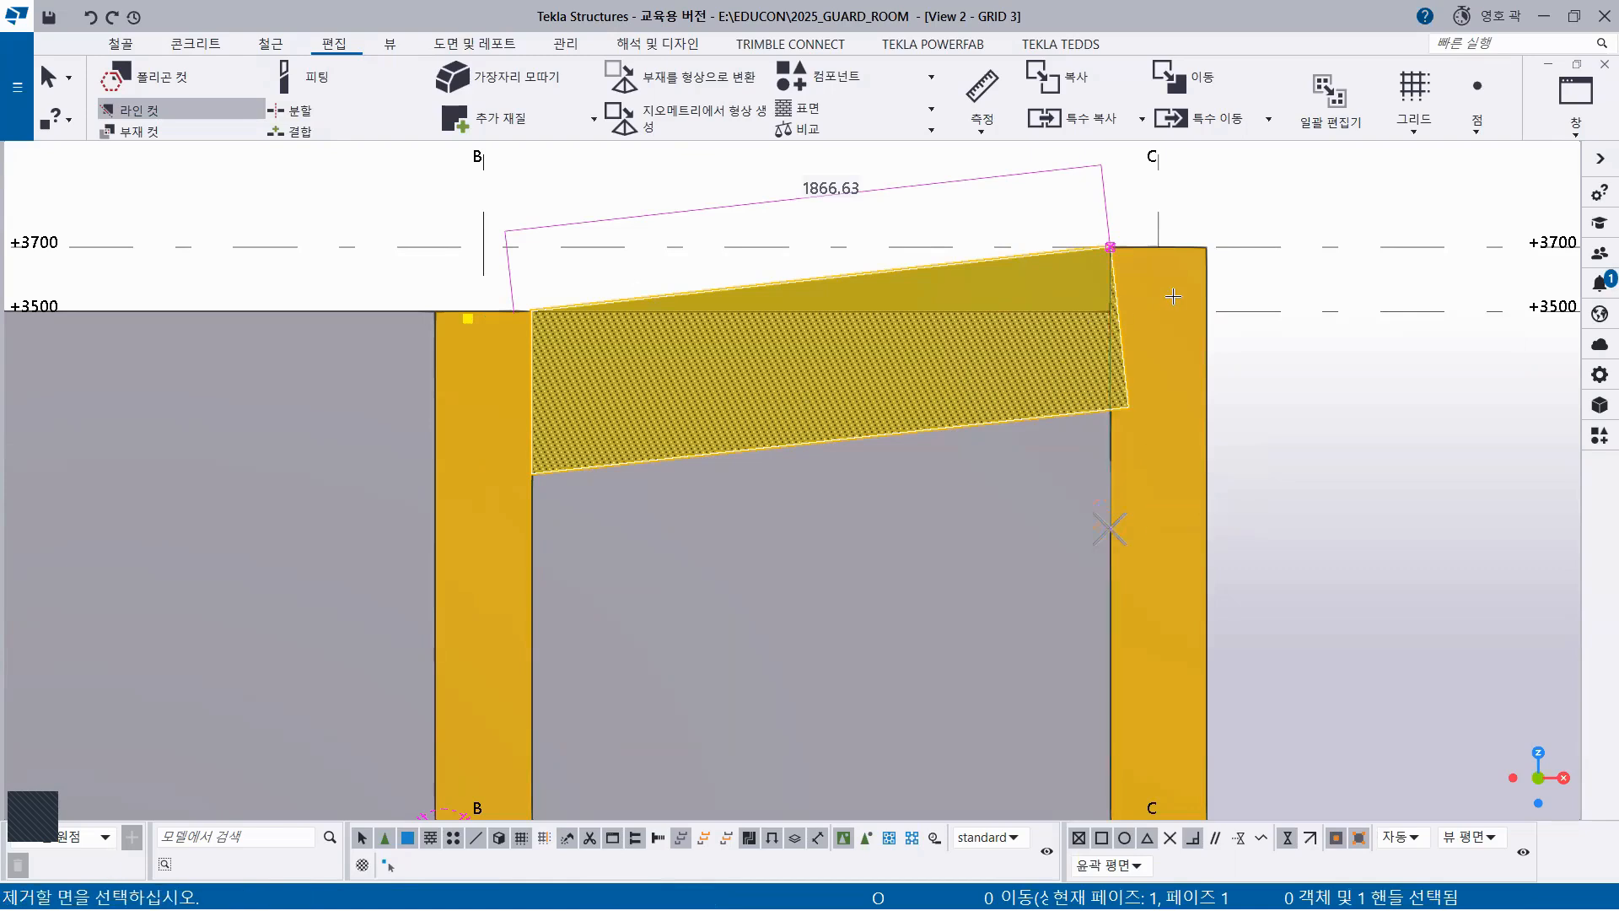
{"action": "left_click", "coordinate": [1173, 295]}
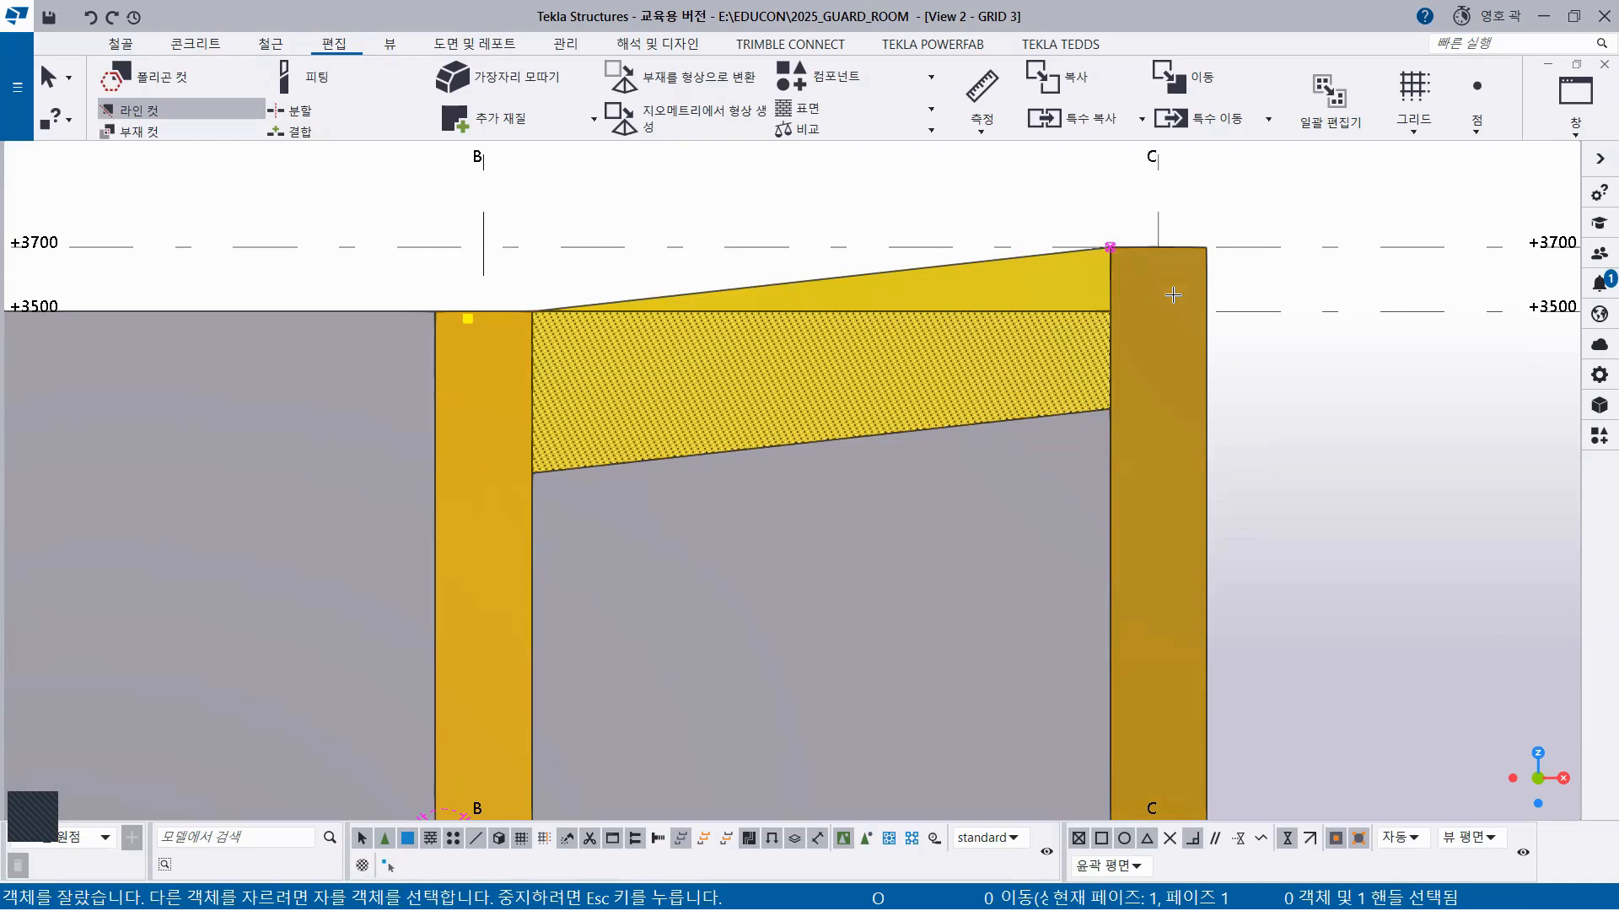
{"action": "right_click", "coordinate": [765, 178]}
{"action": "left_click", "coordinate": [838, 185]}
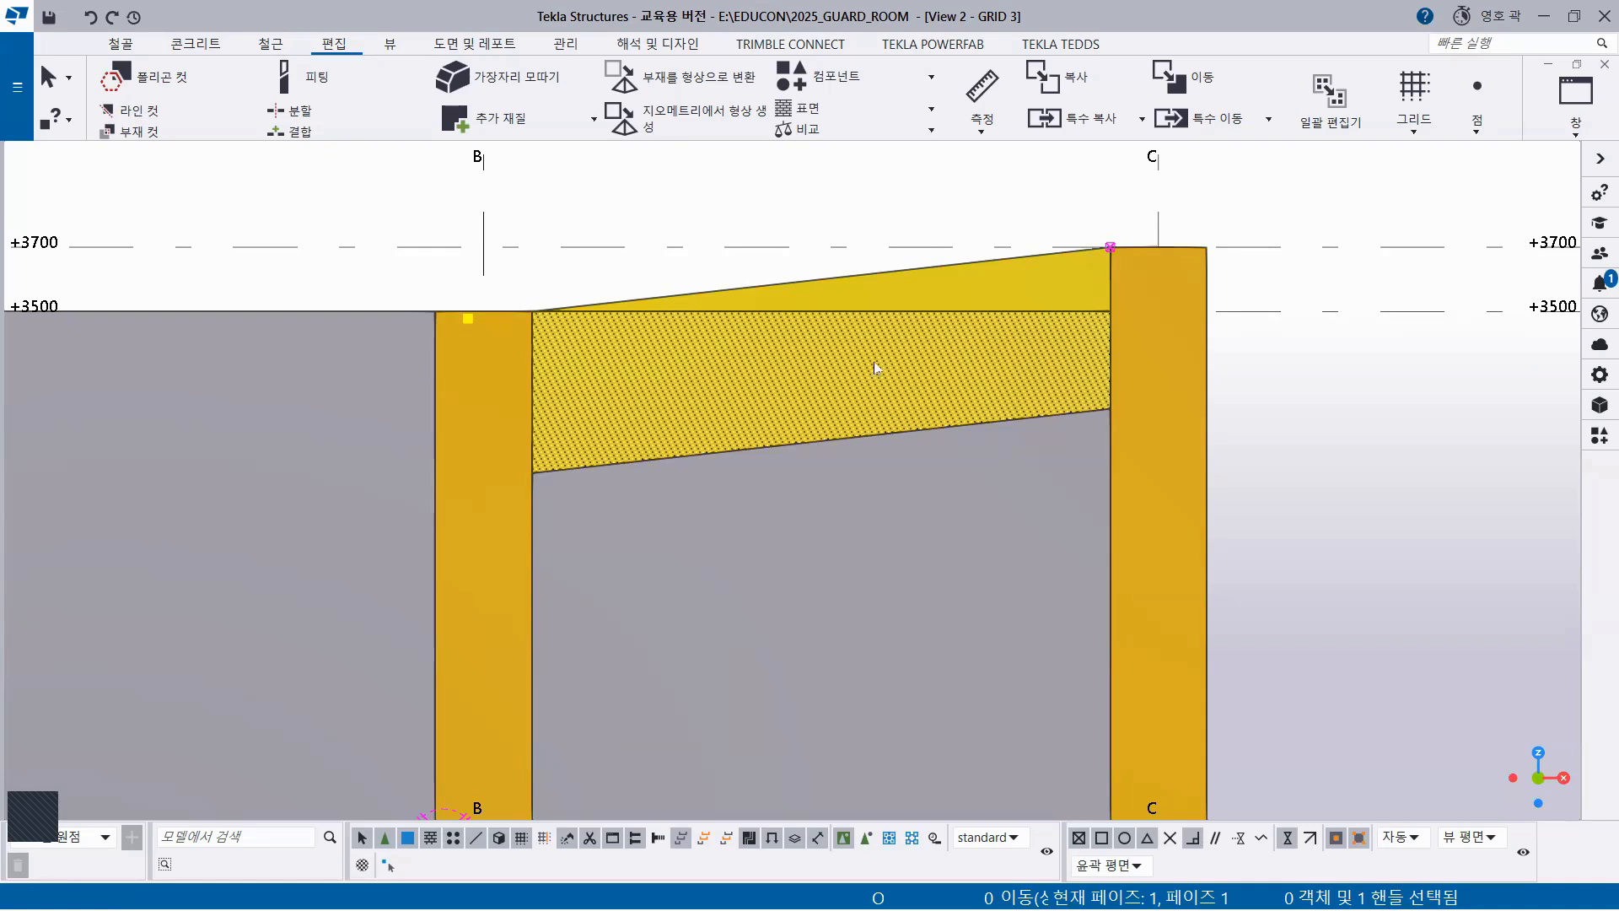
Line-cut the wall between grids B and C along the sloped beam's underside, removing the part above, and end the command
{"action": "scroll", "coordinate": [877, 549], "scroll_direction": "down", "scroll_amount": 2}
{"action": "middle_click_drag", "start_coordinate": [878, 549], "coordinate": [909, 402]}
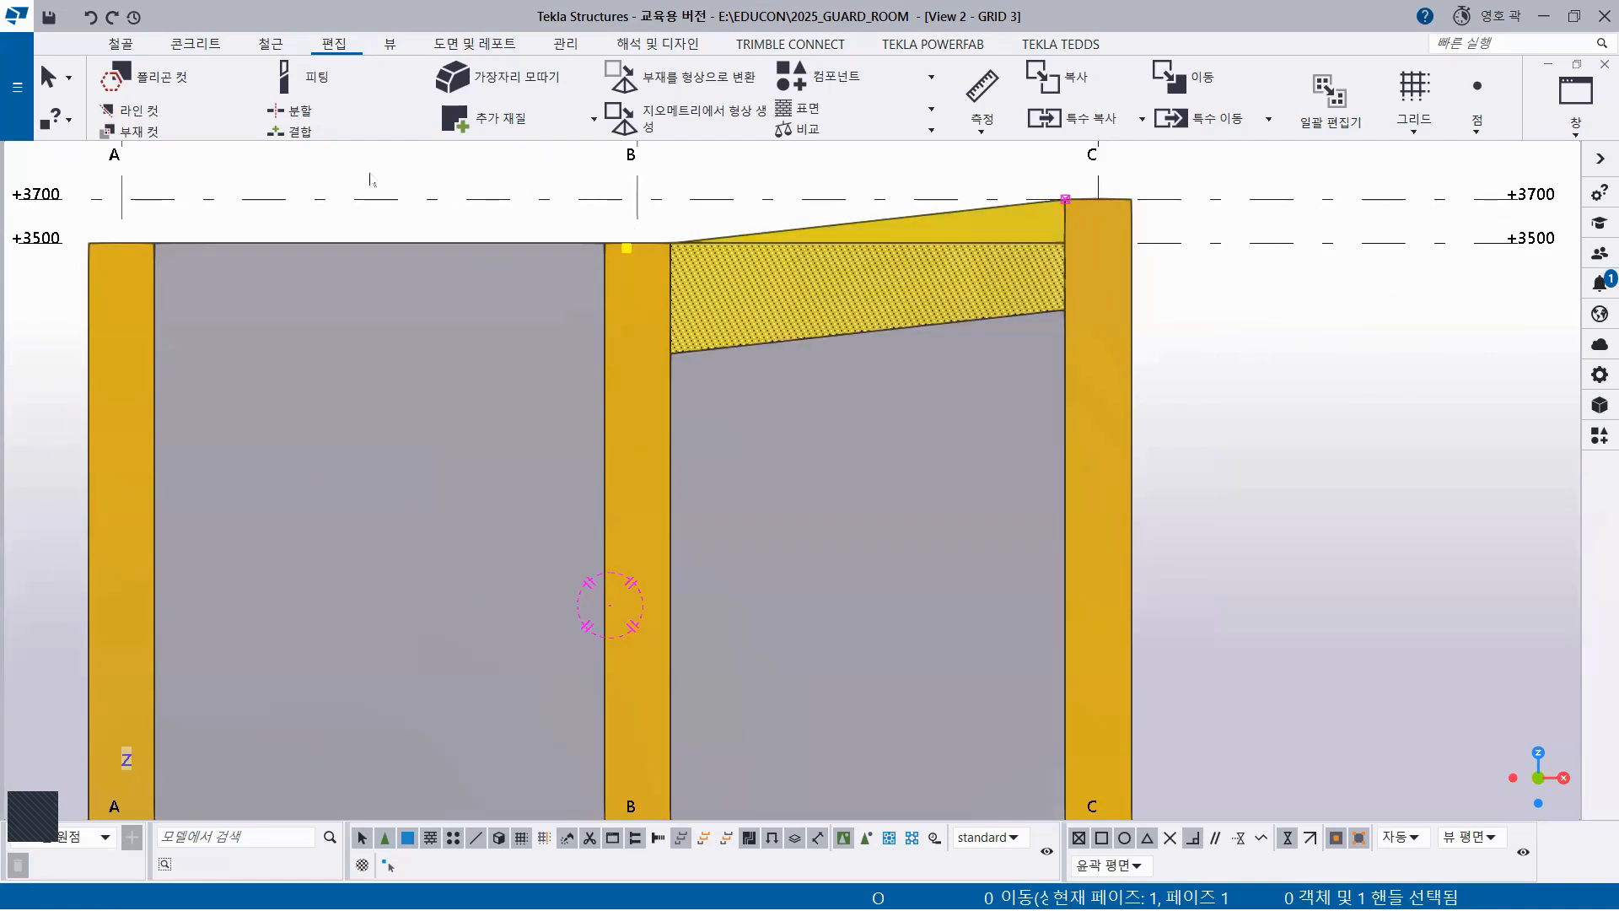
{"action": "left_click", "coordinate": [139, 111]}
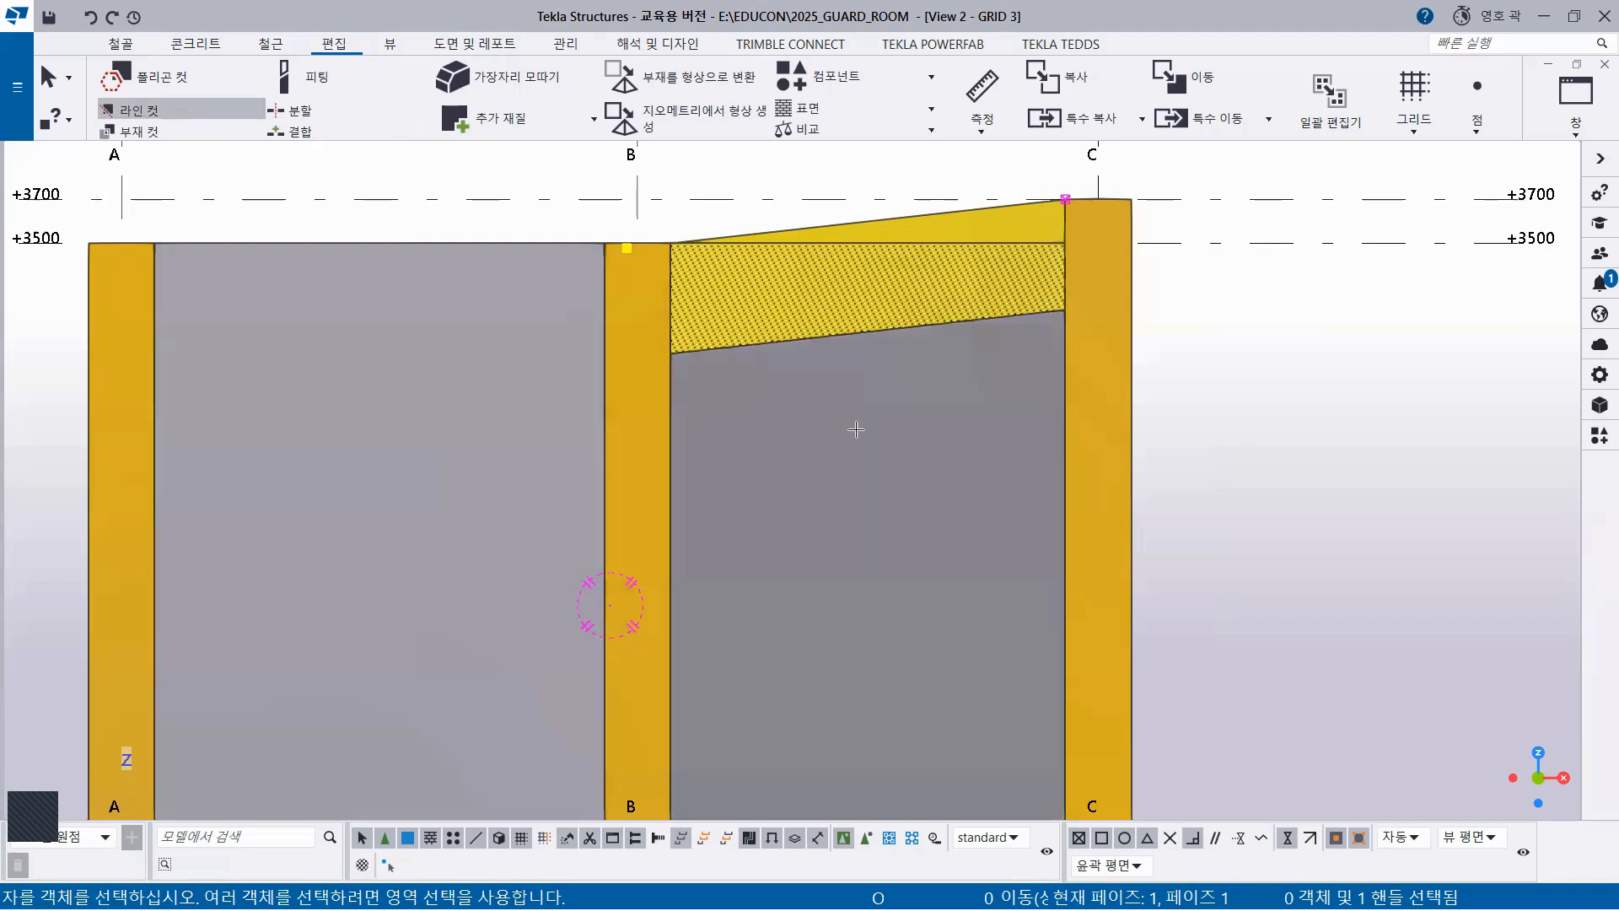
{"action": "left_click", "coordinate": [876, 431]}
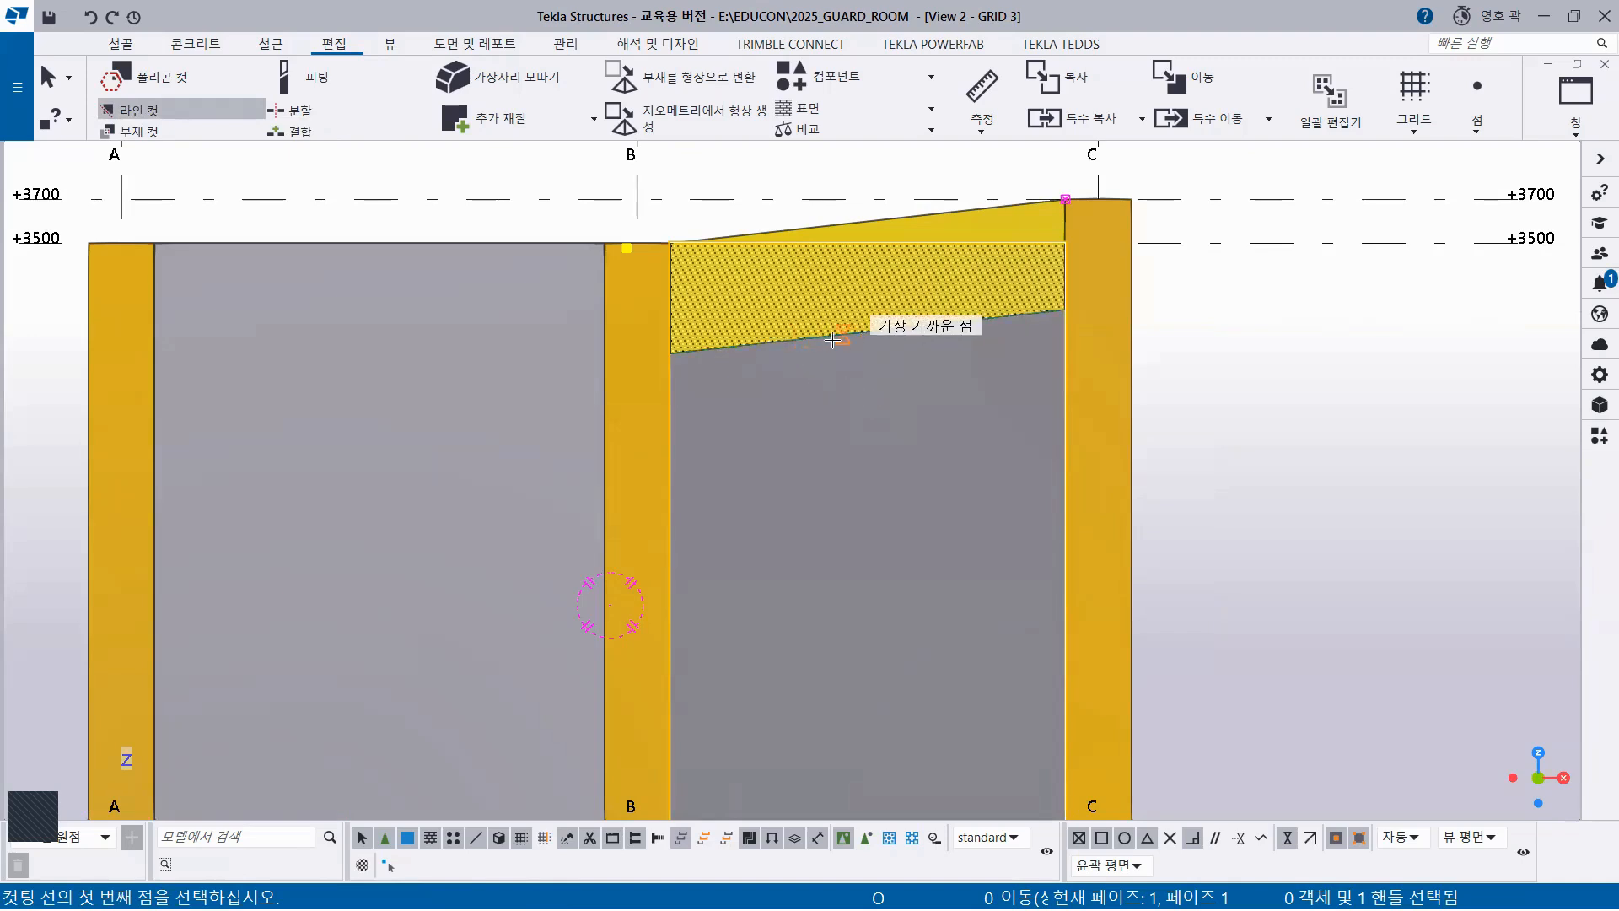
{"action": "left_click", "coordinate": [759, 343]}
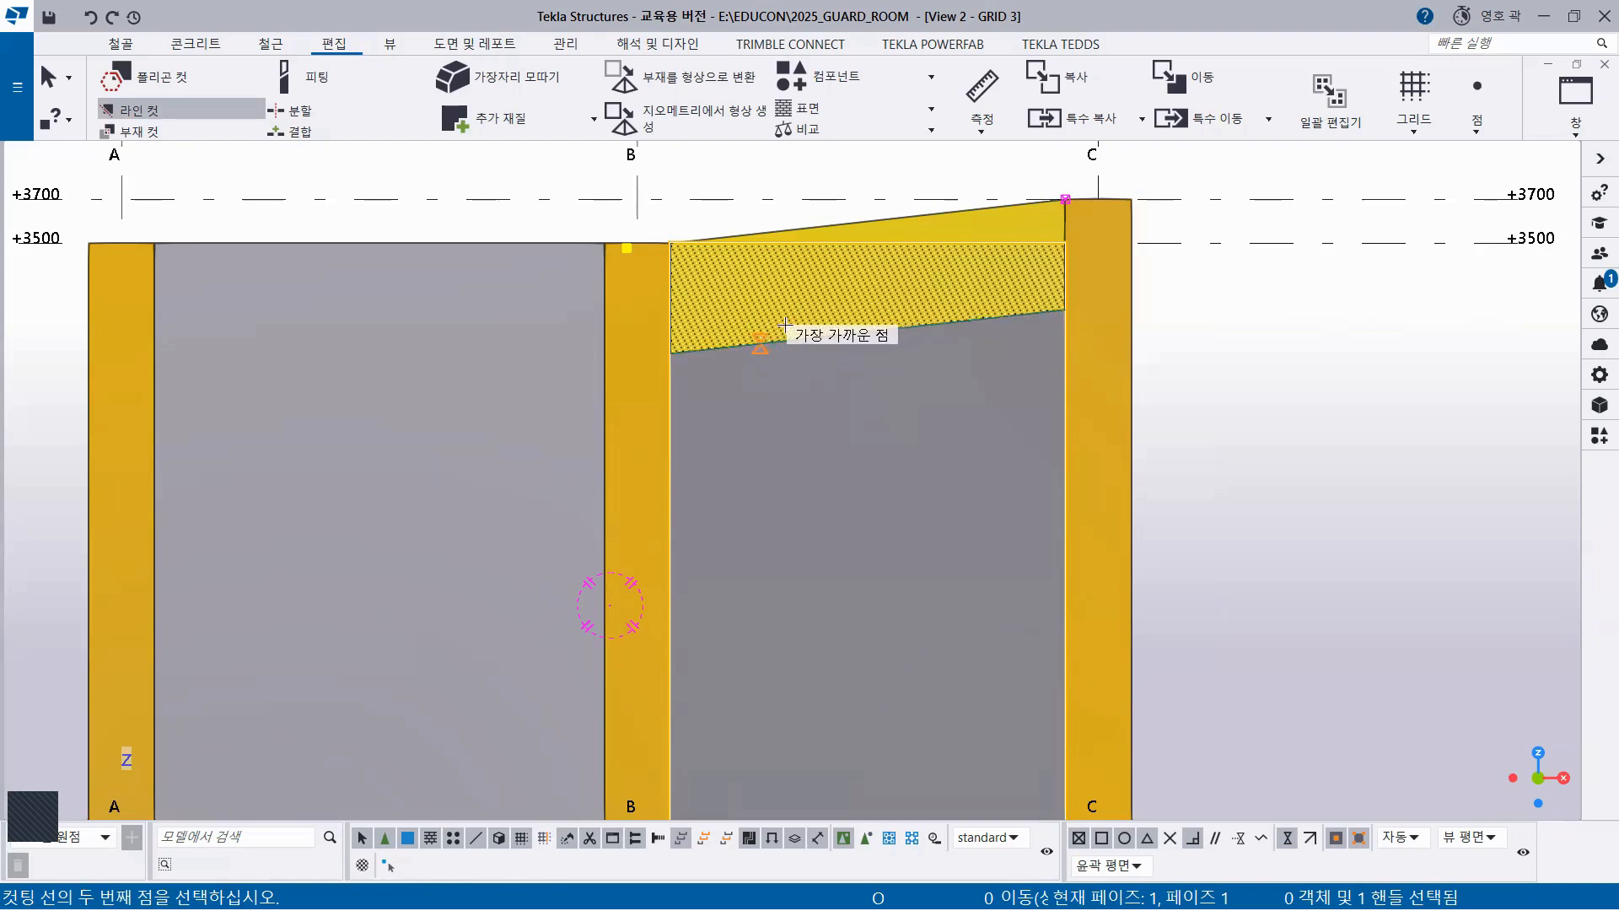
{"action": "left_click", "coordinate": [896, 327]}
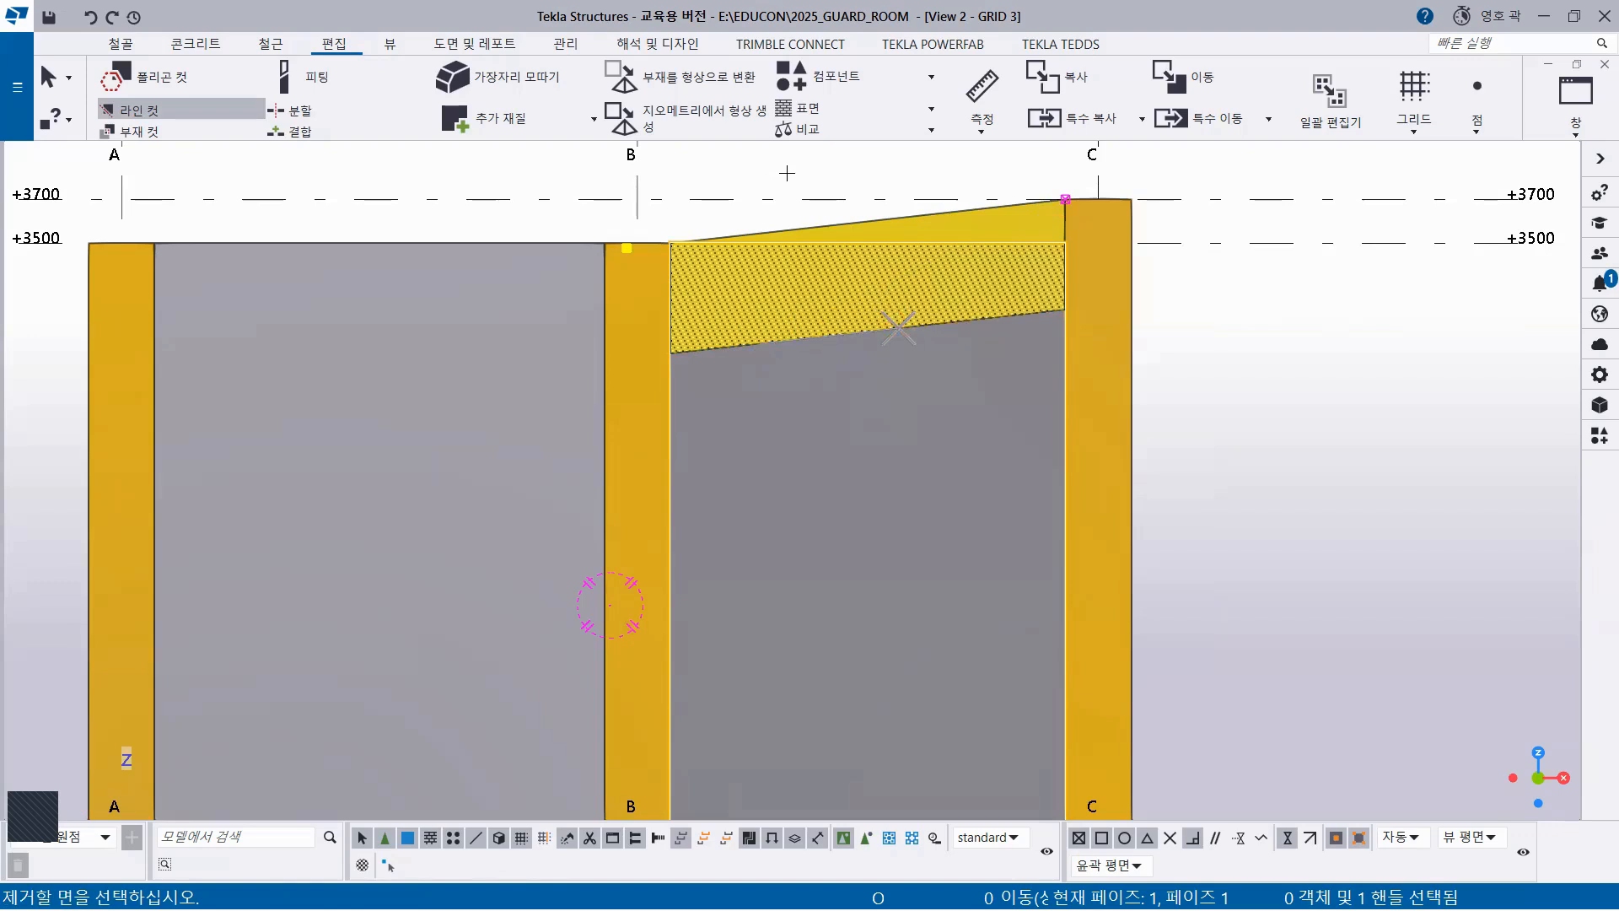
{"action": "left_click", "coordinate": [787, 172]}
{"action": "right_click", "coordinate": [779, 175]}
{"action": "left_click", "coordinate": [822, 188]}
{"action": "left_click", "coordinate": [864, 412]}
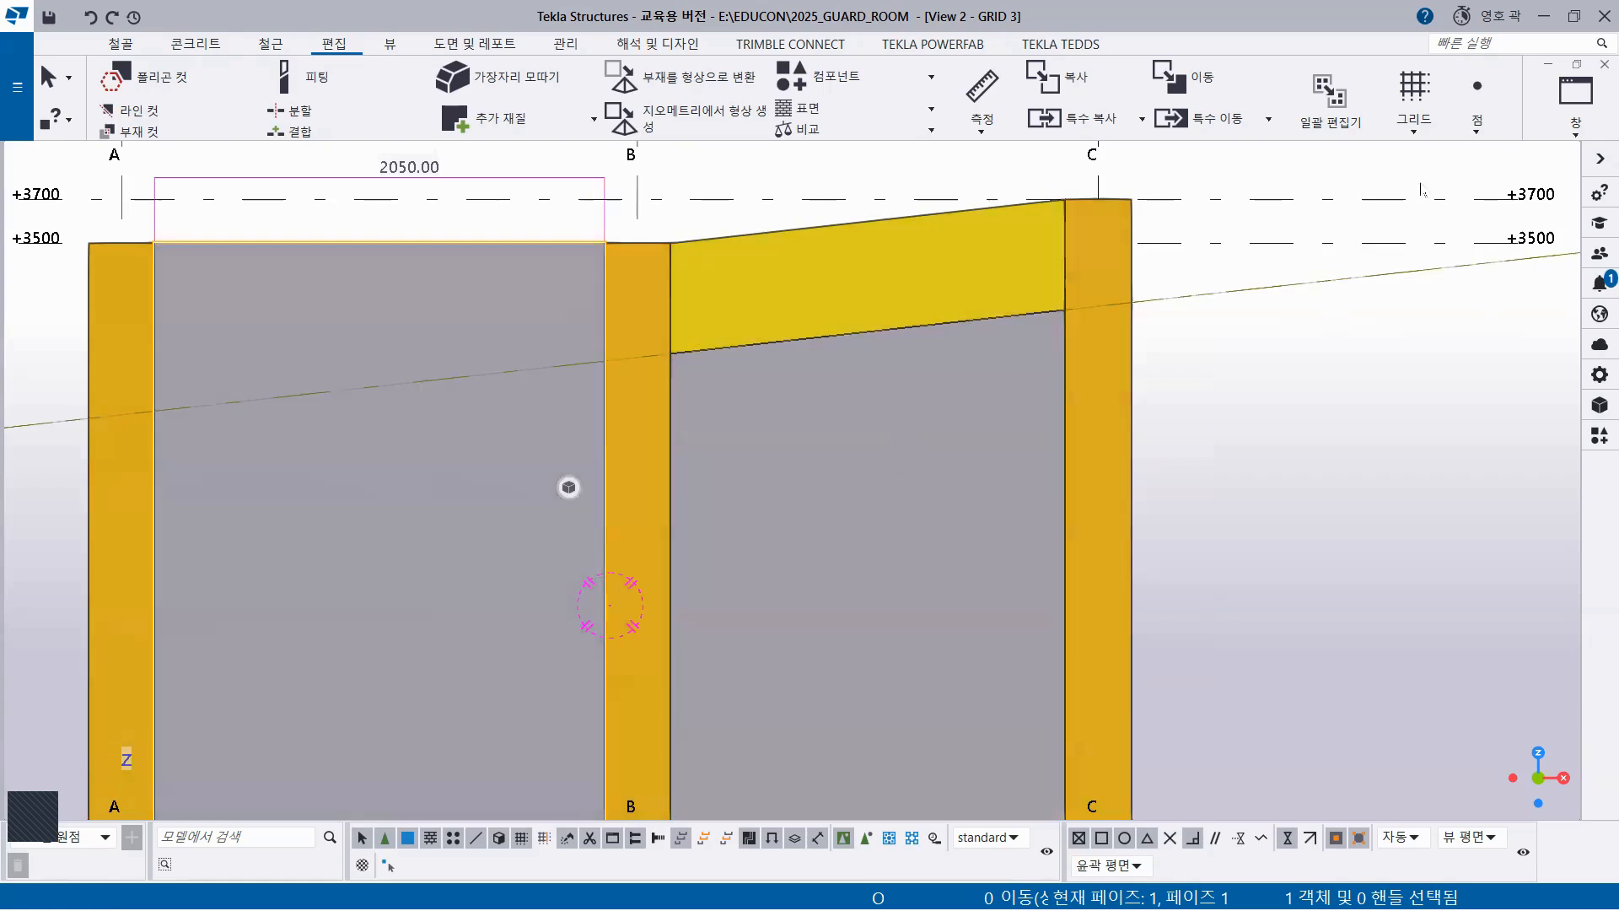
Tile the GRID 3 and 3D views vertically side by side and frame the whole guard room in each
{"action": "left_click", "coordinate": [1572, 137]}
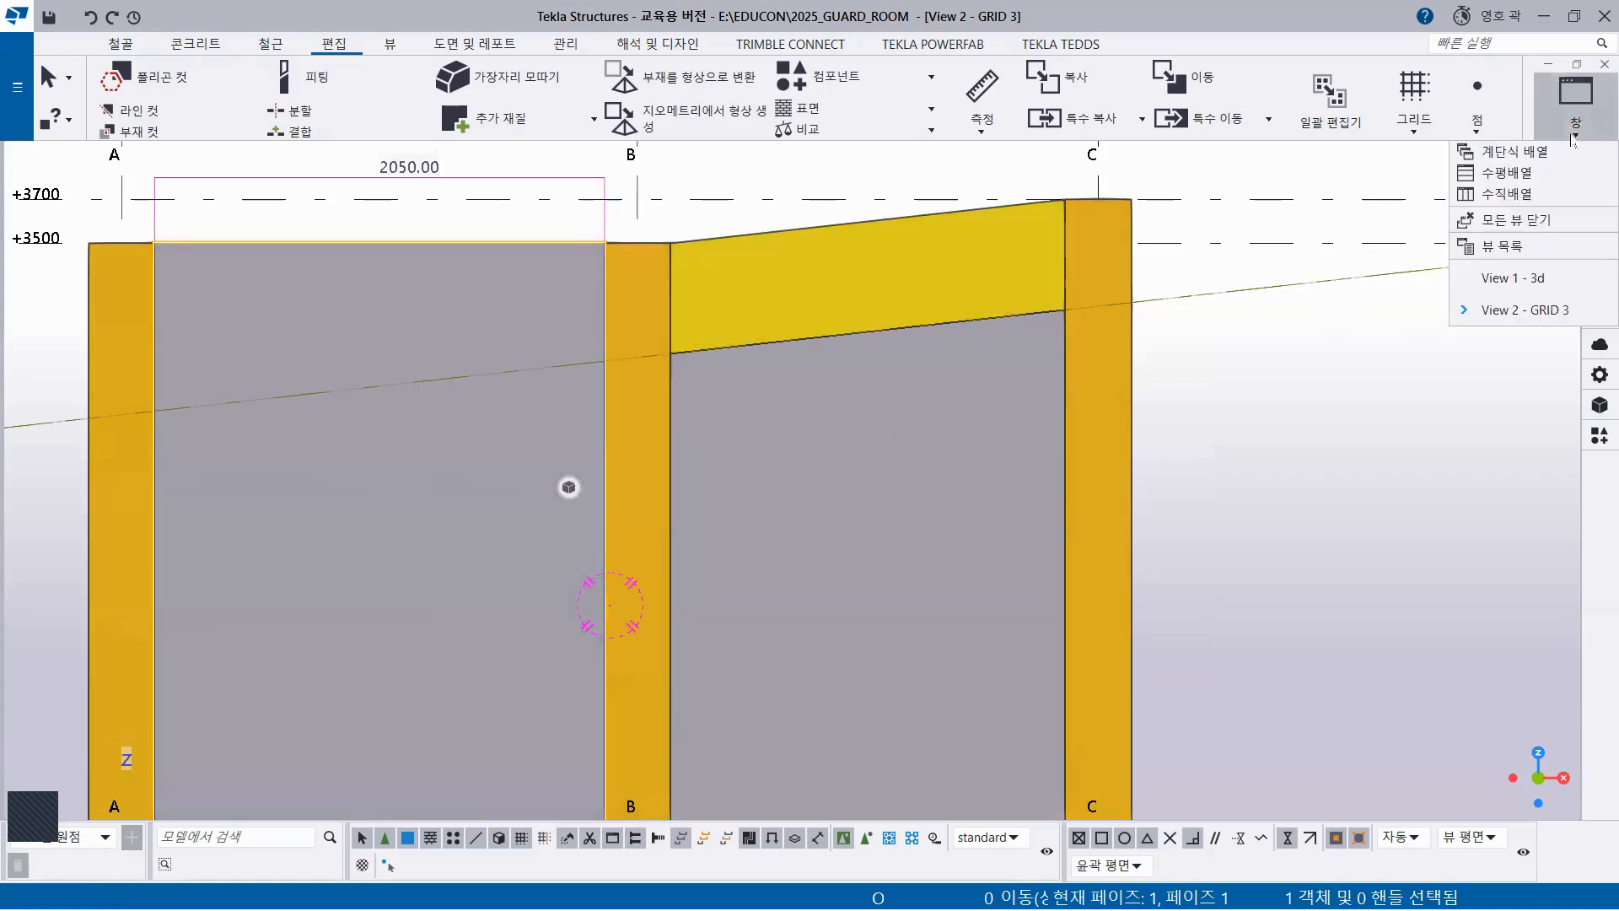
{"action": "left_click", "coordinate": [1524, 194]}
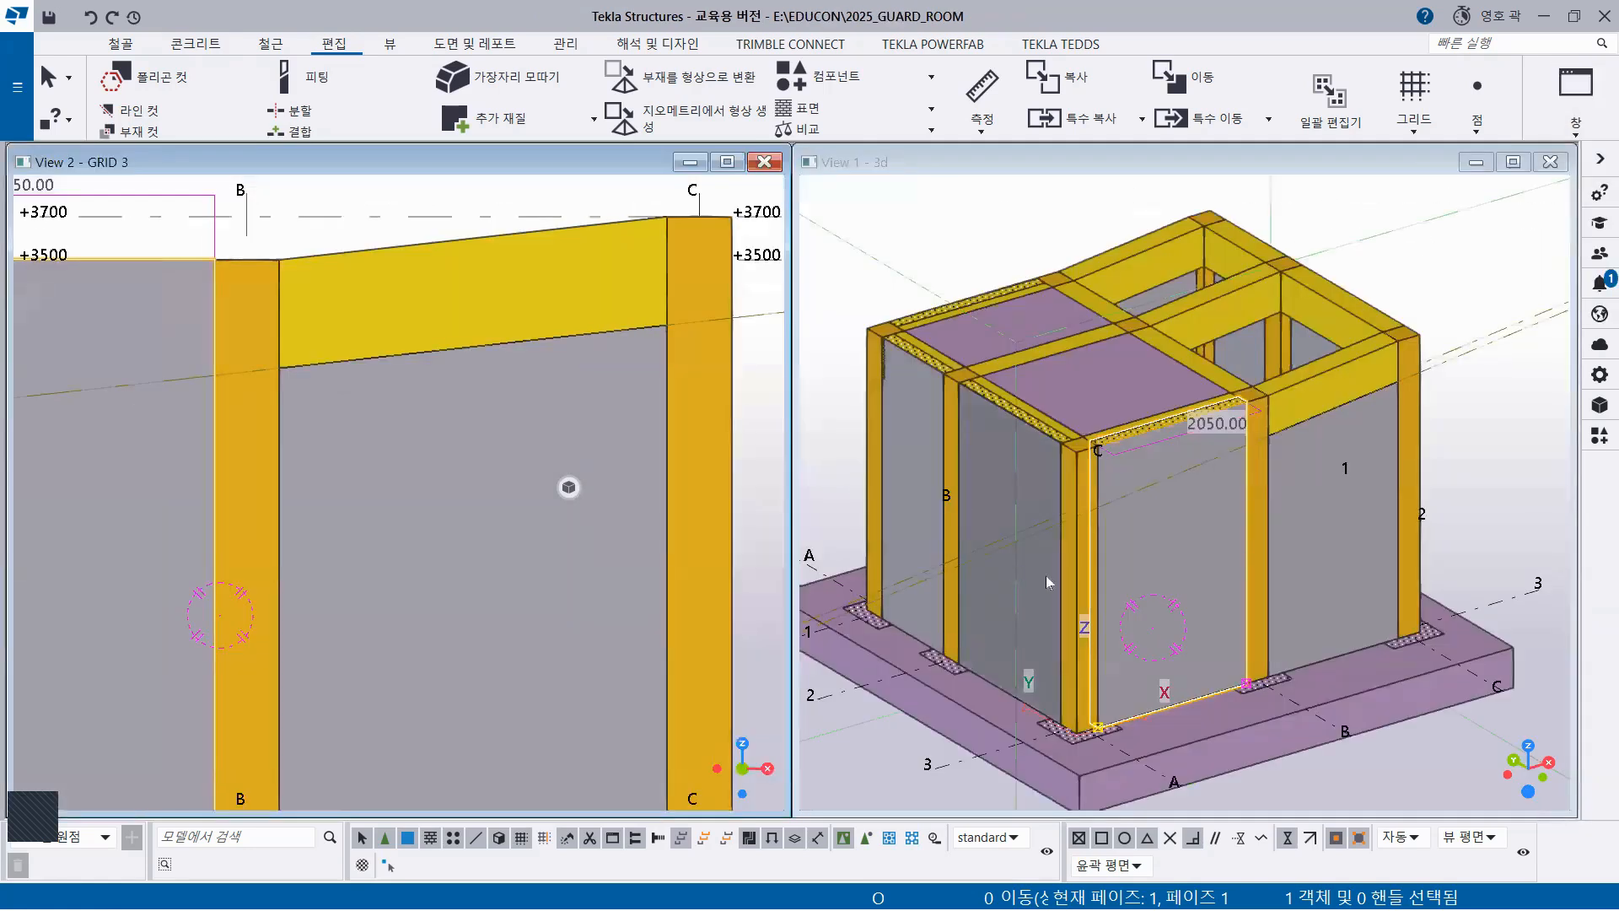
{"action": "left_click", "coordinate": [1498, 435]}
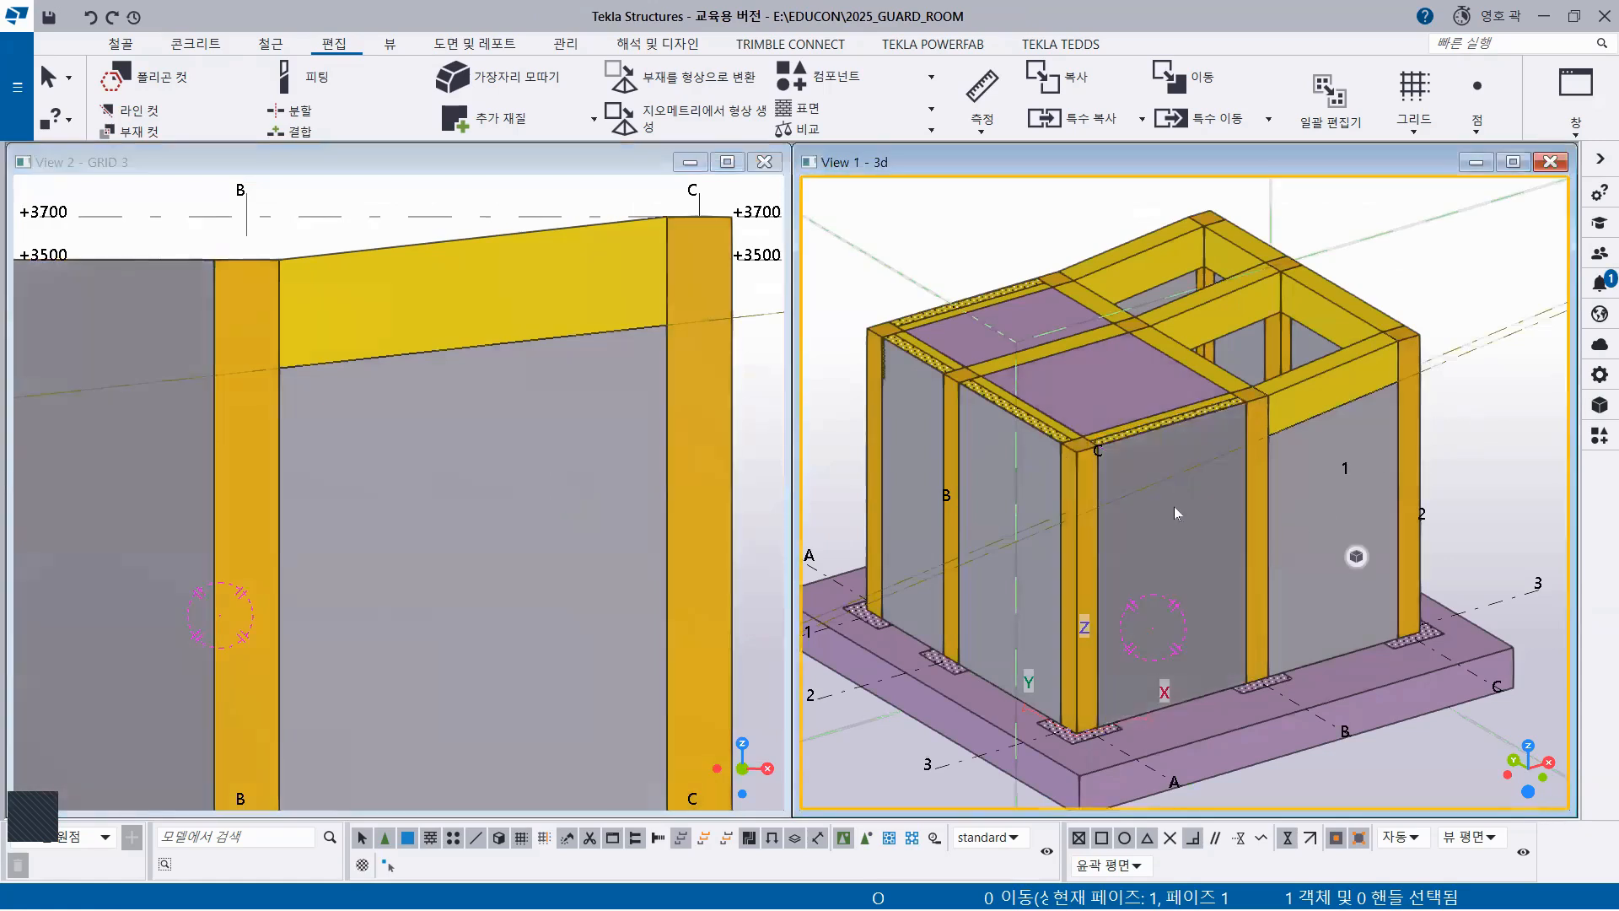
{"action": "scroll", "coordinate": [327, 304], "scroll_direction": "down", "scroll_amount": 4}
{"action": "middle_click_drag", "start_coordinate": [311, 346], "coordinate": [405, 394]}
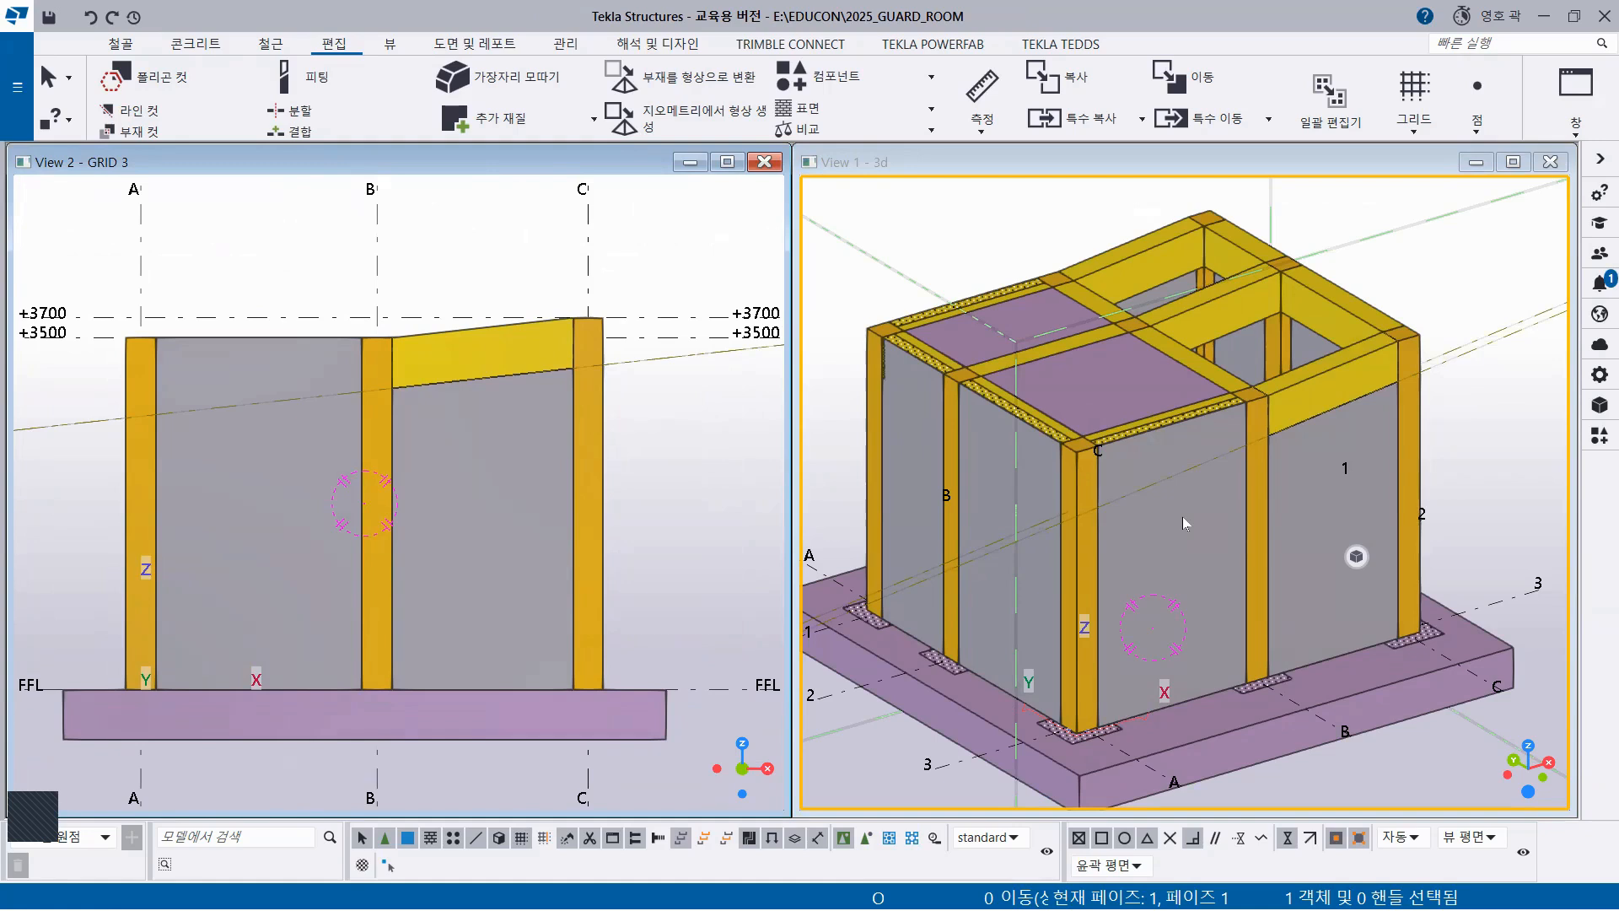
{"action": "middle_click_drag", "start_coordinate": [1160, 493], "coordinate": [1171, 463]}
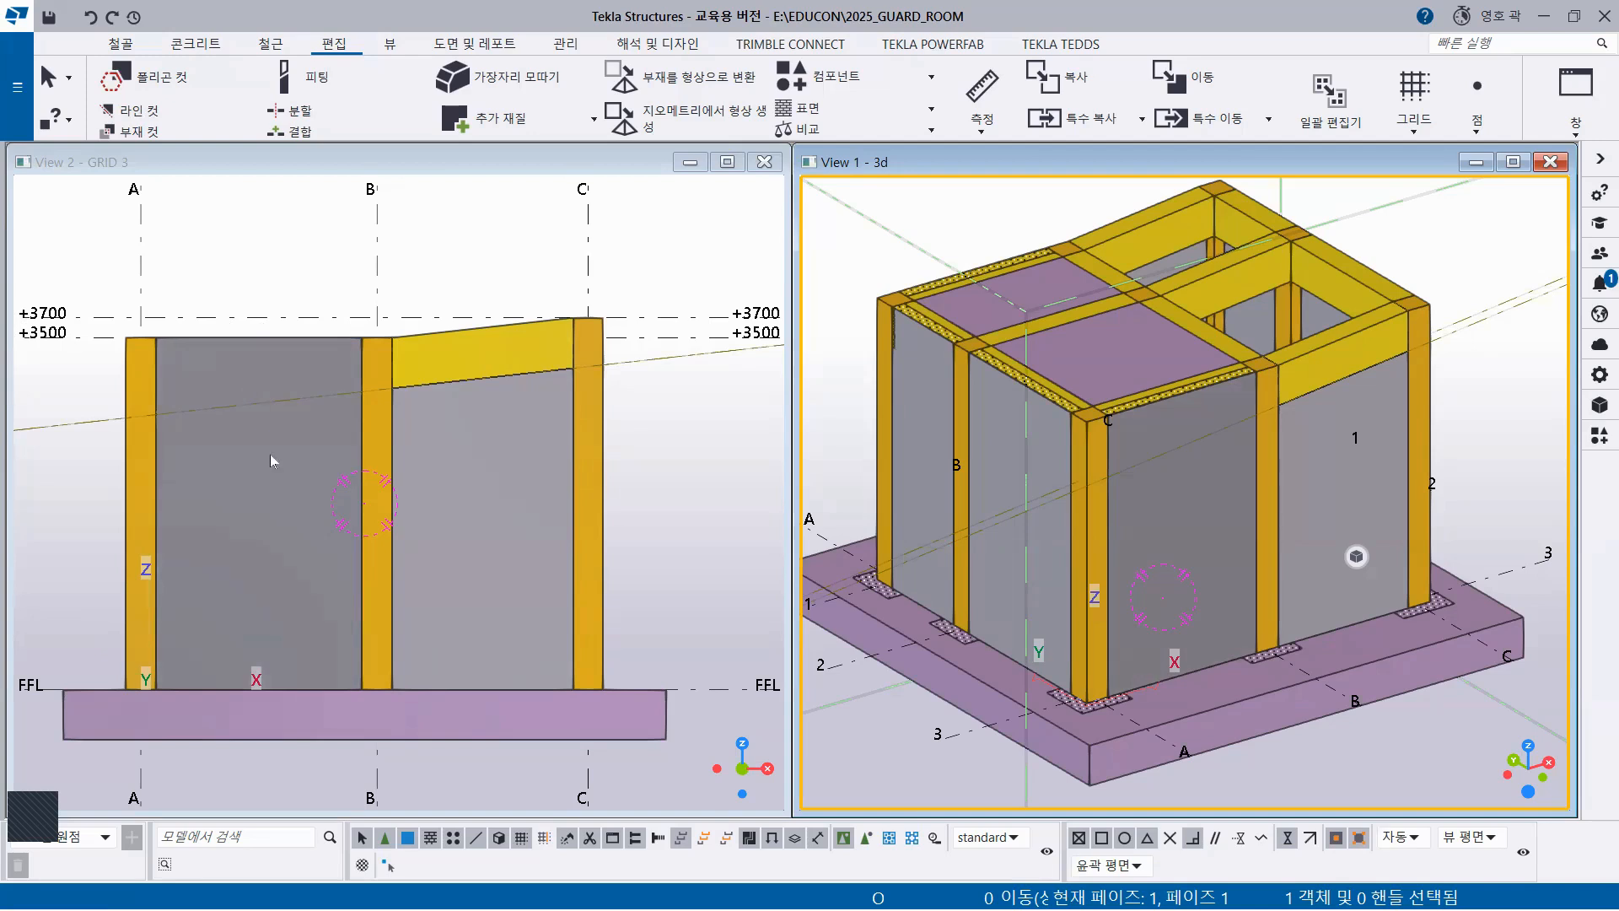
Hide the wall between grids A and B from the GRID 3 view
{"action": "left_click", "coordinate": [258, 508]}
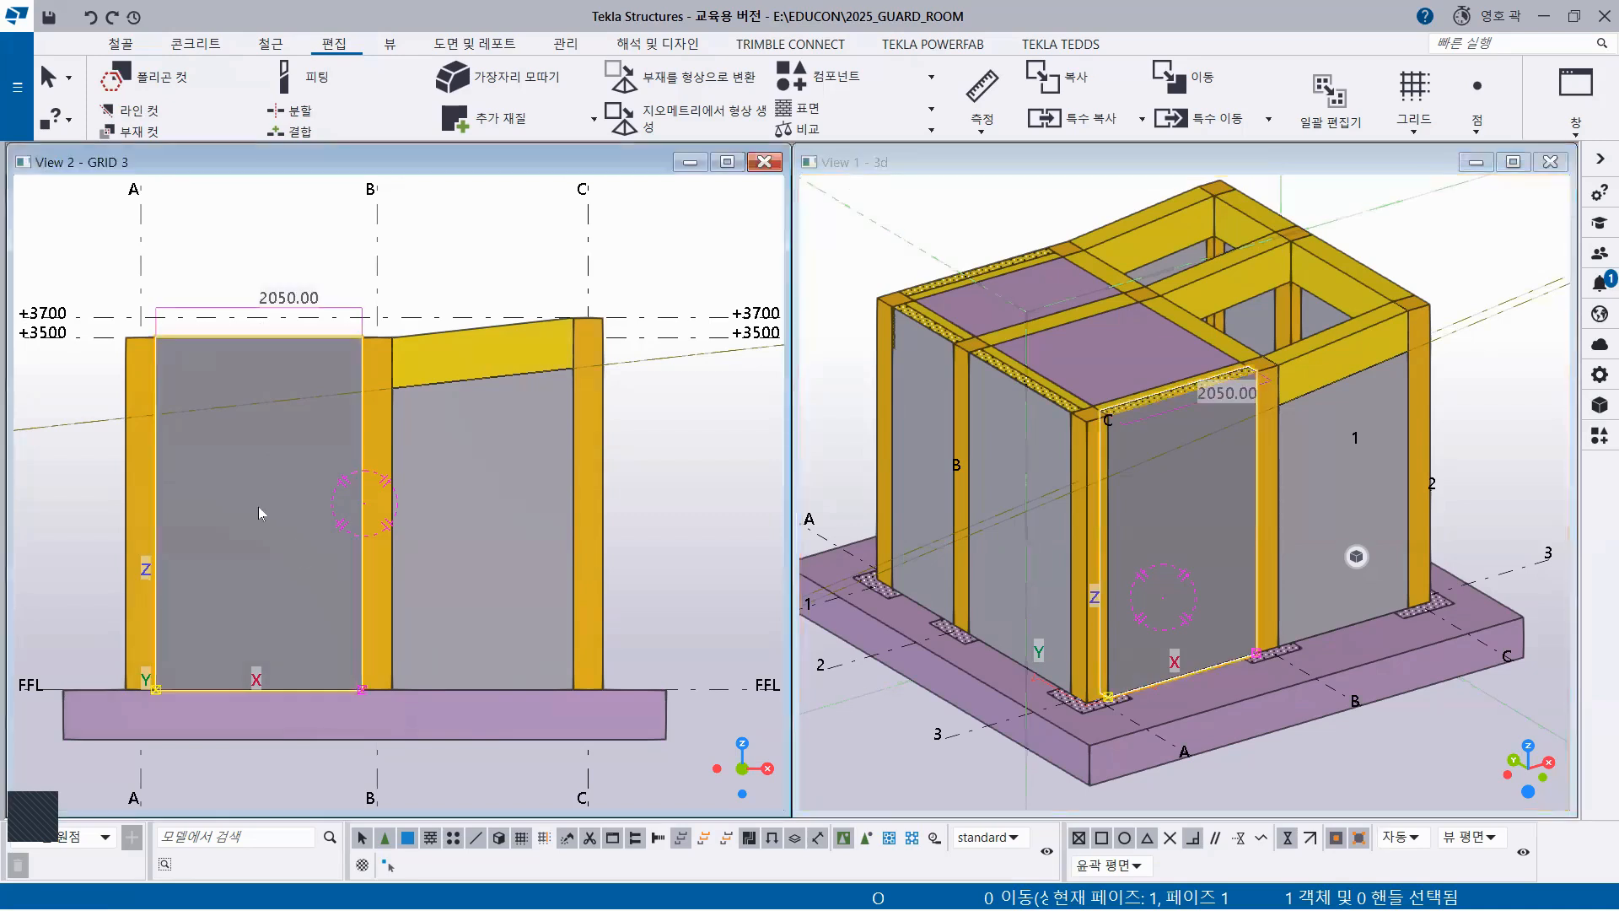
{"action": "right_click", "coordinate": [237, 202]}
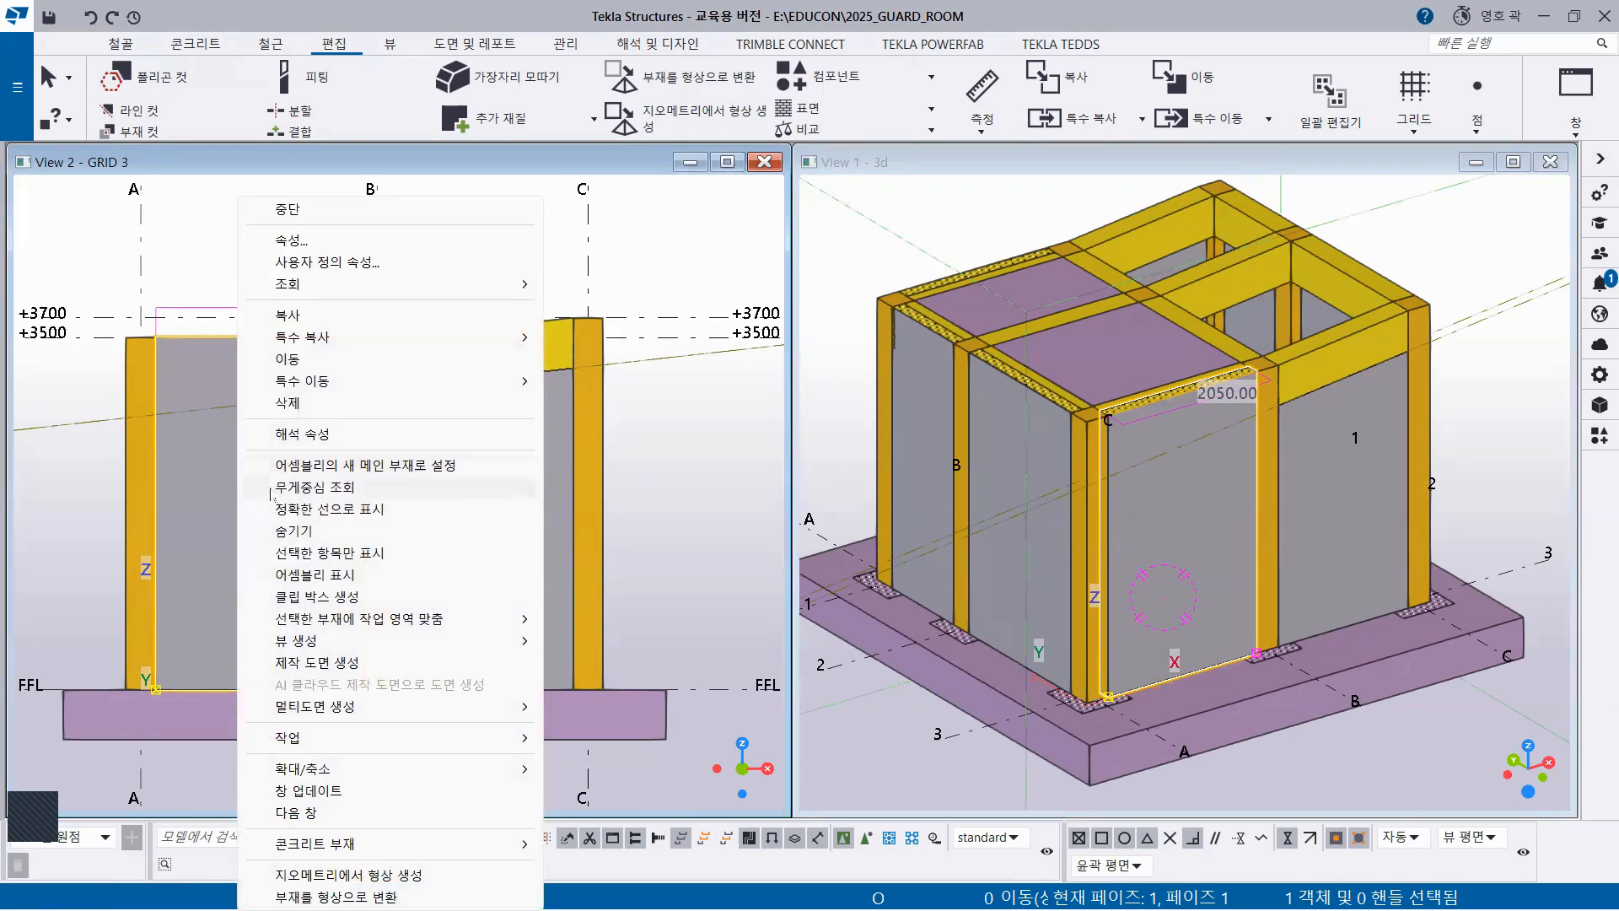
{"action": "left_click", "coordinate": [291, 530]}
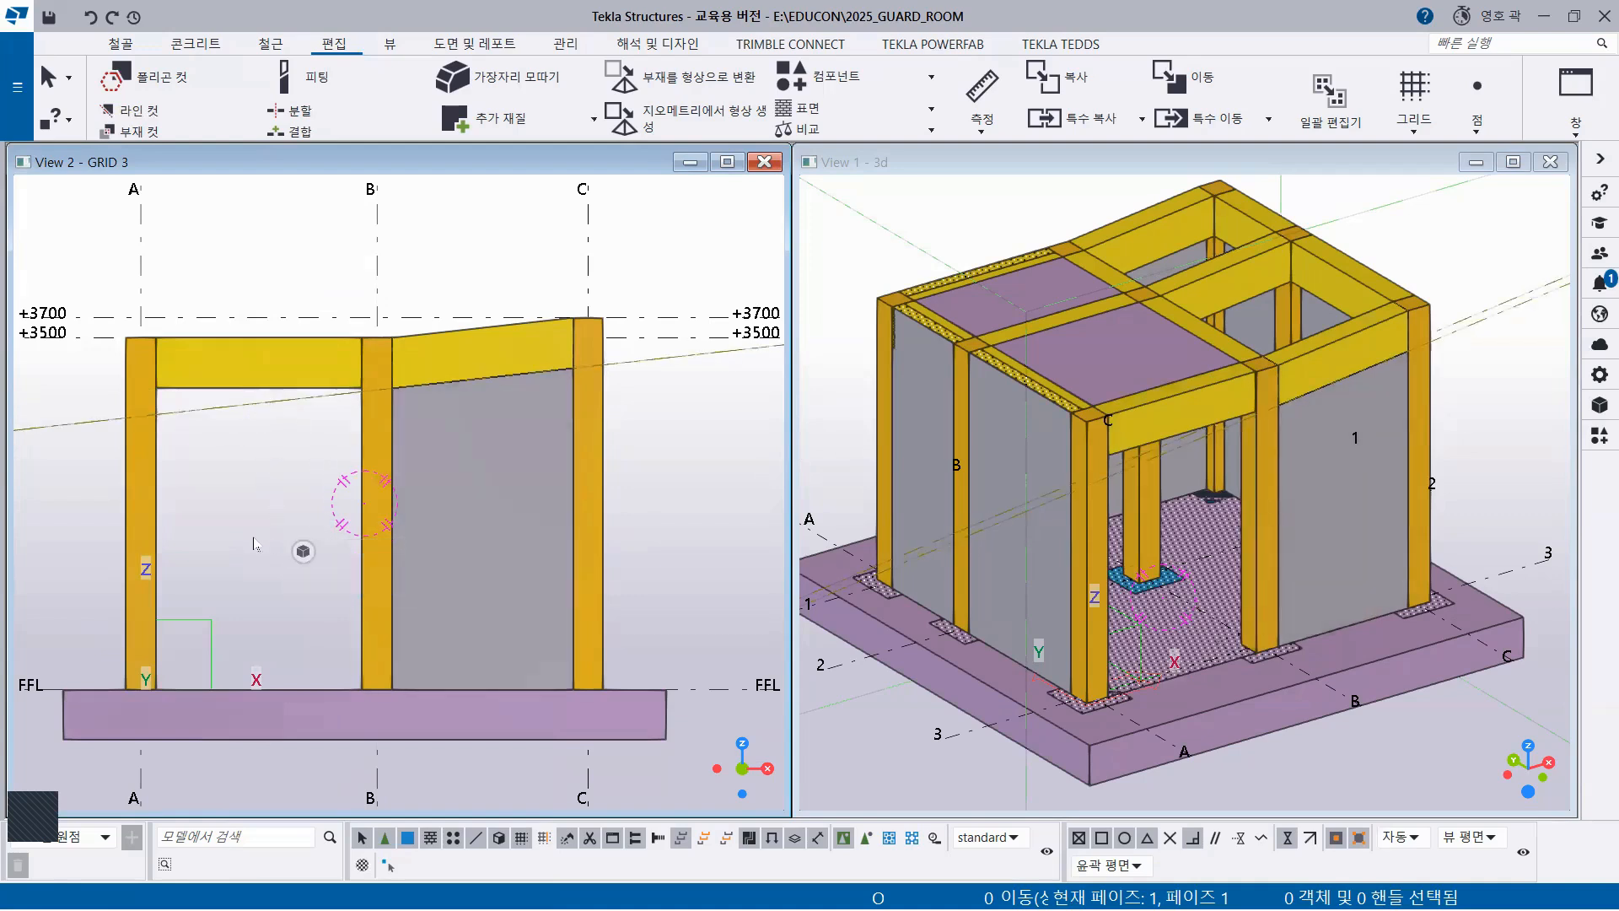
Redraw the 3D view to restore the hidden wall between grids A and B there
{"action": "left_click", "coordinate": [934, 229]}
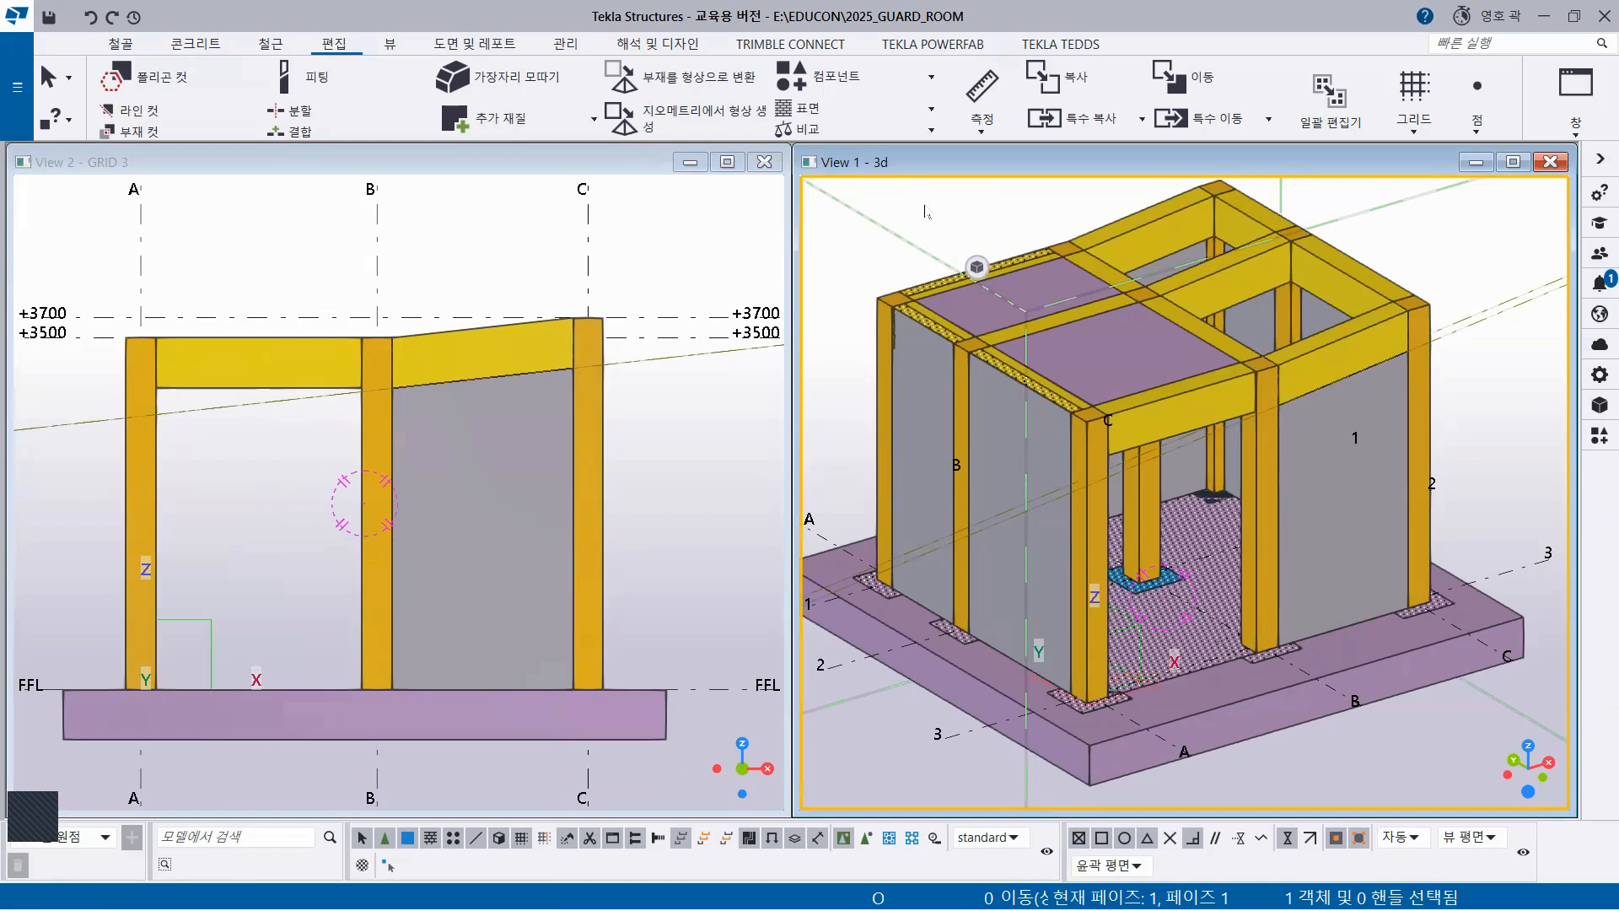
{"action": "right_click", "coordinate": [926, 212]}
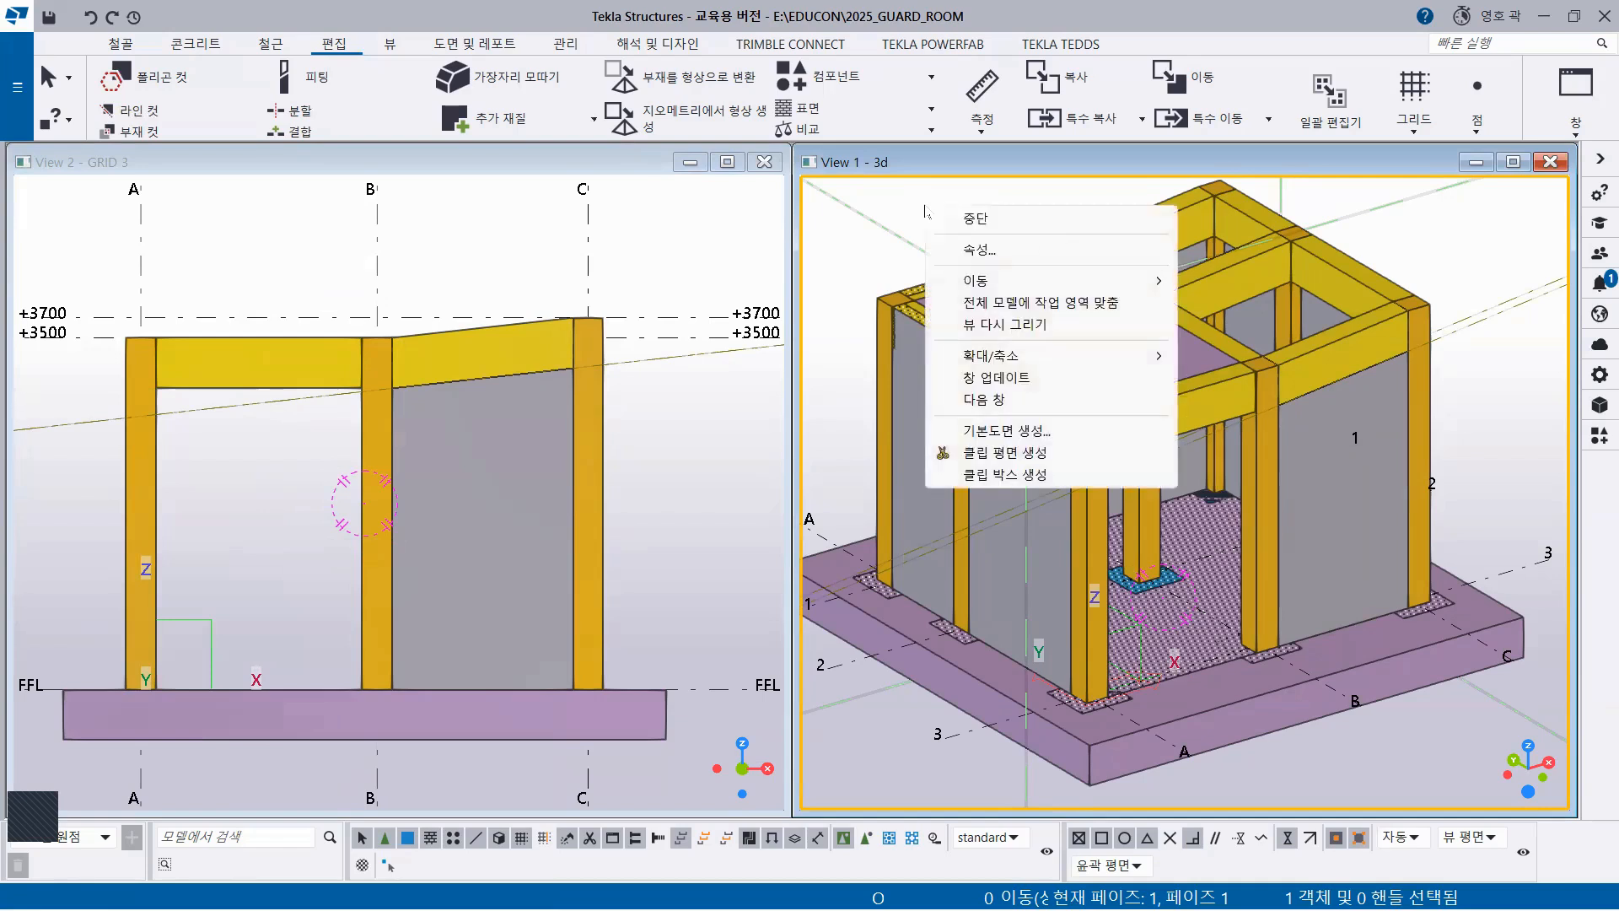
{"action": "left_click", "coordinate": [1037, 332]}
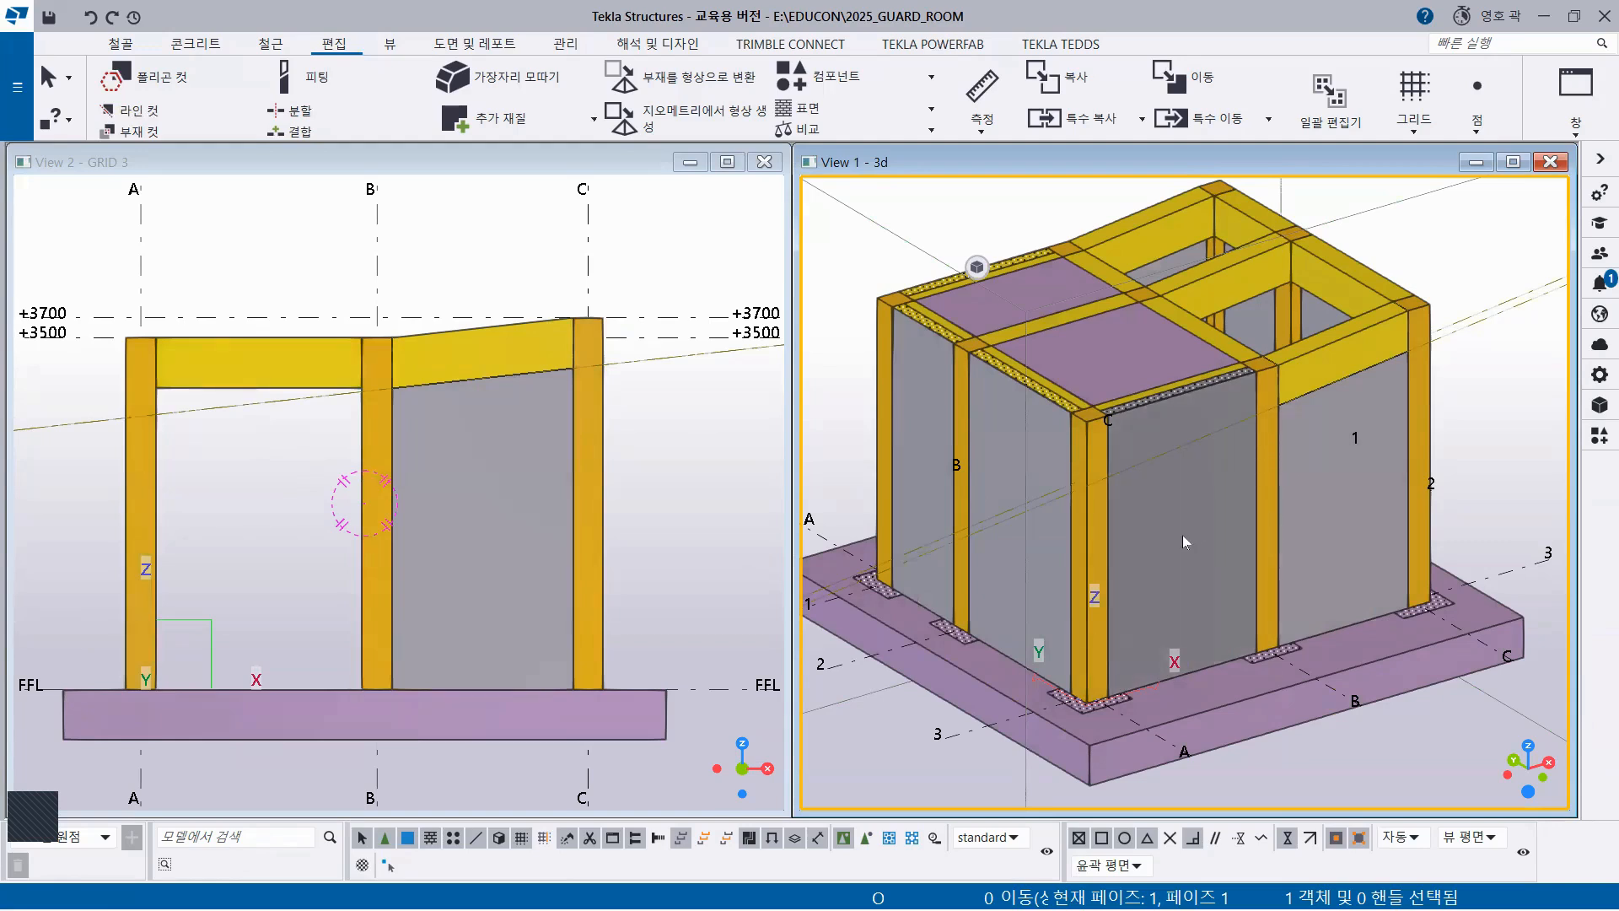
Line-cut the GRID 3 wall between grids A and B along the beam's underside, removing the part above, and end the command
{"action": "left_click", "coordinate": [160, 113]}
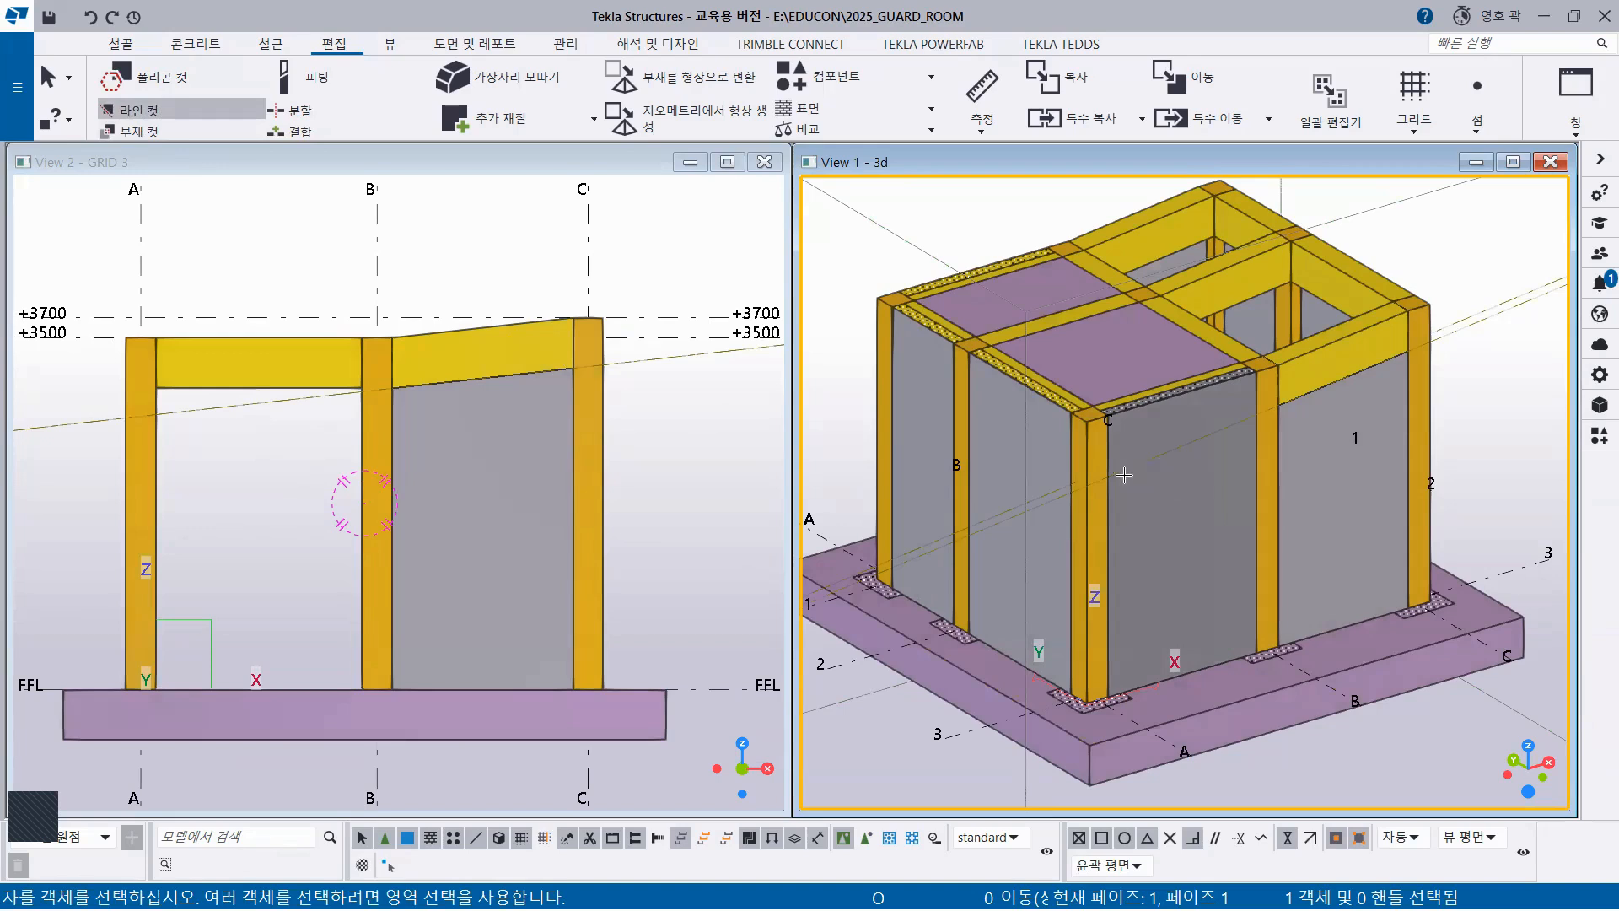
{"action": "left_click", "coordinate": [1175, 526]}
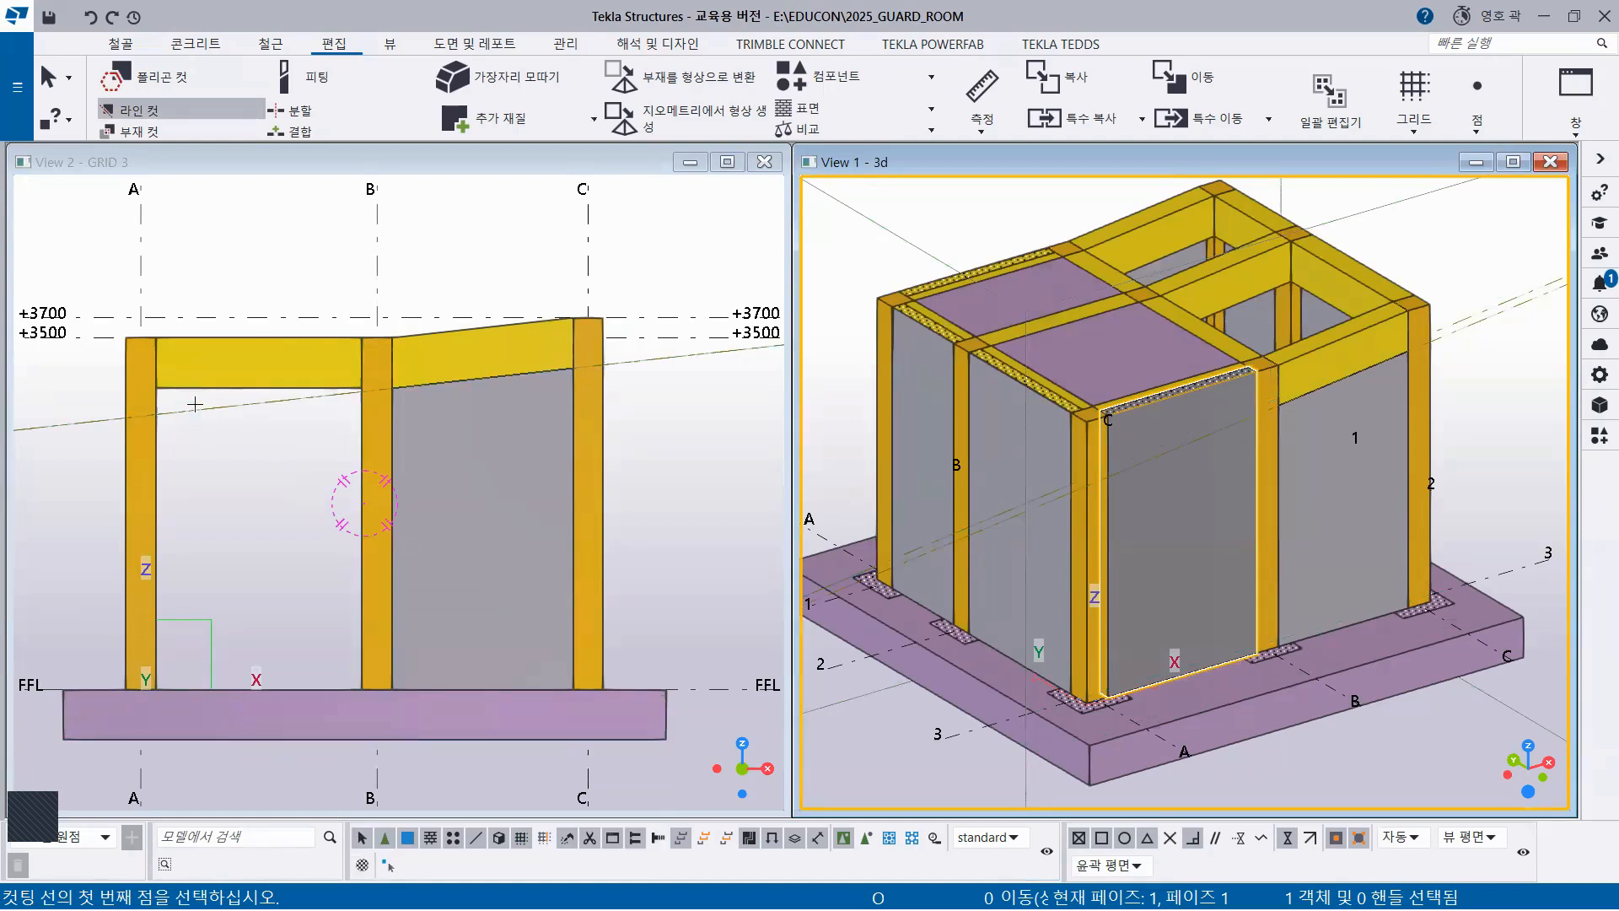
{"action": "scroll", "coordinate": [195, 403], "scroll_direction": "up", "scroll_amount": 4}
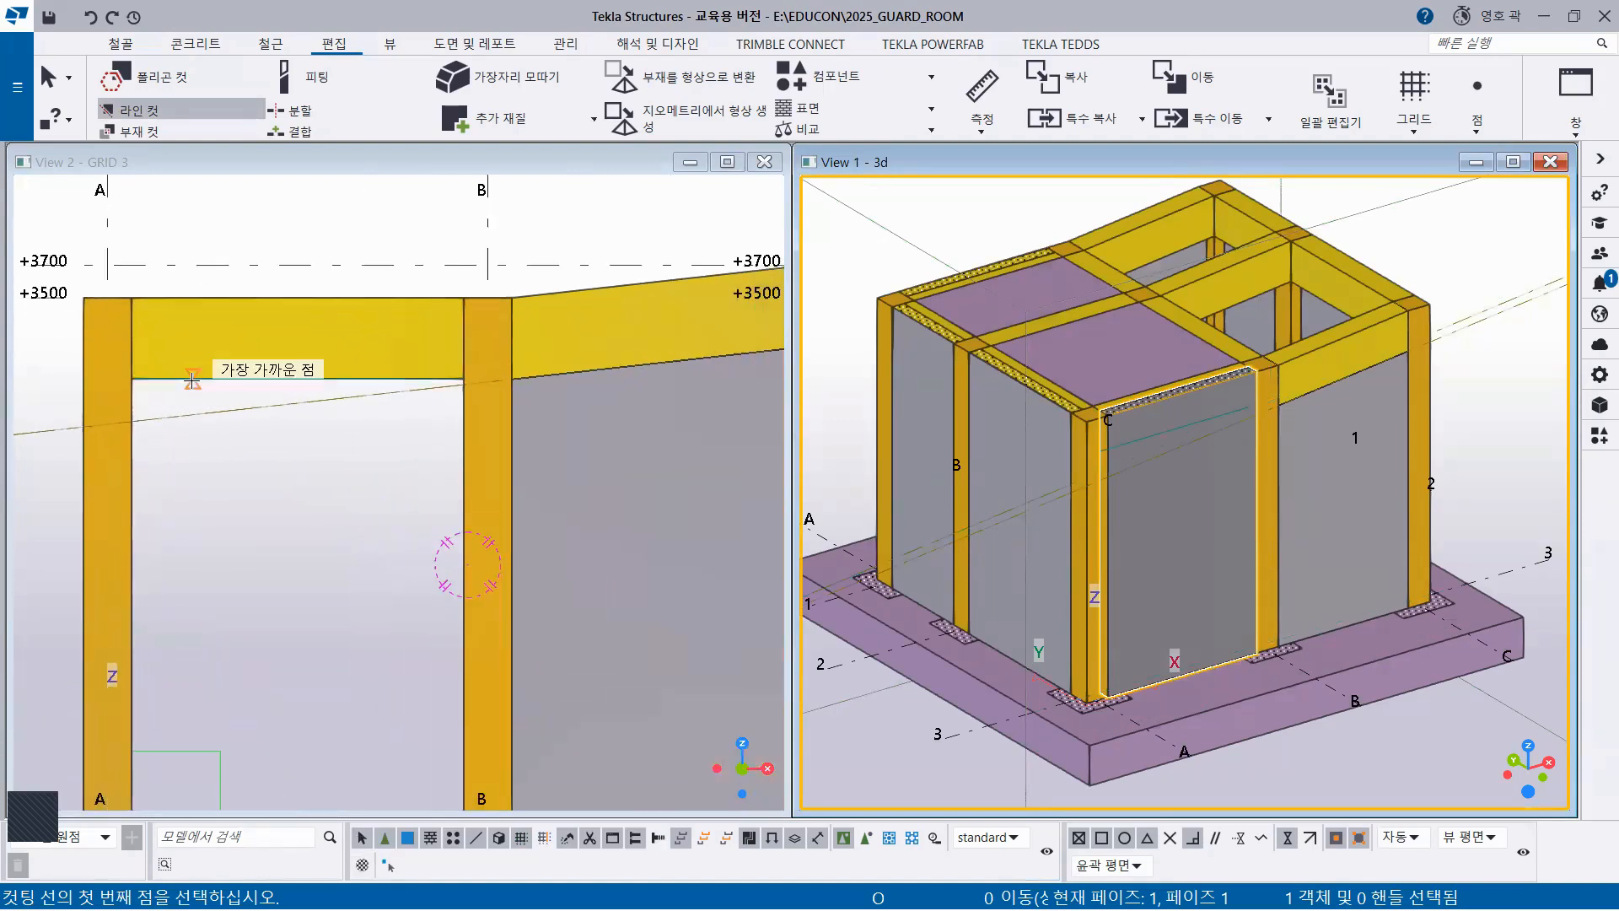
{"action": "left_click", "coordinate": [193, 378]}
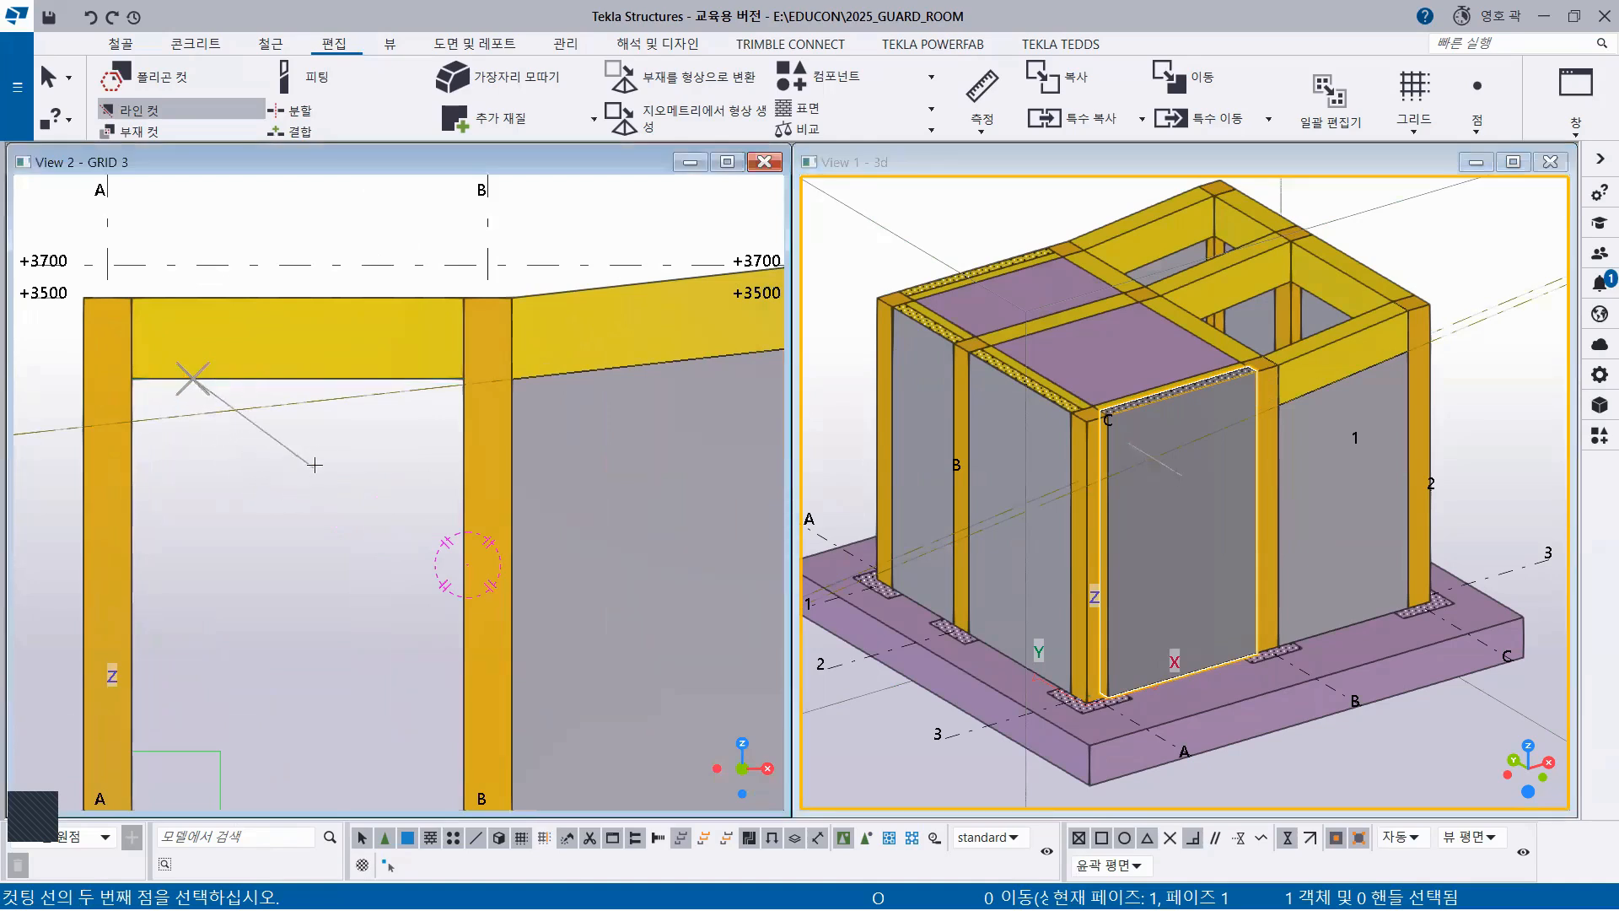
{"action": "left_click", "coordinate": [339, 379]}
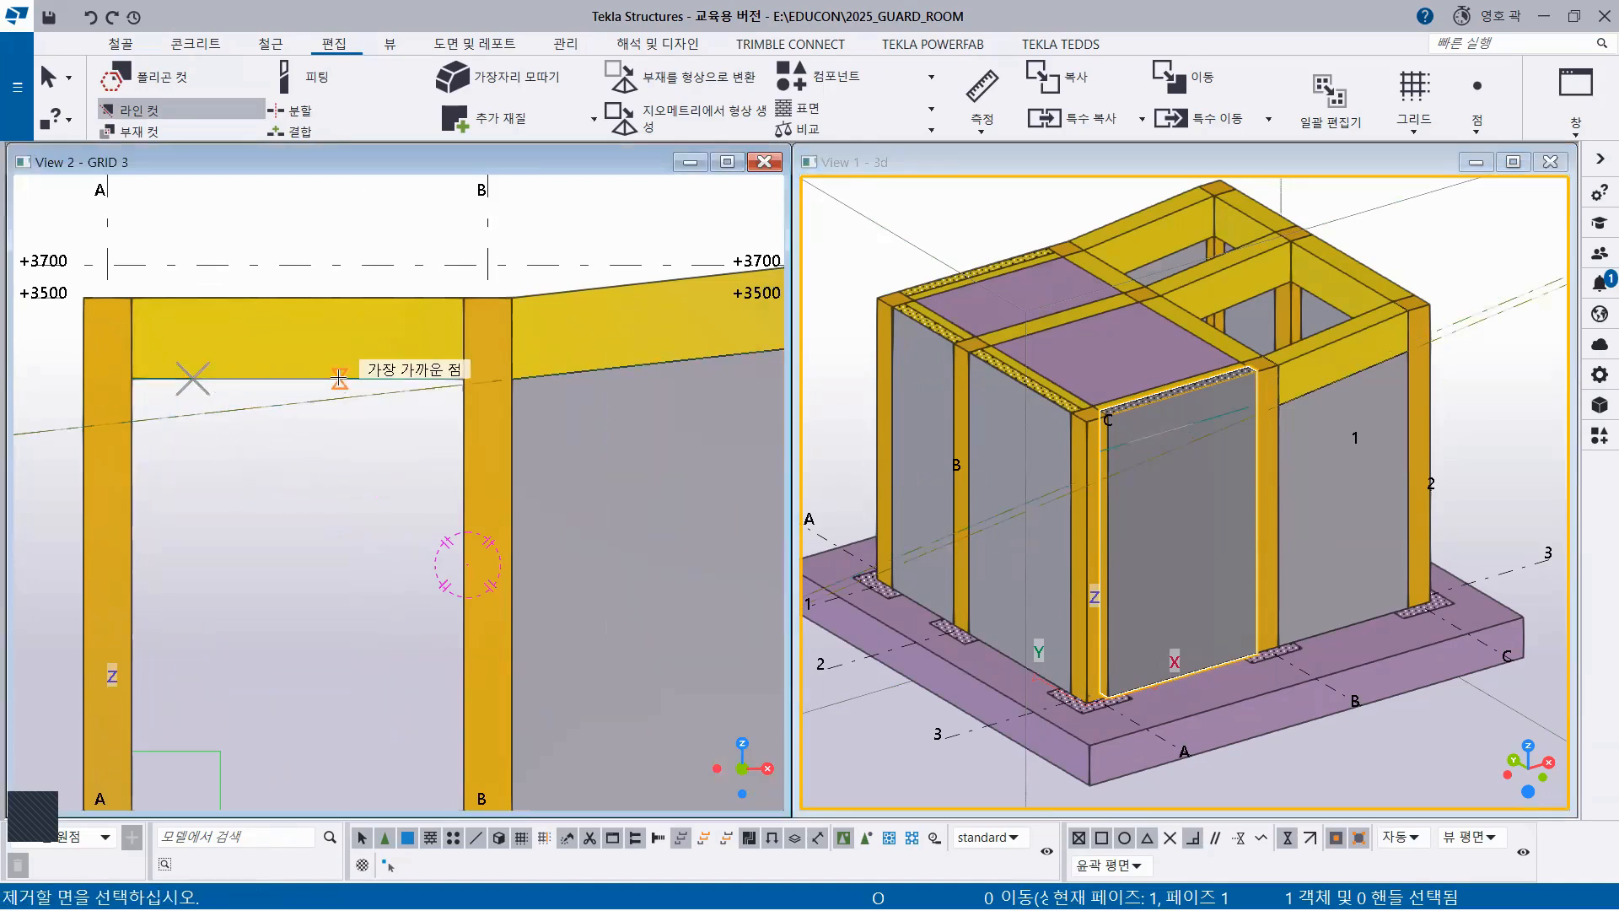
{"action": "left_click", "coordinate": [299, 231]}
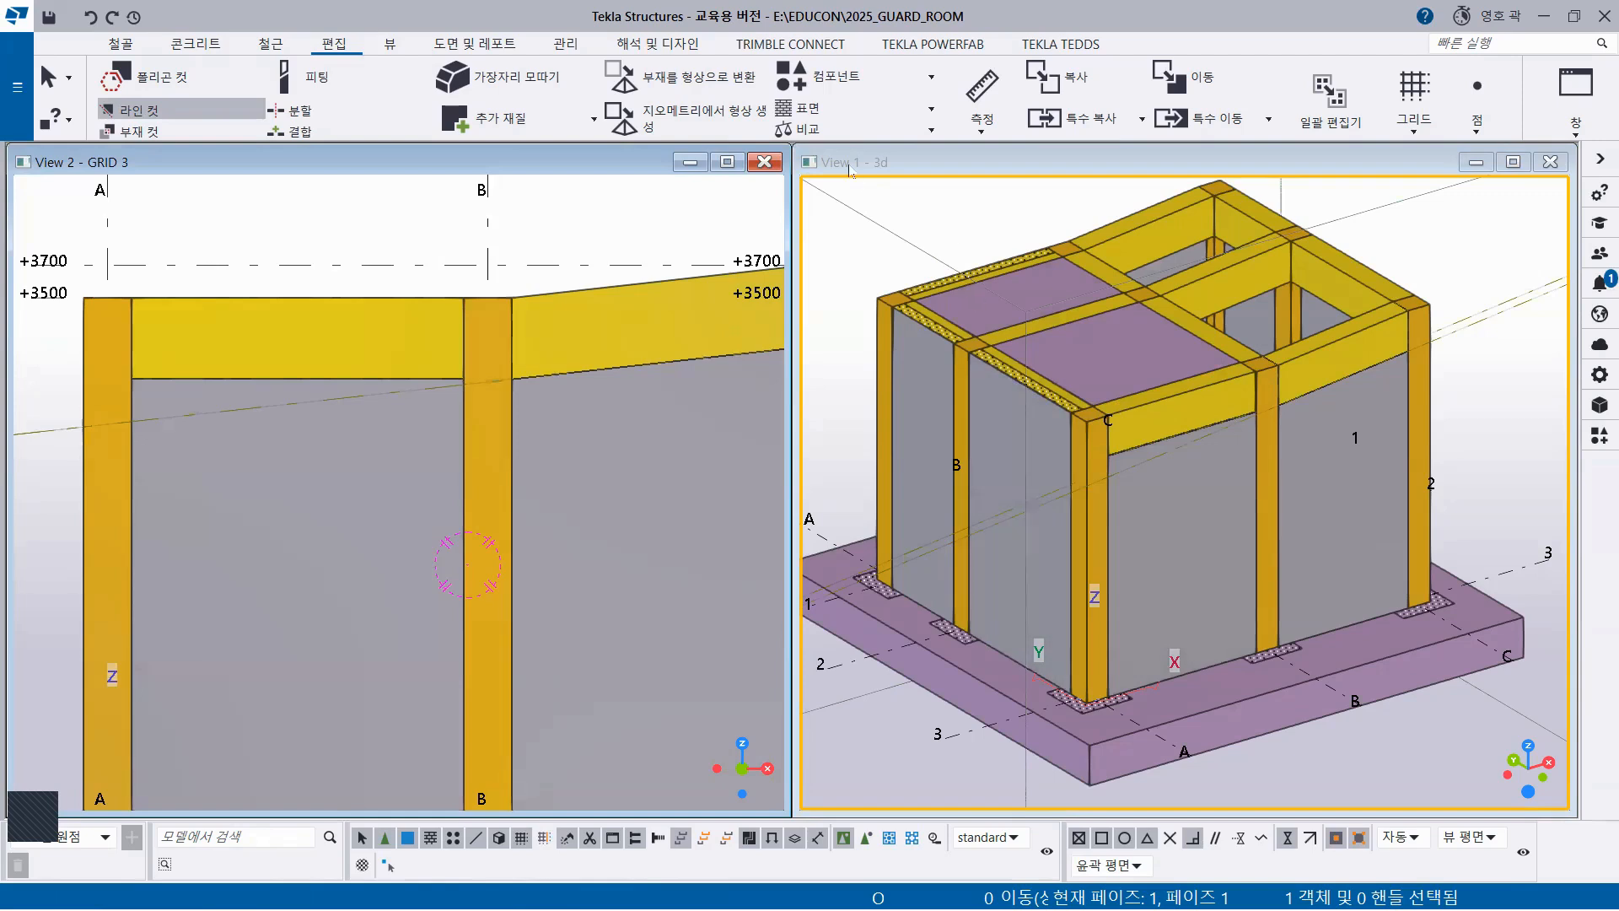
{"action": "right_click", "coordinate": [921, 211]}
{"action": "left_click", "coordinate": [1012, 218]}
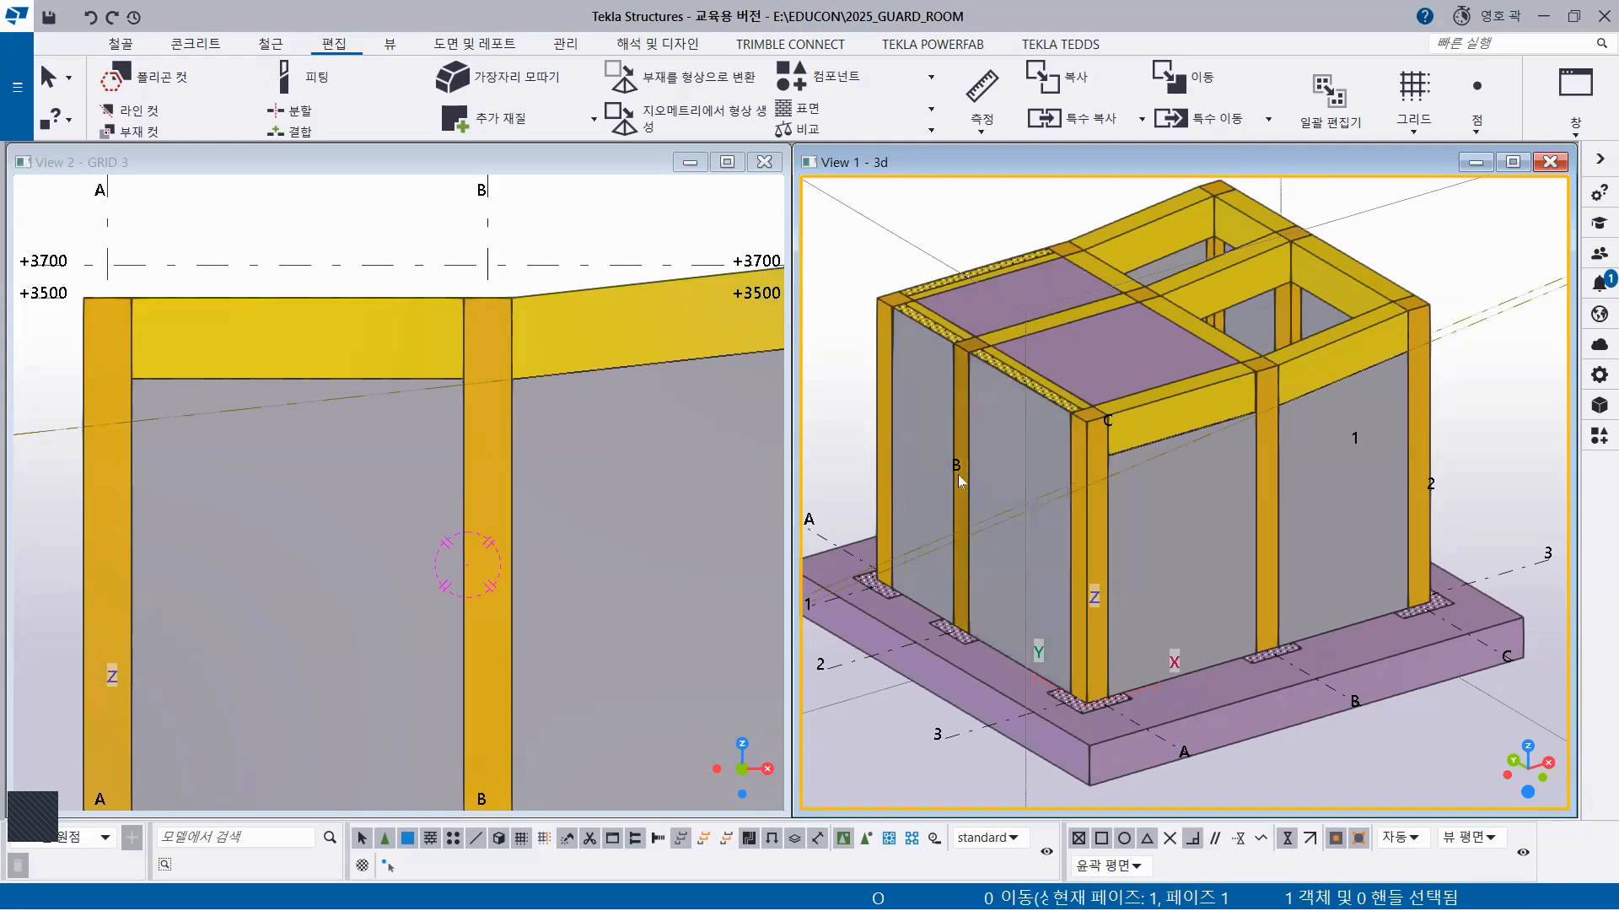
Close the GRID 3 view and open the GRID A view from the view list
{"action": "scroll", "coordinate": [1014, 483], "scroll_direction": "down", "scroll_amount": 2}
{"action": "middle_click_drag", "start_coordinate": [1160, 532], "coordinate": [1256, 486]}
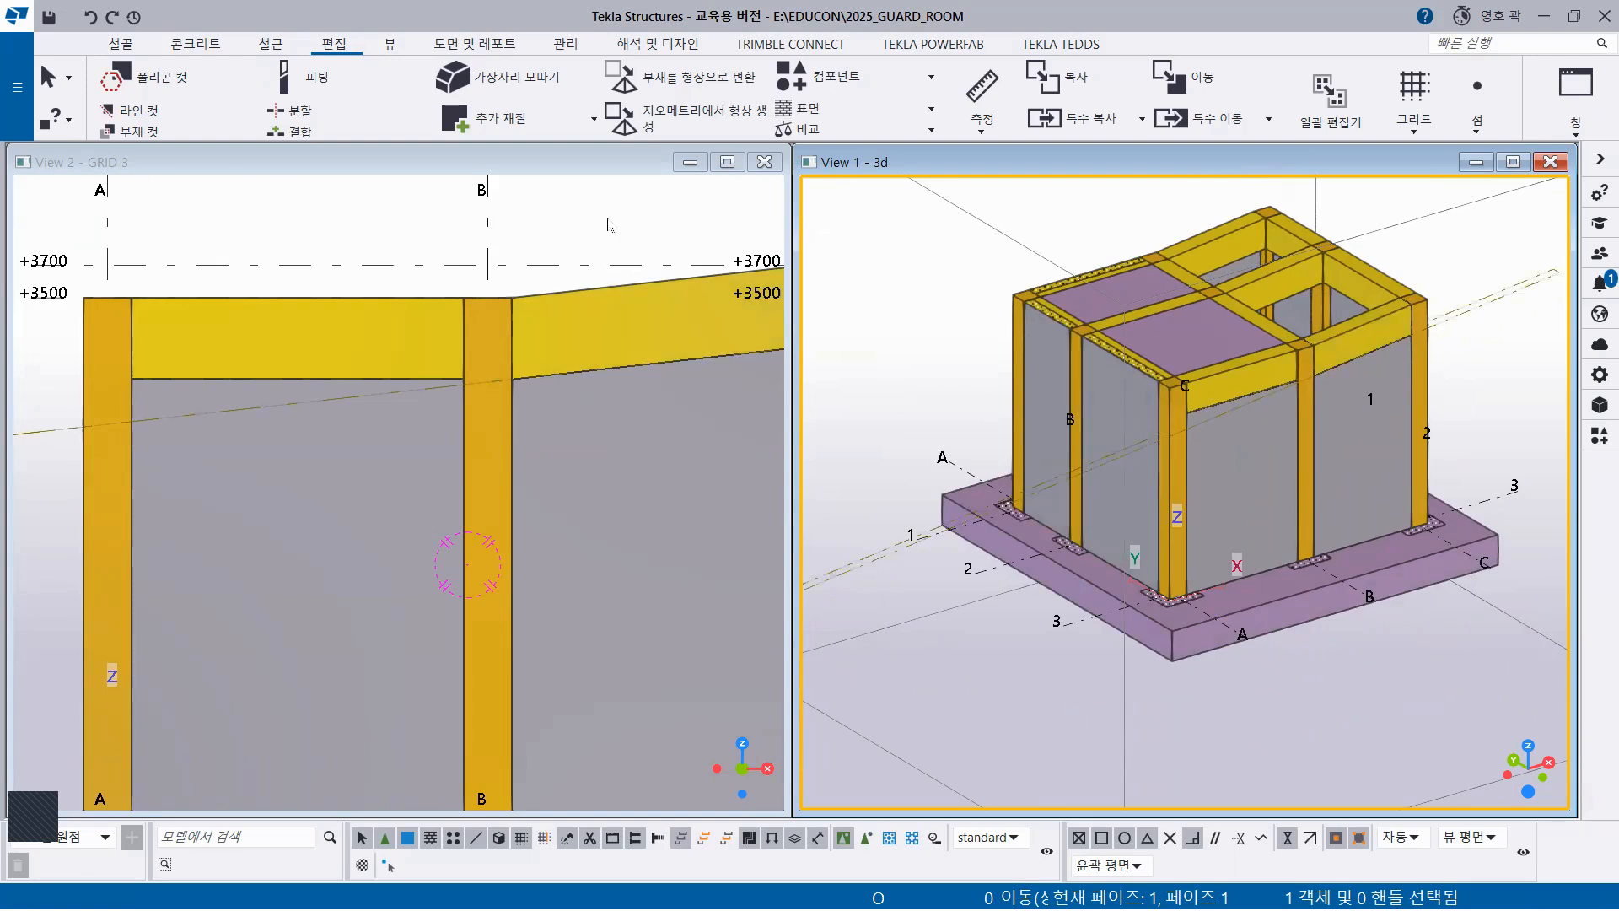
{"action": "left_click", "coordinate": [765, 162]}
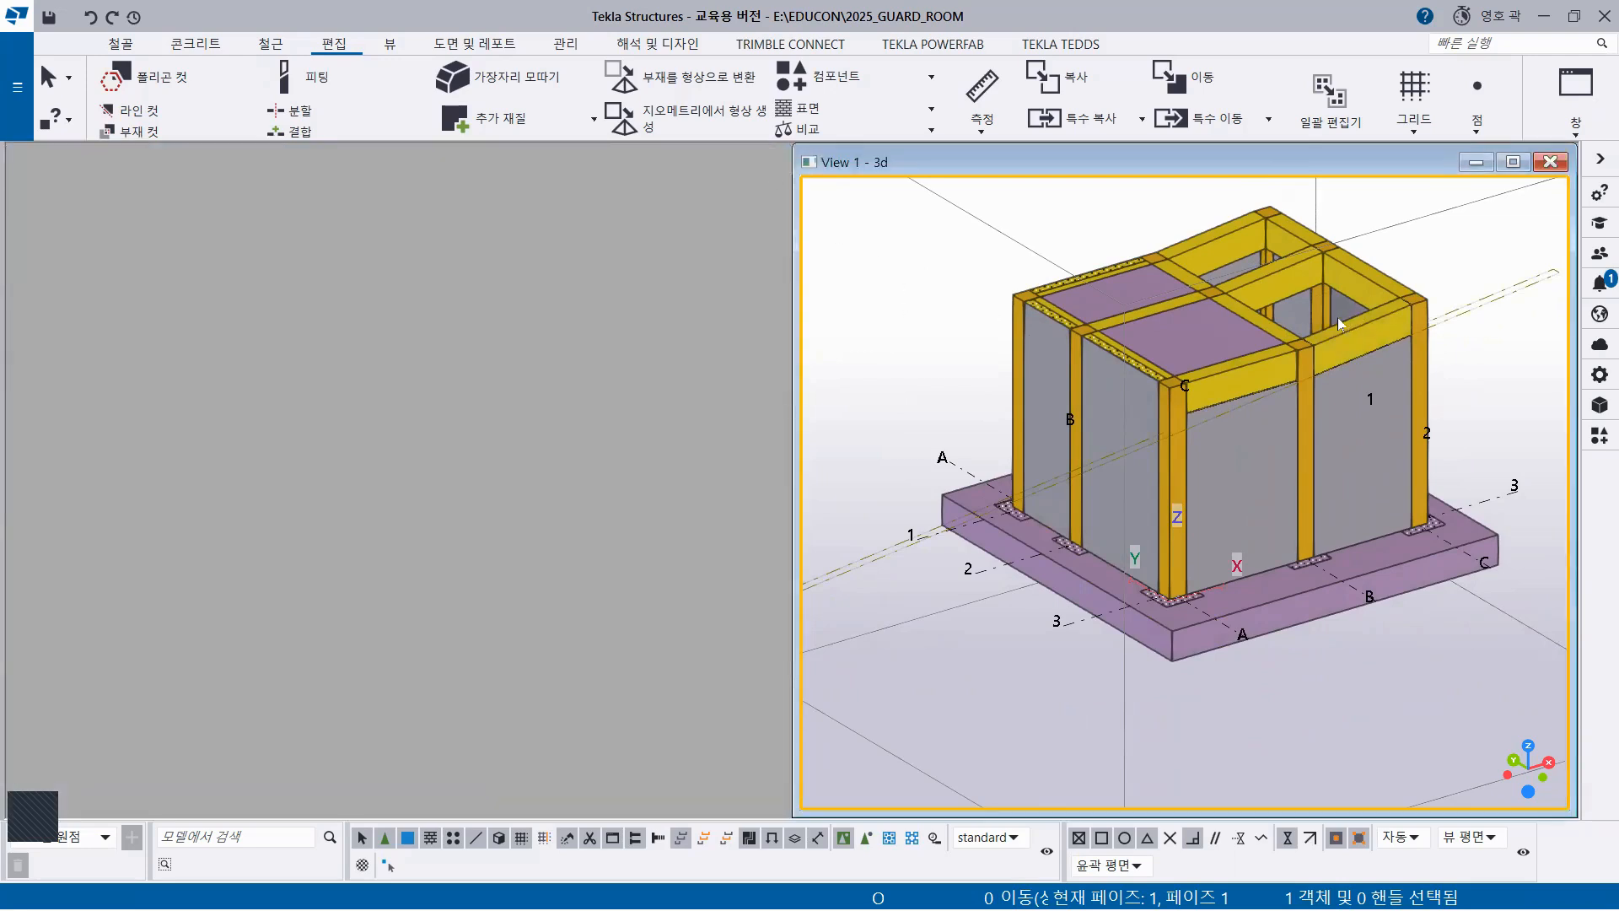
{"action": "key", "text": "ctrl+i"}
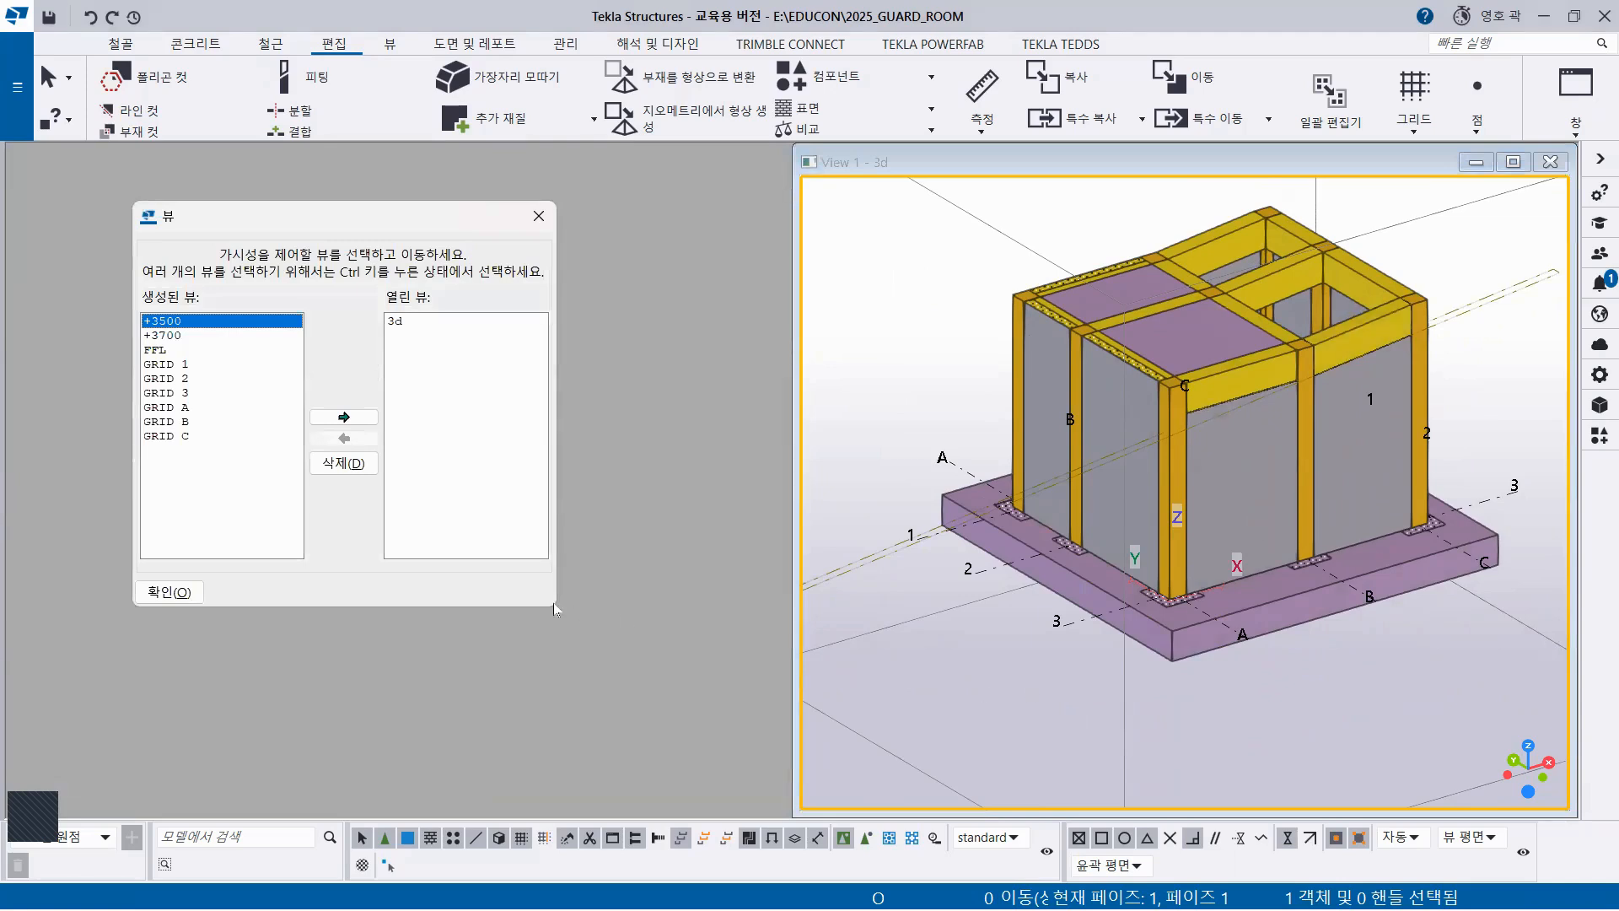
{"action": "left_click", "coordinate": [184, 408]}
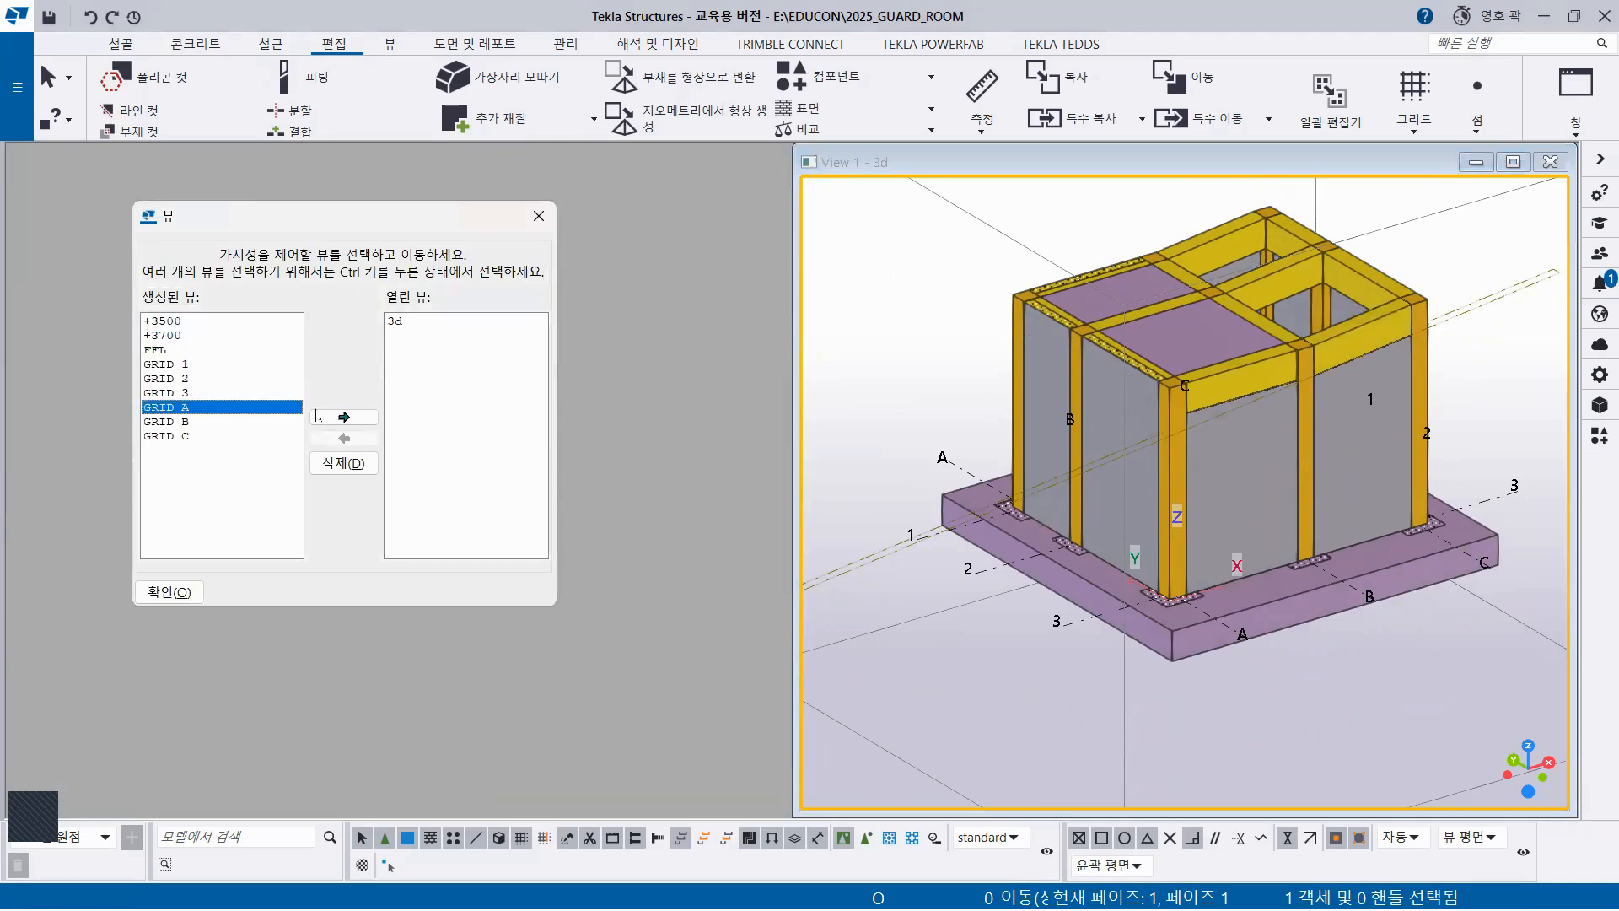
{"action": "left_click", "coordinate": [343, 416]}
{"action": "left_click", "coordinate": [538, 217]}
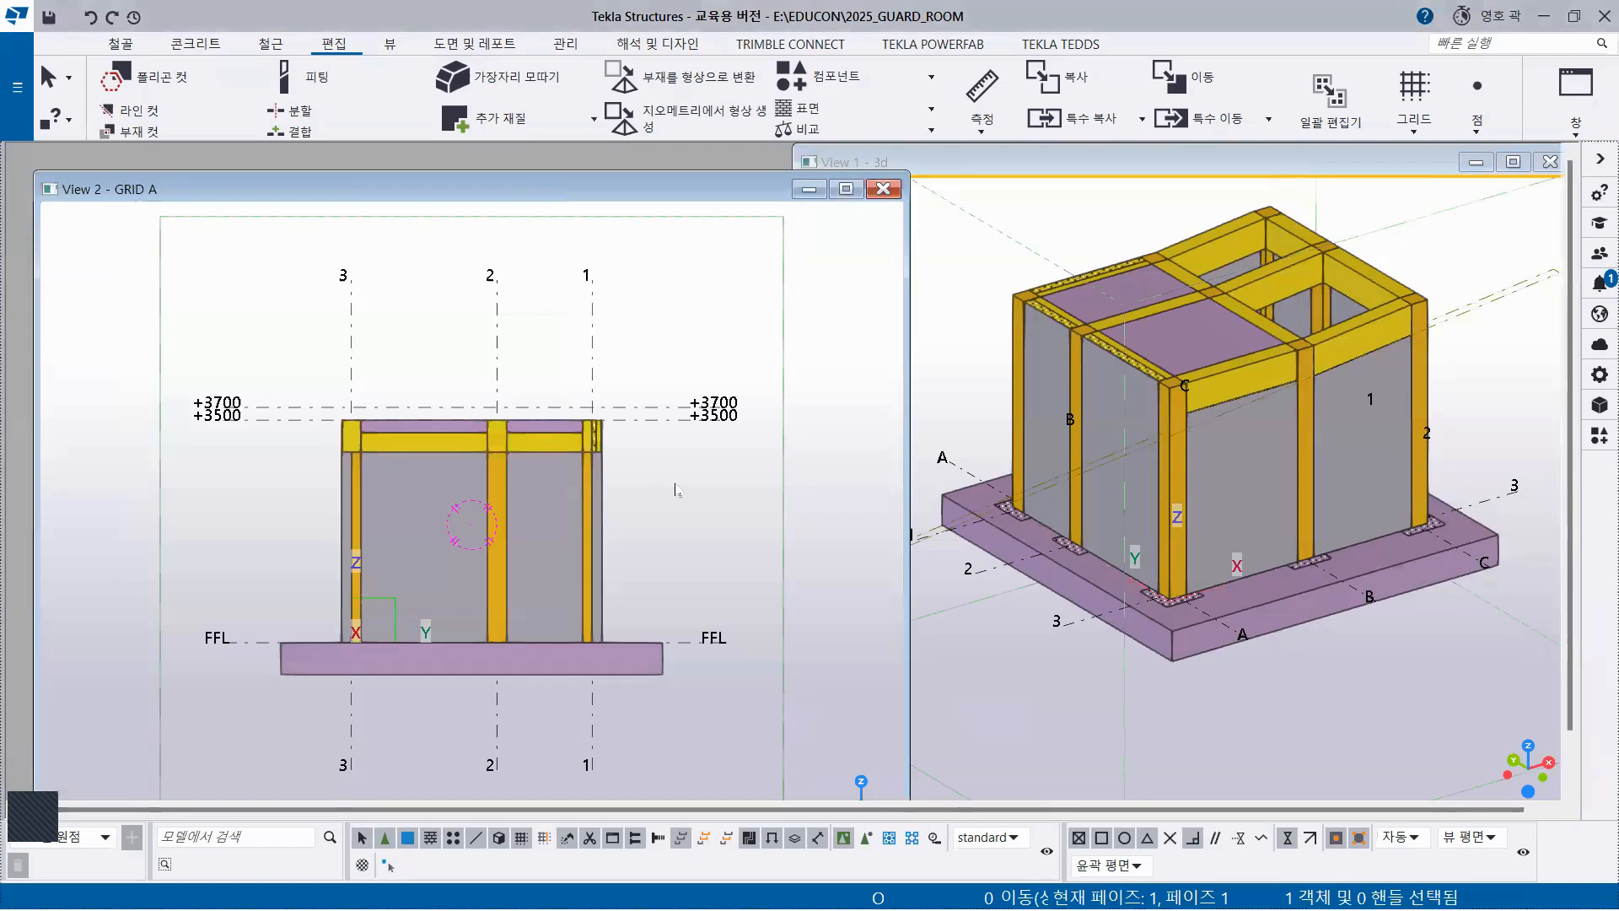
{"action": "scroll", "coordinate": [570, 565], "scroll_direction": "up", "scroll_amount": 1}
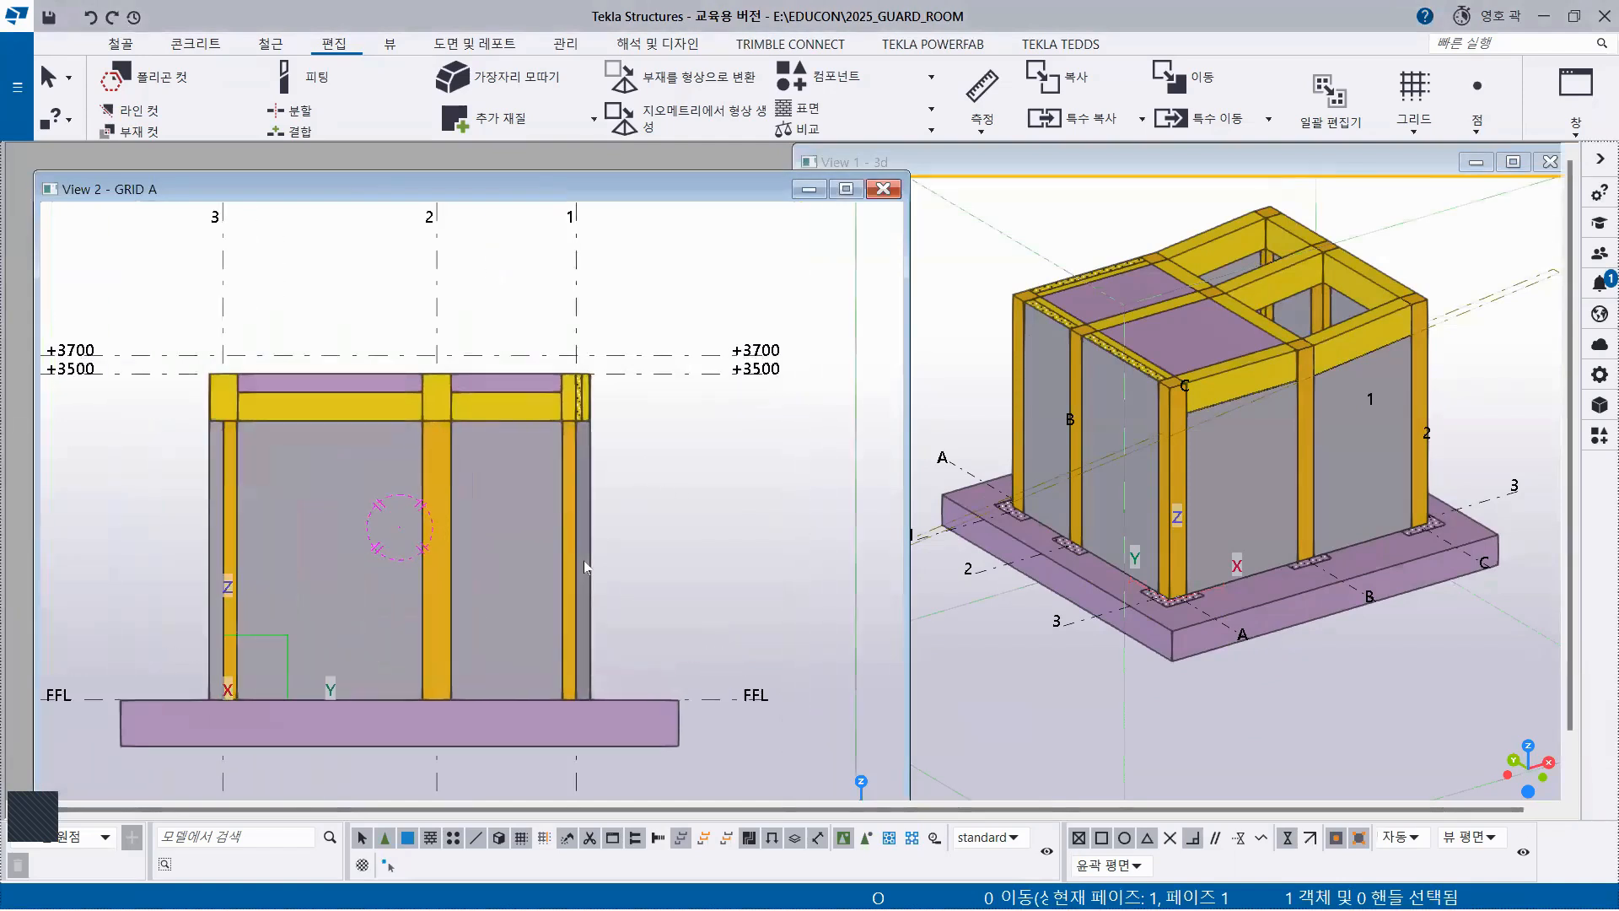
Check the beams and walls in both bays of the GRID A view by selecting each in turn, and clear the selection
{"action": "left_click", "coordinate": [506, 409]}
{"action": "left_click", "coordinate": [335, 409]}
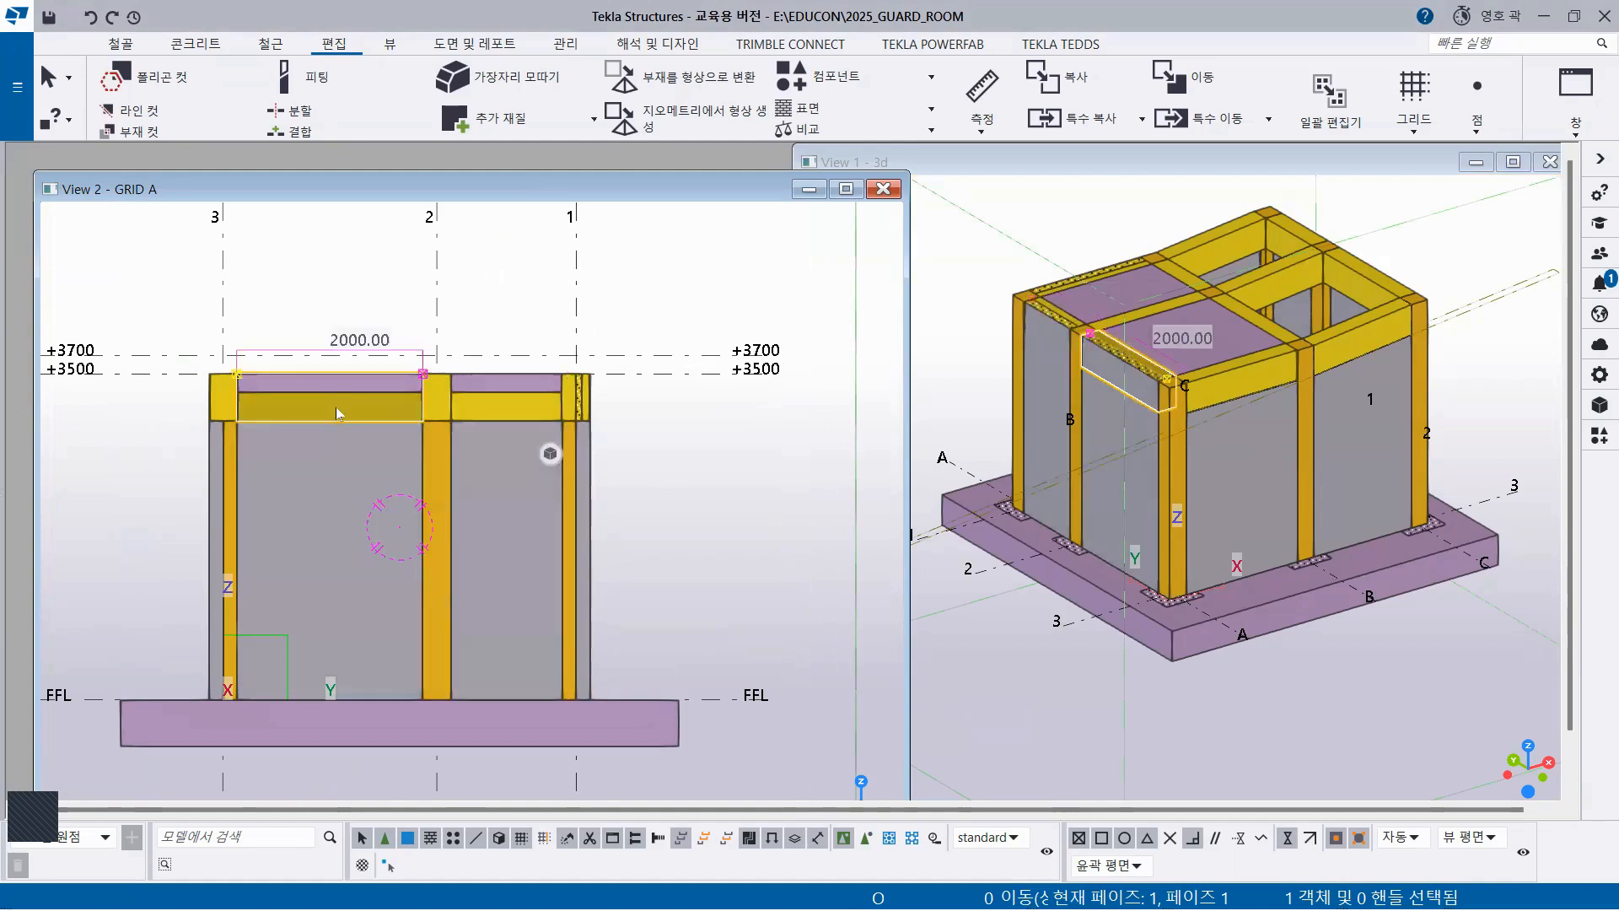
{"action": "left_click", "coordinate": [508, 501]}
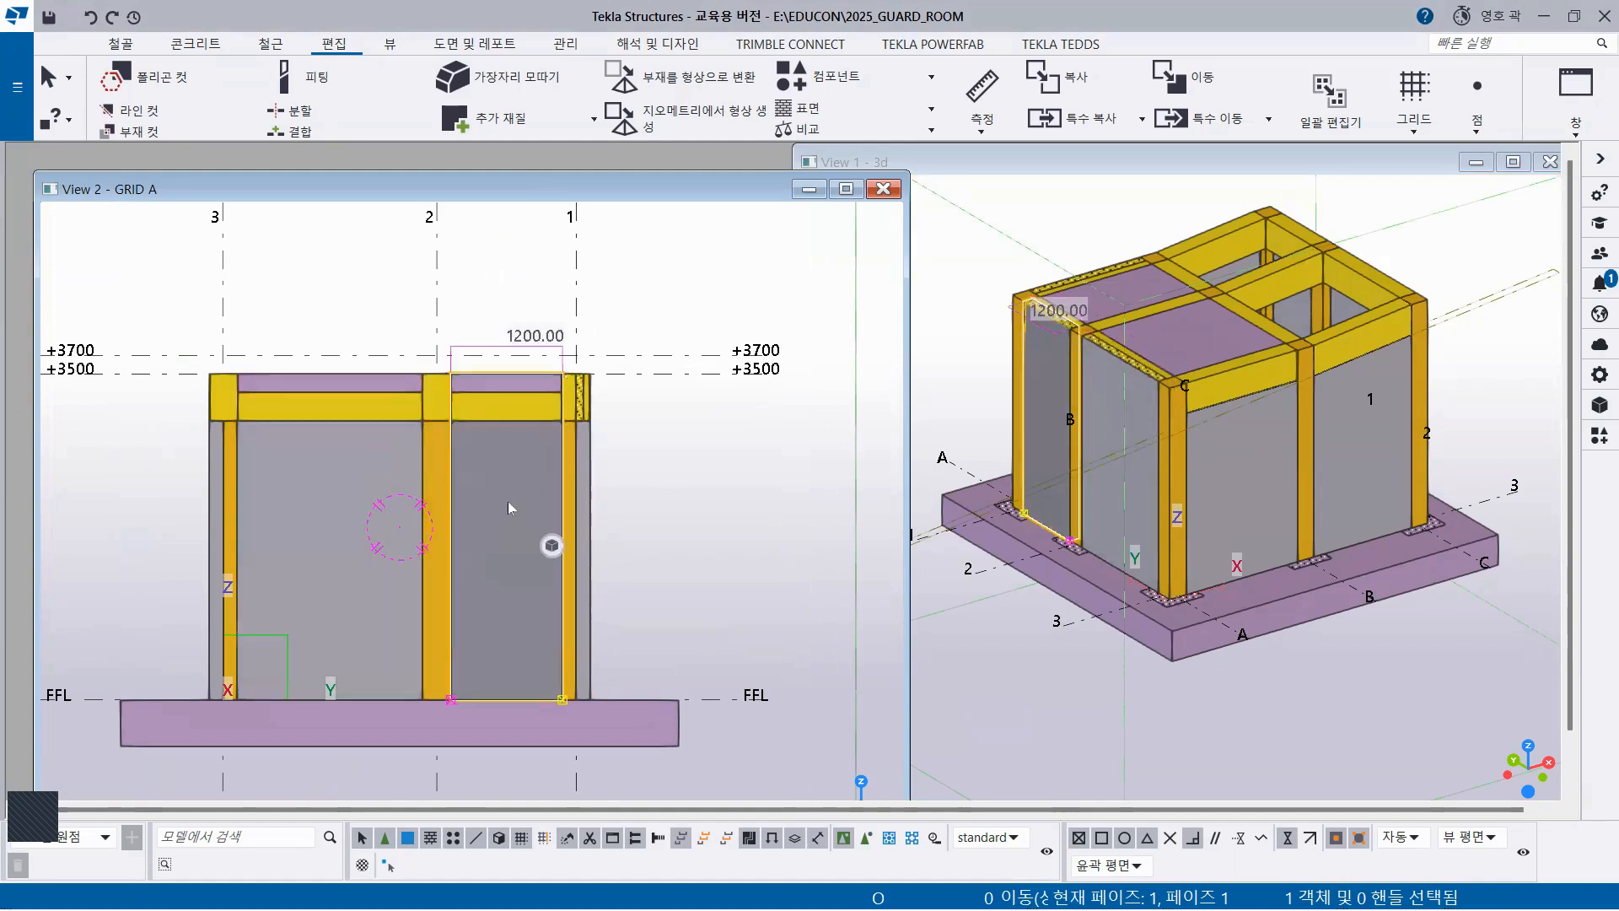
{"action": "left_click", "coordinate": [314, 505]}
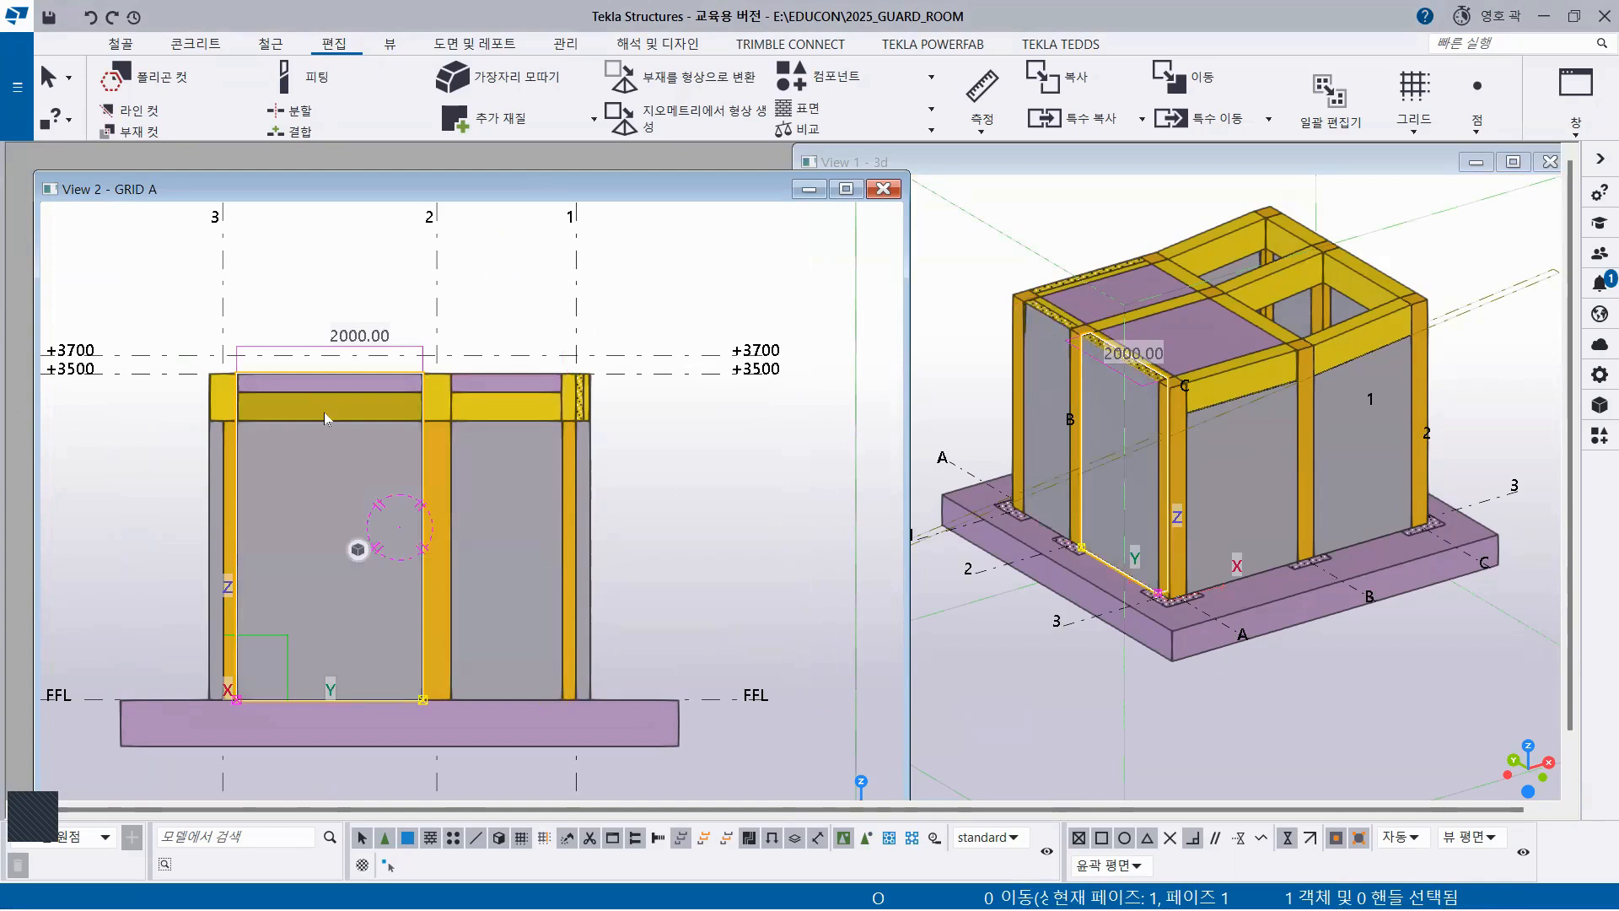
{"action": "left_click", "coordinate": [492, 407]}
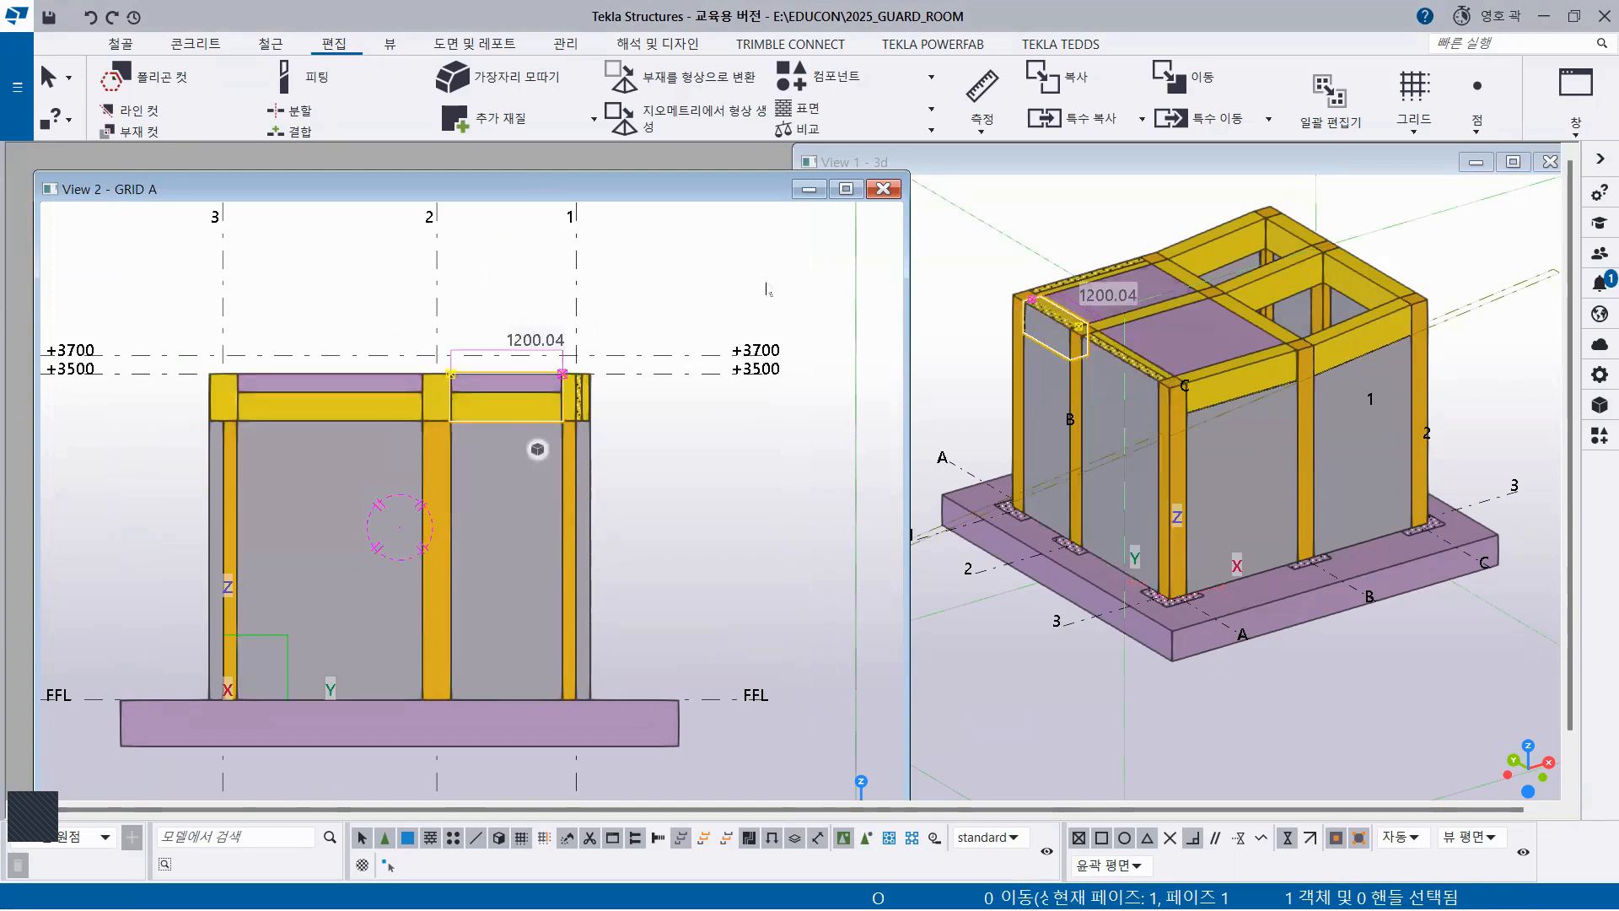
{"action": "left_click", "coordinate": [703, 251]}
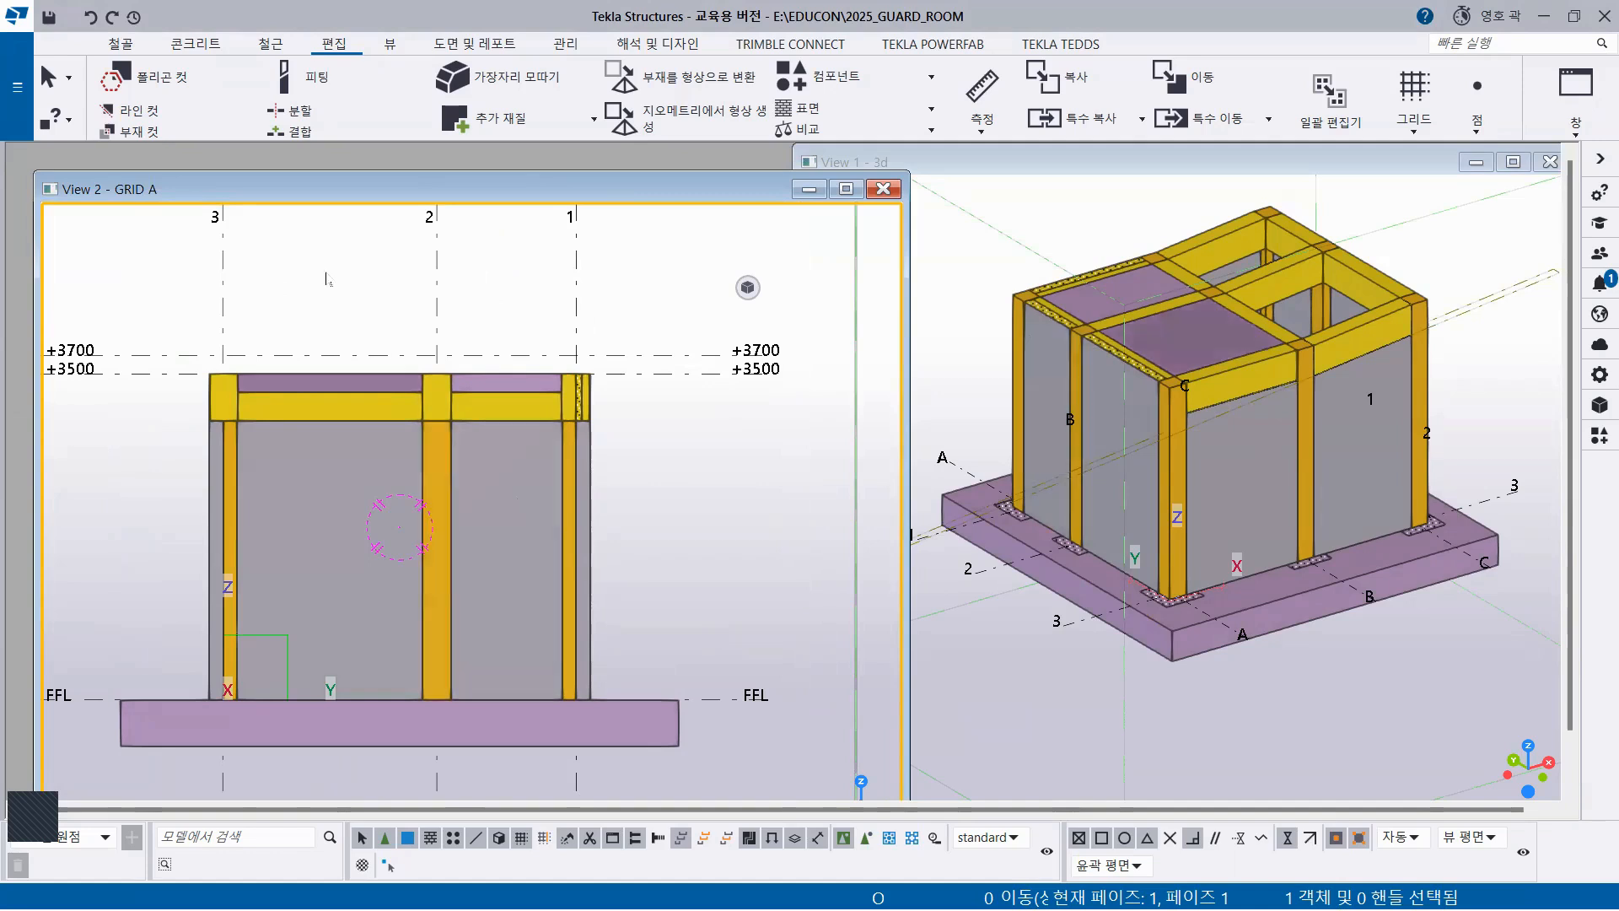
Line-cut the grid A wall between grids 1 and 2 along the beam's underside, removing the part above
{"action": "left_click", "coordinate": [162, 103]}
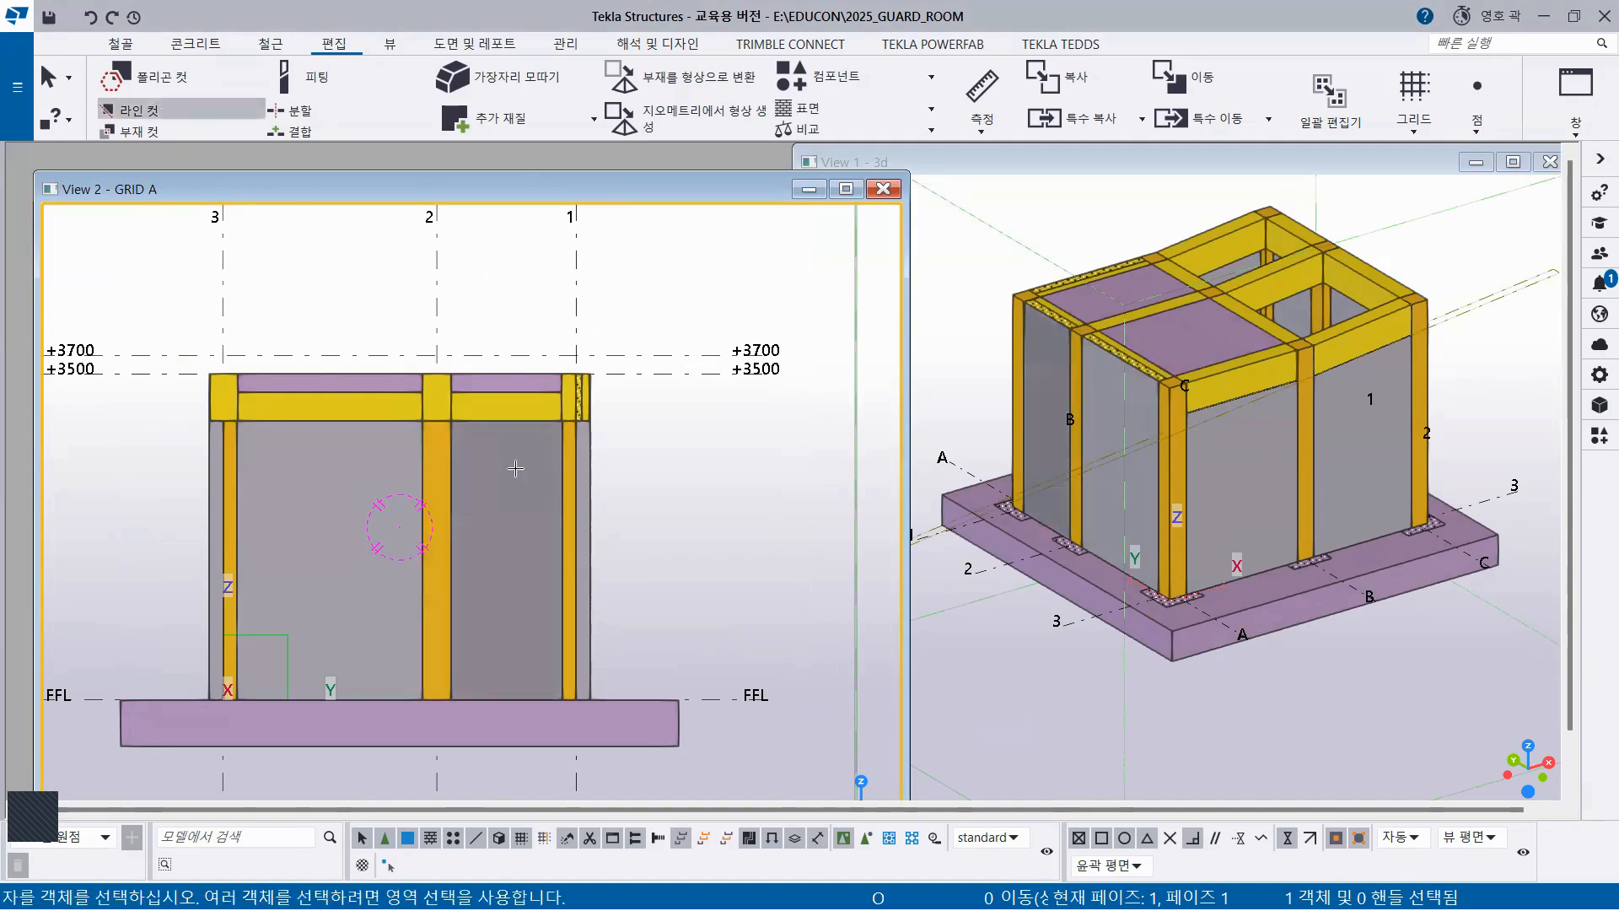
{"action": "left_click", "coordinate": [509, 501]}
{"action": "scroll", "coordinate": [508, 501], "scroll_direction": "up", "scroll_amount": 2}
{"action": "scroll", "coordinate": [508, 501], "scroll_direction": "up", "scroll_amount": 1}
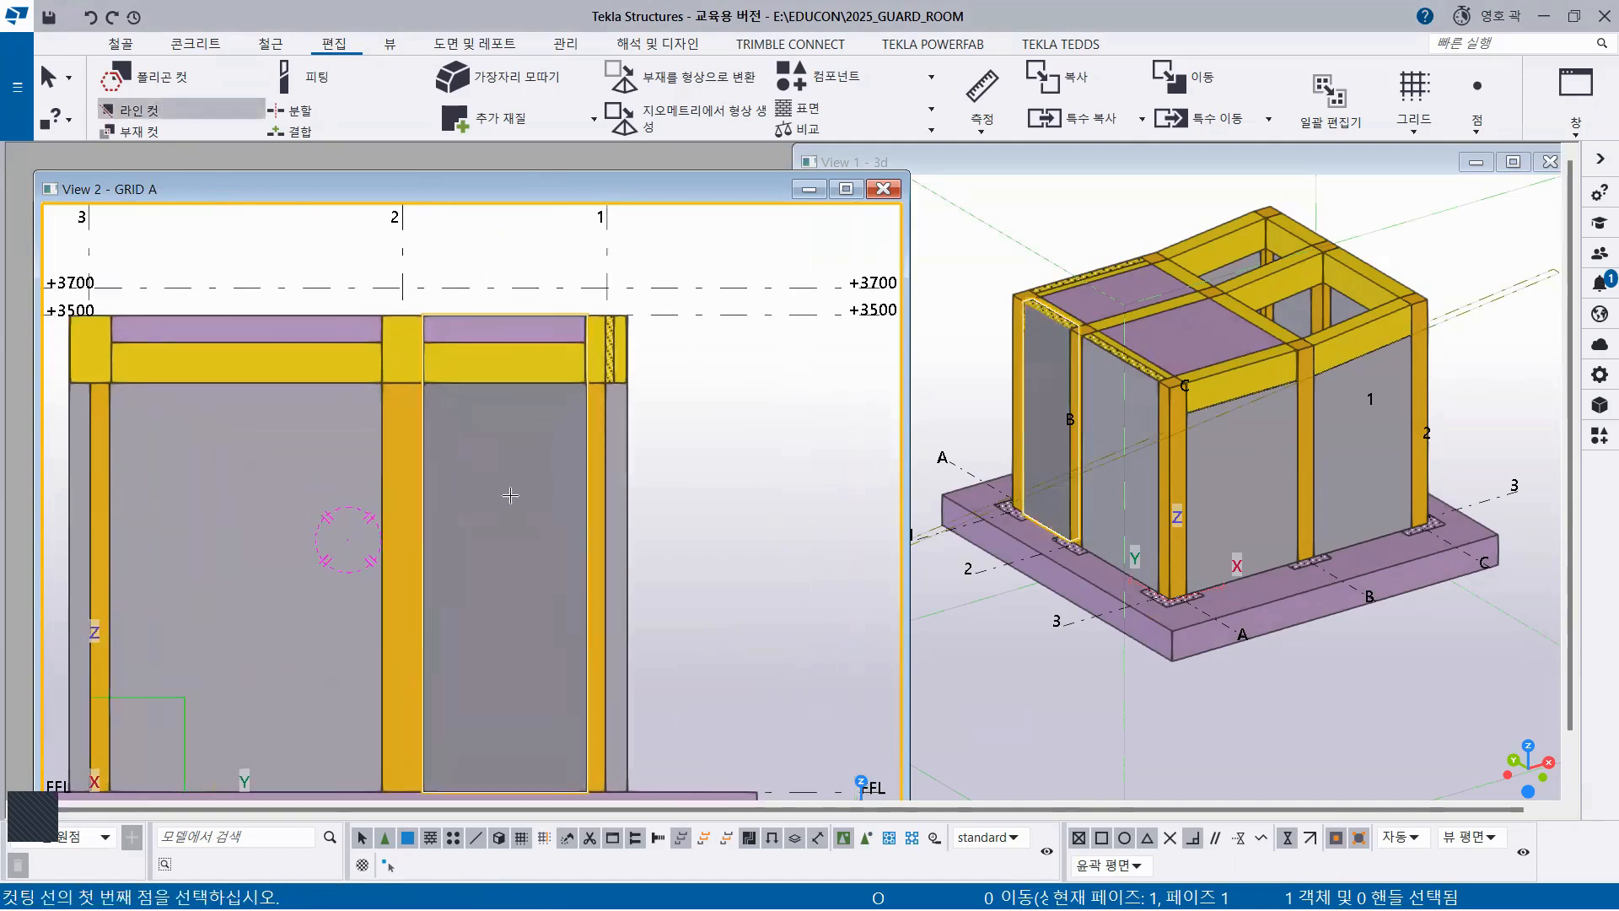
{"action": "left_click", "coordinate": [461, 382]}
{"action": "left_click", "coordinate": [529, 382]}
{"action": "left_click", "coordinate": [502, 251]}
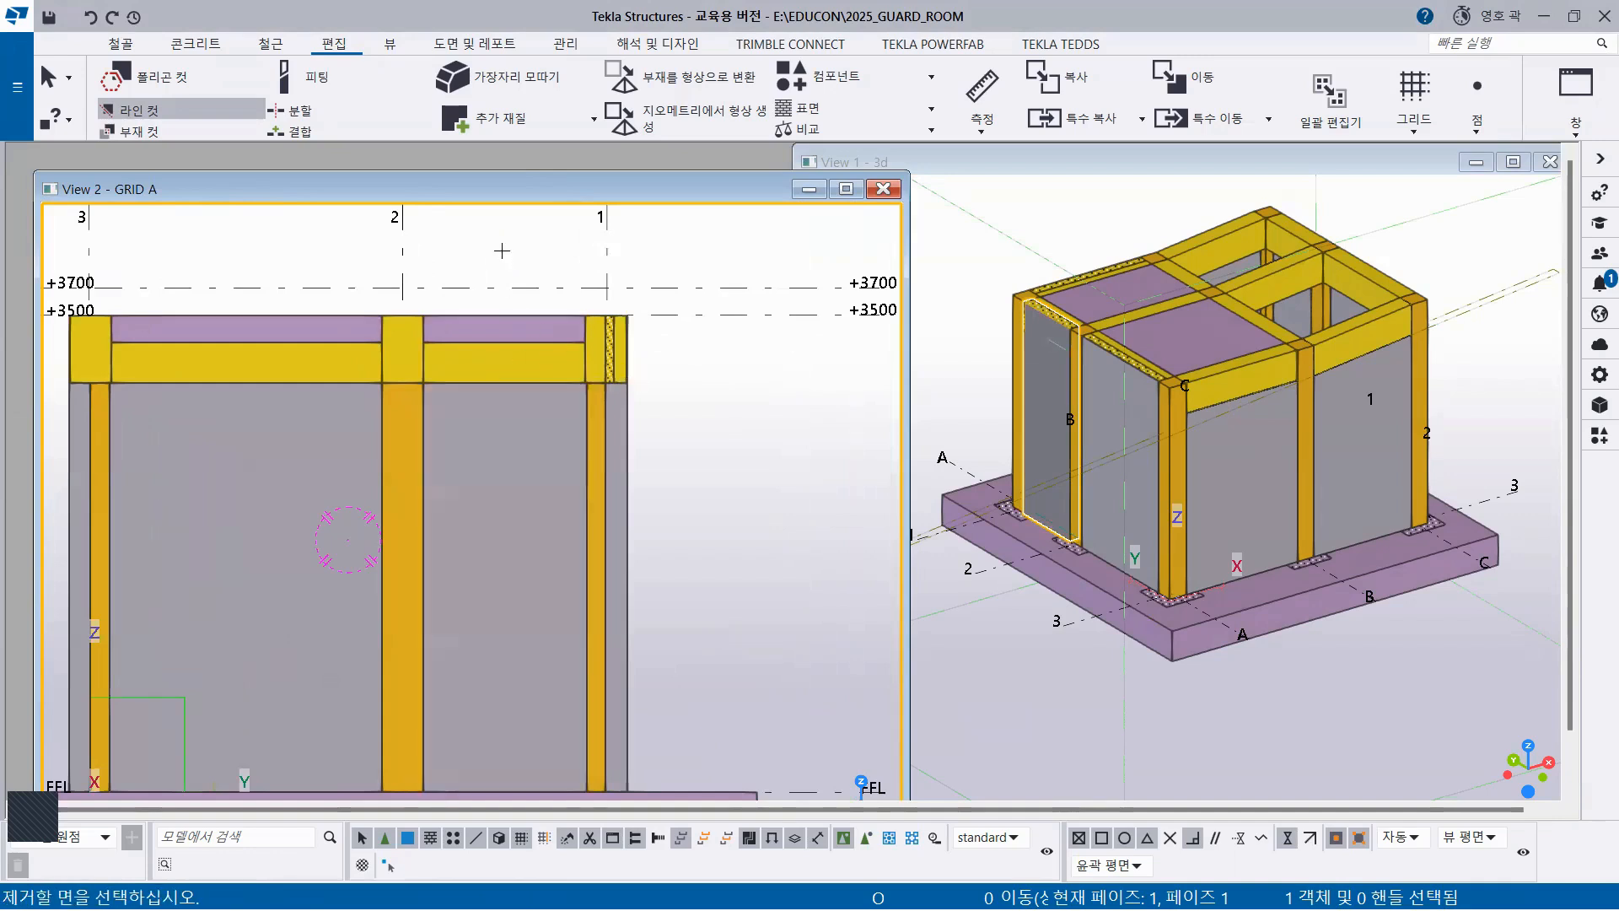
Line-cut the grid A wall between grids 2 and 3 along the beam's underside, removing the part above, and end the command
{"action": "left_click", "coordinate": [256, 510]}
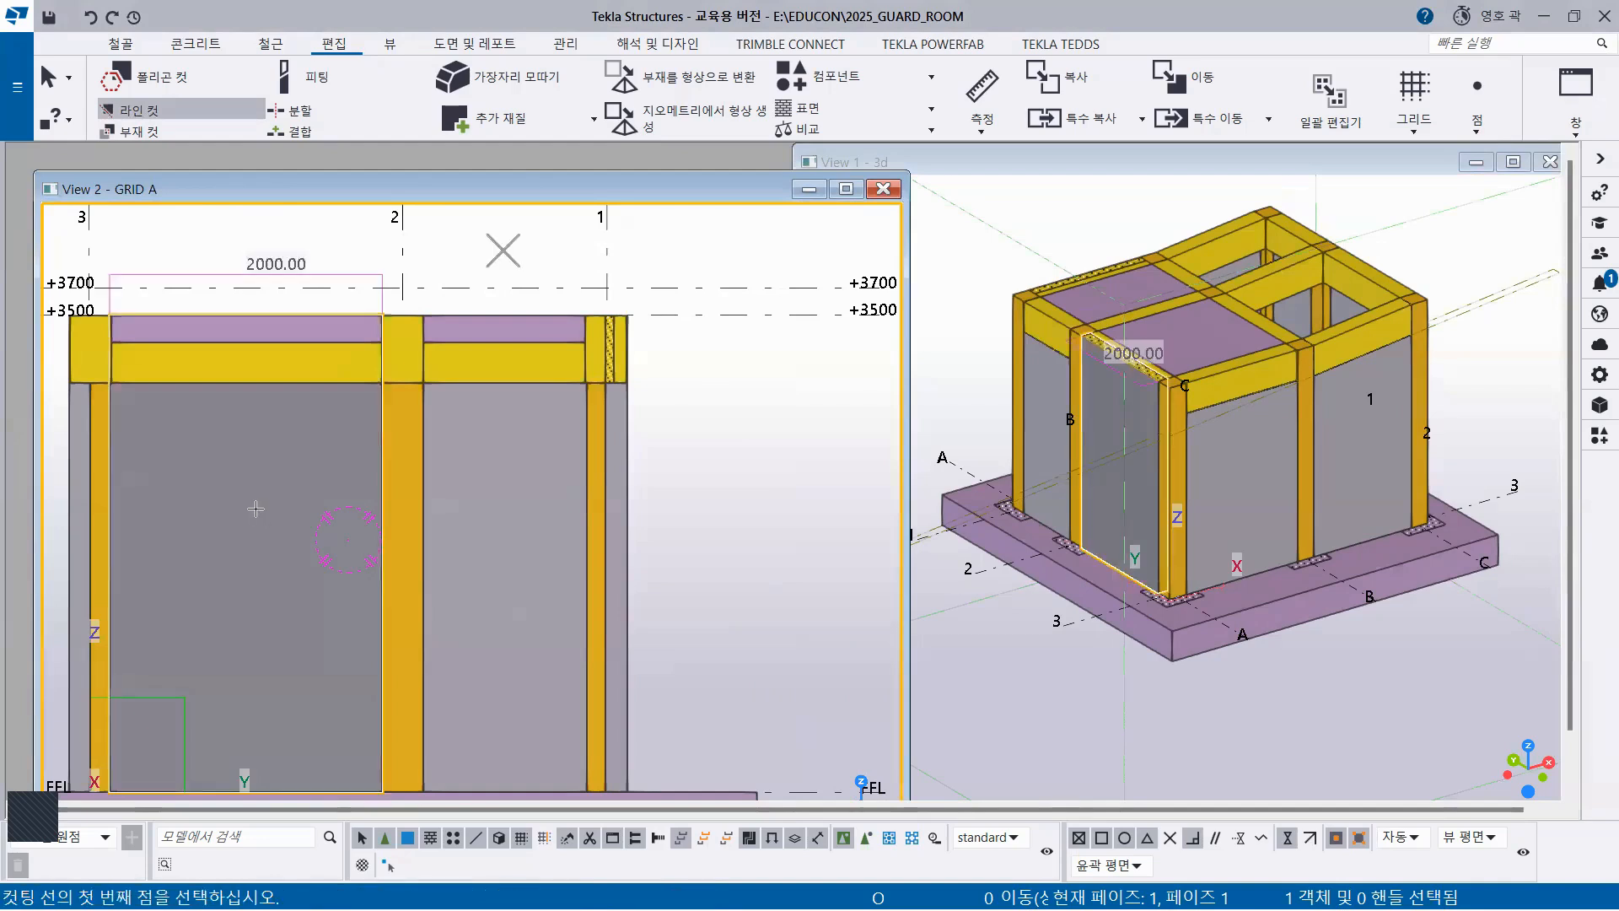
{"action": "left_click", "coordinate": [189, 383]}
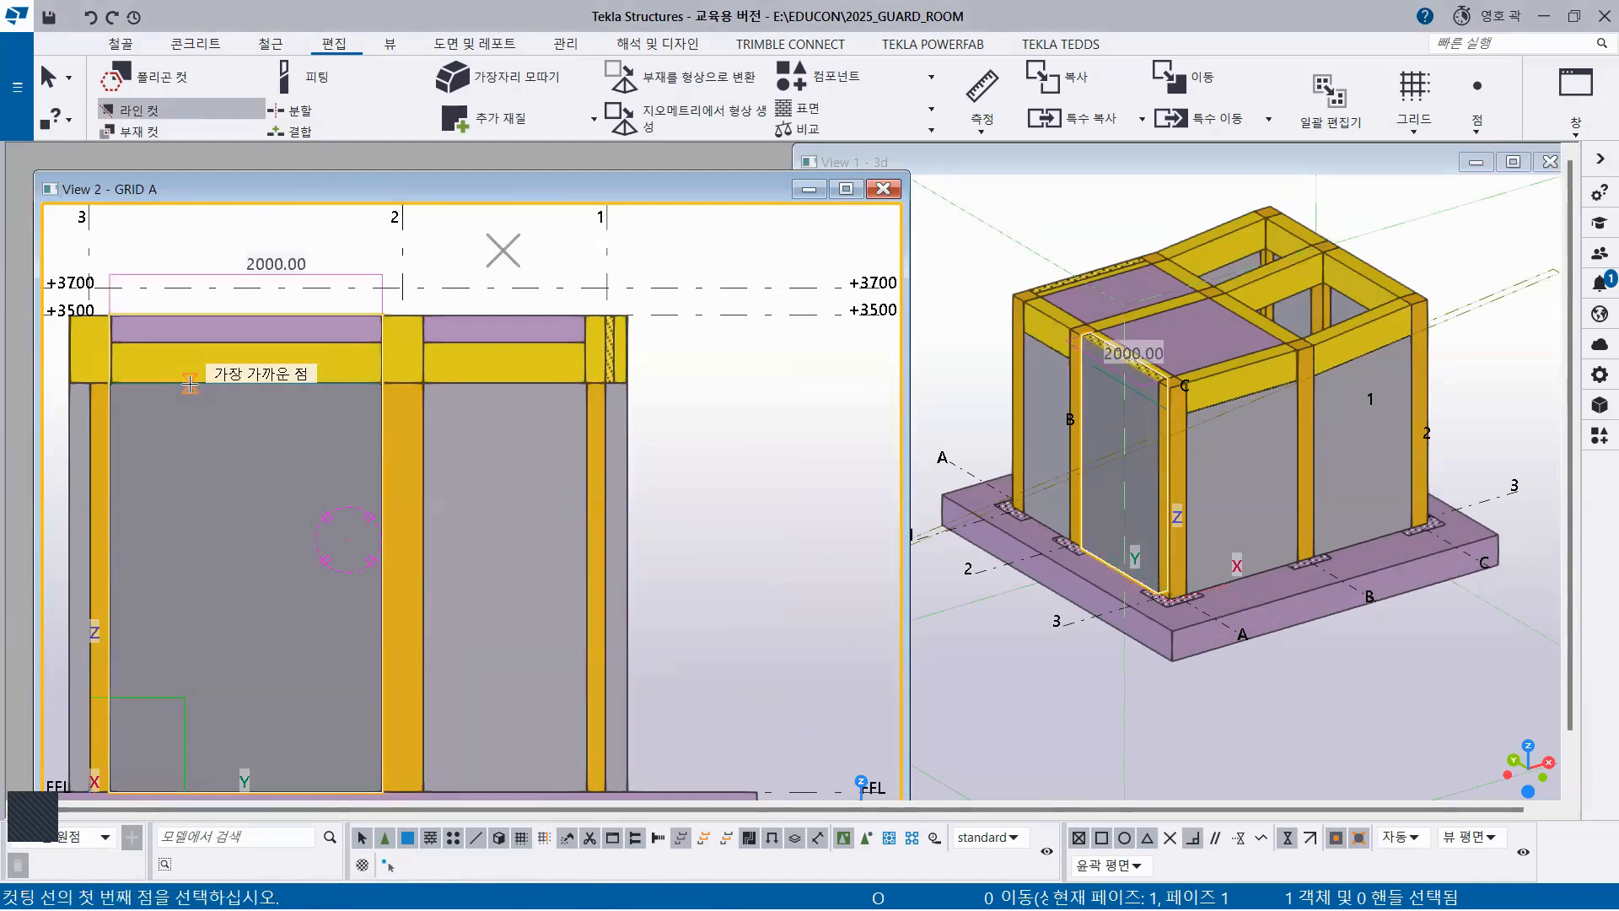
{"action": "left_click", "coordinate": [259, 382]}
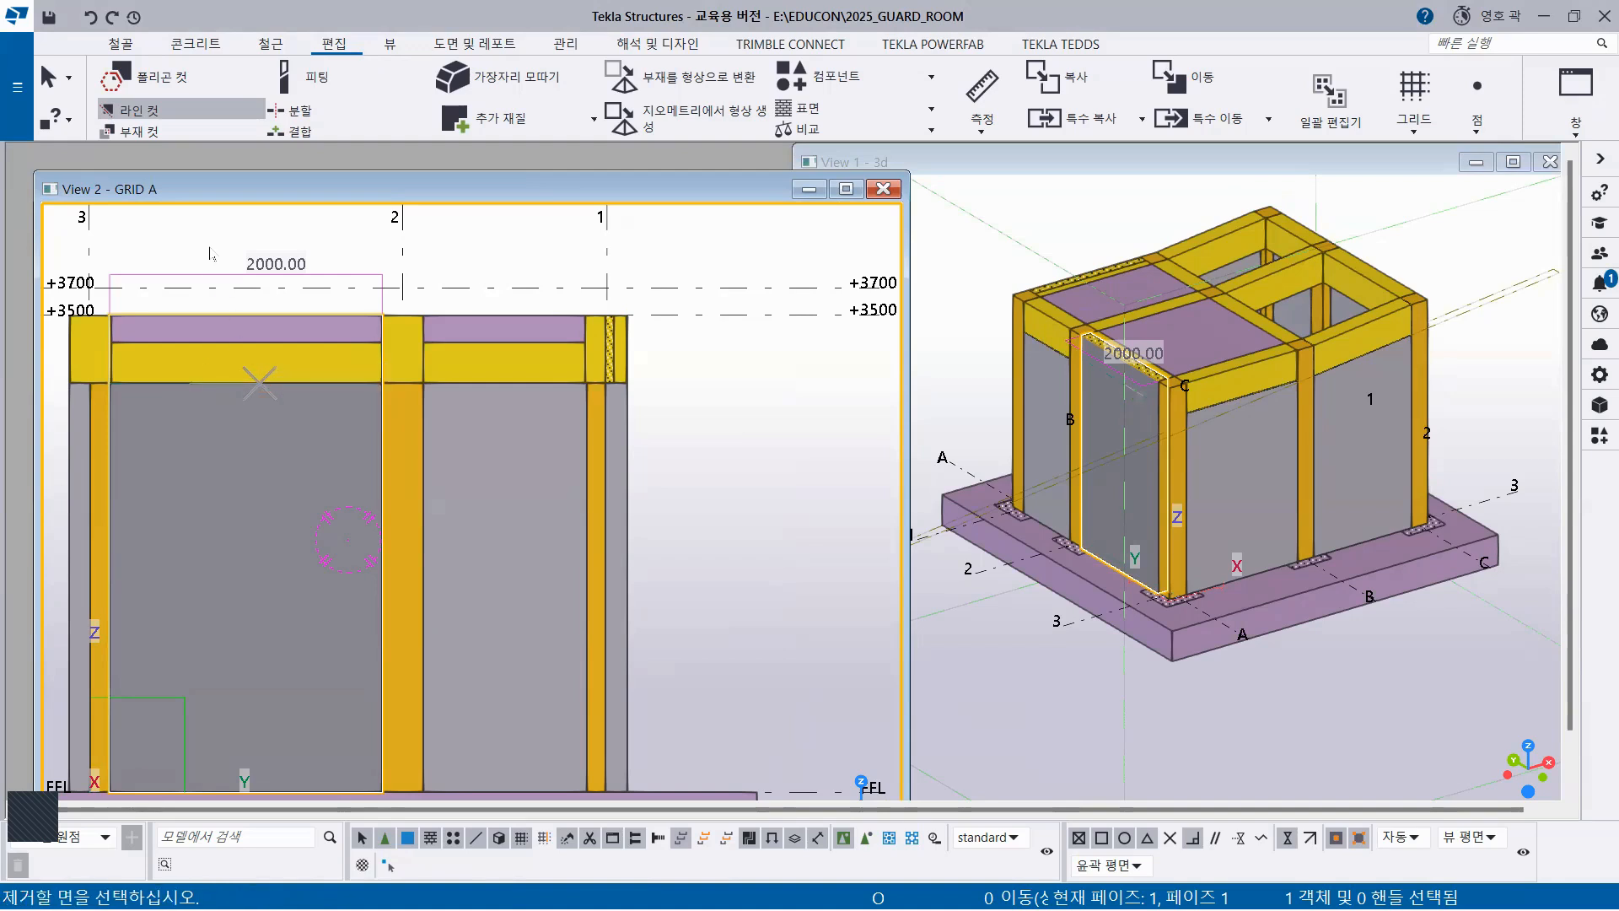
{"action": "left_click", "coordinate": [211, 252]}
{"action": "right_click", "coordinate": [694, 359]}
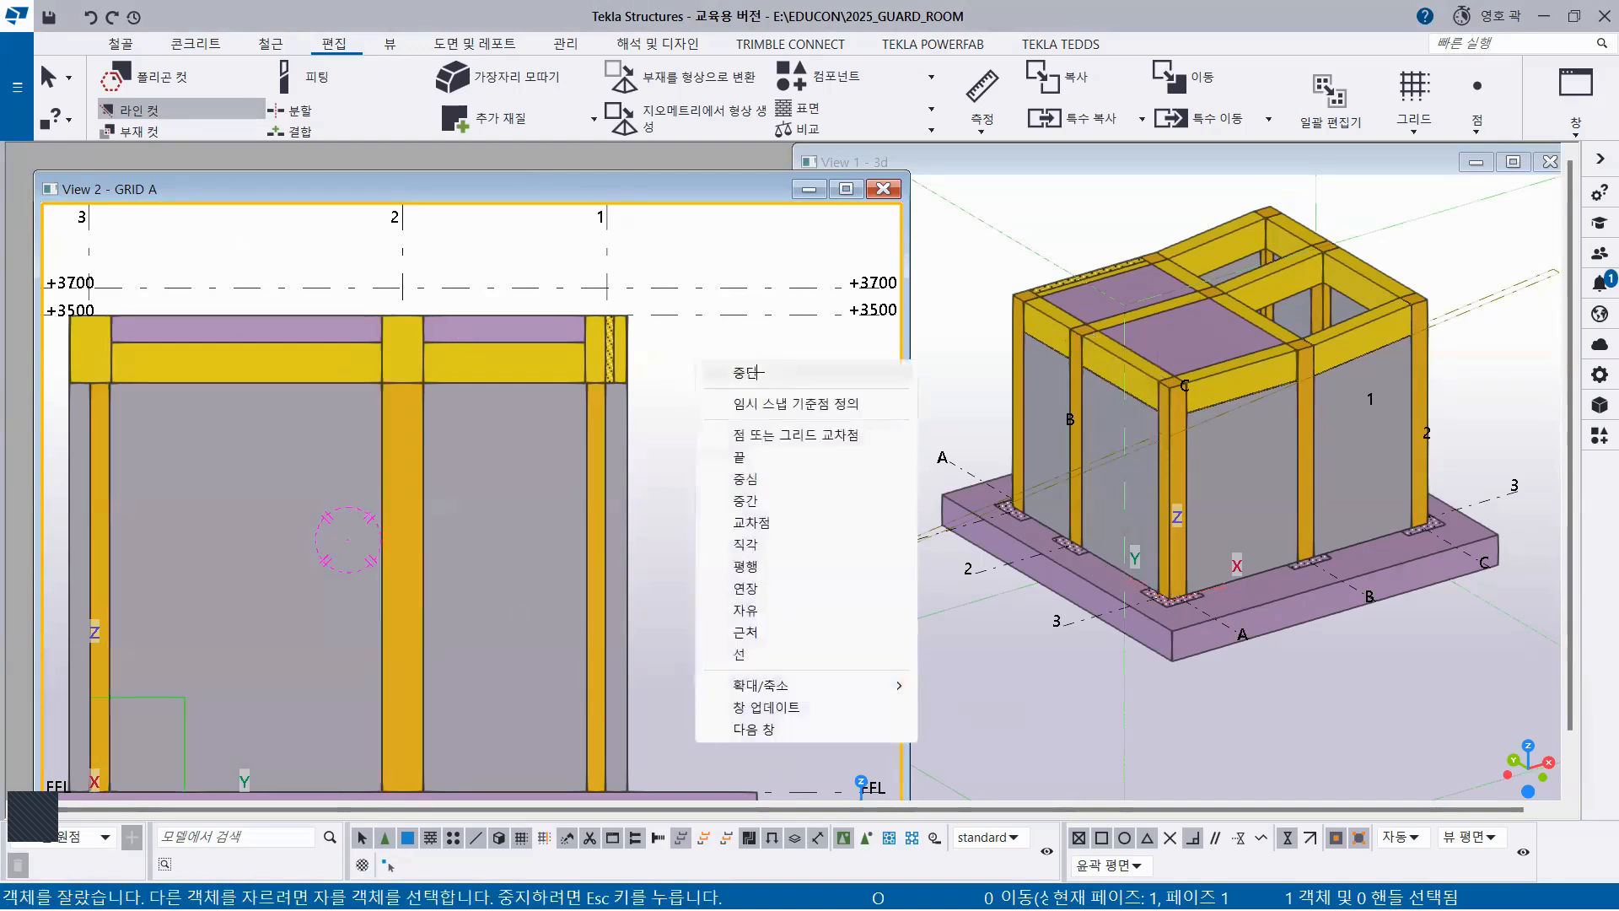
{"action": "left_click", "coordinate": [742, 372]}
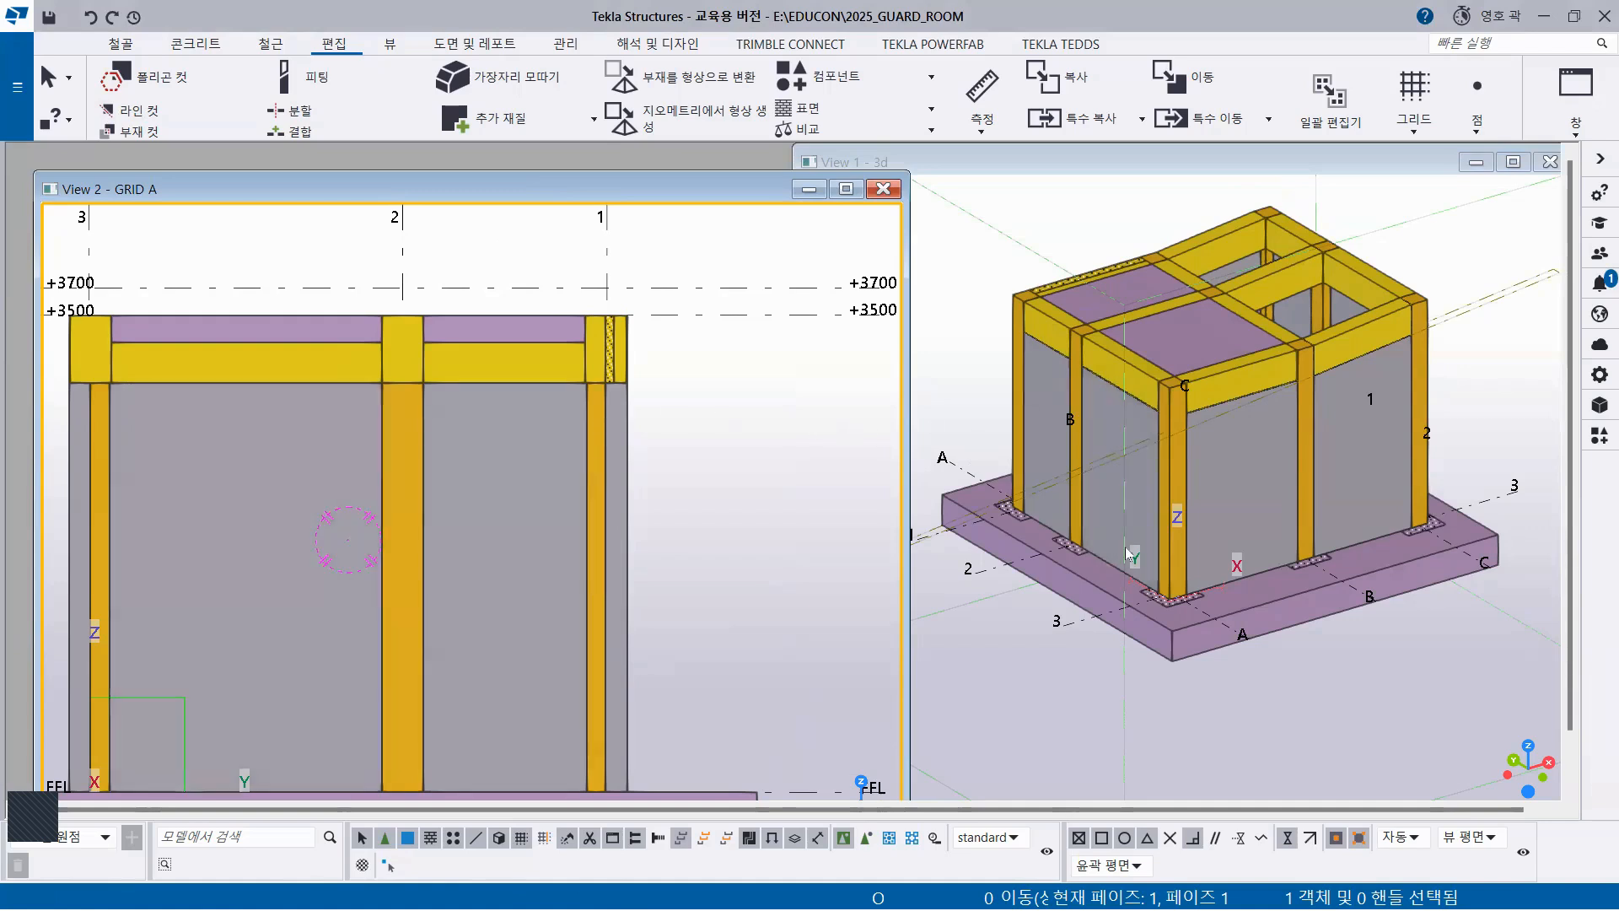
Turn the 3D model to show the grid 1 side, and replace the GRID A view with the GRID 1 view
{"action": "middle_click_drag", "start_coordinate": [1136, 556], "coordinate": [1214, 650]}
{"action": "middle_click_drag", "start_coordinate": [1065, 551], "coordinate": [1392, 505], "text": "ctrl"}
{"action": "middle_click_drag", "start_coordinate": [1164, 465], "coordinate": [1282, 593], "text": "ctrl"}
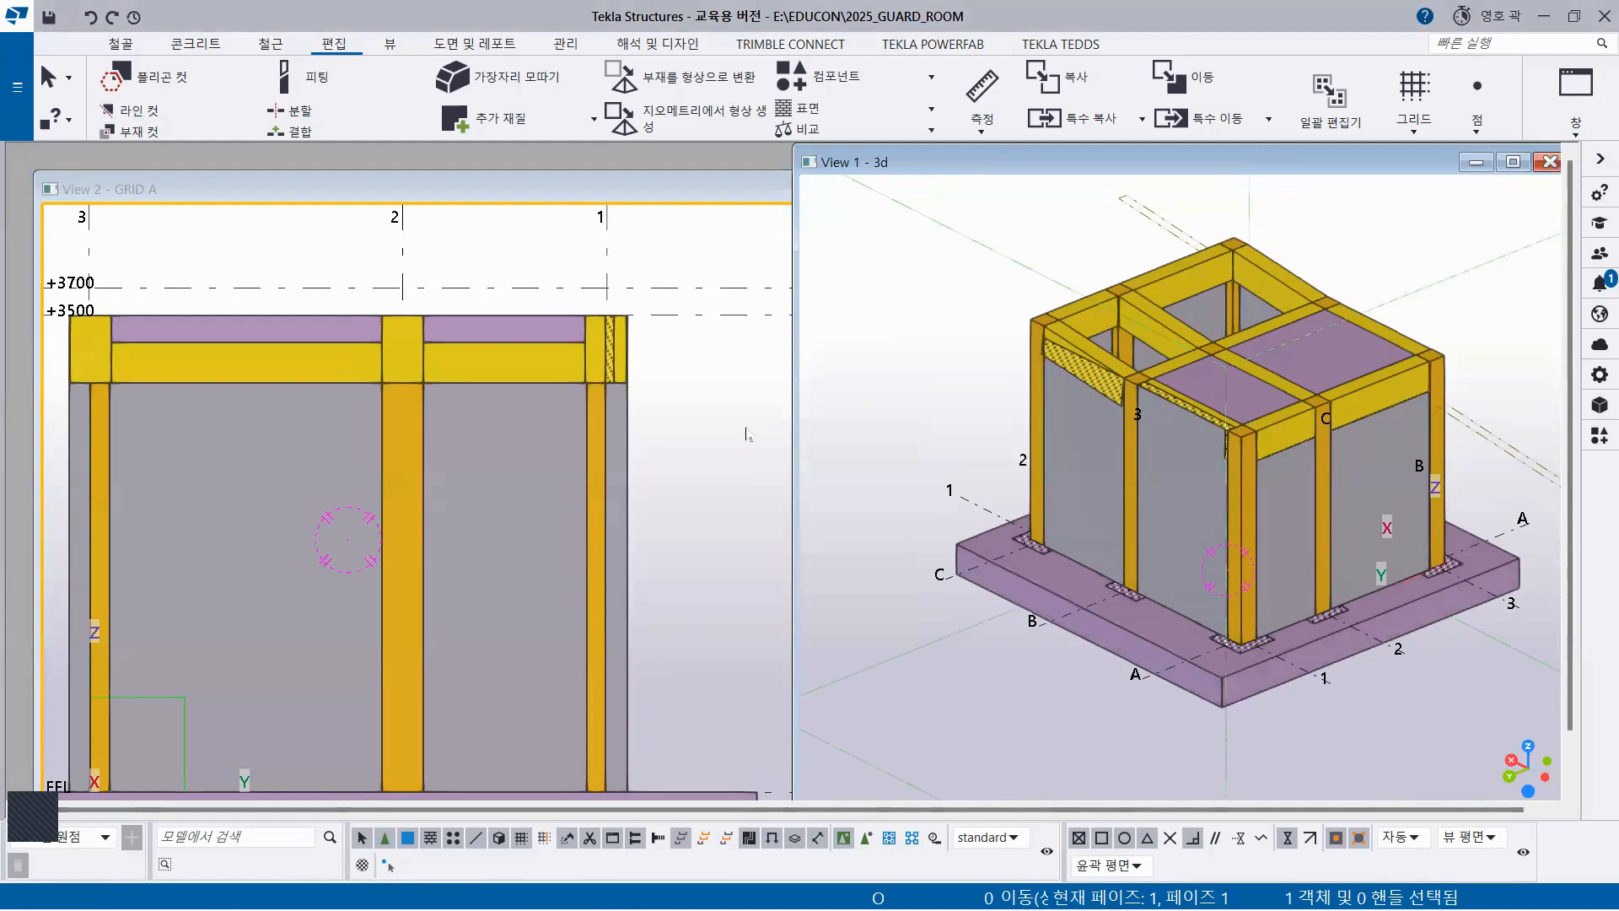
{"action": "left_click", "coordinate": [705, 192]}
{"action": "left_click", "coordinate": [877, 188]}
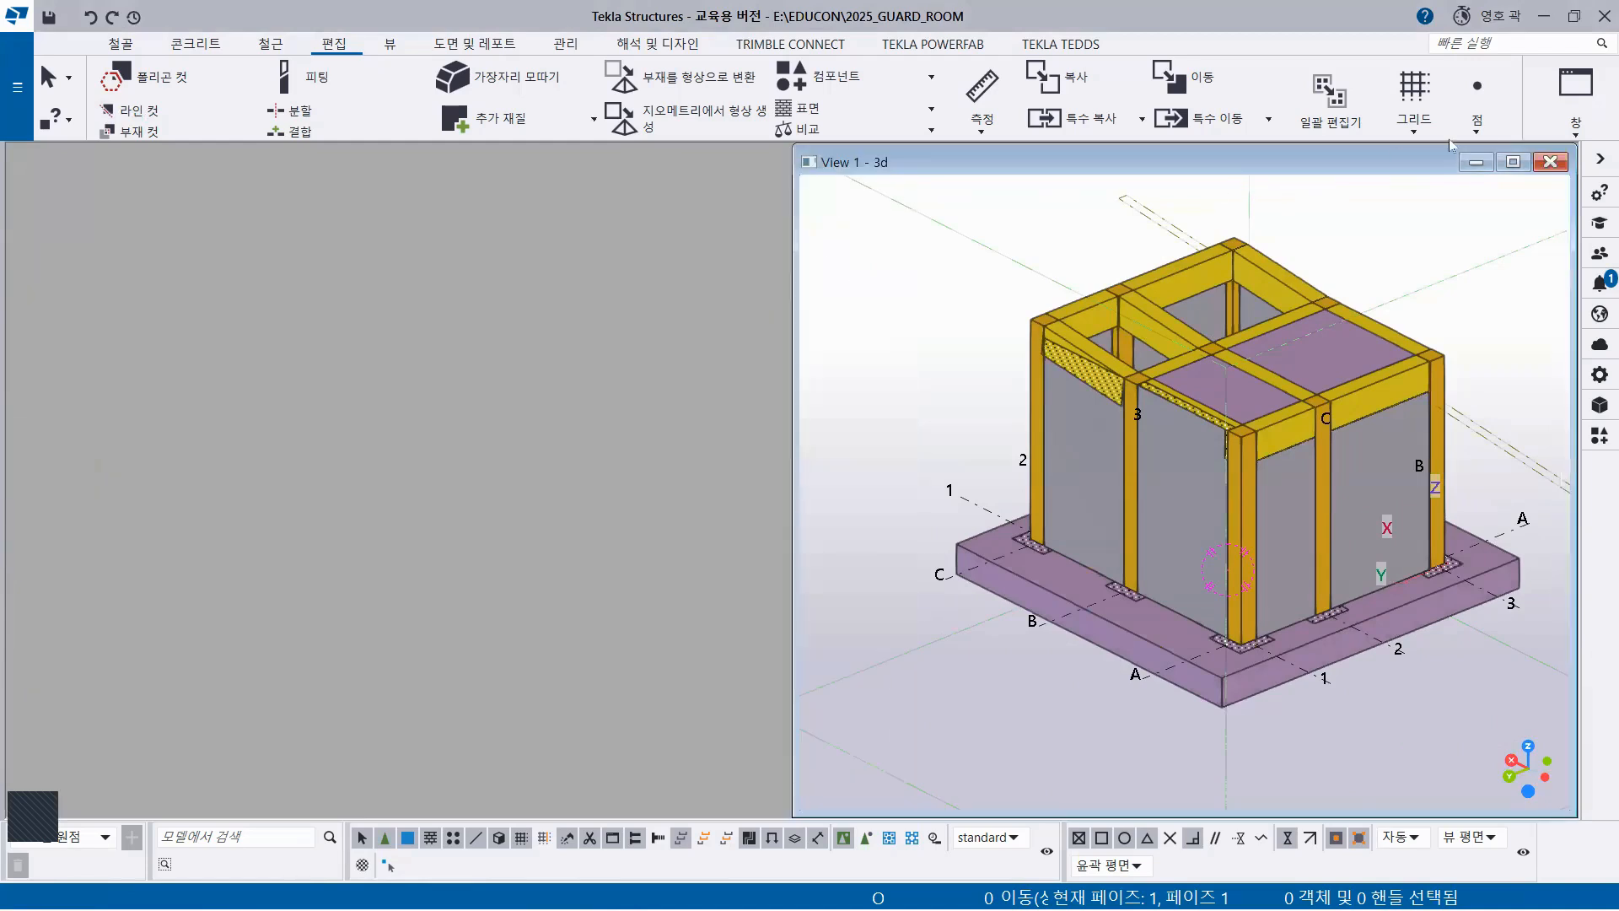
{"action": "left_click", "coordinate": [1575, 114]}
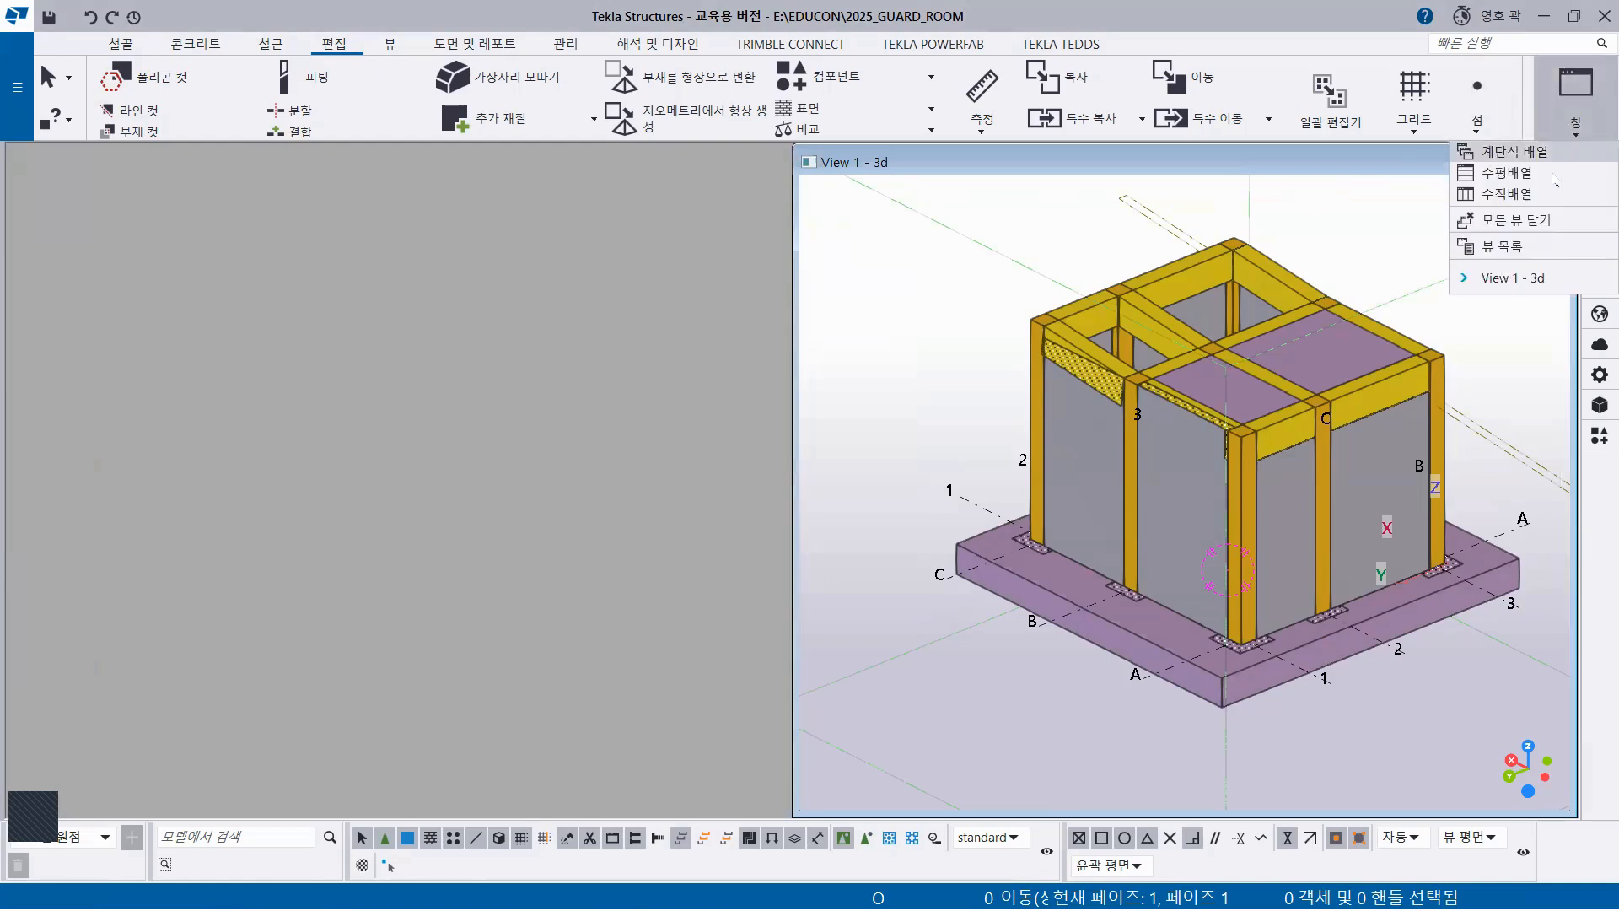
{"action": "left_click", "coordinate": [1509, 246]}
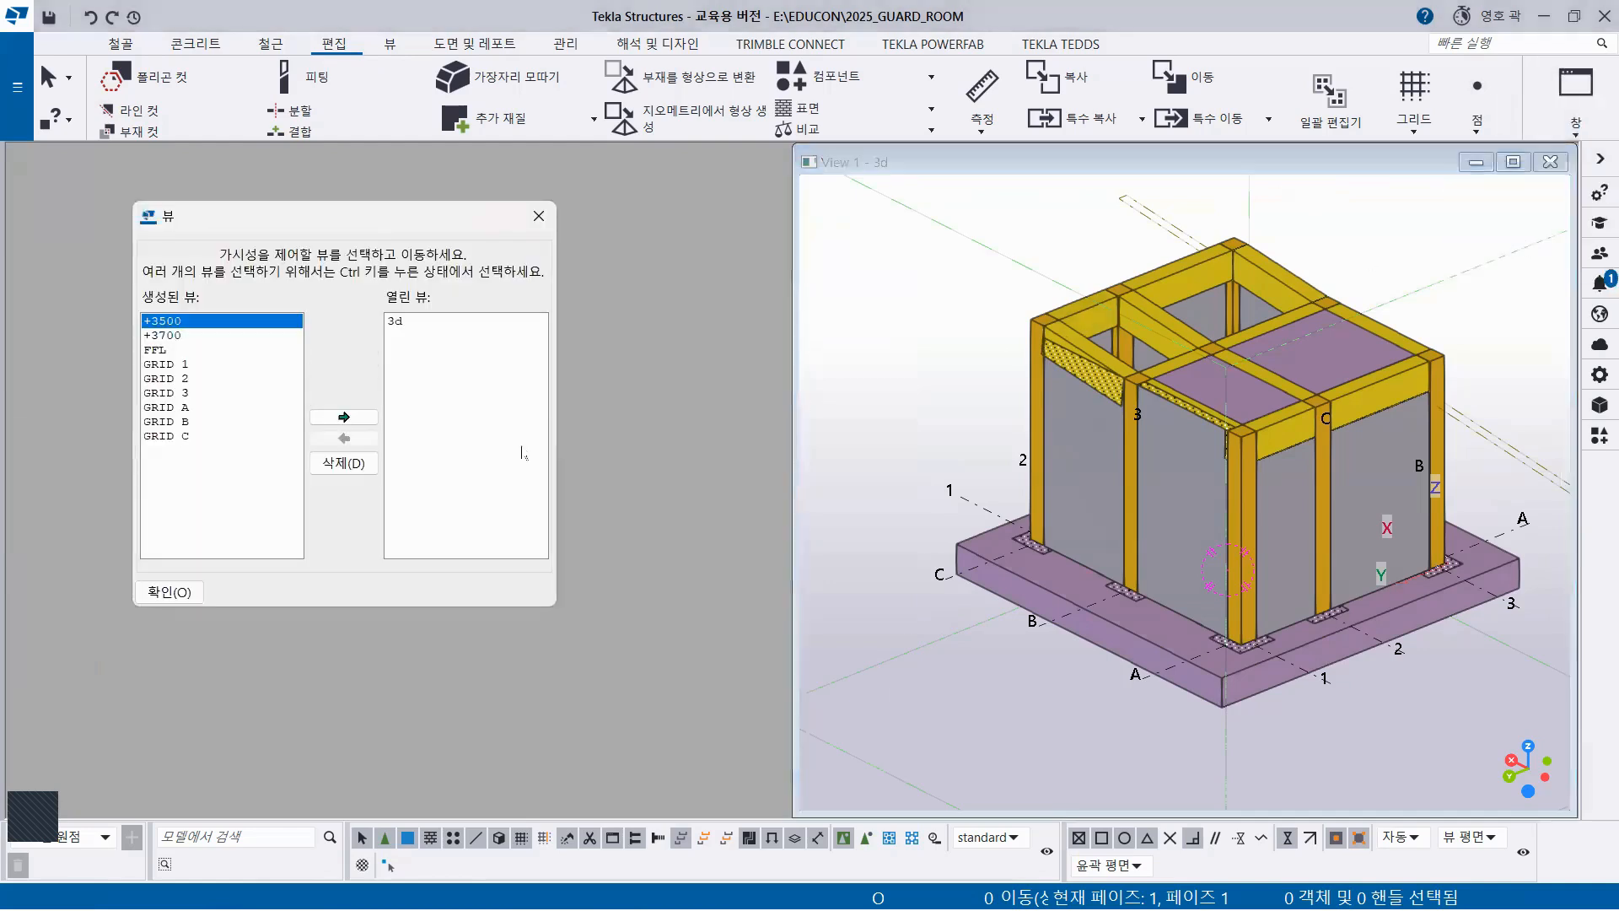
{"action": "double_click", "coordinate": [189, 366]}
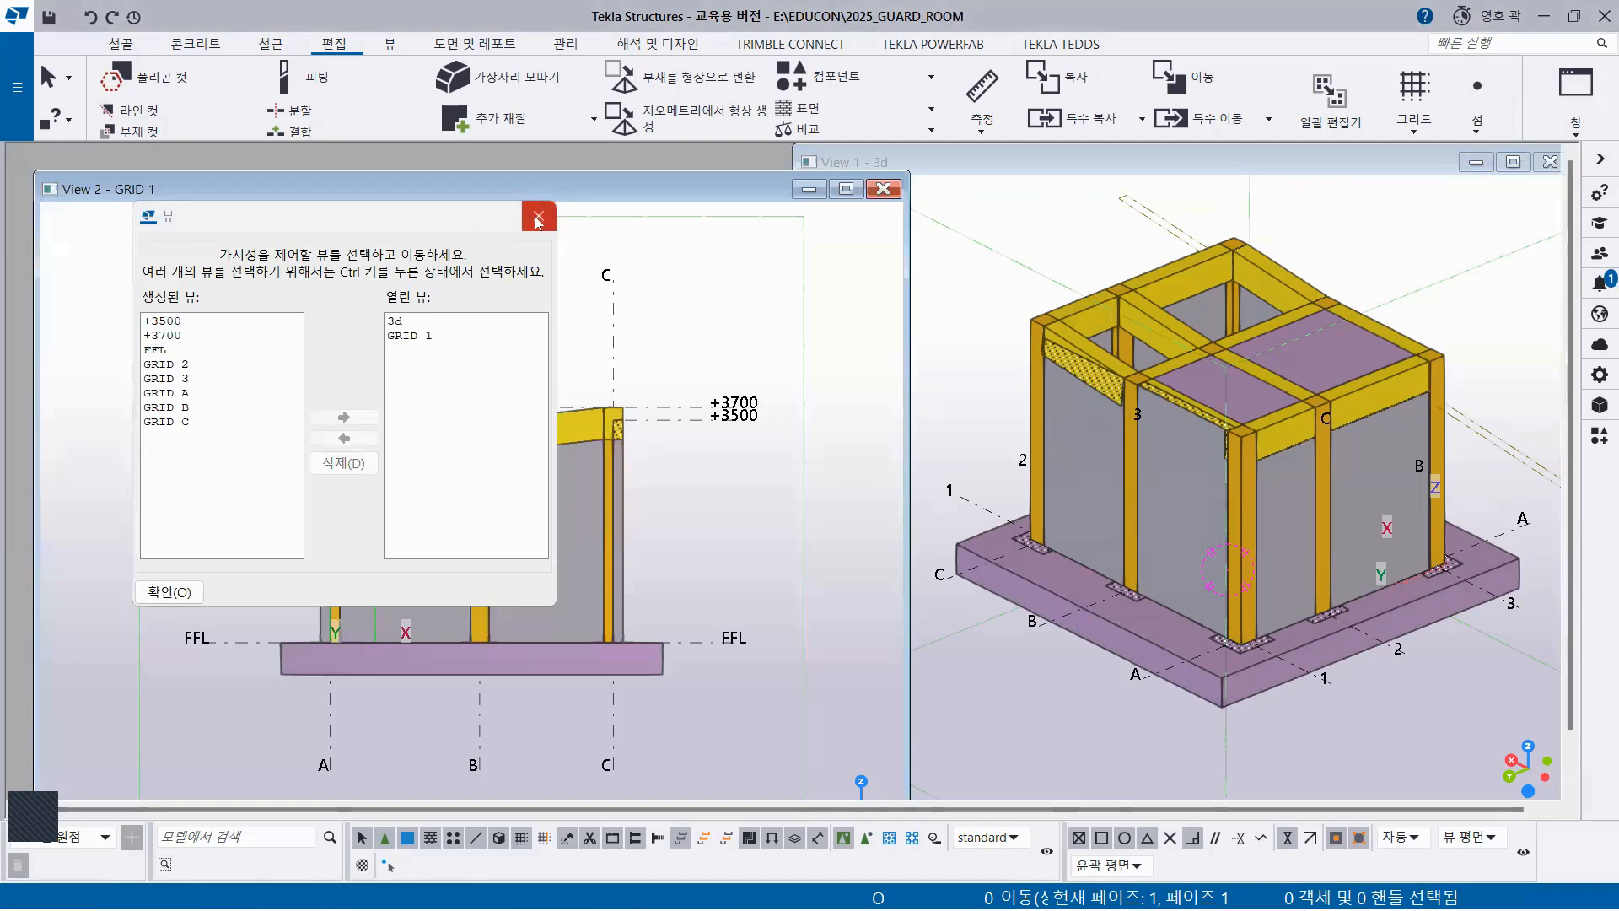
{"action": "left_click", "coordinate": [538, 216]}
{"action": "scroll", "coordinate": [536, 529], "scroll_direction": "up", "scroll_amount": 2}
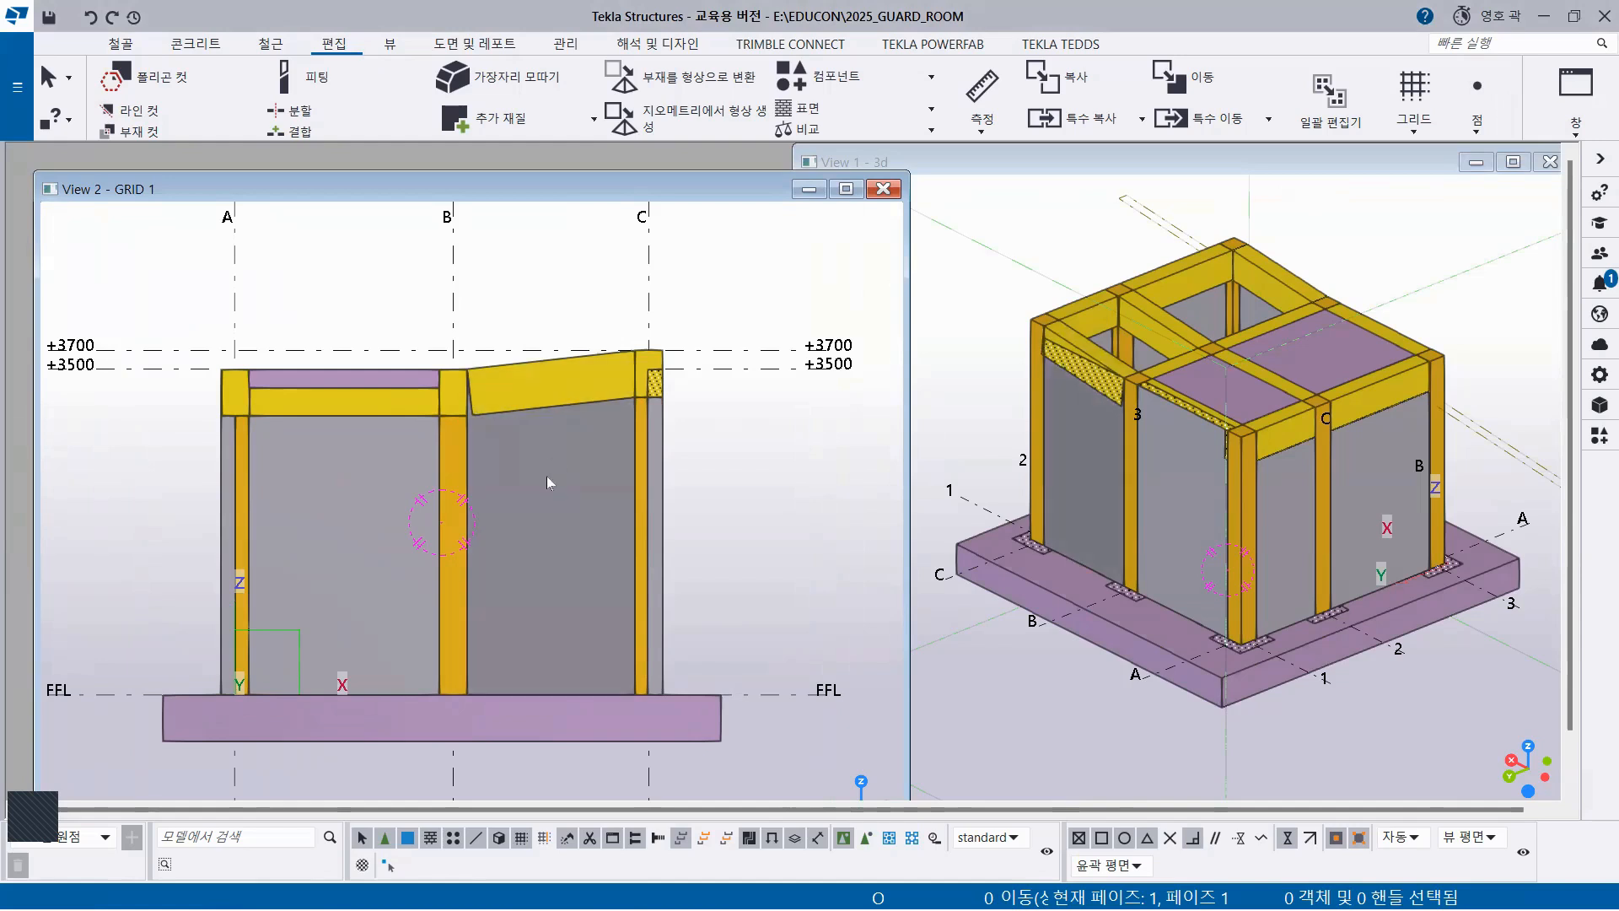
Delete the wall and the sloped beam between grids B and C on grid 1
{"action": "left_click", "coordinate": [545, 507]}
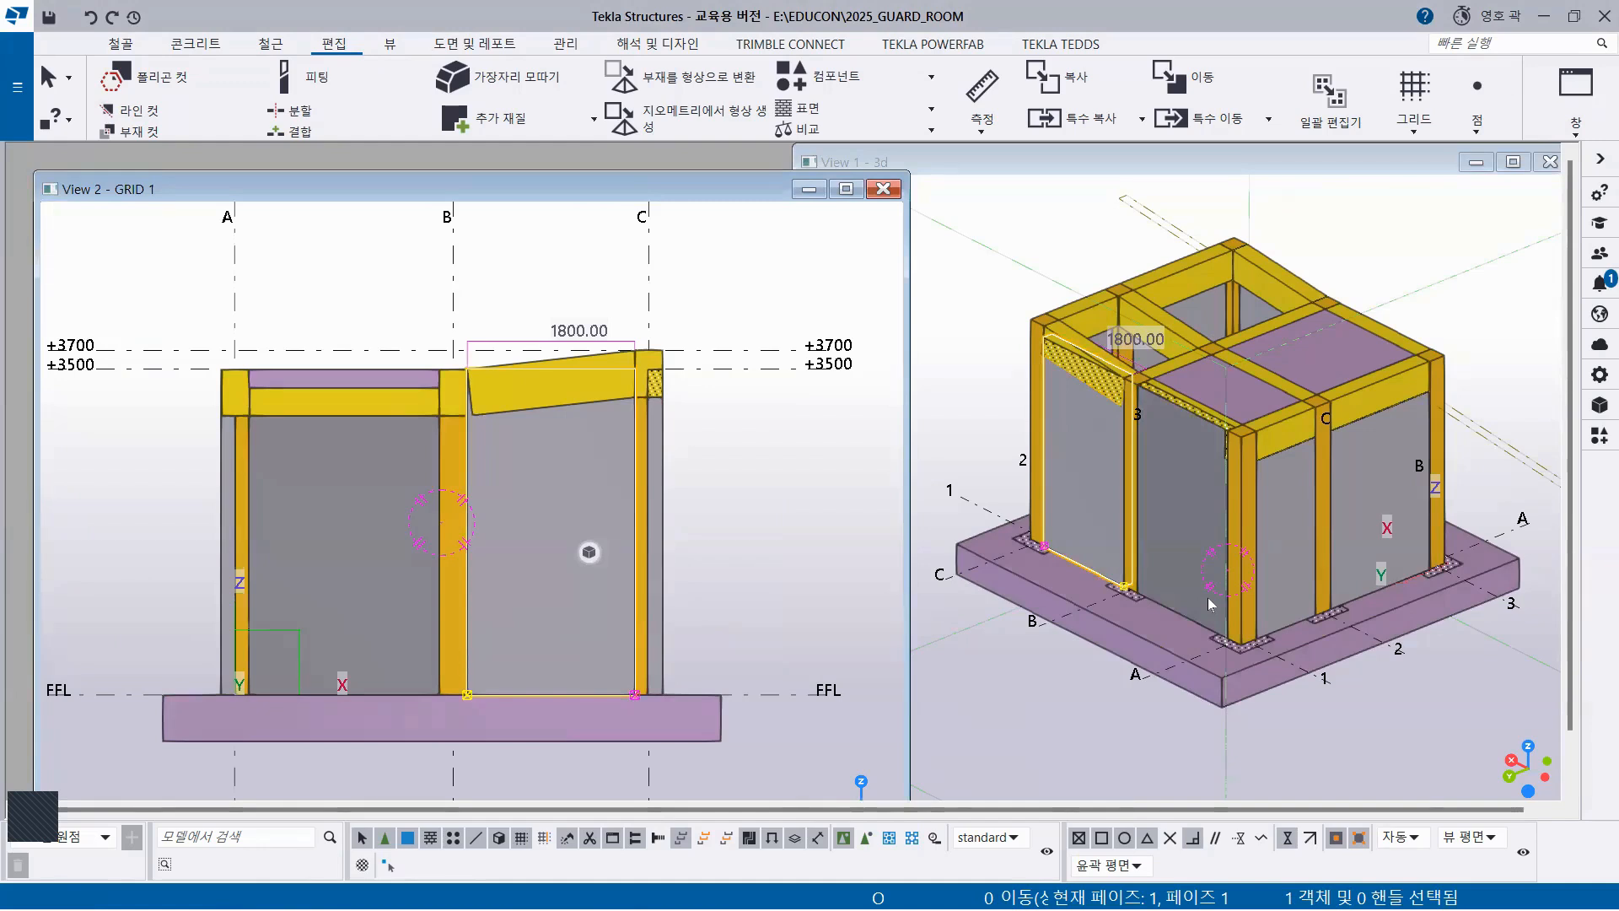
{"action": "key", "text": "Delete"}
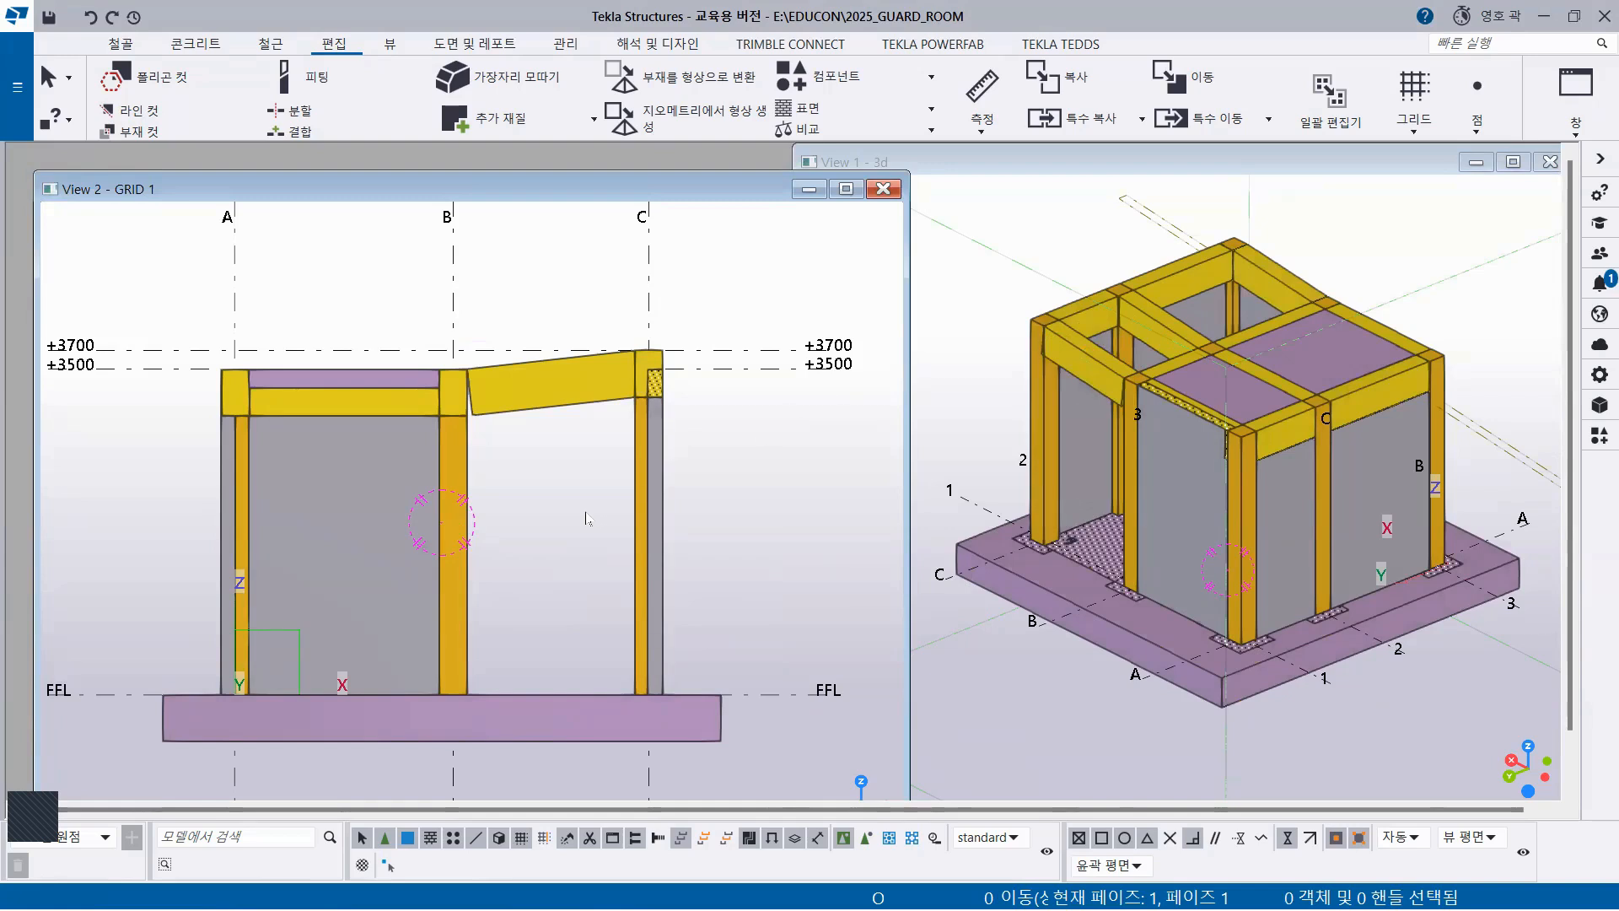
{"action": "left_click", "coordinate": [564, 399]}
{"action": "key", "text": "Delete"}
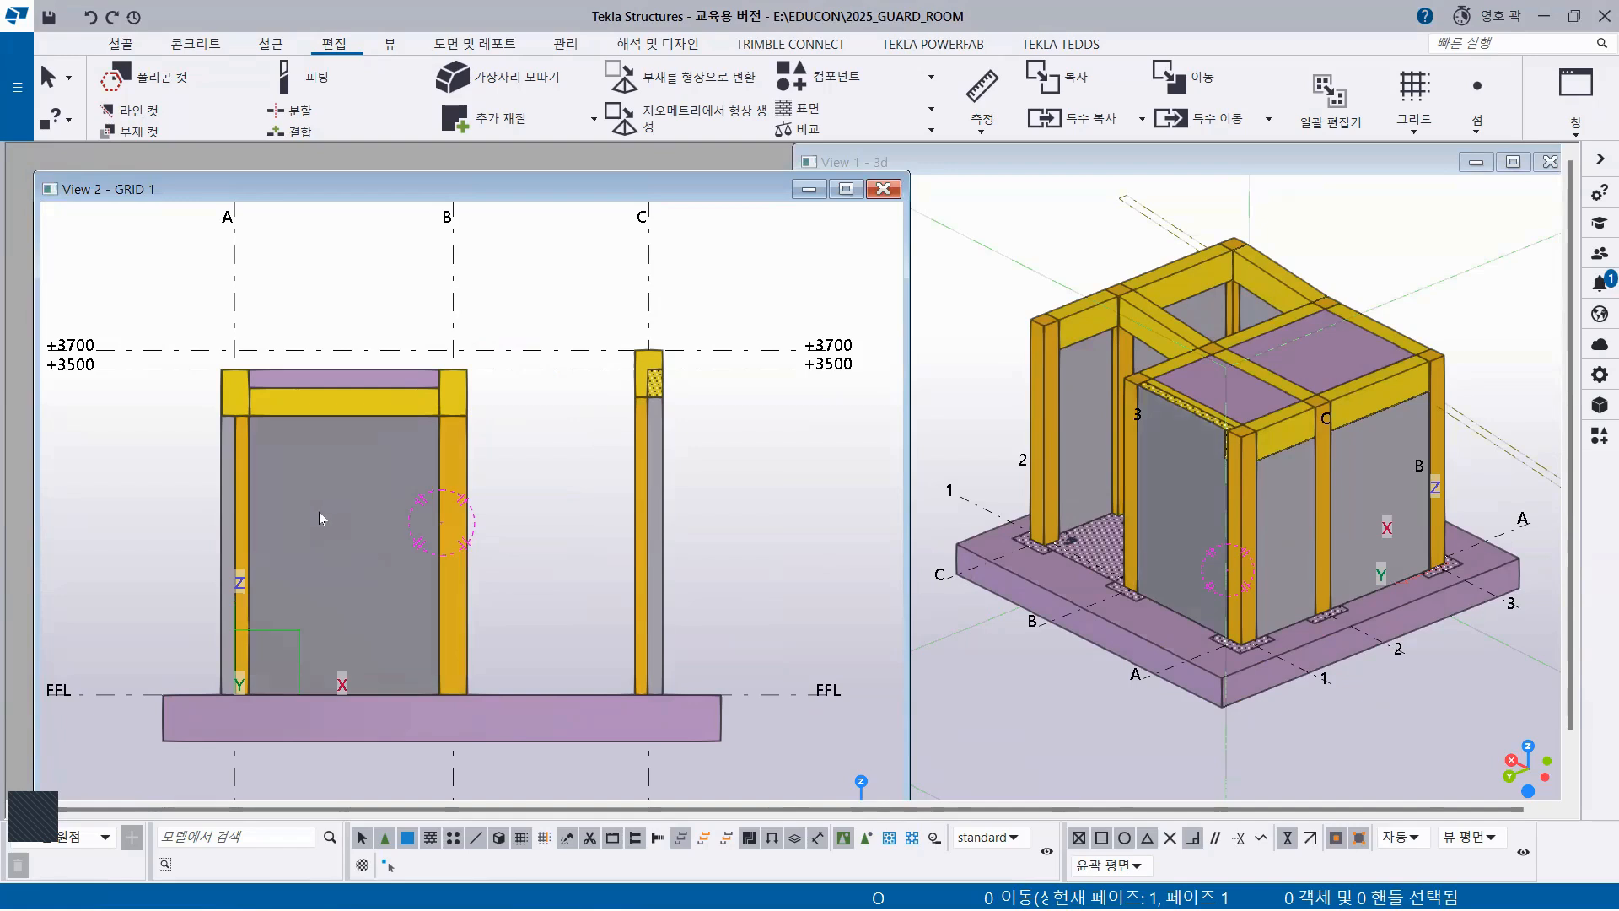
Line-cut the grid 1 wall between grids A and B along the beam's underside, removing the part above, and end the command
{"action": "left_click", "coordinate": [134, 110]}
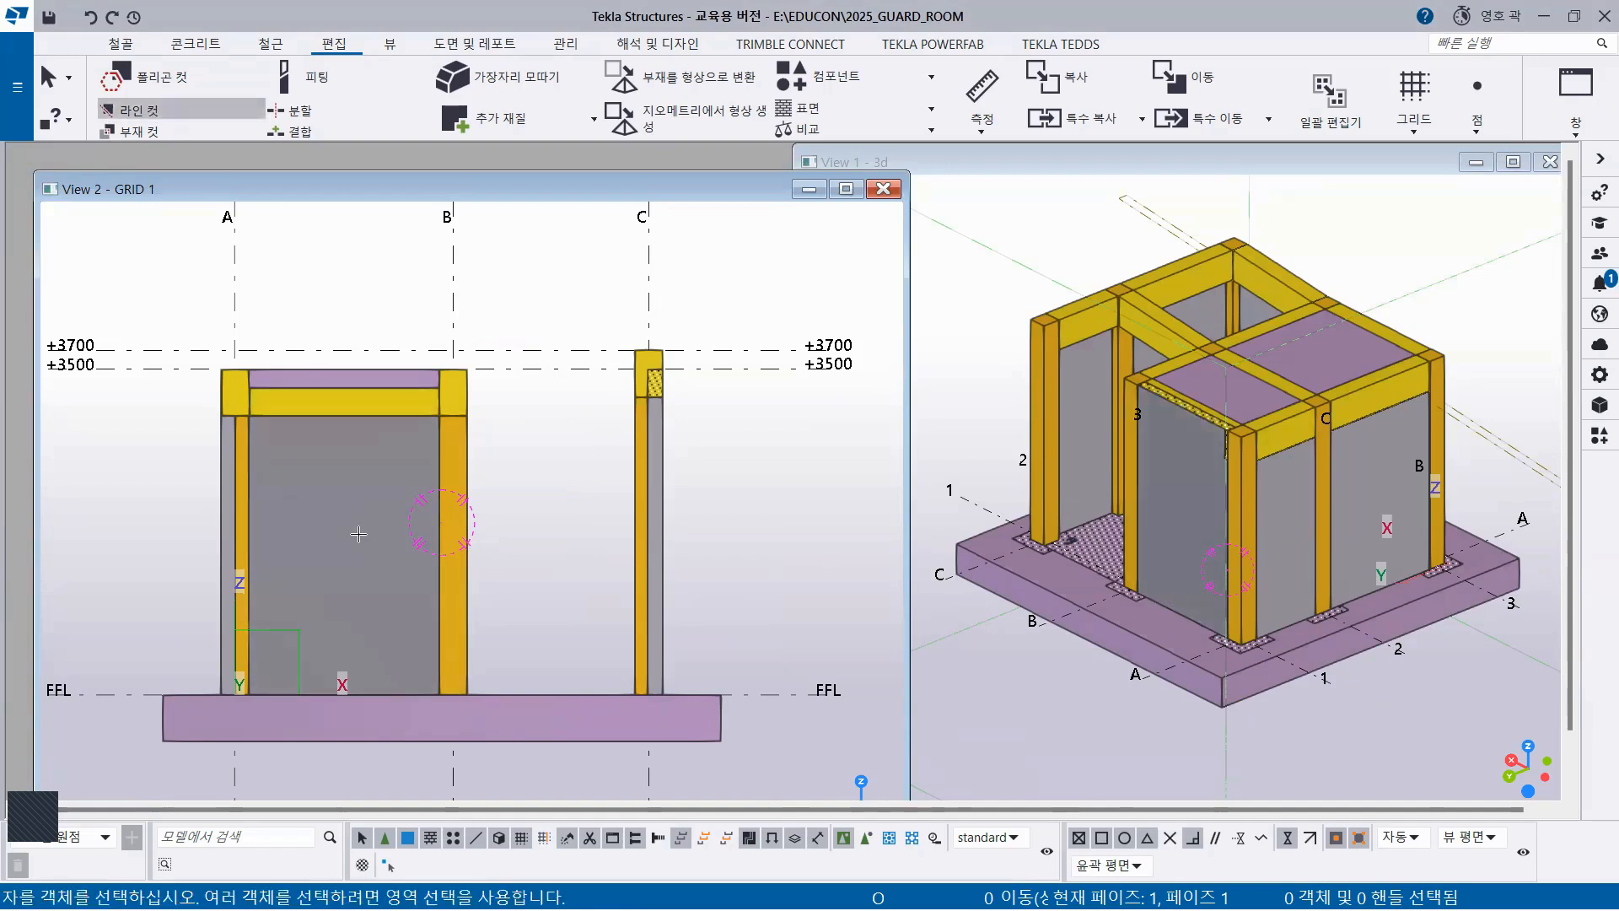
{"action": "left_click", "coordinate": [377, 436]}
{"action": "scroll", "coordinate": [350, 527], "scroll_direction": "up", "scroll_amount": 1}
{"action": "scroll", "coordinate": [350, 527], "scroll_direction": "up", "scroll_amount": 1}
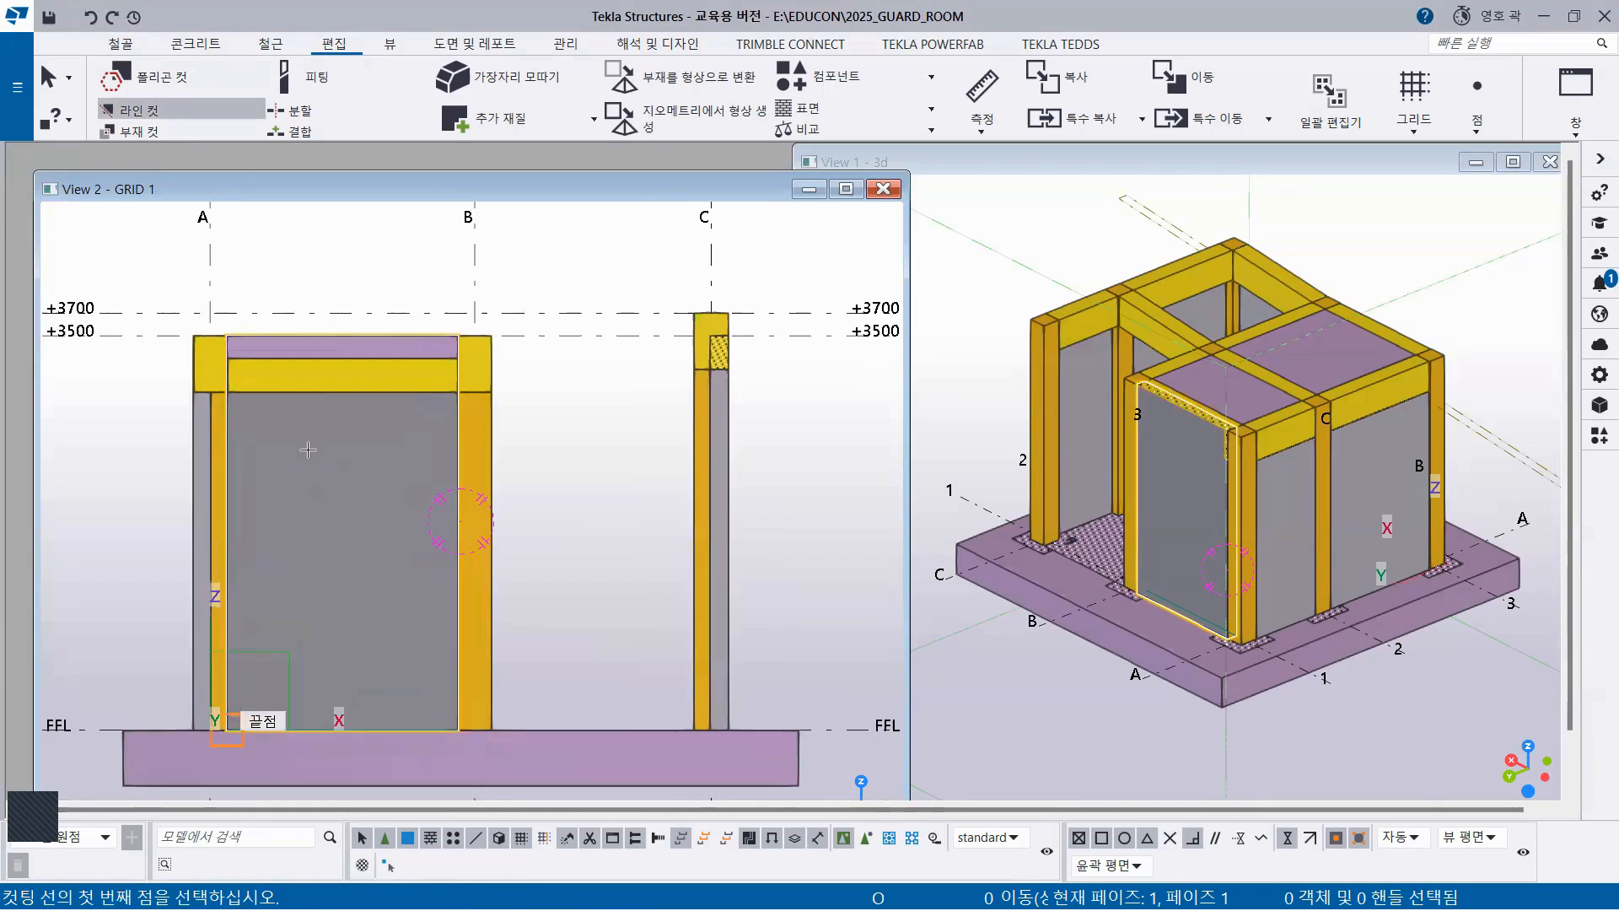
{"action": "left_click", "coordinate": [271, 391]}
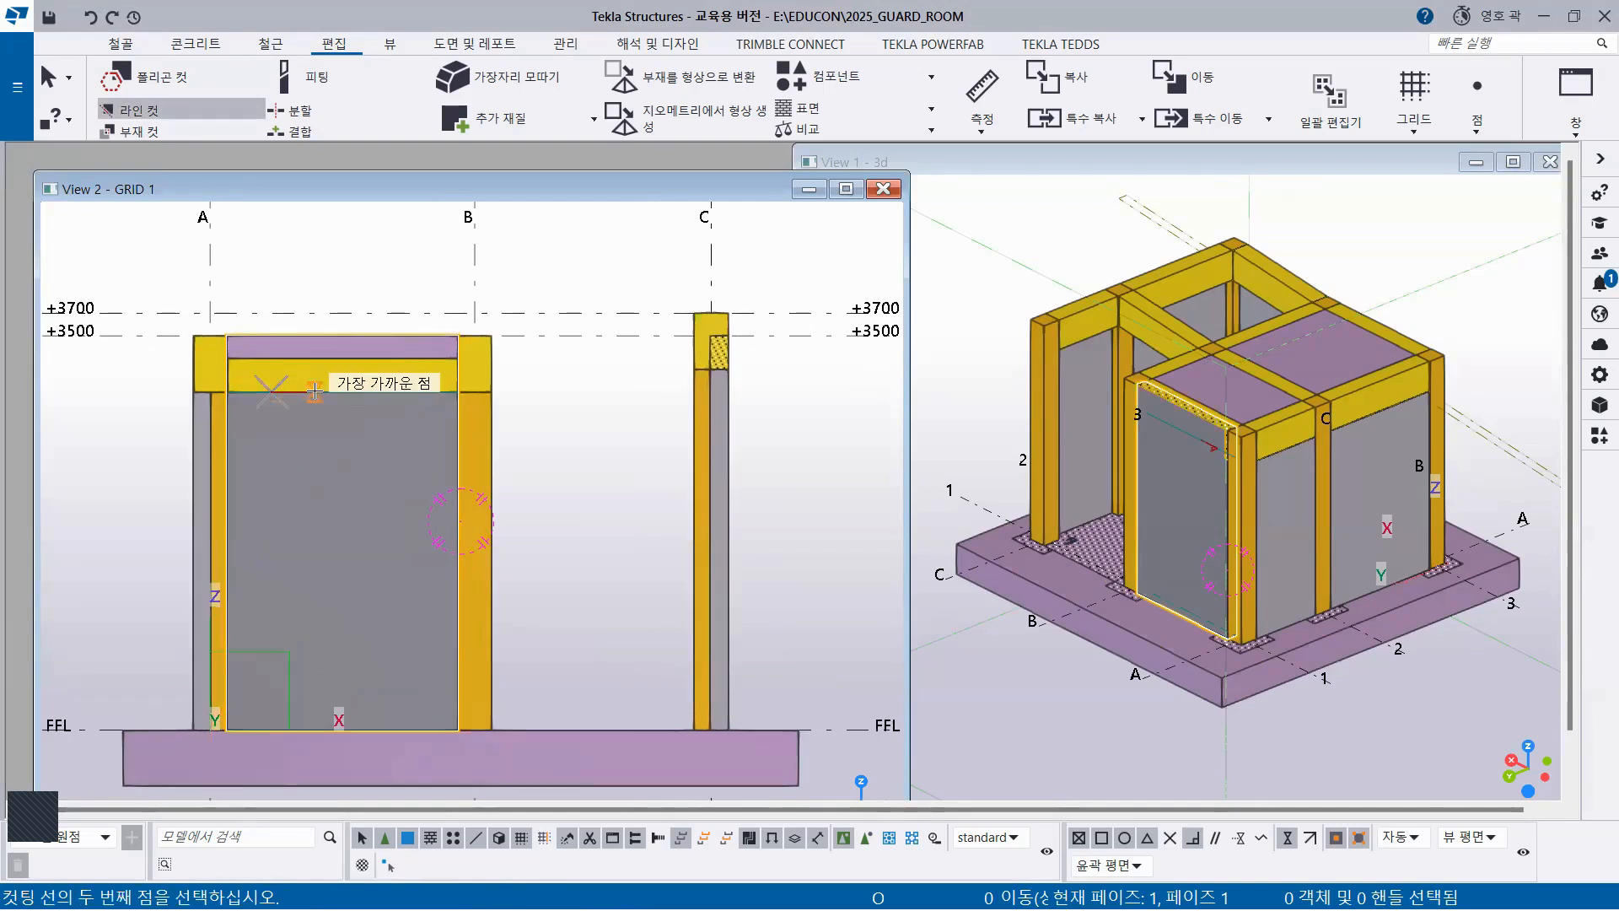
{"action": "left_click", "coordinate": [317, 391]}
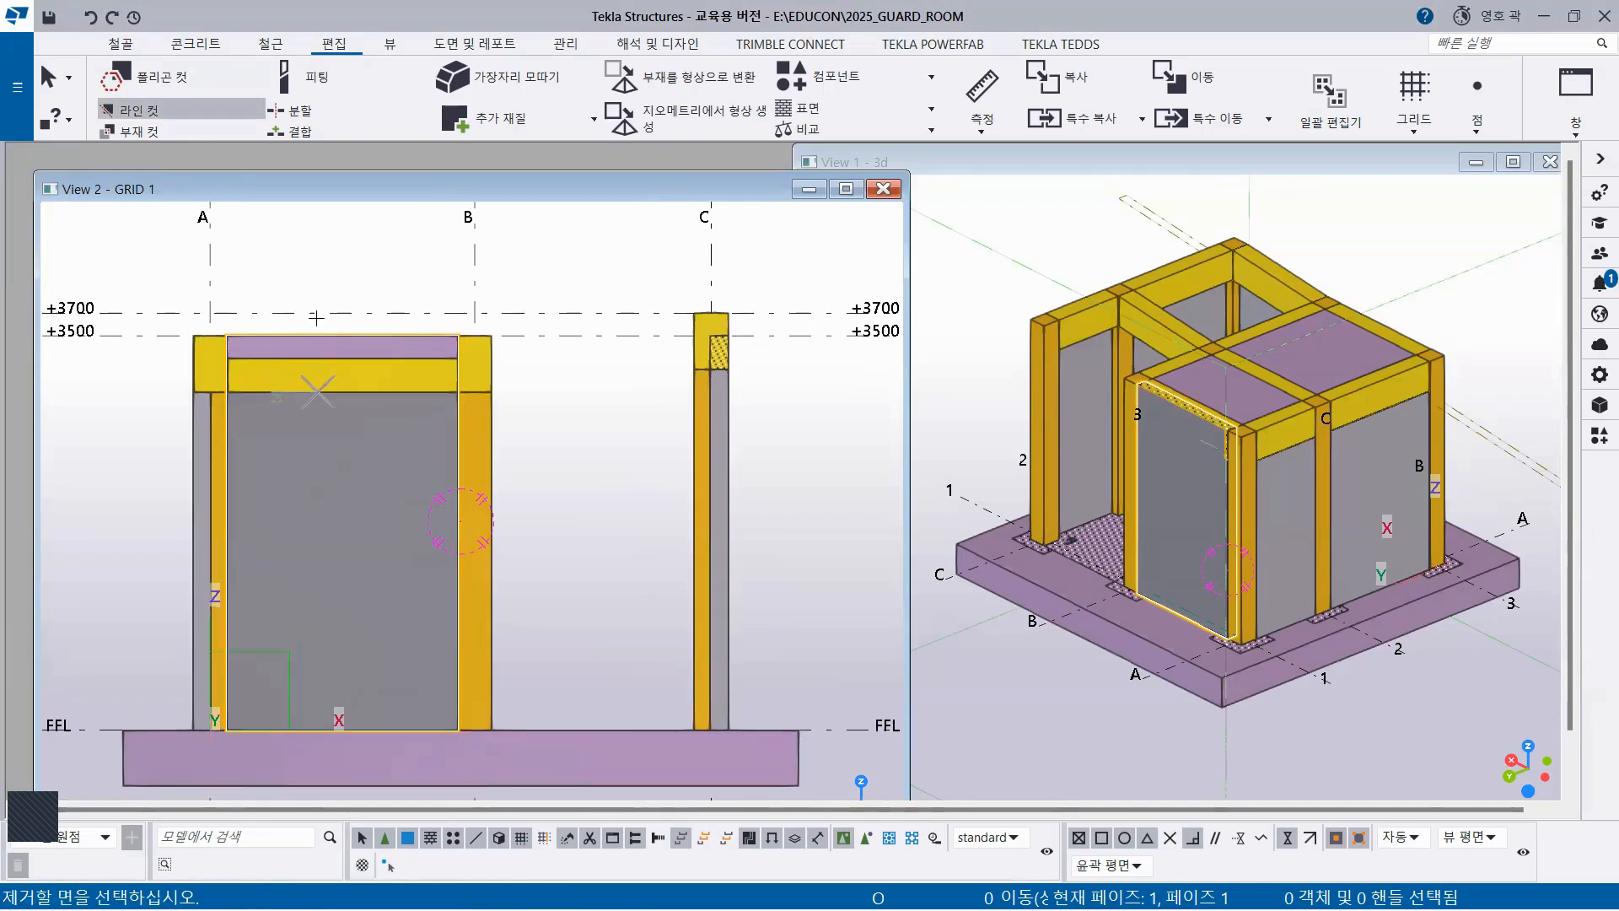
{"action": "left_click", "coordinate": [316, 249]}
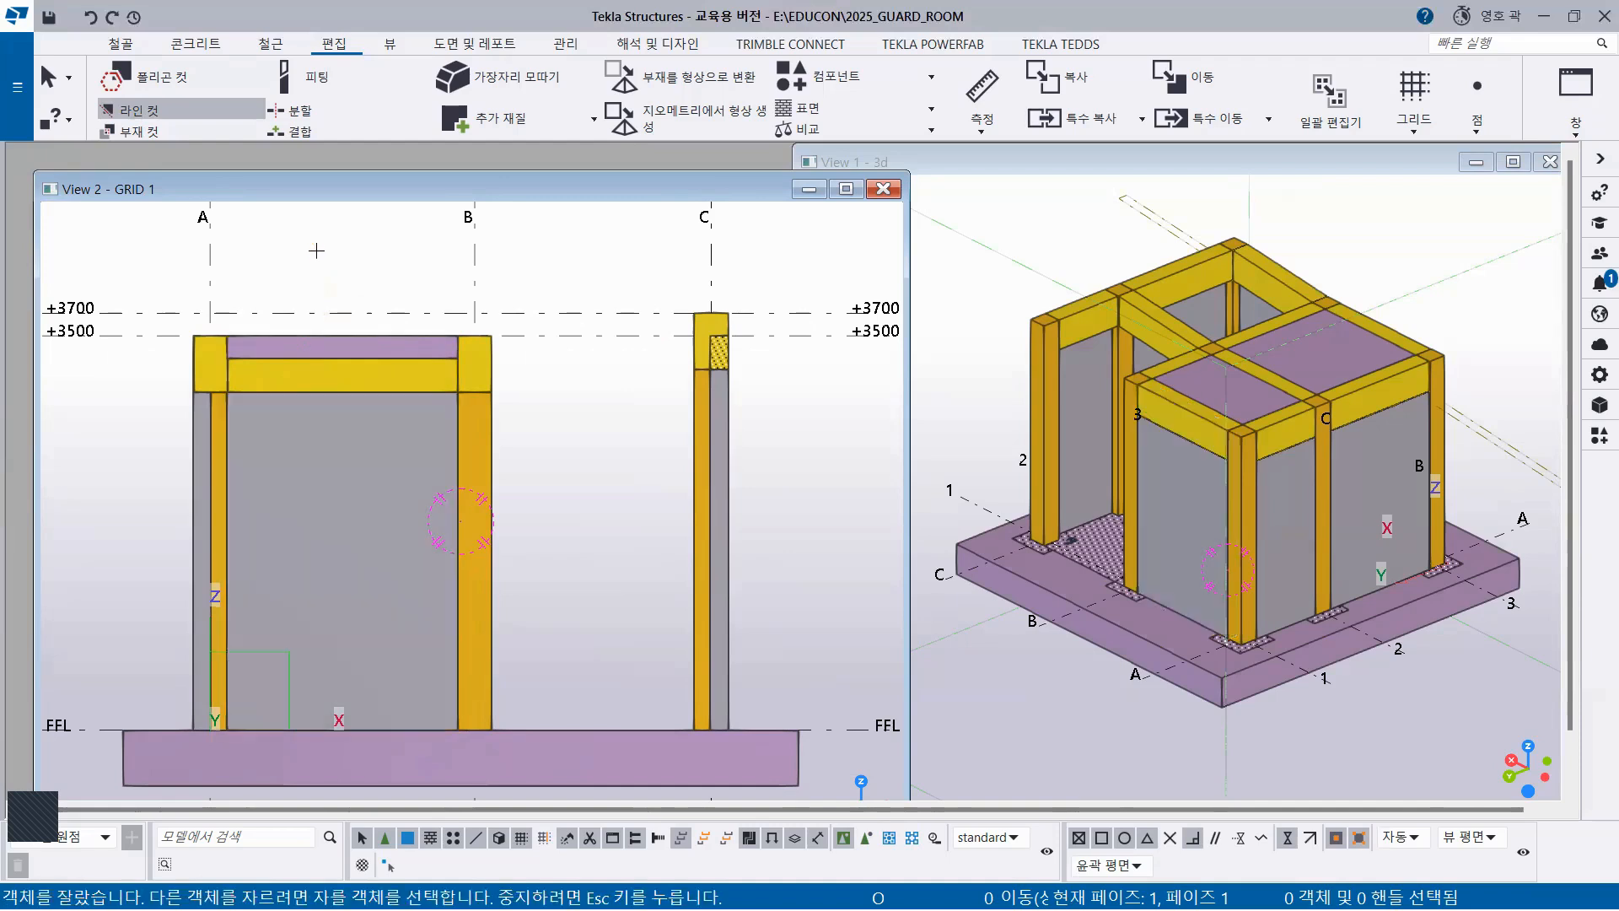
{"action": "right_click", "coordinate": [333, 268]}
{"action": "left_click", "coordinate": [385, 279]}
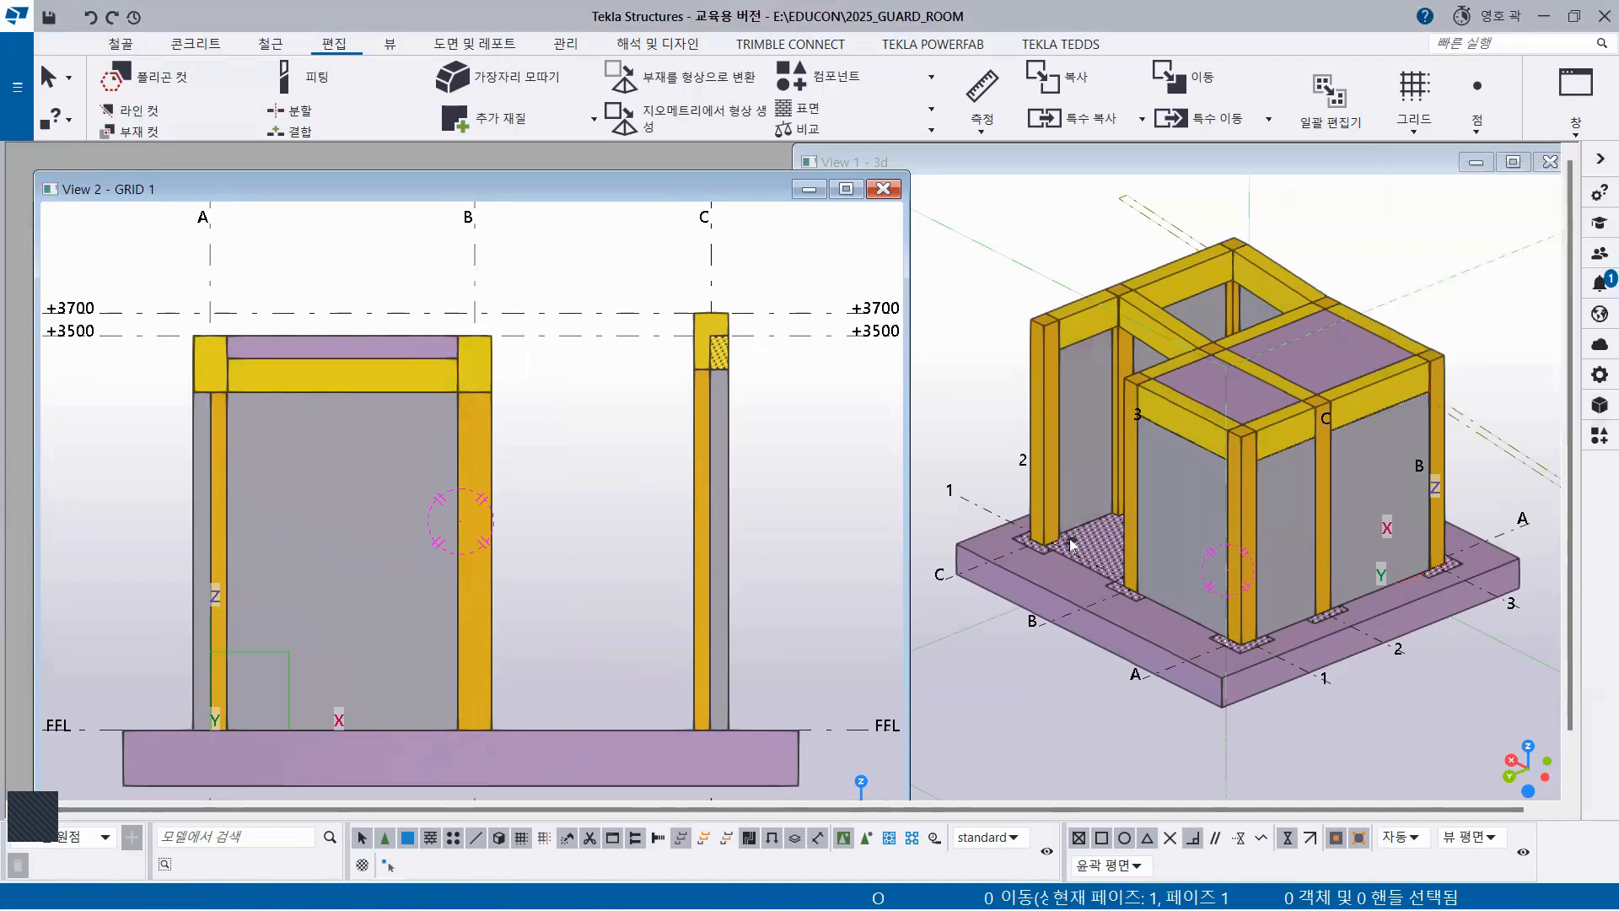
Maximize the 3D view and delete the sloped beam between grids B and C on grid 2
{"action": "left_click", "coordinate": [1512, 161]}
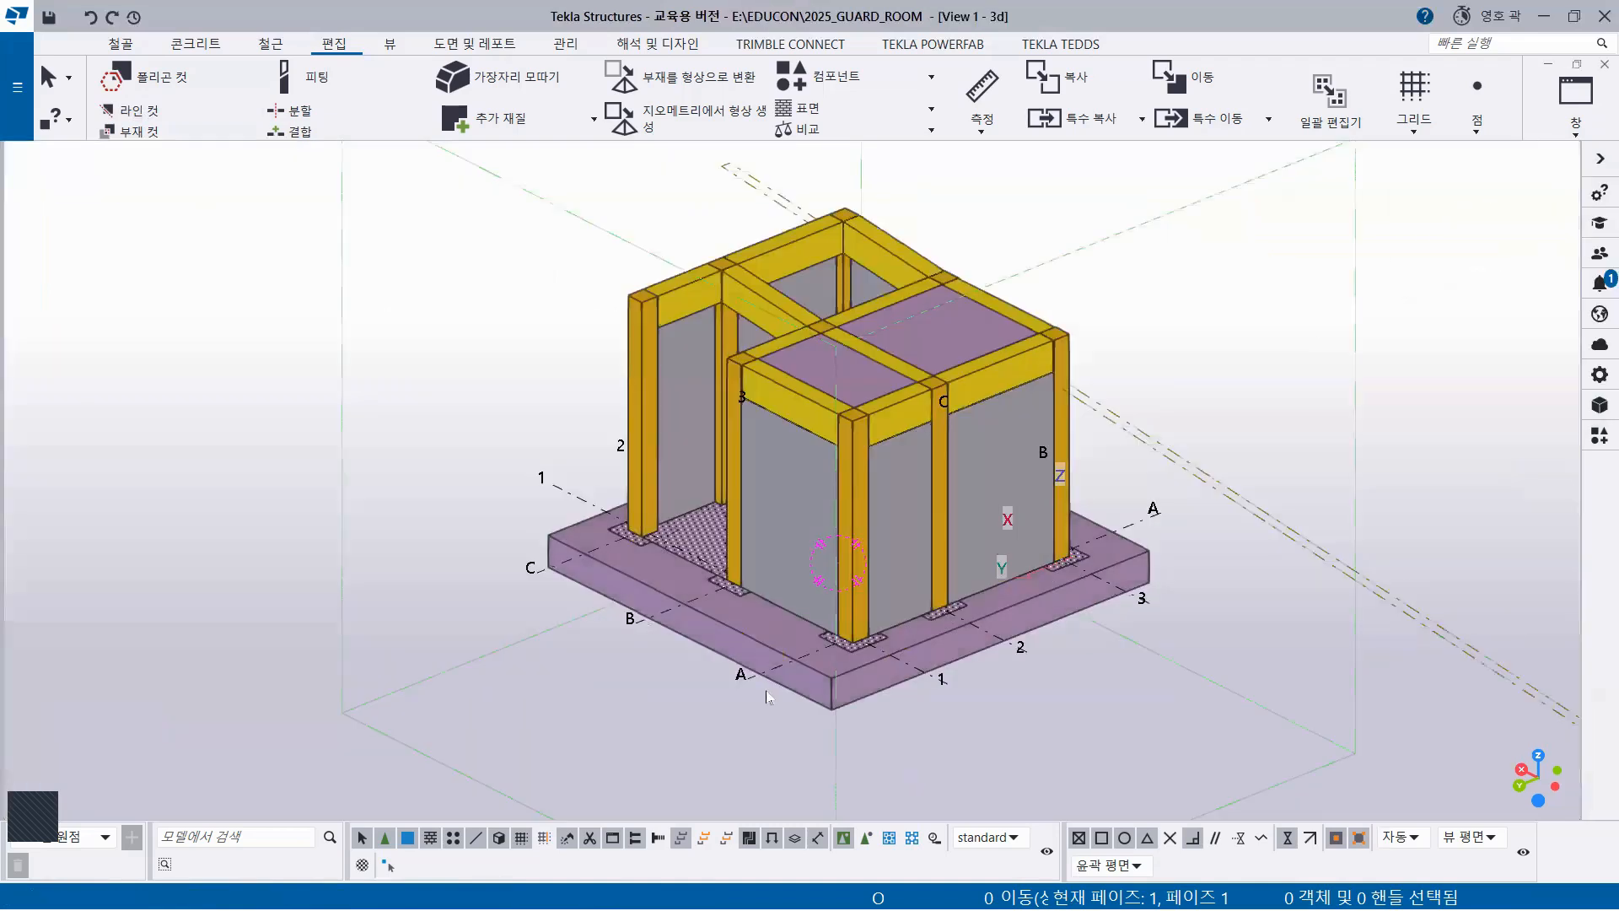
{"action": "scroll", "coordinate": [767, 698], "scroll_direction": "up", "scroll_amount": 2}
{"action": "middle_click_drag", "start_coordinate": [864, 632], "coordinate": [777, 765]}
{"action": "mouse_move", "coordinate": [816, 646]}
{"action": "middle_mouse_down", "text": "ctrl"}
{"action": "mouse_move", "coordinate": [744, 681]}
{"action": "mouse_move", "coordinate": [865, 628]}
{"action": "mouse_move", "coordinate": [712, 617]}
{"action": "mouse_move", "coordinate": [835, 634]}
{"action": "middle_mouse_up", "text": "ctrl"}
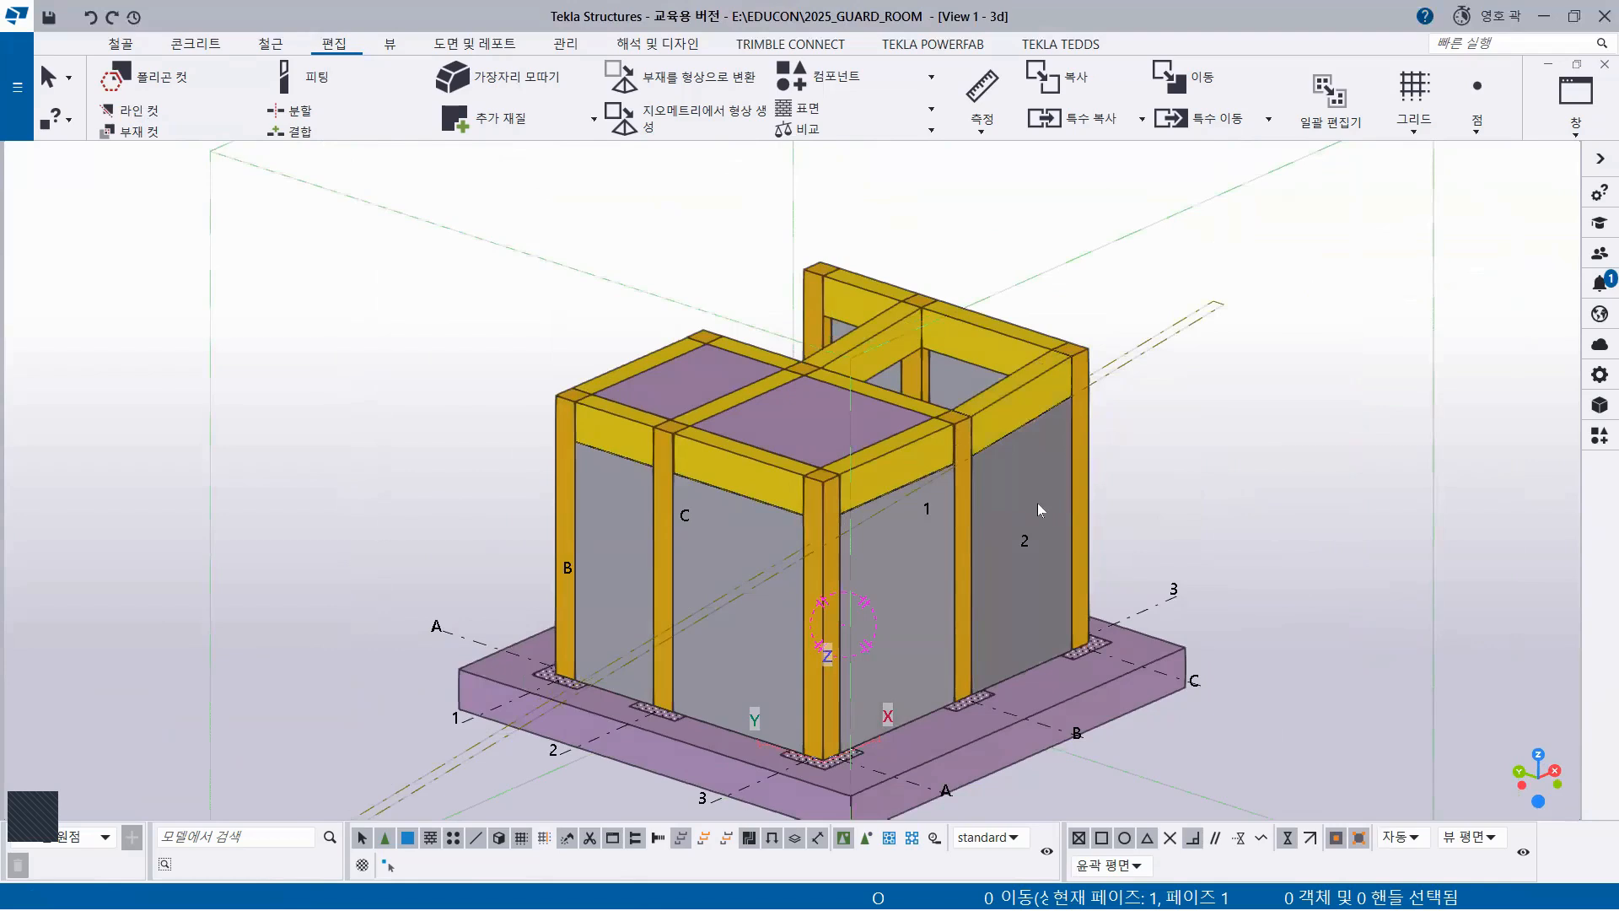
{"action": "left_click", "coordinate": [857, 358]}
{"action": "key", "text": "Delete"}
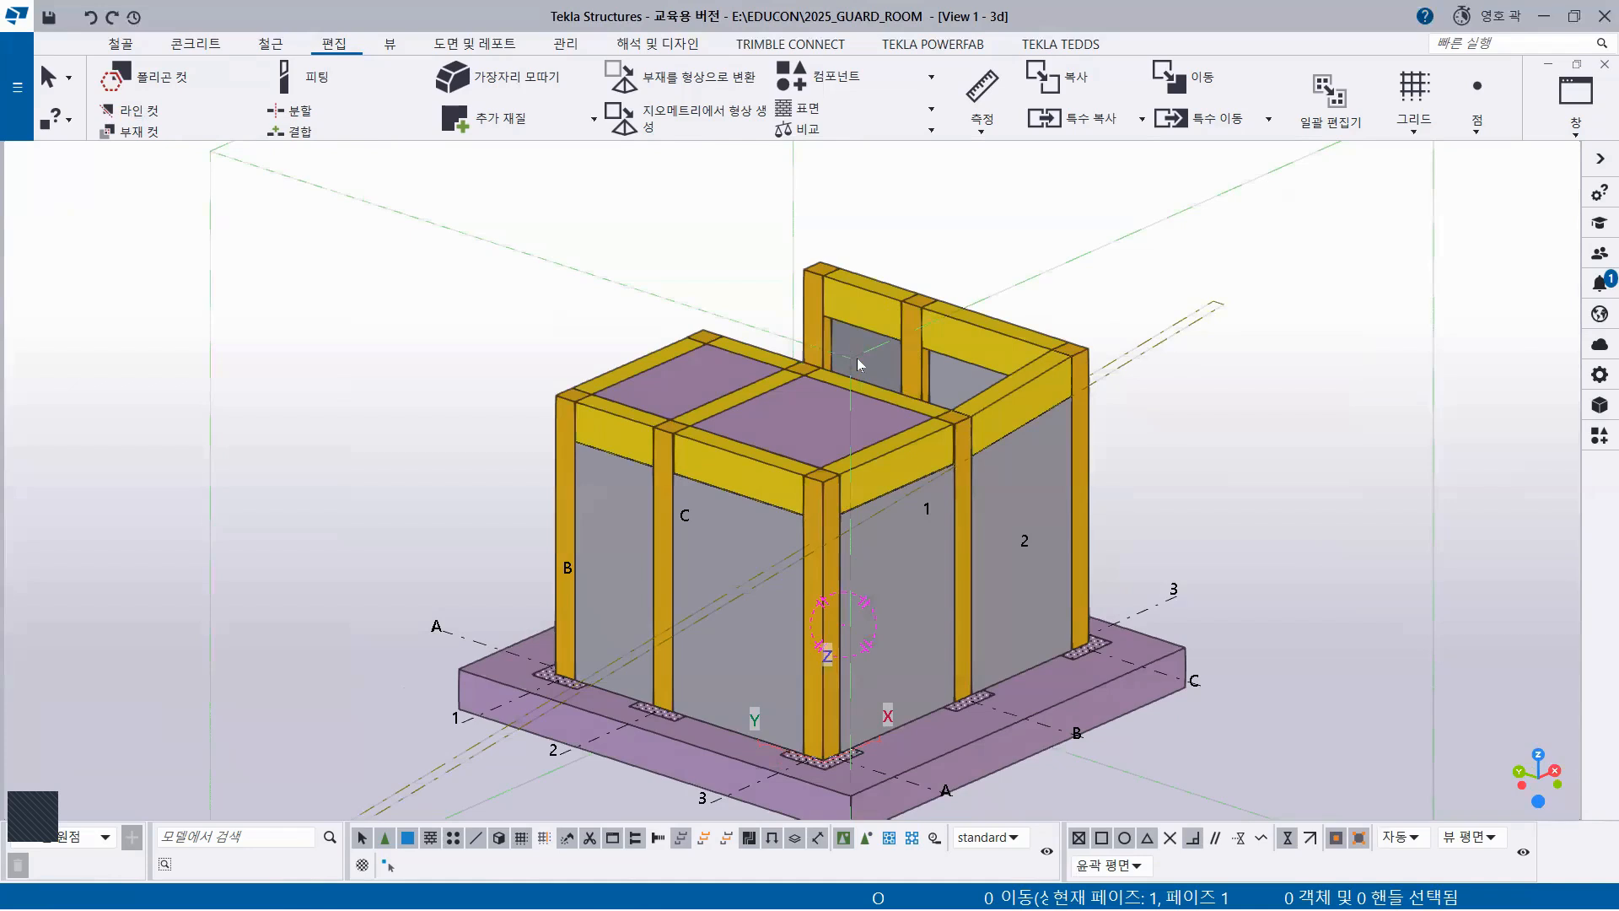
Select both the wall and the sloped beam between grids B and C on grid 3
{"action": "middle_click_drag", "start_coordinate": [1063, 625], "coordinate": [865, 589]}
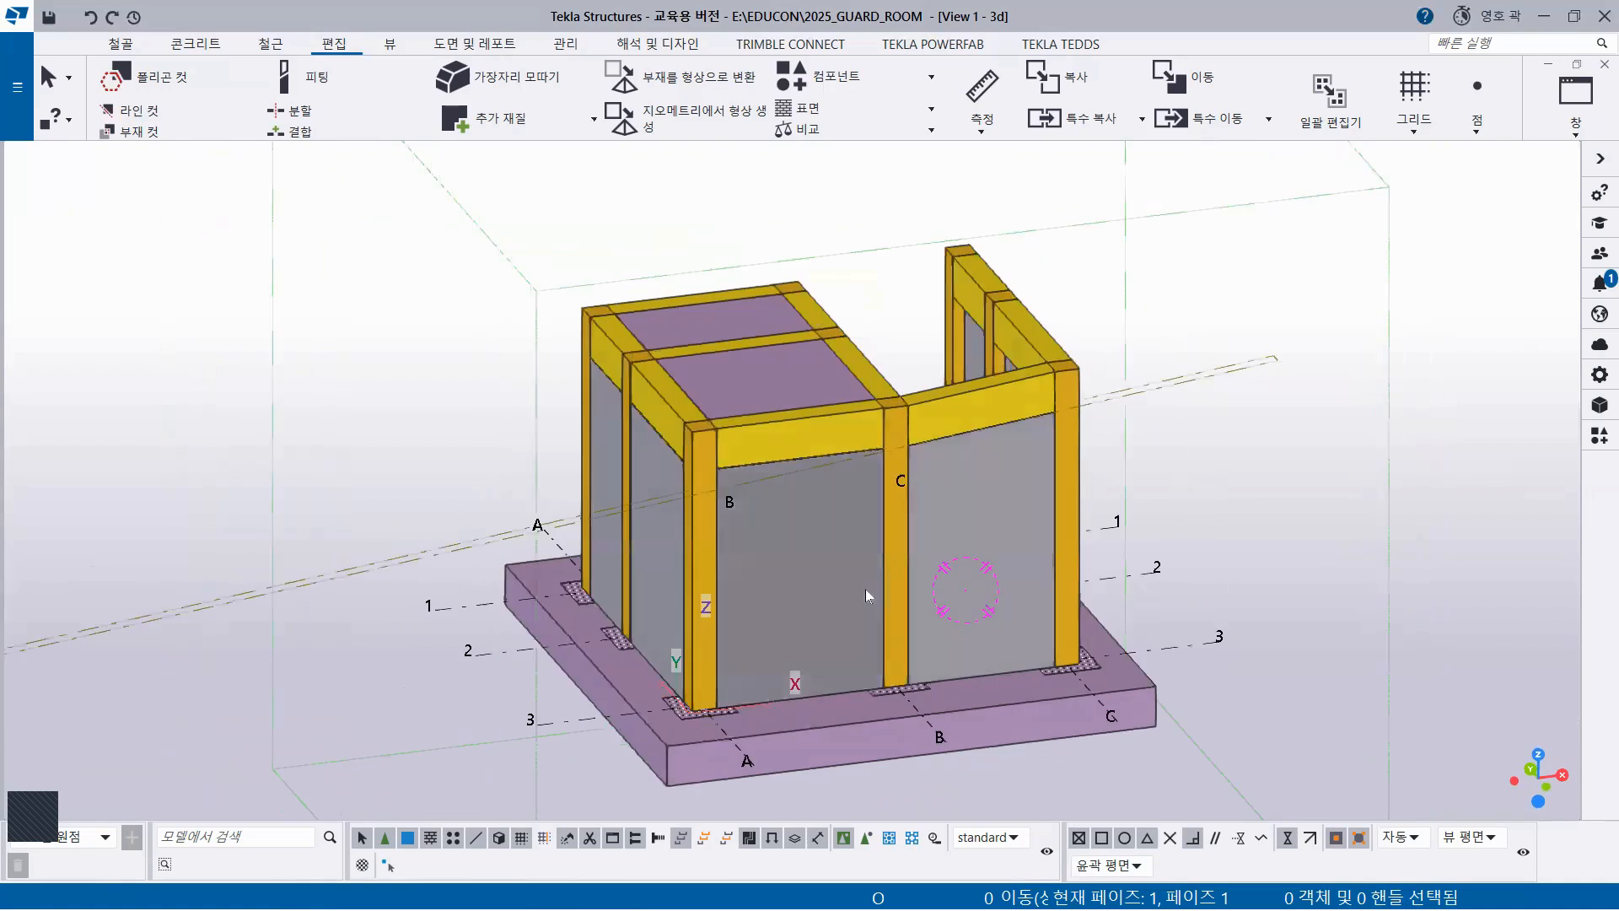
{"action": "left_click", "coordinate": [1007, 504]}
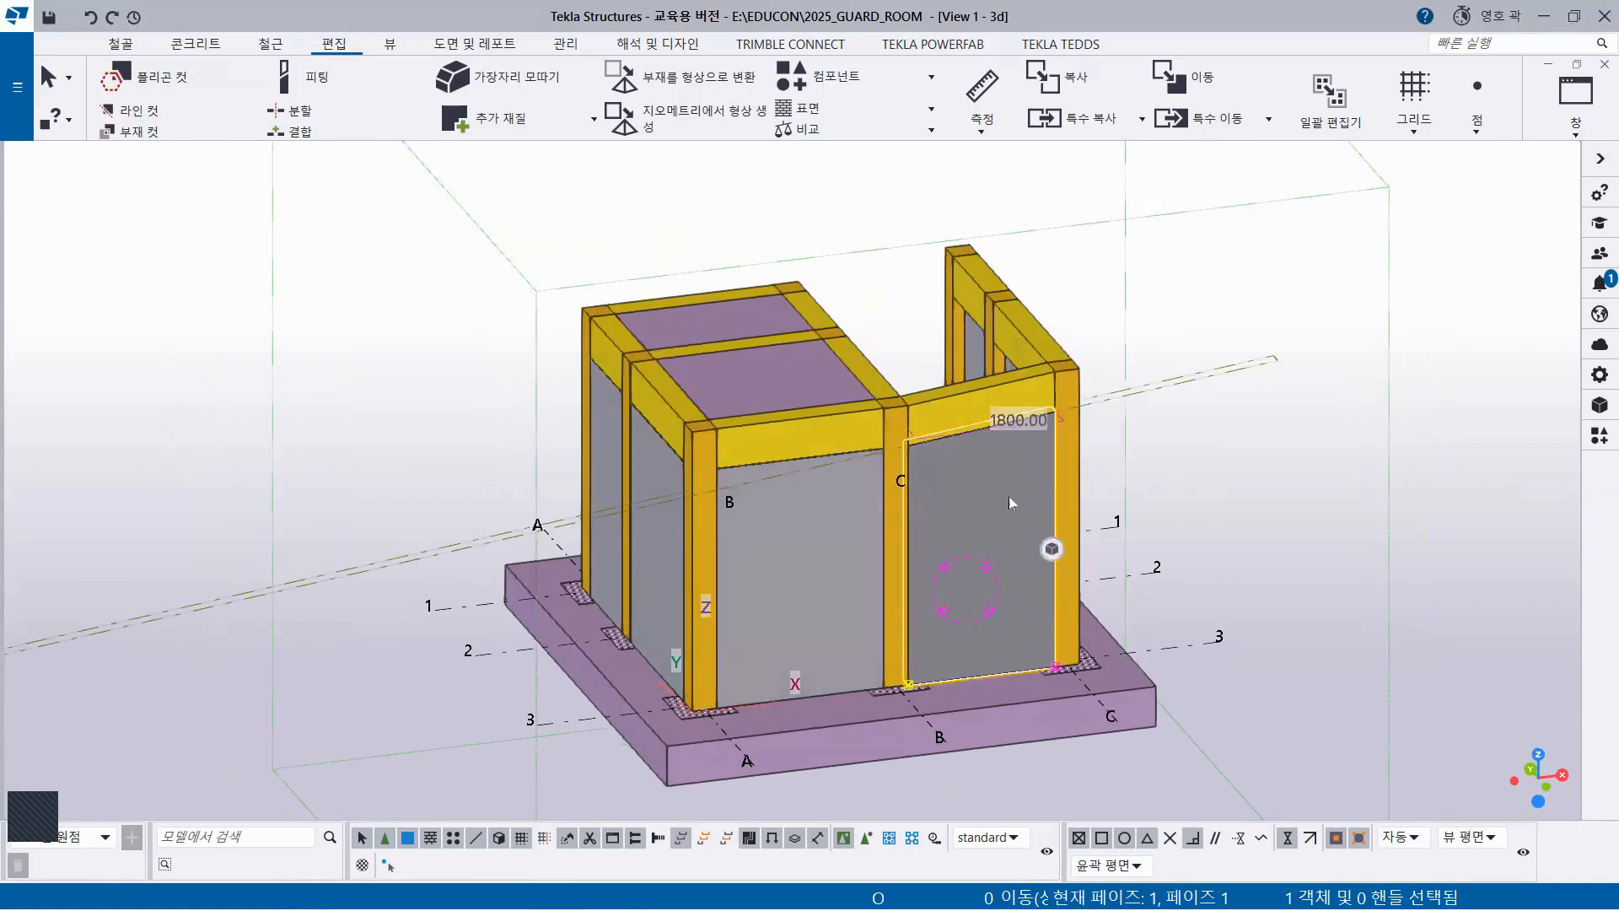
{"action": "left_click", "coordinate": [975, 403], "text": "ctrl"}
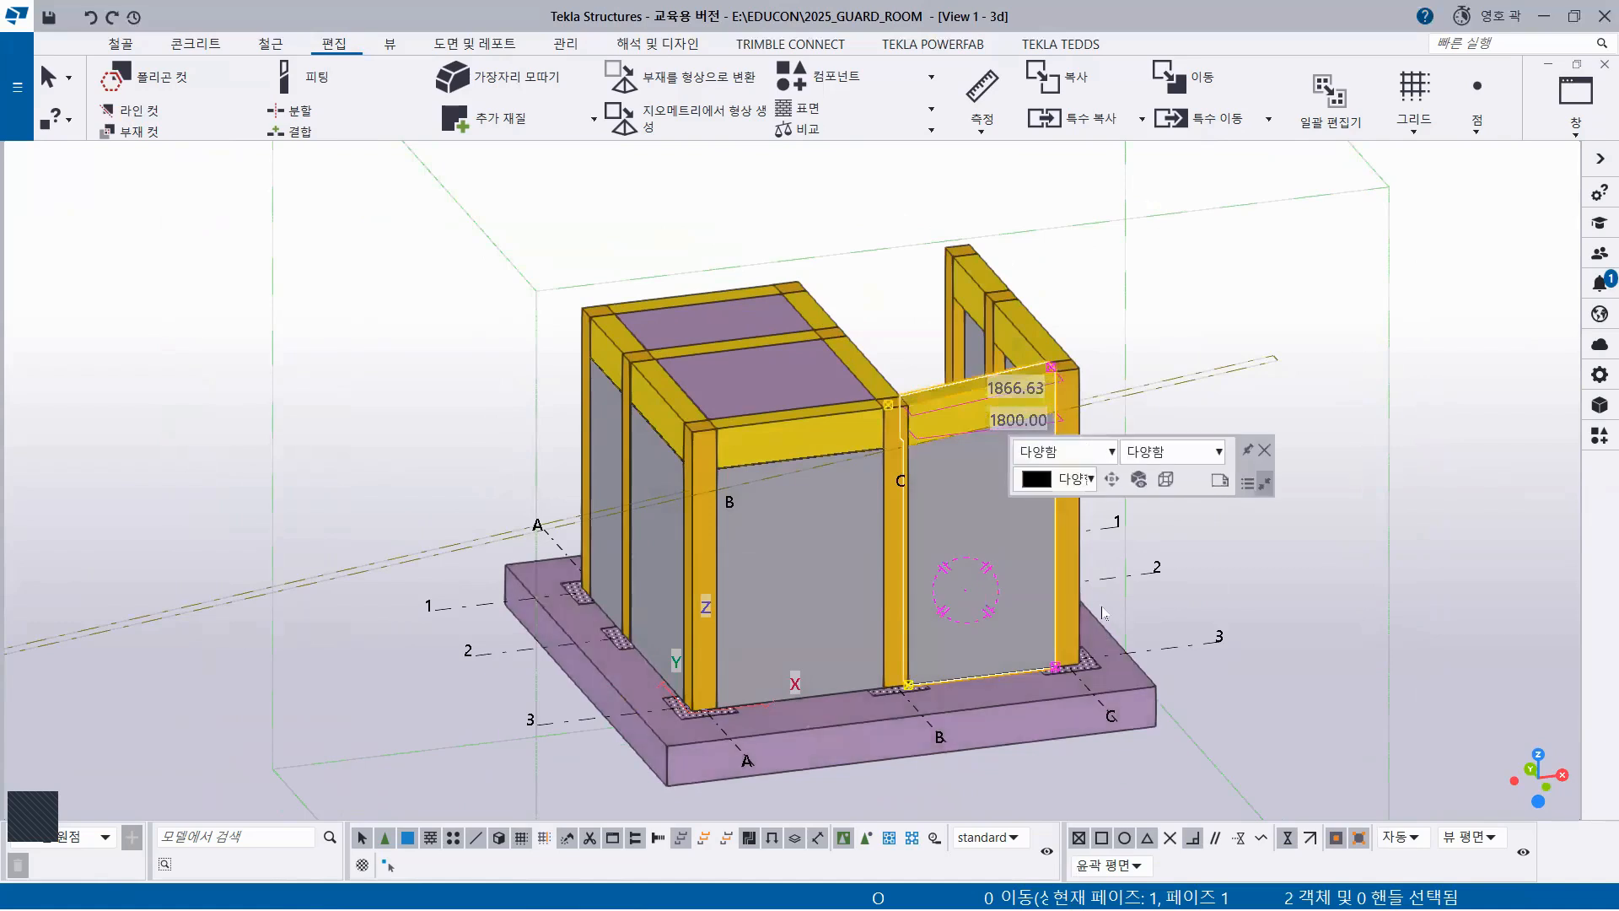
{"action": "scroll", "coordinate": [1062, 574], "scroll_direction": "down", "scroll_amount": 2}
{"action": "middle_click_drag", "start_coordinate": [1063, 596], "coordinate": [1016, 624], "text": "ctrl"}
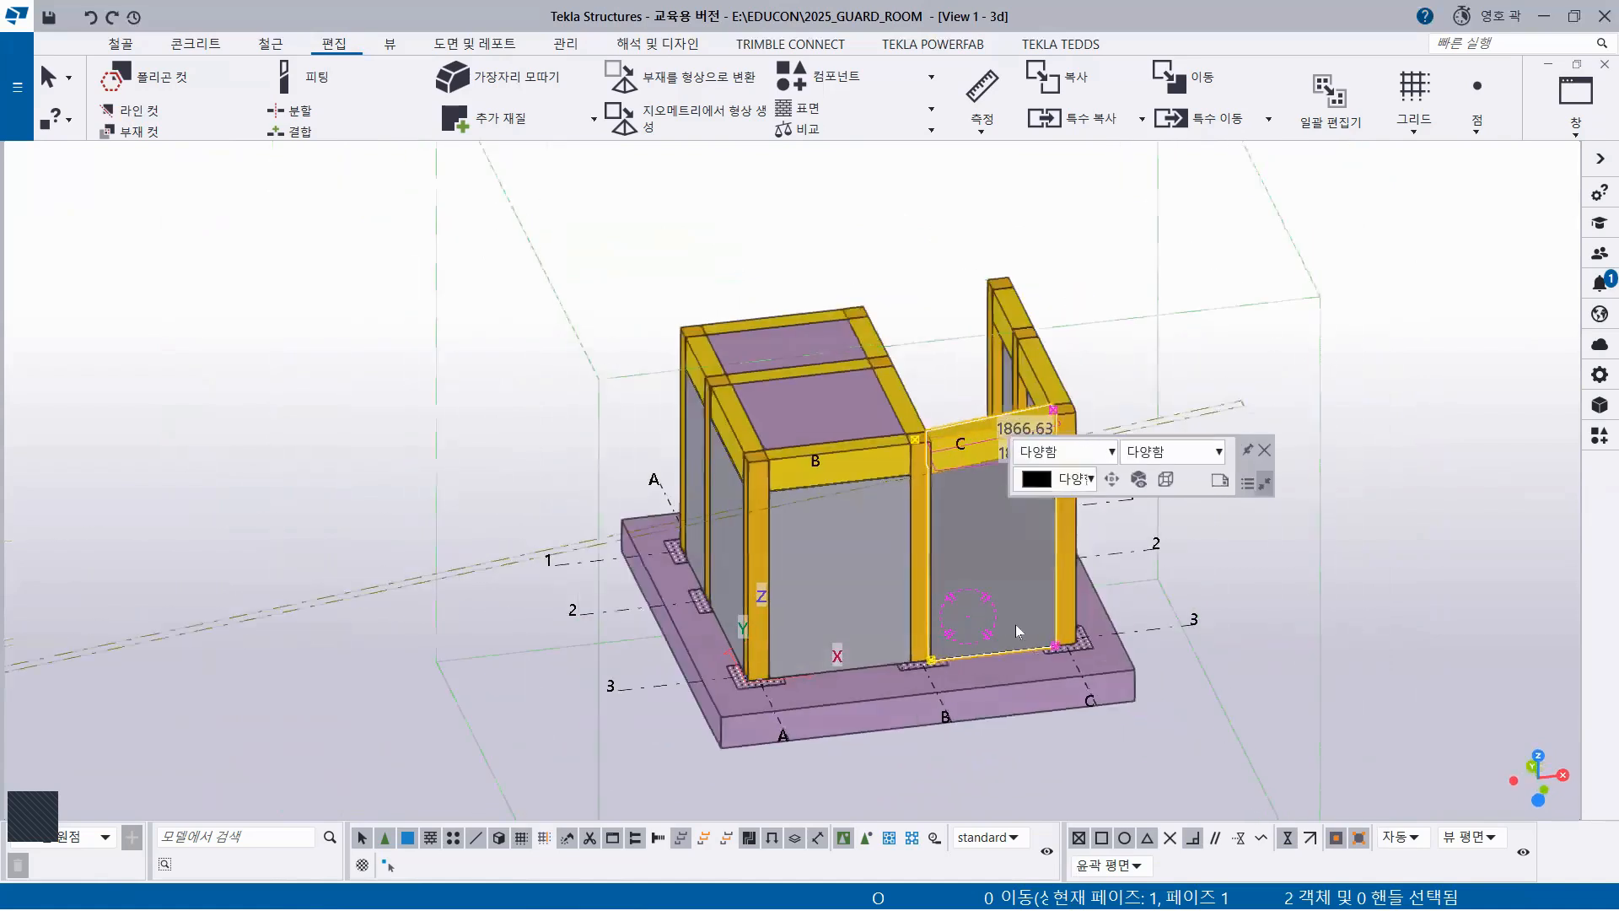
{"action": "right_click", "coordinate": [1200, 207]}
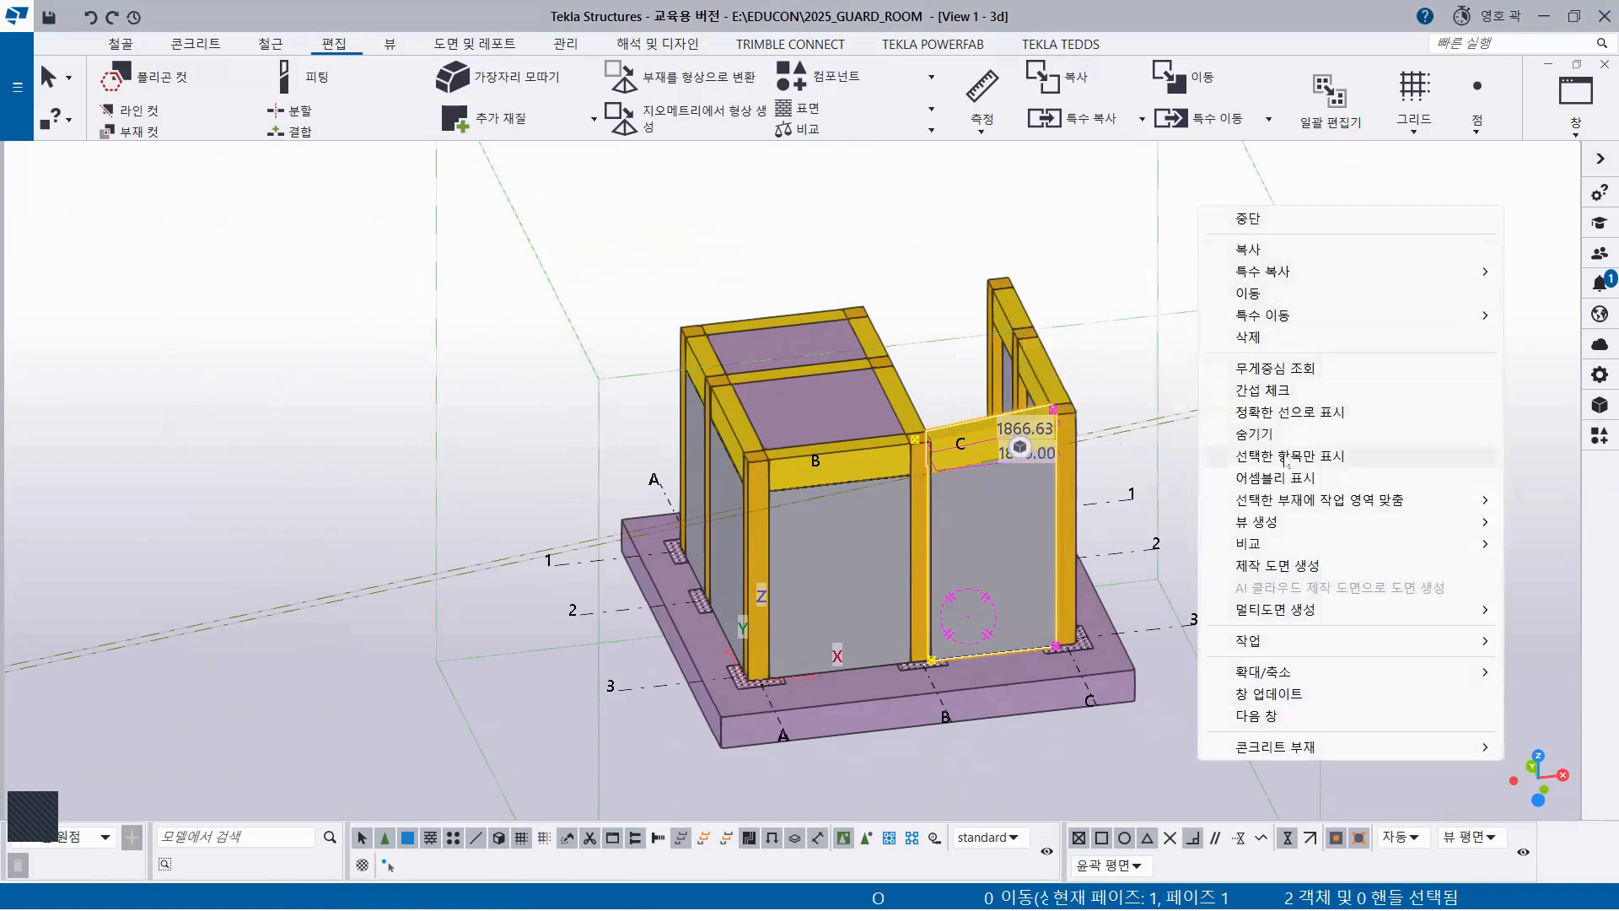
{"action": "left_click", "coordinate": [1248, 249]}
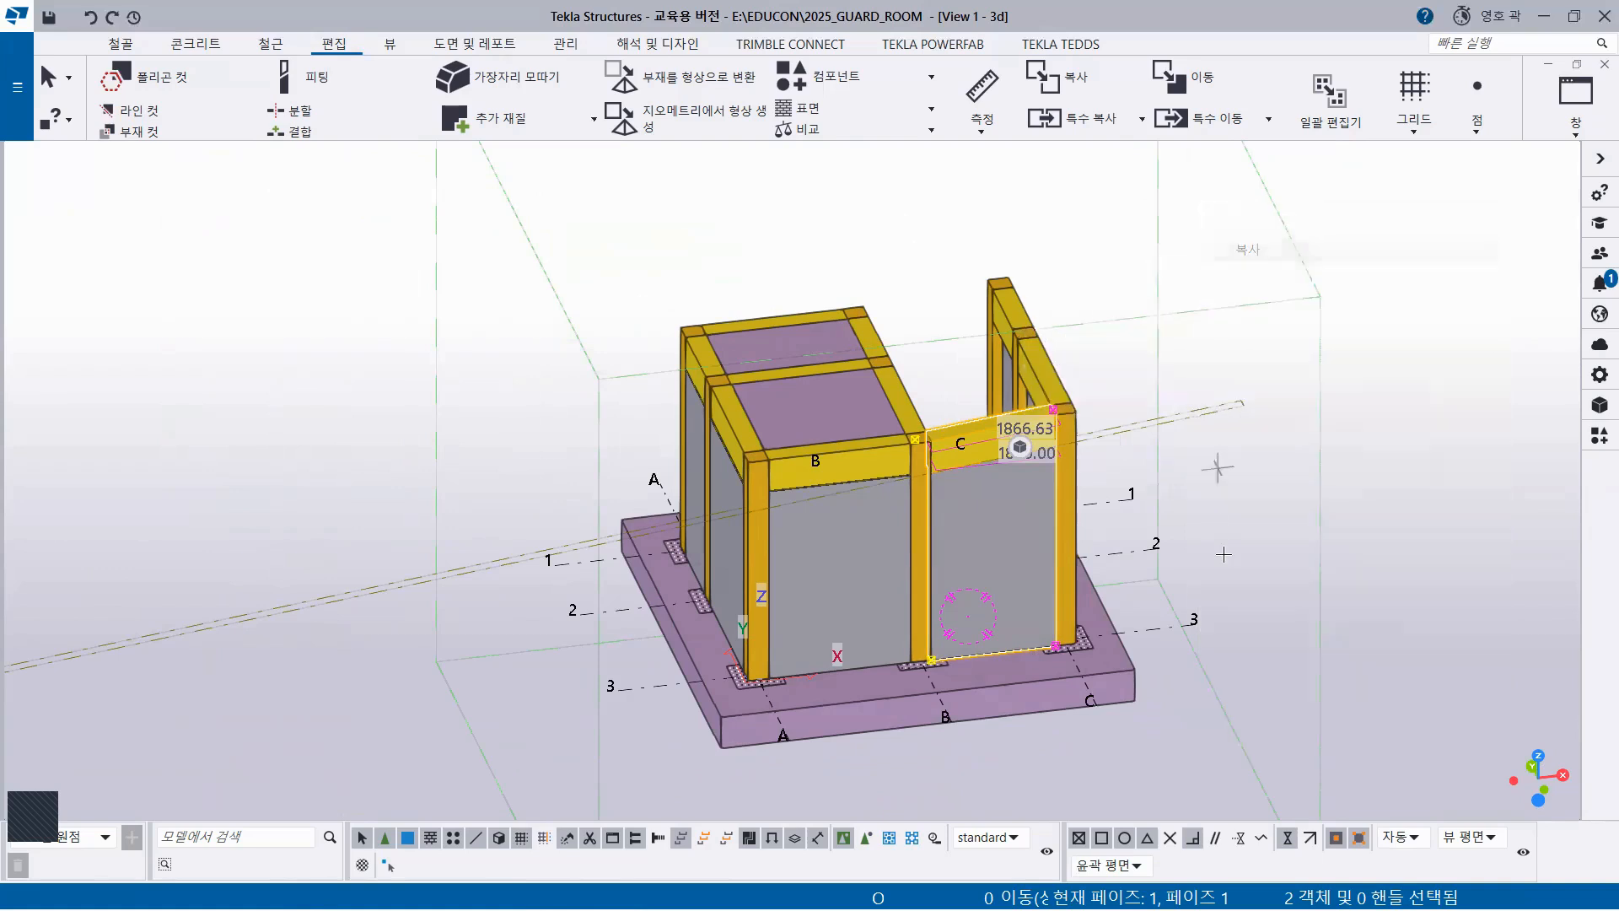
{"action": "scroll", "coordinate": [1087, 624], "scroll_direction": "up", "scroll_amount": 2}
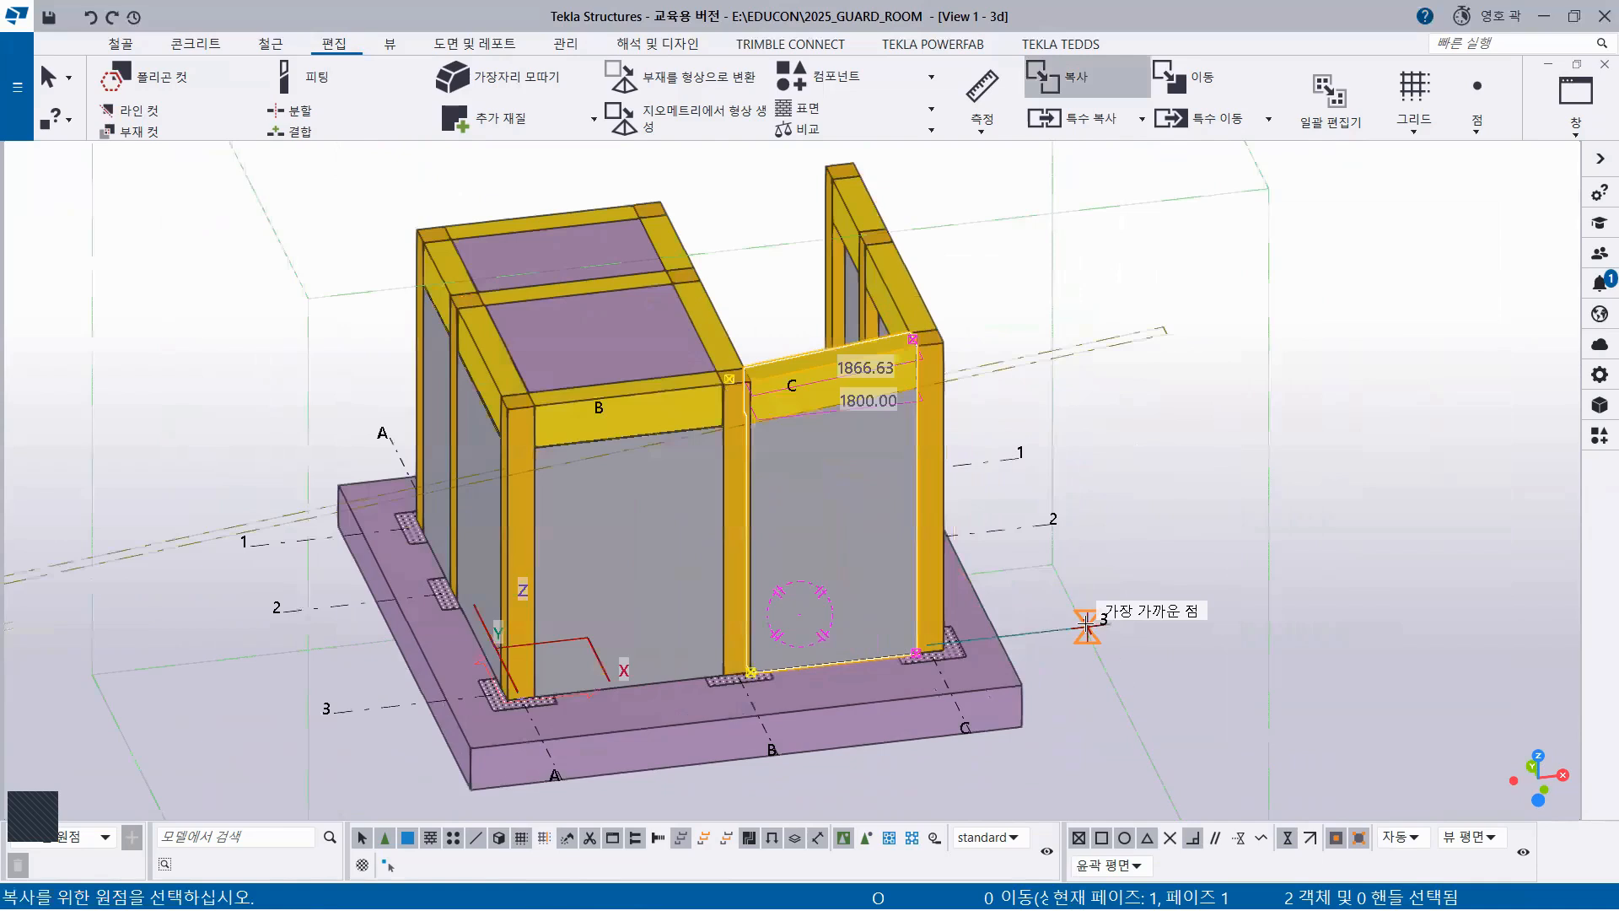
{"action": "scroll", "coordinate": [1088, 619], "scroll_direction": "up", "scroll_amount": 2}
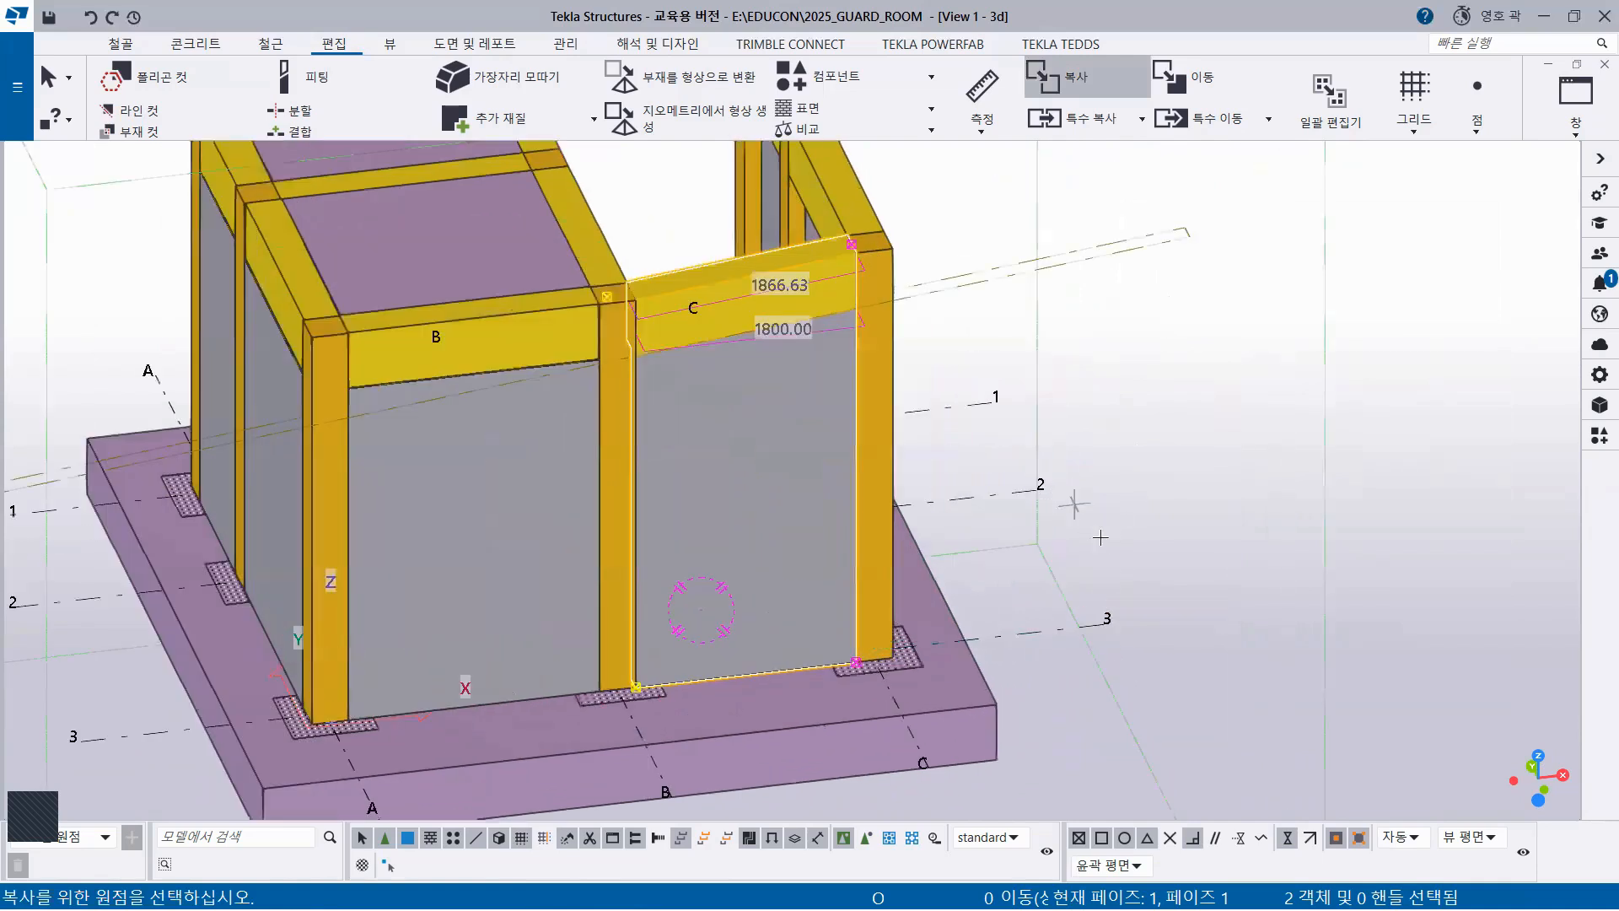
{"action": "left_click", "coordinate": [1109, 621]}
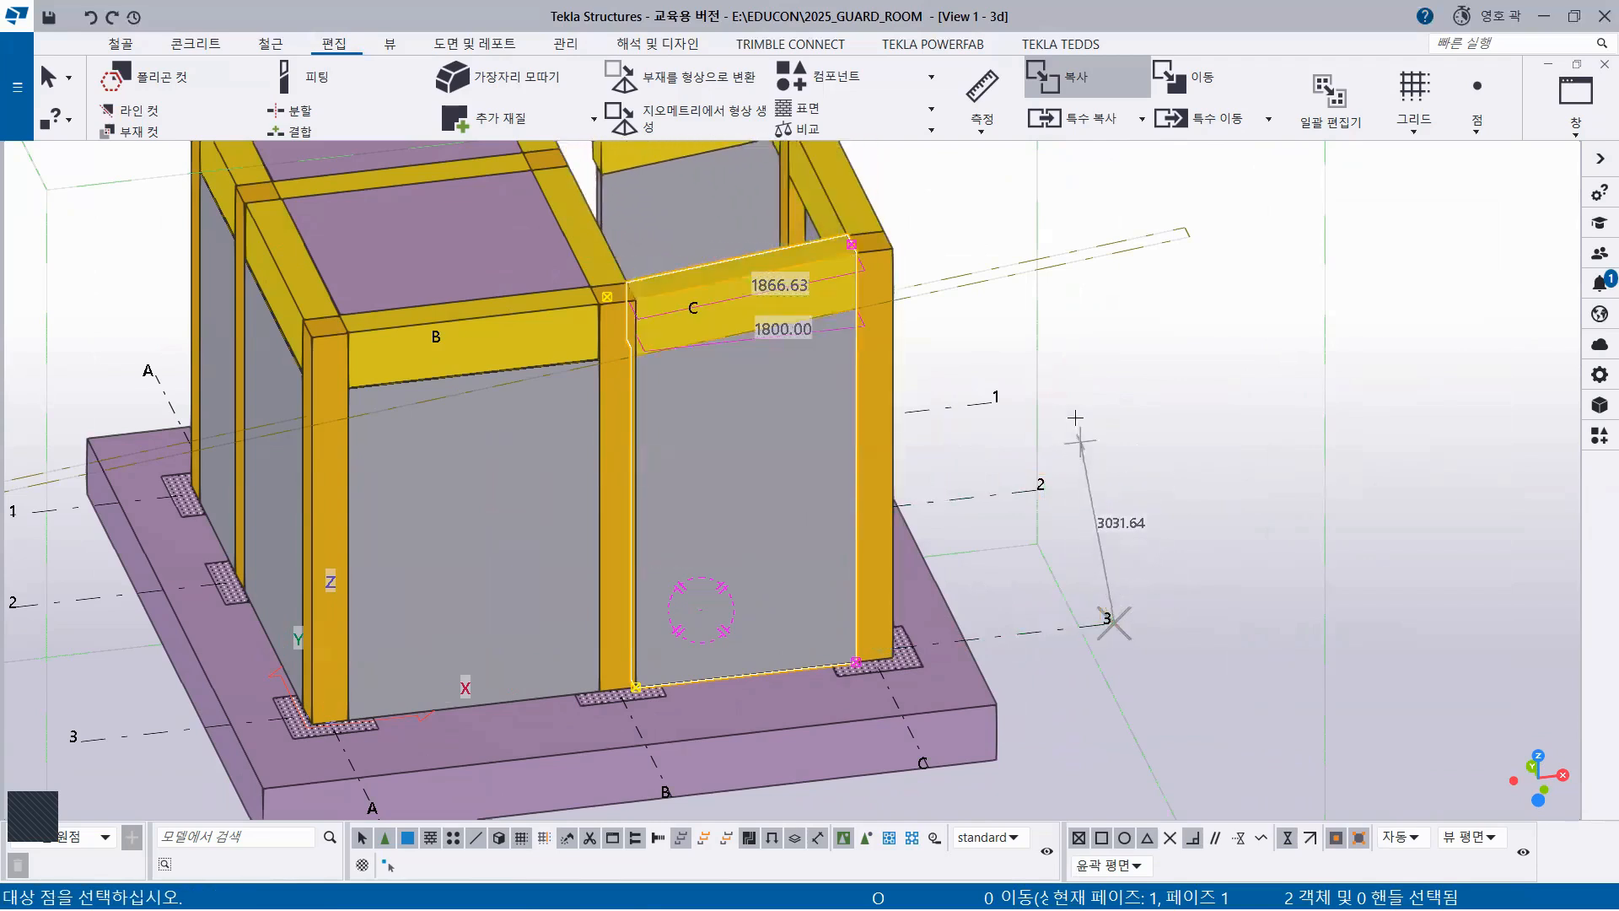
{"action": "left_click", "coordinate": [1024, 400]}
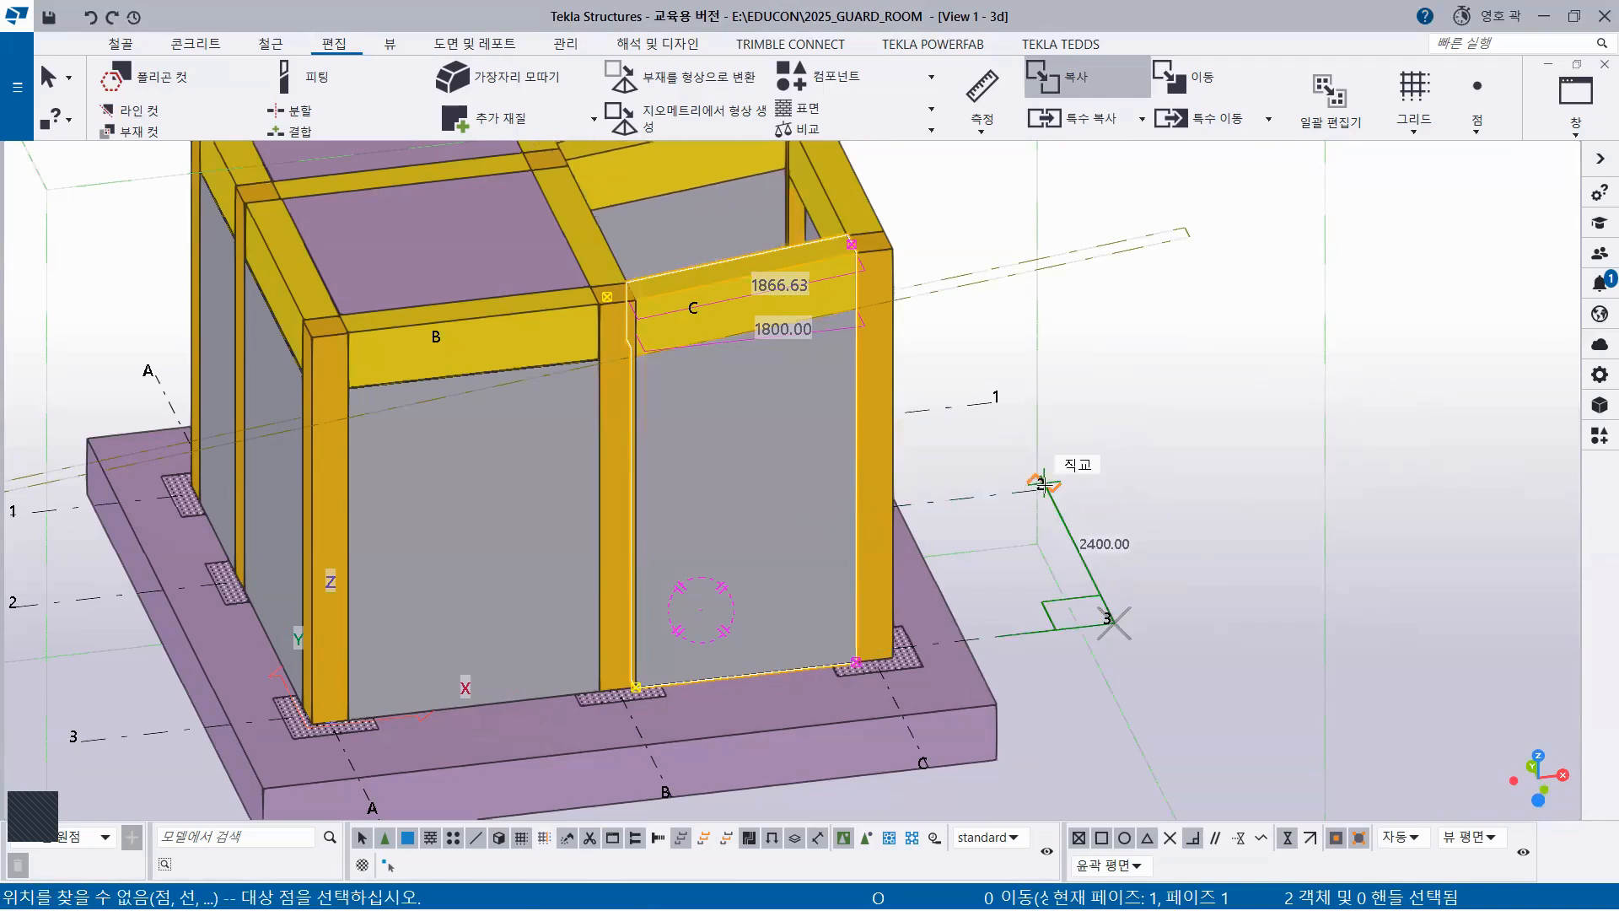
{"action": "scroll", "coordinate": [1045, 487], "scroll_direction": "up", "scroll_amount": 2}
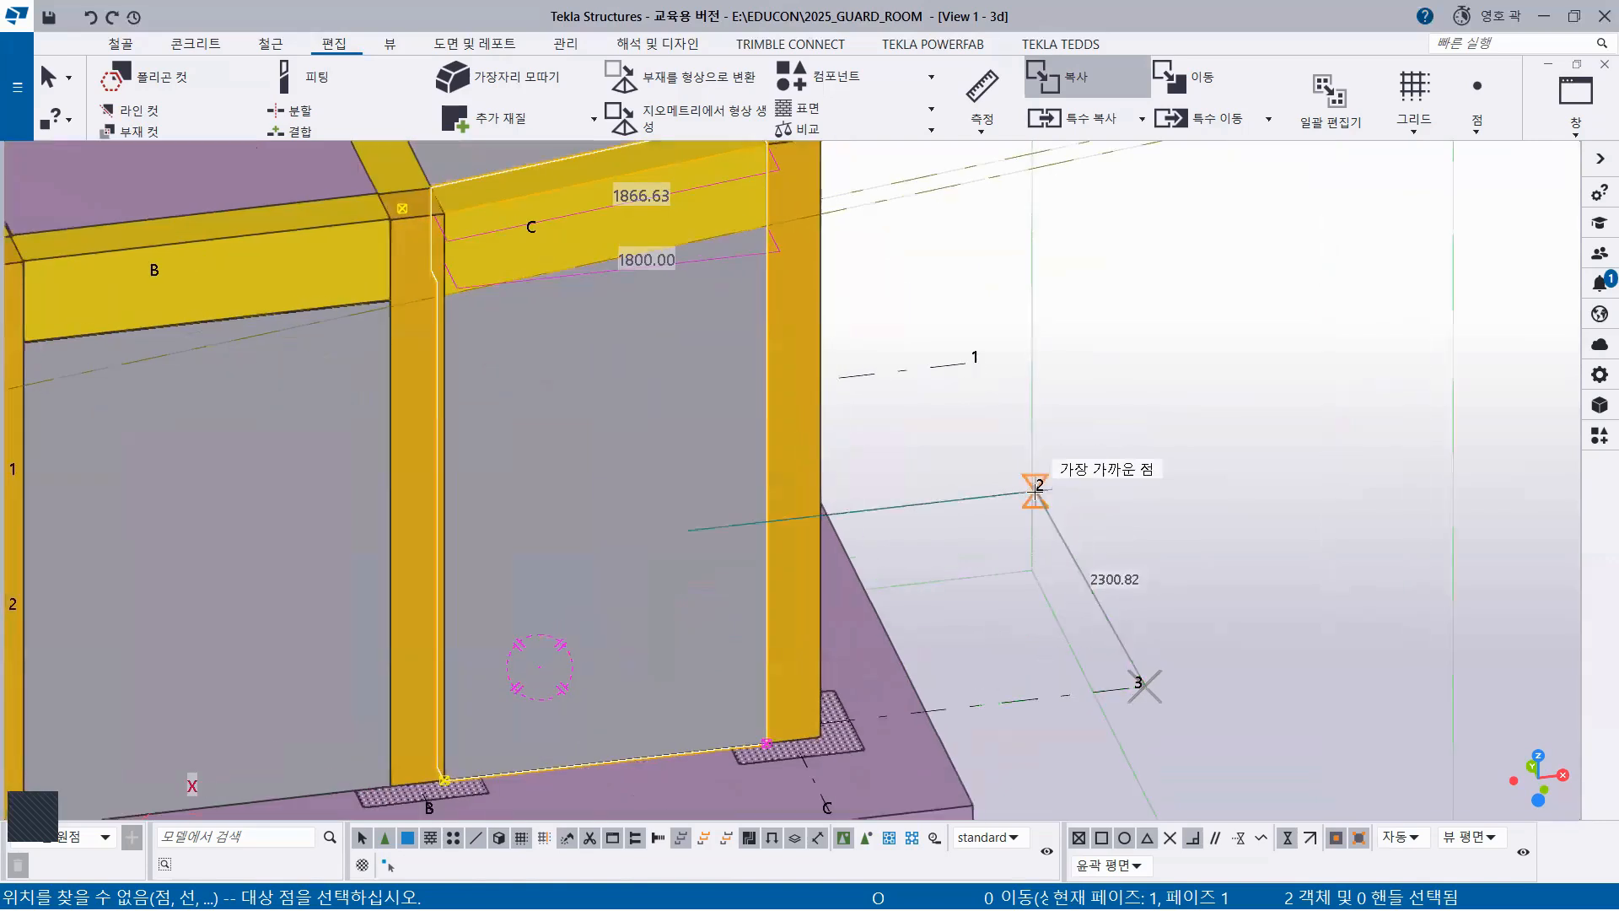
{"action": "scroll", "coordinate": [1039, 487], "scroll_direction": "up", "scroll_amount": 2}
{"action": "middle_click_drag", "start_coordinate": [1040, 504], "coordinate": [928, 506], "text": "ctrl"}
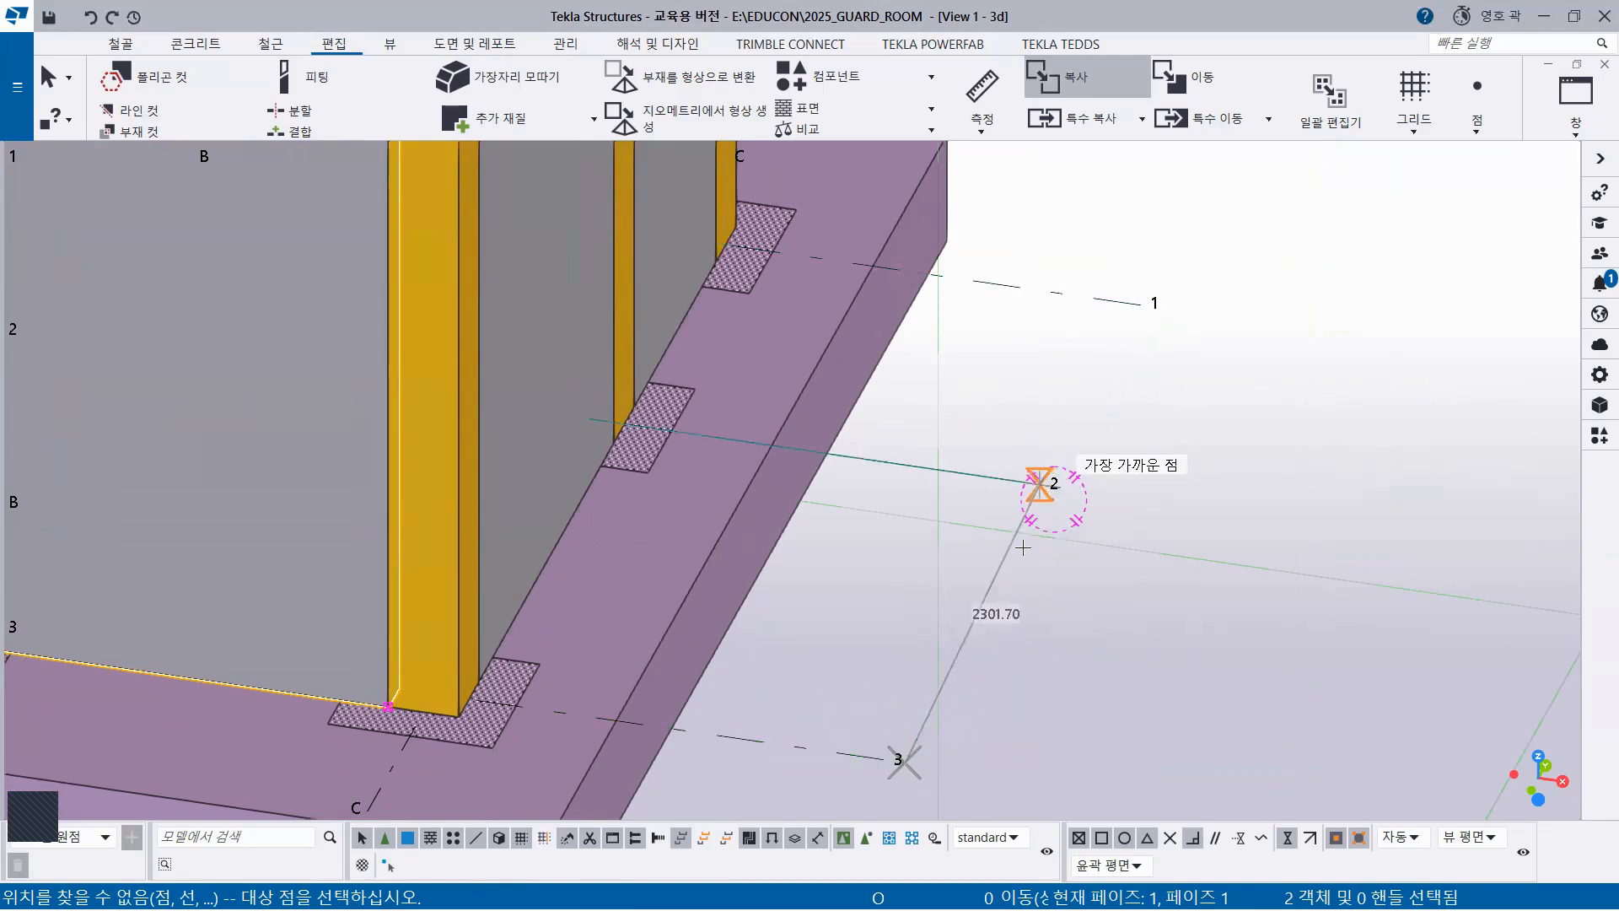
{"action": "scroll", "coordinate": [936, 607], "scroll_direction": "down", "scroll_amount": 4}
{"action": "scroll", "coordinate": [932, 610], "scroll_direction": "down", "scroll_amount": 1}
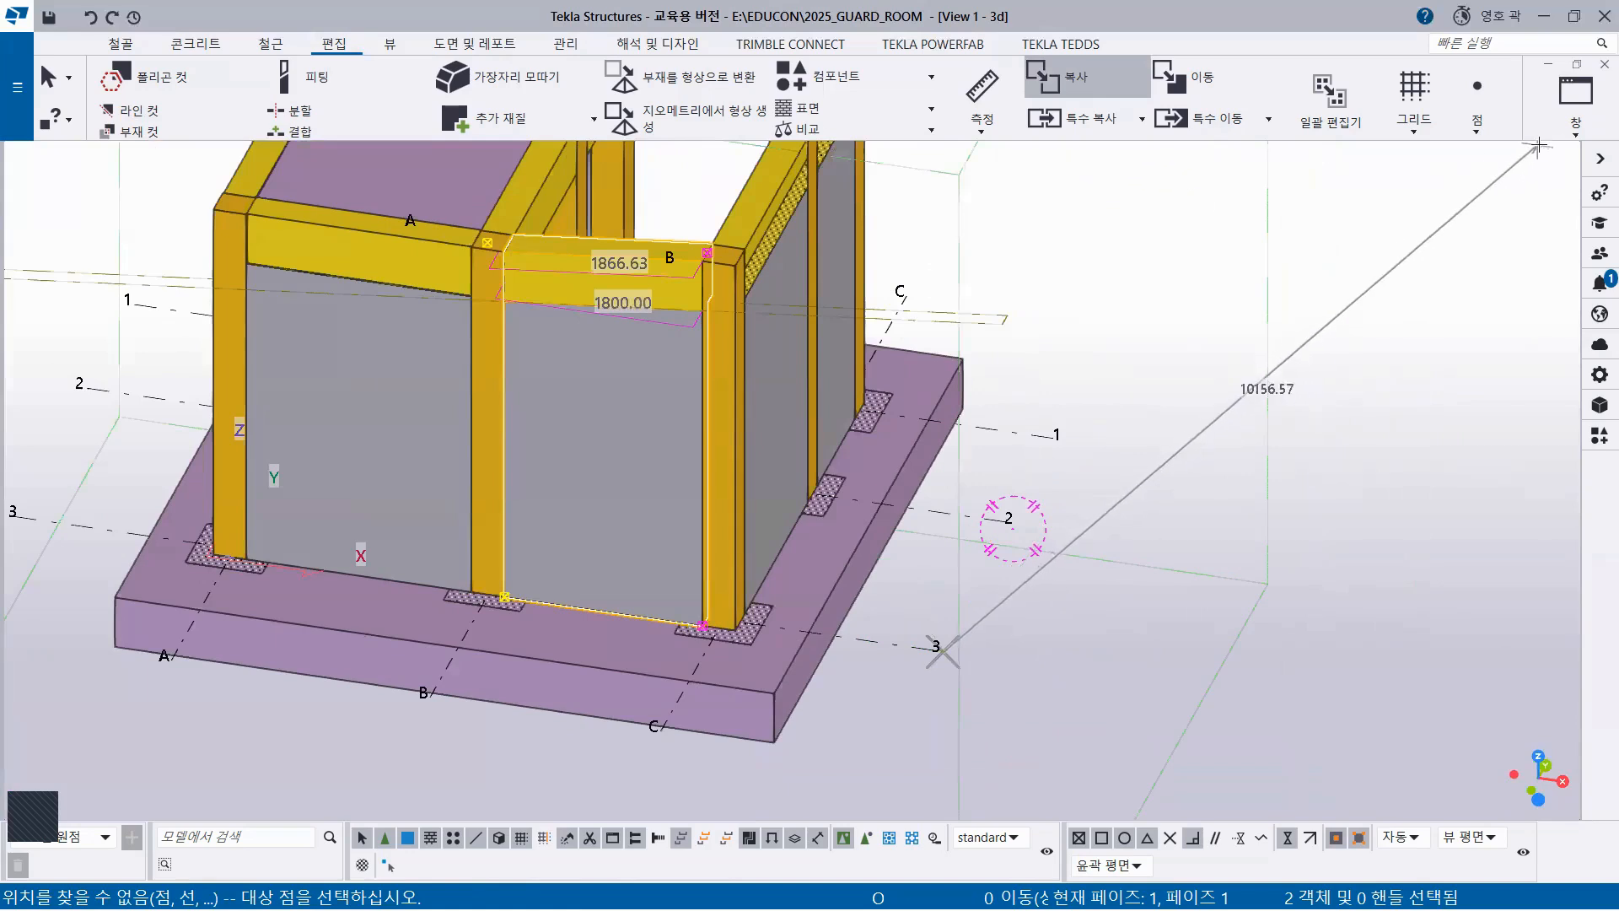
Open the FFL plan view from the list of saved views and close the list
{"action": "left_click", "coordinate": [1575, 118]}
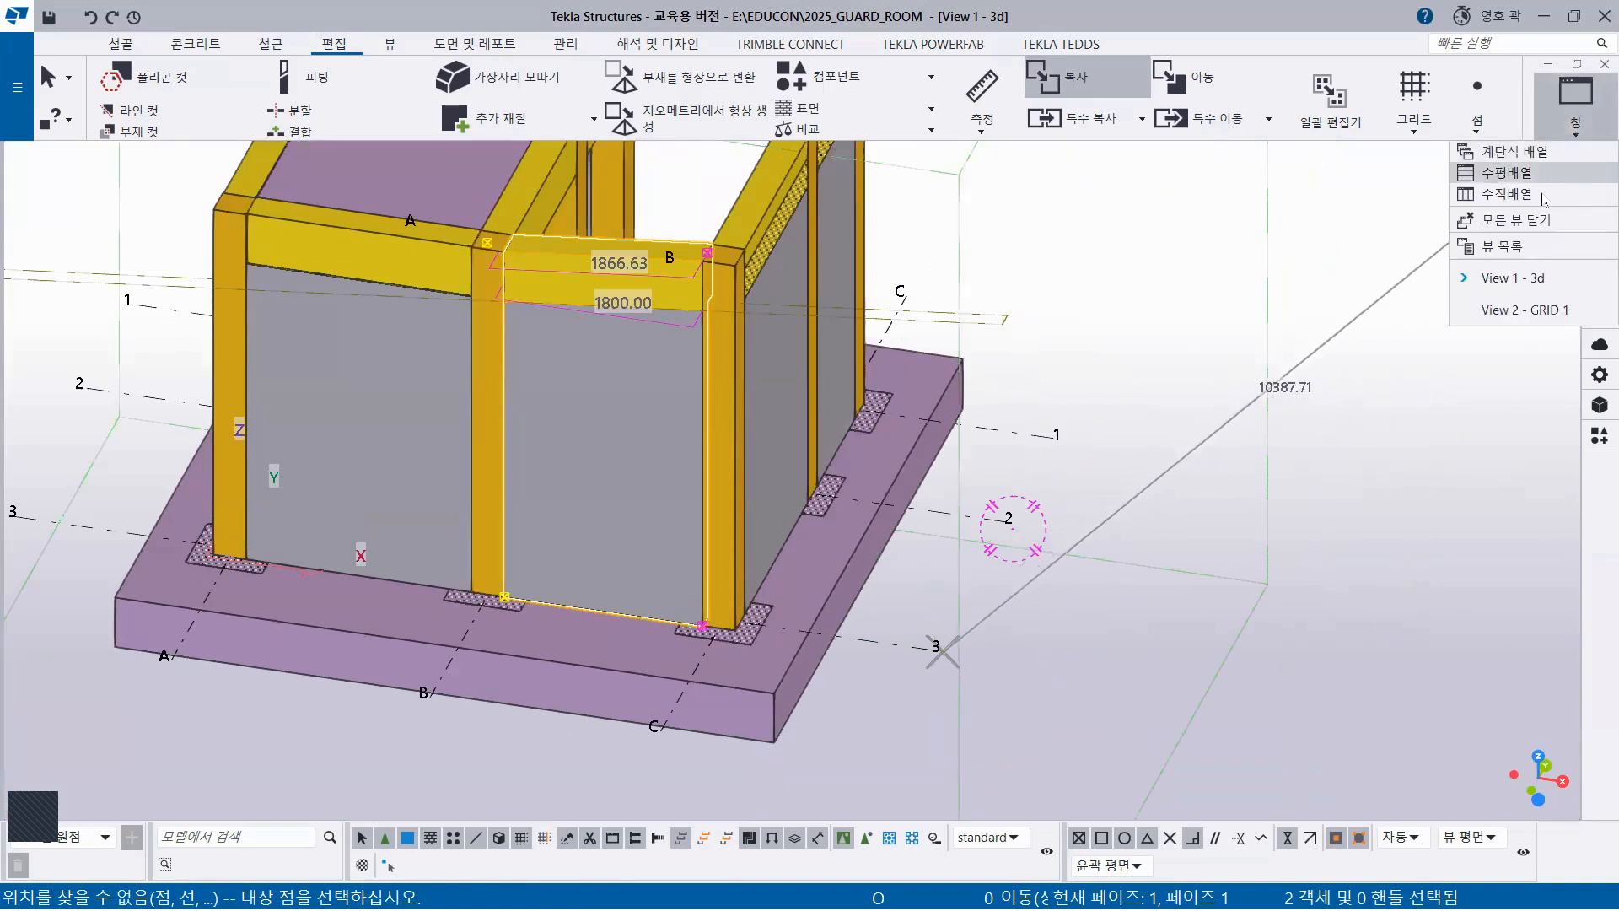
{"action": "left_click", "coordinate": [1509, 245]}
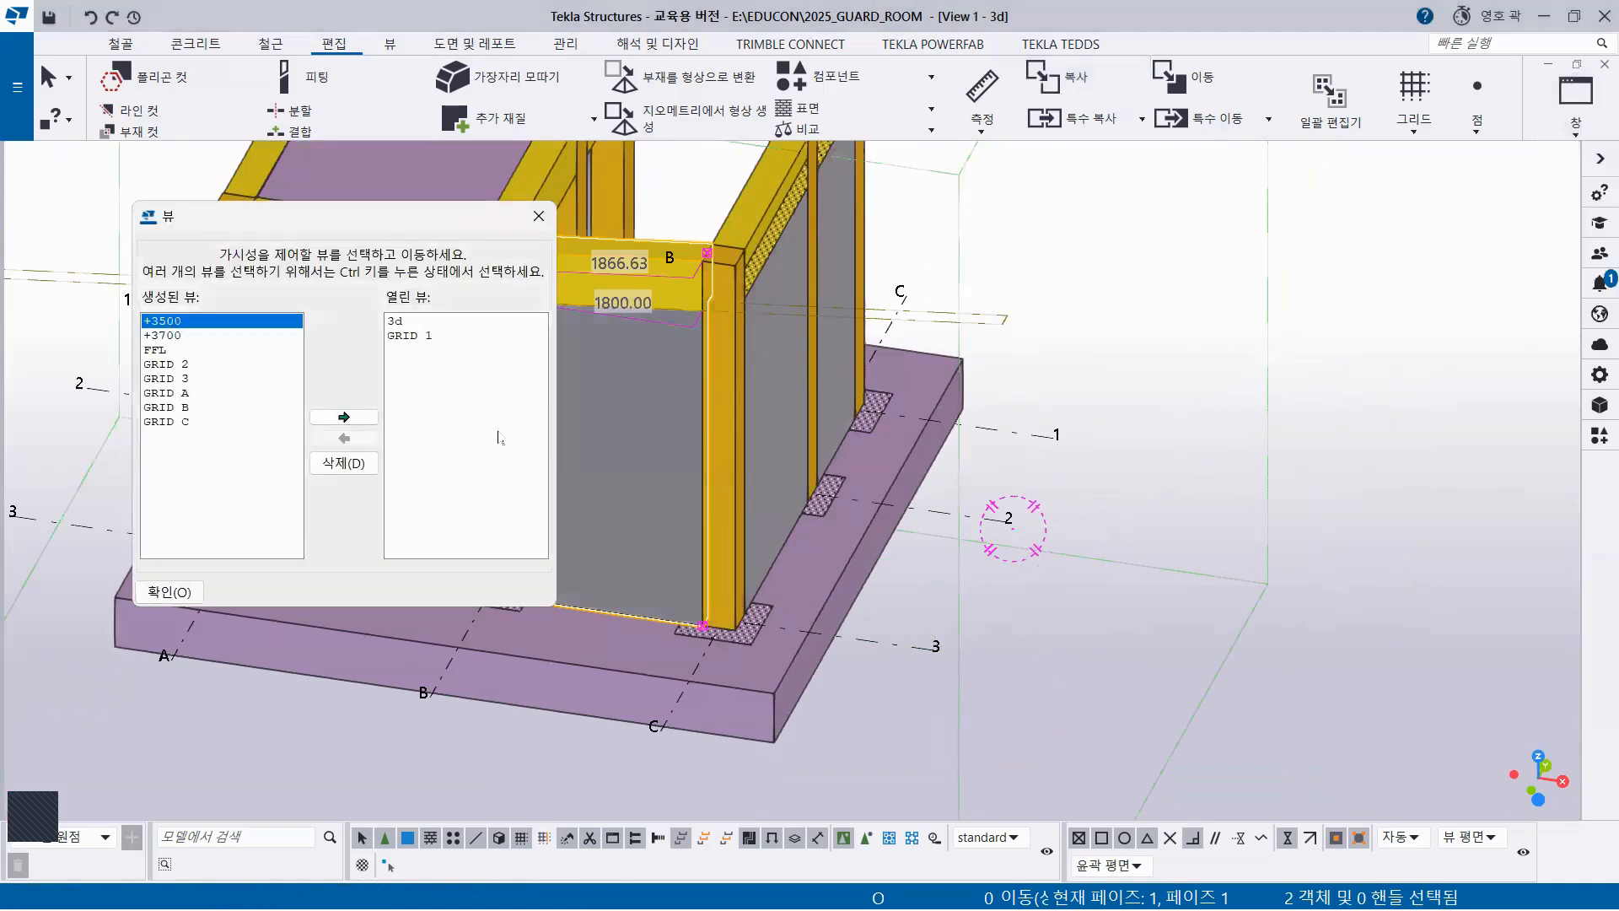
{"action": "double_click", "coordinate": [154, 350]}
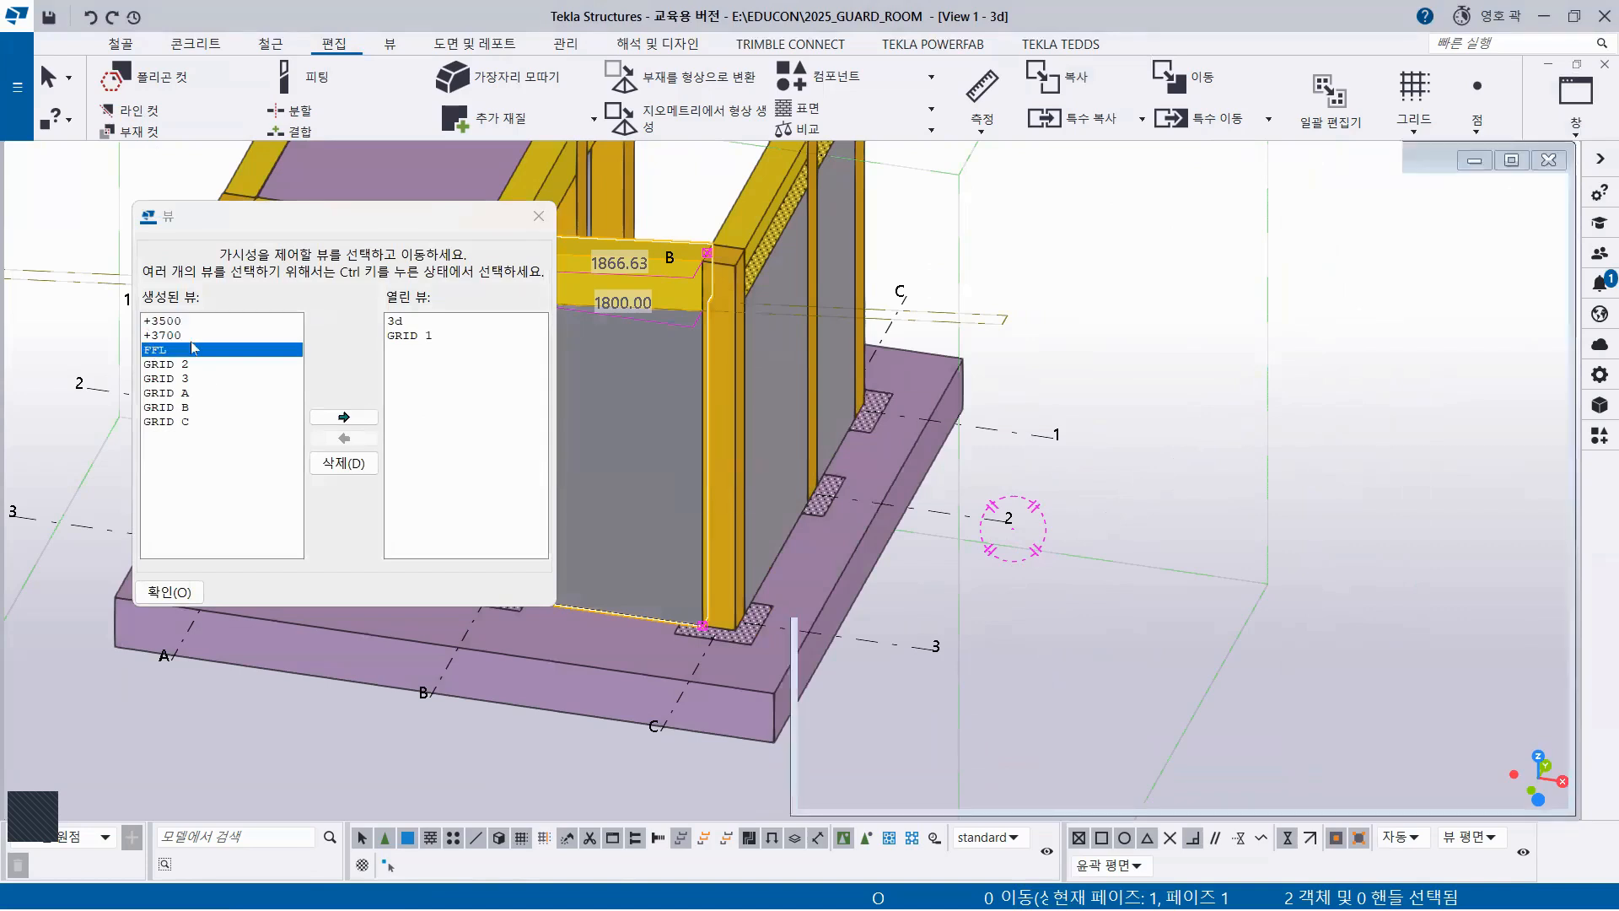
{"action": "left_click", "coordinate": [539, 216]}
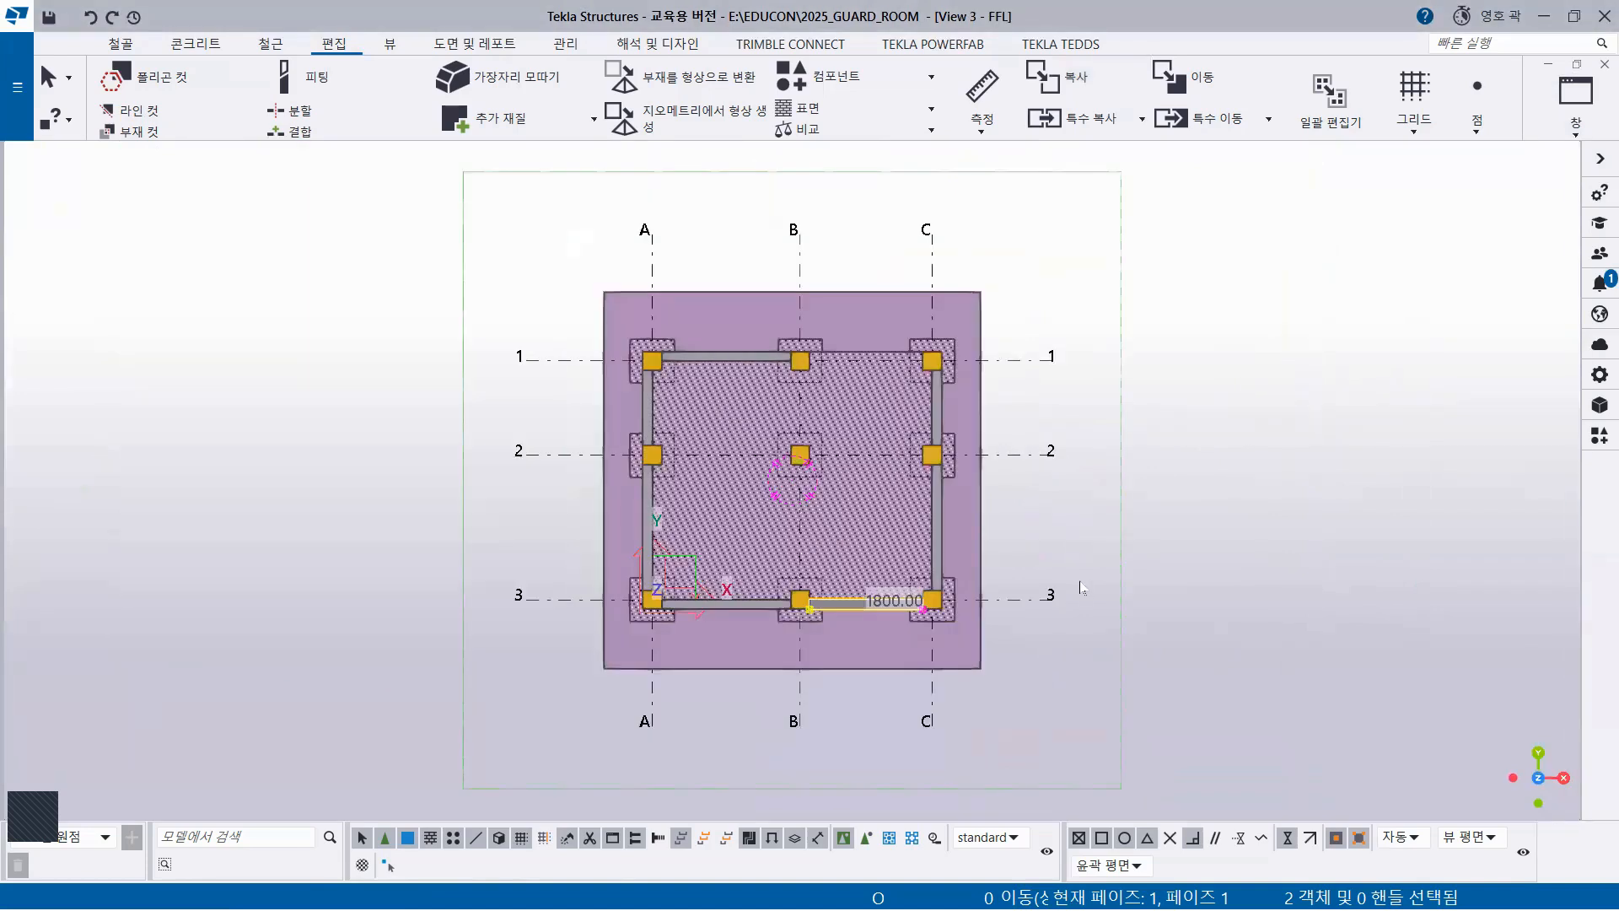
Copy the selected wall and sloped beam from grid 3 to grid 2 and grid 1, and end the command
{"action": "right_click", "coordinate": [1175, 483]}
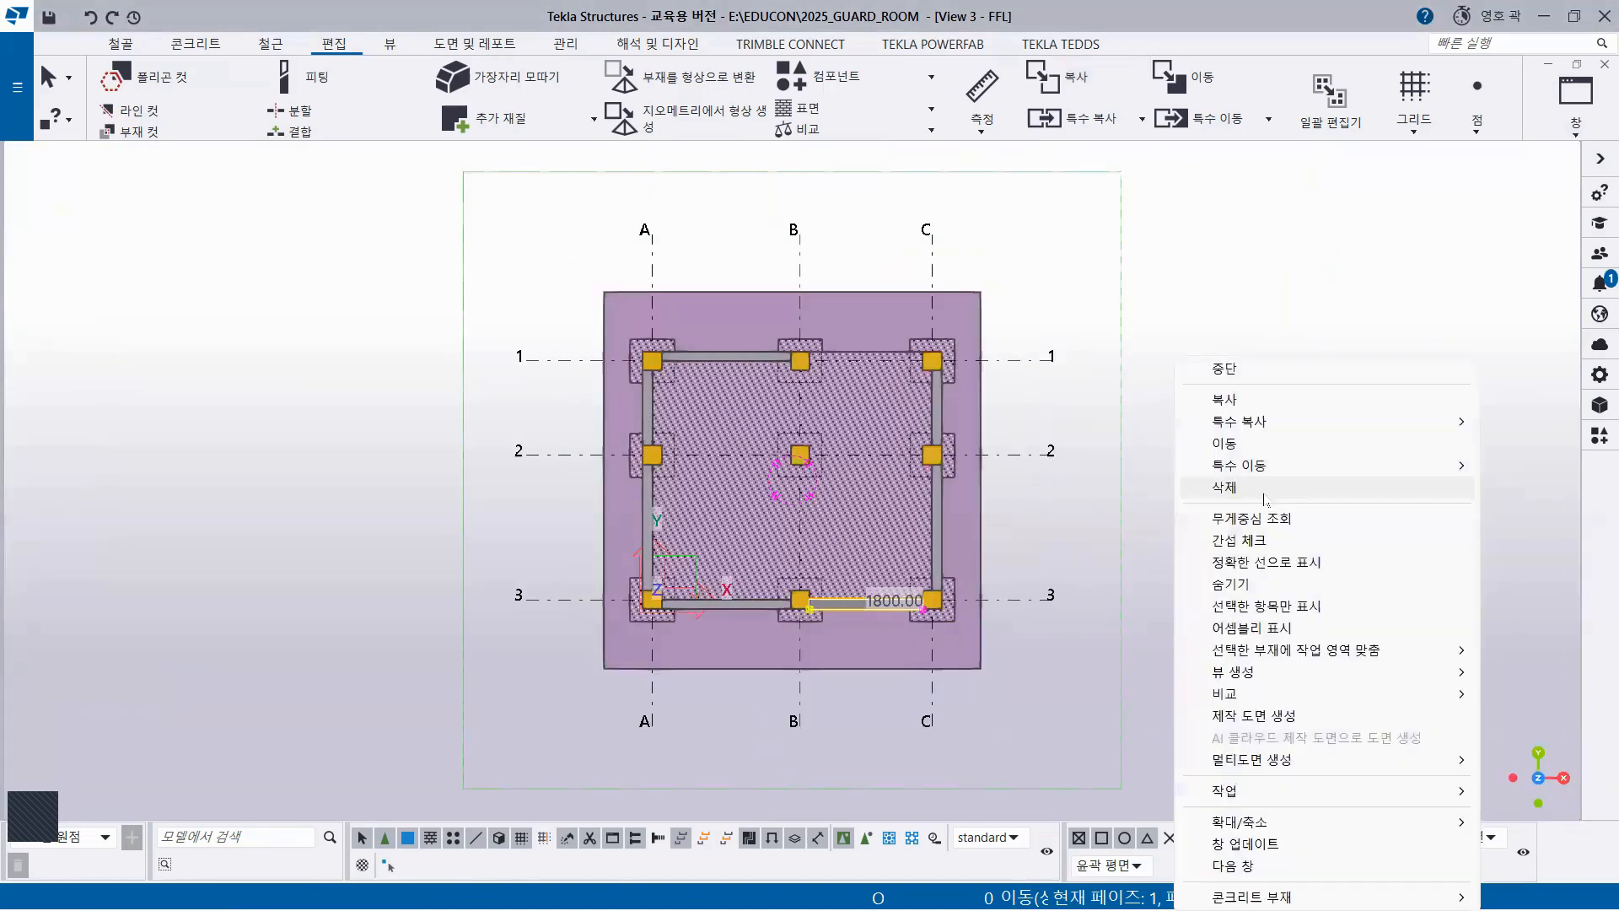
{"action": "left_click", "coordinate": [1224, 399]}
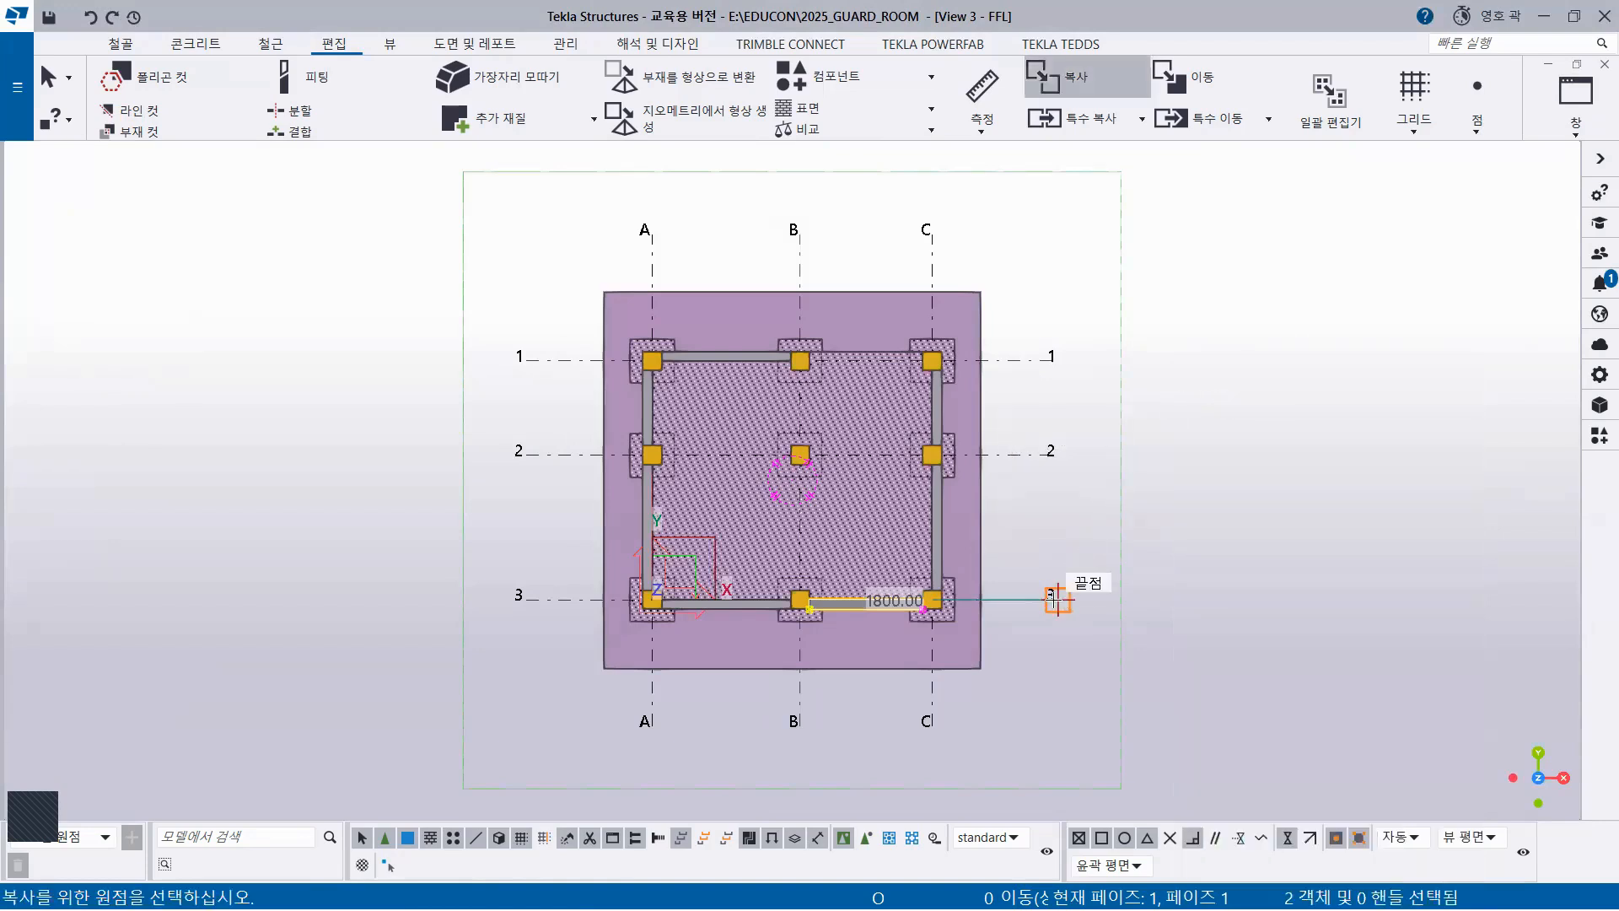
{"action": "left_click", "coordinate": [1108, 511]}
{"action": "left_click", "coordinate": [1057, 600]}
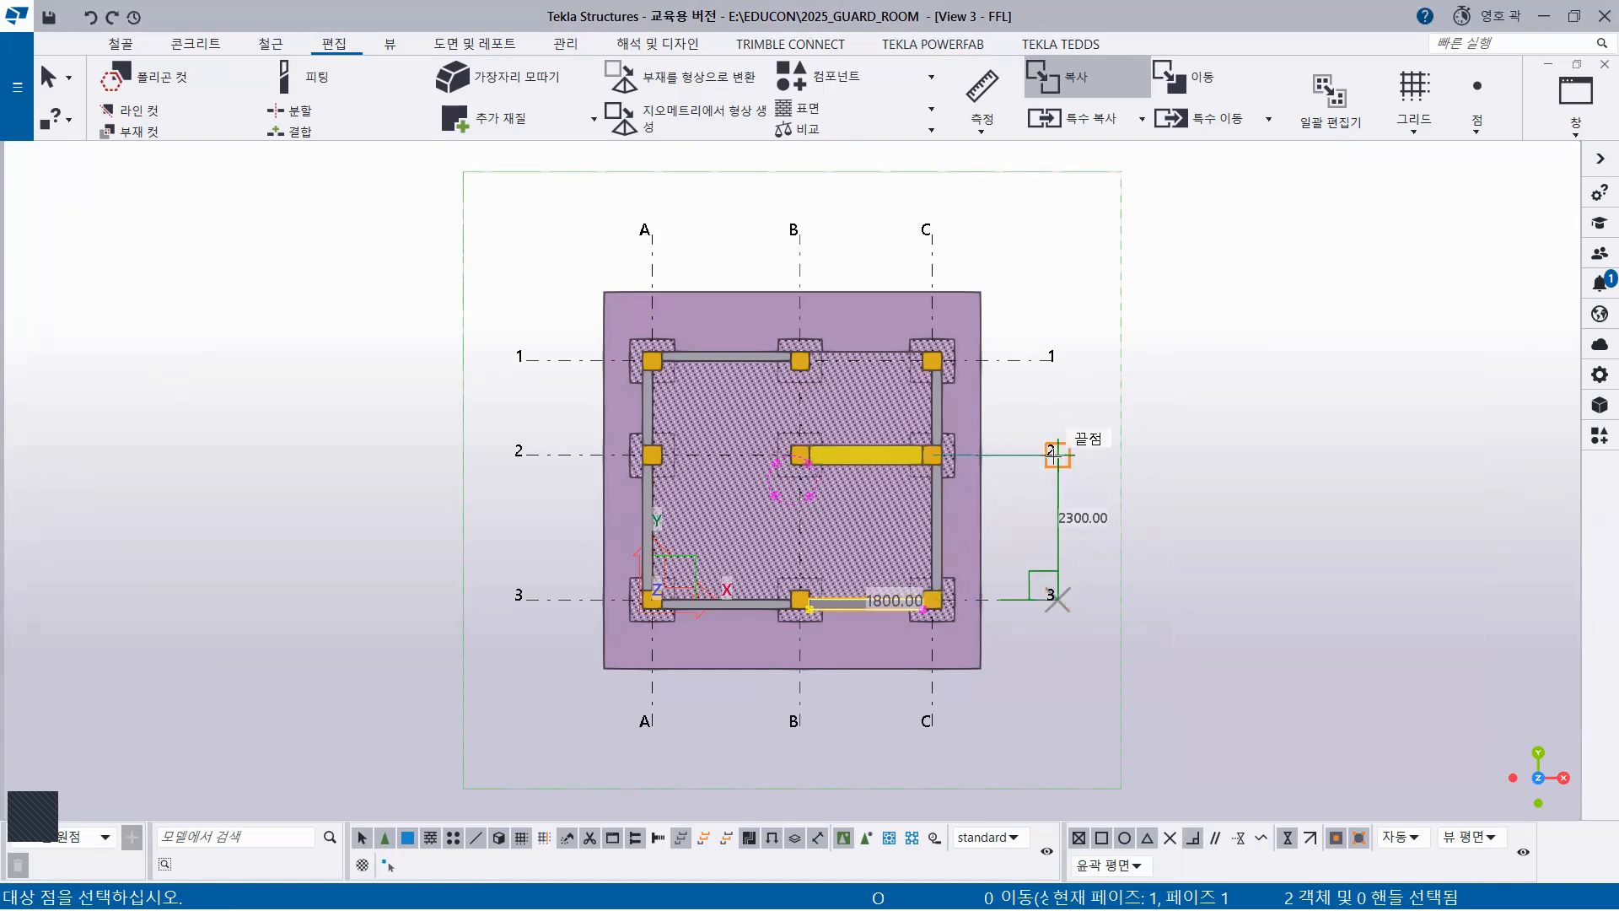
{"action": "left_click", "coordinate": [1057, 456]}
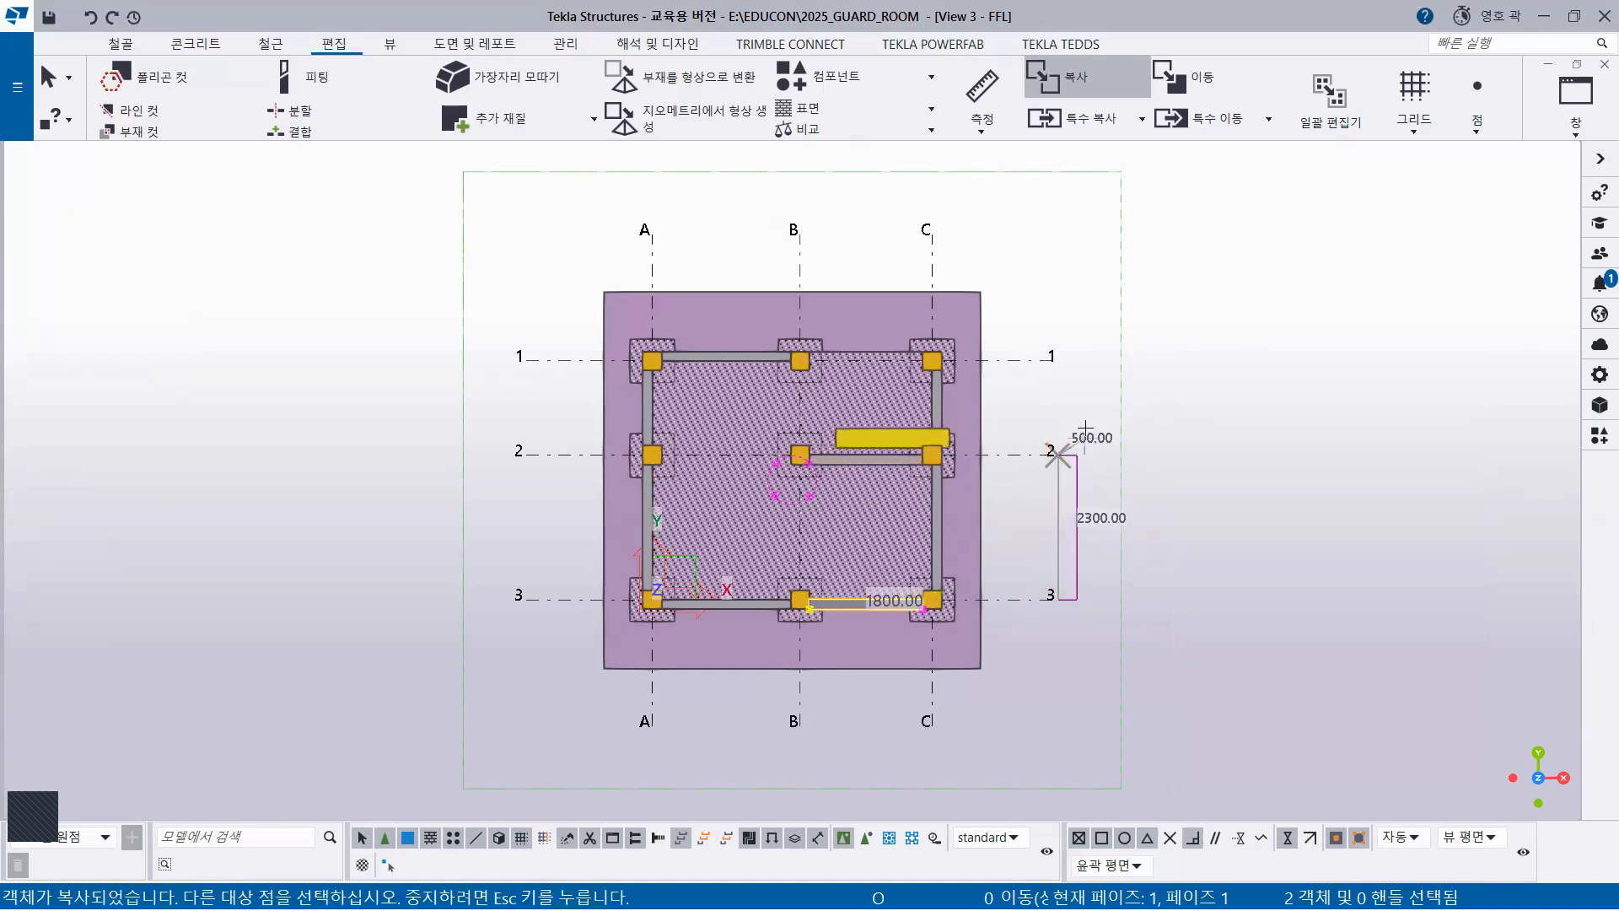
{"action": "left_click", "coordinate": [1059, 360]}
{"action": "right_click", "coordinate": [1192, 305]}
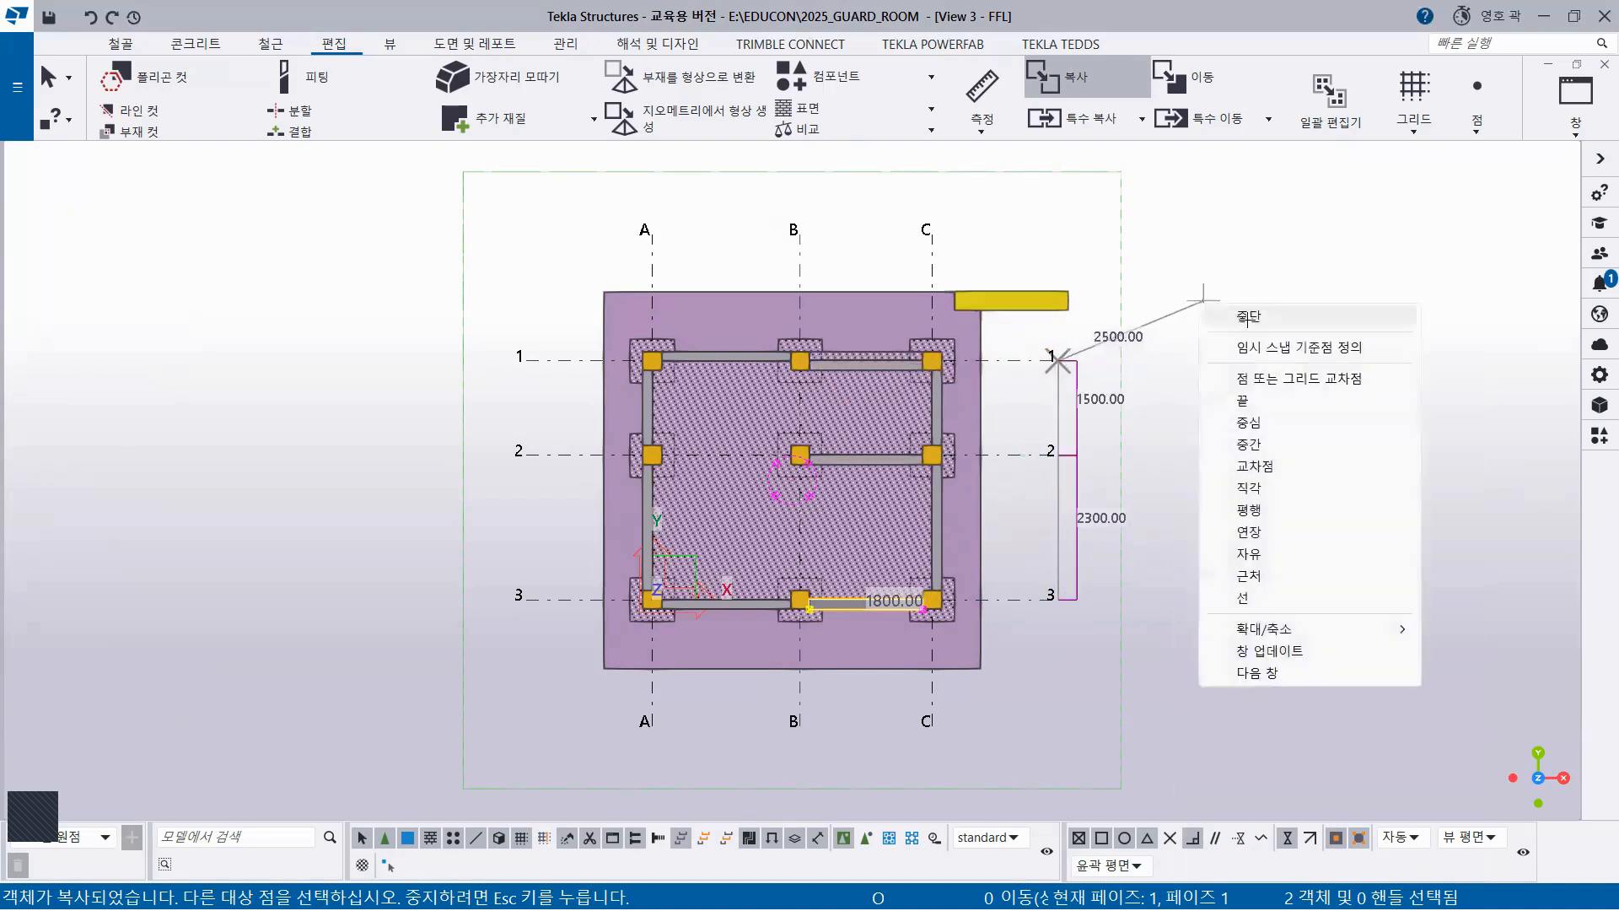
{"action": "left_click", "coordinate": [1231, 312]}
Return to the 3D view and examine the copied walls and sloped beams on grids 1 and 2 from several angles
{"action": "left_click", "coordinate": [1569, 135]}
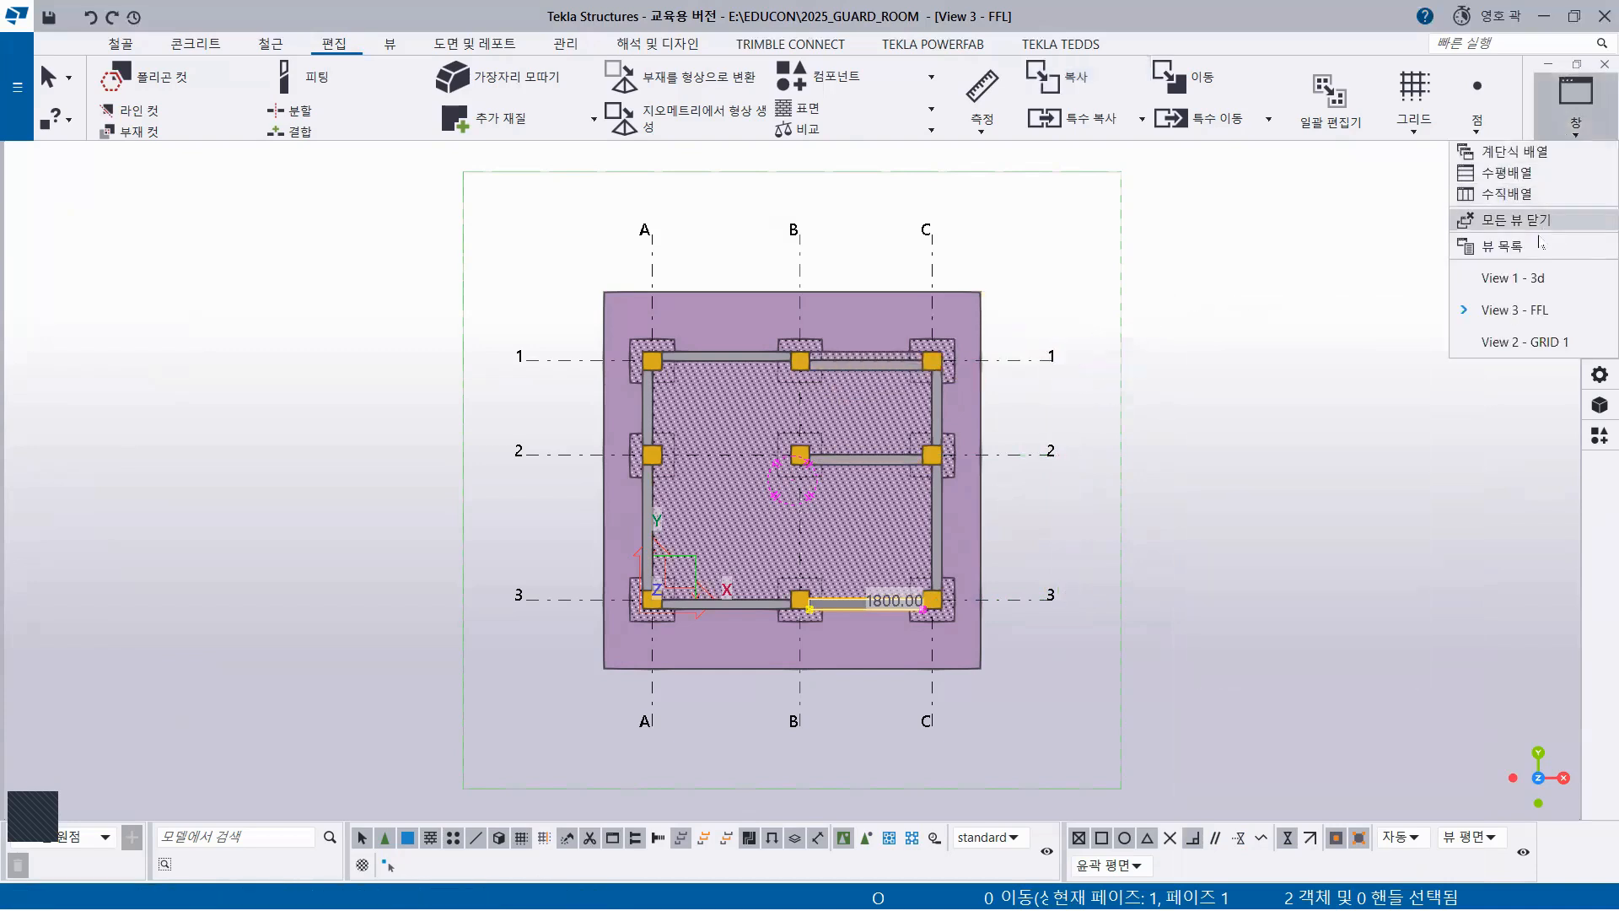
{"action": "left_click", "coordinate": [1501, 276]}
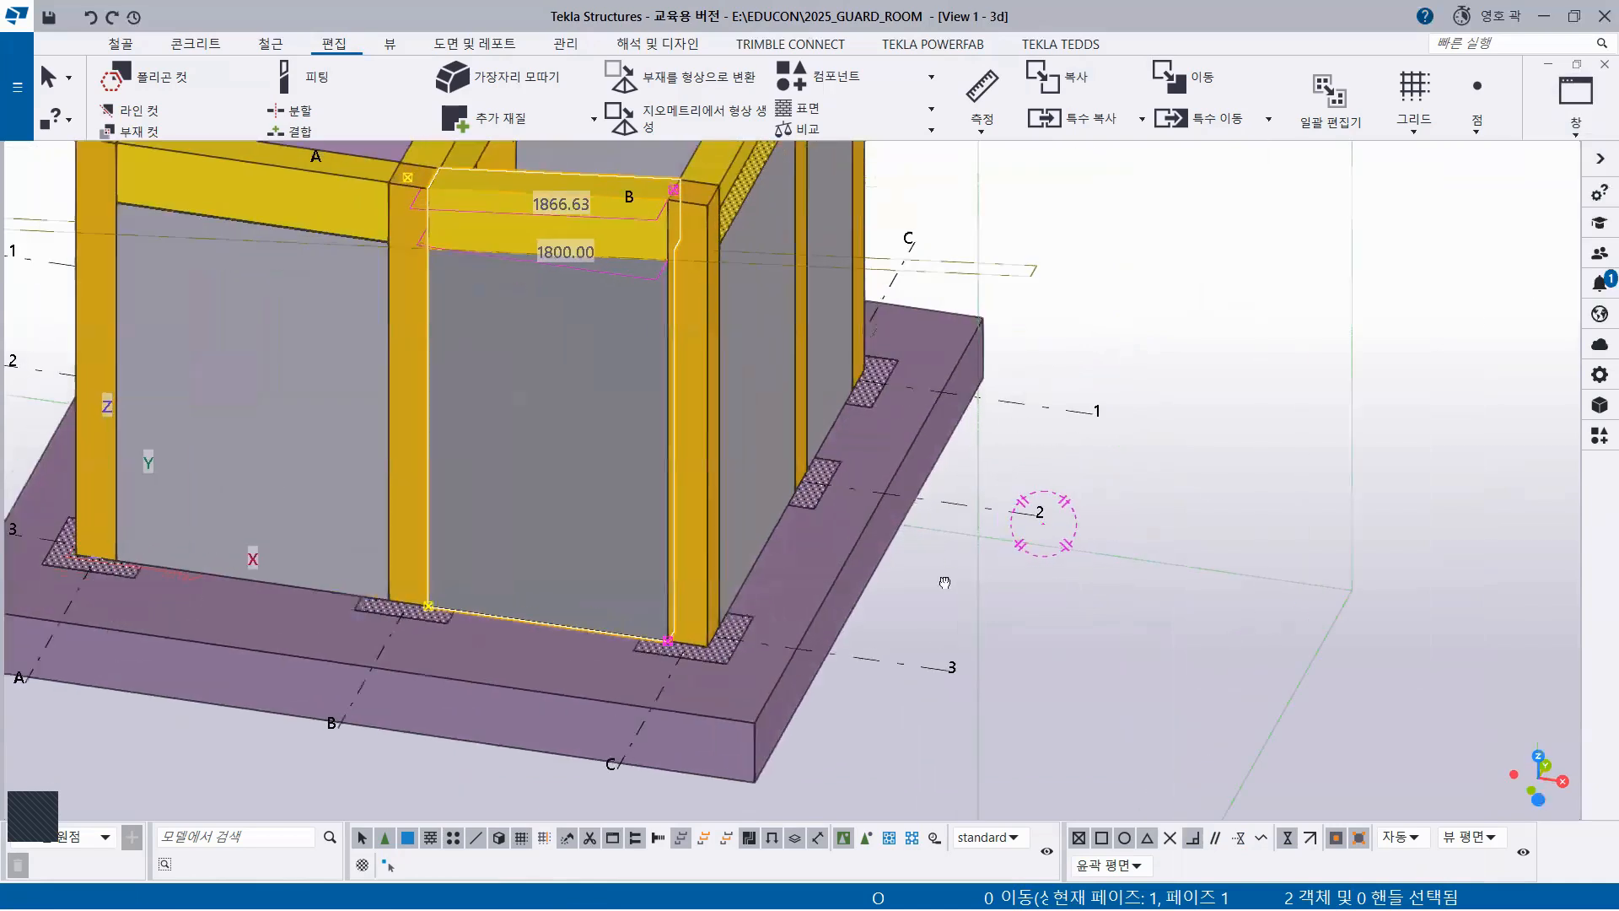
{"action": "scroll", "coordinate": [866, 551], "scroll_direction": "up", "scroll_amount": 4}
{"action": "middle_click_drag", "start_coordinate": [1044, 551], "coordinate": [814, 585], "text": "ctrl"}
{"action": "middle_click_drag", "start_coordinate": [1081, 598], "coordinate": [1222, 587], "text": "ctrl"}
{"action": "middle_click_drag", "start_coordinate": [773, 533], "coordinate": [873, 426], "text": "ctrl"}
{"action": "middle_click_drag", "start_coordinate": [752, 431], "coordinate": [371, 364], "text": "ctrl"}
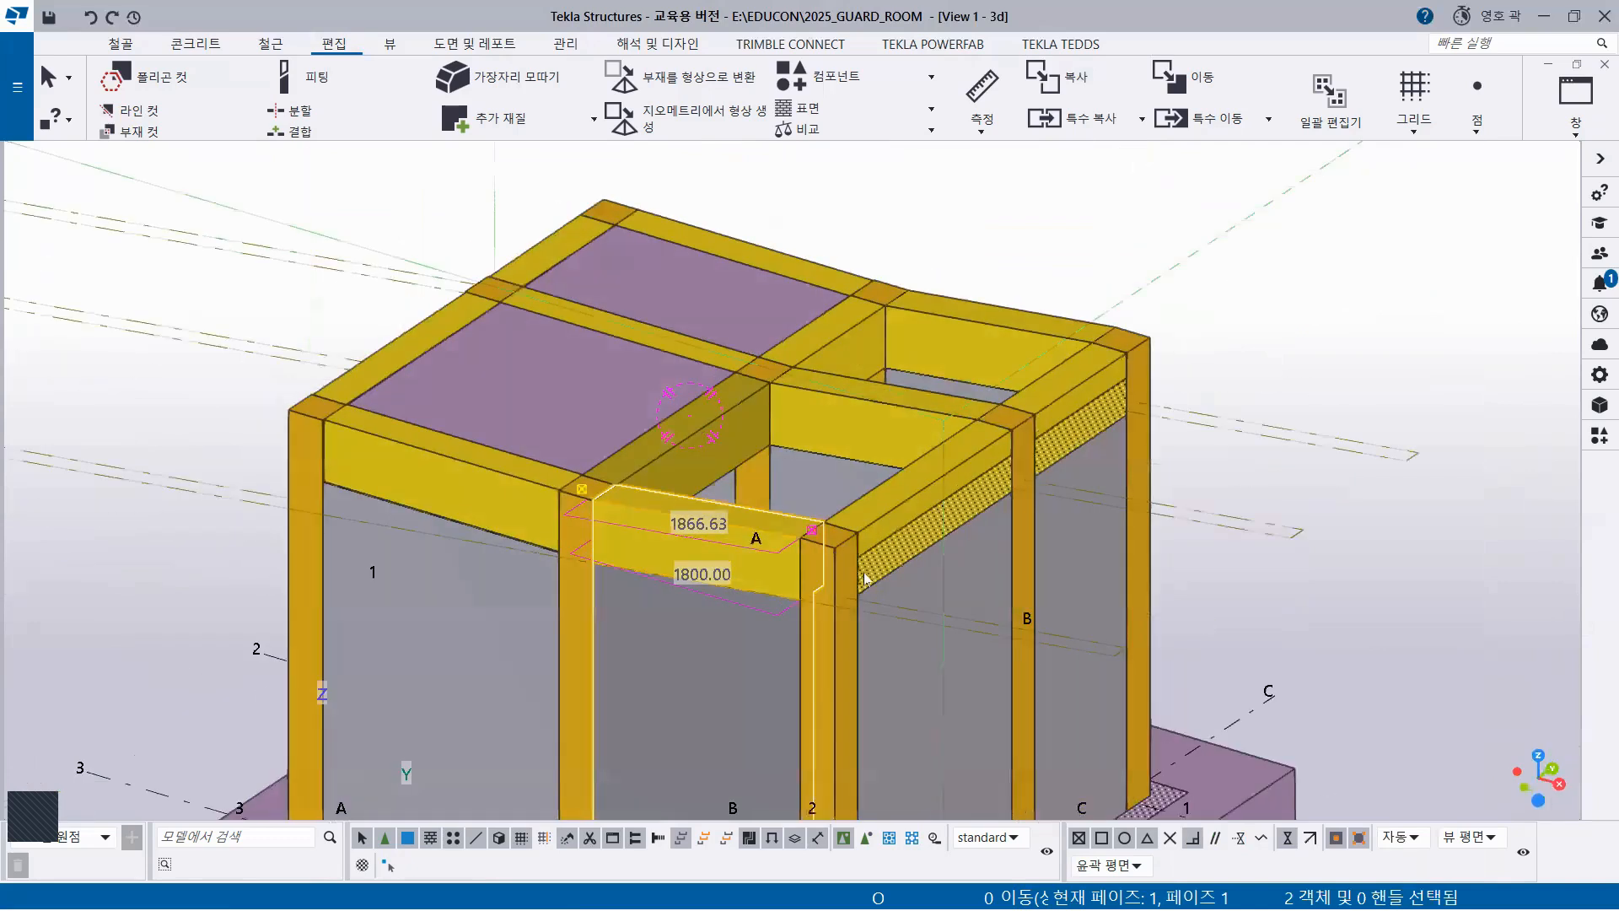
{"action": "scroll", "coordinate": [941, 464], "scroll_direction": "down", "scroll_amount": 2}
{"action": "scroll", "coordinate": [1177, 580], "scroll_direction": "down", "scroll_amount": 2}
{"action": "middle_click_drag", "start_coordinate": [1175, 579], "coordinate": [1246, 485]}
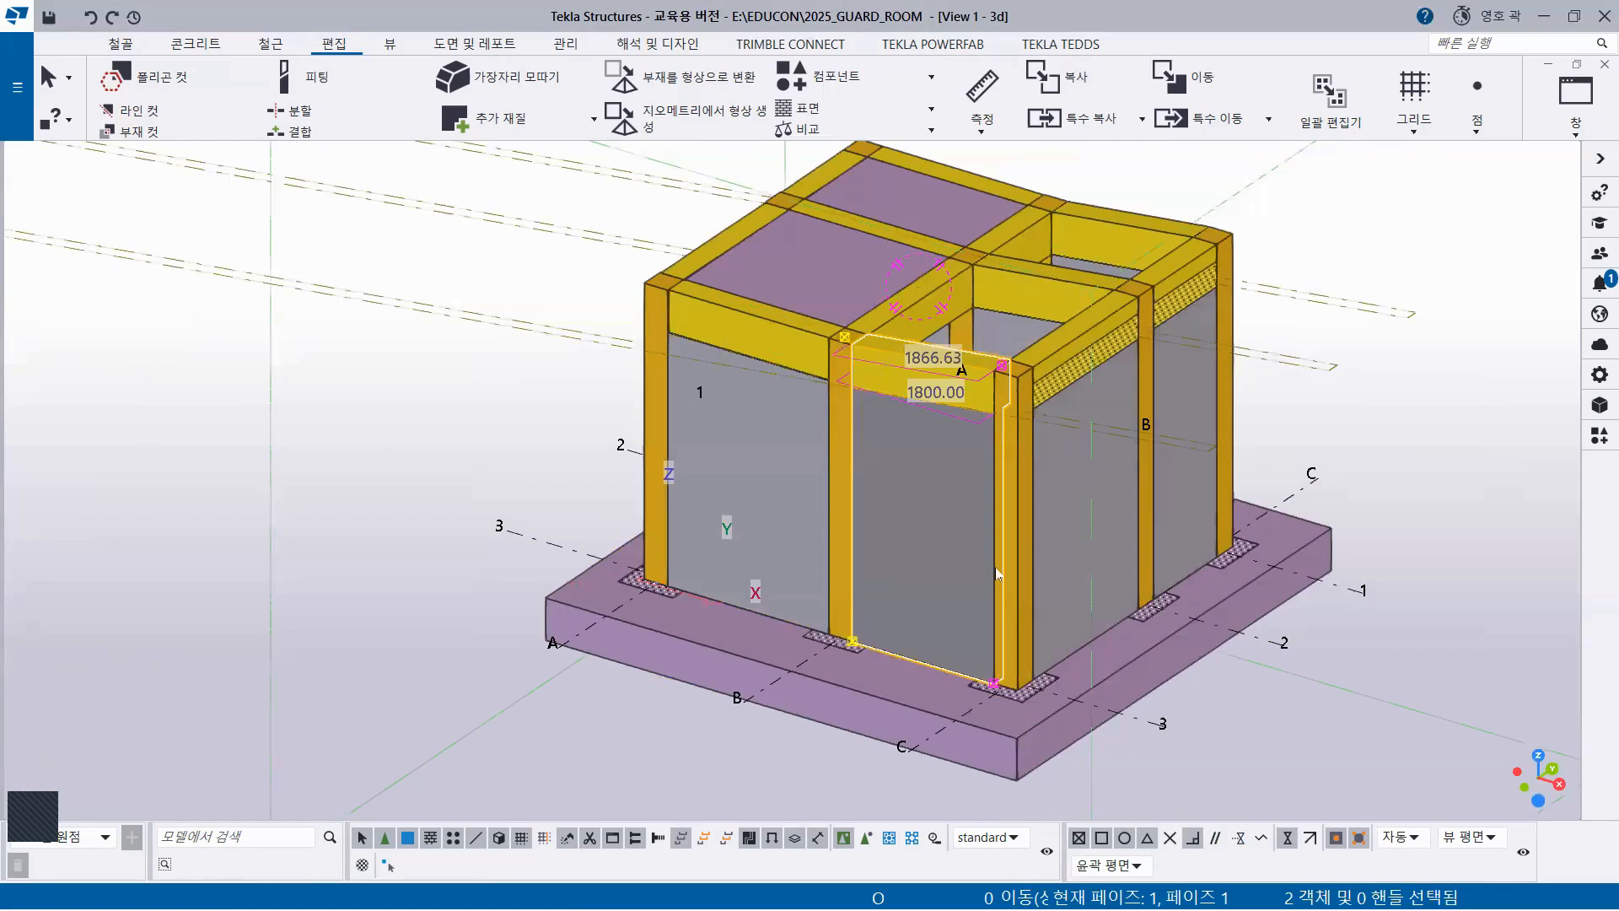
Open the GRID C elevation view from the list of saved views and close the list
{"action": "left_click", "coordinate": [1580, 137]}
{"action": "left_click", "coordinate": [1505, 246]}
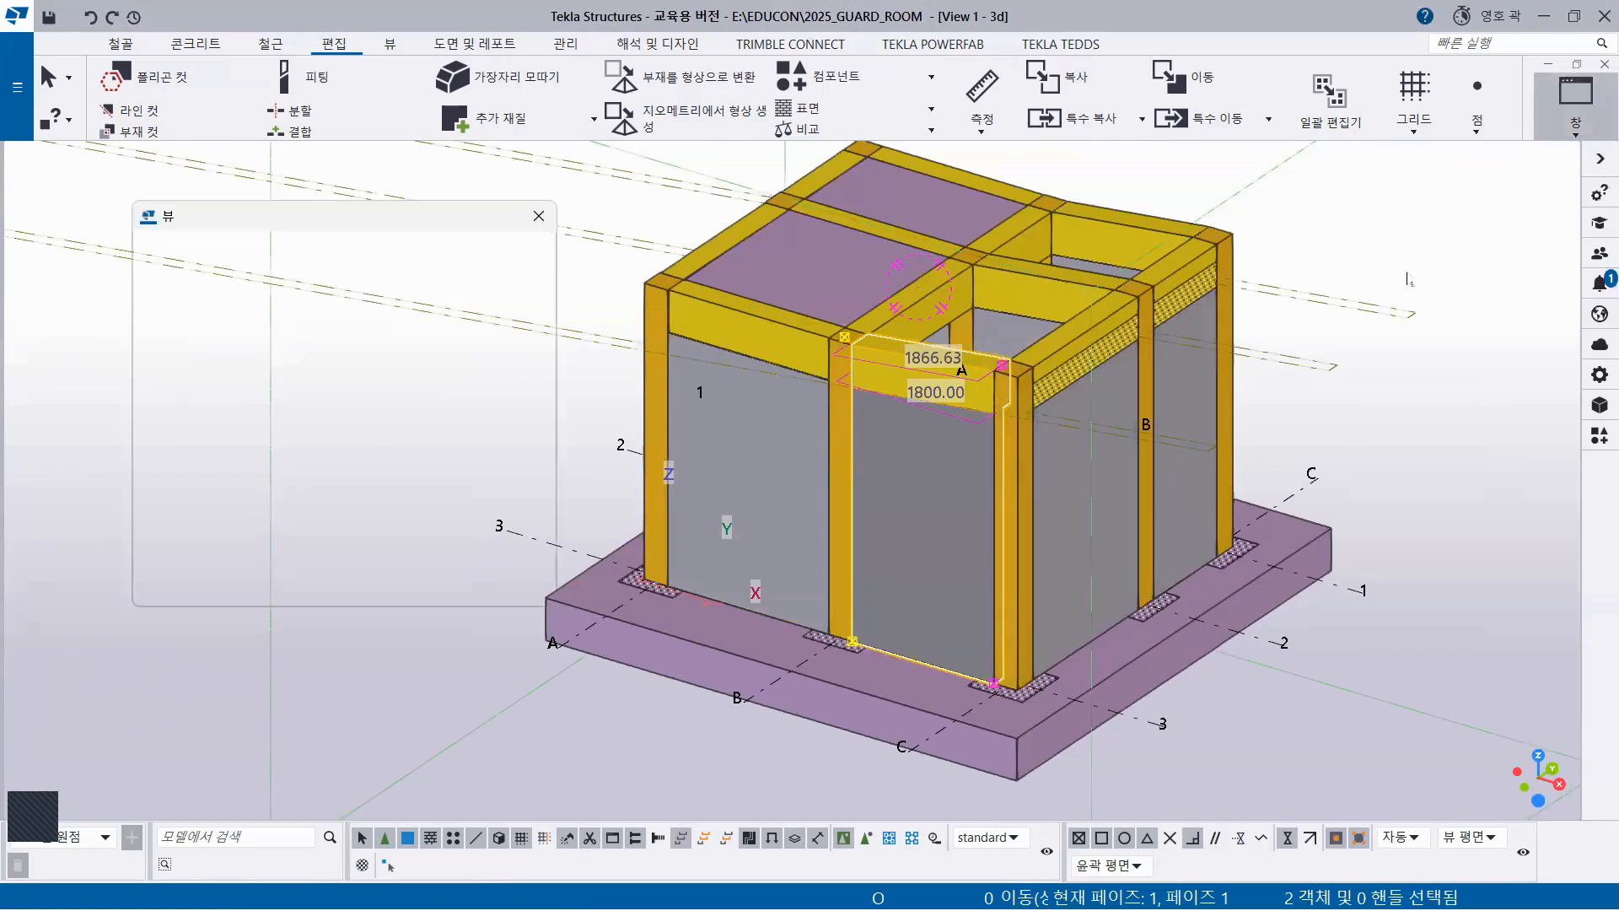
{"action": "double_click", "coordinate": [178, 407]}
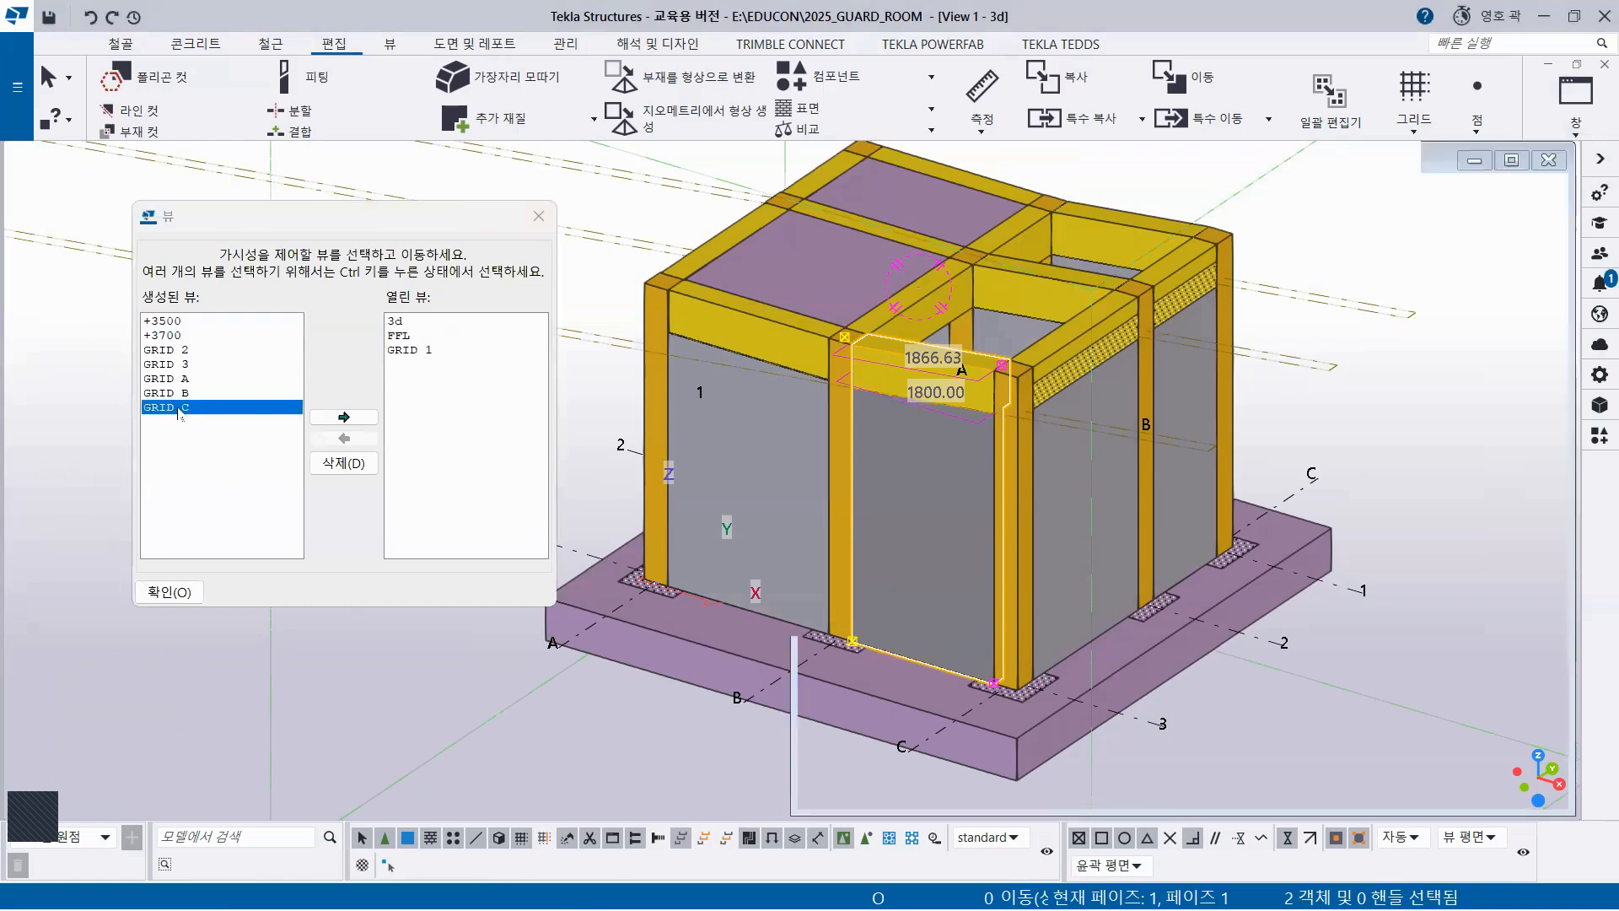
{"action": "left_click", "coordinate": [538, 216]}
{"action": "scroll", "coordinate": [757, 560], "scroll_direction": "up", "scroll_amount": 3}
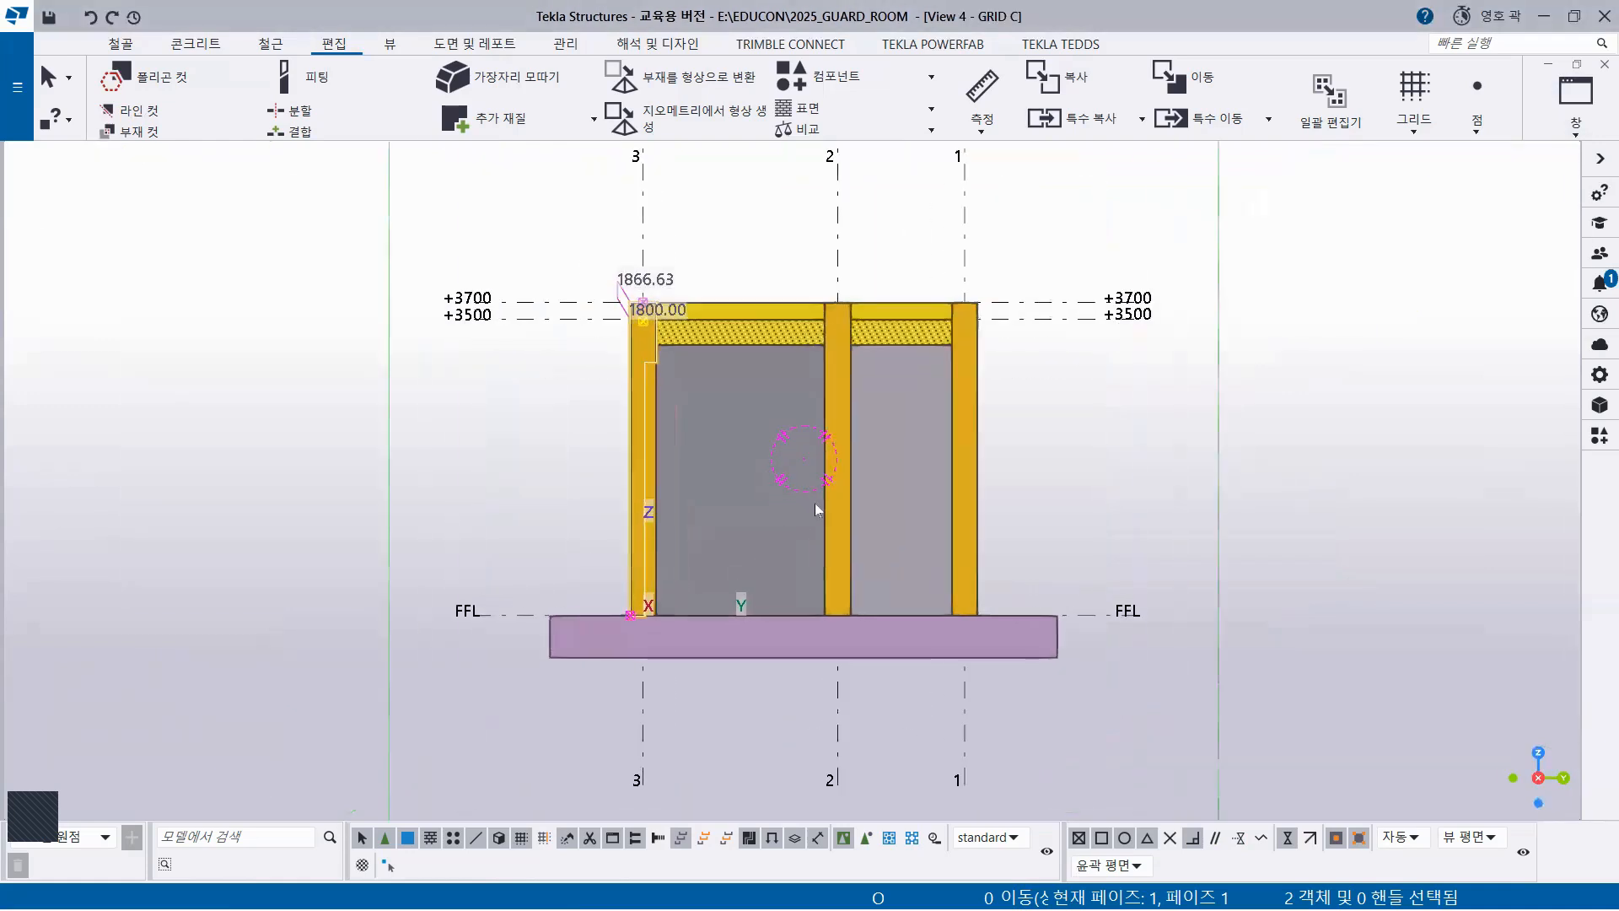
{"action": "middle_click_drag", "start_coordinate": [815, 506], "coordinate": [648, 552]}
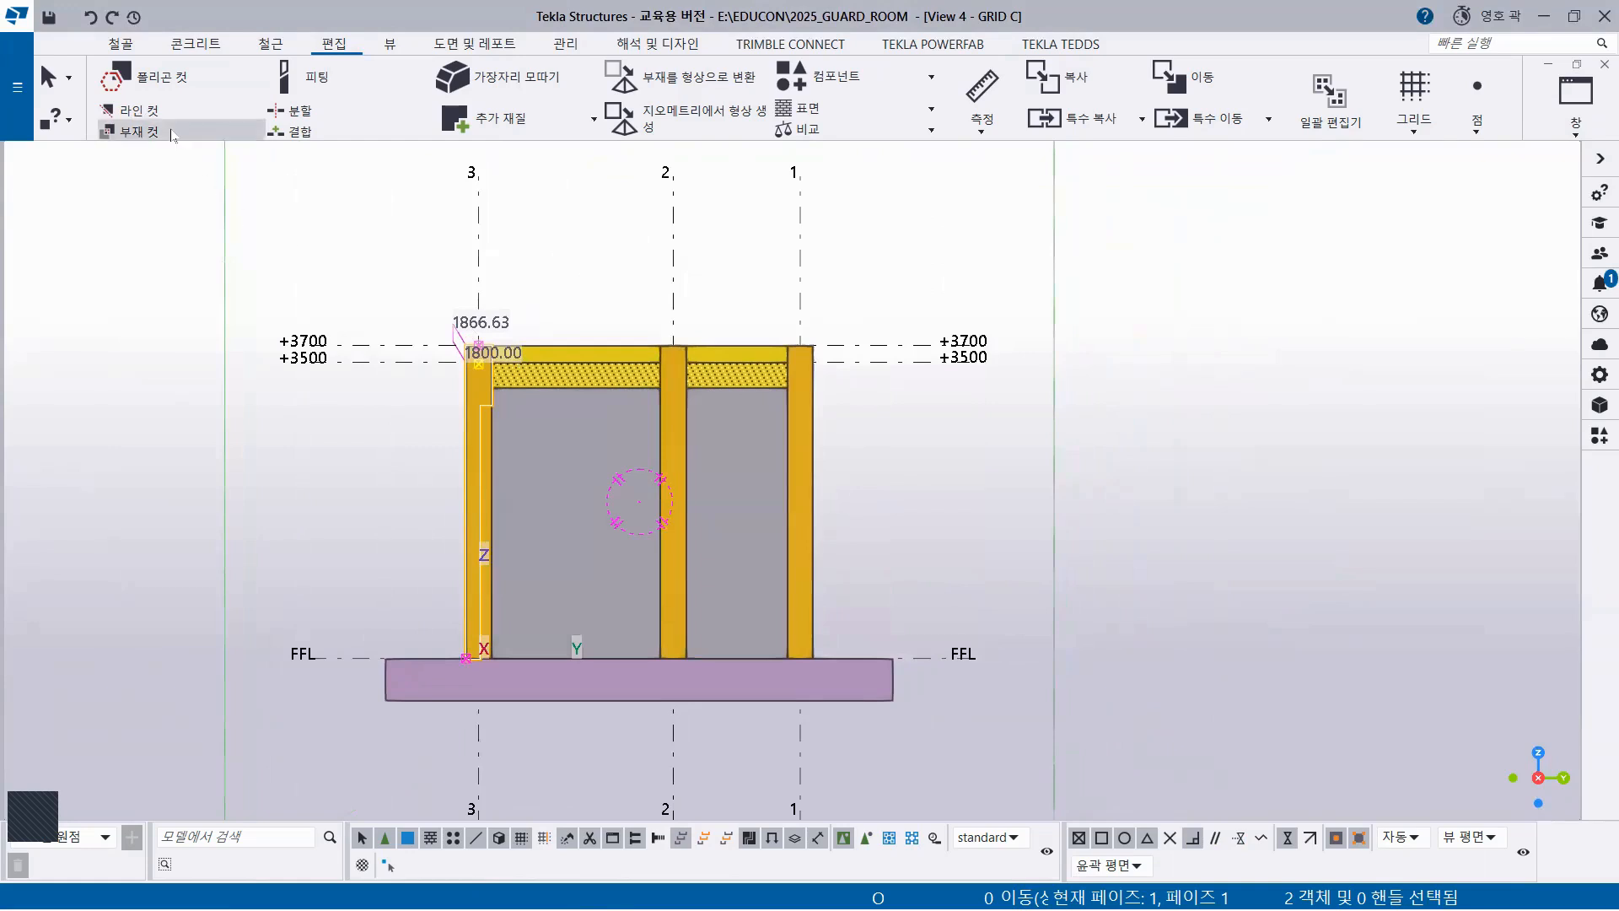
Line-cut the wall between grids 1 and 2 along the underside of the beam, removing the part above
{"action": "left_click", "coordinate": [130, 109]}
{"action": "left_click", "coordinate": [724, 473]}
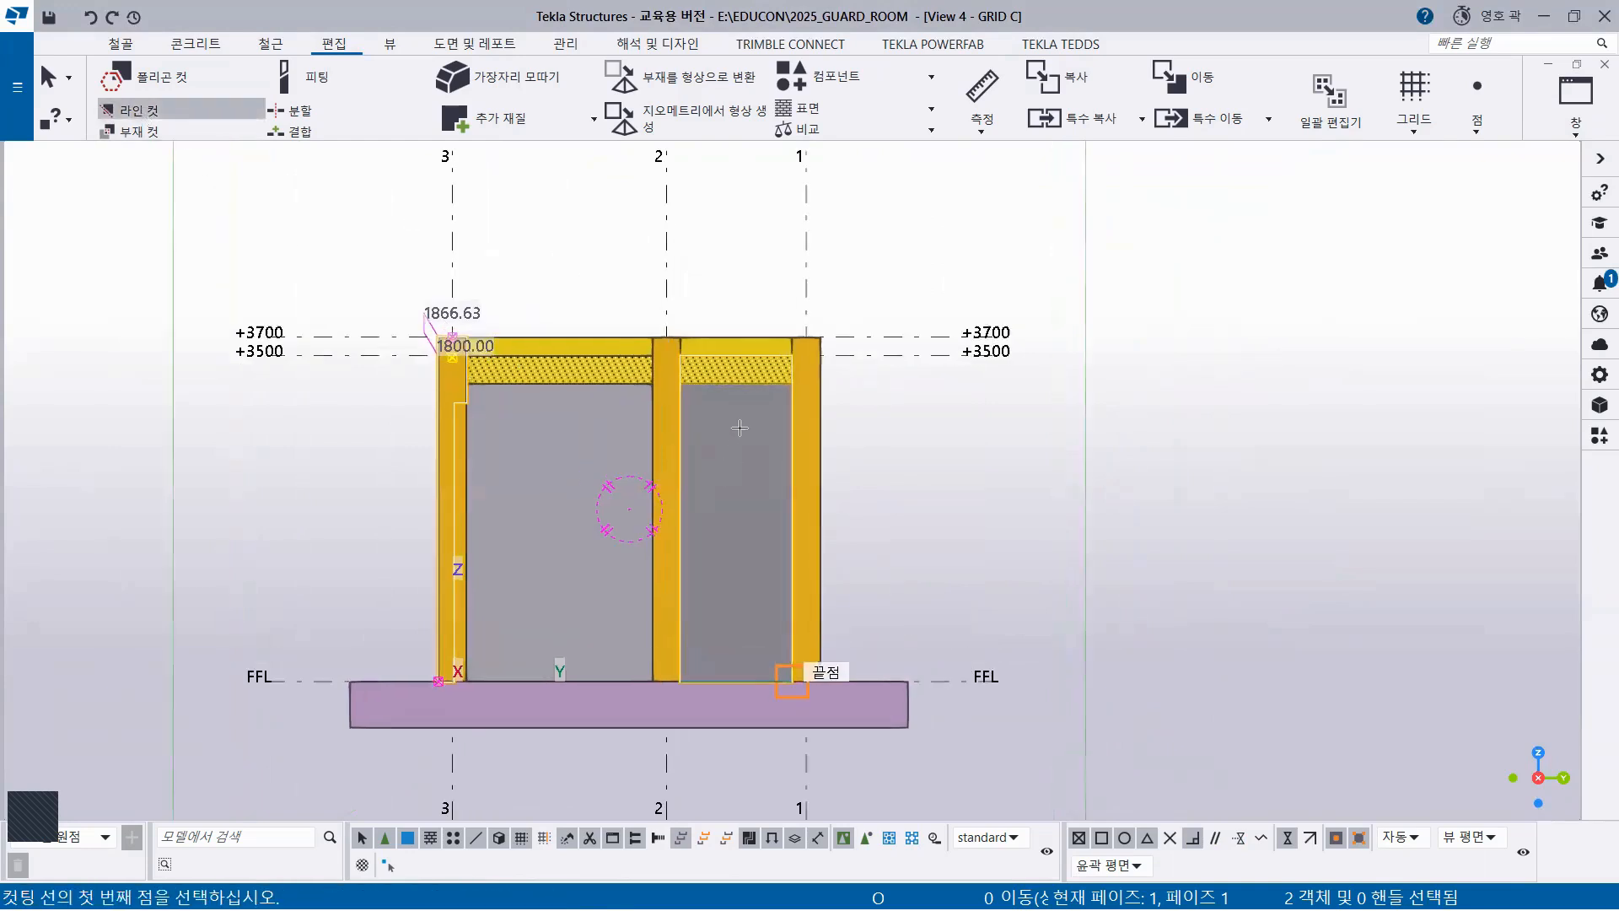
{"action": "scroll", "coordinate": [741, 427], "scroll_direction": "up", "scroll_amount": 7}
{"action": "left_click", "coordinate": [704, 348]}
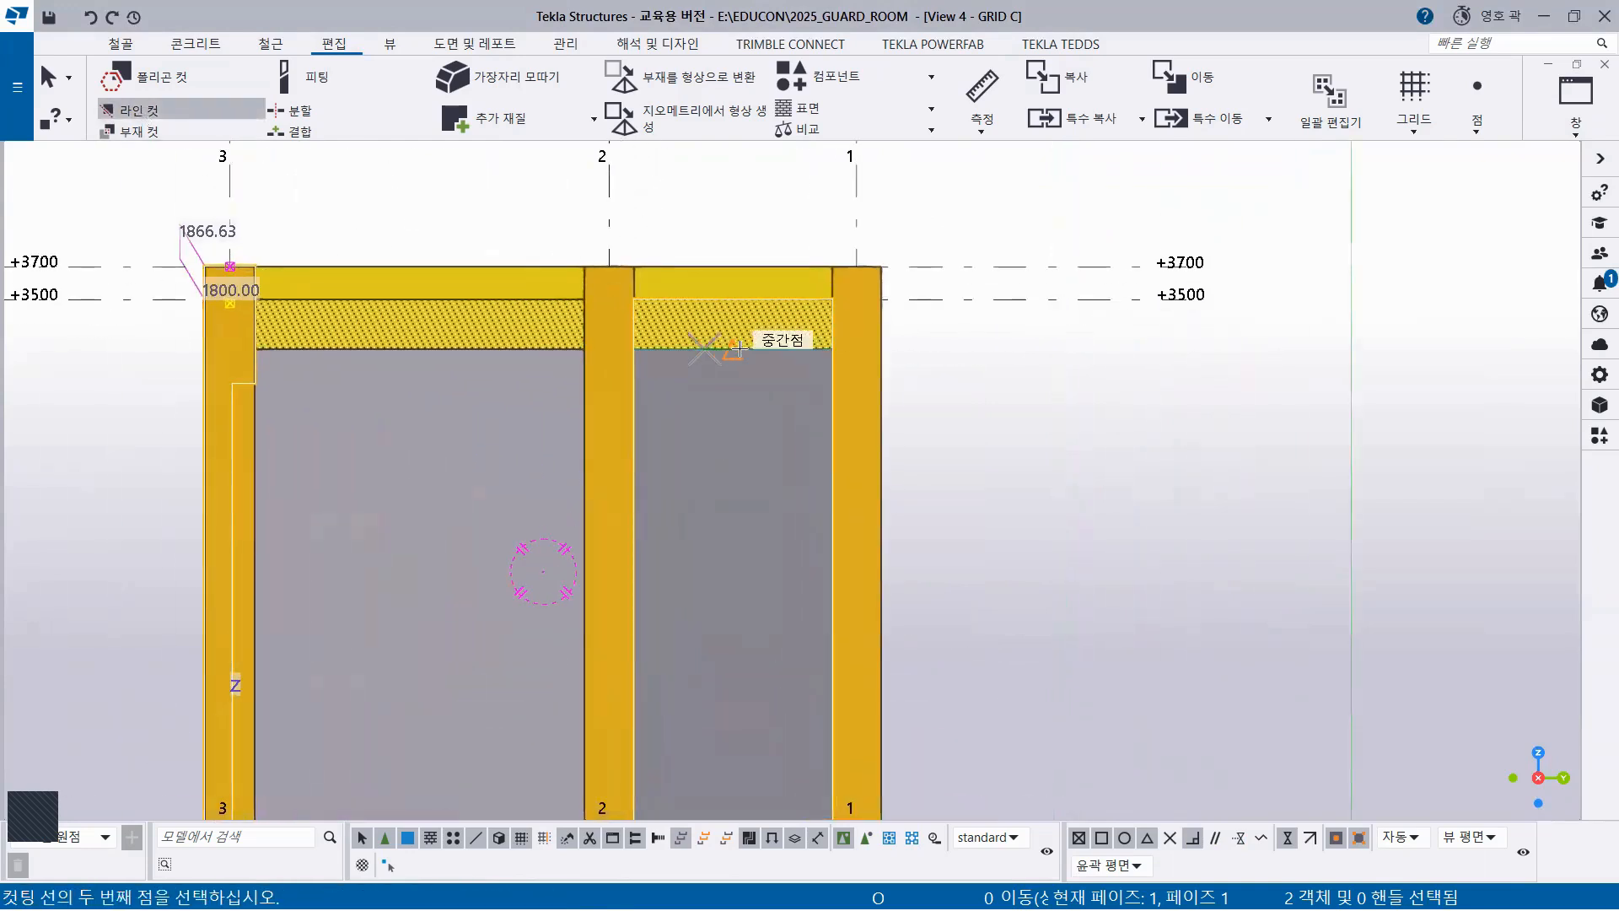
{"action": "left_click", "coordinate": [739, 348]}
{"action": "left_click", "coordinate": [734, 243]}
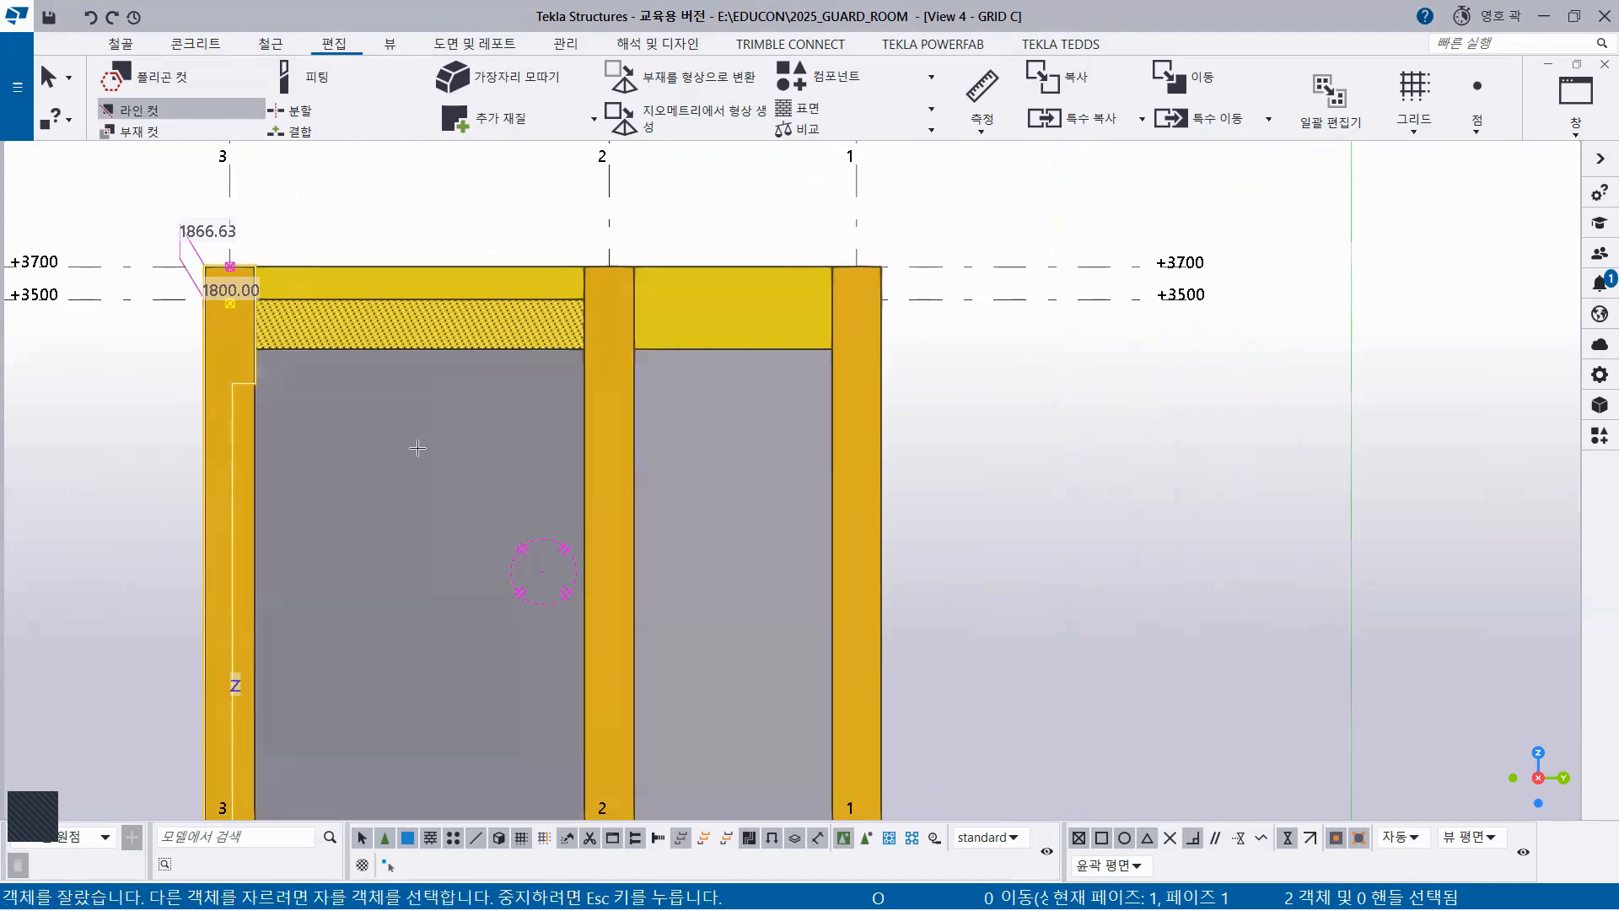
Line-cut the wall between grids 2 and 3 along the beam's underside, removing the part above, and end the command
{"action": "left_click", "coordinate": [384, 435]}
{"action": "left_click", "coordinate": [374, 349]}
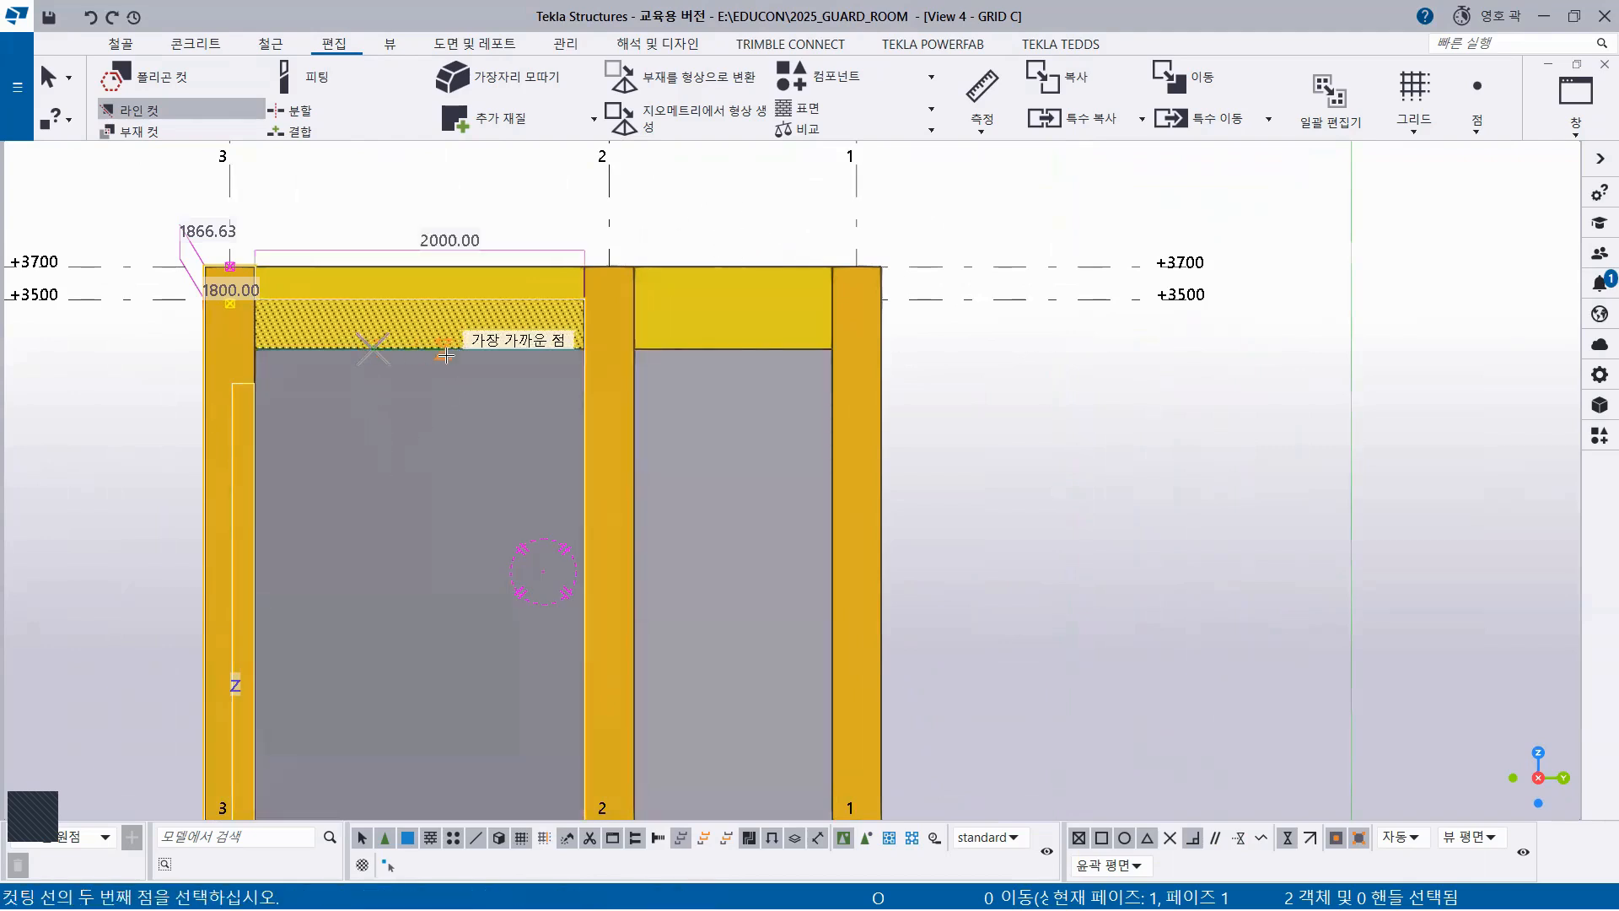
{"action": "left_click", "coordinate": [447, 348]}
{"action": "right_click", "coordinate": [393, 200]}
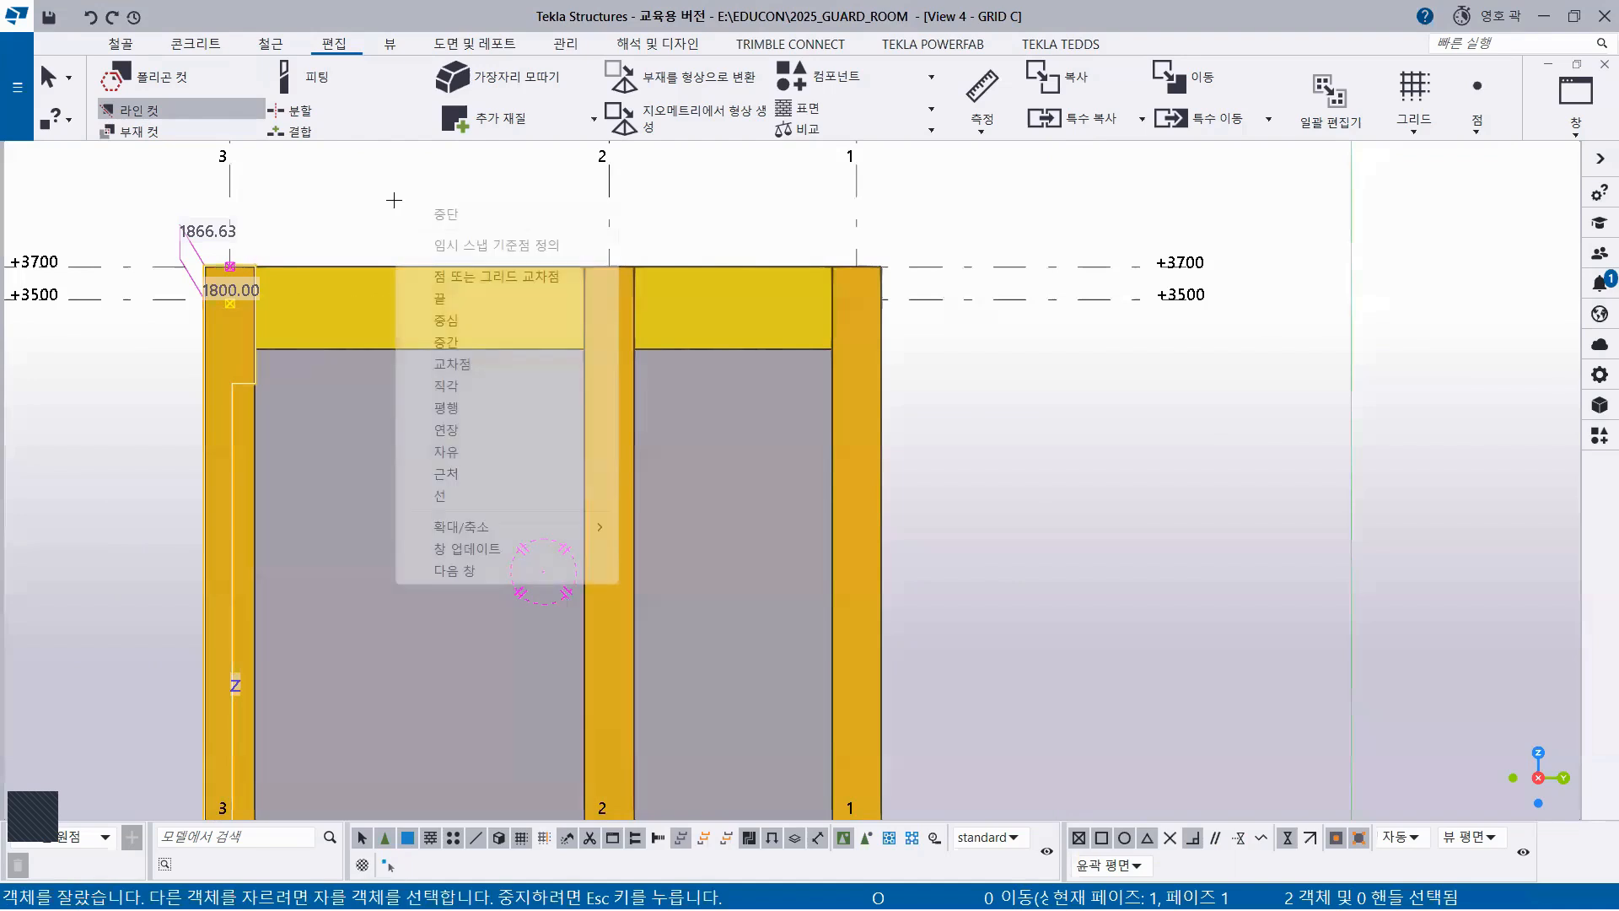
{"action": "left_click", "coordinate": [482, 609]}
{"action": "scroll", "coordinate": [499, 646], "scroll_direction": "down", "scroll_amount": 3}
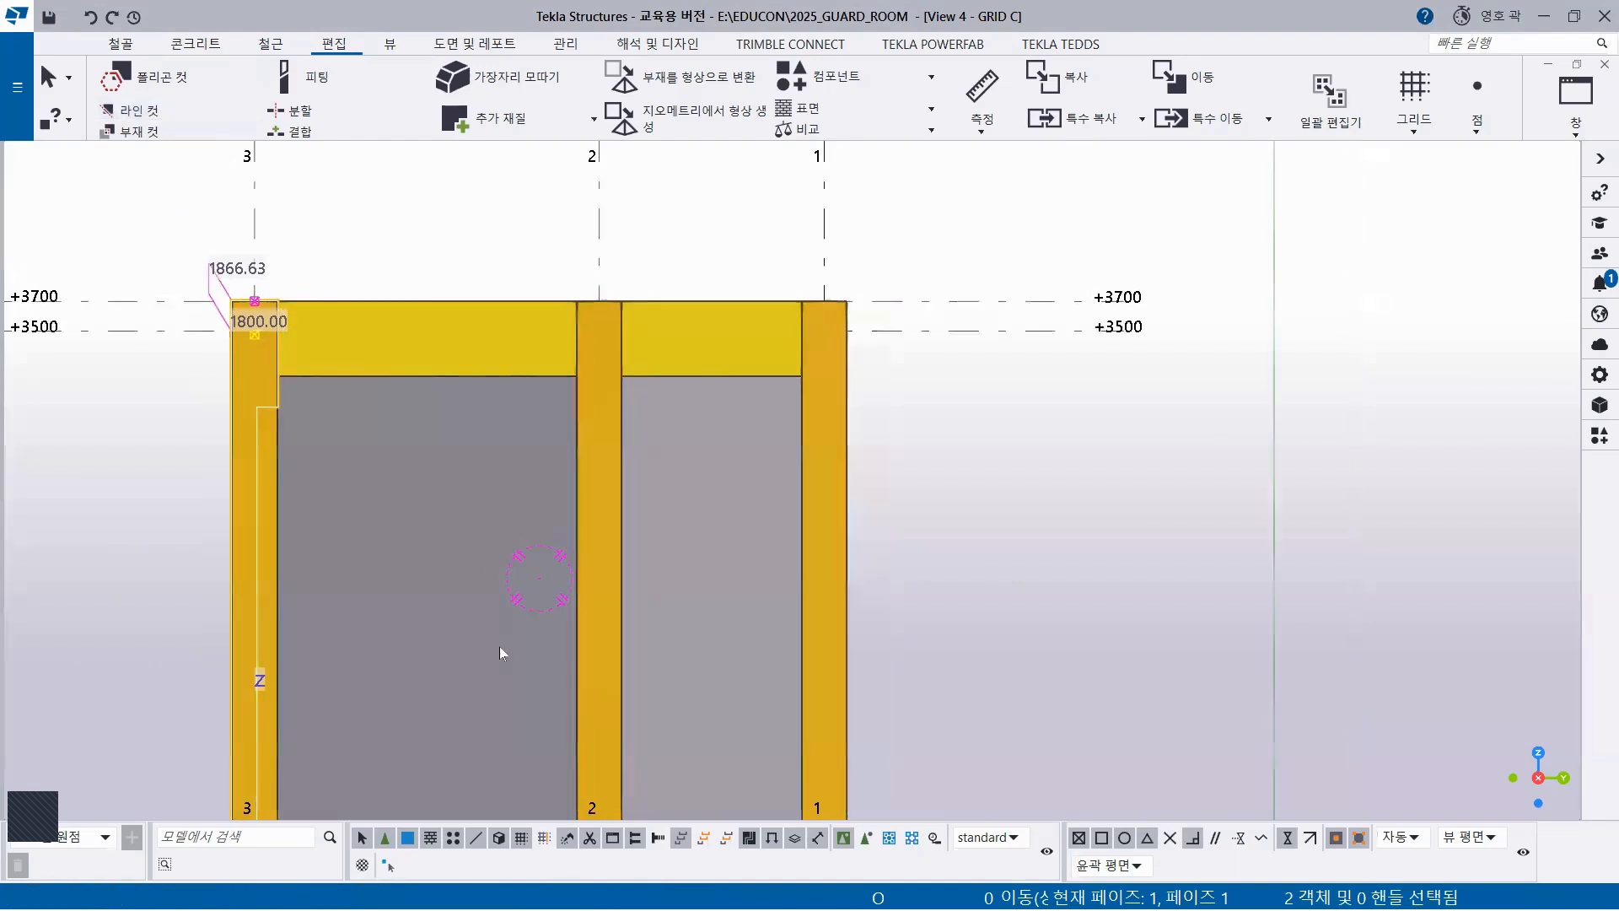
Return to the 3D view, clear the selection and examine the cut walls and beams from several angles
{"action": "left_click", "coordinate": [1573, 106]}
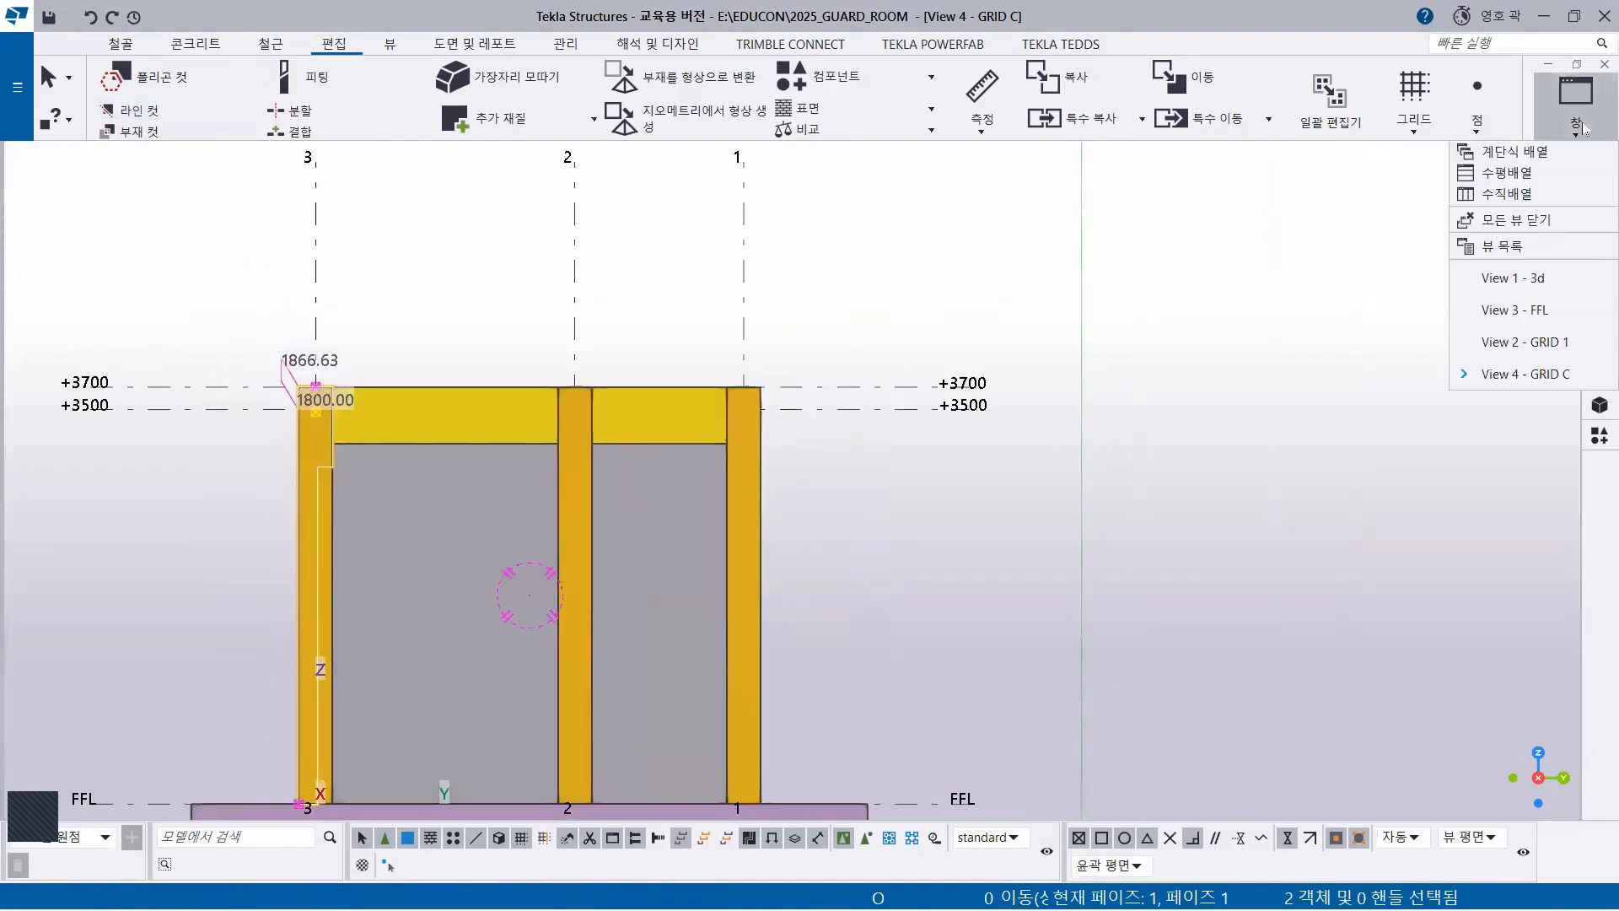
{"action": "left_click", "coordinate": [1537, 279]}
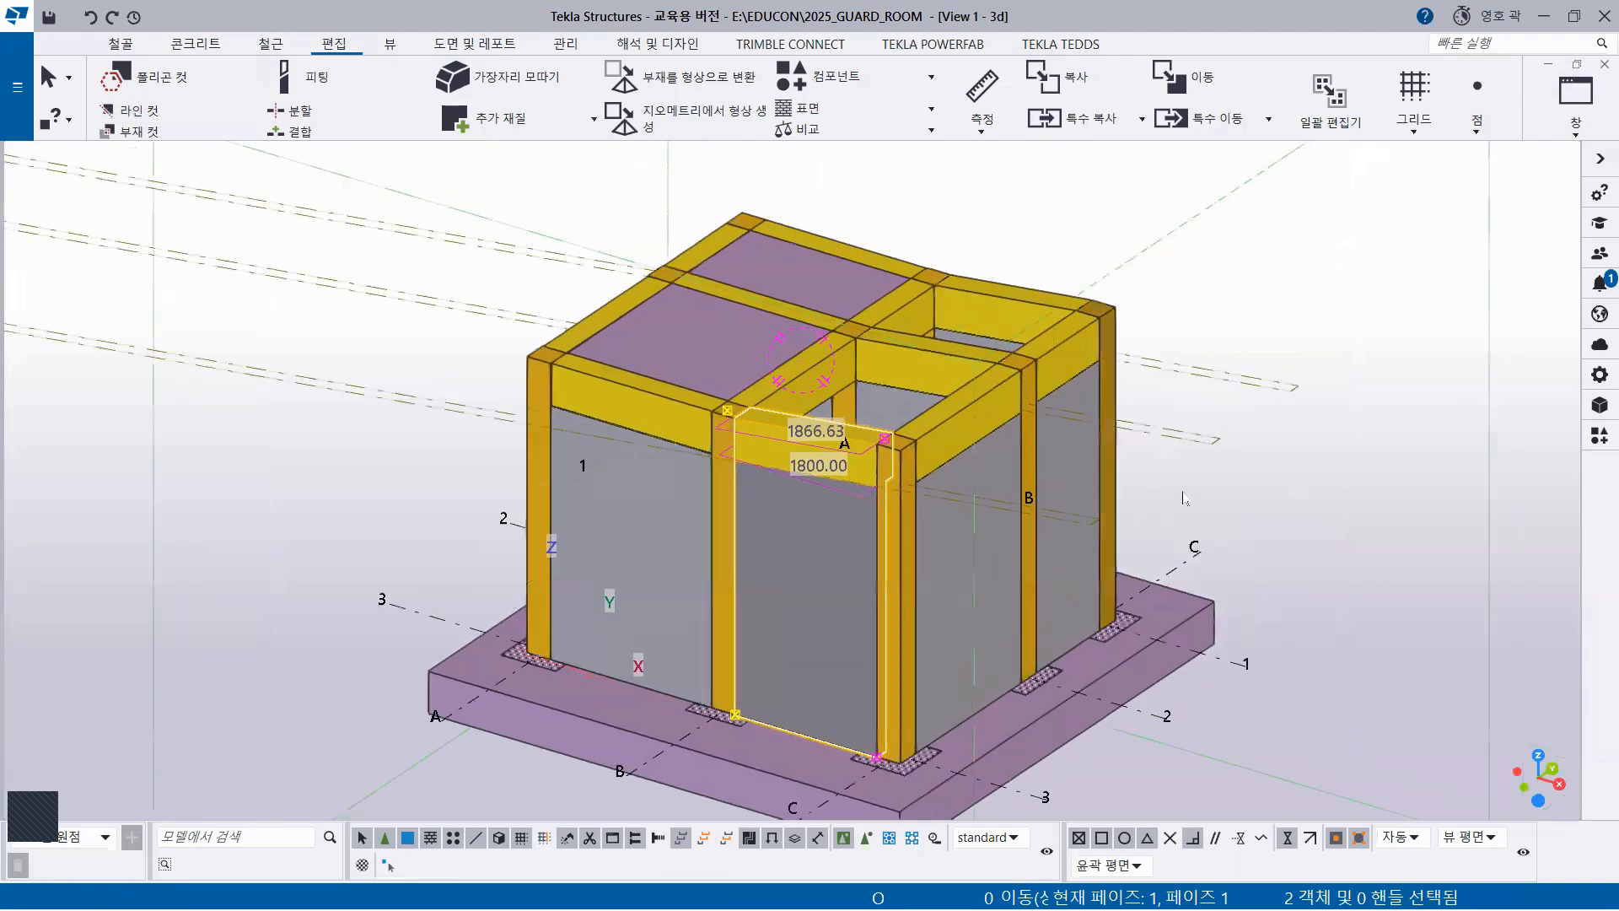
{"action": "left_click", "coordinate": [1256, 504]}
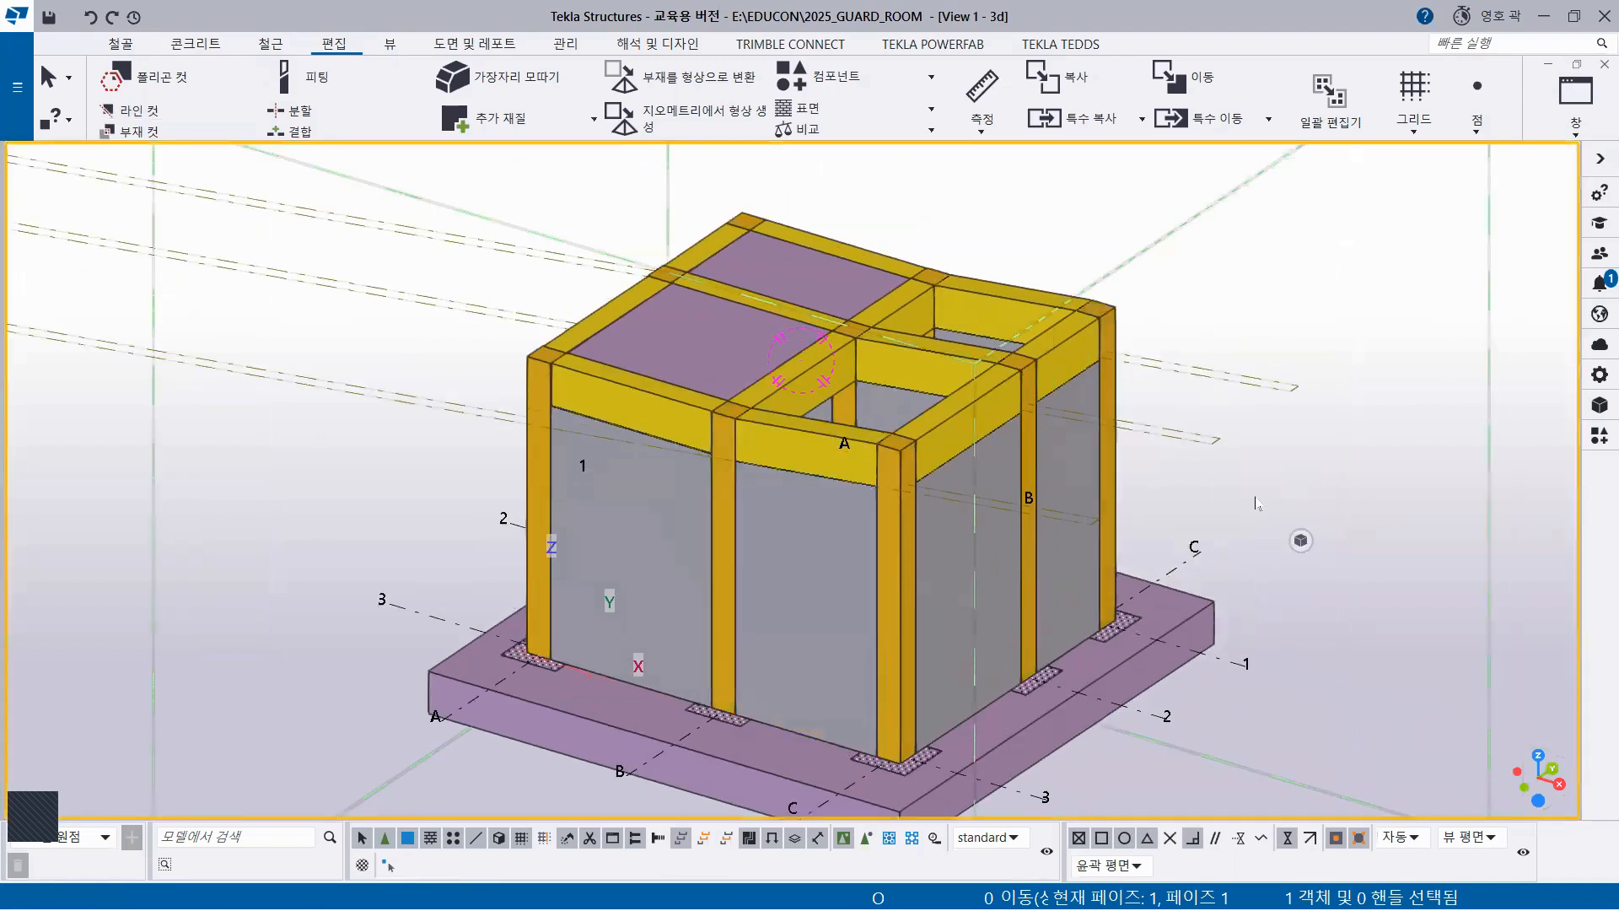
{"action": "mouse_move", "coordinate": [785, 597]}
{"action": "middle_mouse_down", "text": "ctrl"}
{"action": "mouse_move", "coordinate": [1052, 575]}
{"action": "mouse_move", "coordinate": [1094, 587]}
{"action": "mouse_move", "coordinate": [936, 613]}
{"action": "middle_mouse_up", "text": "ctrl"}
{"action": "middle_click_drag", "start_coordinate": [1081, 471], "coordinate": [1260, 363]}
{"action": "middle_click_drag", "start_coordinate": [899, 589], "coordinate": [909, 587]}
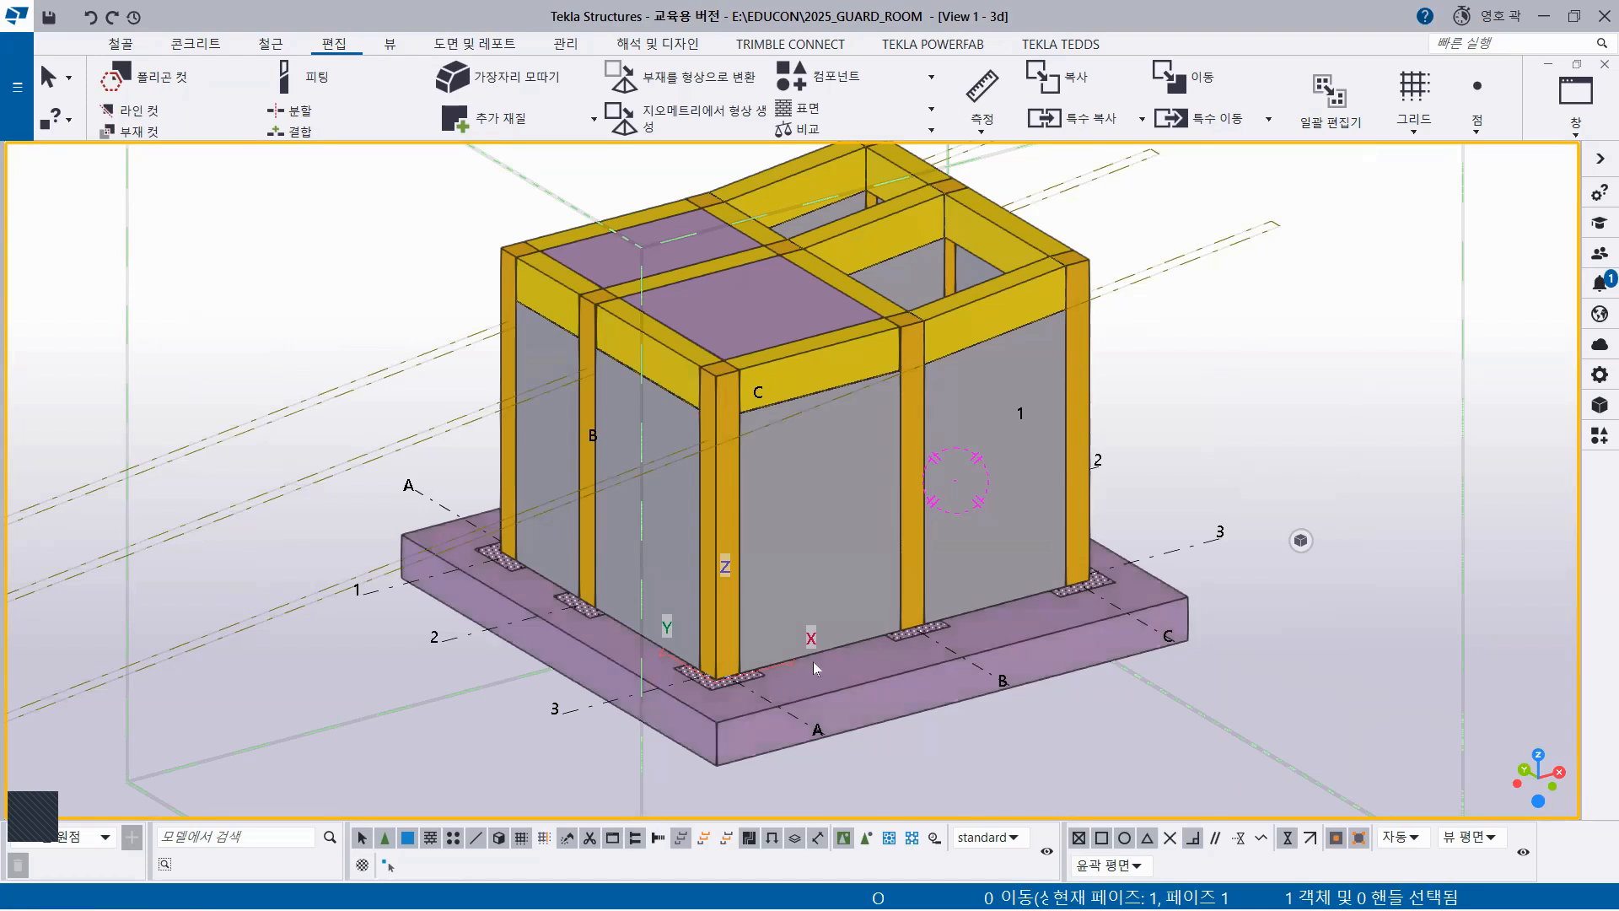
{"action": "middle_click_drag", "start_coordinate": [857, 666], "coordinate": [815, 594]}
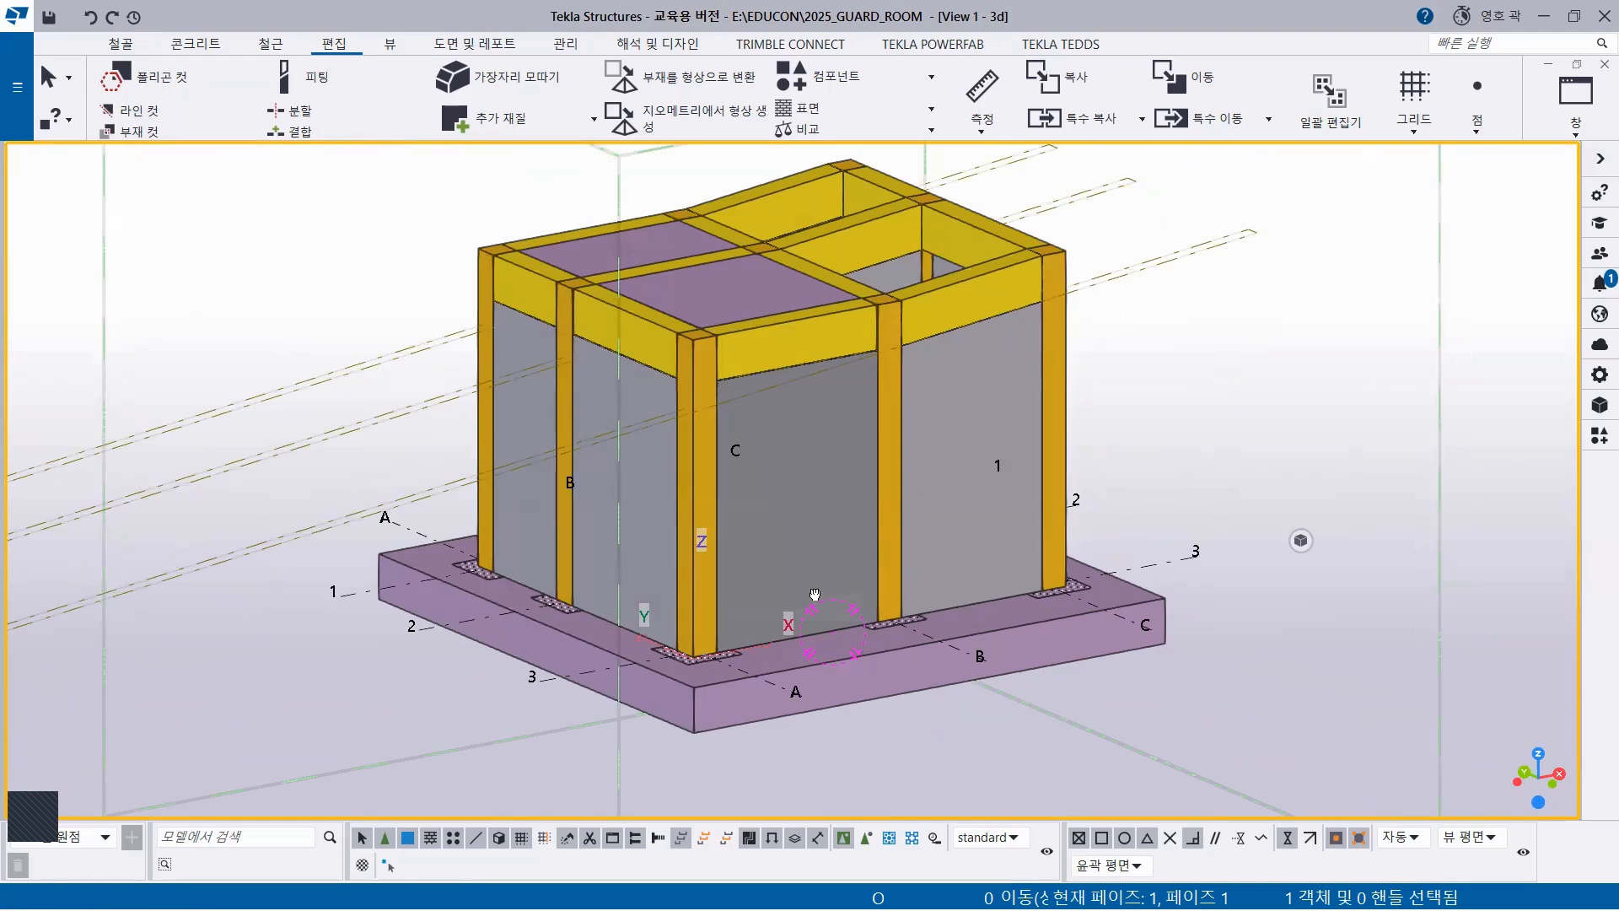
{"action": "mouse_move", "coordinate": [815, 594]}
{"action": "middle_mouse_down", "text": "ctrl"}
{"action": "mouse_move", "coordinate": [797, 392]}
{"action": "mouse_move", "coordinate": [785, 560]}
{"action": "mouse_move", "coordinate": [819, 595]}
{"action": "middle_mouse_up", "text": "ctrl"}
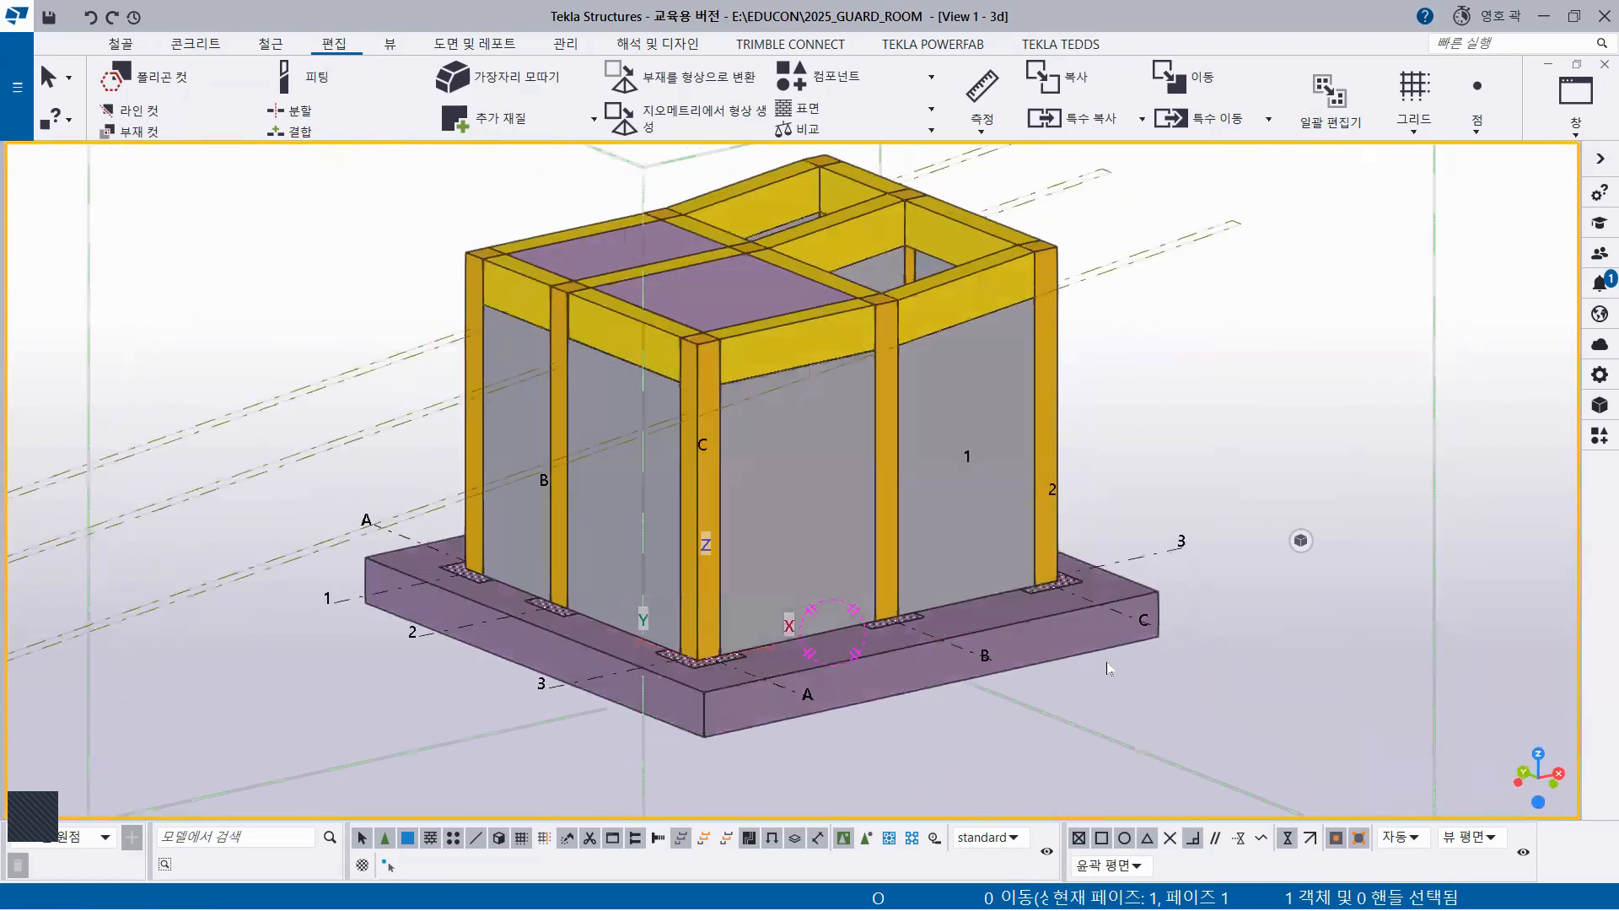
Set the thickness of the FS1 foundation slab to 200, apply the change and deselect the slab
{"action": "left_click", "coordinate": [1081, 622]}
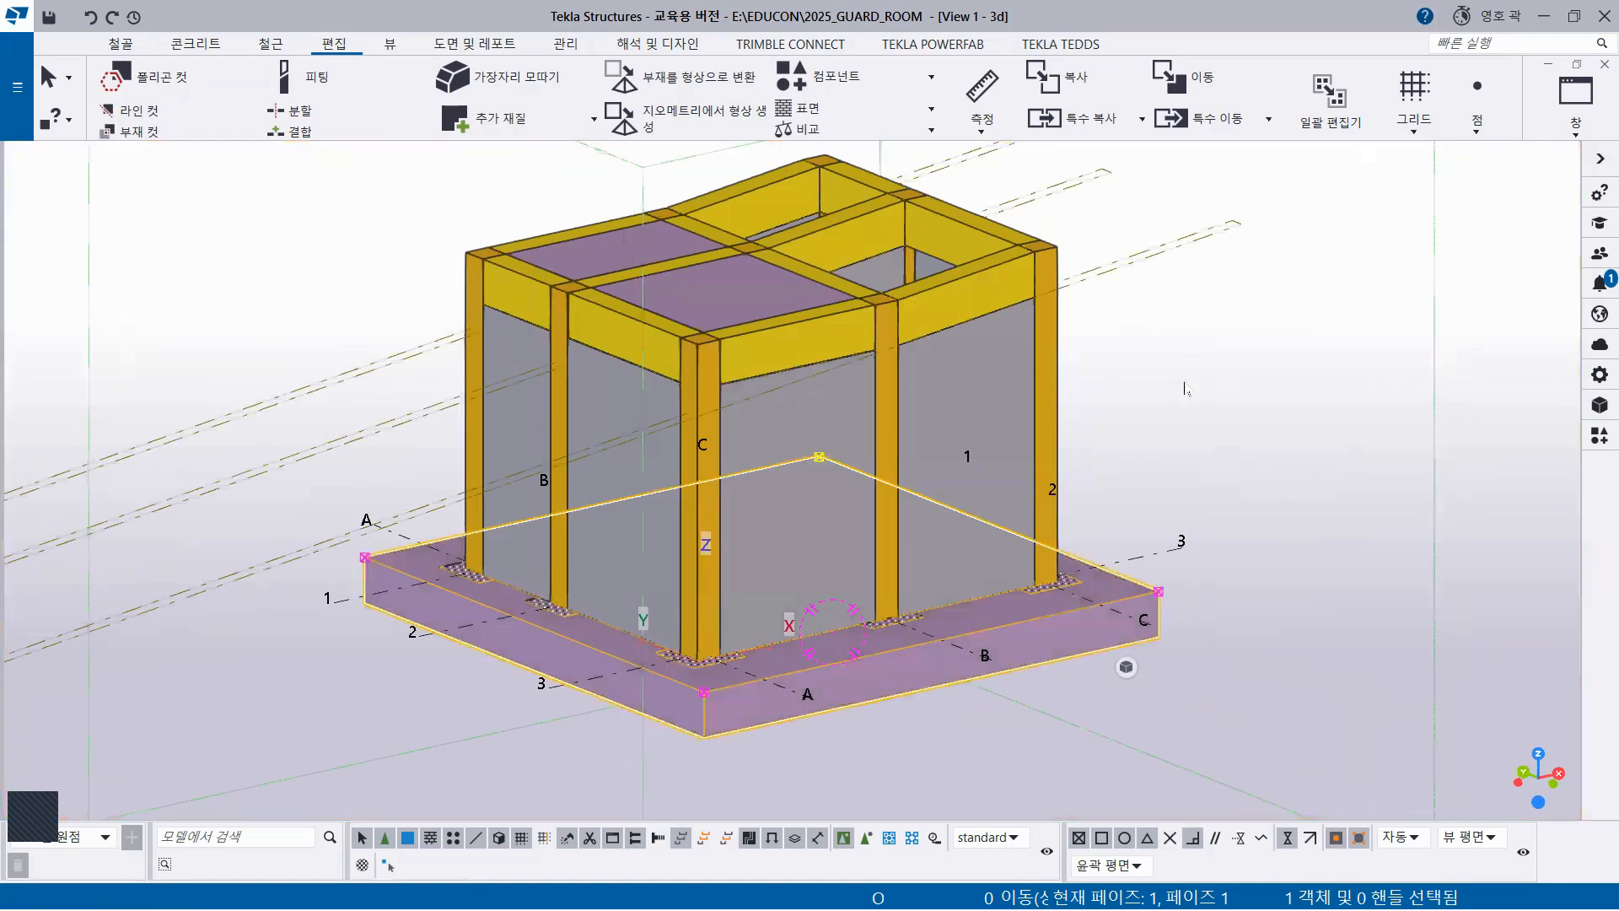
{"action": "double_click", "coordinate": [1069, 649]}
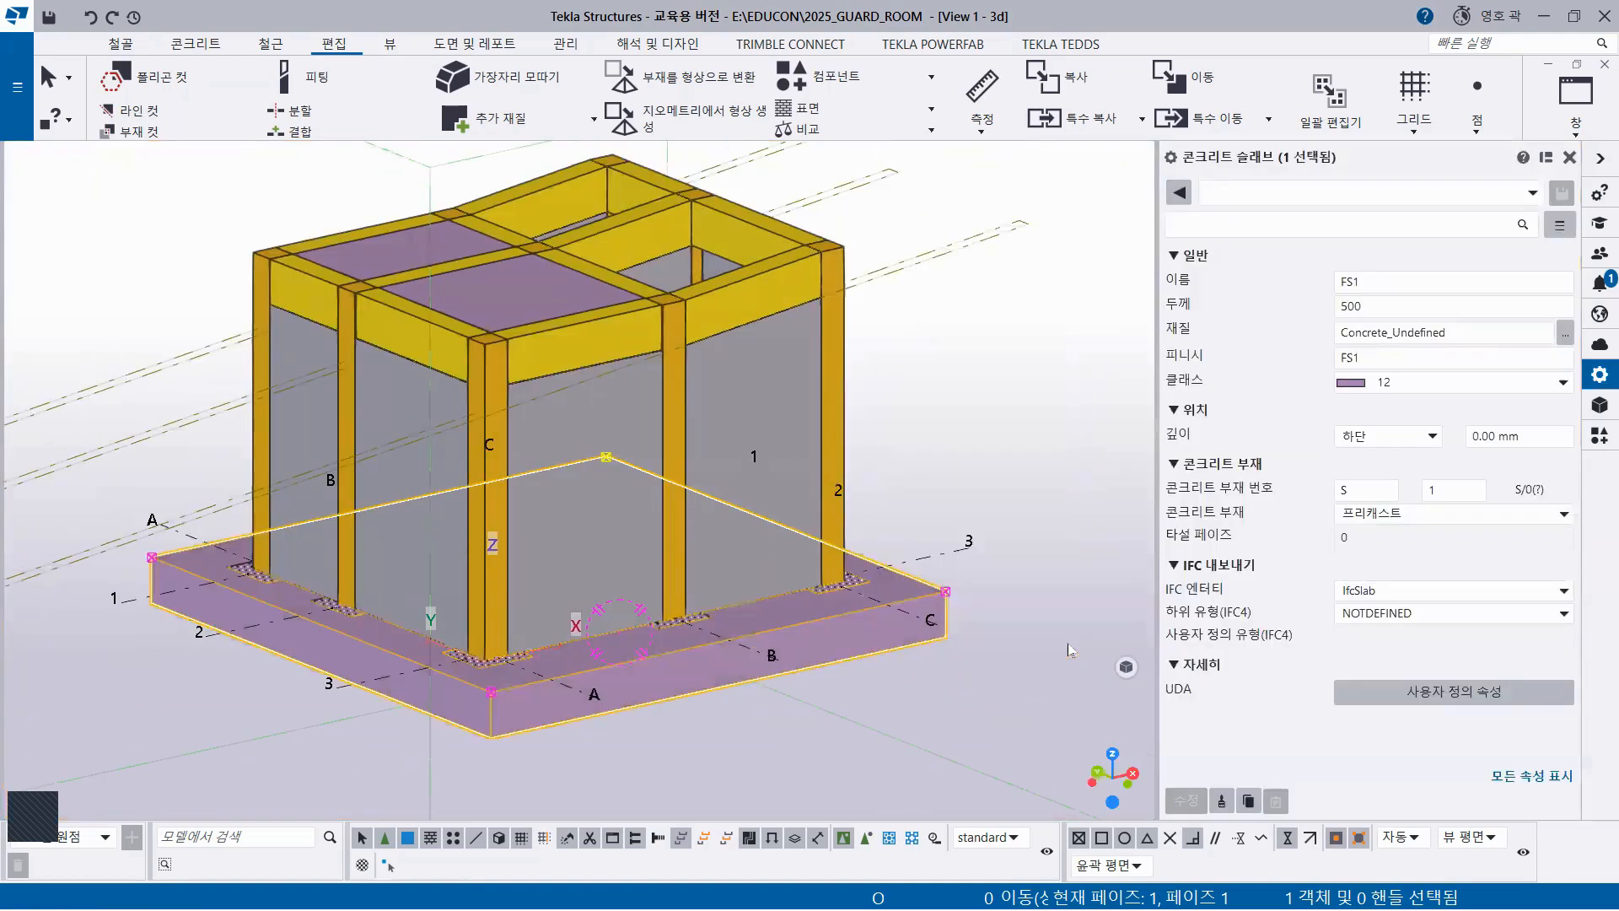
{"action": "double_click", "coordinate": [1359, 307]}
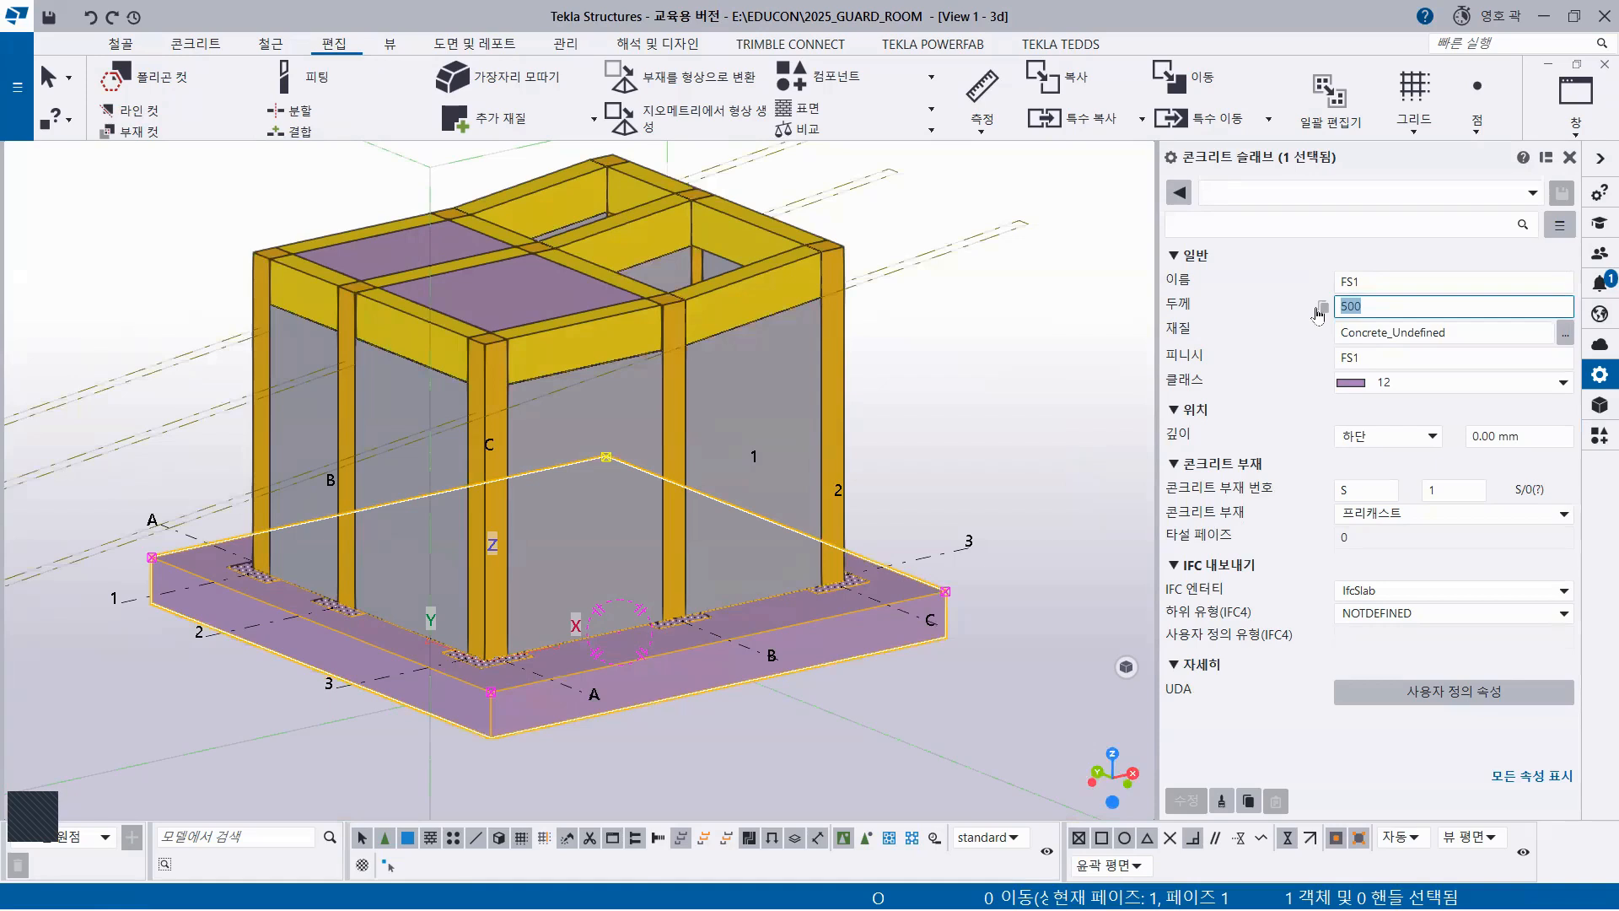
{"action": "type", "text": "2"}
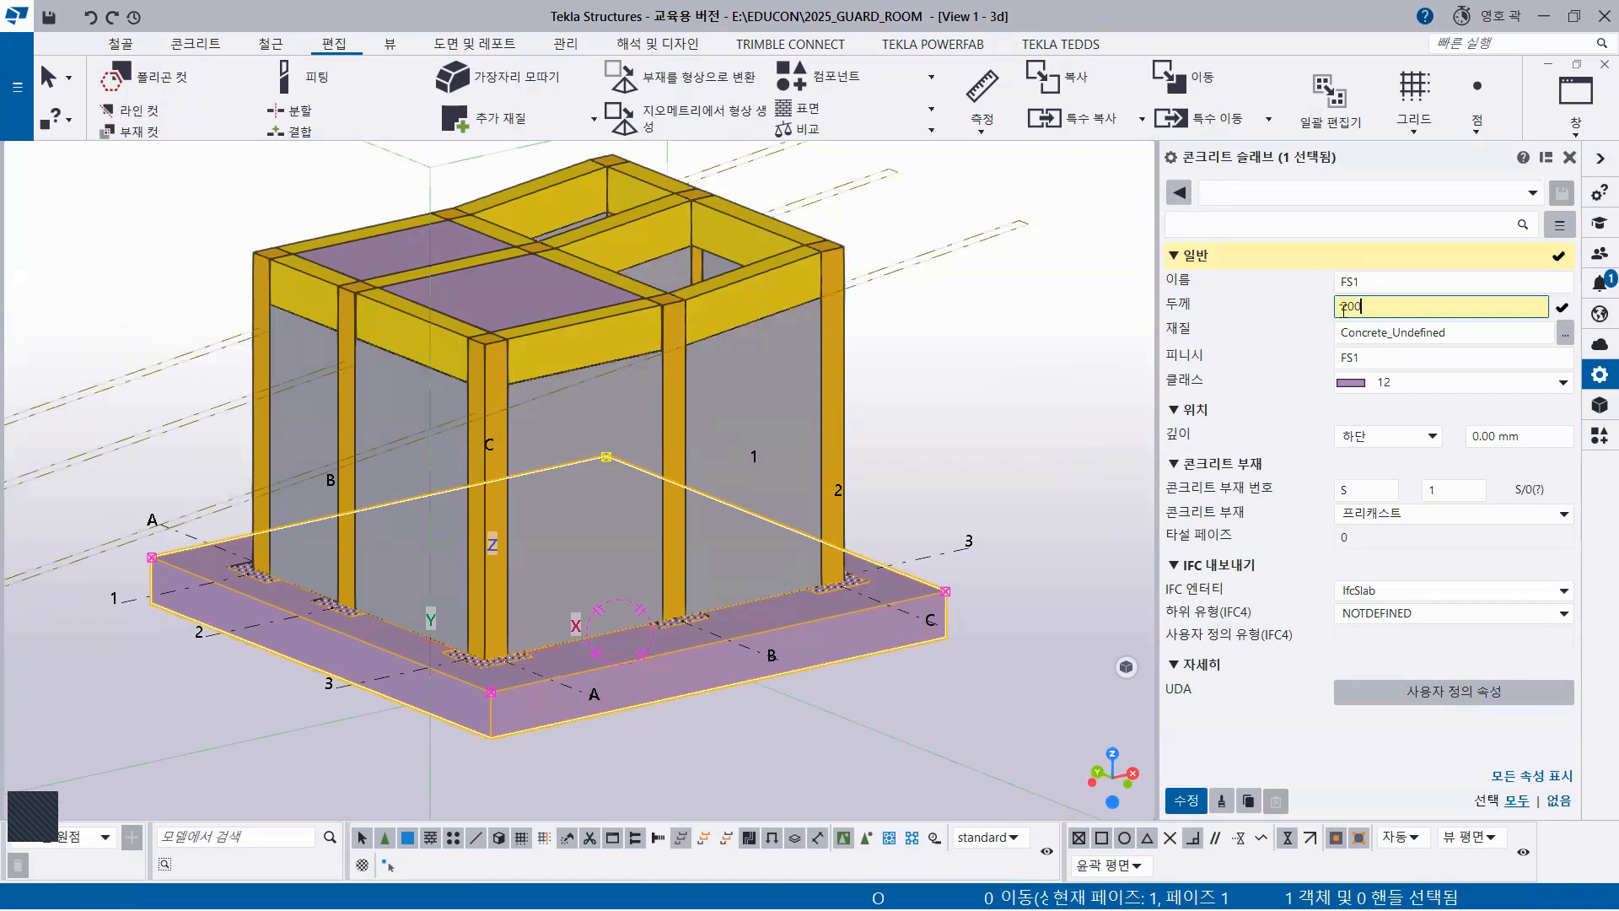
{"action": "left_click", "coordinate": [1186, 800]}
{"action": "left_click", "coordinate": [832, 726]}
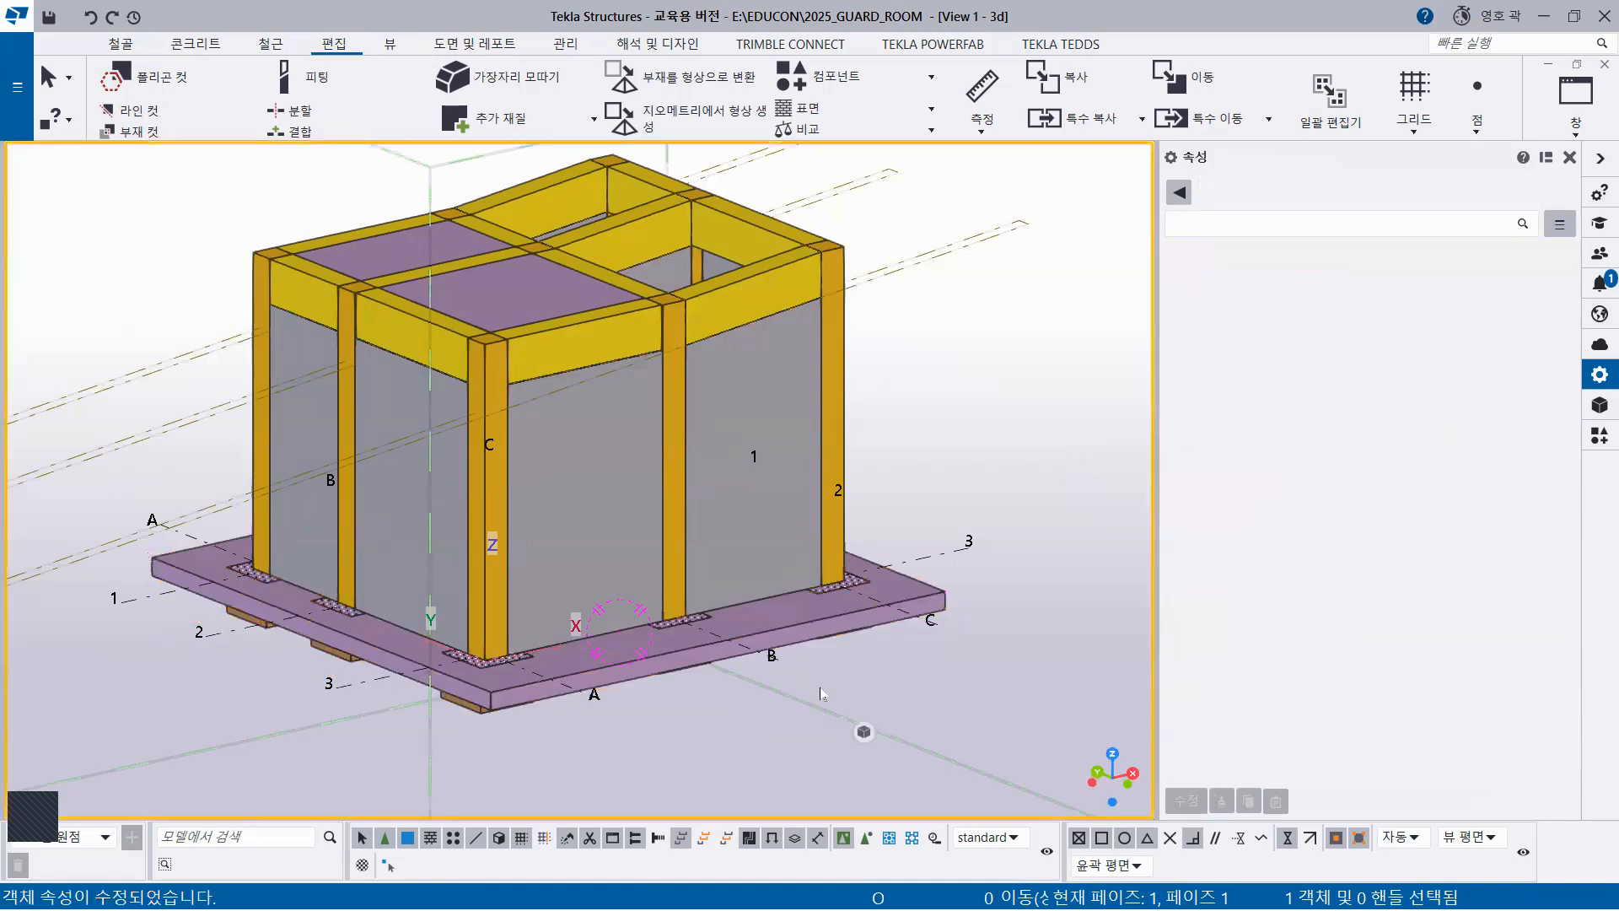
Hide the FS1 foundation slab in the 3D view to expose the footings and the slab beneath it
{"action": "middle_click_drag", "start_coordinate": [763, 675], "coordinate": [744, 752], "text": "ctrl"}
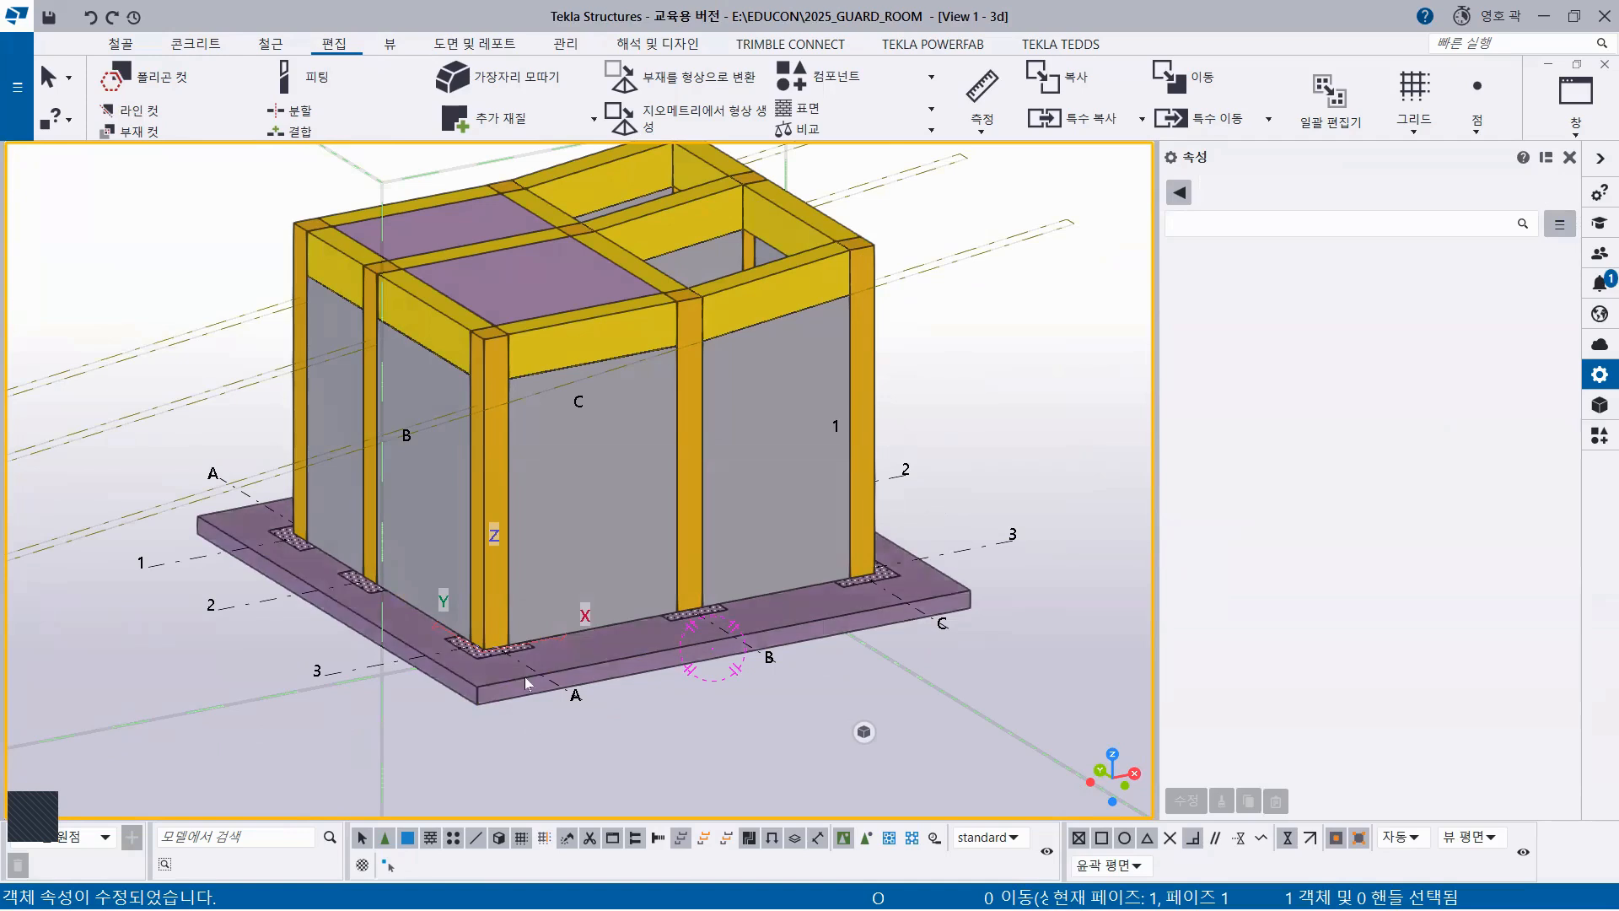
{"action": "middle_click_drag", "start_coordinate": [567, 583], "coordinate": [613, 555], "text": "ctrl"}
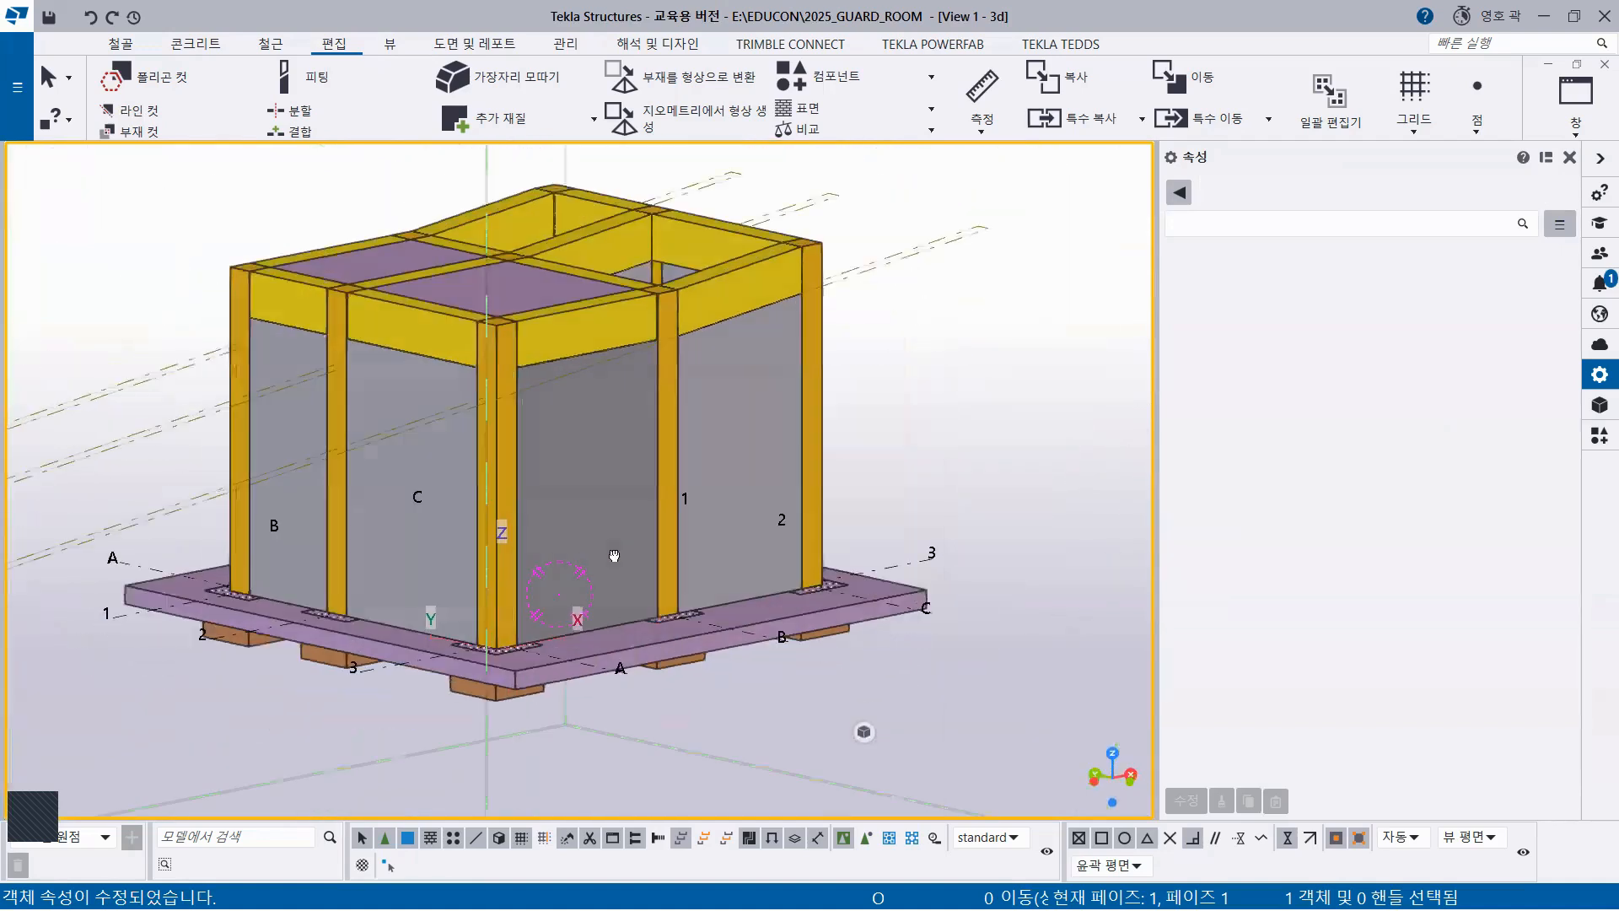
{"action": "middle_click_drag", "start_coordinate": [627, 668], "coordinate": [654, 563]}
{"action": "left_click", "coordinate": [654, 562]}
{"action": "left_click", "coordinate": [663, 577]}
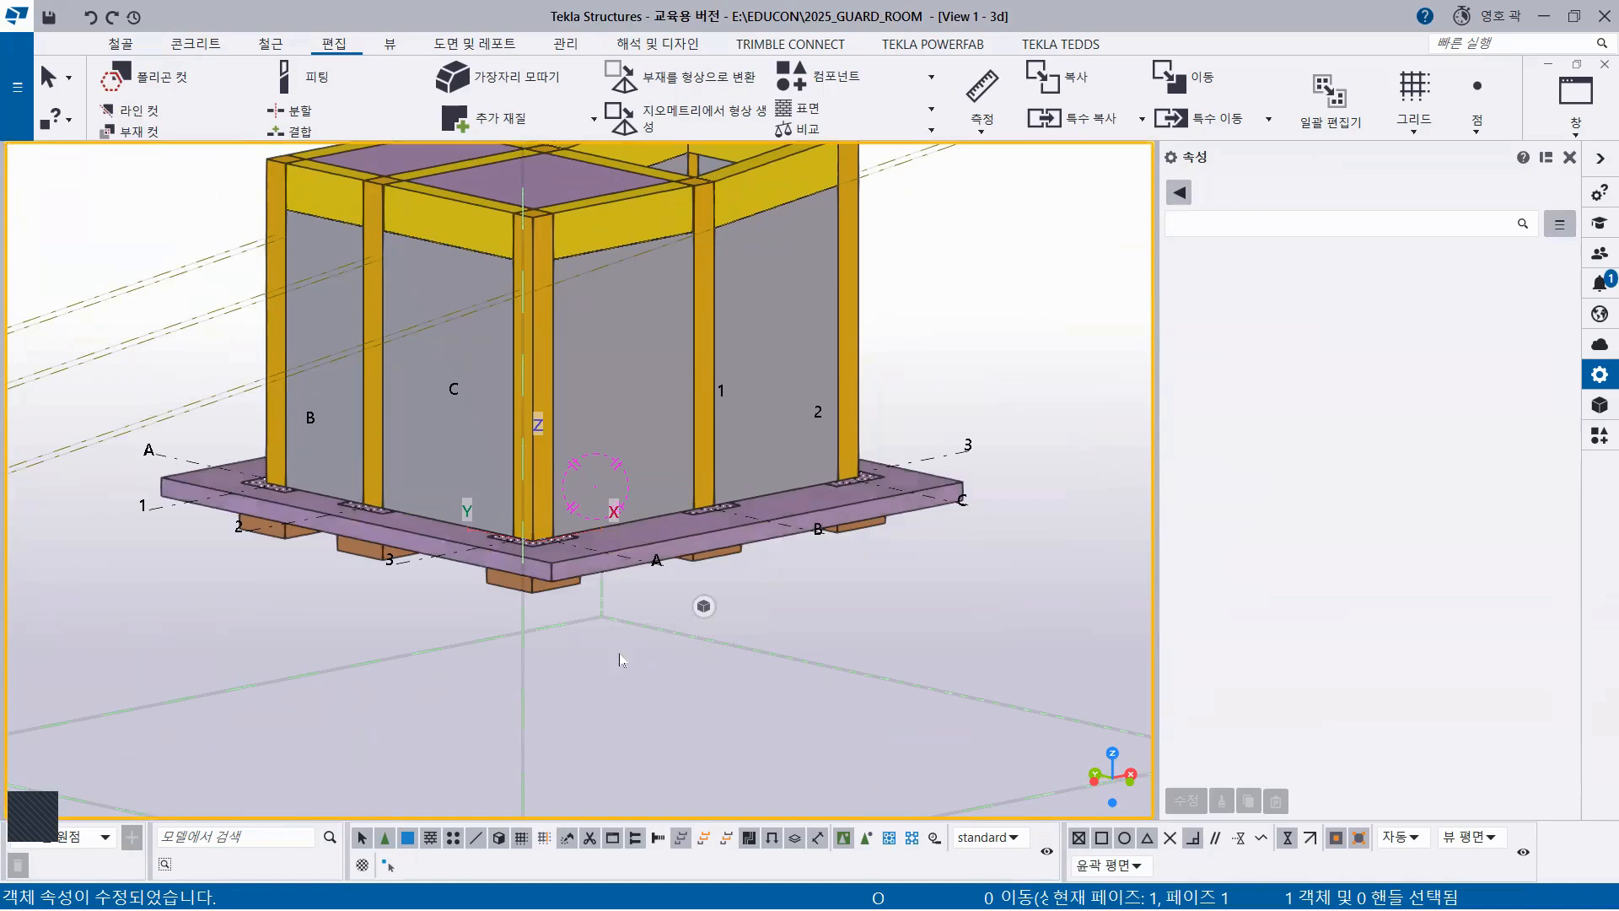
{"action": "left_click", "coordinate": [619, 552]}
{"action": "right_click", "coordinate": [944, 322]}
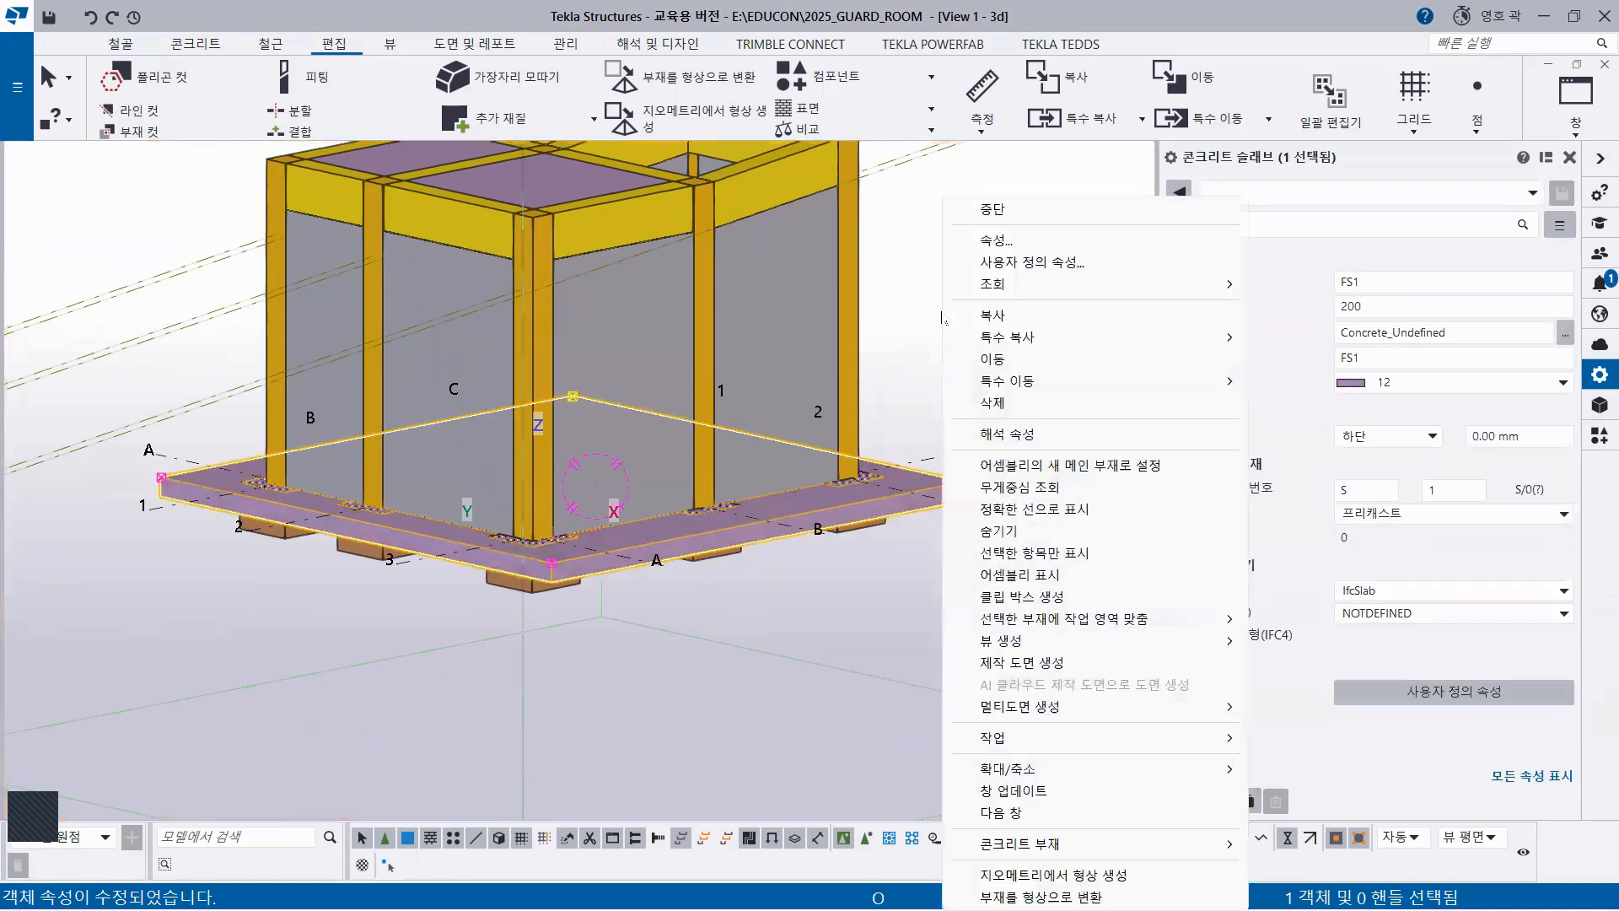
{"action": "left_click", "coordinate": [1019, 532]}
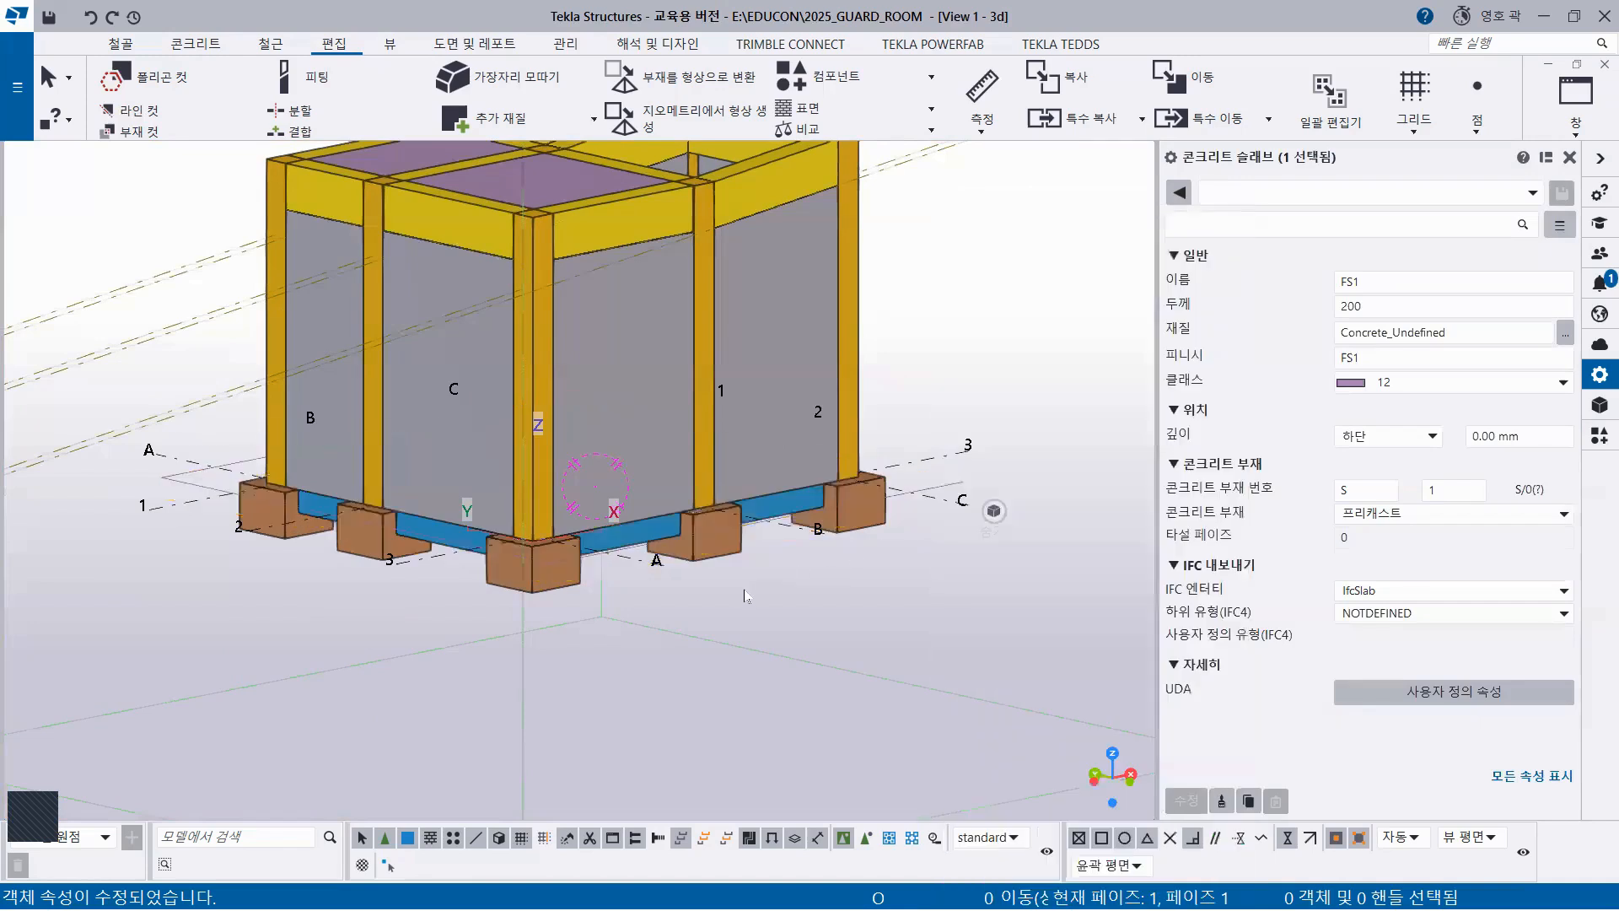
Examine the footings from below and check the properties of the blue floor slab between them
{"action": "middle_click_drag", "start_coordinate": [664, 602], "coordinate": [678, 630], "text": "ctrl"}
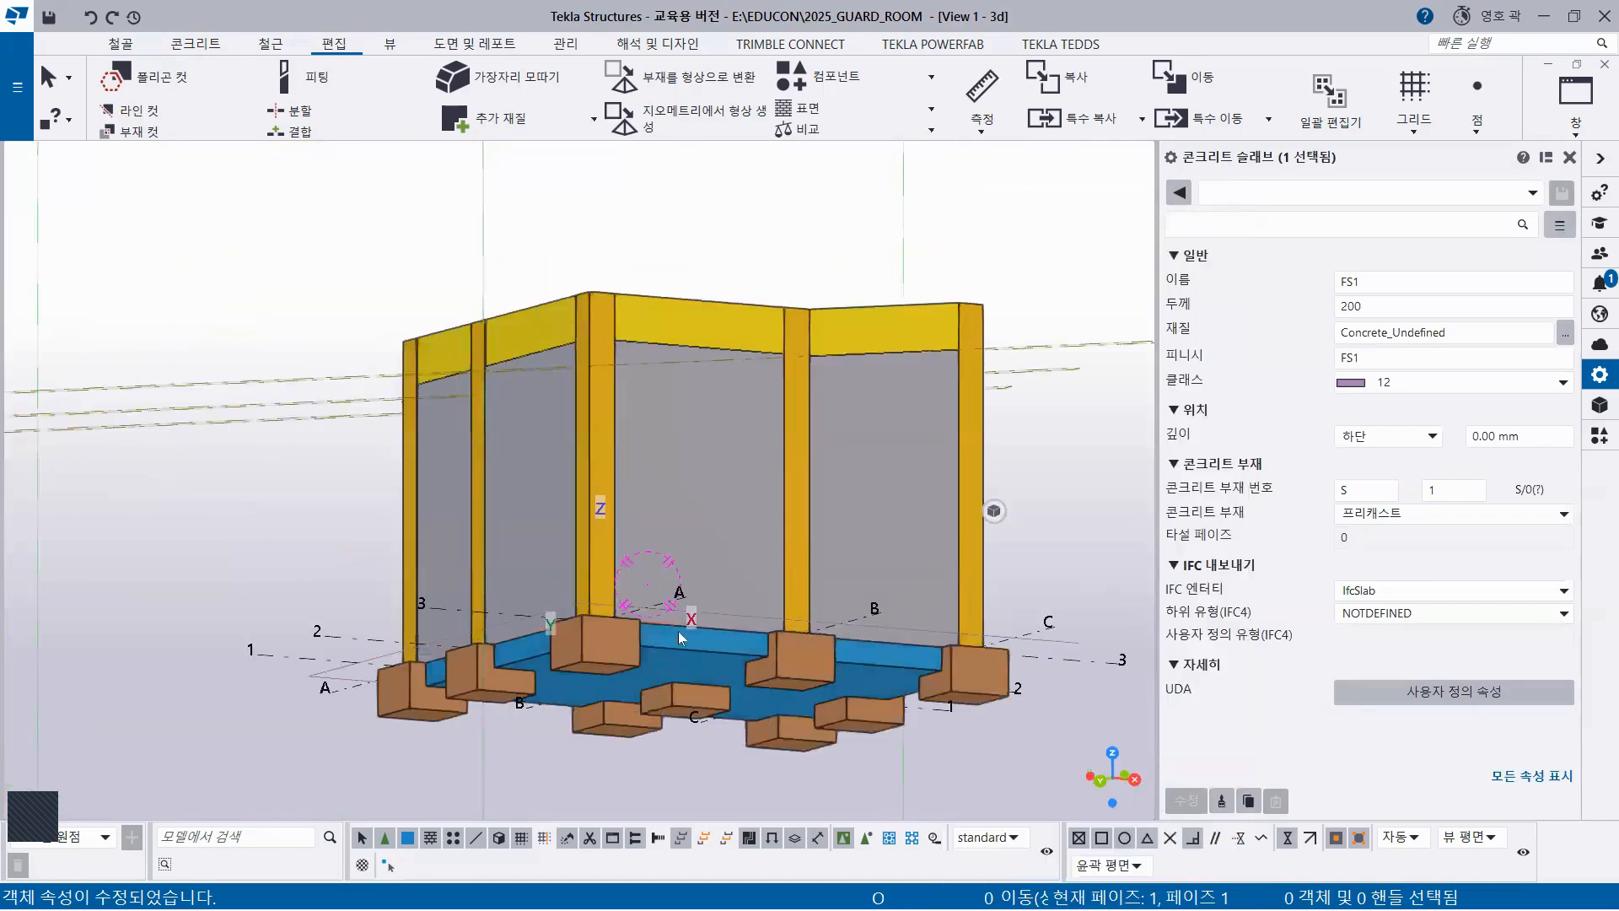
{"action": "scroll", "coordinate": [678, 630], "scroll_direction": "up", "scroll_amount": 2}
{"action": "scroll", "coordinate": [670, 630], "scroll_direction": "up", "scroll_amount": 1}
{"action": "left_click", "coordinate": [689, 663]}
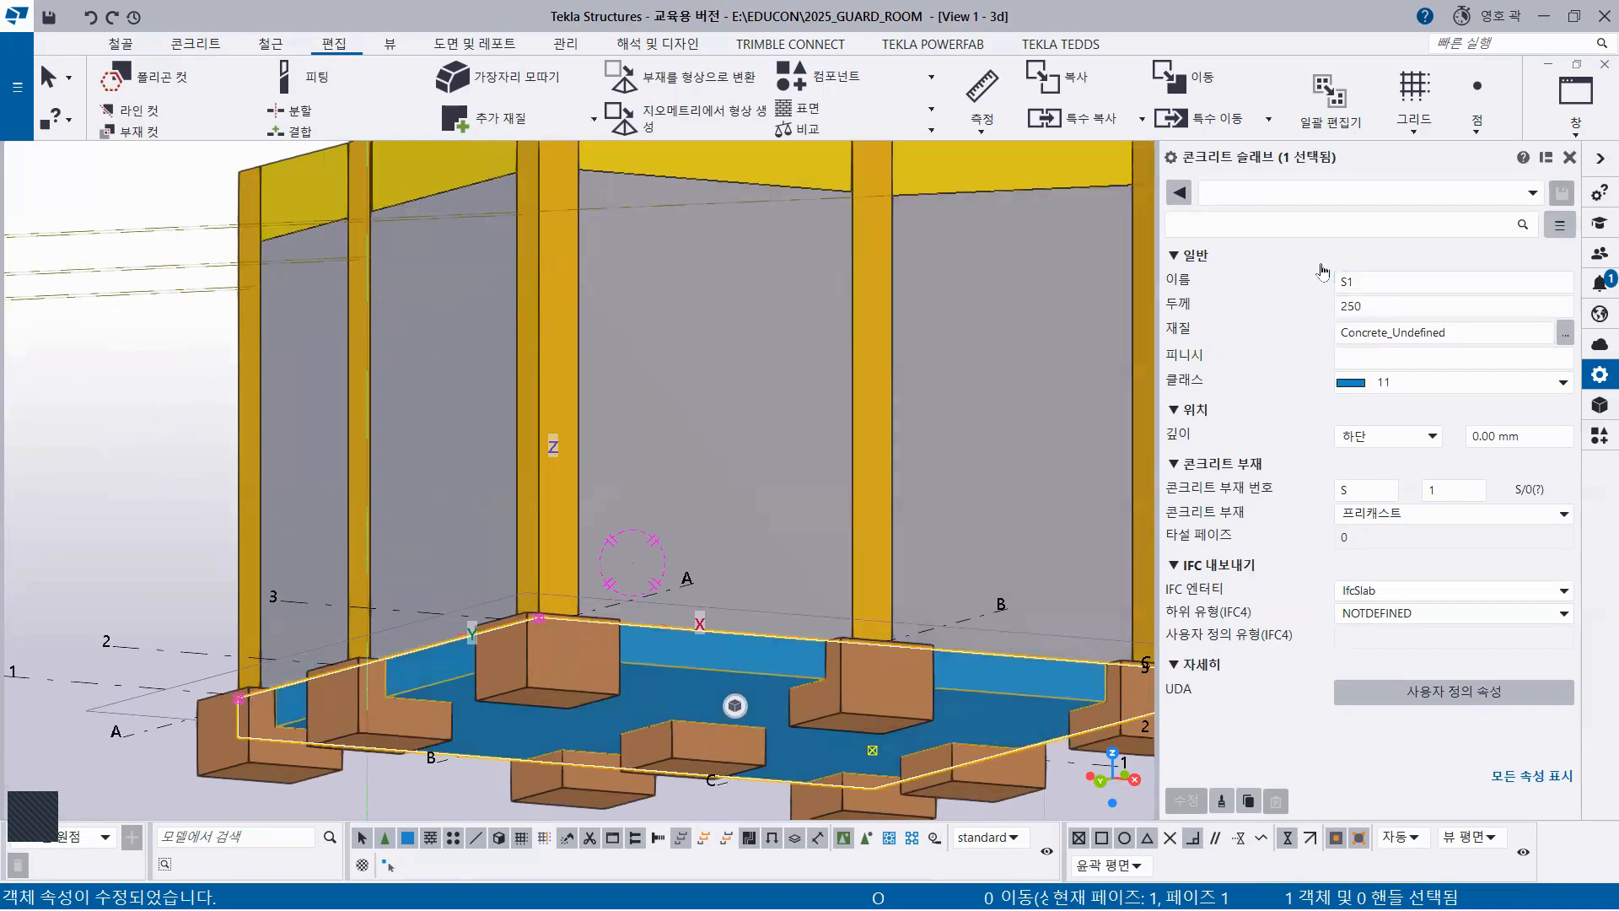
{"action": "scroll", "coordinate": [710, 619], "scroll_direction": "down", "scroll_amount": 3}
{"action": "middle_click_drag", "start_coordinate": [618, 679], "coordinate": [757, 782], "text": "ctrl"}
{"action": "middle_click_drag", "start_coordinate": [643, 470], "coordinate": [502, 270]}
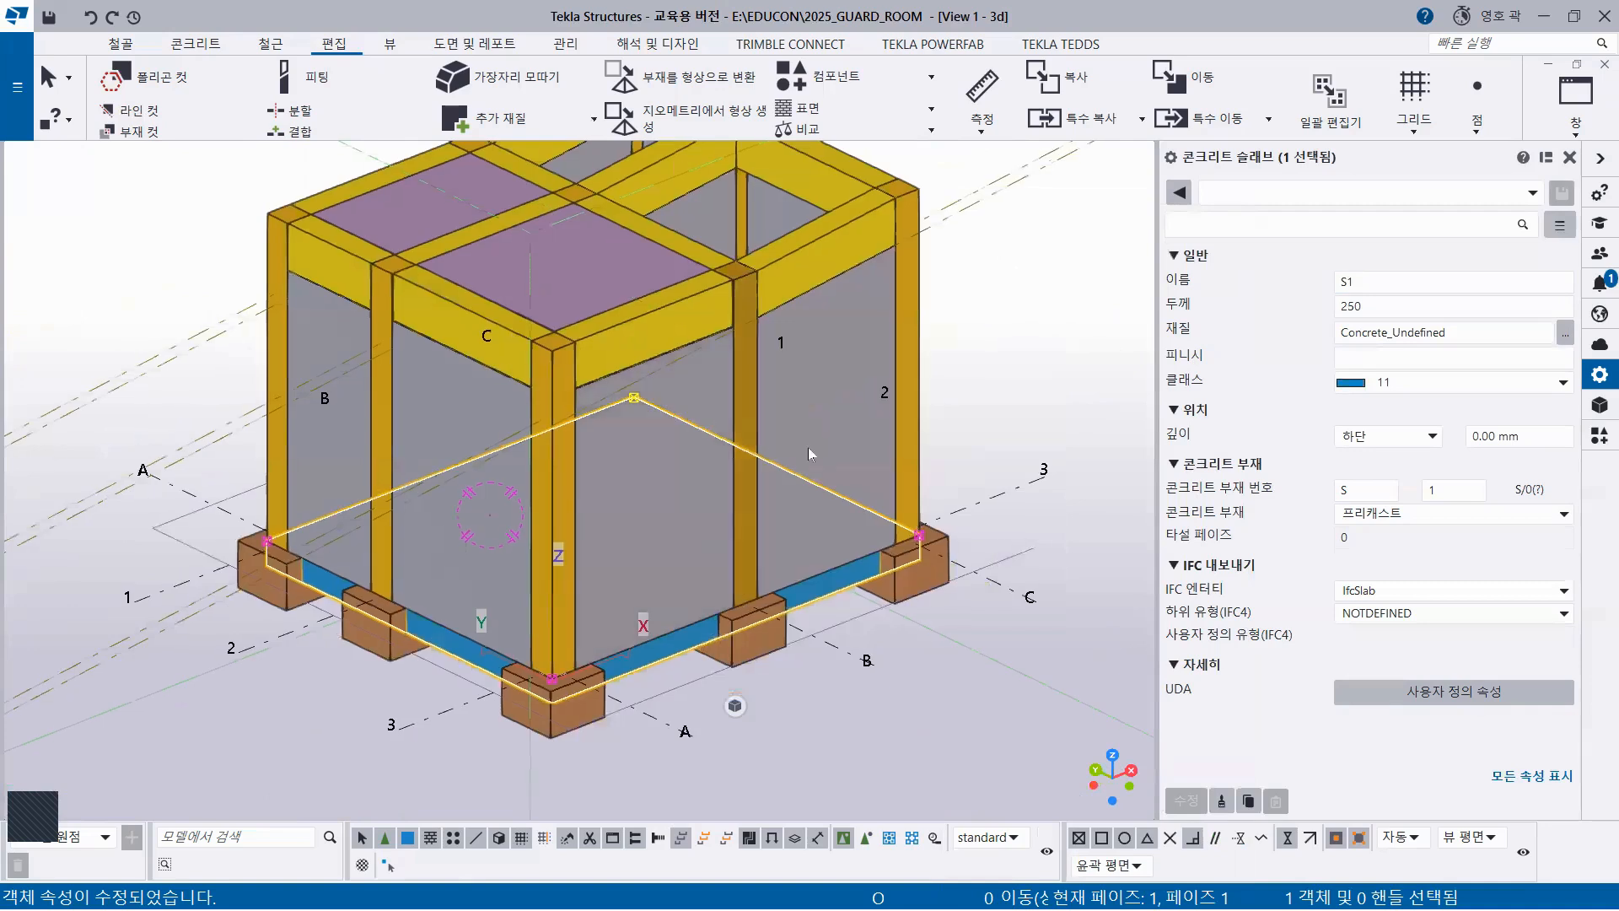
Clear the selection and redraw the view to bring back the hidden foundation slab
{"action": "left_click", "coordinate": [966, 371]}
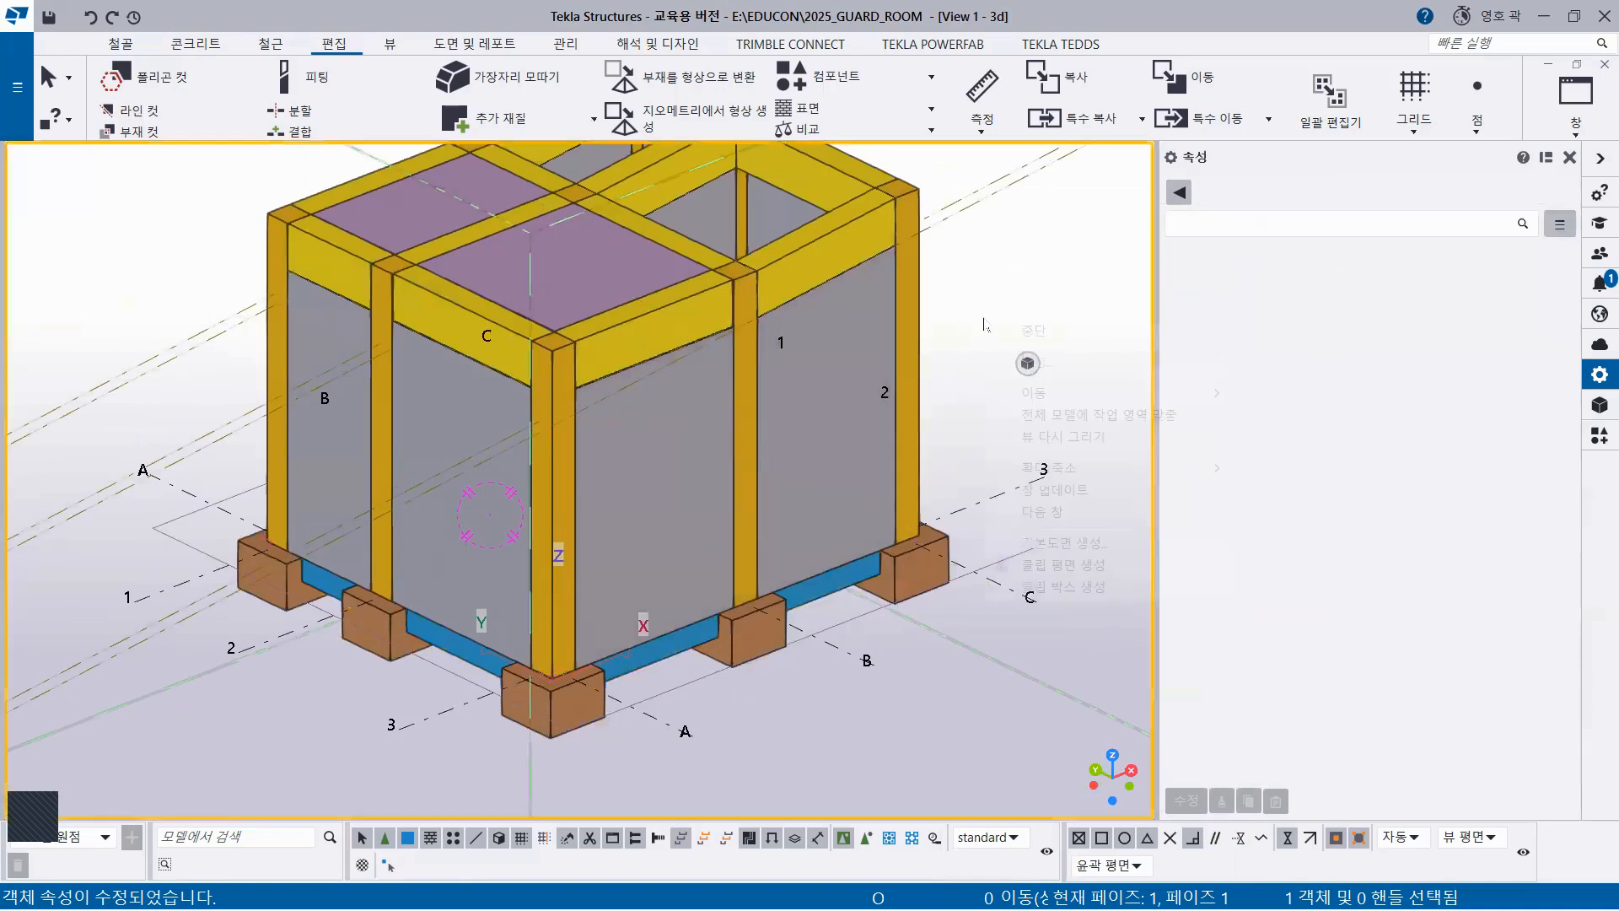
{"action": "right_click", "coordinate": [1012, 348]}
{"action": "left_click", "coordinate": [1061, 436]}
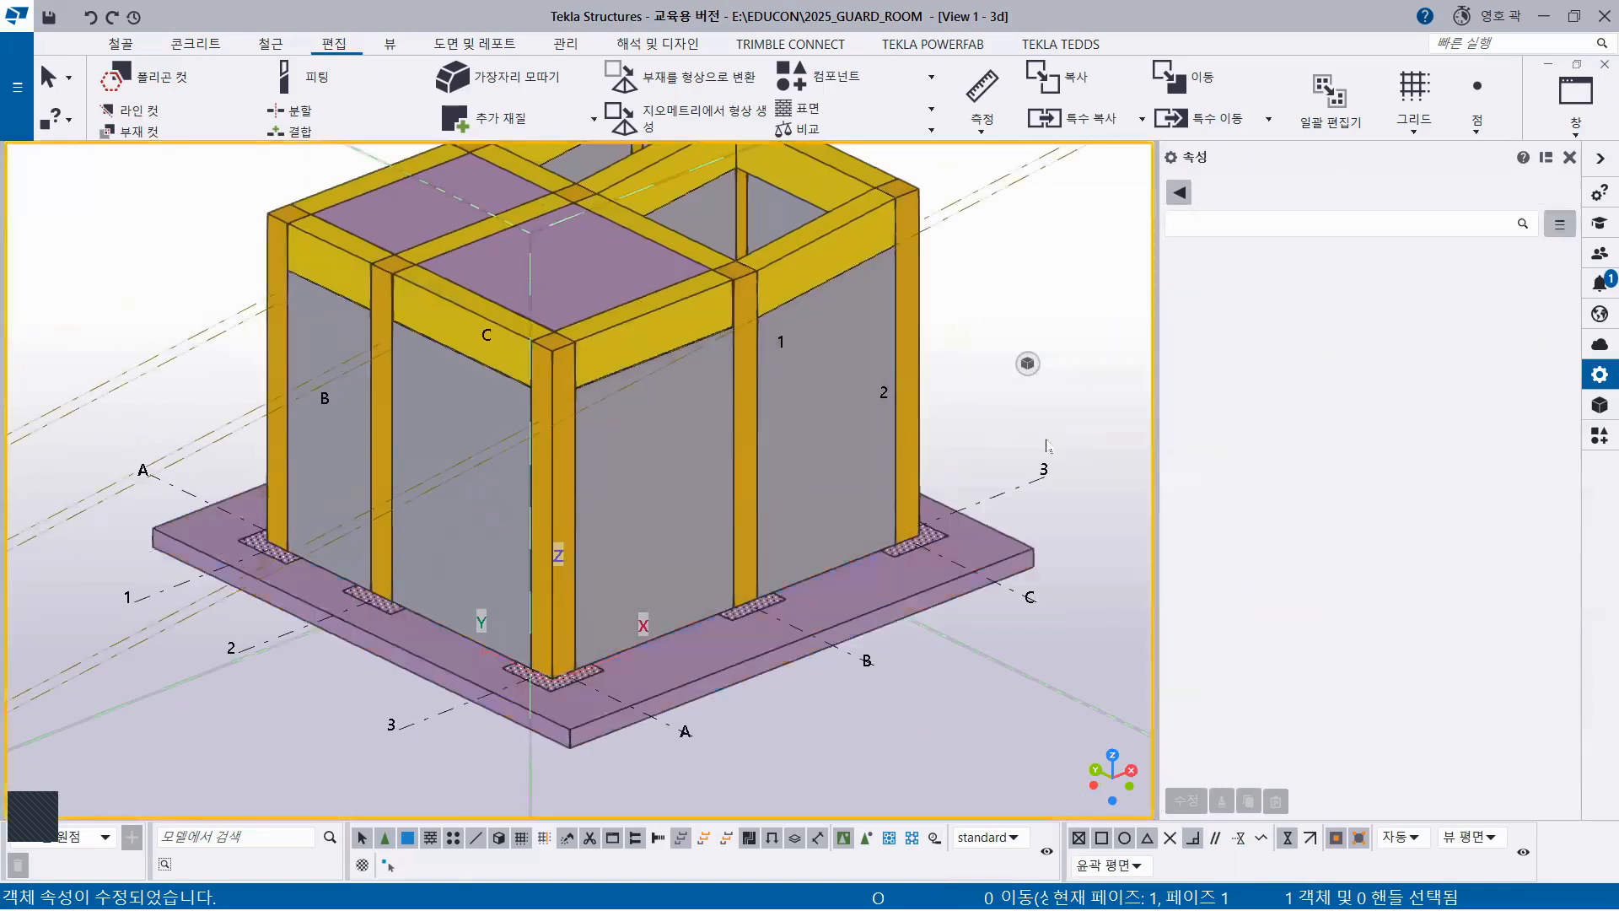
Set the thickness of the FS1 foundation slab to 1000, apply the change and deselect the slab
{"action": "left_click", "coordinate": [902, 604]}
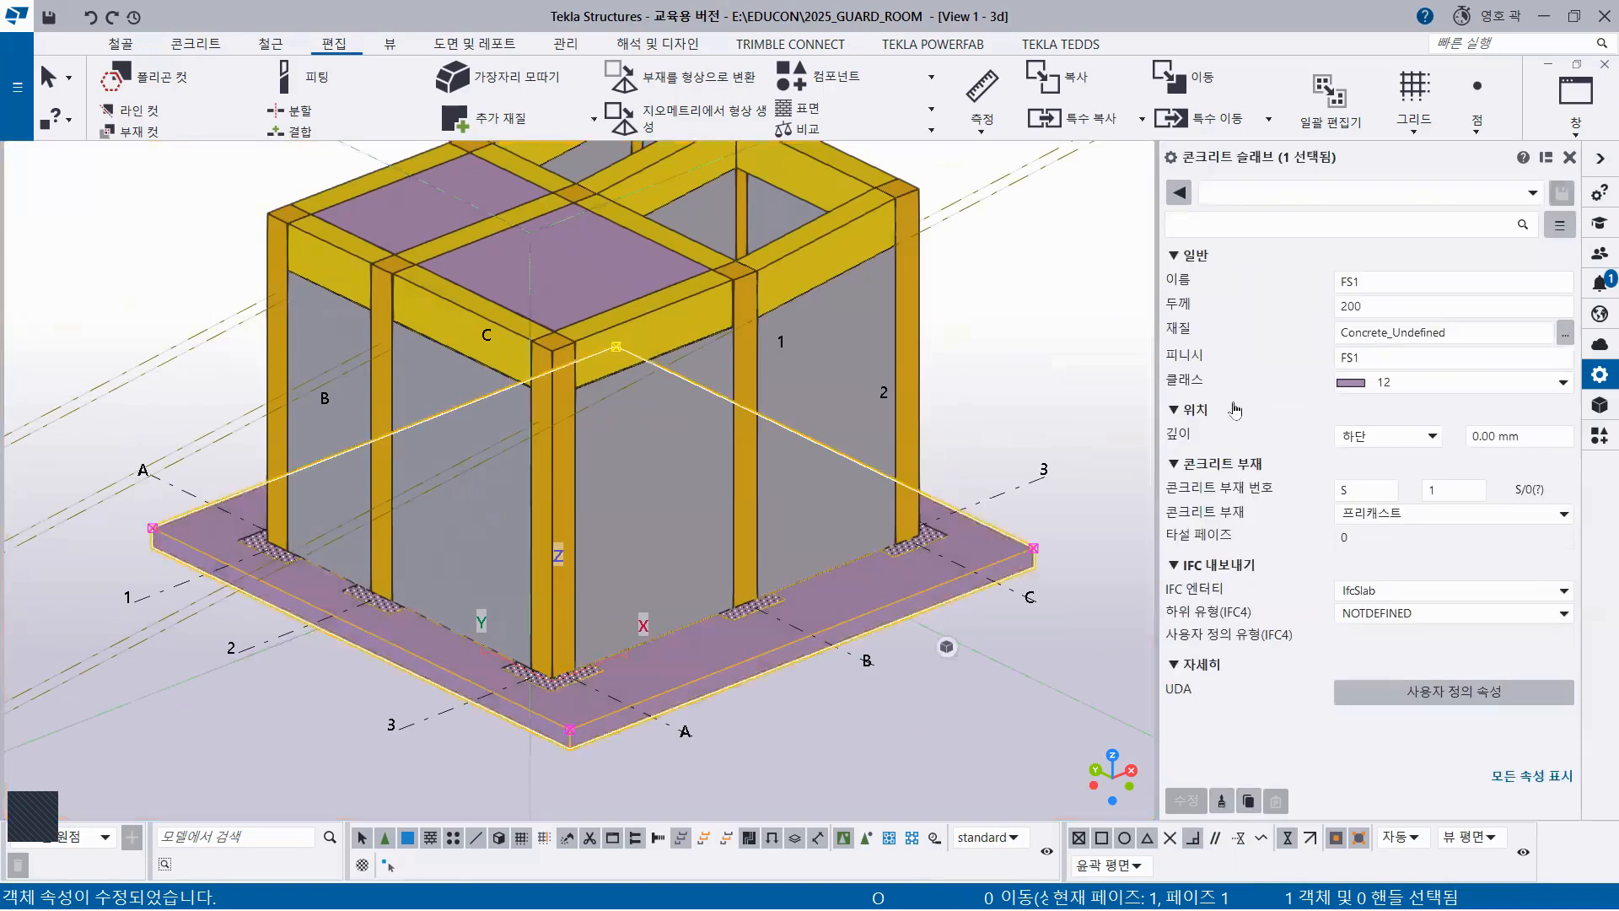
{"action": "left_click_drag", "start_coordinate": [1386, 309], "coordinate": [1299, 309]}
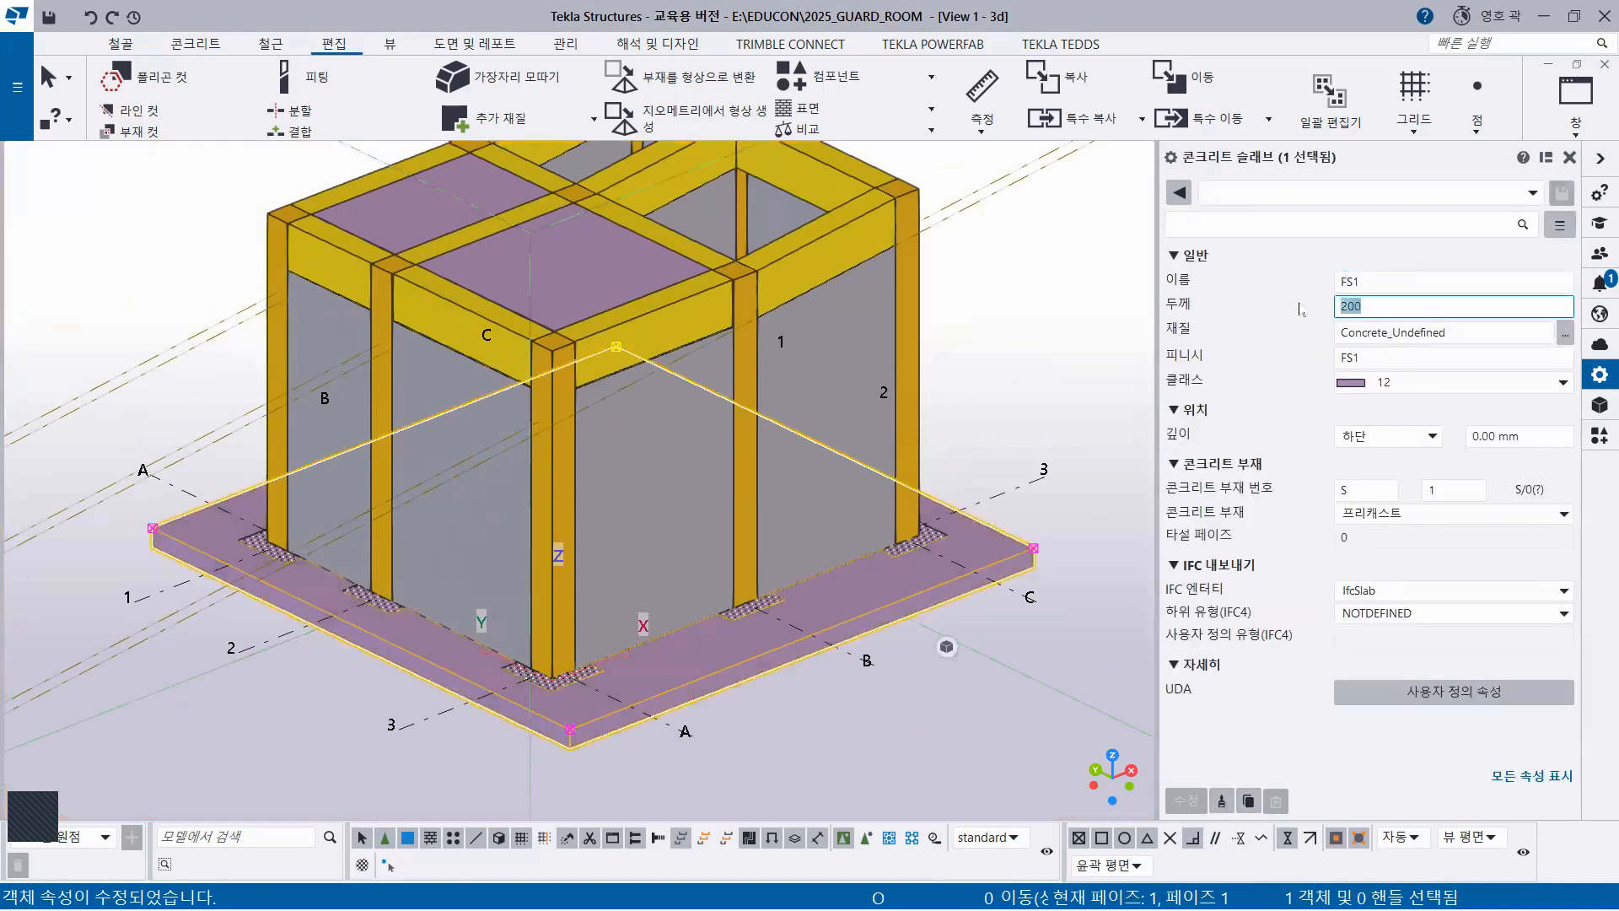
{"action": "type", "text": "5"}
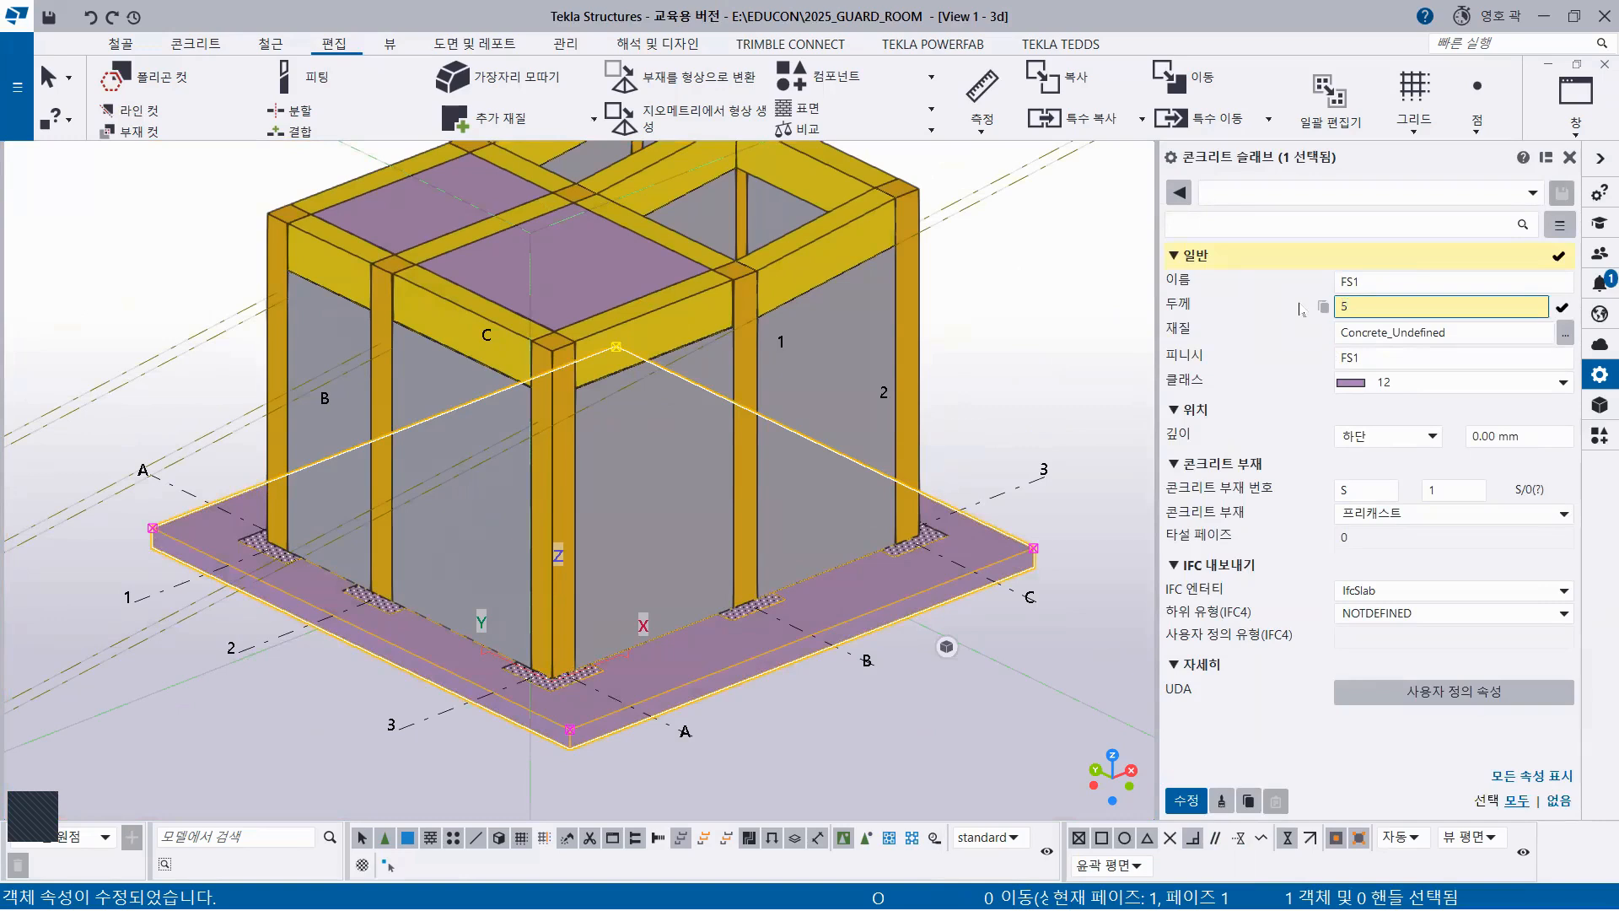
{"action": "key", "text": "BackSpace"}
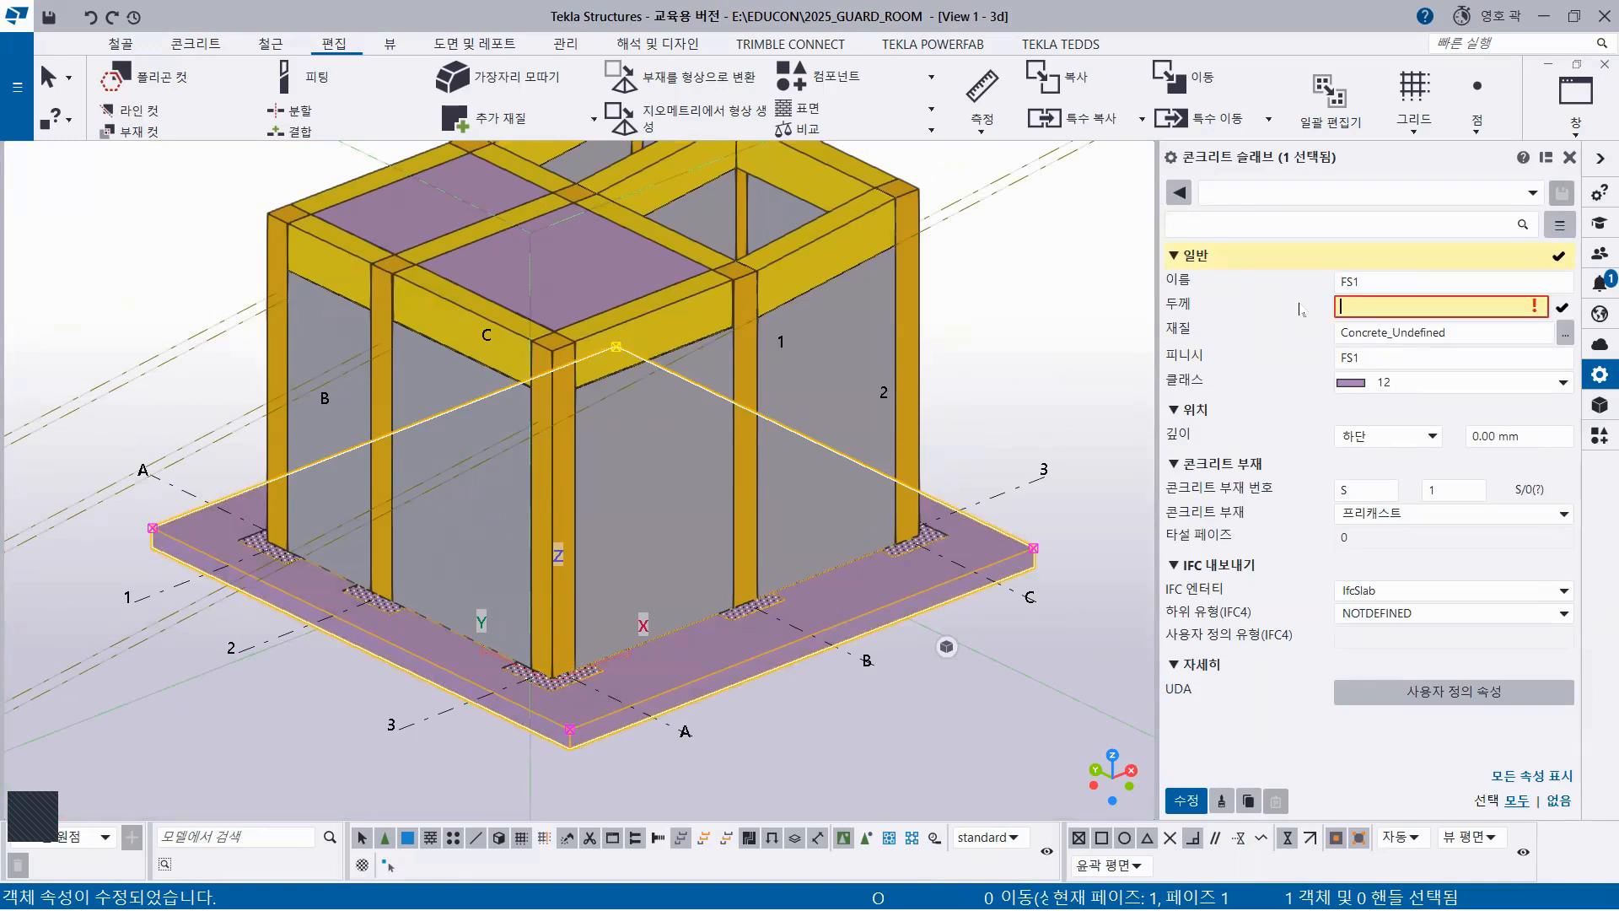
{"action": "type", "text": "100"}
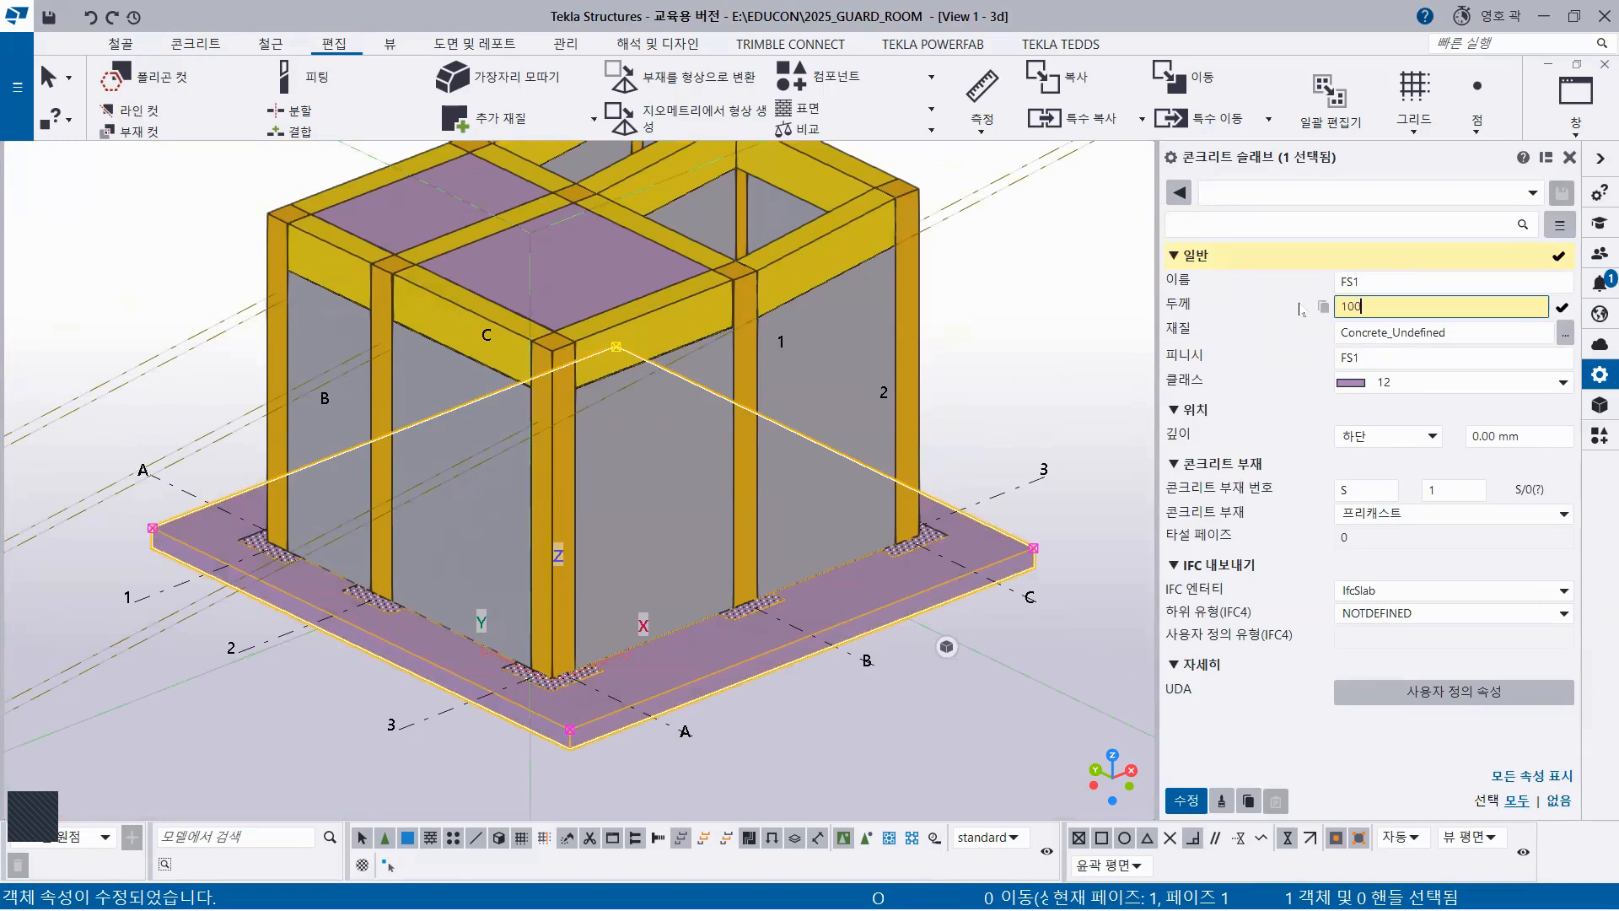
{"action": "type", "text": "0"}
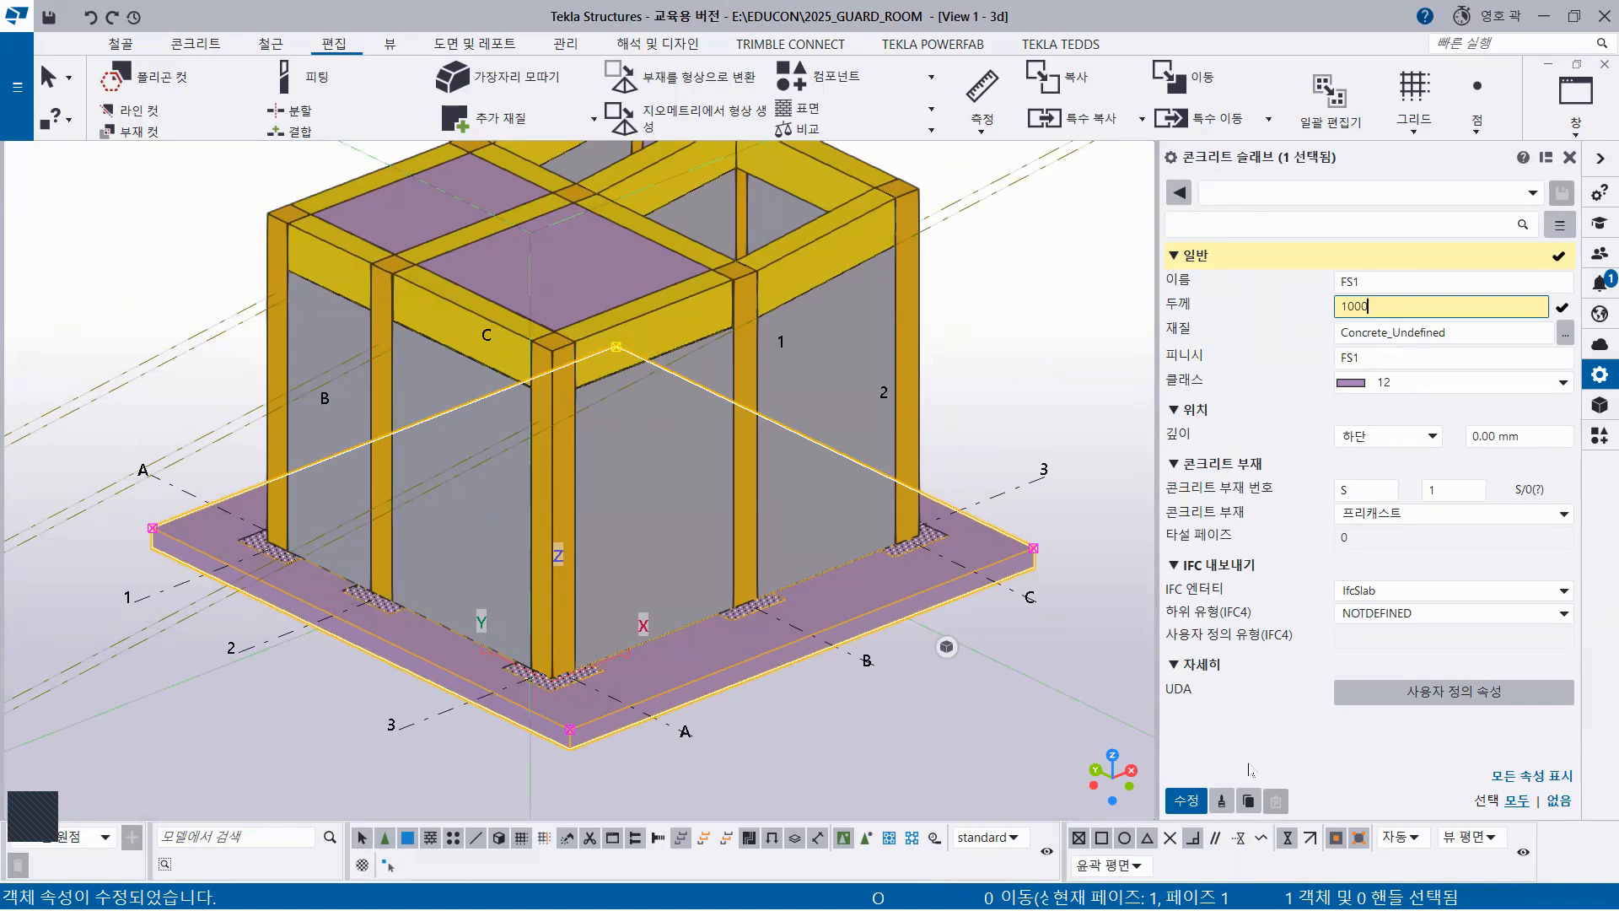
{"action": "left_click", "coordinate": [1187, 801]}
{"action": "key", "text": "Escape"}
{"action": "scroll", "coordinate": [918, 552], "scroll_direction": "down", "scroll_amount": 2}
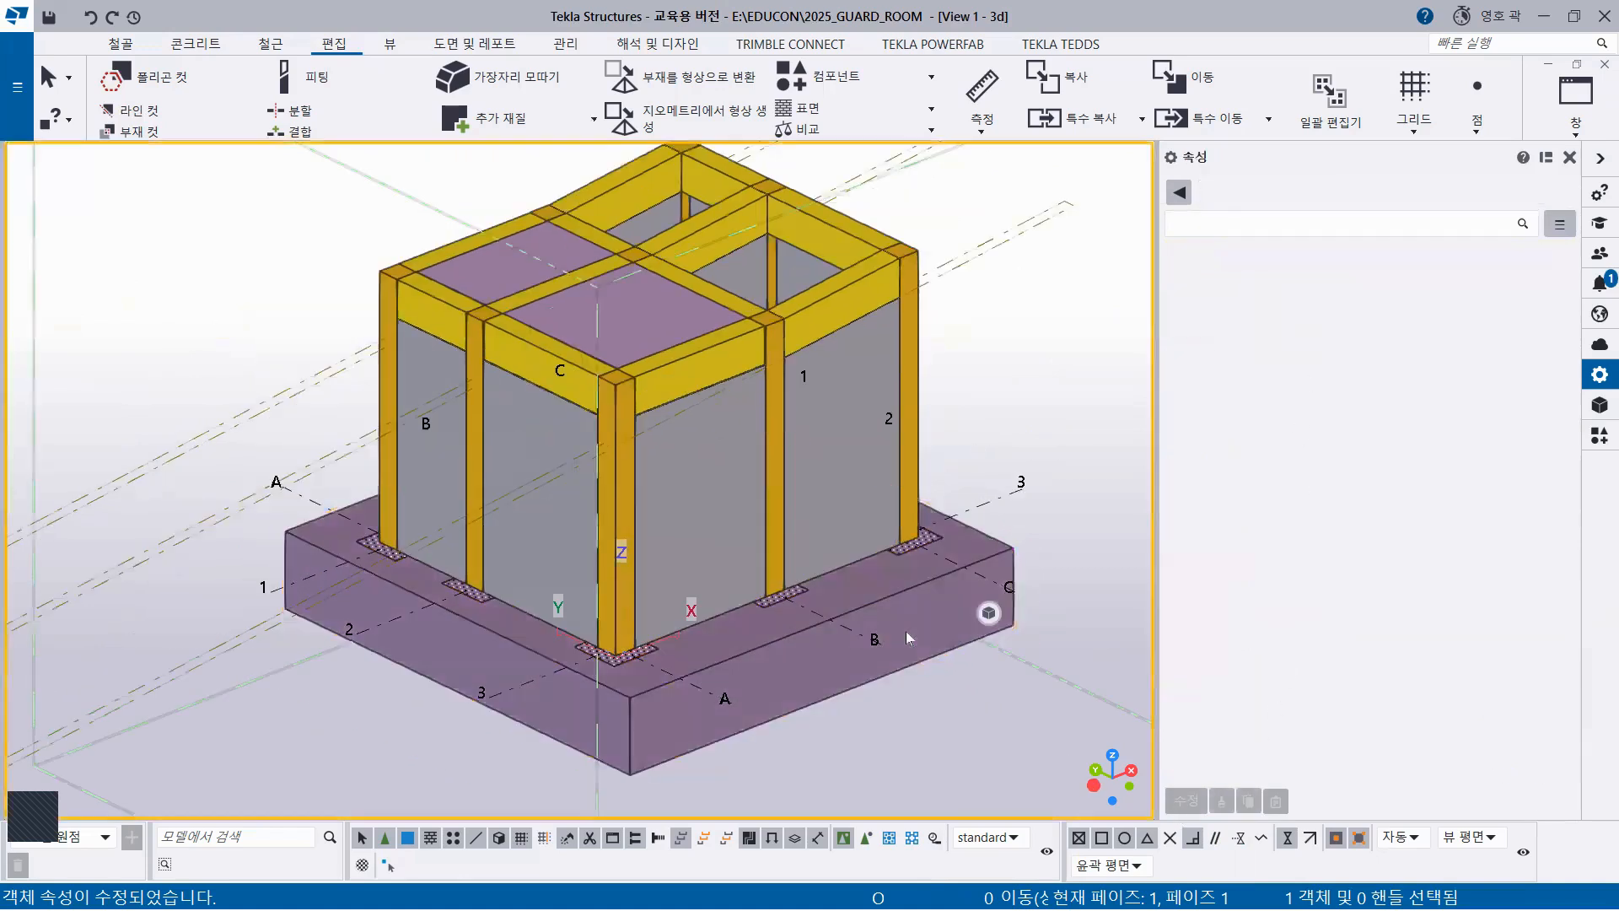
{"action": "middle_click_drag", "start_coordinate": [859, 642], "coordinate": [846, 597]}
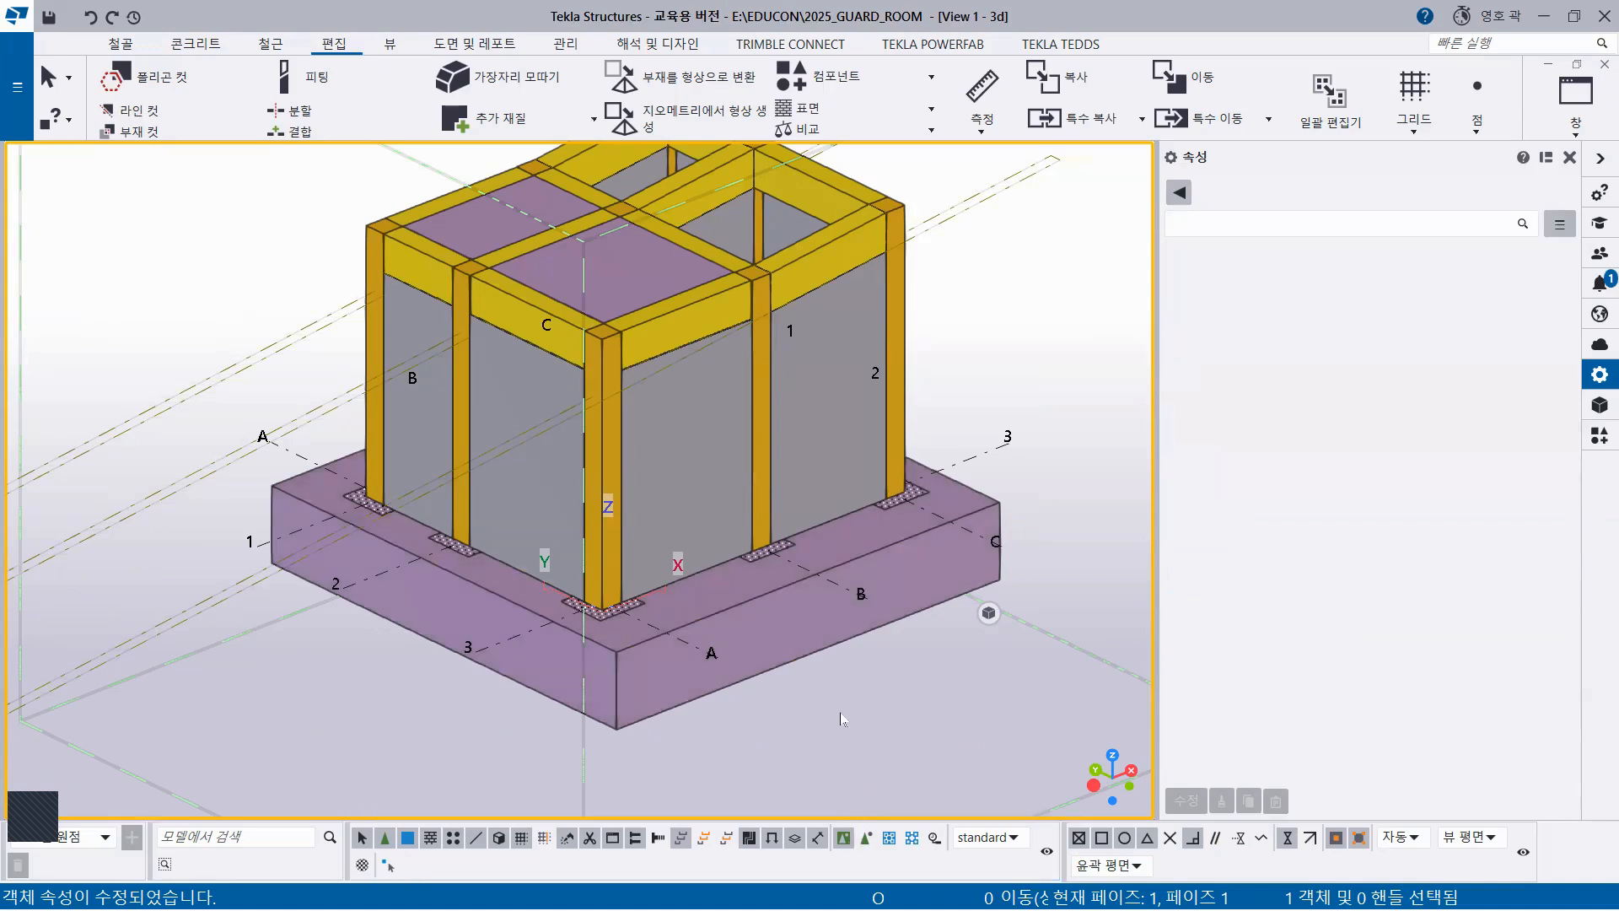
Hide the FS1 foundation slab in the 3D view and select the blue S1 floor slab between the footings
{"action": "left_click", "coordinate": [774, 606]}
{"action": "right_click", "coordinate": [963, 342]}
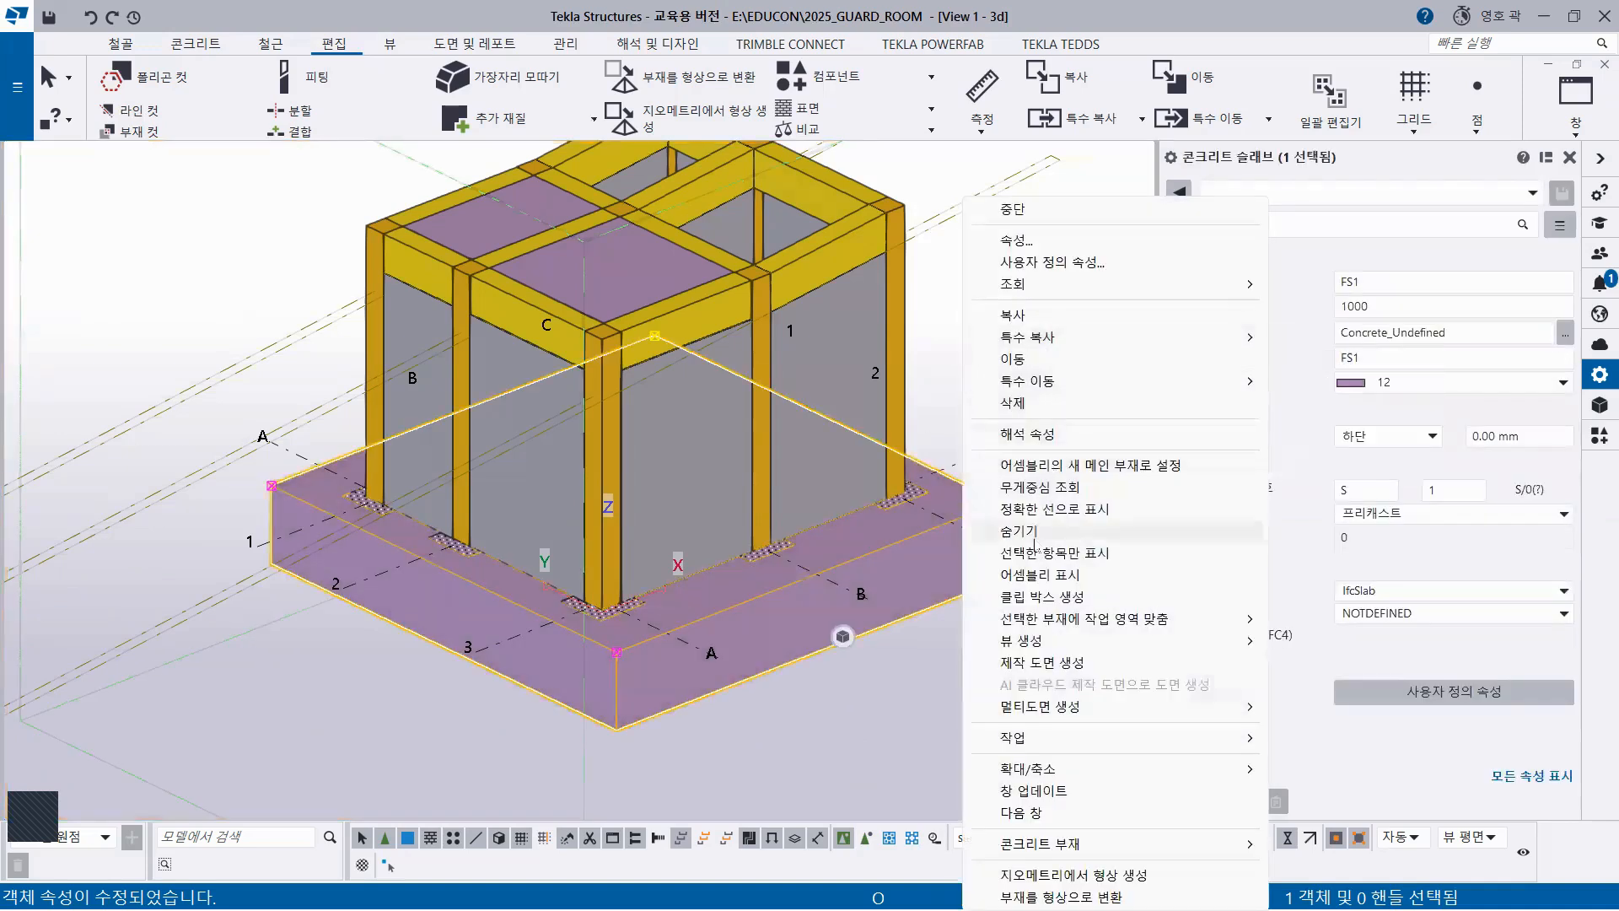
{"action": "left_click", "coordinate": [1037, 531]}
{"action": "scroll", "coordinate": [723, 654], "scroll_direction": "up", "scroll_amount": 1}
{"action": "middle_click_drag", "start_coordinate": [669, 576], "coordinate": [590, 337], "text": "ctrl"}
{"action": "left_click", "coordinate": [670, 628]}
{"action": "scroll", "coordinate": [698, 701], "scroll_direction": "down", "scroll_amount": 2}
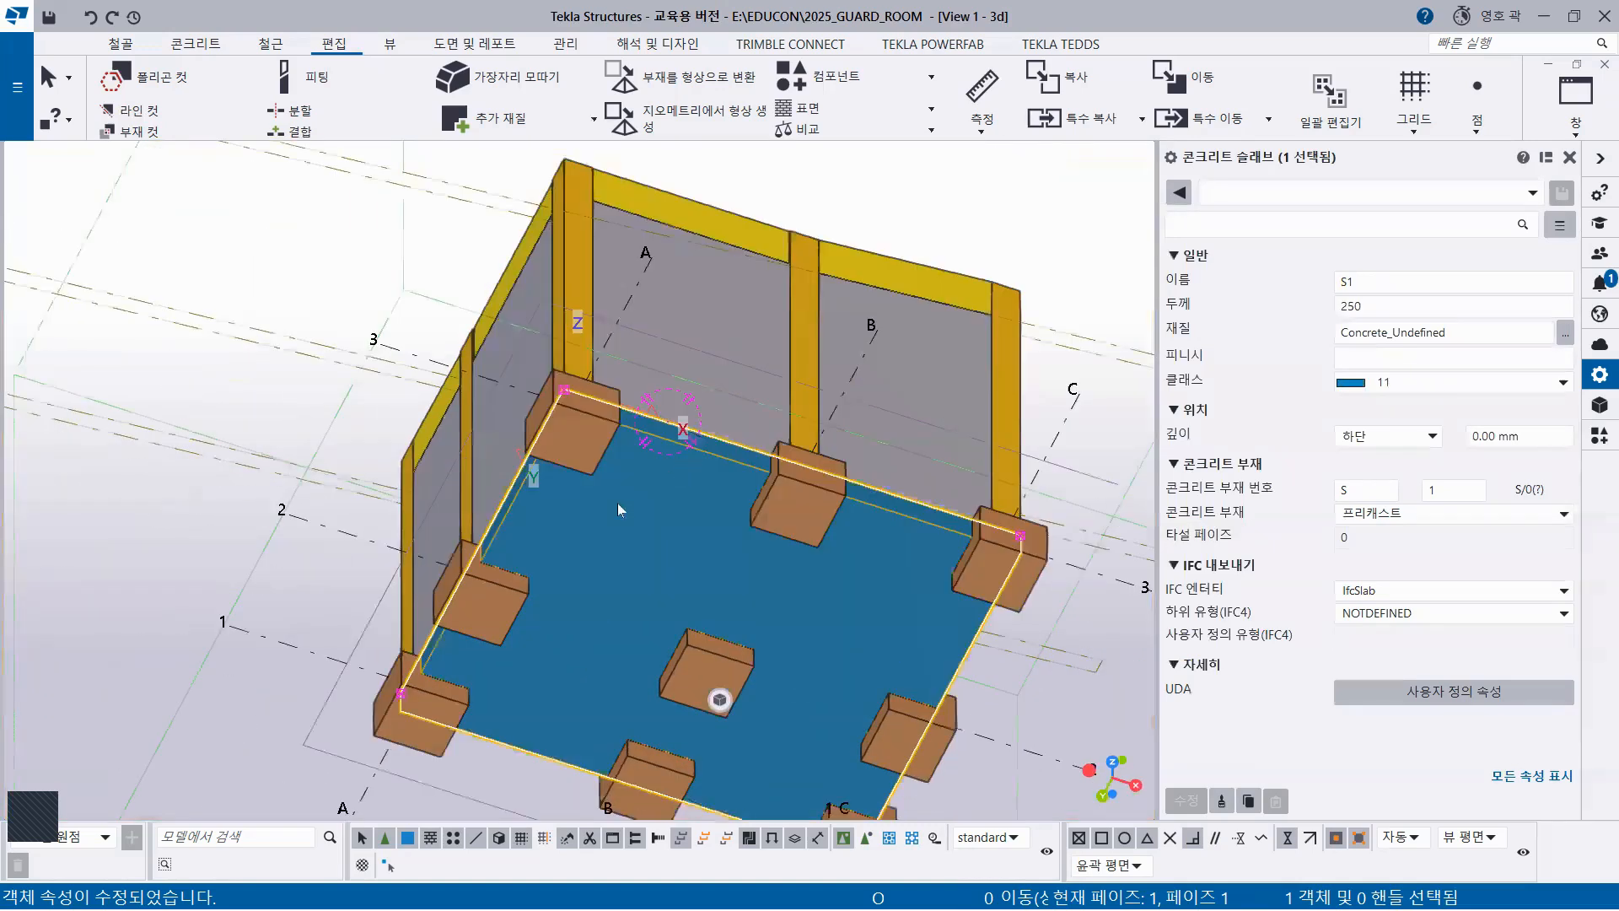
Run a clash check on the footings and the S1 slab, close its manager without saving the session, and clear the selection
{"action": "mouse_move", "coordinate": [698, 701]}
{"action": "middle_mouse_down", "text": "ctrl"}
{"action": "mouse_move", "coordinate": [695, 715]}
{"action": "mouse_move", "coordinate": [688, 692]}
{"action": "middle_mouse_up", "text": "ctrl"}
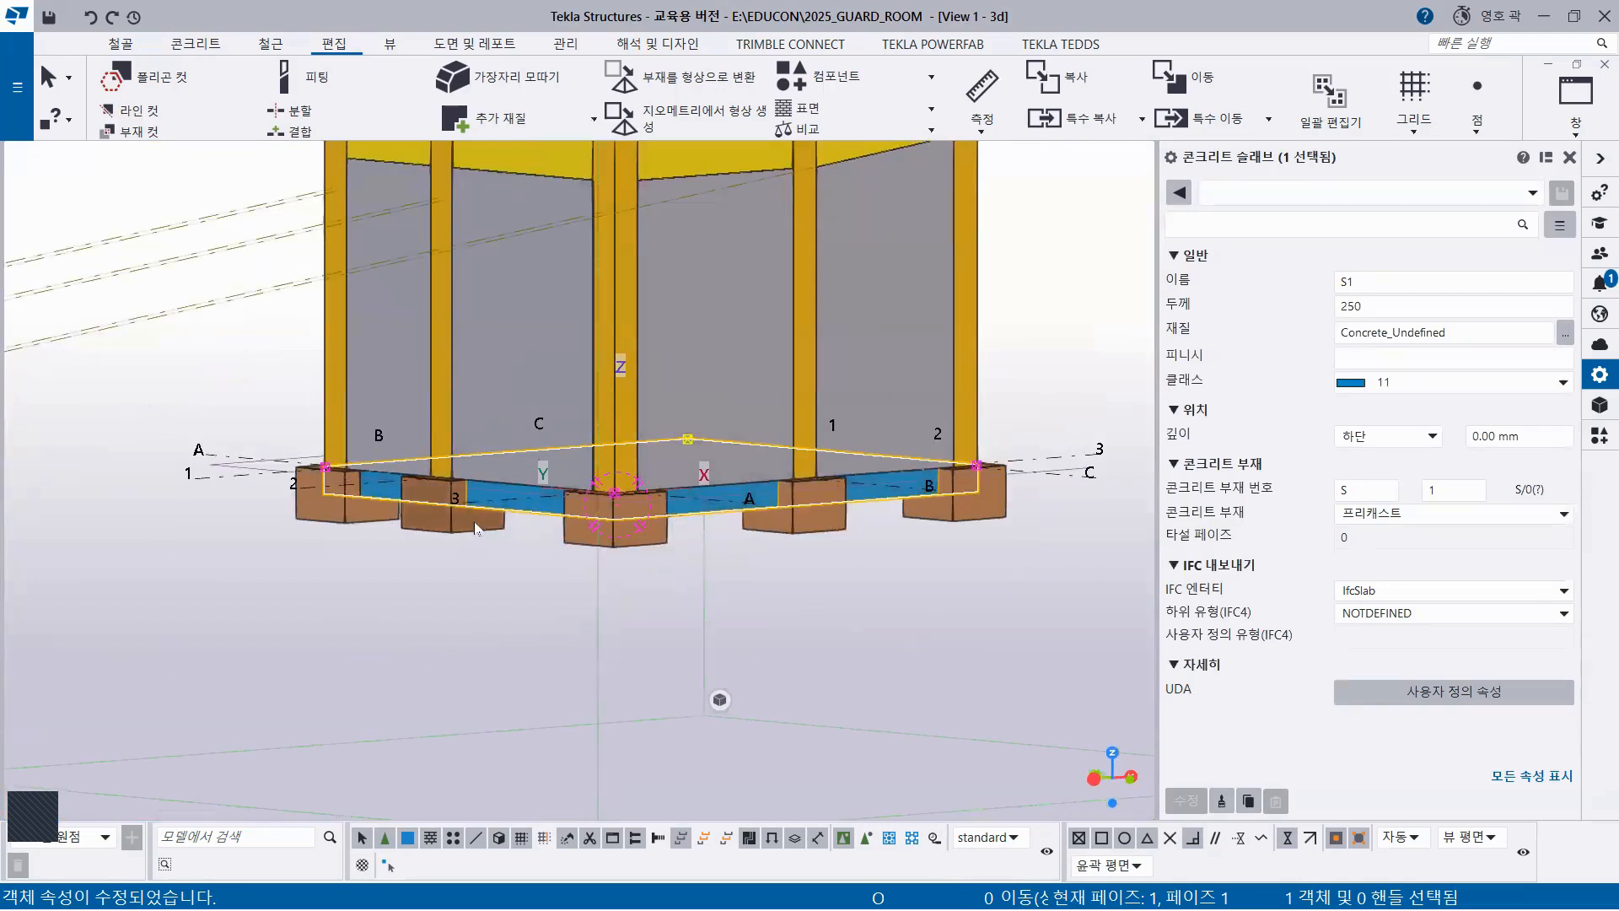
{"action": "scroll", "coordinate": [447, 525], "scroll_direction": "down", "scroll_amount": 2}
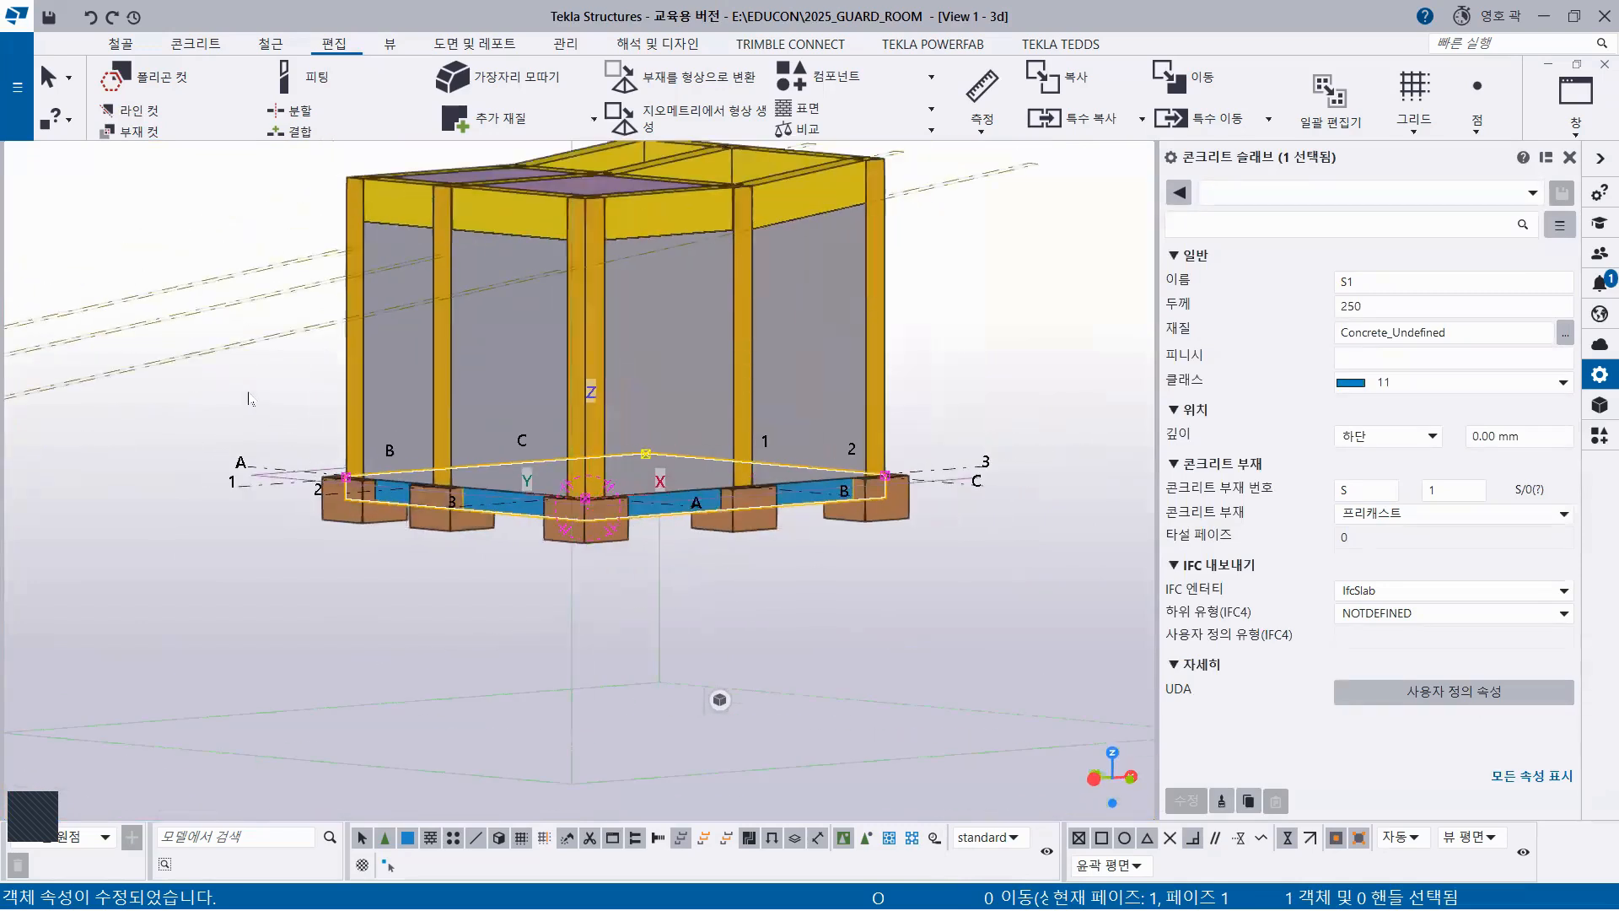
{"action": "left_click_drag", "start_coordinate": [286, 498], "coordinate": [971, 595]}
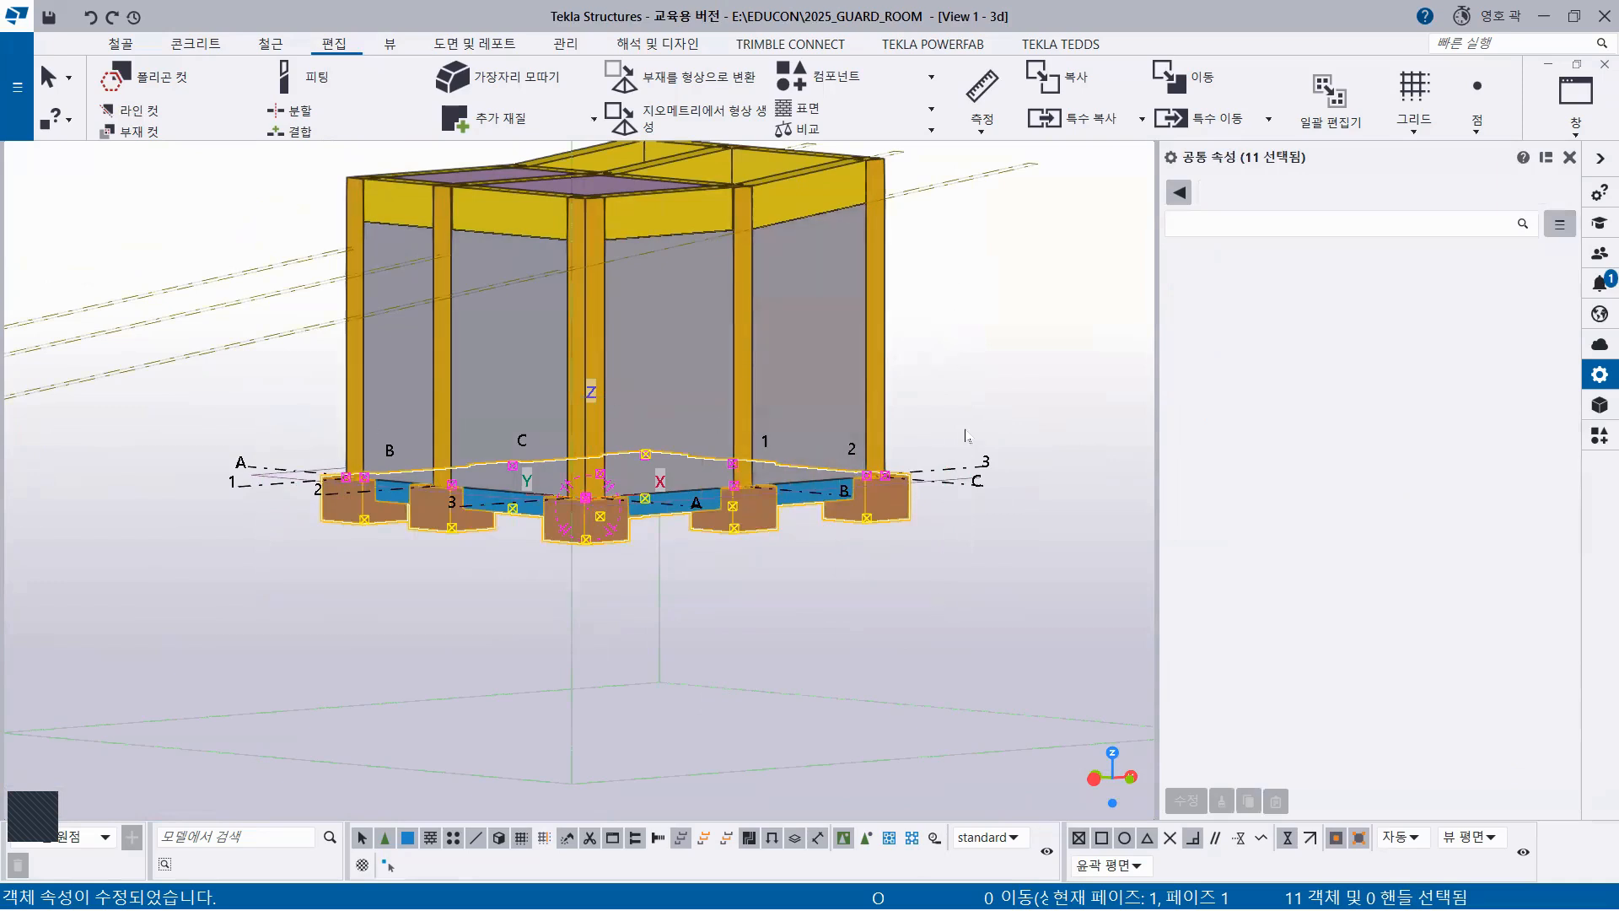
{"action": "right_click", "coordinate": [944, 243]}
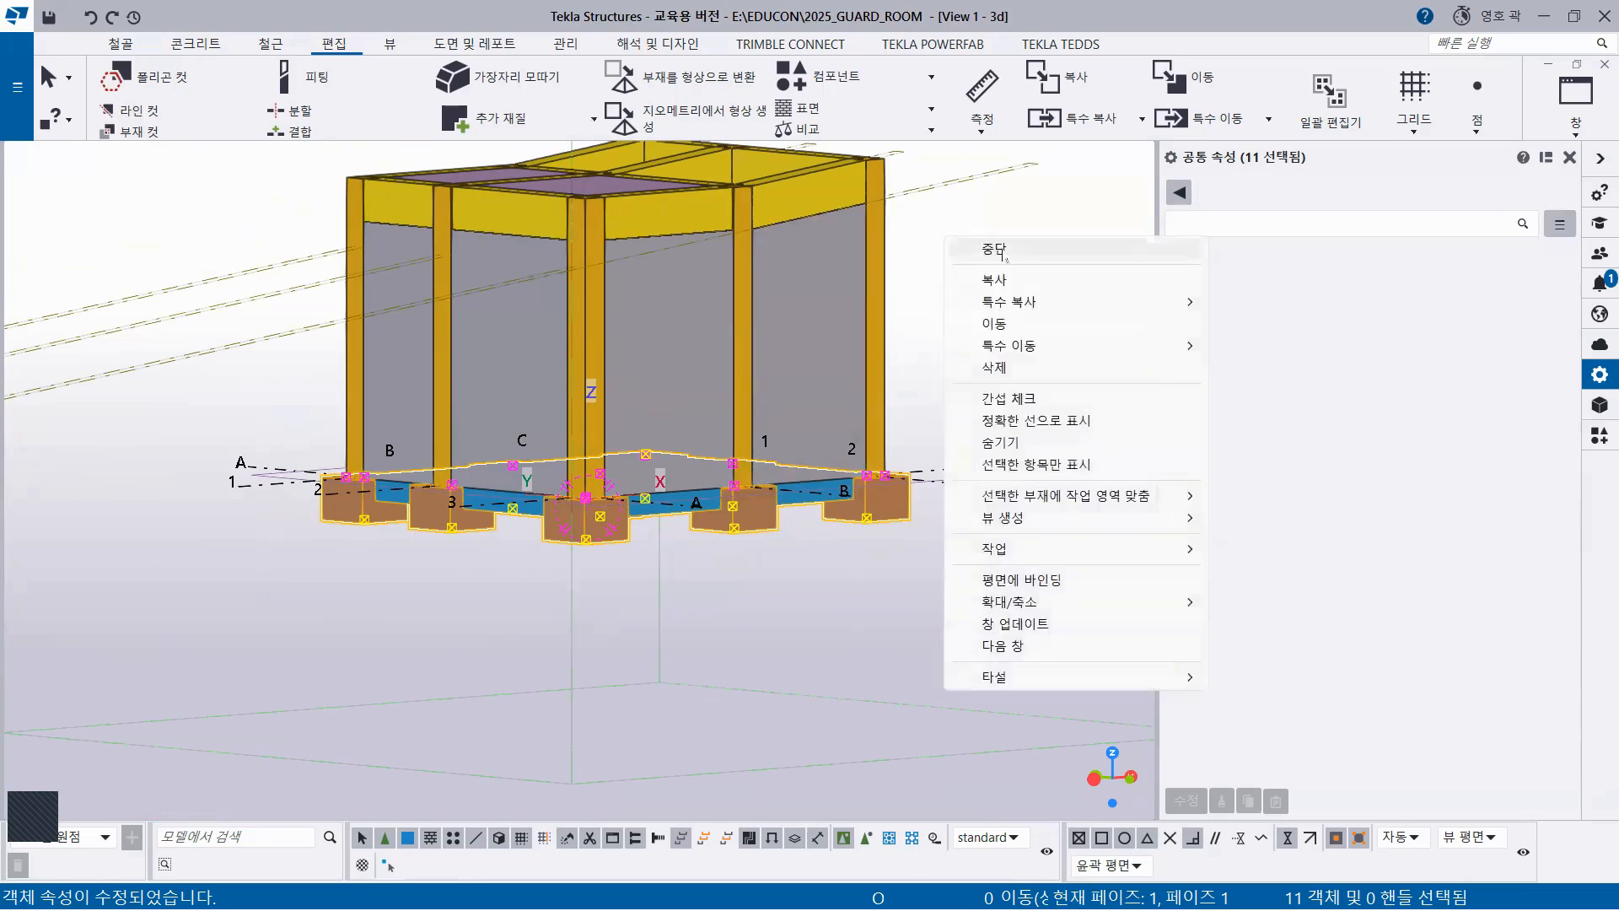
{"action": "left_click", "coordinate": [1012, 396]}
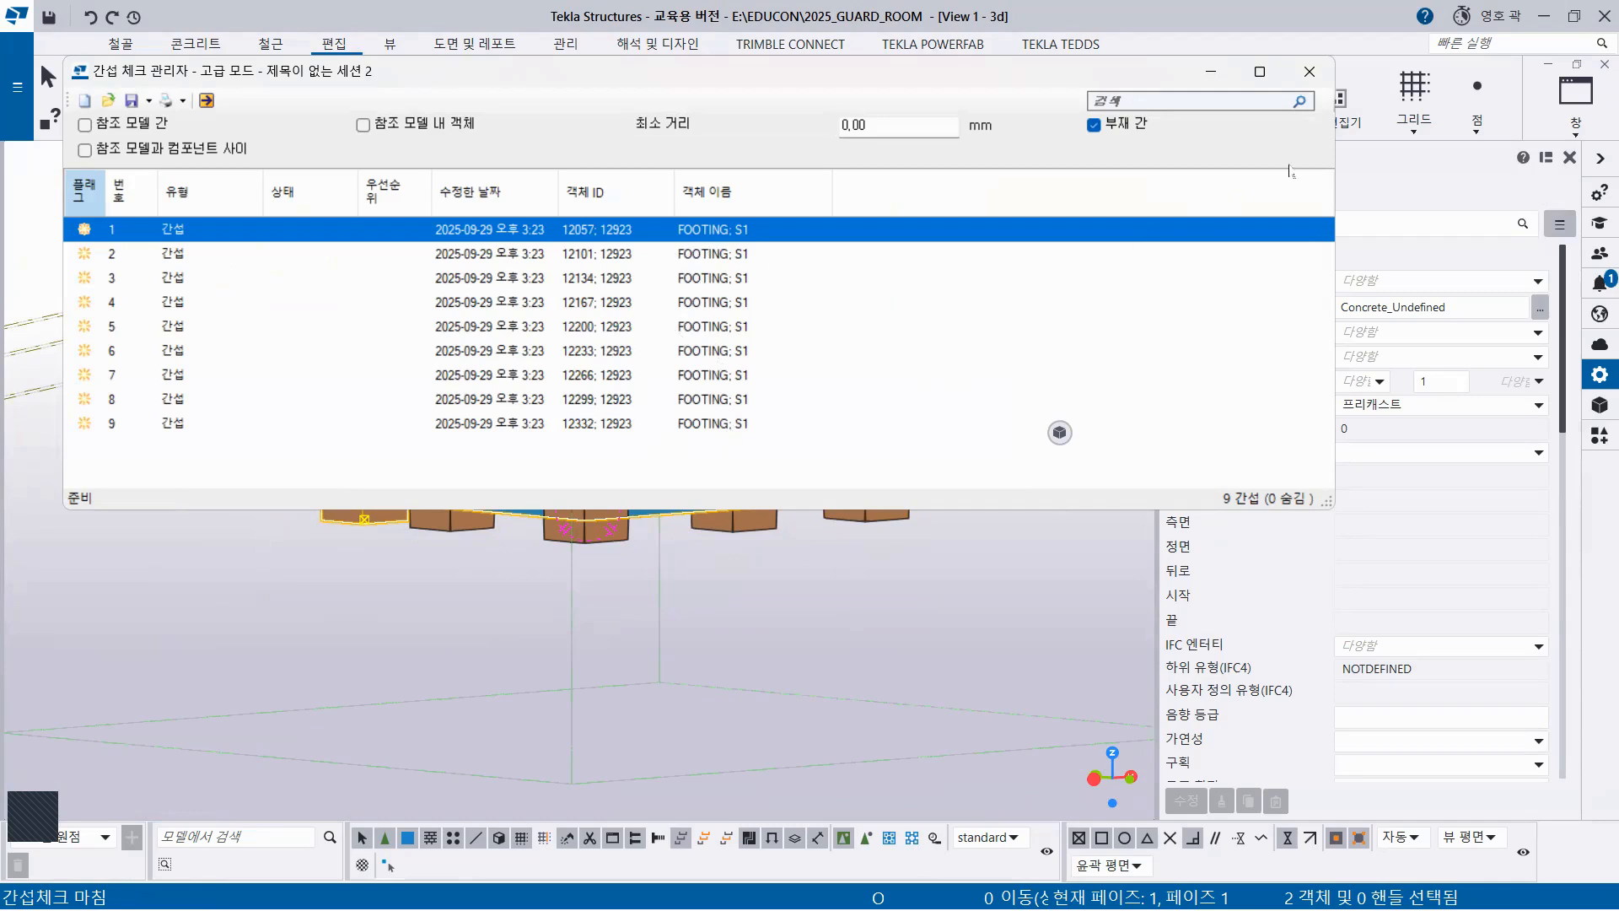
{"action": "left_click", "coordinate": [1309, 71]}
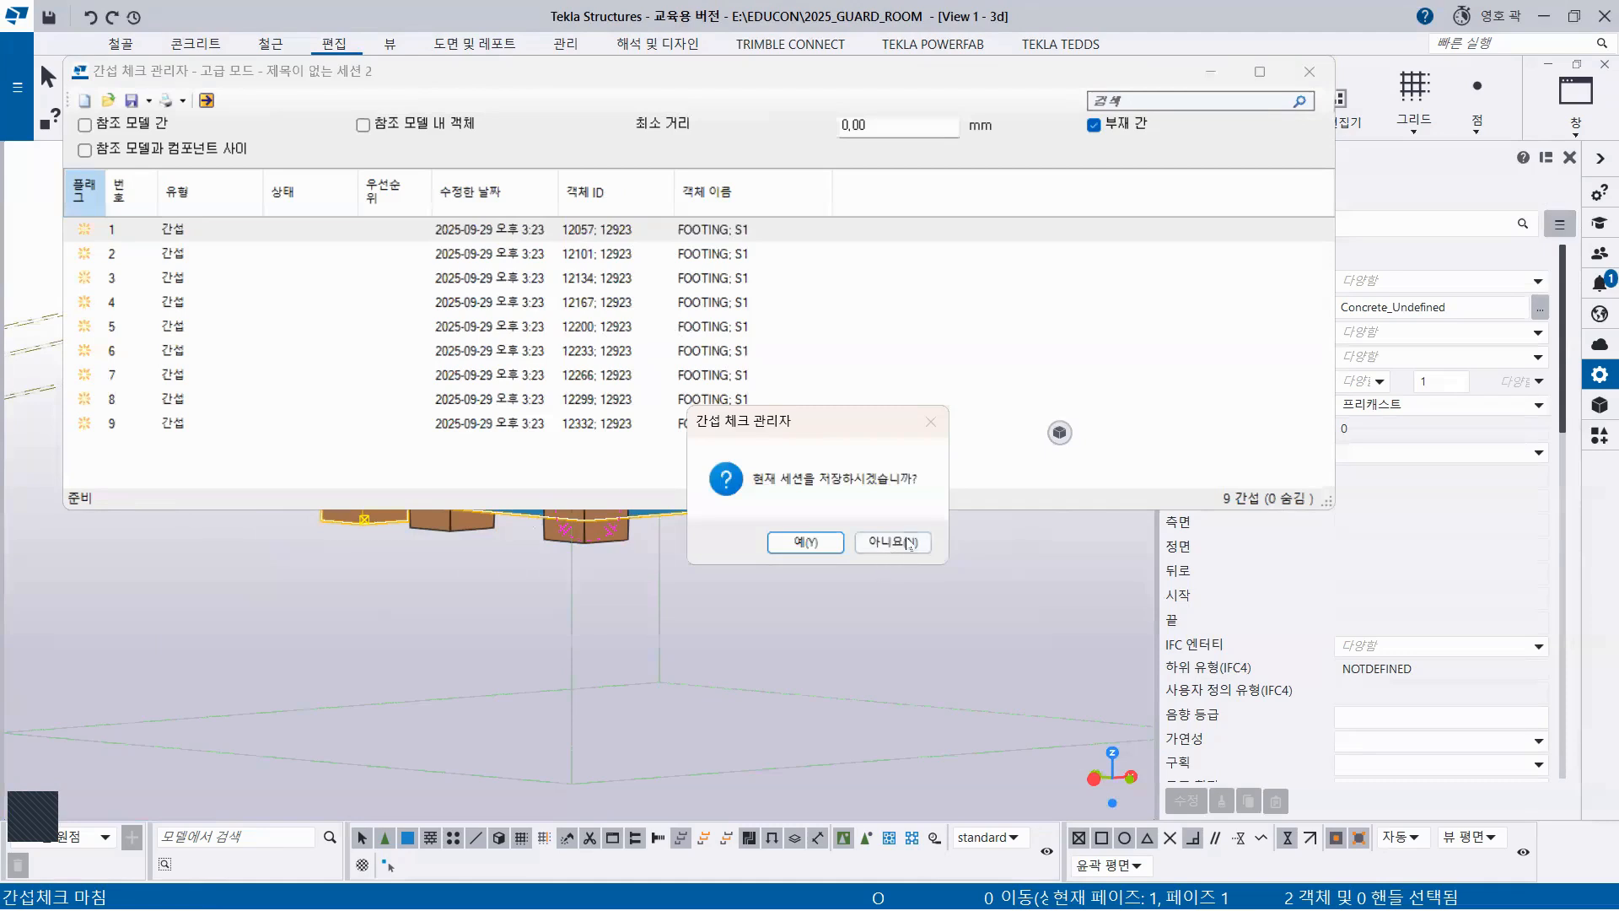
{"action": "left_click", "coordinate": [909, 544]}
{"action": "mouse_move", "coordinate": [718, 597]}
{"action": "middle_mouse_down", "text": "ctrl"}
{"action": "mouse_move", "coordinate": [720, 554]}
{"action": "mouse_move", "coordinate": [730, 567]}
{"action": "mouse_move", "coordinate": [823, 324]}
{"action": "mouse_move", "coordinate": [734, 434]}
{"action": "mouse_move", "coordinate": [710, 516]}
{"action": "middle_mouse_up", "text": "ctrl"}
{"action": "scroll", "coordinate": [721, 569], "scroll_direction": "up", "scroll_amount": 2}
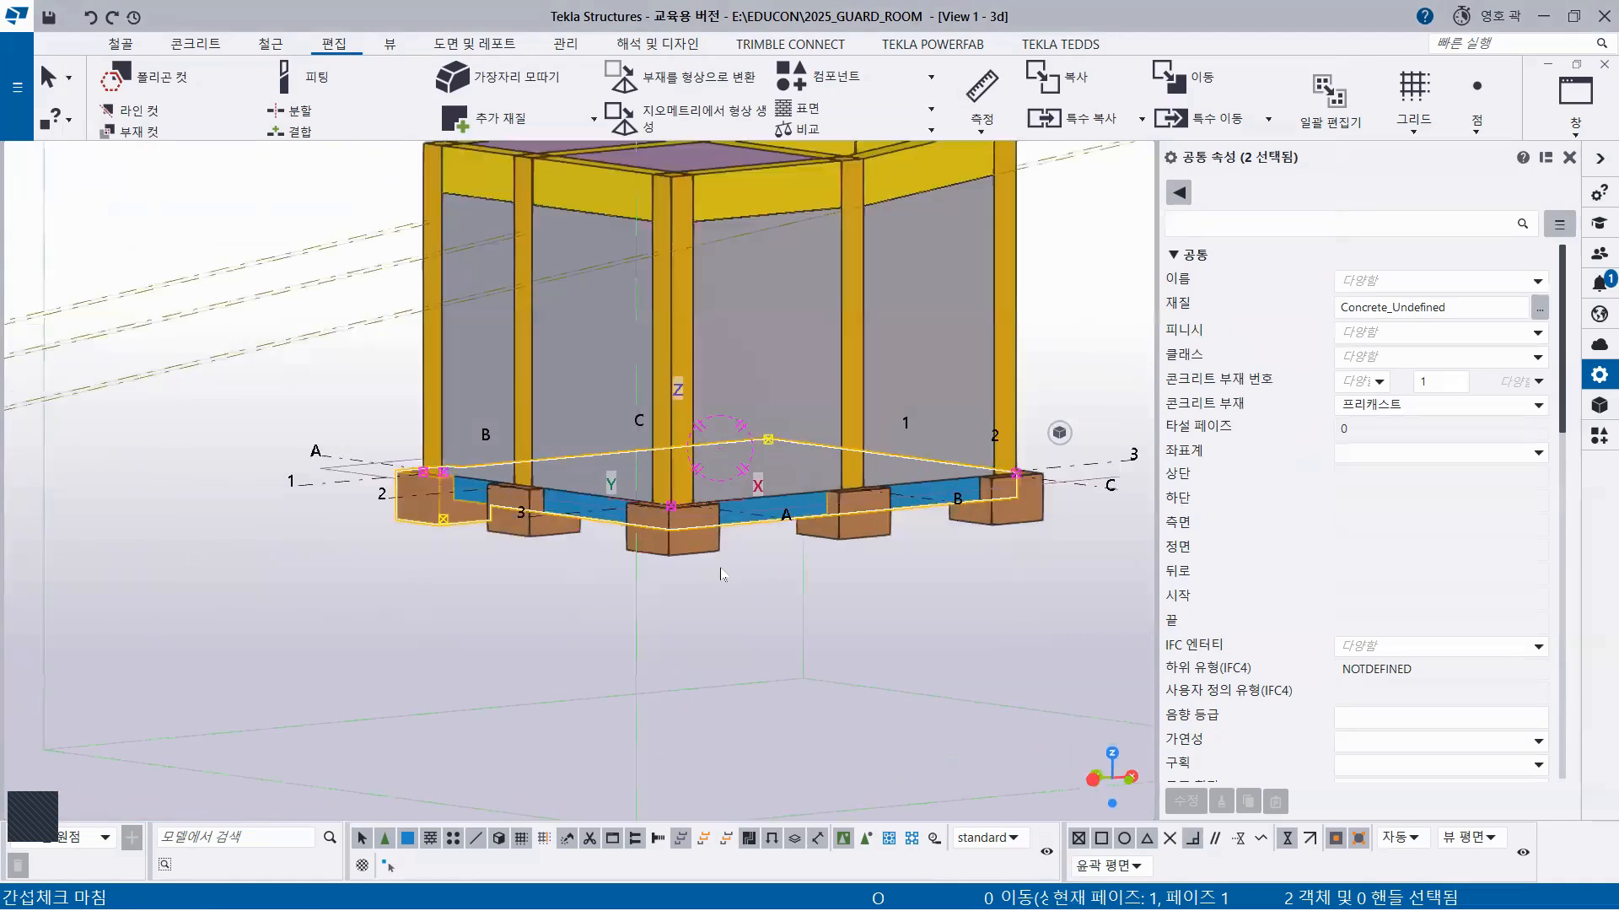
{"action": "scroll", "coordinate": [721, 572], "scroll_direction": "up", "scroll_amount": 3}
{"action": "left_click", "coordinate": [671, 552]}
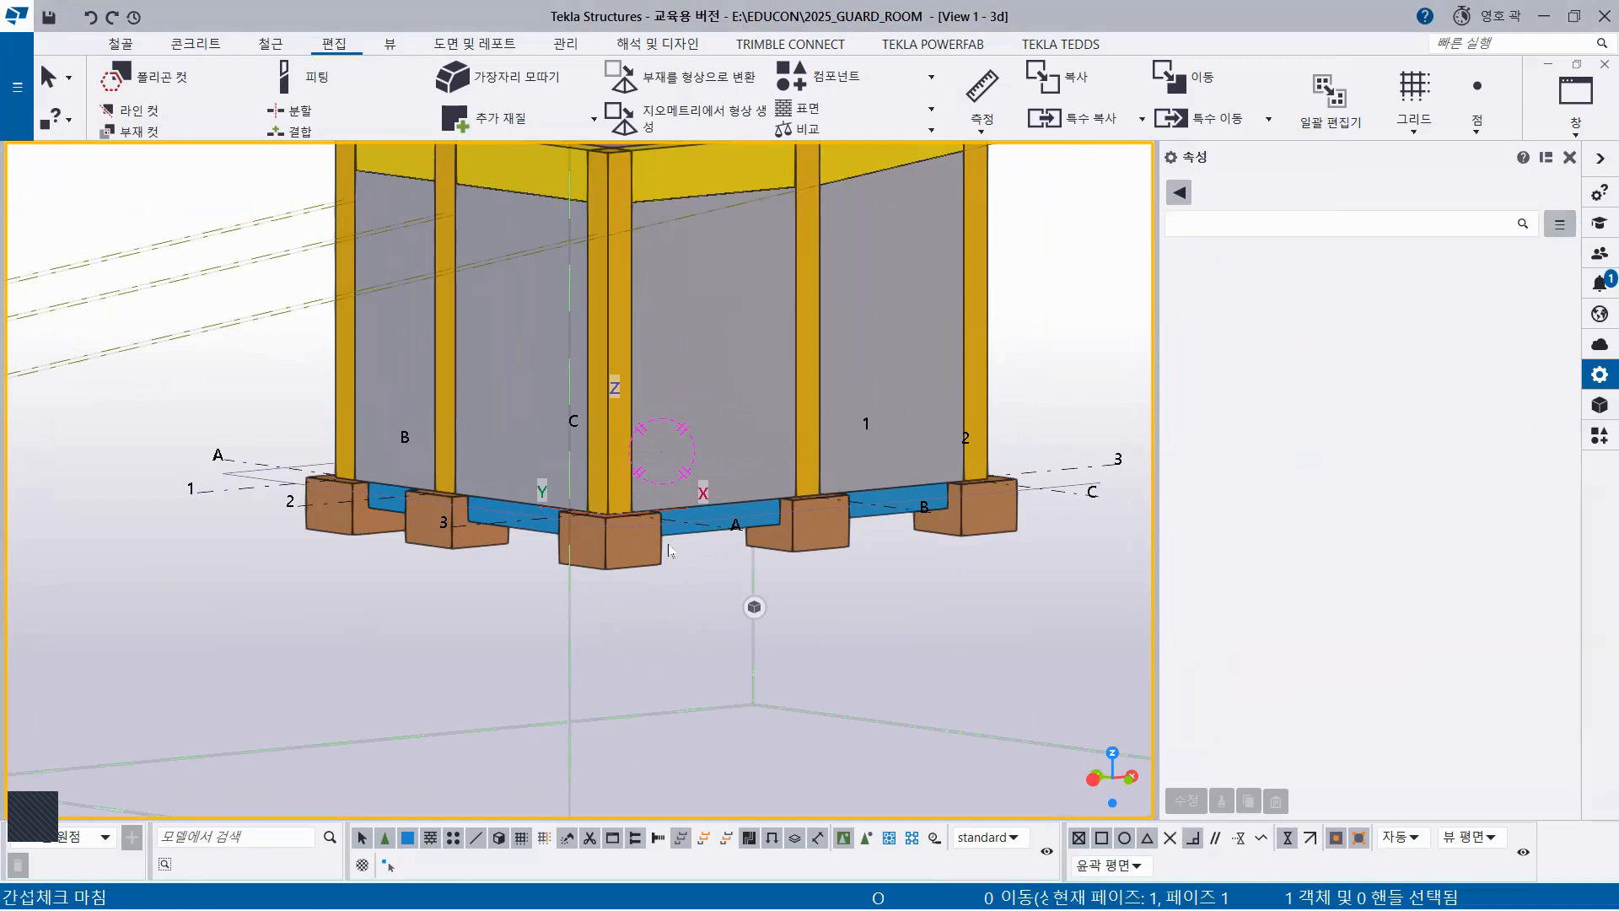
Select the footings with the slab, narrow the properties to the isolated footings only, and enter F1 as their name
{"action": "mouse_move", "coordinate": [672, 497]}
{"action": "middle_mouse_down", "text": "ctrl"}
{"action": "mouse_move", "coordinate": [674, 461]}
{"action": "mouse_move", "coordinate": [671, 480]}
{"action": "middle_mouse_up", "text": "ctrl"}
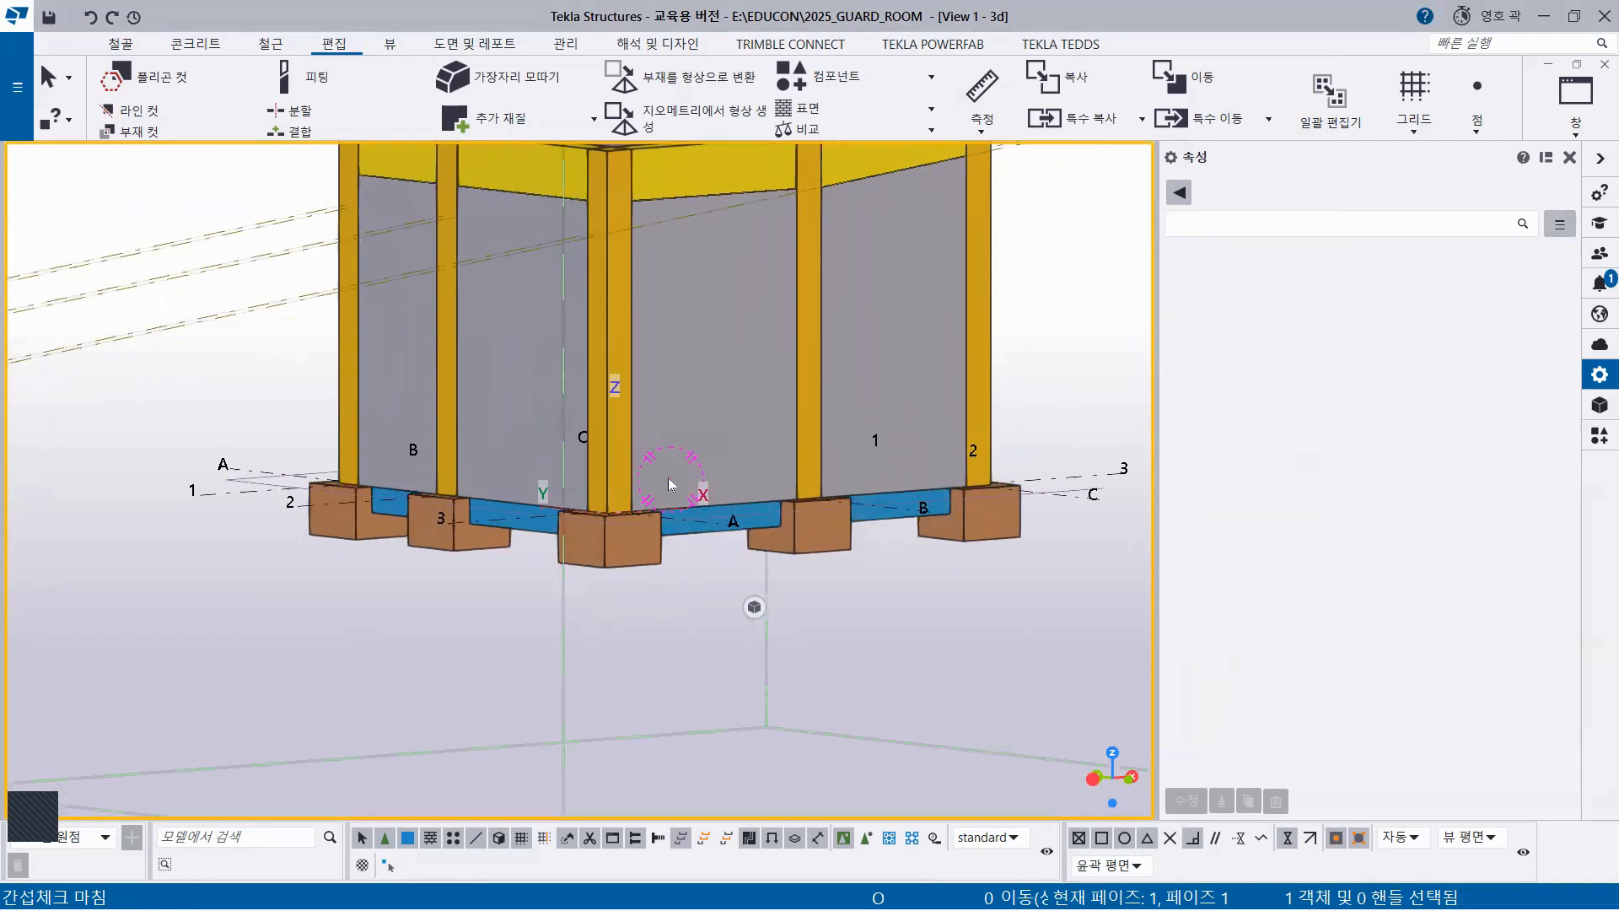
{"action": "left_click_drag", "start_coordinate": [264, 362], "coordinate": [1079, 634]}
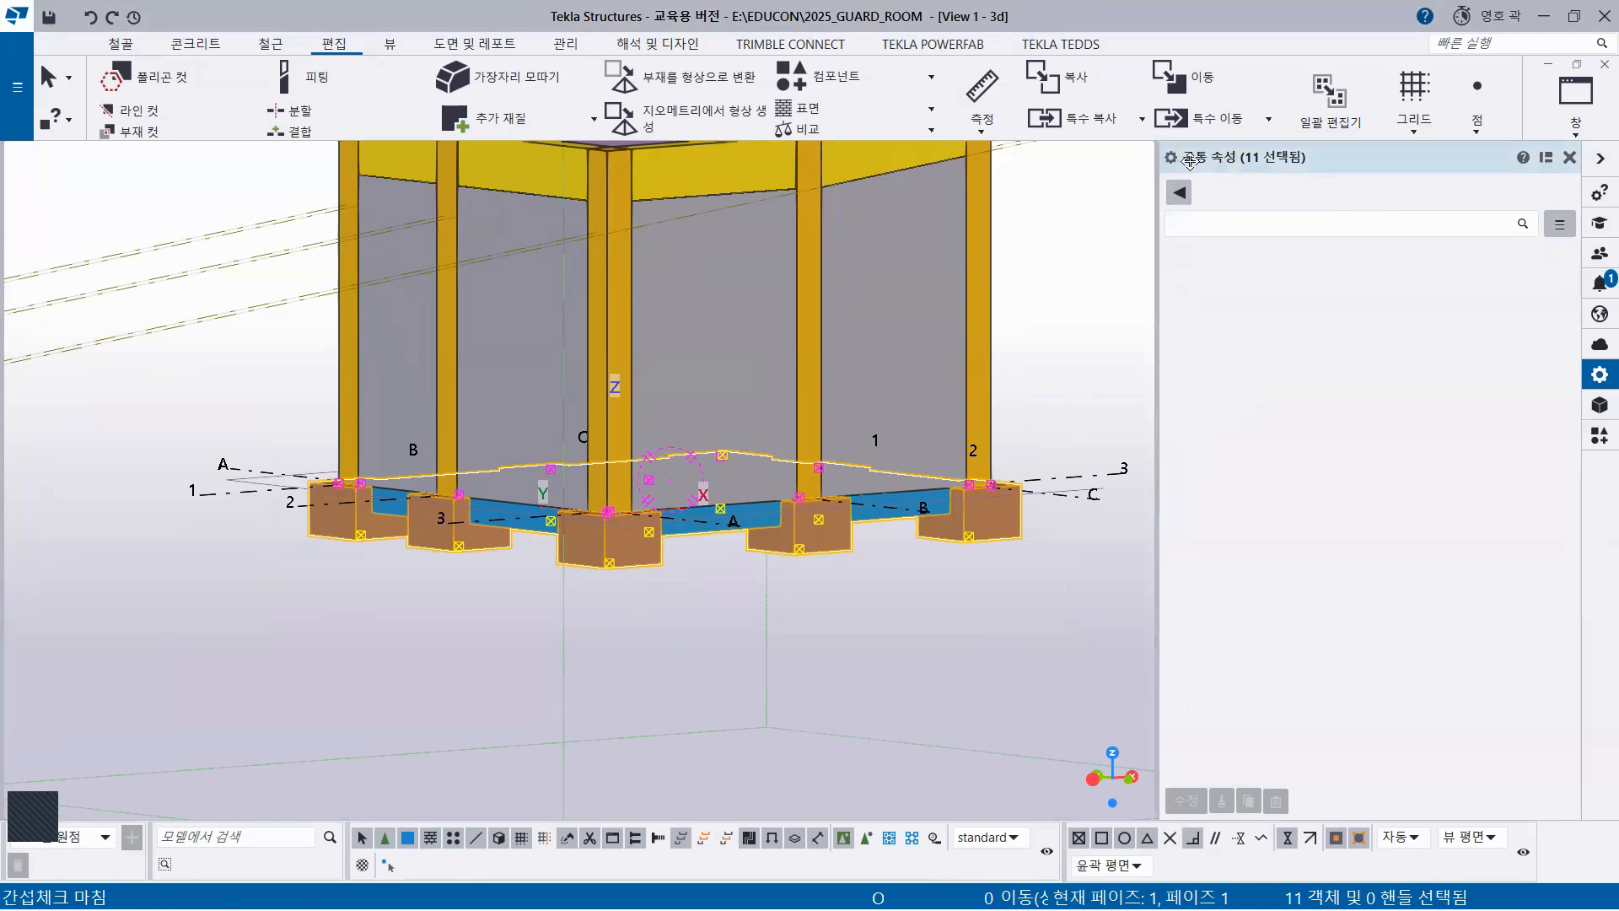
{"action": "left_click", "coordinate": [1179, 192]}
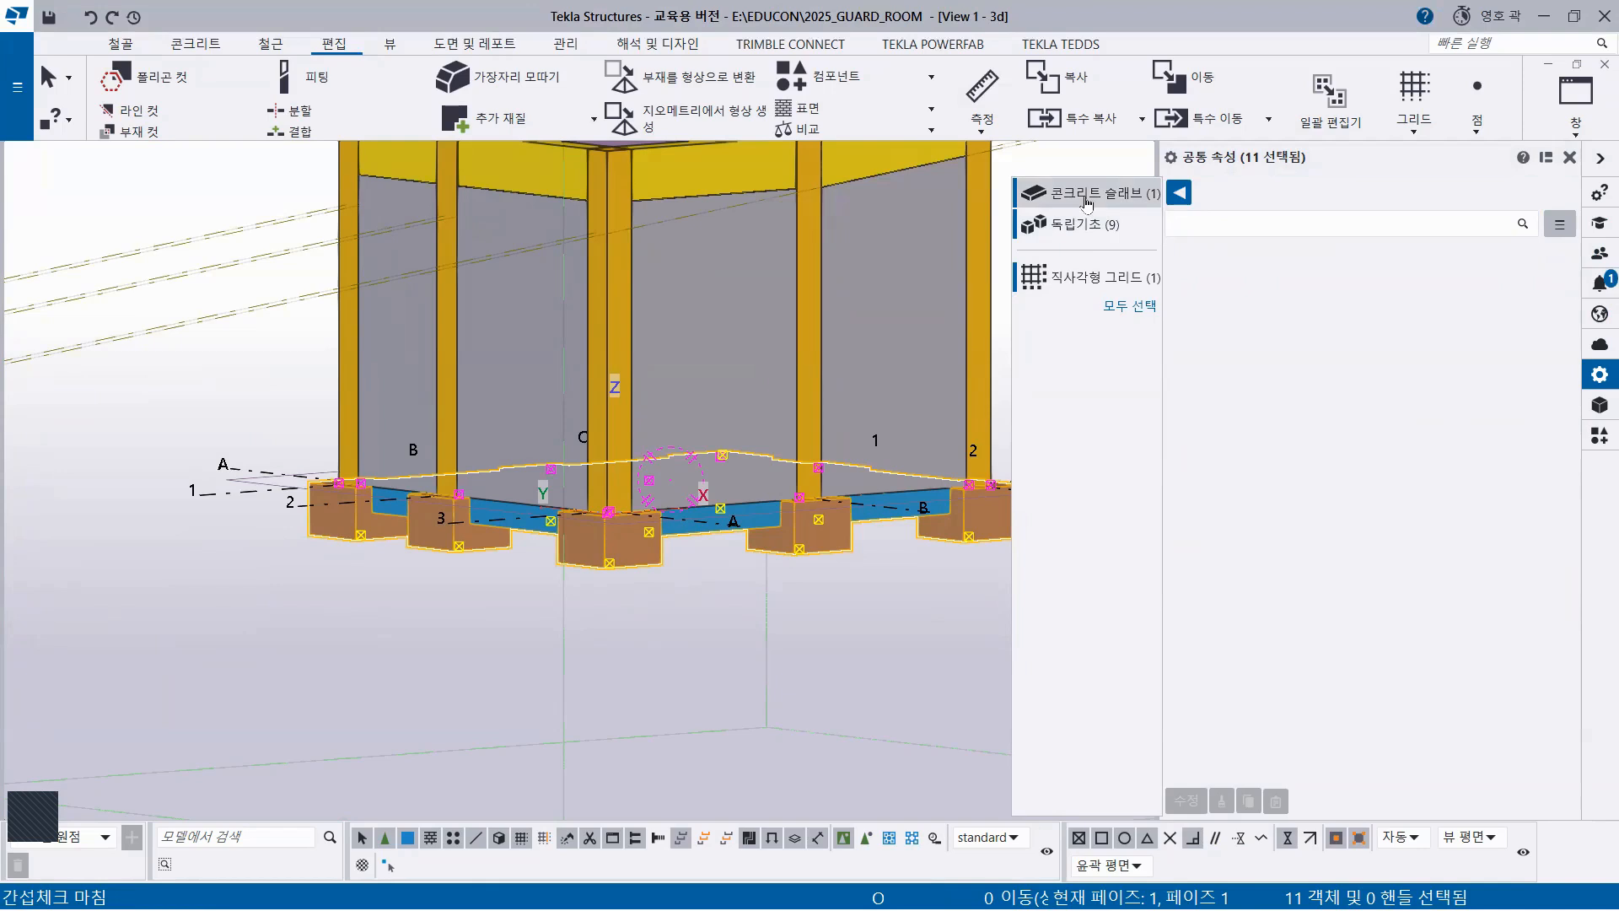
{"action": "left_click", "coordinate": [1086, 225]}
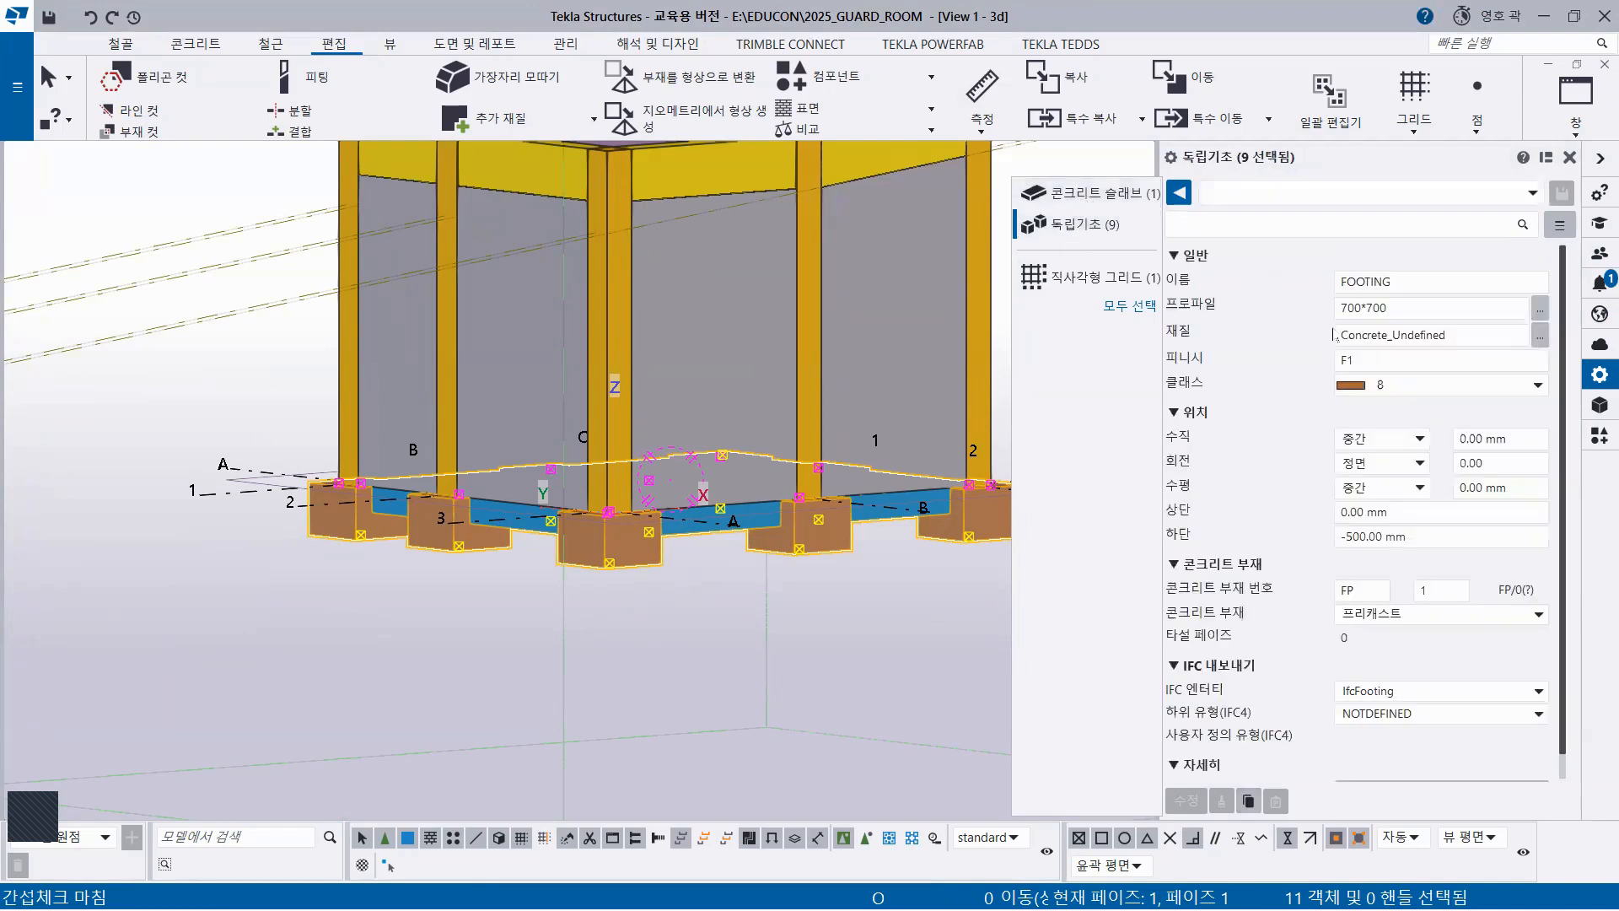
{"action": "left_click", "coordinate": [1409, 283]}
{"action": "left_click_drag", "start_coordinate": [1409, 282], "coordinate": [1349, 280]}
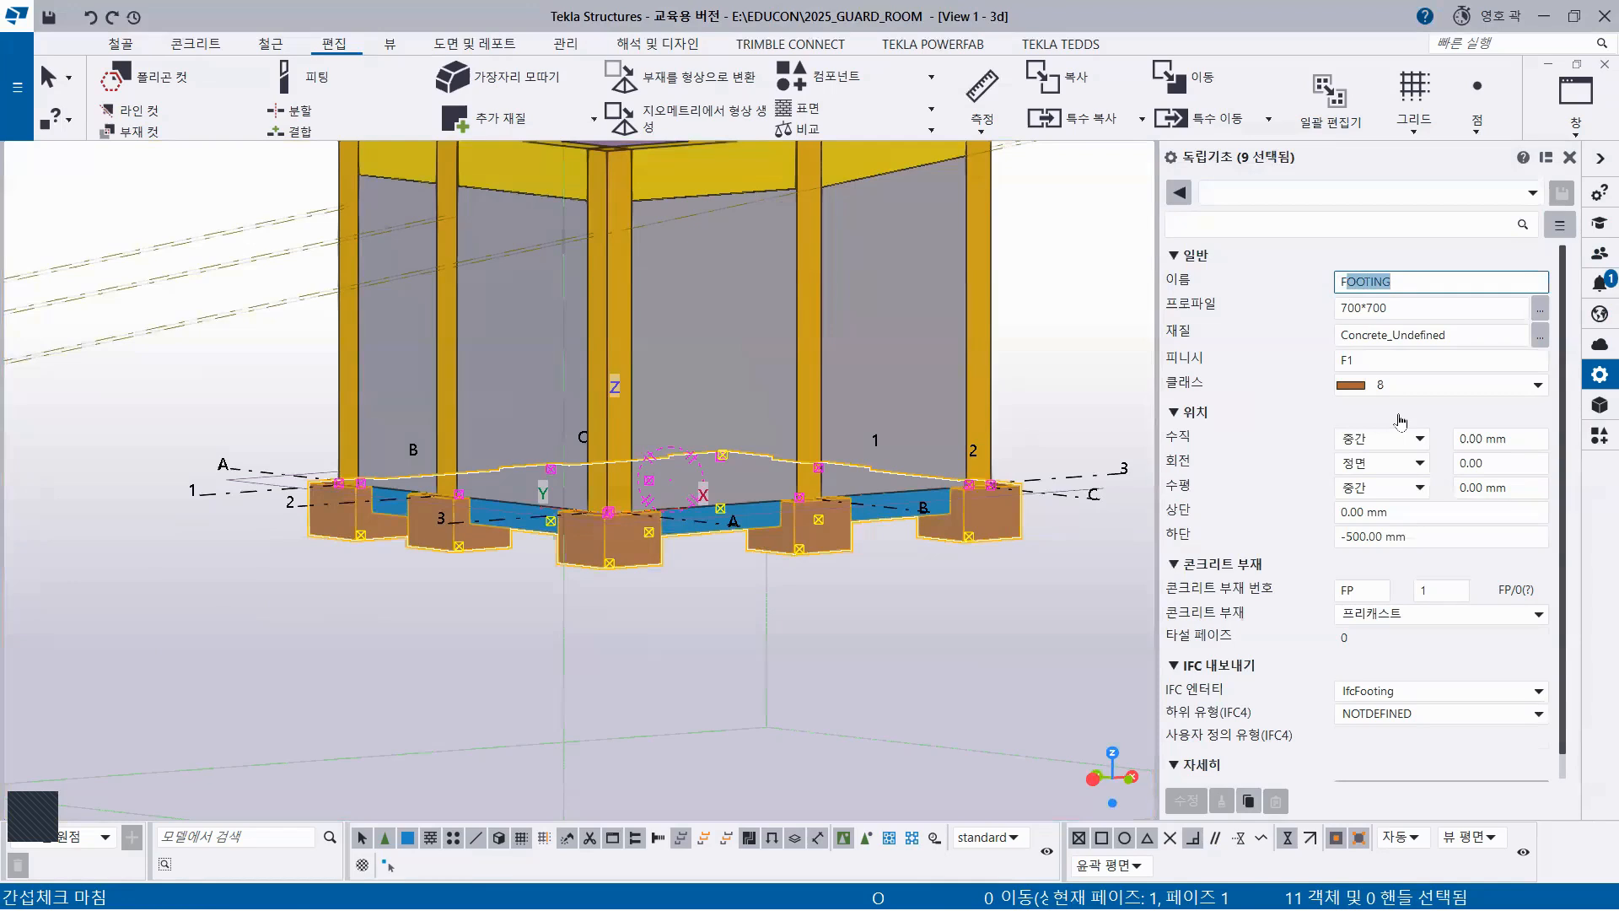
{"action": "key", "text": "BackSpace"}
{"action": "type", "text": "1"}
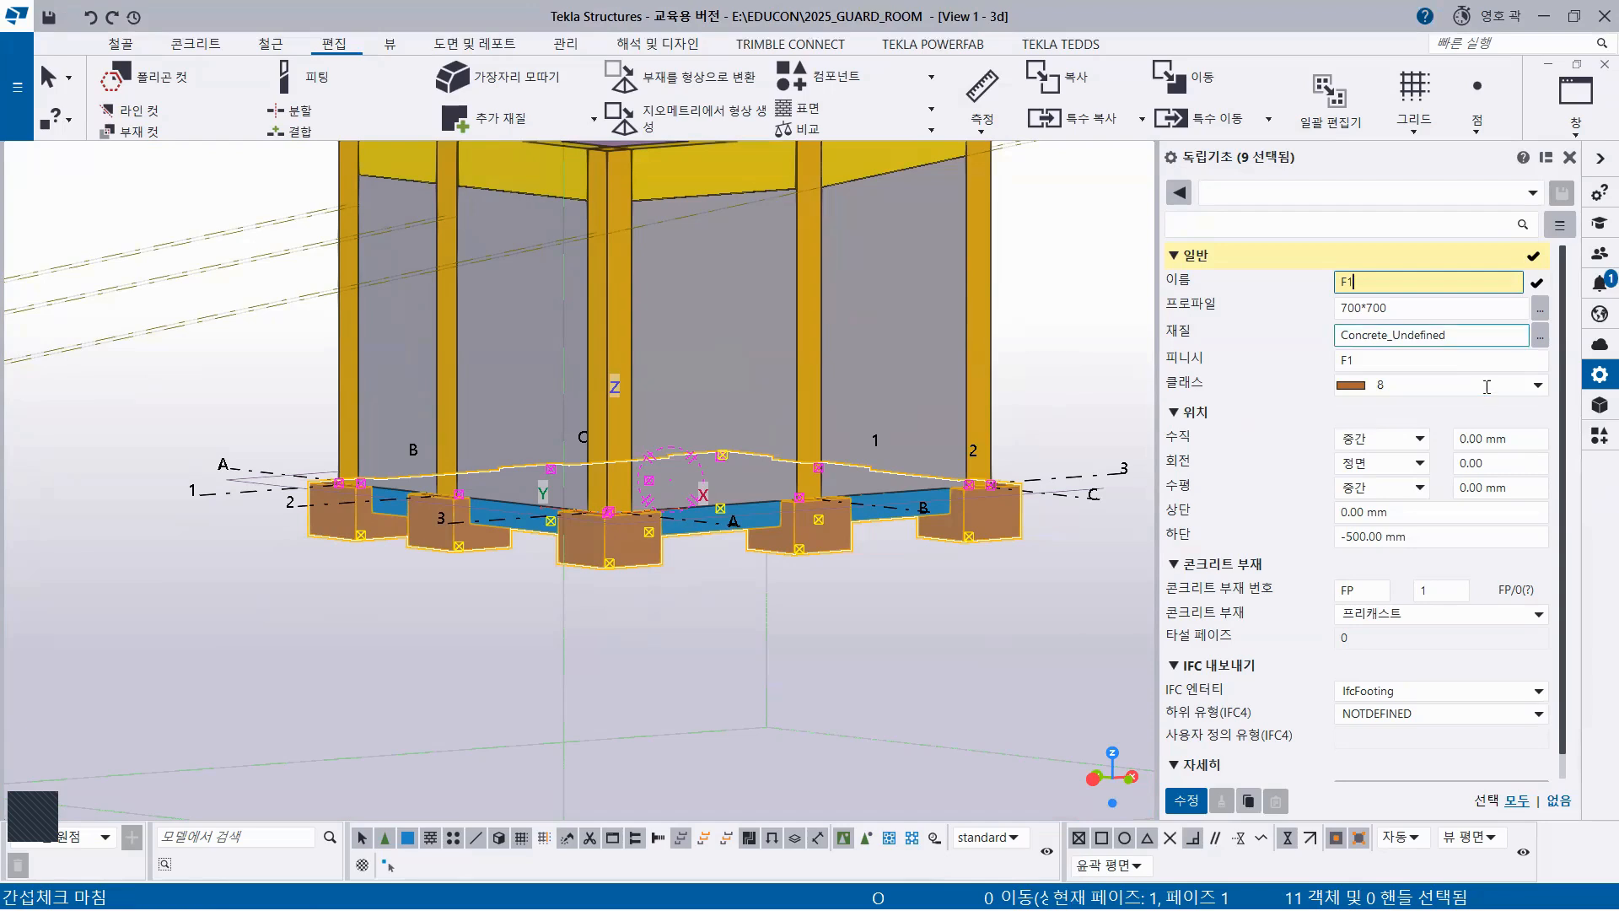
Save the isolated footing properties as a preset named F1, apply the changes to the footings and deselect them
{"action": "left_click", "coordinate": [1244, 197]}
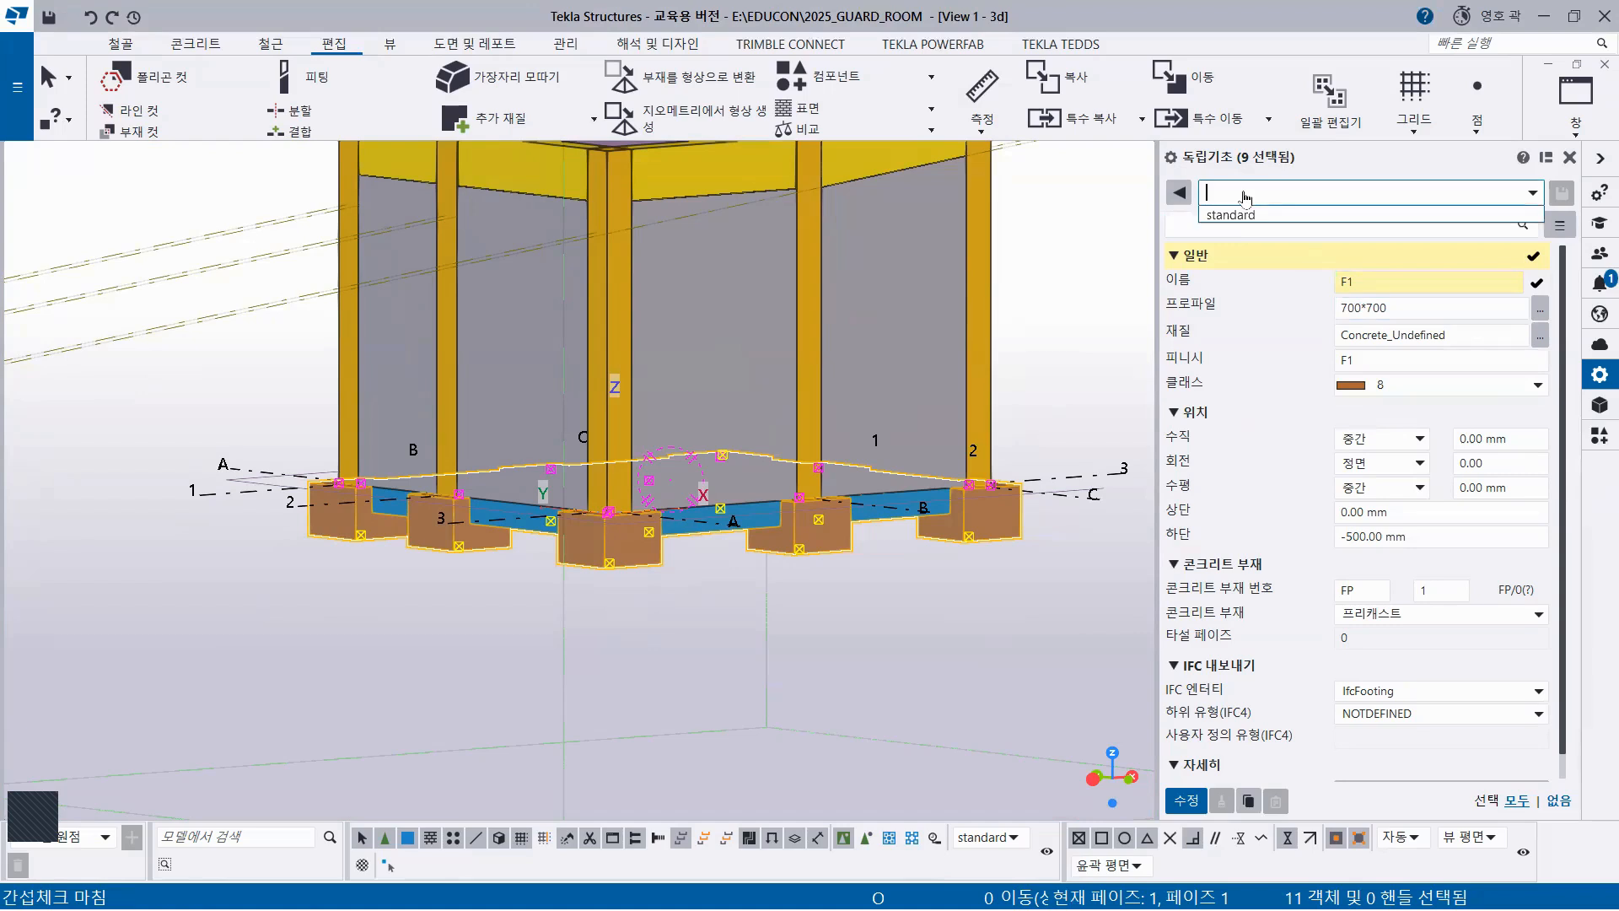
{"action": "type", "text": "F1"}
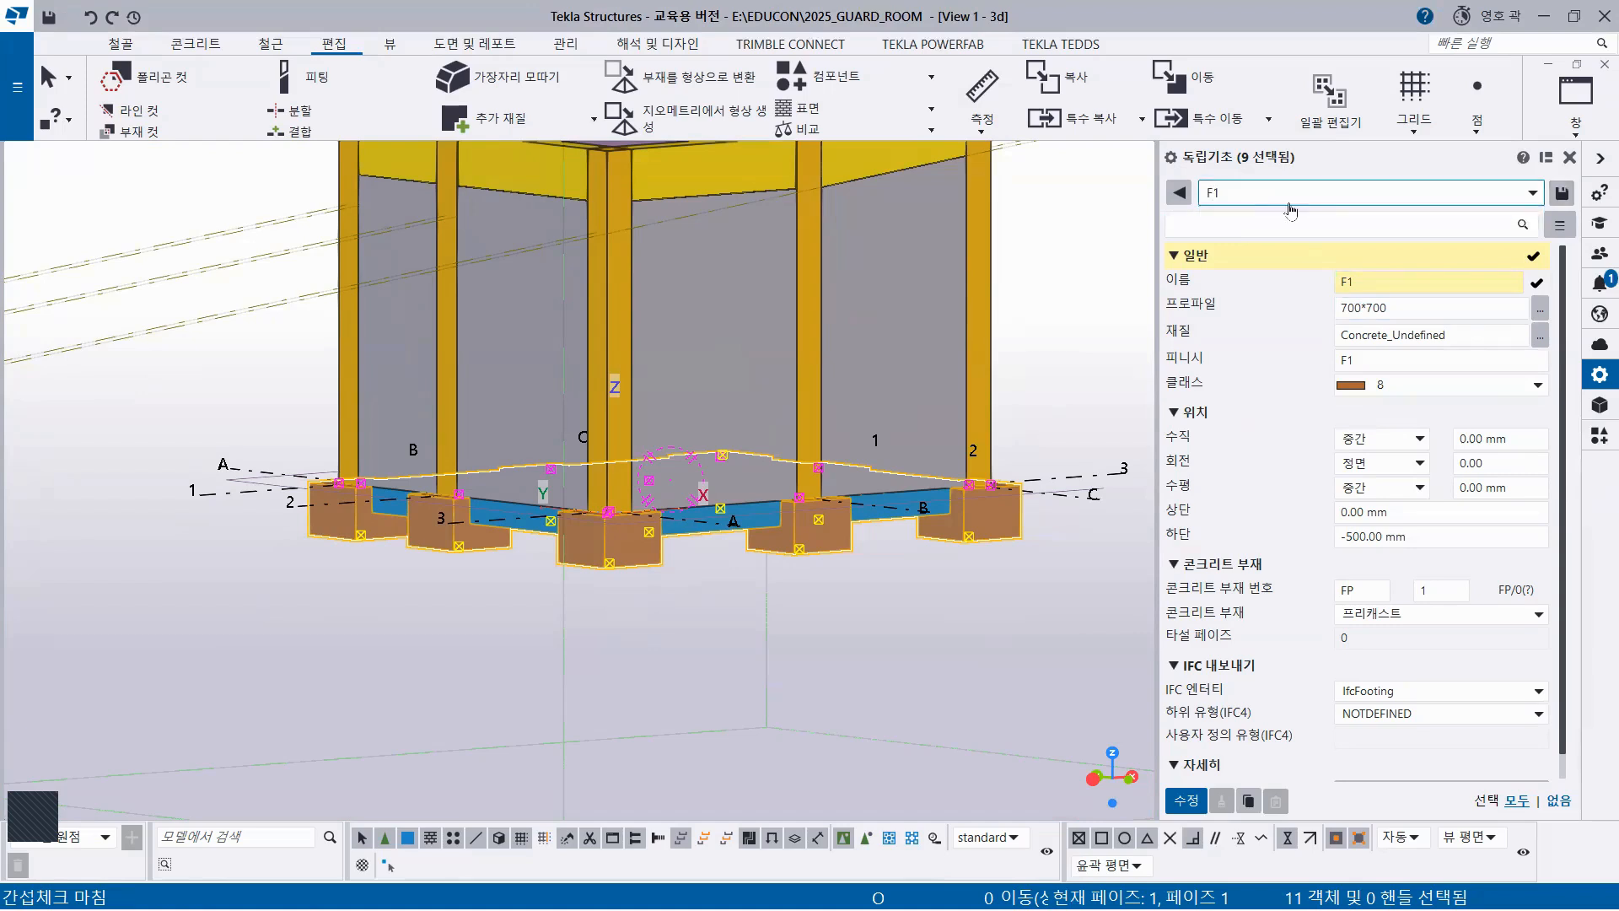
{"action": "left_click", "coordinate": [1561, 194]}
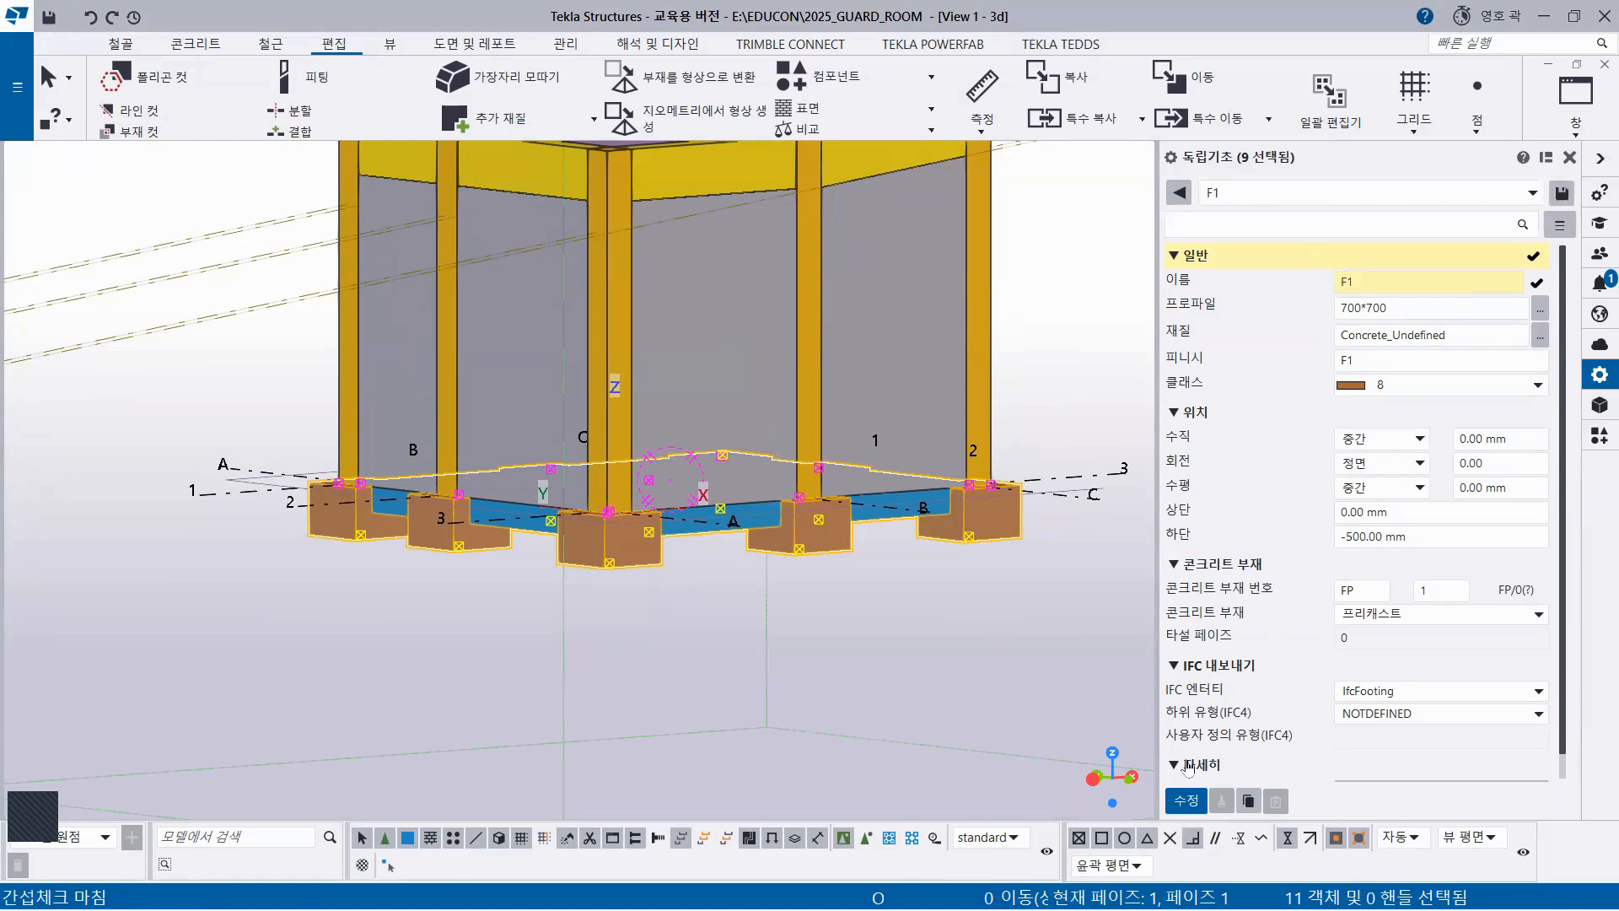
{"action": "left_click", "coordinate": [1186, 800]}
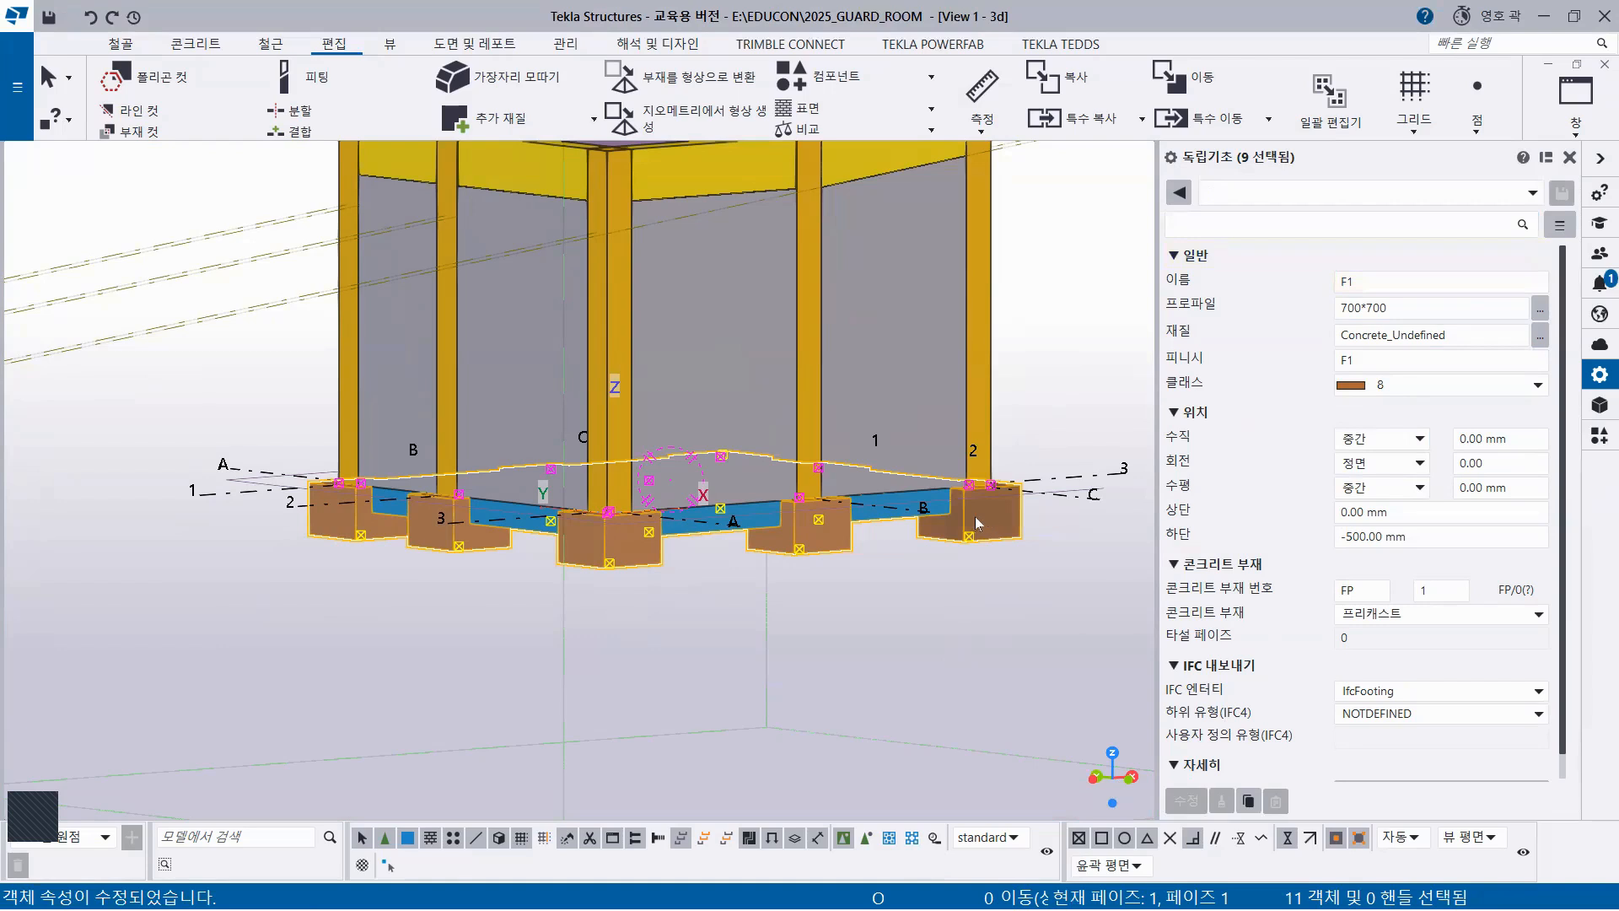
{"action": "left_click", "coordinate": [851, 636]}
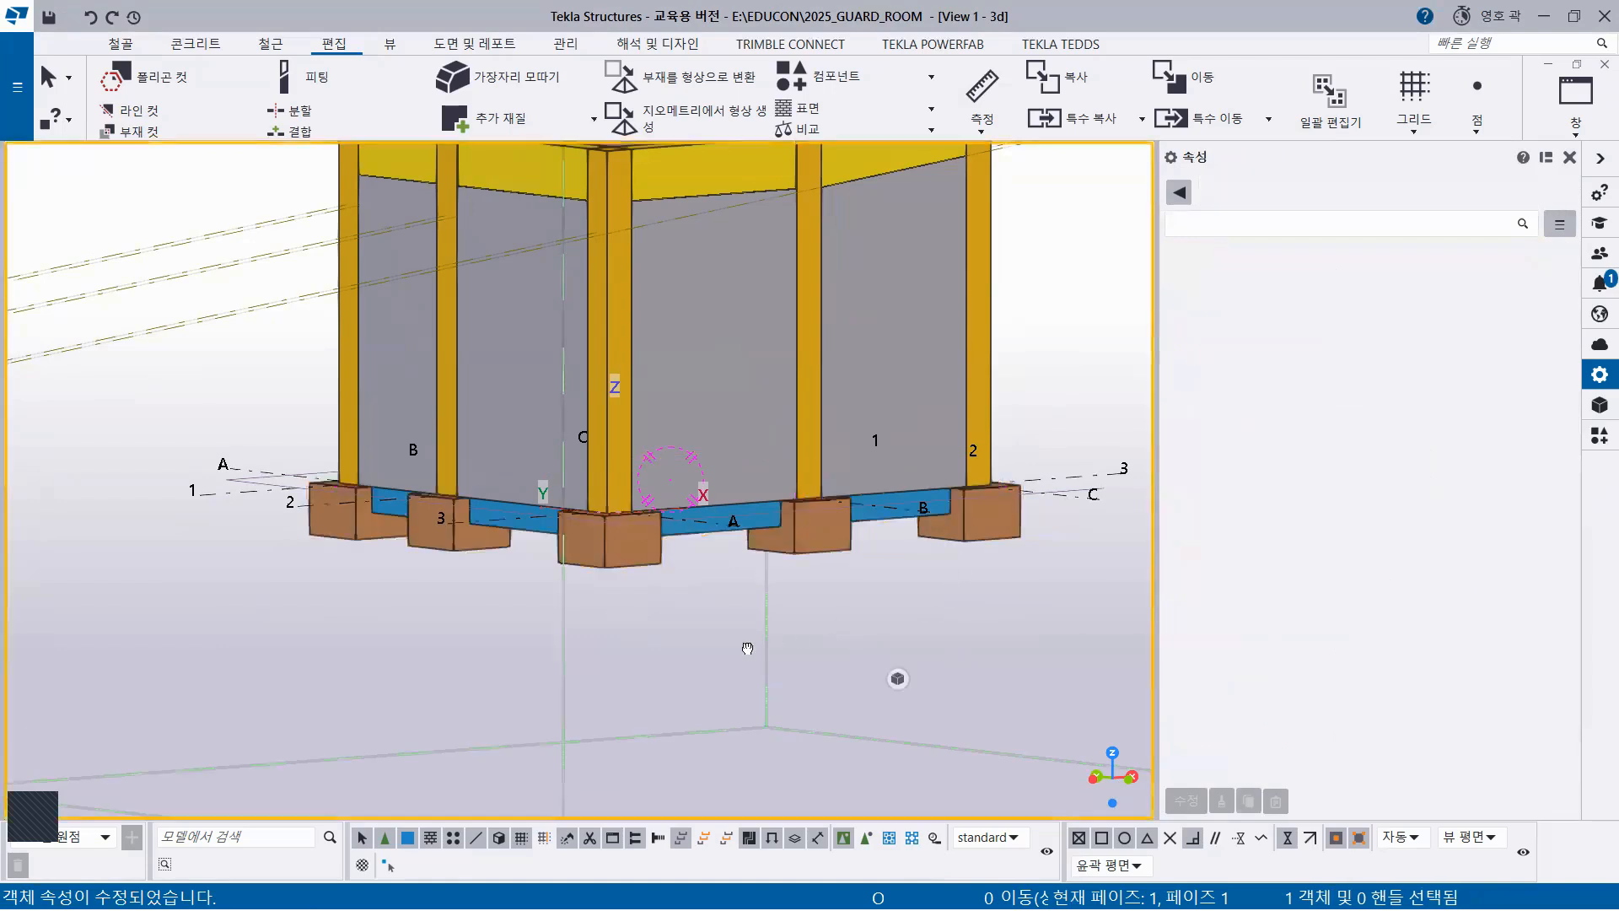
Cut the blue S1 floor slab with a part cut, using all the footings as the cutting parts
{"action": "middle_click_drag", "start_coordinate": [747, 648], "coordinate": [728, 655]}
{"action": "scroll", "coordinate": [666, 621], "scroll_direction": "up", "scroll_amount": 3}
{"action": "middle_click_drag", "start_coordinate": [601, 438], "coordinate": [470, 255]}
{"action": "middle_click_drag", "start_coordinate": [523, 477], "coordinate": [590, 541], "text": "ctrl"}
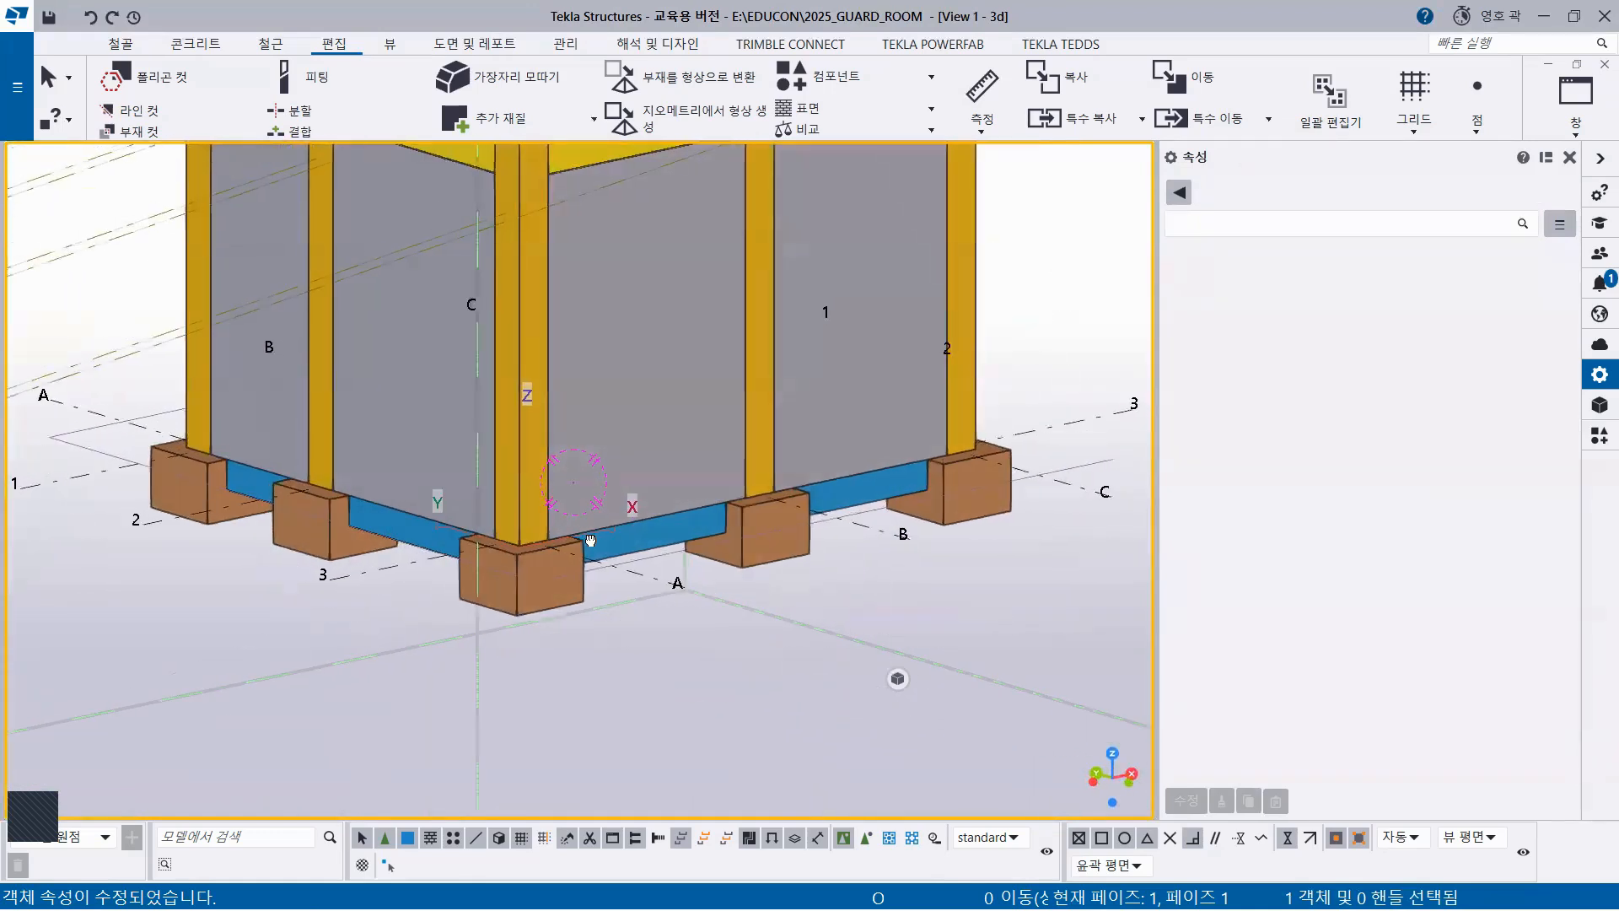
{"action": "left_click", "coordinate": [651, 542]}
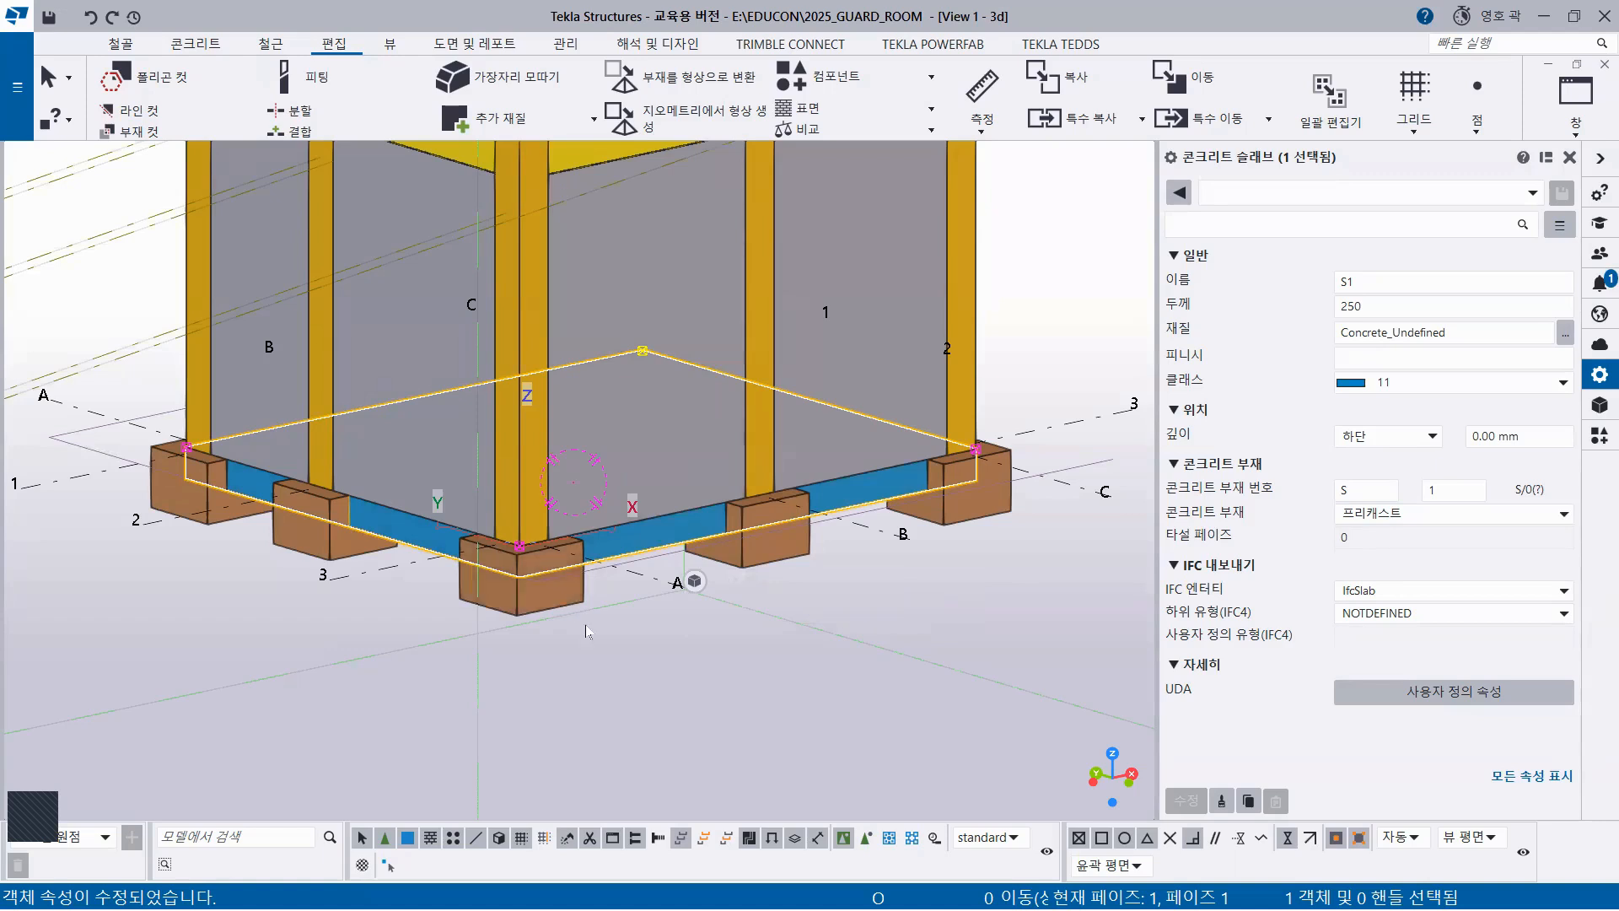
{"action": "middle_click_drag", "start_coordinate": [586, 602], "coordinate": [588, 560], "text": "ctrl"}
{"action": "left_click", "coordinate": [630, 666]}
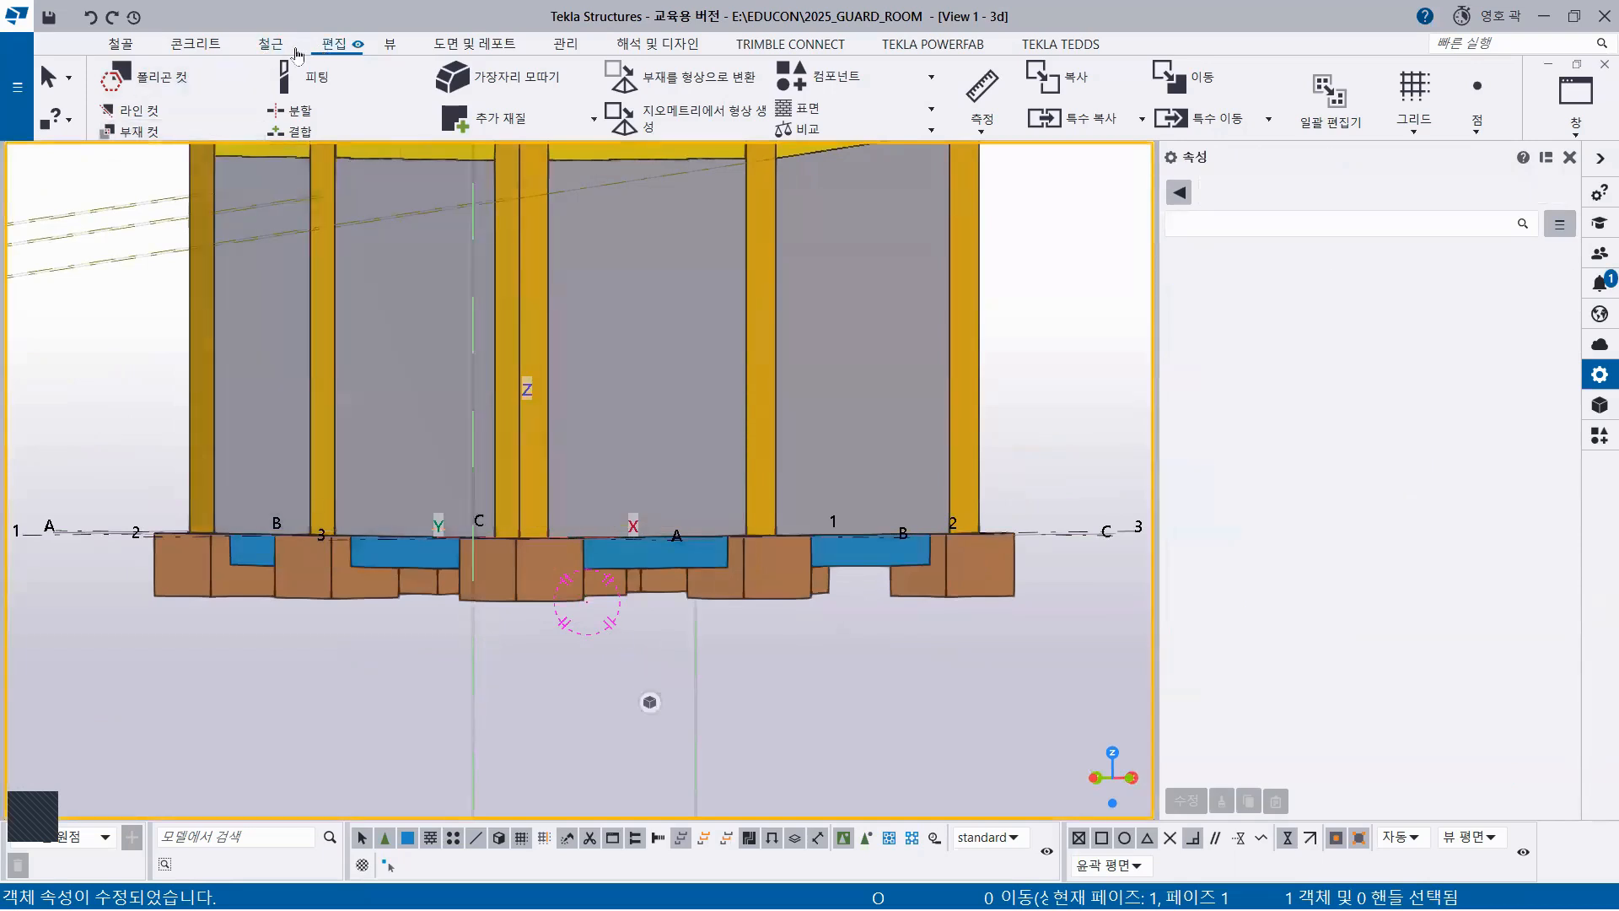
{"action": "left_click", "coordinate": [140, 133]}
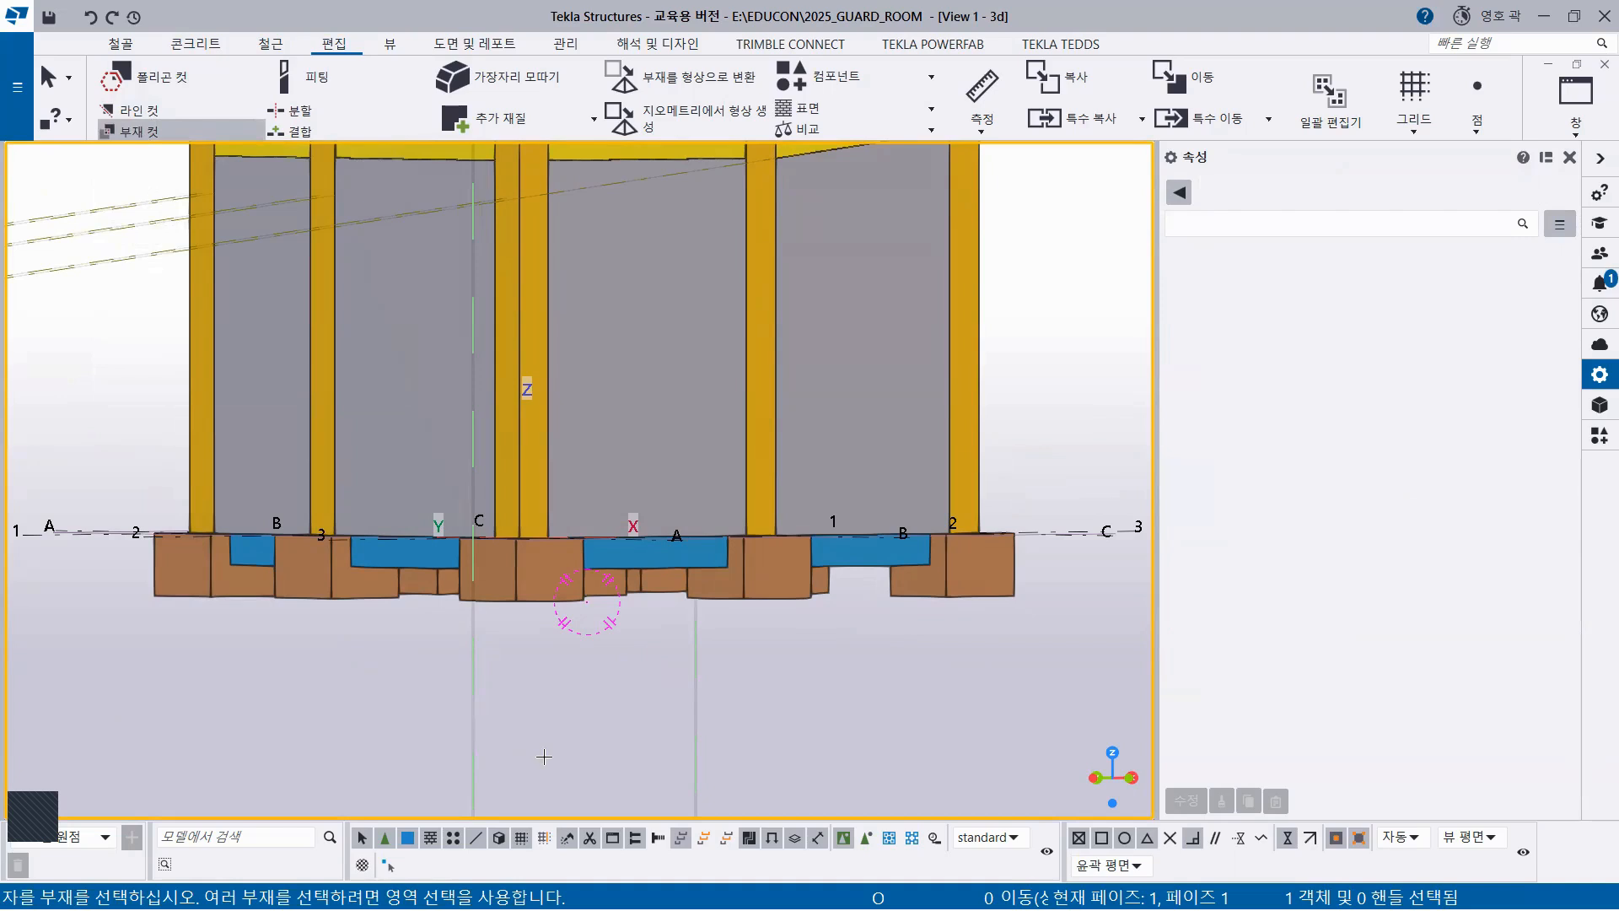
{"action": "left_click", "coordinate": [613, 555]}
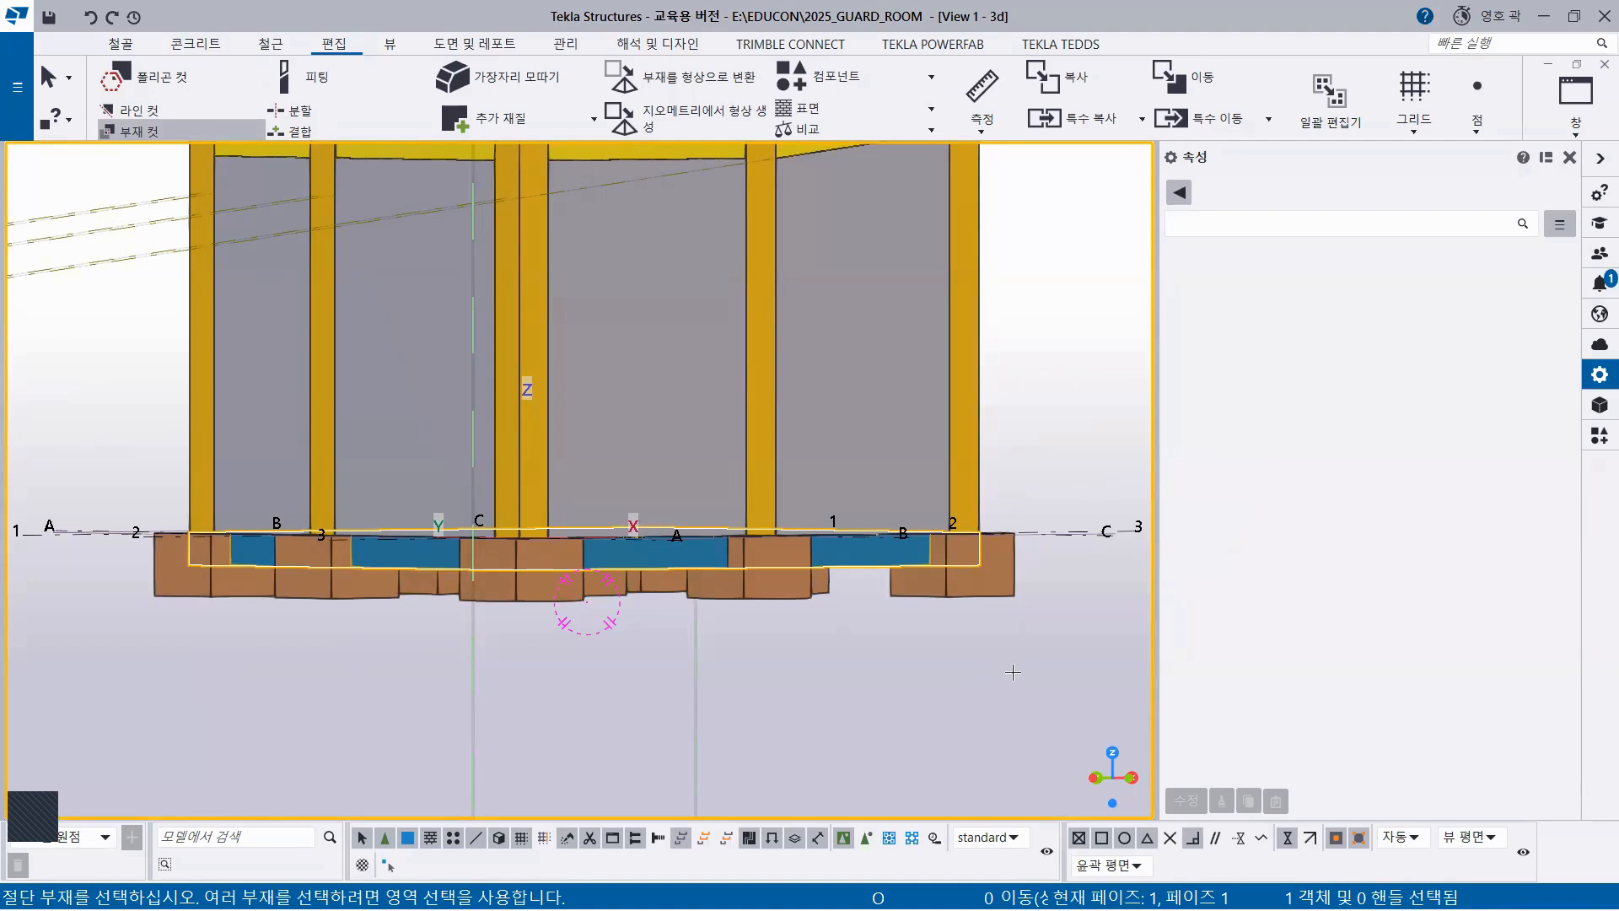
{"action": "left_click_drag", "start_coordinate": [1053, 638], "coordinate": [123, 580]}
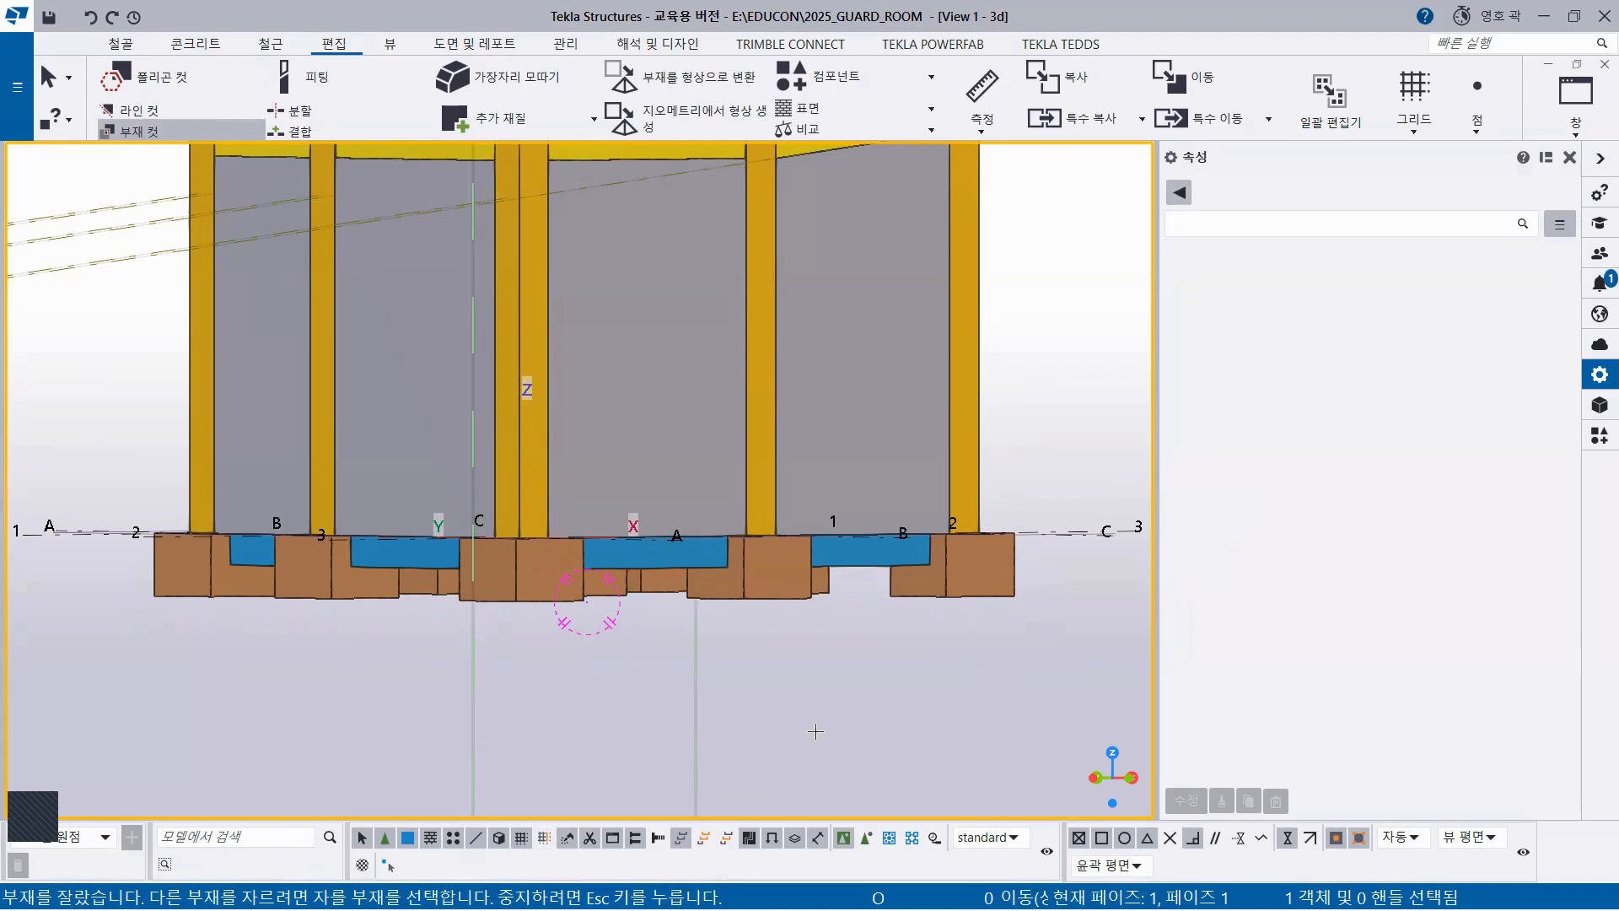
End the part cut, run a clash check on all footings with the cut floor slab, close its manager and clear the selection
{"action": "key", "text": "Escape"}
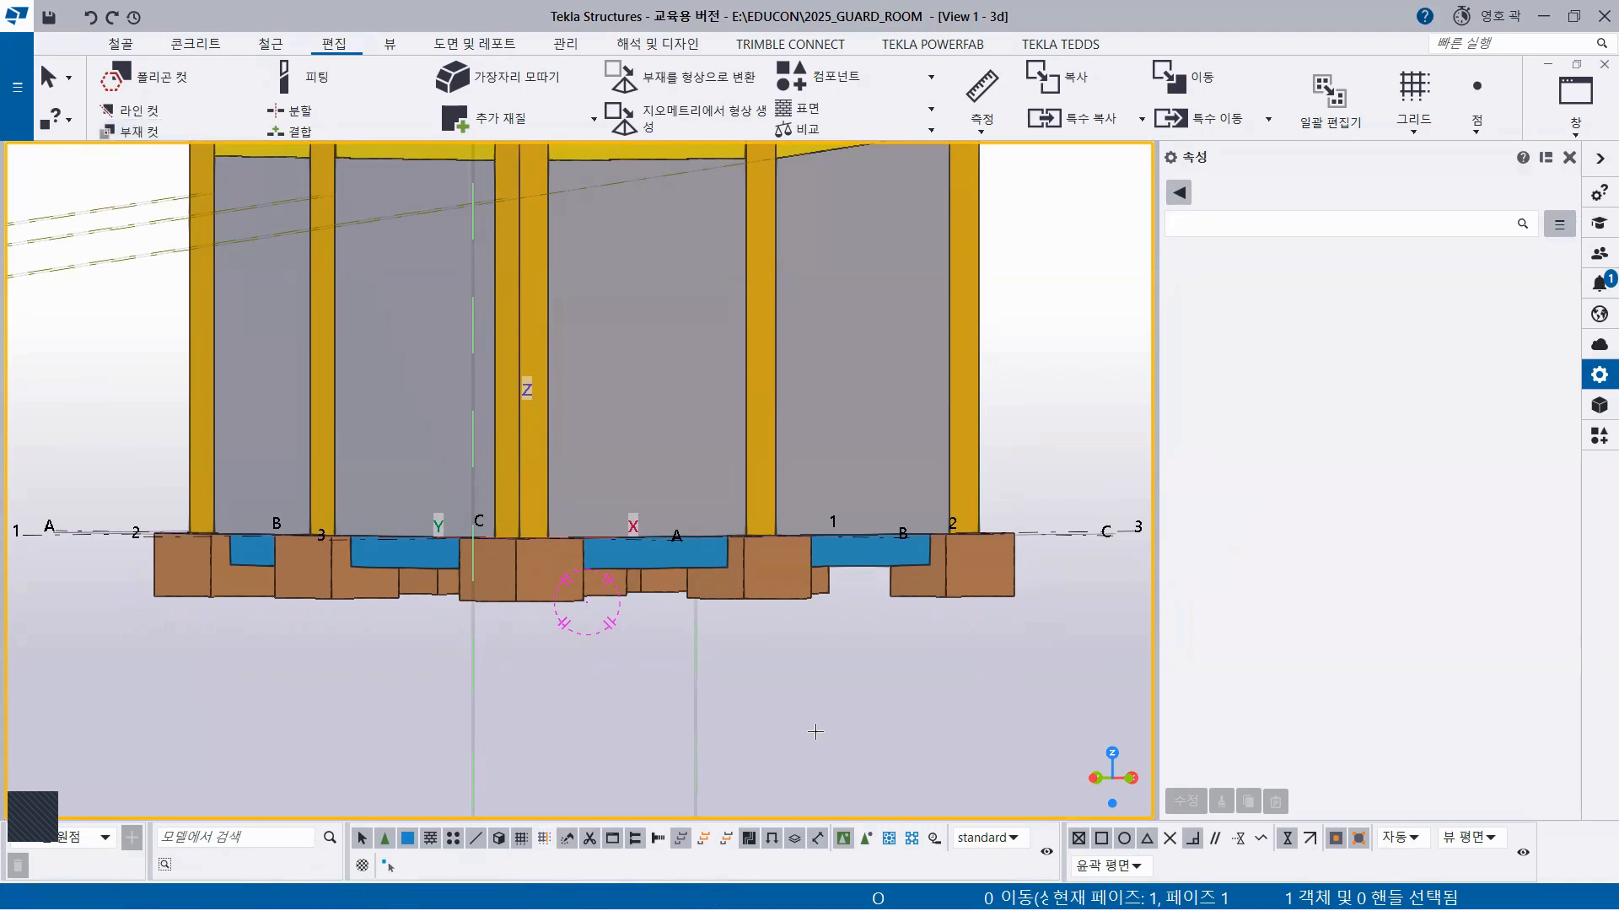
{"action": "left_click_drag", "start_coordinate": [103, 437], "coordinate": [1042, 641]}
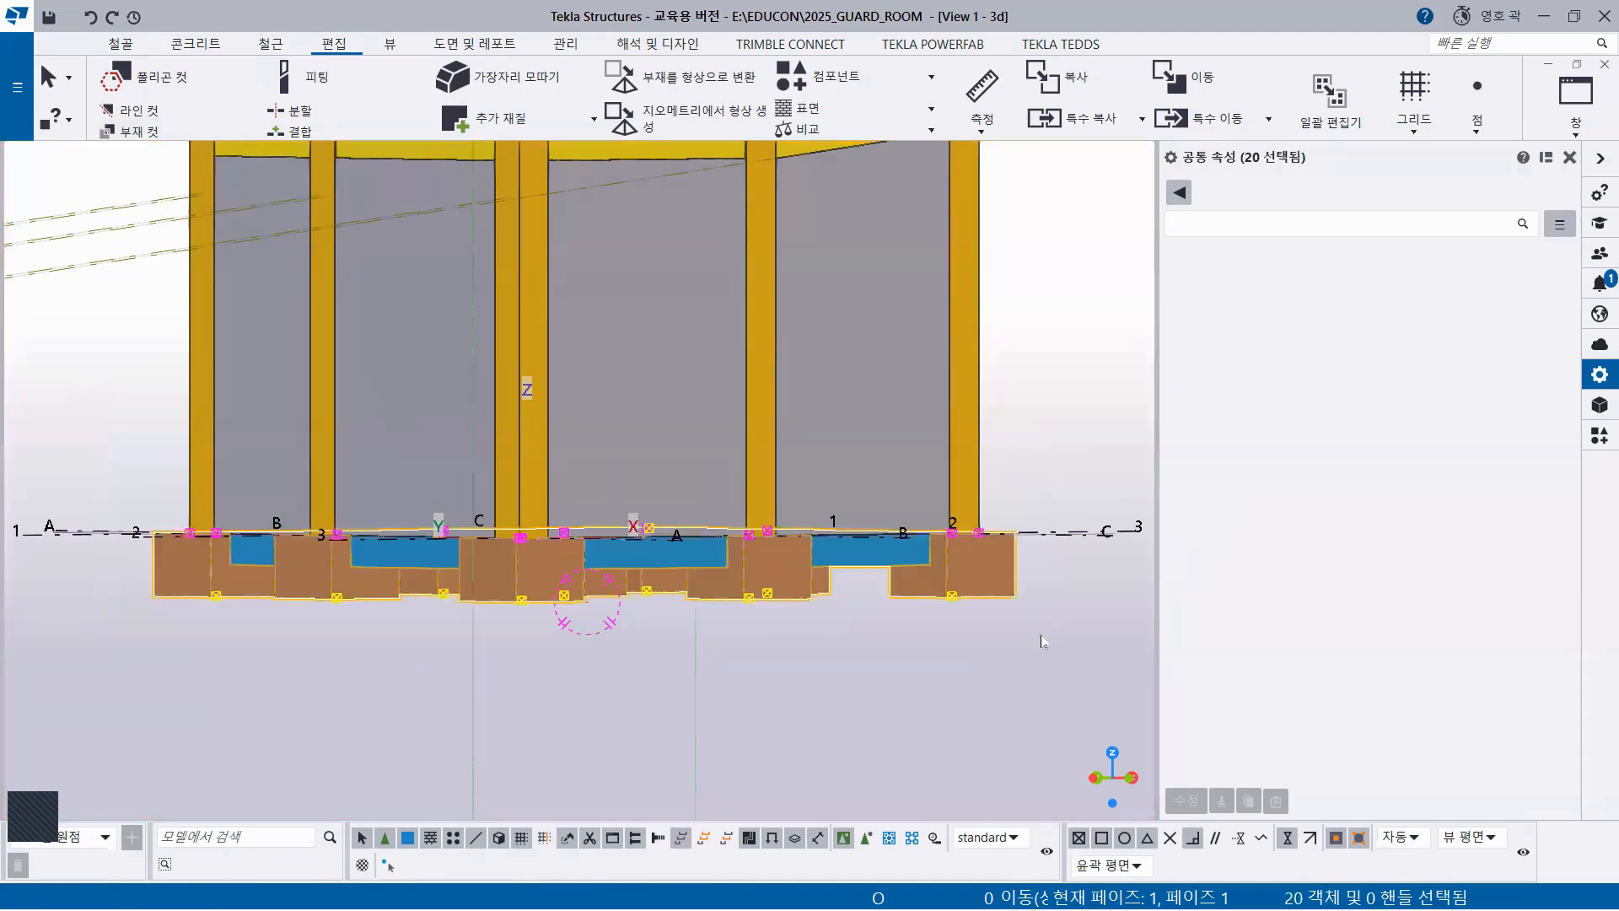
{"action": "right_click", "coordinate": [1030, 364]}
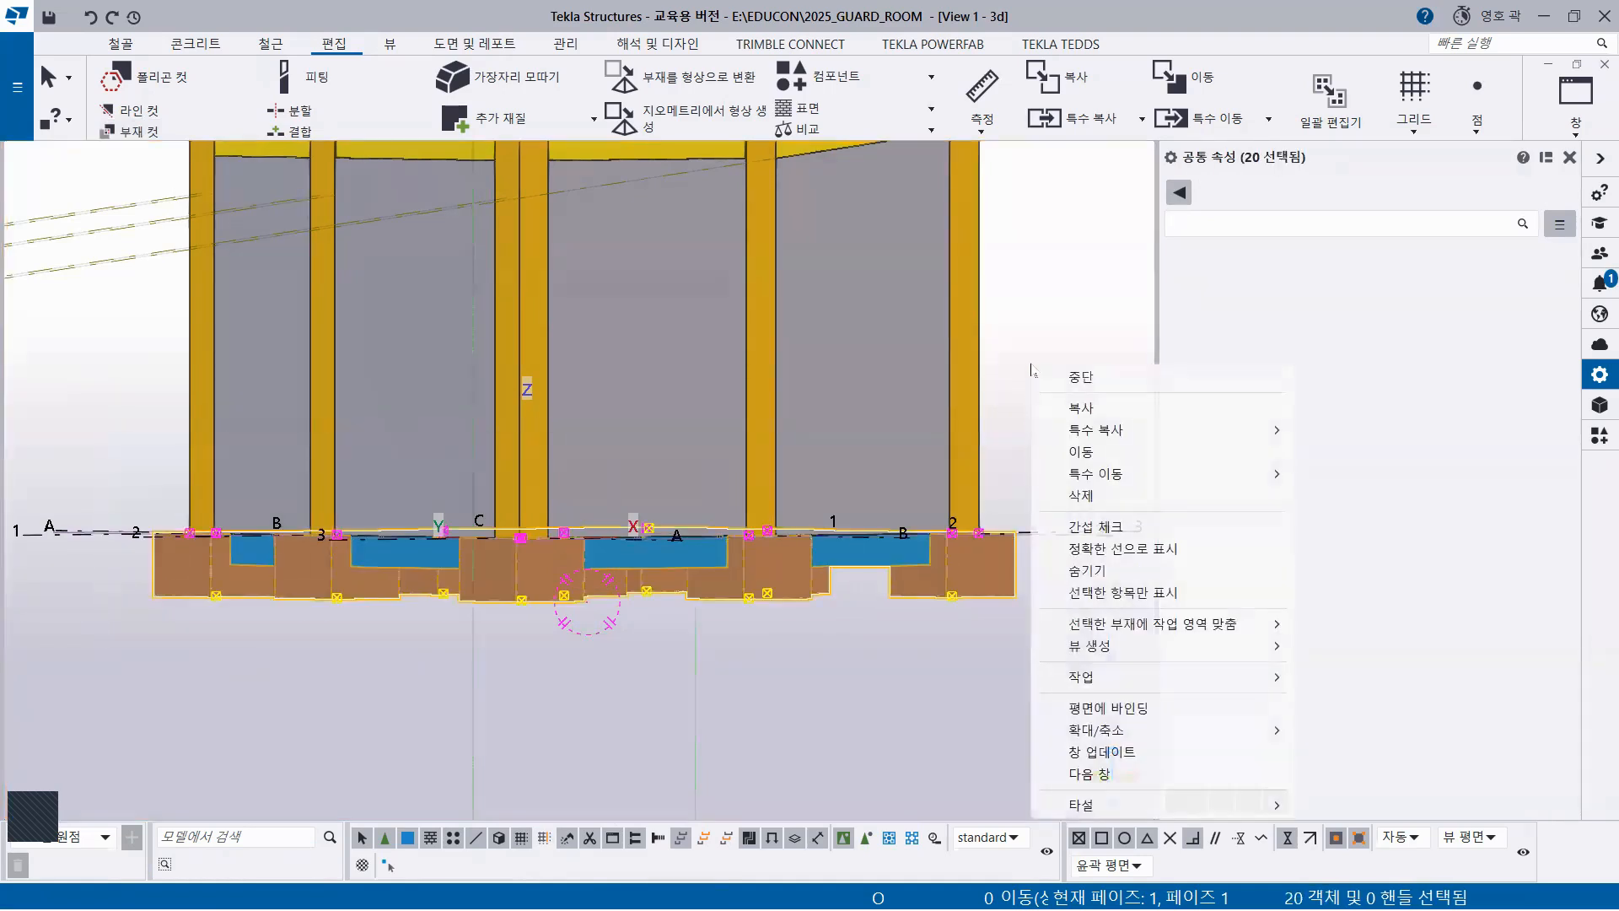
{"action": "left_click", "coordinate": [1096, 527]}
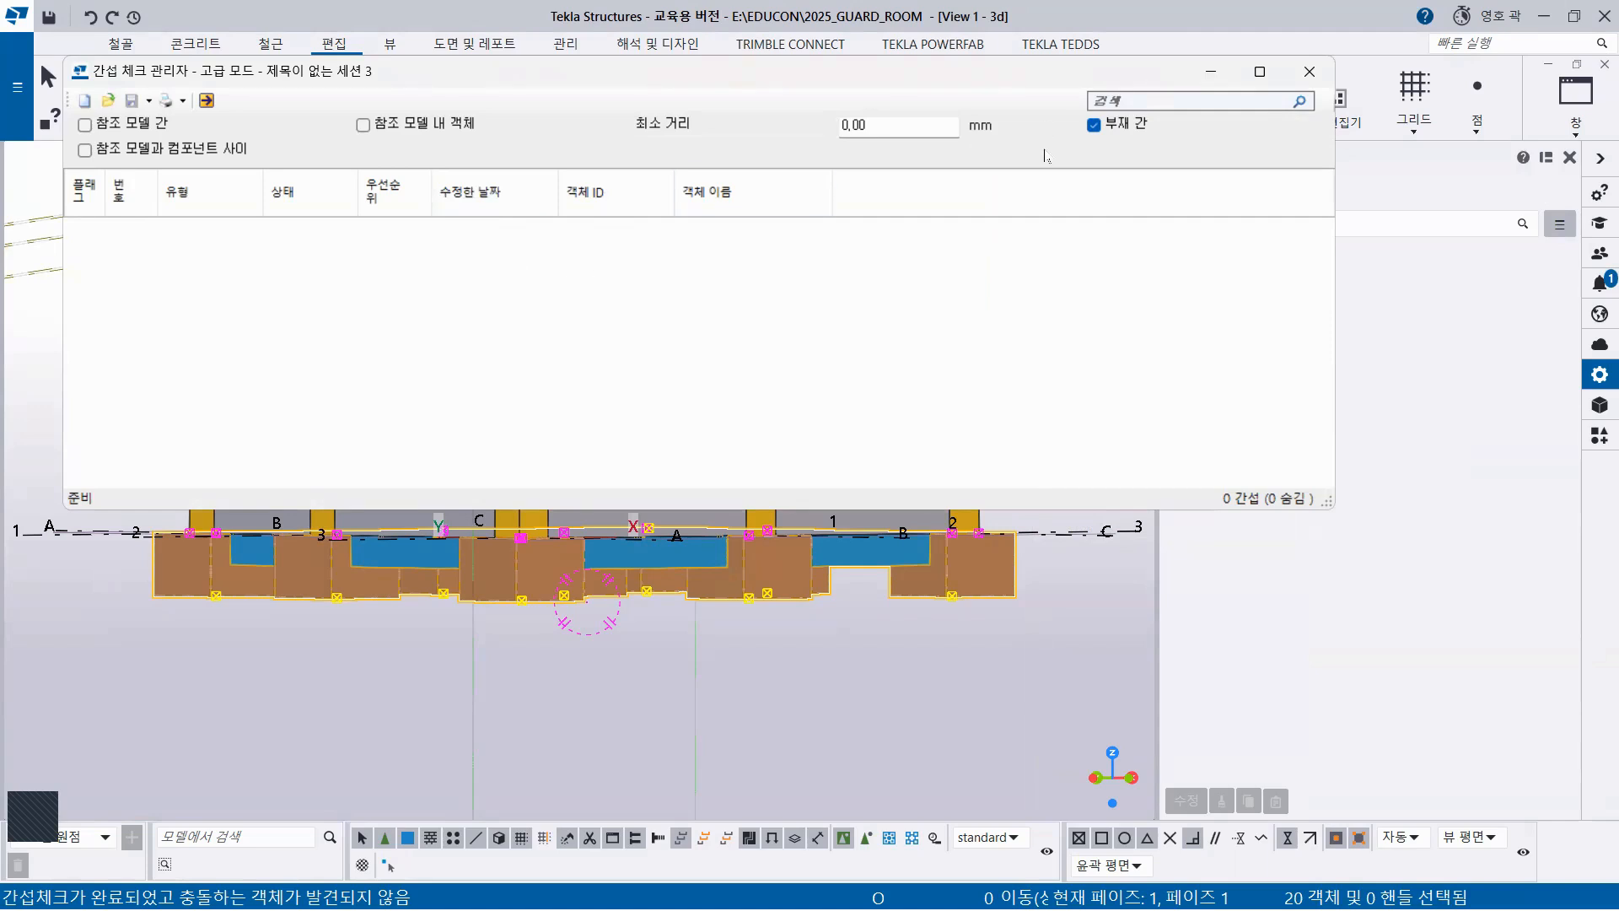
{"action": "left_click", "coordinate": [1309, 74]}
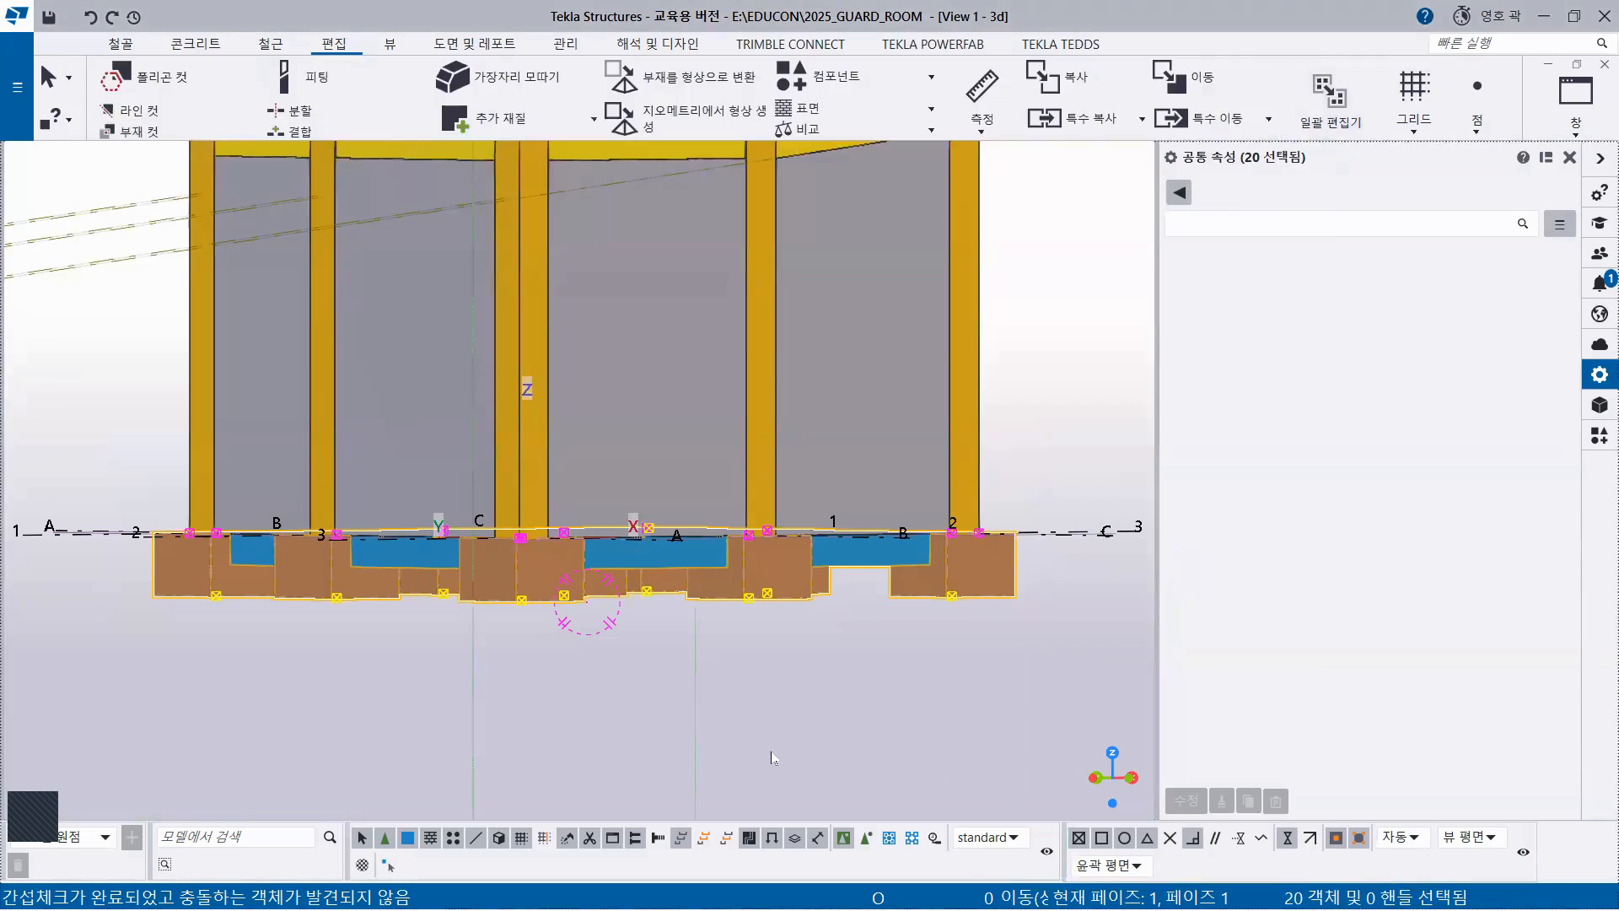
{"action": "left_click", "coordinate": [683, 659]}
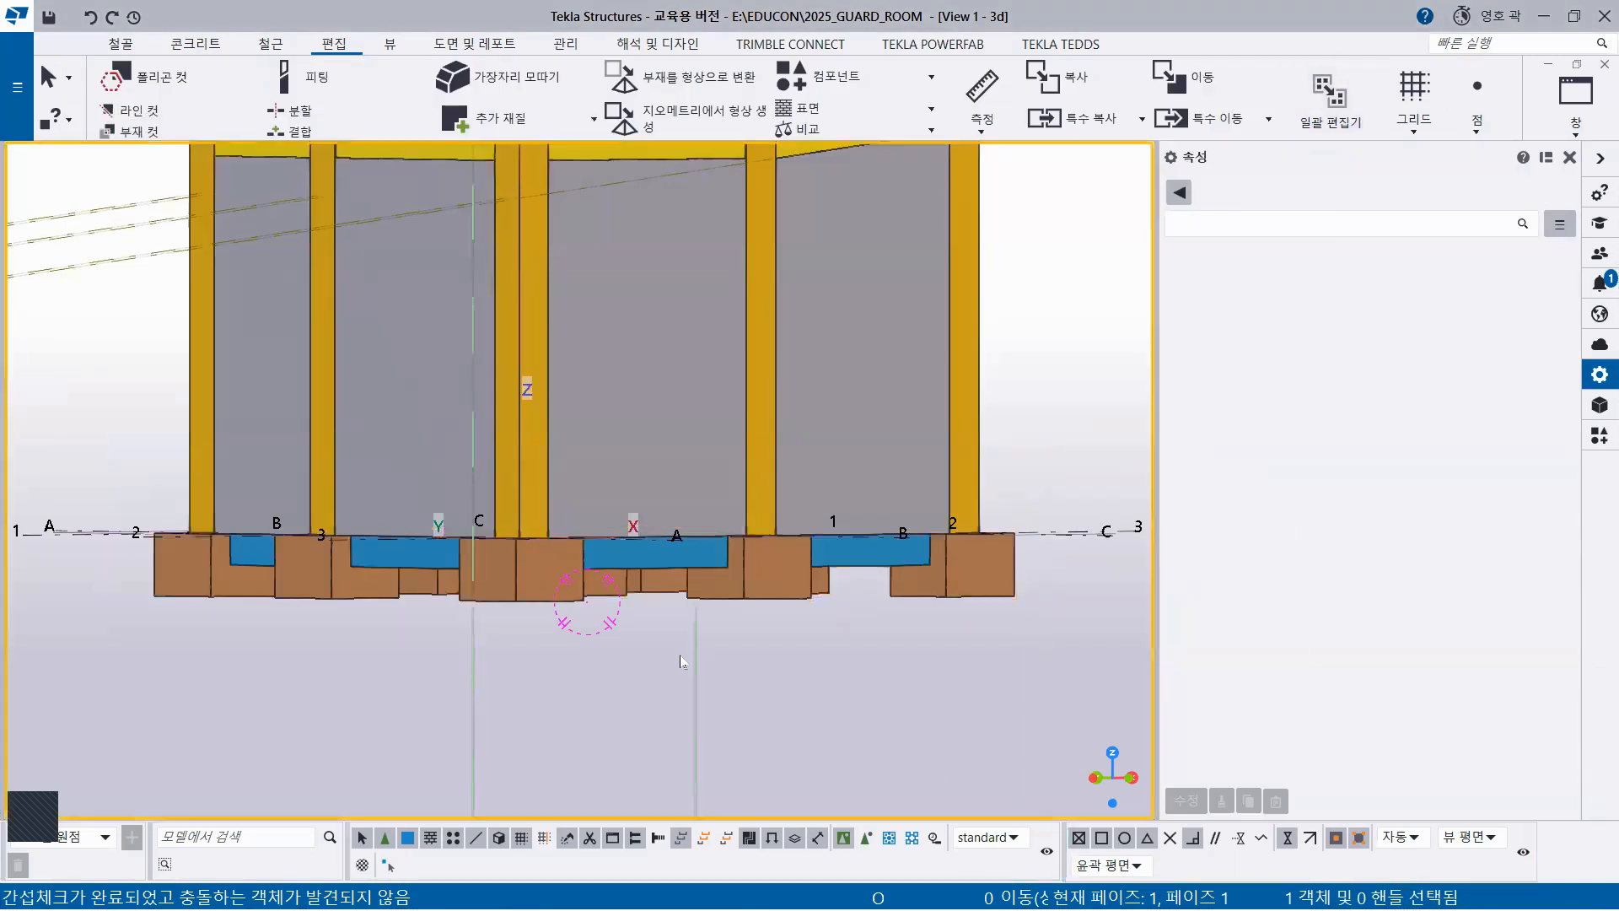
Examine the whole guard room model in 3D and inspect the dashed cut and fitting lines that extend beyond it
{"action": "left_click", "coordinate": [1569, 157]}
{"action": "scroll", "coordinate": [753, 552], "scroll_direction": "down", "scroll_amount": 2}
{"action": "mouse_move", "coordinate": [753, 553]}
{"action": "middle_mouse_down", "text": "ctrl"}
{"action": "mouse_move", "coordinate": [717, 649]}
{"action": "mouse_move", "coordinate": [802, 634]}
{"action": "mouse_move", "coordinate": [830, 672]}
{"action": "mouse_move", "coordinate": [846, 592]}
{"action": "middle_mouse_up", "text": "ctrl"}
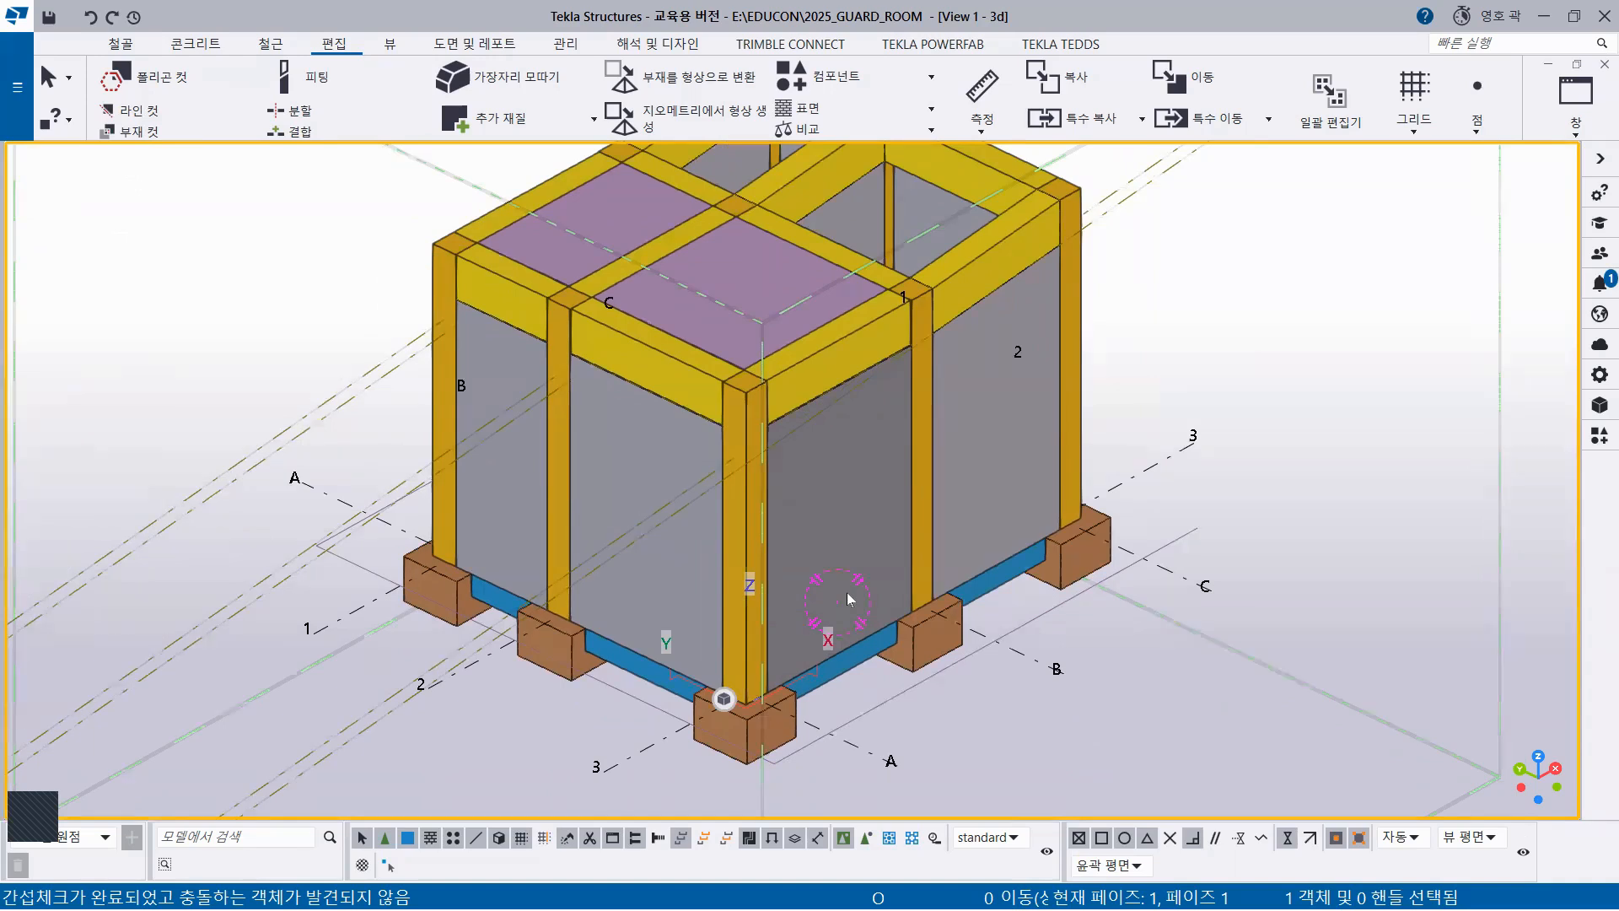
{"action": "scroll", "coordinate": [530, 592], "scroll_direction": "down", "scroll_amount": 4}
{"action": "middle_click_drag", "start_coordinate": [626, 513], "coordinate": [575, 503]}
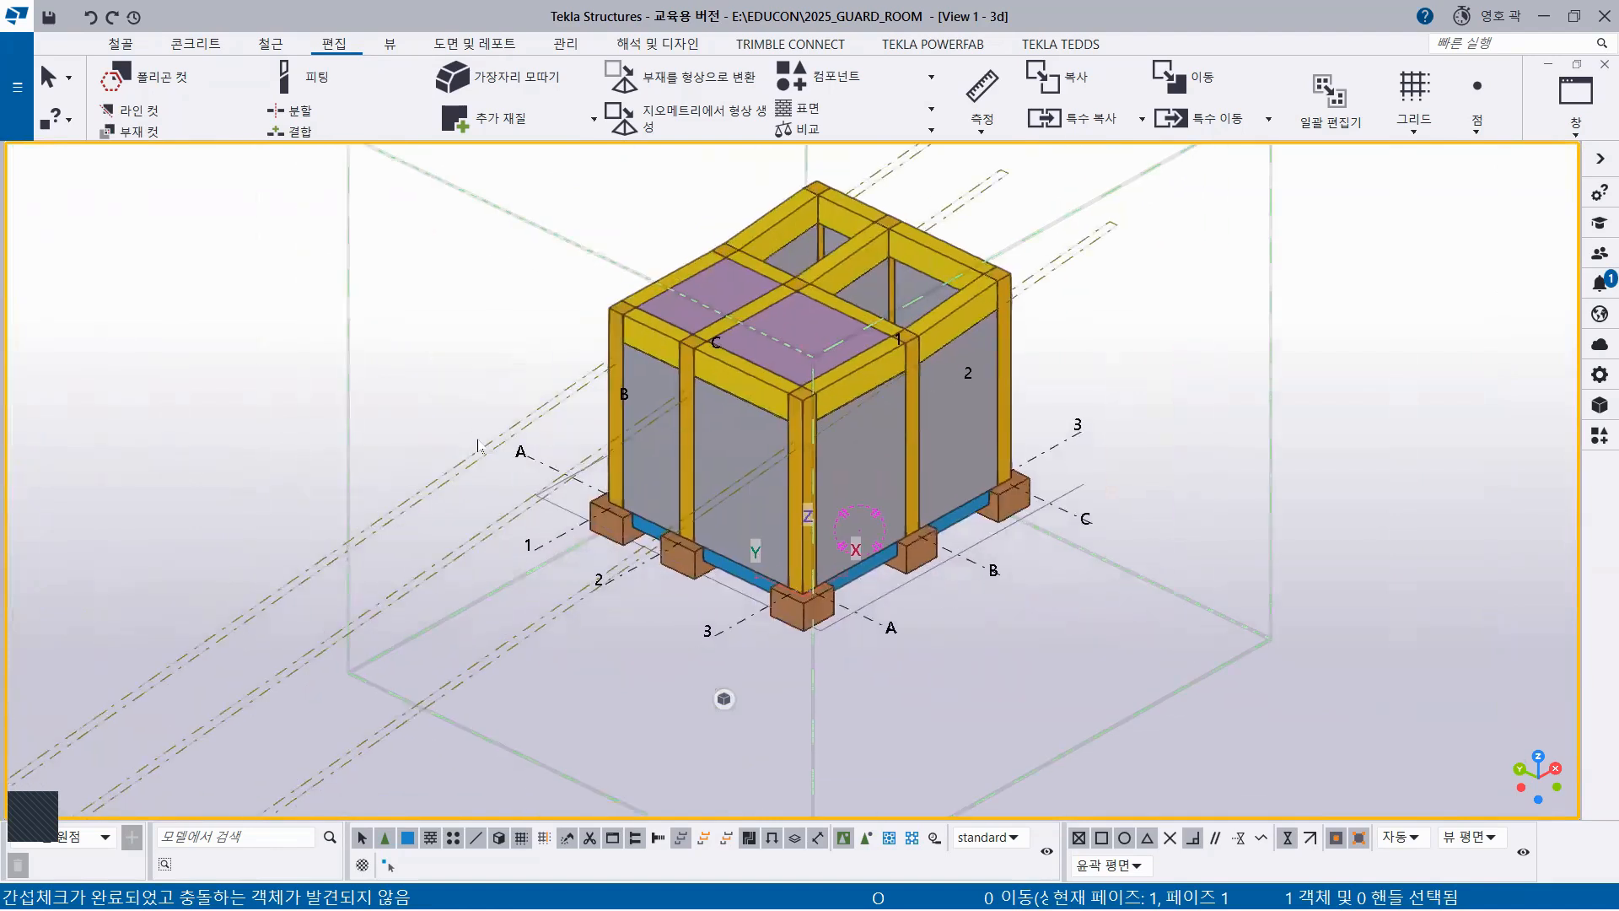
{"action": "left_click", "coordinate": [419, 506]}
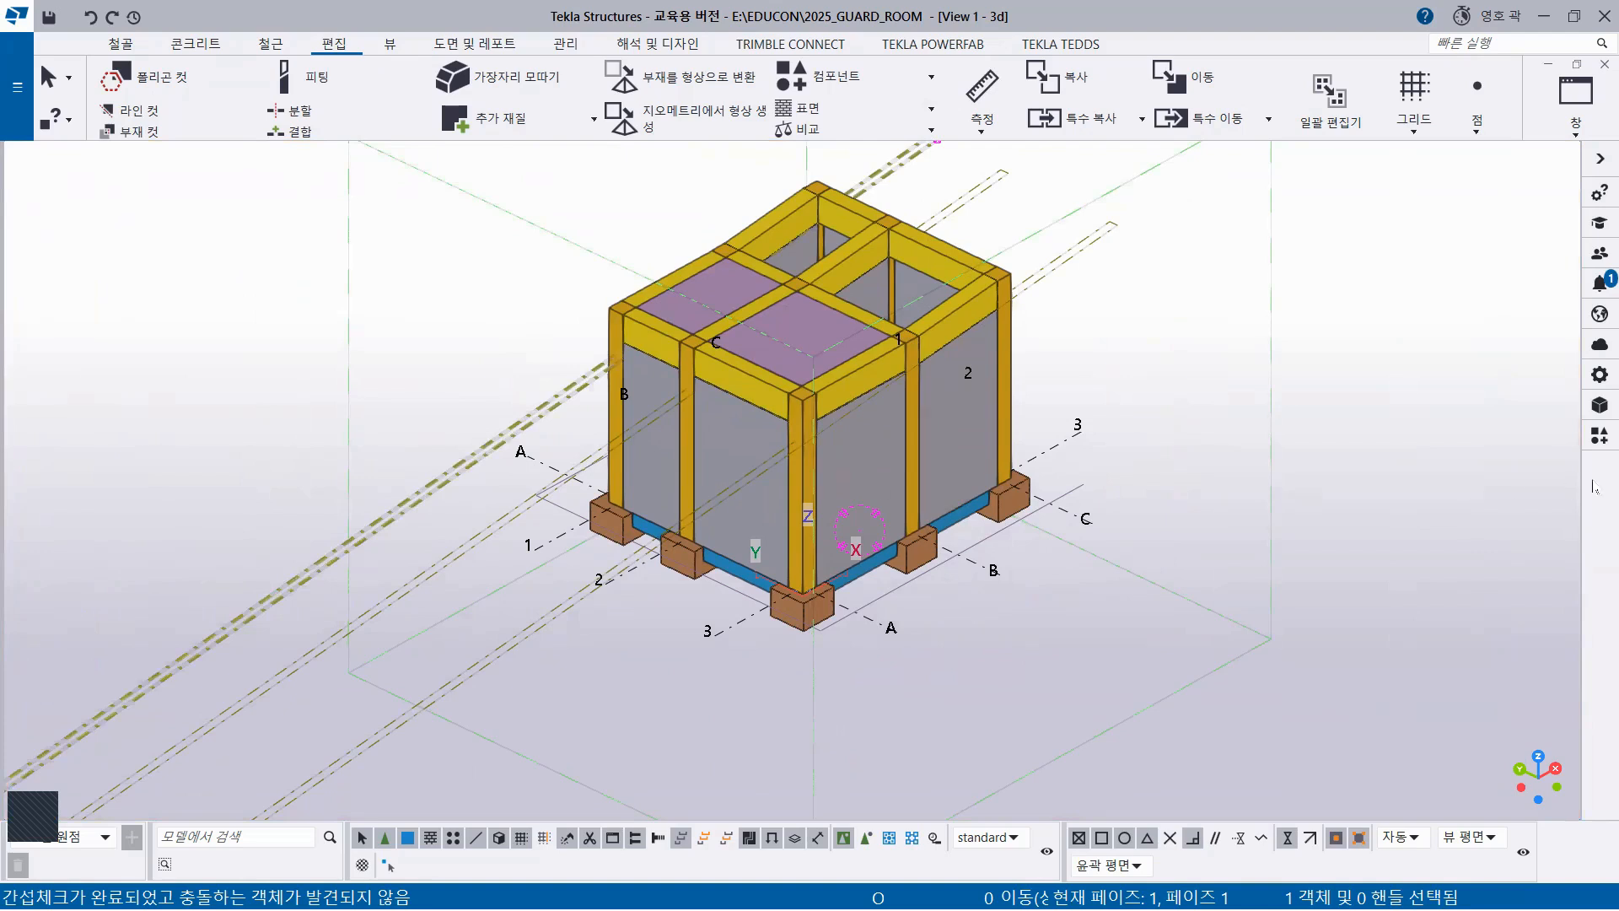
{"action": "left_click", "coordinate": [1600, 374]}
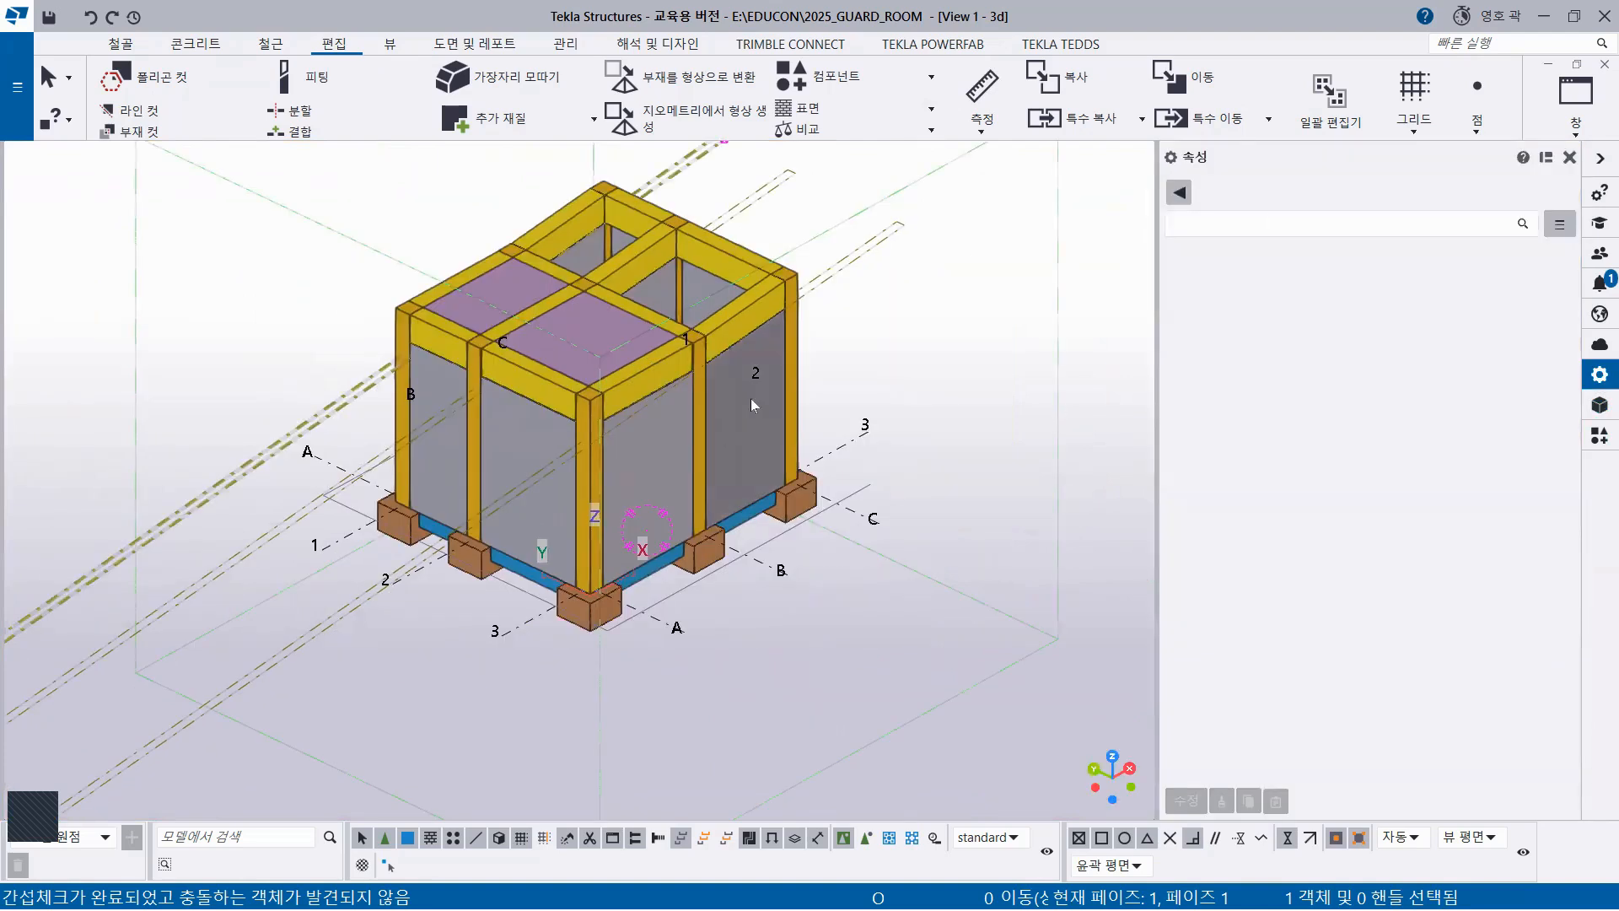
{"action": "left_click", "coordinate": [884, 250]}
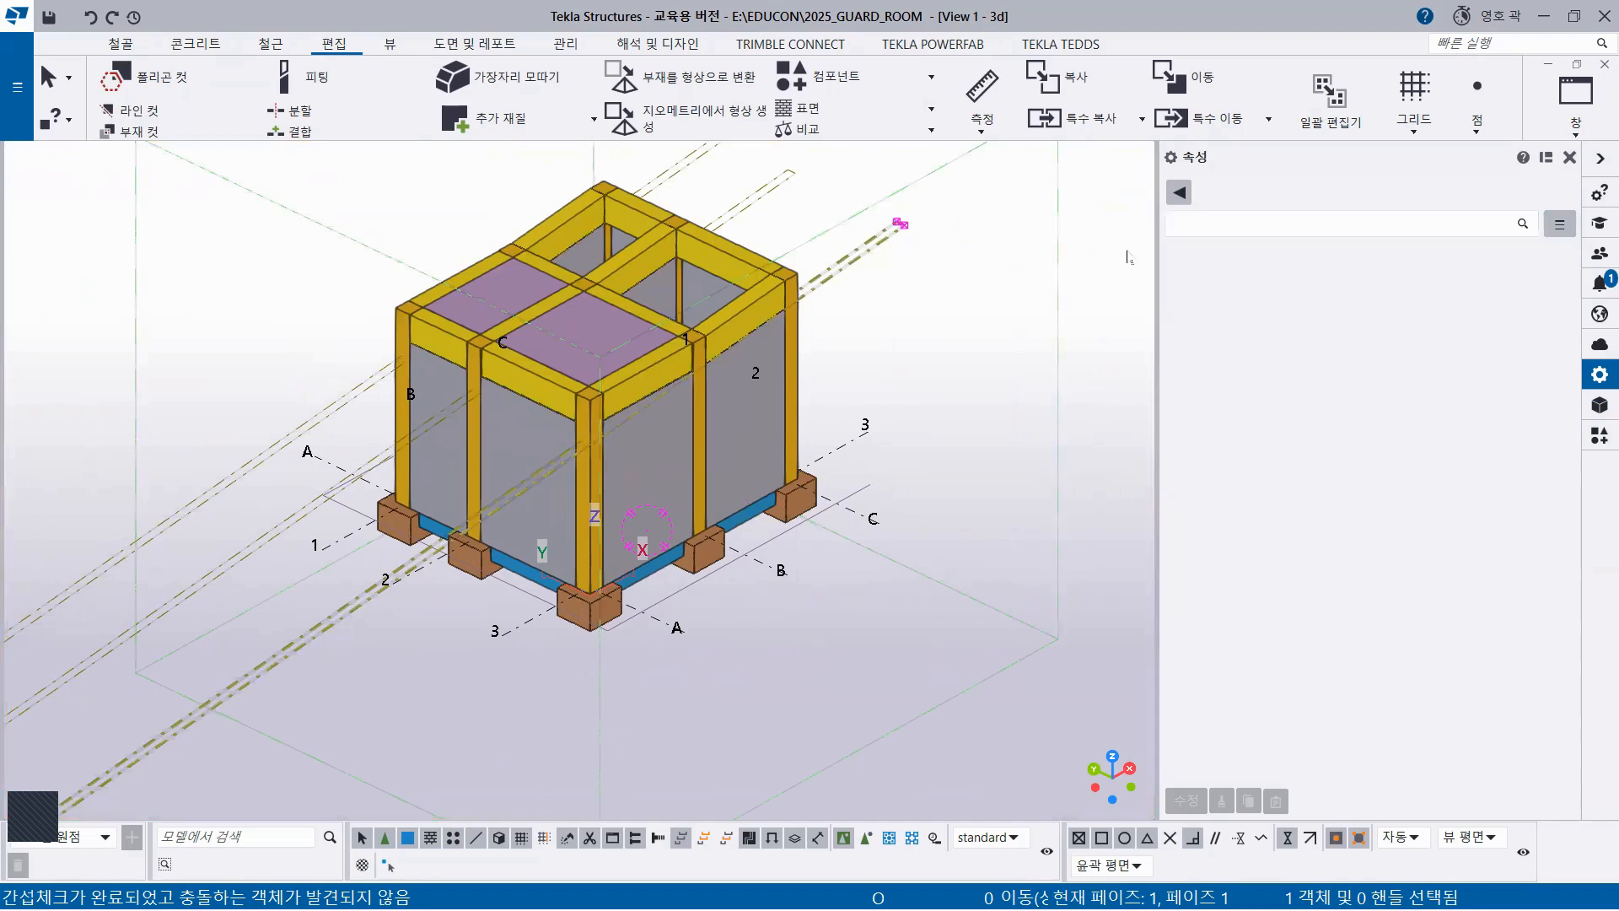
Redraw the 3D view to bring the hidden objects back
{"action": "scroll", "coordinate": [925, 301], "scroll_direction": "down", "scroll_amount": 2}
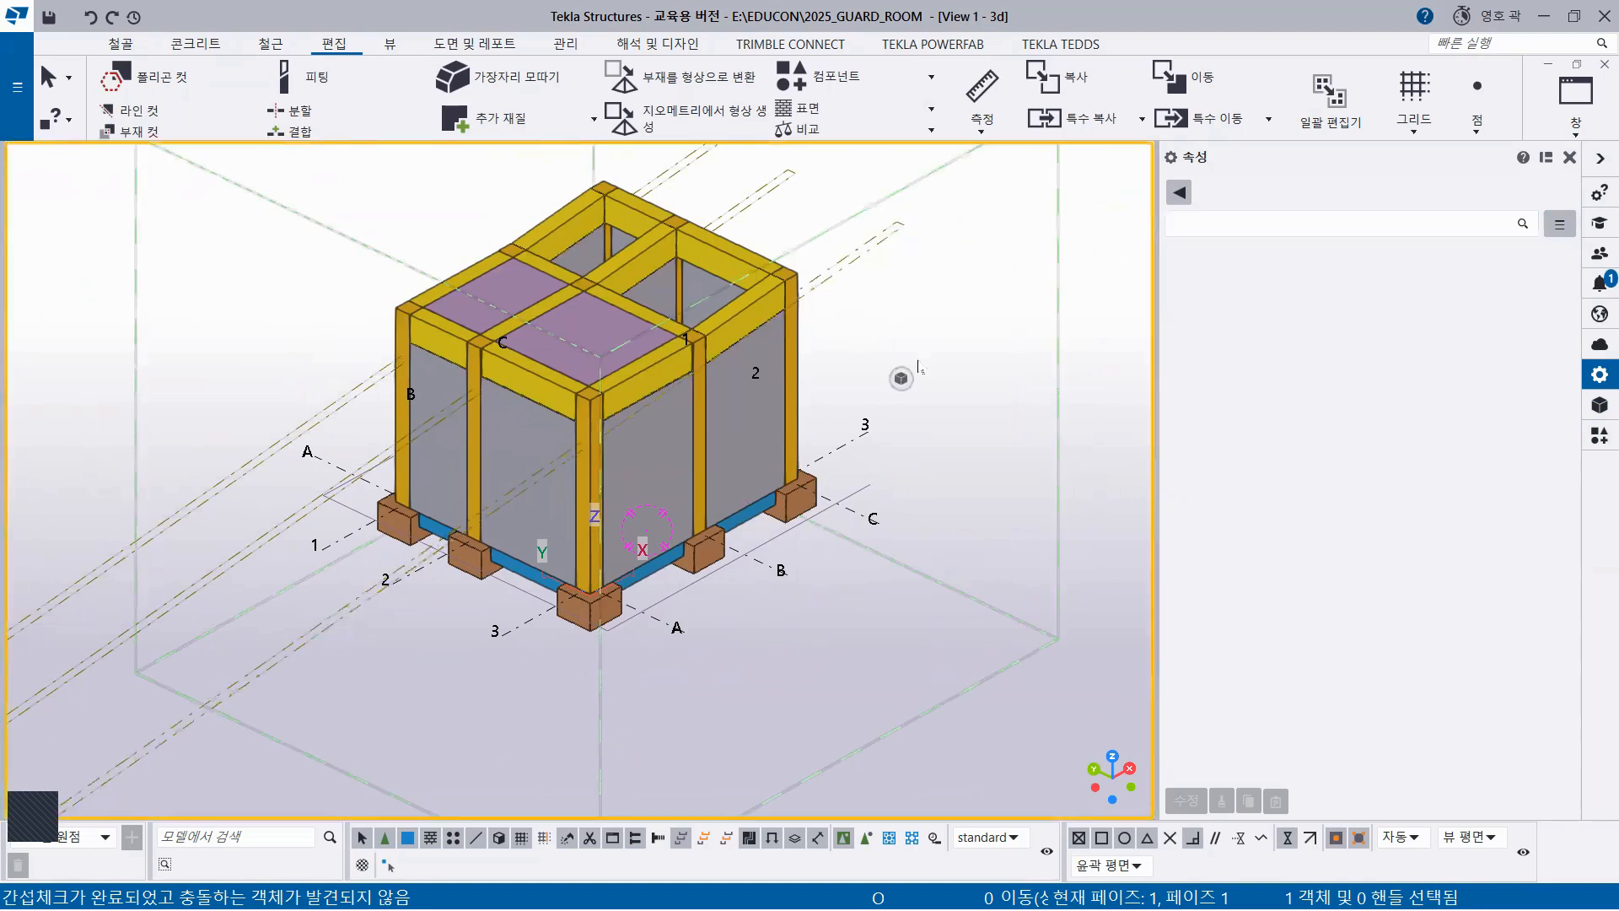
{"action": "right_click", "coordinate": [324, 264]}
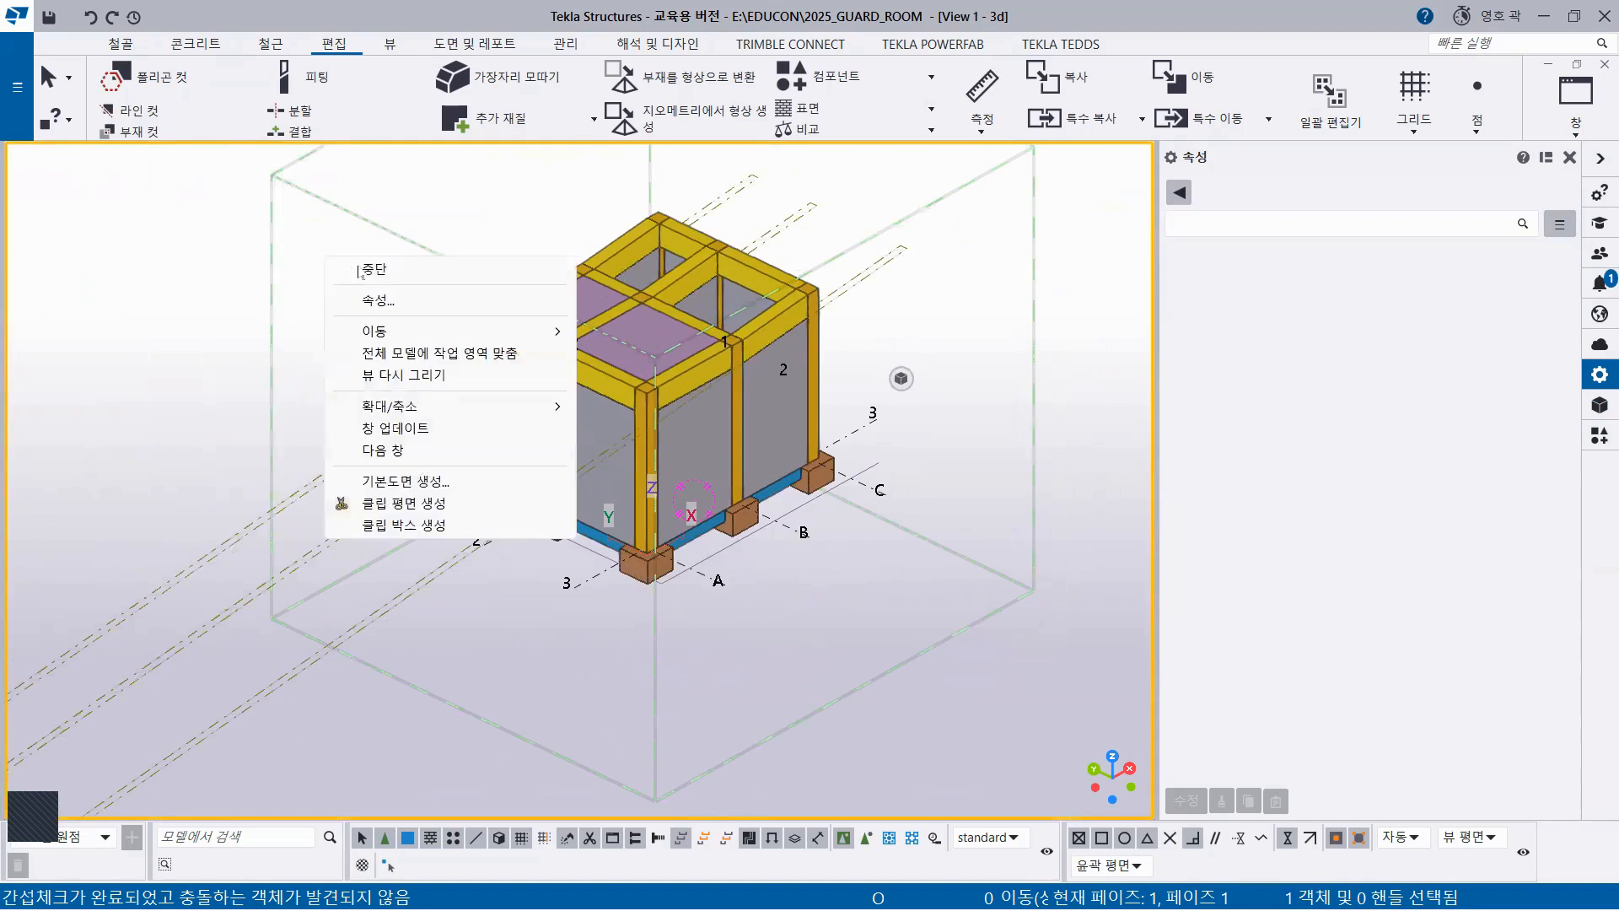
{"action": "left_click", "coordinate": [380, 375]}
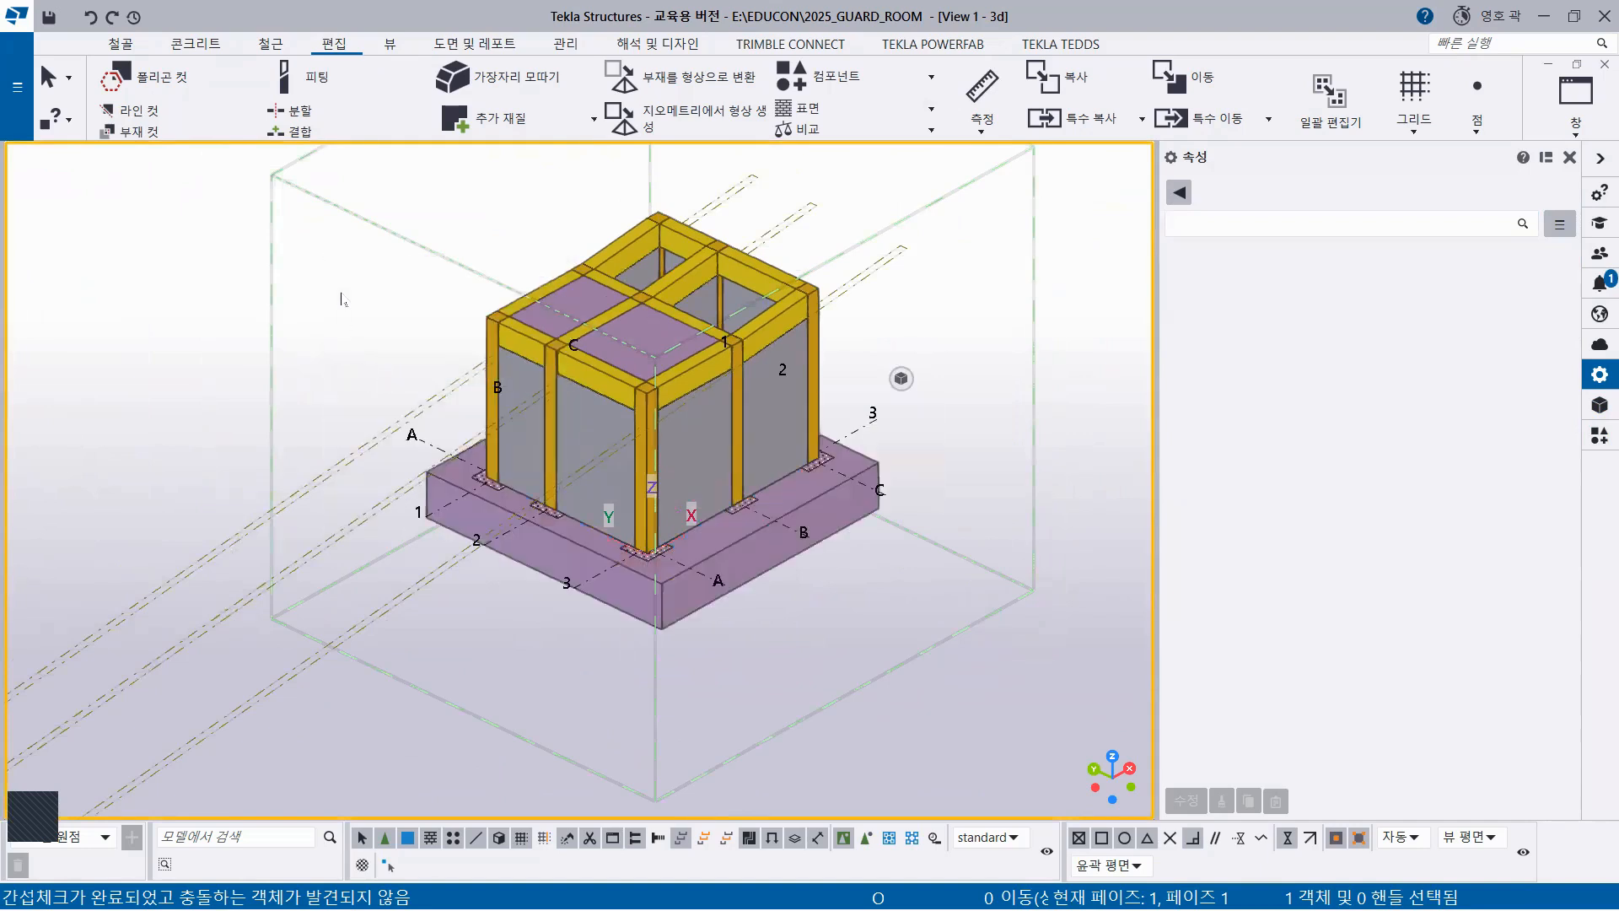
Turn off the model visibility of cuts and added material and of fittings in the 3D view's display settings
{"action": "double_click", "coordinate": [341, 298]}
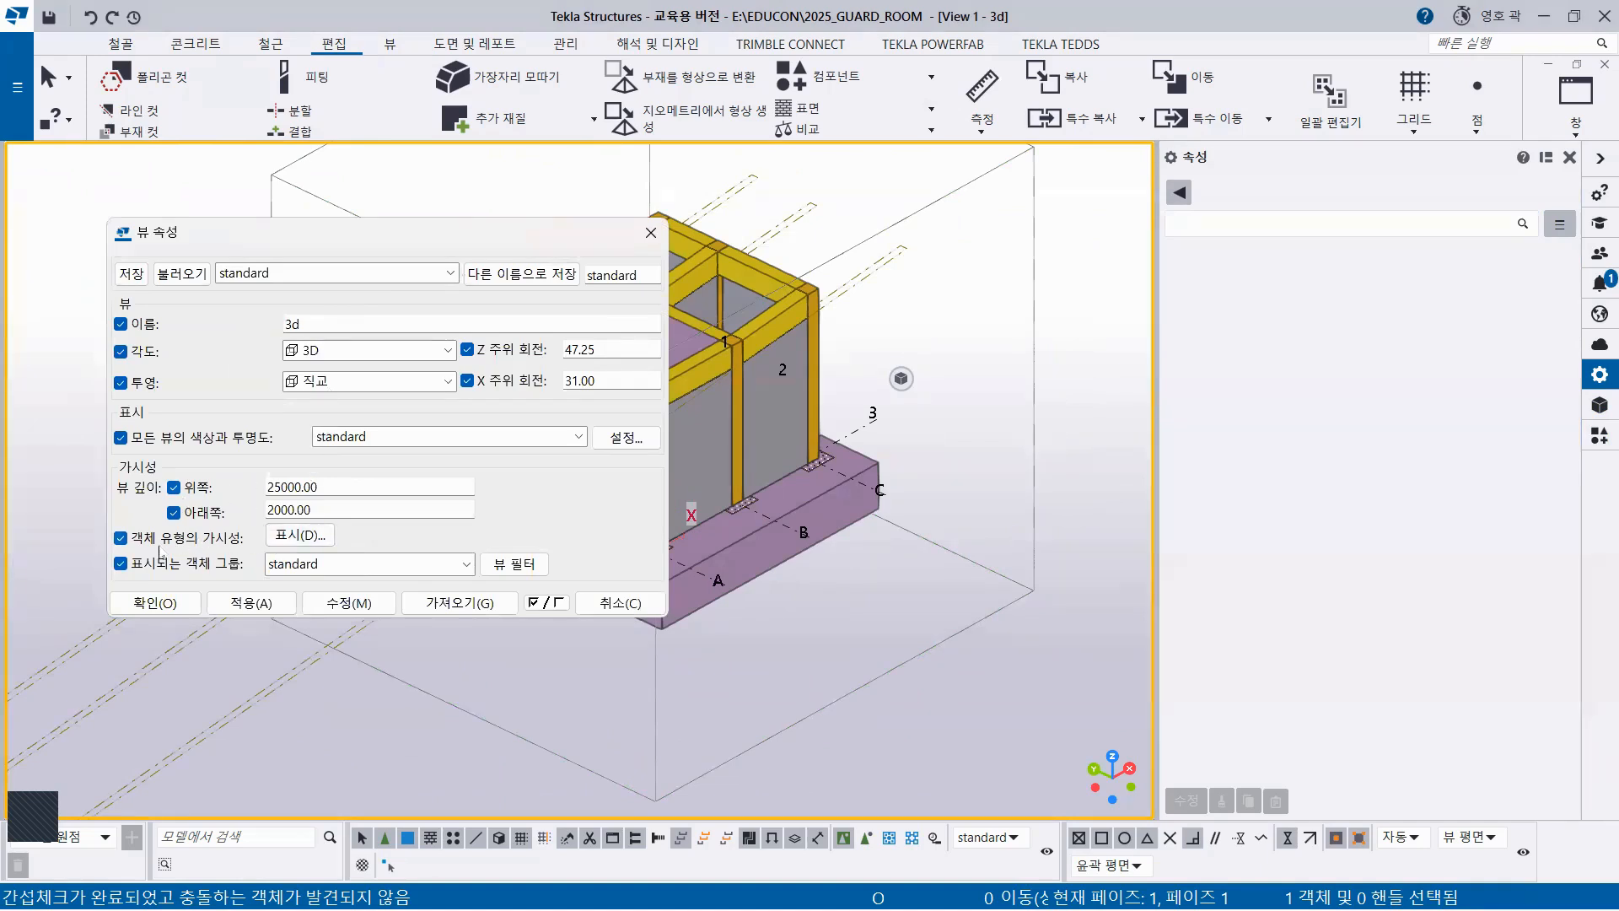
{"action": "left_click", "coordinate": [304, 536]}
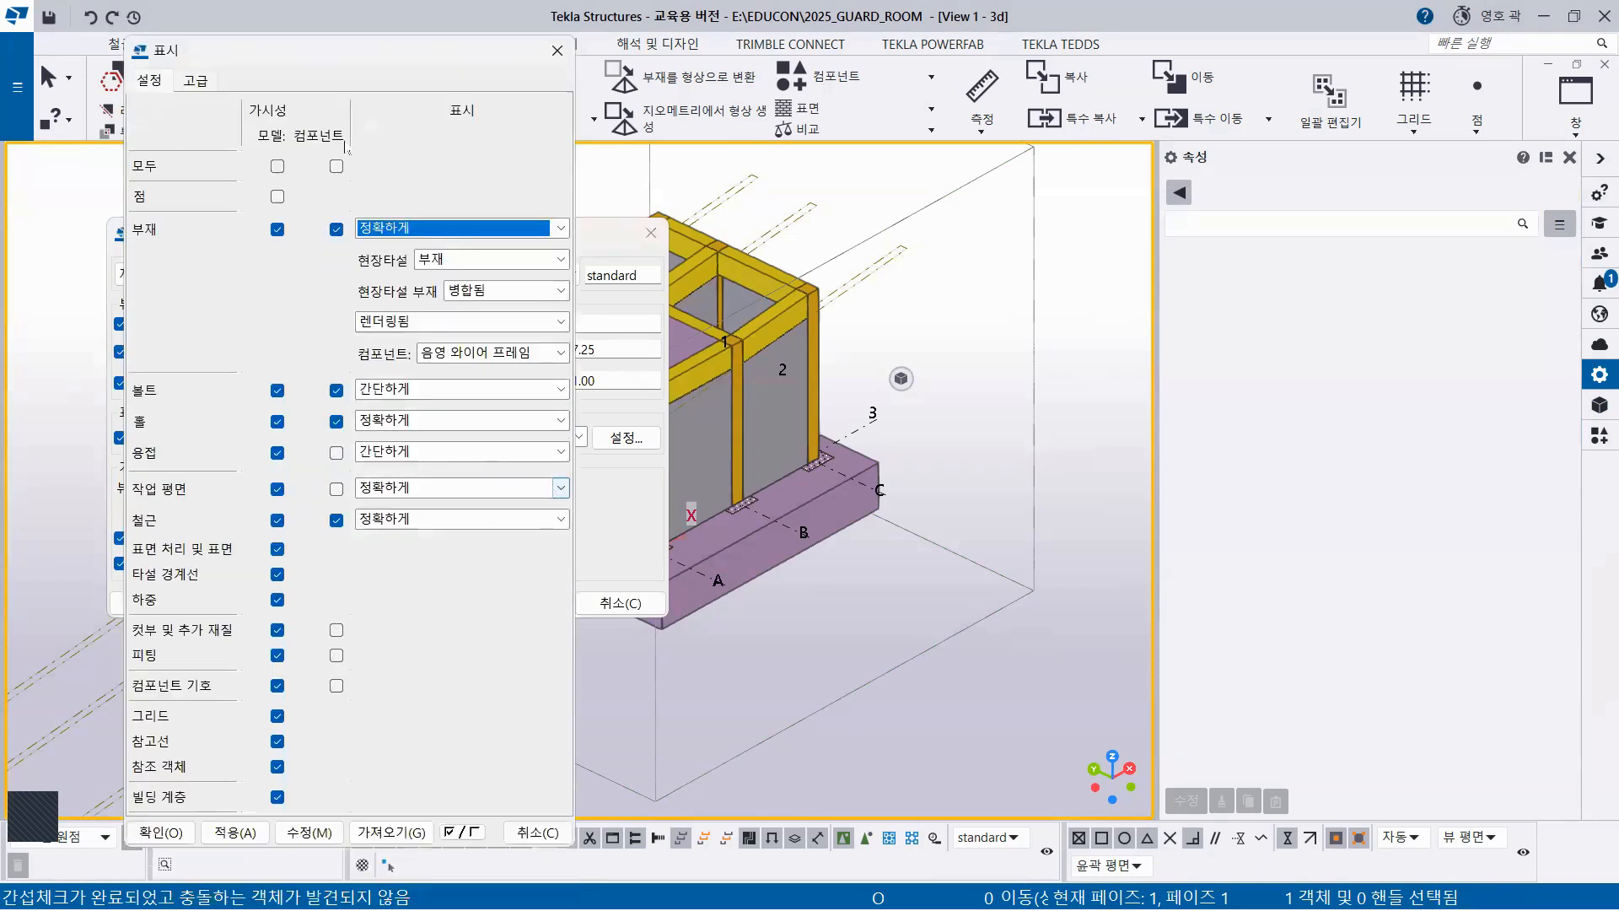
{"action": "left_click_drag", "start_coordinate": [315, 52], "coordinate": [919, 28]}
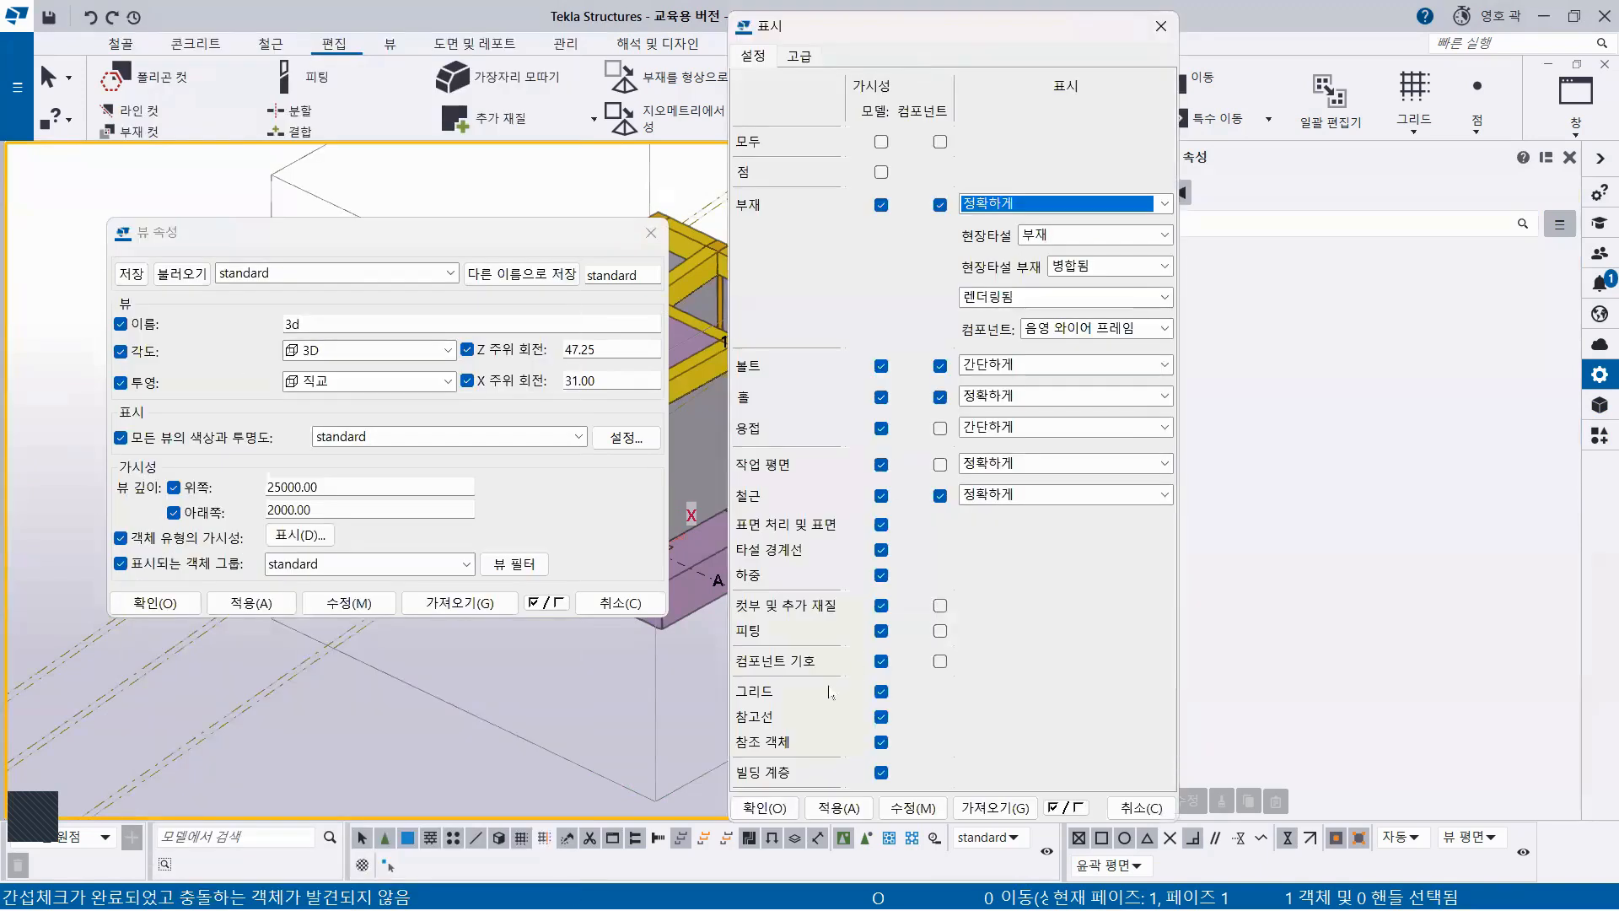
{"action": "left_click", "coordinate": [881, 605]}
{"action": "left_click", "coordinate": [881, 630]}
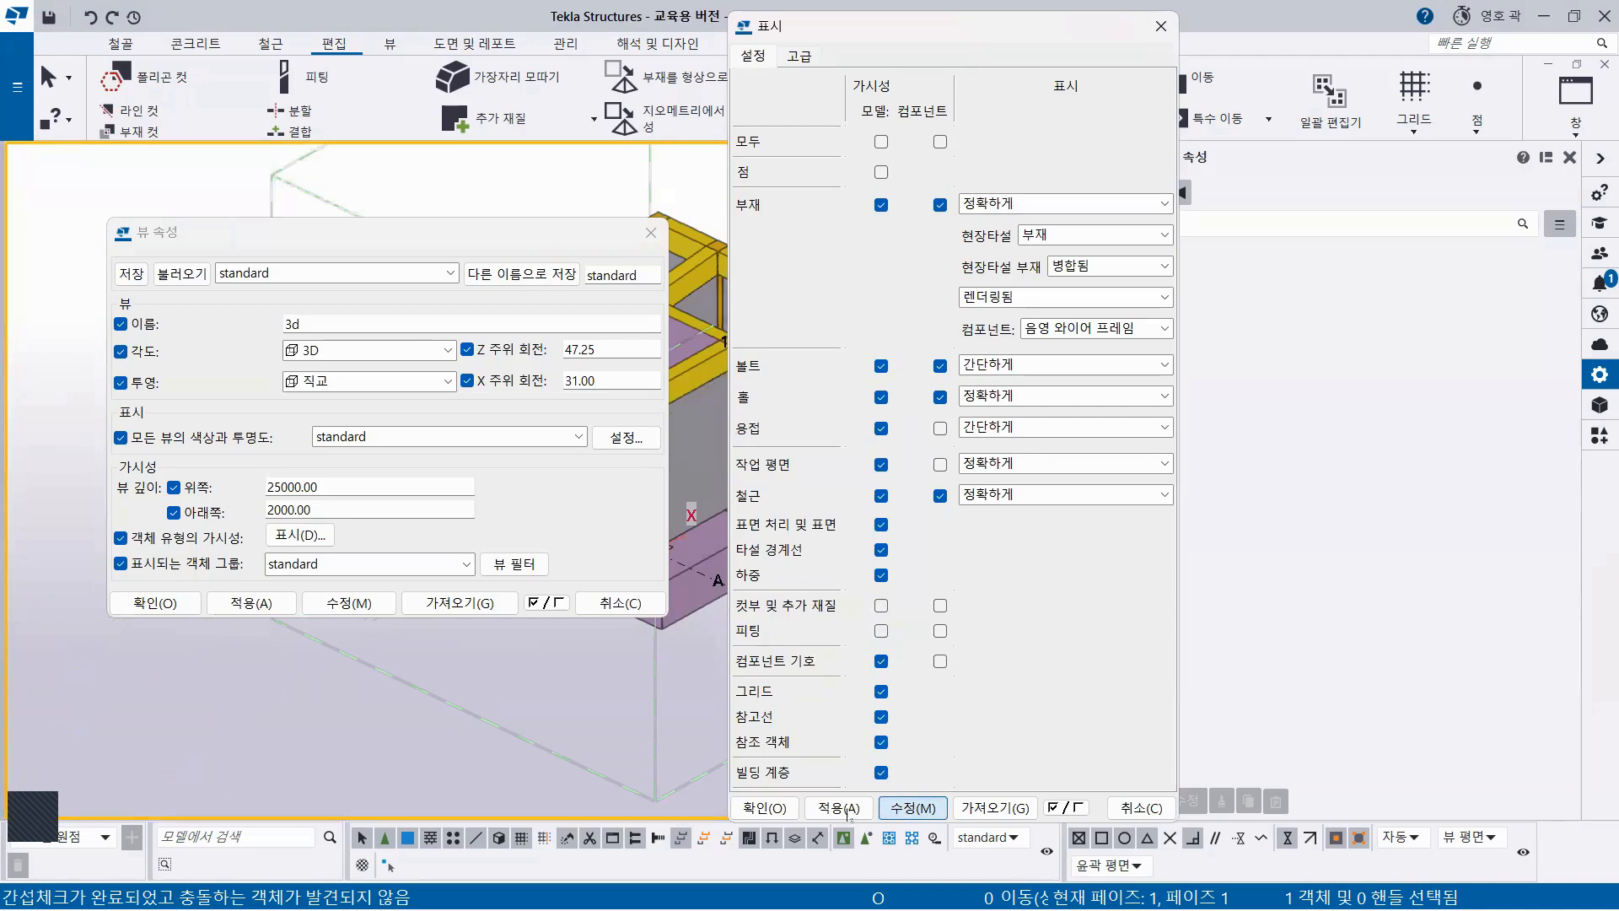
{"action": "left_click", "coordinate": [764, 808]}
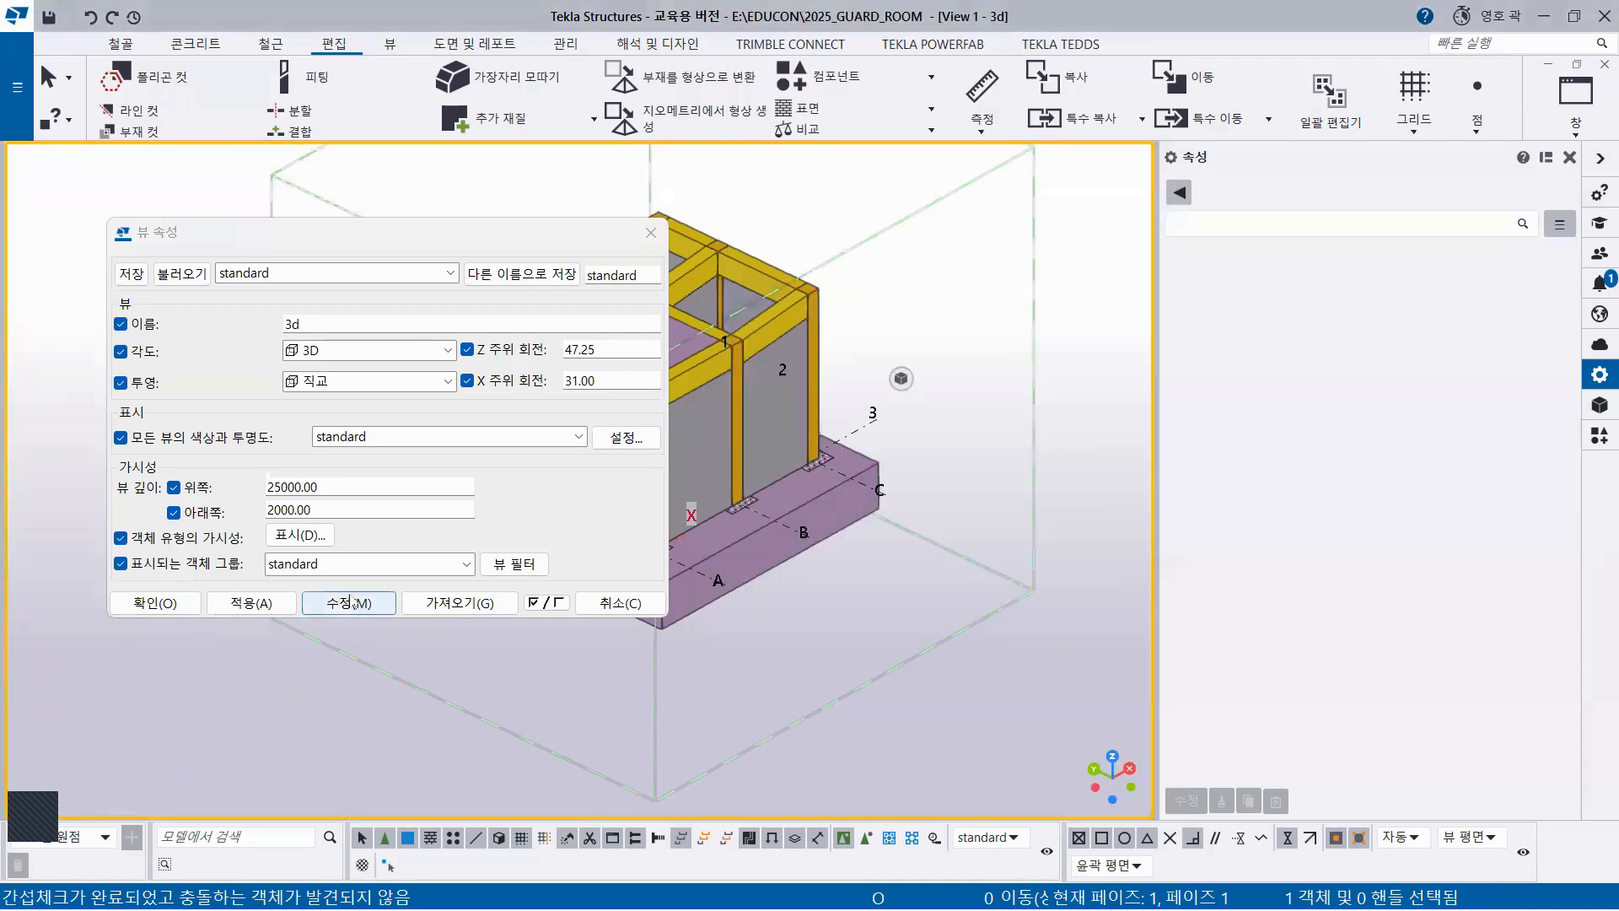
{"action": "left_click", "coordinate": [177, 602]}
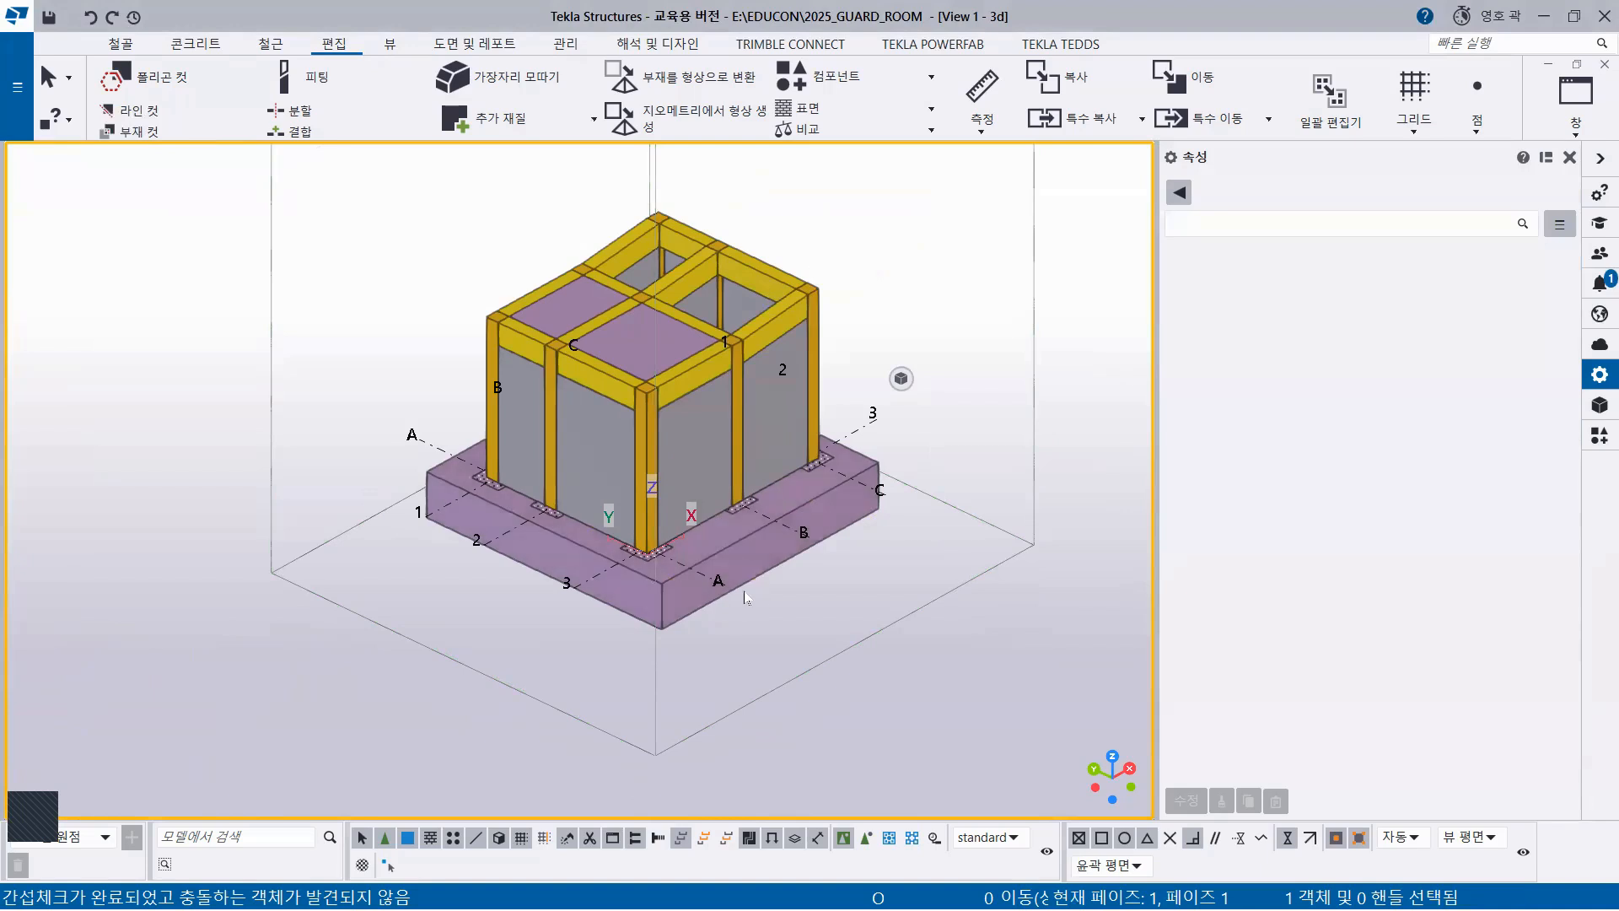
Turn the model visibility of cuts and added material and of fittings back on for the 3D view
{"action": "double_click", "coordinate": [371, 291]}
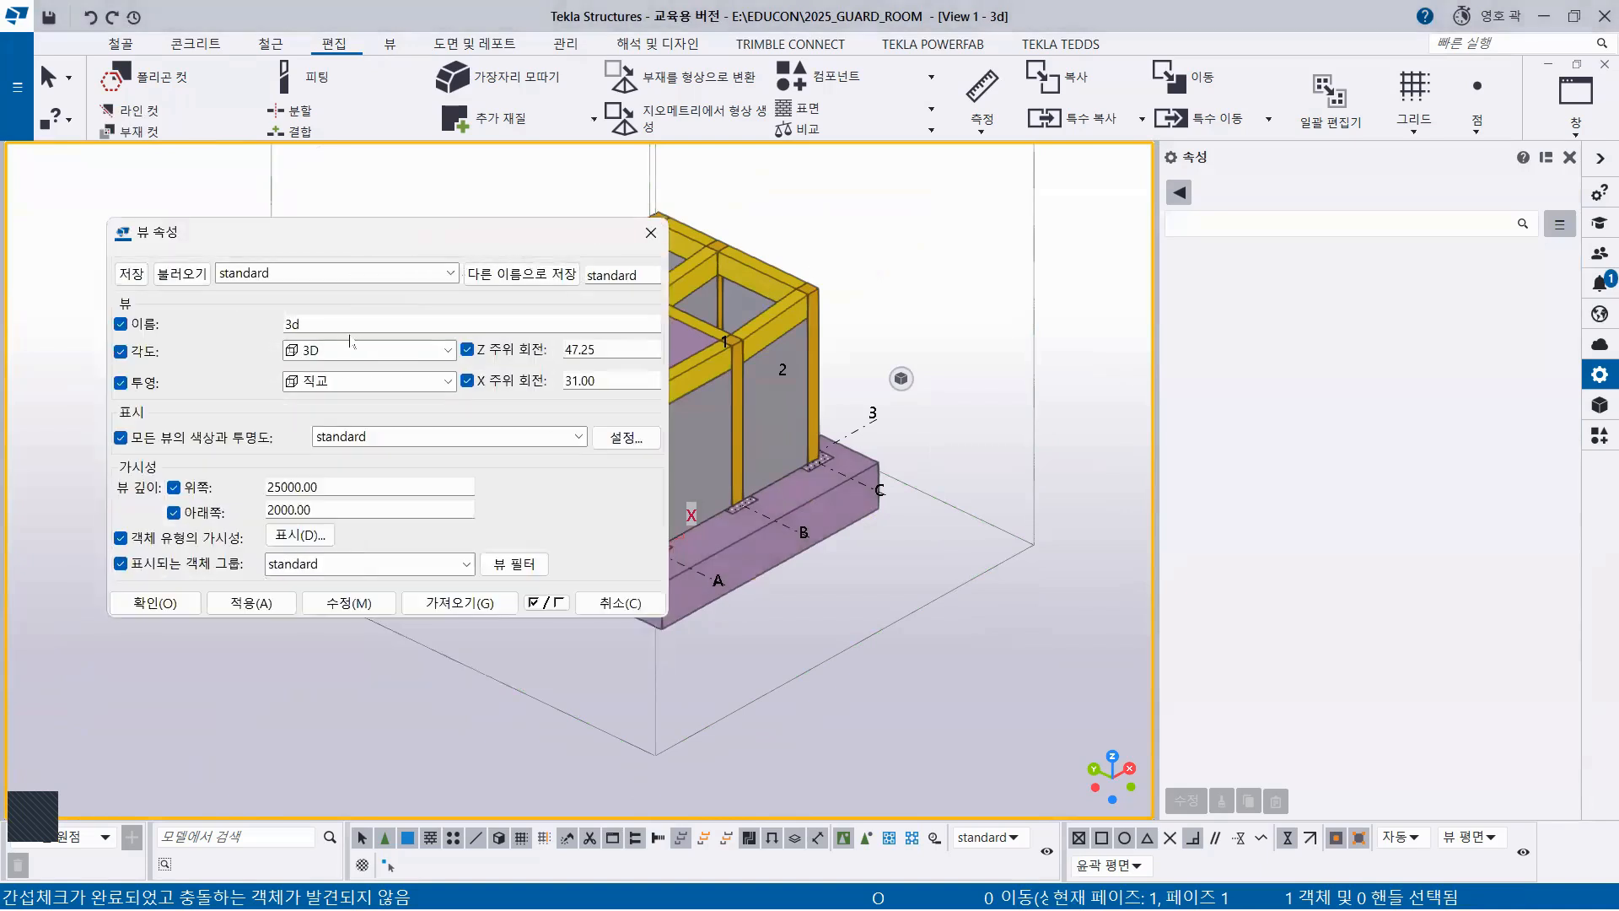
{"action": "left_click", "coordinate": [292, 536]}
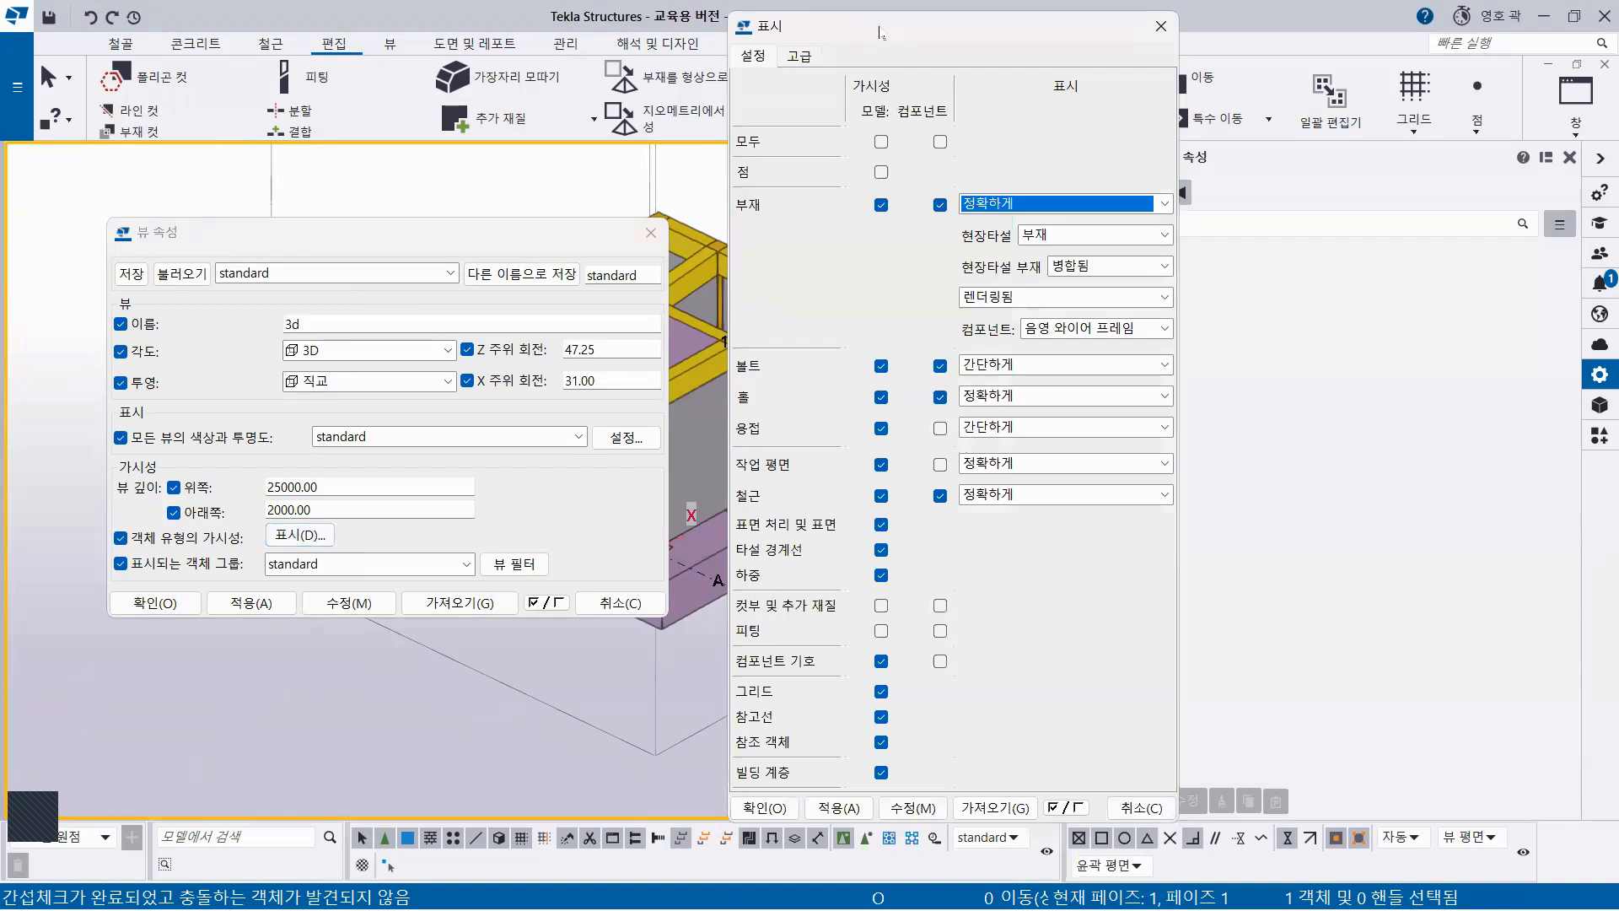
{"action": "left_click_drag", "start_coordinate": [879, 32], "coordinate": [893, 22]}
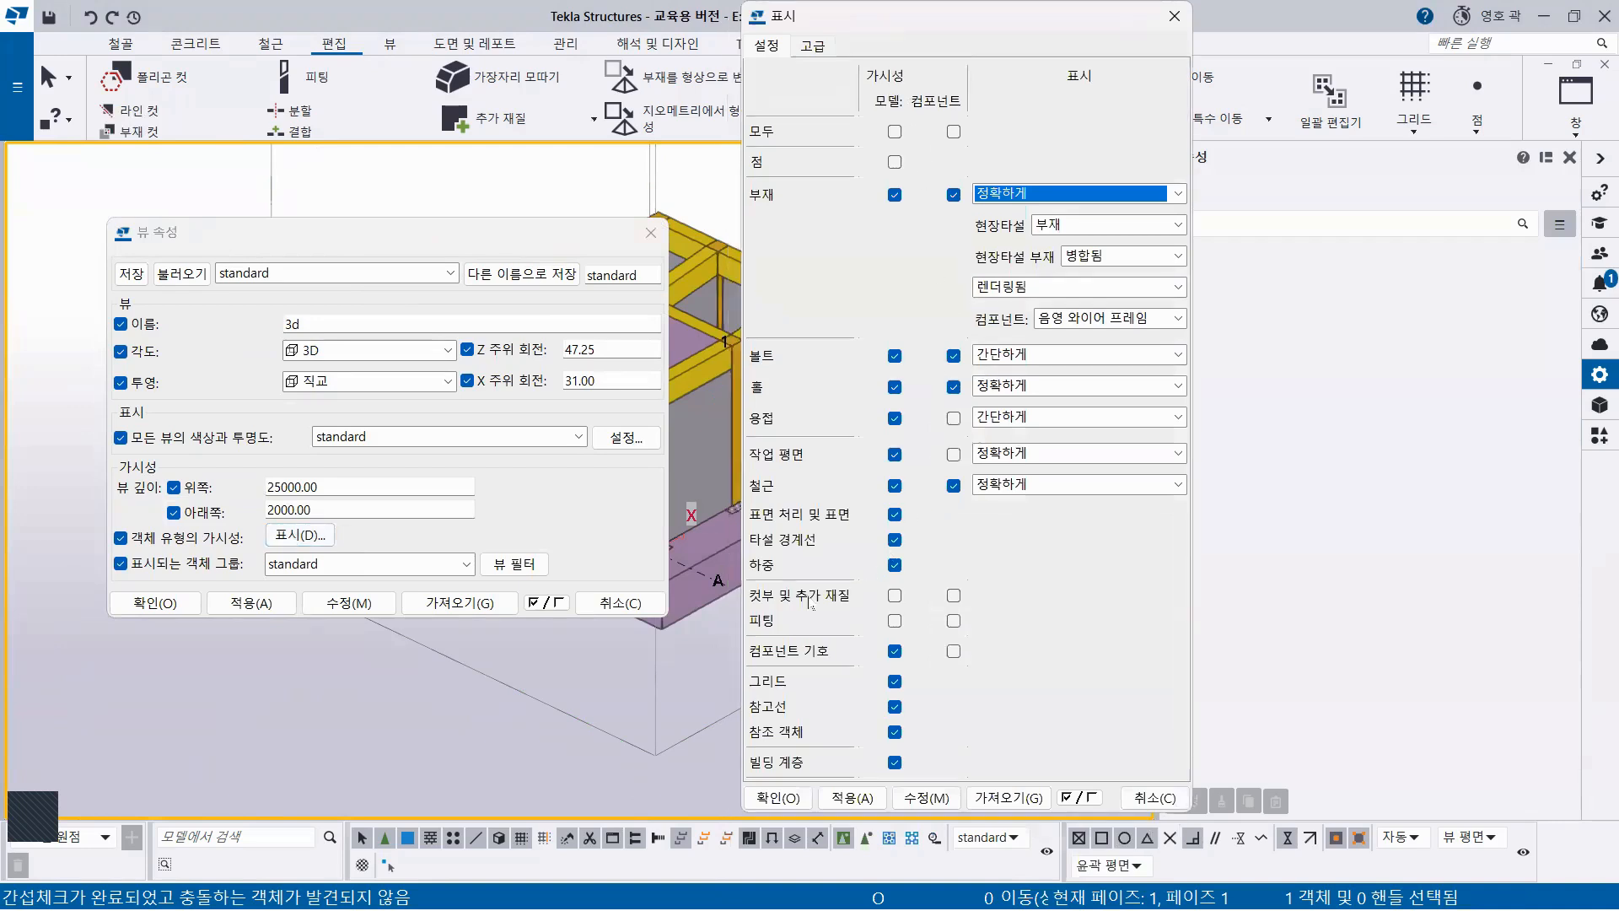
{"action": "left_click", "coordinate": [894, 595]}
{"action": "left_click", "coordinate": [895, 622]}
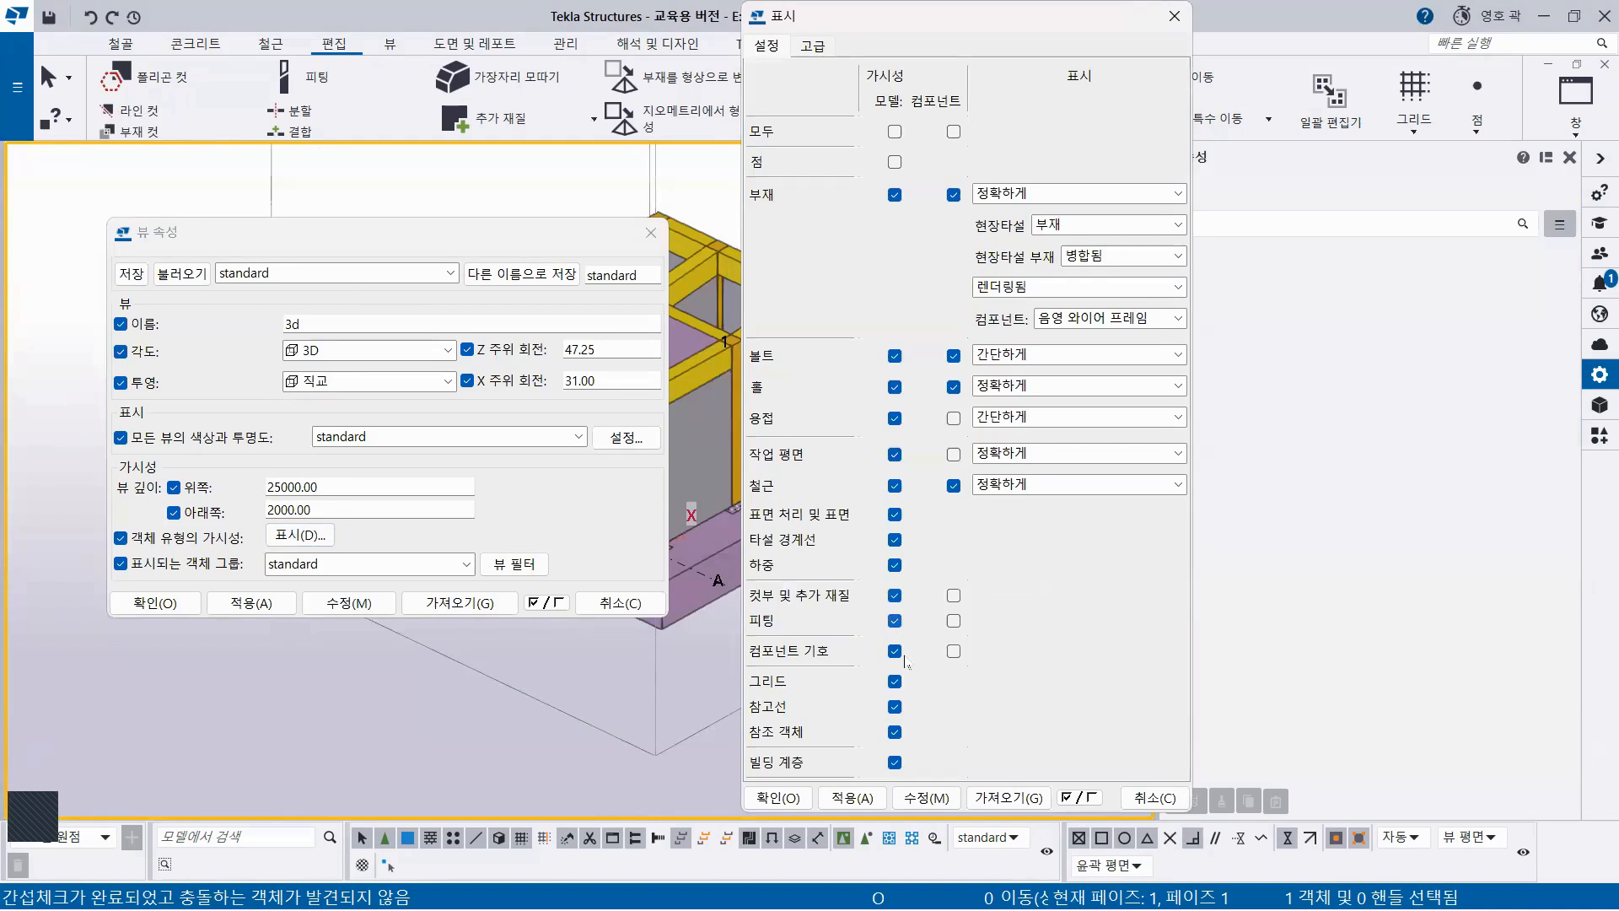
{"action": "left_click", "coordinate": [778, 798]}
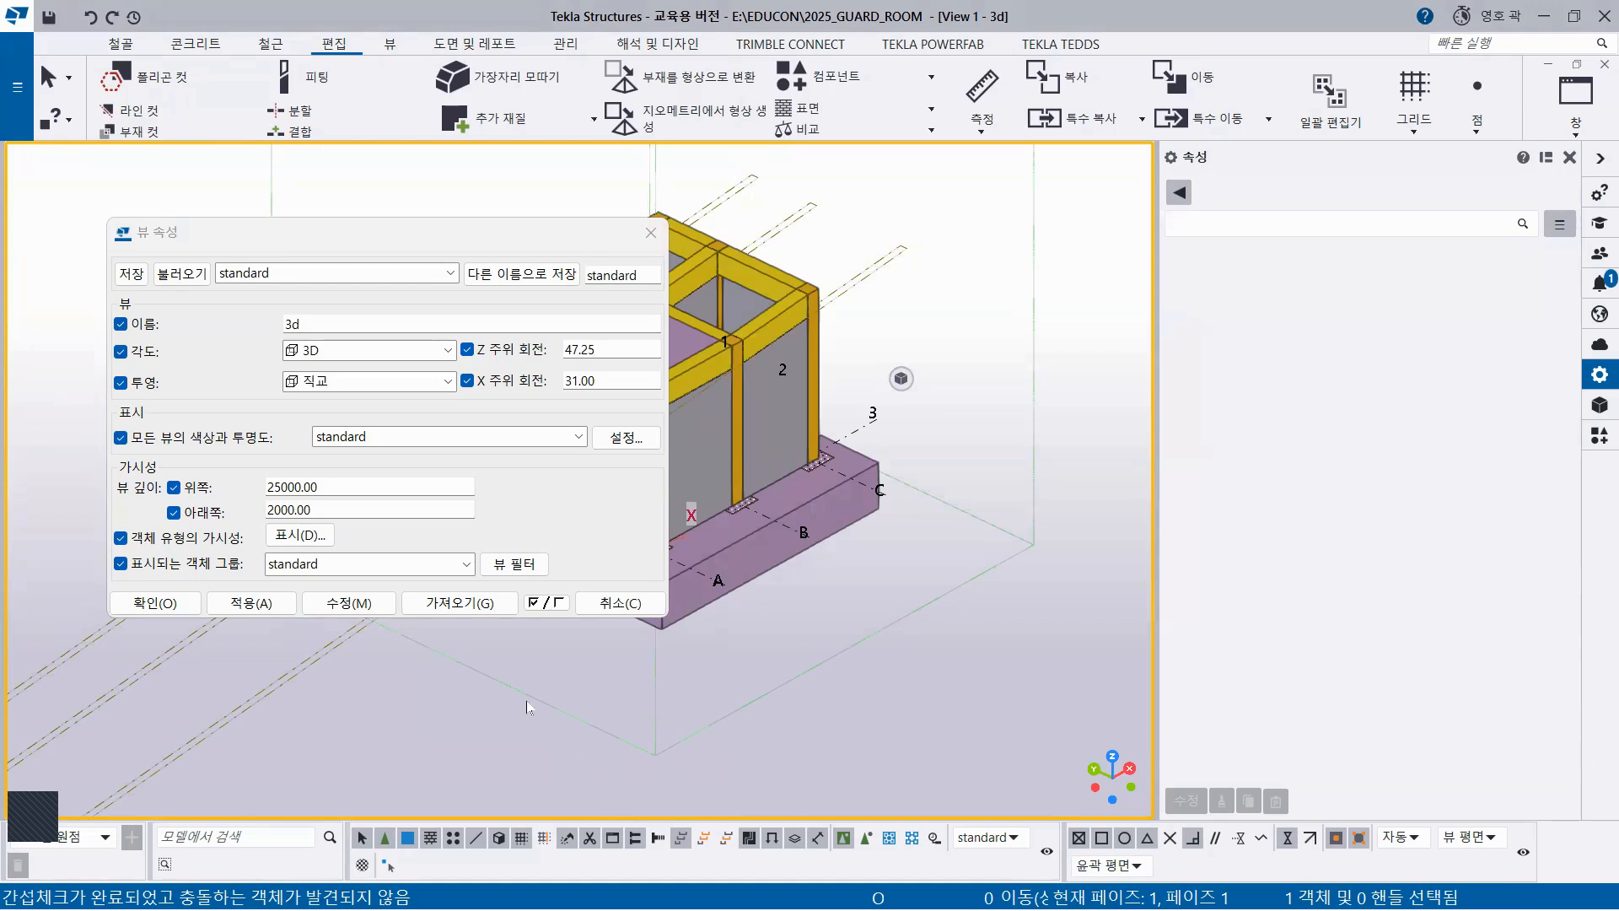
Hide cuts and added material as well as fittings in the 3D view, apply the view properties and redraw the view
{"action": "left_click", "coordinate": [301, 534]}
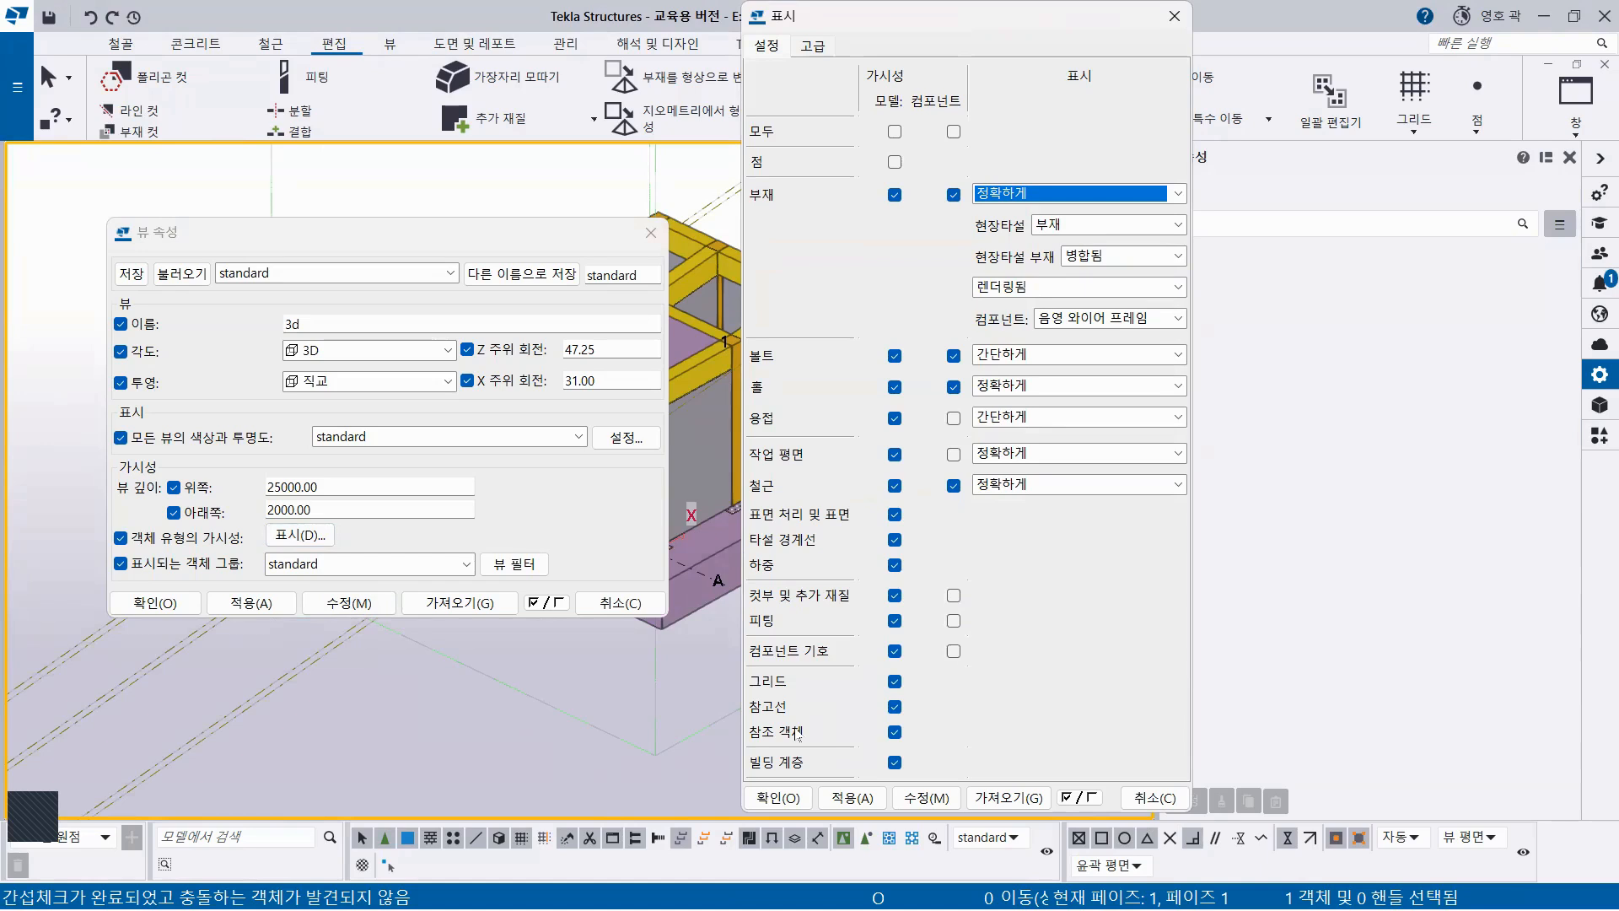
{"action": "left_click", "coordinate": [895, 596]}
{"action": "left_click", "coordinate": [895, 621]}
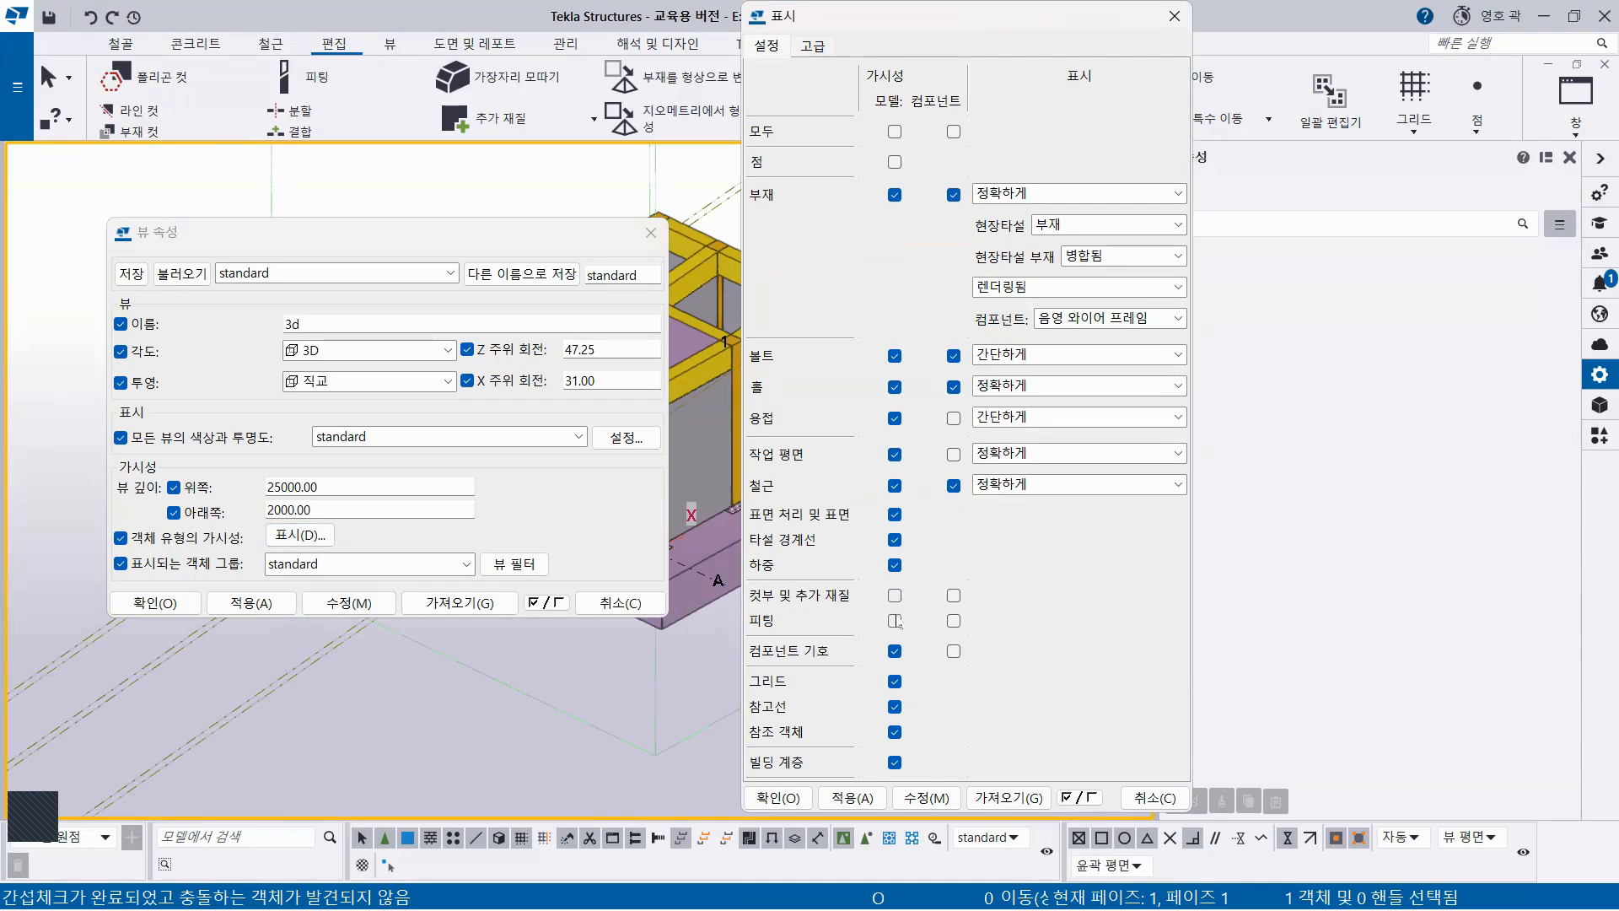
{"action": "left_click", "coordinate": [860, 799]}
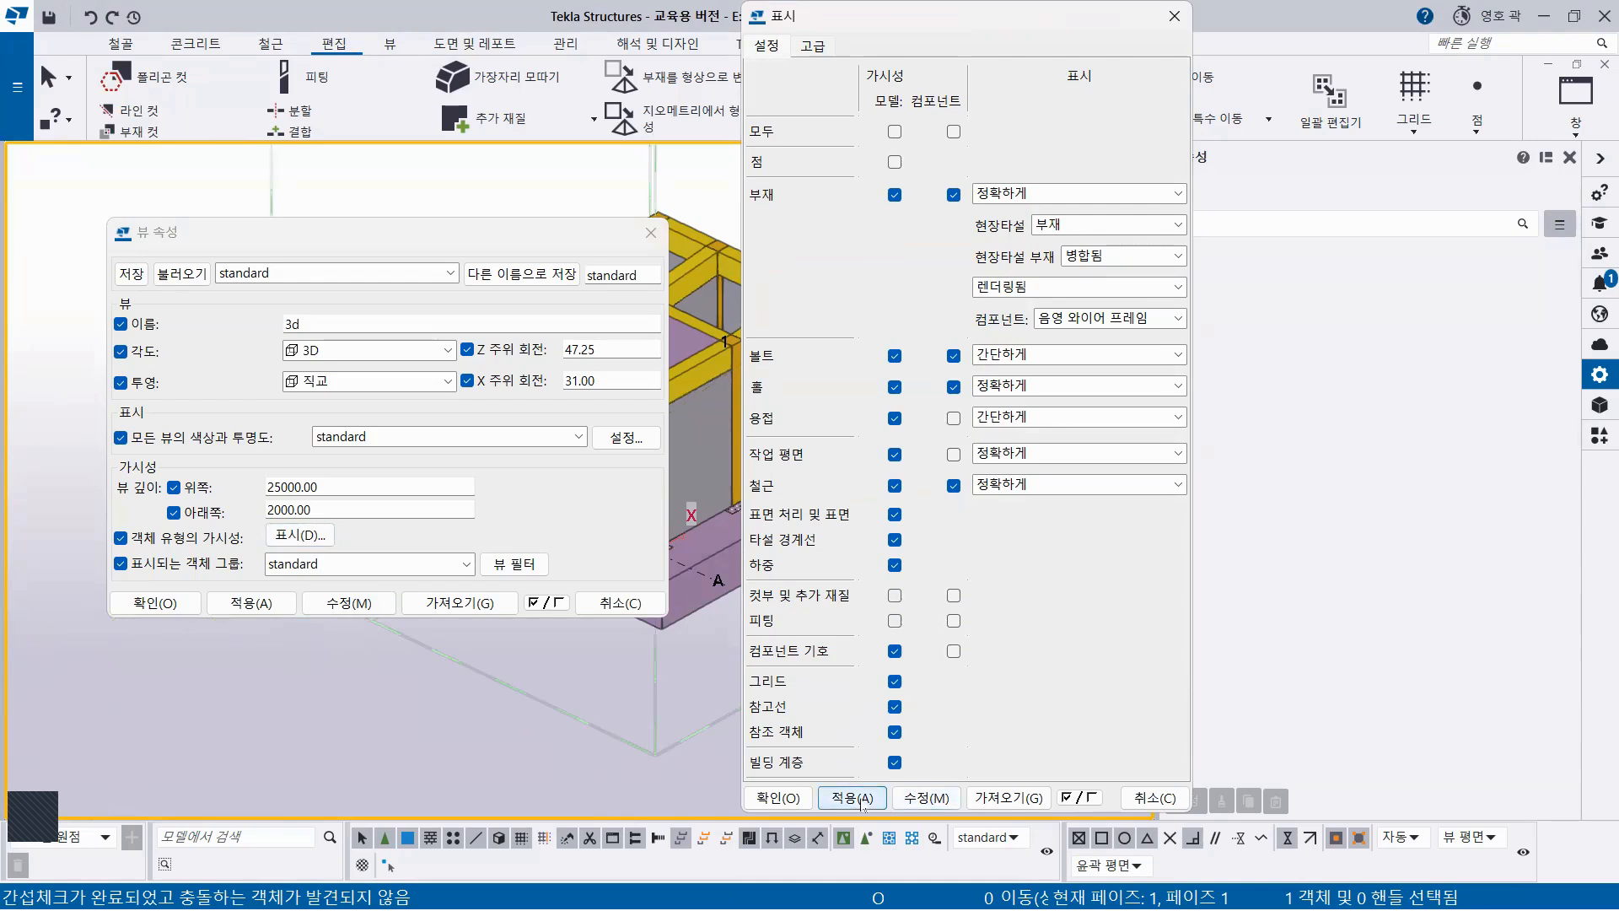
{"action": "left_click", "coordinate": [777, 797]}
{"action": "left_click", "coordinate": [247, 602]}
{"action": "left_click", "coordinate": [155, 602]}
{"action": "right_click", "coordinate": [368, 262]}
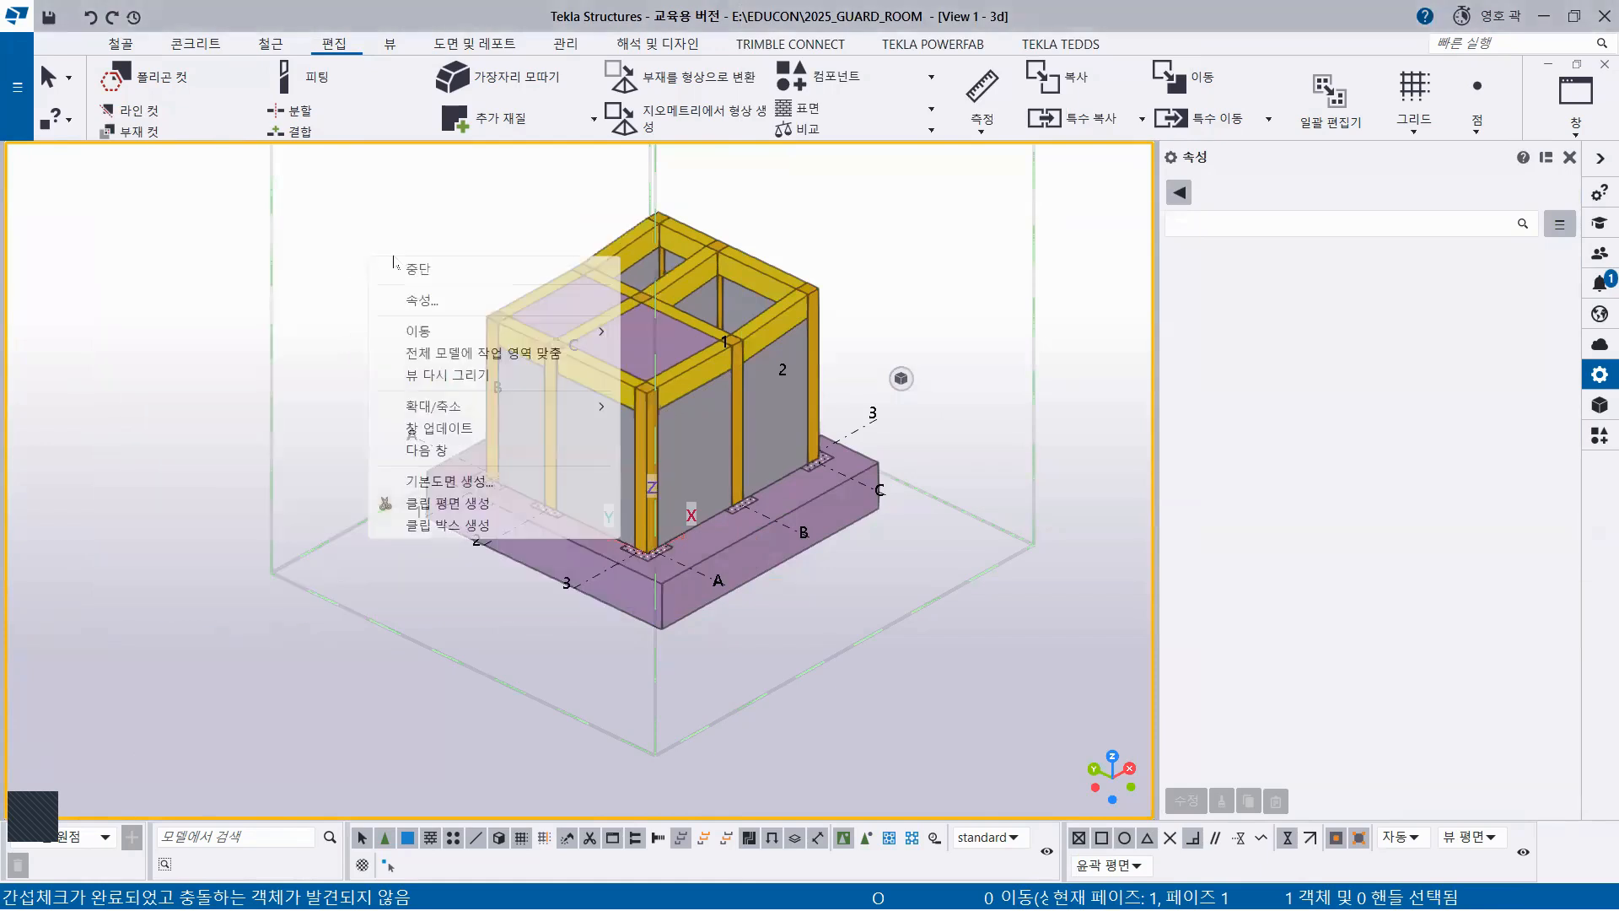
{"action": "left_click", "coordinate": [435, 371]}
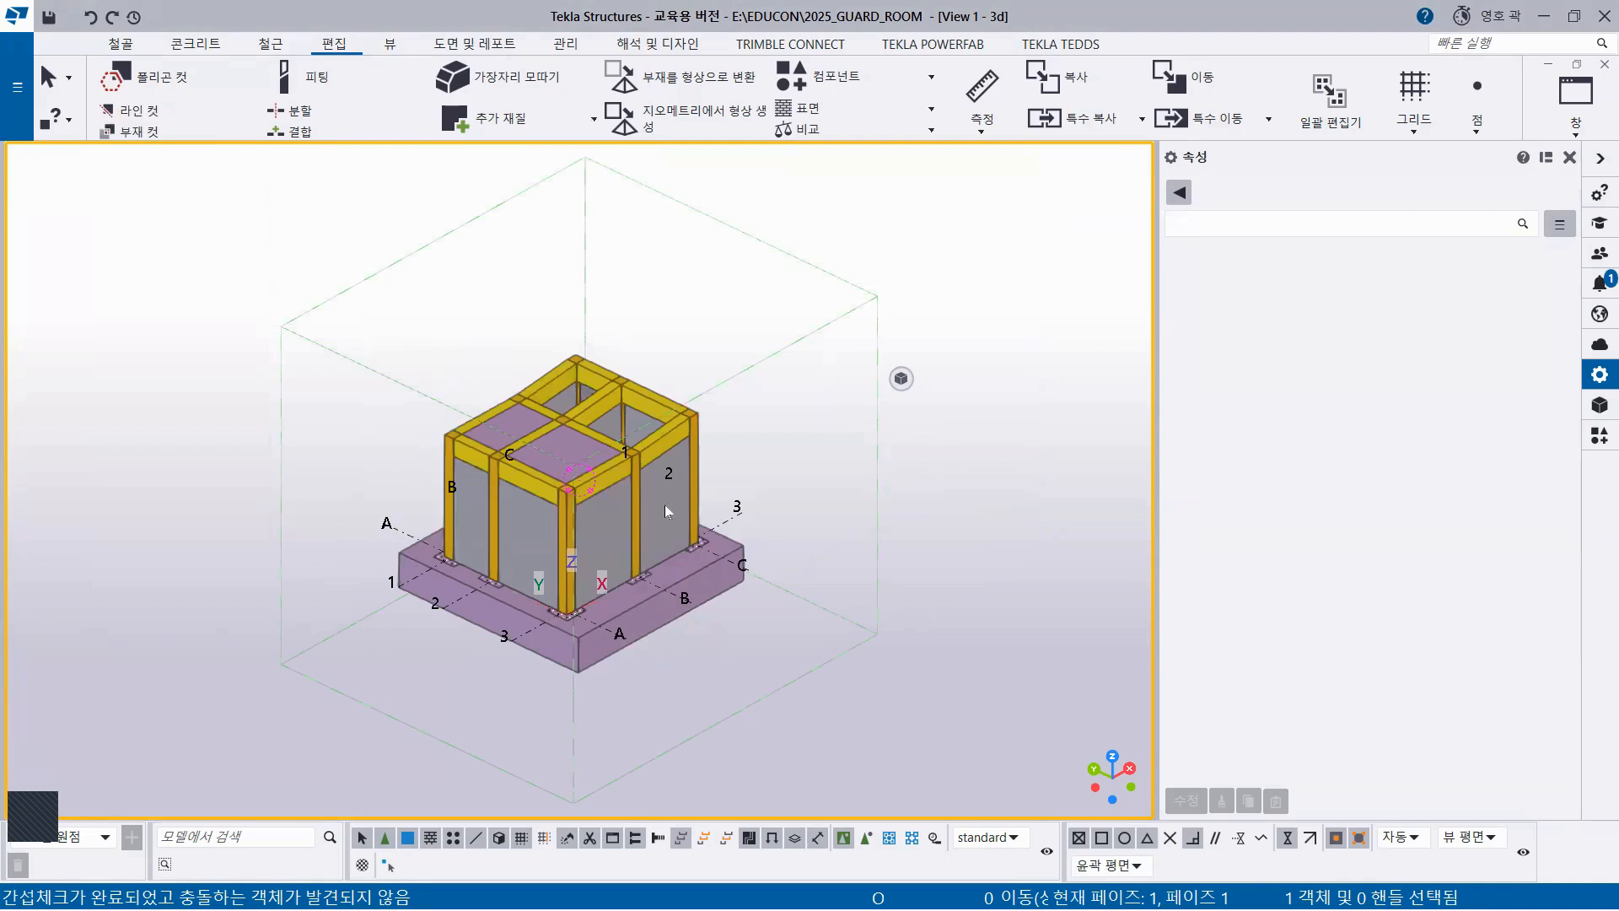
Select the purple FS1 foundation slab under the guard room and tile all open views vertically
{"action": "scroll", "coordinate": [664, 504], "scroll_direction": "up", "scroll_amount": 5}
{"action": "scroll", "coordinate": [815, 544], "scroll_direction": "up", "scroll_amount": 2}
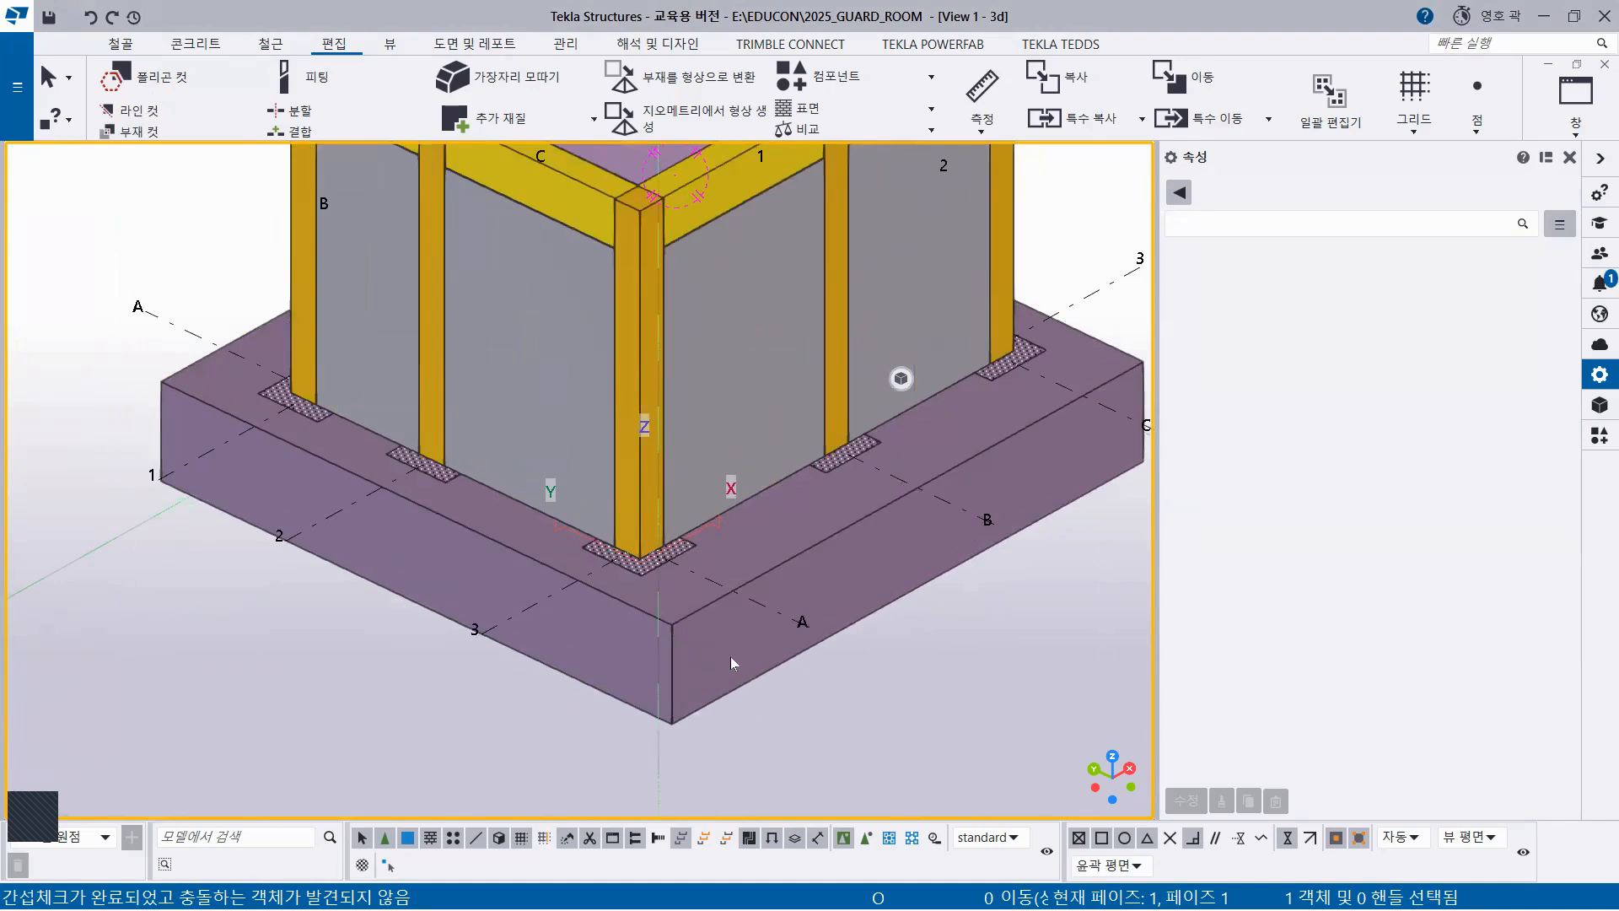
{"action": "middle_click_drag", "start_coordinate": [729, 652], "coordinate": [704, 510], "text": "ctrl"}
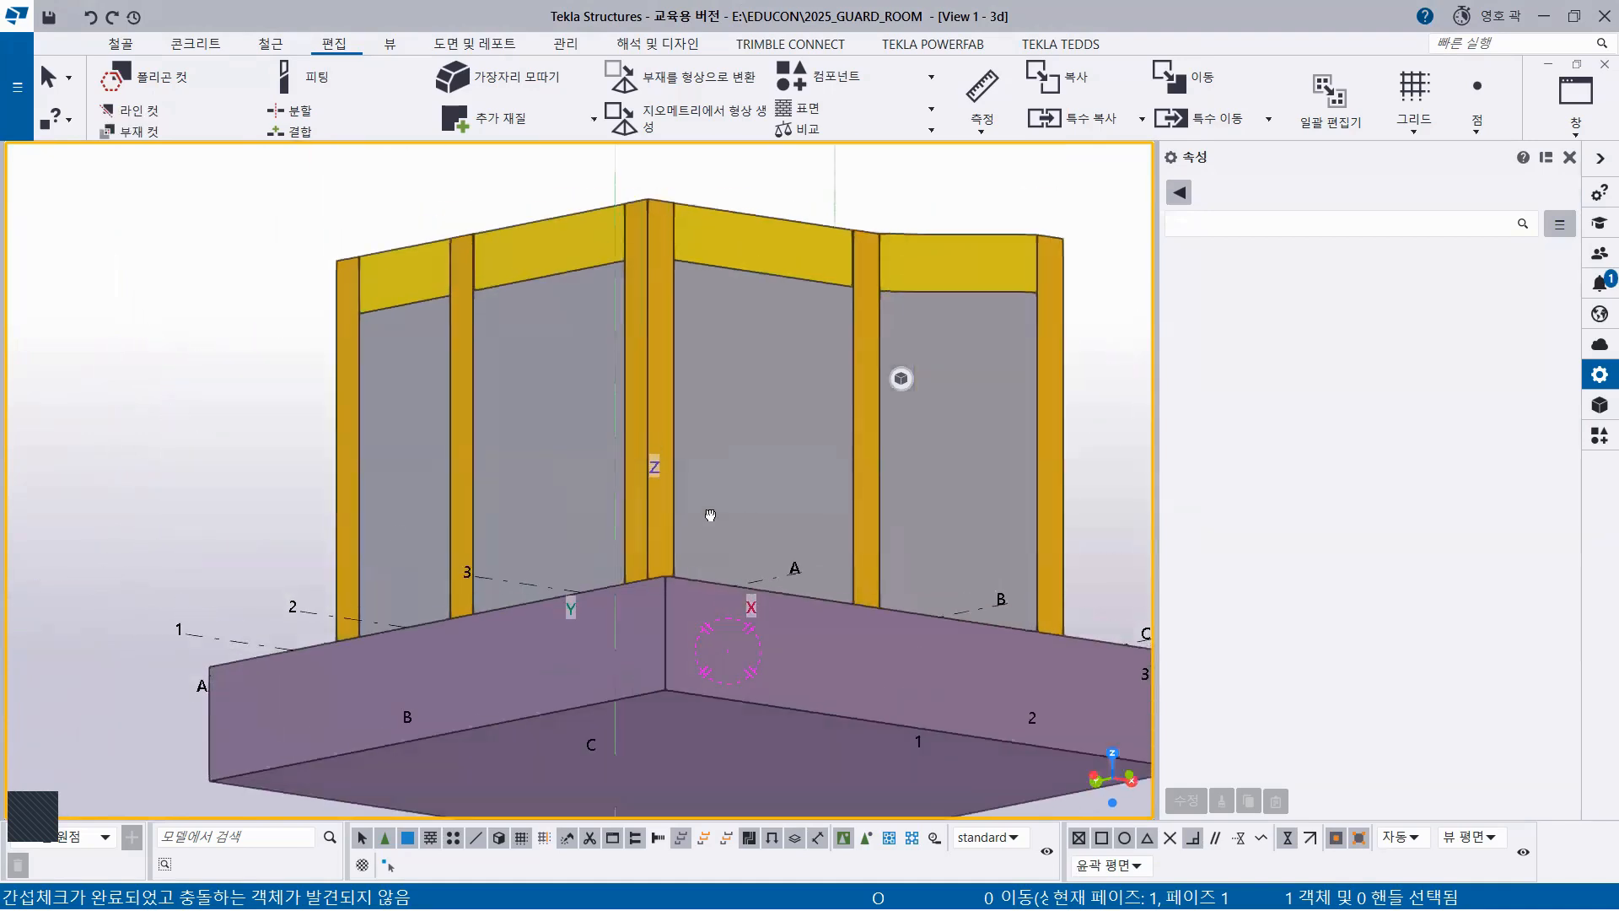
{"action": "middle_click_drag", "start_coordinate": [702, 577], "coordinate": [660, 431]}
{"action": "middle_click_drag", "start_coordinate": [697, 530], "coordinate": [712, 625], "text": "ctrl"}
{"action": "left_click", "coordinate": [736, 479]}
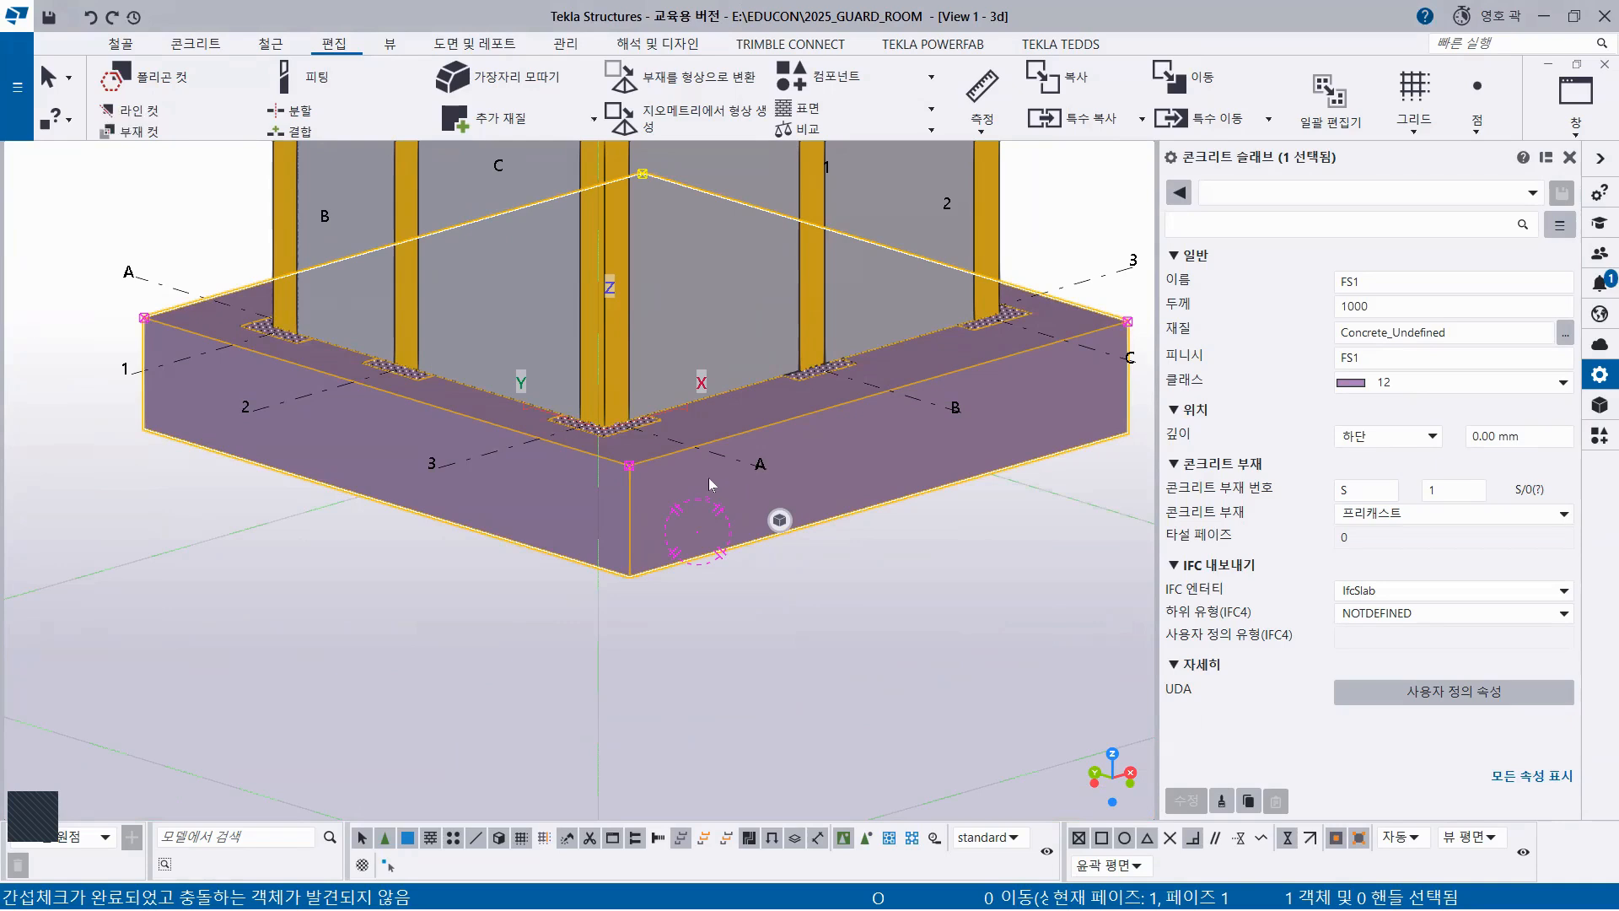
{"action": "left_click", "coordinate": [1582, 138]}
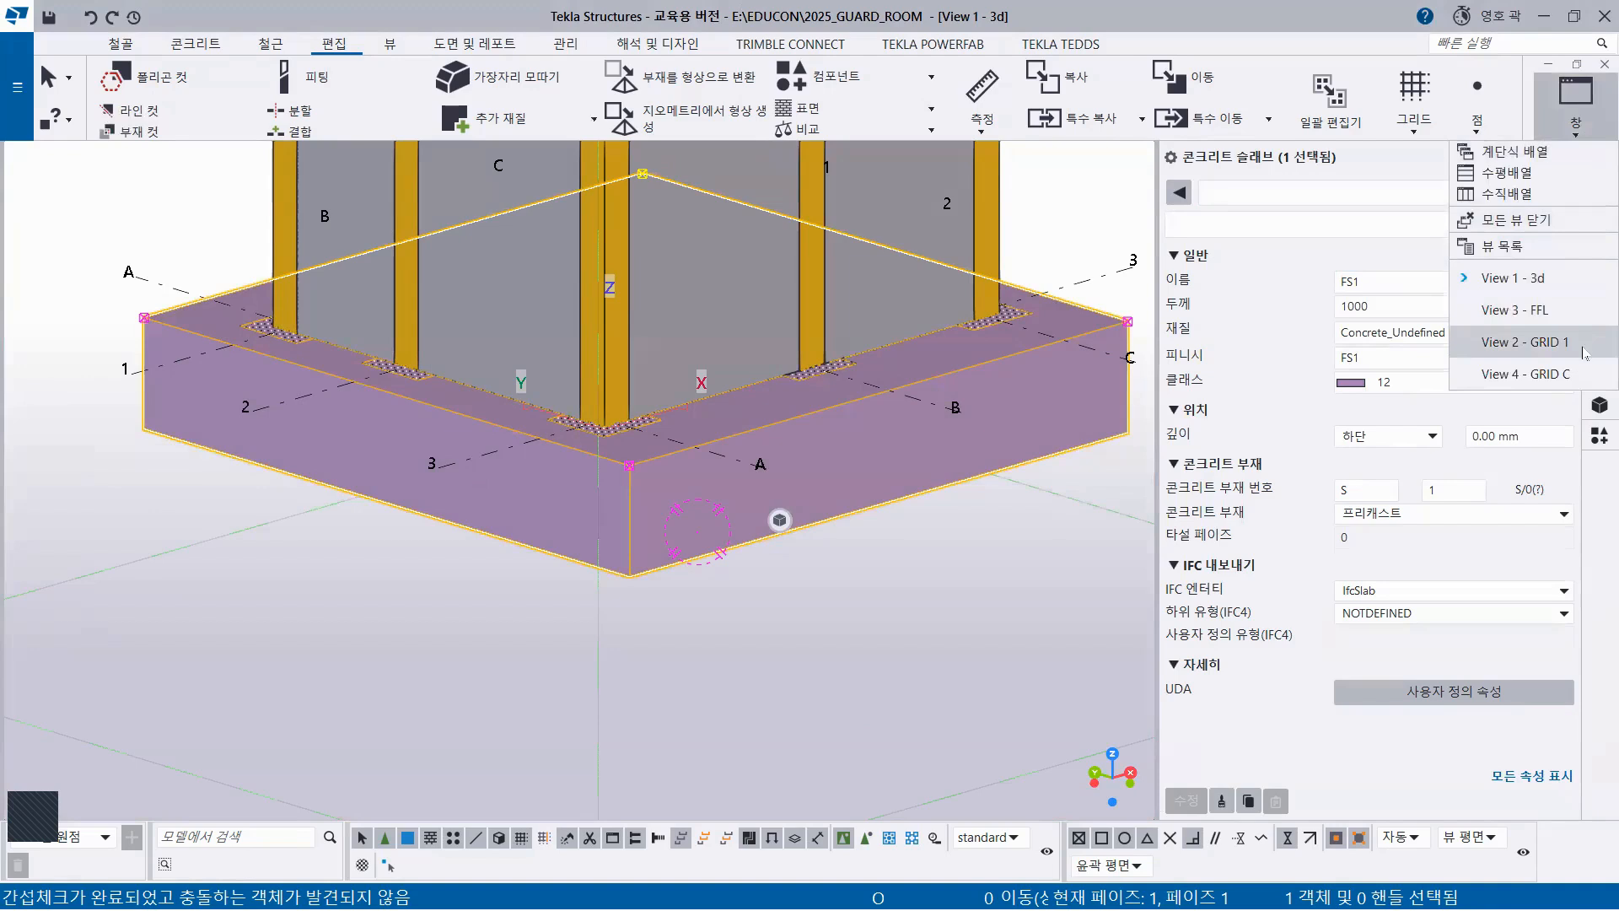
{"action": "left_click", "coordinate": [1507, 193]}
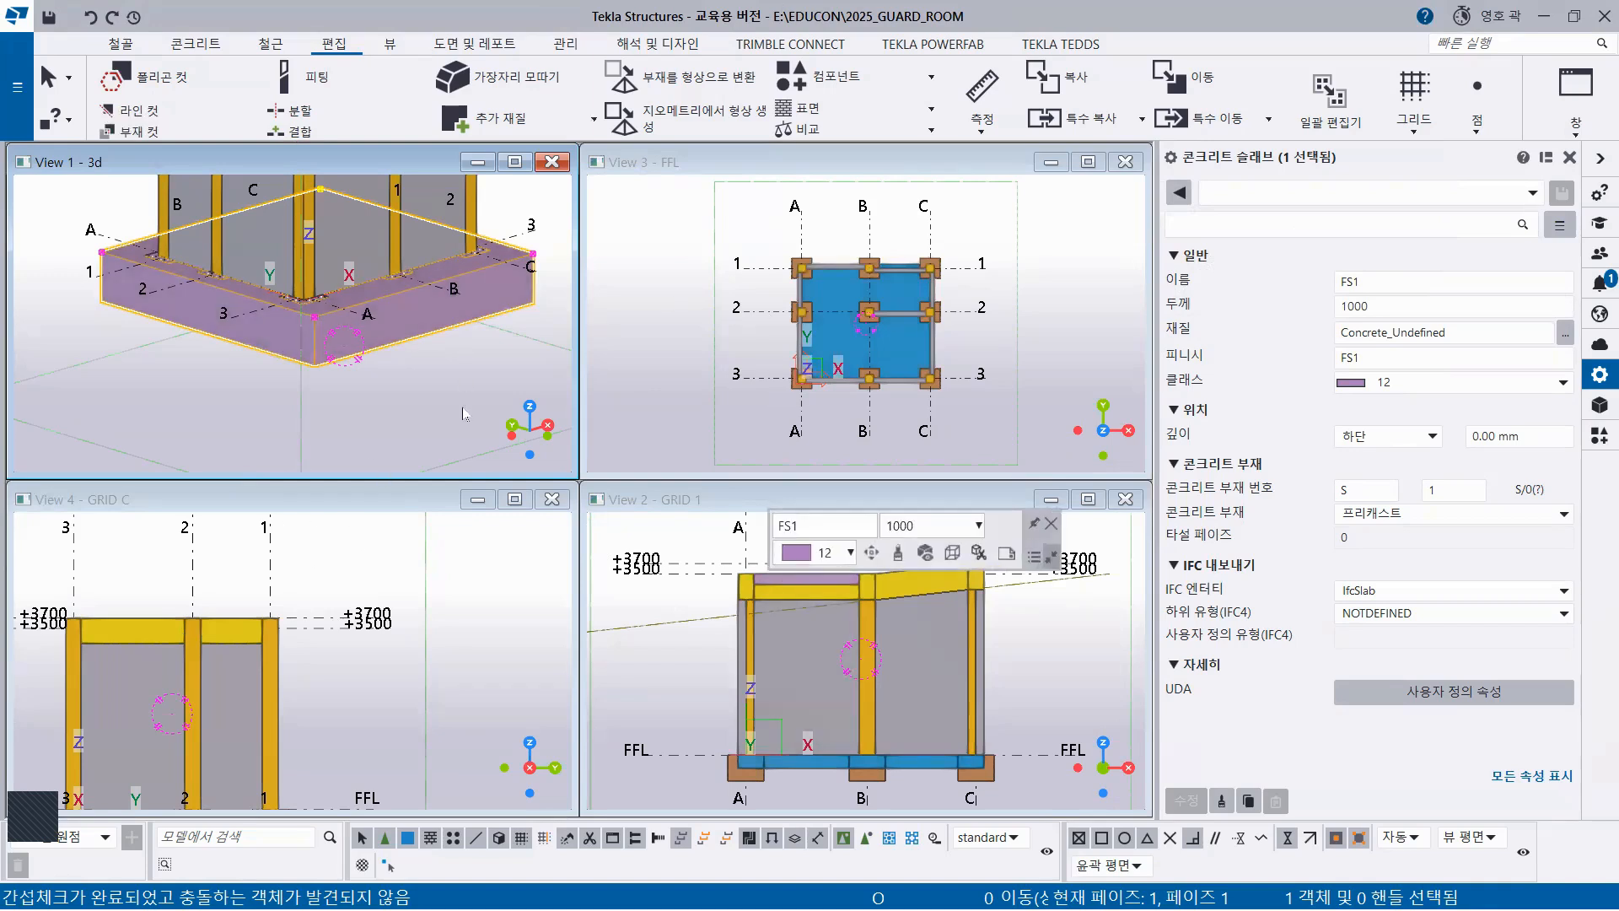
Close the GRID C and GRID 1 views and tile the remaining 3D and FFL views vertically
{"action": "left_click", "coordinate": [551, 499]}
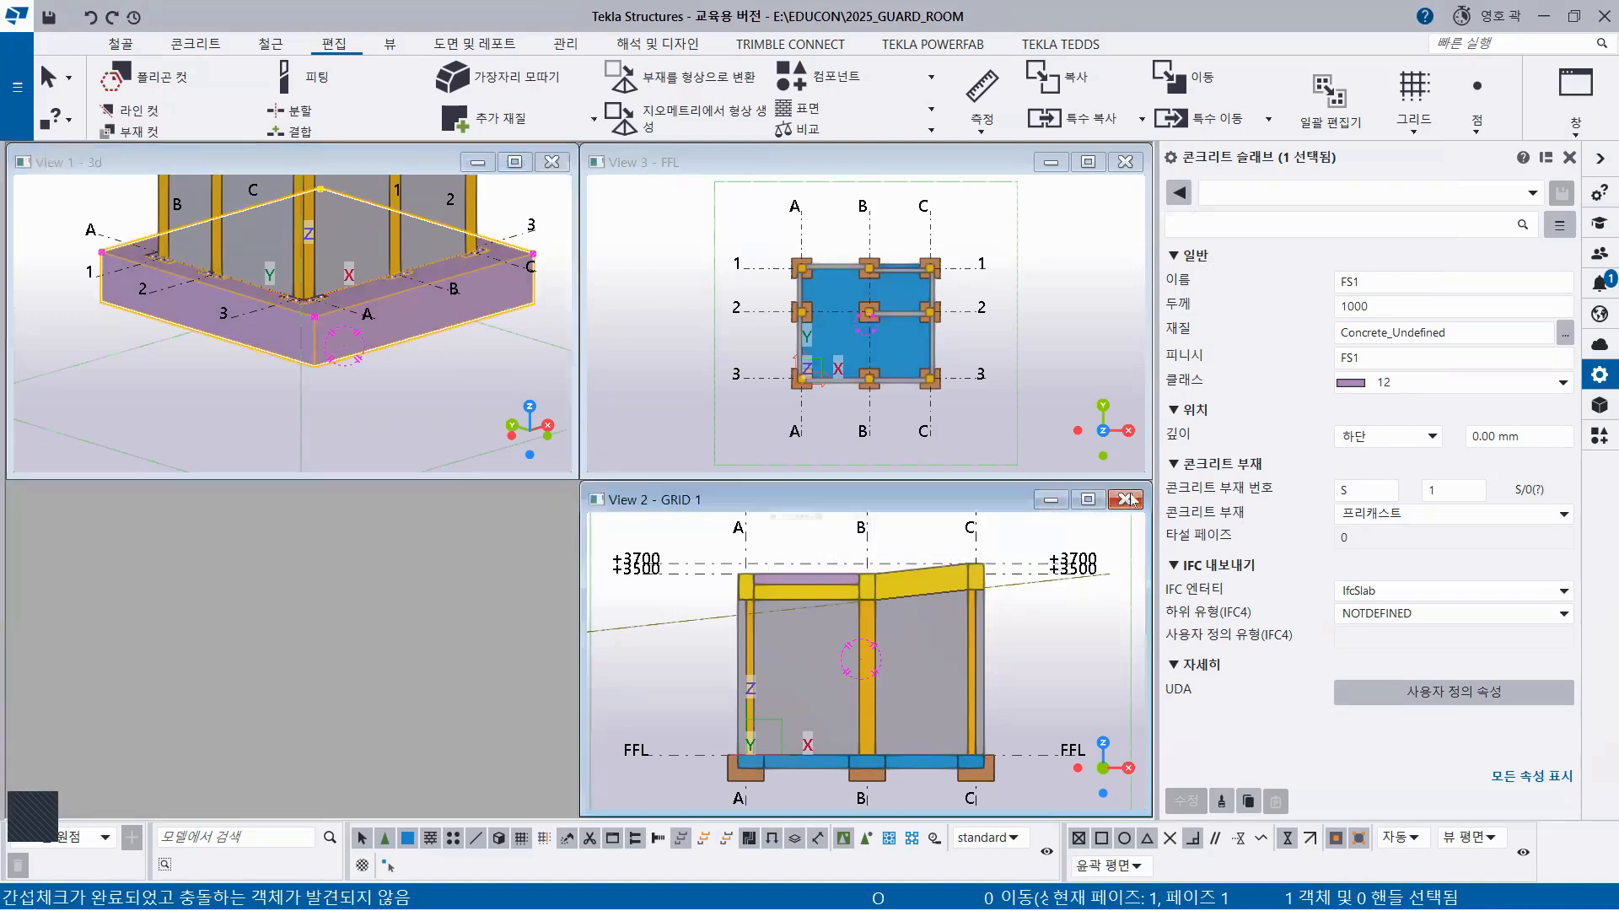
{"action": "left_click", "coordinate": [1127, 499]}
{"action": "left_click", "coordinate": [1575, 125]}
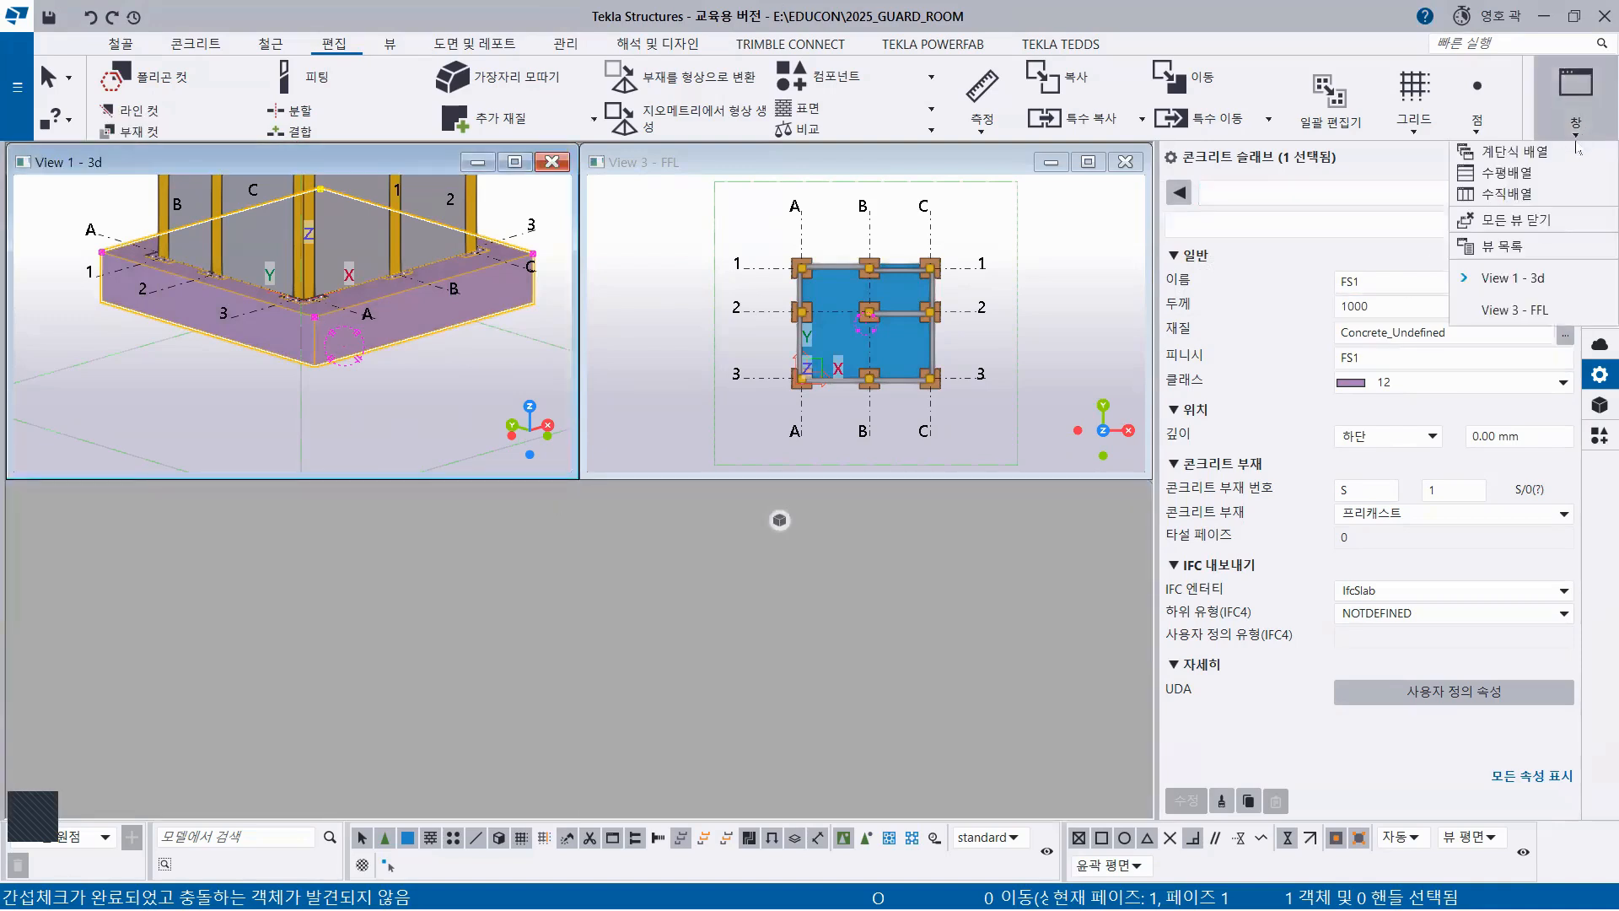
{"action": "left_click", "coordinate": [1507, 193]}
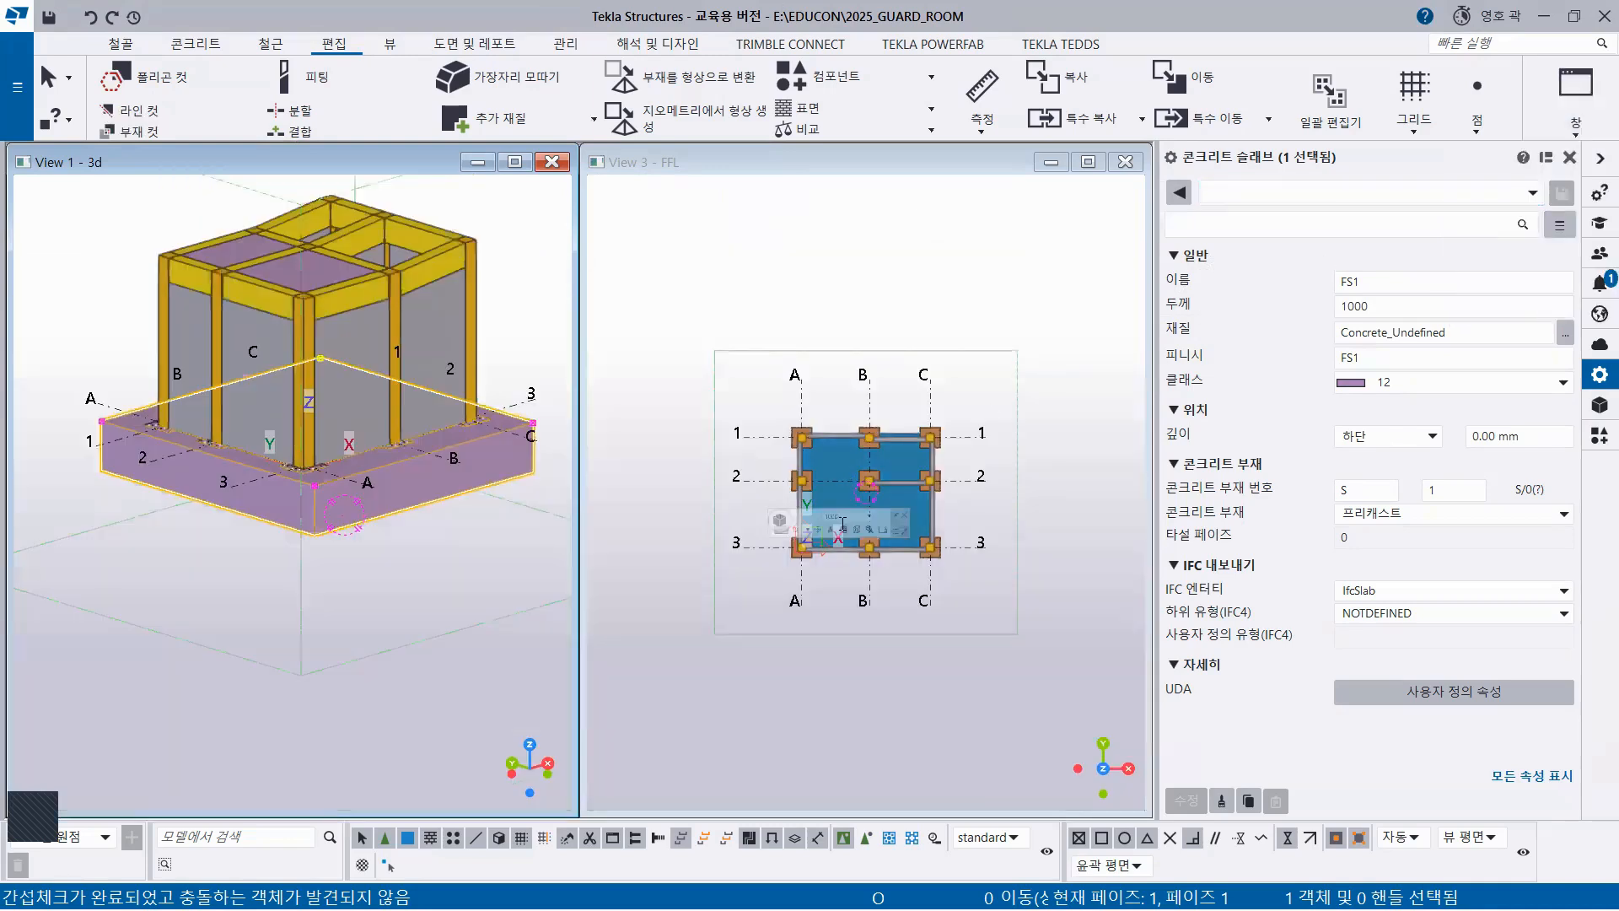
{"action": "scroll", "coordinate": [848, 447], "scroll_direction": "up", "scroll_amount": 2}
{"action": "middle_click_drag", "start_coordinate": [888, 442], "coordinate": [919, 306]}
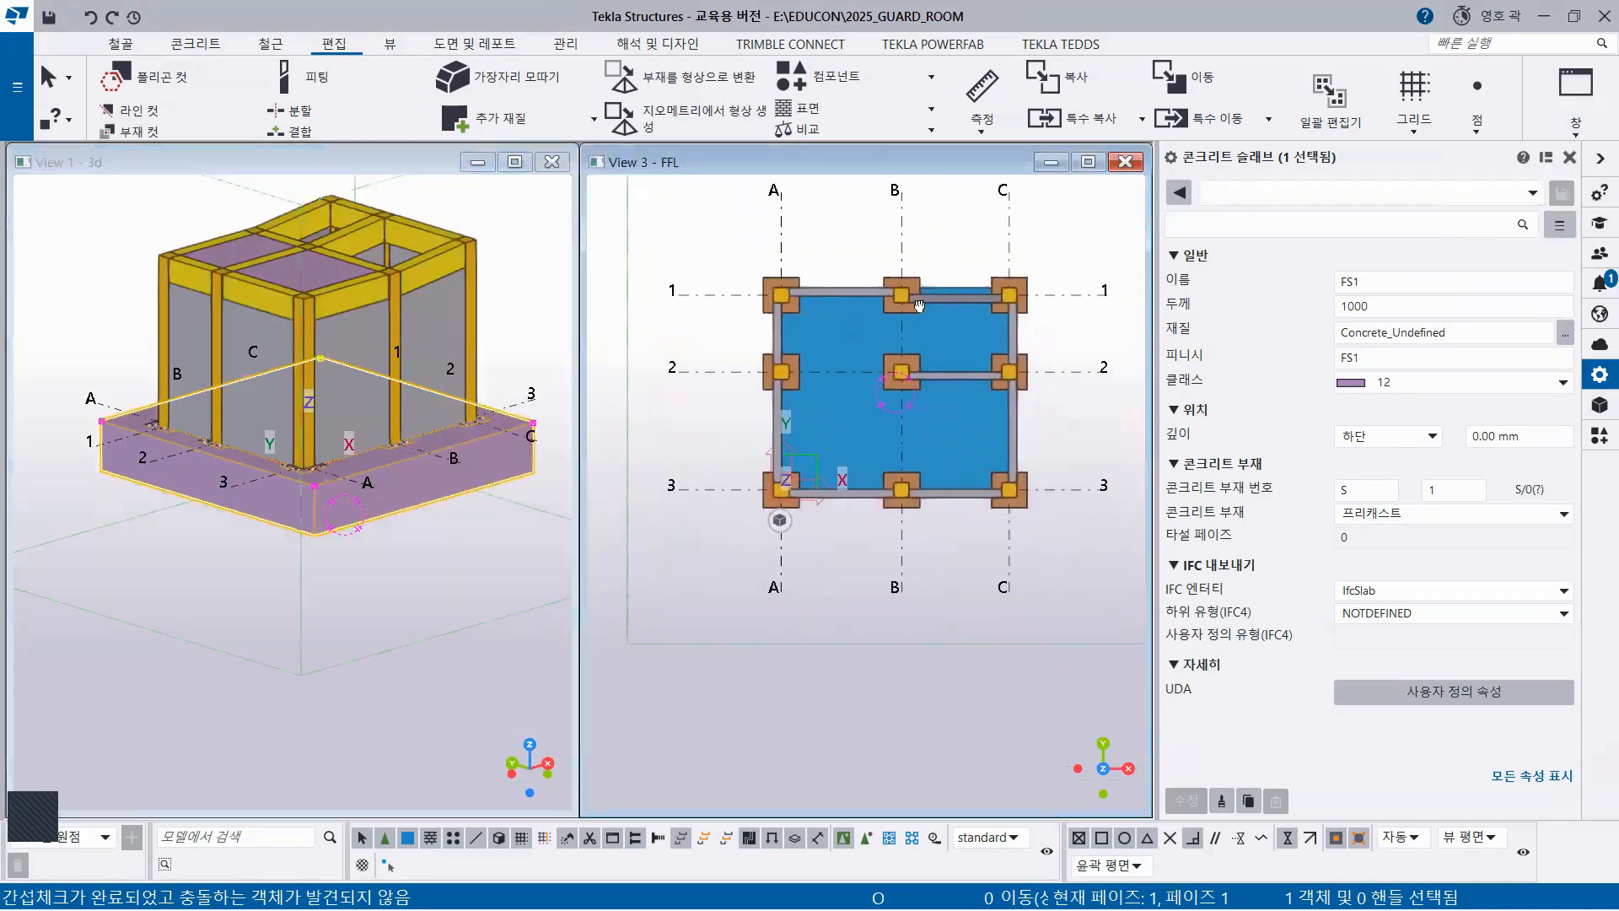
{"action": "scroll", "coordinate": [849, 366], "scroll_direction": "up", "scroll_amount": 1}
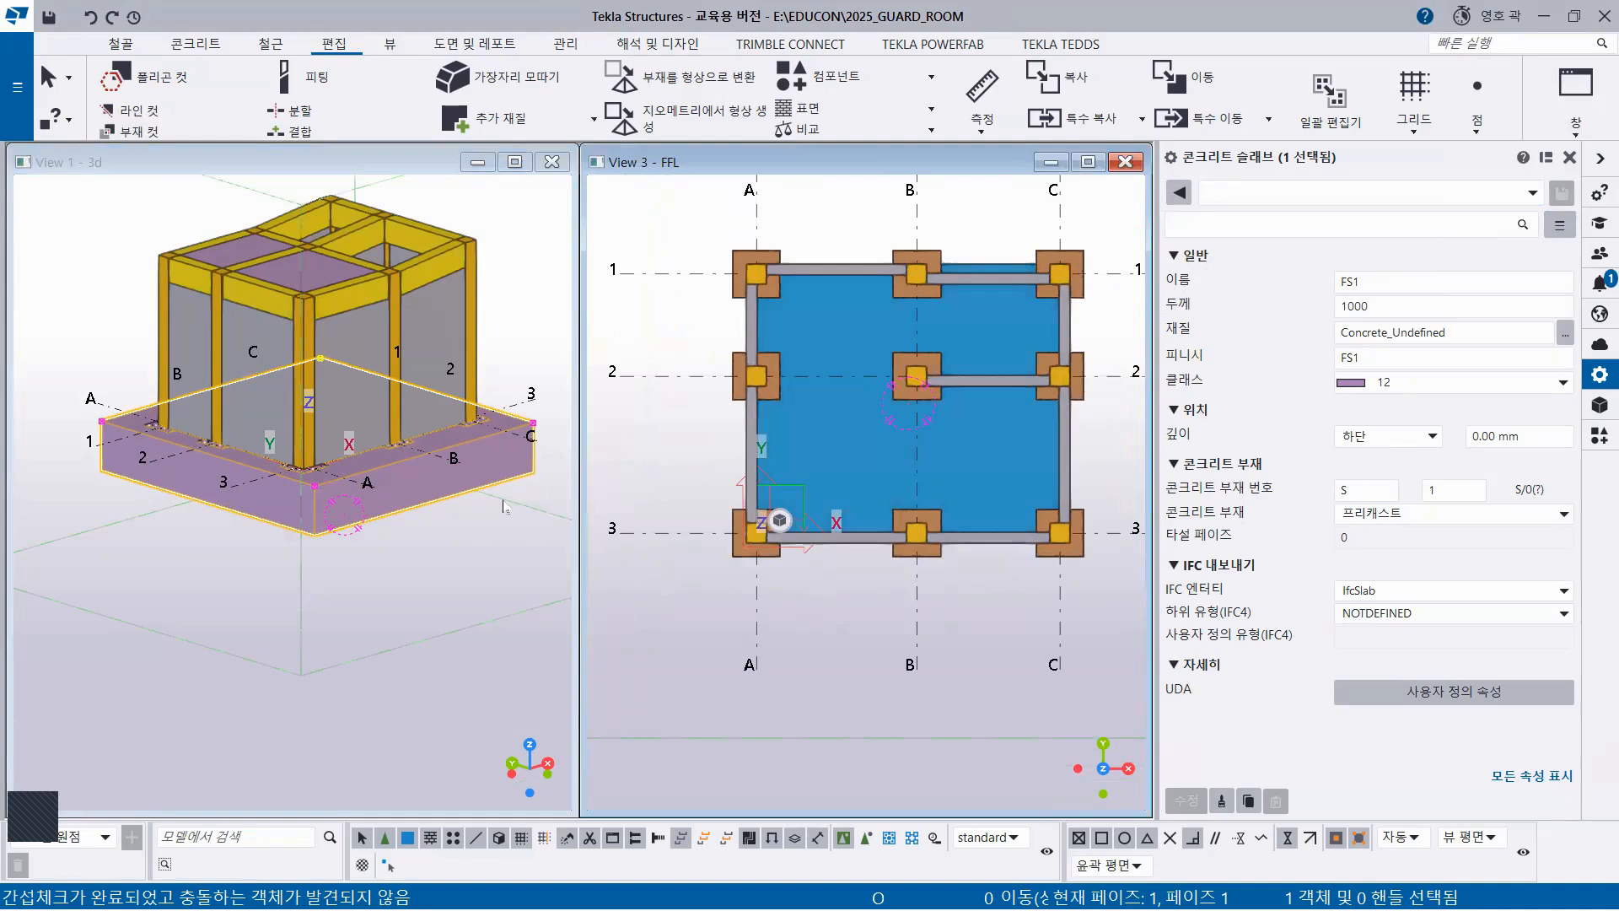
Part-cut the purple foundation slab in the 3D view, using the blue floor slab in the FFL view as the cutting part
{"action": "left_click", "coordinate": [433, 574]}
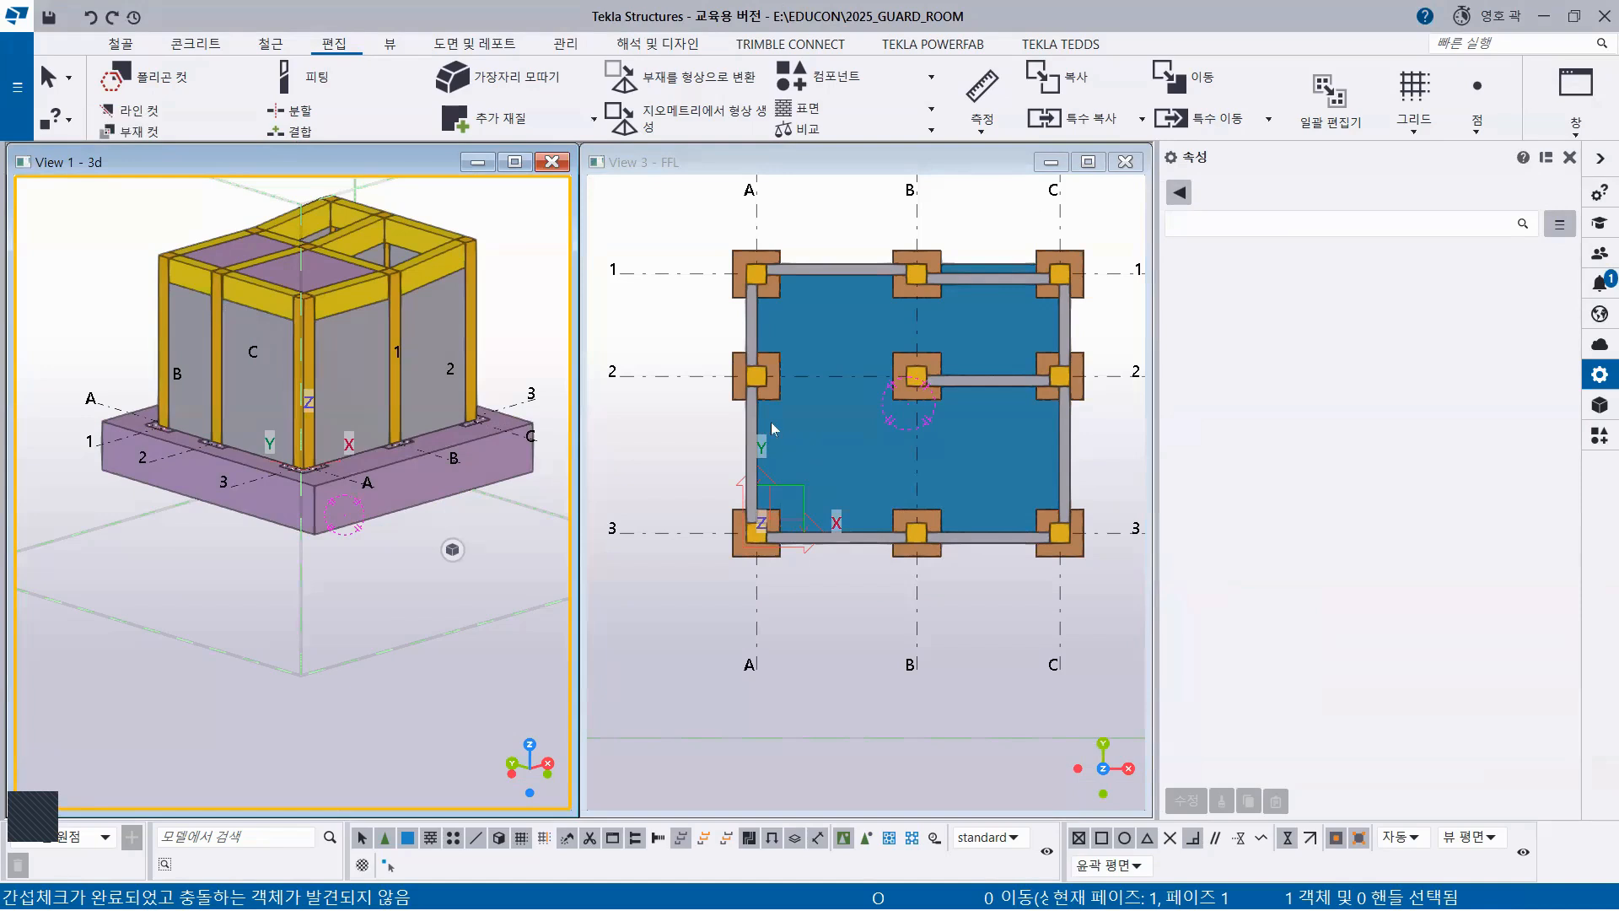
{"action": "left_click", "coordinate": [141, 132]}
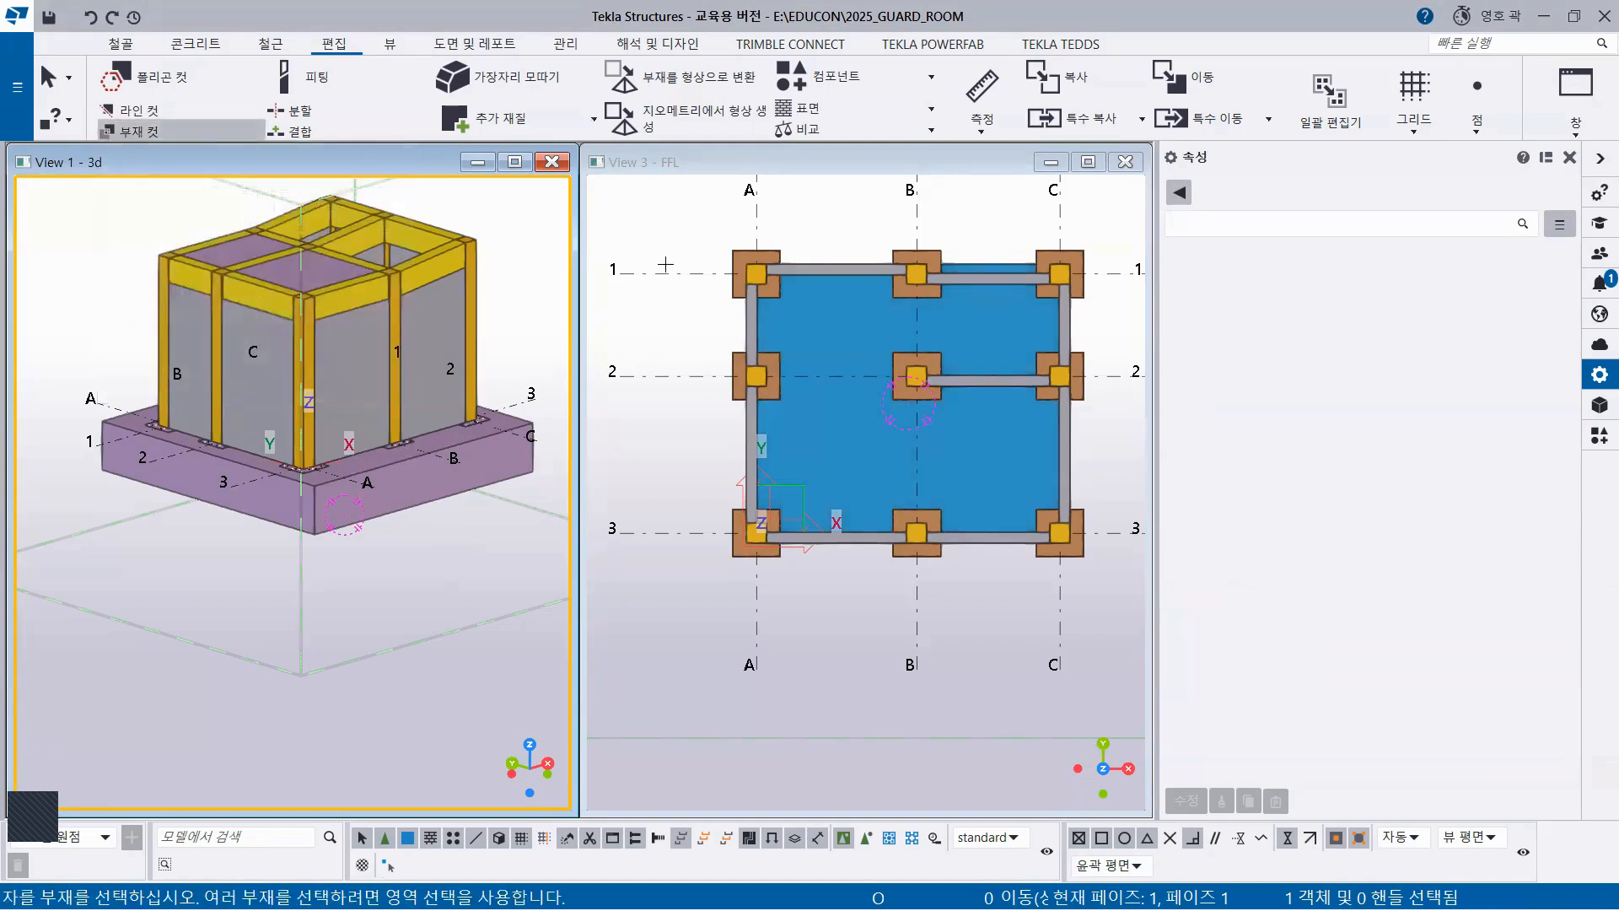
{"action": "left_click", "coordinate": [422, 485]}
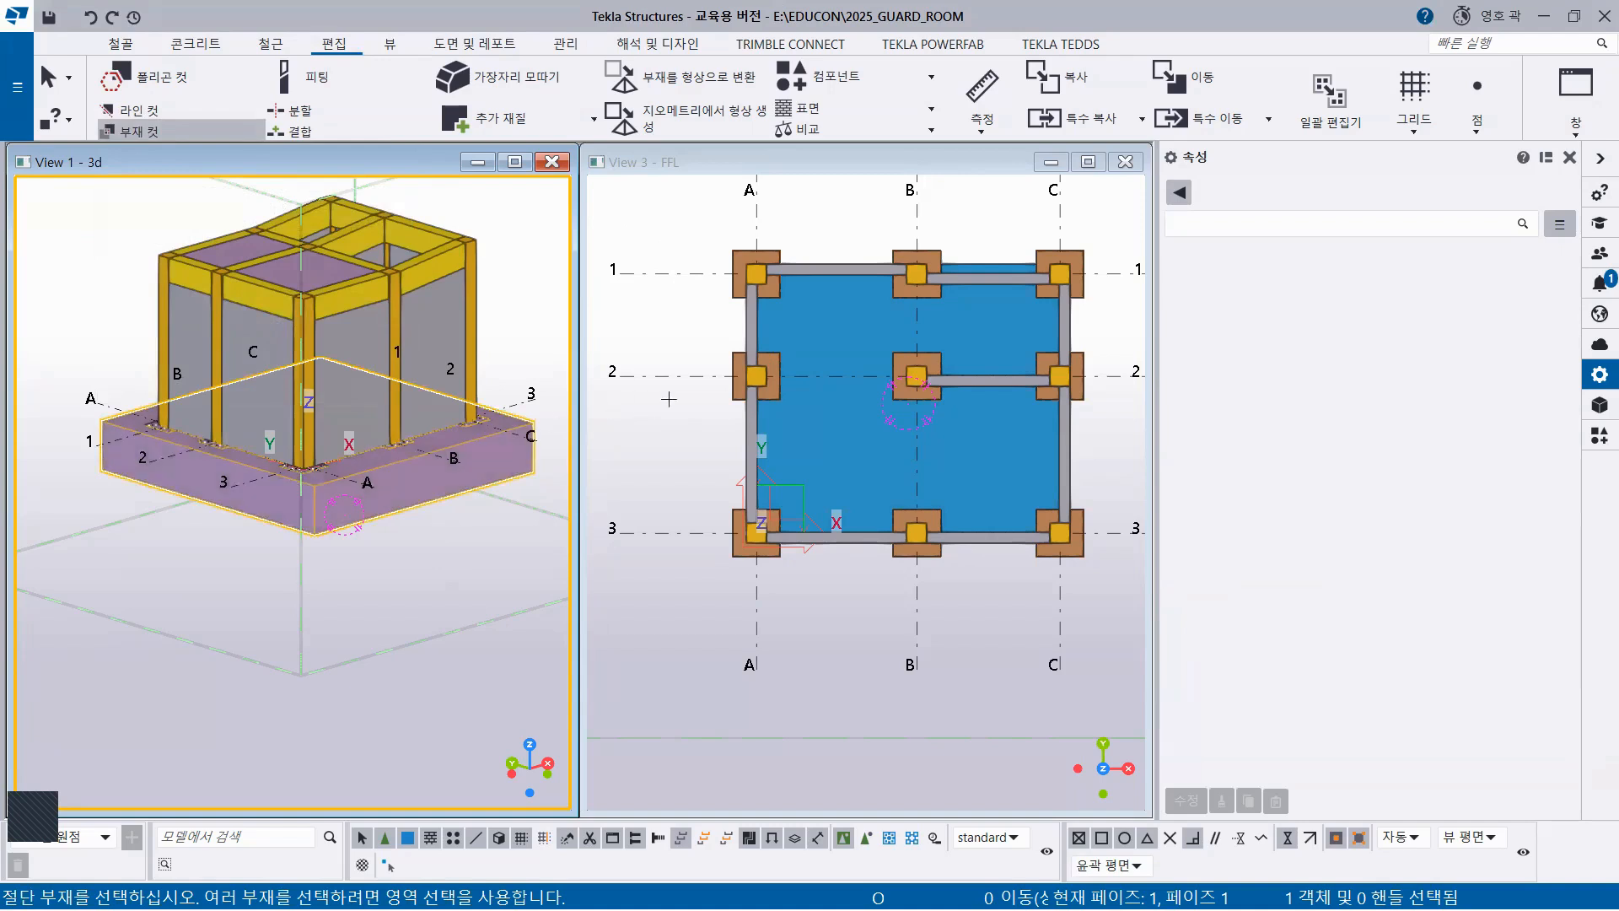
{"action": "left_click", "coordinate": [825, 421]}
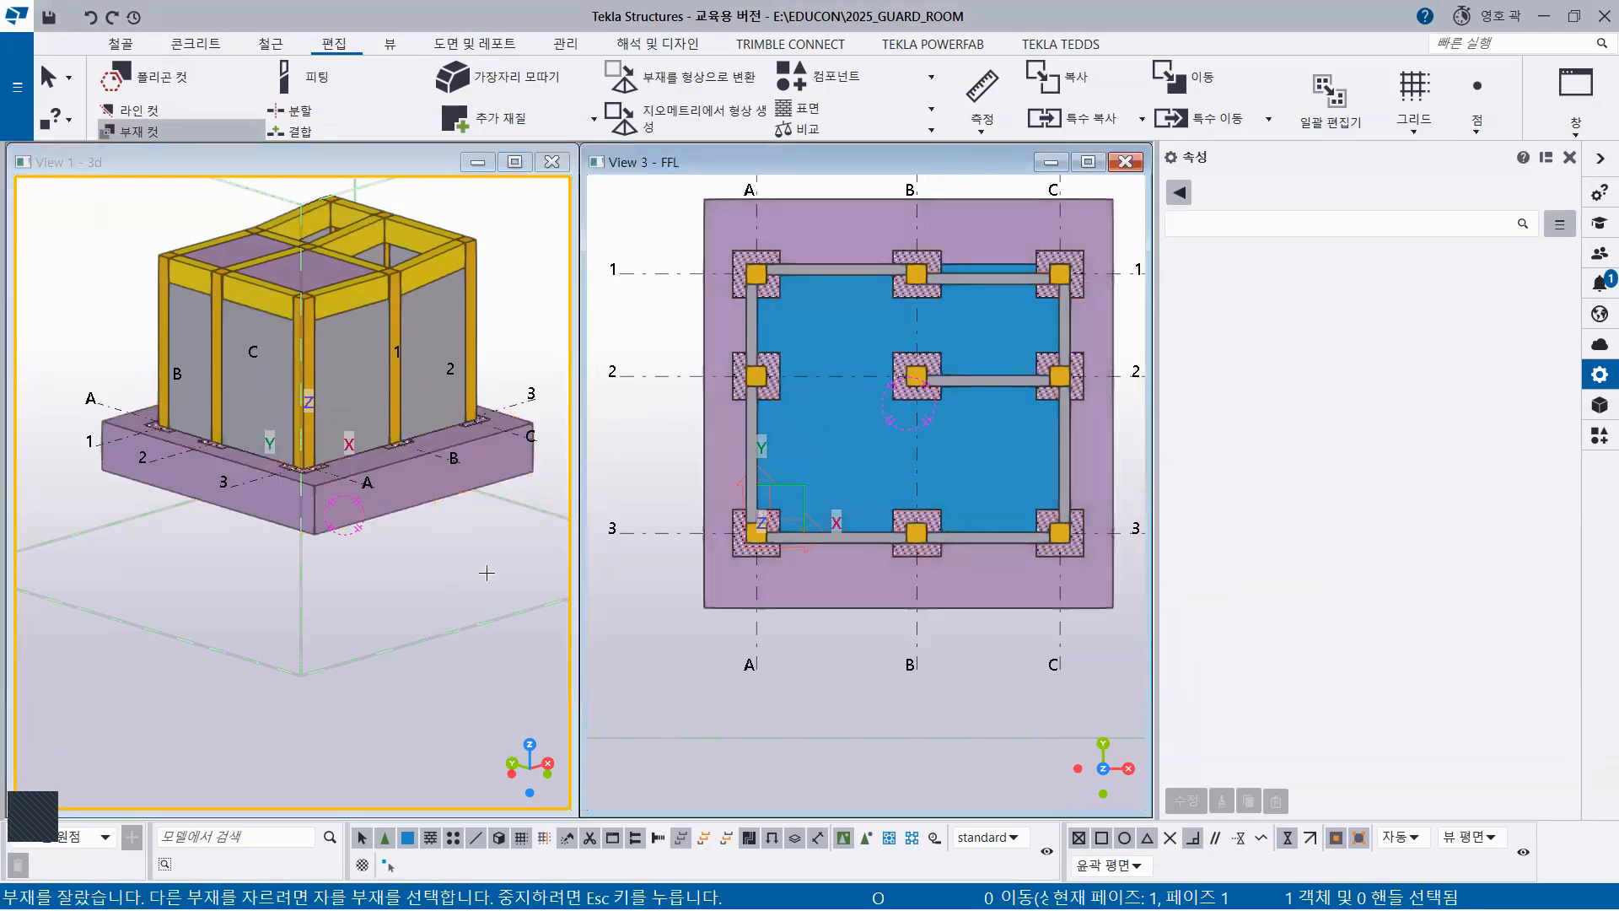
{"action": "right_click", "coordinate": [509, 209]}
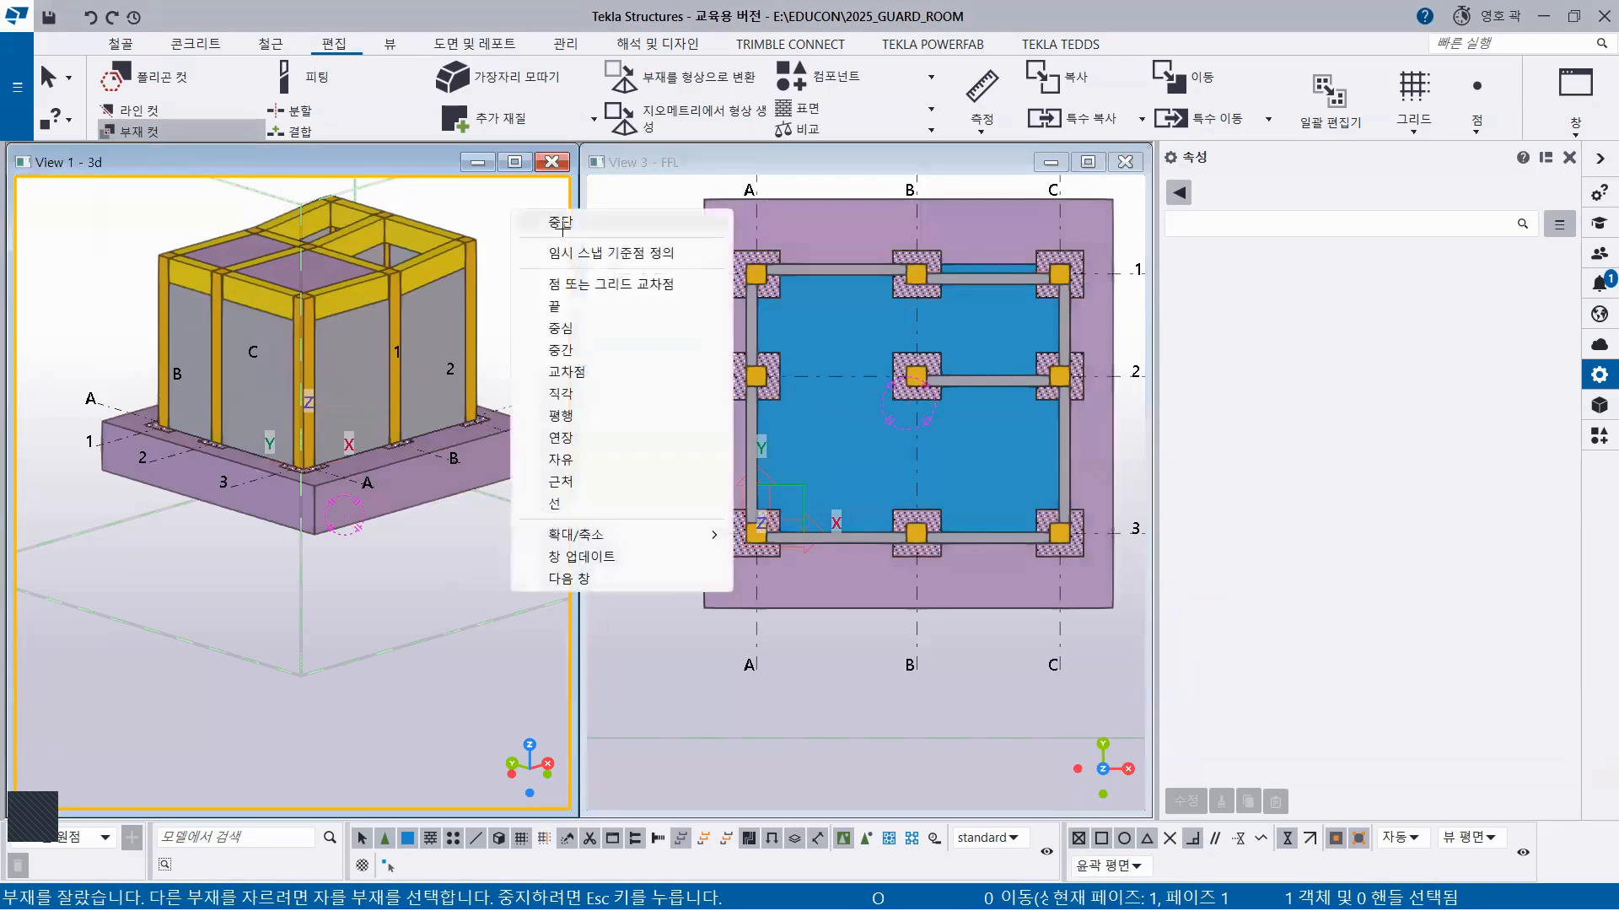
{"action": "left_click", "coordinate": [540, 219]}
Hide the guard room parts above the foundation slab and examine the cut recess in the slab's top
{"action": "middle_click_drag", "start_coordinate": [442, 442], "coordinate": [400, 501]}
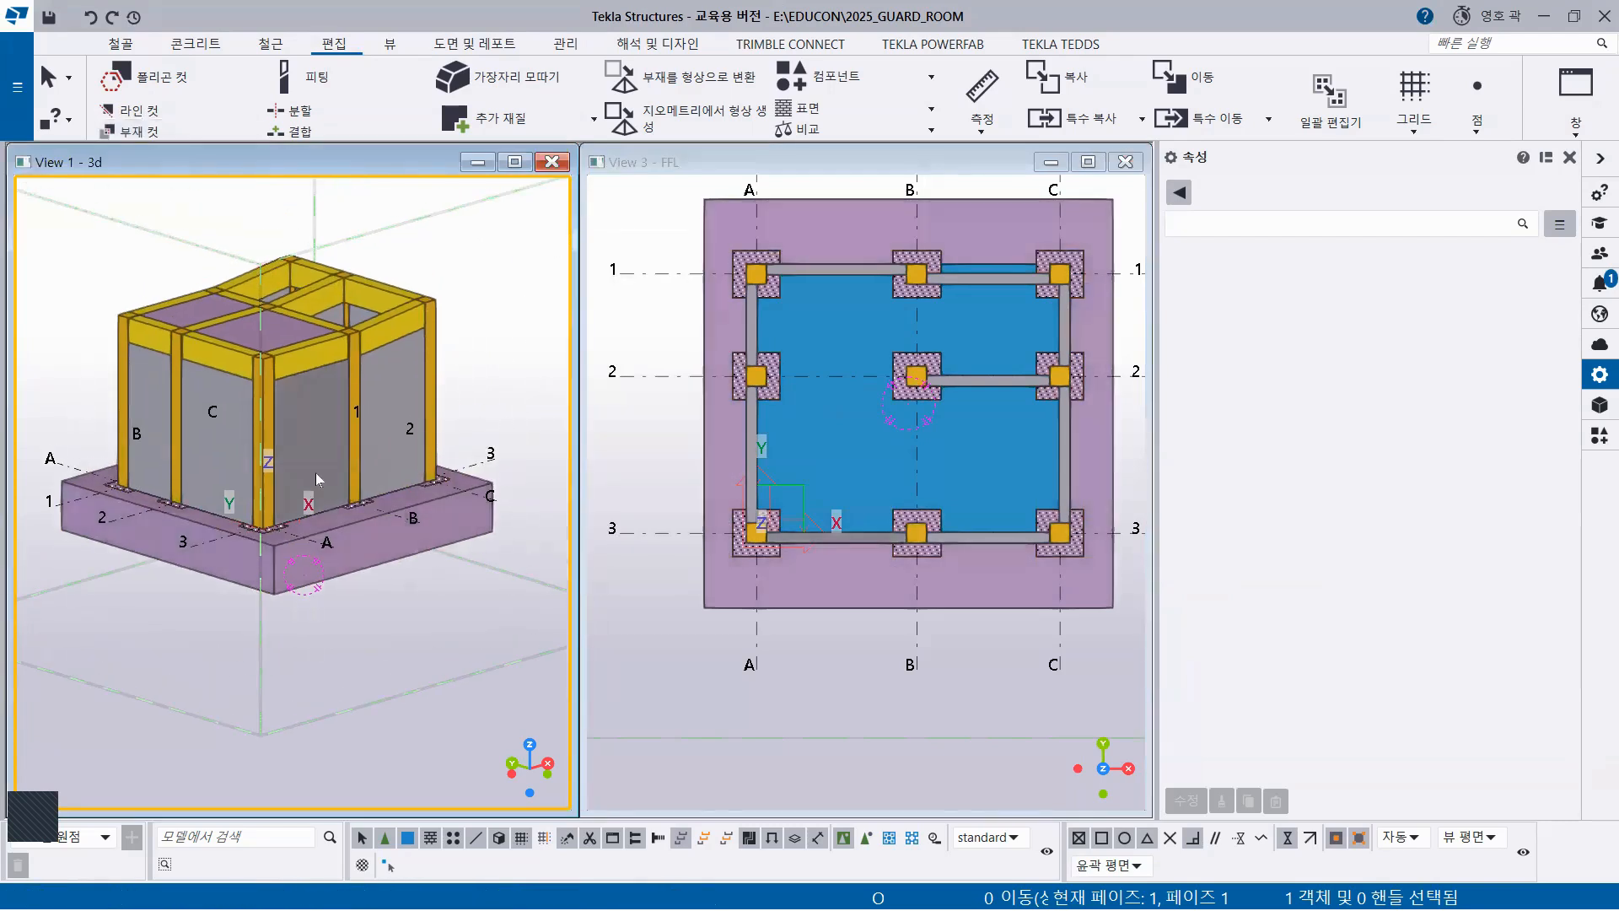
{"action": "middle_click_drag", "start_coordinate": [309, 465], "coordinate": [306, 439], "text": "ctrl"}
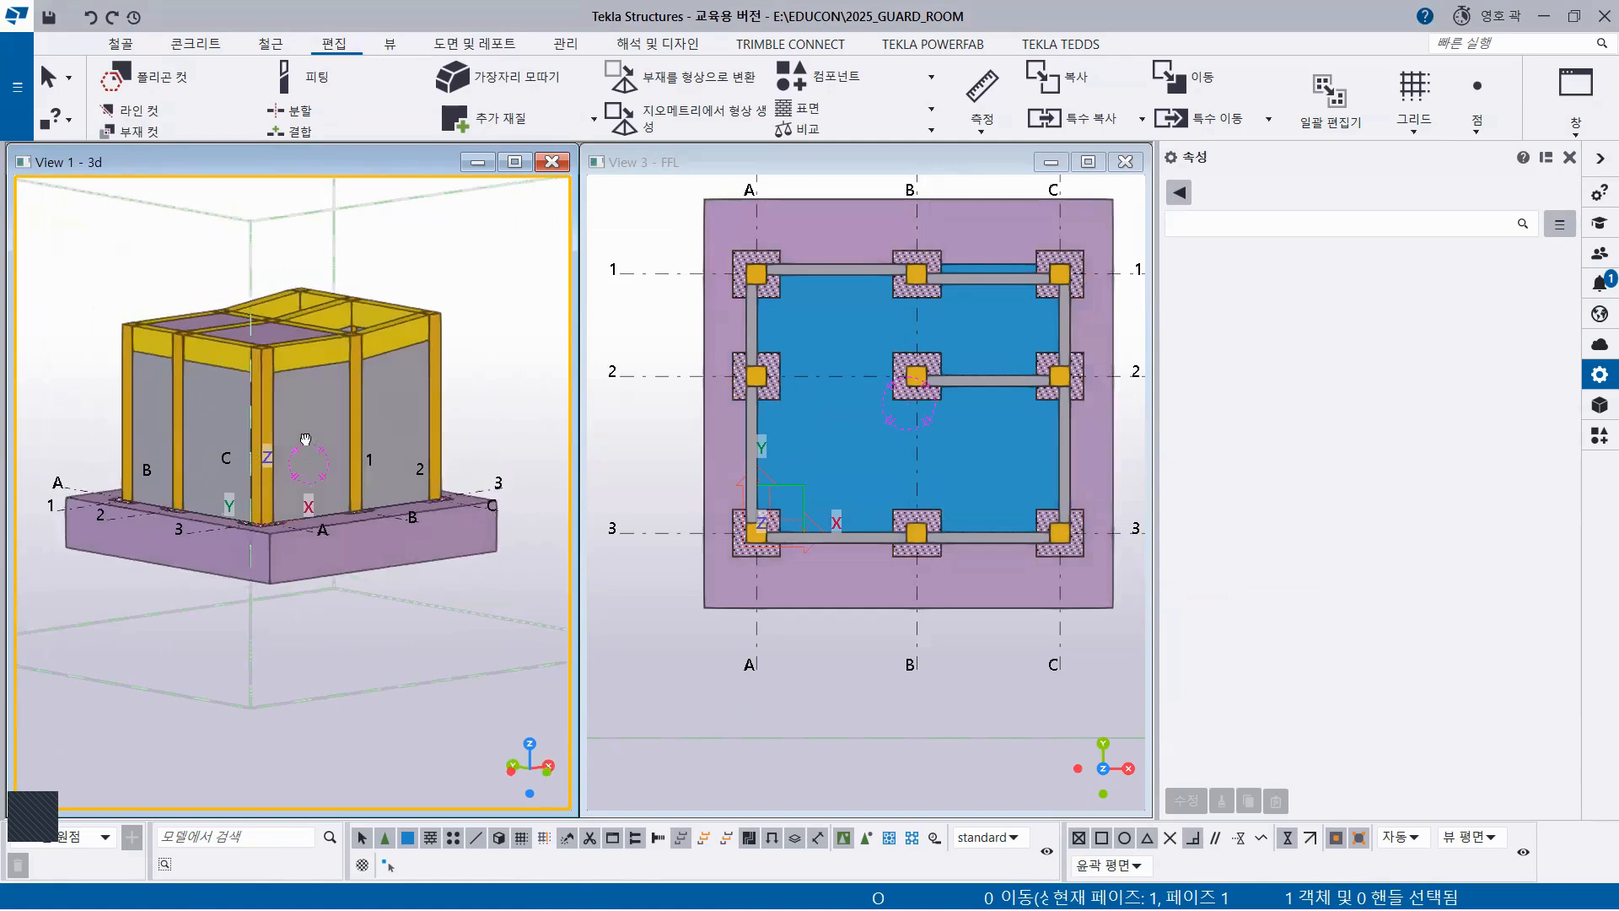
{"action": "left_click_drag", "start_coordinate": [63, 230], "coordinate": [476, 550]}
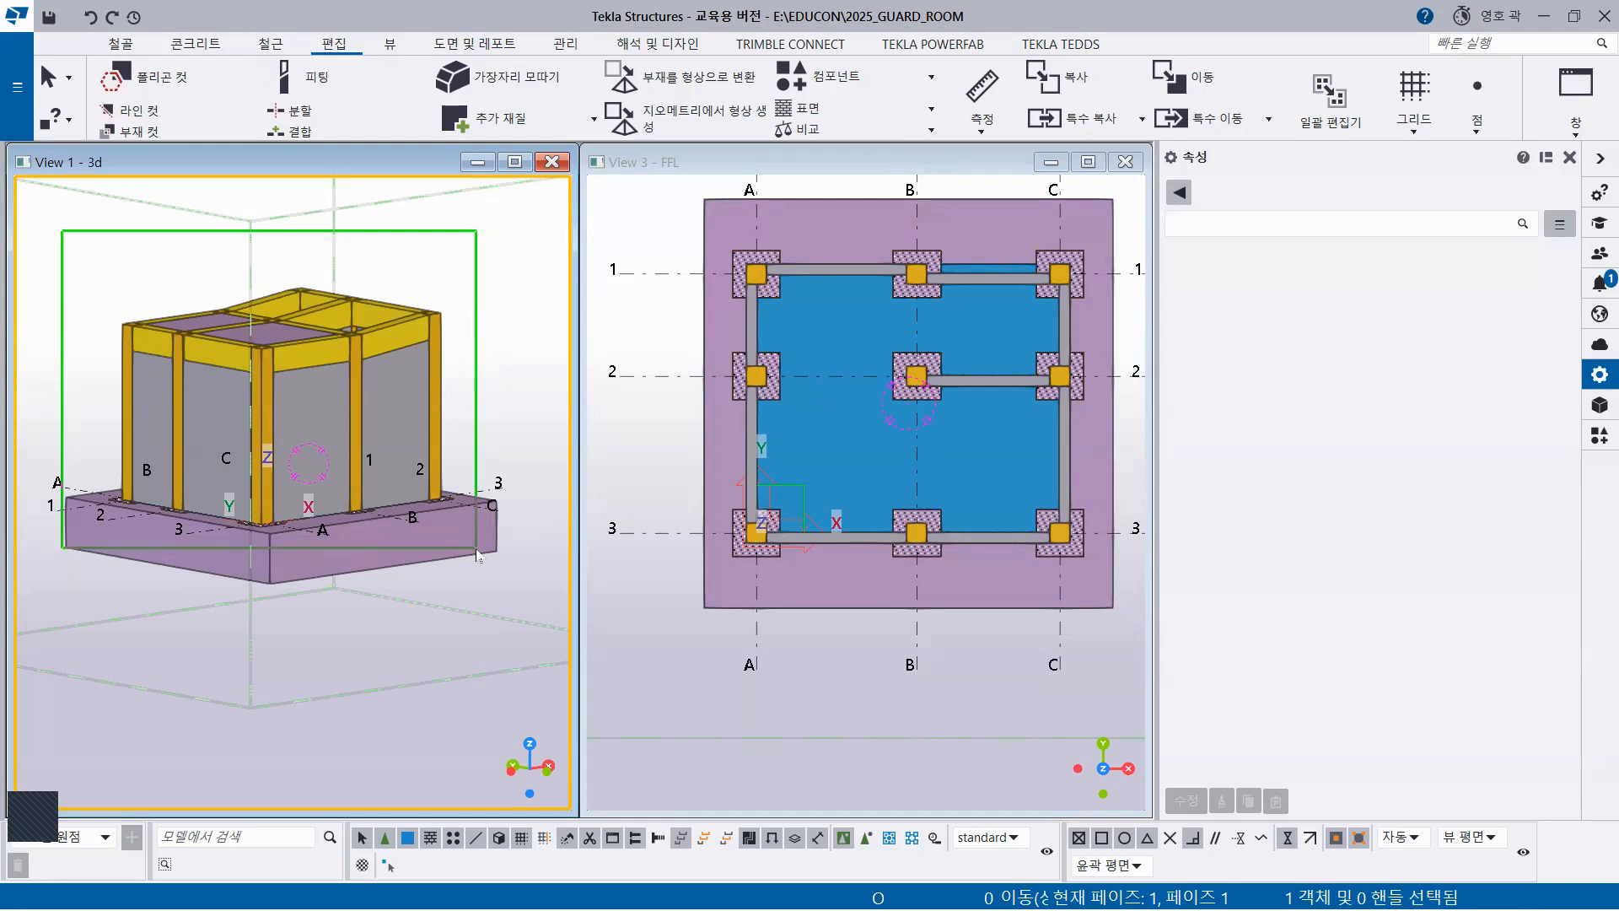
{"action": "left_click_drag", "start_coordinate": [477, 554], "coordinate": [477, 554]}
{"action": "right_click", "coordinate": [74, 241]}
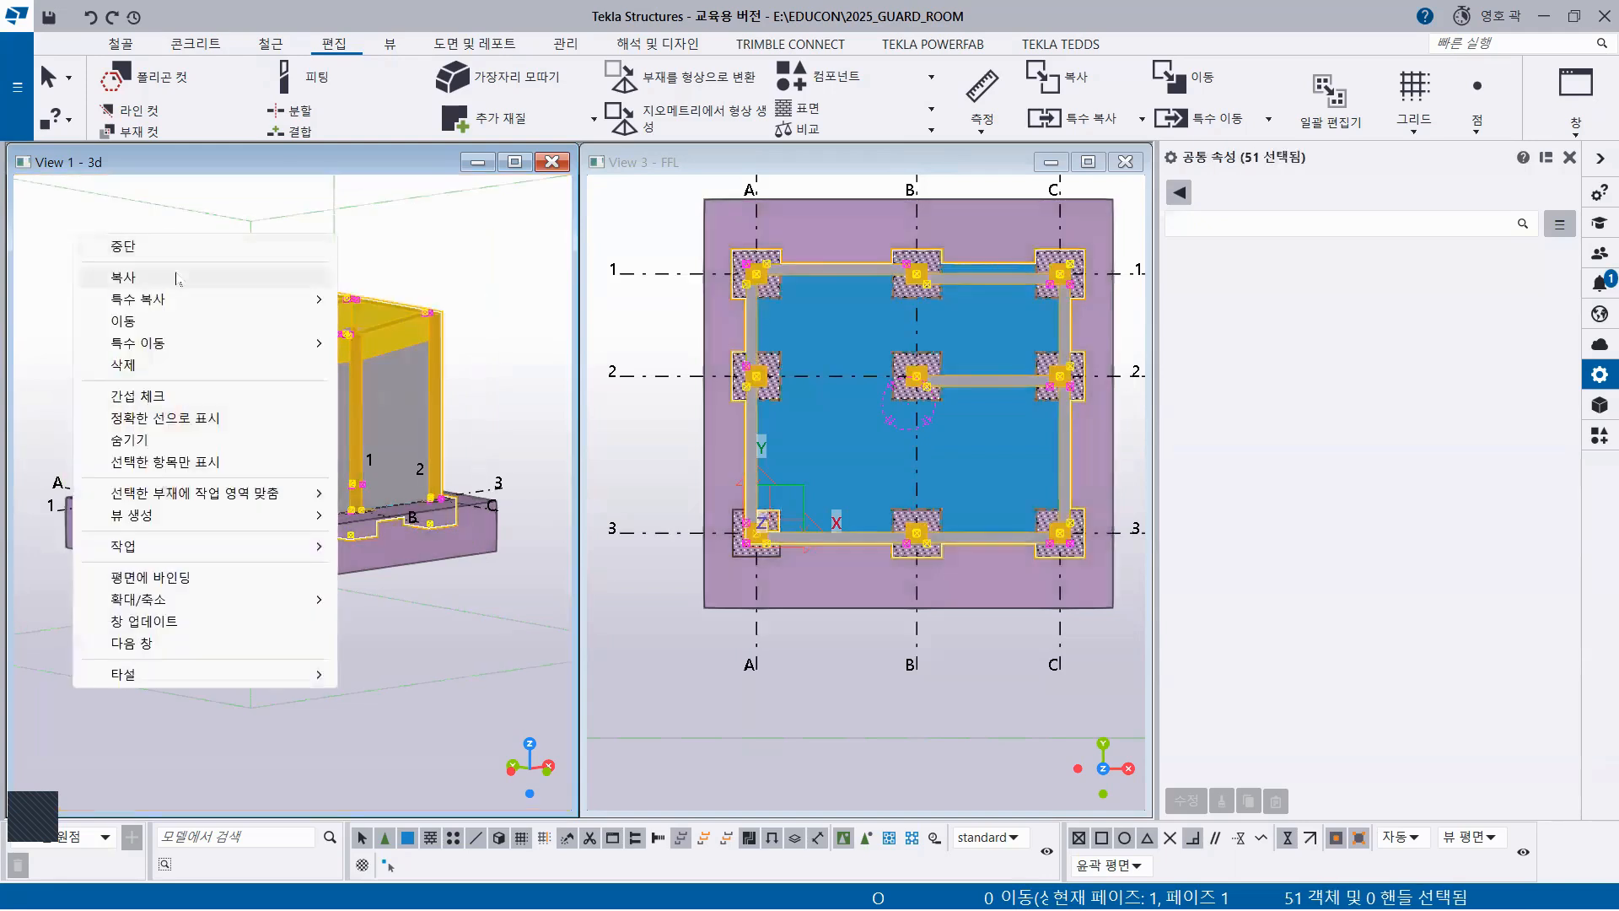
{"action": "left_click", "coordinate": [181, 444]}
{"action": "scroll", "coordinate": [311, 509], "scroll_direction": "up", "scroll_amount": 5}
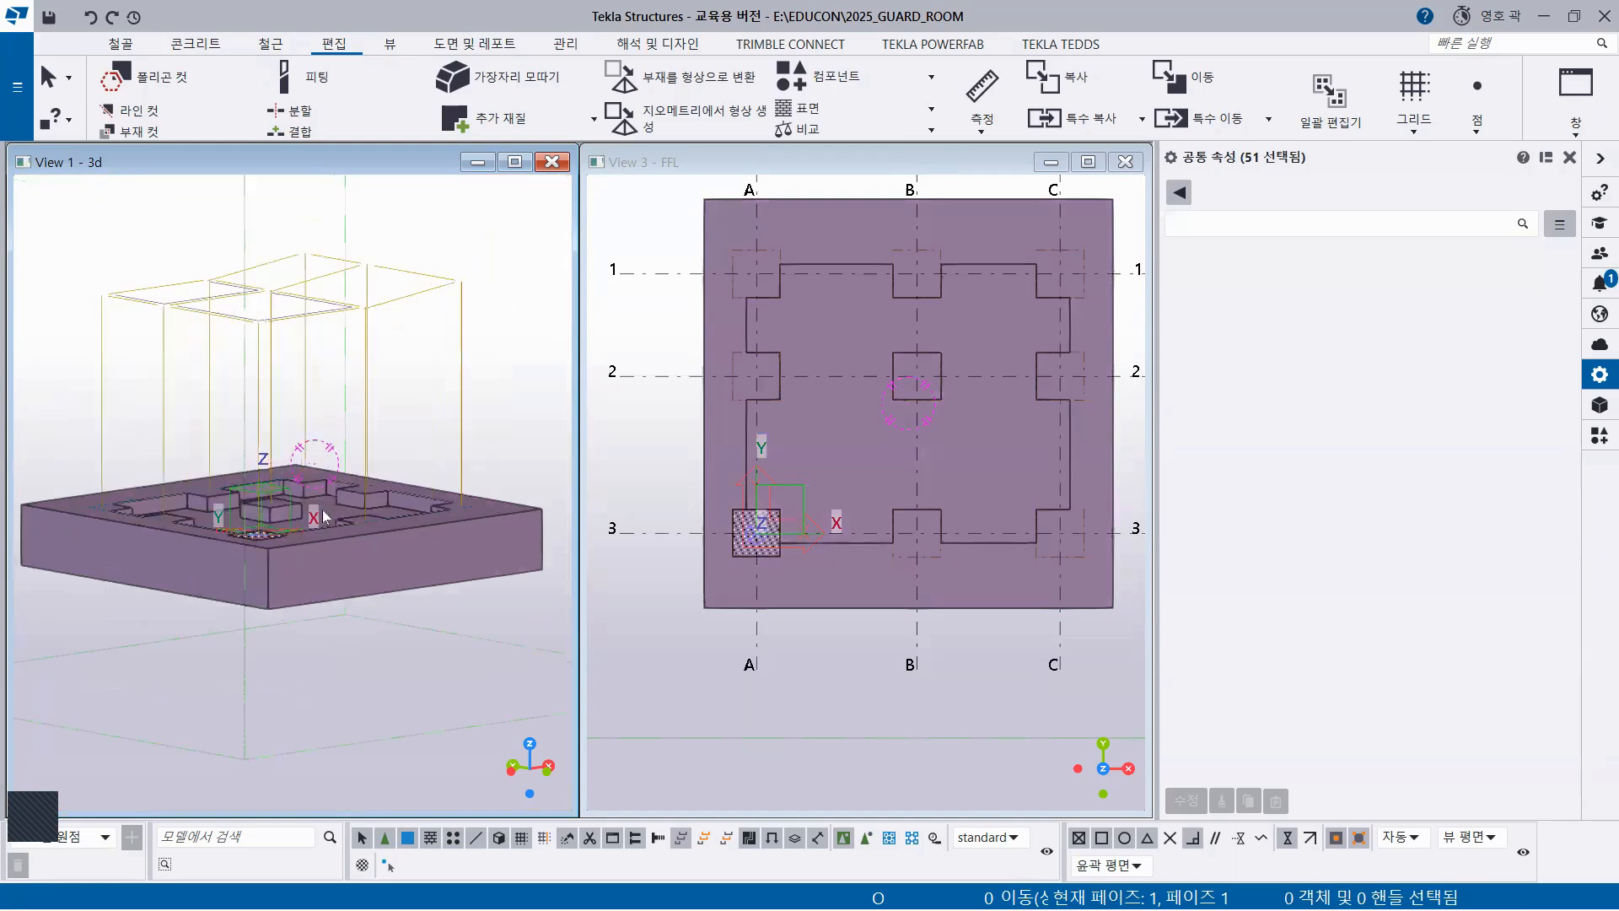
{"action": "middle_click_drag", "start_coordinate": [311, 572], "coordinate": [310, 578]}
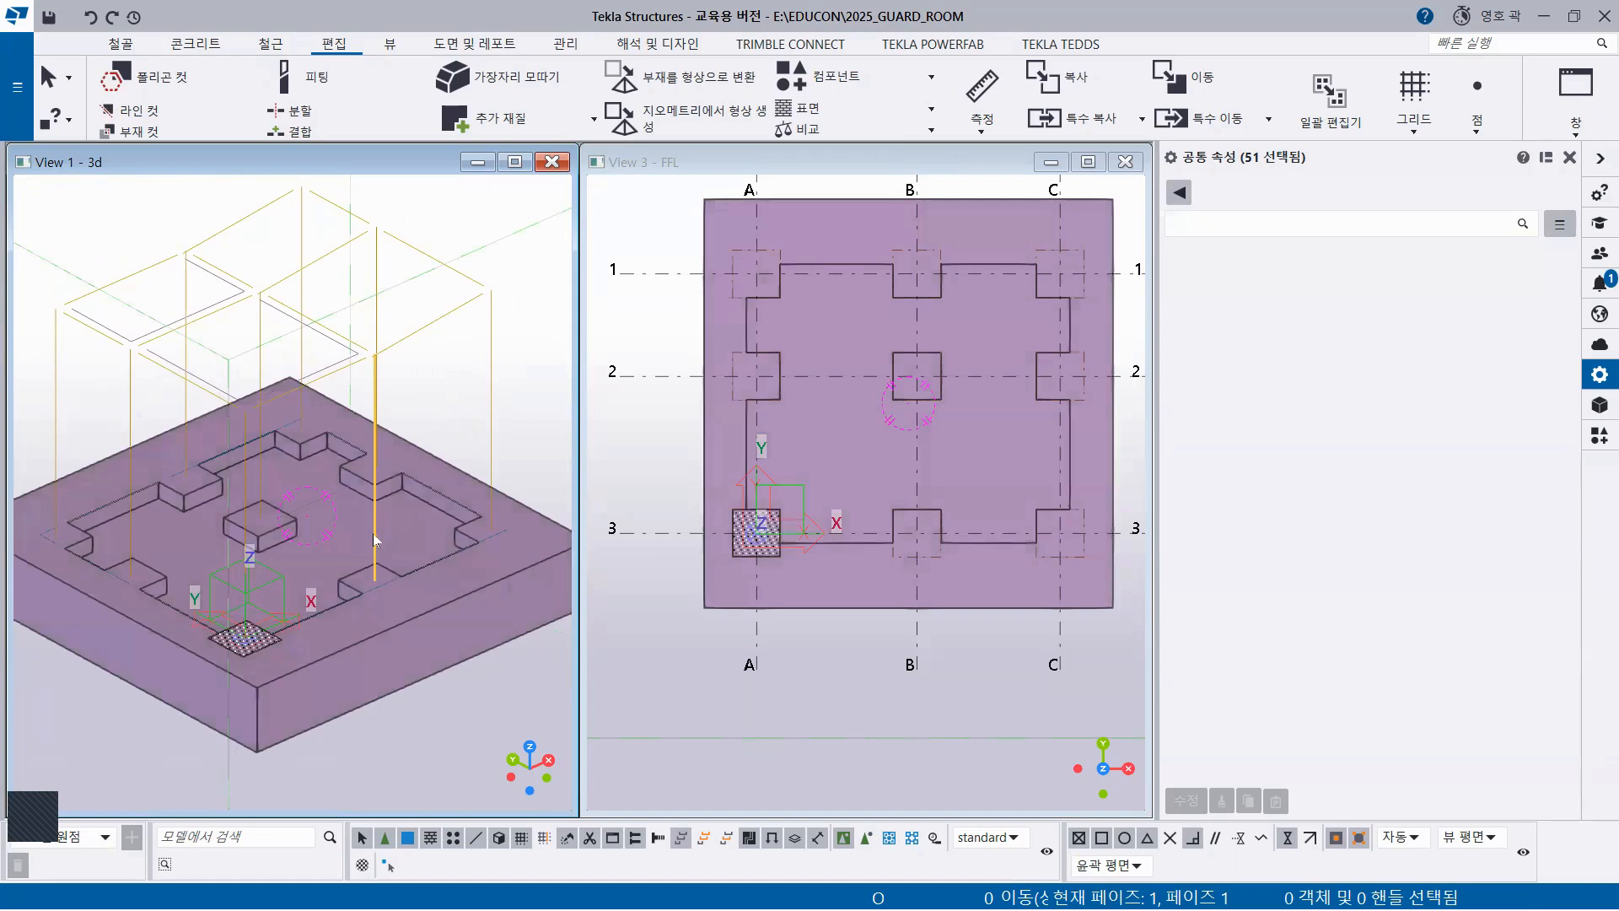
Maximize the 3D view and redraw it to bring back the hidden guard room parts
{"action": "left_click", "coordinate": [514, 161]}
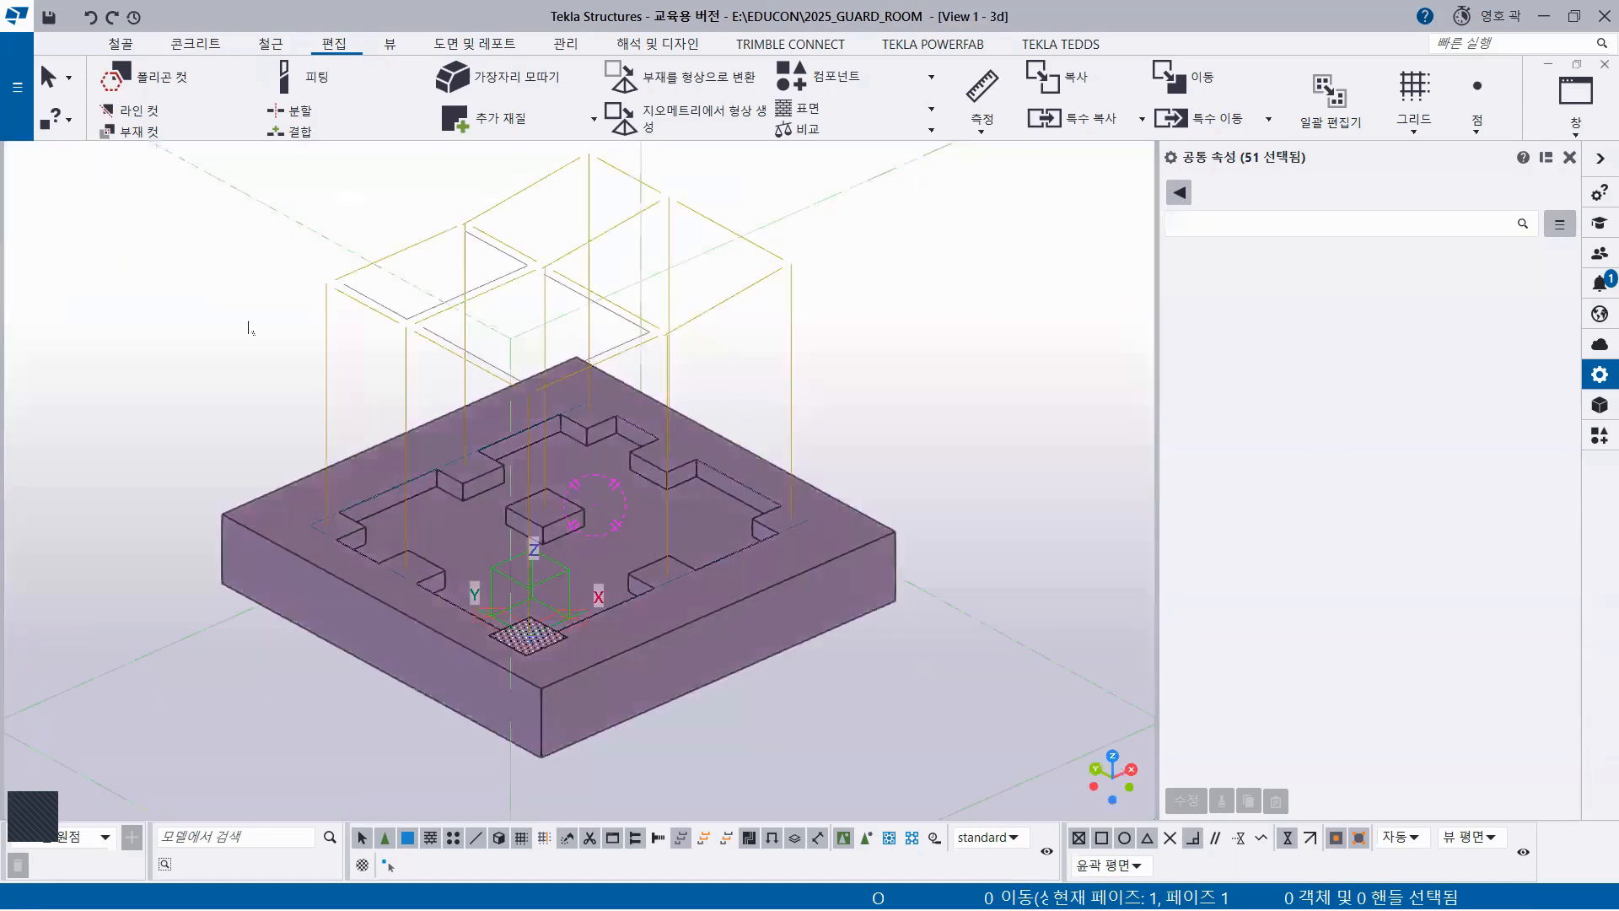
{"action": "right_click", "coordinate": [160, 263]}
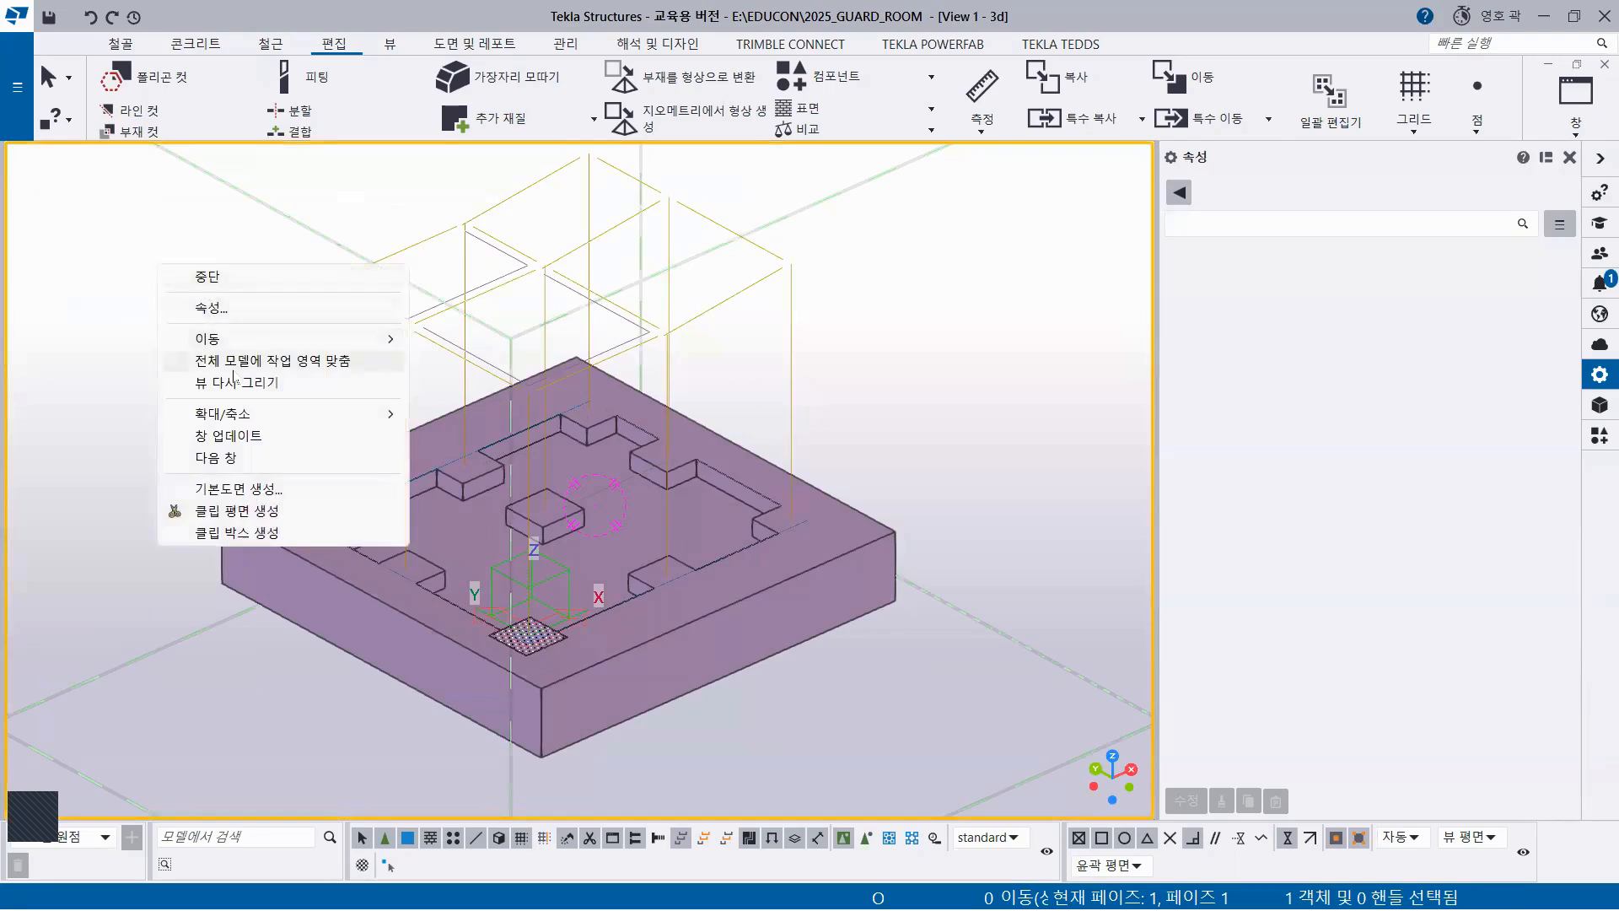
{"action": "left_click", "coordinate": [230, 384]}
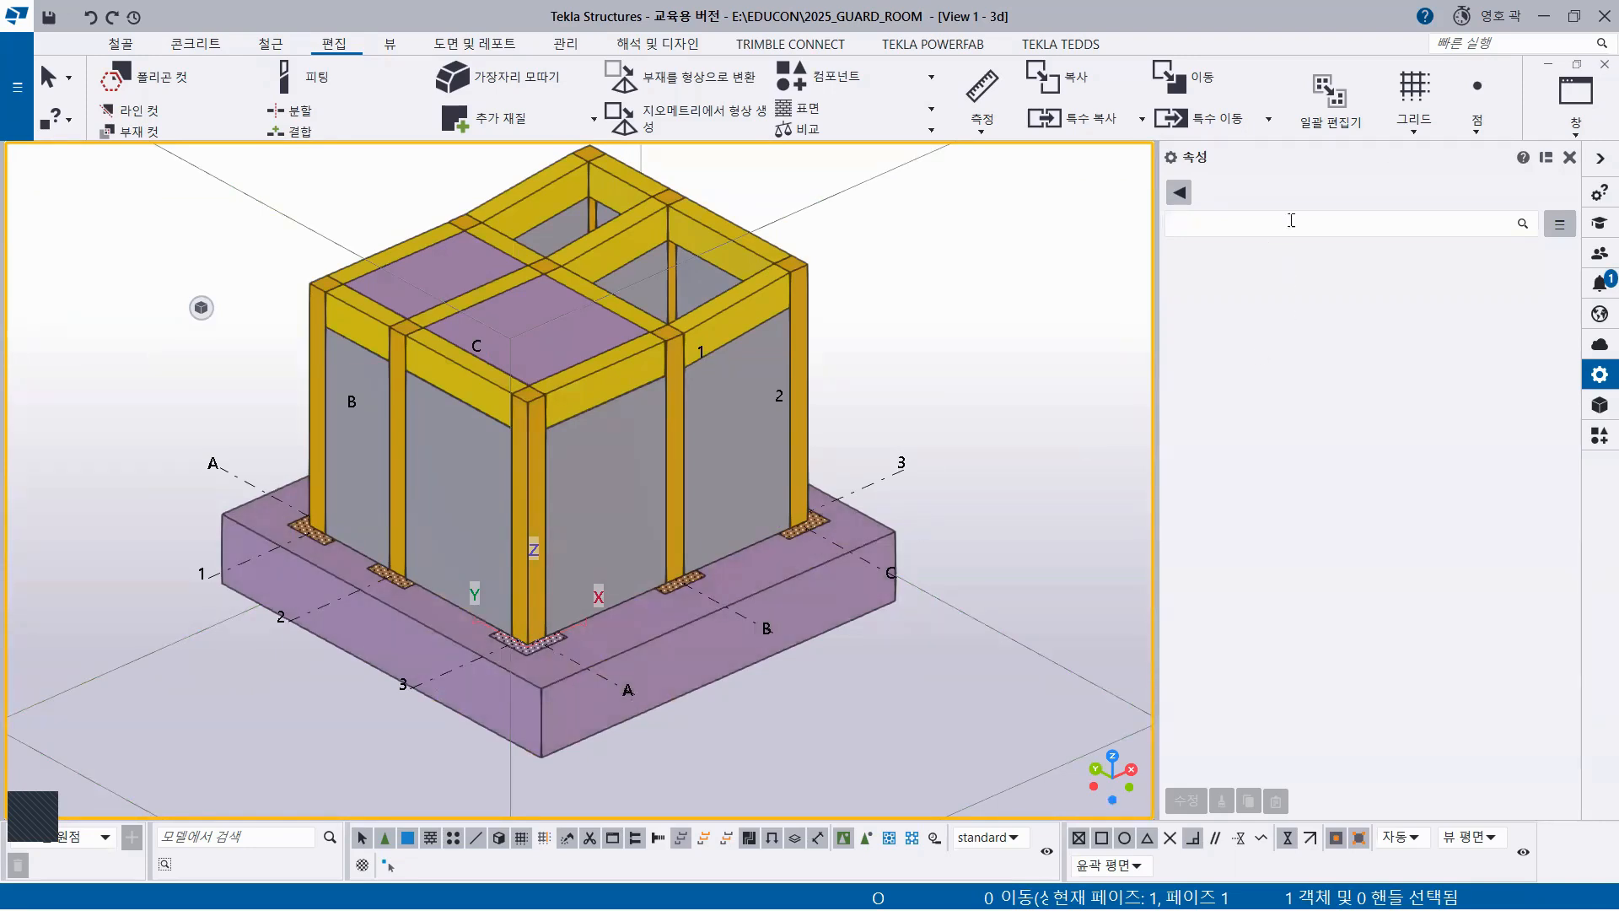
Tile the 3D and FFL views vertically, look over the slab's cut outline in plan and close the FFL view
{"action": "left_click", "coordinate": [1575, 106]}
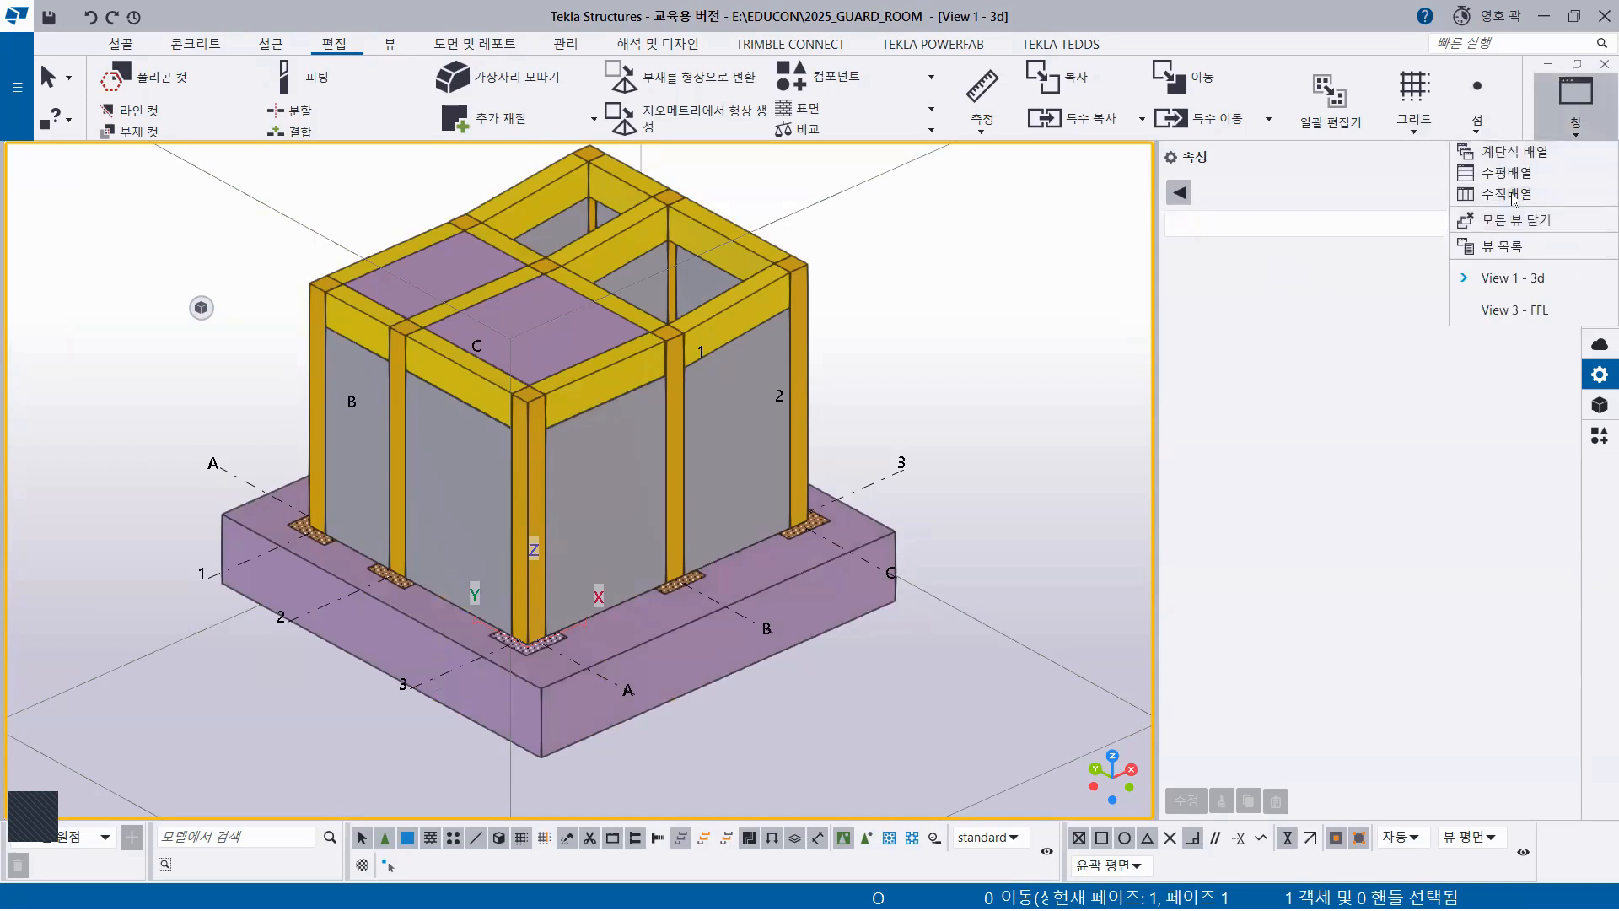
{"action": "left_click", "coordinate": [1509, 194]}
{"action": "middle_click_drag", "start_coordinate": [951, 554], "coordinate": [894, 651]}
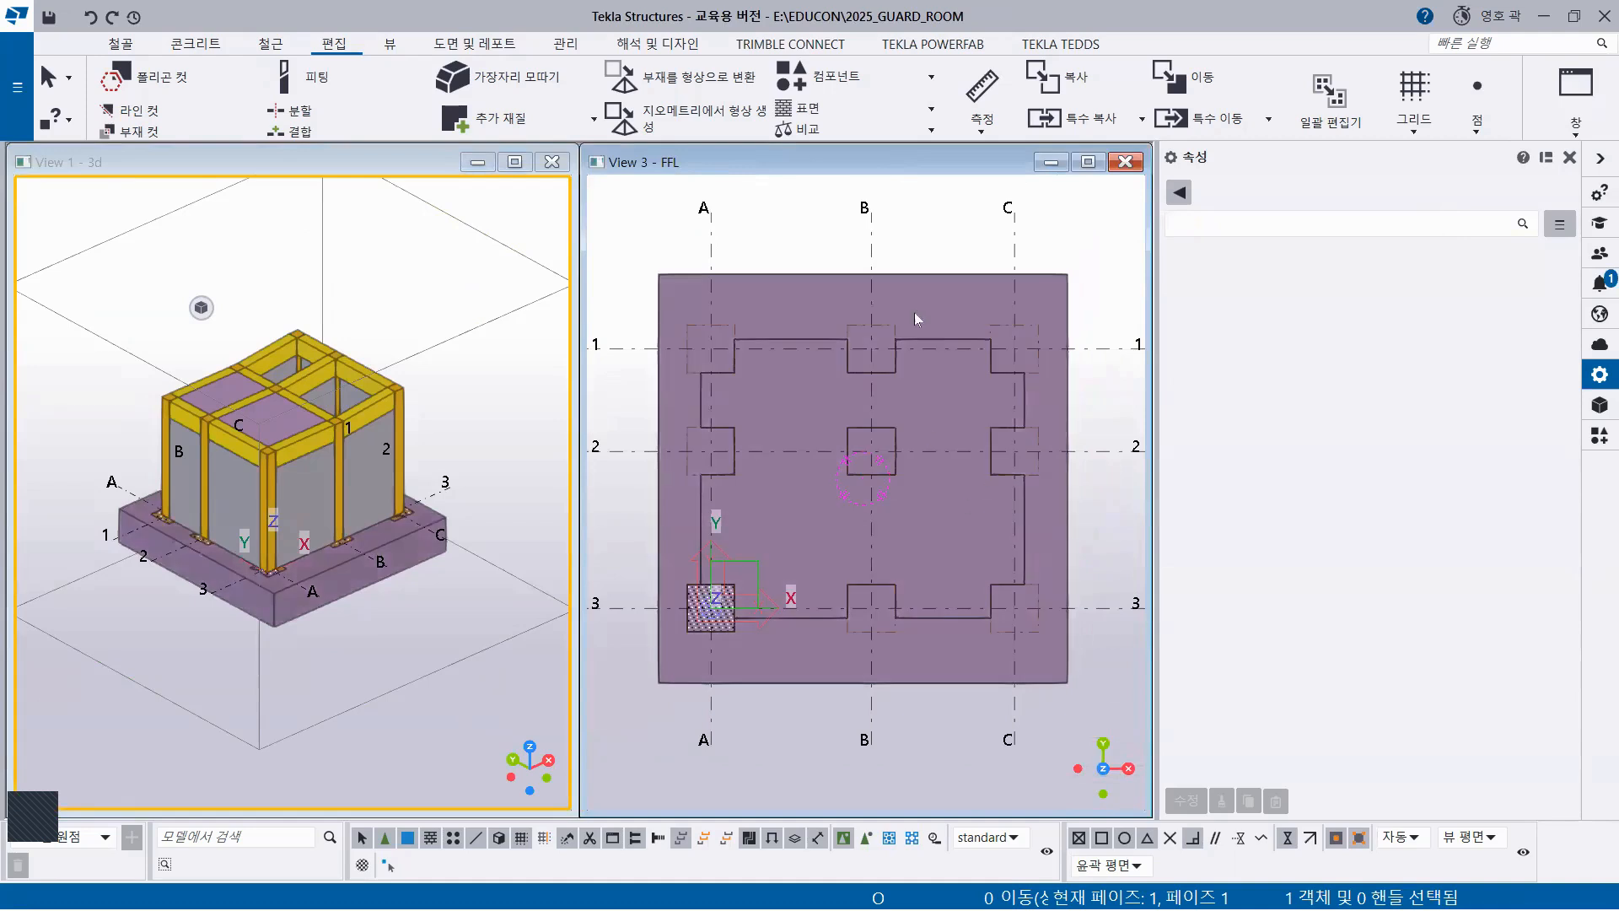
{"action": "left_click", "coordinate": [835, 388]}
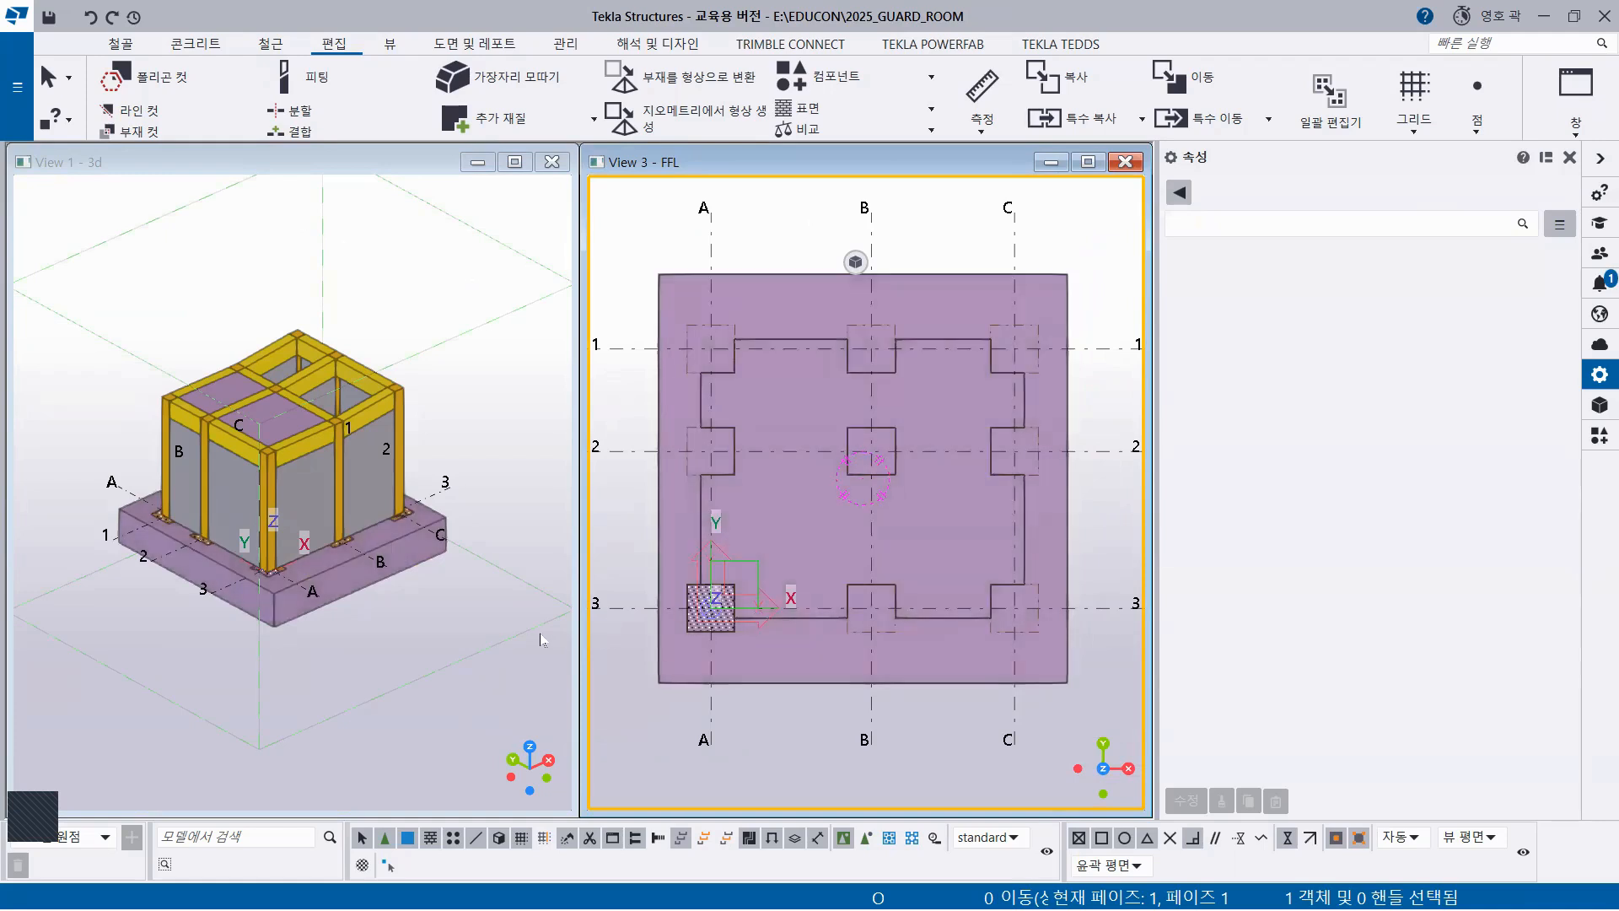
{"action": "left_click", "coordinate": [1125, 161]}
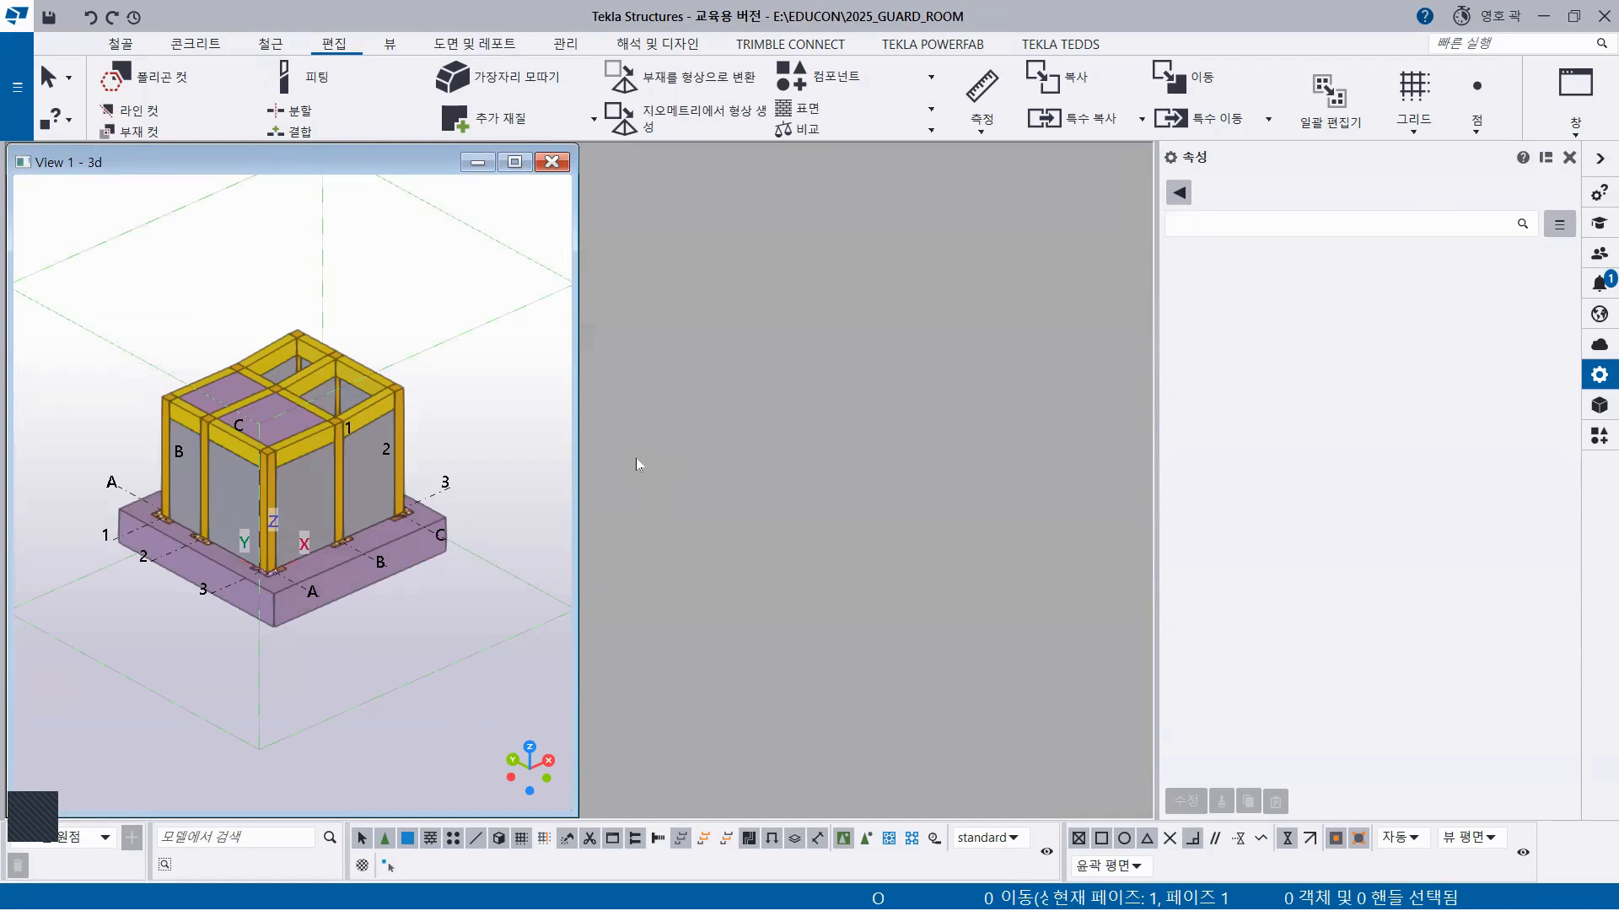
Create a basic view on the XY plane at coordinate 0.00 and tile it vertically beside the existing 3D view
{"action": "left_click", "coordinate": [388, 46]}
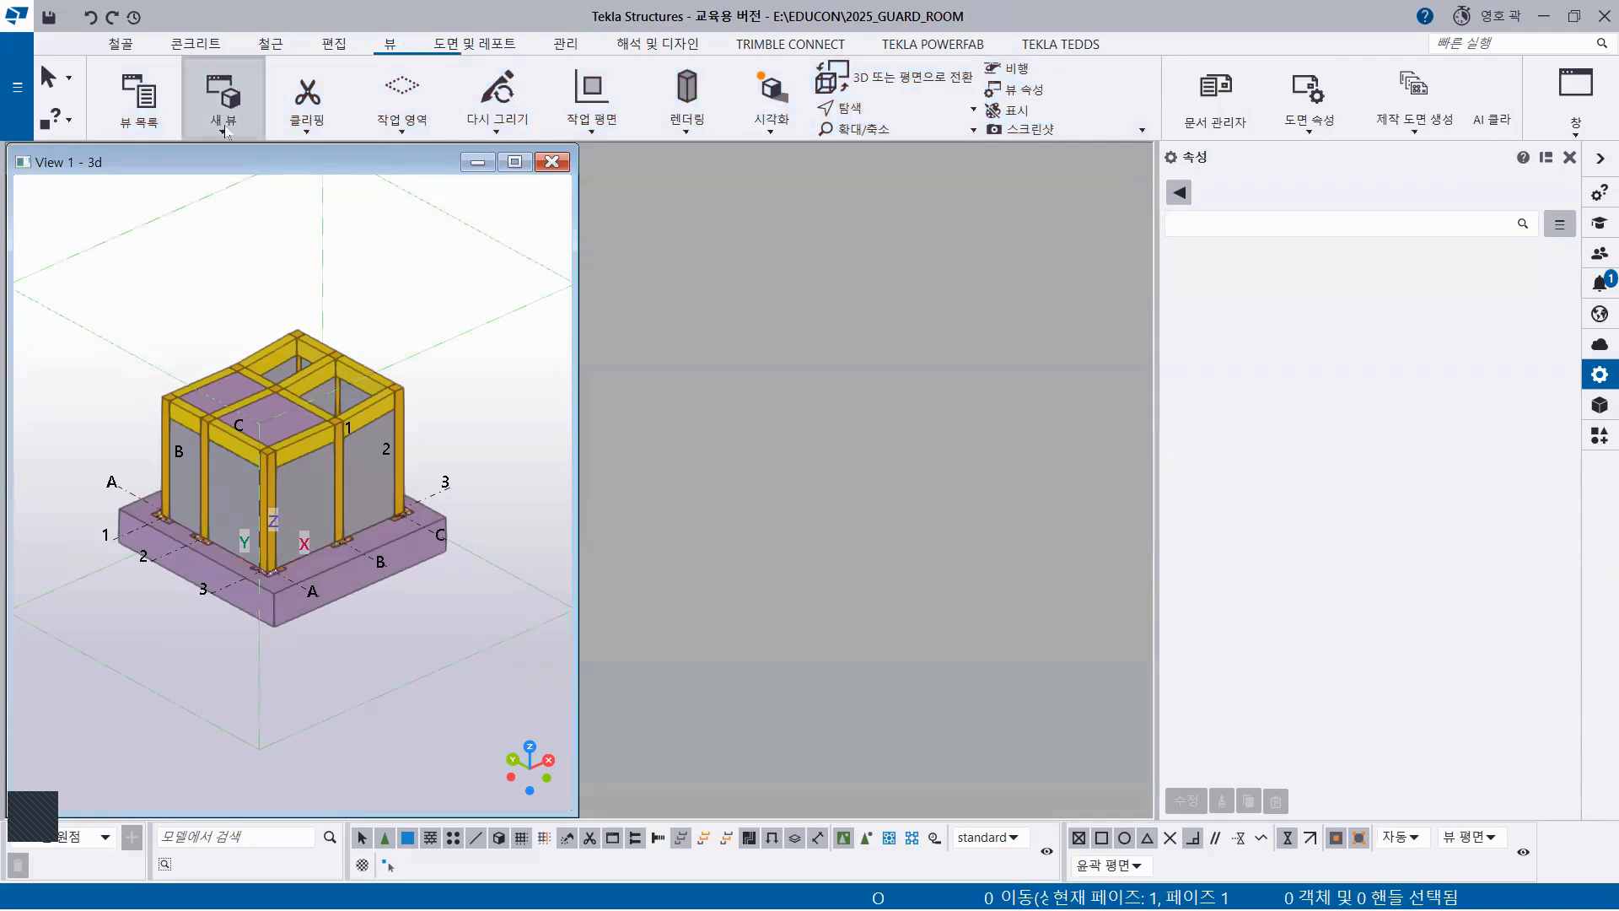
{"action": "left_click", "coordinate": [224, 128]}
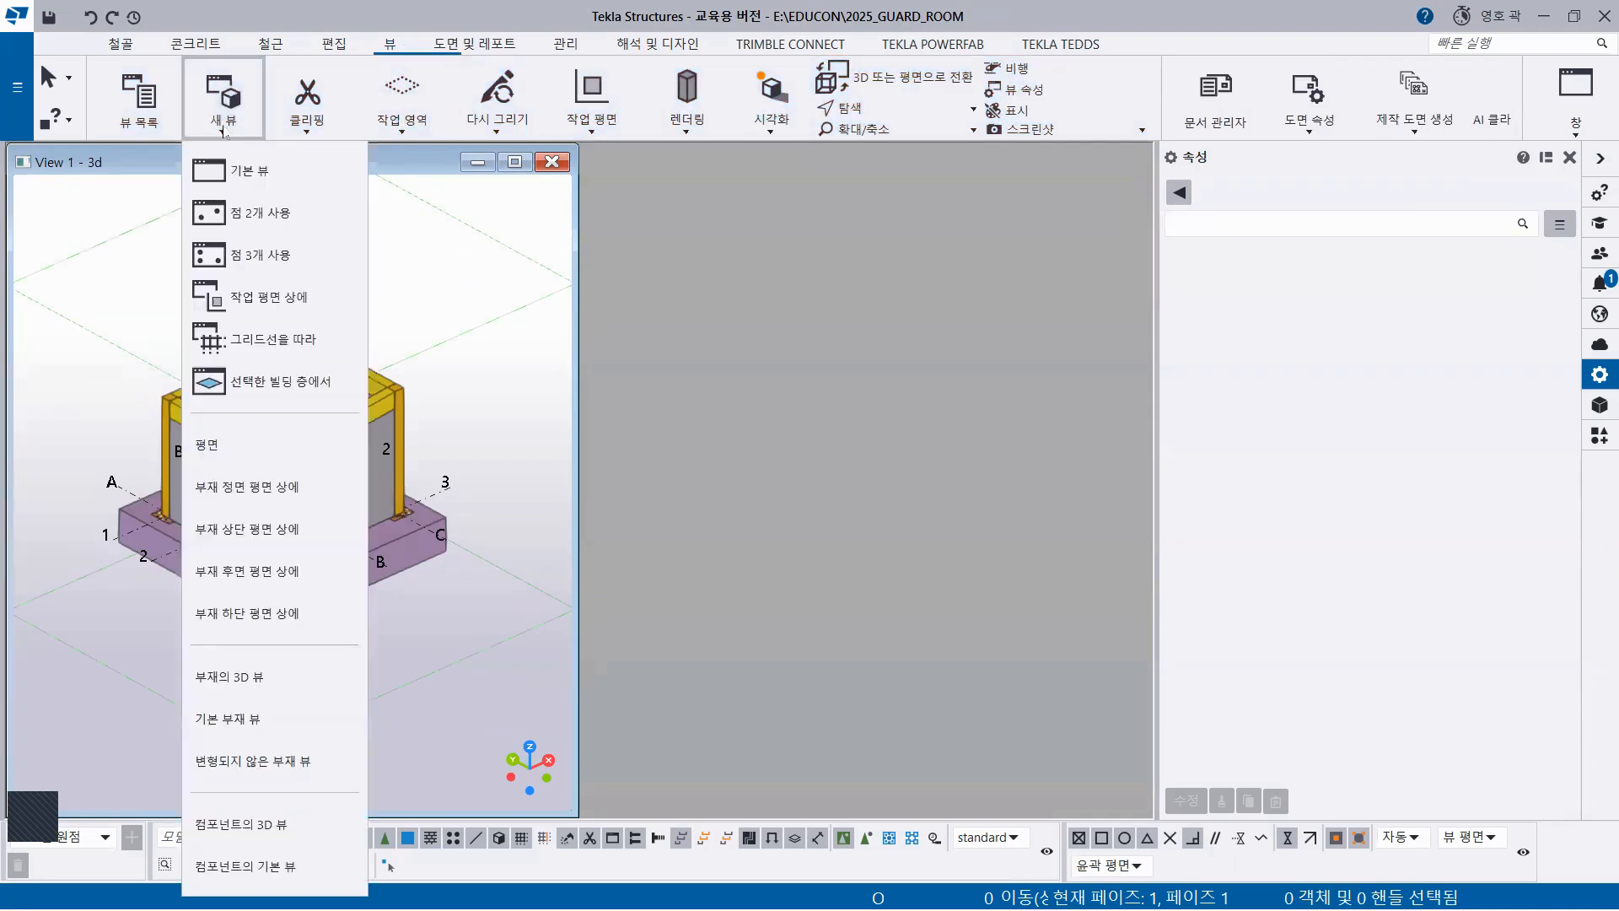
{"action": "left_click", "coordinate": [259, 174]}
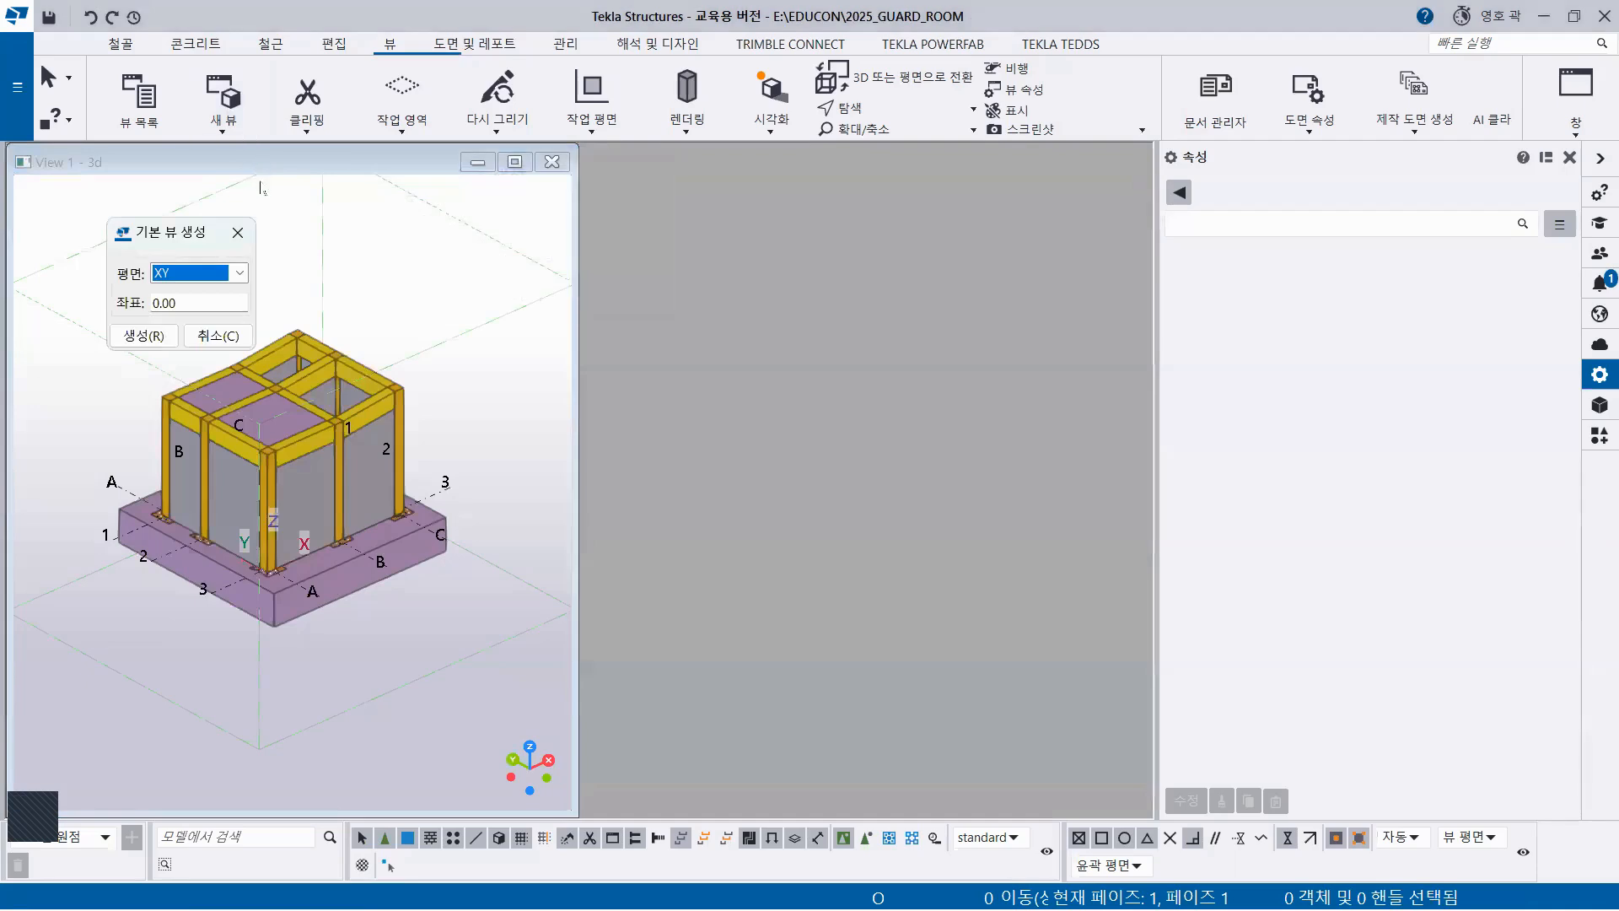
{"action": "left_click", "coordinate": [145, 338]}
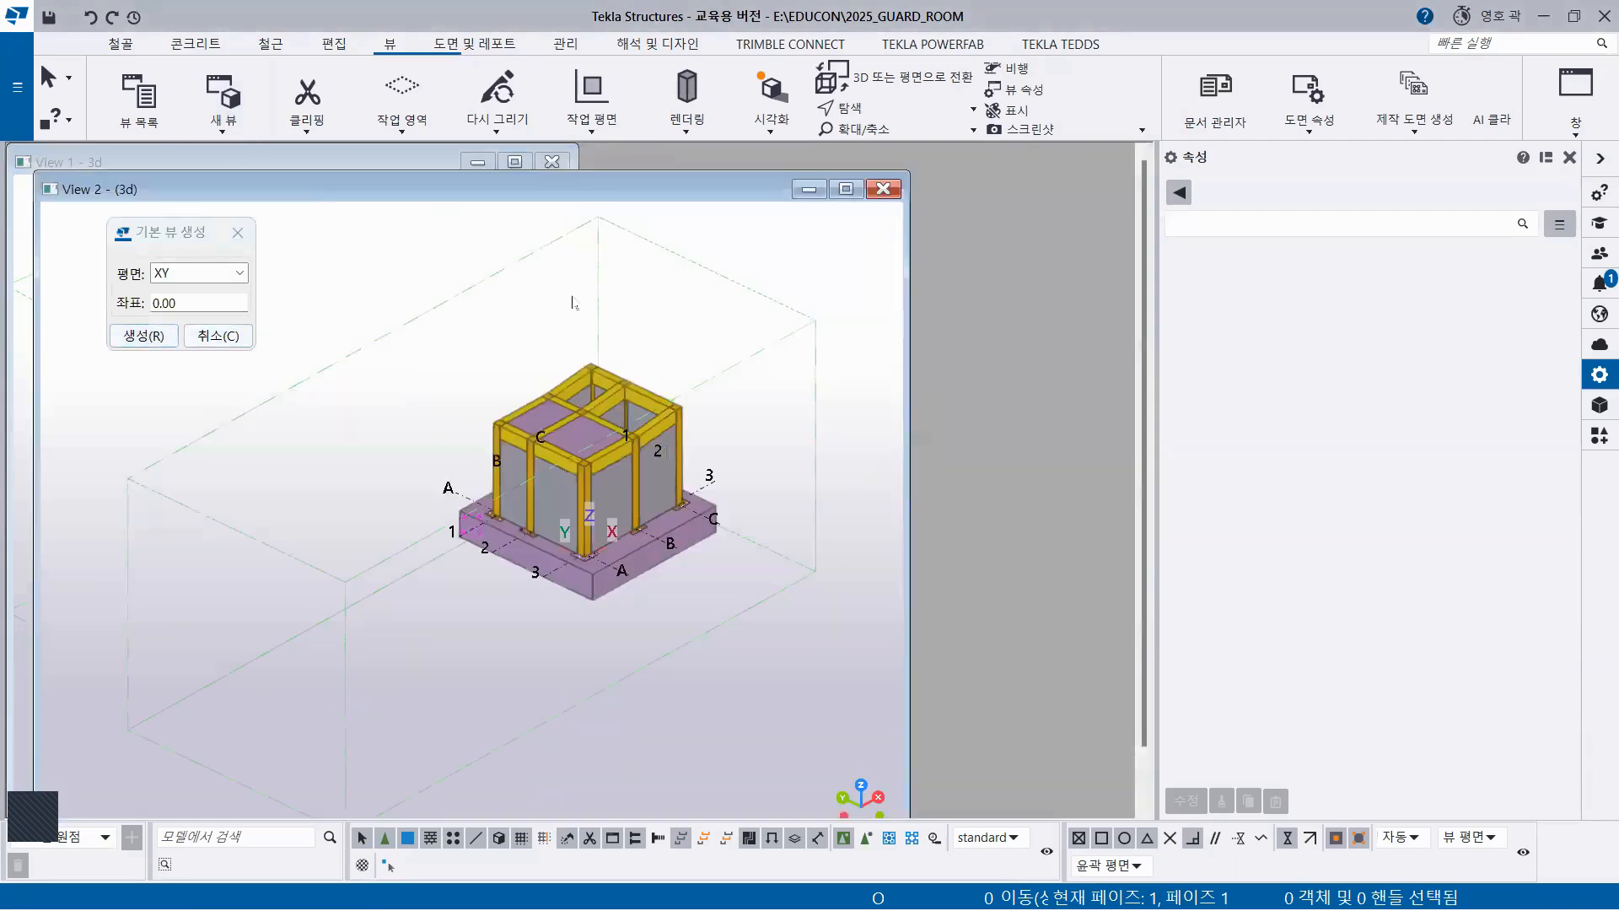
{"action": "left_click", "coordinate": [1575, 97]}
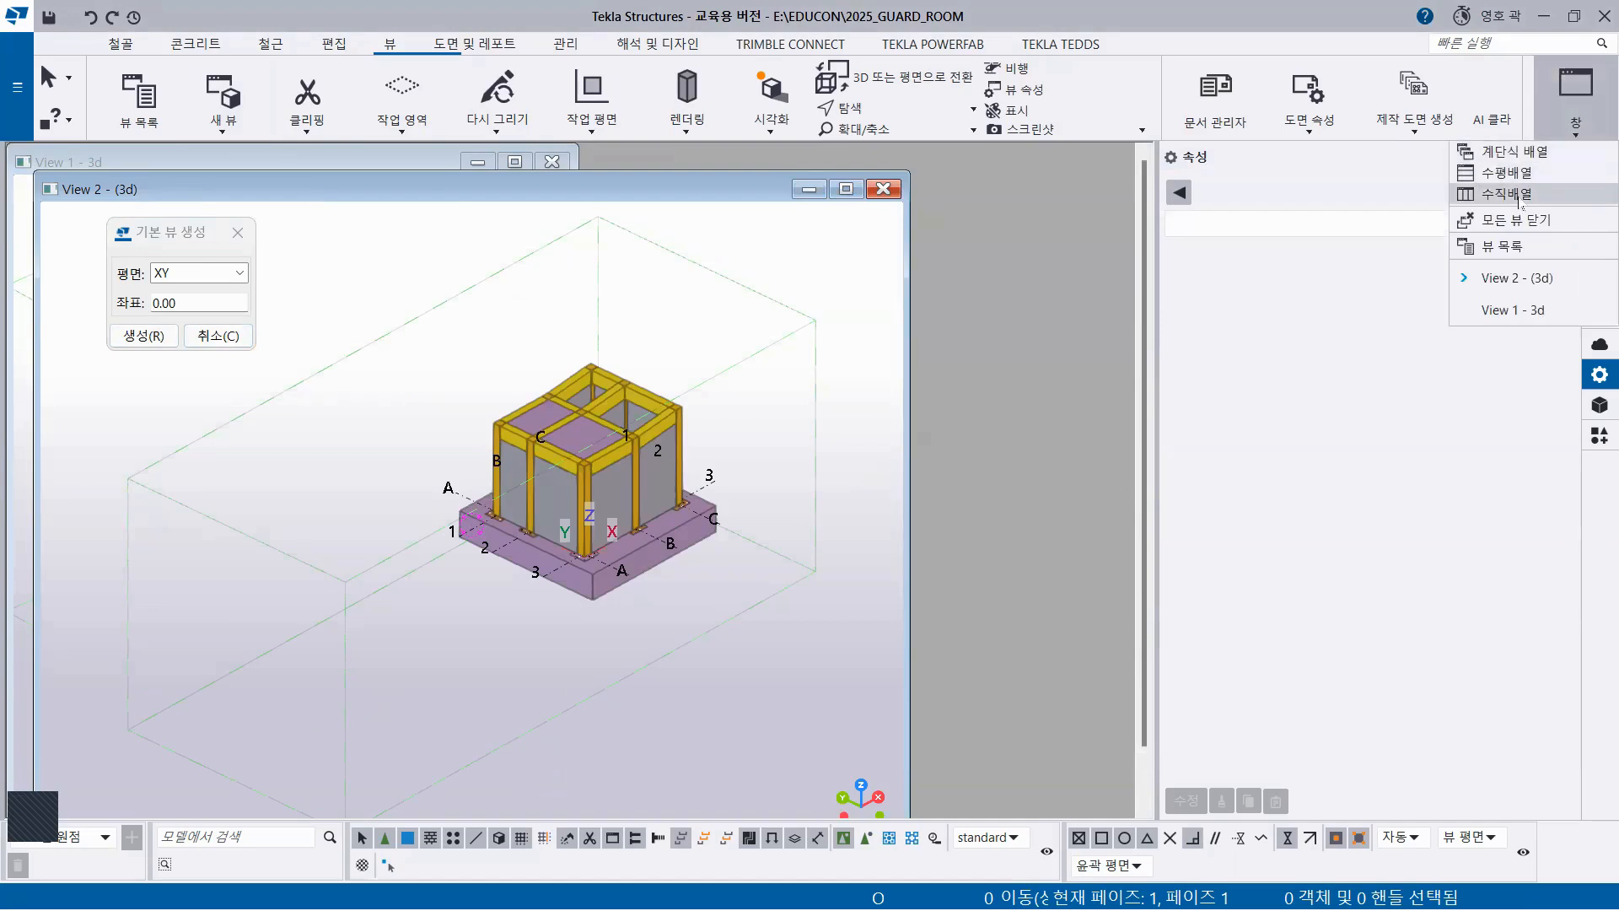
{"action": "left_click", "coordinate": [1519, 196]}
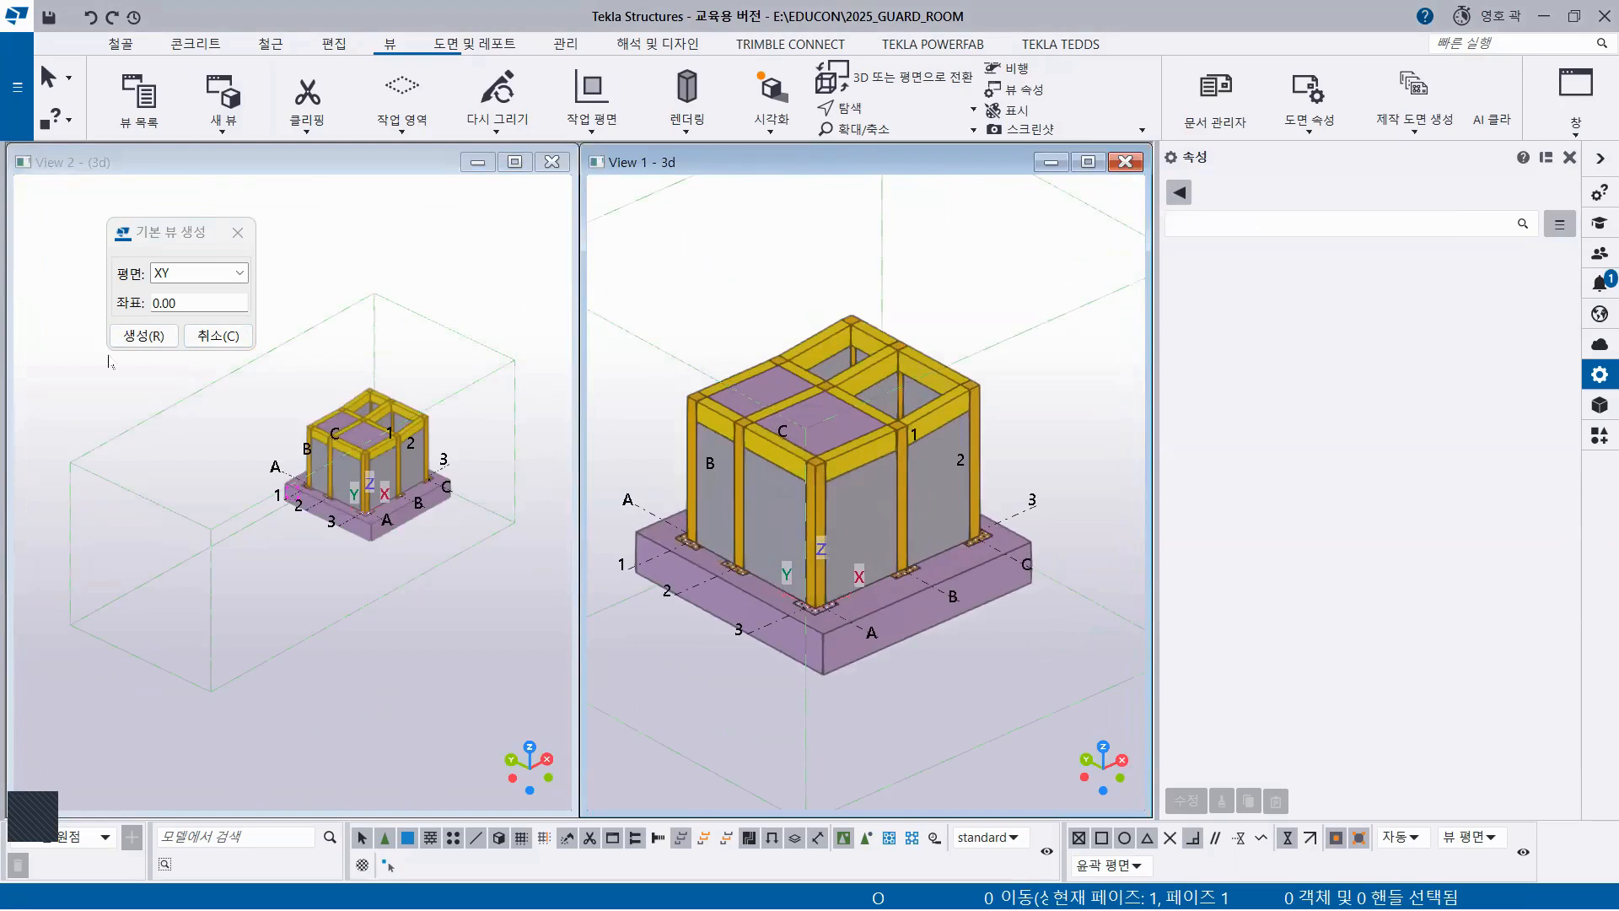
{"action": "left_click", "coordinate": [237, 232]}
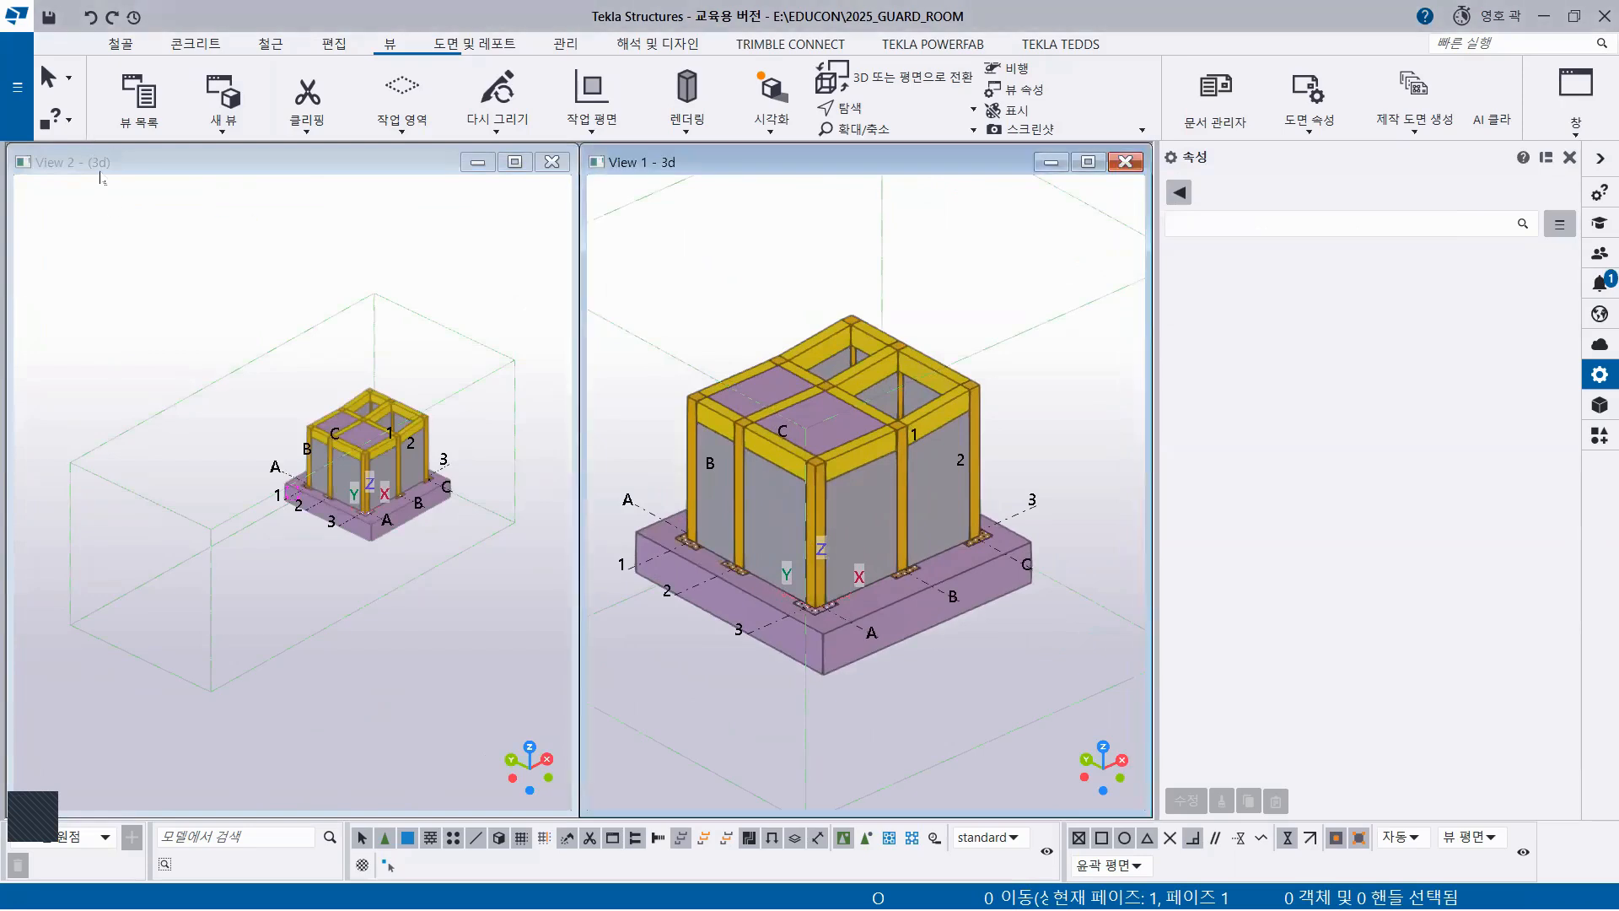
Fit the work area of View 2 to the entire model
{"action": "scroll", "coordinate": [364, 482], "scroll_direction": "up", "scroll_amount": 4}
{"action": "middle_click_drag", "start_coordinate": [364, 482], "coordinate": [258, 506]}
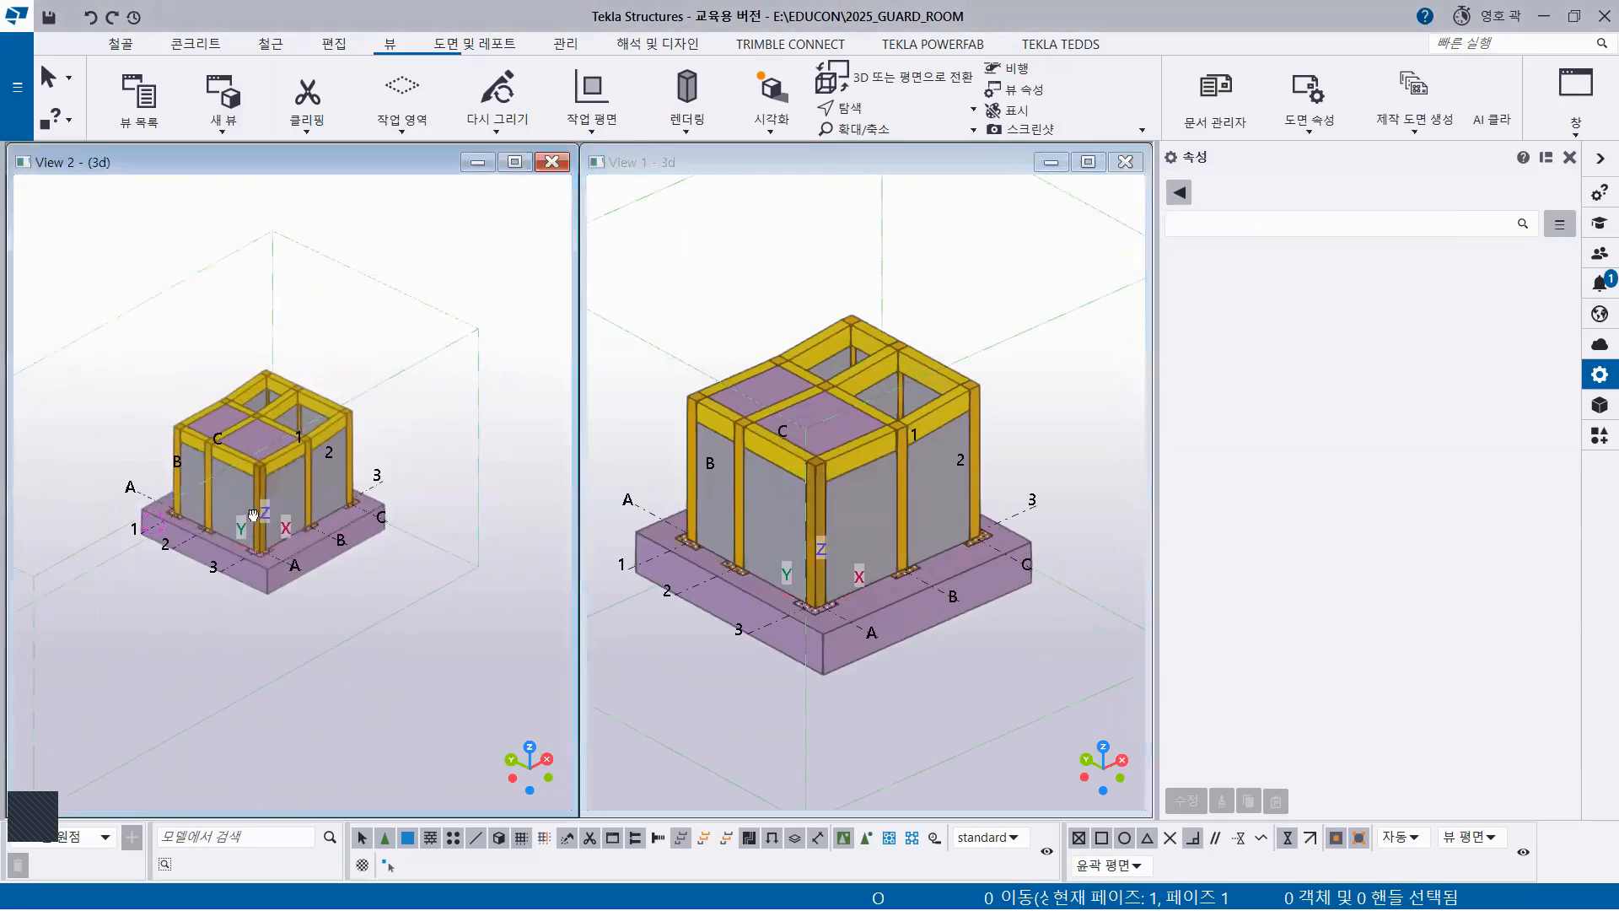
{"action": "left_click", "coordinate": [98, 232]}
{"action": "right_click", "coordinate": [98, 232]}
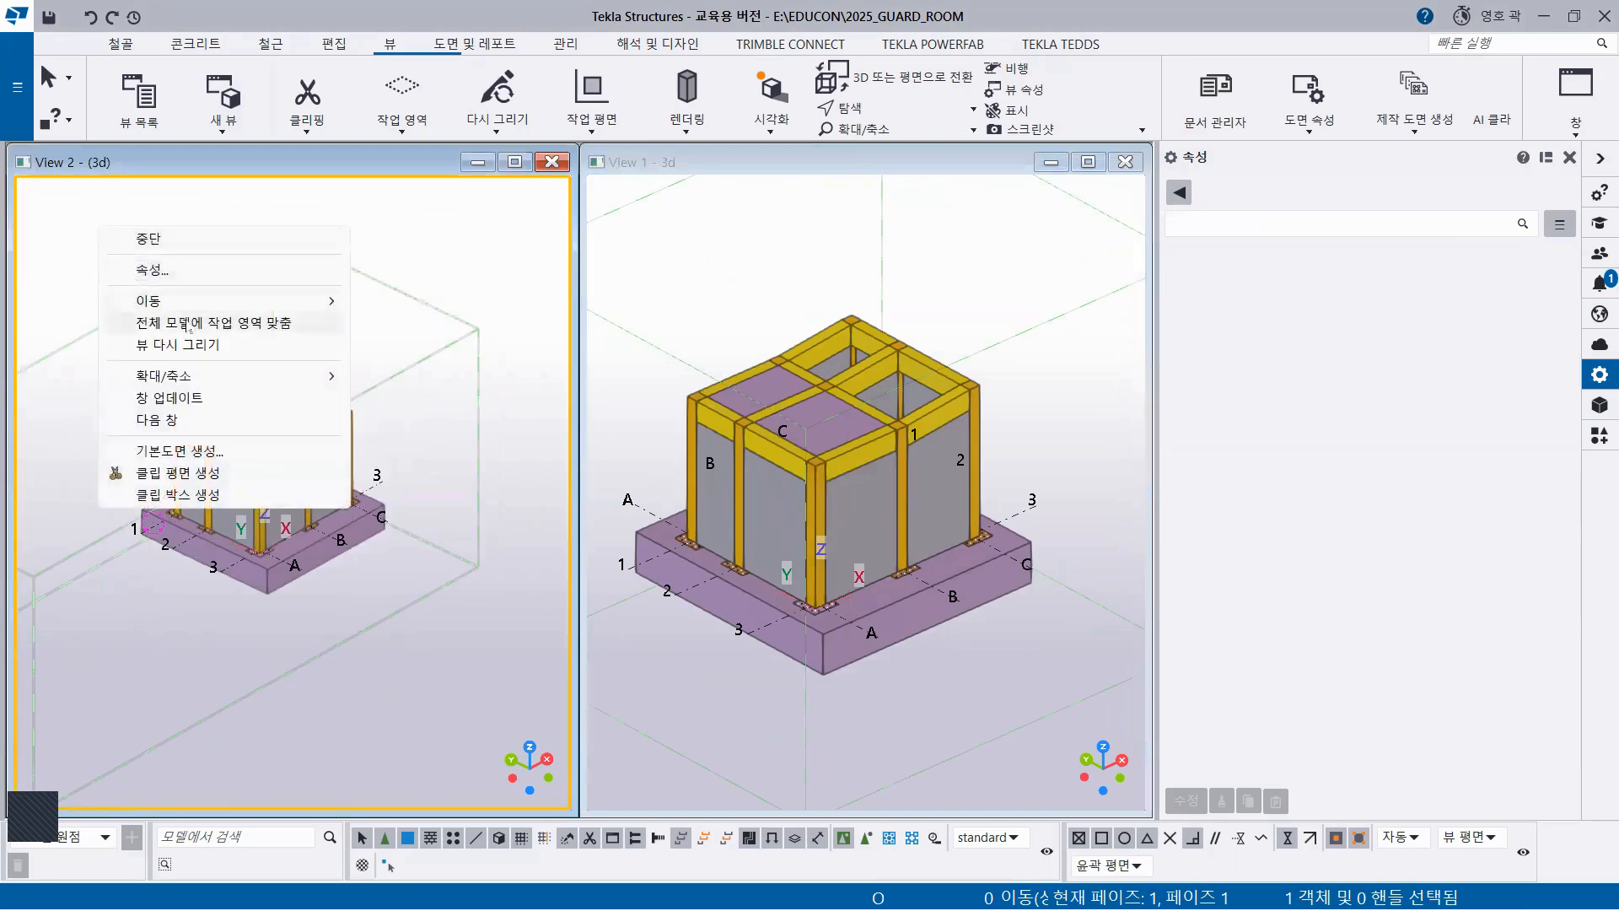
{"action": "left_click", "coordinate": [219, 311]}
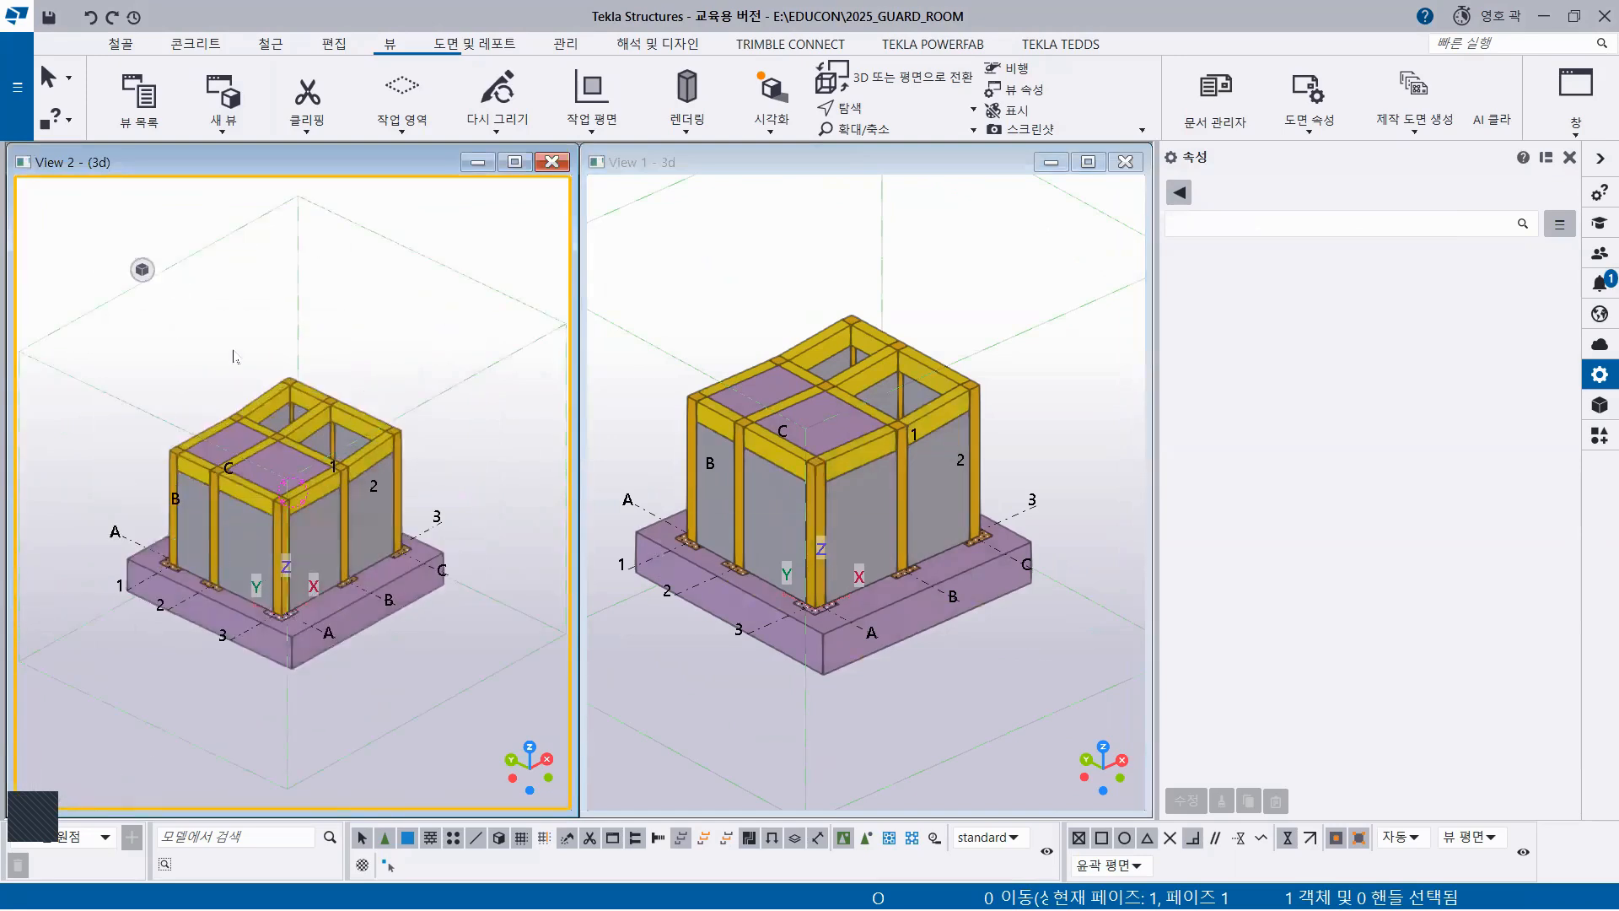
{"action": "scroll", "coordinate": [334, 517], "scroll_direction": "down", "scroll_amount": 2}
{"action": "scroll", "coordinate": [334, 518], "scroll_direction": "up", "scroll_amount": 1}
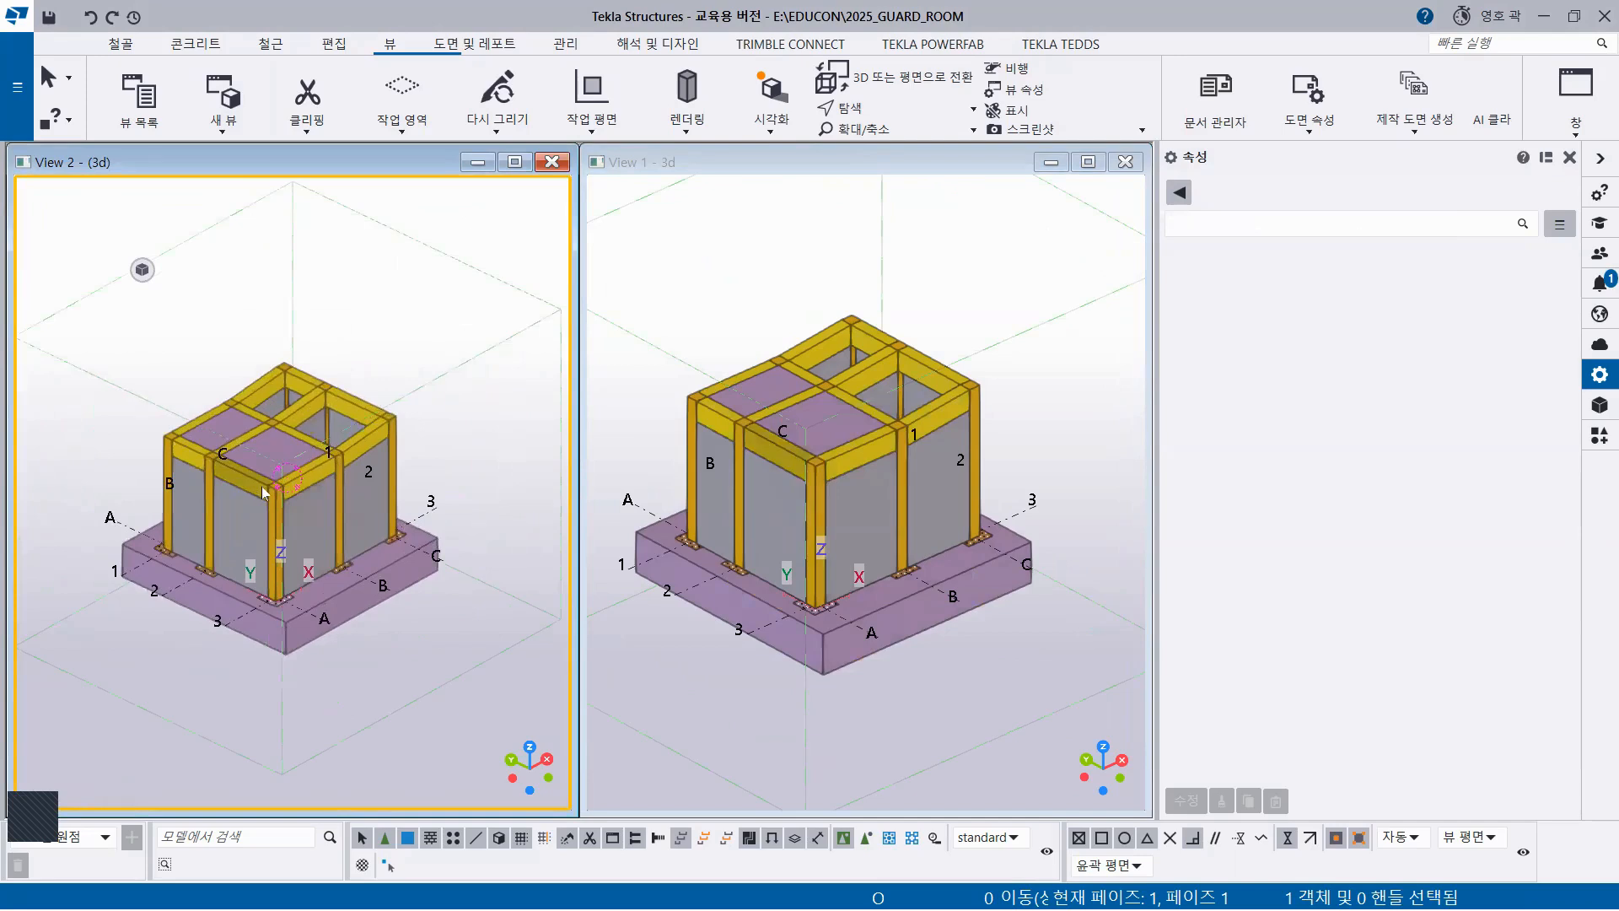
{"action": "scroll", "coordinate": [322, 521], "scroll_direction": "up", "scroll_amount": 2}
{"action": "middle_click_drag", "start_coordinate": [322, 523], "coordinate": [380, 453]}
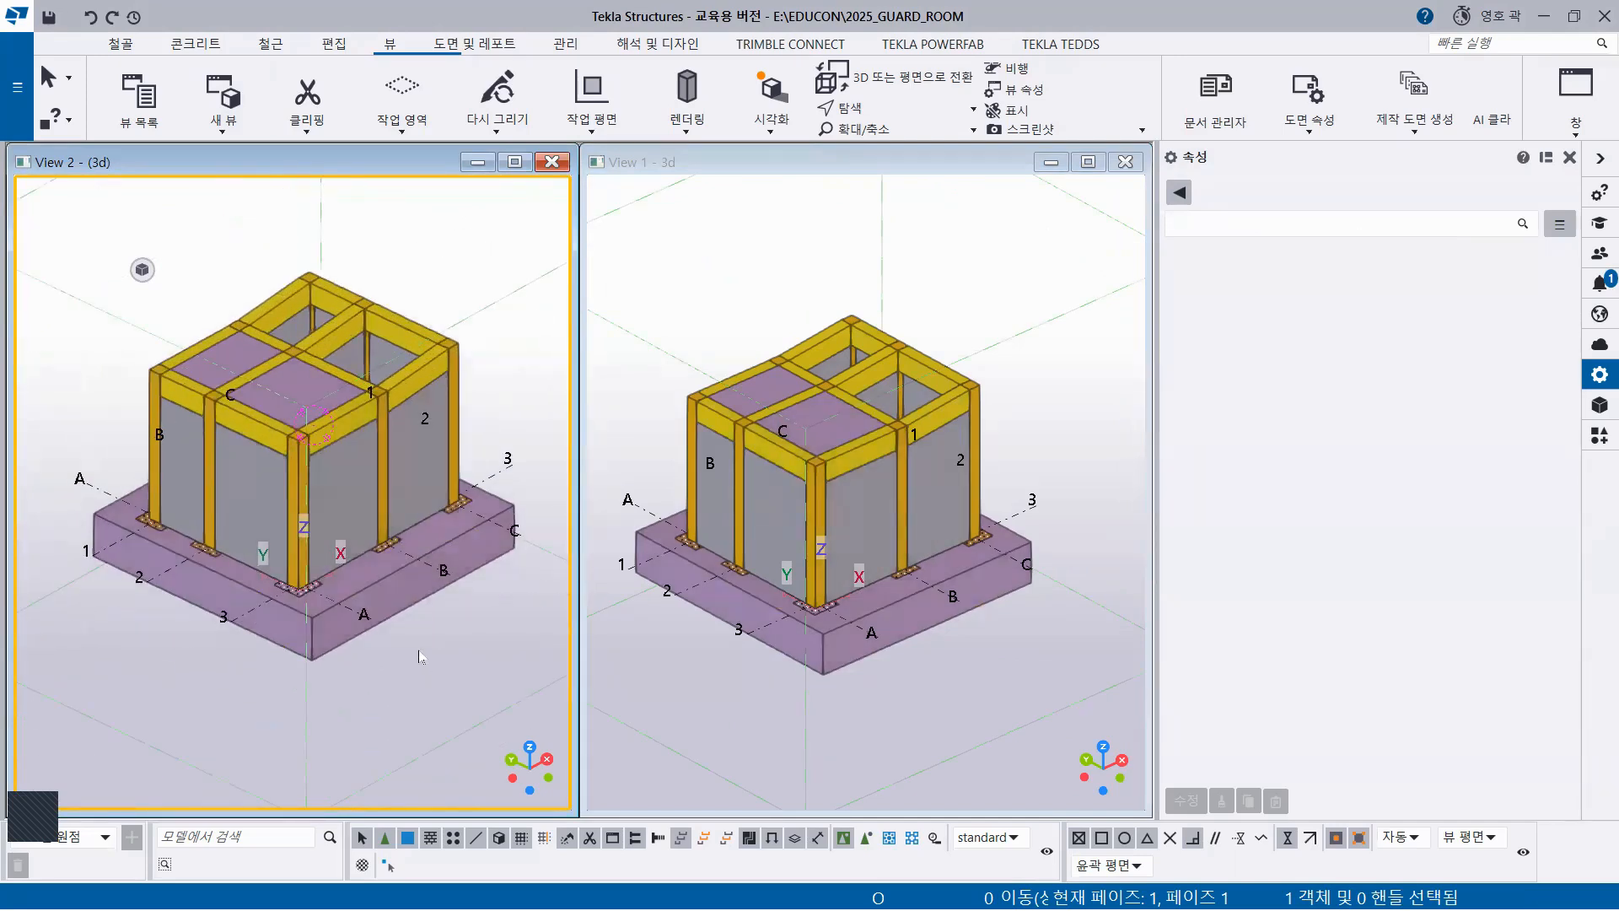
Hide the foundation slab FS1 to expose the footing blocks in View 2 from the side
{"action": "left_click", "coordinate": [403, 602]}
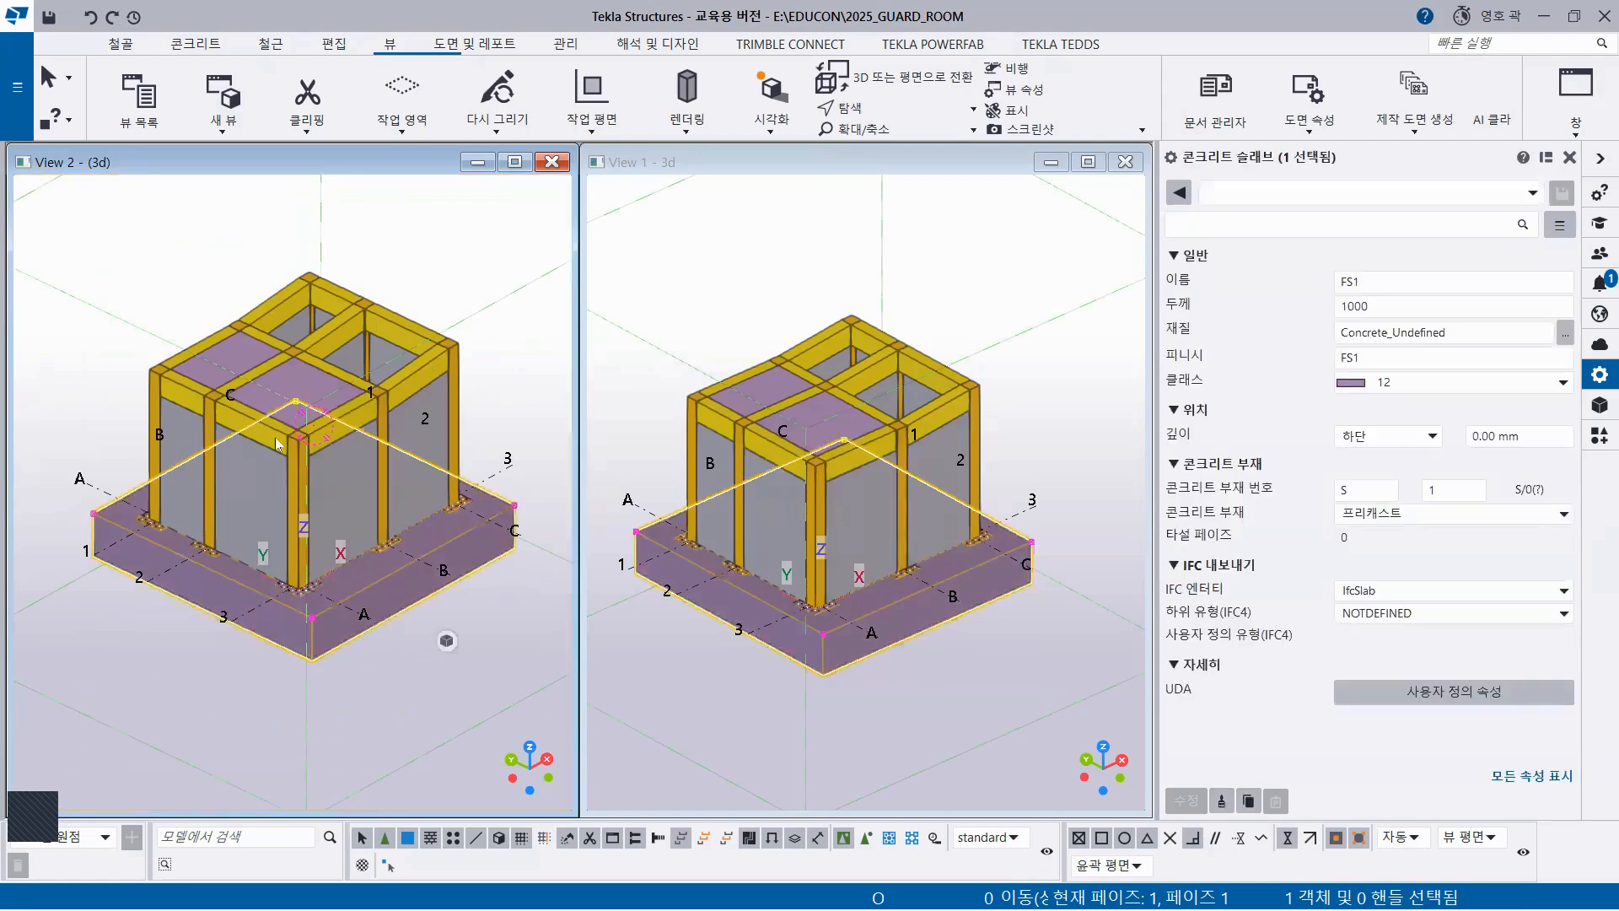
{"action": "right_click", "coordinate": [149, 238]}
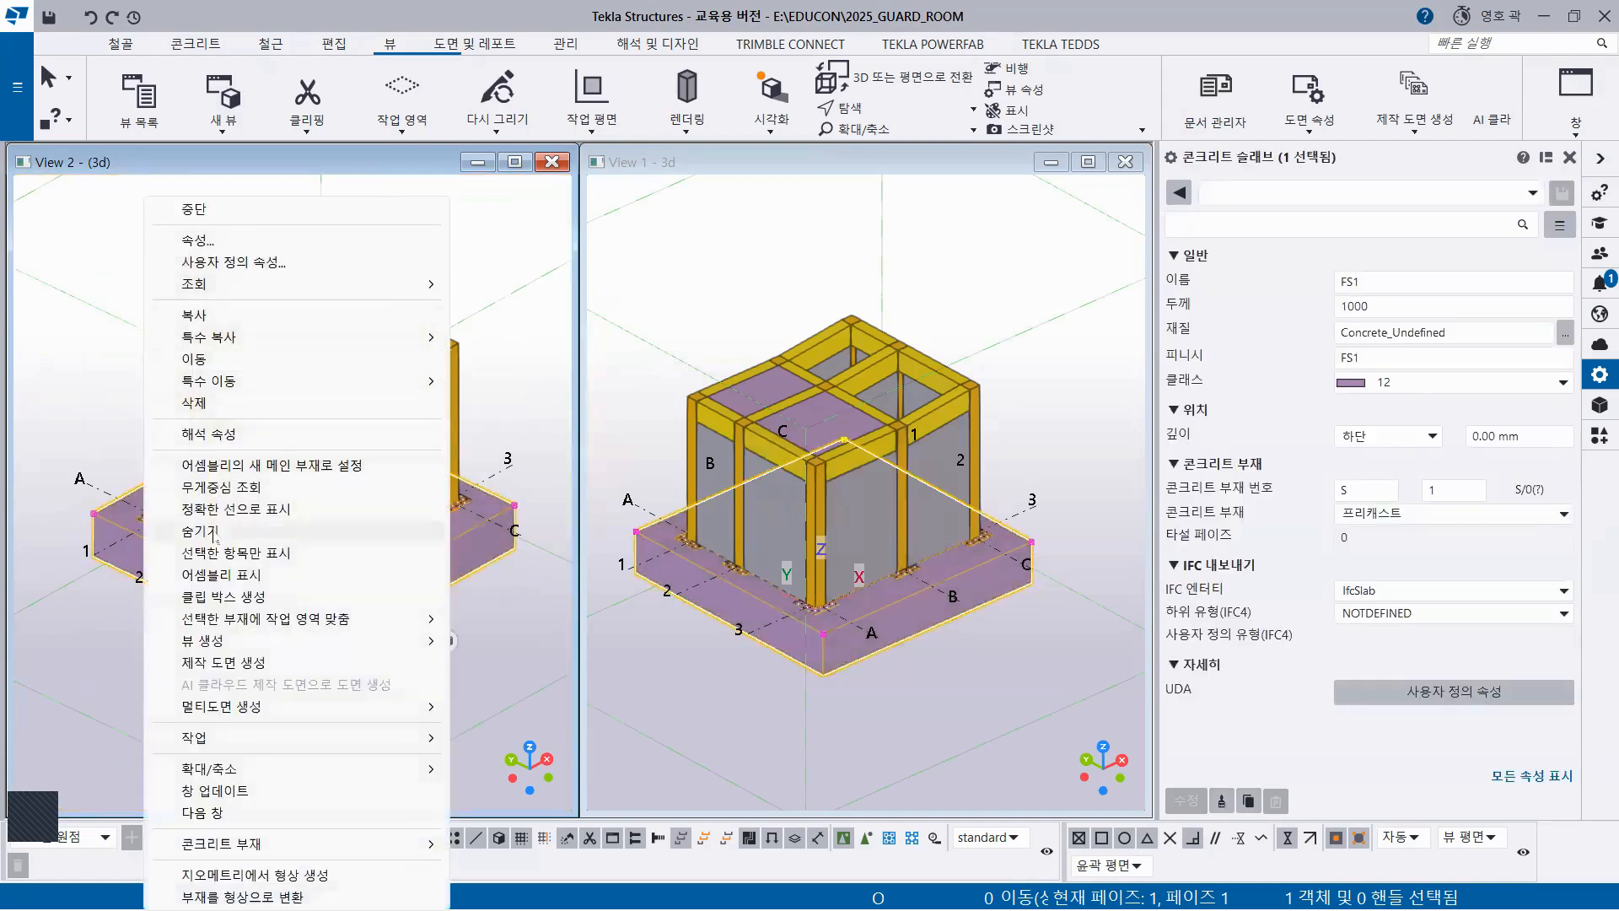
{"action": "left_click", "coordinate": [212, 531]}
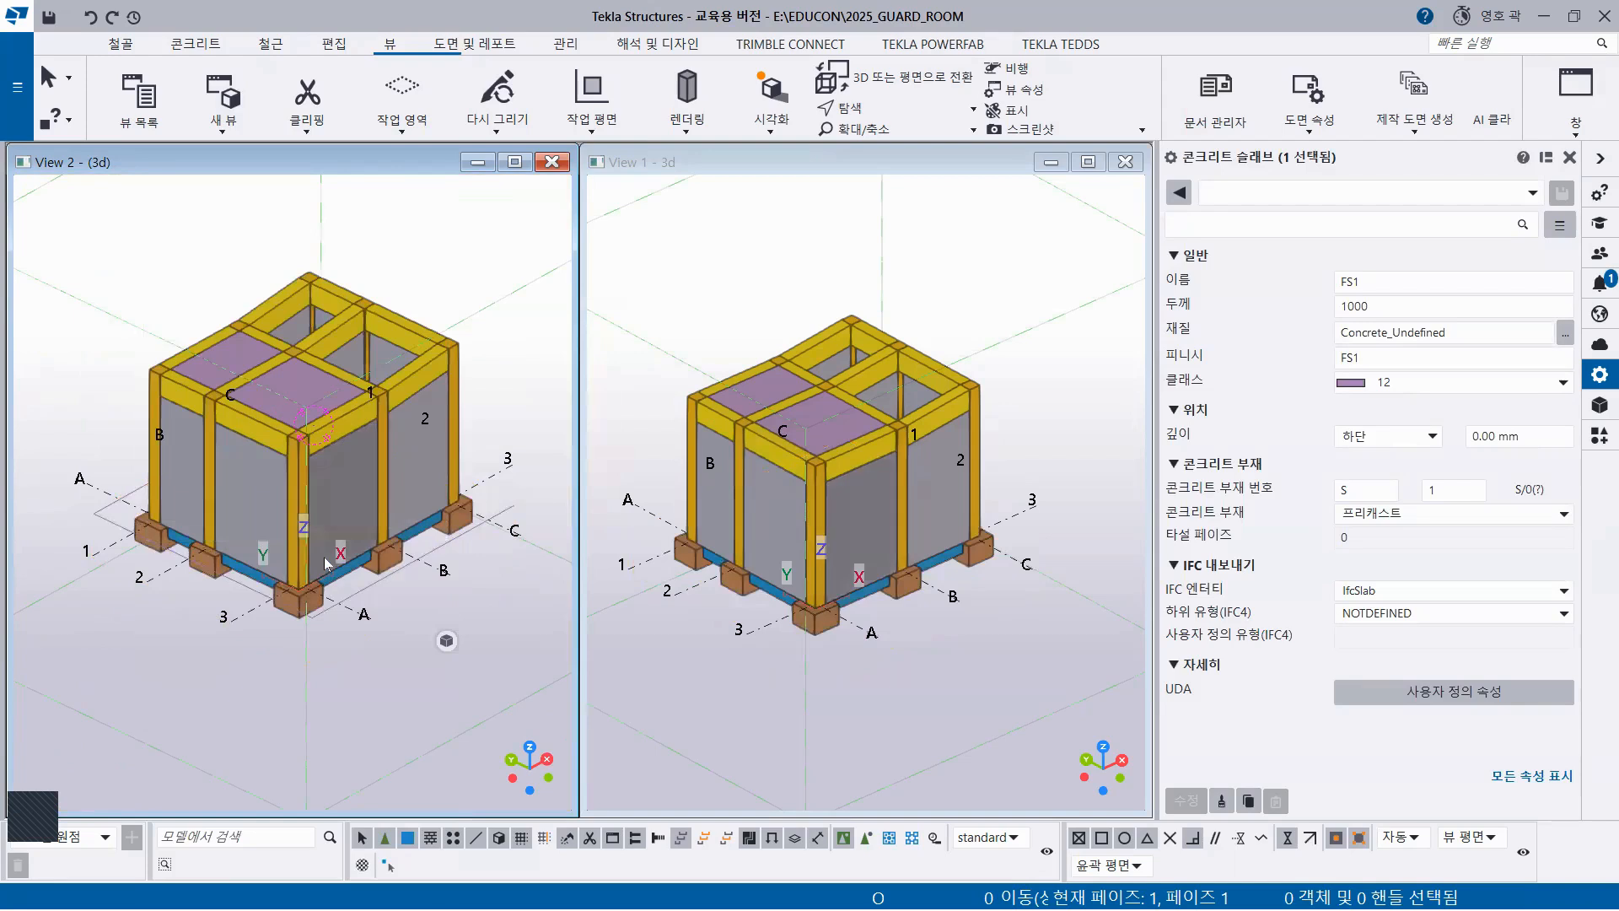
{"action": "middle_click_drag", "start_coordinate": [306, 503], "coordinate": [380, 413], "text": "ctrl"}
{"action": "scroll", "coordinate": [311, 397], "scroll_direction": "up", "scroll_amount": 5}
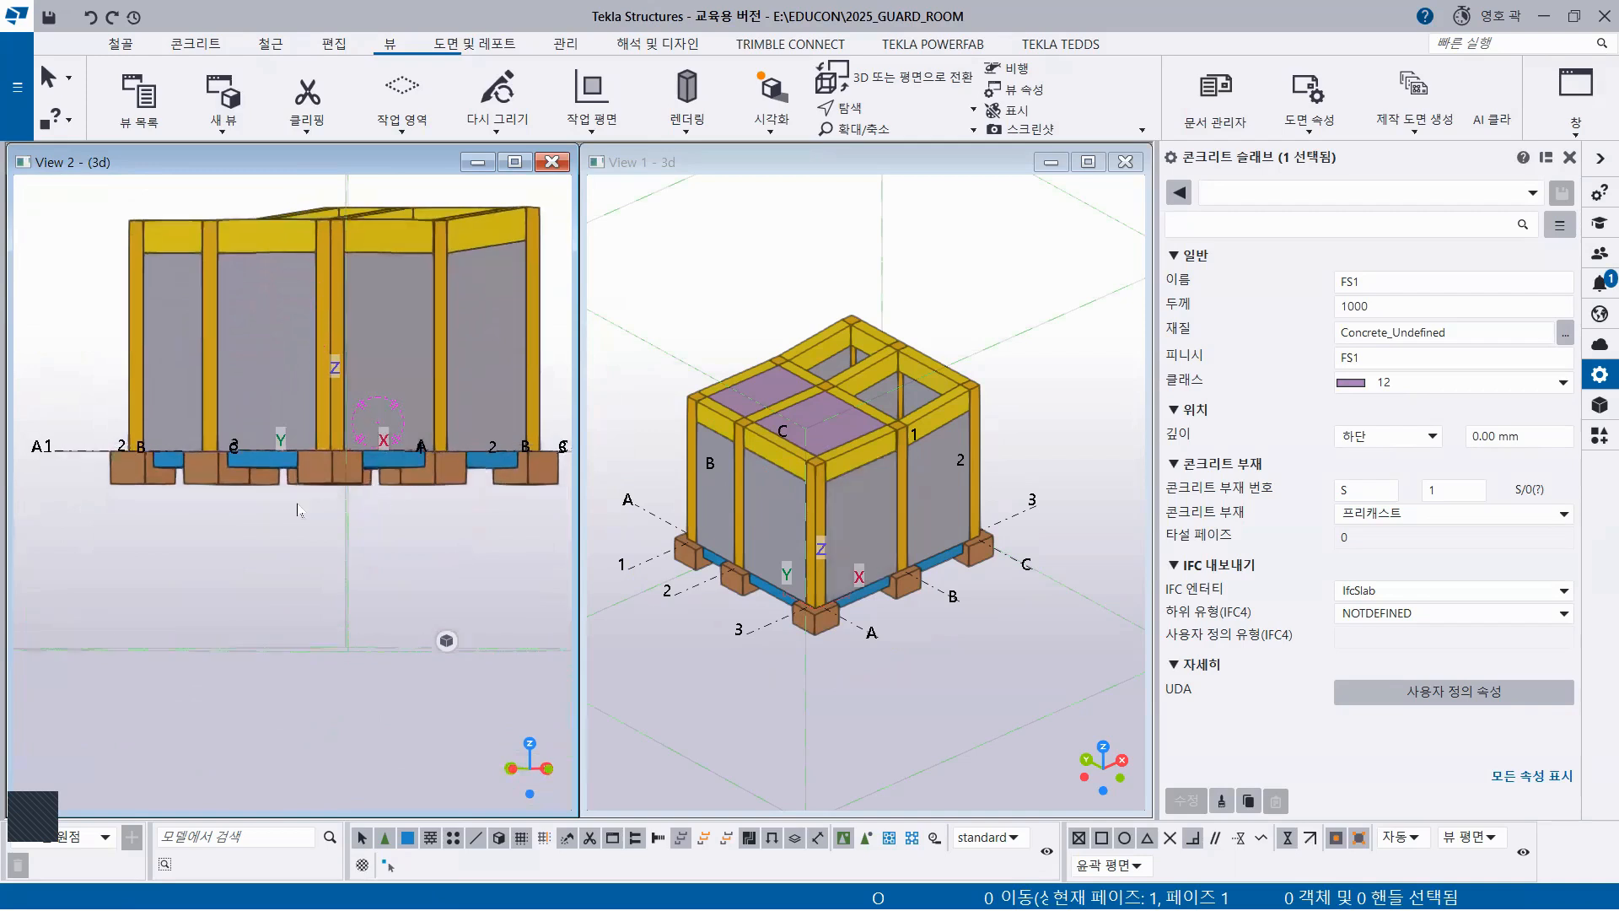
{"action": "scroll", "coordinate": [306, 501], "scroll_direction": "up", "scroll_amount": 1}
{"action": "middle_click_drag", "start_coordinate": [447, 484], "coordinate": [402, 509]}
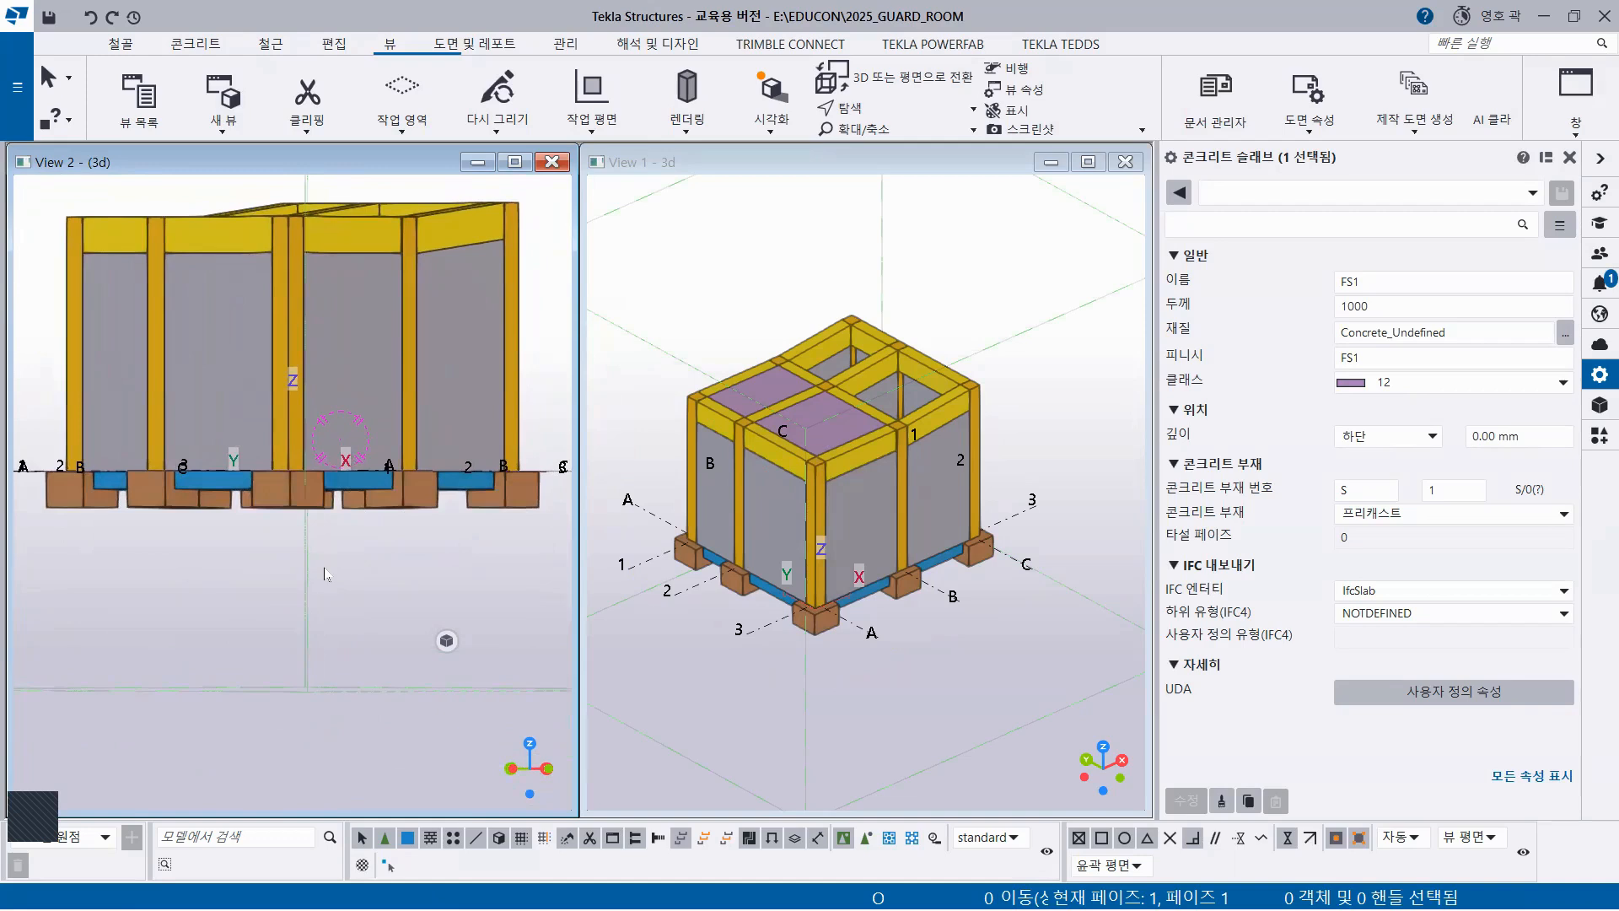
Redraw View 1 to bring the hidden foundation slab back in that view
{"action": "middle_click_drag", "start_coordinate": [833, 615], "coordinate": [882, 574]}
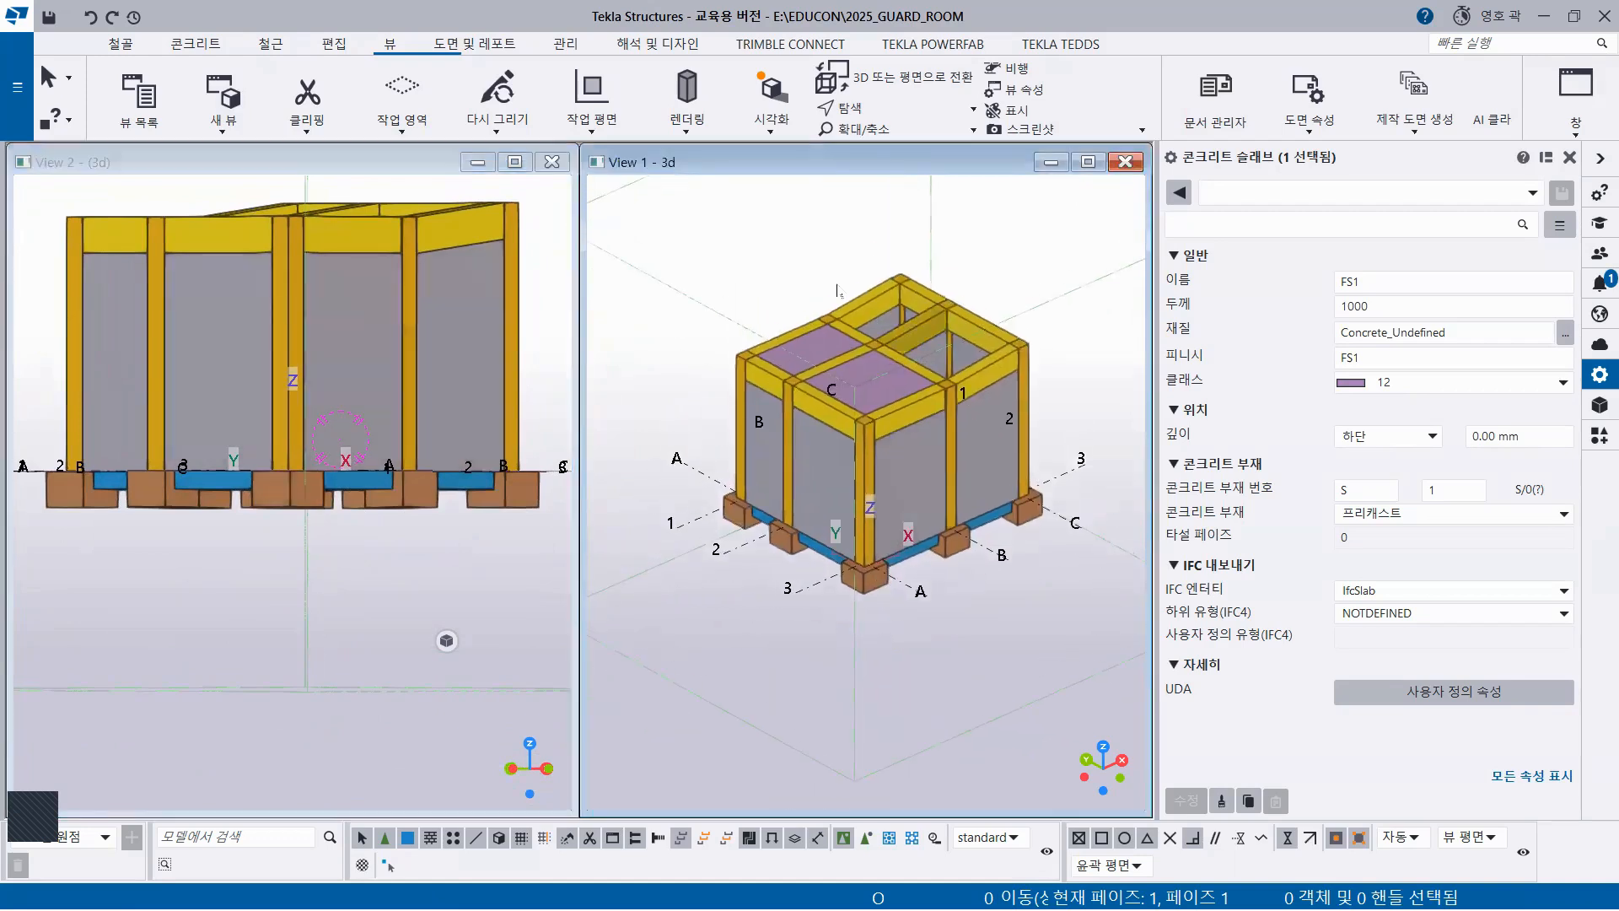
{"action": "left_click", "coordinate": [759, 240]}
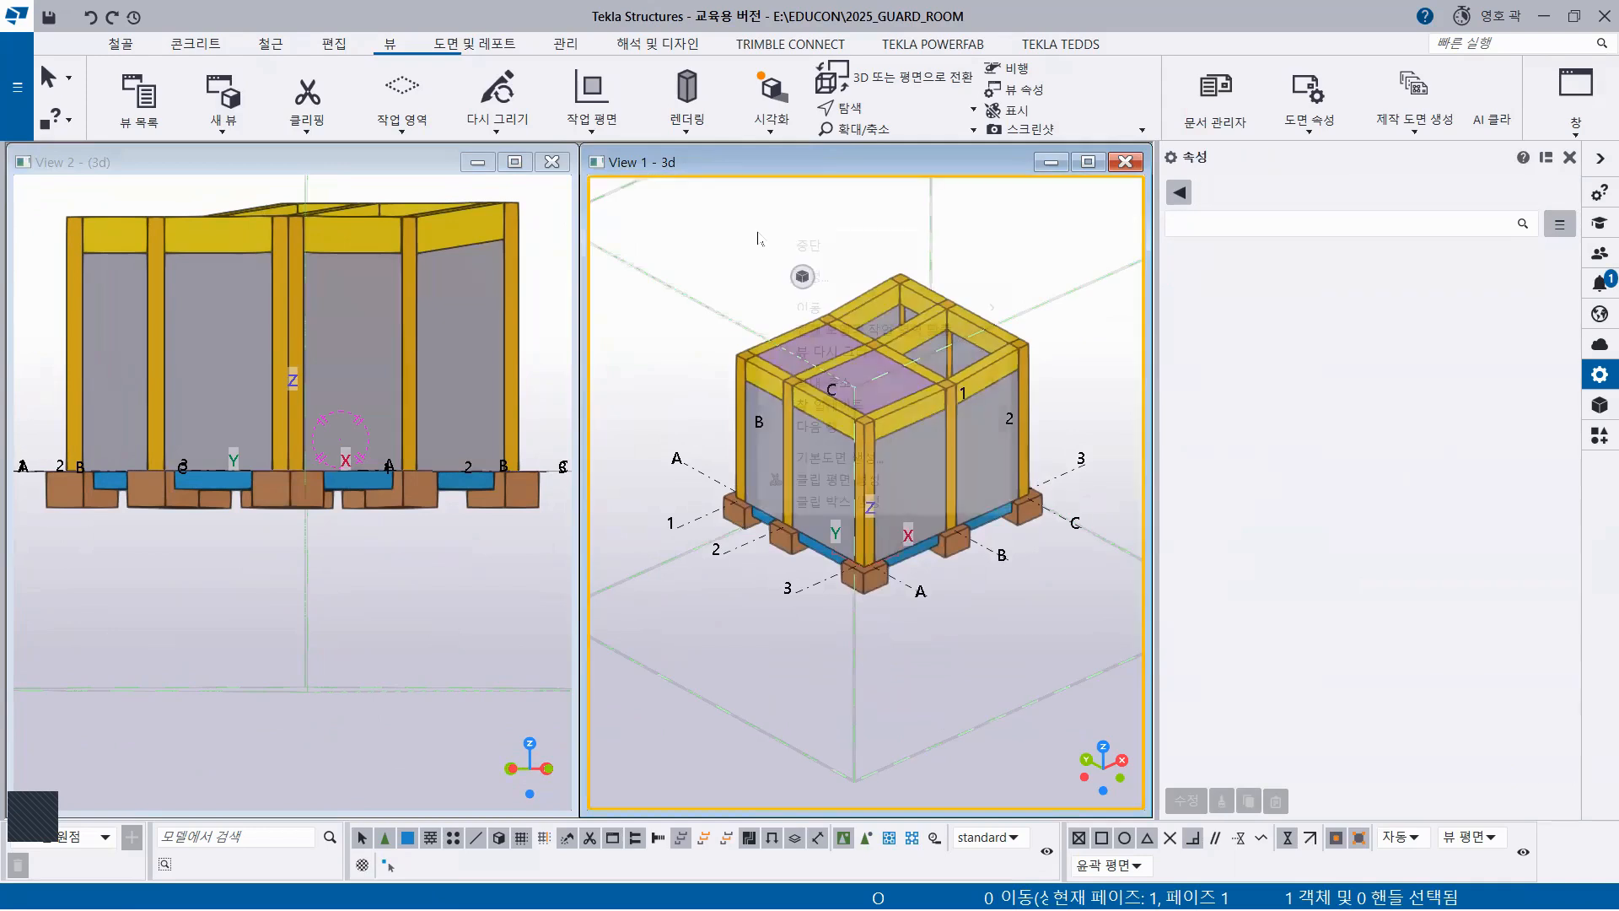
{"action": "right_click", "coordinate": [759, 242]}
{"action": "left_click", "coordinate": [845, 351]}
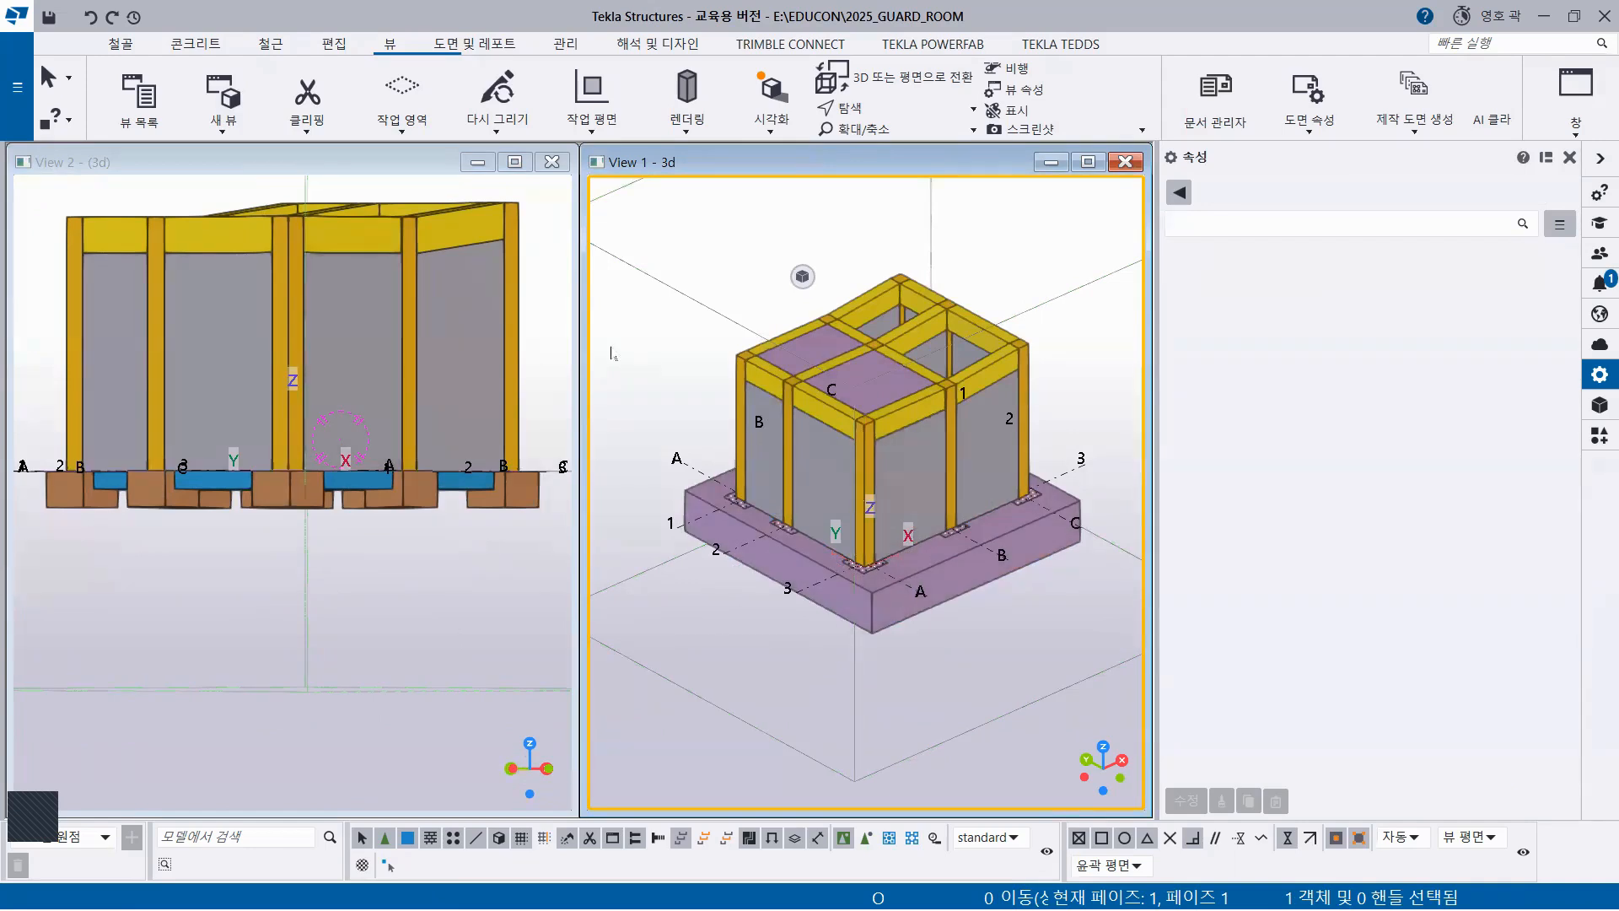
Part-cut the foundation slab FS1 with all the brown footing blocks under the columns and end the command
{"action": "left_click", "coordinate": [334, 43]}
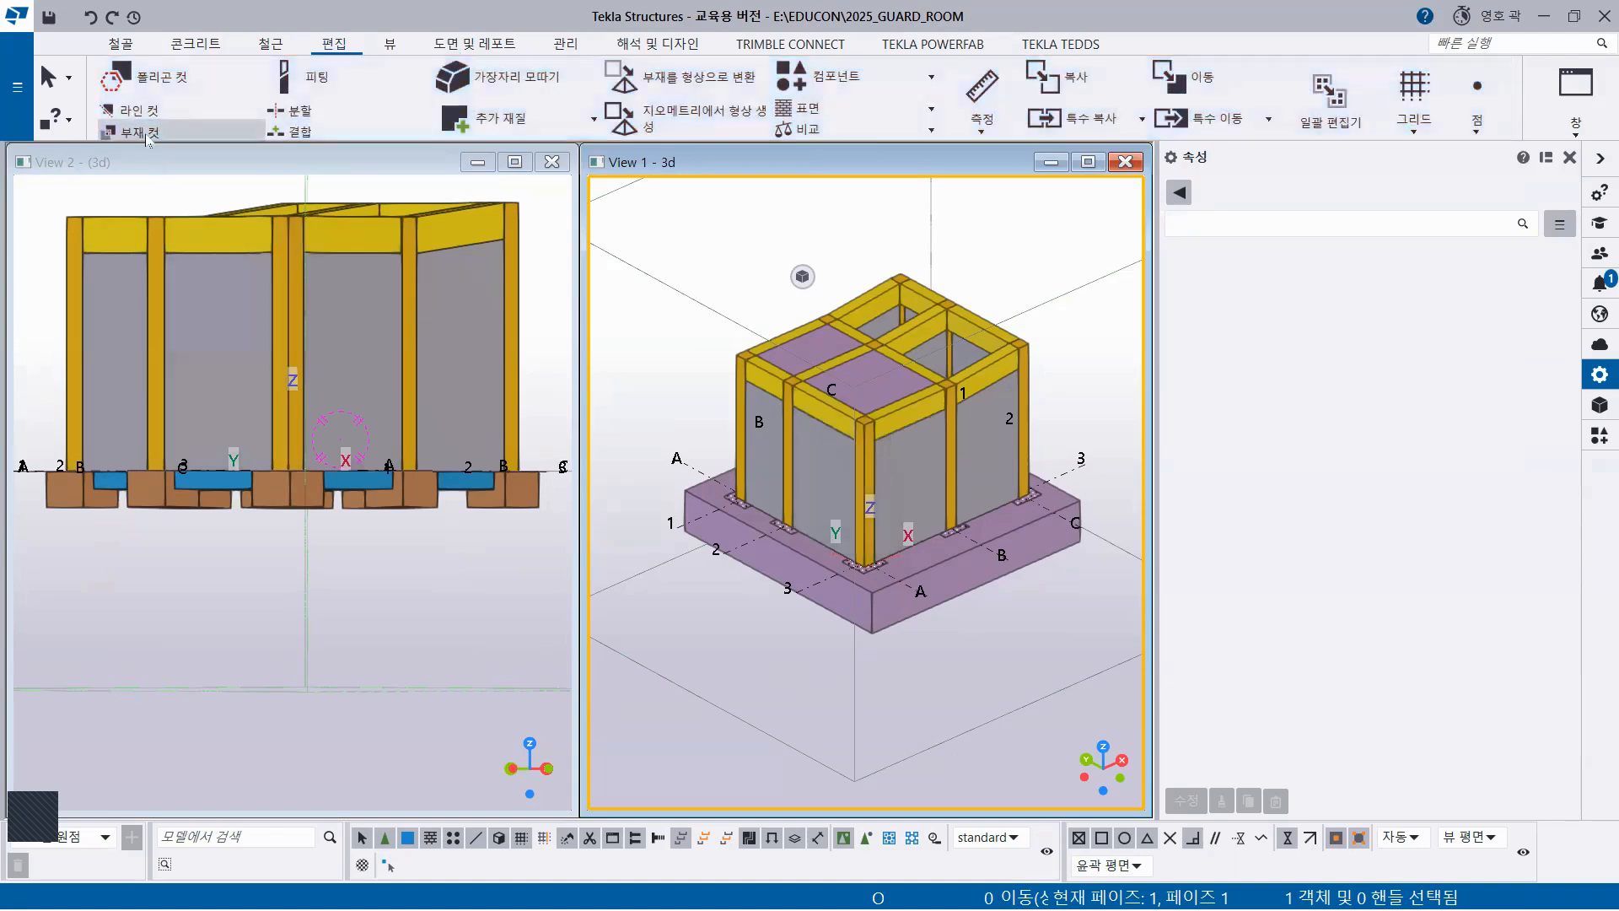
{"action": "left_click", "coordinate": [172, 137]}
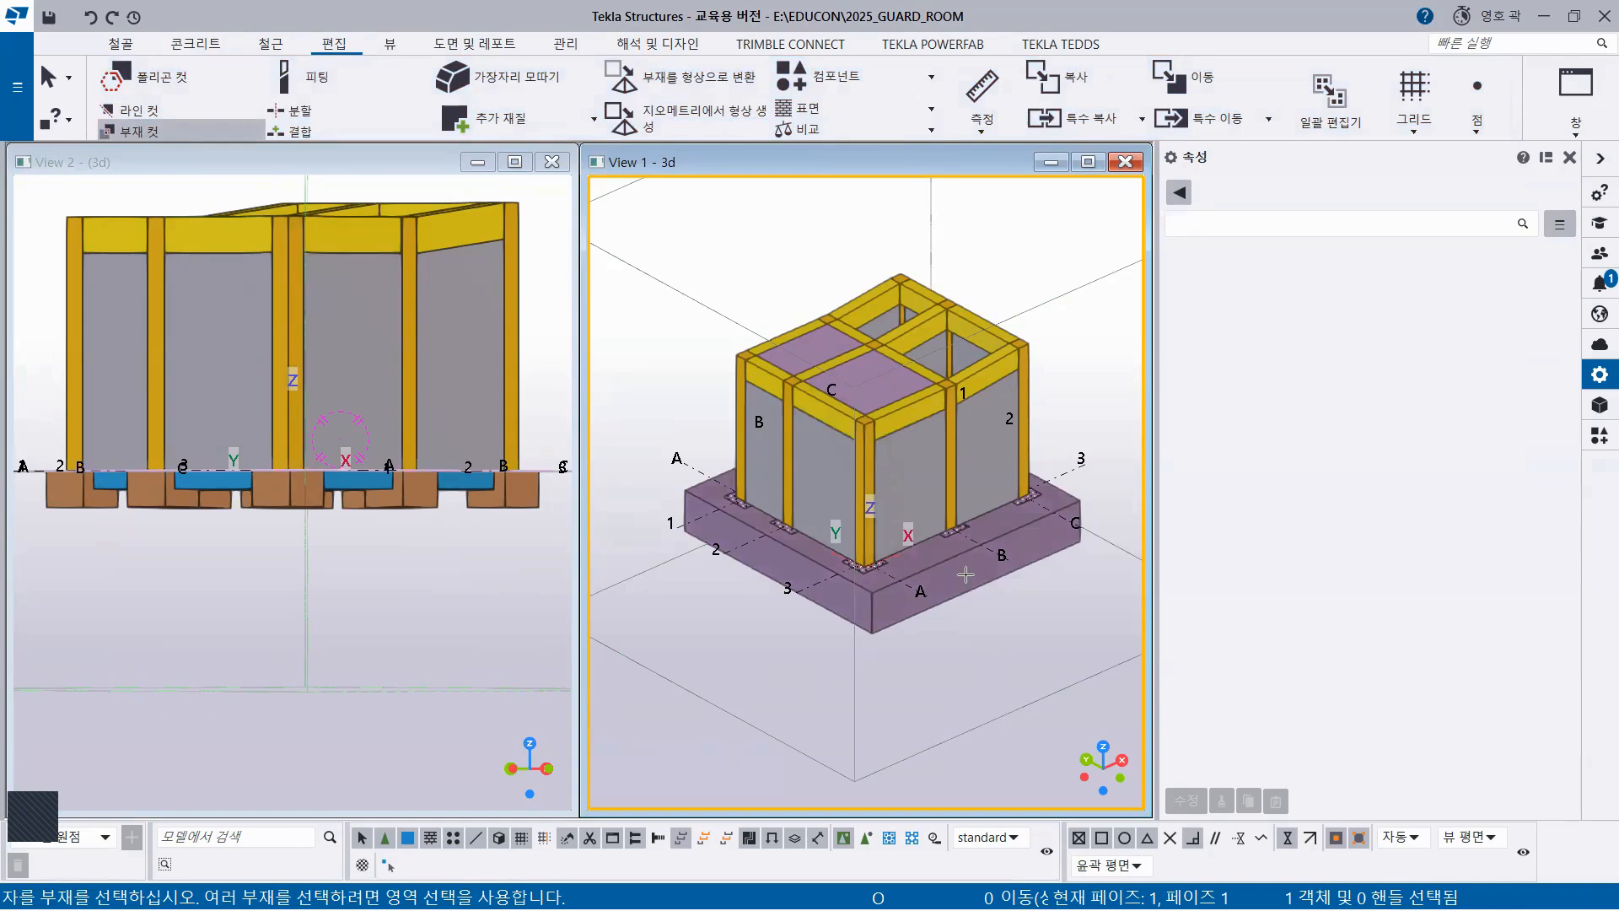
{"action": "left_click", "coordinate": [965, 574]}
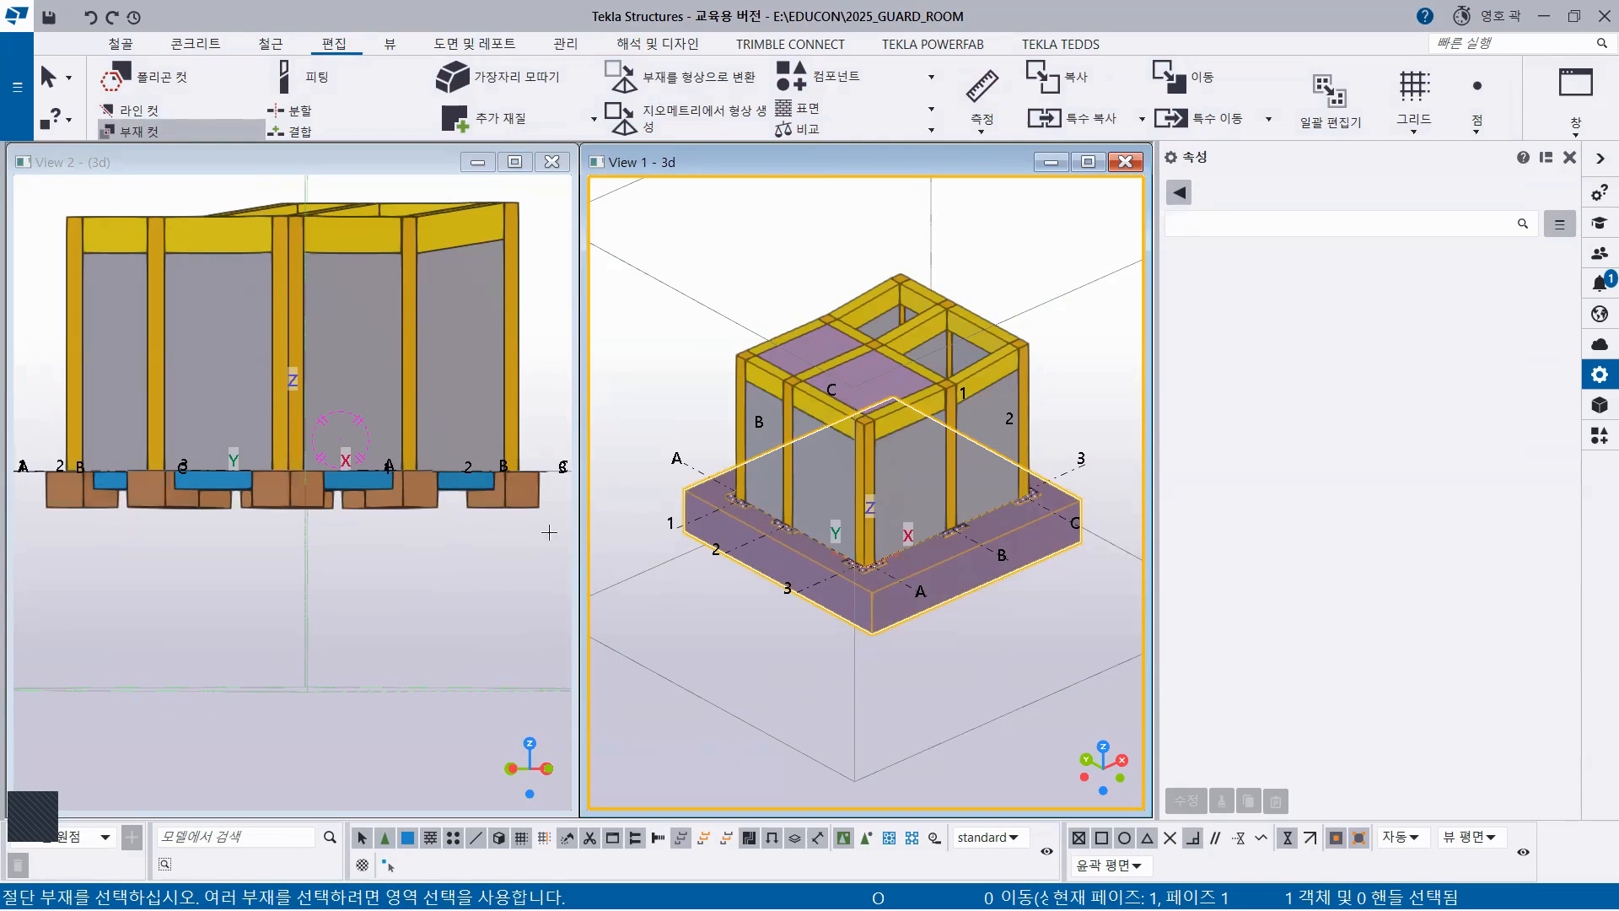
{"action": "left_click_drag", "start_coordinate": [552, 527], "coordinate": [25, 508]}
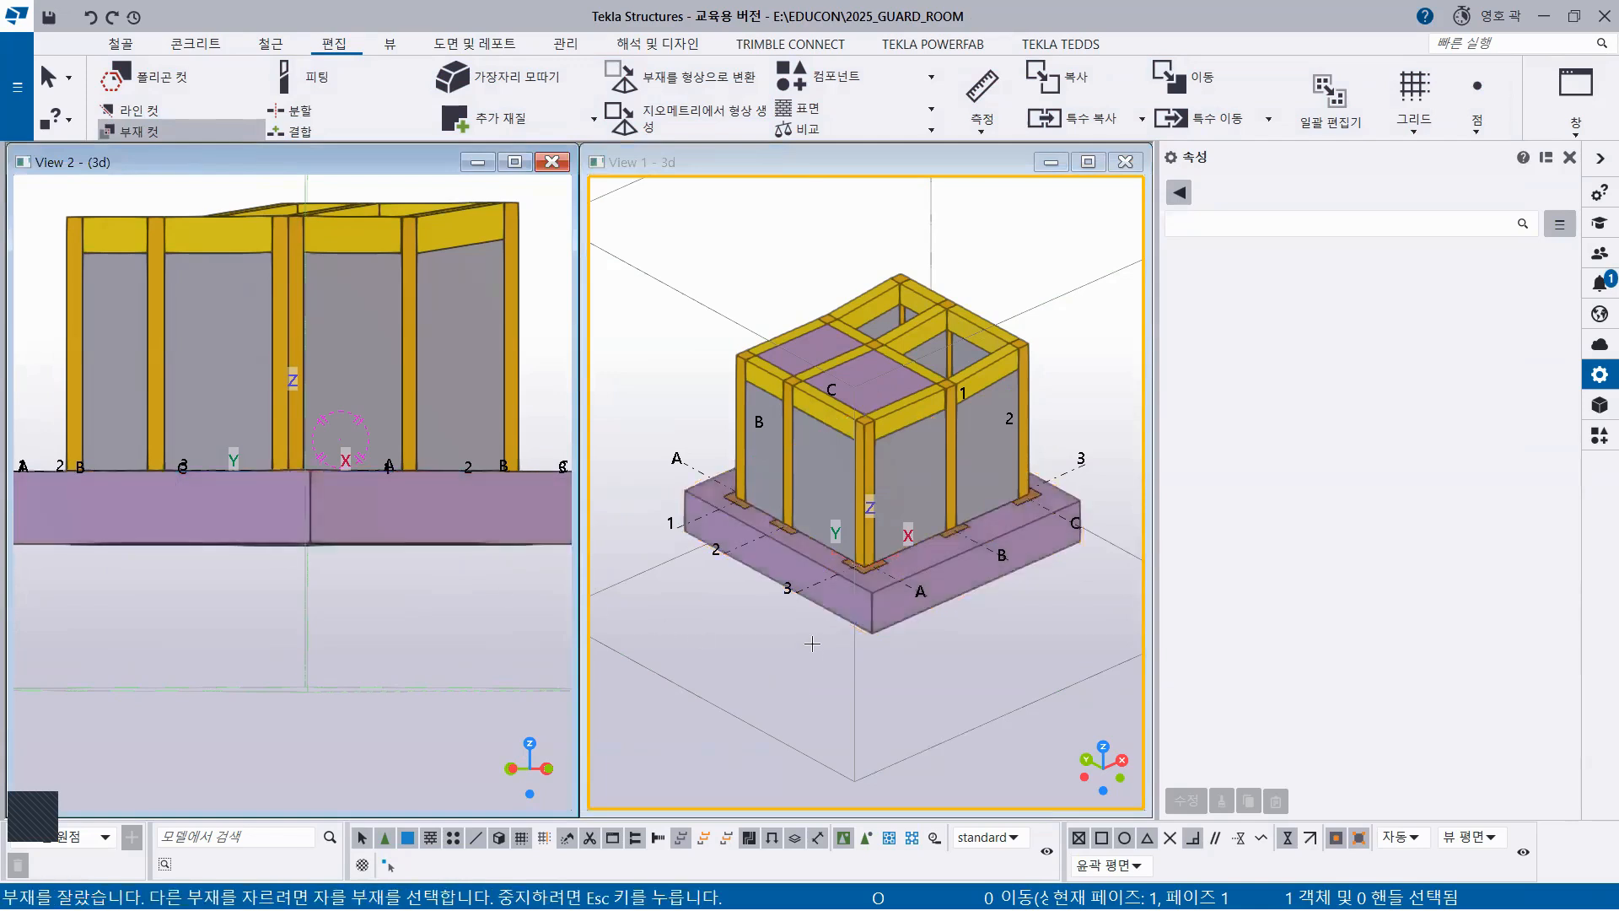
{"action": "right_click", "coordinate": [724, 247]}
{"action": "left_click", "coordinate": [759, 255]}
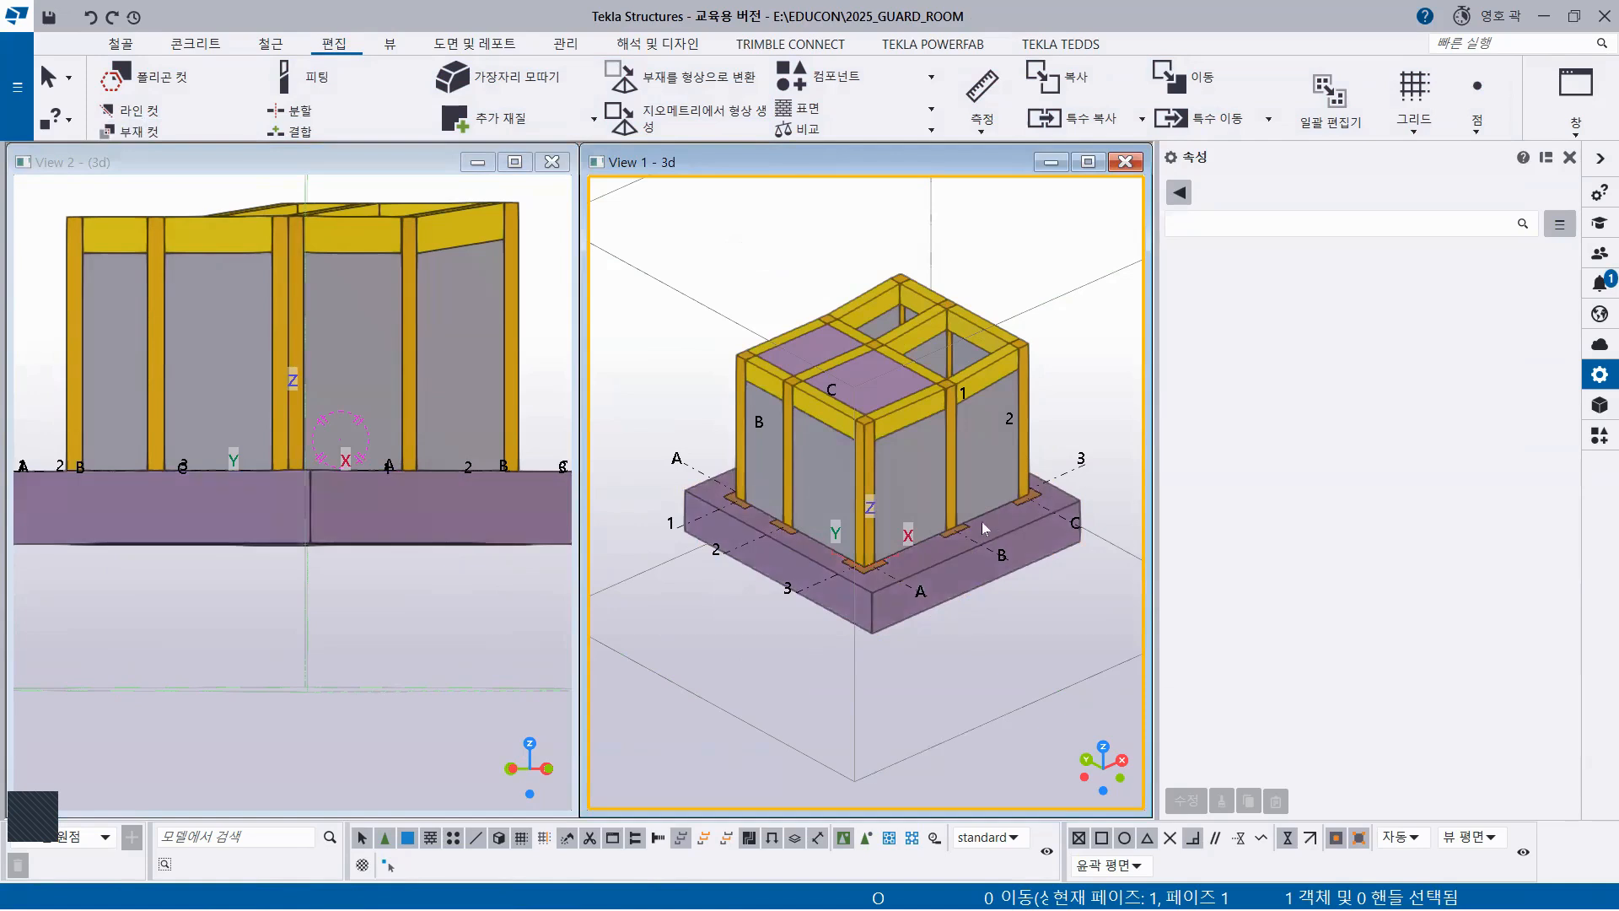
Run a clash check on the whole model in the enlarged View 1 and close the clash check manager
{"action": "left_click", "coordinate": [1088, 162]}
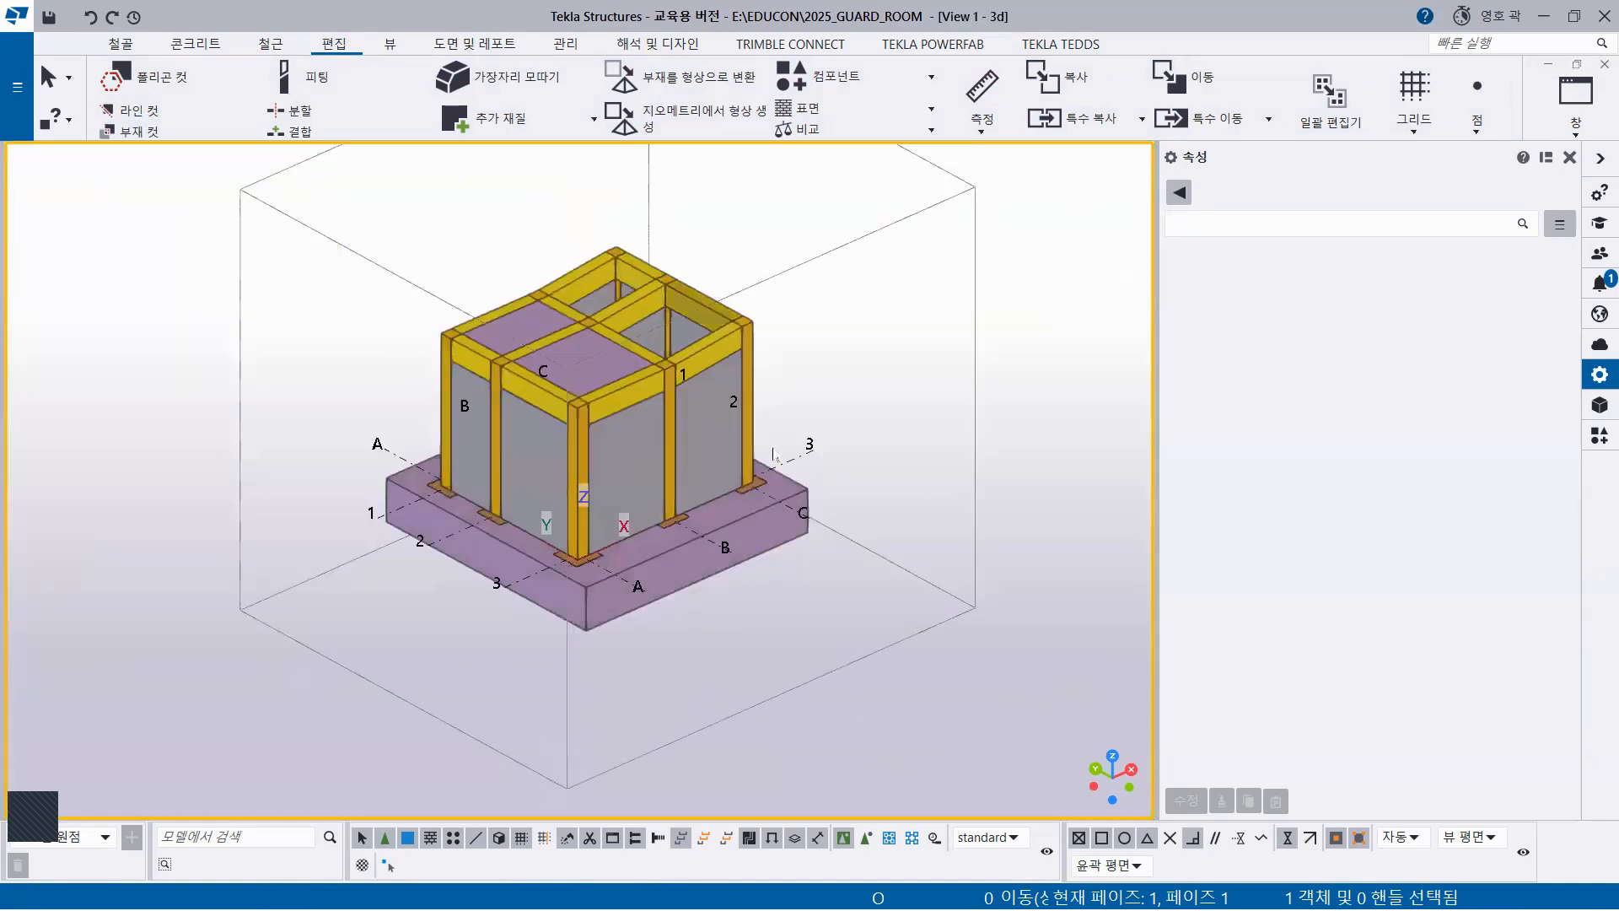
{"action": "left_click_drag", "start_coordinate": [296, 176], "coordinate": [866, 653]}
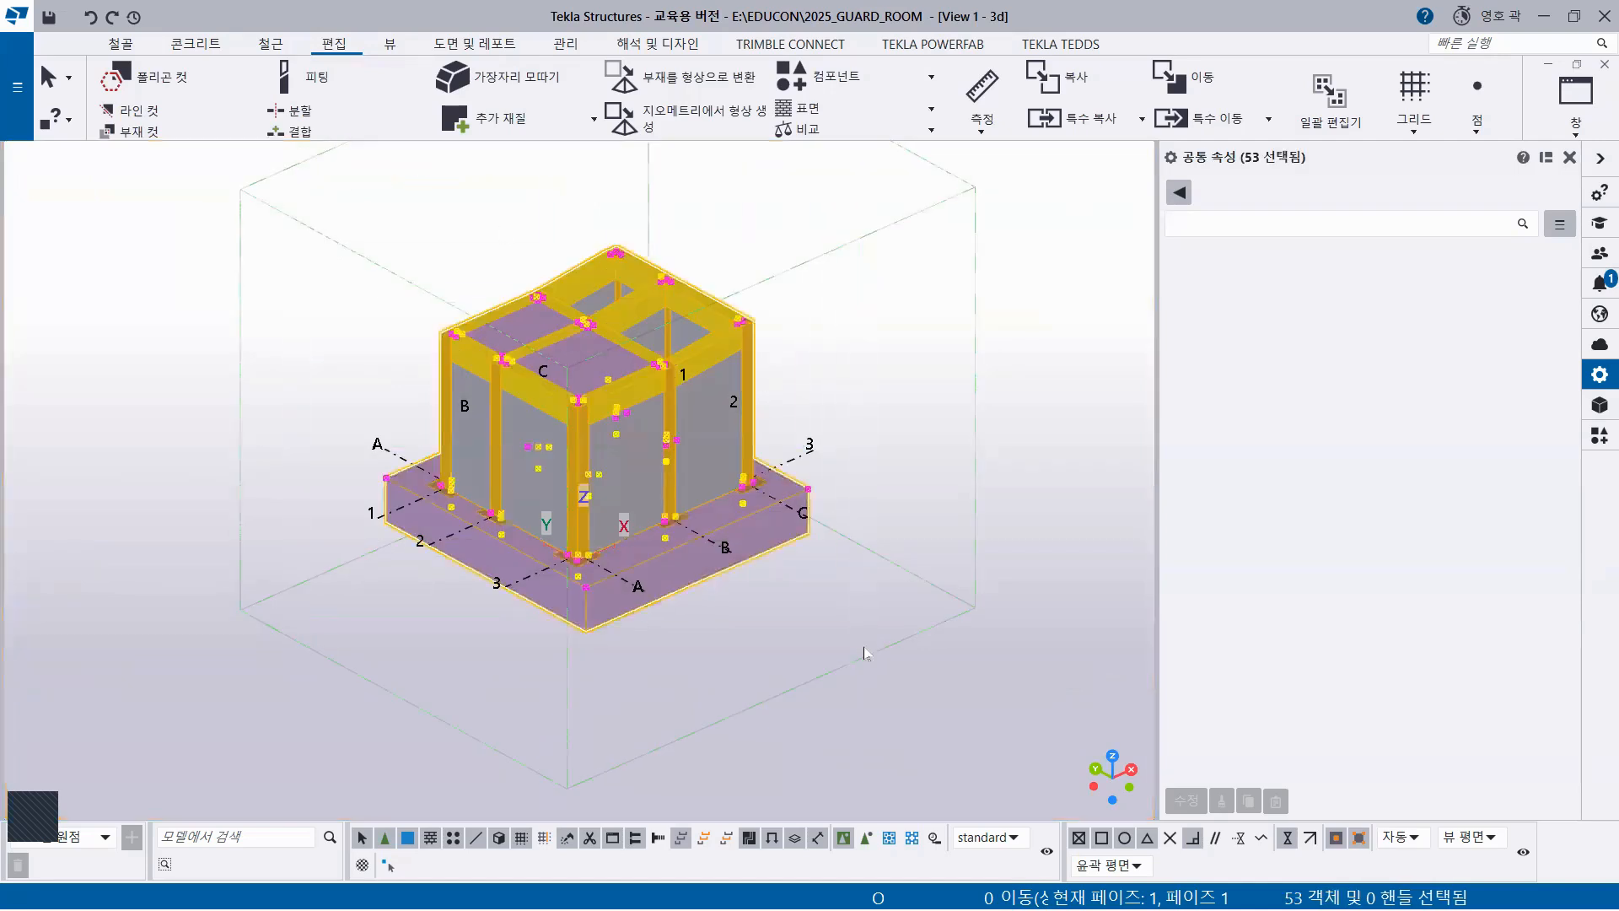
{"action": "right_click", "coordinate": [807, 207]}
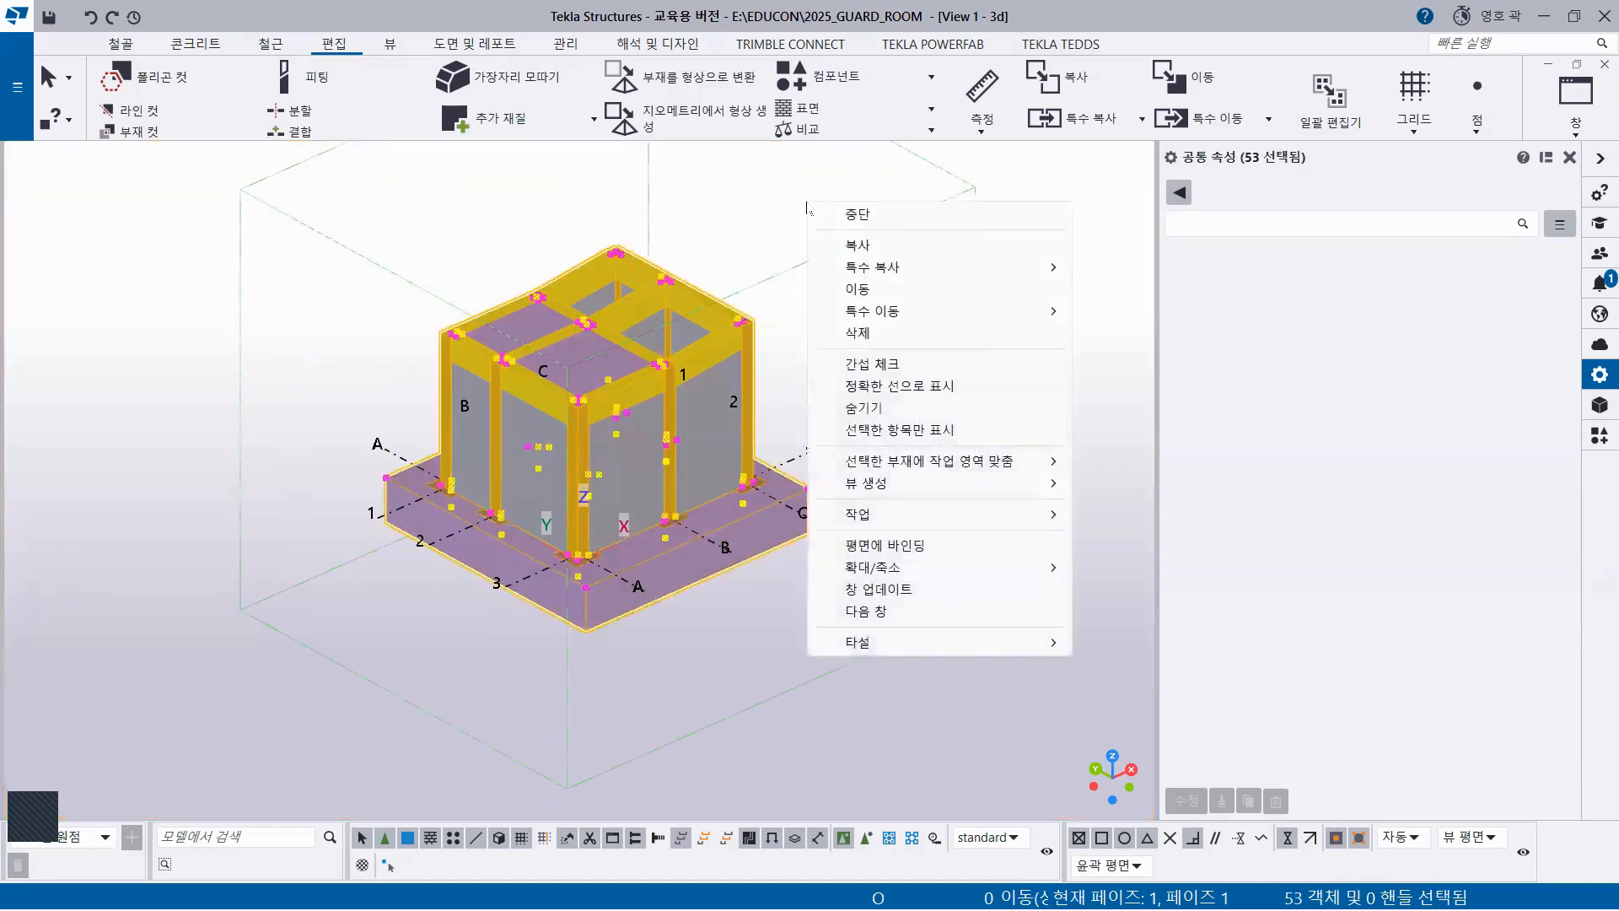
{"action": "left_click", "coordinate": [900, 363]}
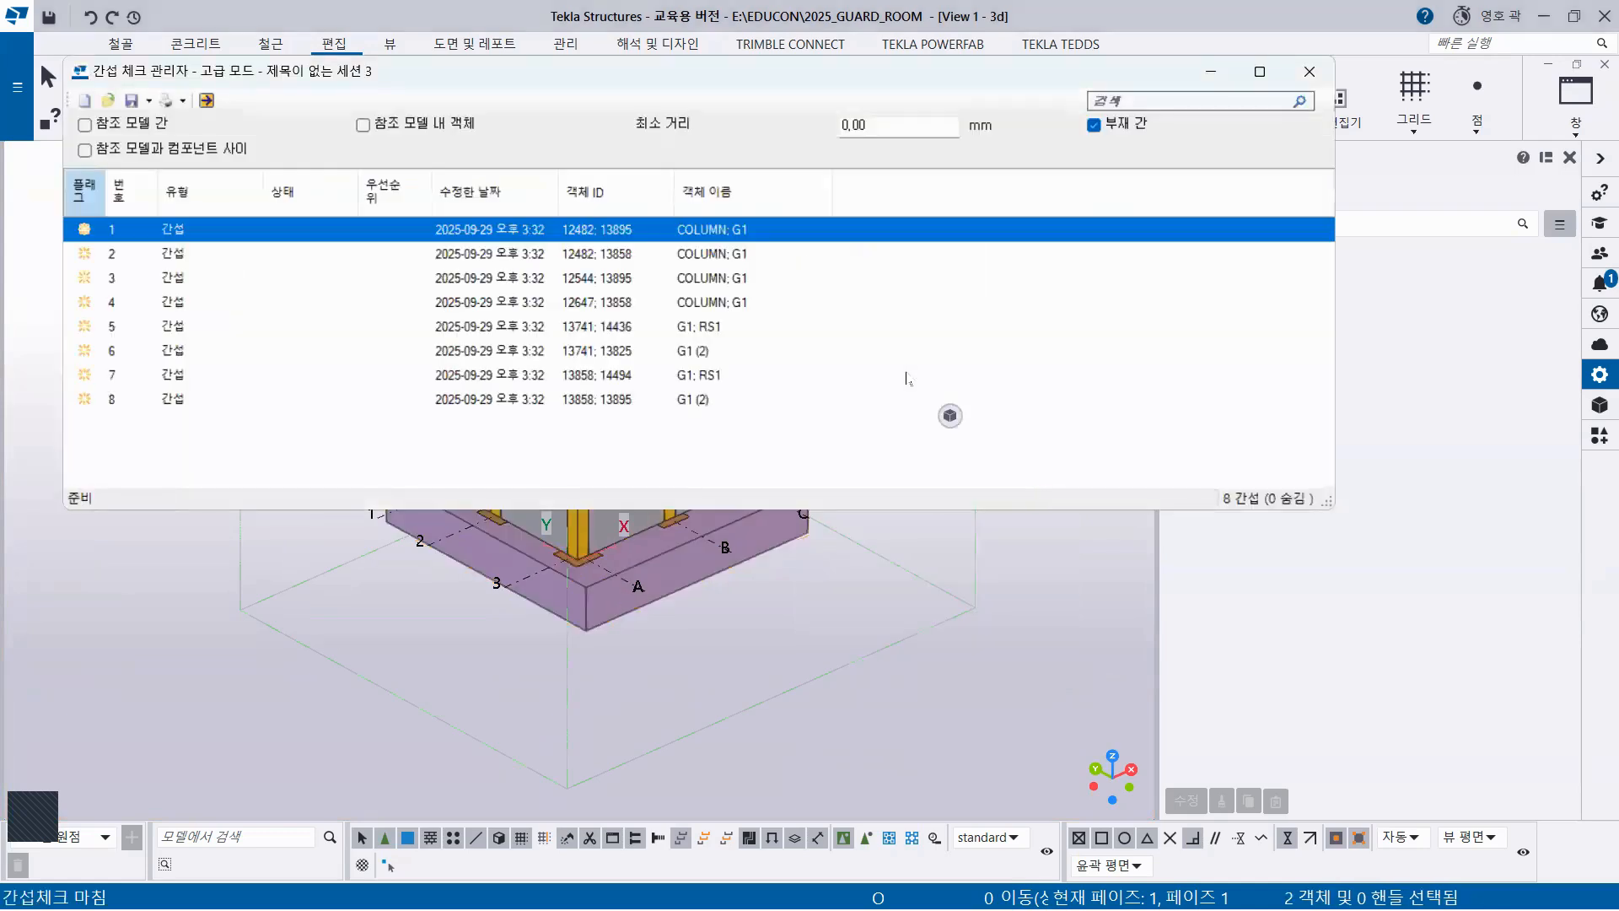
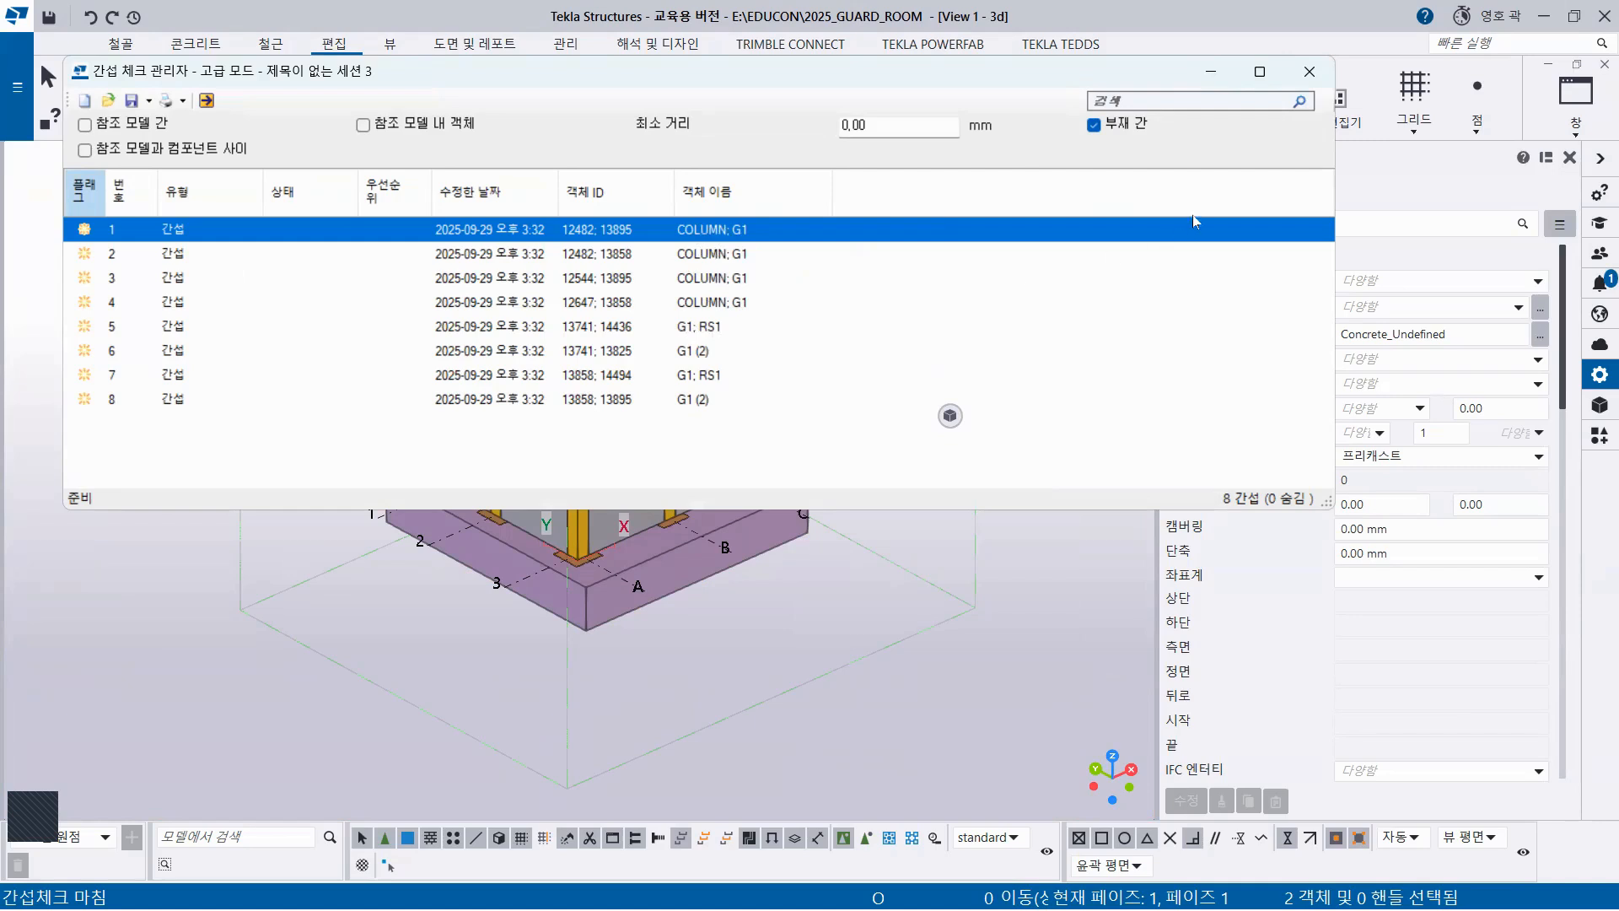
{"action": "left_click", "coordinate": [1309, 71]}
{"action": "left_click", "coordinate": [895, 542]}
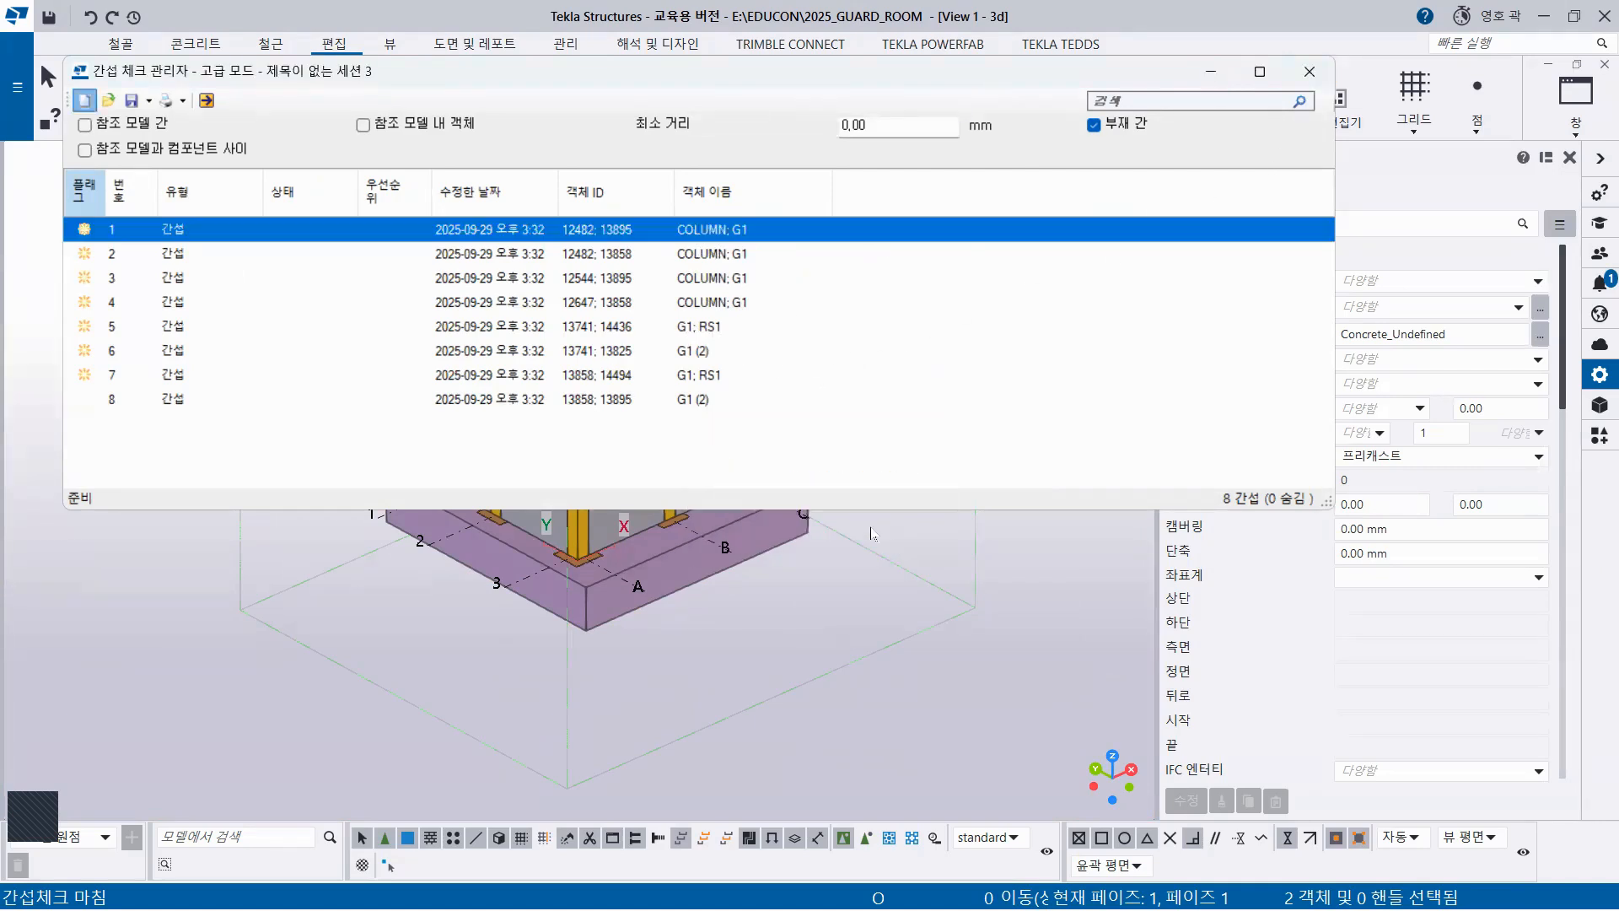
Examine the two RS1 roof slabs and the G1 roof beams where they meet each other and the columns
{"action": "scroll", "coordinate": [551, 380], "scroll_direction": "up", "scroll_amount": 3}
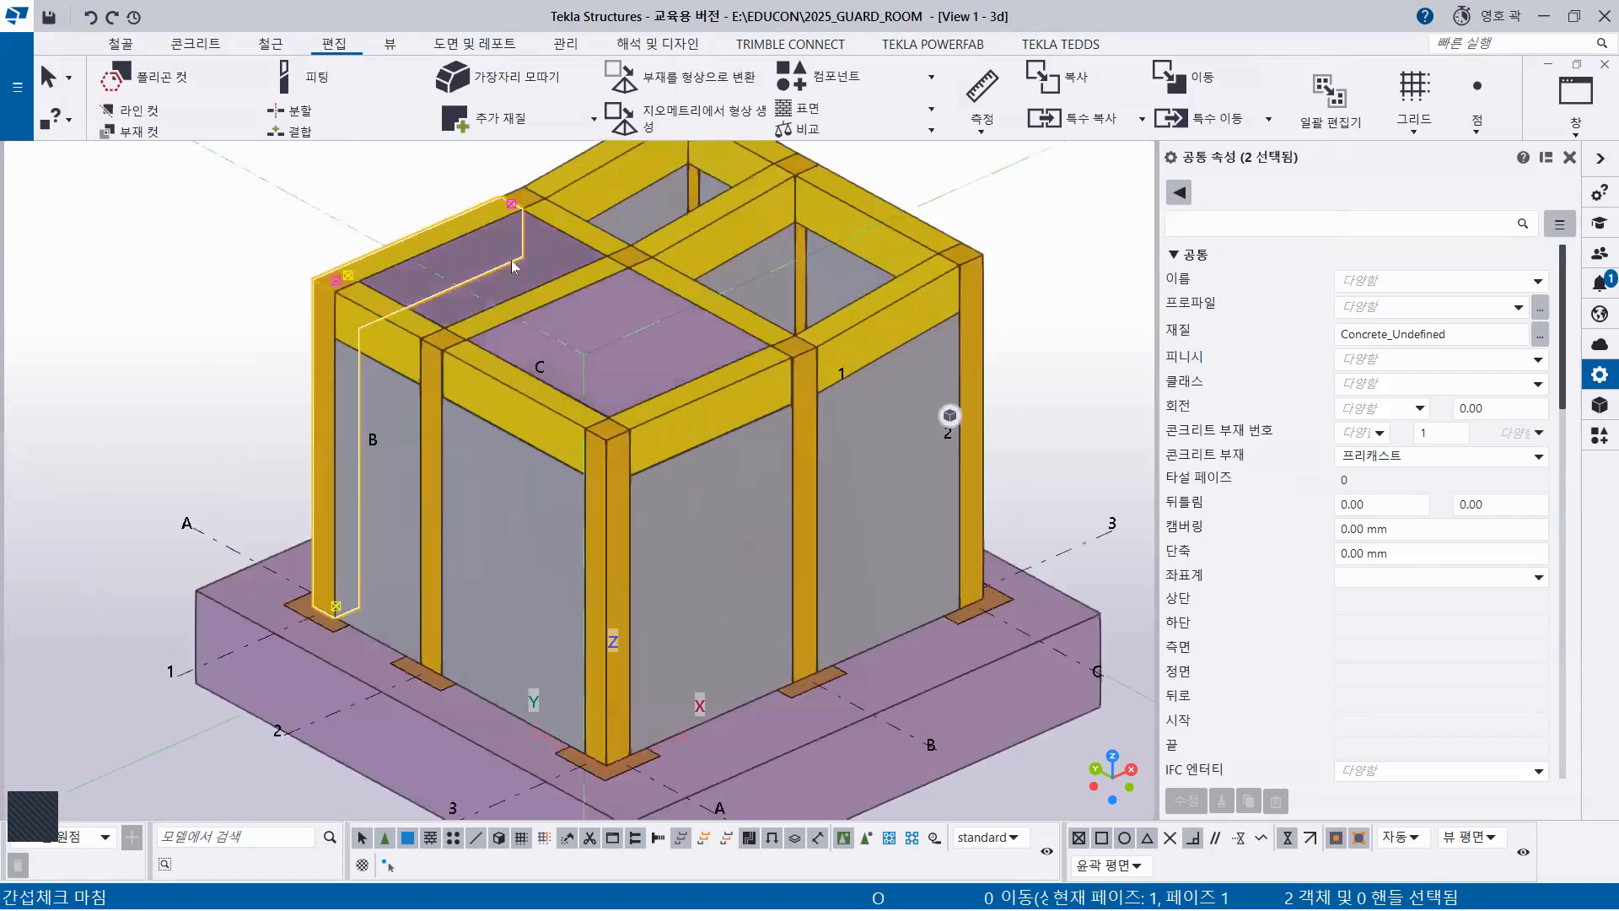
{"action": "left_click", "coordinate": [550, 271]}
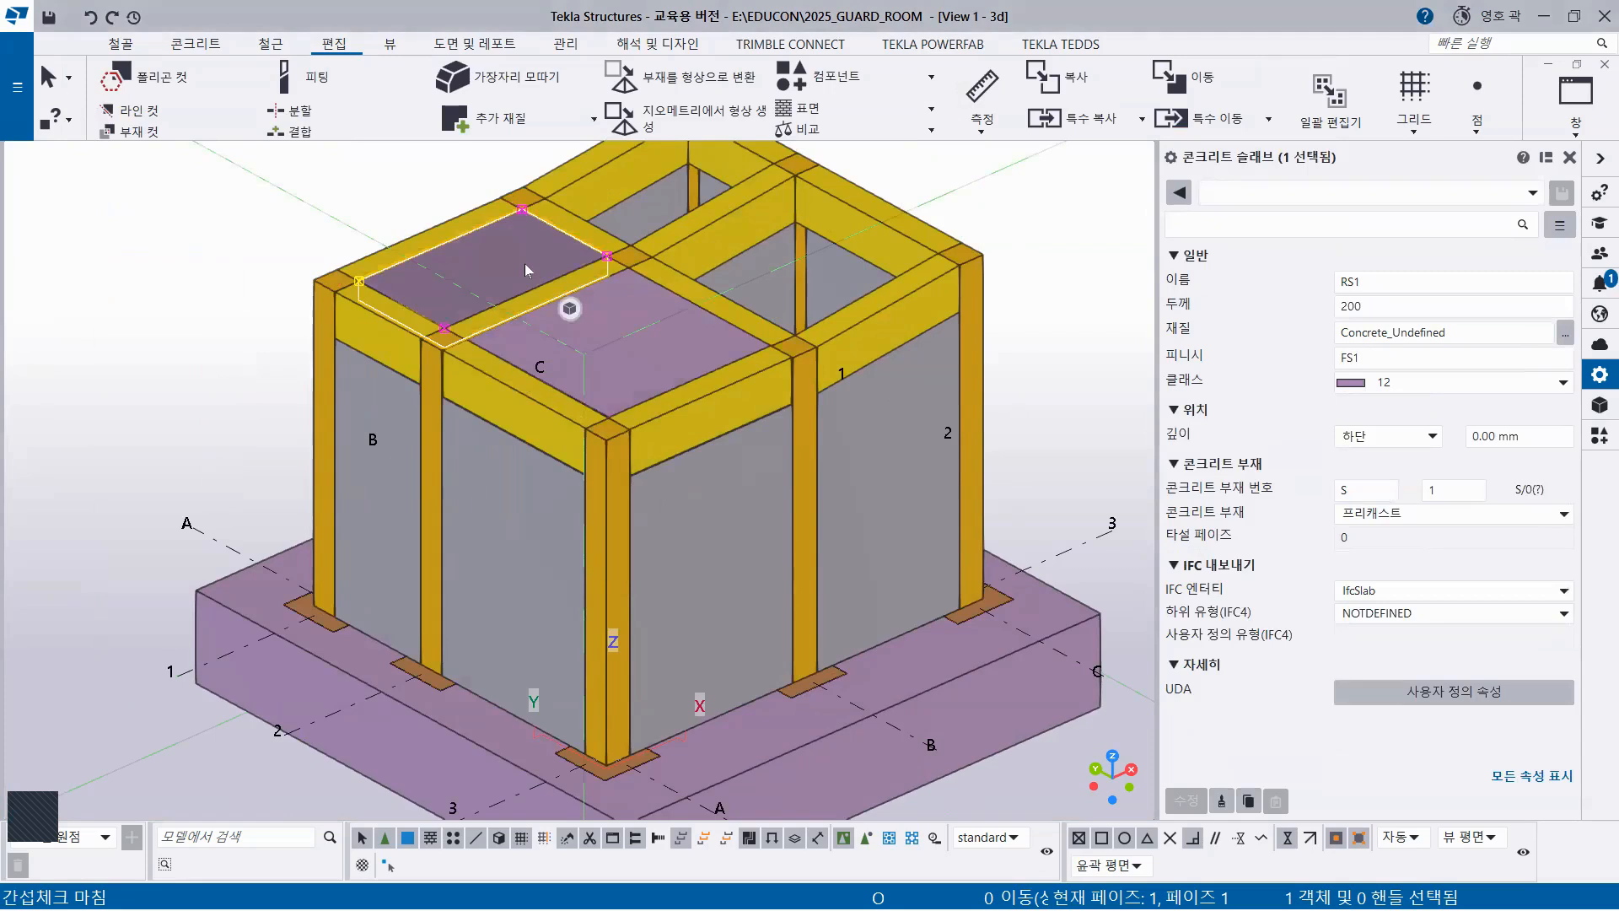
{"action": "left_click", "coordinate": [660, 354]}
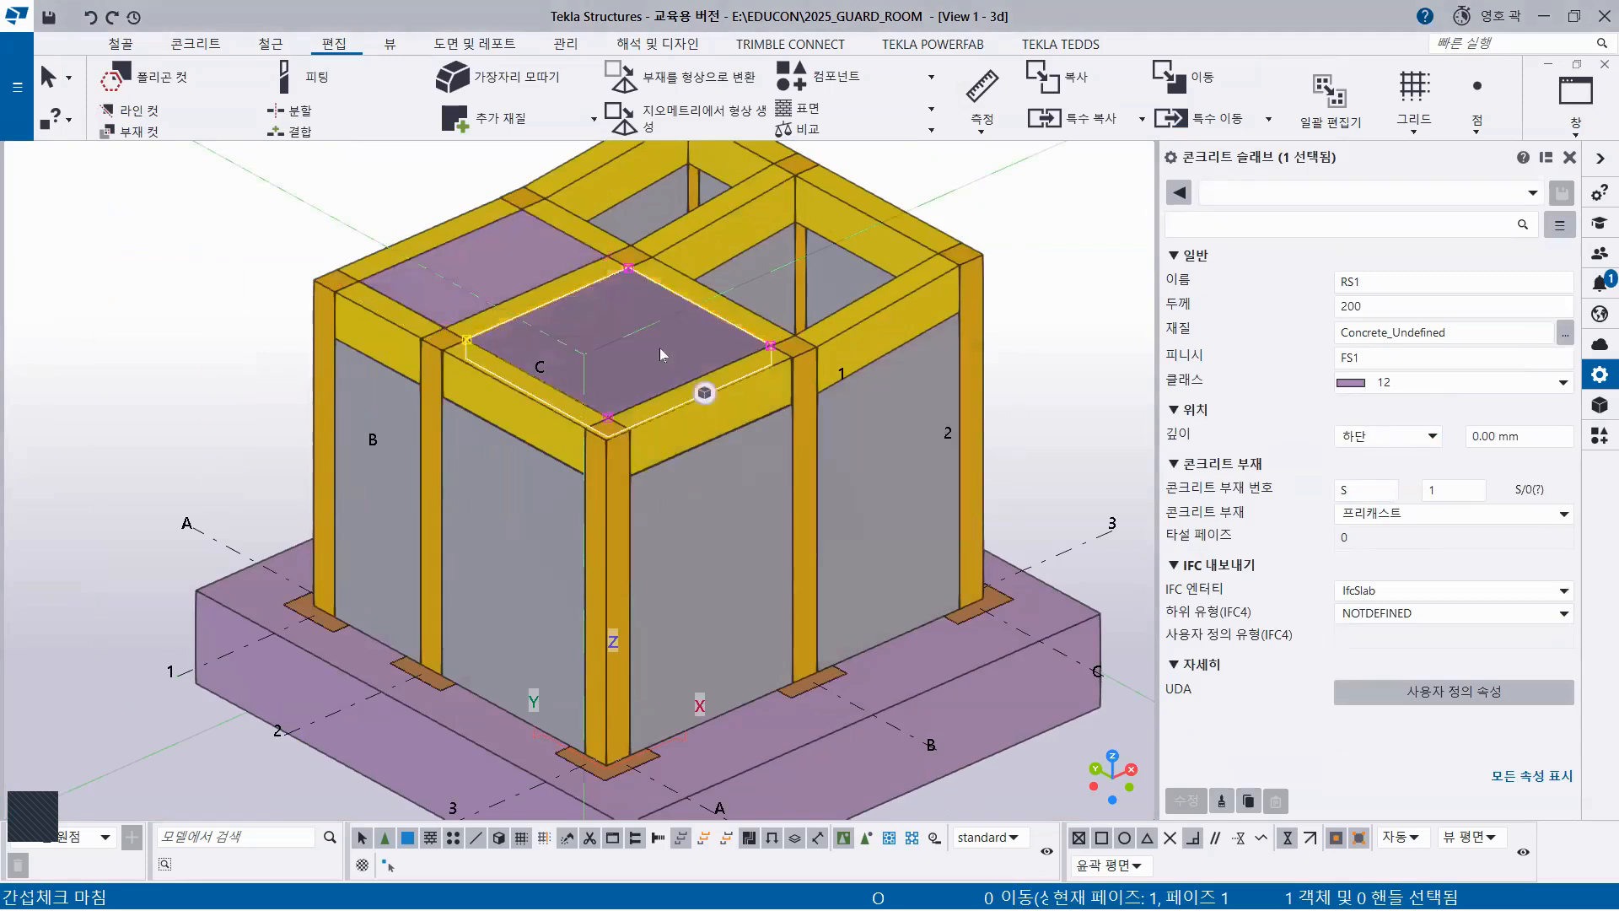
{"action": "middle_click_drag", "start_coordinate": [671, 609], "coordinate": [910, 620]}
{"action": "middle_click_drag", "start_coordinate": [763, 373], "coordinate": [747, 416]}
{"action": "middle_click_drag", "start_coordinate": [711, 353], "coordinate": [689, 449], "text": "ctrl"}
{"action": "scroll", "coordinate": [678, 481], "scroll_direction": "up", "scroll_amount": 2}
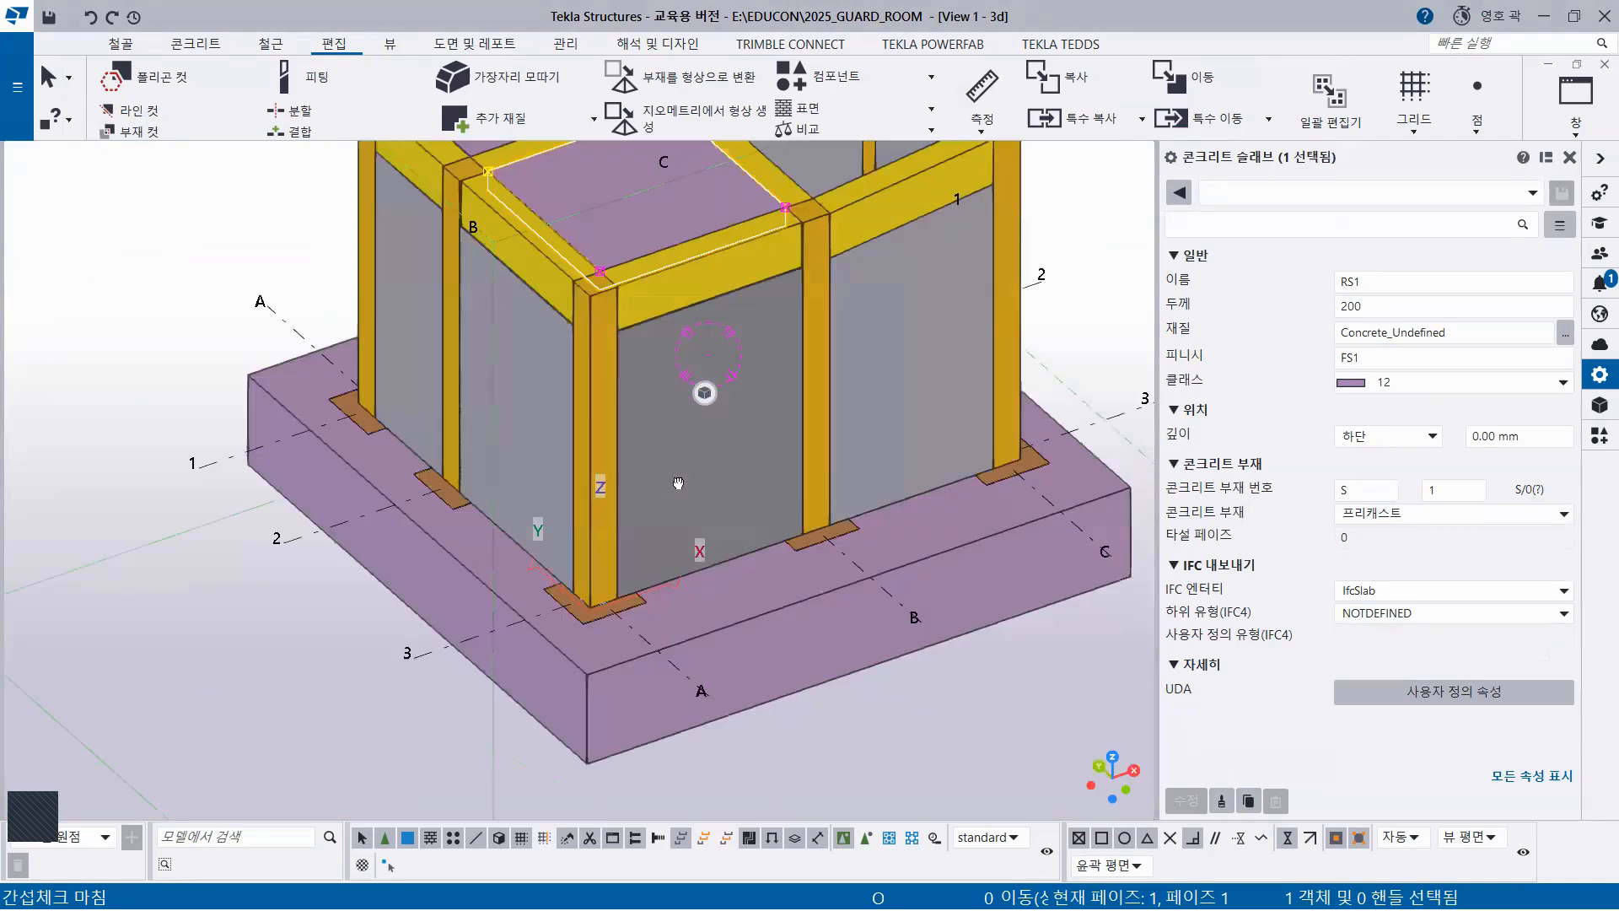
{"action": "scroll", "coordinate": [675, 288], "scroll_direction": "up", "scroll_amount": 2}
{"action": "left_click", "coordinate": [674, 285]}
{"action": "middle_click_drag", "start_coordinate": [674, 285], "coordinate": [845, 301], "text": "ctrl"}
{"action": "left_click", "coordinate": [864, 307]}
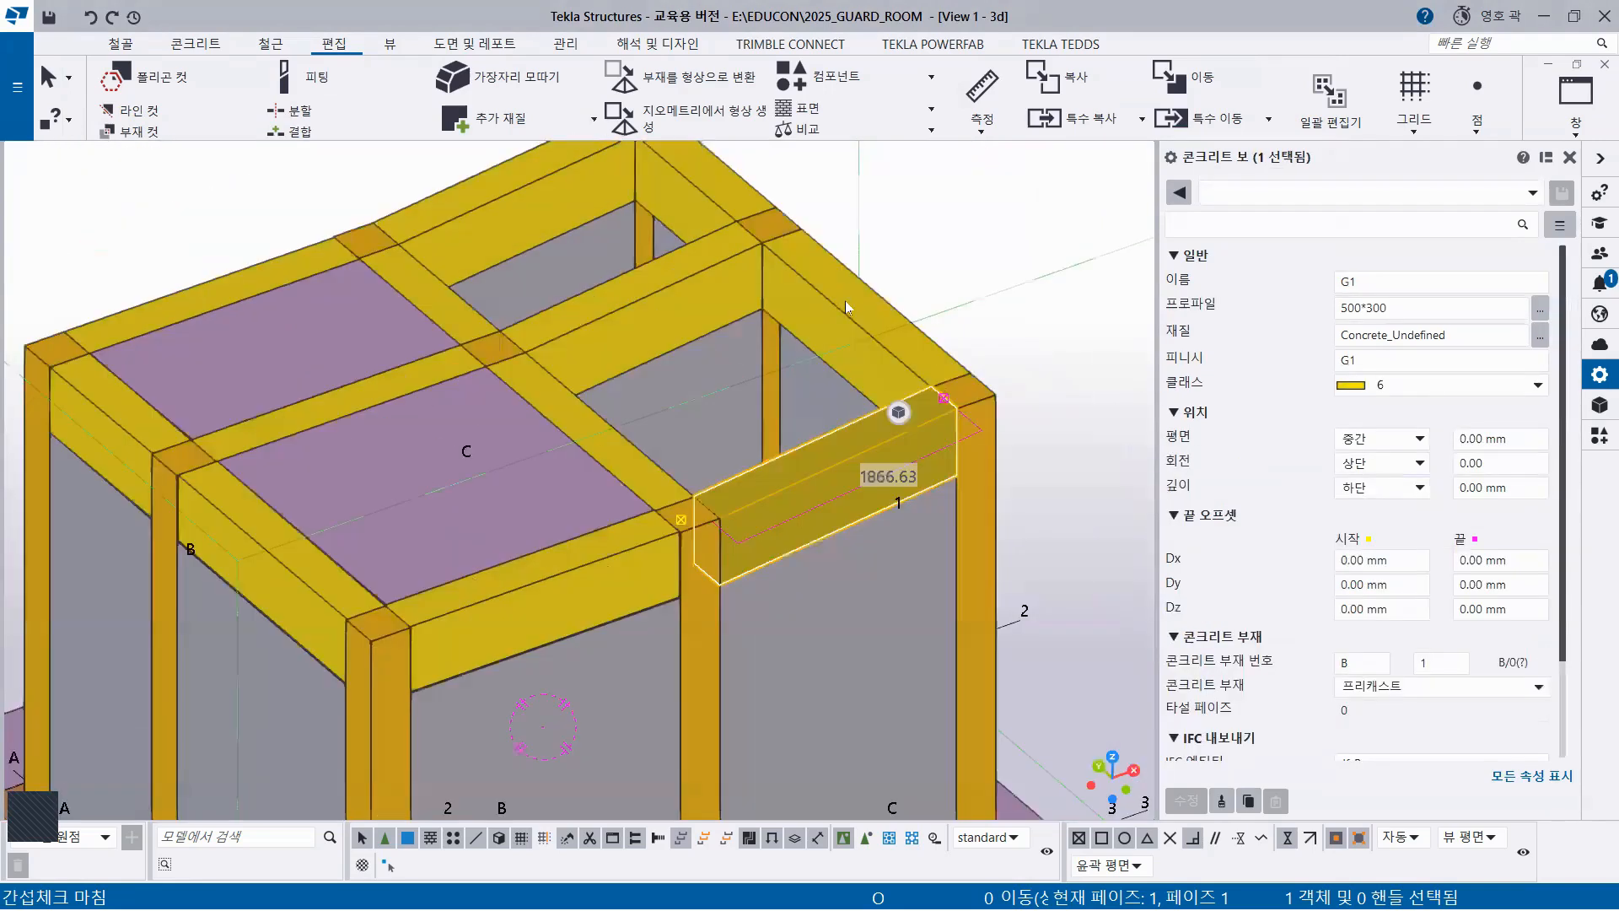
{"action": "mouse_move", "coordinate": [568, 312]}
{"action": "middle_mouse_down", "text": "ctrl"}
{"action": "mouse_move", "coordinate": [552, 308]}
{"action": "mouse_move", "coordinate": [580, 389]}
{"action": "mouse_move", "coordinate": [583, 339]}
{"action": "mouse_move", "coordinate": [547, 317]}
{"action": "middle_mouse_up", "text": "ctrl"}
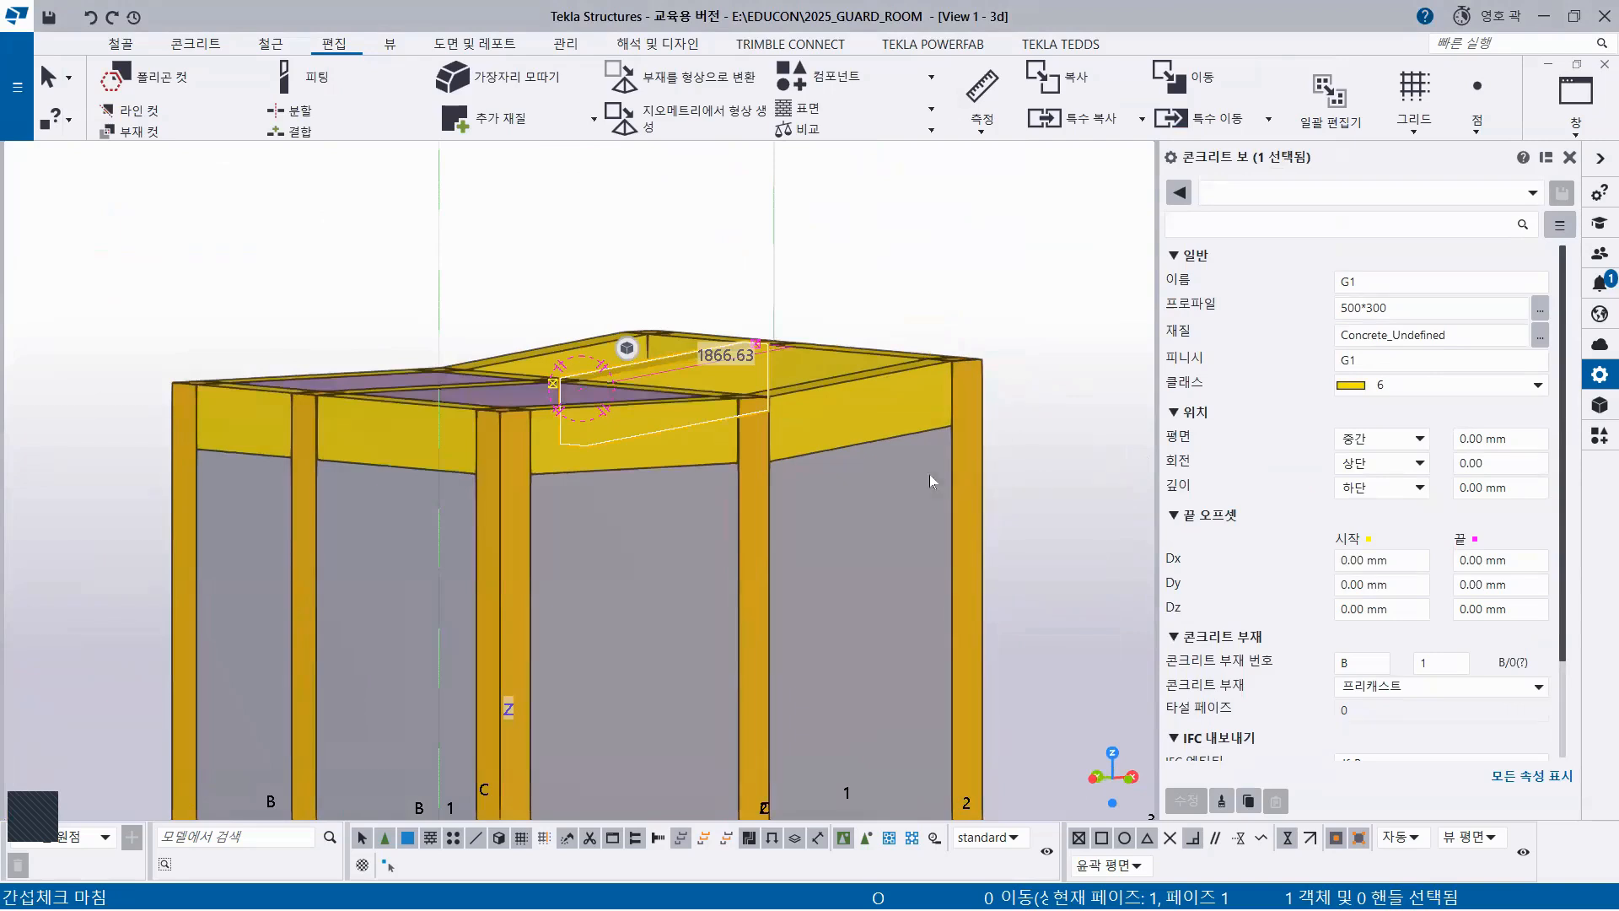
Run a clash check on the upper structure and highlight clash 6 between the two G1 beams
{"action": "left_click_drag", "start_coordinate": [1017, 529], "coordinate": [131, 215]}
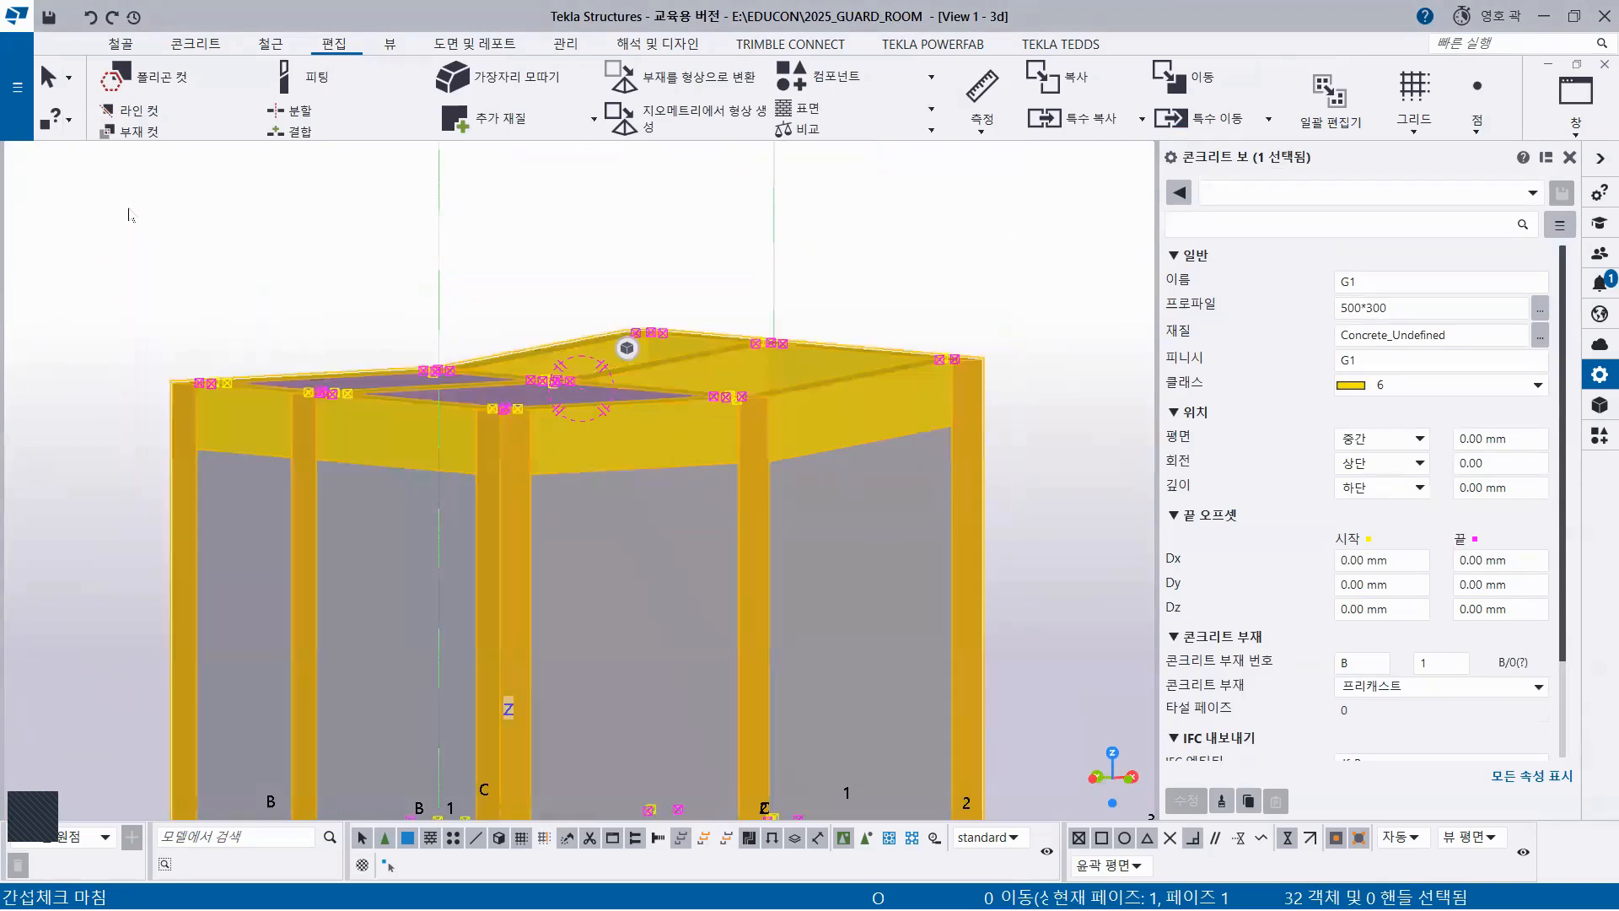
{"action": "right_click", "coordinate": [620, 197]}
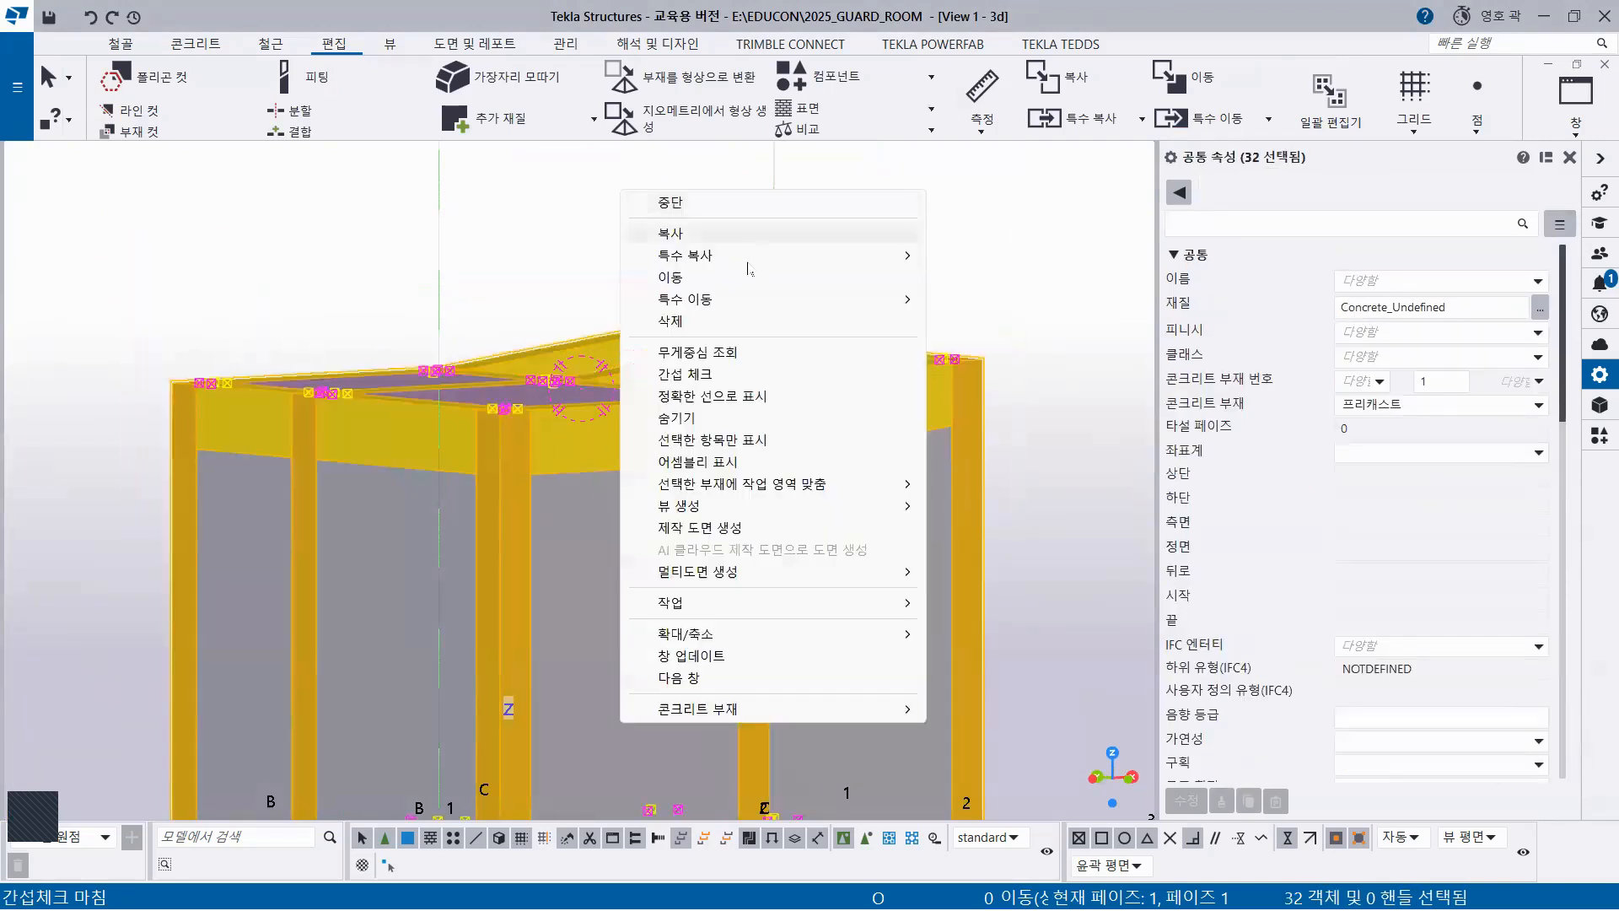
{"action": "left_click", "coordinate": [742, 377]}
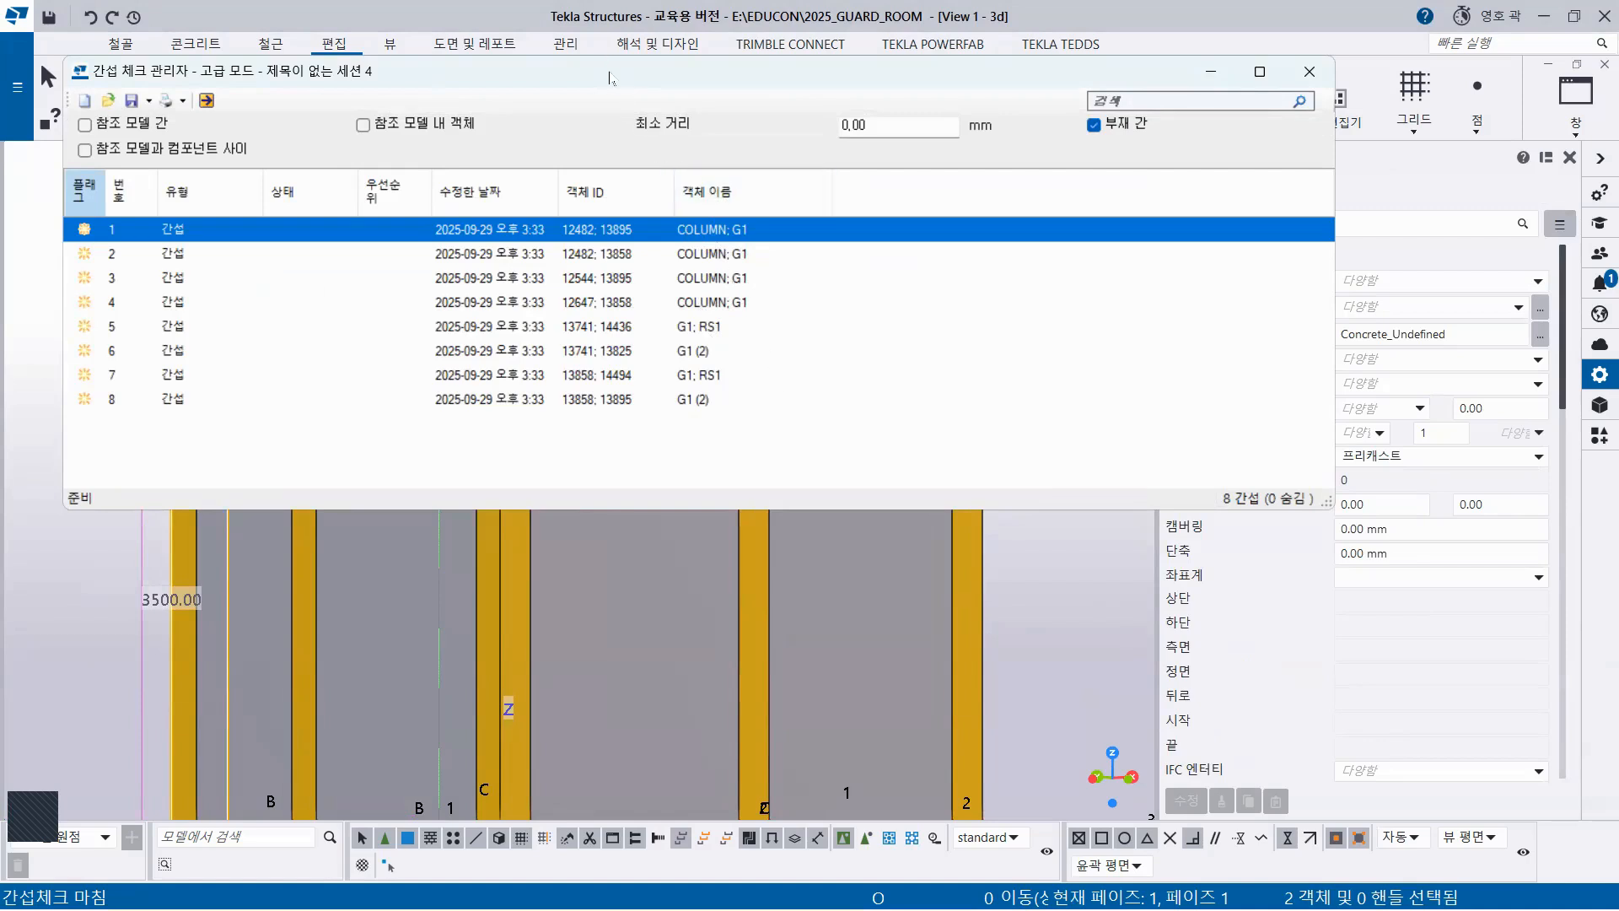
{"action": "left_click_drag", "start_coordinate": [609, 78], "coordinate": [736, 30]}
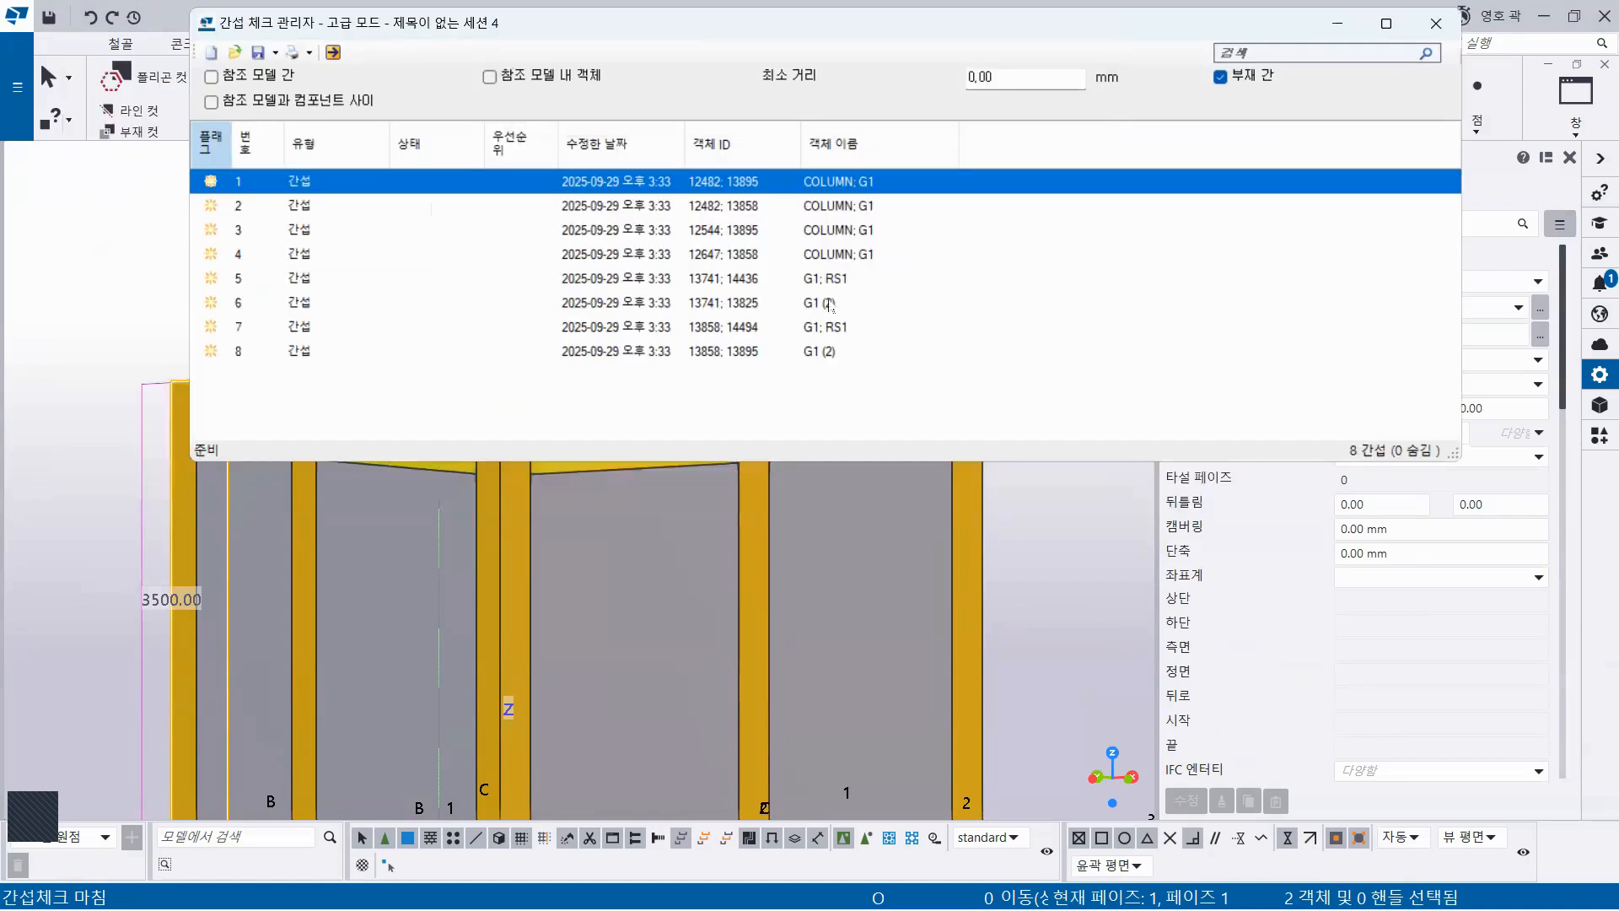
{"action": "left_click", "coordinate": [830, 306]}
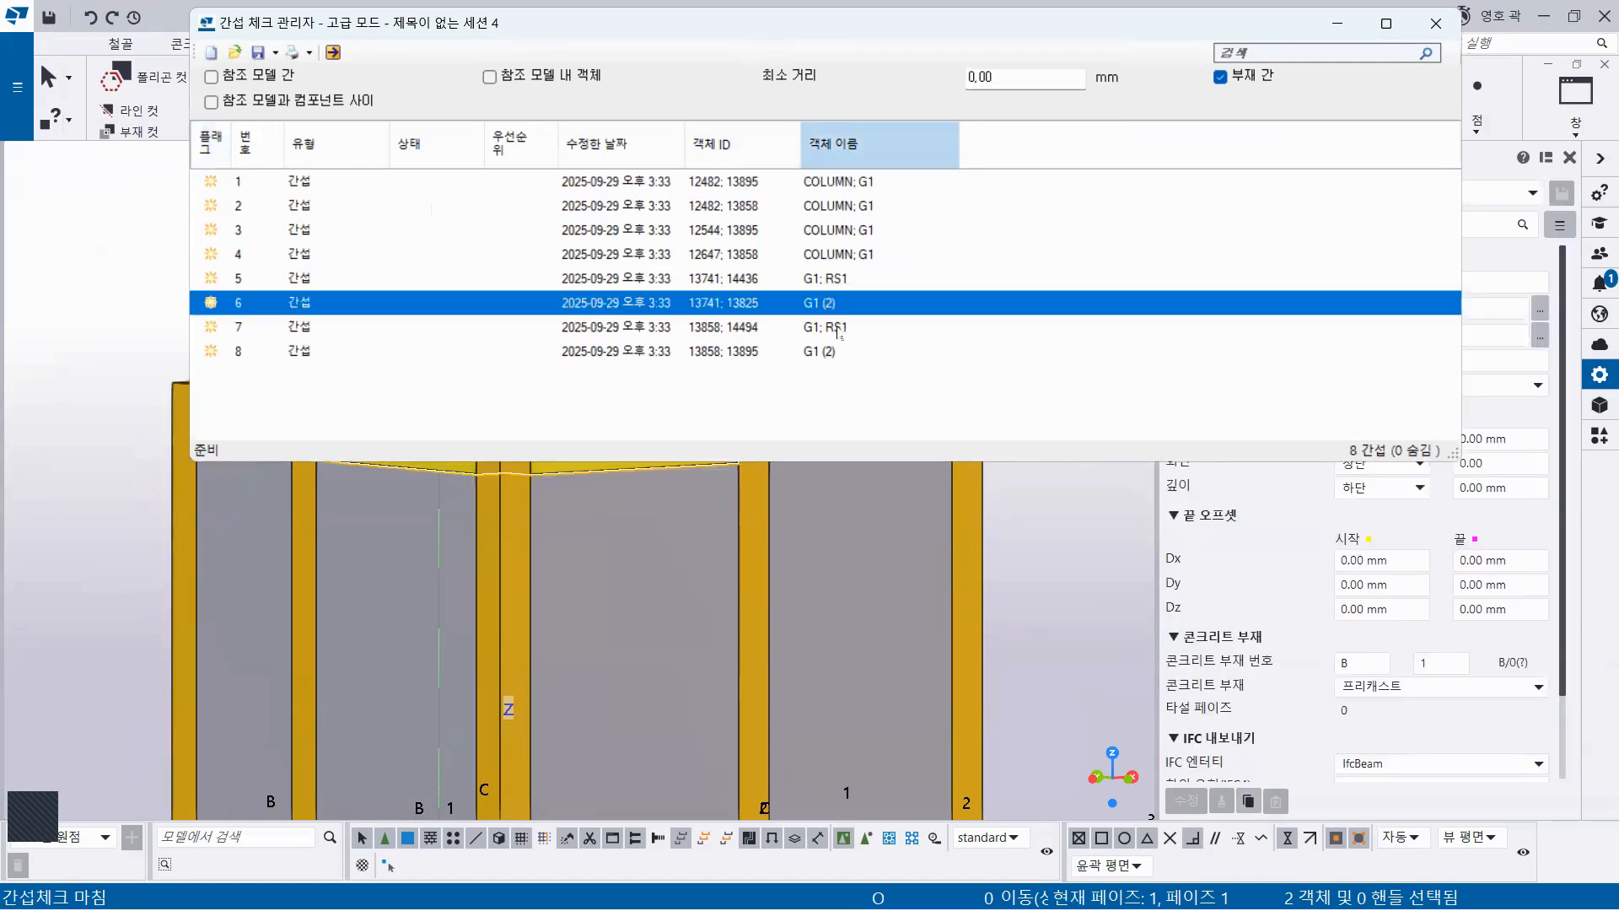
Highlight clashes 7, 8 and 4 in the model one after another and close the clash check manager
{"action": "left_click", "coordinate": [837, 331]}
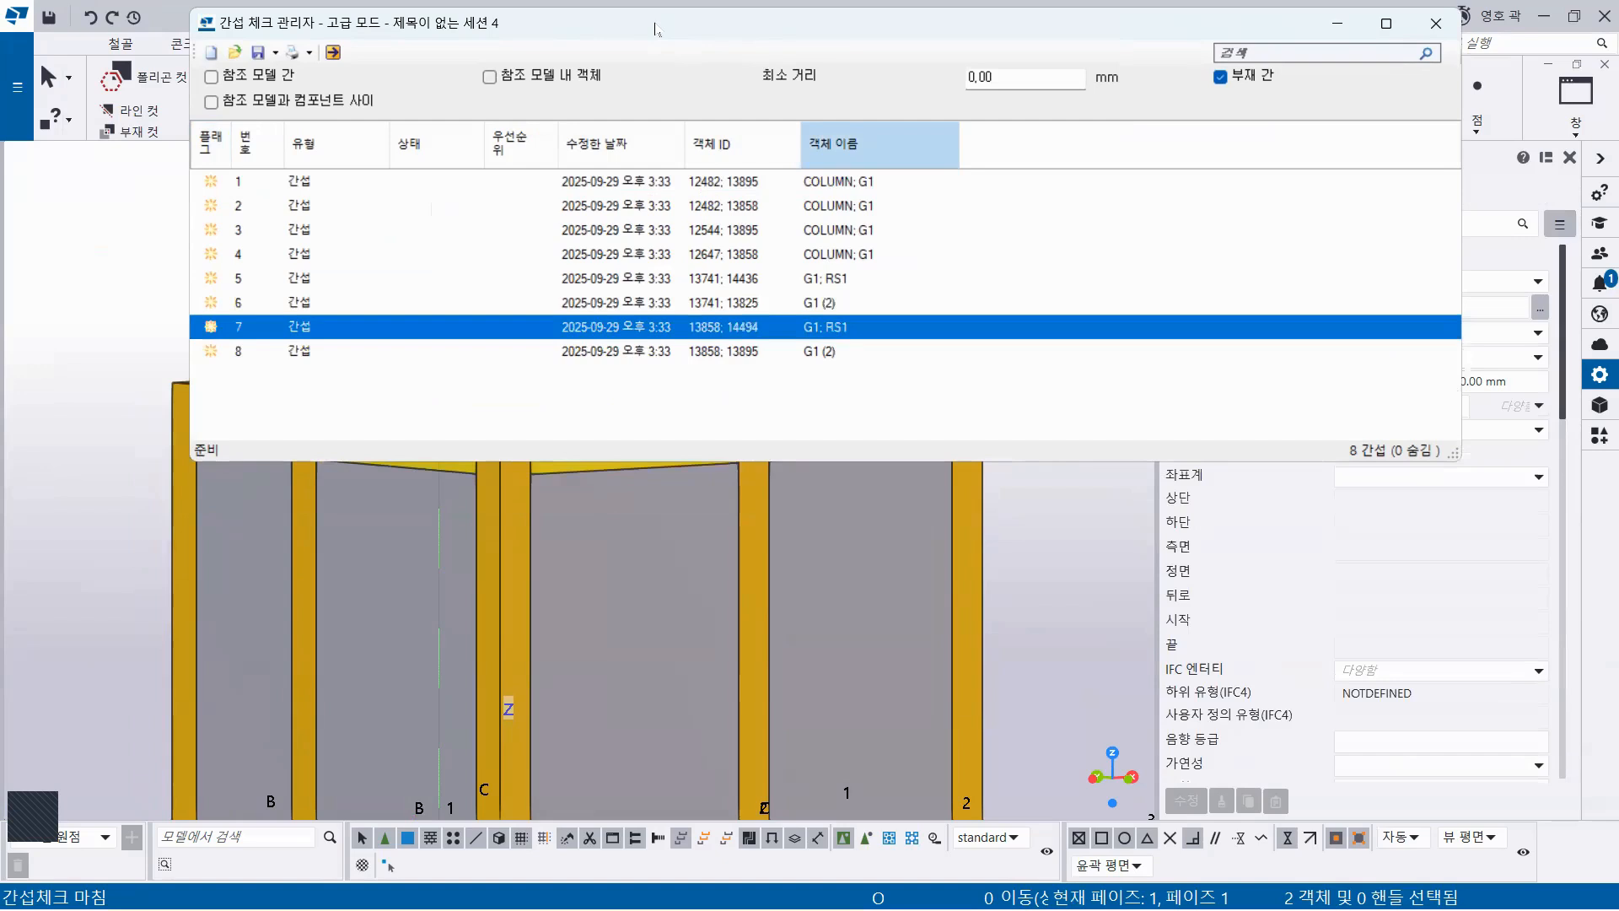
{"action": "left_click_drag", "start_coordinate": [655, 30], "coordinate": [659, 203]}
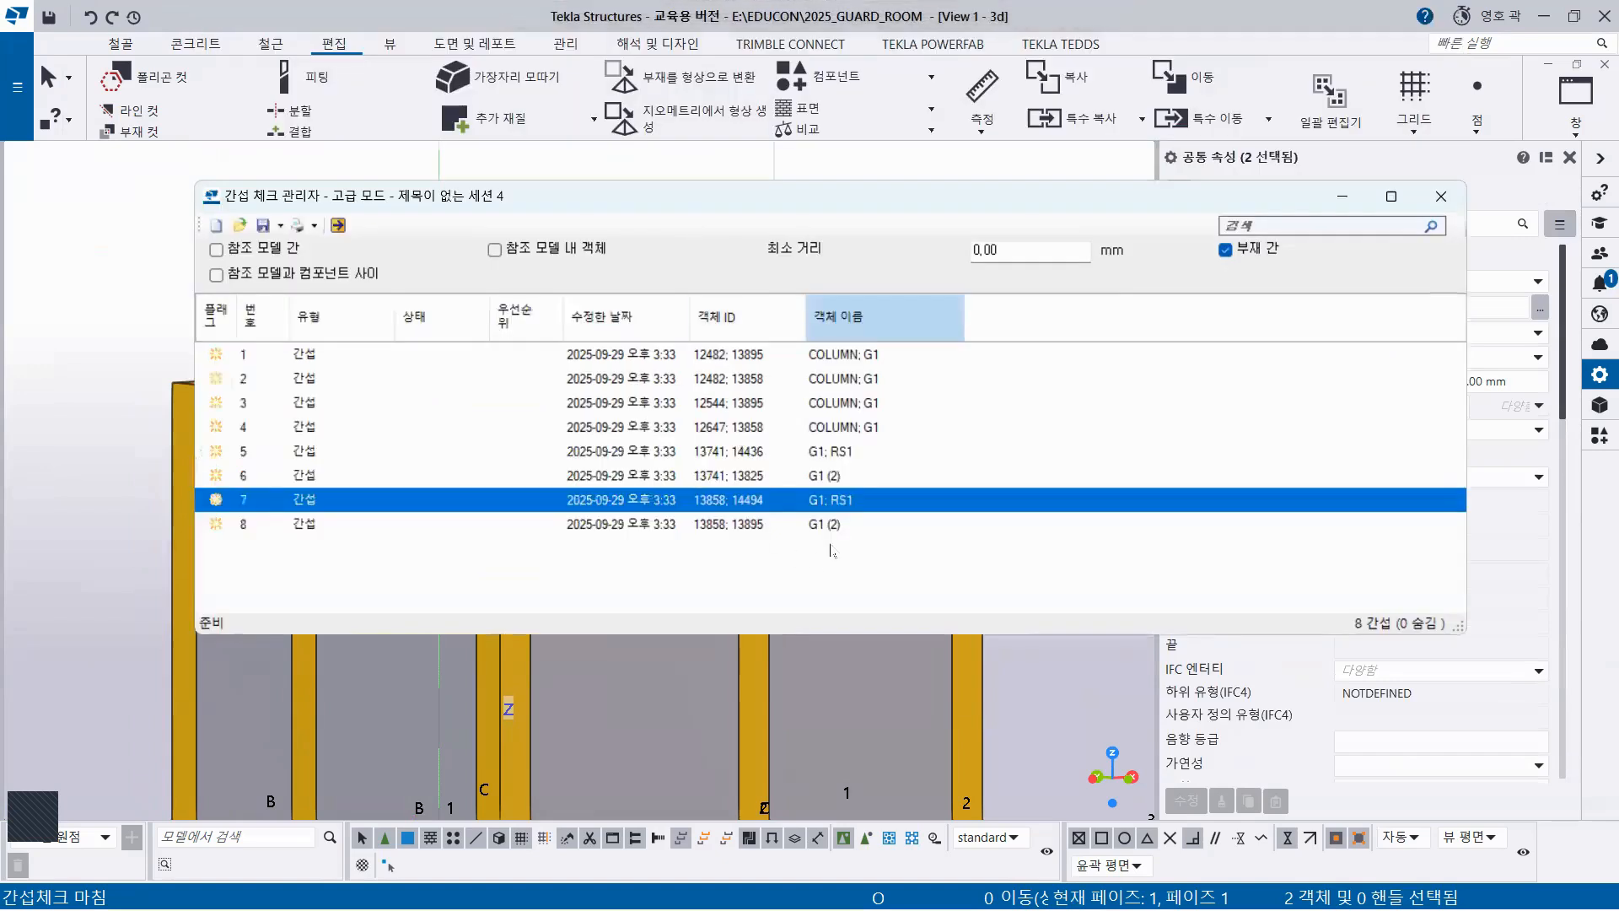
{"action": "left_click", "coordinate": [833, 526]}
{"action": "left_click", "coordinate": [825, 427]}
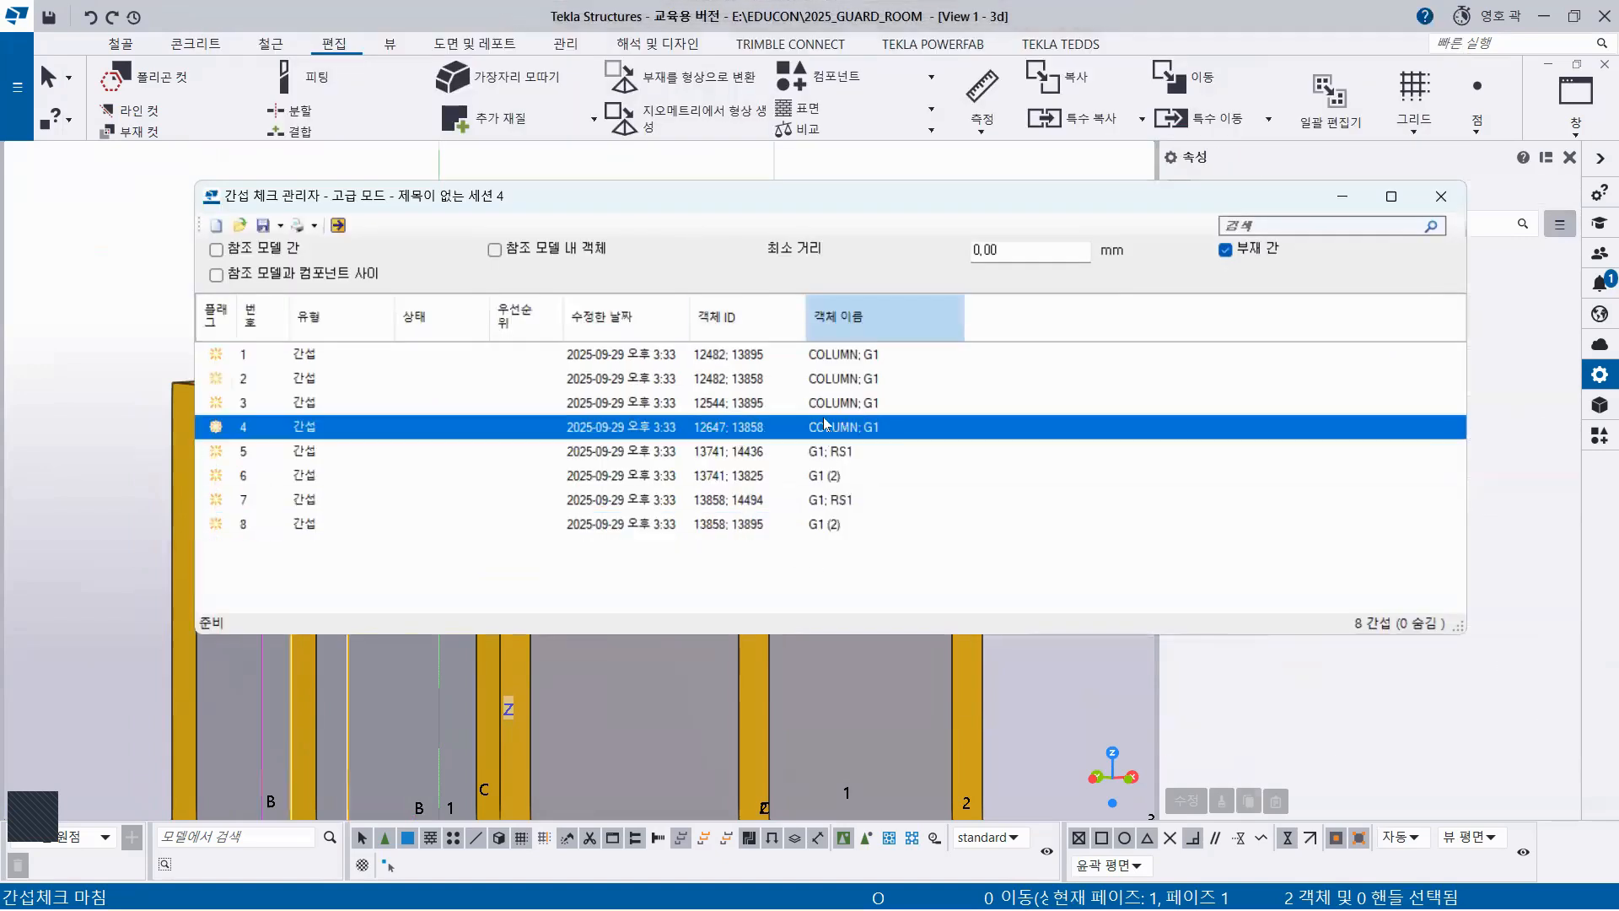
{"action": "left_click", "coordinate": [1440, 197]}
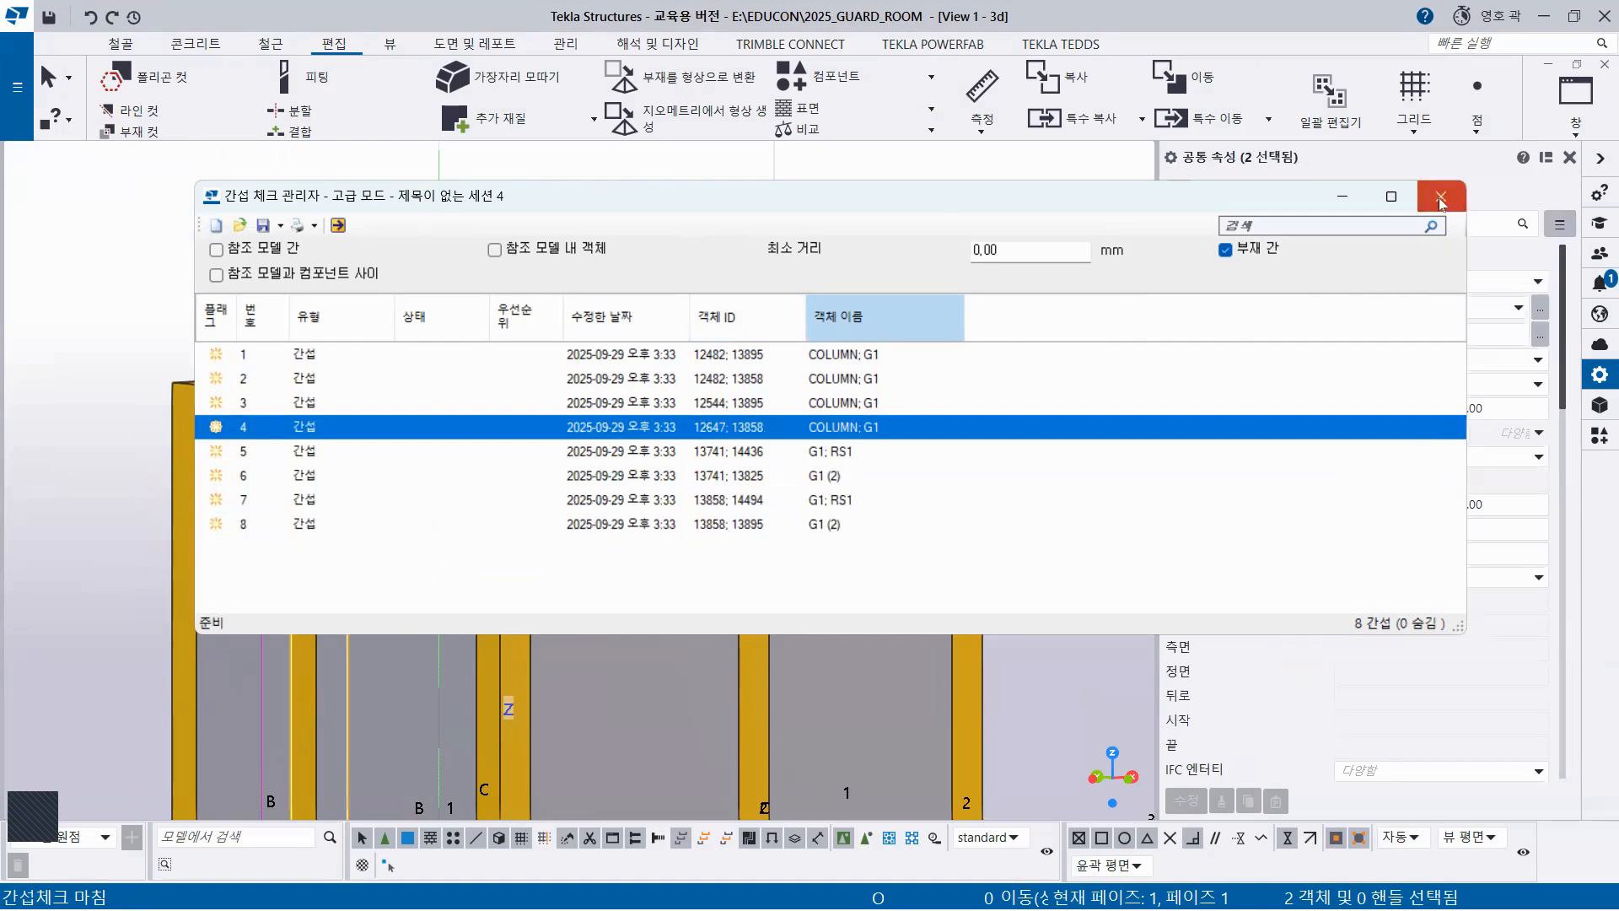
{"action": "left_click", "coordinate": [892, 541]}
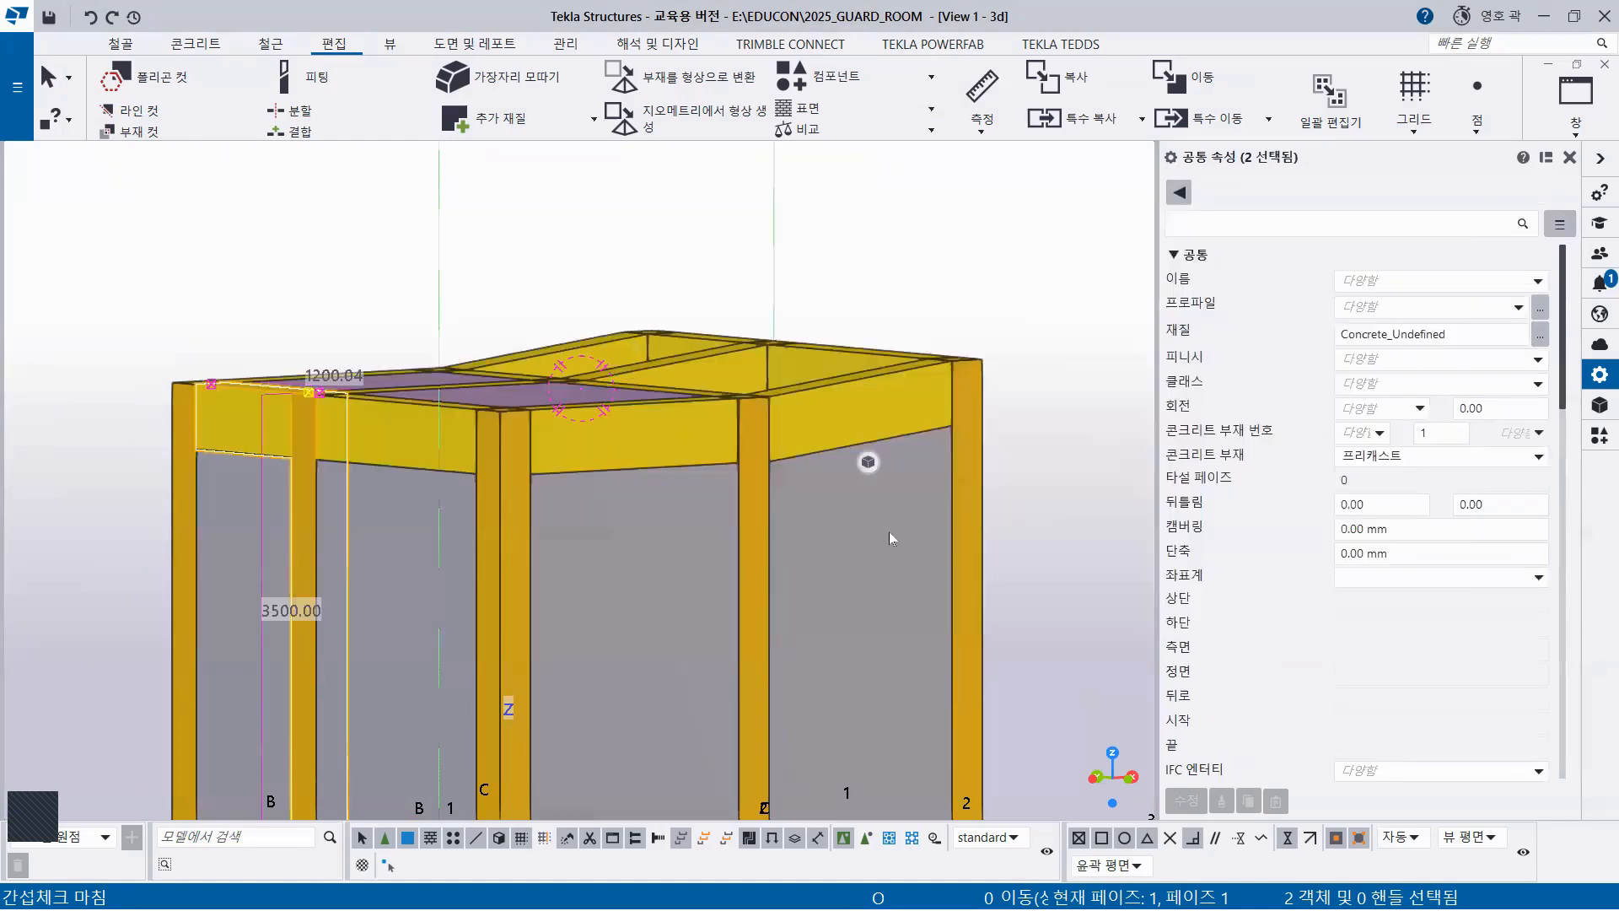
Examine the joint where the column at grids A and 2 meets the adjoining G1 roof beams
{"action": "scroll", "coordinate": [682, 532], "scroll_direction": "down", "scroll_amount": 2}
{"action": "middle_click_drag", "start_coordinate": [674, 529], "coordinate": [712, 675], "text": "ctrl"}
{"action": "scroll", "coordinate": [671, 449], "scroll_direction": "up", "scroll_amount": 5}
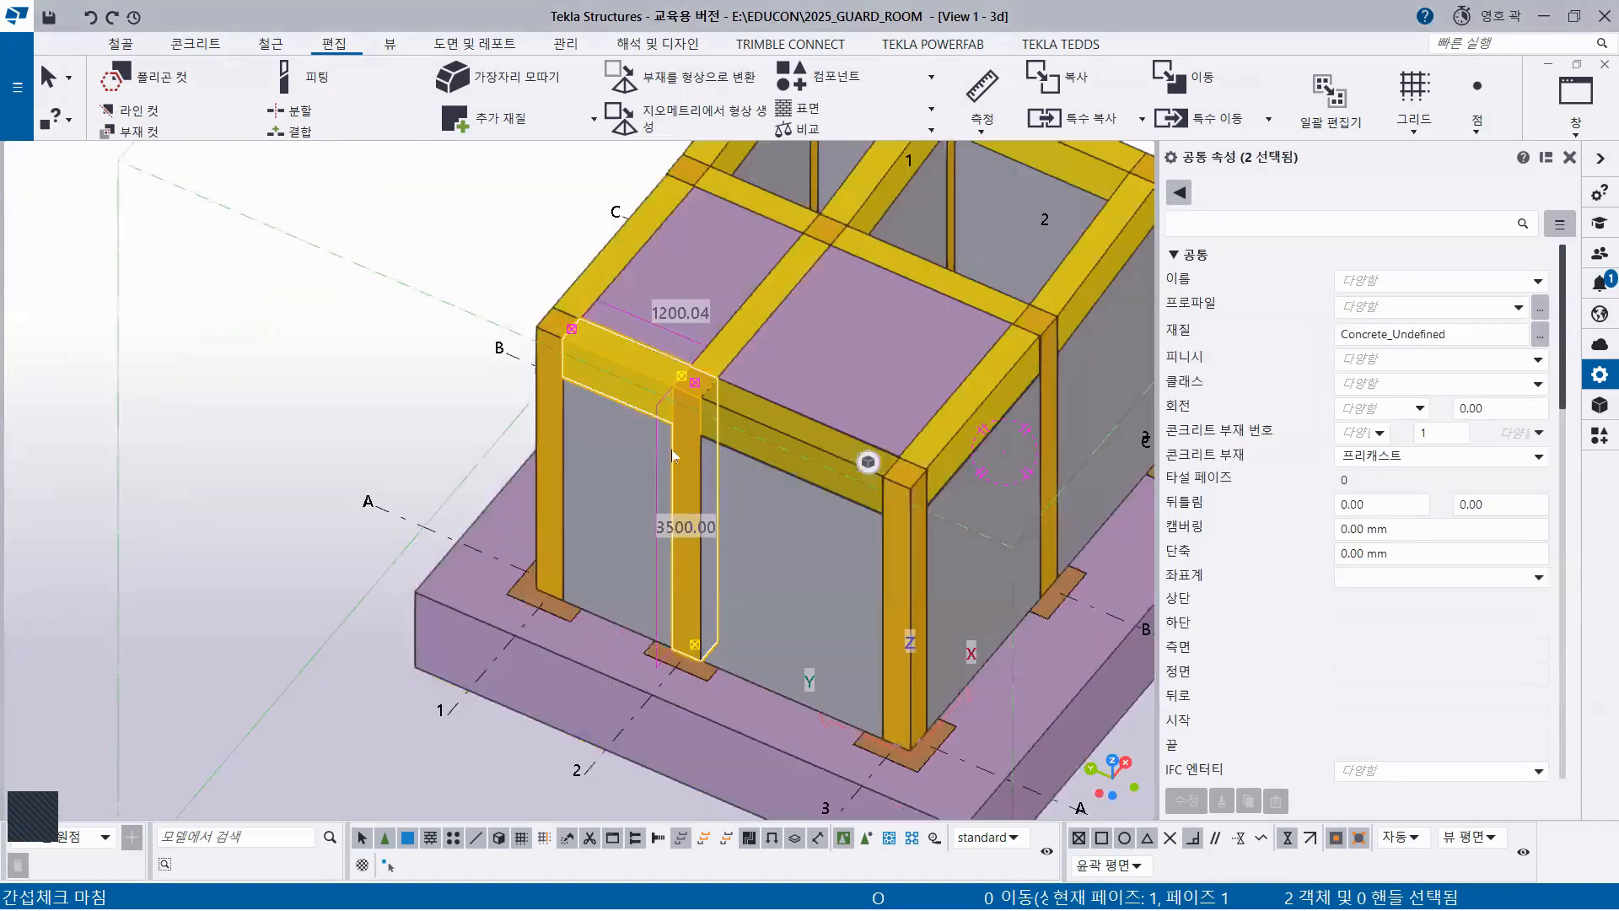
{"action": "scroll", "coordinate": [792, 391], "scroll_direction": "up", "scroll_amount": 4}
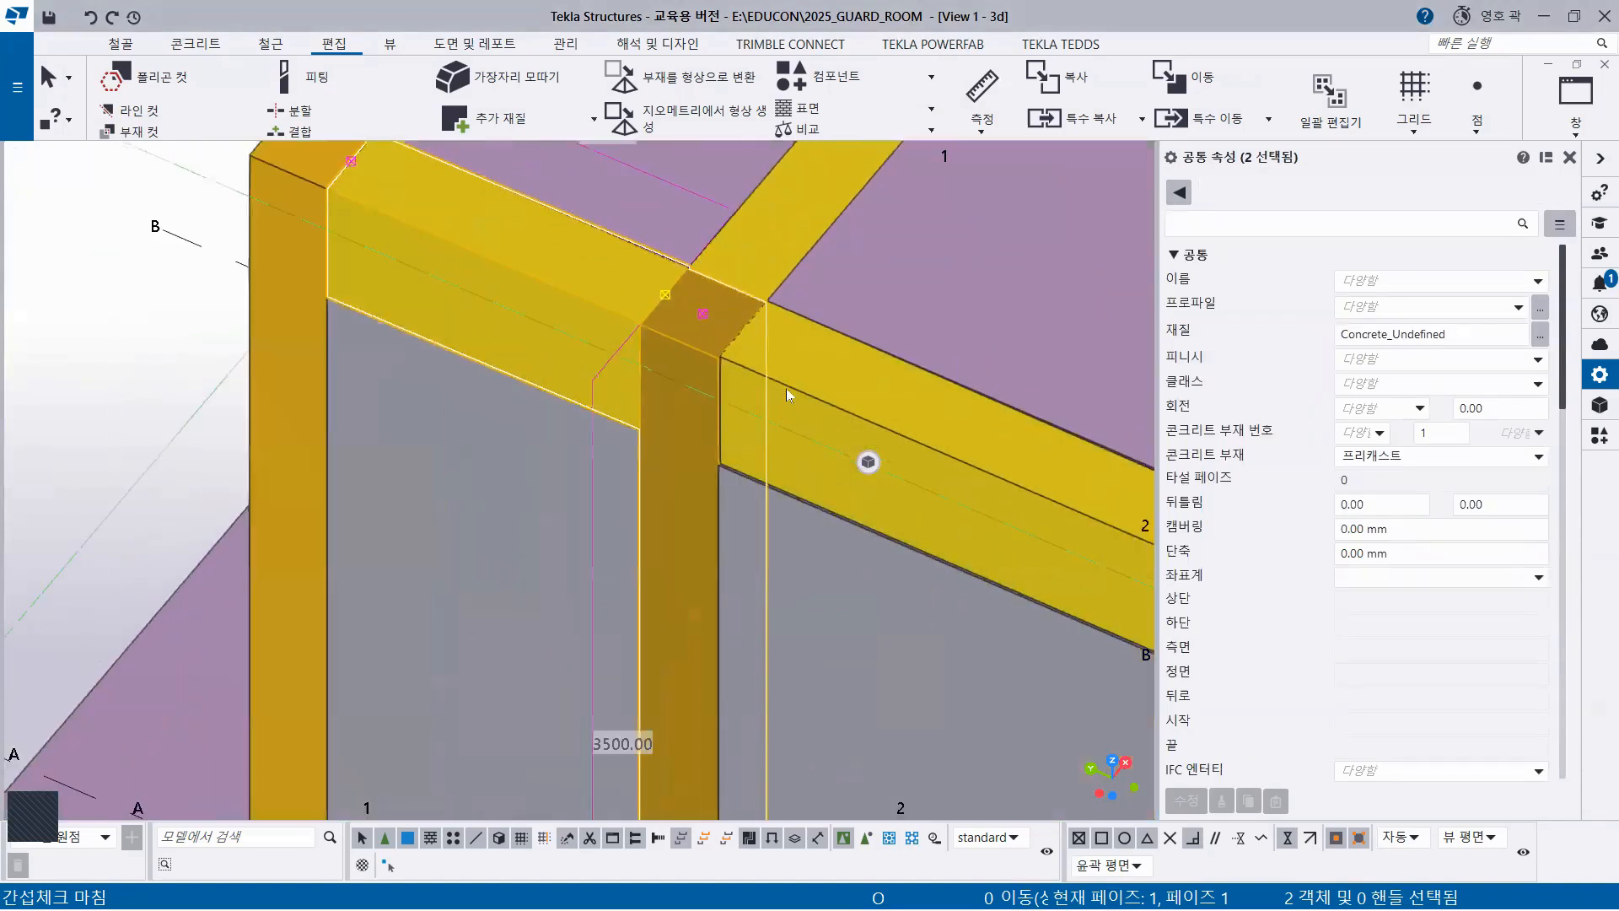
{"action": "scroll", "coordinate": [590, 371], "scroll_direction": "up", "scroll_amount": 3}
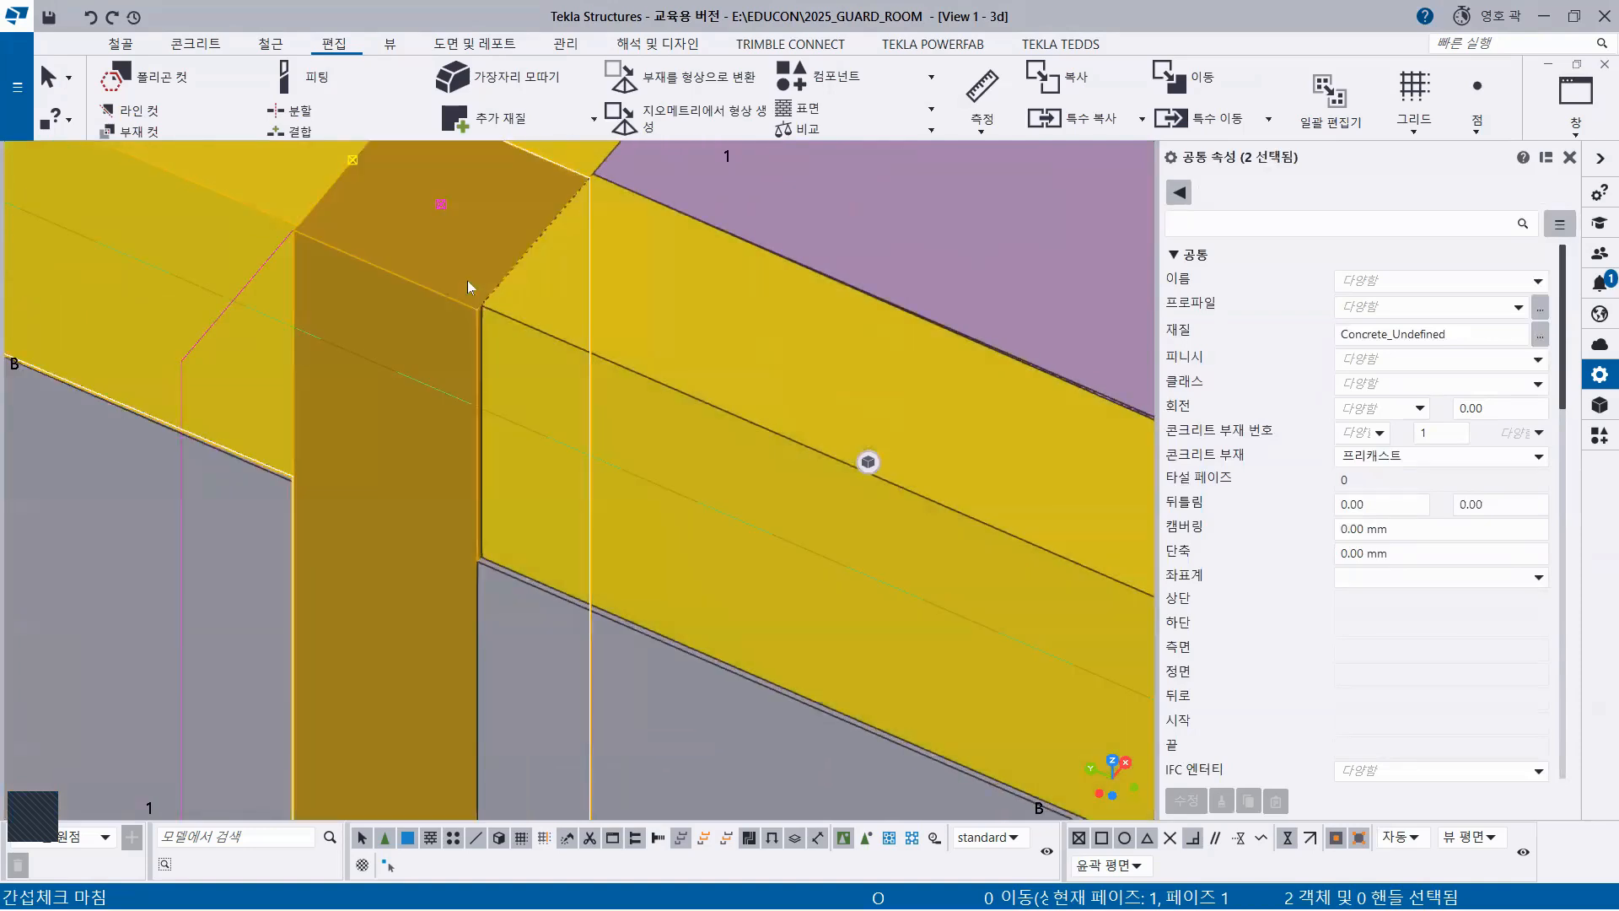
{"action": "left_click", "coordinate": [540, 353]}
{"action": "scroll", "coordinate": [549, 358], "scroll_direction": "down", "scroll_amount": 1}
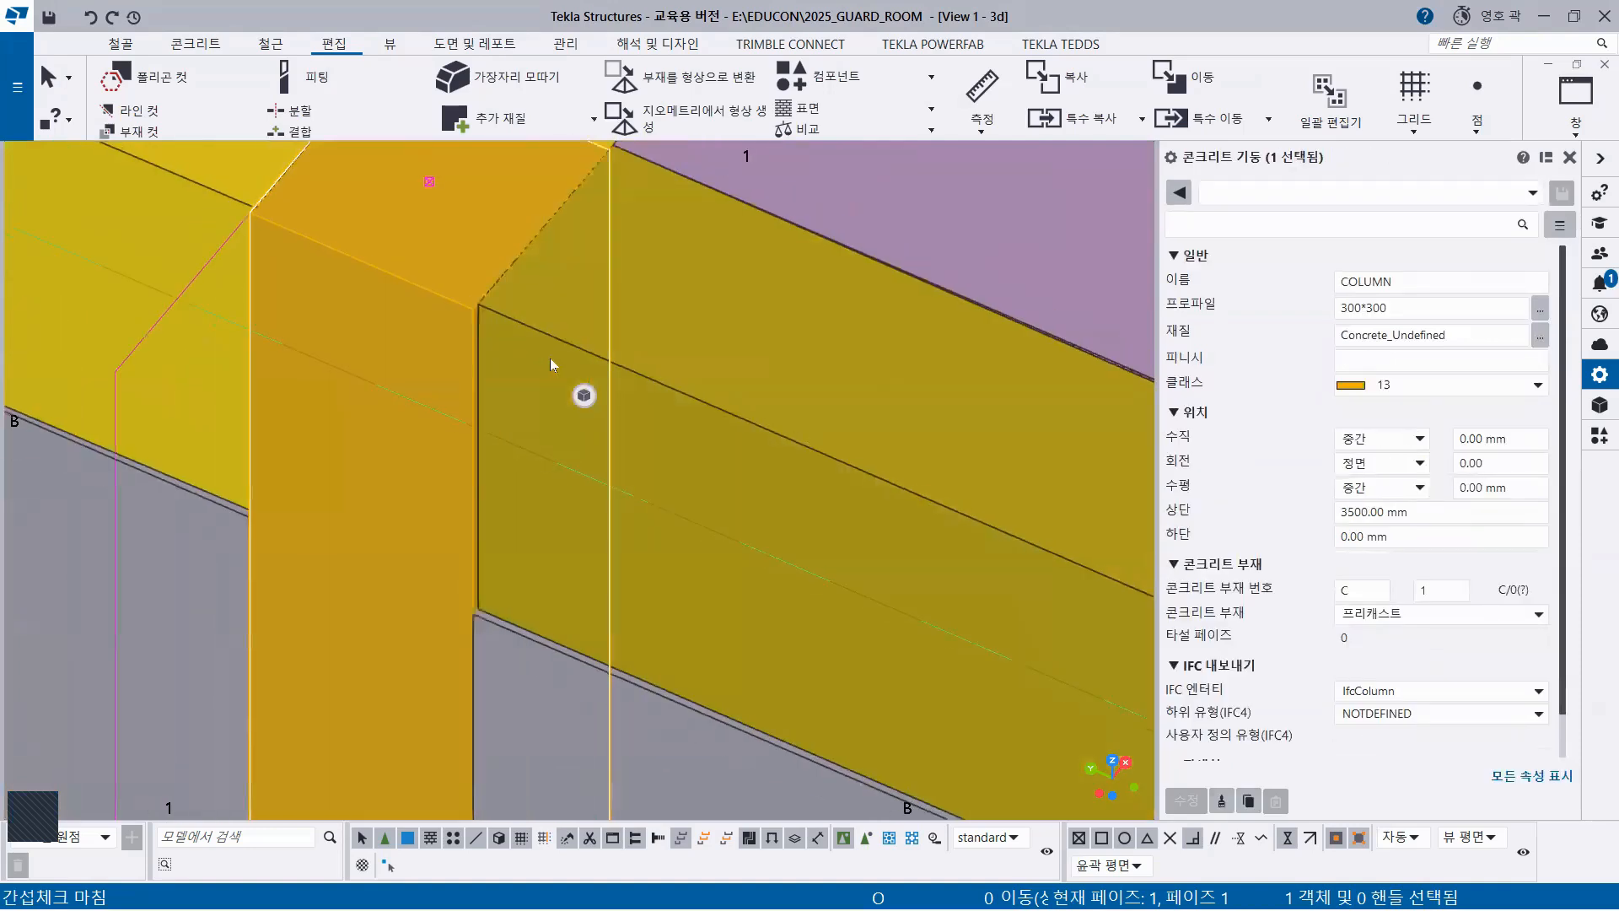
{"action": "scroll", "coordinate": [628, 351], "scroll_direction": "down", "scroll_amount": 1}
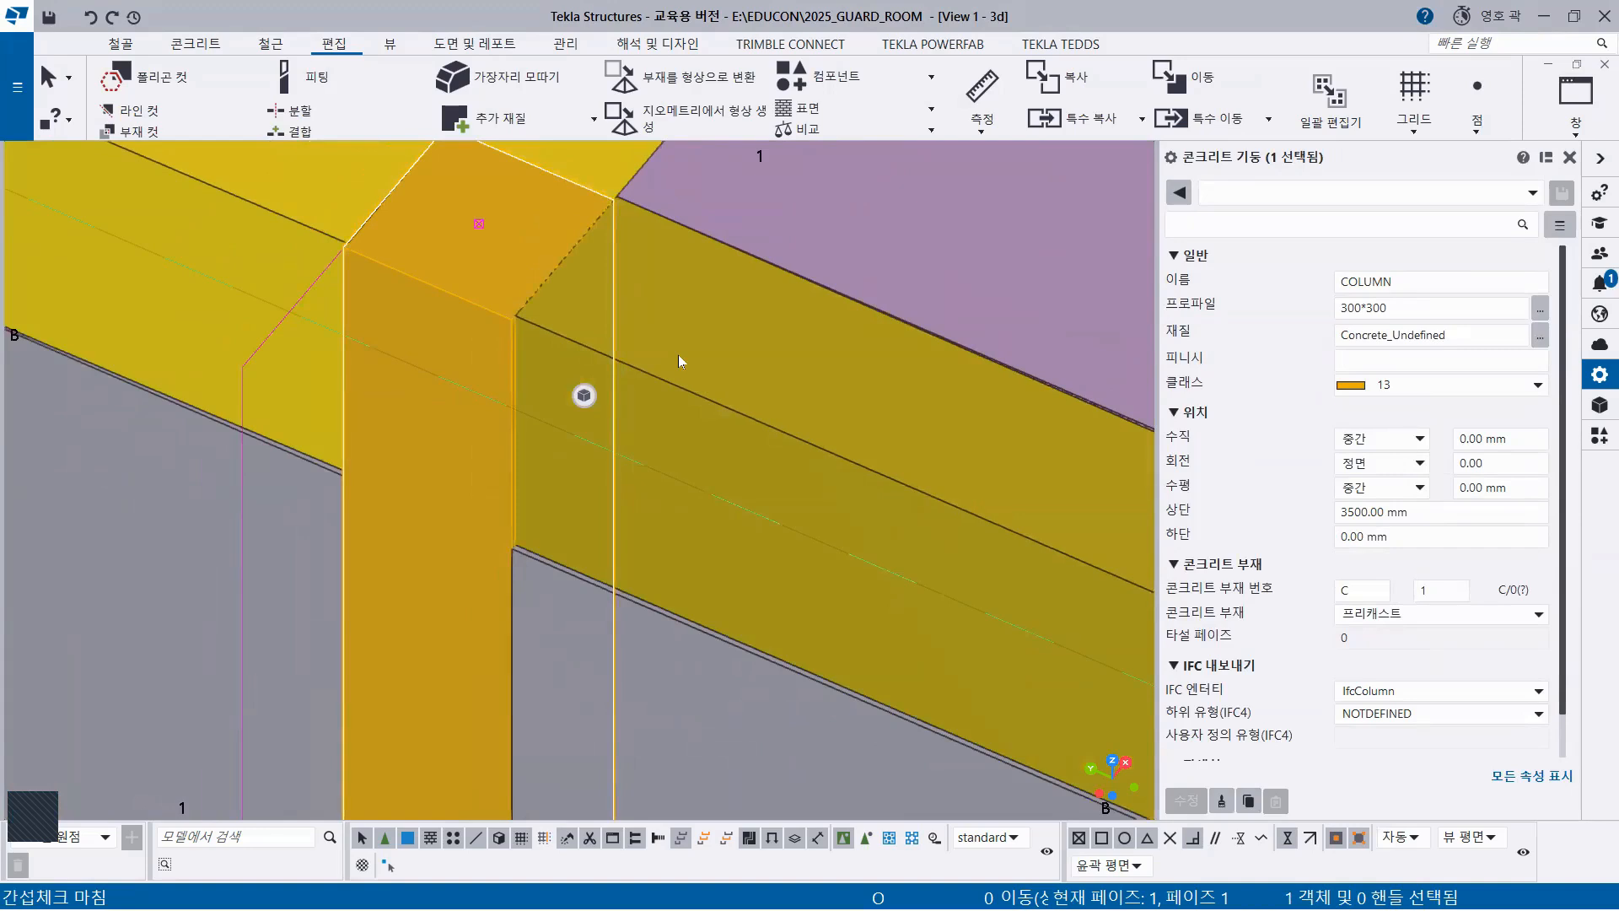
{"action": "scroll", "coordinate": [678, 354], "scroll_direction": "down", "scroll_amount": 4}
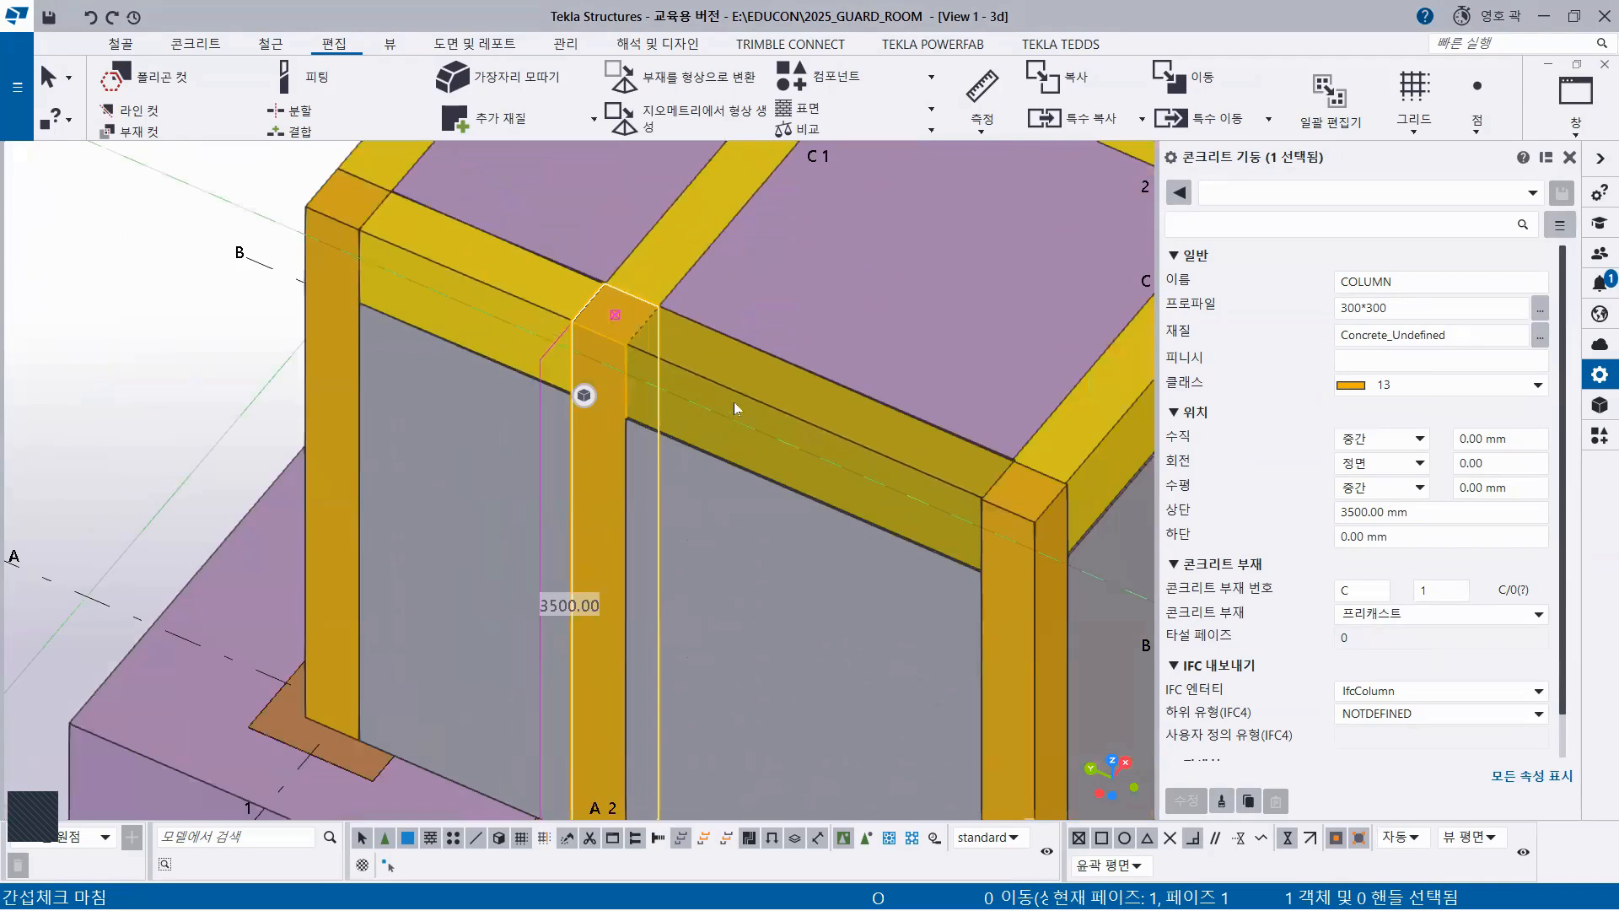
{"action": "scroll", "coordinate": [734, 401], "scroll_direction": "down", "scroll_amount": 3}
{"action": "middle_click_drag", "start_coordinate": [884, 545], "coordinate": [666, 527]}
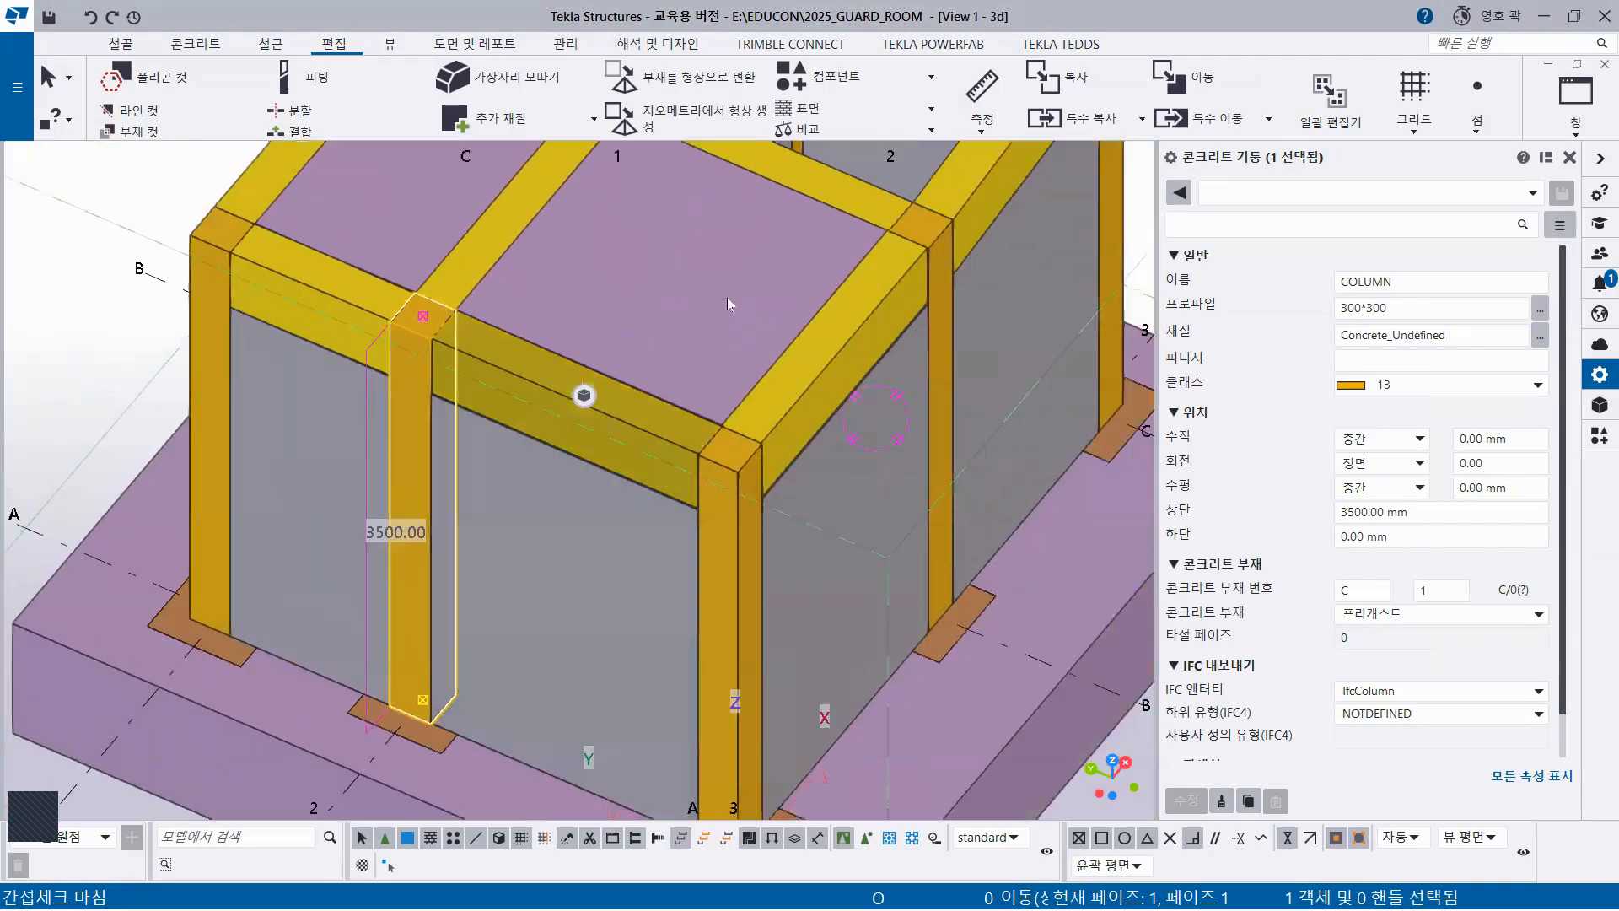
{"action": "mouse_move", "coordinate": [739, 441]}
{"action": "middle_mouse_down", "text": "ctrl"}
{"action": "mouse_move", "coordinate": [762, 538]}
{"action": "mouse_move", "coordinate": [789, 554]}
{"action": "middle_mouse_up", "text": "ctrl"}
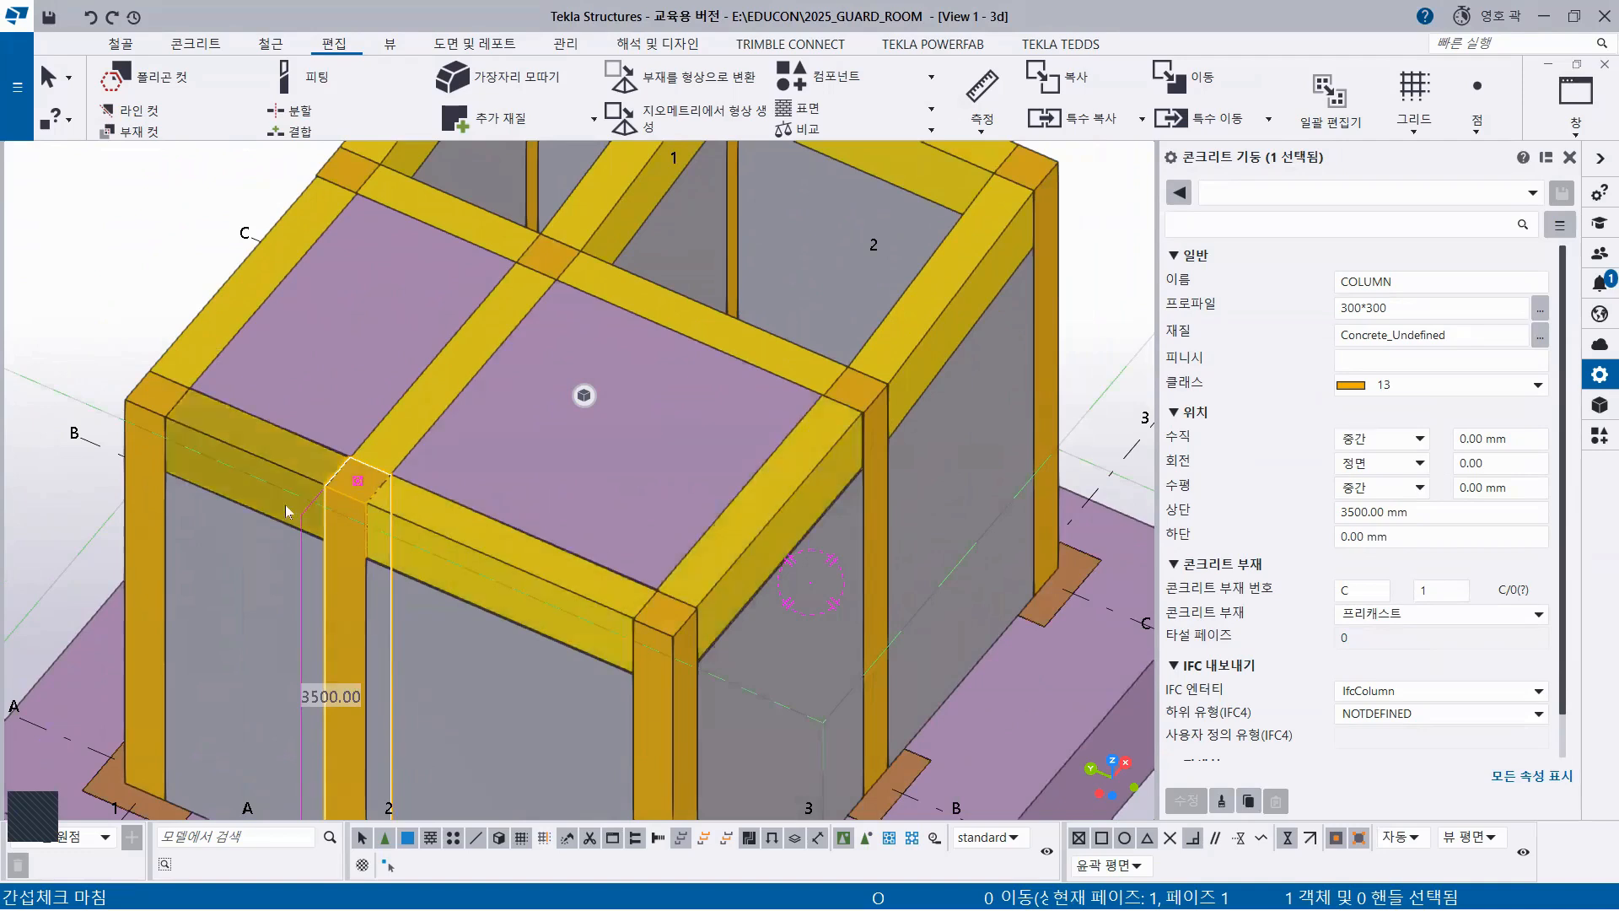
{"action": "scroll", "coordinate": [211, 438], "scroll_direction": "up", "scroll_amount": 2}
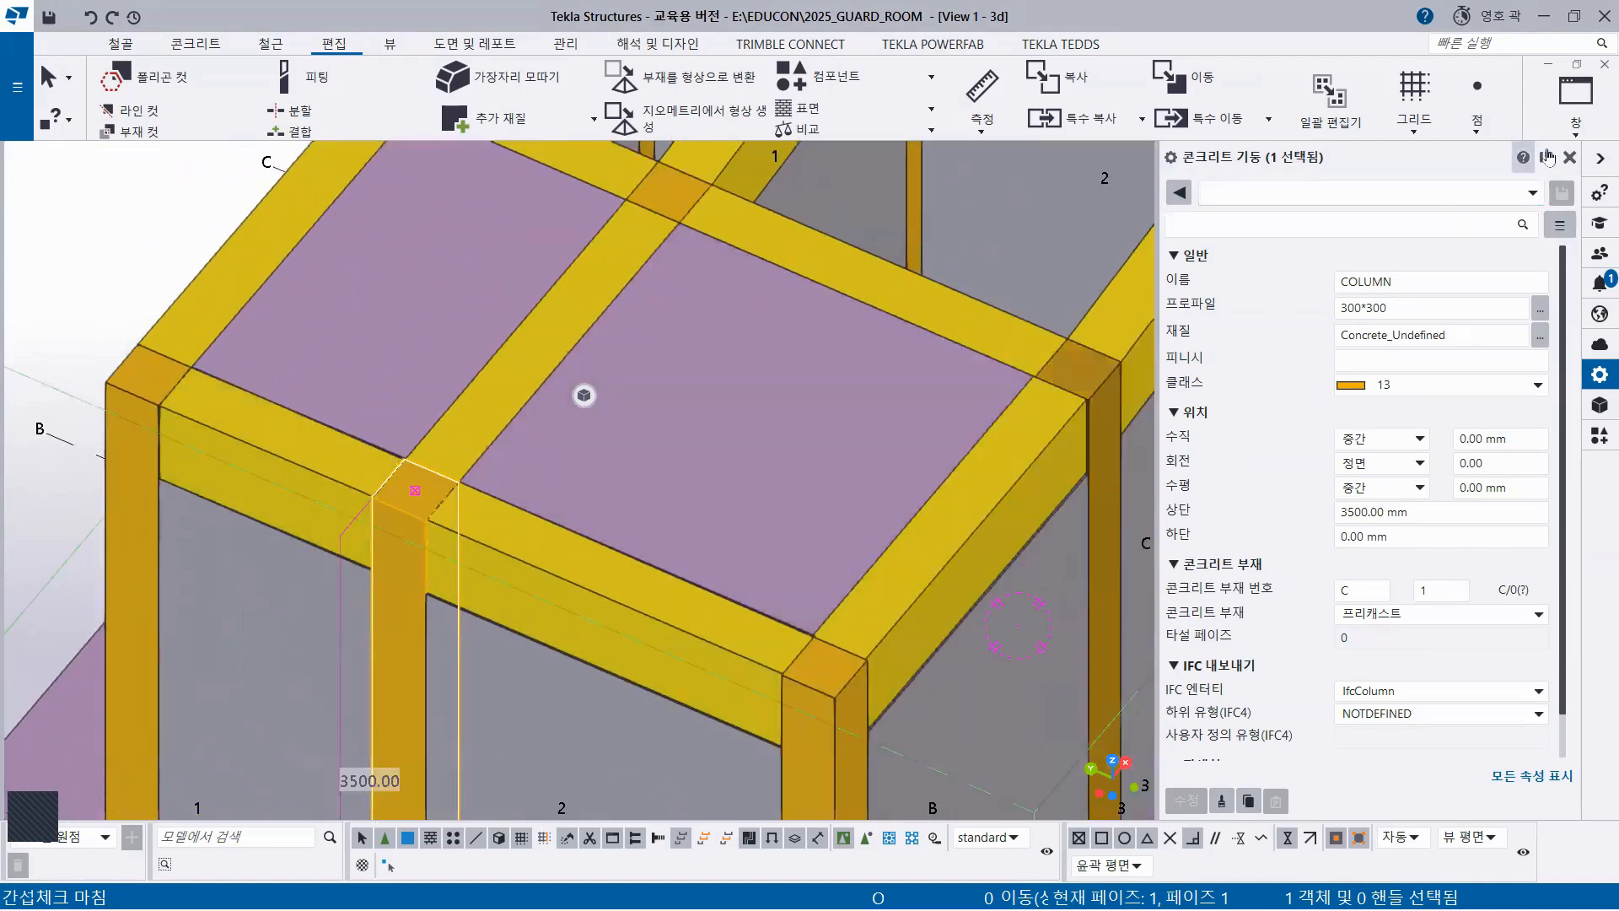
Open the saved +3500 plan view from the view list and close the list
{"action": "left_click", "coordinate": [1575, 122]}
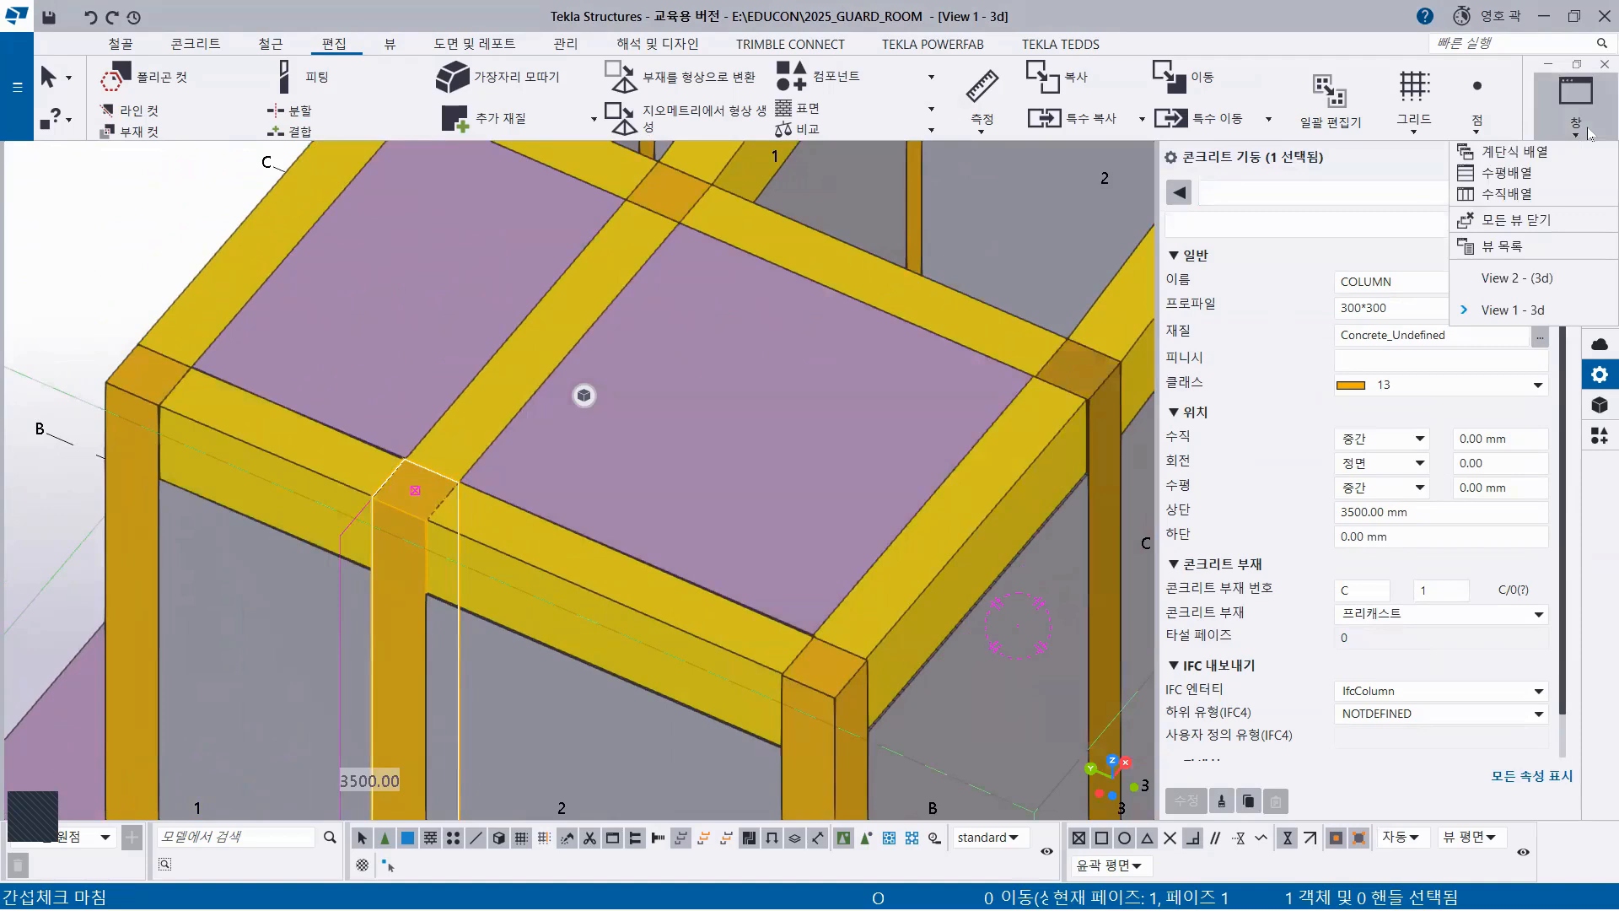
{"action": "left_click", "coordinate": [1505, 246]}
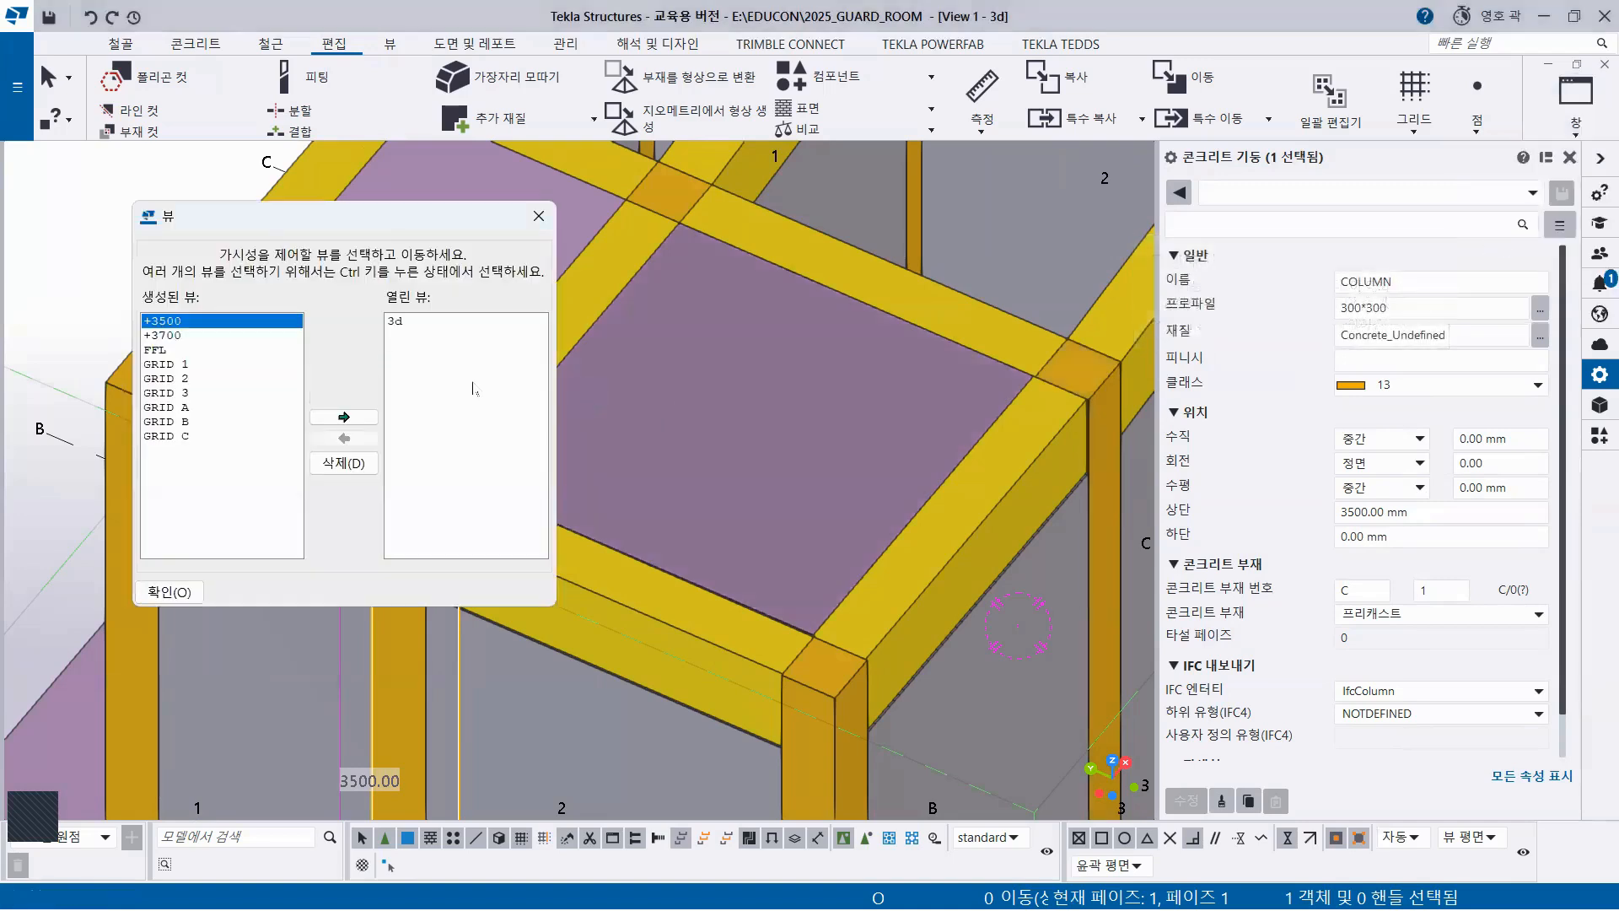
{"action": "left_click", "coordinate": [349, 416]}
{"action": "left_click", "coordinate": [539, 215]}
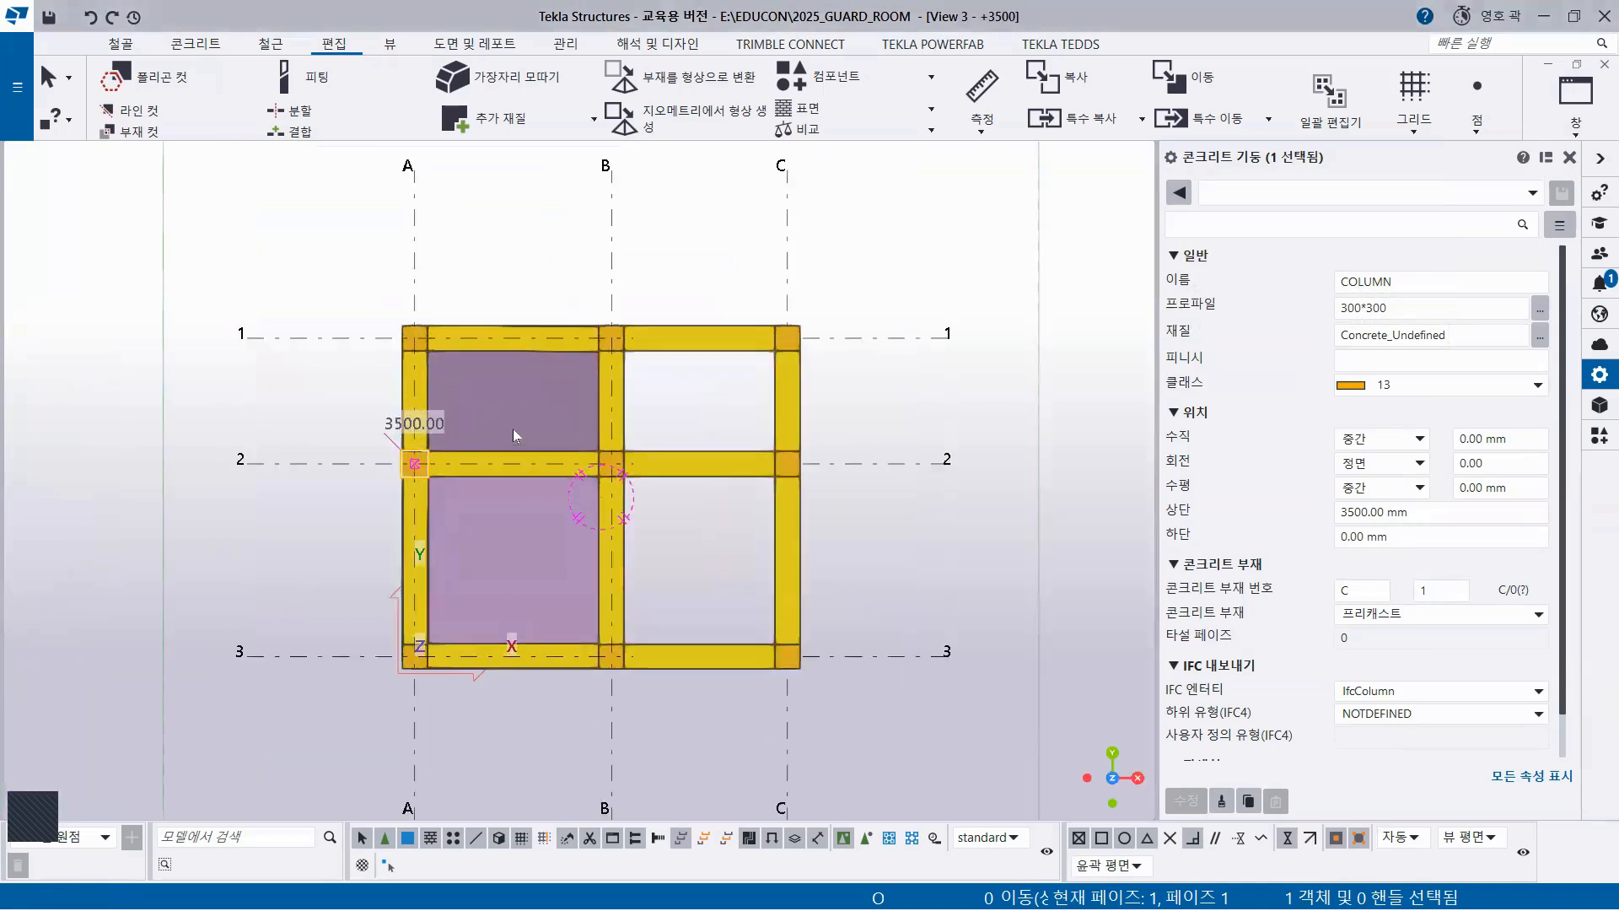
Check the edges of the RS1 roof slab between grids A-B and 1-2 and delete the slab
{"action": "scroll", "coordinate": [389, 368], "scroll_direction": "up", "scroll_amount": 10}
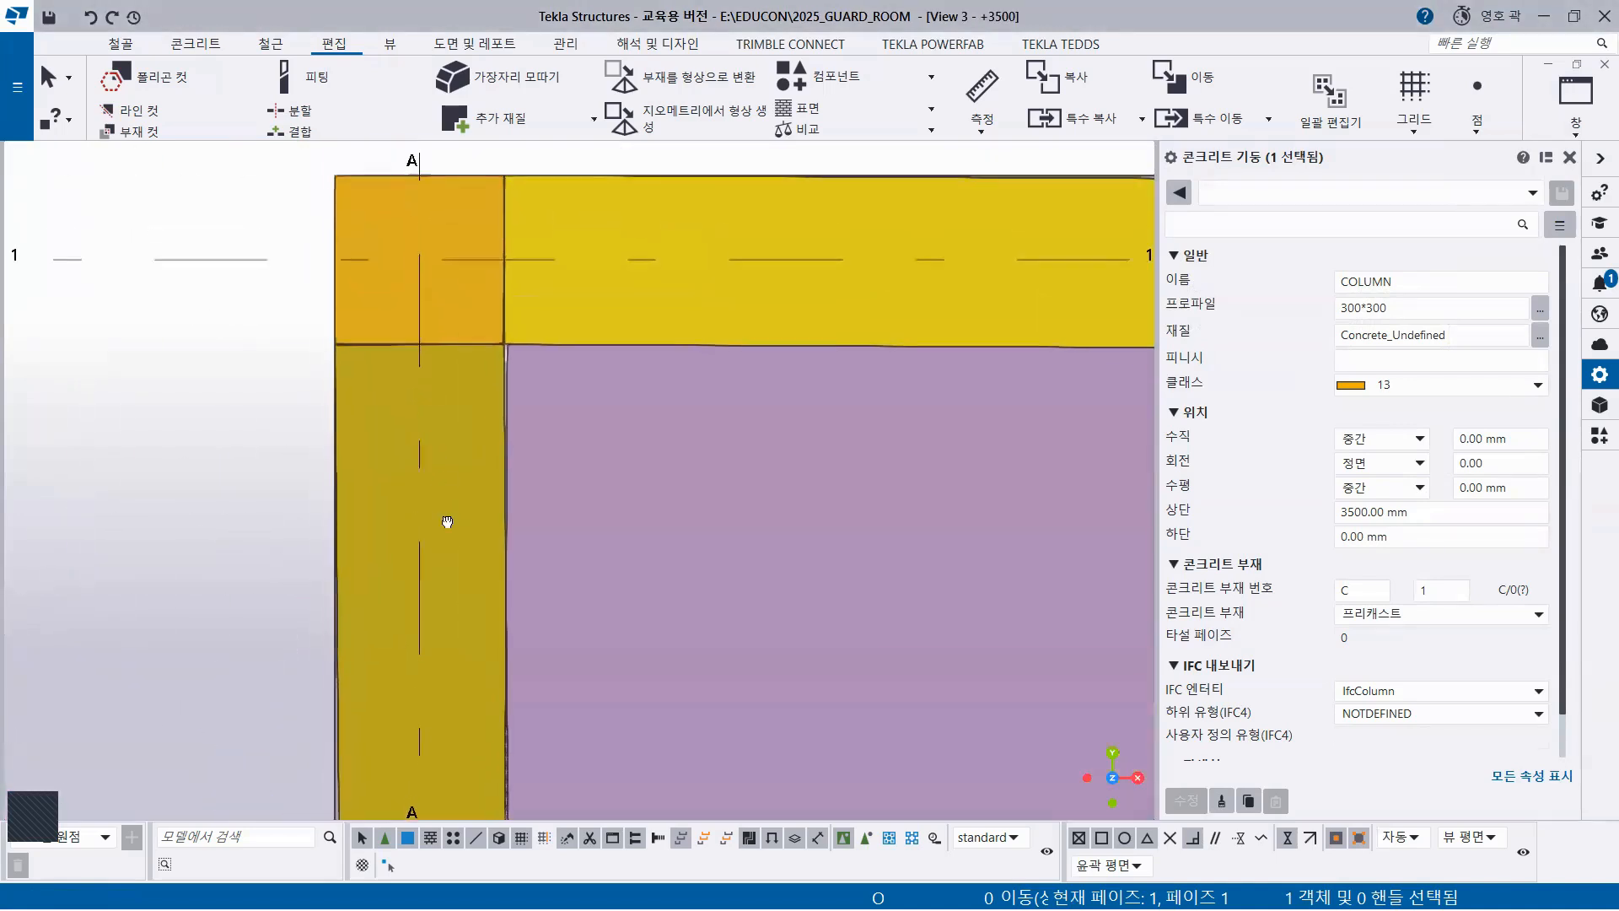
{"action": "scroll", "coordinate": [507, 409], "scroll_direction": "up", "scroll_amount": 2}
{"action": "left_click", "coordinate": [563, 382]}
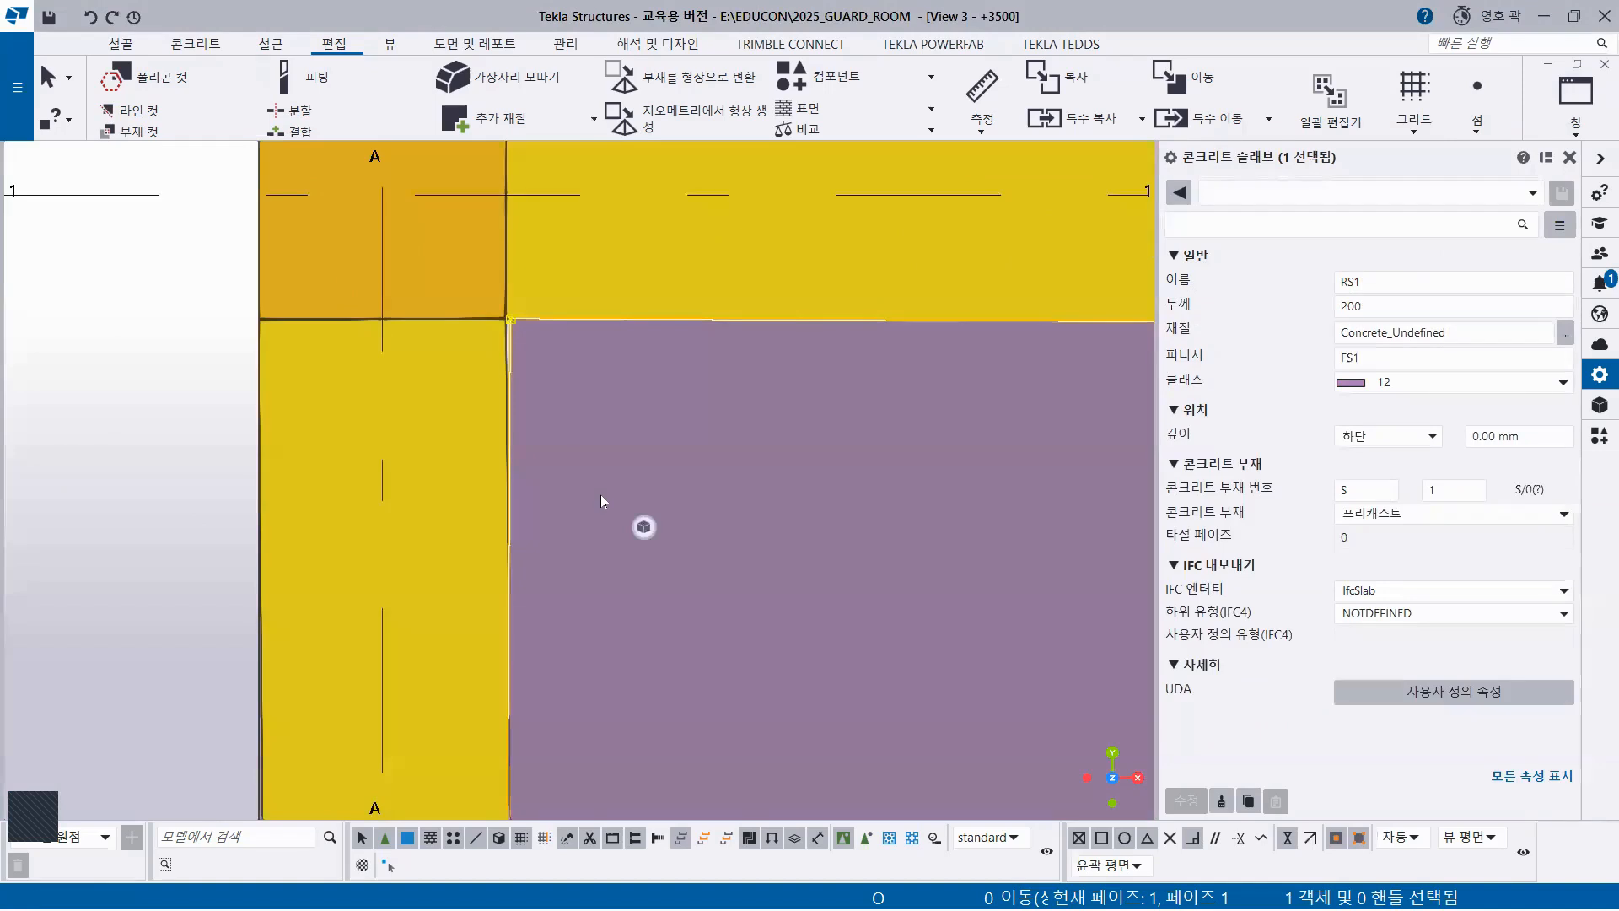
{"action": "scroll", "coordinate": [459, 434], "scroll_direction": "up", "scroll_amount": 2}
{"action": "scroll", "coordinate": [484, 440], "scroll_direction": "down", "scroll_amount": 2}
{"action": "middle_click_drag", "start_coordinate": [627, 506], "coordinate": [391, 337]}
{"action": "scroll", "coordinate": [472, 429], "scroll_direction": "down", "scroll_amount": 3}
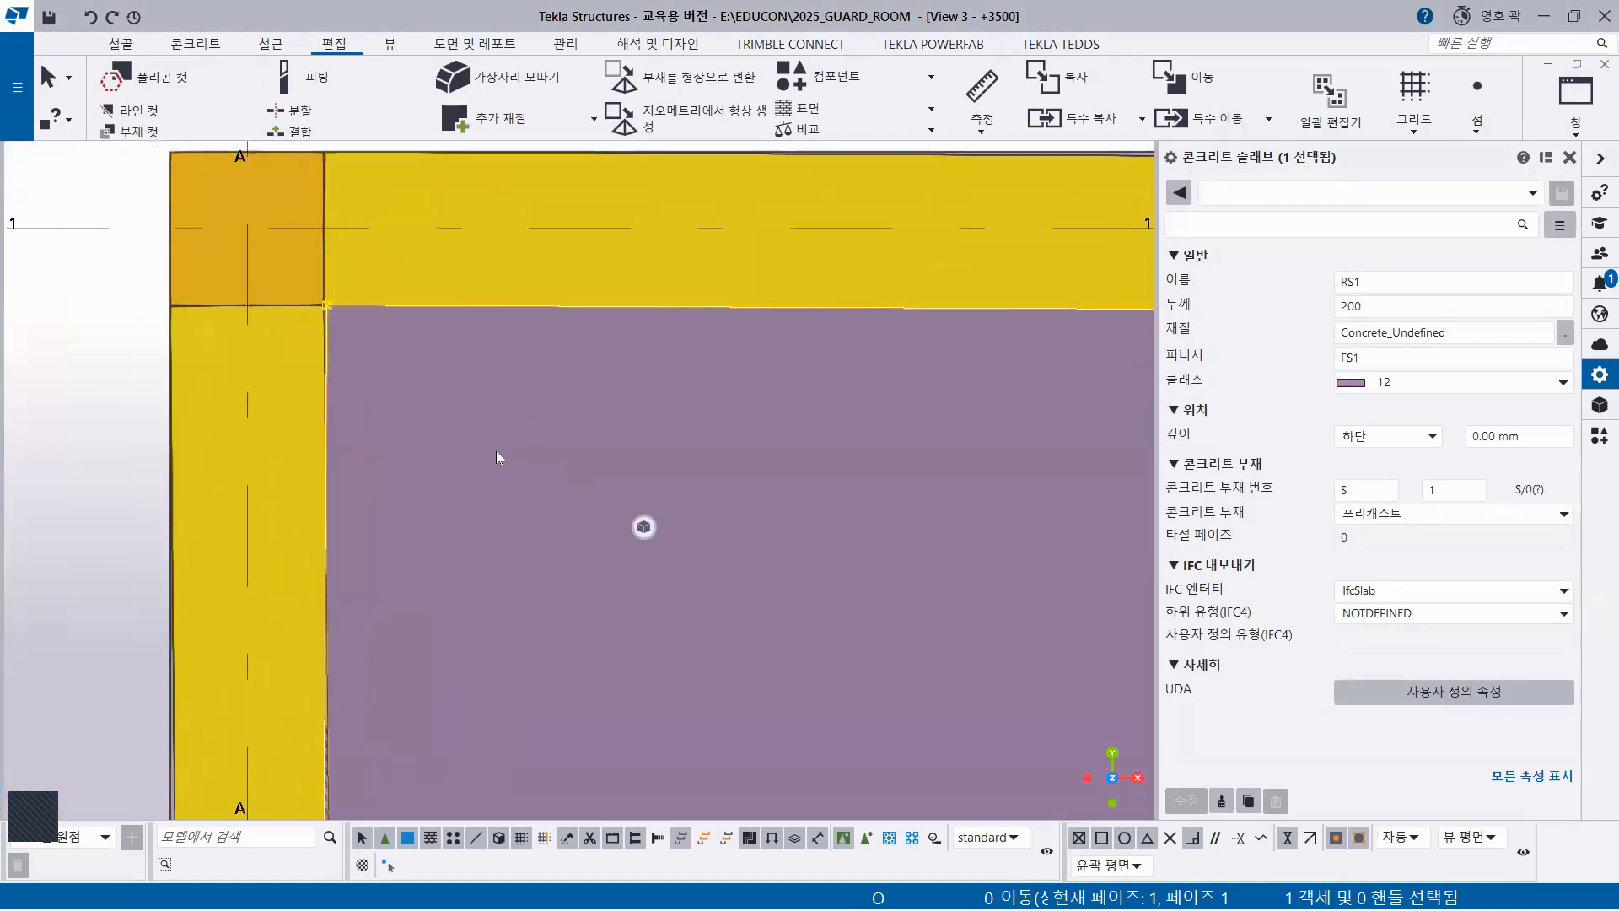
{"action": "scroll", "coordinate": [496, 450], "scroll_direction": "down", "scroll_amount": 3}
{"action": "middle_click_drag", "start_coordinate": [524, 452], "coordinate": [399, 317]}
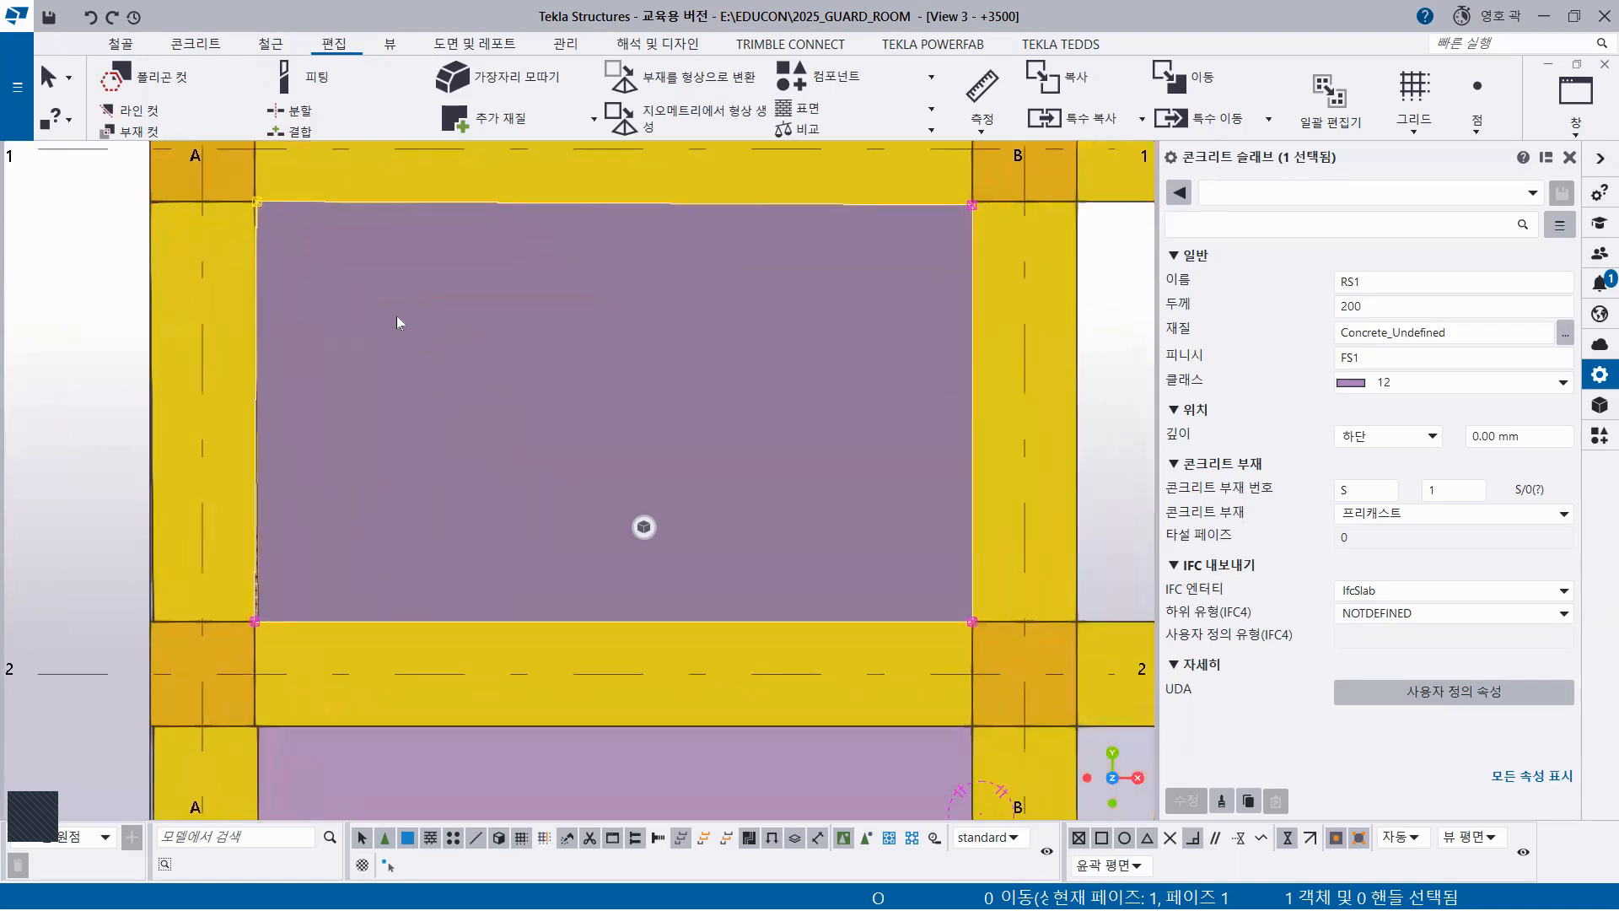
{"action": "key", "text": "Delete"}
Delete the other RS1 roof slab, between grids A-B and 2-3
{"action": "scroll", "coordinate": [430, 472], "scroll_direction": "down", "scroll_amount": 2}
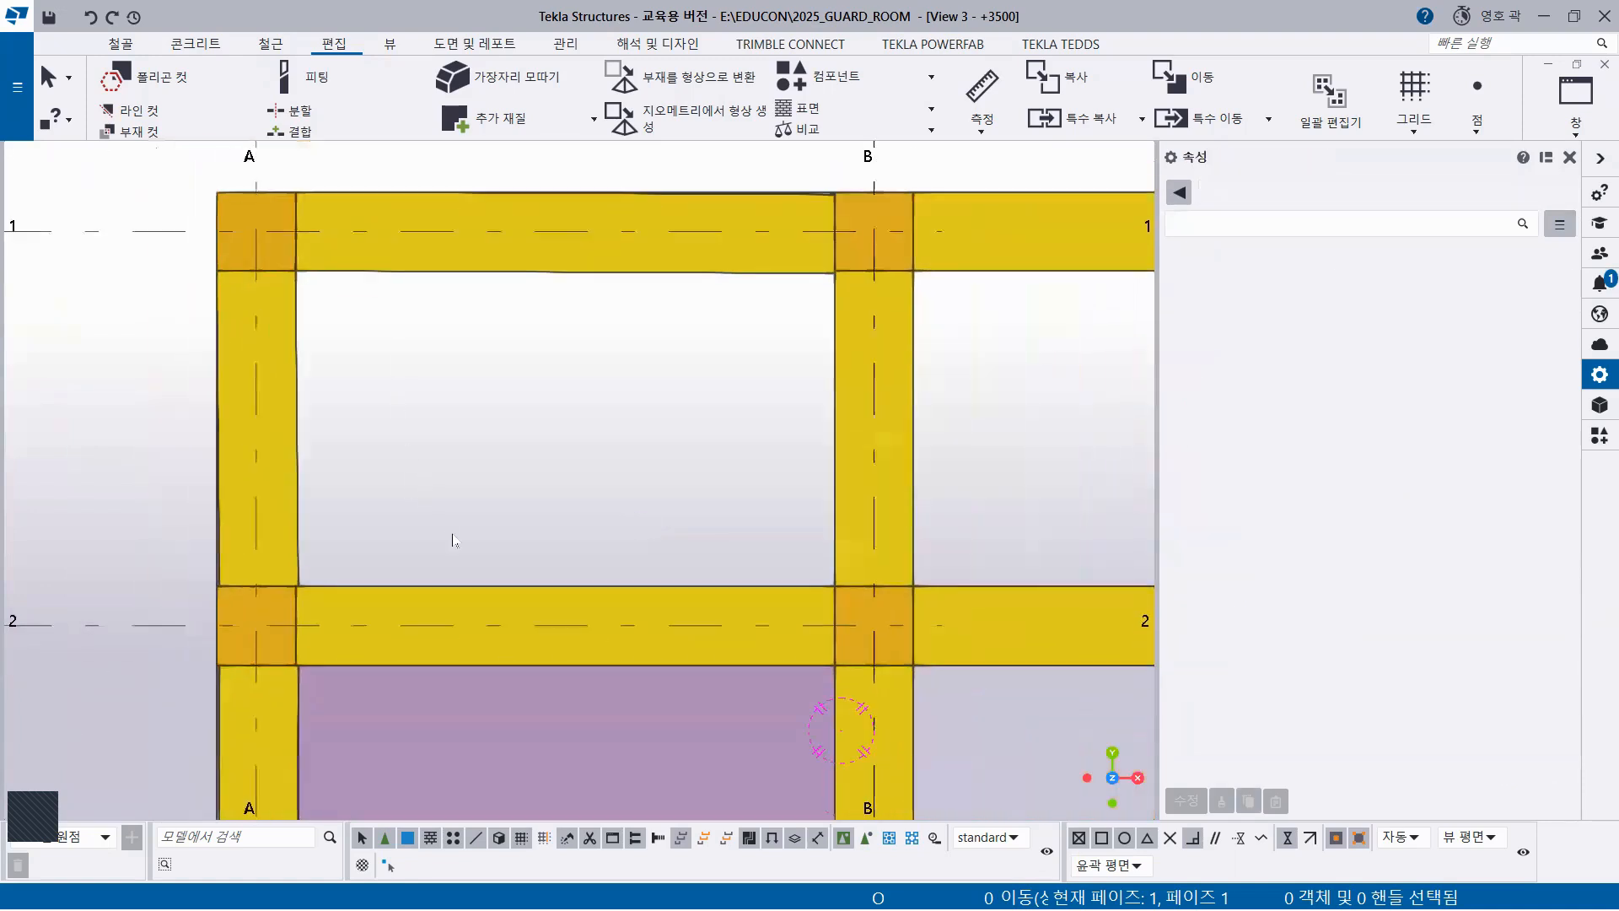
{"action": "middle_click_drag", "start_coordinate": [452, 540], "coordinate": [541, 329]}
{"action": "left_click", "coordinate": [498, 595]}
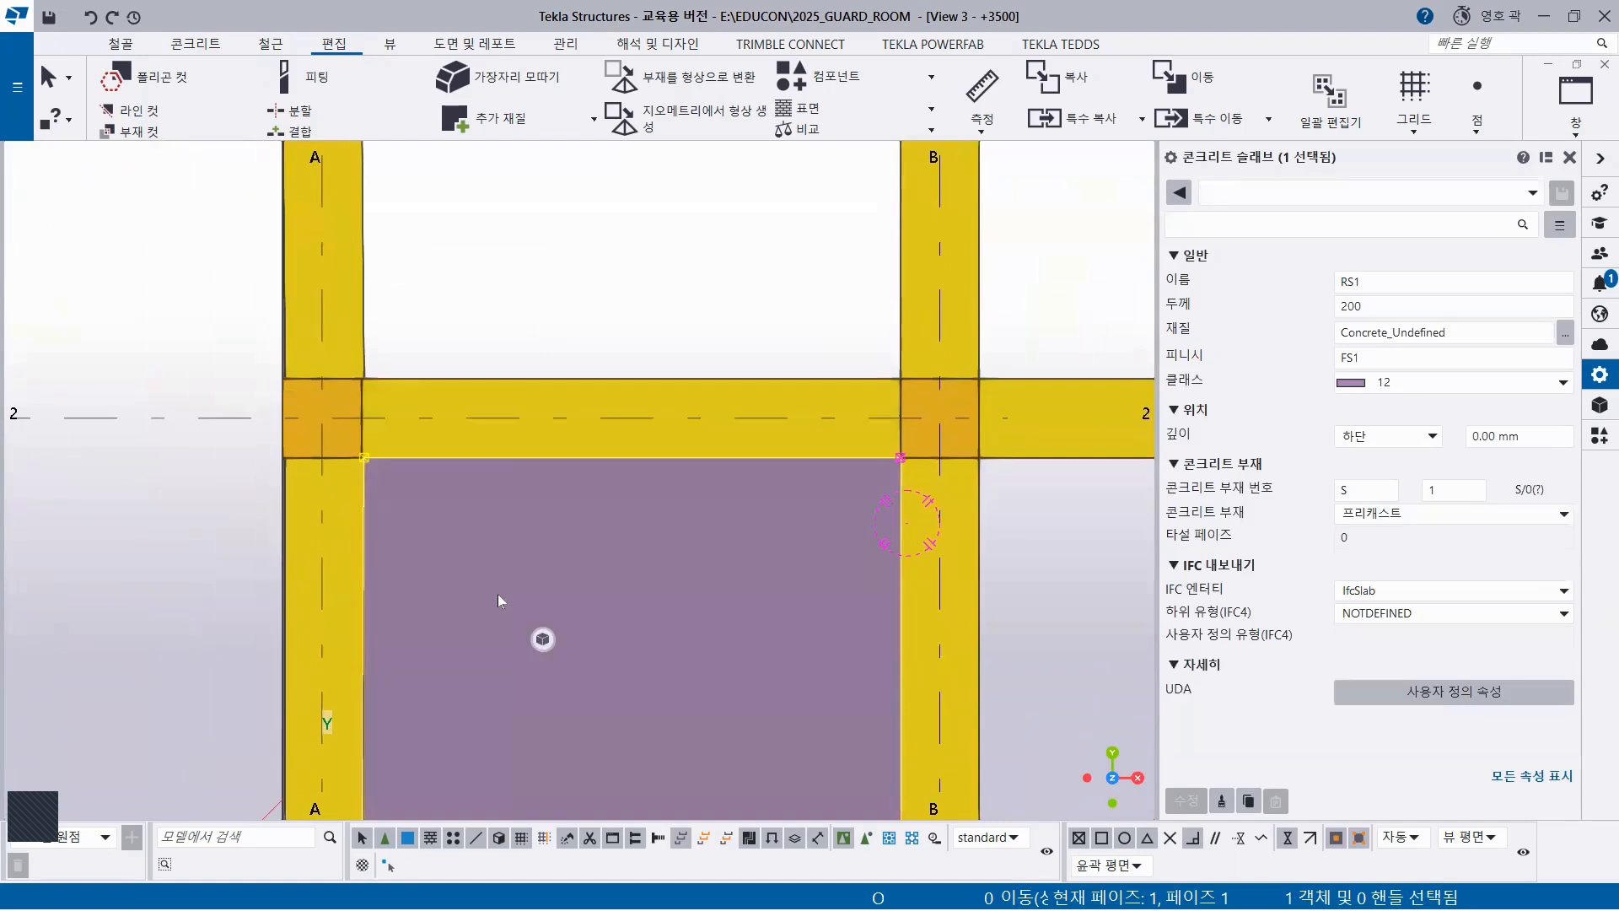
{"action": "key", "text": "Delete"}
Select the G1 beam on grid A between grids 2 and 3 and examine its alignment with the columns at both ends
{"action": "scroll", "coordinate": [285, 533], "scroll_direction": "up", "scroll_amount": 6}
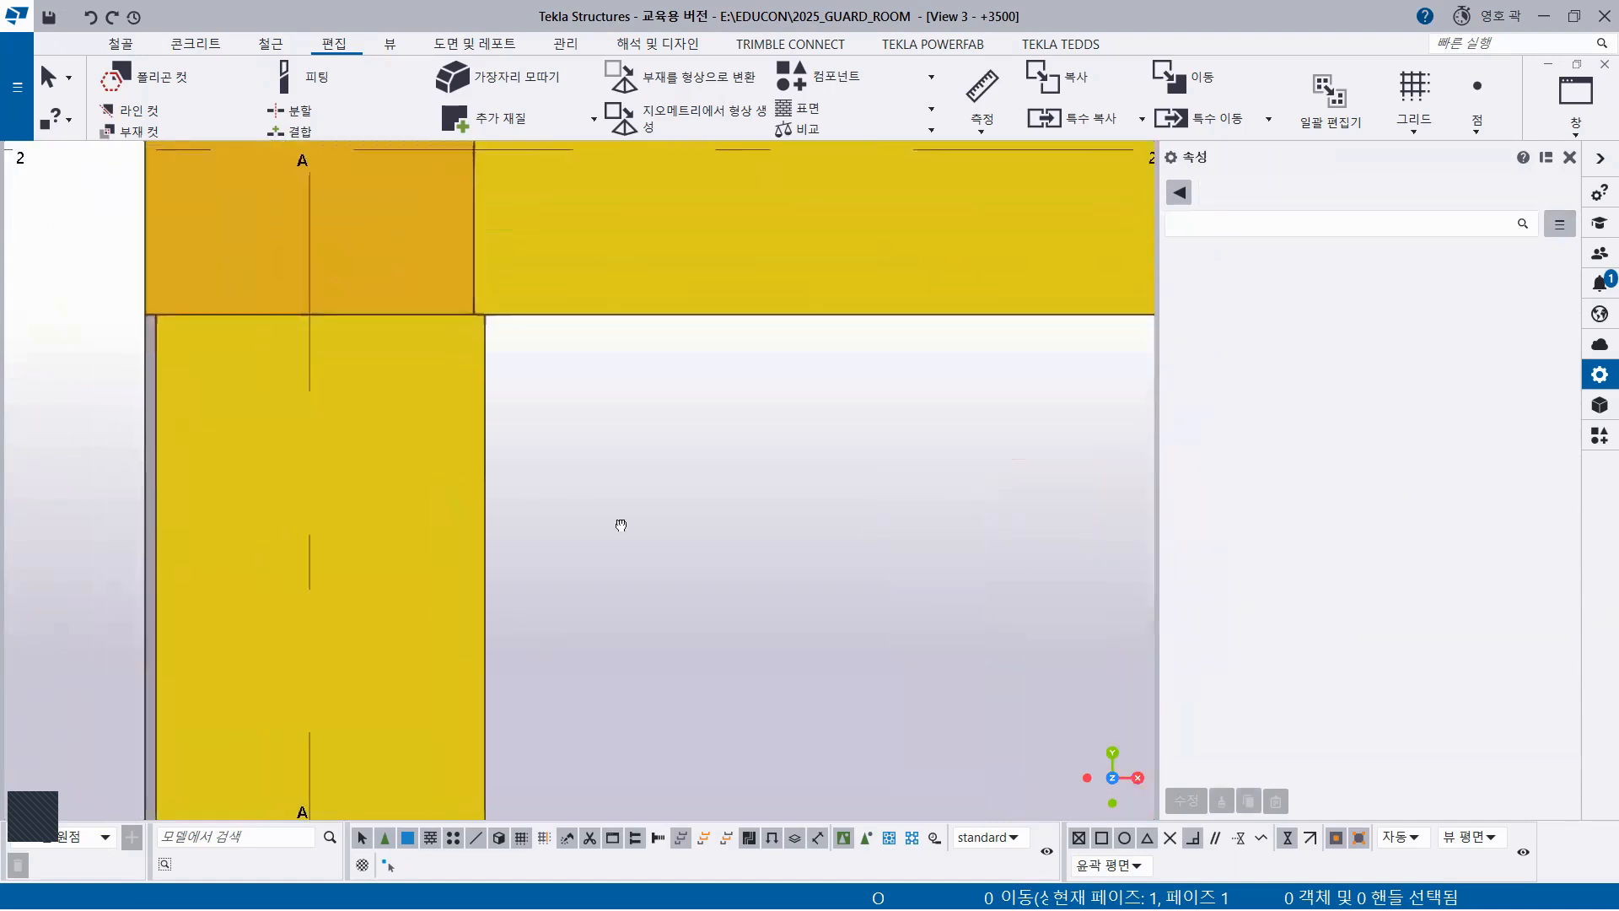
{"action": "left_click", "coordinate": [479, 490]}
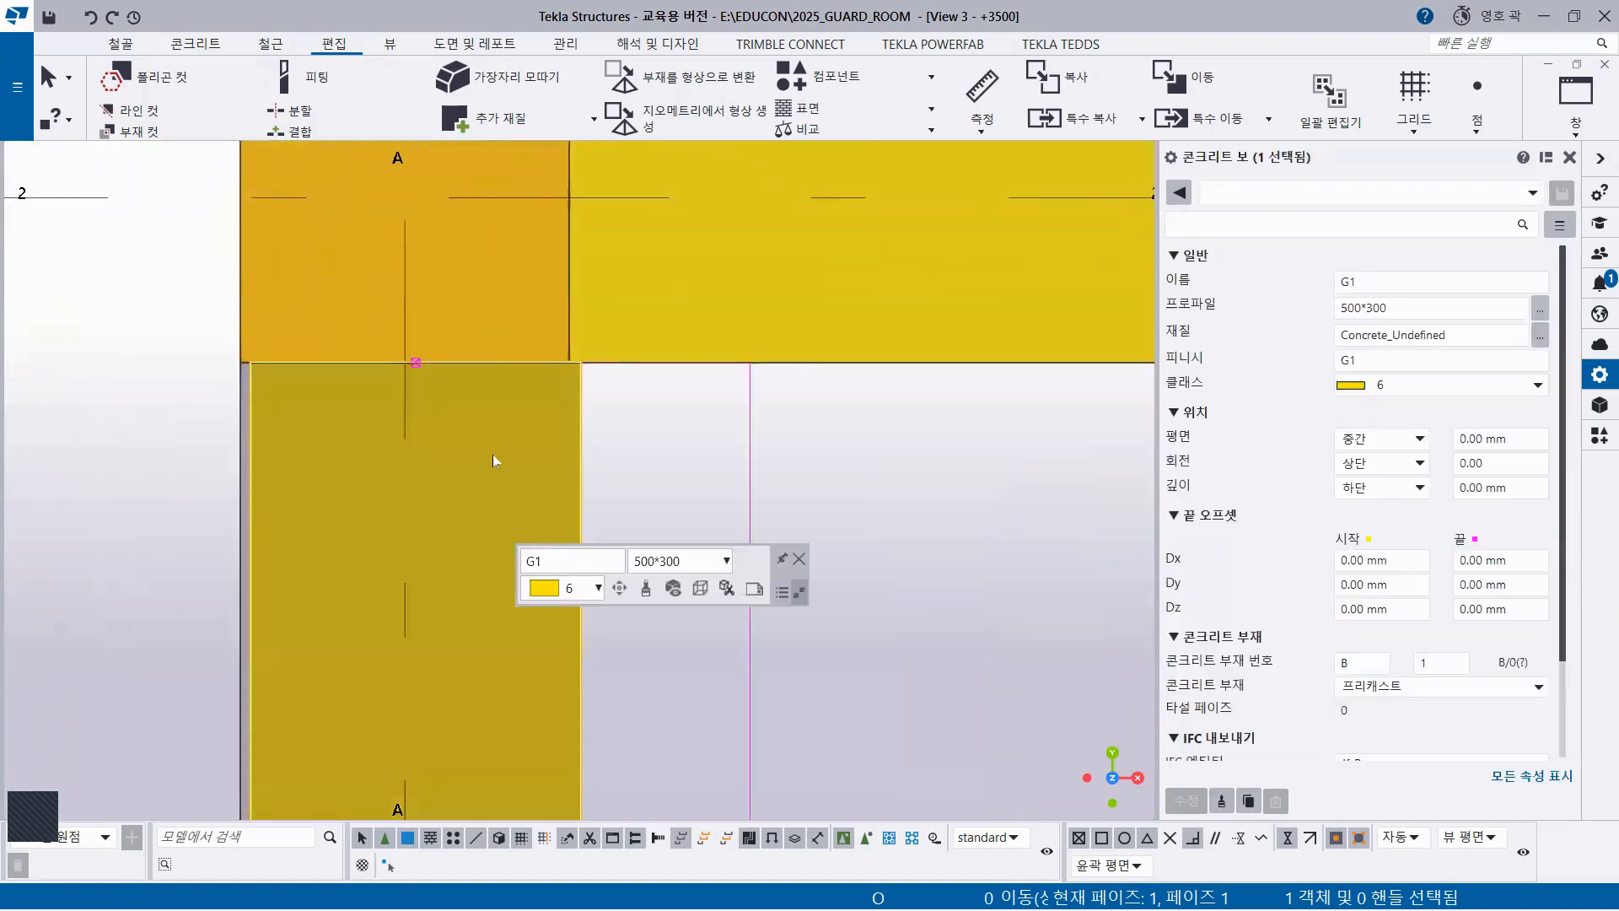
{"action": "scroll", "coordinate": [486, 531], "scroll_direction": "down", "scroll_amount": 3}
{"action": "middle_click_drag", "start_coordinate": [534, 516], "coordinate": [628, 174]}
{"action": "middle_click_drag", "start_coordinate": [567, 705], "coordinate": [629, 344]}
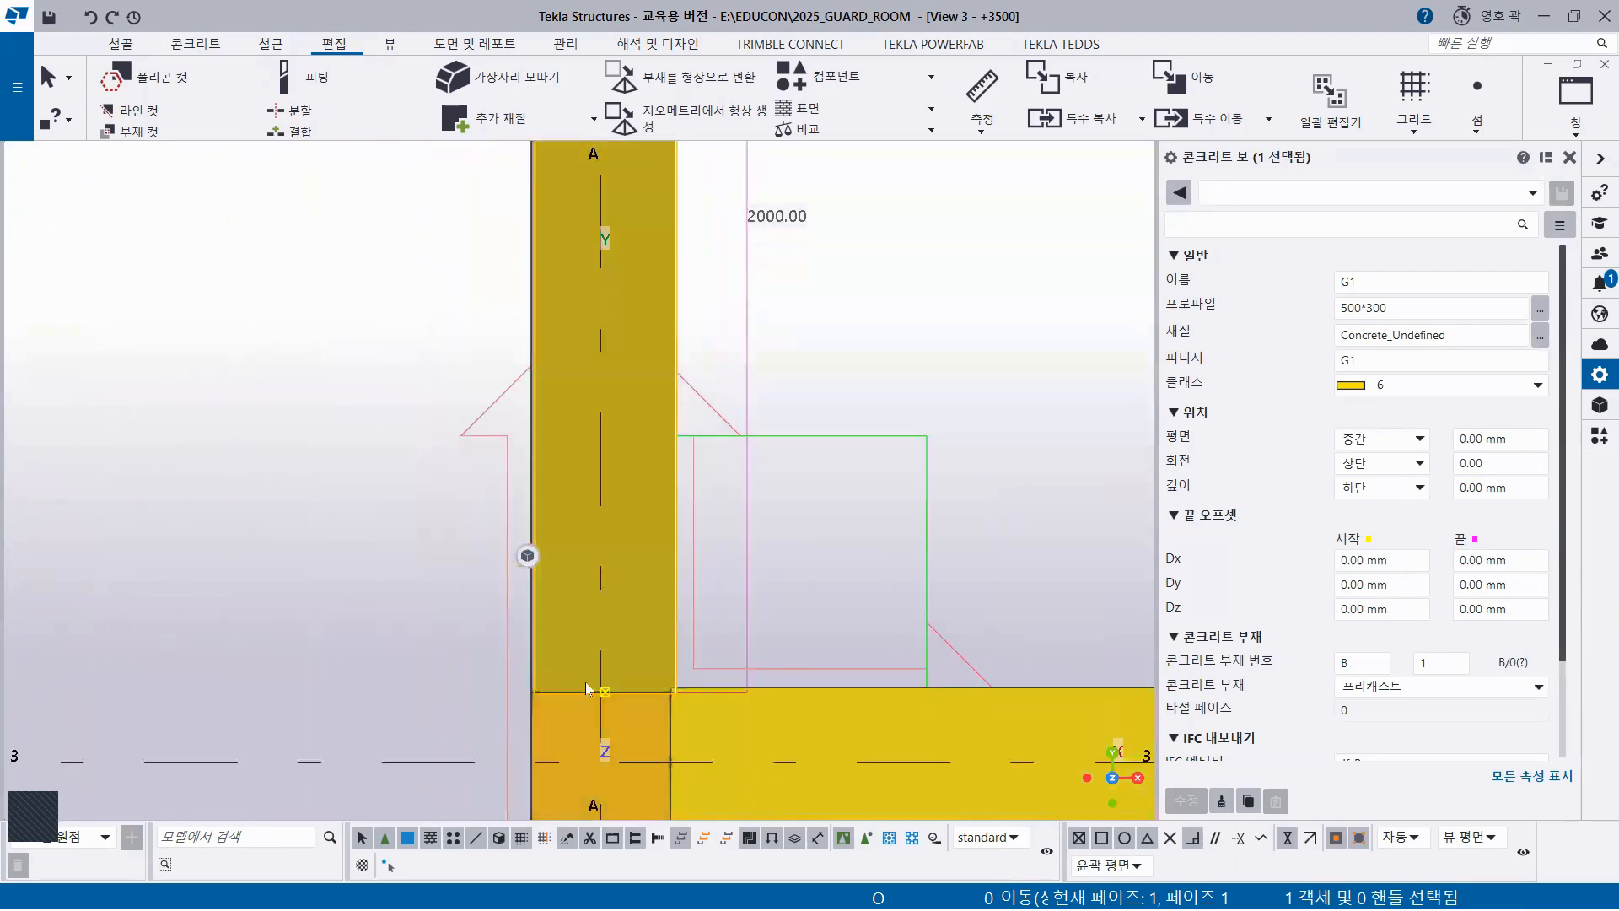
{"action": "scroll", "coordinate": [586, 681], "scroll_direction": "up", "scroll_amount": 5}
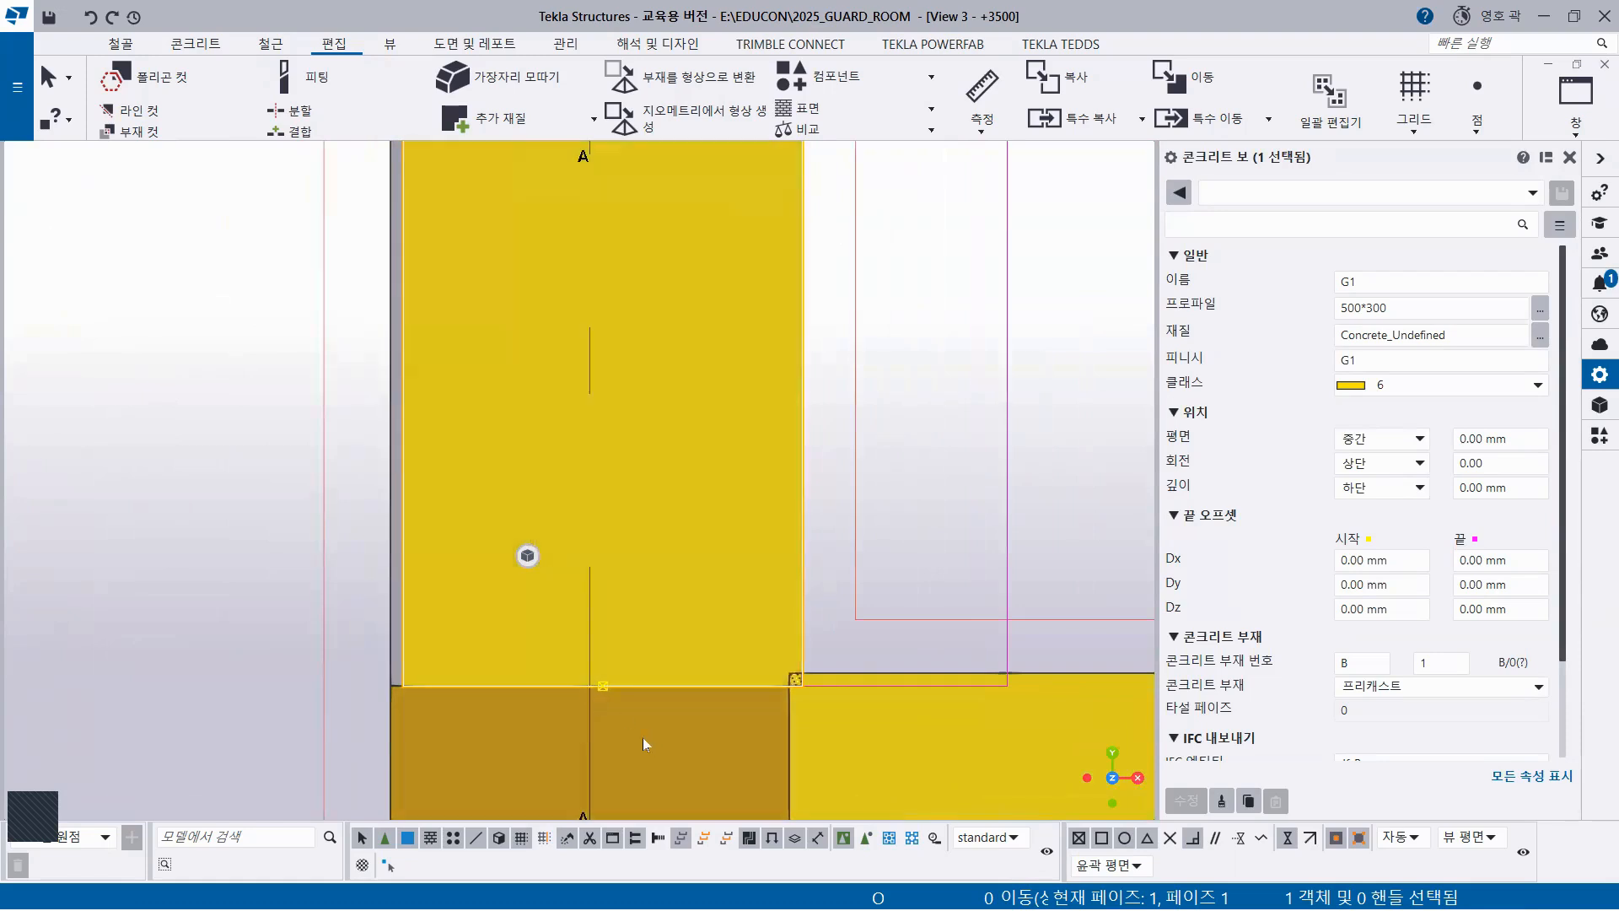
{"action": "scroll", "coordinate": [636, 560], "scroll_direction": "down", "scroll_amount": 3}
{"action": "middle_click_drag", "start_coordinate": [673, 469], "coordinate": [594, 719]}
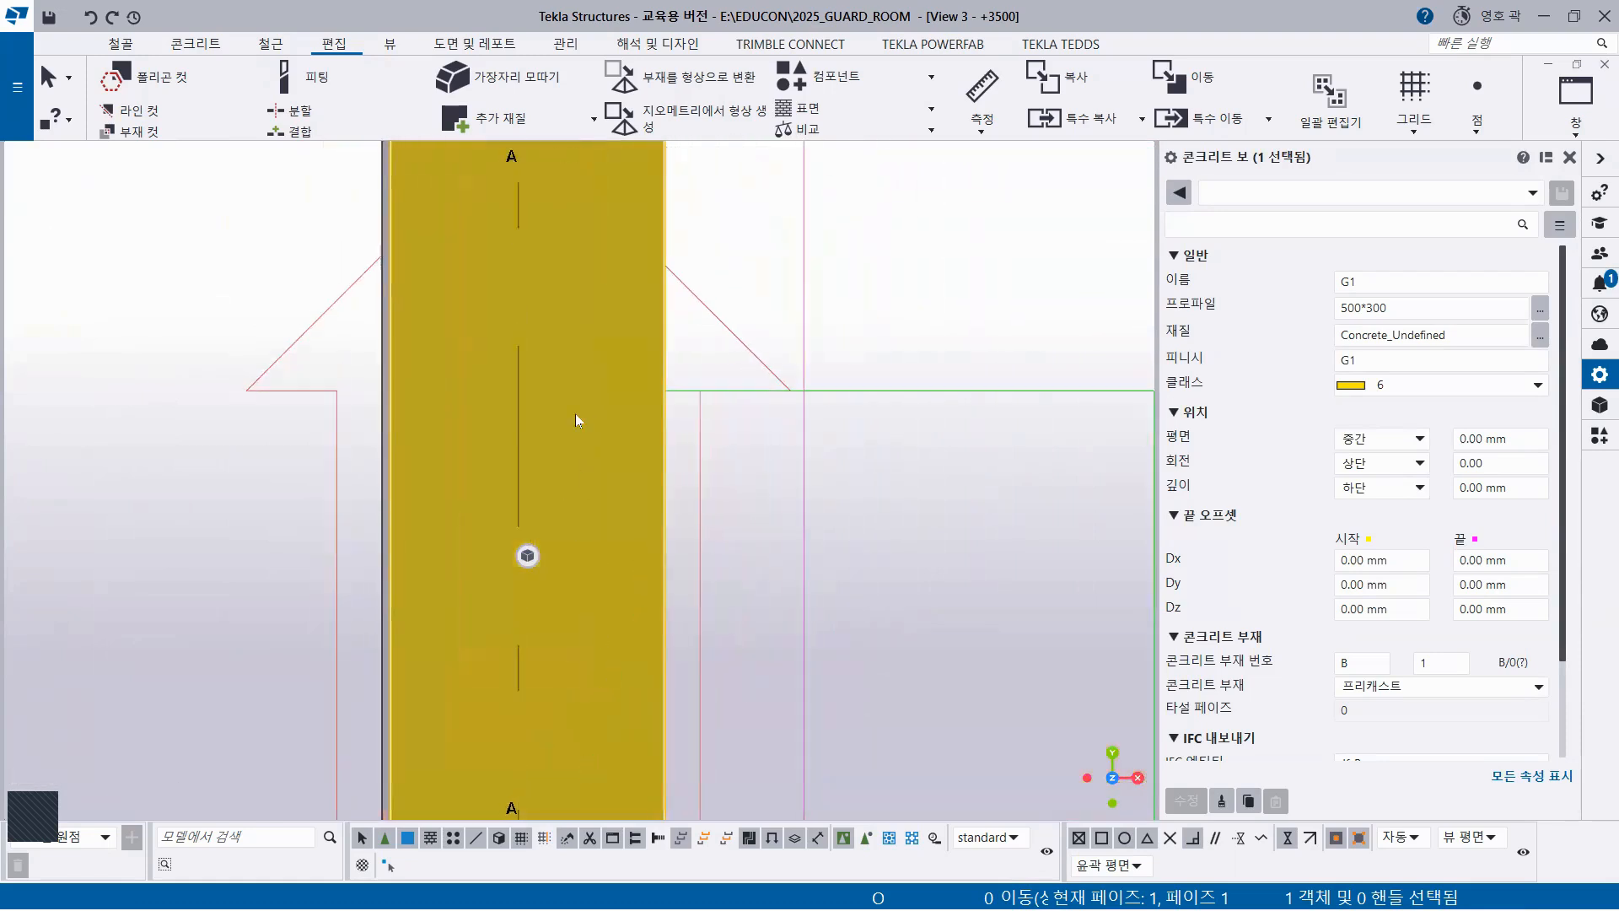
{"action": "scroll", "coordinate": [560, 466], "scroll_direction": "down", "scroll_amount": 1}
{"action": "middle_click_drag", "start_coordinate": [535, 190], "coordinate": [508, 617]}
{"action": "scroll", "coordinate": [501, 329], "scroll_direction": "down", "scroll_amount": 1}
{"action": "middle_click_drag", "start_coordinate": [500, 315], "coordinate": [501, 799]}
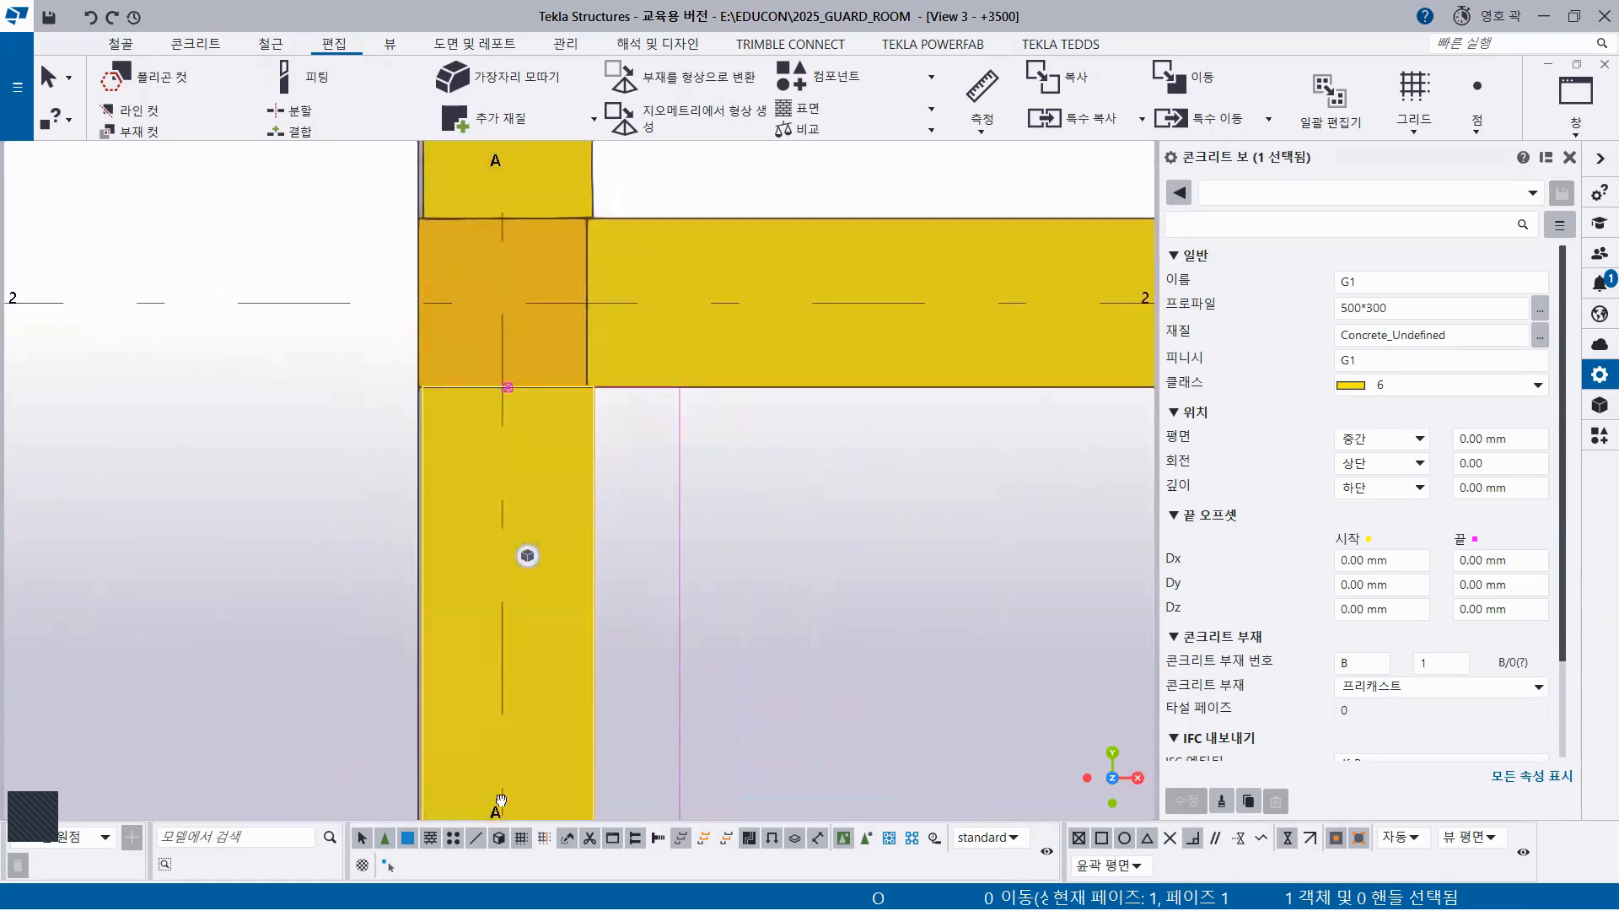
{"action": "scroll", "coordinate": [513, 555], "scroll_direction": "up", "scroll_amount": 1}
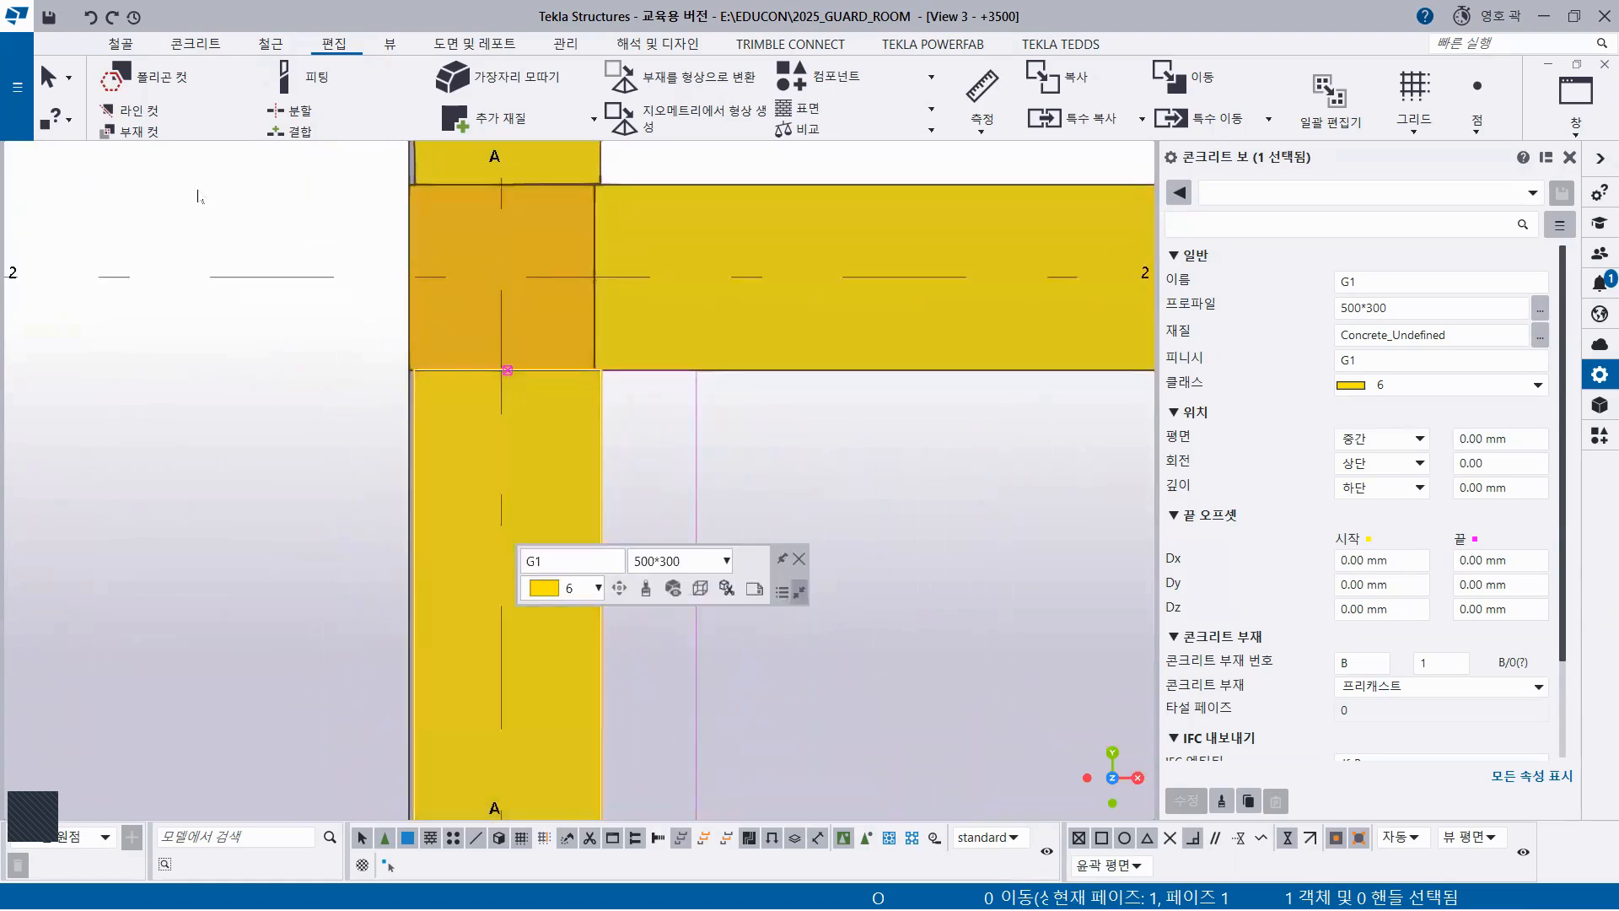
Move the selected G1 beam 10 mm from its end point at the grid 2 column onto grid line A
{"action": "right_click", "coordinate": [199, 194]}
{"action": "left_click", "coordinate": [253, 354]}
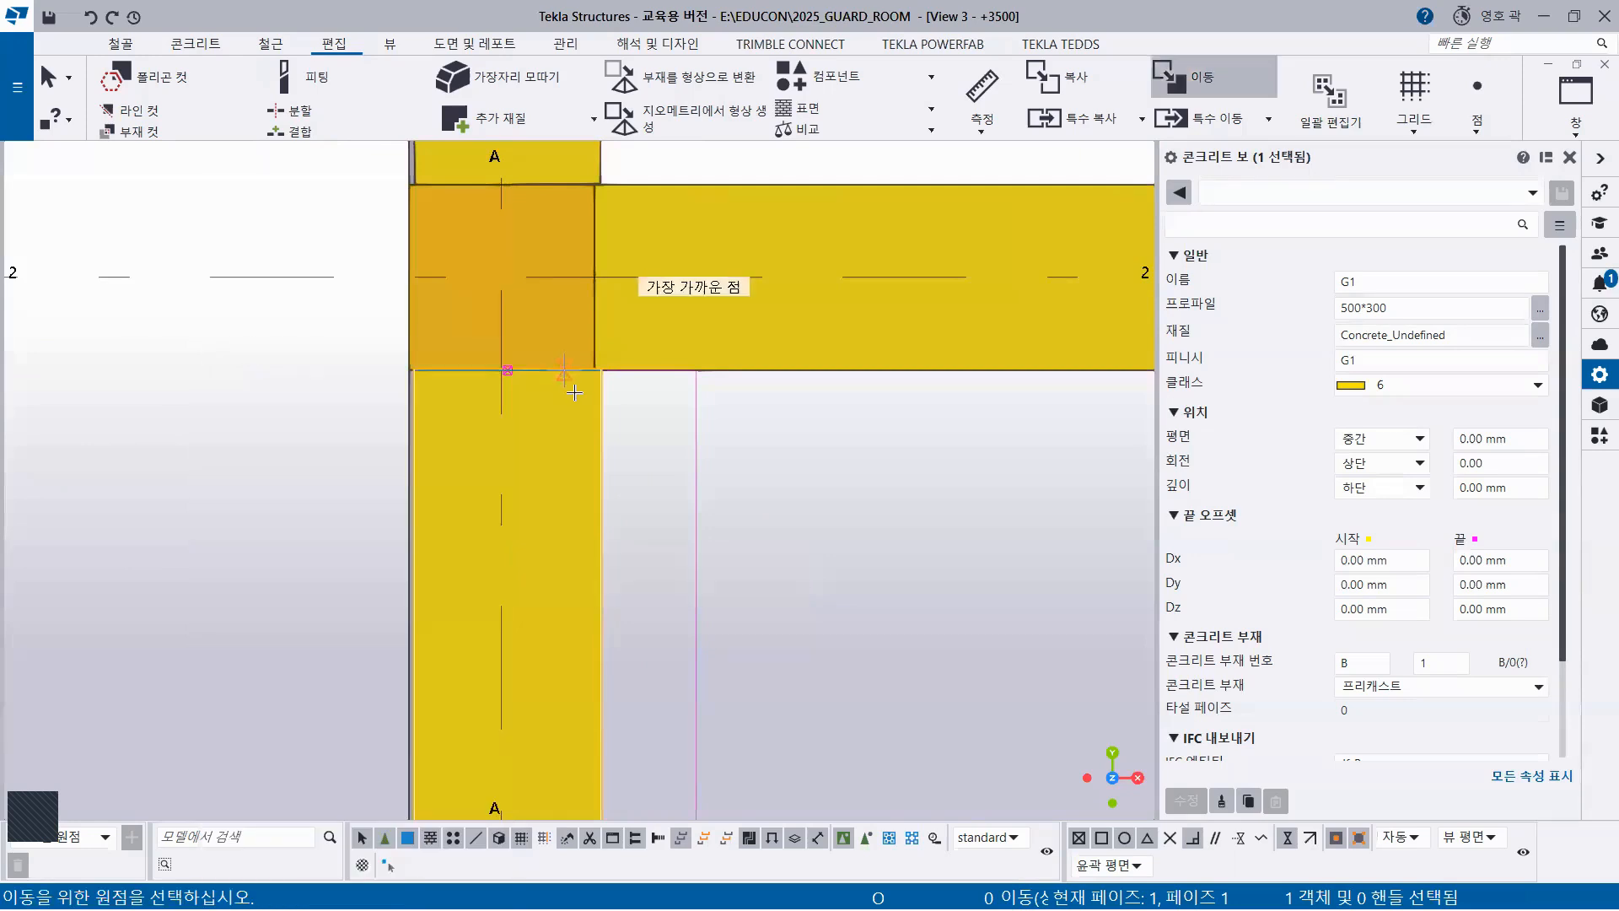
{"action": "scroll", "coordinate": [574, 392], "scroll_direction": "up", "scroll_amount": 5}
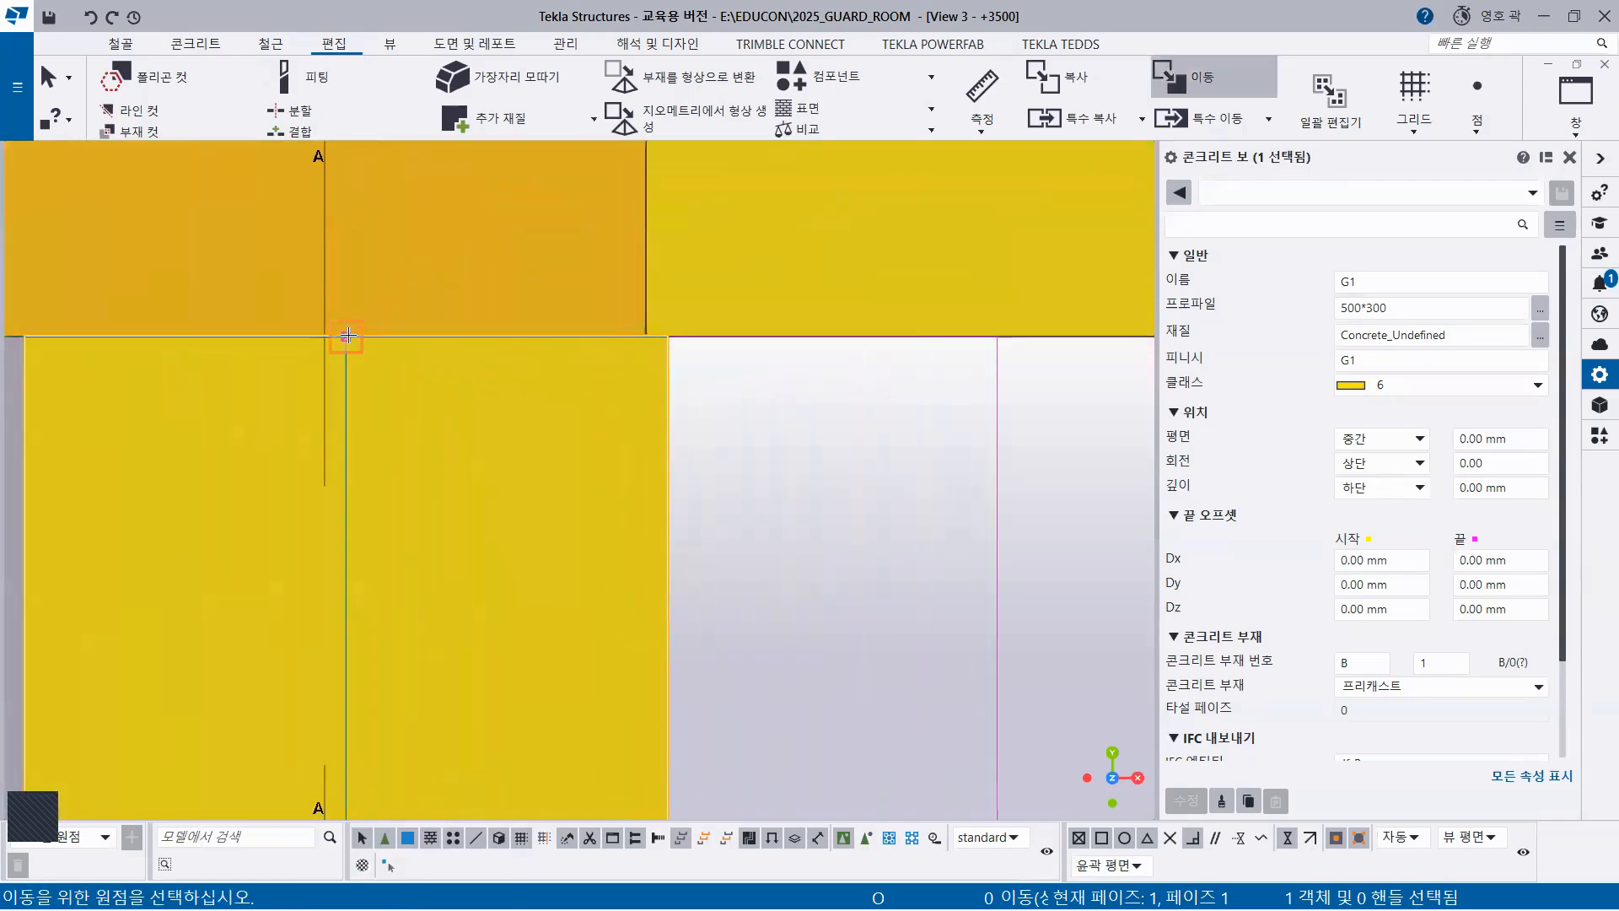
{"action": "left_click", "coordinate": [347, 338]}
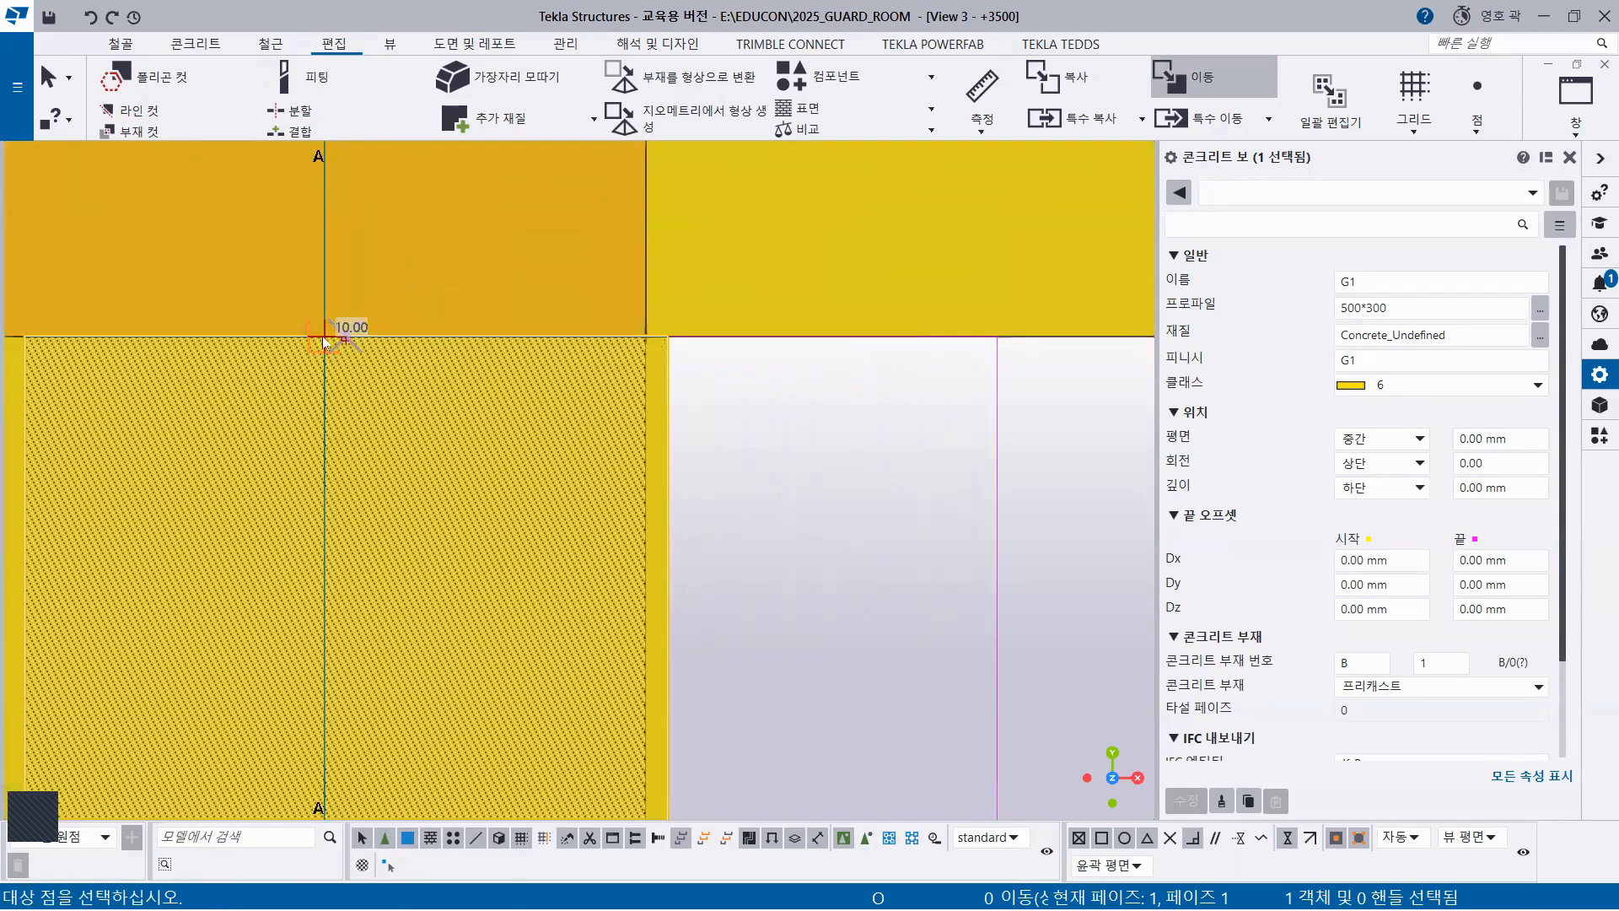
{"action": "left_click", "coordinate": [325, 336]}
{"action": "scroll", "coordinate": [419, 488], "scroll_direction": "down", "scroll_amount": 4}
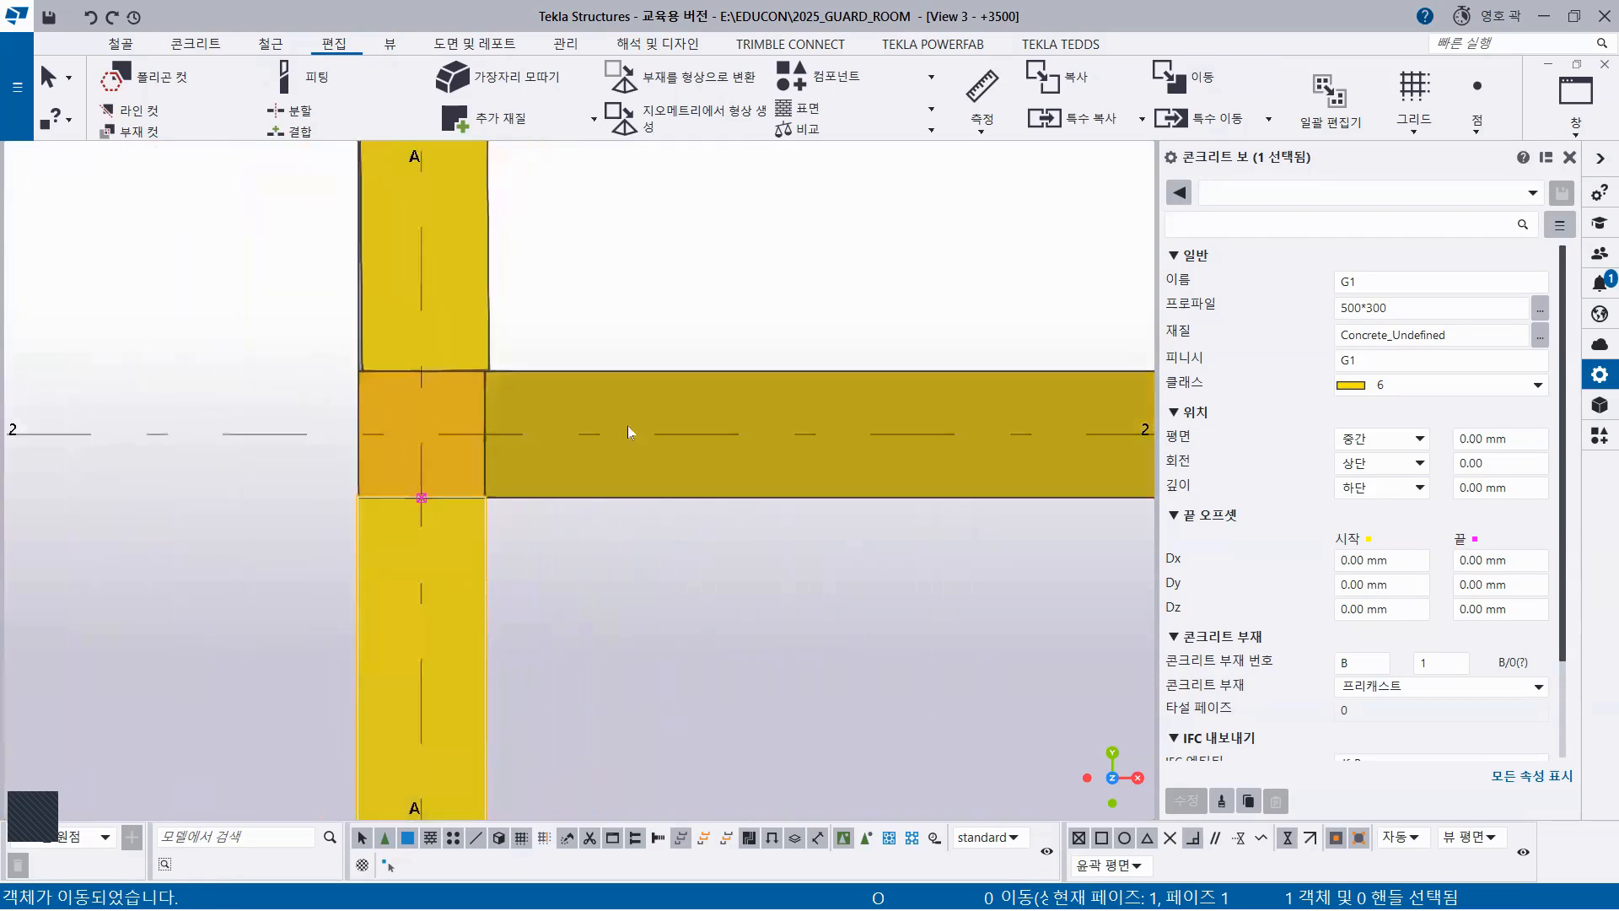
Move the G1 beam on grid A between grids 1 and 2 from its start point at the grid 2 column onto grid line A
{"action": "left_click", "coordinate": [535, 372]}
{"action": "scroll", "coordinate": [421, 430], "scroll_direction": "up", "scroll_amount": 2}
{"action": "middle_click_drag", "start_coordinate": [506, 466], "coordinate": [836, 623]}
{"action": "left_click", "coordinate": [531, 257]}
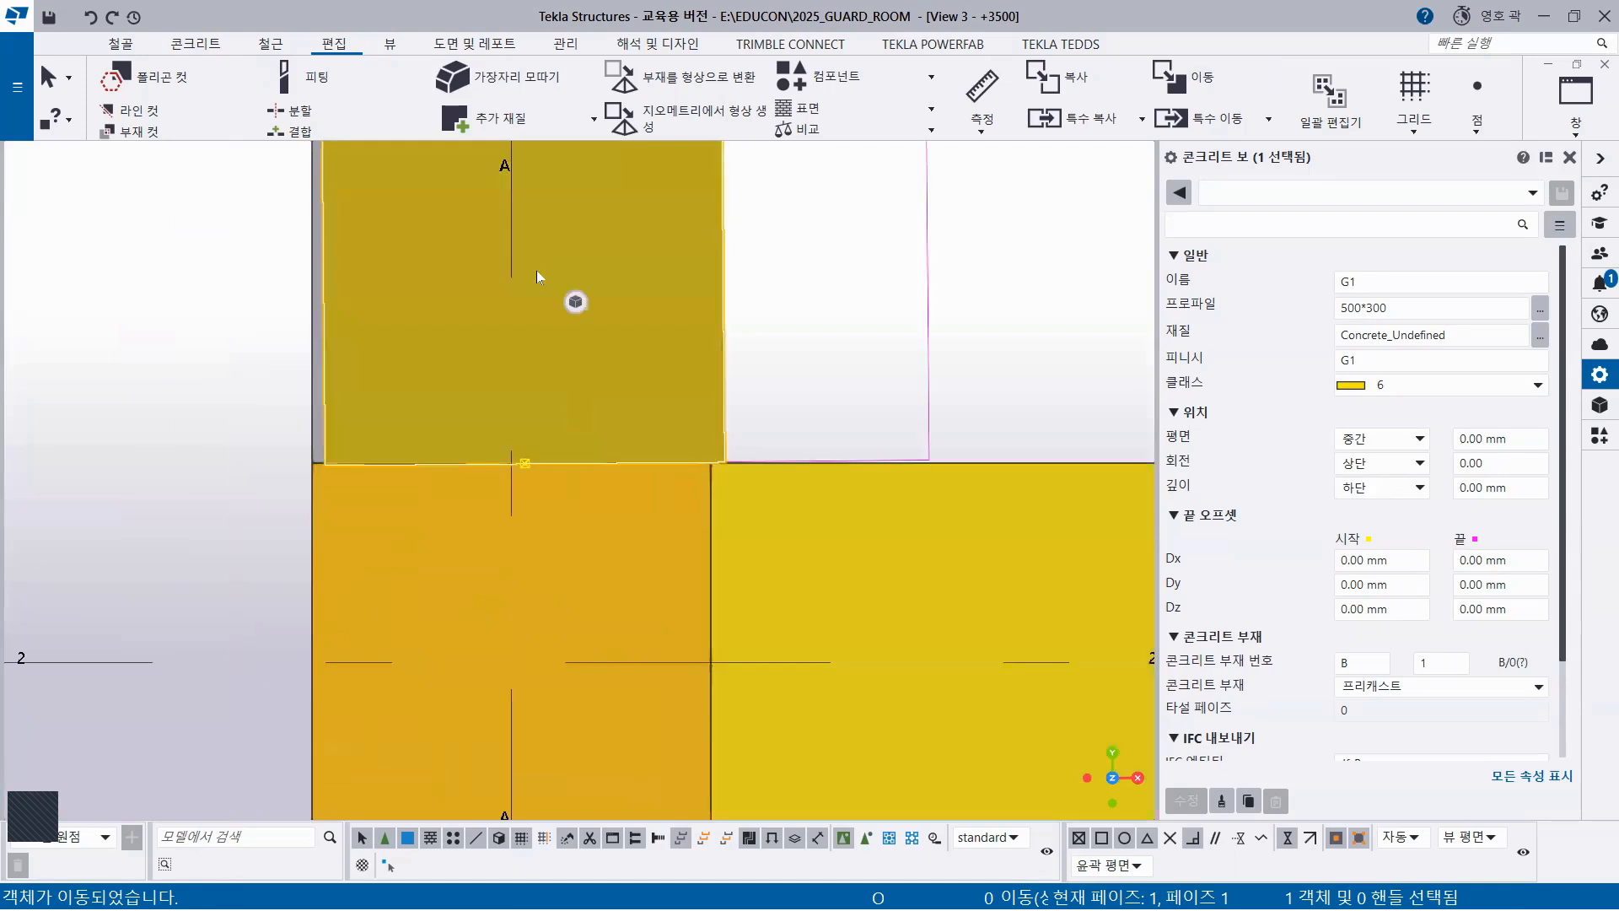
{"action": "right_click", "coordinate": [763, 268]}
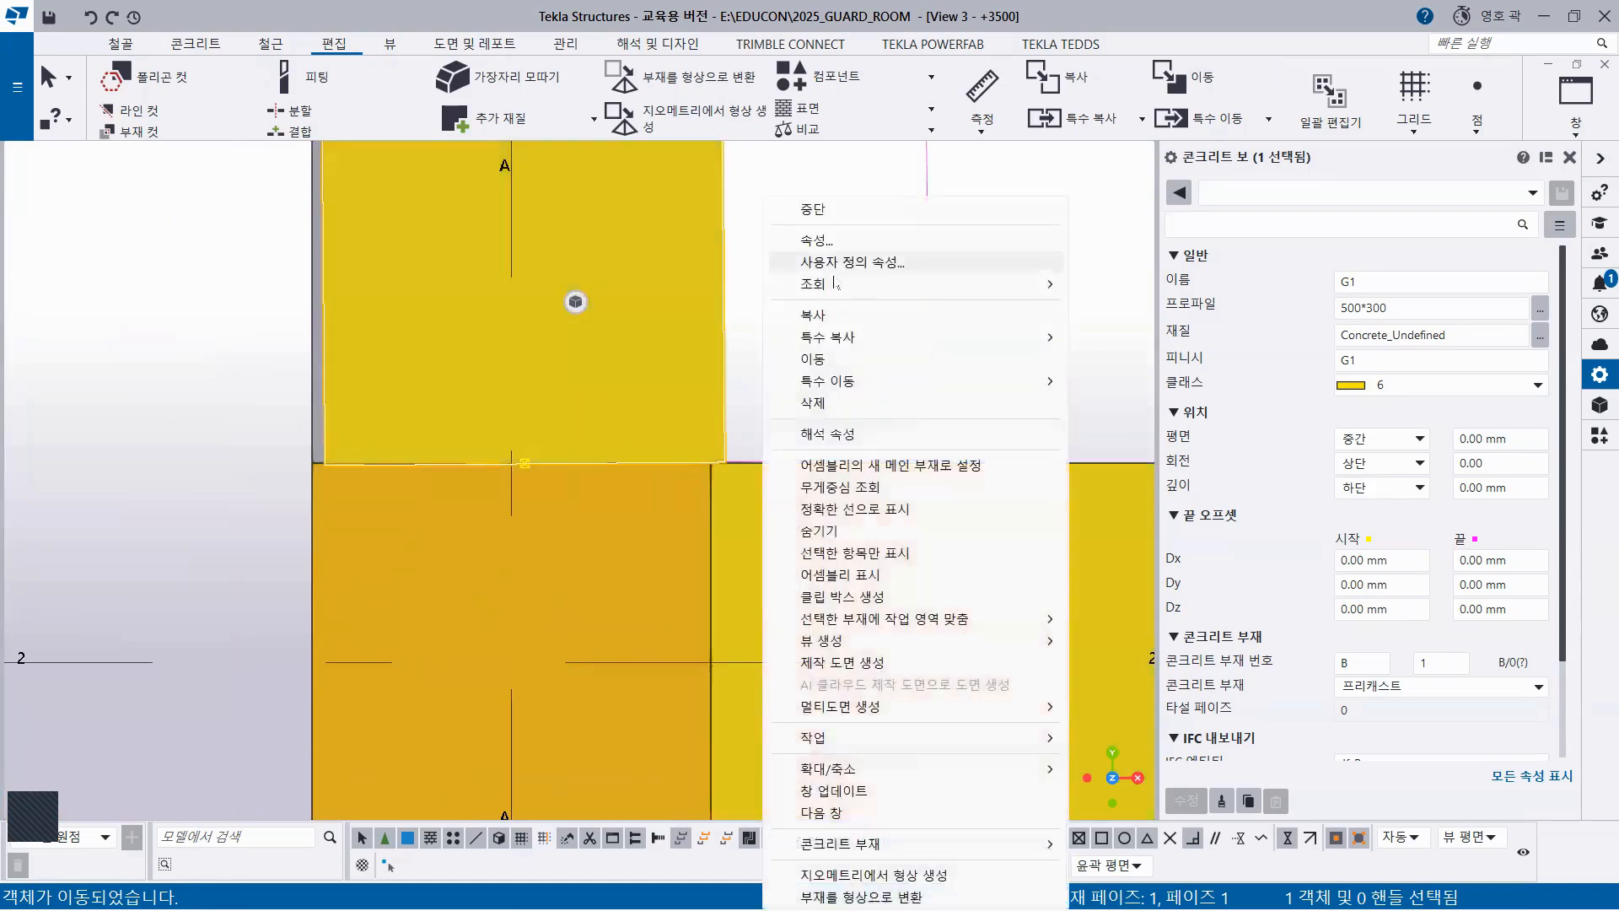
{"action": "left_click", "coordinate": [812, 360]}
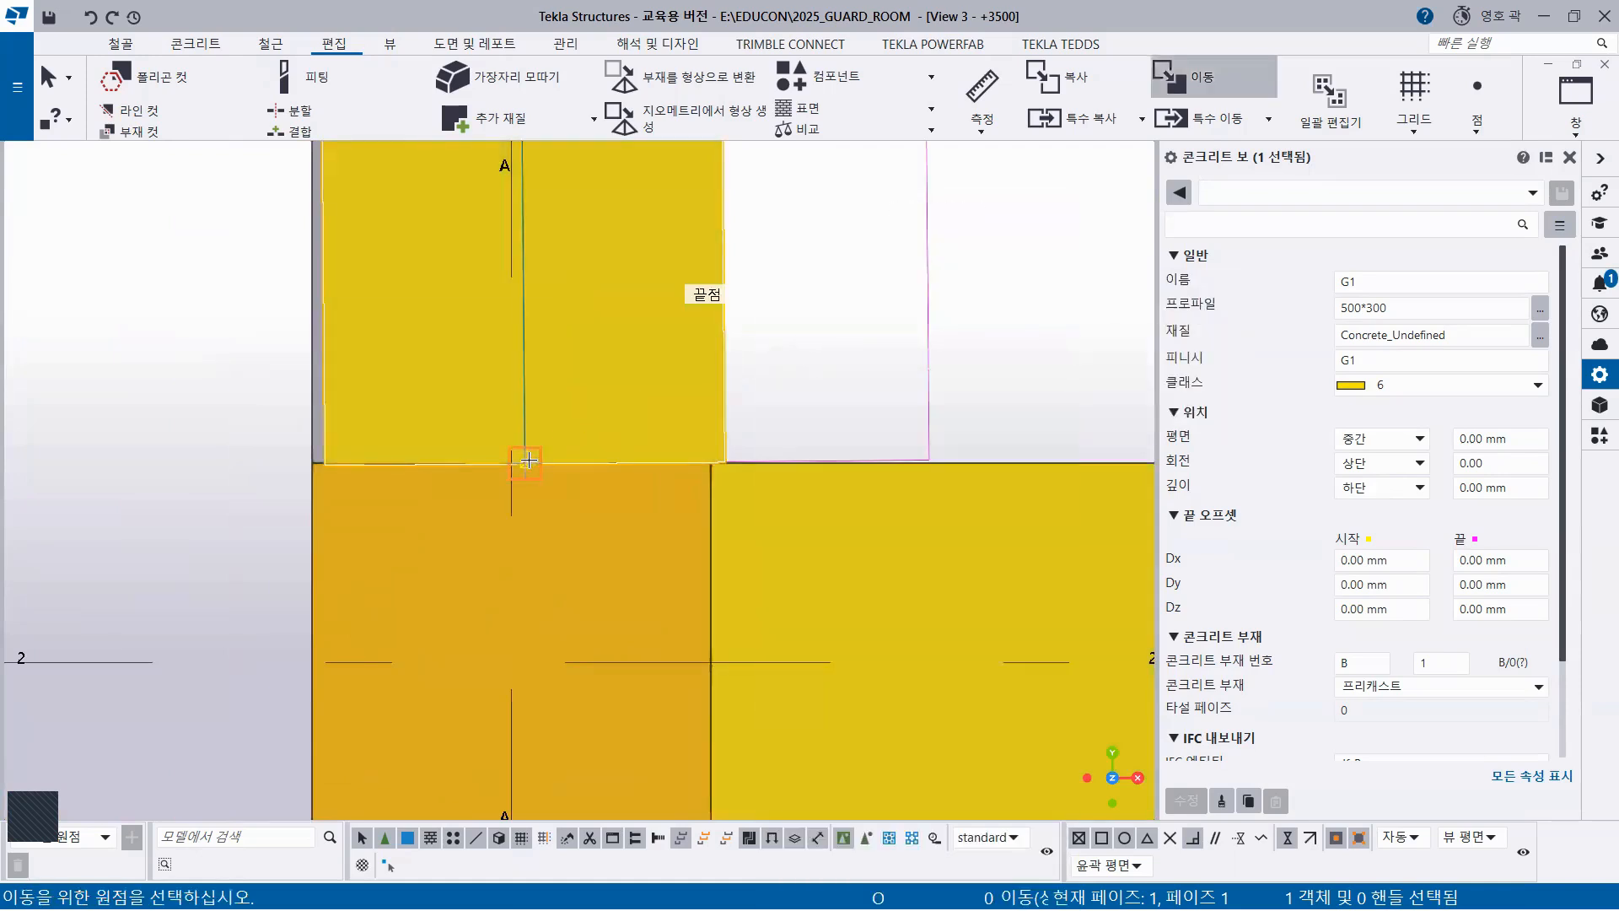
{"action": "left_click", "coordinate": [513, 465]}
{"action": "left_click", "coordinate": [513, 463]}
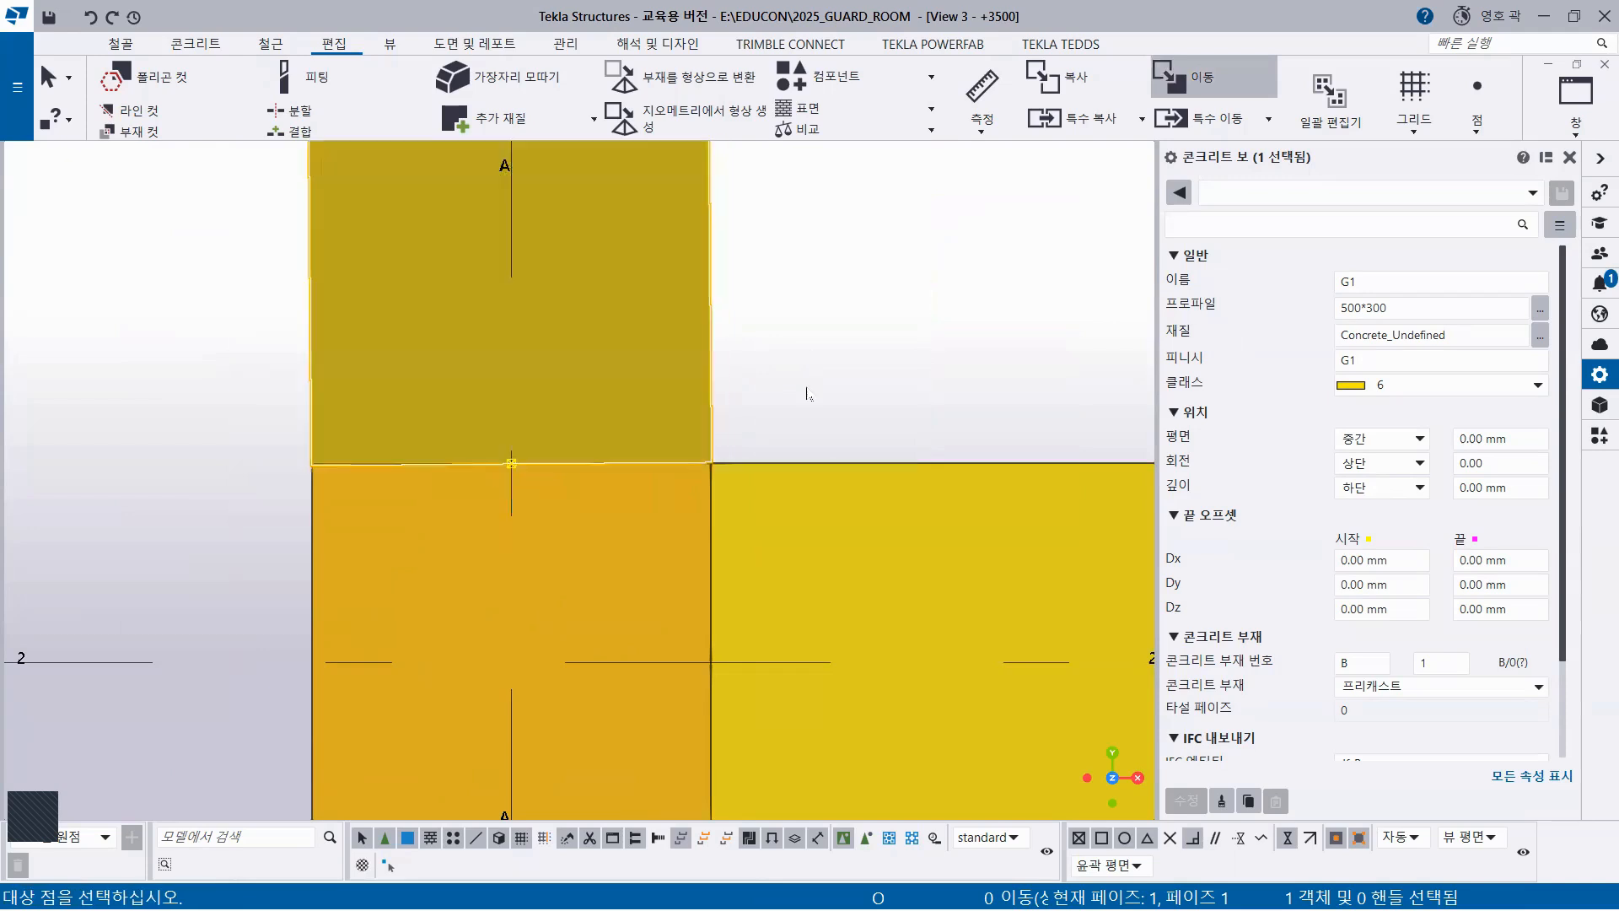
Move the end point of that G1 beam at the grid 1 column 10 mm onto grid line A
{"action": "scroll", "coordinate": [847, 393], "scroll_direction": "down", "scroll_amount": 2}
{"action": "scroll", "coordinate": [848, 392], "scroll_direction": "down", "scroll_amount": 5}
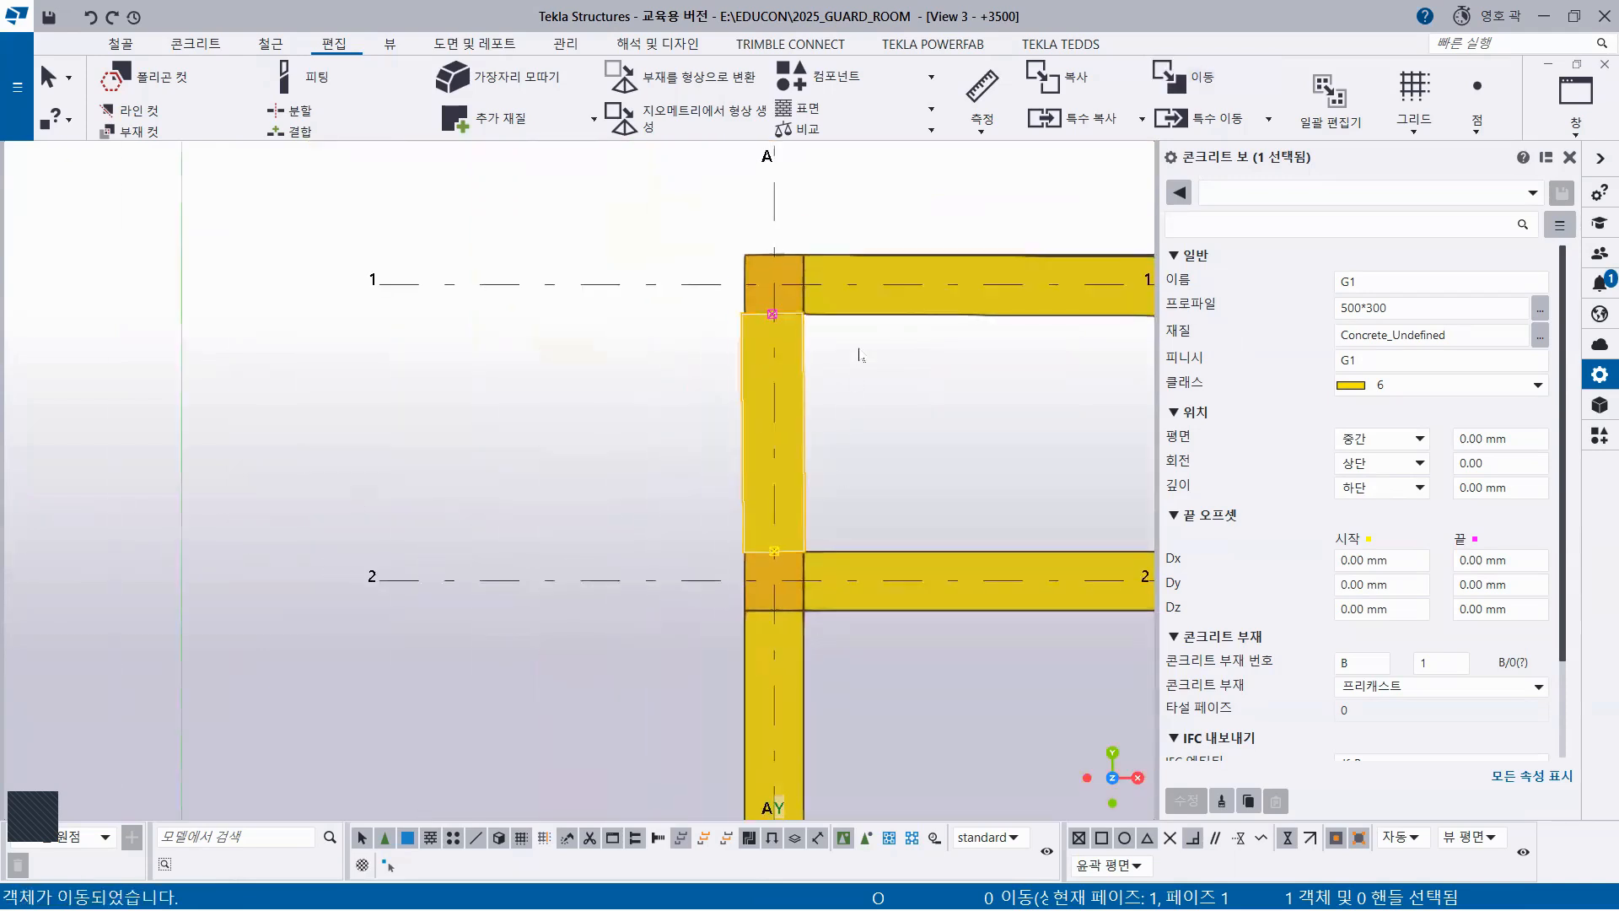
{"action": "middle_click_drag", "start_coordinate": [857, 351], "coordinate": [615, 524]}
{"action": "scroll", "coordinate": [573, 463], "scroll_direction": "up", "scroll_amount": 3}
{"action": "scroll", "coordinate": [574, 463], "scroll_direction": "up", "scroll_amount": 5}
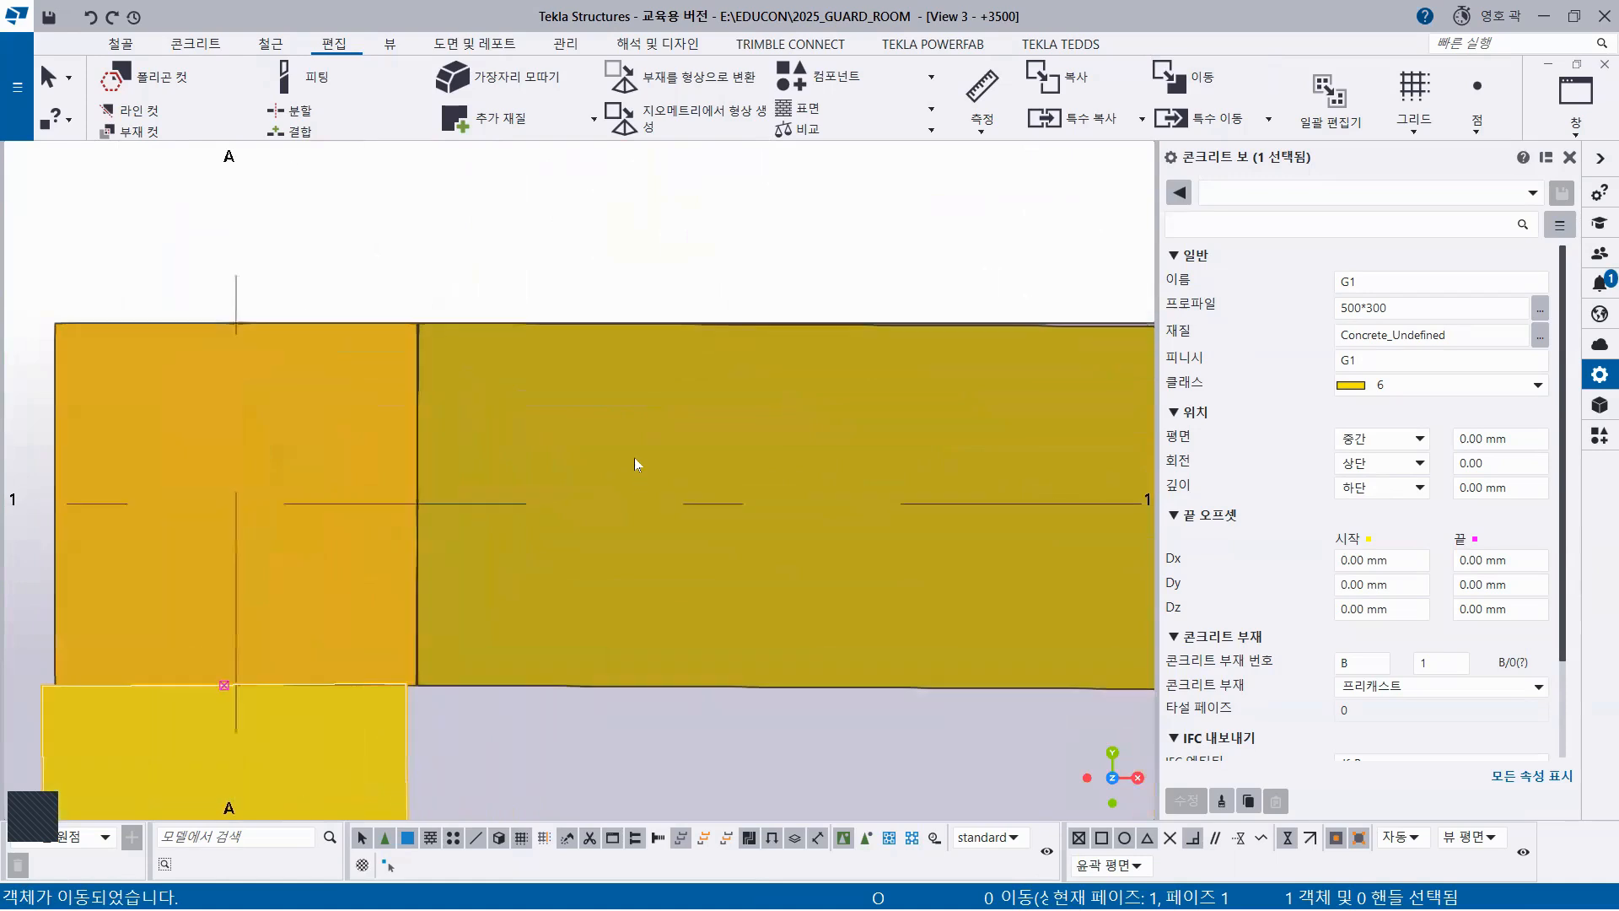
{"action": "middle_click_drag", "start_coordinate": [502, 549], "coordinate": [641, 216]}
{"action": "left_click", "coordinate": [493, 432]}
{"action": "left_click", "coordinate": [364, 351]}
{"action": "right_click", "coordinate": [106, 255]}
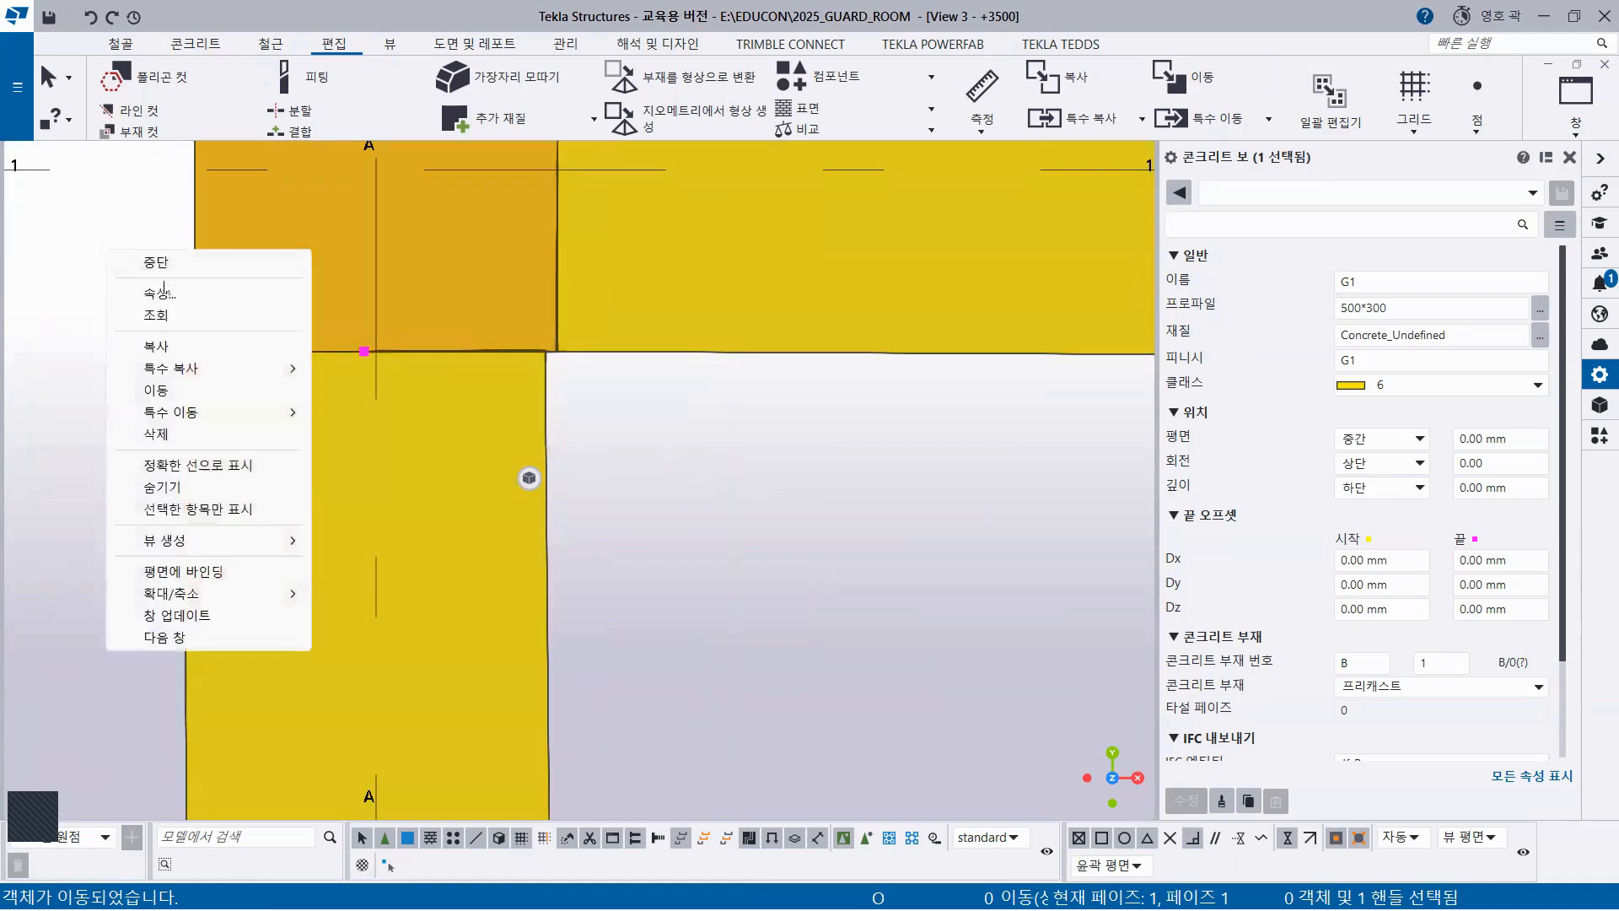
{"action": "left_click", "coordinate": [163, 392]}
{"action": "scroll", "coordinate": [365, 347], "scroll_direction": "up", "scroll_amount": 2}
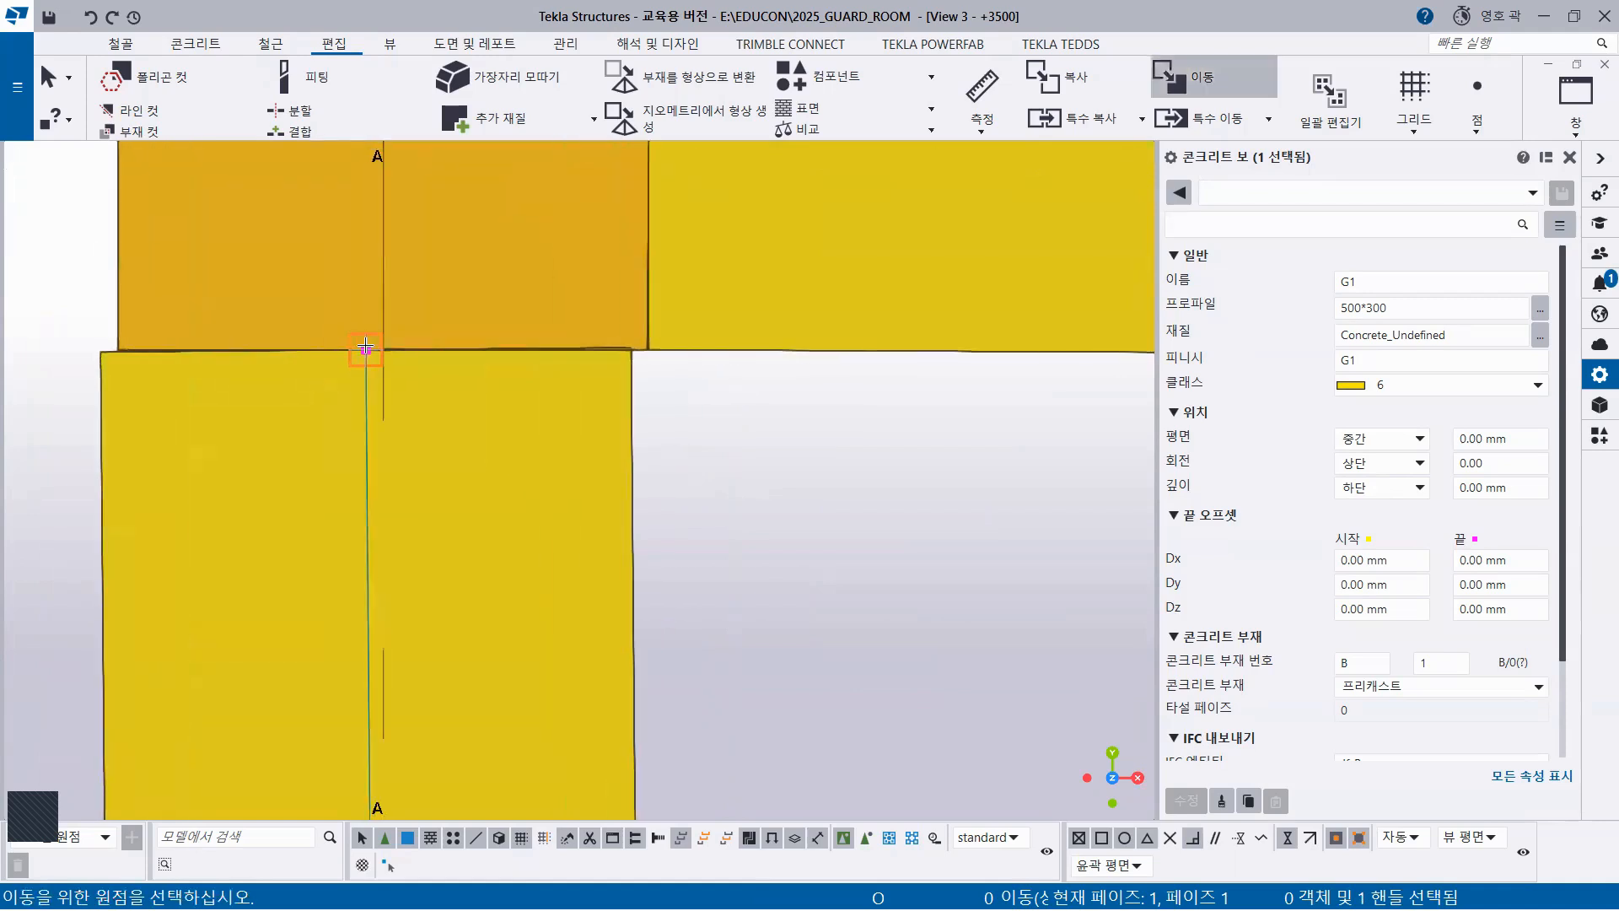
{"action": "left_click", "coordinate": [364, 352]}
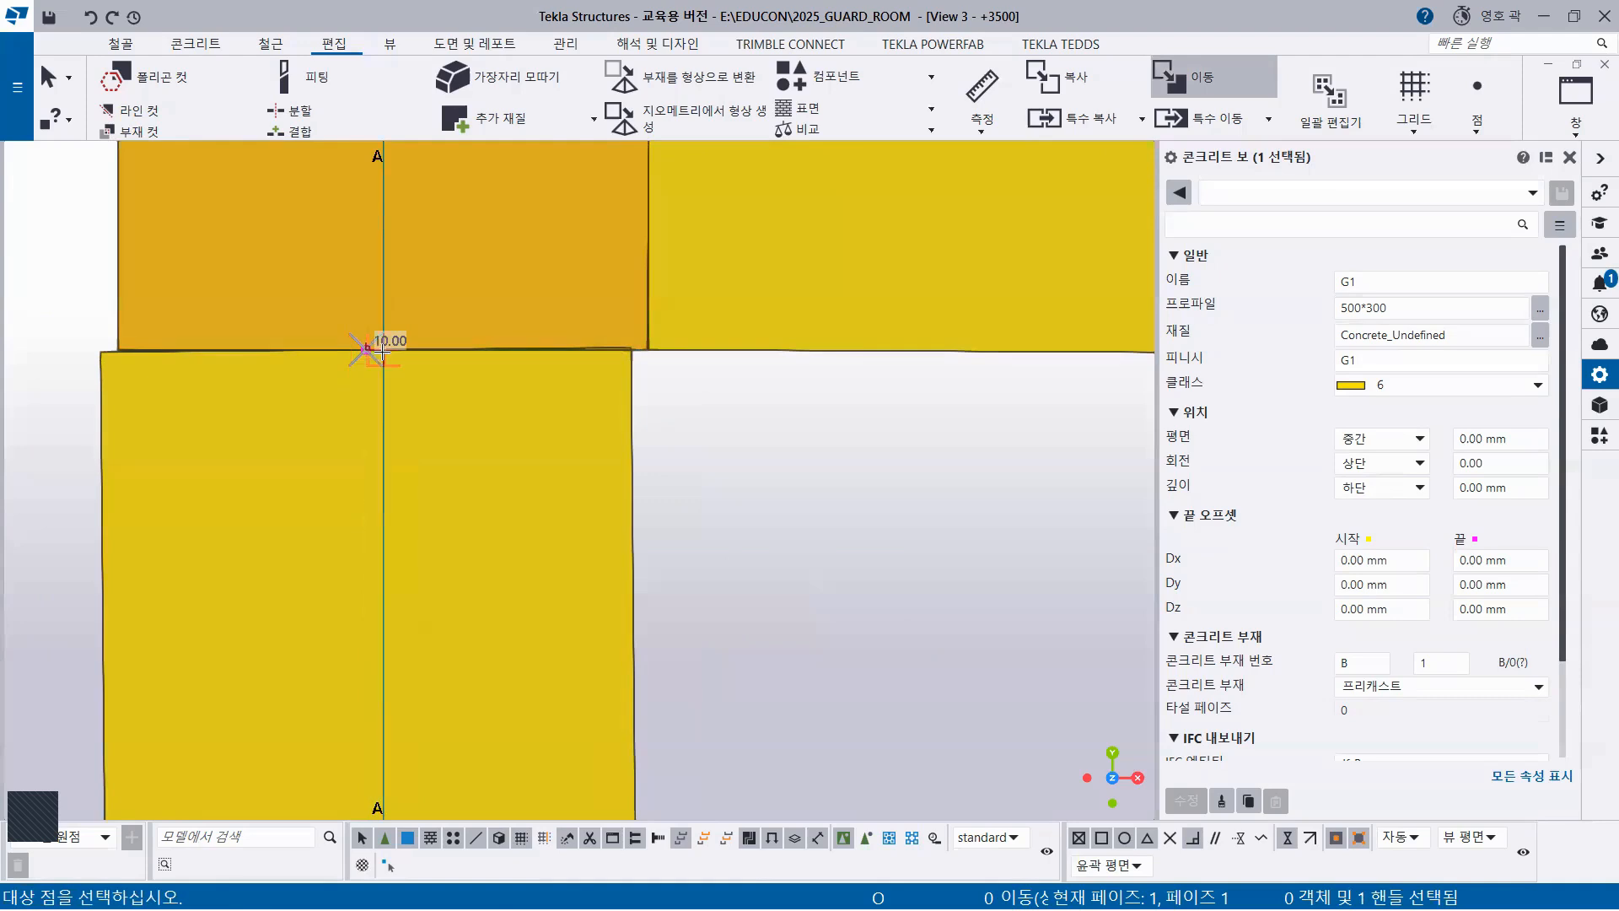
{"action": "left_click", "coordinate": [383, 350]}
Examine how the G1 beams on grid A line up with the columns at grids 2 and 3
{"action": "scroll", "coordinate": [455, 499], "scroll_direction": "down", "scroll_amount": 2}
{"action": "scroll", "coordinate": [456, 500], "scroll_direction": "down", "scroll_amount": 4}
{"action": "middle_click_drag", "start_coordinate": [509, 641], "coordinate": [700, 156]}
{"action": "middle_click_drag", "start_coordinate": [679, 592], "coordinate": [607, 135]}
{"action": "scroll", "coordinate": [574, 331], "scroll_direction": "up", "scroll_amount": 2}
{"action": "scroll", "coordinate": [574, 332], "scroll_direction": "up", "scroll_amount": 1}
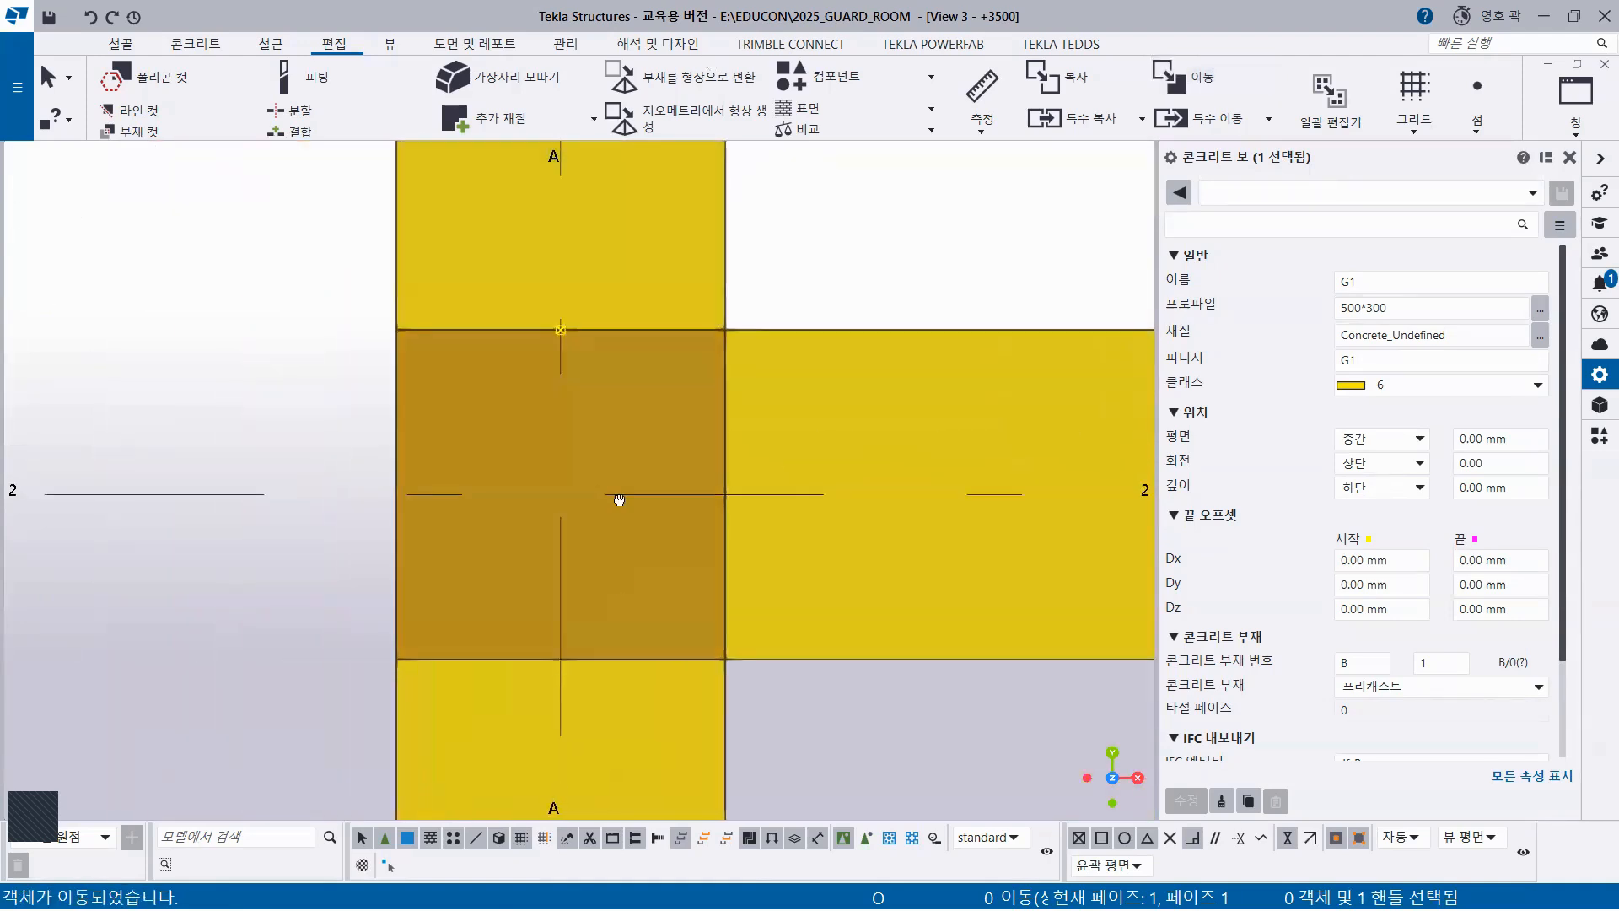
{"action": "middle_click_drag", "start_coordinate": [615, 565], "coordinate": [620, 158]}
{"action": "scroll", "coordinate": [609, 598], "scroll_direction": "down", "scroll_amount": 9}
{"action": "middle_click_drag", "start_coordinate": [621, 665], "coordinate": [622, 127]}
{"action": "scroll", "coordinate": [592, 665], "scroll_direction": "down", "scroll_amount": 1}
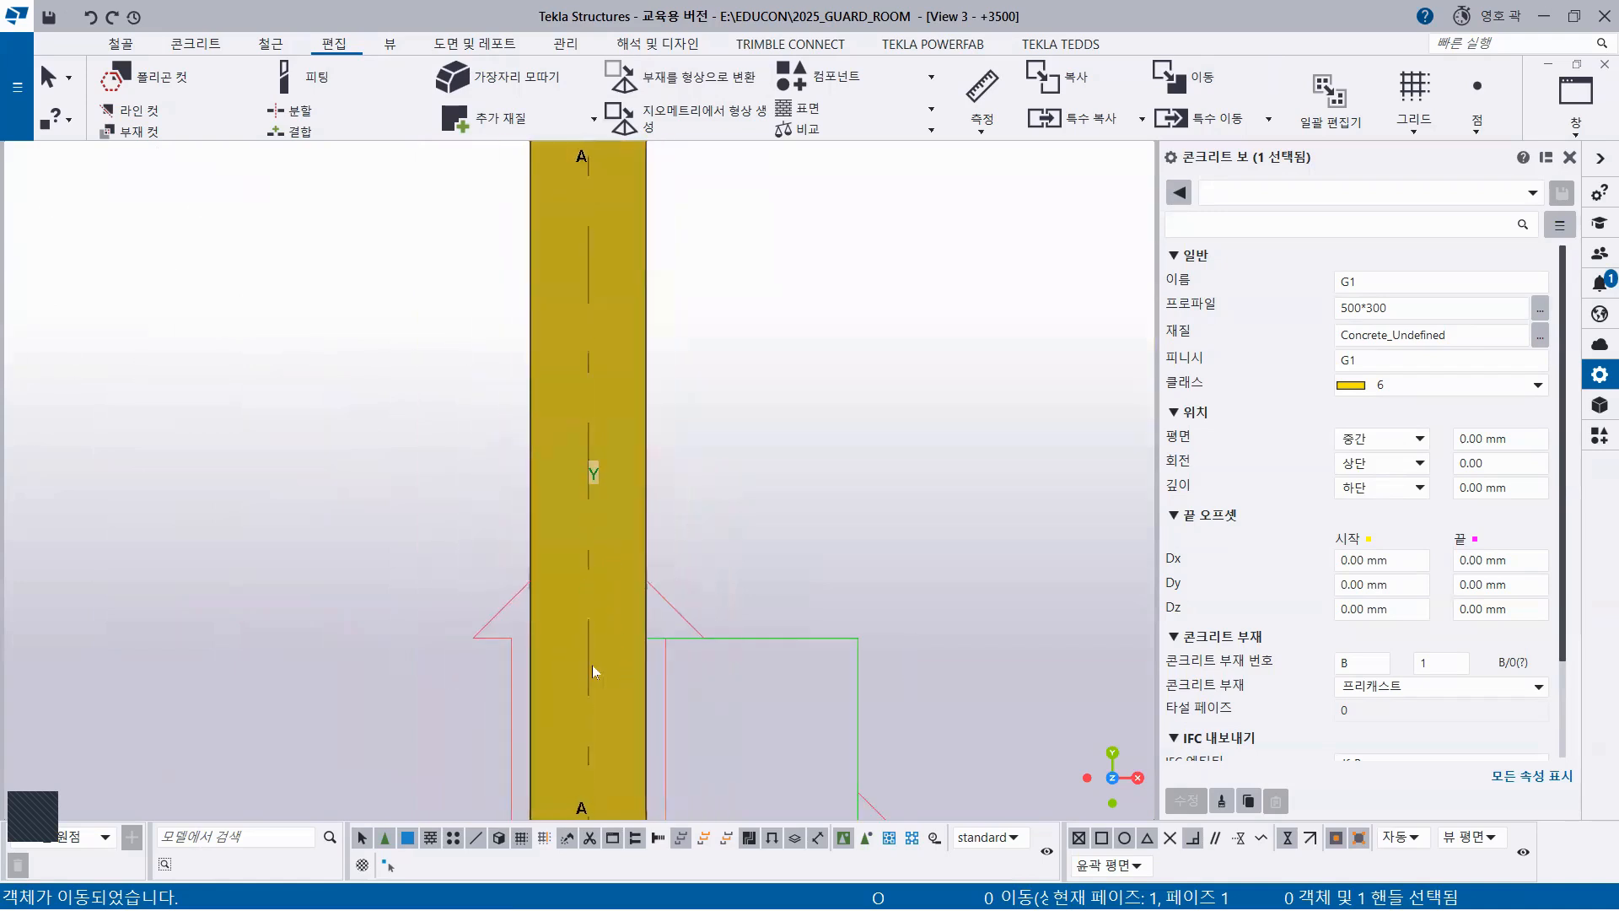
{"action": "middle_click_drag", "start_coordinate": [597, 657], "coordinate": [653, 245]}
{"action": "scroll", "coordinate": [640, 447], "scroll_direction": "up", "scroll_amount": 2}
{"action": "scroll", "coordinate": [649, 358], "scroll_direction": "up", "scroll_amount": 3}
{"action": "left_click", "coordinate": [737, 337]}
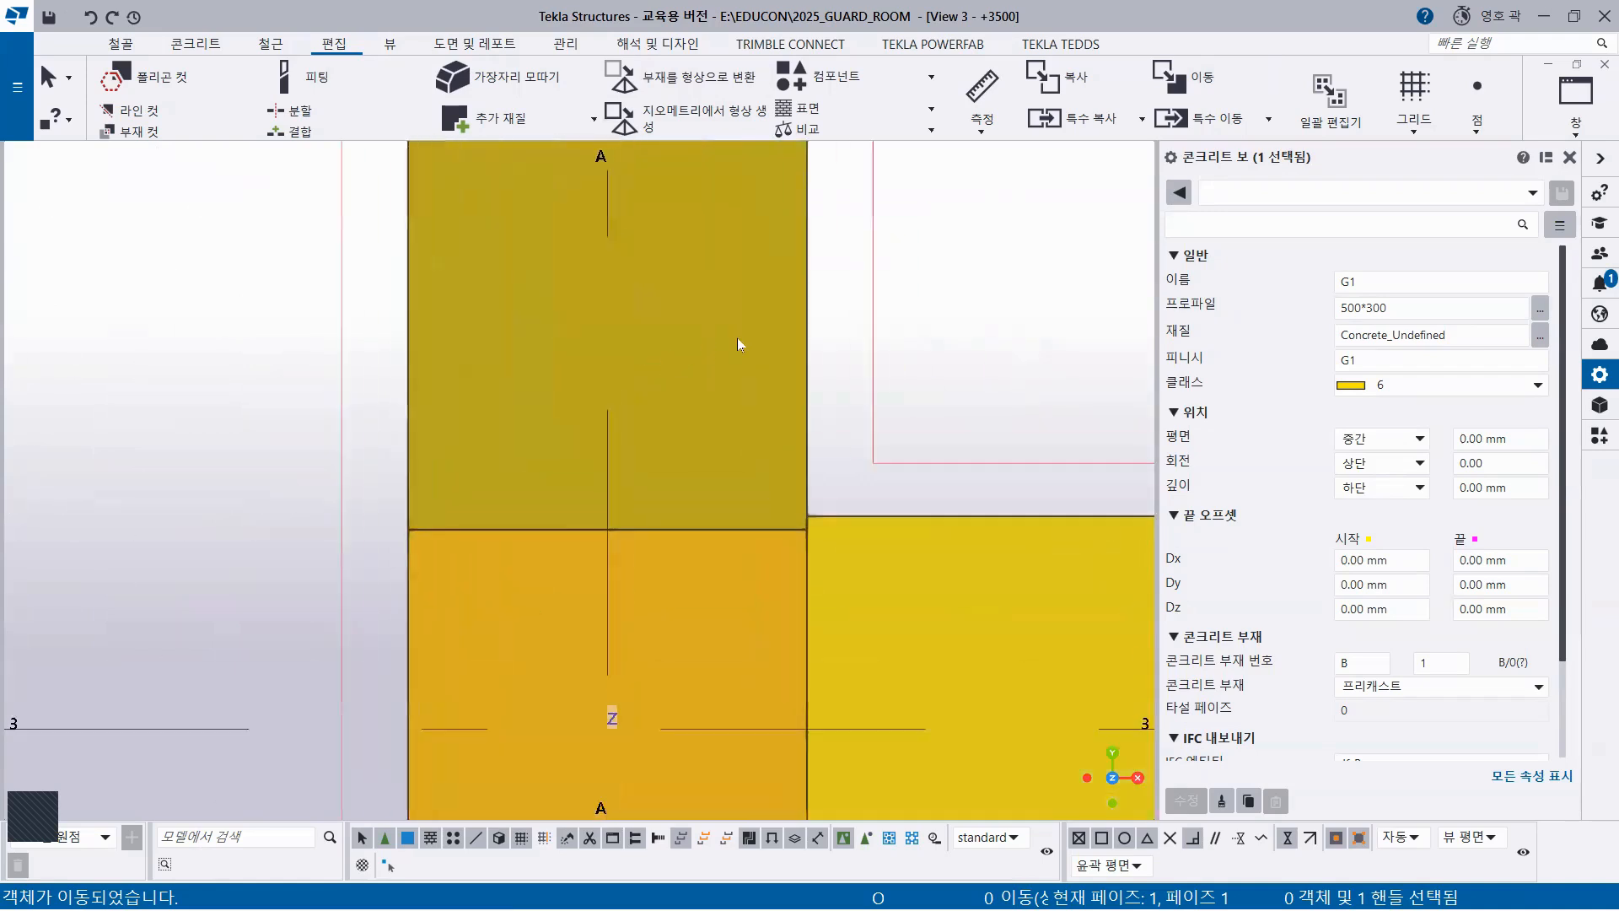
Move the start point of the G1 beam on grid 3 between grids A and B onto grid line 3 at the grid A column
{"action": "left_click", "coordinate": [841, 636]}
{"action": "middle_click_drag", "start_coordinate": [852, 760], "coordinate": [604, 361]}
{"action": "scroll", "coordinate": [604, 366], "scroll_direction": "up", "scroll_amount": 2}
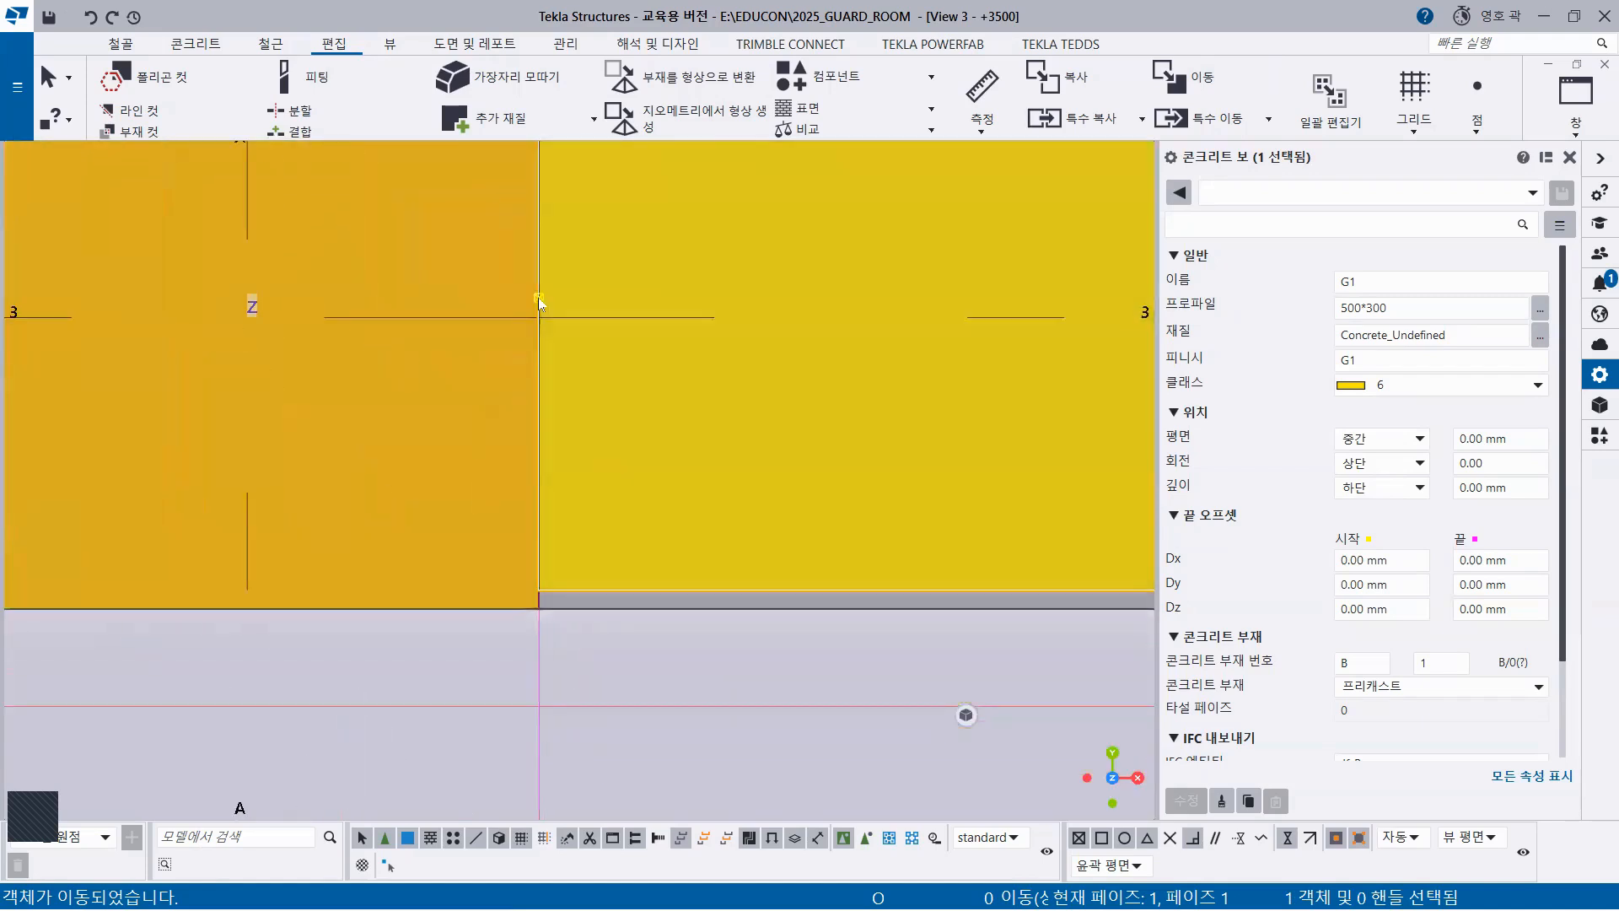
{"action": "left_click", "coordinate": [540, 302]}
{"action": "right_click", "coordinate": [364, 648]}
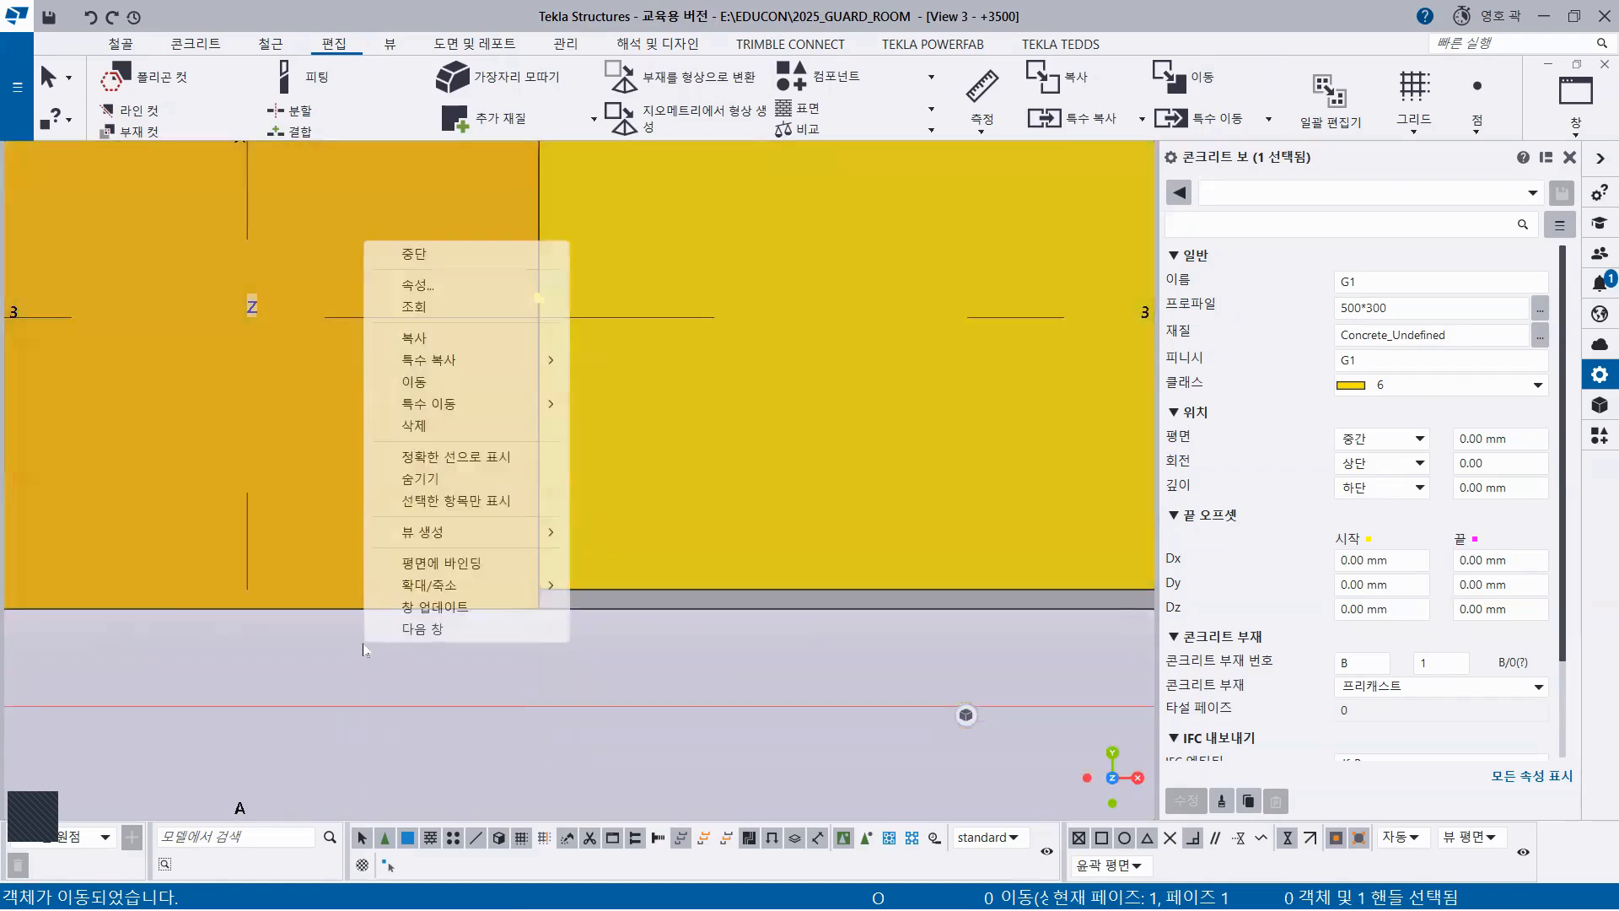
{"action": "left_click", "coordinate": [421, 382]}
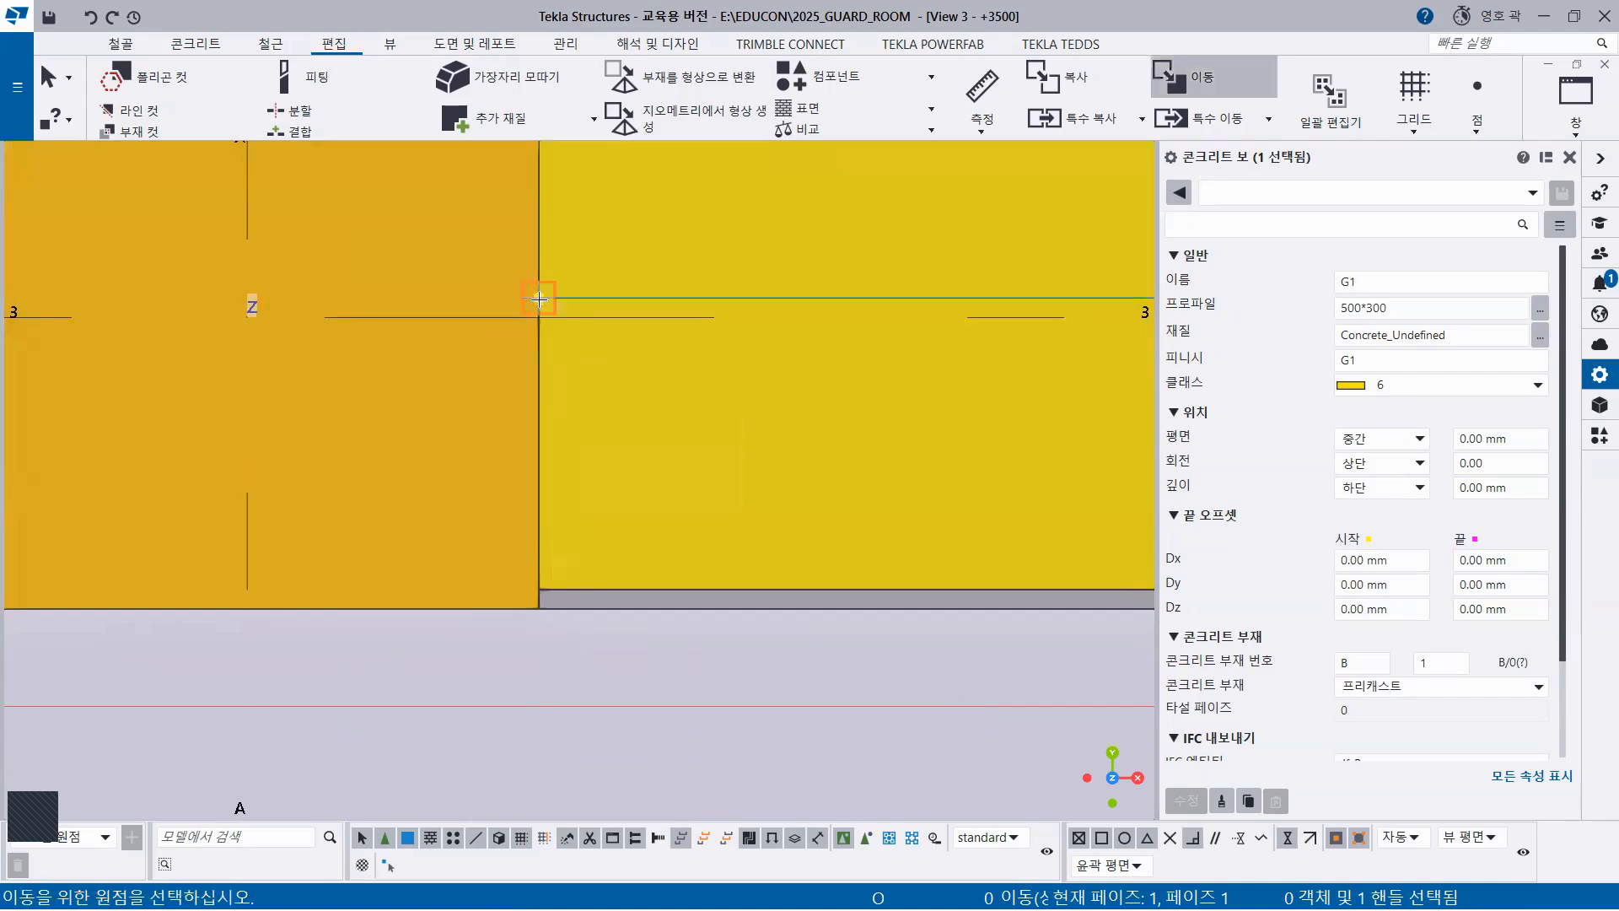
{"action": "left_click", "coordinate": [539, 300]}
{"action": "left_click", "coordinate": [540, 317]}
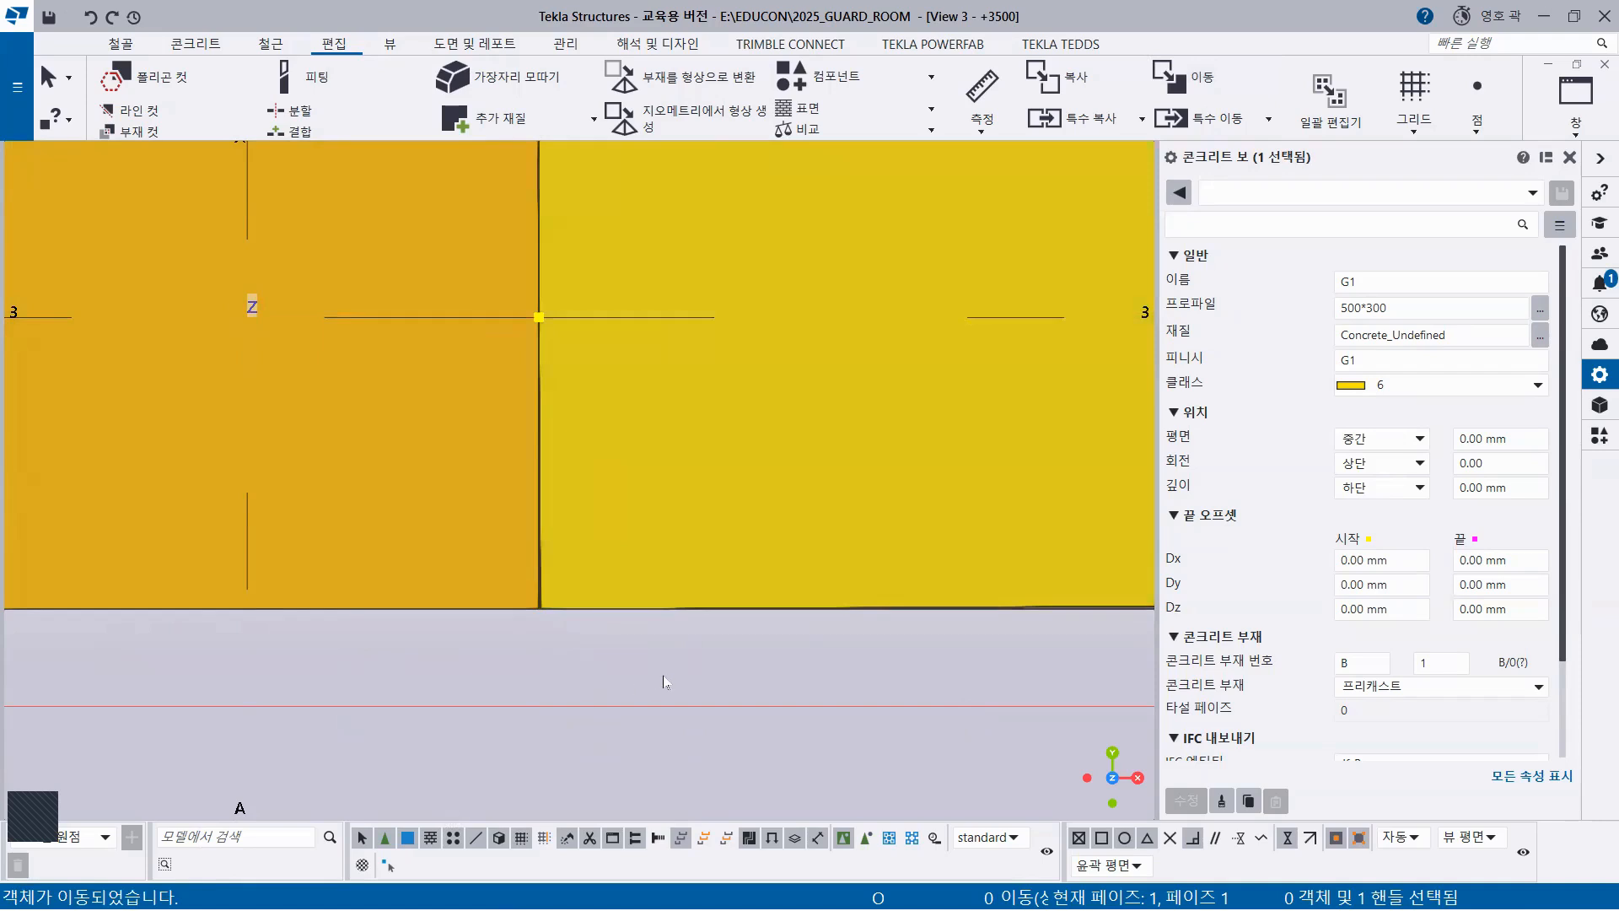
Move the end point of the same grid 3 beam at the grid B column 10 mm onto grid line 3
{"action": "scroll", "coordinate": [727, 654], "scroll_direction": "down", "scroll_amount": 2}
{"action": "scroll", "coordinate": [882, 644], "scroll_direction": "down", "scroll_amount": 2}
{"action": "middle_click_drag", "start_coordinate": [888, 642], "coordinate": [354, 650]}
{"action": "middle_click_drag", "start_coordinate": [885, 601], "coordinate": [105, 615]}
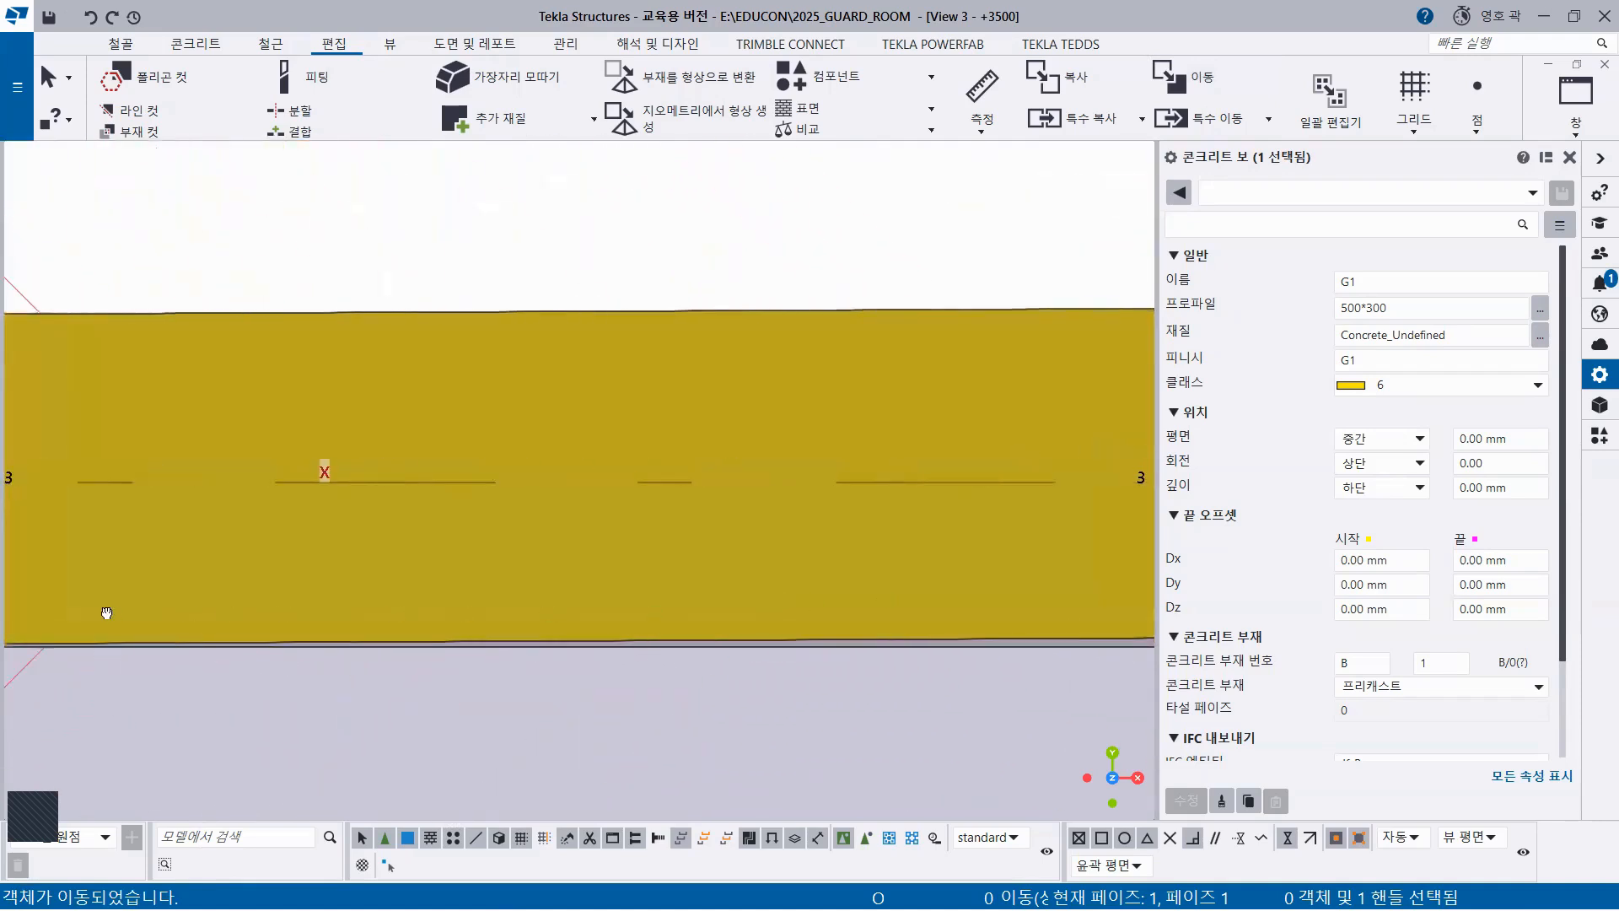
{"action": "scroll", "coordinate": [833, 567], "scroll_direction": "down", "scroll_amount": 1}
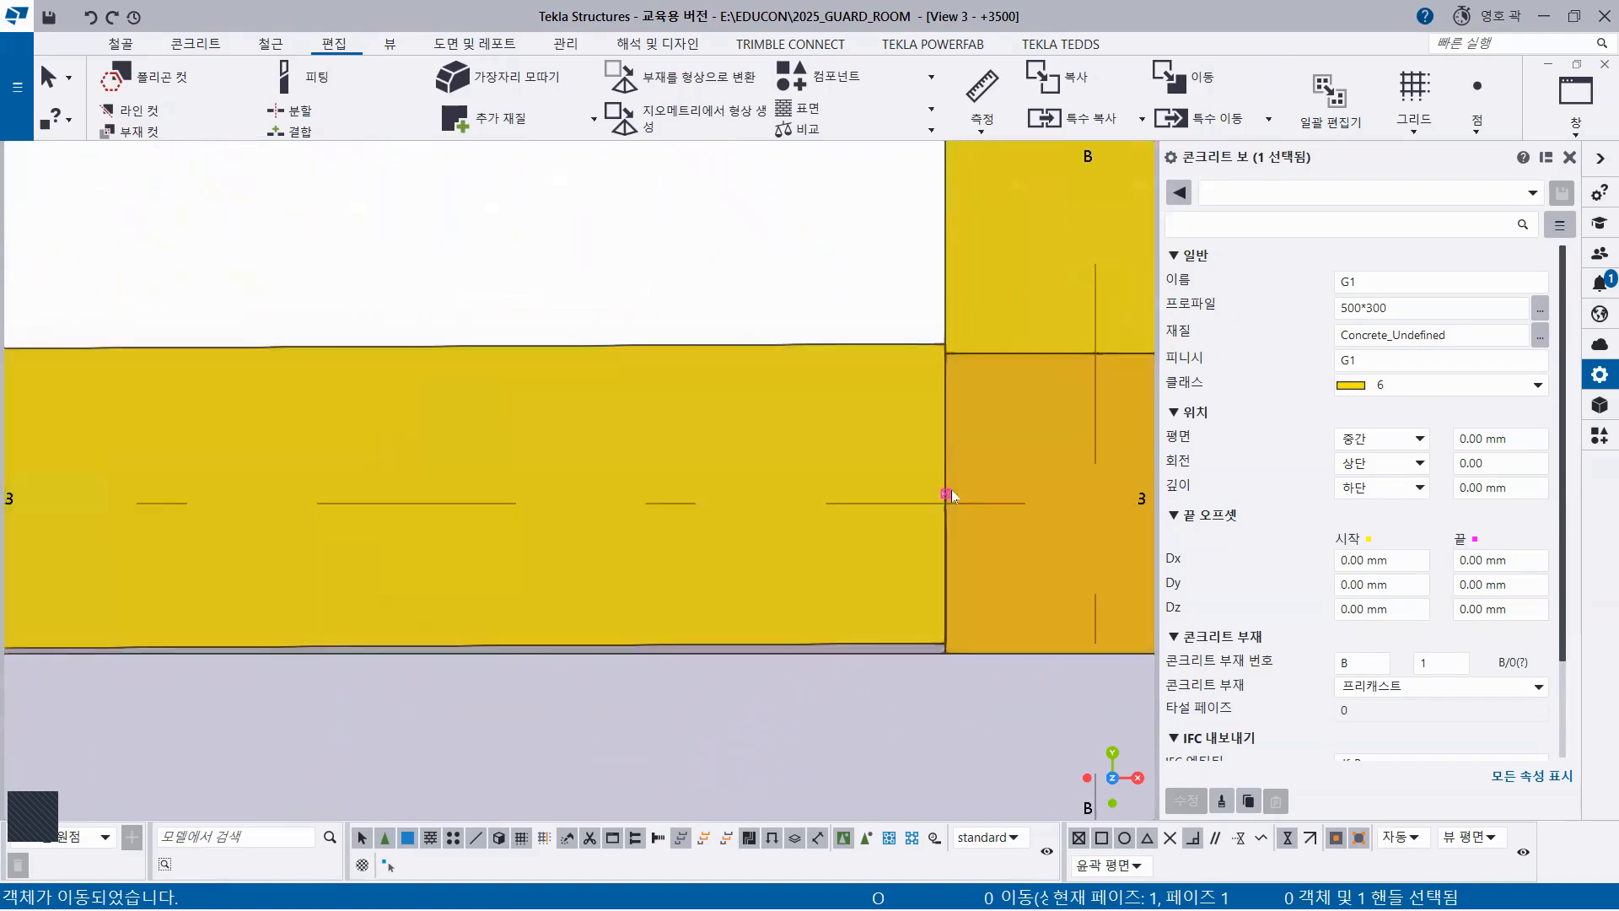
{"action": "left_click", "coordinate": [944, 490]}
{"action": "right_click", "coordinate": [783, 219]}
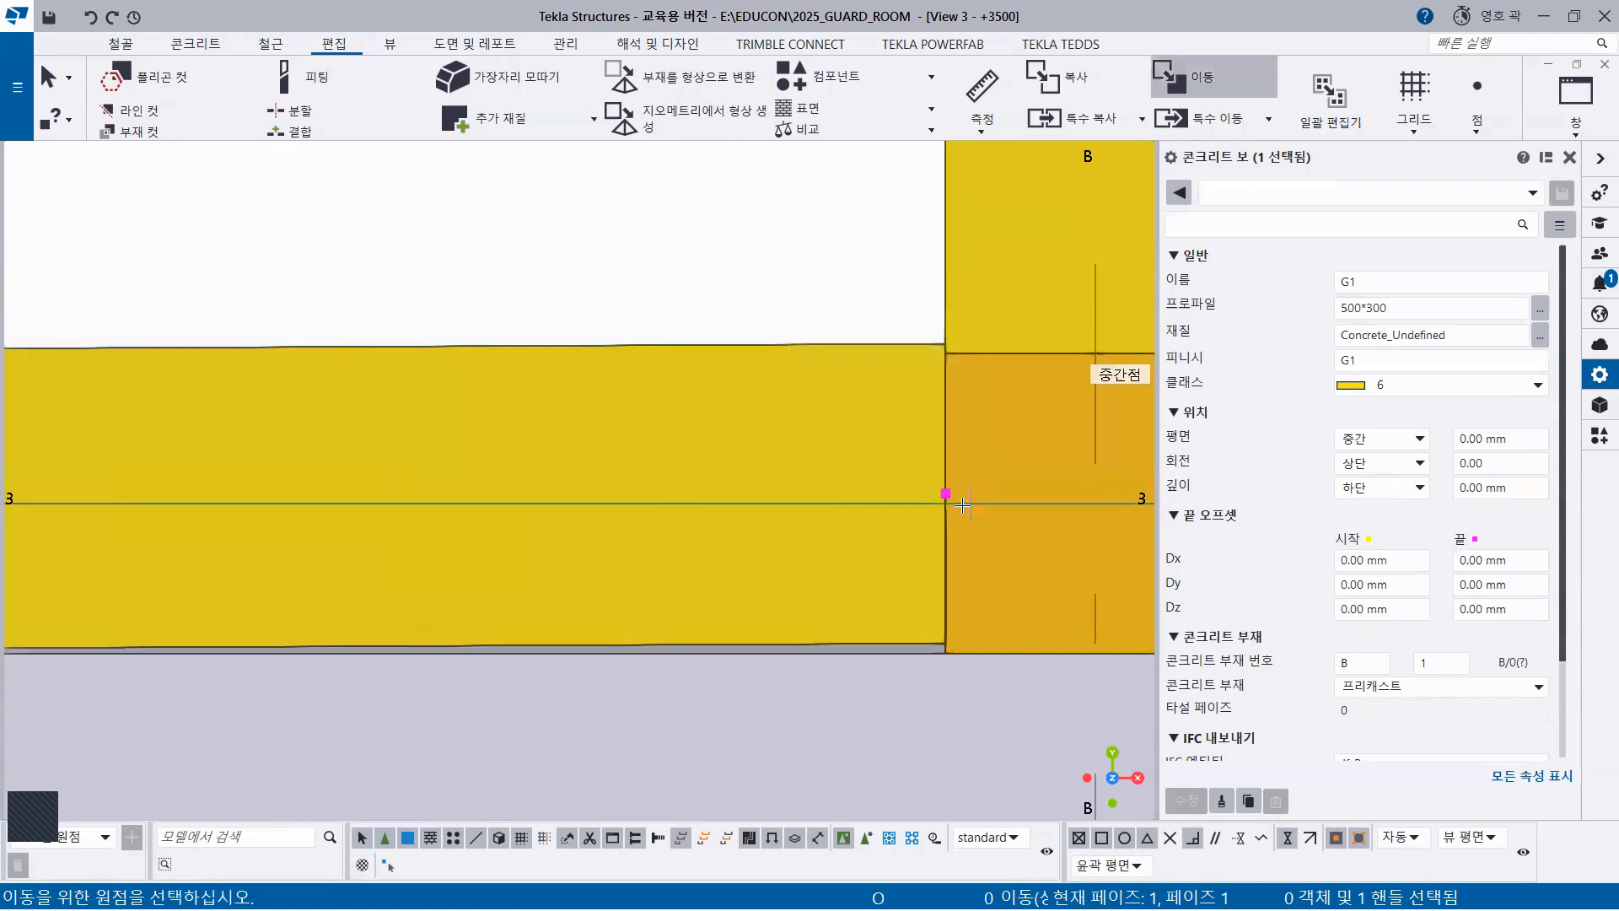
{"action": "scroll", "coordinate": [963, 507], "scroll_direction": "up", "scroll_amount": 3}
{"action": "left_click", "coordinate": [925, 477]}
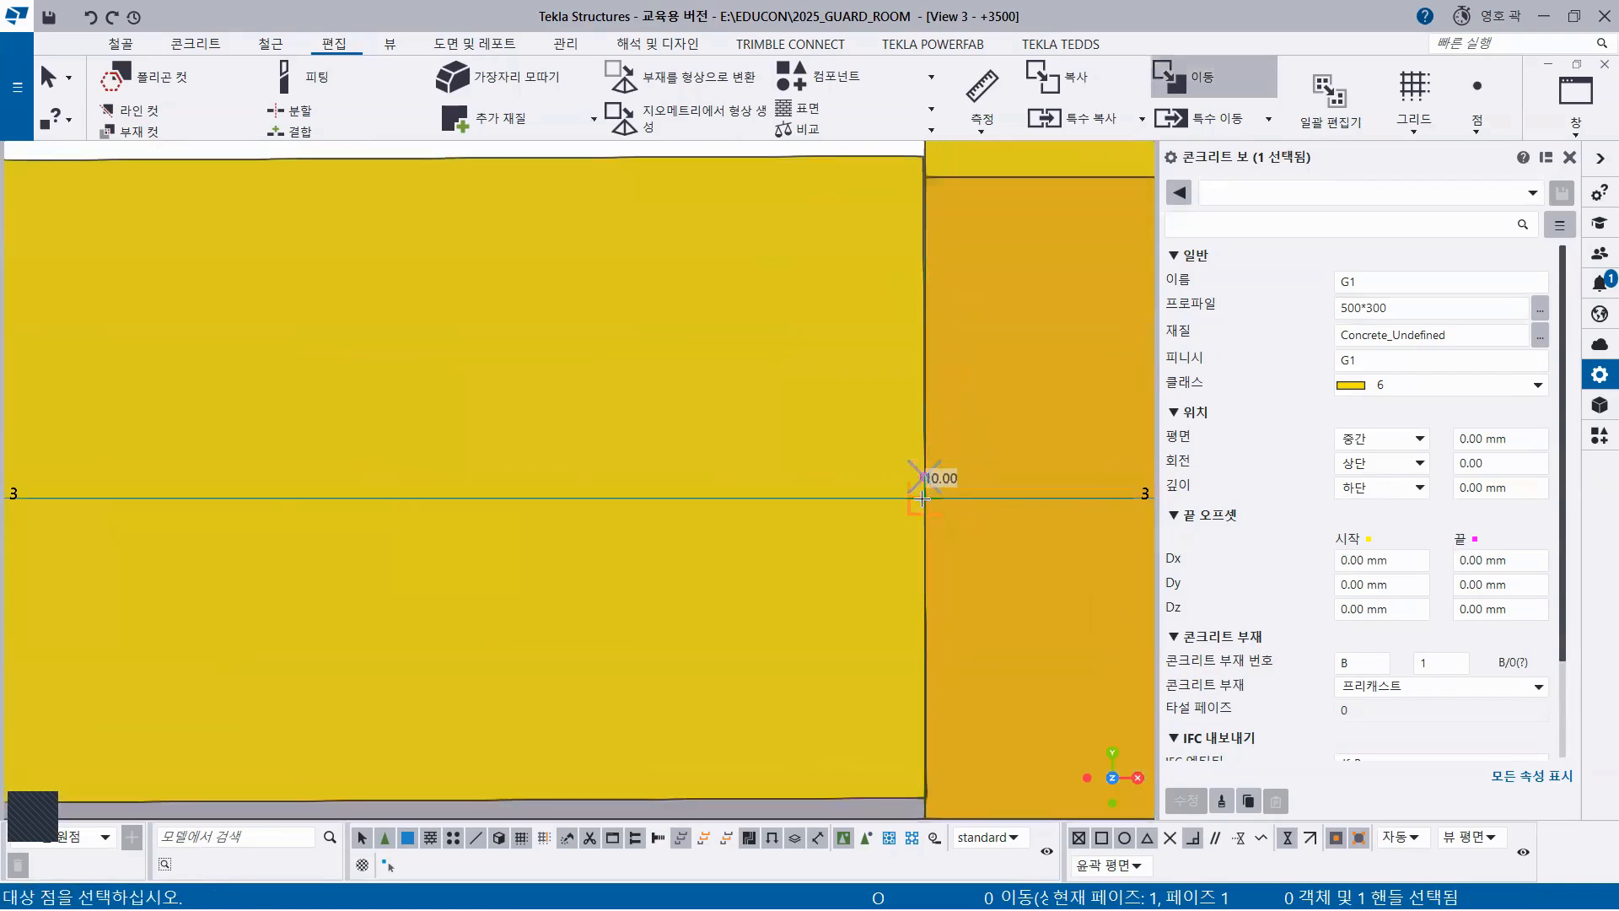
{"action": "left_click", "coordinate": [923, 500]}
Examine the beam and column joints along grids B and C for further misaligned G1 beams
{"action": "scroll", "coordinate": [926, 499], "scroll_direction": "down", "scroll_amount": 5}
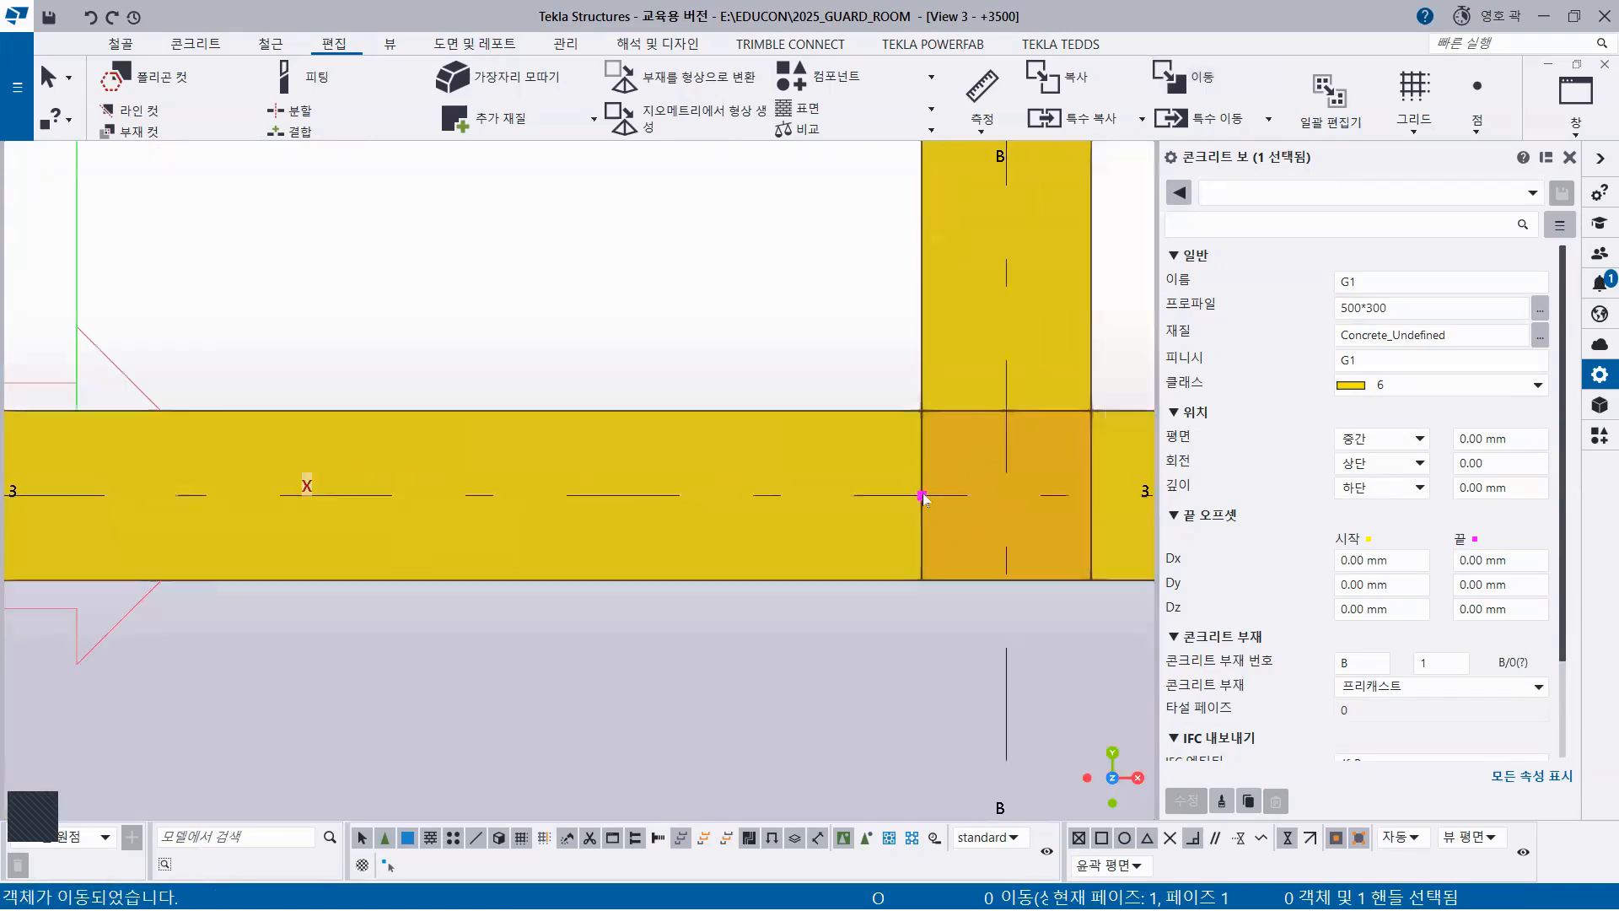
{"action": "scroll", "coordinate": [1009, 494], "scroll_direction": "down", "scroll_amount": 2}
{"action": "middle_click_drag", "start_coordinate": [1008, 494], "coordinate": [739, 655]}
{"action": "scroll", "coordinate": [769, 331], "scroll_direction": "up", "scroll_amount": 2}
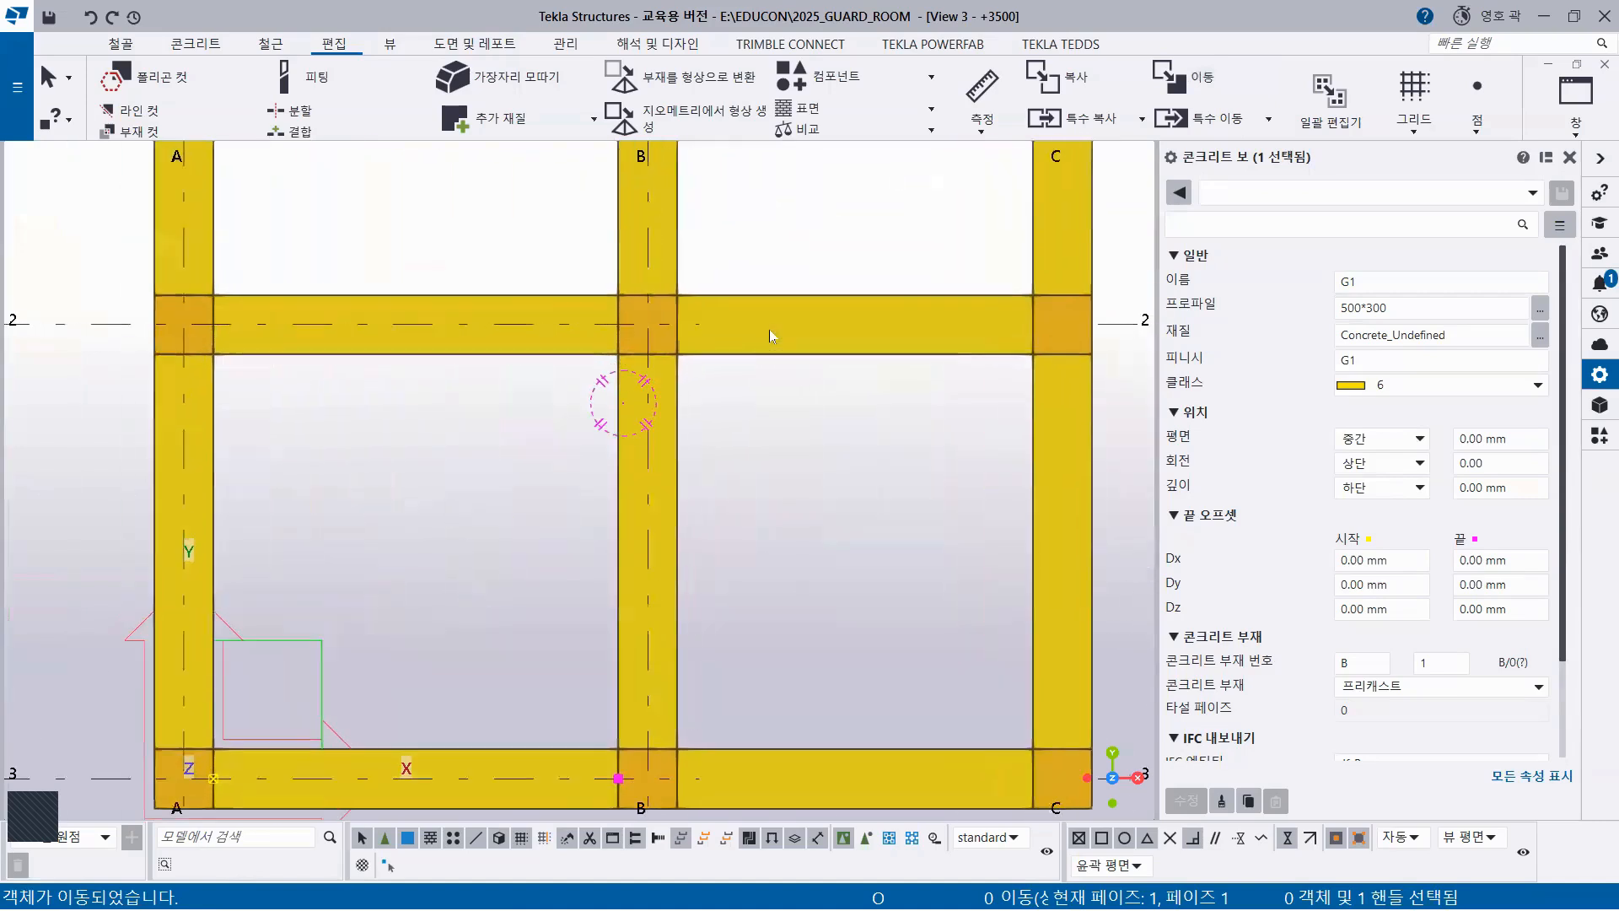
{"action": "scroll", "coordinate": [927, 422], "scroll_direction": "up", "scroll_amount": 2}
{"action": "scroll", "coordinate": [929, 427], "scroll_direction": "up", "scroll_amount": 2}
{"action": "middle_click_drag", "start_coordinate": [936, 508], "coordinate": [721, 875]}
{"action": "scroll", "coordinate": [997, 467], "scroll_direction": "down", "scroll_amount": 3}
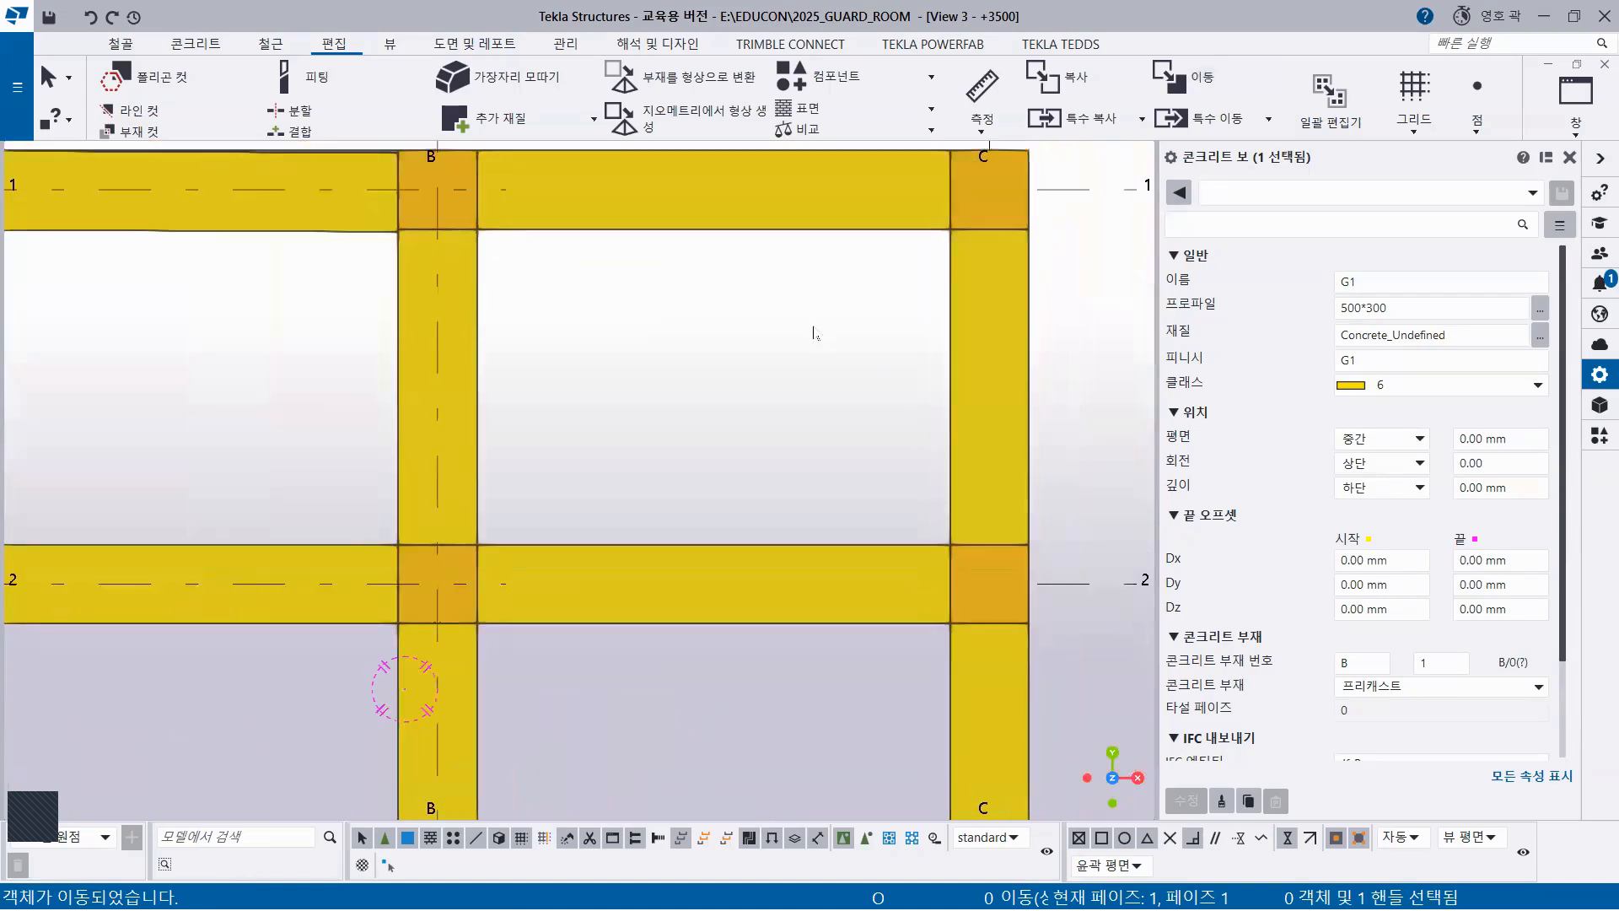
{"action": "scroll", "coordinate": [539, 226], "scroll_direction": "up", "scroll_amount": 4}
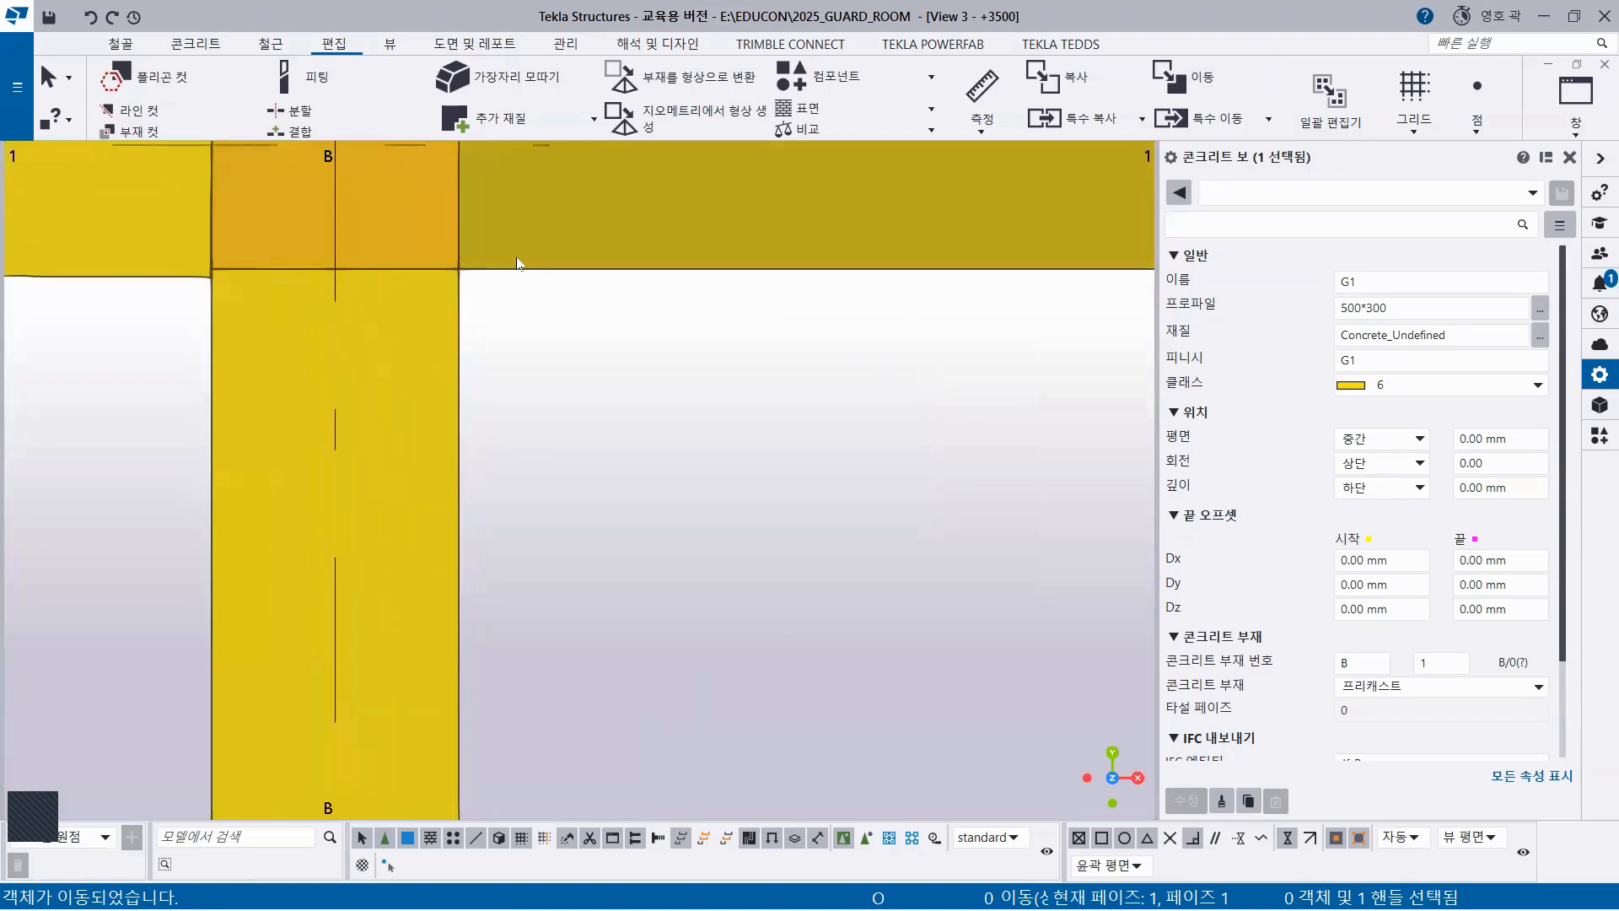
Move the end point of the G1 beam on grid 1 between grids A and B onto grid line 1 at the grid B column
{"action": "scroll", "coordinate": [518, 263], "scroll_direction": "down", "scroll_amount": 2}
{"action": "middle_click_drag", "start_coordinate": [518, 263], "coordinate": [877, 607]}
{"action": "left_click", "coordinate": [639, 543]}
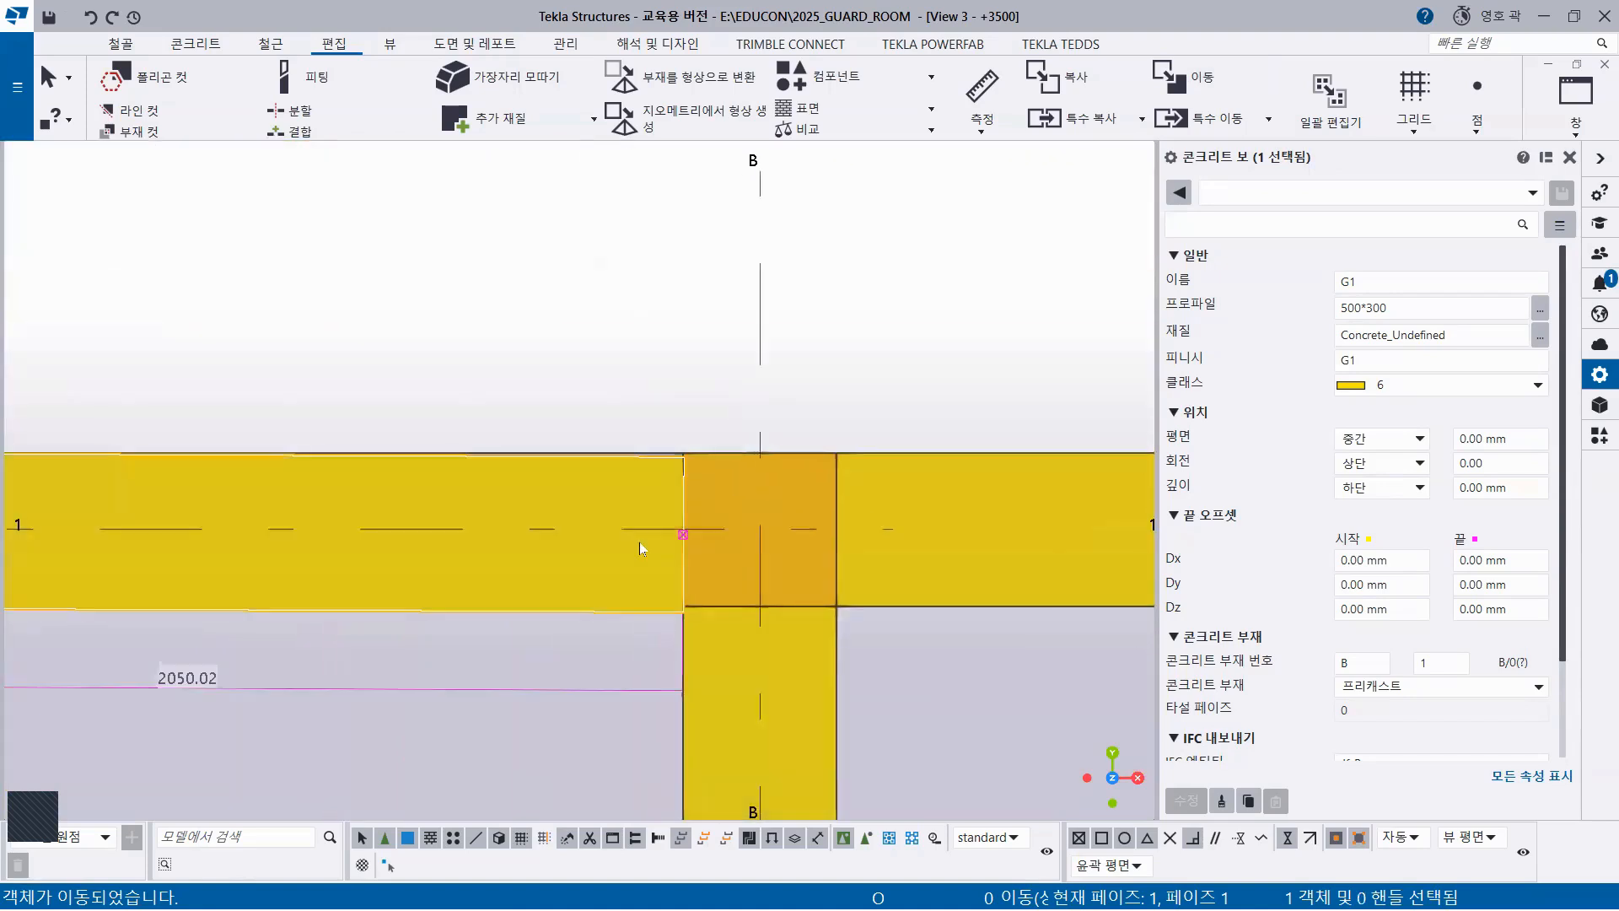
{"action": "scroll", "coordinate": [658, 546], "scroll_direction": "up", "scroll_amount": 2}
{"action": "left_click", "coordinate": [697, 533]}
{"action": "right_click", "coordinate": [696, 319]}
{"action": "left_click", "coordinate": [722, 451]}
{"action": "scroll", "coordinate": [721, 567], "scroll_direction": "up", "scroll_amount": 1}
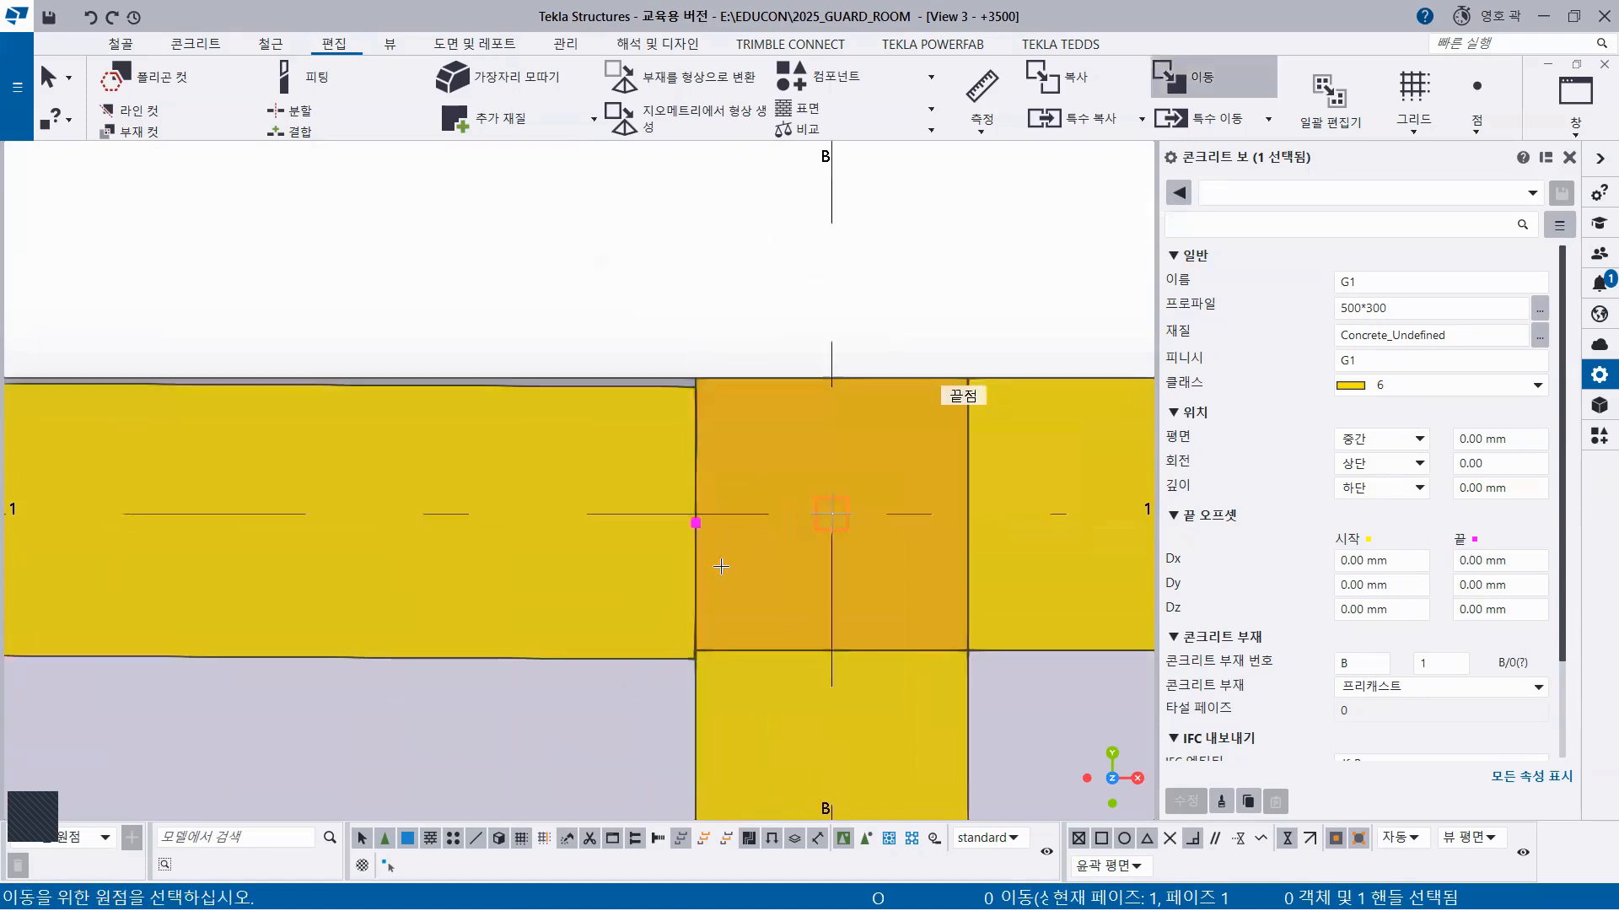
{"action": "scroll", "coordinate": [721, 566], "scroll_direction": "up", "scroll_amount": 3}
{"action": "left_click", "coordinate": [644, 435]}
{"action": "left_click", "coordinate": [643, 407]}
Check the alignment of the grid 1 beam at both its grid B and grid A columns
{"action": "scroll", "coordinate": [671, 592], "scroll_direction": "down", "scroll_amount": 4}
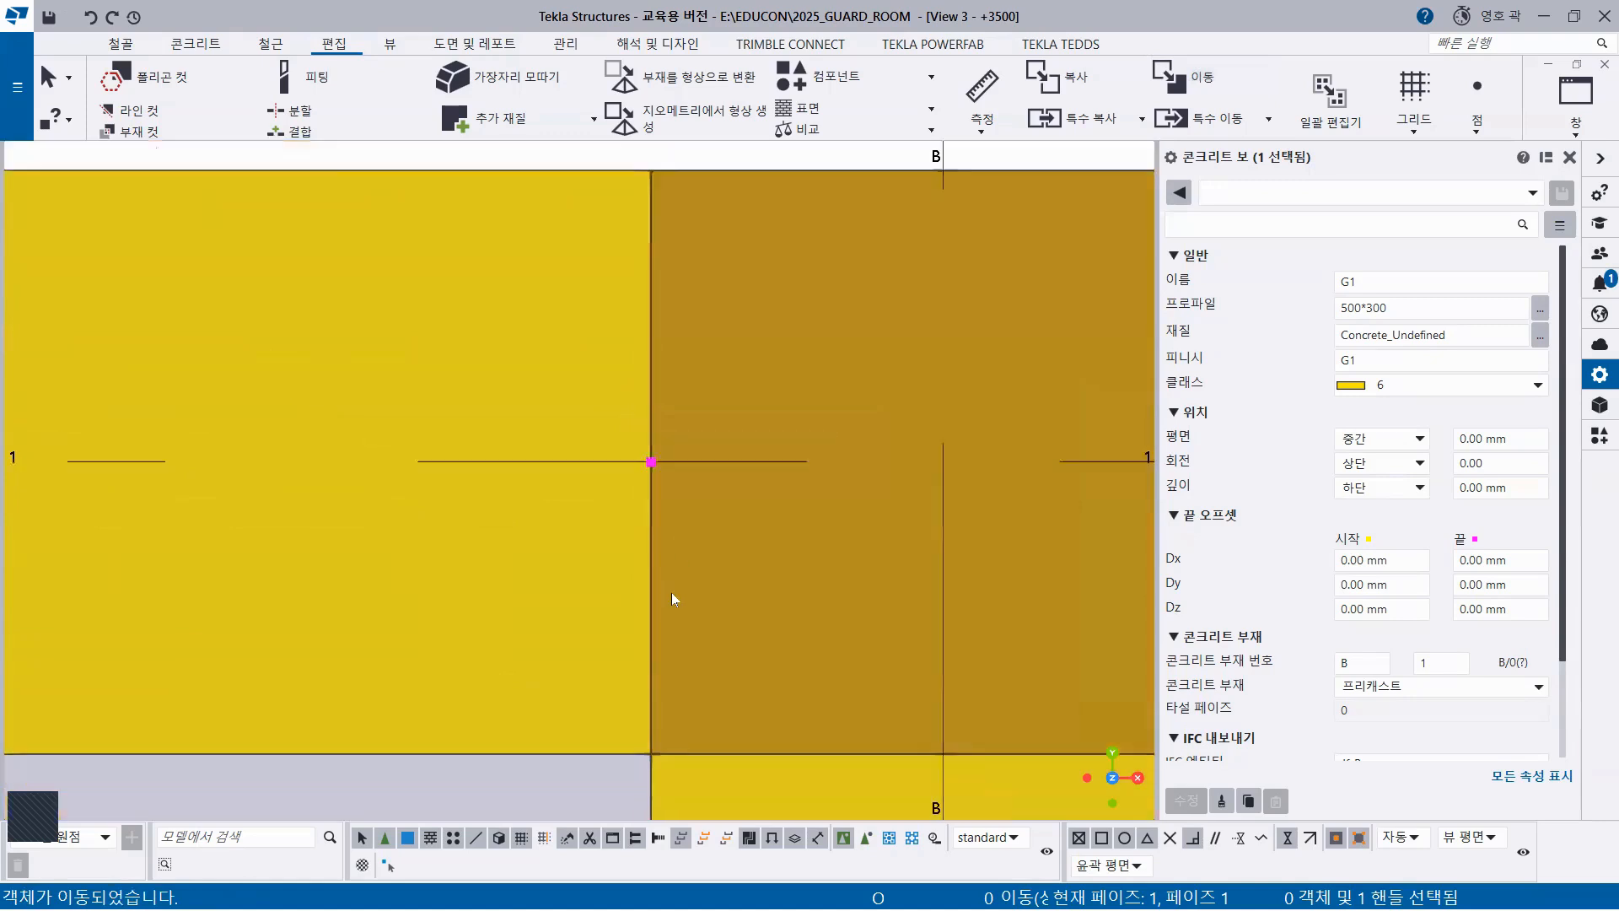
{"action": "middle_click_drag", "start_coordinate": [302, 537], "coordinate": [1120, 427]}
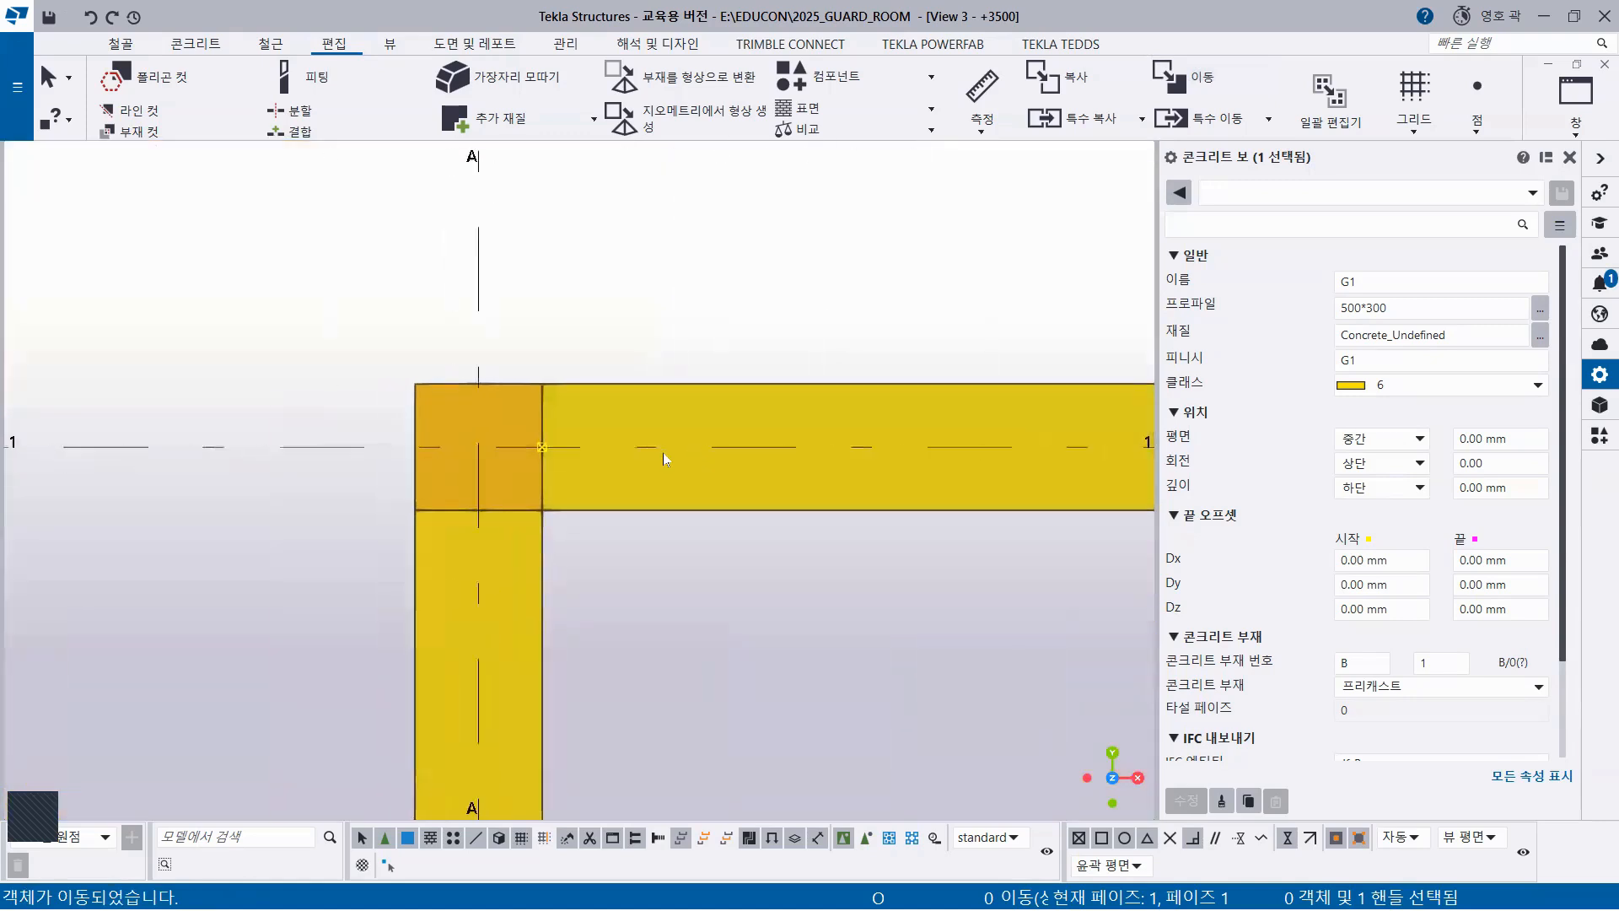
{"action": "scroll", "coordinate": [662, 453], "scroll_direction": "up", "scroll_amount": 2}
{"action": "scroll", "coordinate": [885, 599], "scroll_direction": "down", "scroll_amount": 5}
{"action": "scroll", "coordinate": [911, 626], "scroll_direction": "down", "scroll_amount": 3}
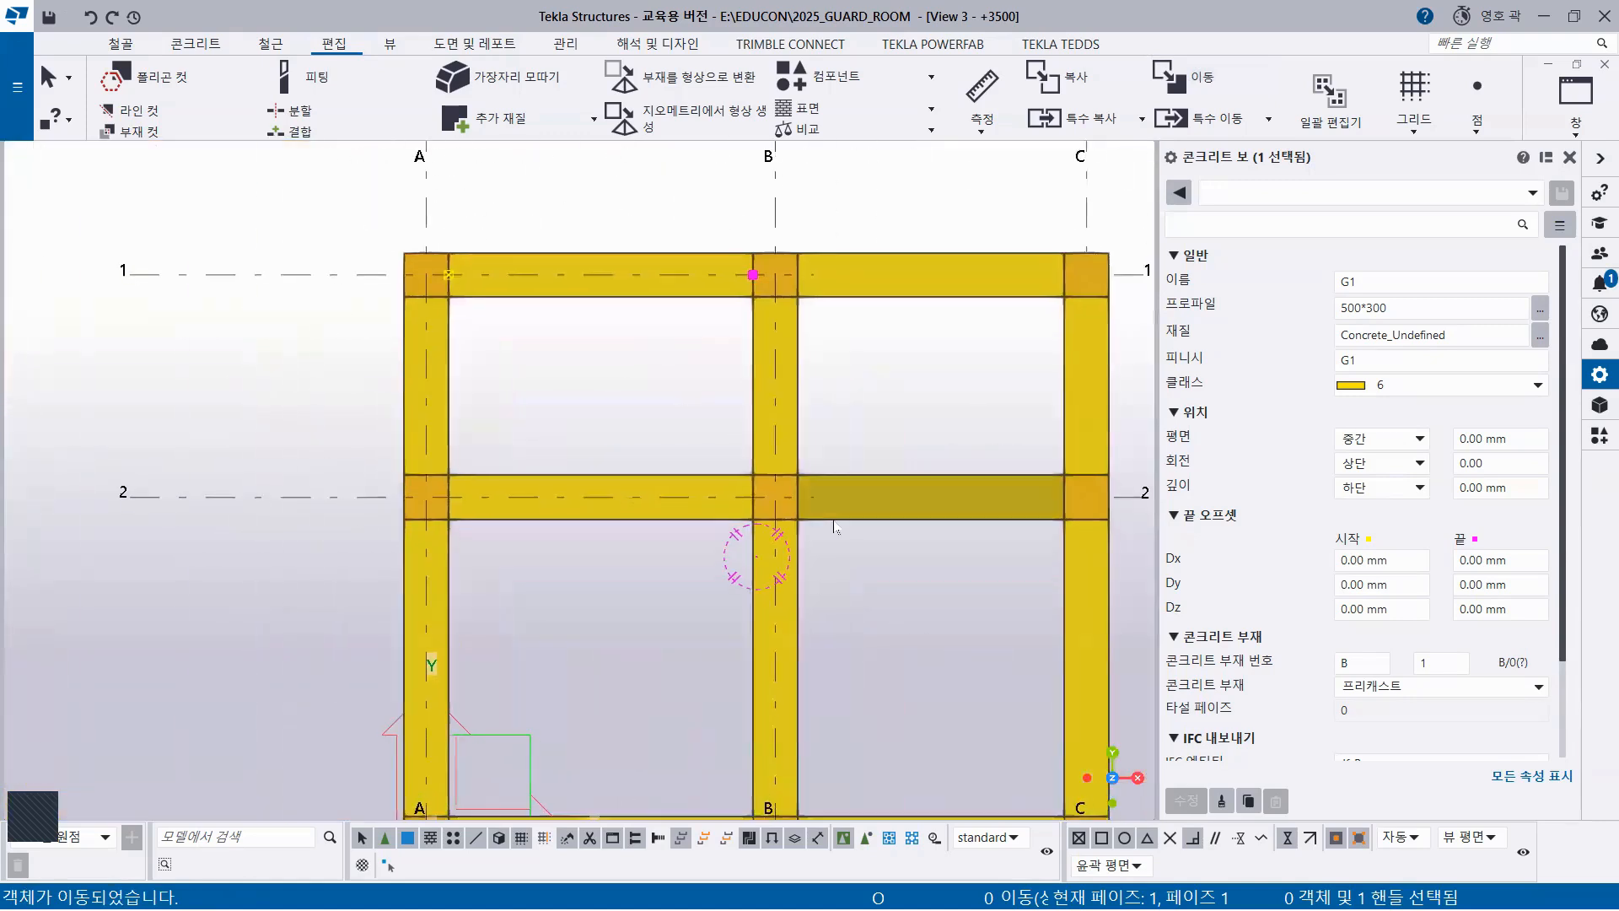
Examine the alignment of the G1 beams on grid B with the columns at grids 2 and 3, and clear the selection
{"action": "scroll", "coordinate": [753, 380], "scroll_direction": "up", "scroll_amount": 5}
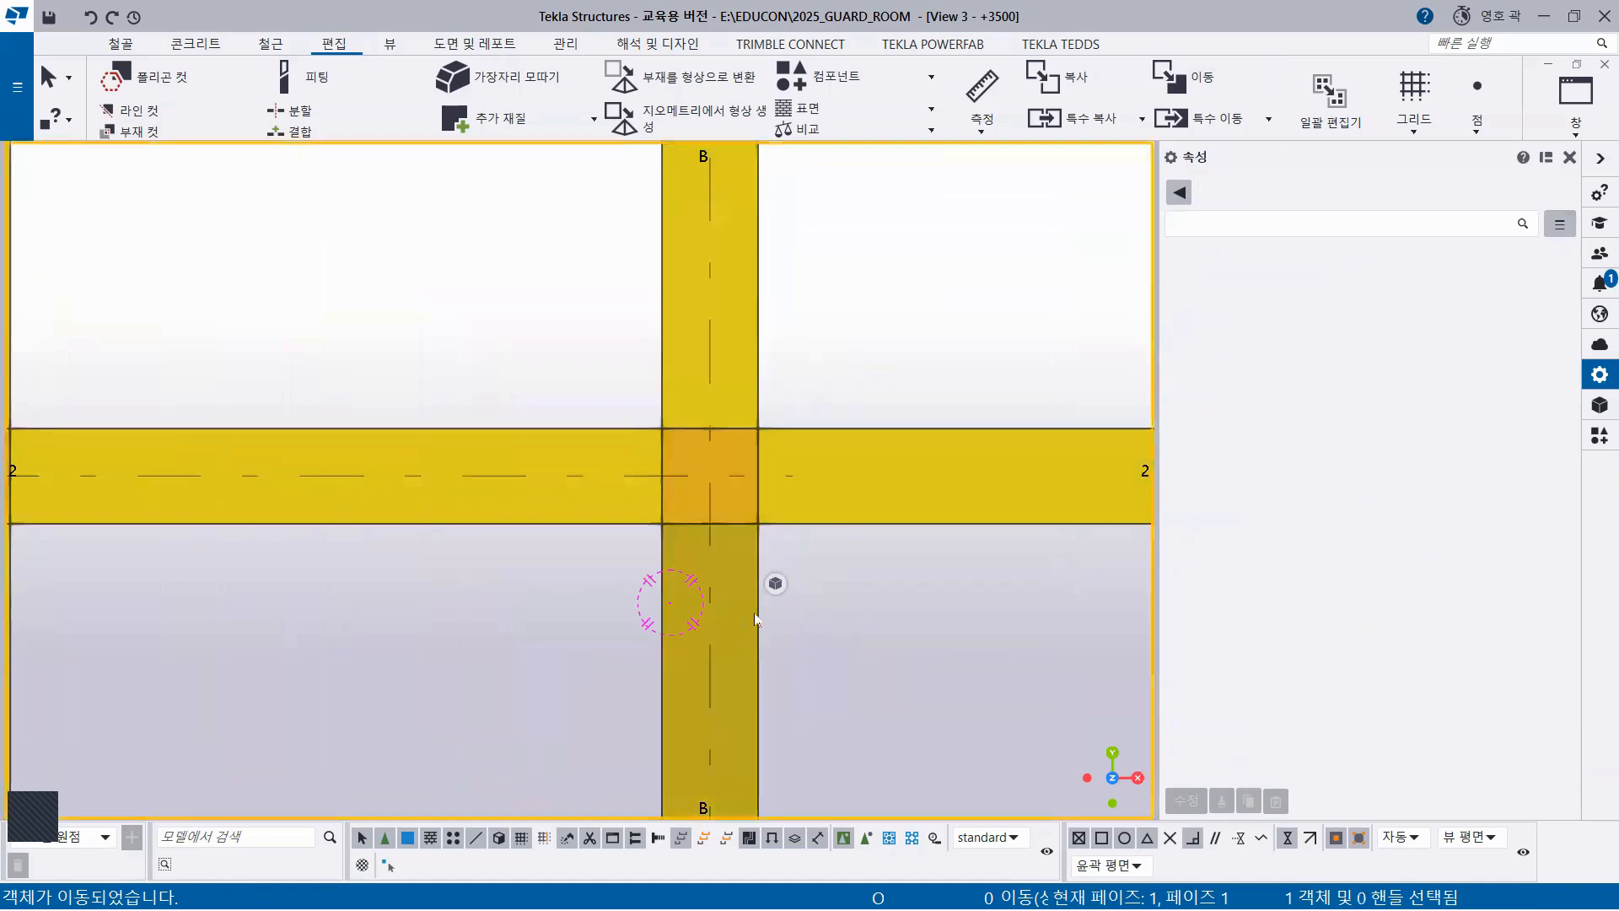
{"action": "left_click", "coordinate": [769, 596]}
{"action": "scroll", "coordinate": [751, 582], "scroll_direction": "up", "scroll_amount": 3}
{"action": "left_click", "coordinate": [840, 466]}
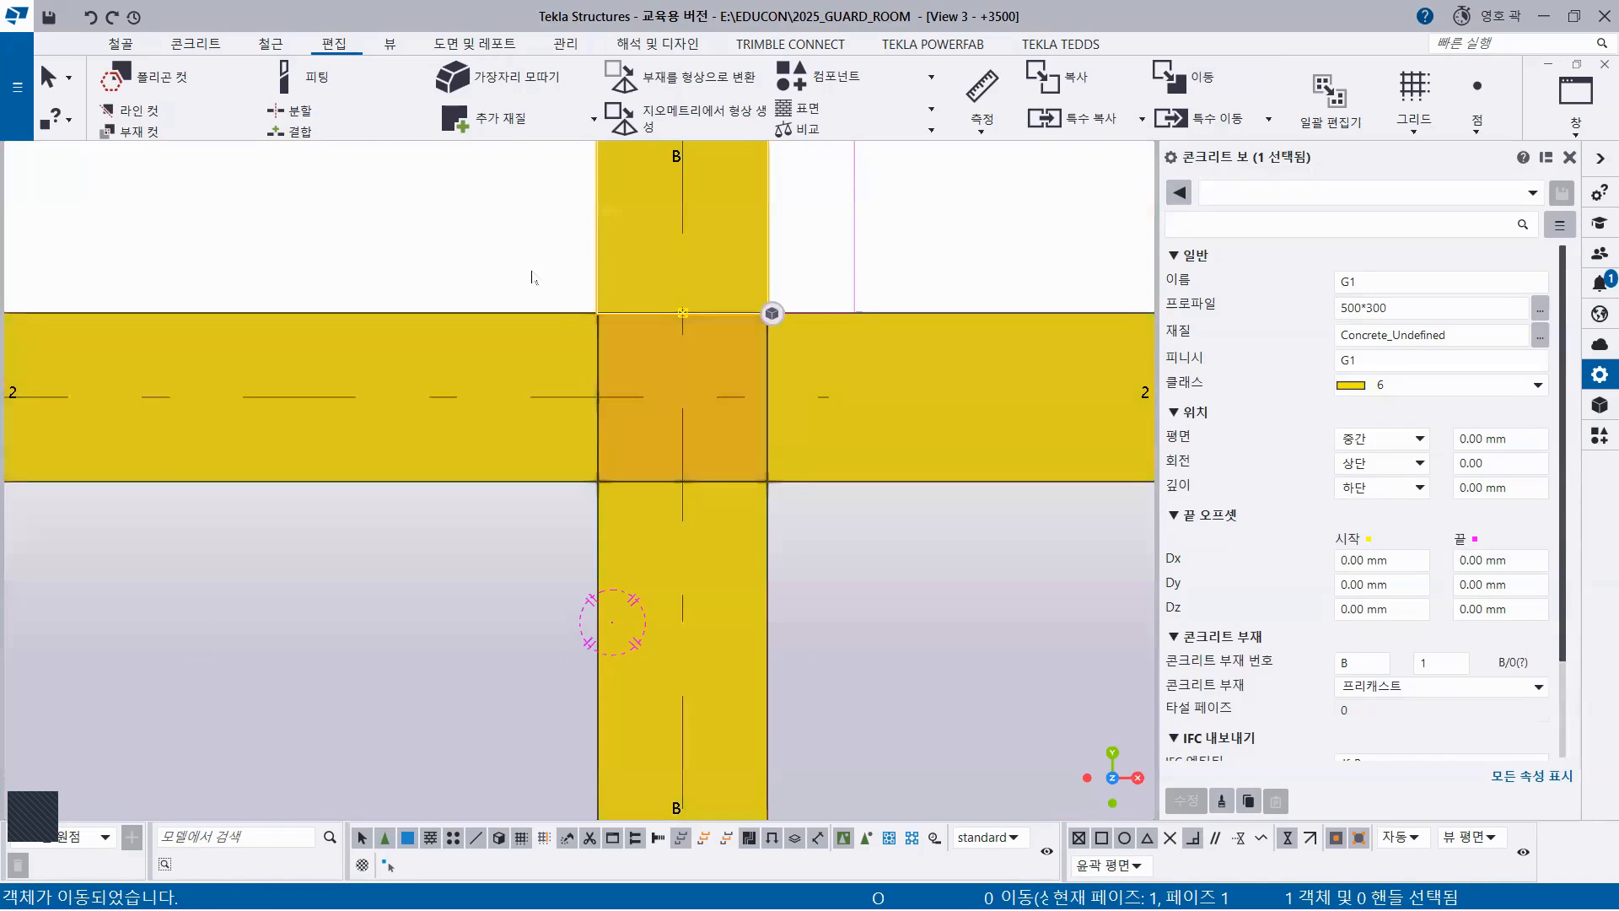
{"action": "left_click", "coordinate": [475, 454]}
{"action": "left_click", "coordinate": [638, 559]}
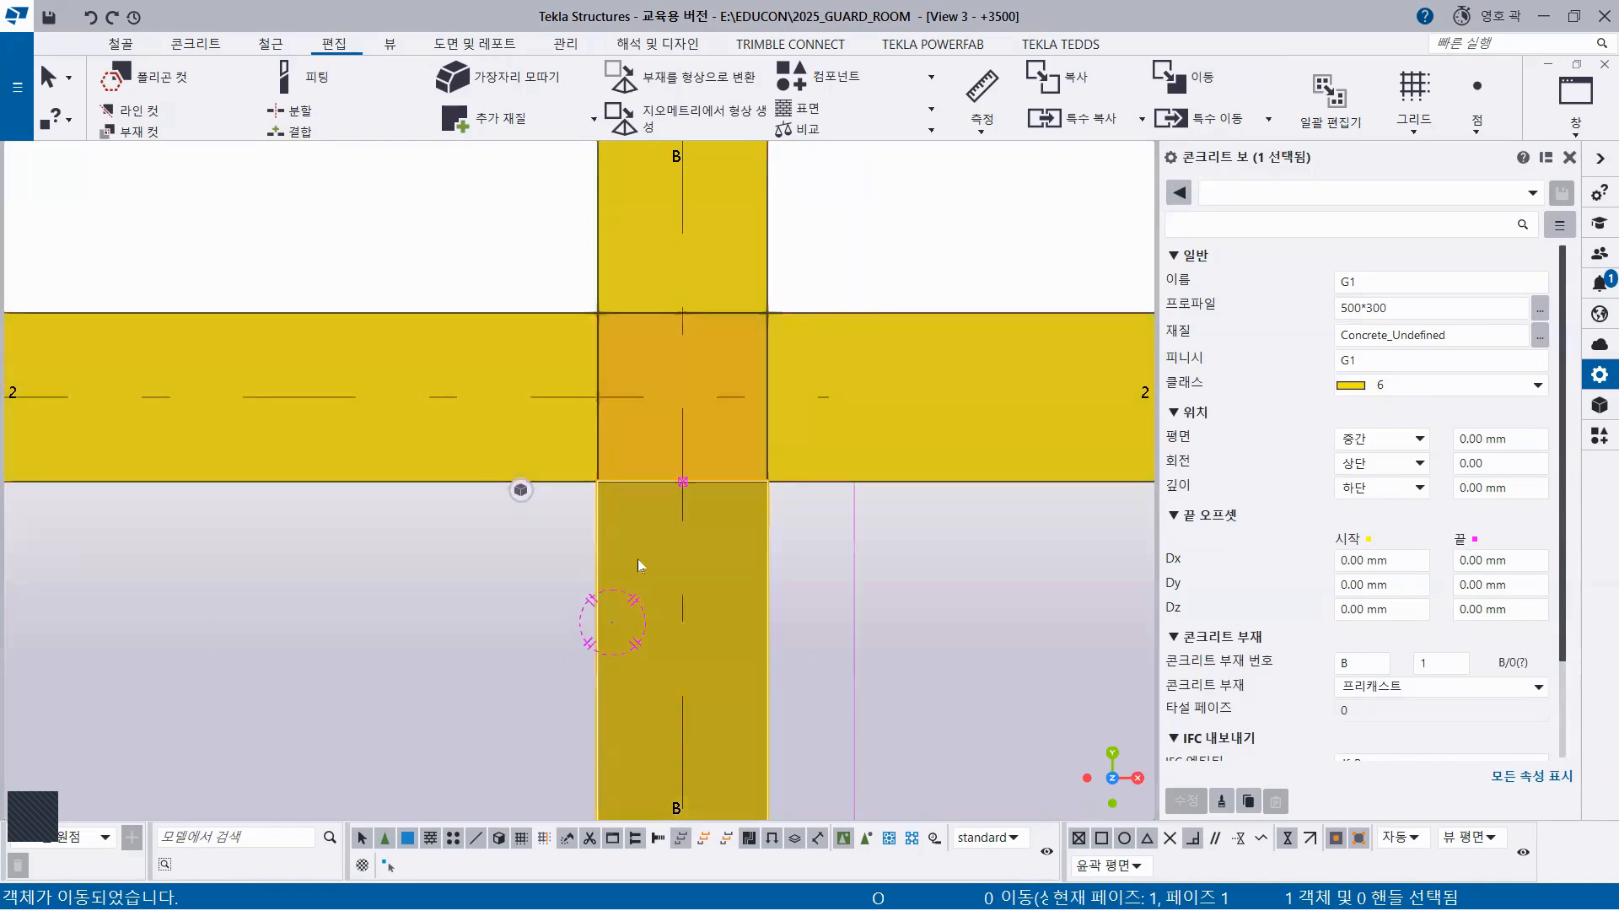
{"action": "scroll", "coordinate": [742, 607], "scroll_direction": "up", "scroll_amount": 2}
{"action": "scroll", "coordinate": [835, 638], "scroll_direction": "down", "scroll_amount": 2}
{"action": "scroll", "coordinate": [833, 639], "scroll_direction": "down", "scroll_amount": 5}
{"action": "middle_click_drag", "start_coordinate": [857, 781], "coordinate": [824, 390]}
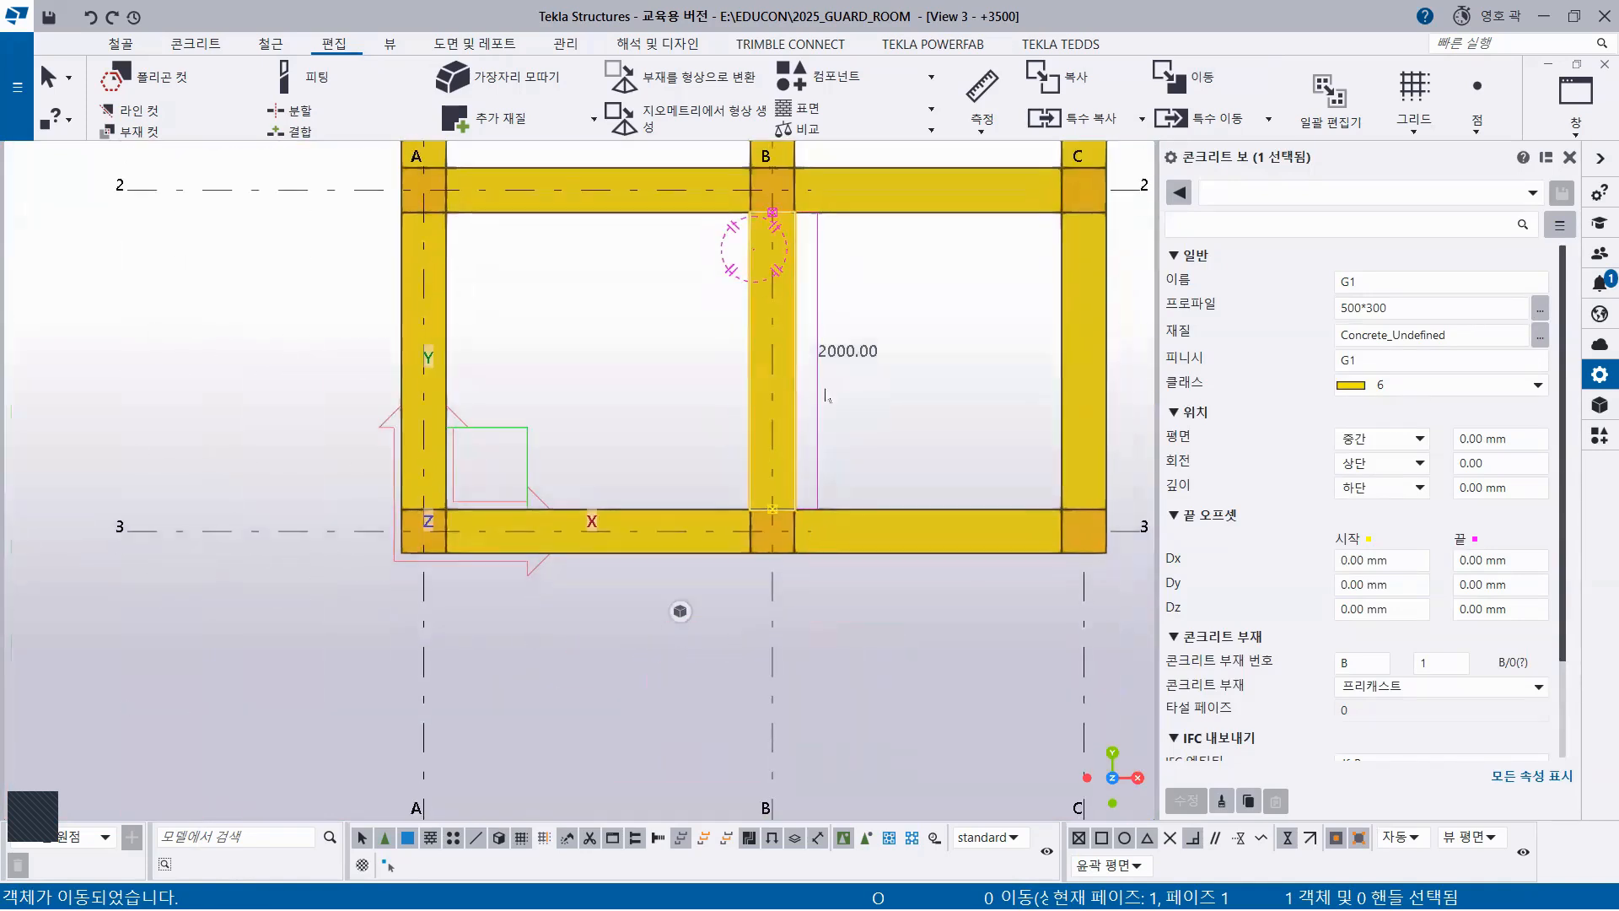
{"action": "scroll", "coordinate": [784, 510], "scroll_direction": "up", "scroll_amount": 4}
{"action": "scroll", "coordinate": [823, 496], "scroll_direction": "down", "scroll_amount": 2}
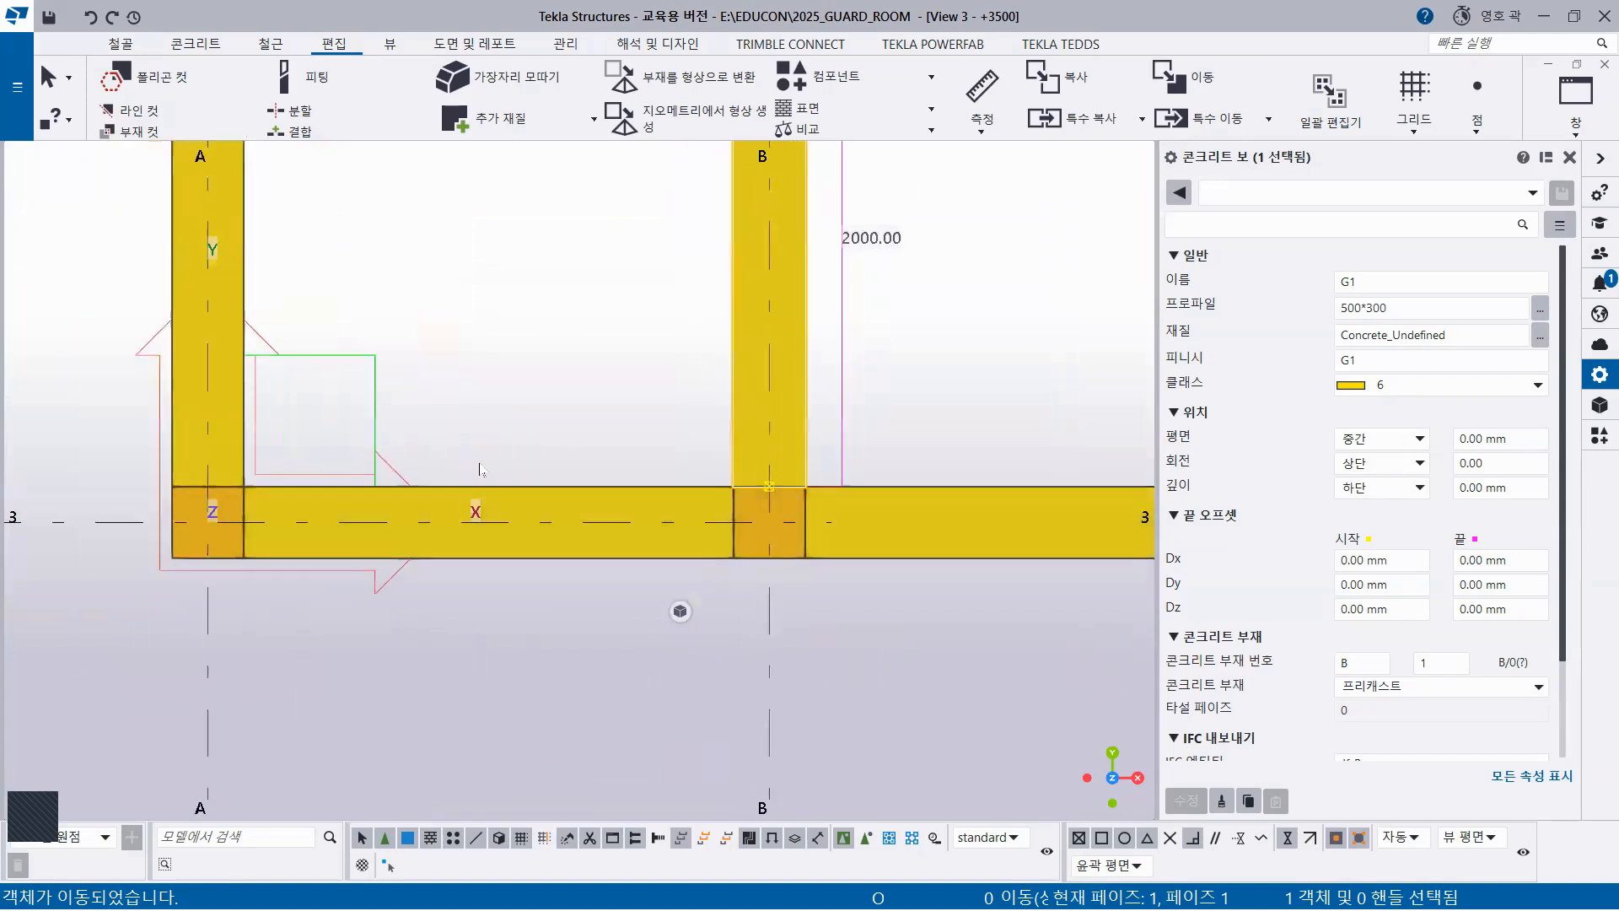
{"action": "left_click", "coordinate": [509, 363]}
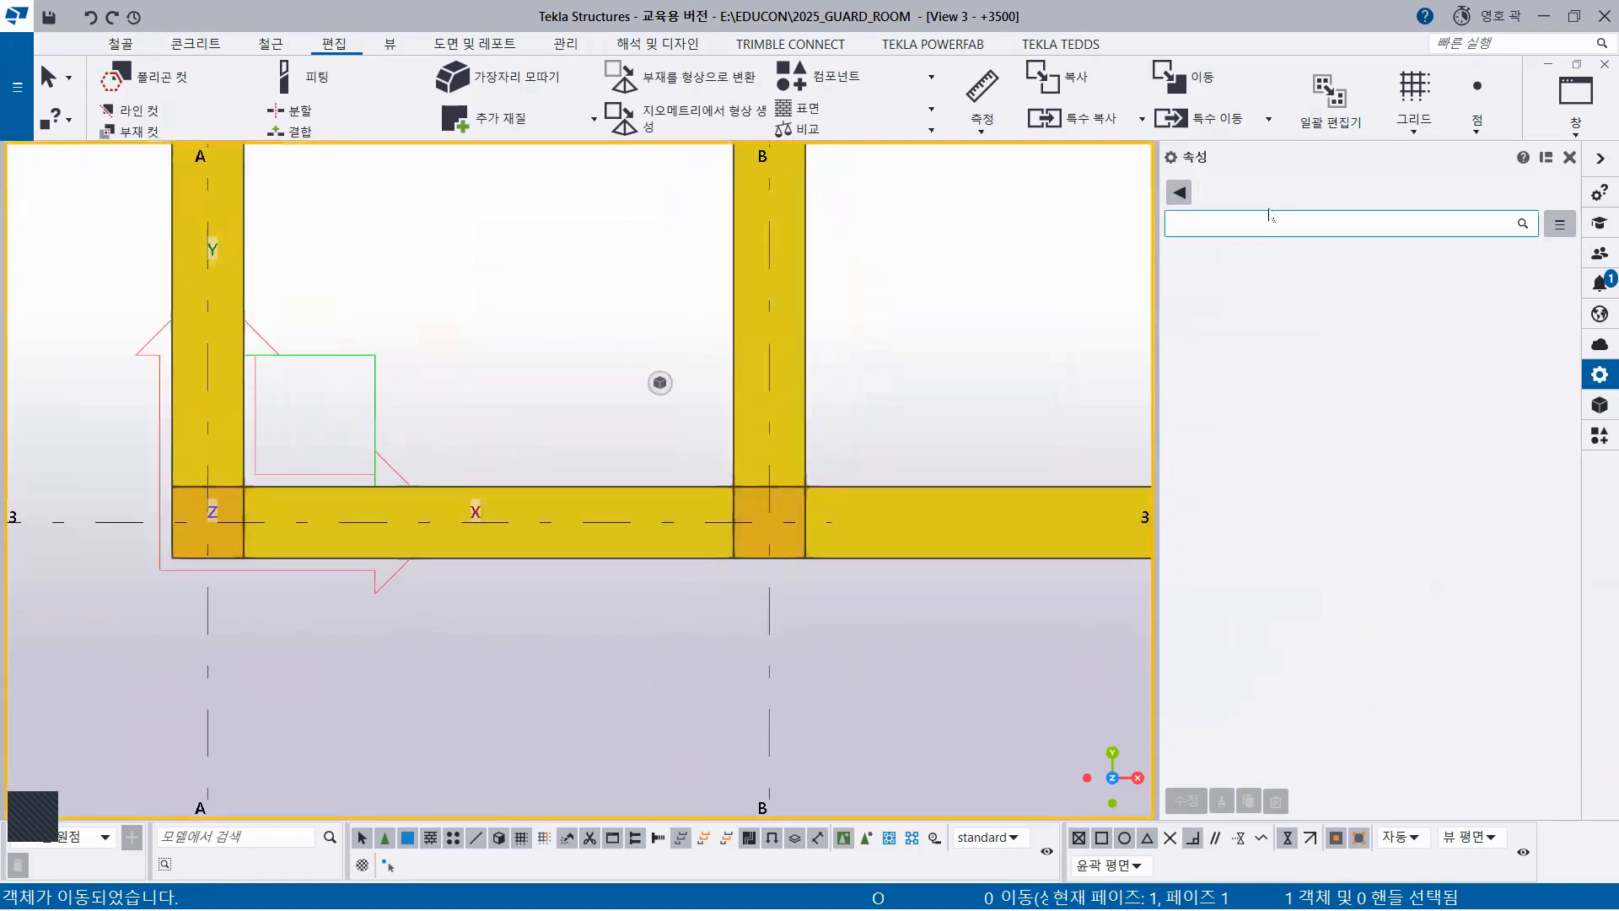
Run a clash check on all the guard room's columns, beams and walls in View 1 - 3d, and clear the selection
{"action": "left_click", "coordinate": [1593, 133]}
{"action": "left_click", "coordinate": [1509, 329]}
{"action": "scroll", "coordinate": [763, 432], "scroll_direction": "down", "scroll_amount": 5}
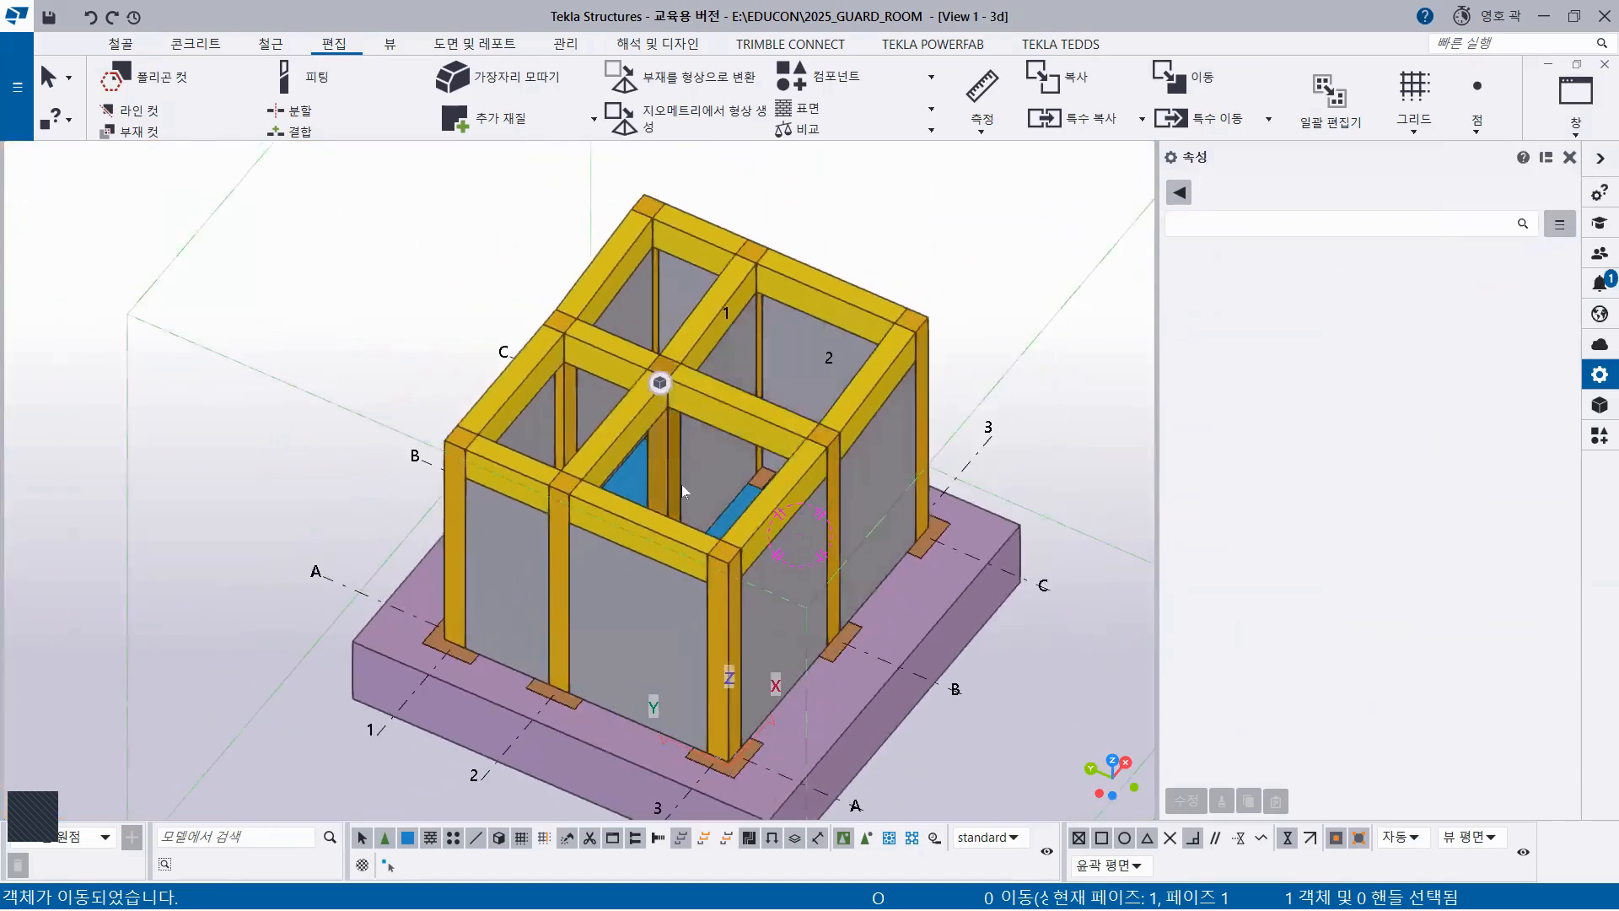
{"action": "middle_click_drag", "start_coordinate": [679, 488], "coordinate": [670, 367], "text": "ctrl"}
{"action": "left_click_drag", "start_coordinate": [980, 445], "coordinate": [379, 206]}
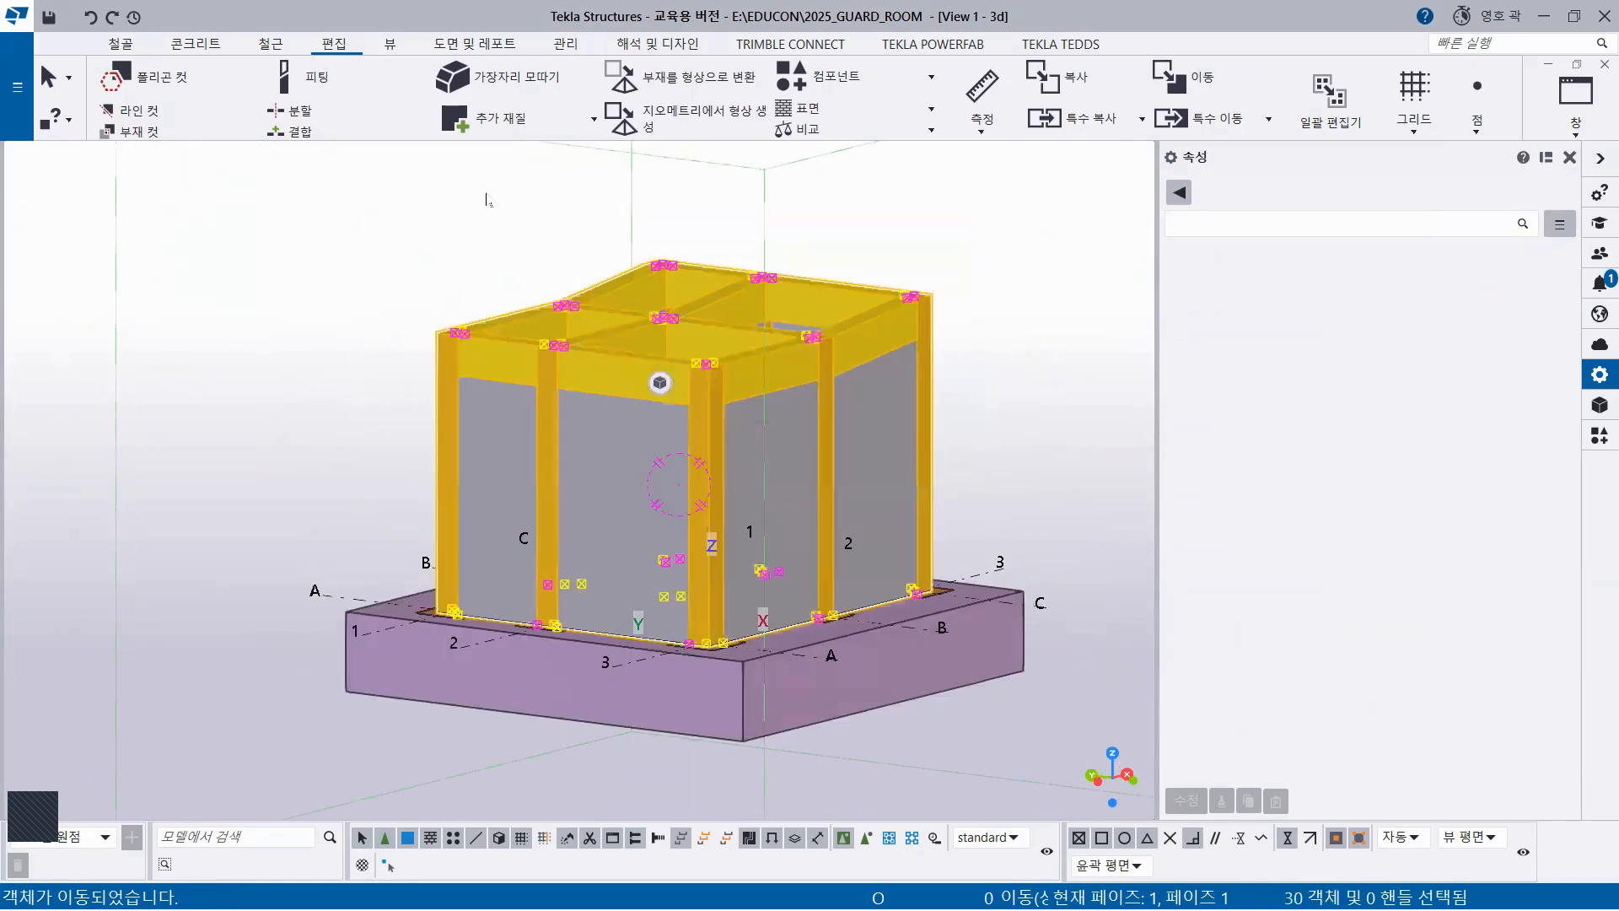
{"action": "right_click", "coordinate": [481, 192]}
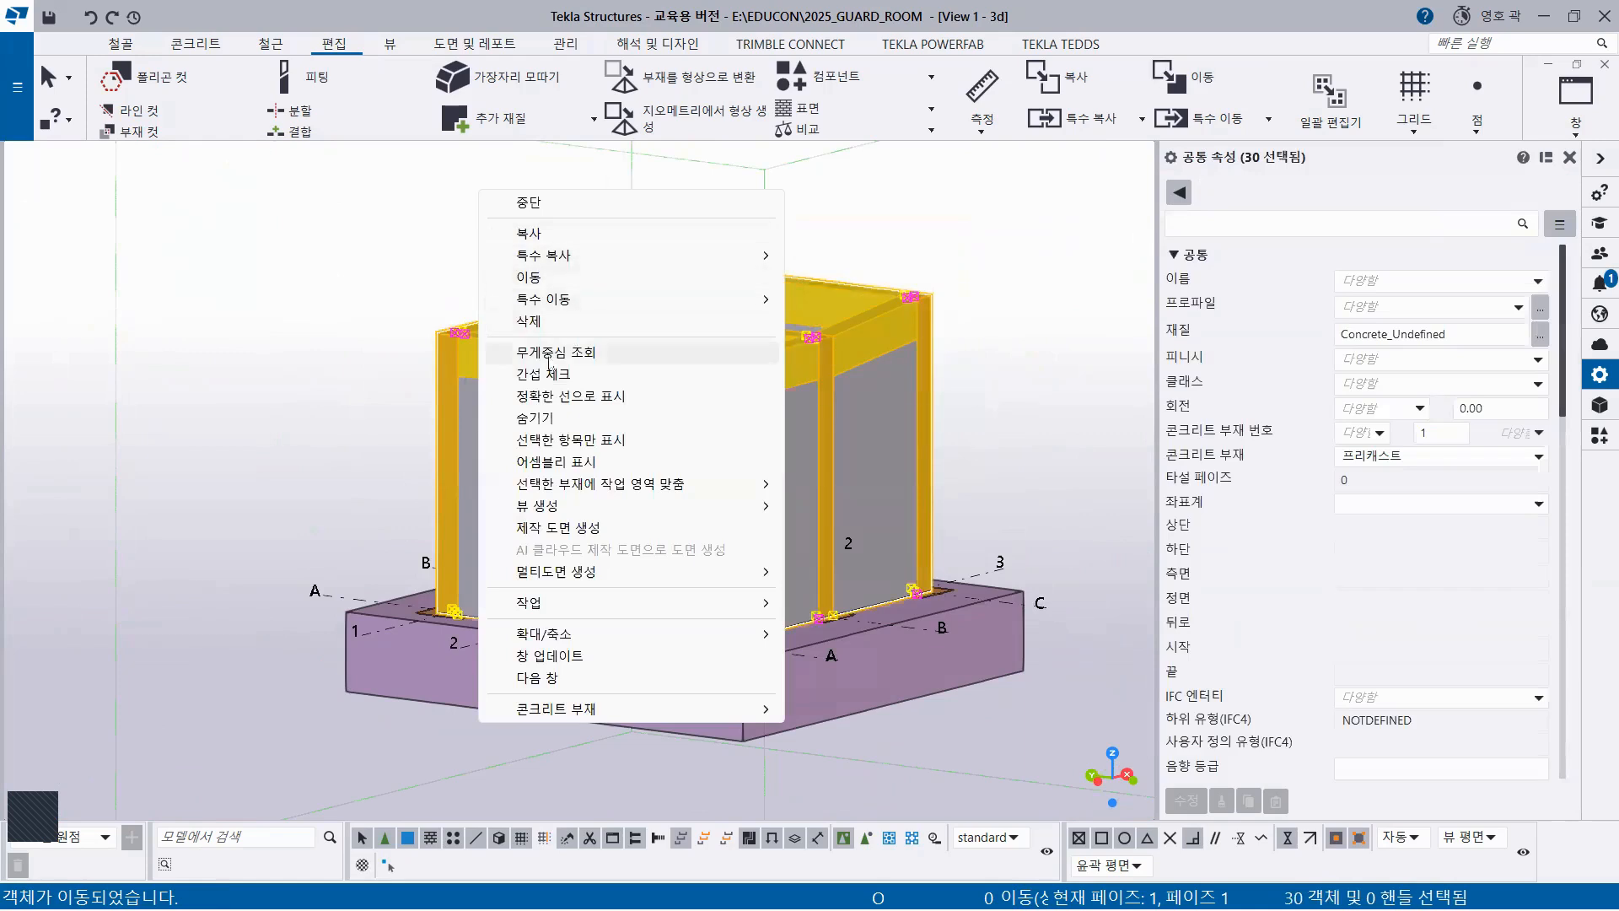
{"action": "left_click", "coordinate": [548, 374]}
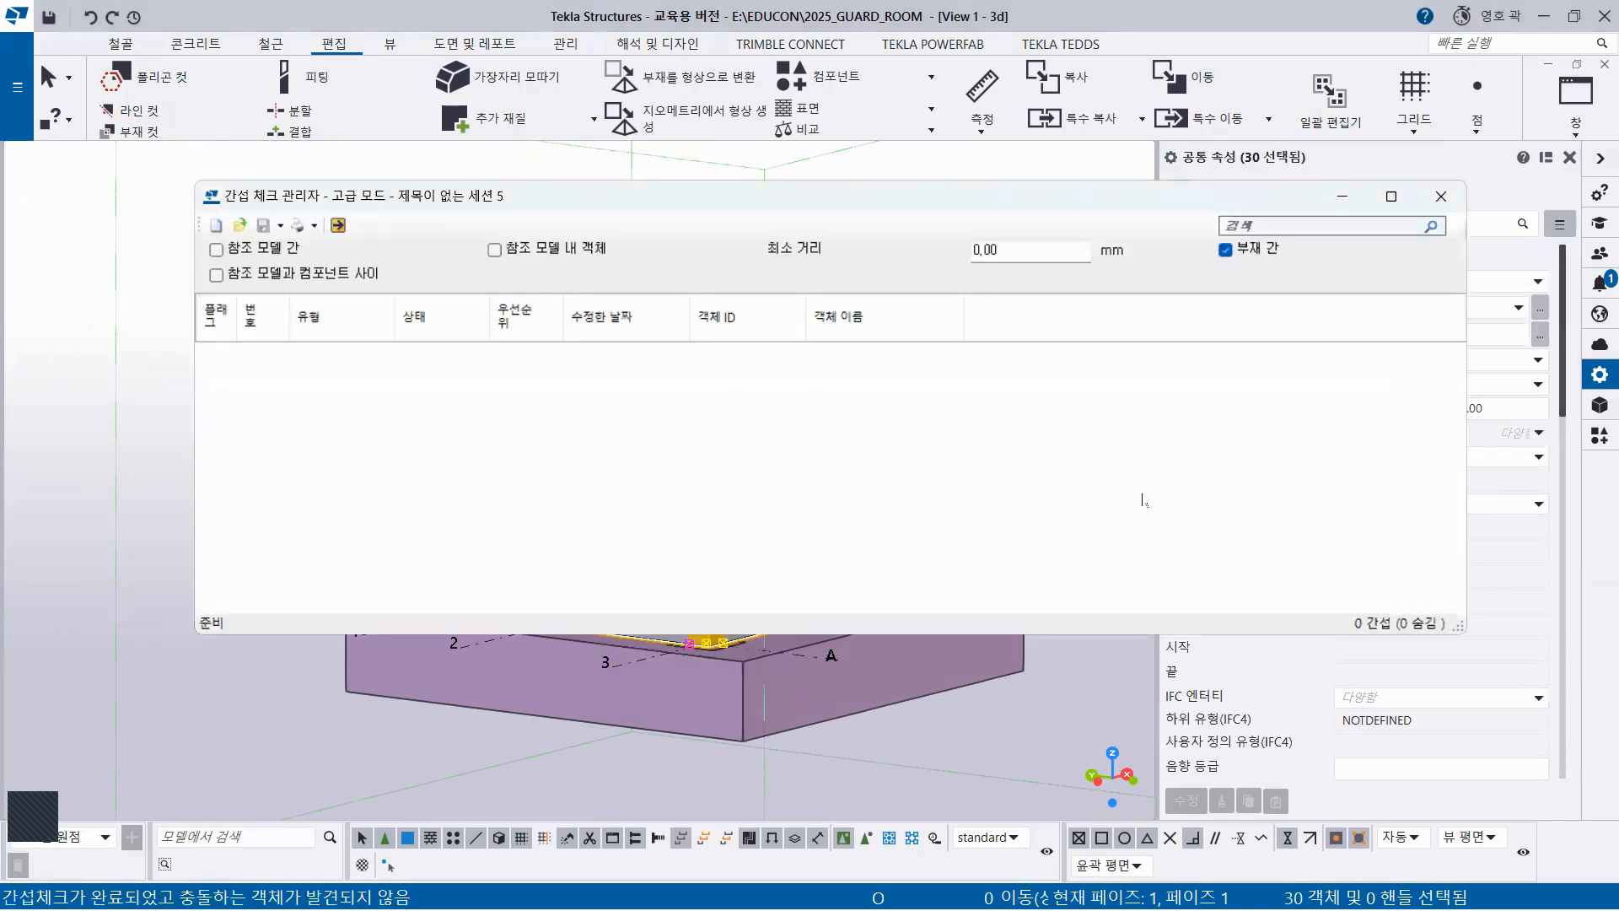
{"action": "left_click", "coordinate": [1440, 195]}
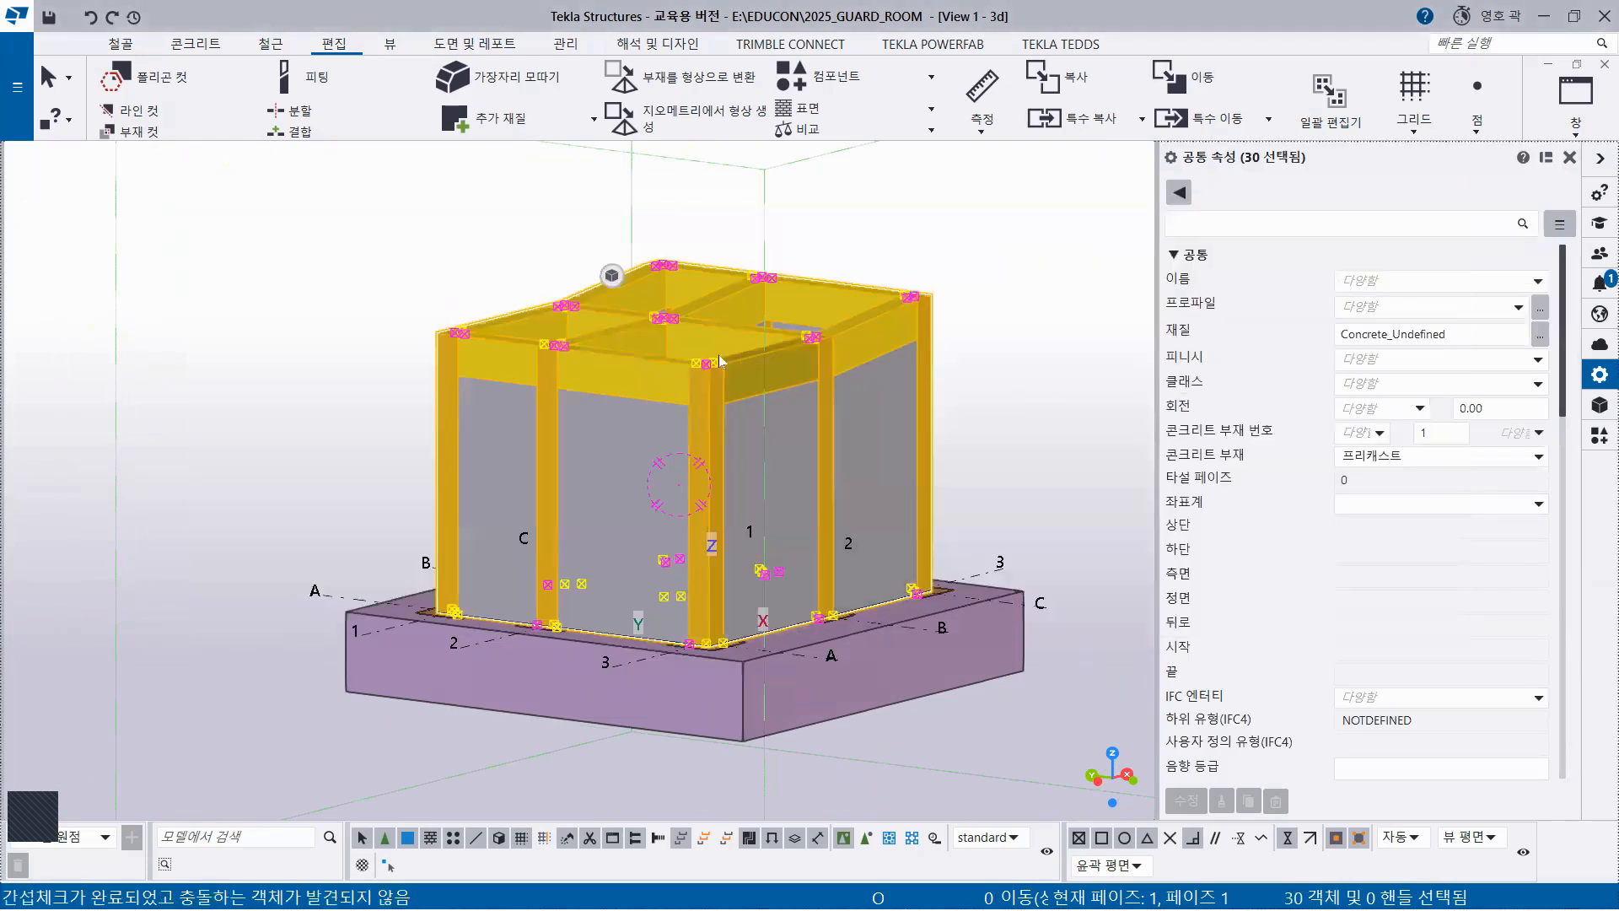
{"action": "left_click", "coordinate": [364, 282]}
{"action": "middle_click_drag", "start_coordinate": [485, 471], "coordinate": [445, 550], "text": "ctrl"}
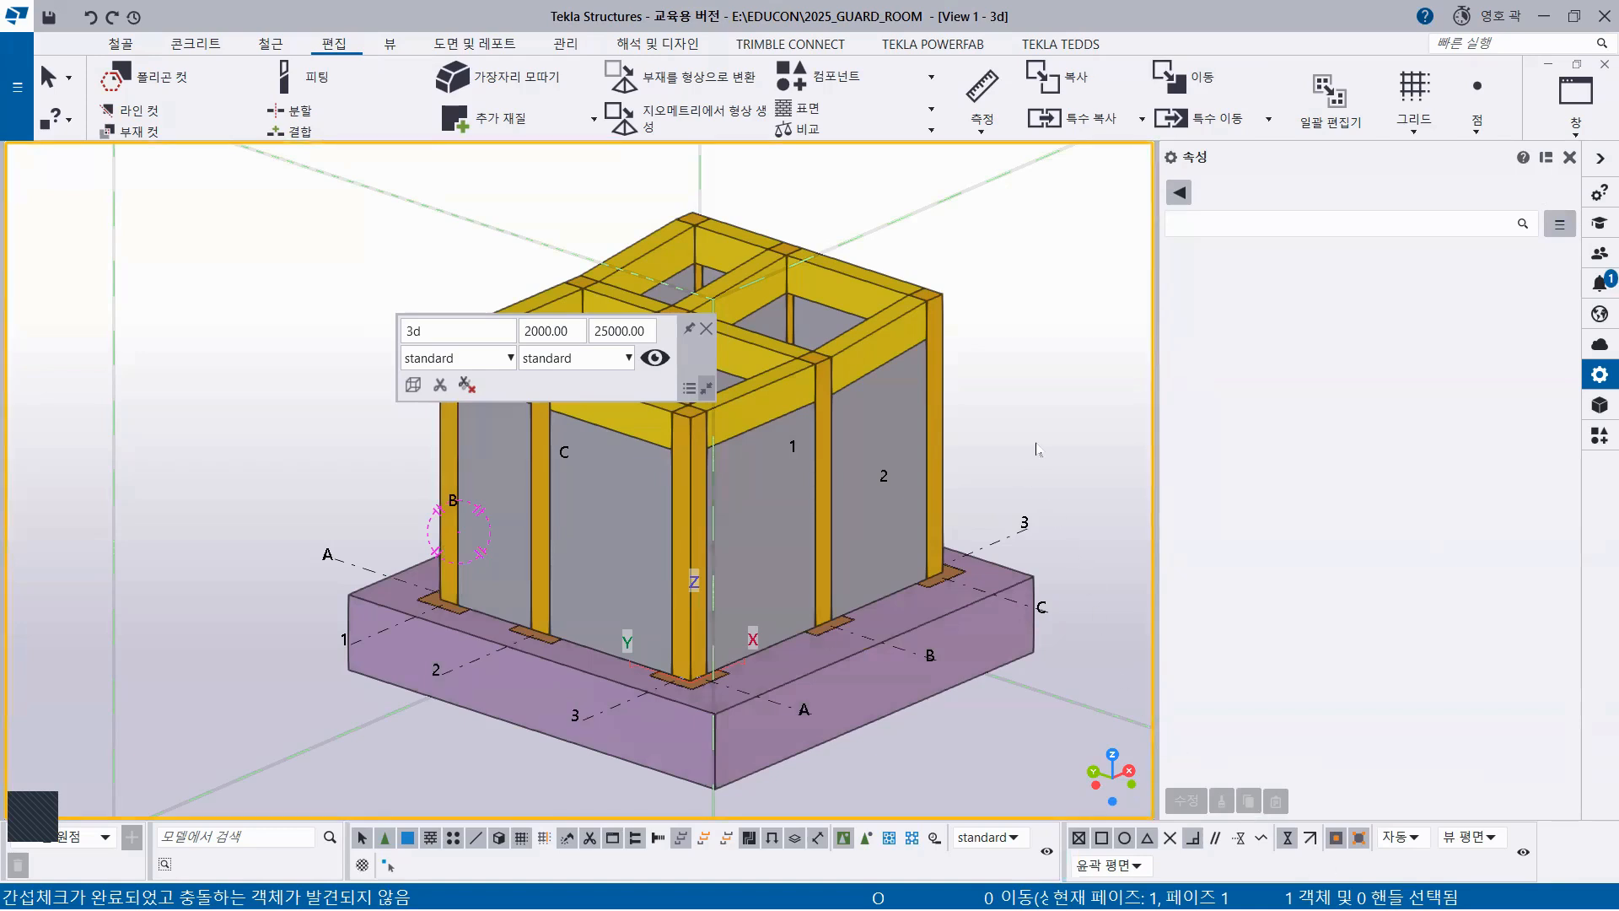
{"action": "middle_click_drag", "start_coordinate": [881, 464], "coordinate": [797, 444]}
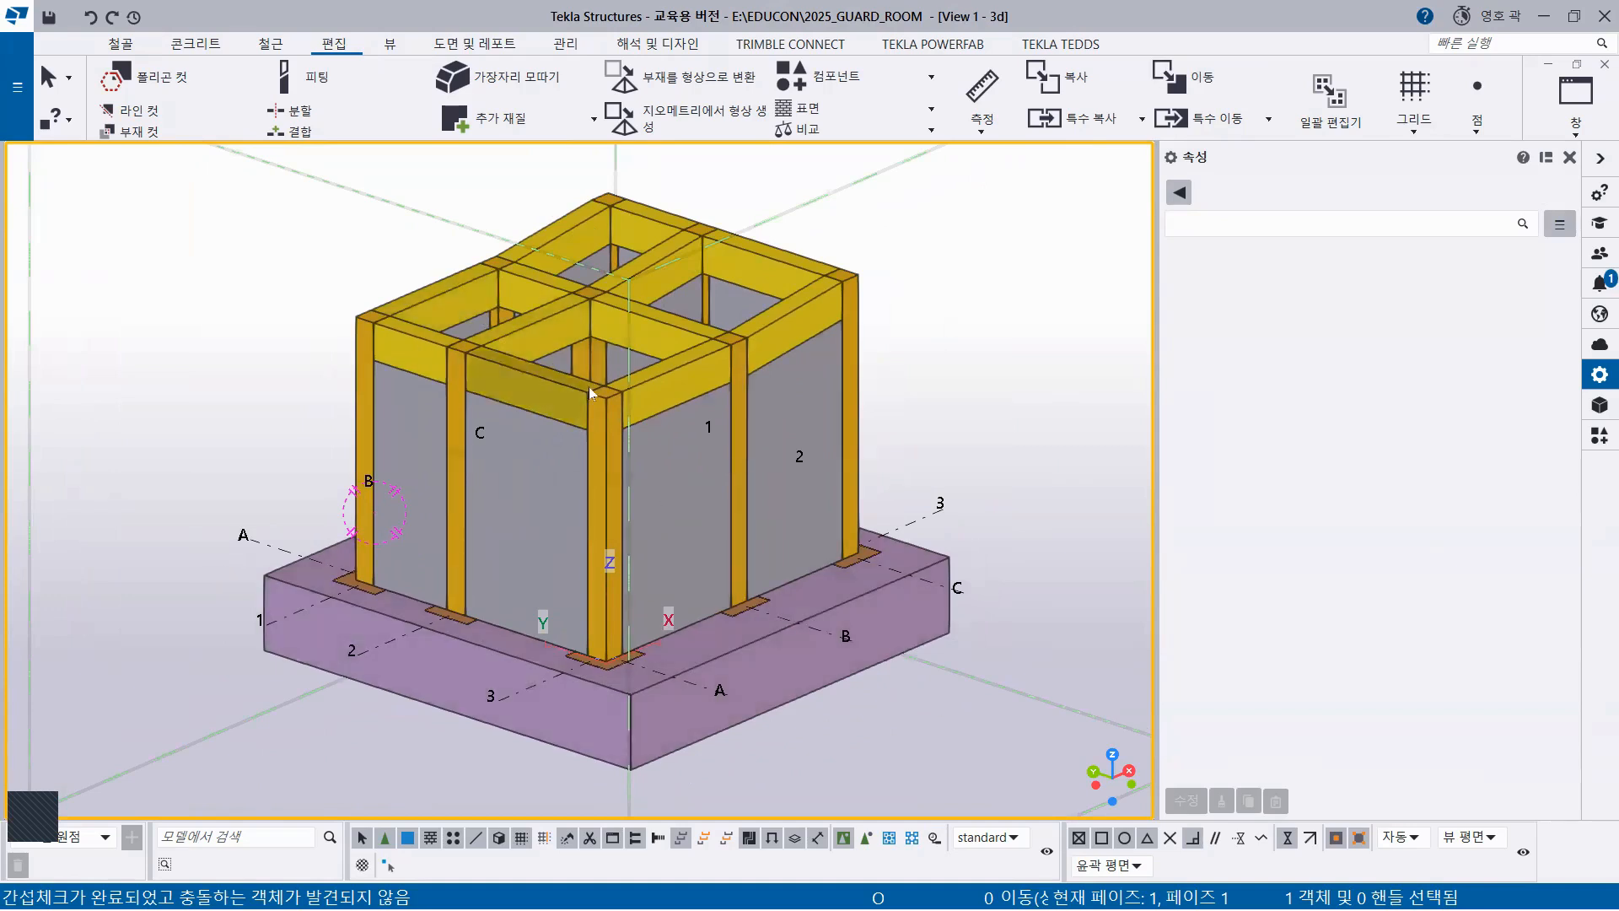
{"action": "middle_click_drag", "start_coordinate": [588, 386], "coordinate": [679, 463]}
{"action": "scroll", "coordinate": [679, 452], "scroll_direction": "up", "scroll_amount": 1}
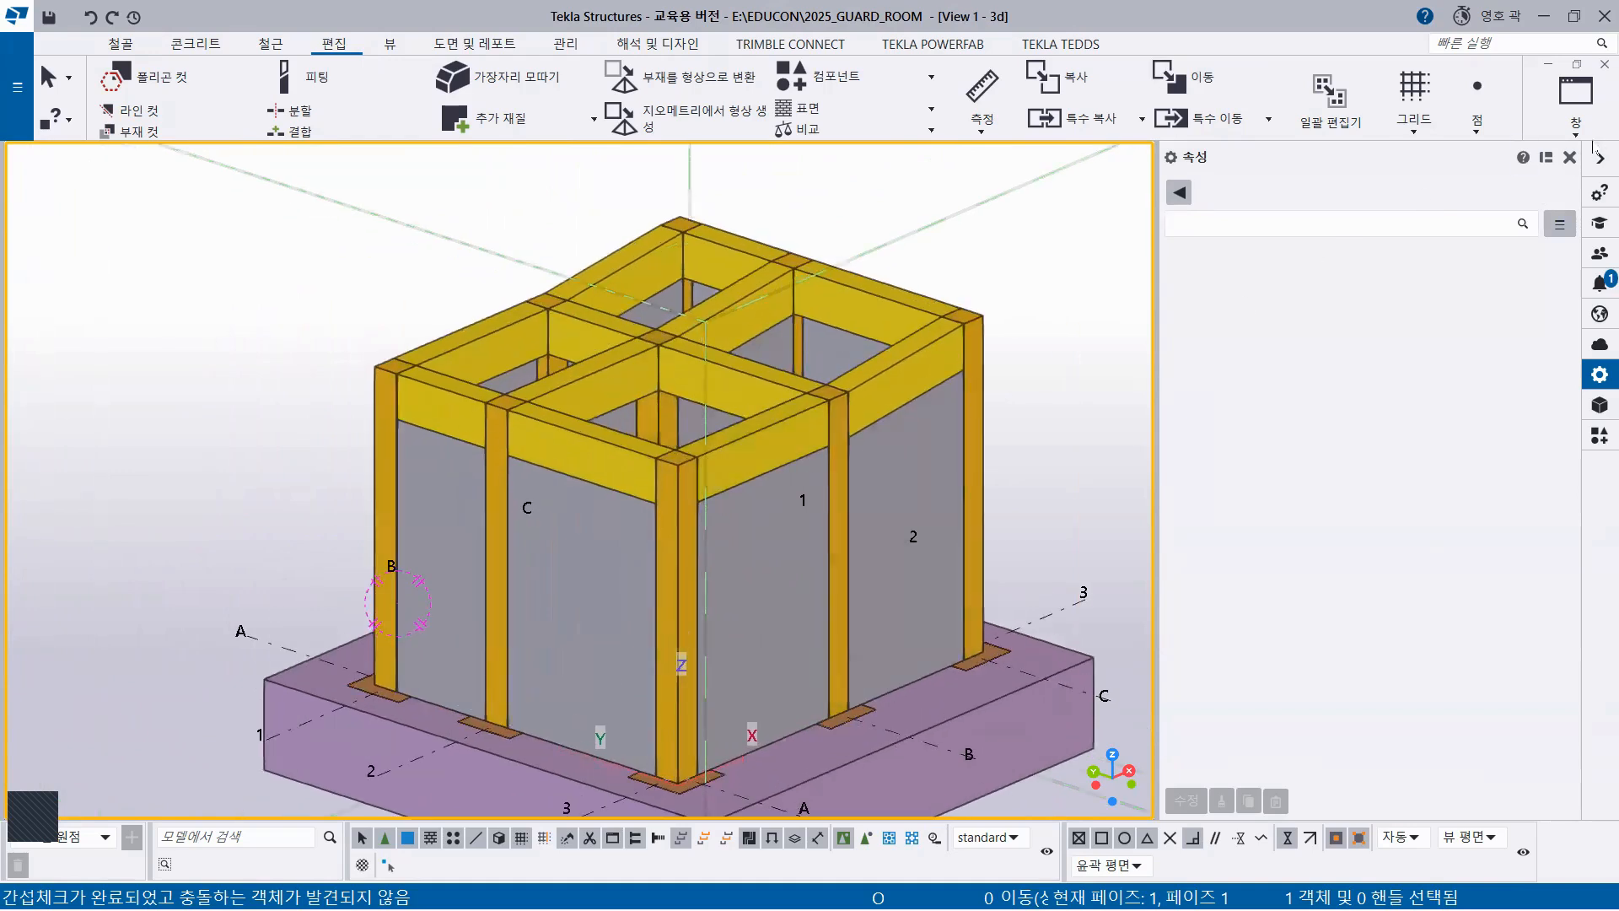
Bring up the View 3 - +3500 plan and frame the bays between grids 1 and 2
{"action": "left_click", "coordinate": [1576, 118]}
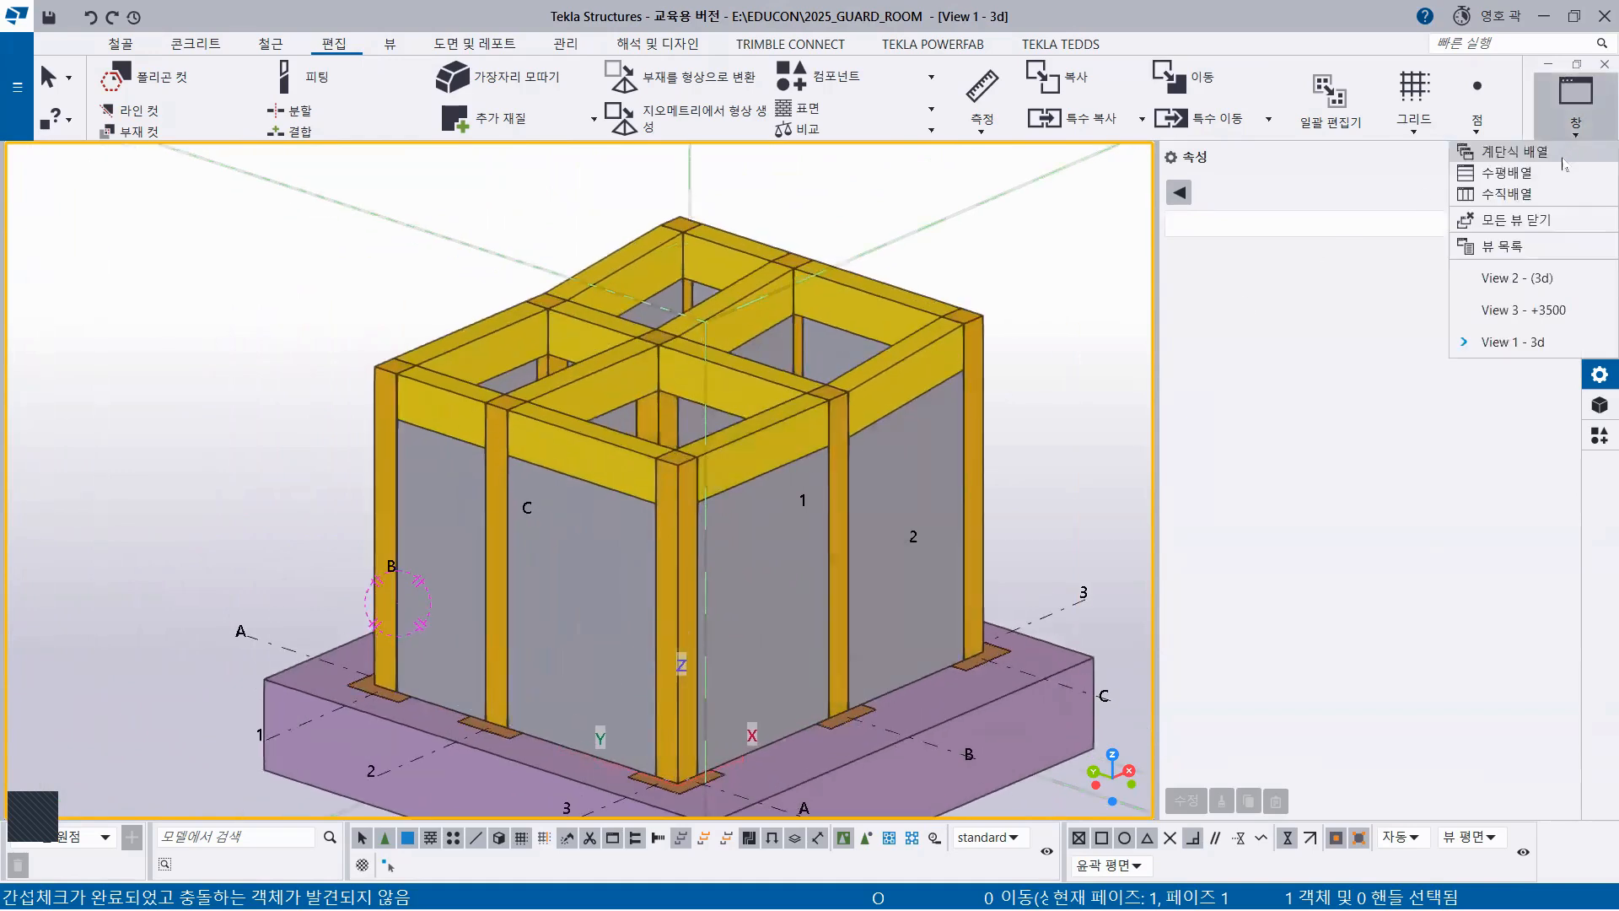
{"action": "left_click", "coordinate": [1507, 311]}
{"action": "scroll", "coordinate": [641, 434], "scroll_direction": "down", "scroll_amount": 6}
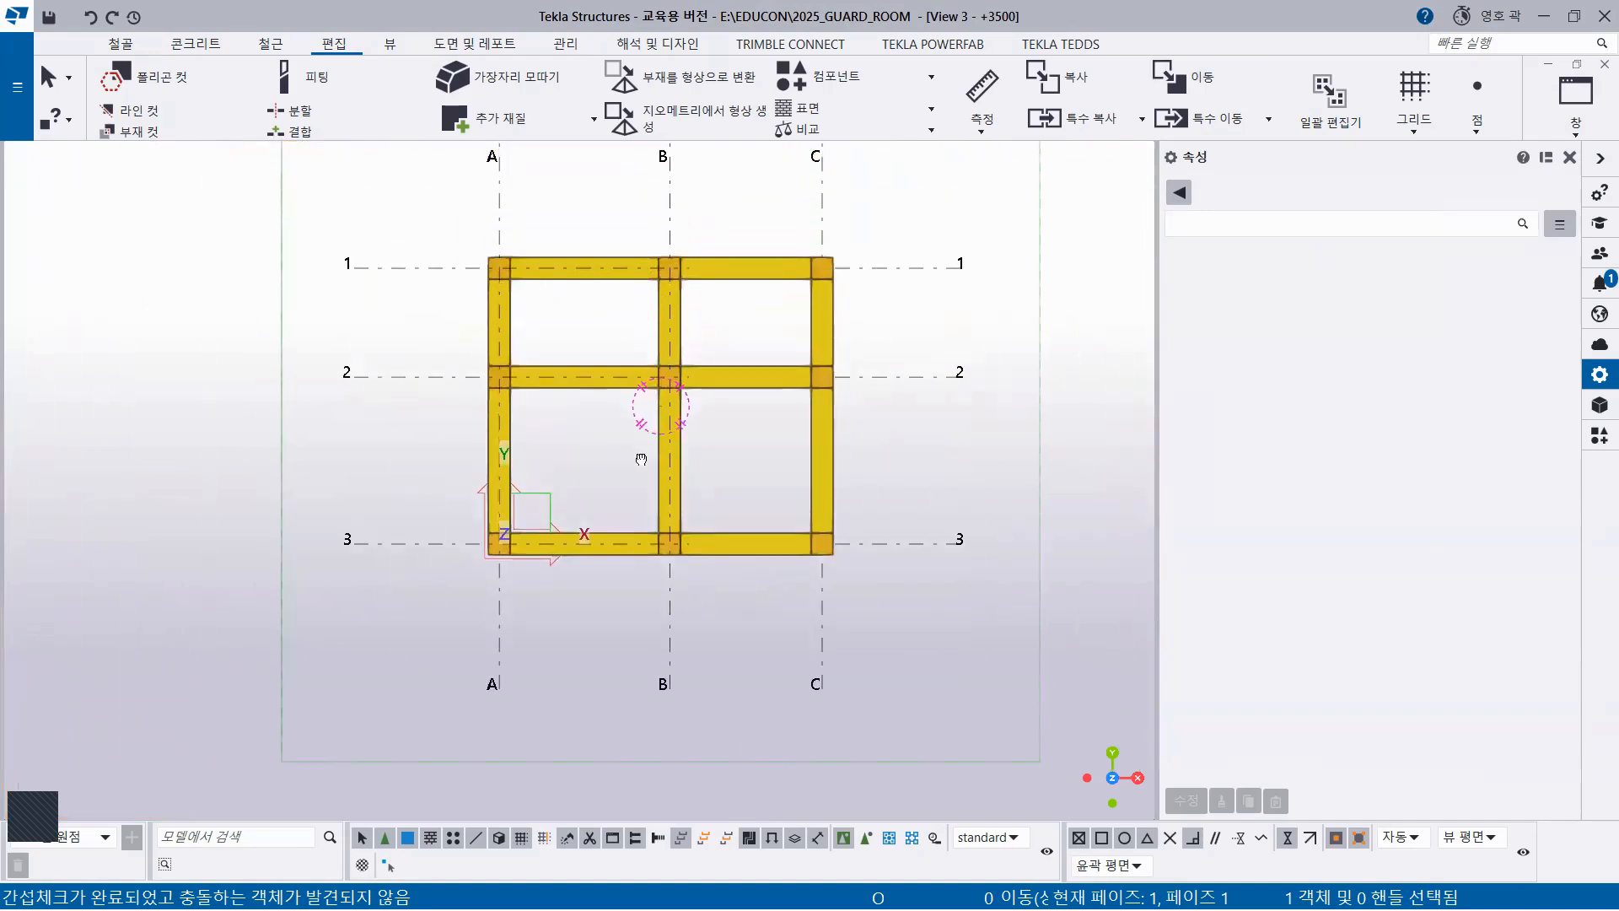
{"action": "scroll", "coordinate": [591, 355], "scroll_direction": "up", "scroll_amount": 5}
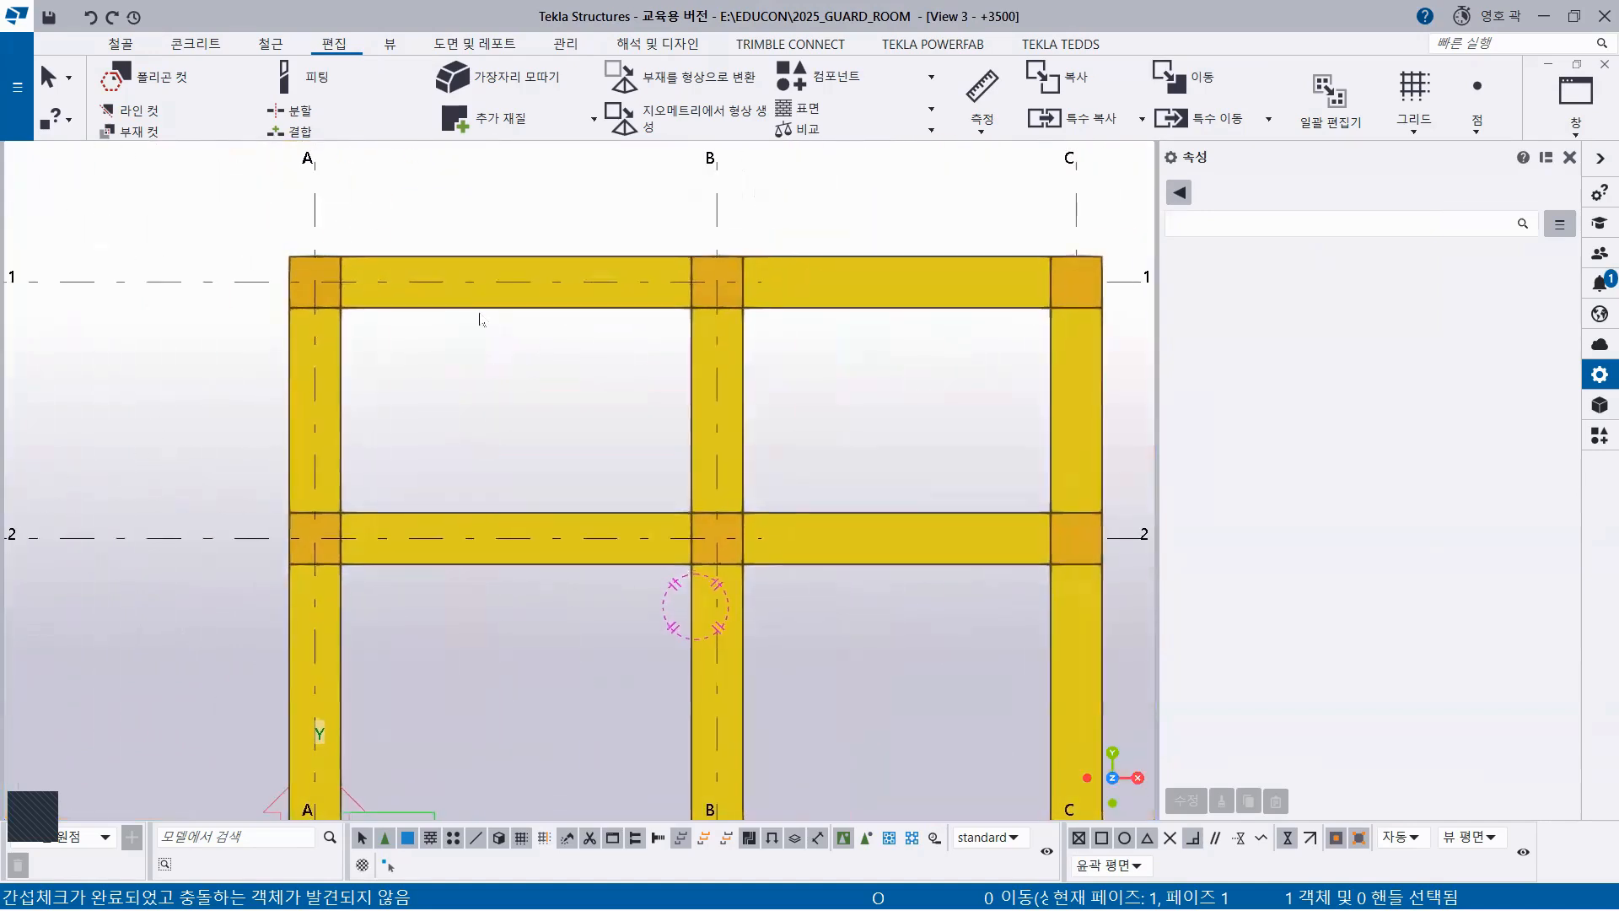
With nearest-point snapping off, model a 1000 thick FS1 concrete slab through the four inner beam corners of bay A-B/1-2
{"action": "left_click", "coordinate": [192, 44]}
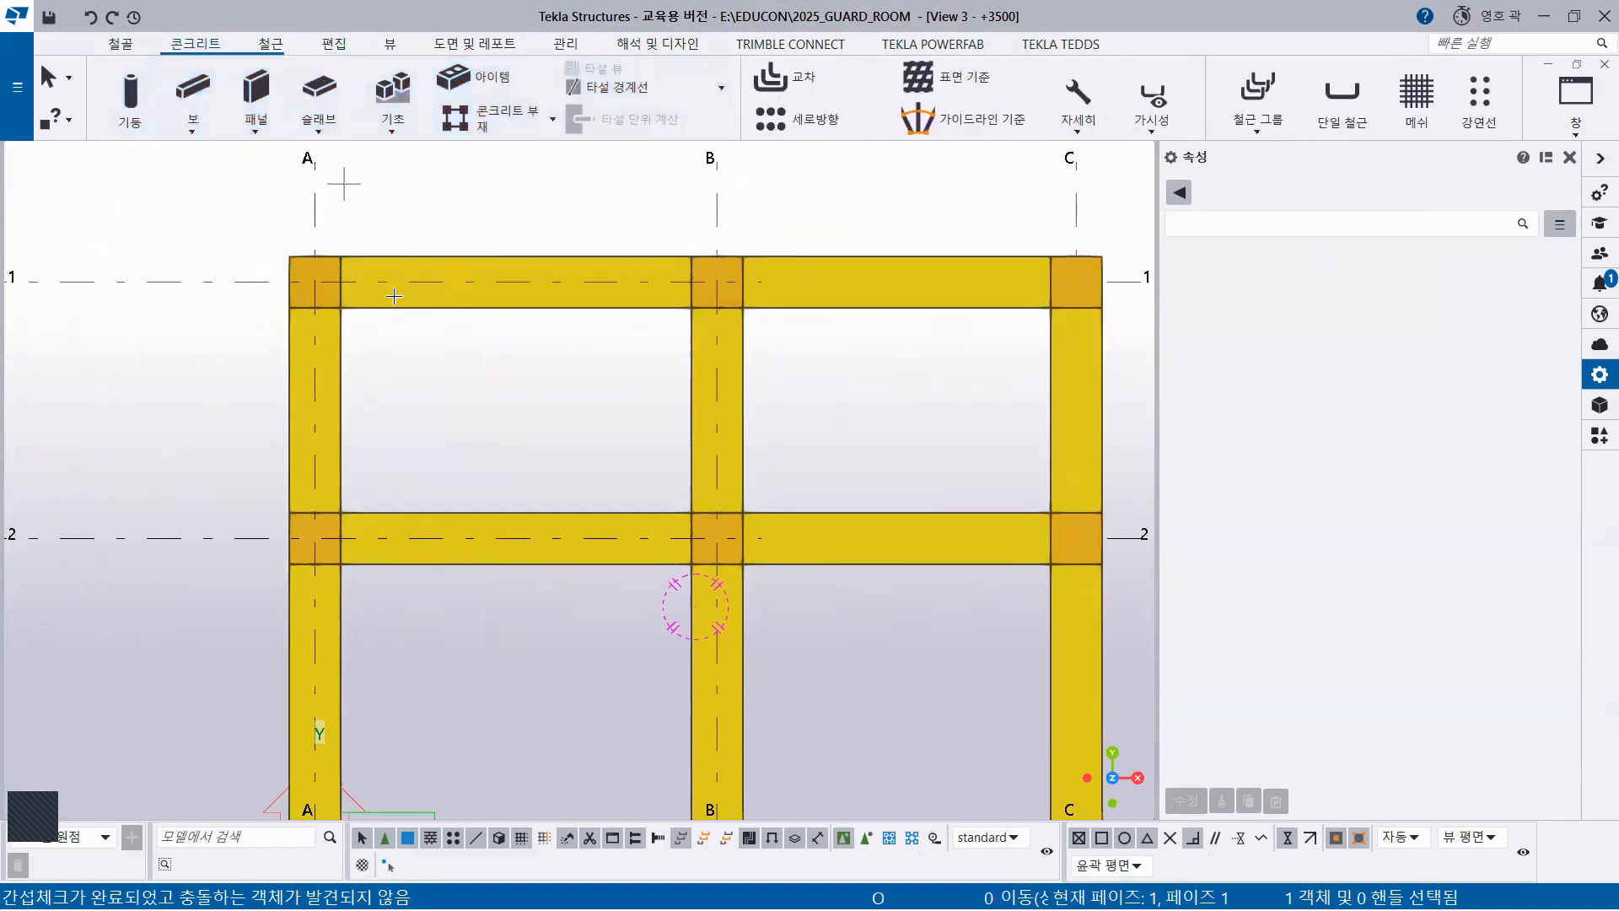
{"action": "scroll", "coordinate": [362, 329], "scroll_direction": "up", "scroll_amount": 5}
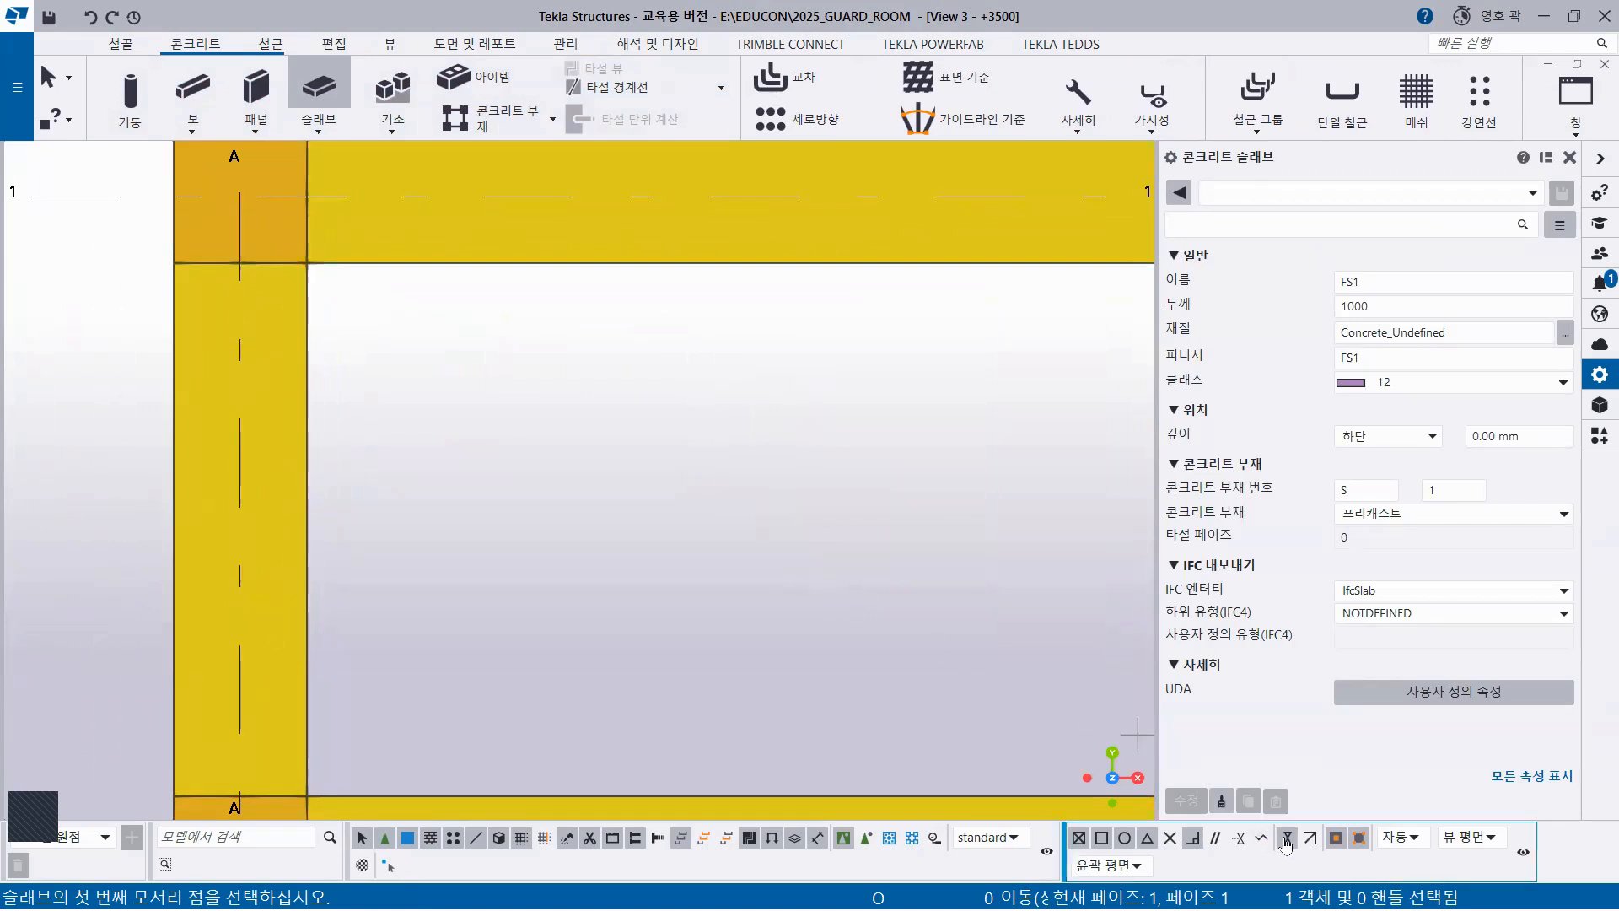
{"action": "left_click", "coordinate": [1166, 845]}
{"action": "left_click", "coordinate": [304, 264]}
{"action": "middle_click_drag", "start_coordinate": [900, 397], "coordinate": [451, 427]}
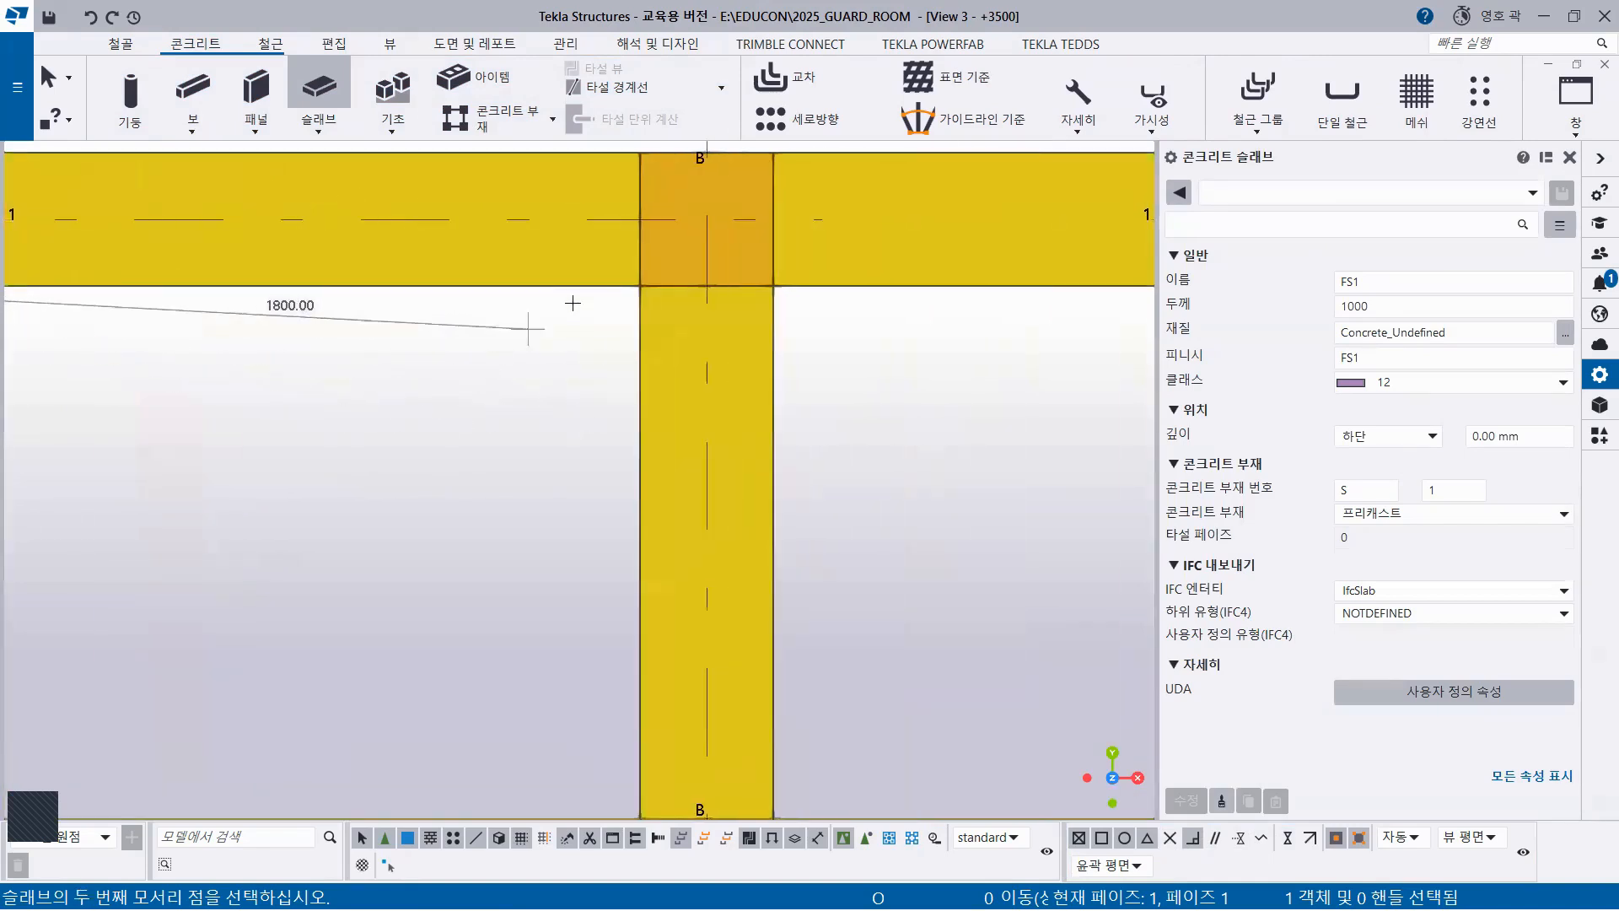
{"action": "left_click", "coordinate": [640, 287]}
{"action": "scroll", "coordinate": [678, 527], "scroll_direction": "down", "scroll_amount": 2}
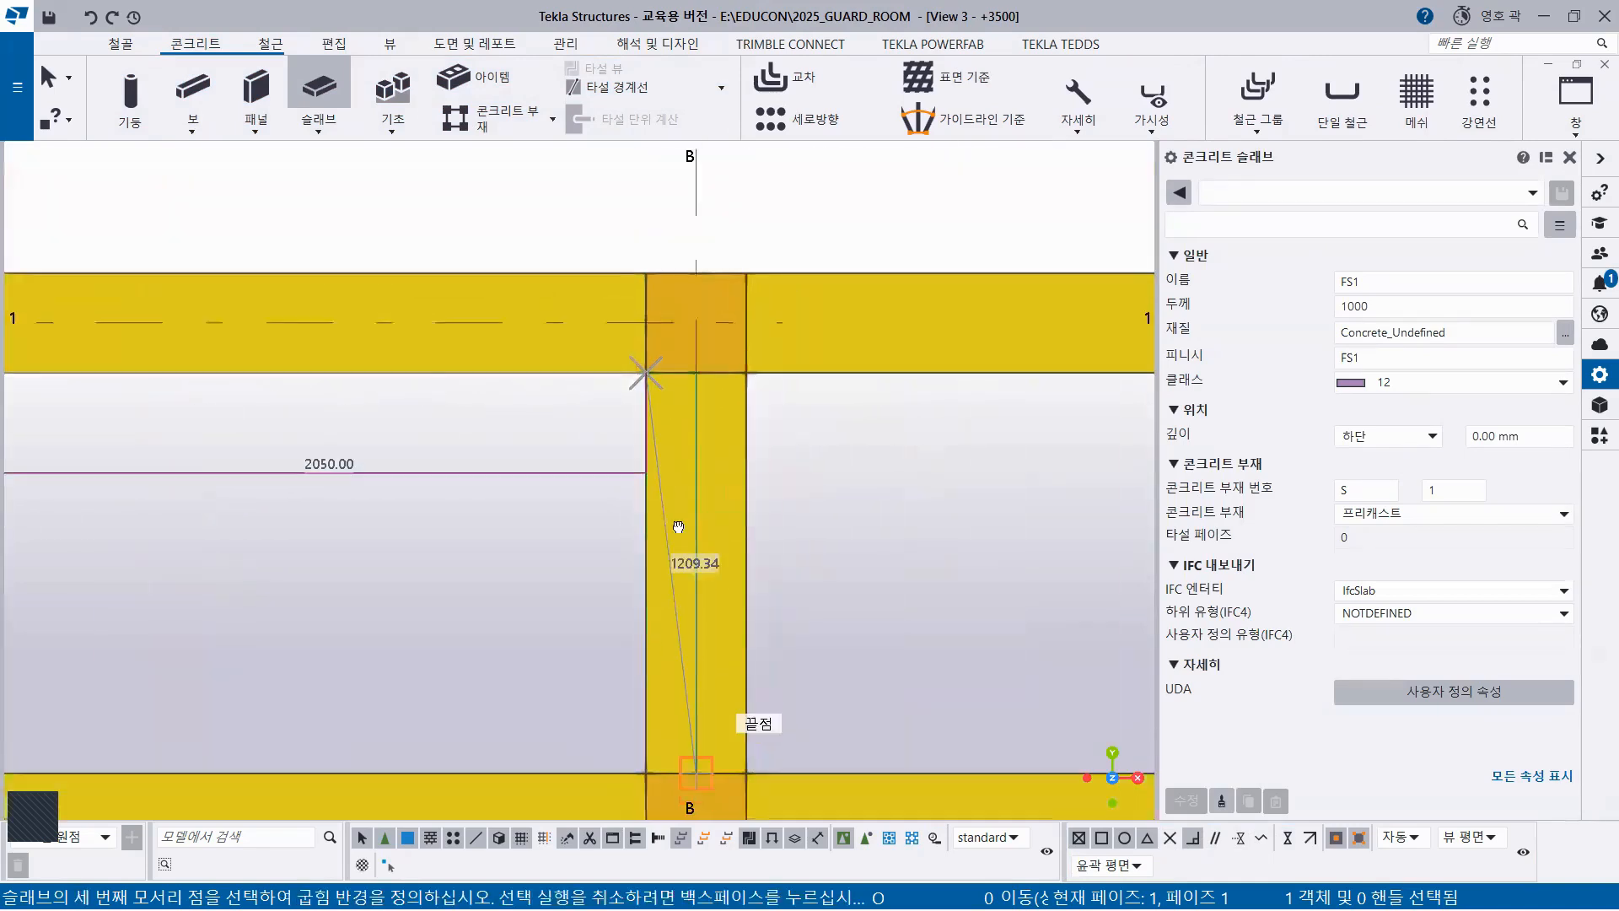
{"action": "middle_click_drag", "start_coordinate": [679, 527], "coordinate": [836, 202]}
{"action": "scroll", "coordinate": [793, 392], "scroll_direction": "up", "scroll_amount": 2}
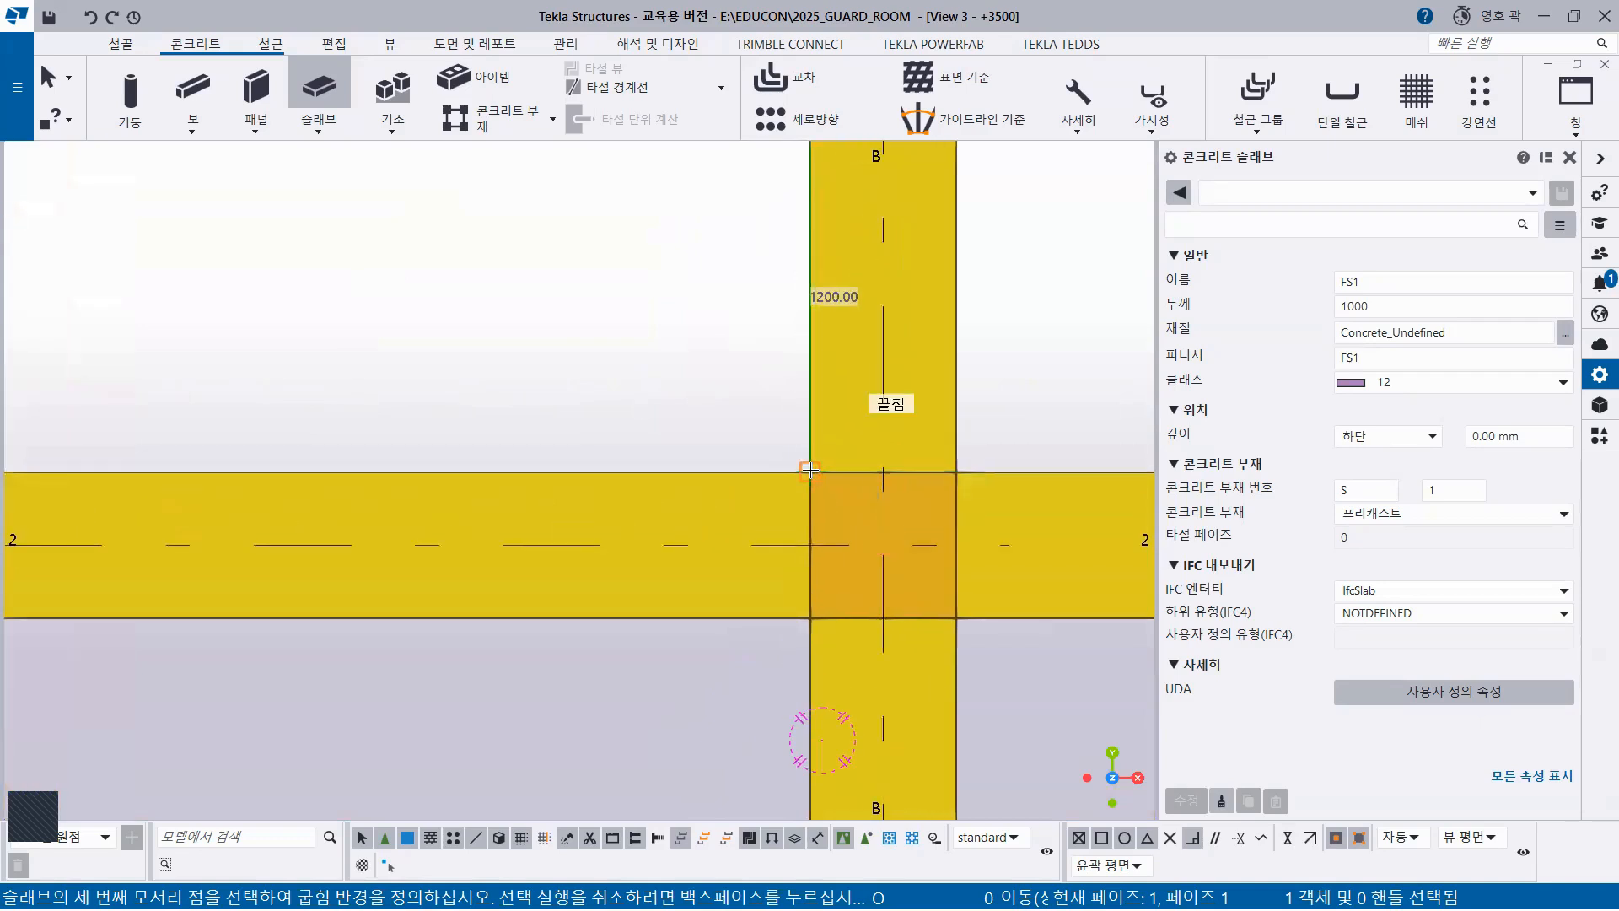
{"action": "left_click", "coordinate": [810, 471]}
{"action": "scroll", "coordinate": [552, 424], "scroll_direction": "down", "scroll_amount": 3}
{"action": "middle_click_drag", "start_coordinate": [472, 409], "coordinate": [983, 412]}
{"action": "scroll", "coordinate": [496, 442], "scroll_direction": "up", "scroll_amount": 4}
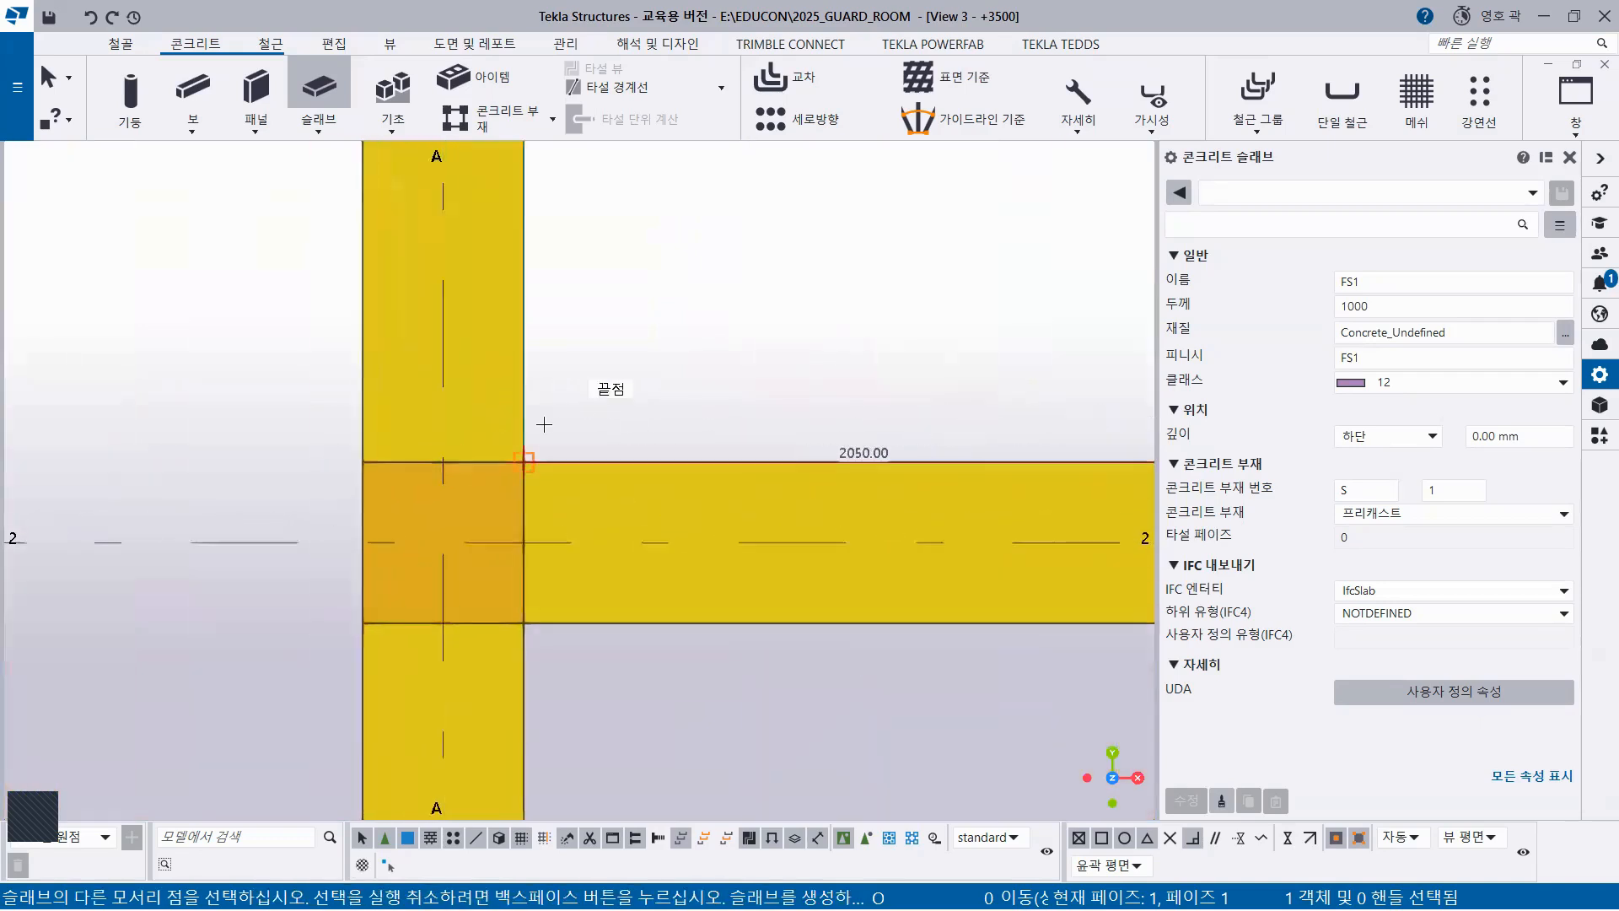
{"action": "left_click", "coordinate": [524, 461]}
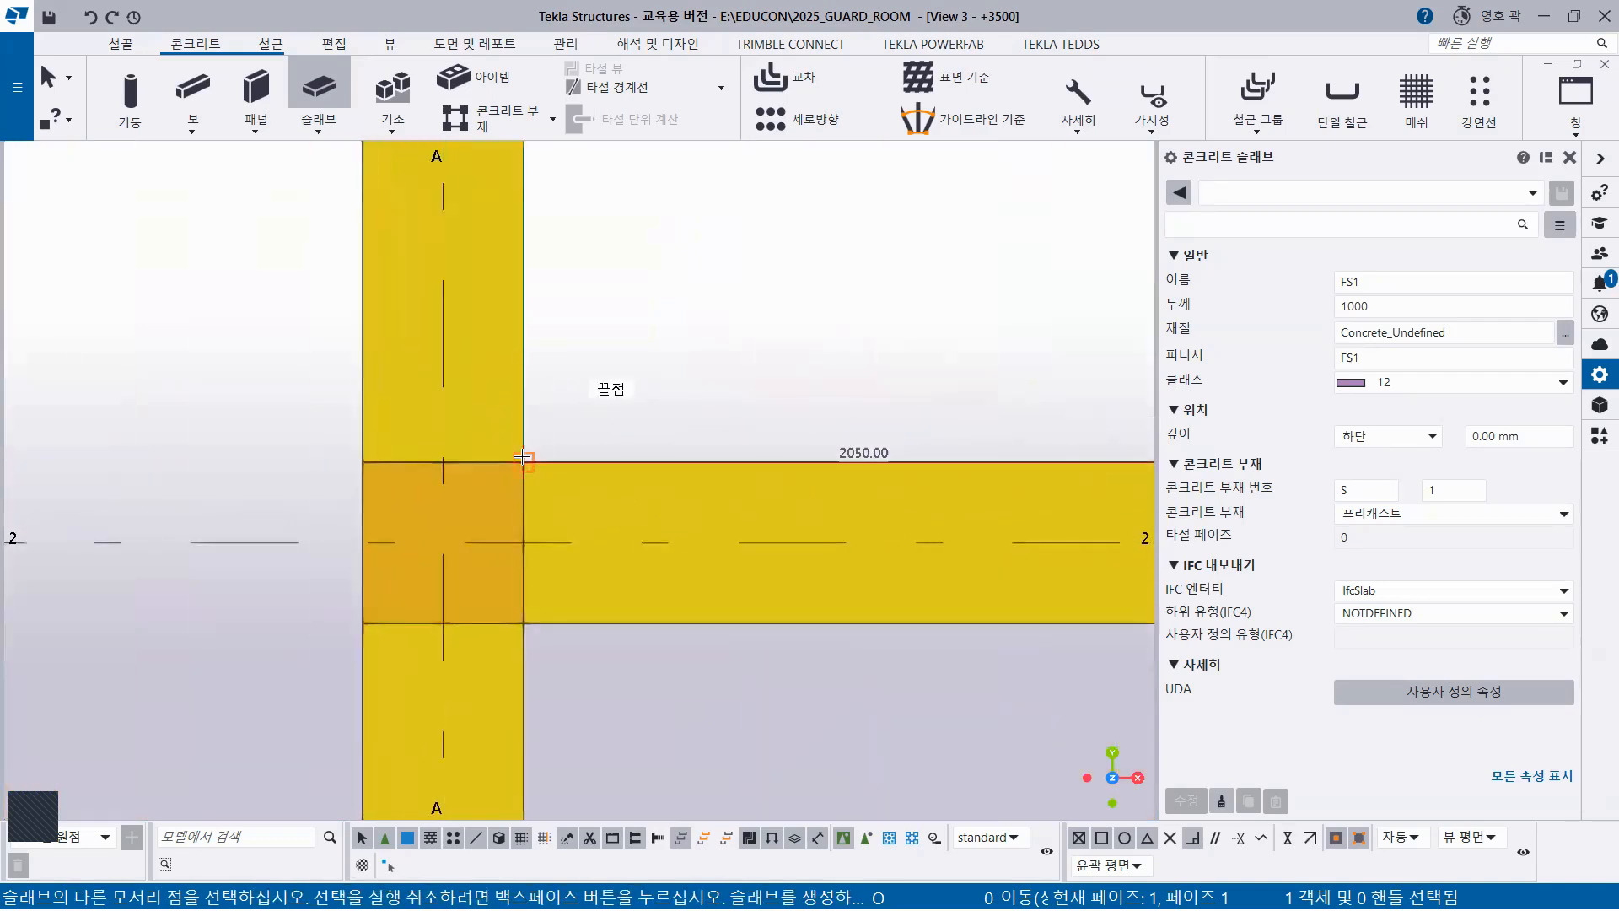
{"action": "middle_click", "coordinate": [710, 426]}
{"action": "scroll", "coordinate": [759, 565], "scroll_direction": "down", "scroll_amount": 3}
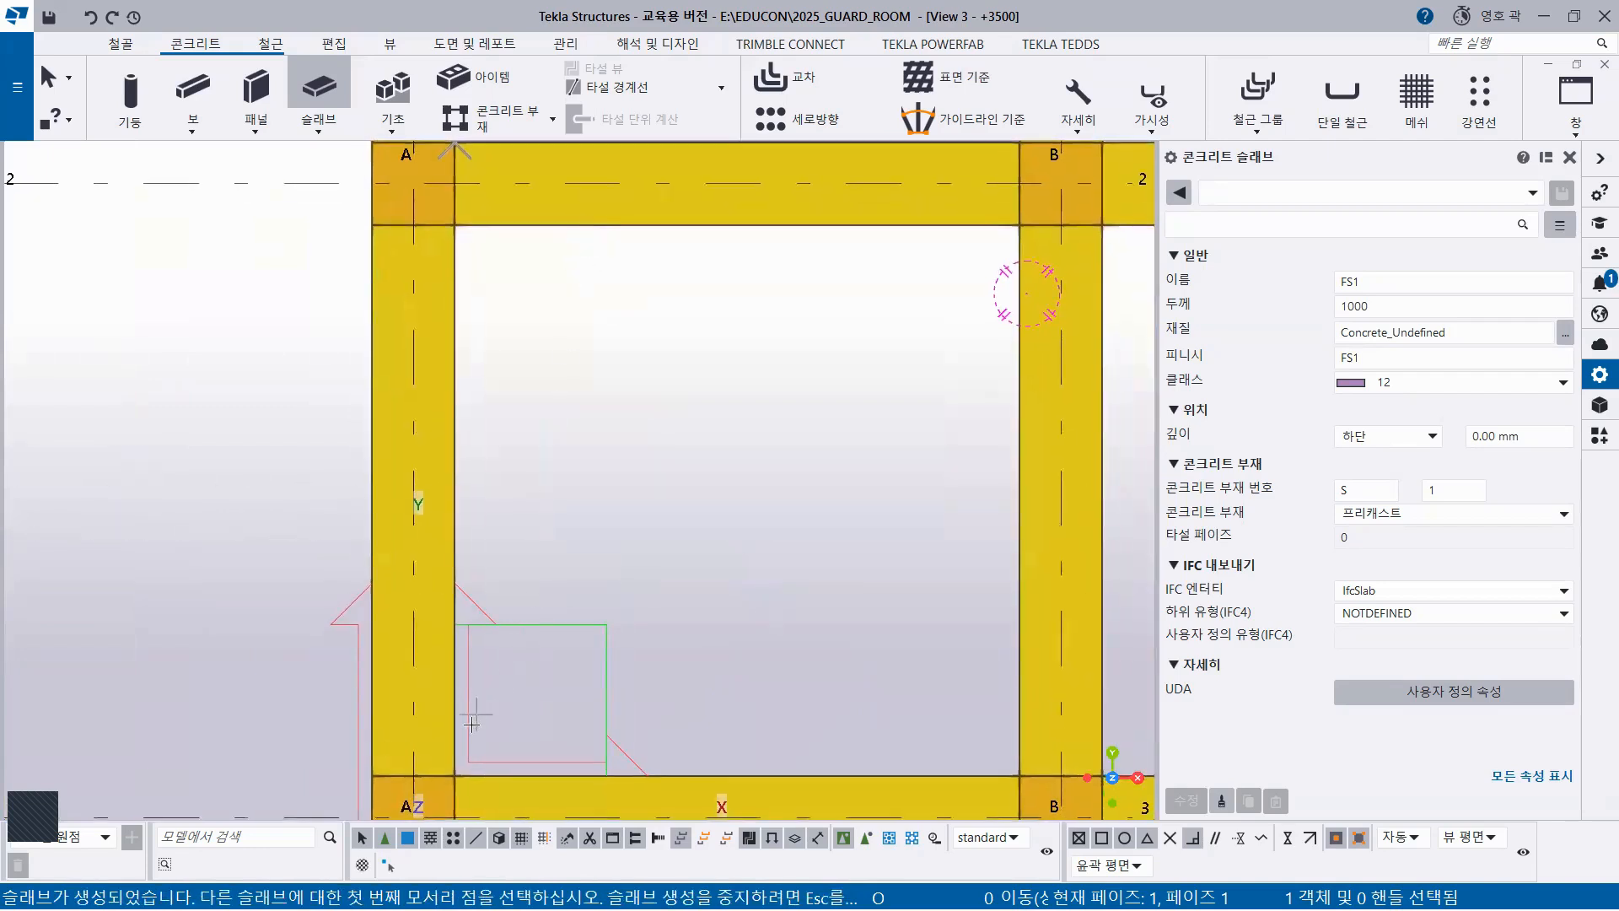
{"action": "left_click", "coordinate": [456, 225]}
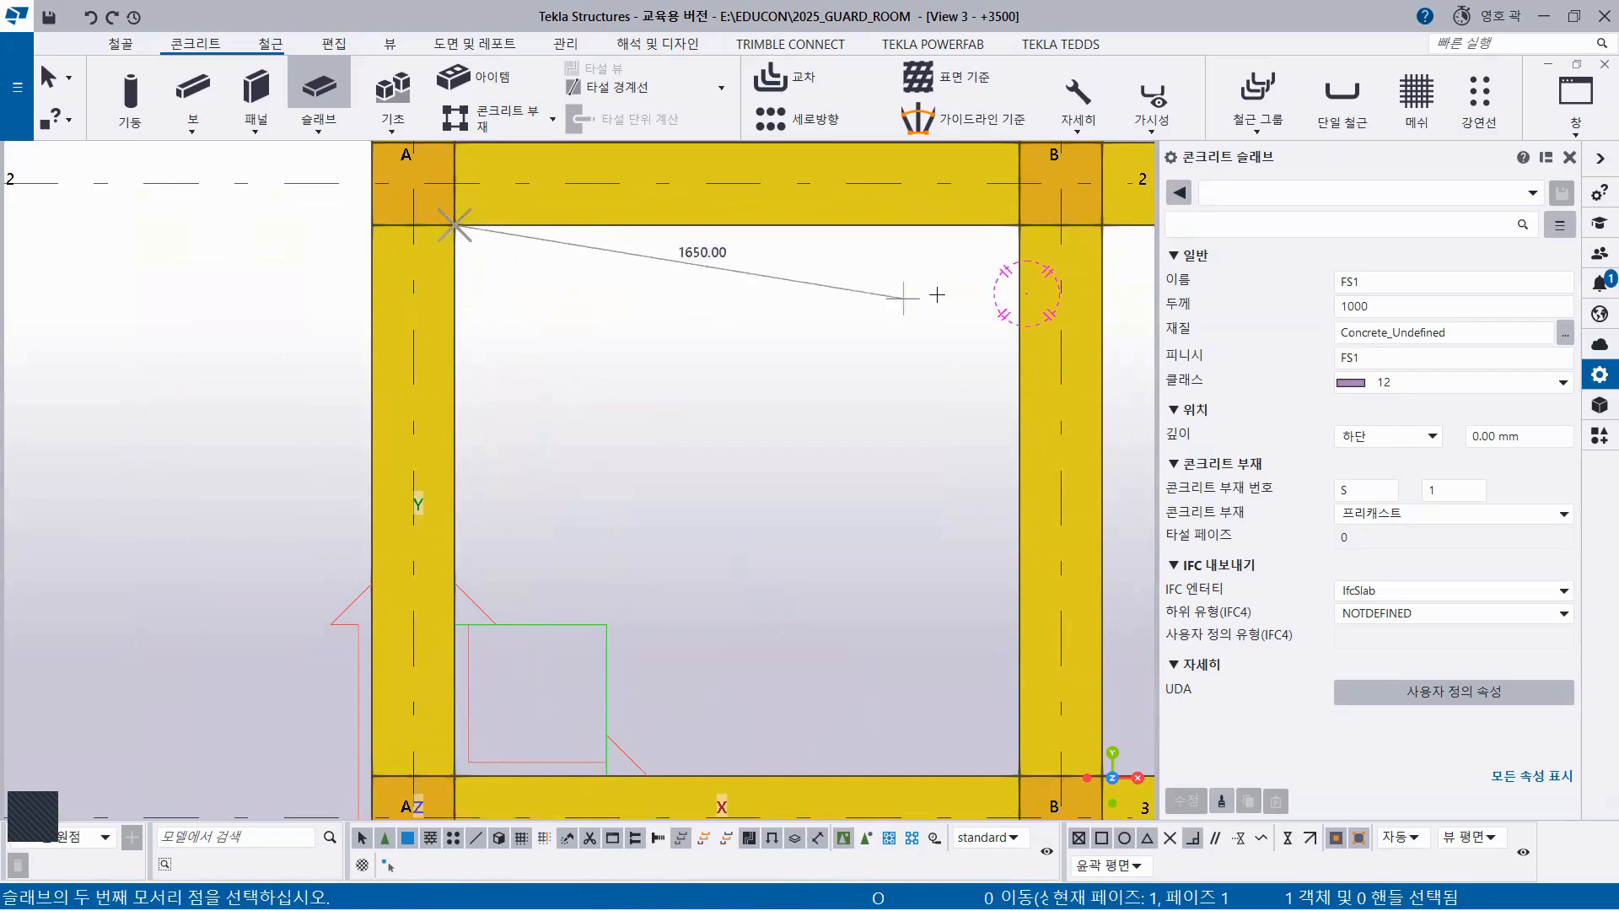
{"action": "left_click", "coordinate": [1019, 225]}
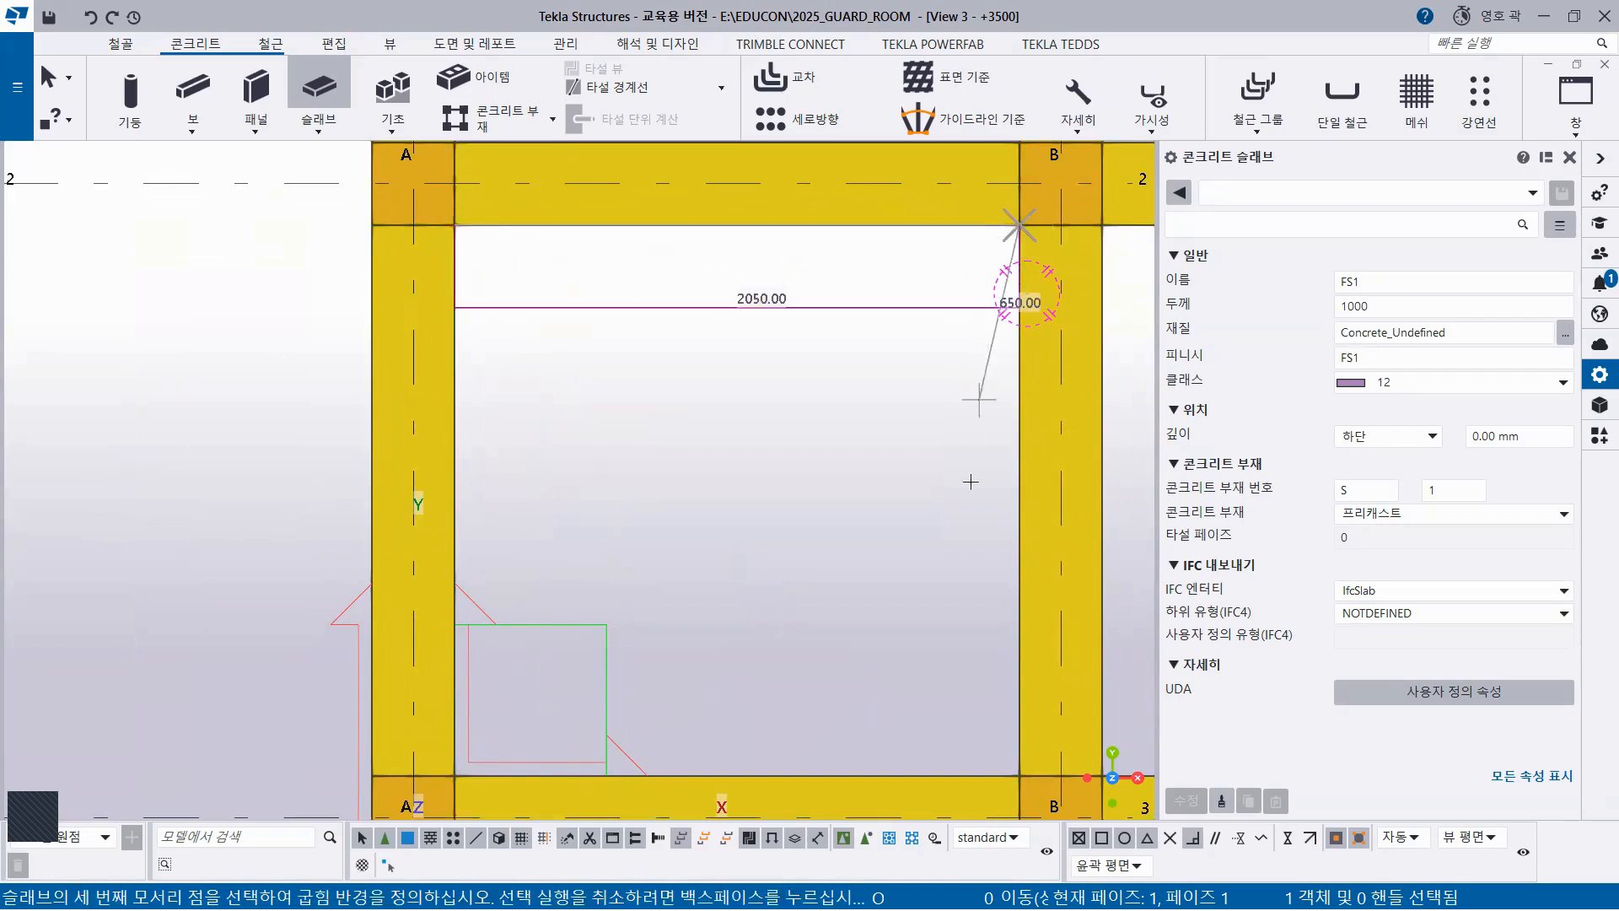
{"action": "left_click", "coordinate": [1018, 774]}
{"action": "middle_click", "coordinate": [760, 500]}
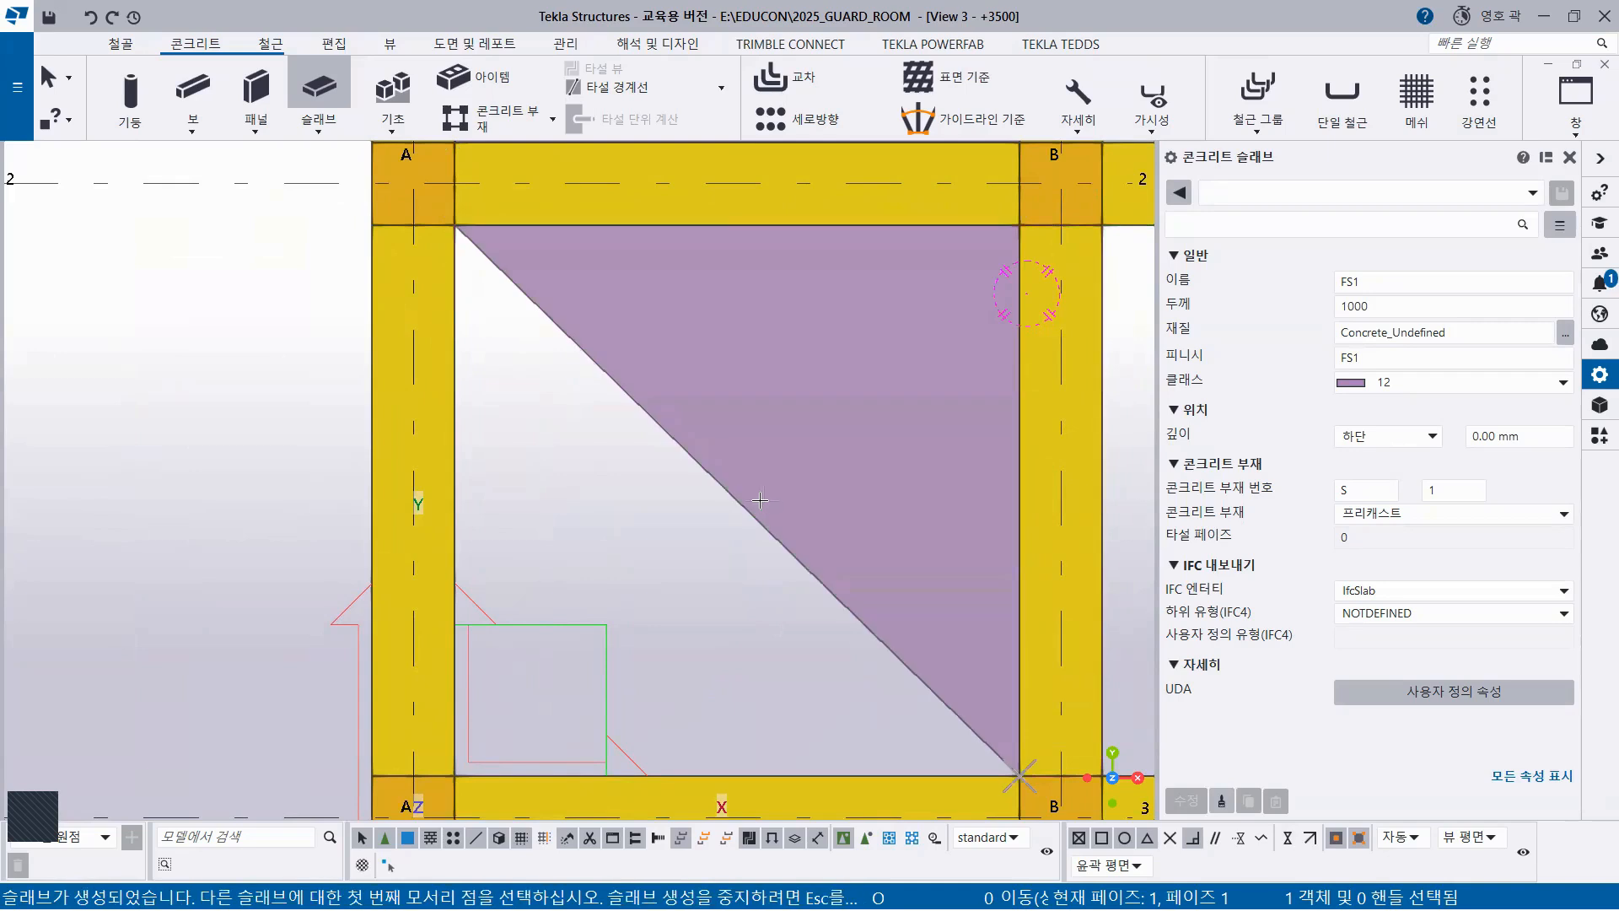
{"action": "right_click", "coordinate": [277, 325]}
{"action": "left_click", "coordinate": [329, 338]}
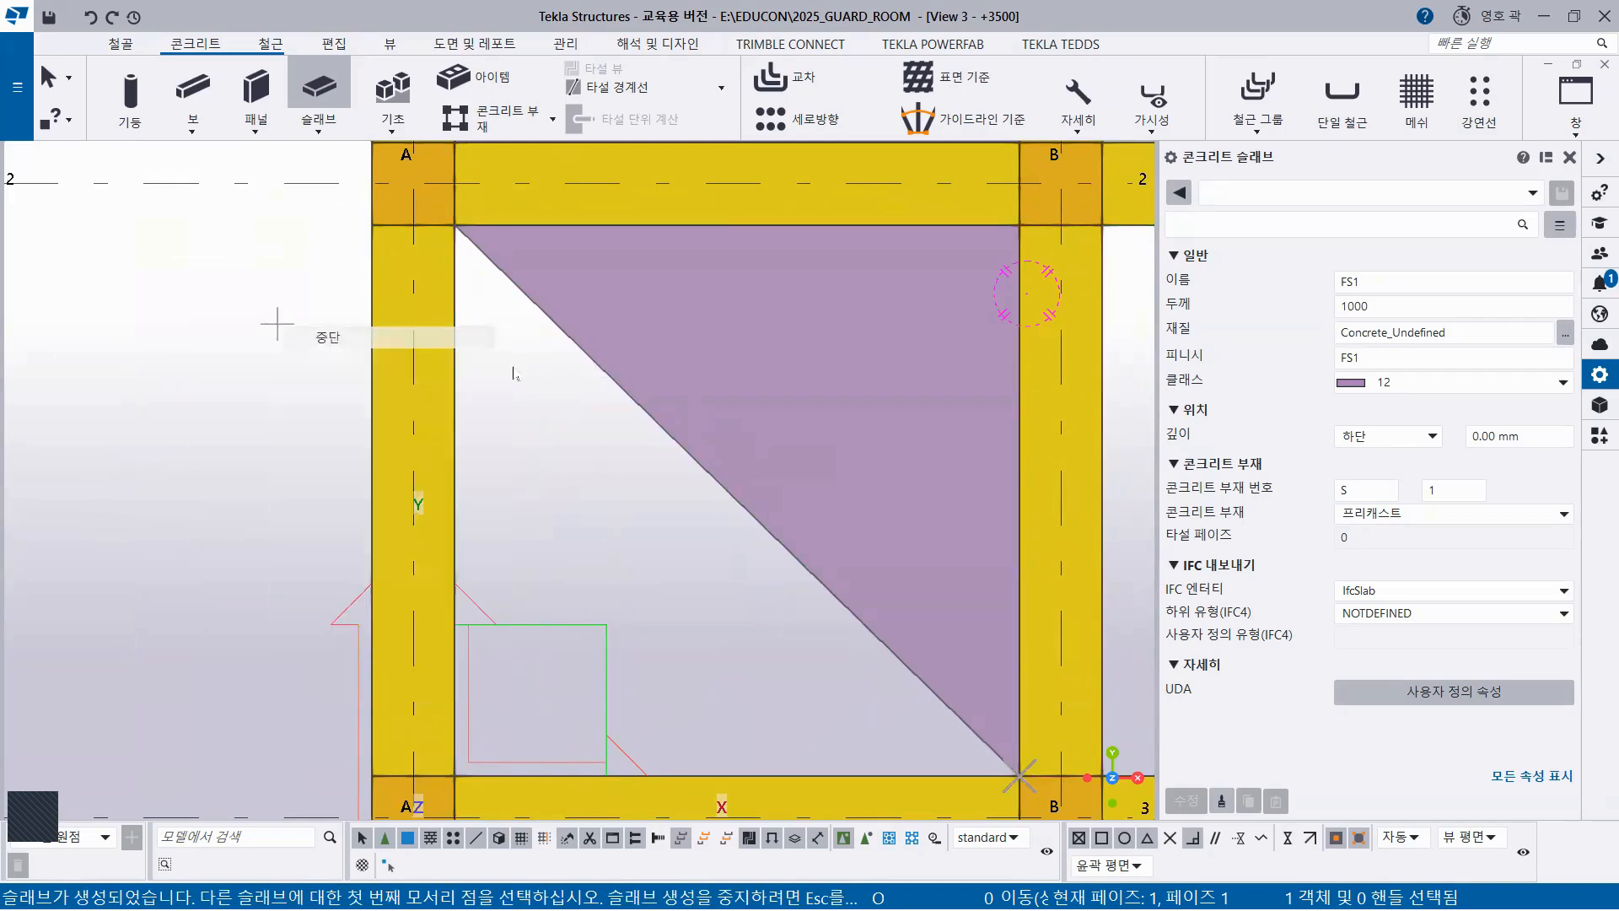
{"action": "left_click", "coordinate": [653, 363]}
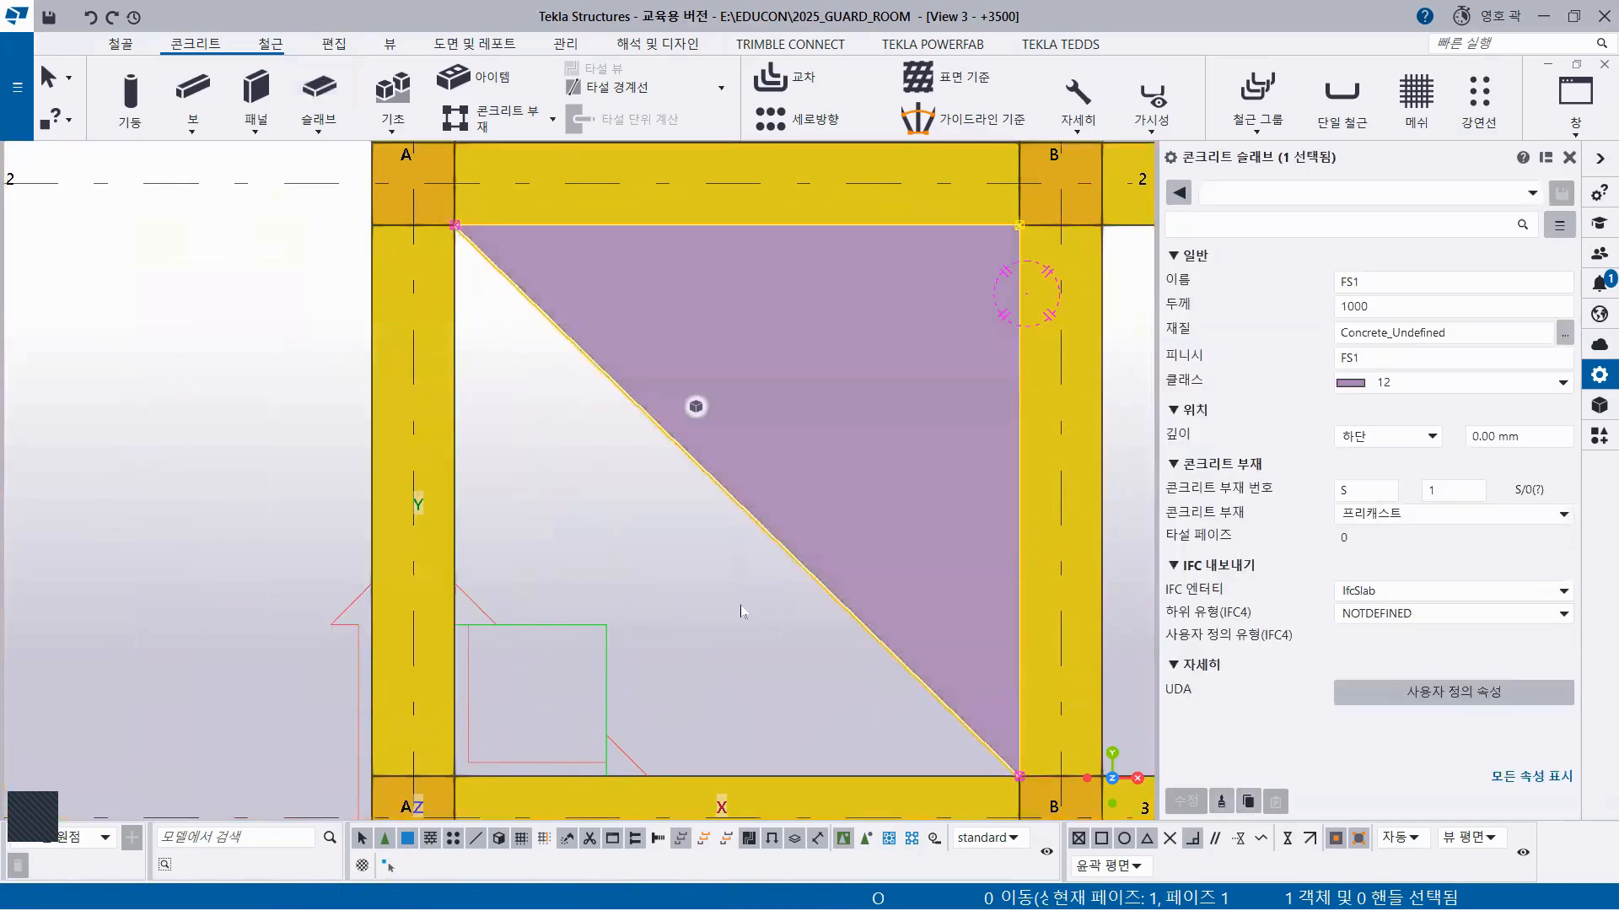
{"action": "key", "text": "Delete"}
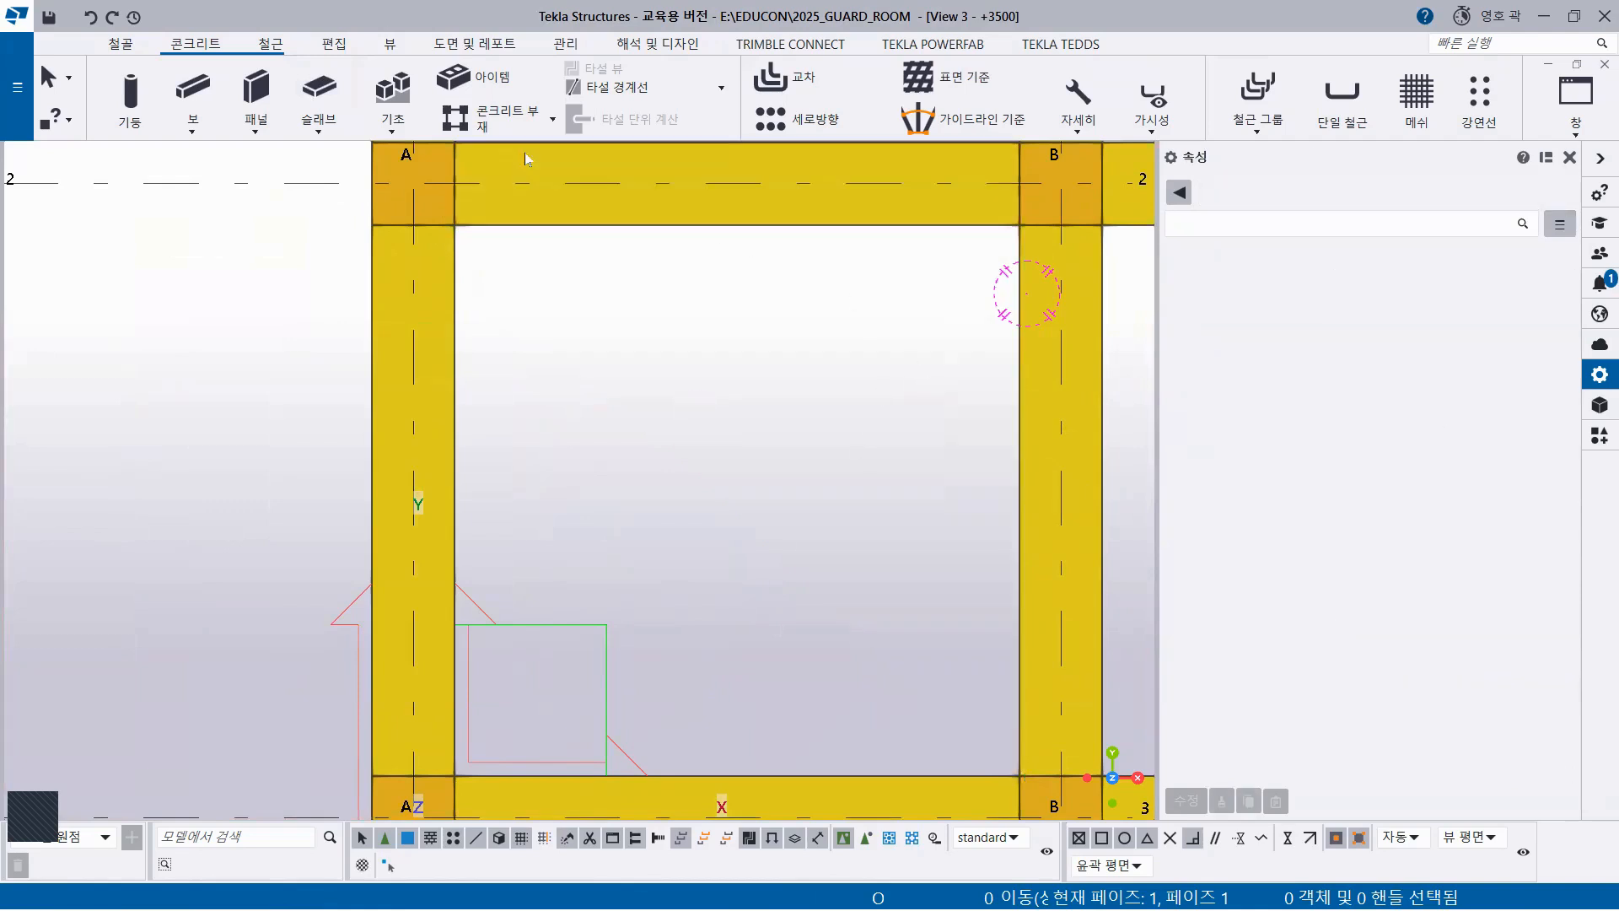
Model a 1000 thick FS1 concrete slab through the four inner beam corners of bay A-B/2-3, and end the slab command
{"action": "left_click", "coordinate": [319, 89]}
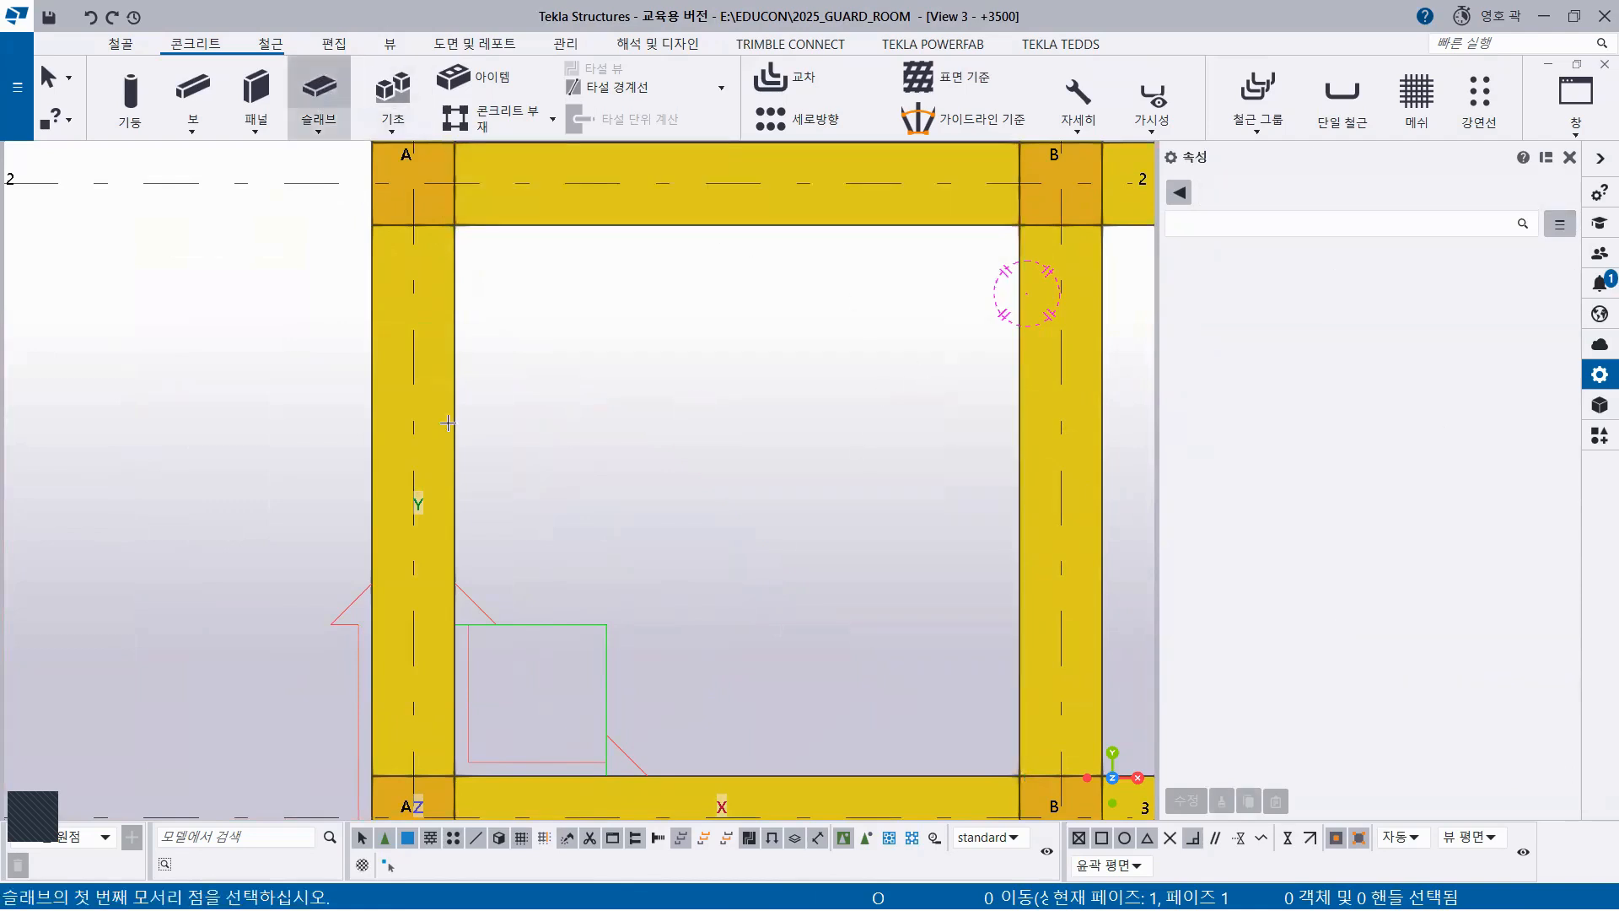
{"action": "left_click", "coordinate": [456, 774]}
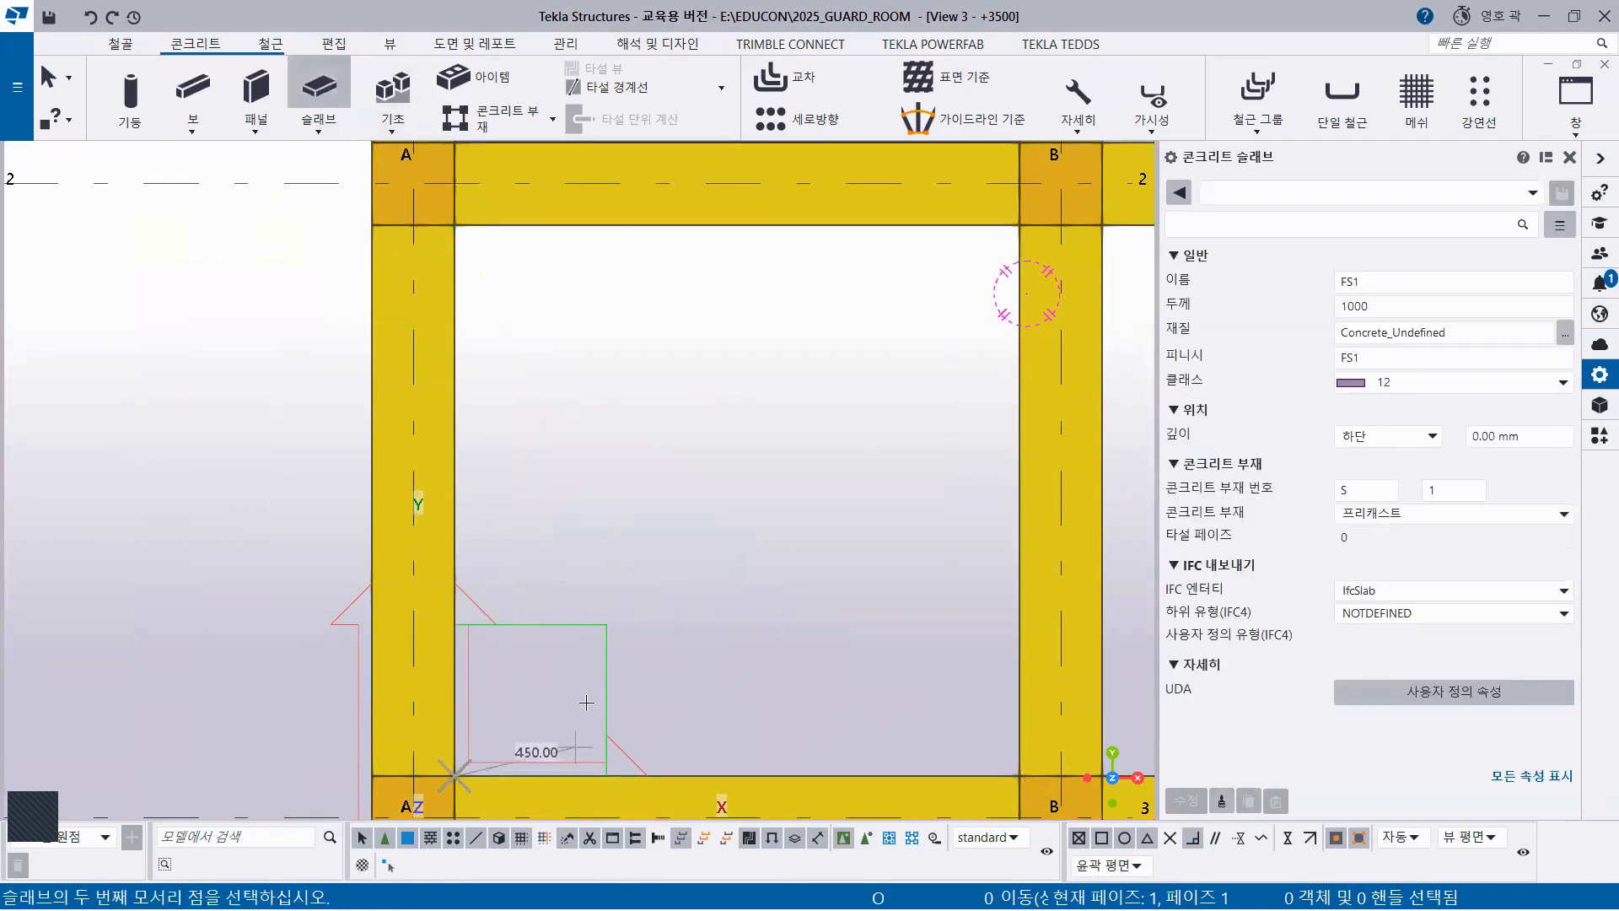
{"action": "left_click", "coordinate": [456, 225]}
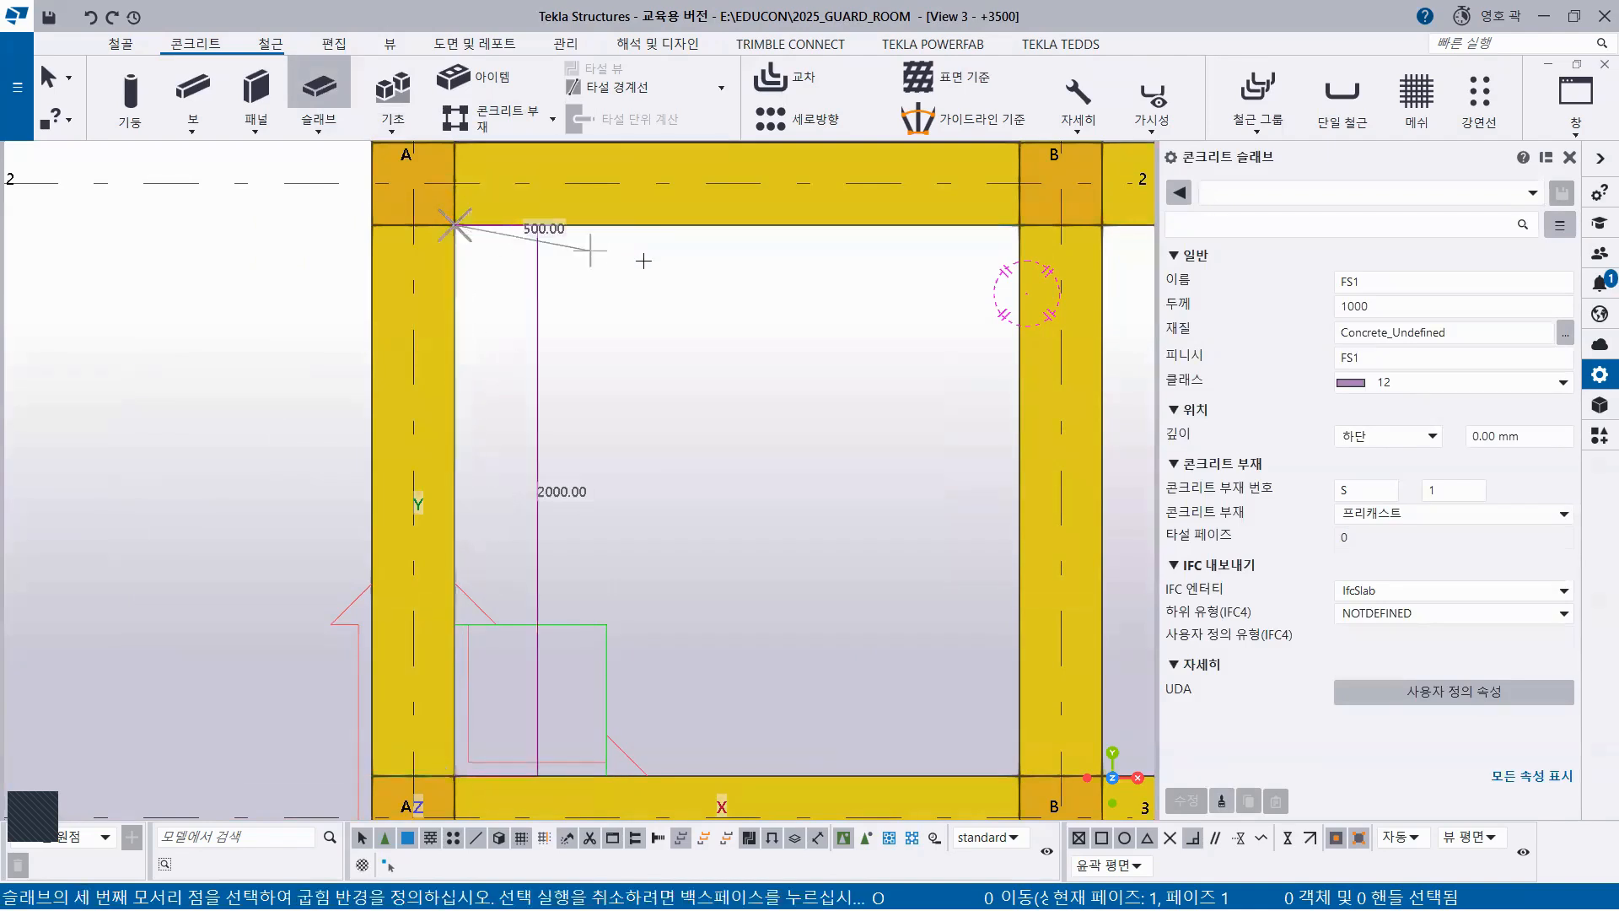
{"action": "left_click", "coordinate": [1019, 225]}
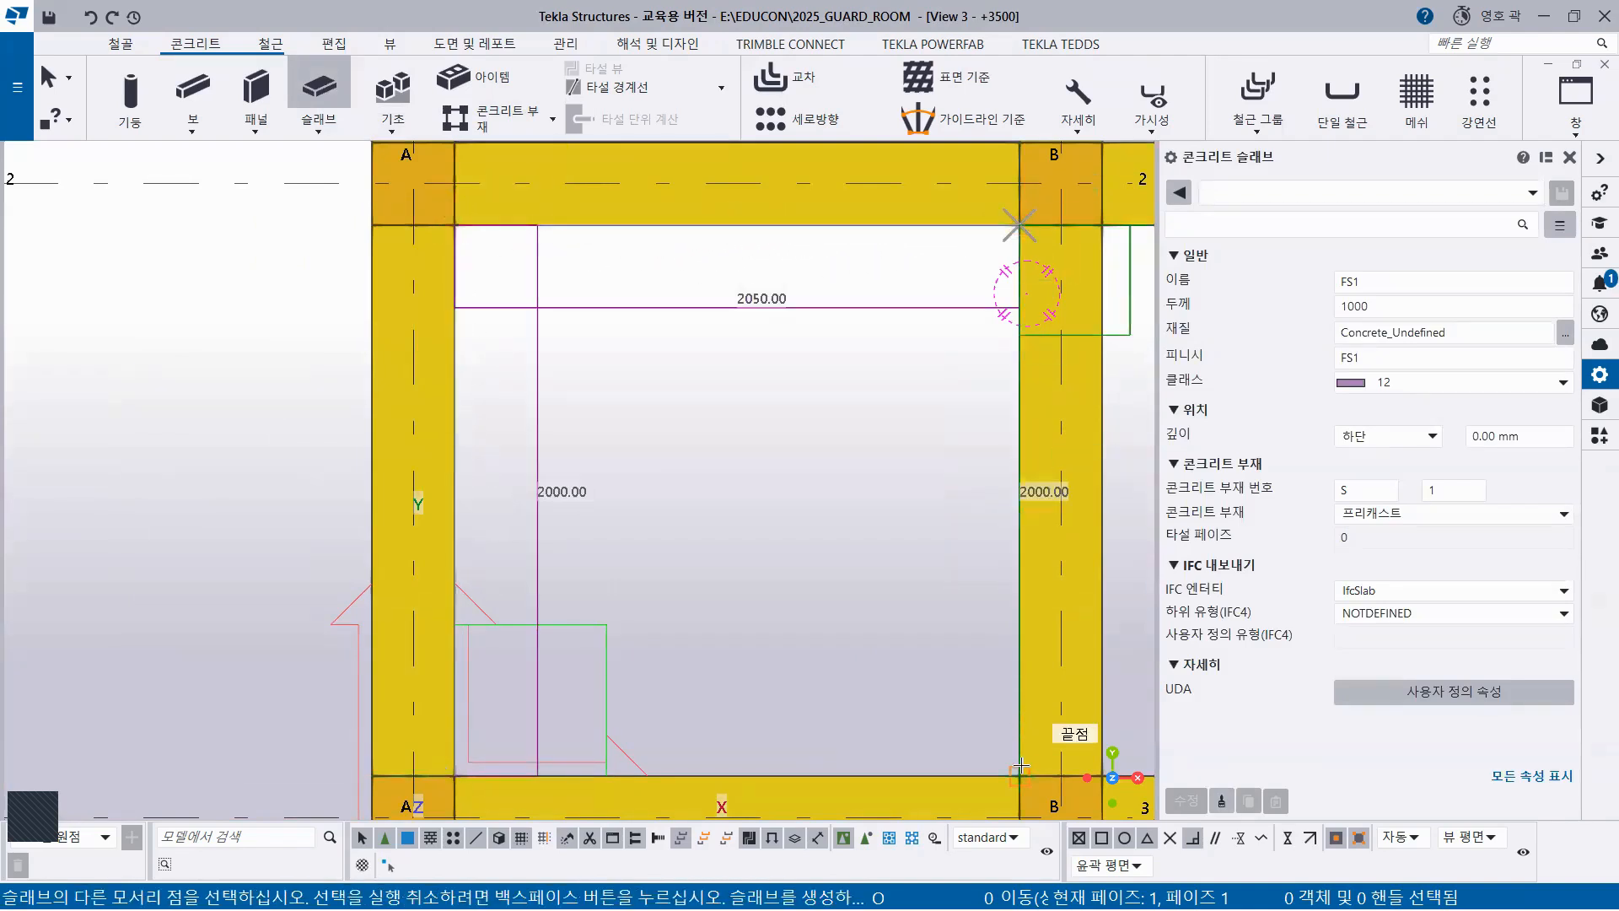
{"action": "left_click", "coordinate": [1019, 775]}
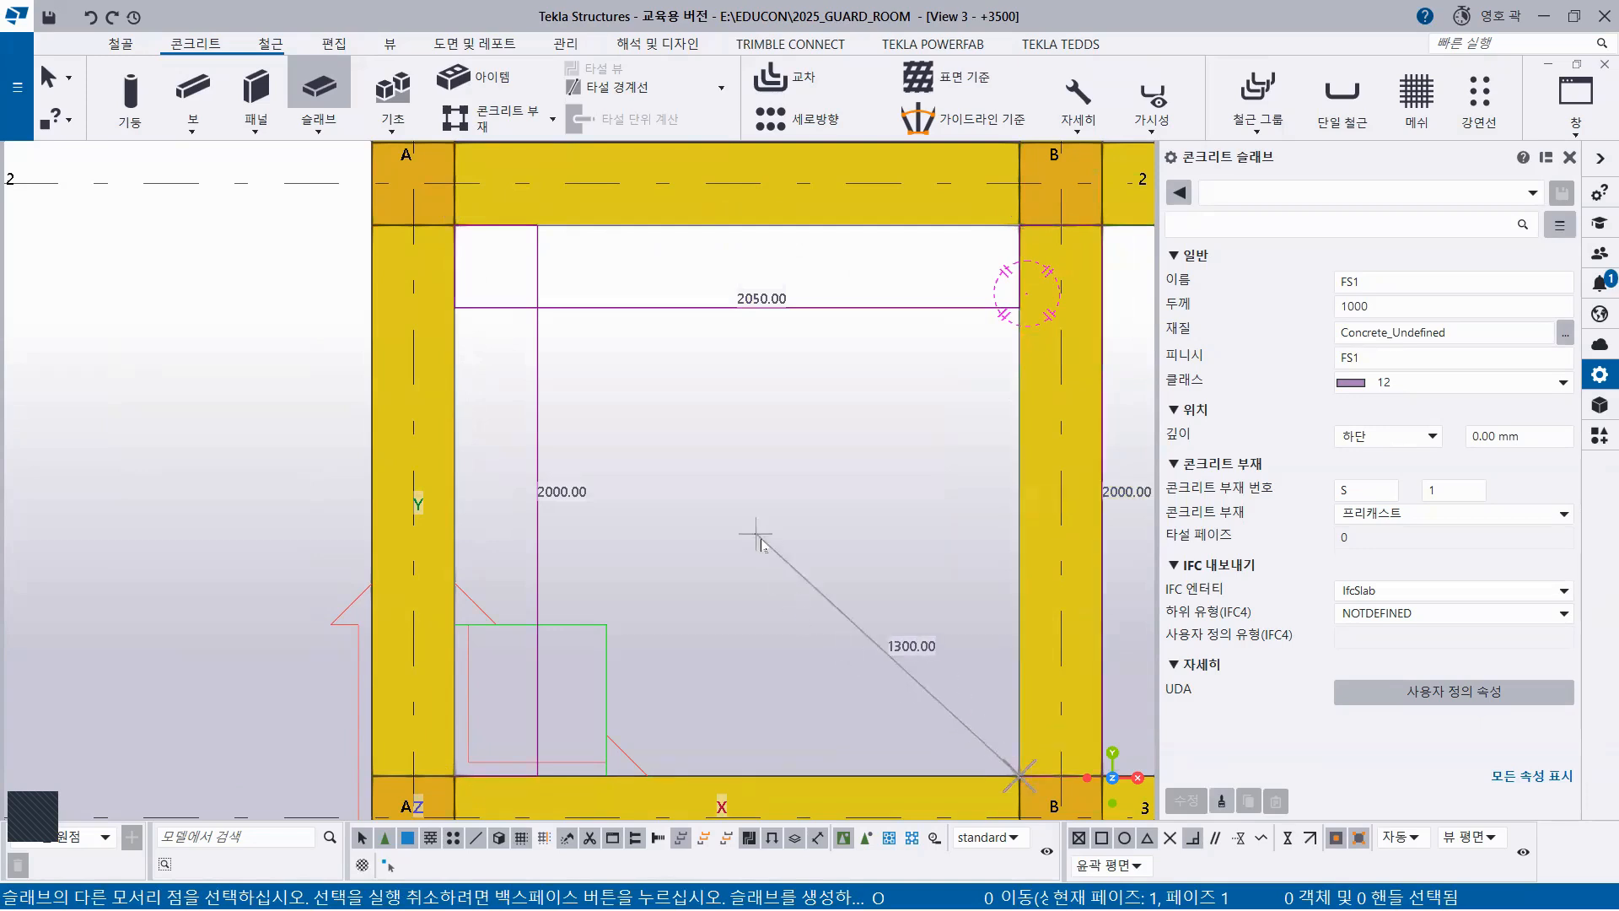
{"action": "middle_click", "coordinate": [760, 544]}
{"action": "right_click", "coordinate": [169, 326]}
{"action": "left_click", "coordinate": [211, 334]}
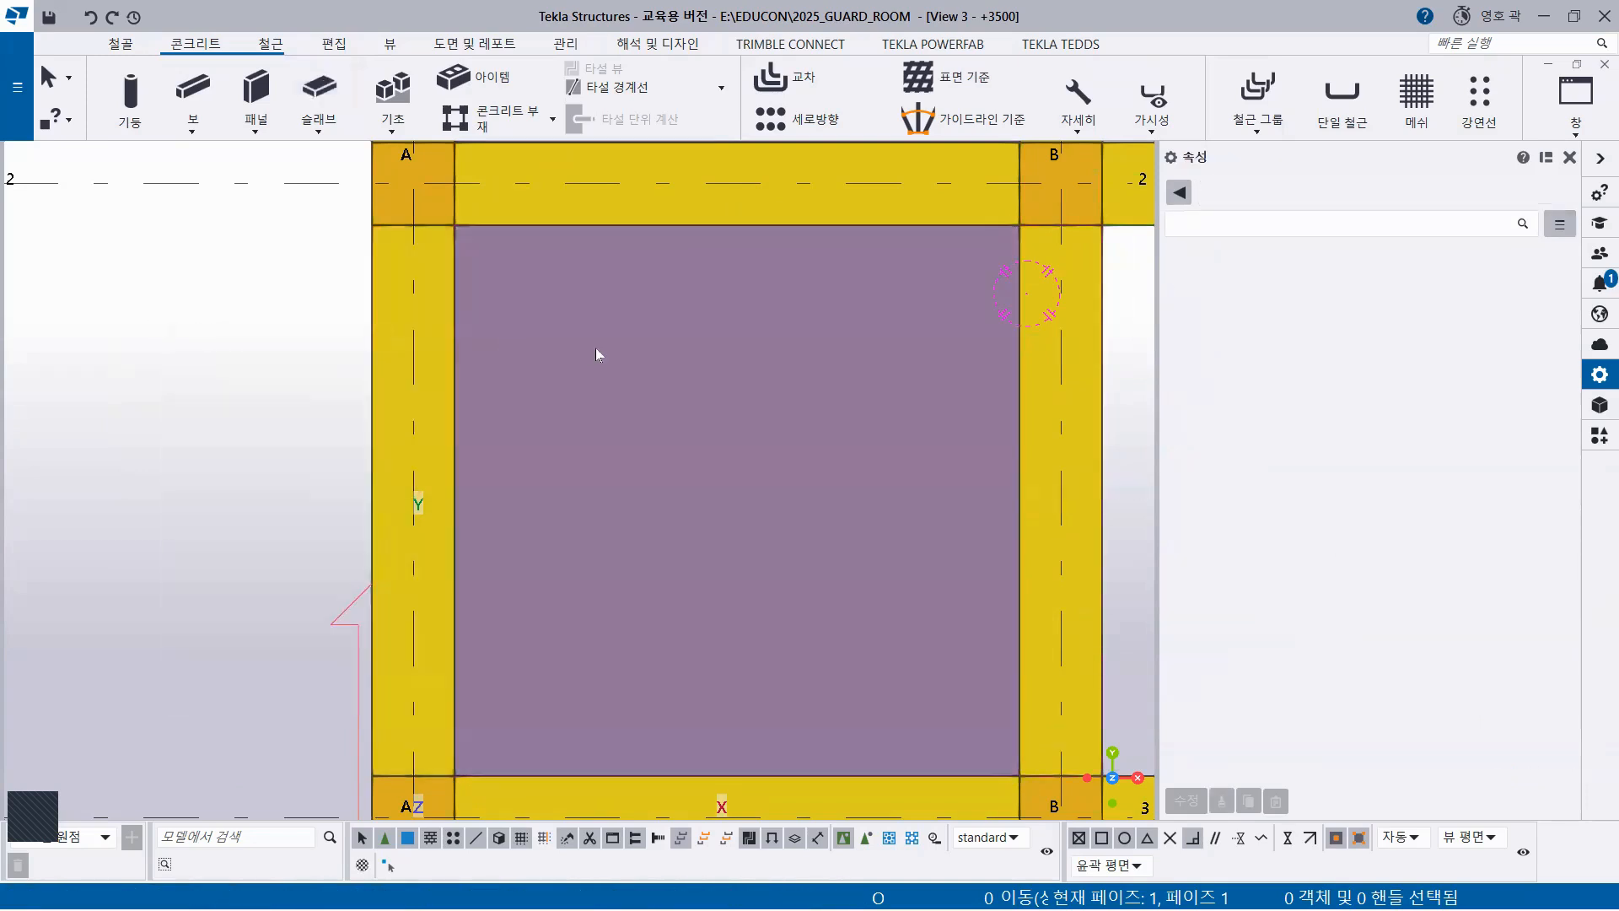
Run a clash check on the two new slabs and their surrounding roof beams in View 1 - 3d
{"action": "scroll", "coordinate": [596, 354], "scroll_direction": "down", "scroll_amount": 3}
{"action": "left_click", "coordinate": [1575, 95]}
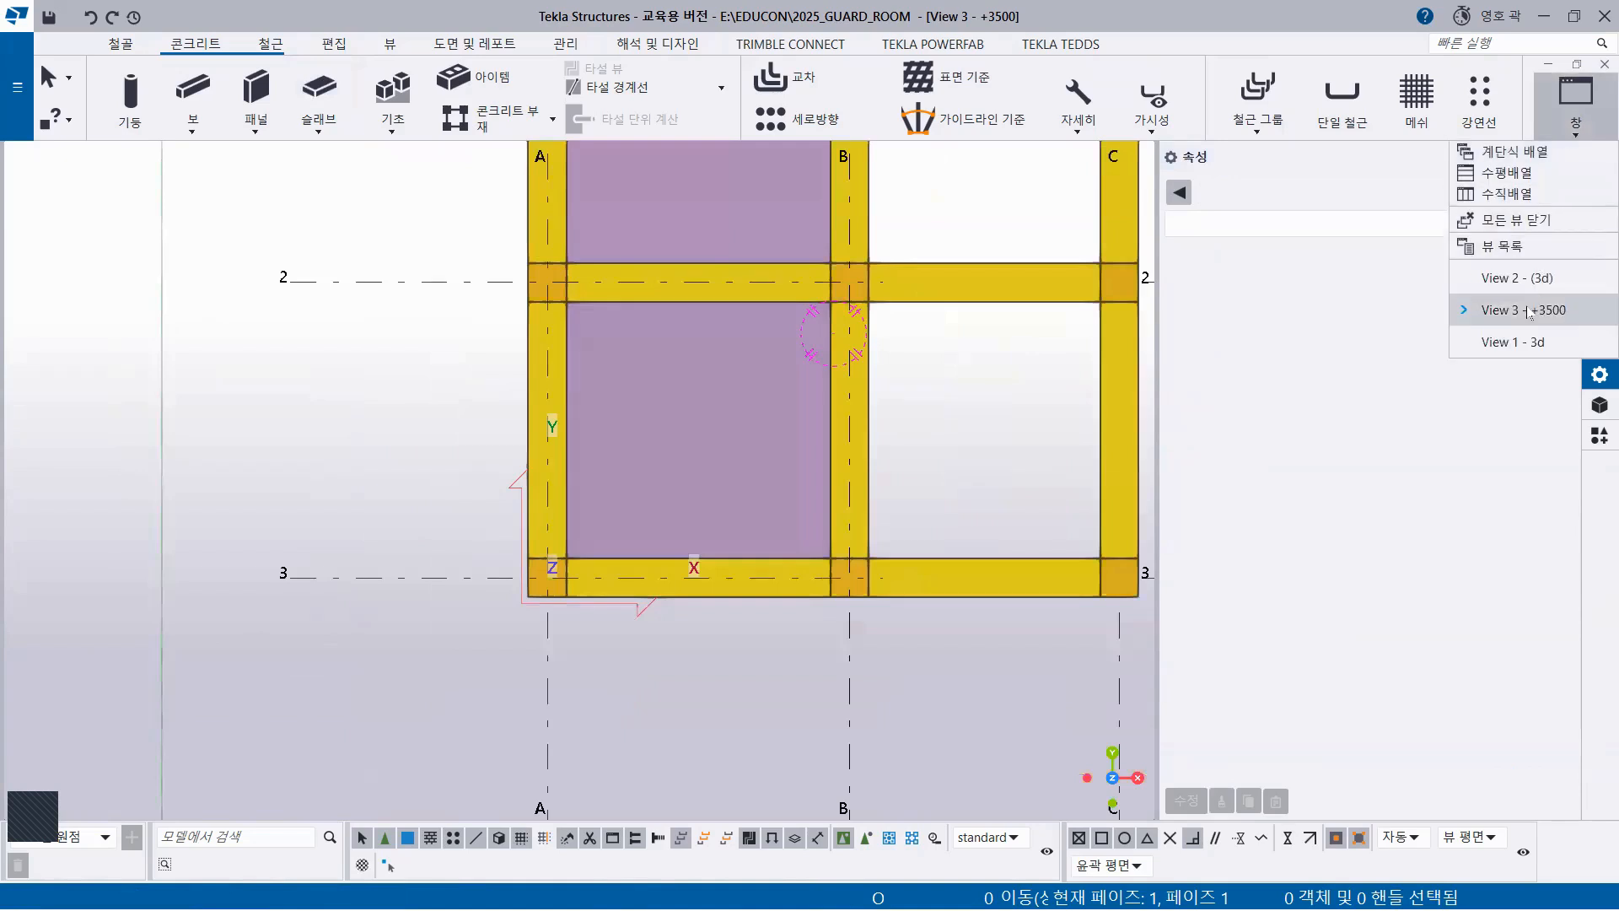
{"action": "left_click", "coordinate": [1514, 341]}
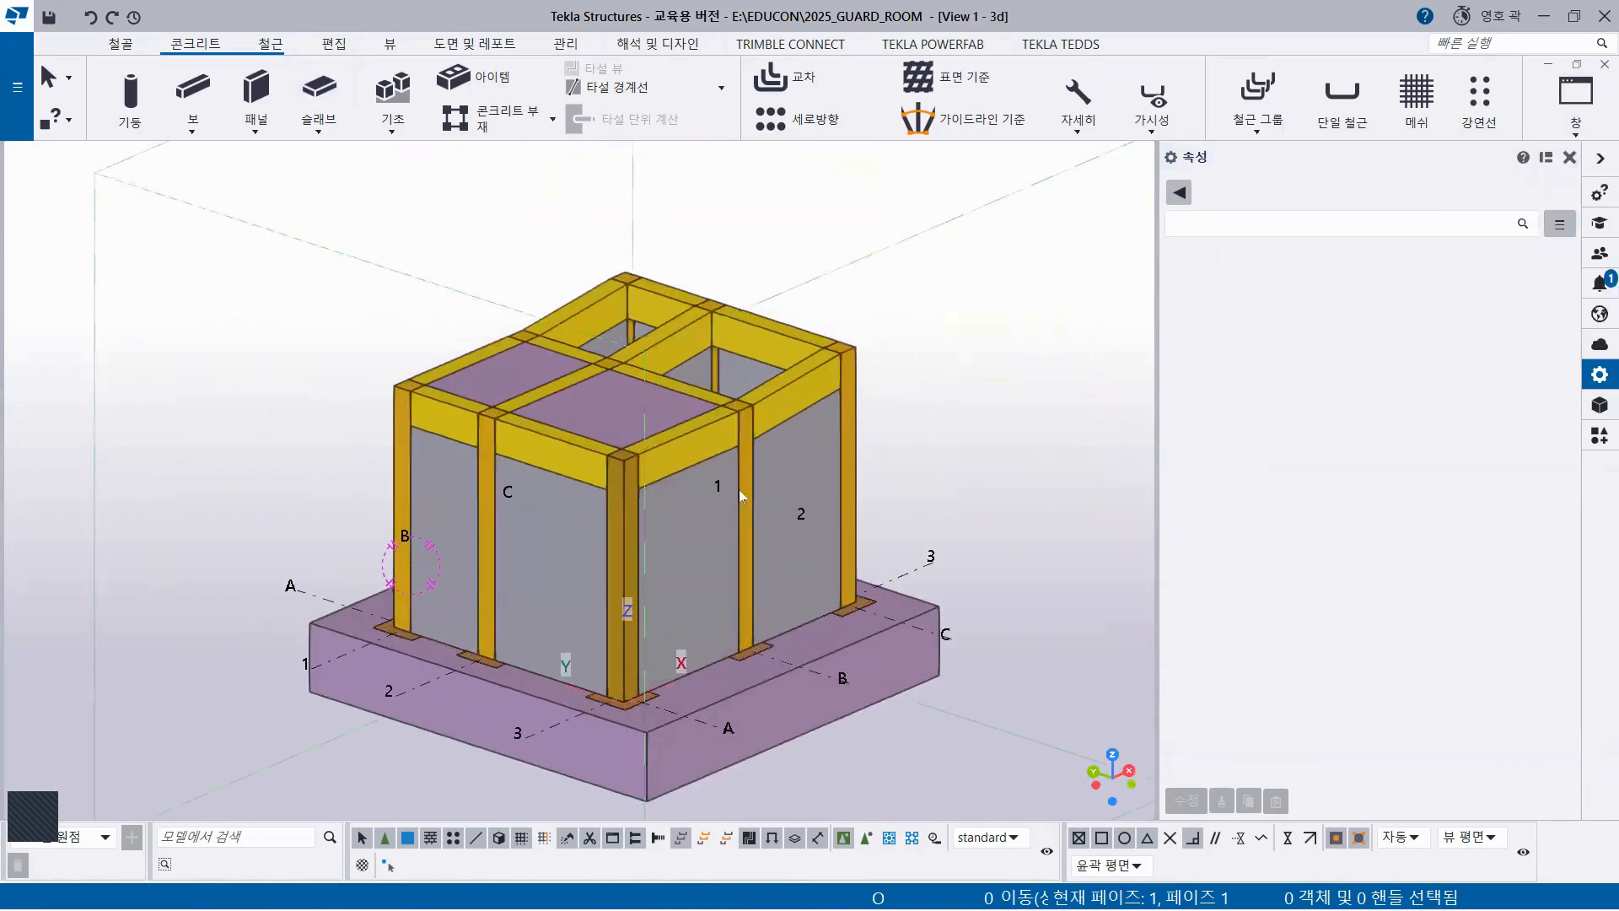
{"action": "left_click_drag", "start_coordinate": [329, 247], "coordinate": [779, 511]}
{"action": "right_click", "coordinate": [766, 166]}
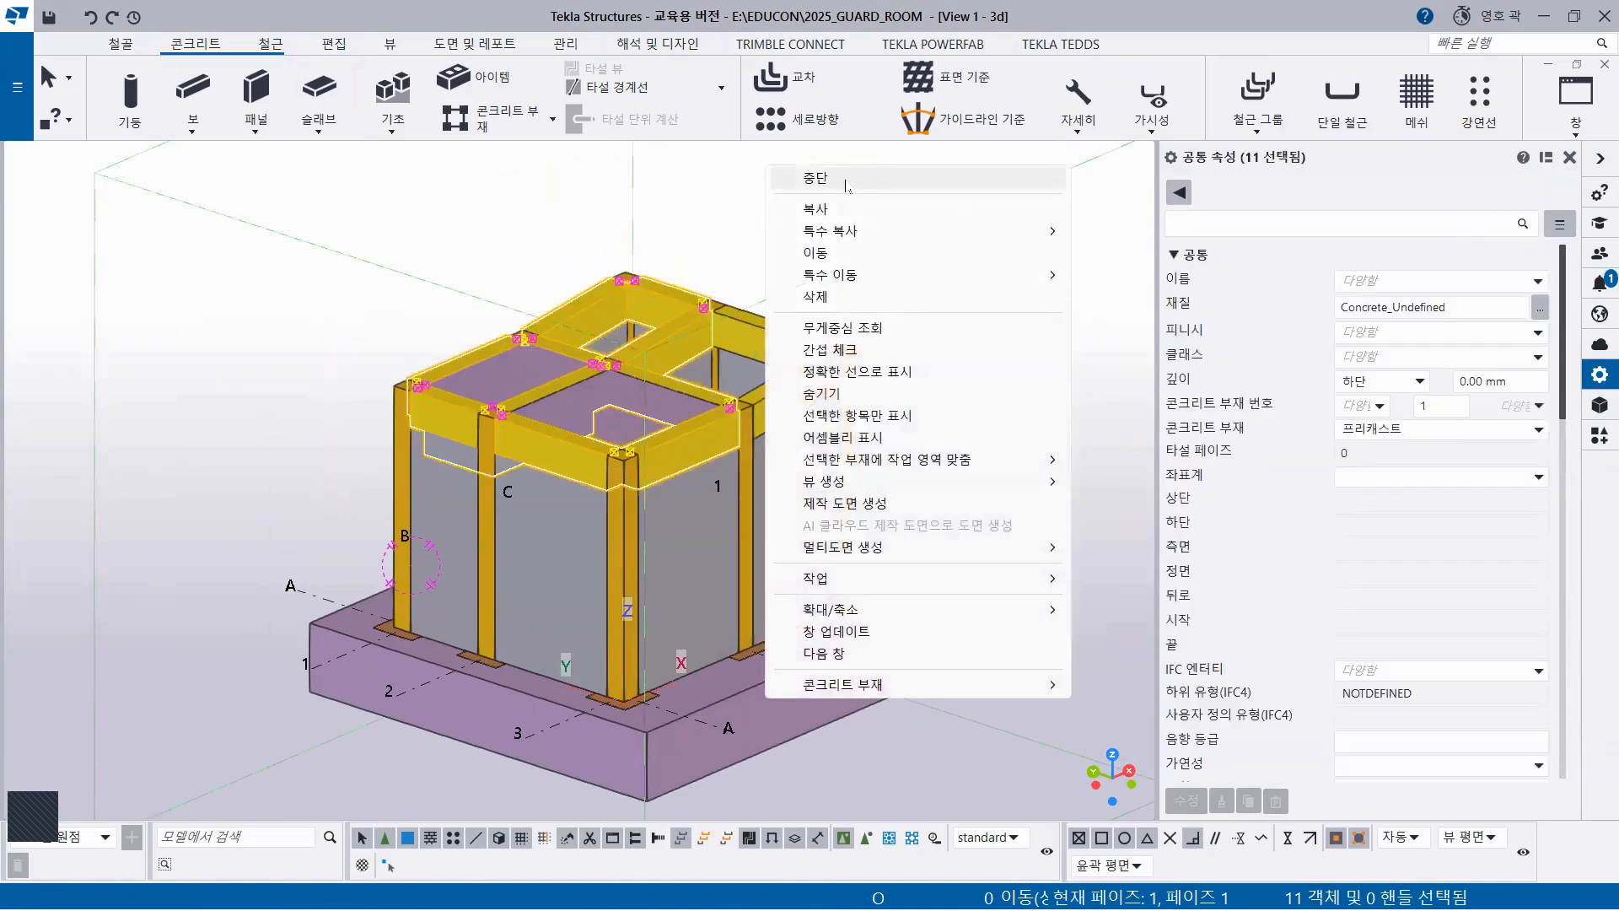
{"action": "left_click", "coordinate": [834, 349]}
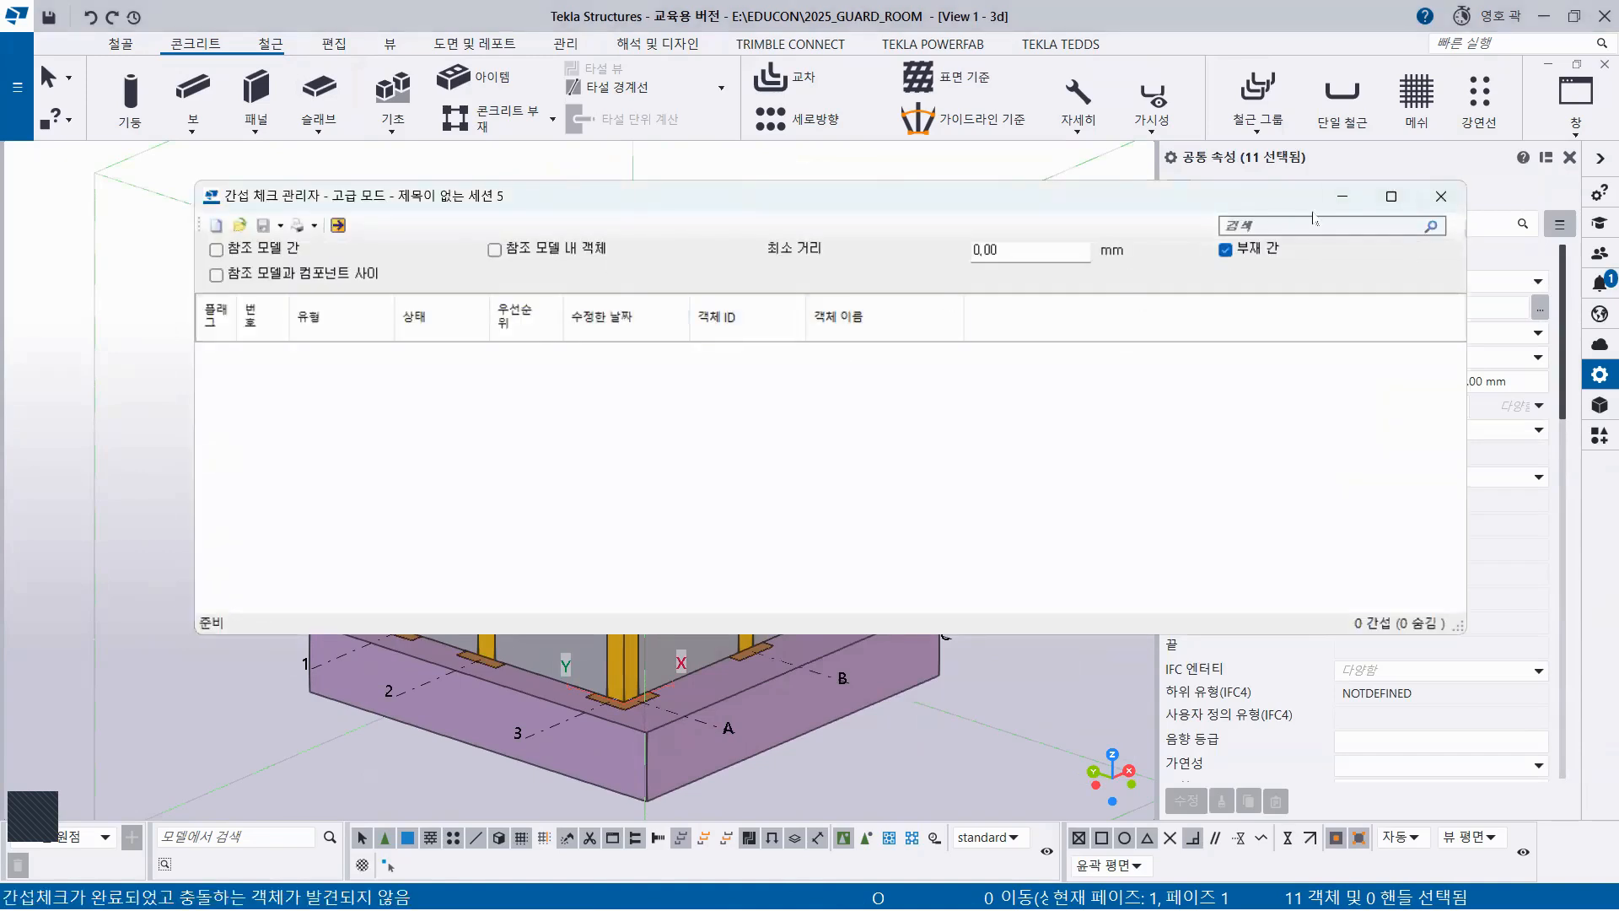
Close the clash check manager and clear the selection in View 1 - 3d
{"action": "left_click", "coordinate": [1440, 199]}
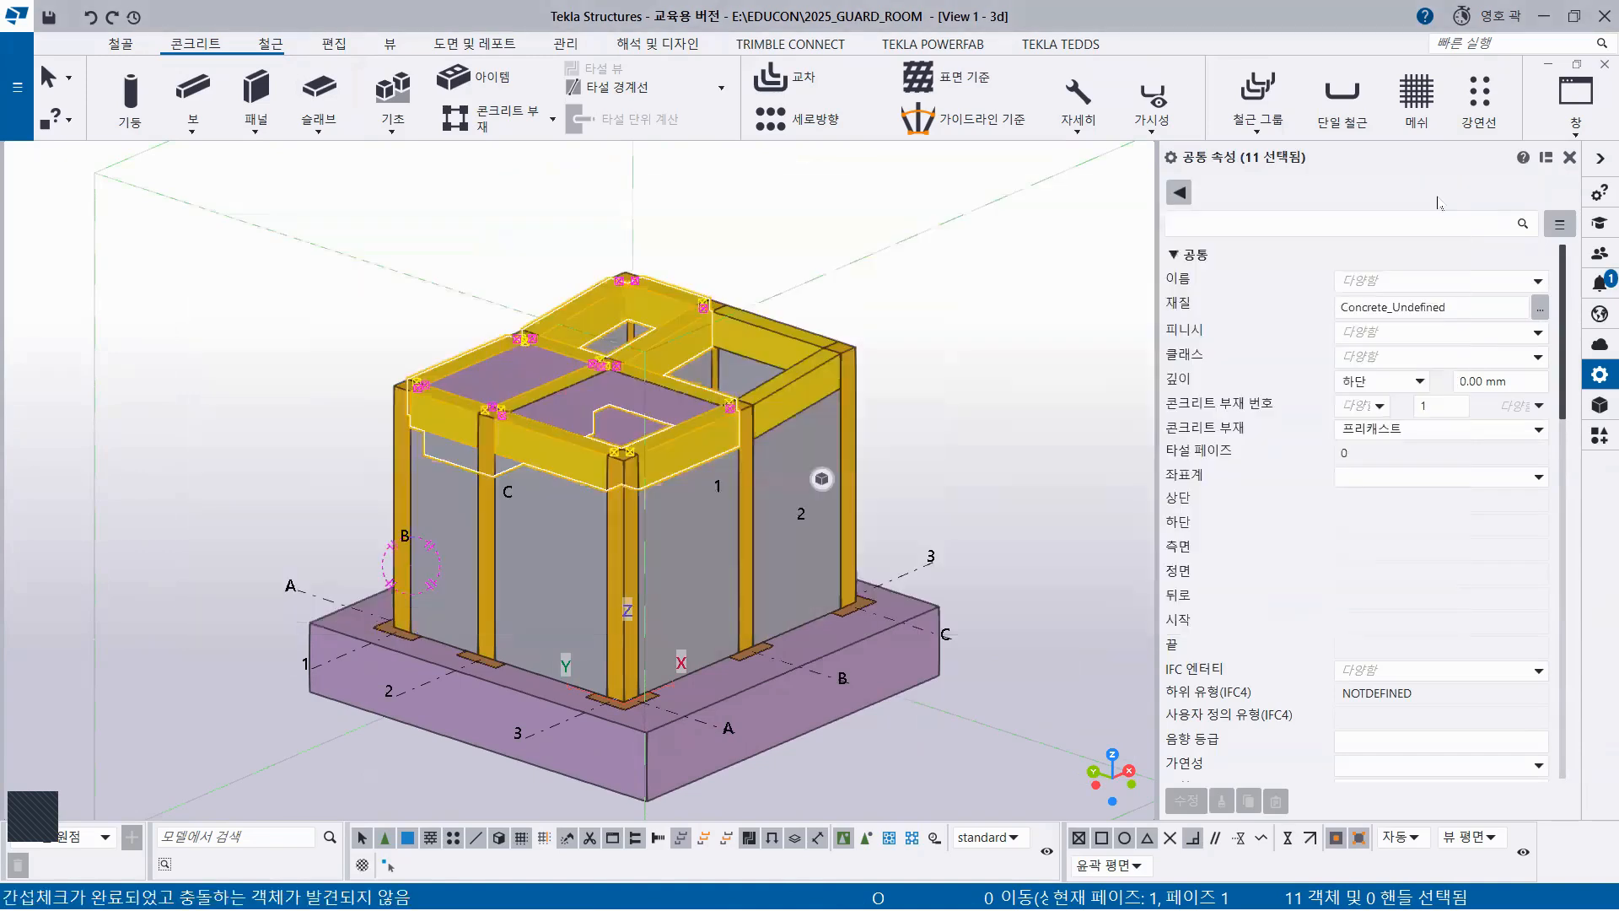
{"action": "left_click", "coordinate": [1018, 271]}
{"action": "scroll", "coordinate": [774, 356], "scroll_direction": "up", "scroll_amount": 5}
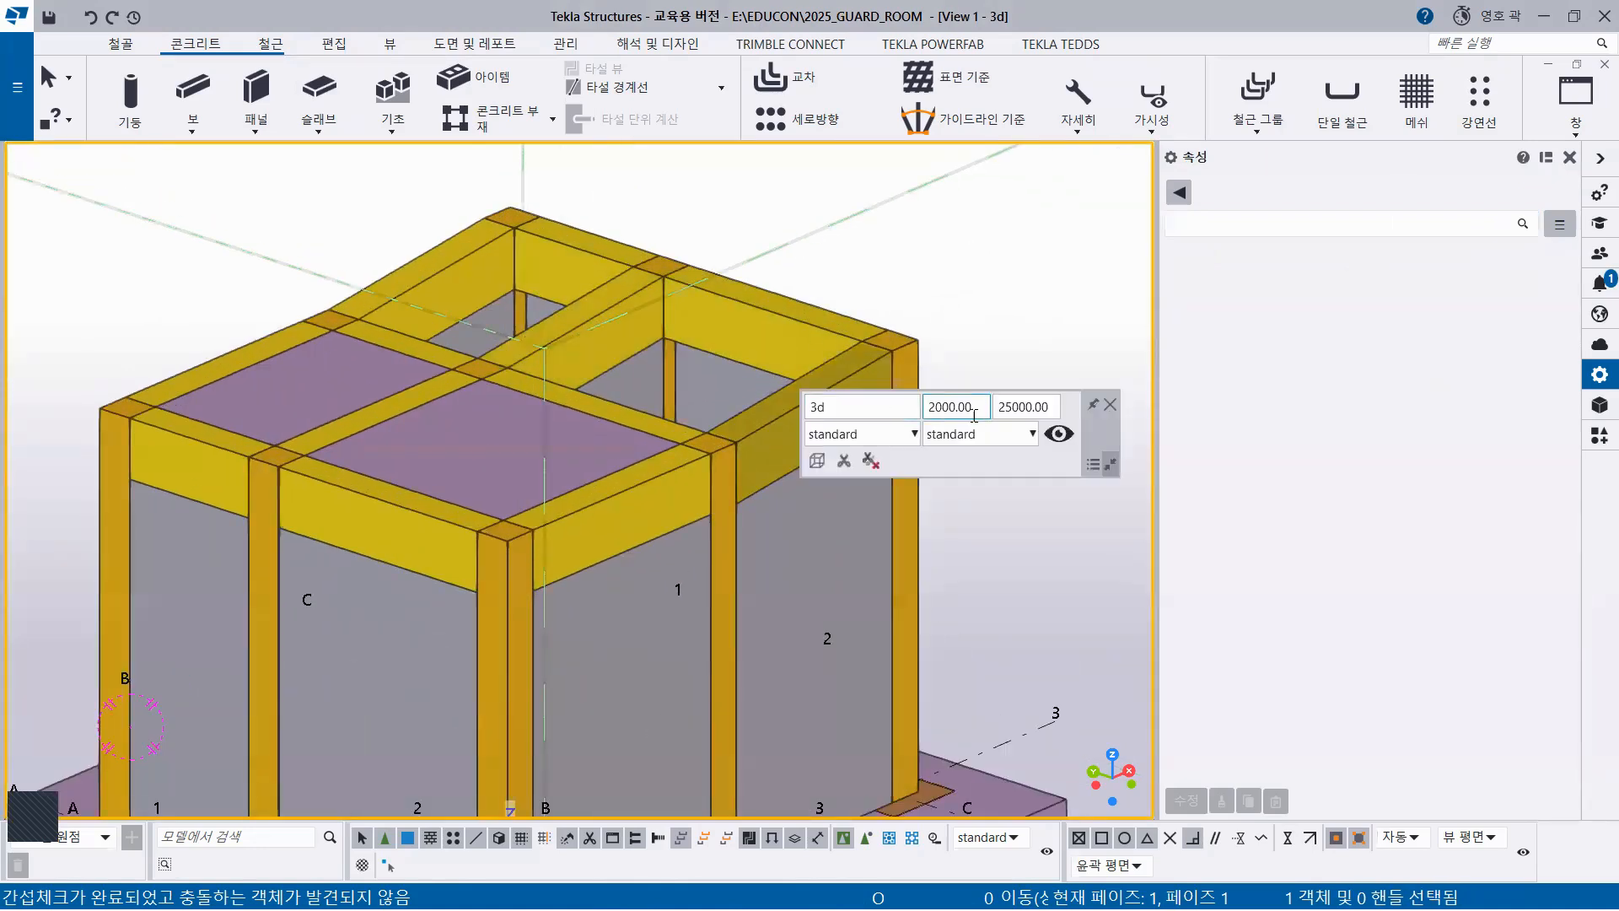
{"action": "left_click", "coordinate": [1112, 406]}
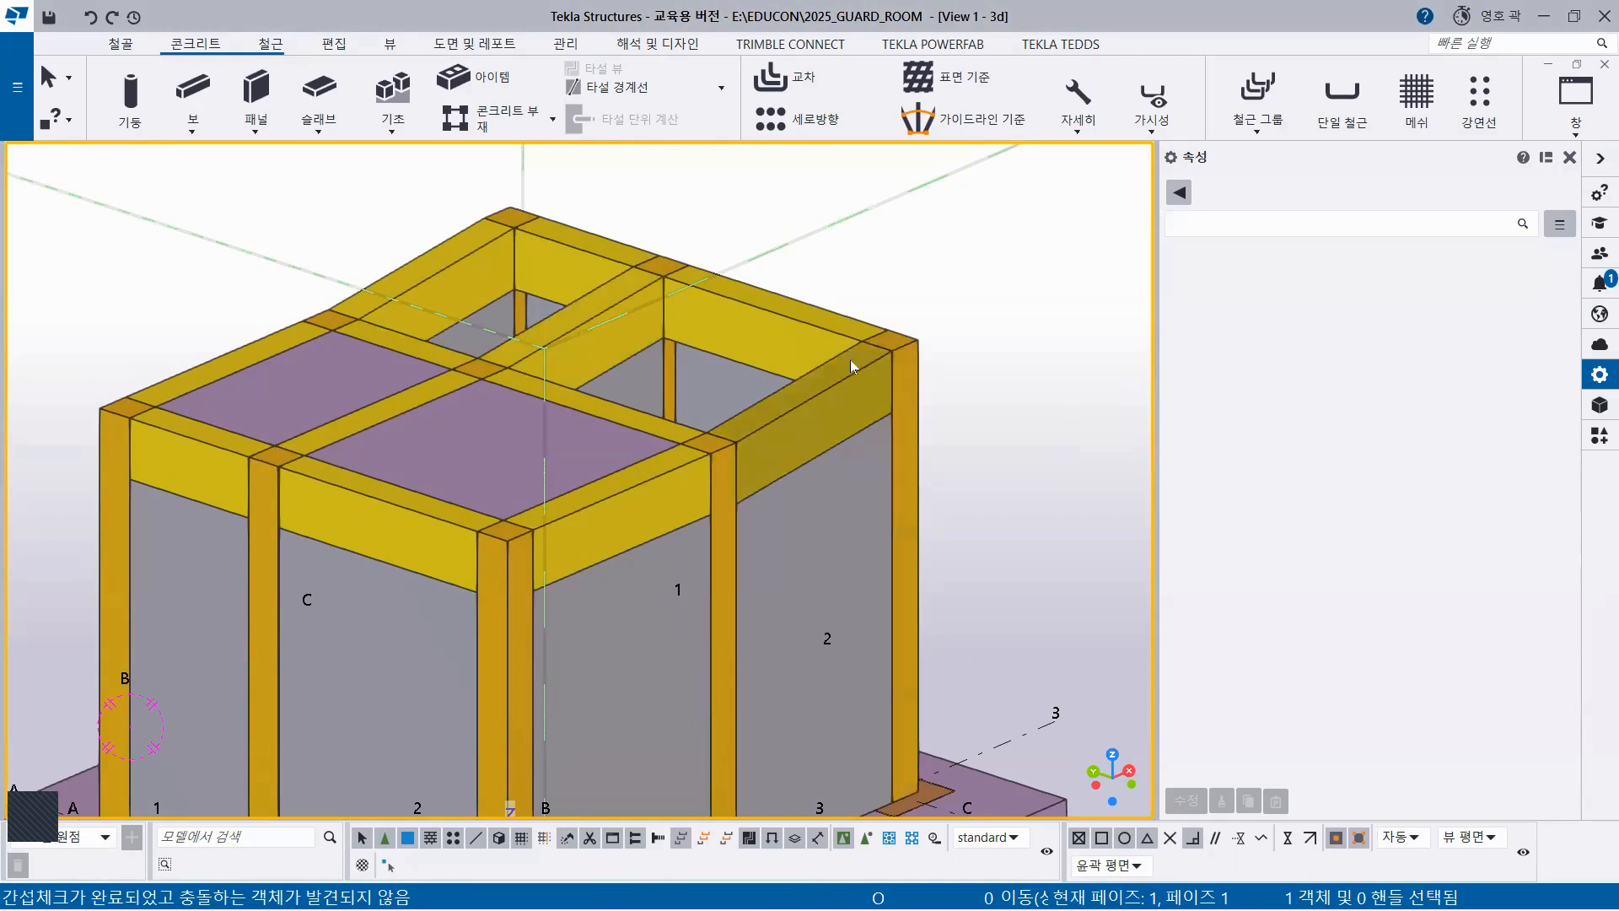
Set the work plane to the sloped roof by three points on the grid 2 beam's top at B/2, with nearest-point snapping on for the Y direction
{"action": "scroll", "coordinate": [850, 359], "scroll_direction": "down", "scroll_amount": 2}
{"action": "middle_click_drag", "start_coordinate": [830, 550], "coordinate": [854, 326]}
{"action": "scroll", "coordinate": [835, 772], "scroll_direction": "down", "scroll_amount": 2}
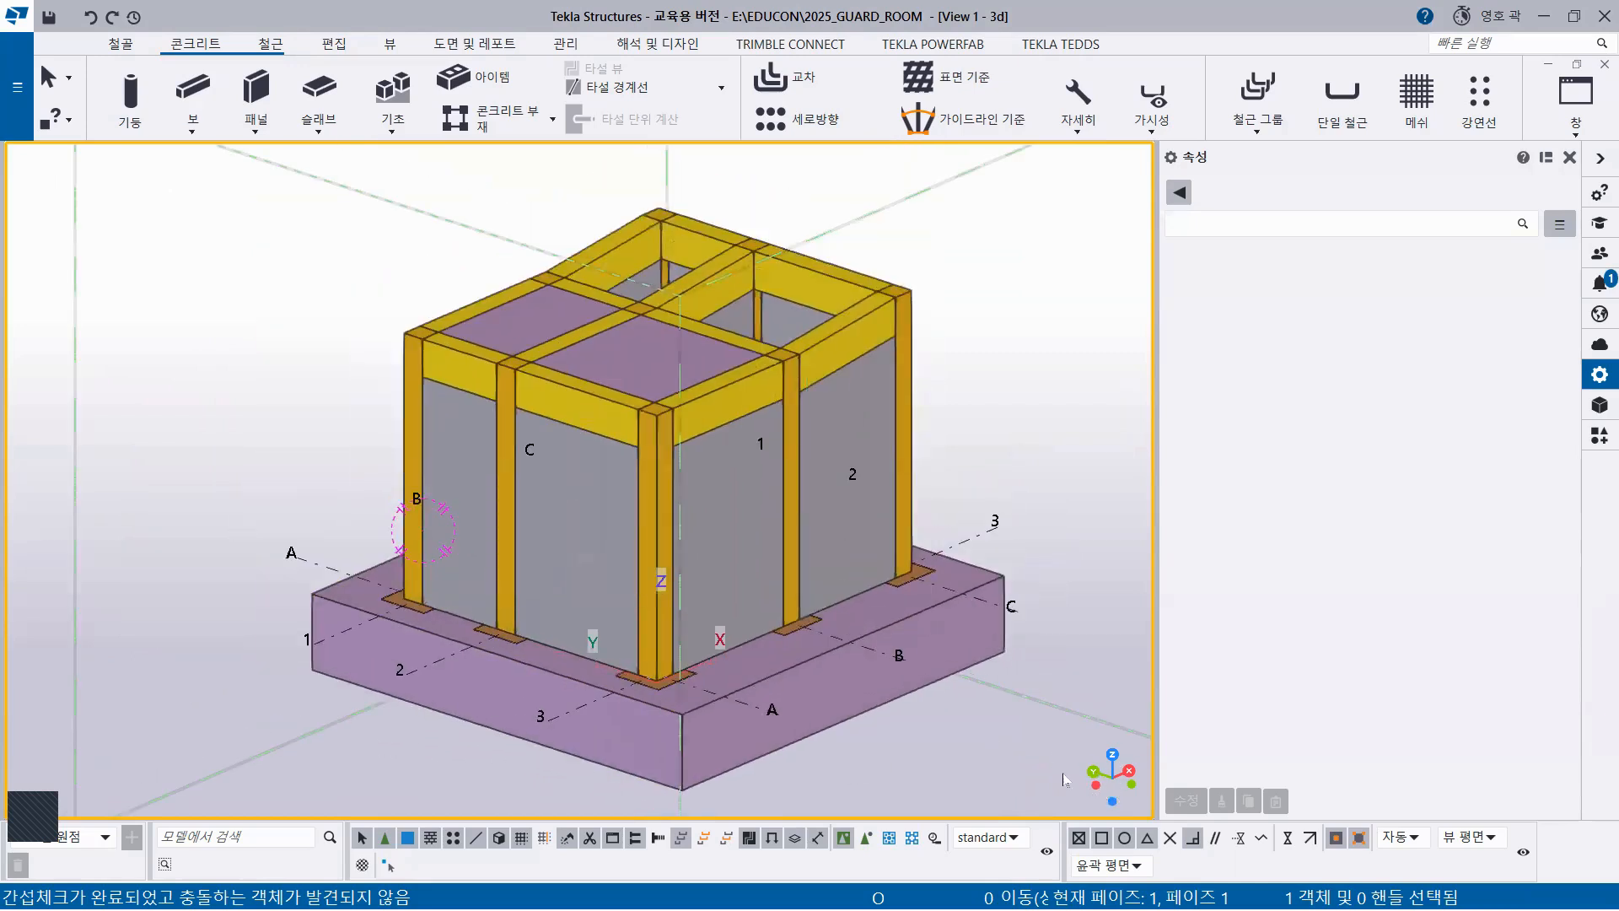
{"action": "middle_click_drag", "start_coordinate": [978, 693], "coordinate": [890, 754]}
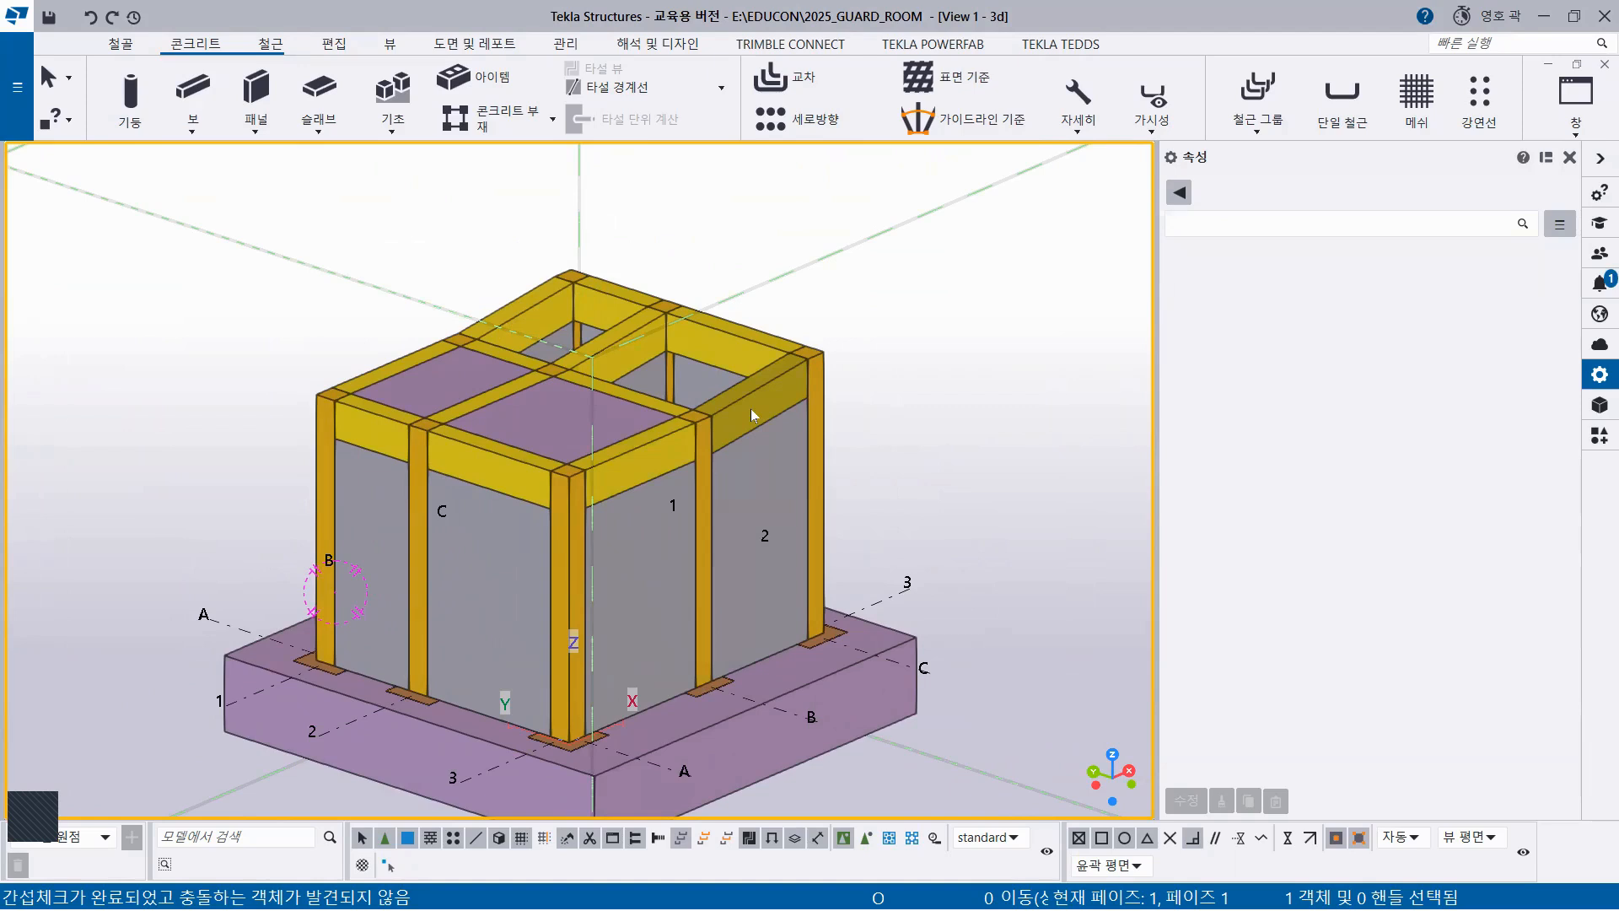
{"action": "scroll", "coordinate": [600, 346], "scroll_direction": "up", "scroll_amount": 5}
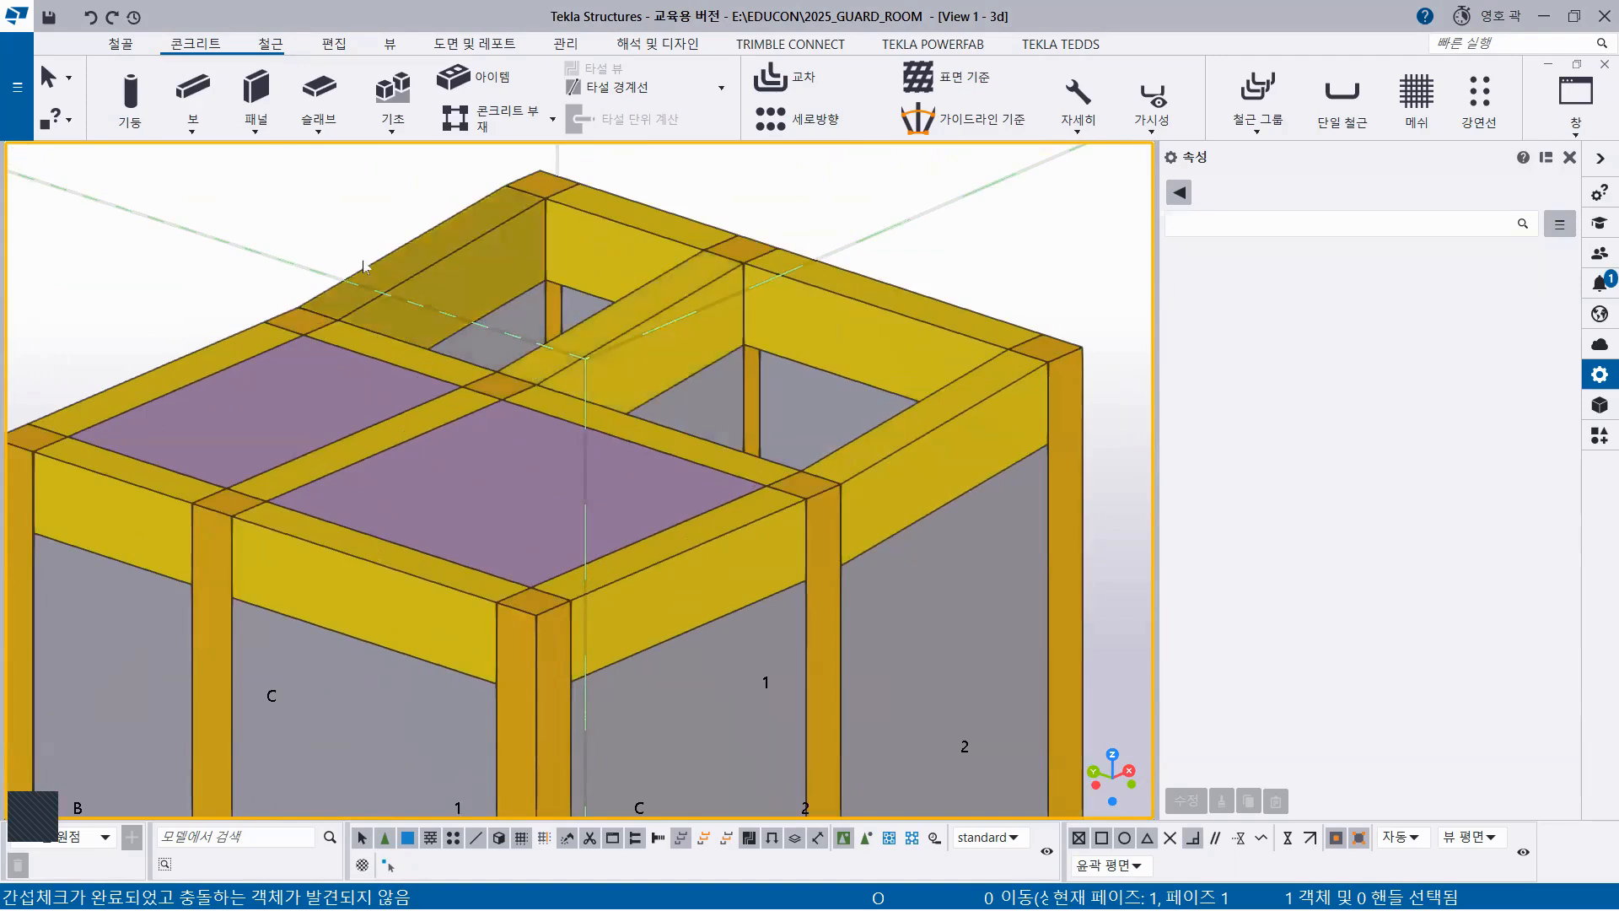
{"action": "left_click", "coordinate": [389, 44]}
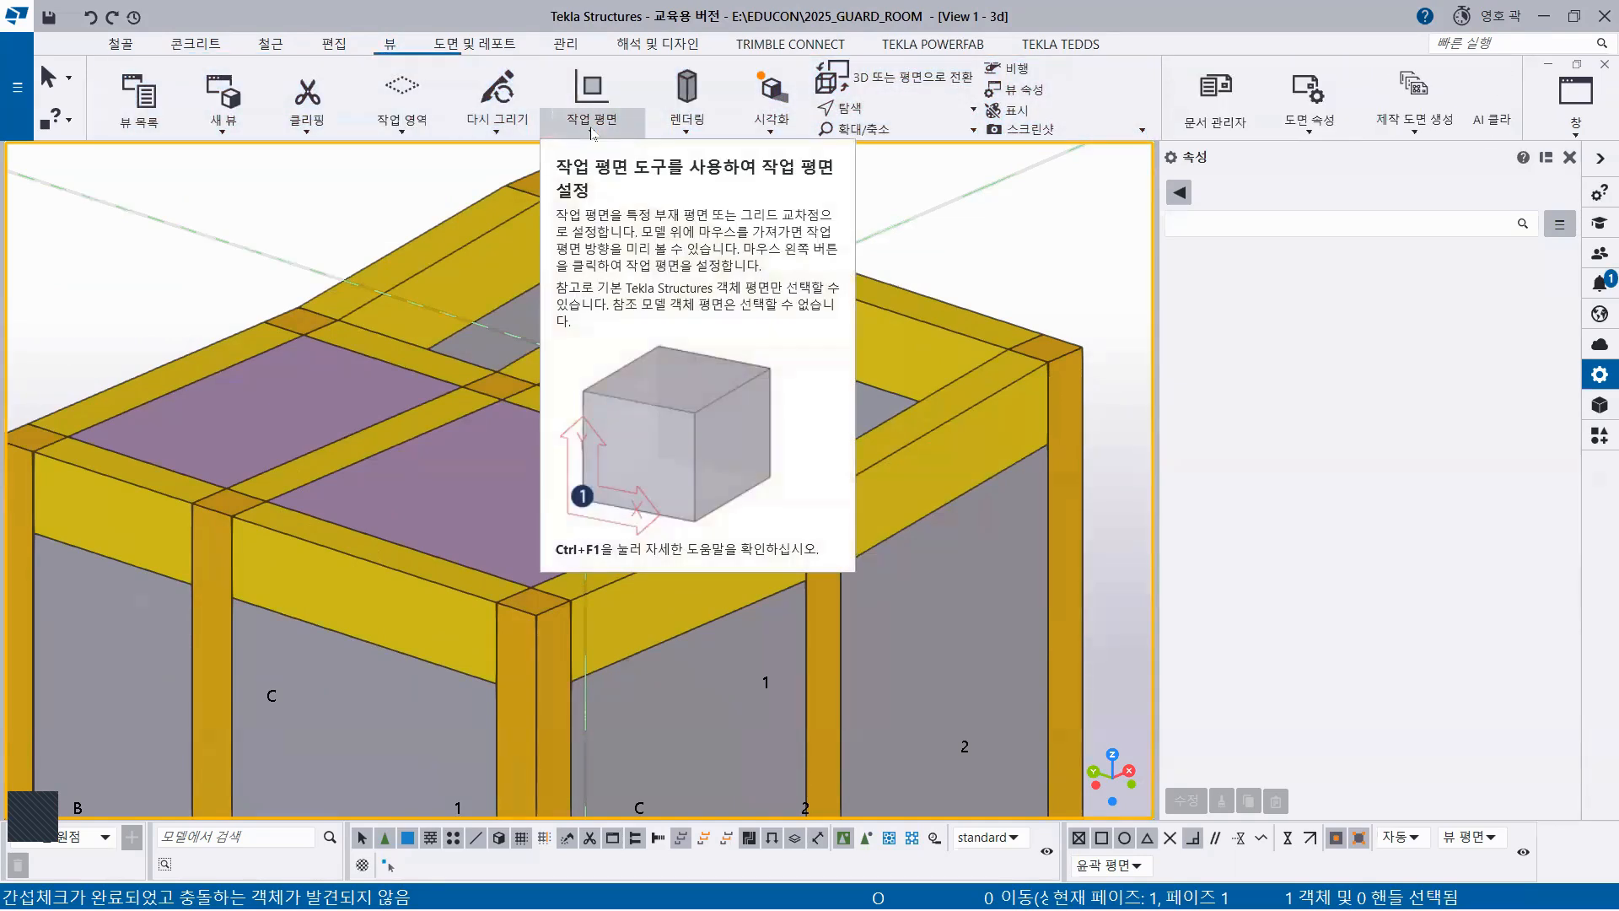
{"action": "left_click", "coordinate": [593, 132]}
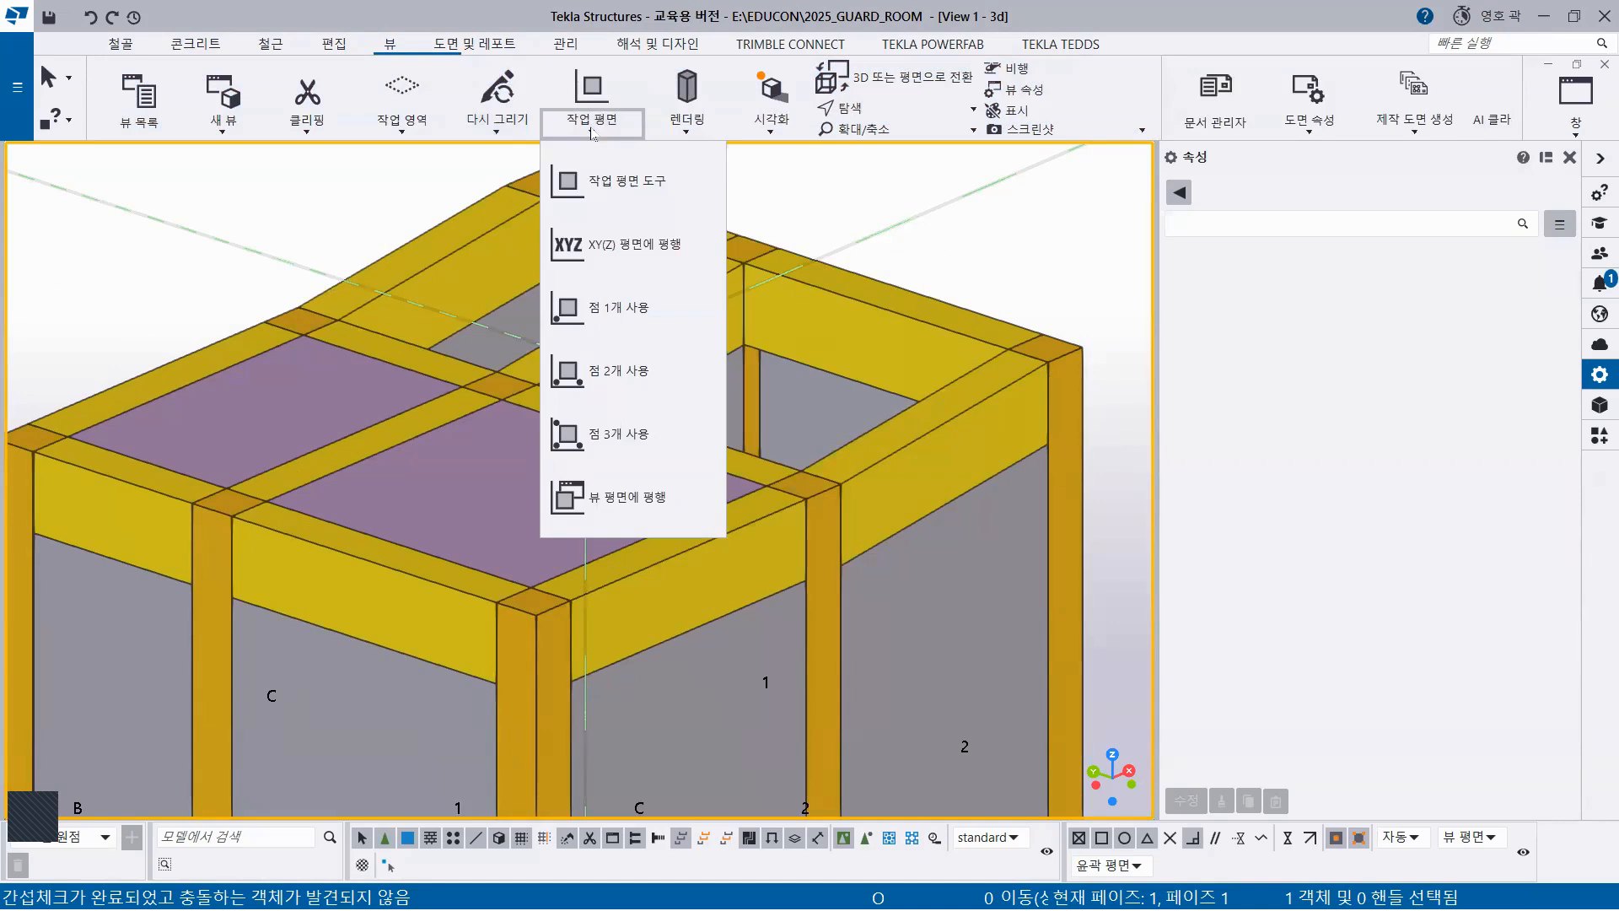
{"action": "left_click", "coordinate": [579, 437]}
{"action": "scroll", "coordinate": [498, 371], "scroll_direction": "up", "scroll_amount": 2}
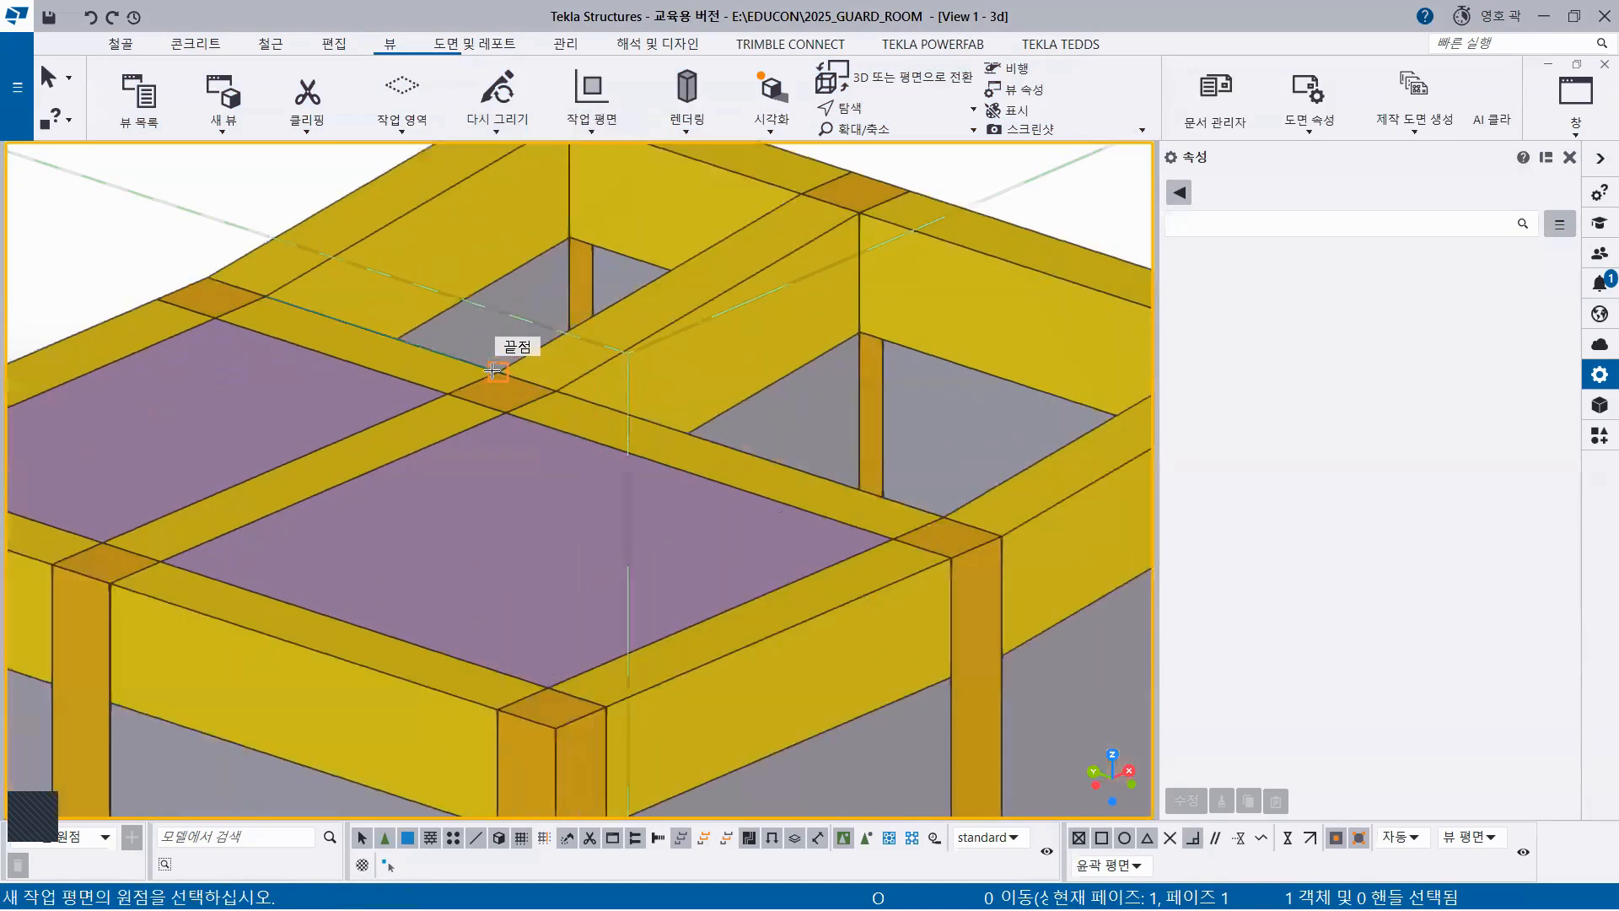
{"action": "scroll", "coordinate": [493, 371], "scroll_direction": "up", "scroll_amount": 1}
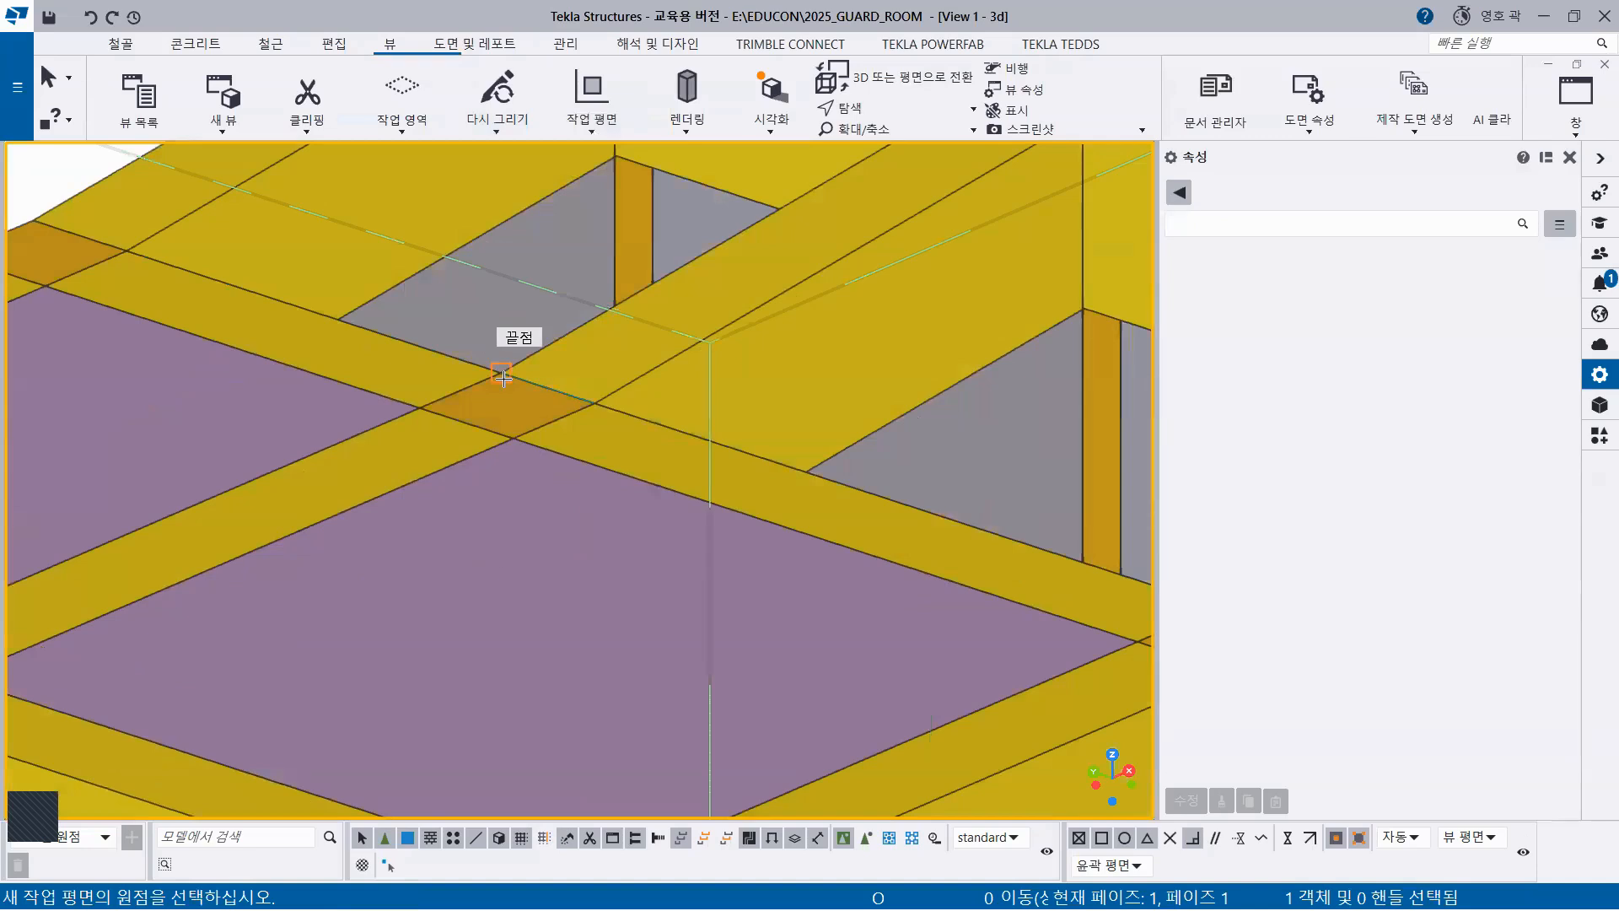
{"action": "left_click", "coordinate": [502, 375]}
{"action": "left_click", "coordinate": [596, 402]}
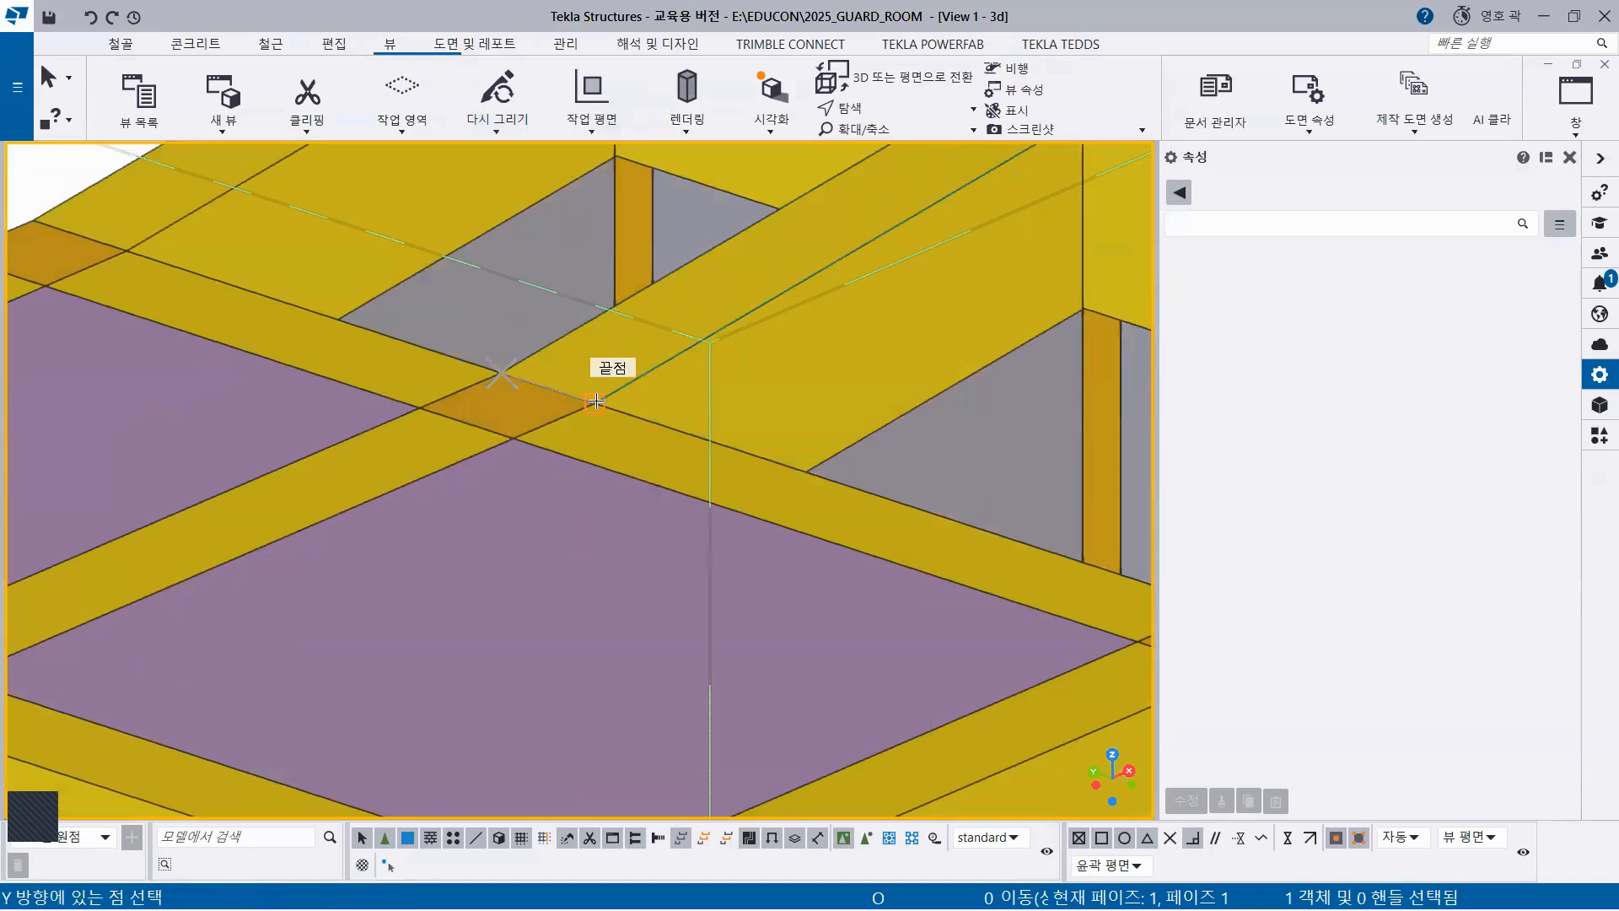
{"action": "left_click", "coordinate": [1288, 838]}
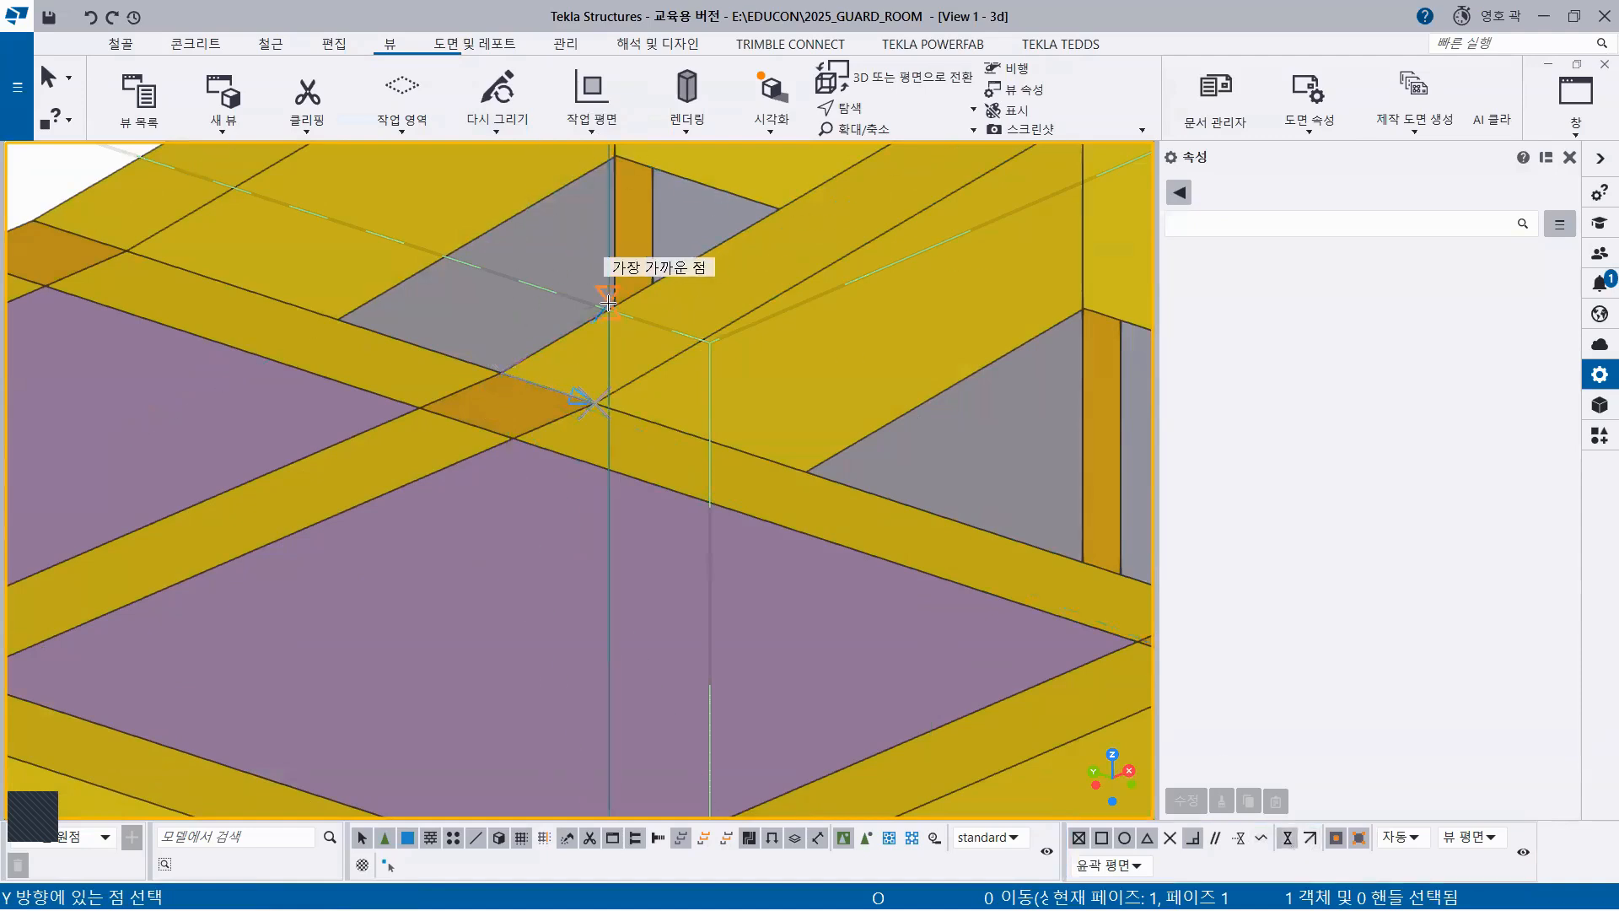
{"action": "left_click", "coordinate": [694, 268]}
{"action": "middle_click_drag", "start_coordinate": [665, 397], "coordinate": [680, 470], "text": "ctrl"}
{"action": "scroll", "coordinate": [681, 412], "scroll_direction": "down", "scroll_amount": 6}
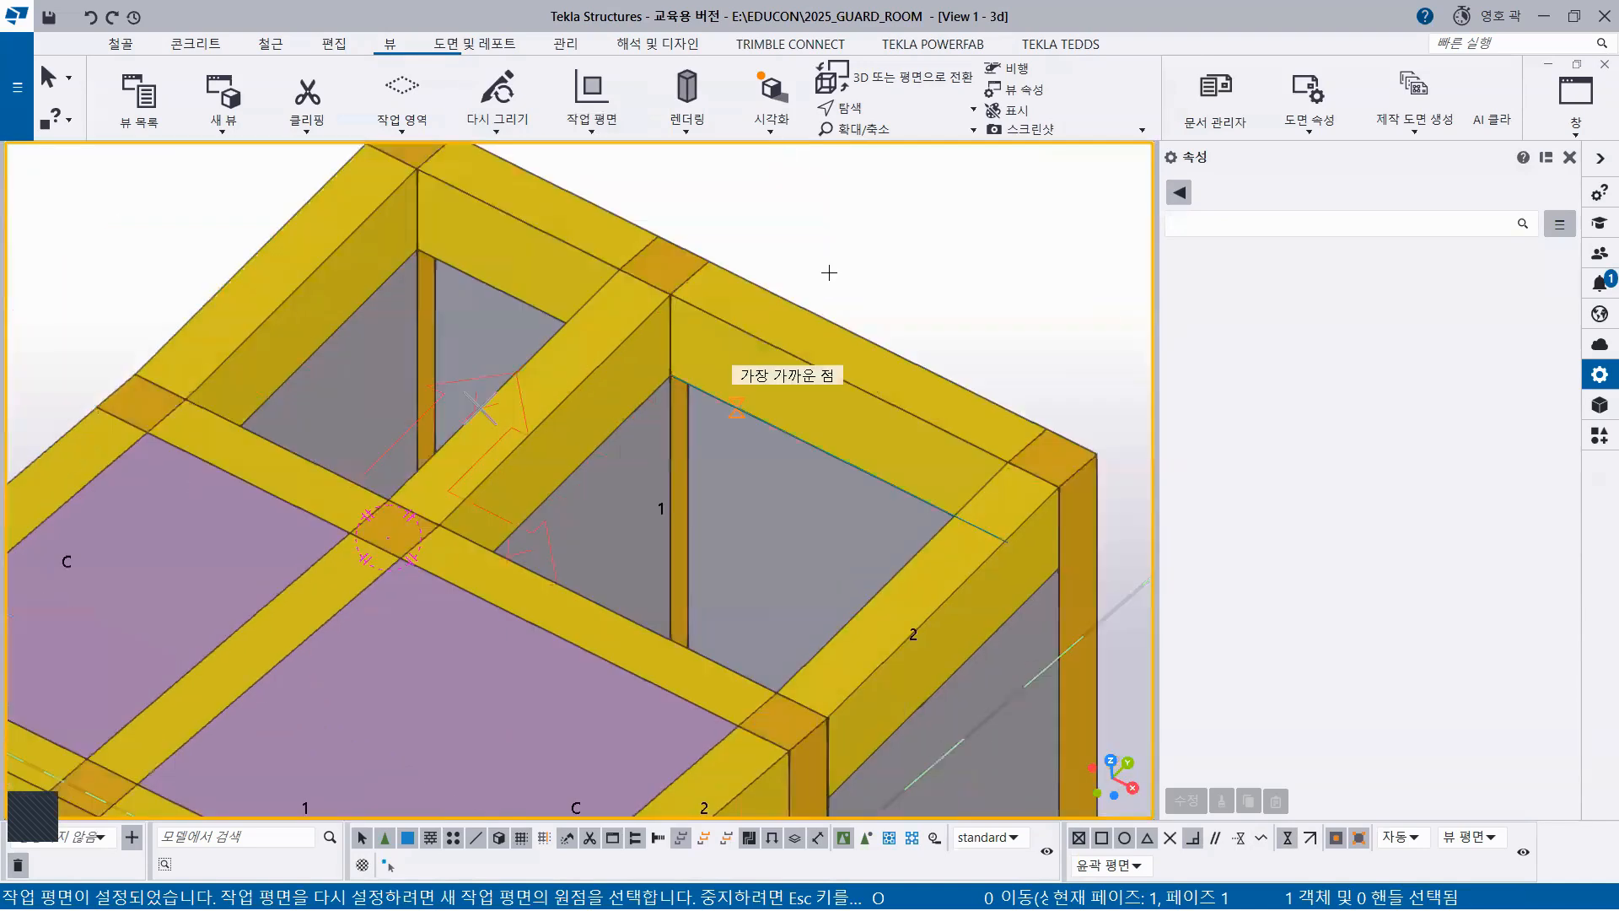
{"action": "right_click", "coordinate": [841, 233]}
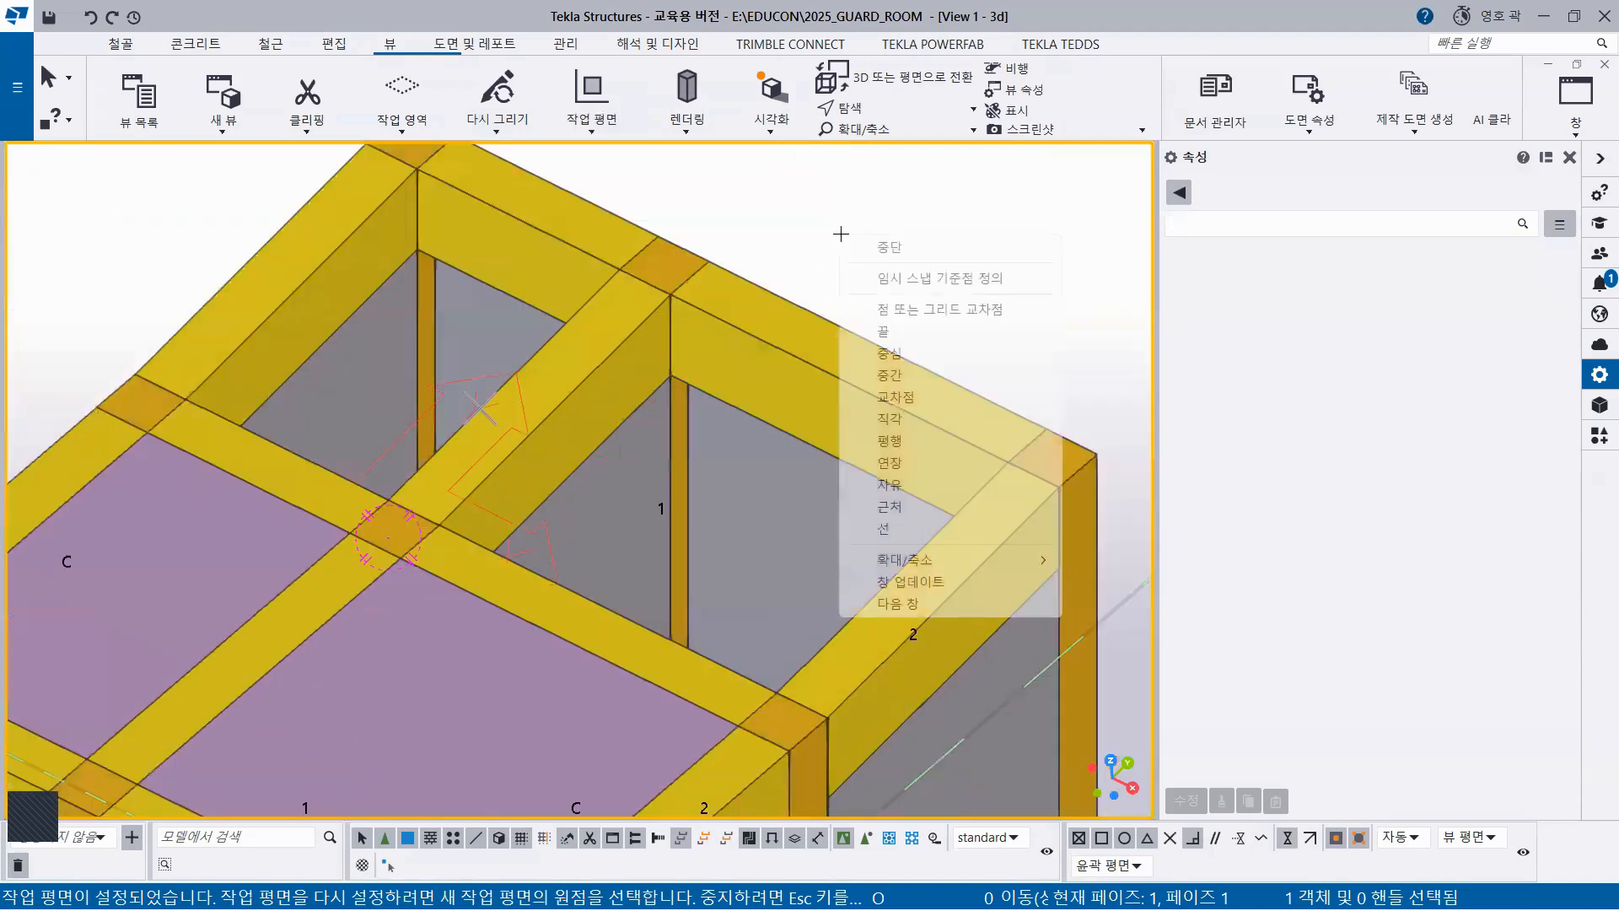
{"action": "left_click", "coordinate": [889, 246]}
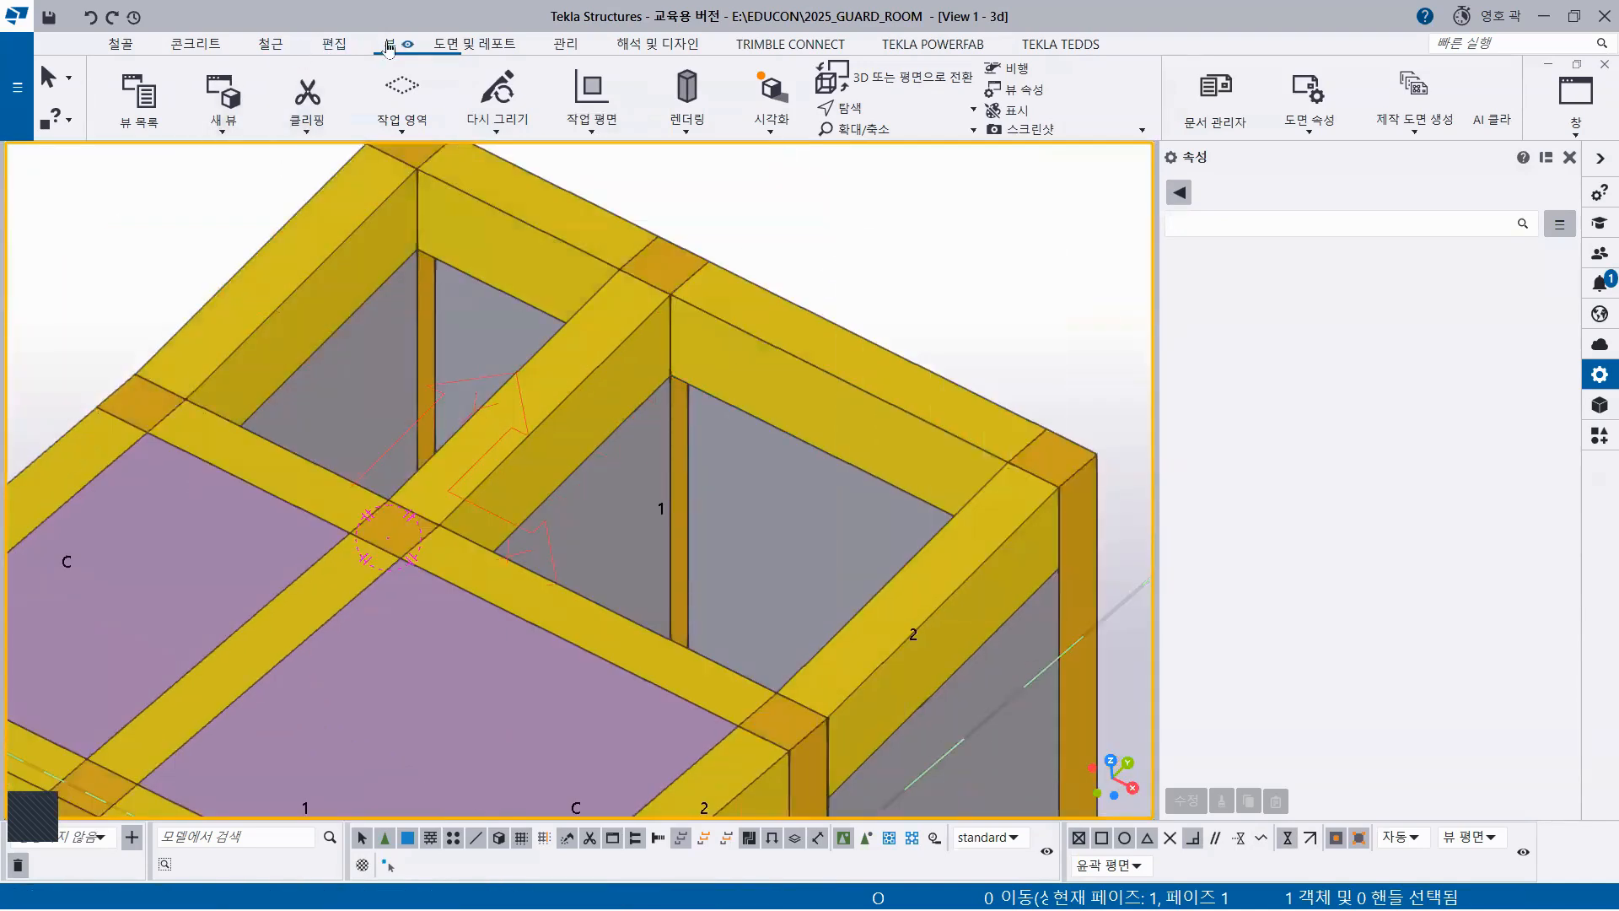
Model a 1000 thick FS1 concrete slab through the four inner beam corners of the sloped bay B-C/1-2
{"action": "left_click", "coordinate": [192, 46]}
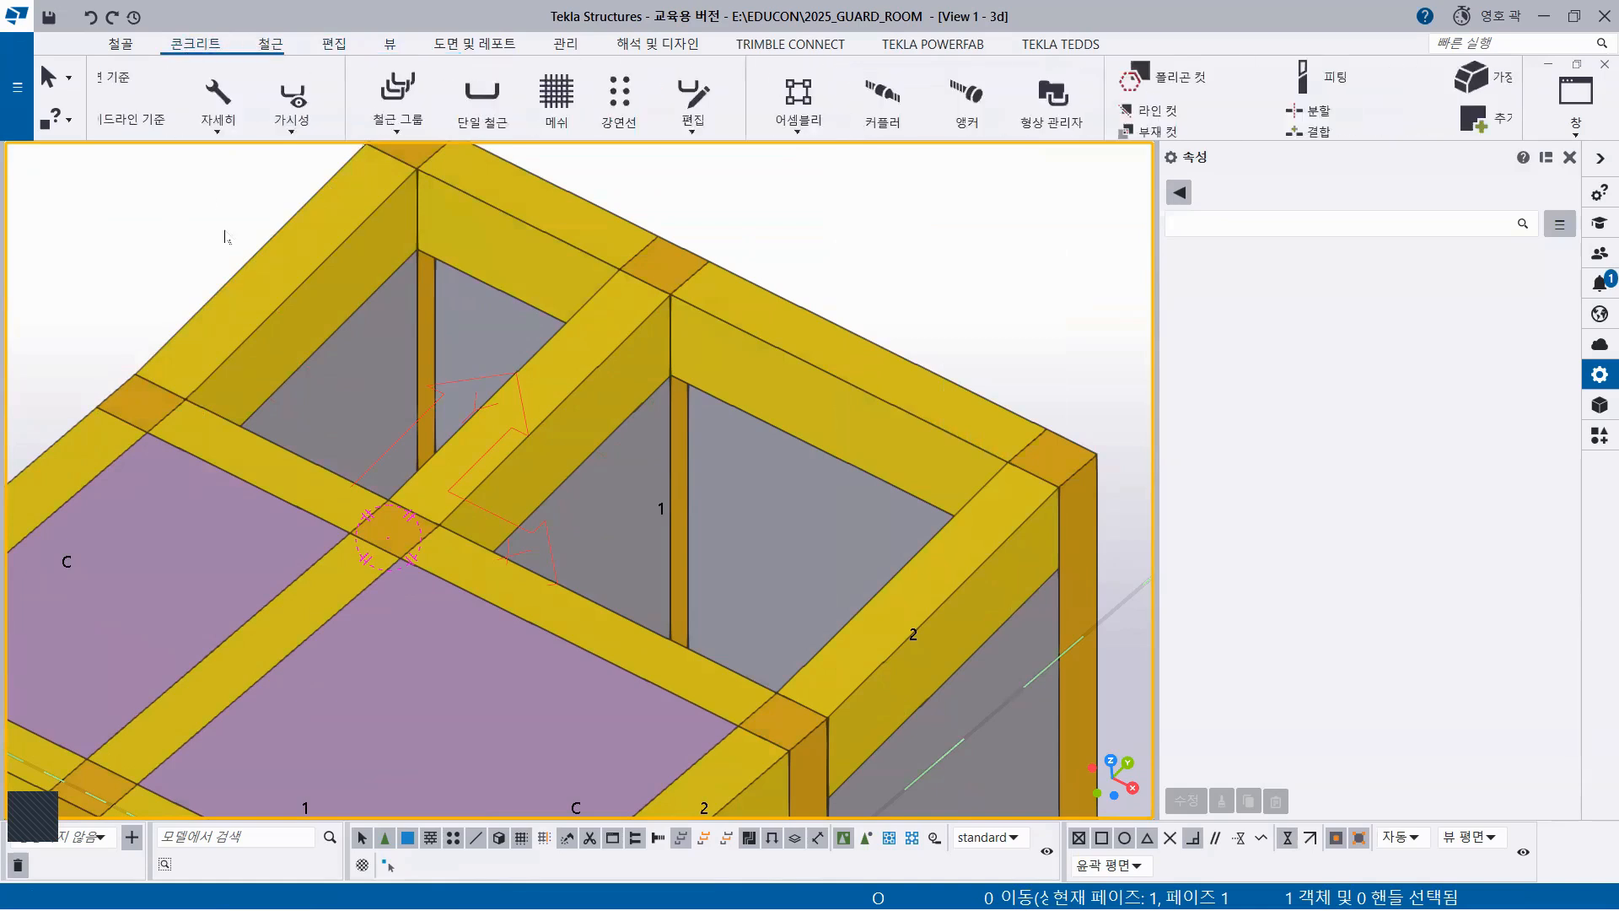
{"action": "left_click", "coordinate": [319, 89]}
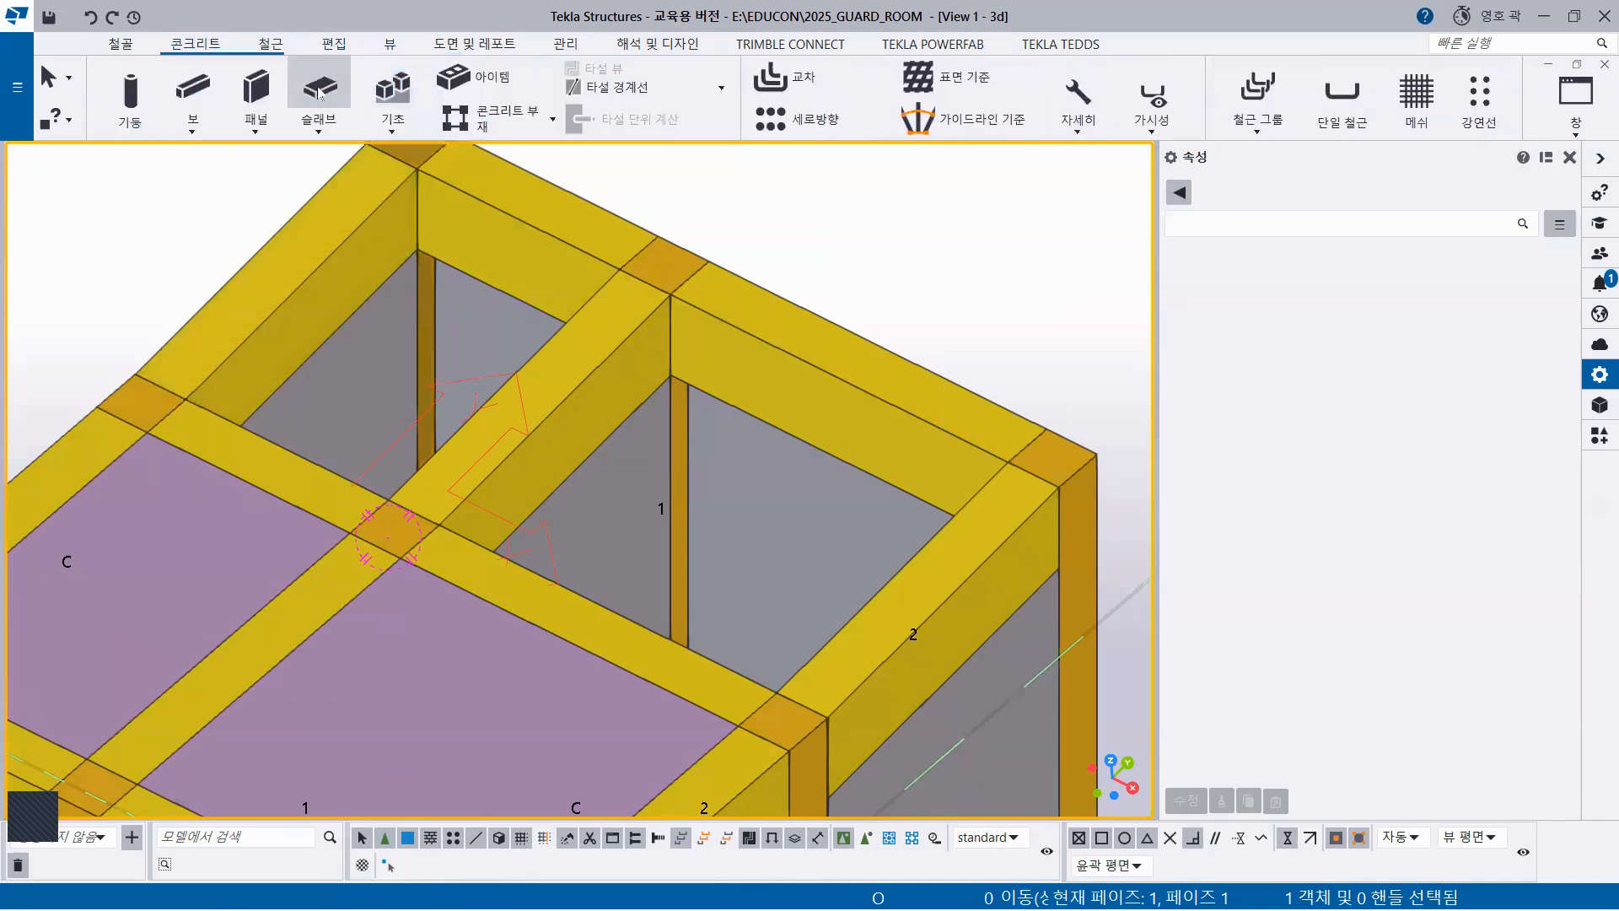
{"action": "left_click", "coordinate": [188, 400]}
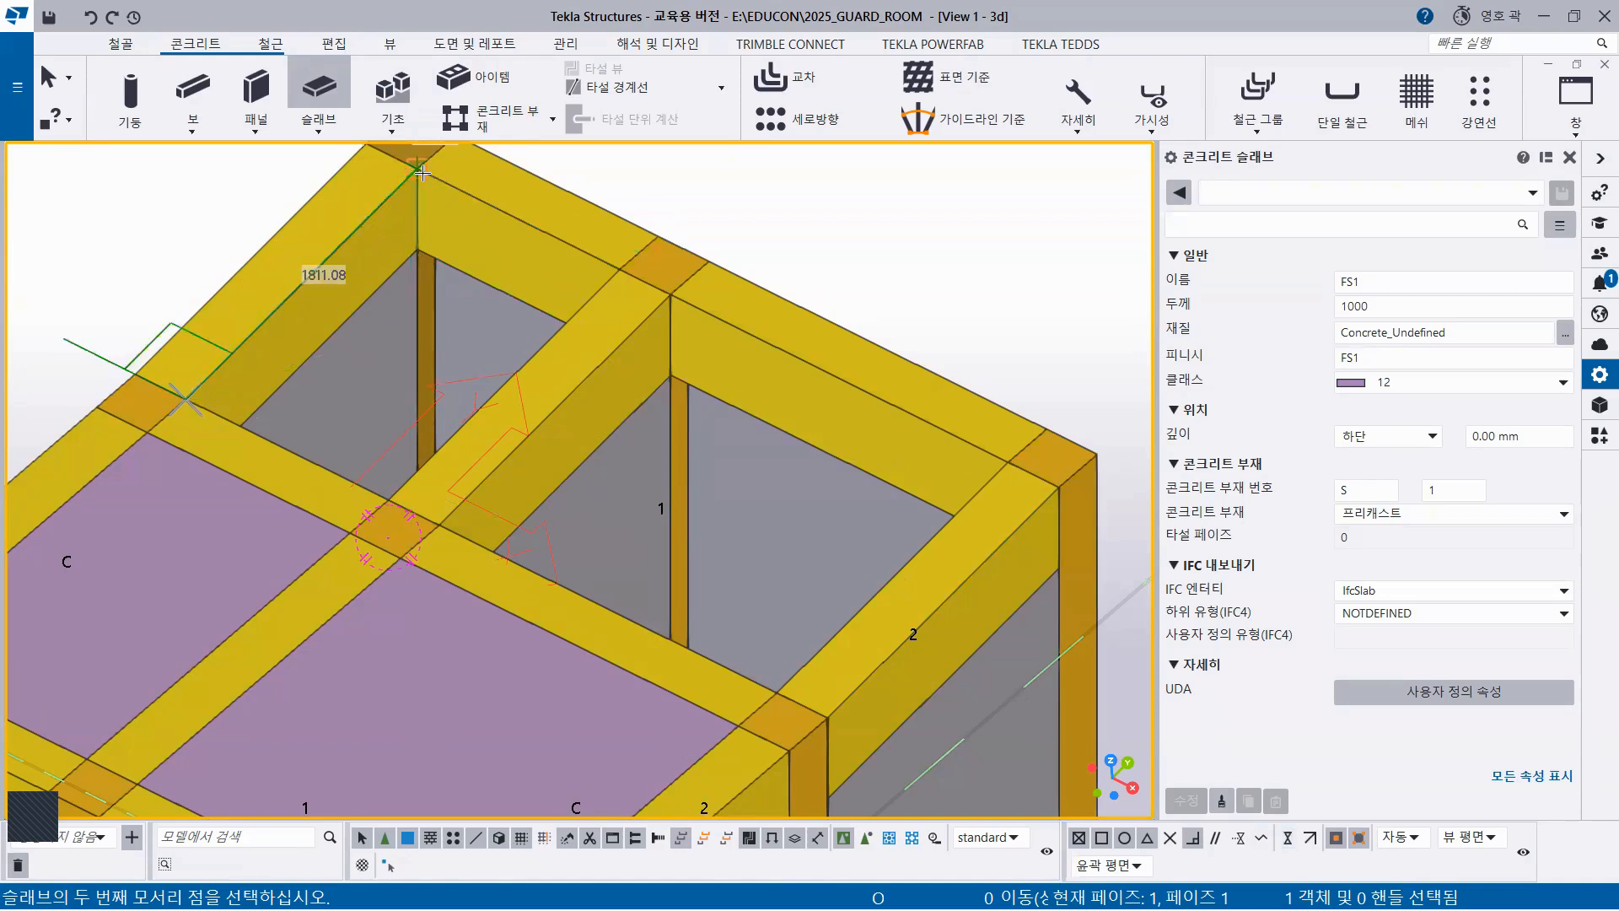
{"action": "left_click", "coordinate": [423, 172]}
{"action": "left_click", "coordinate": [619, 270]}
{"action": "left_click", "coordinate": [424, 480]}
{"action": "middle_click", "coordinate": [453, 514]}
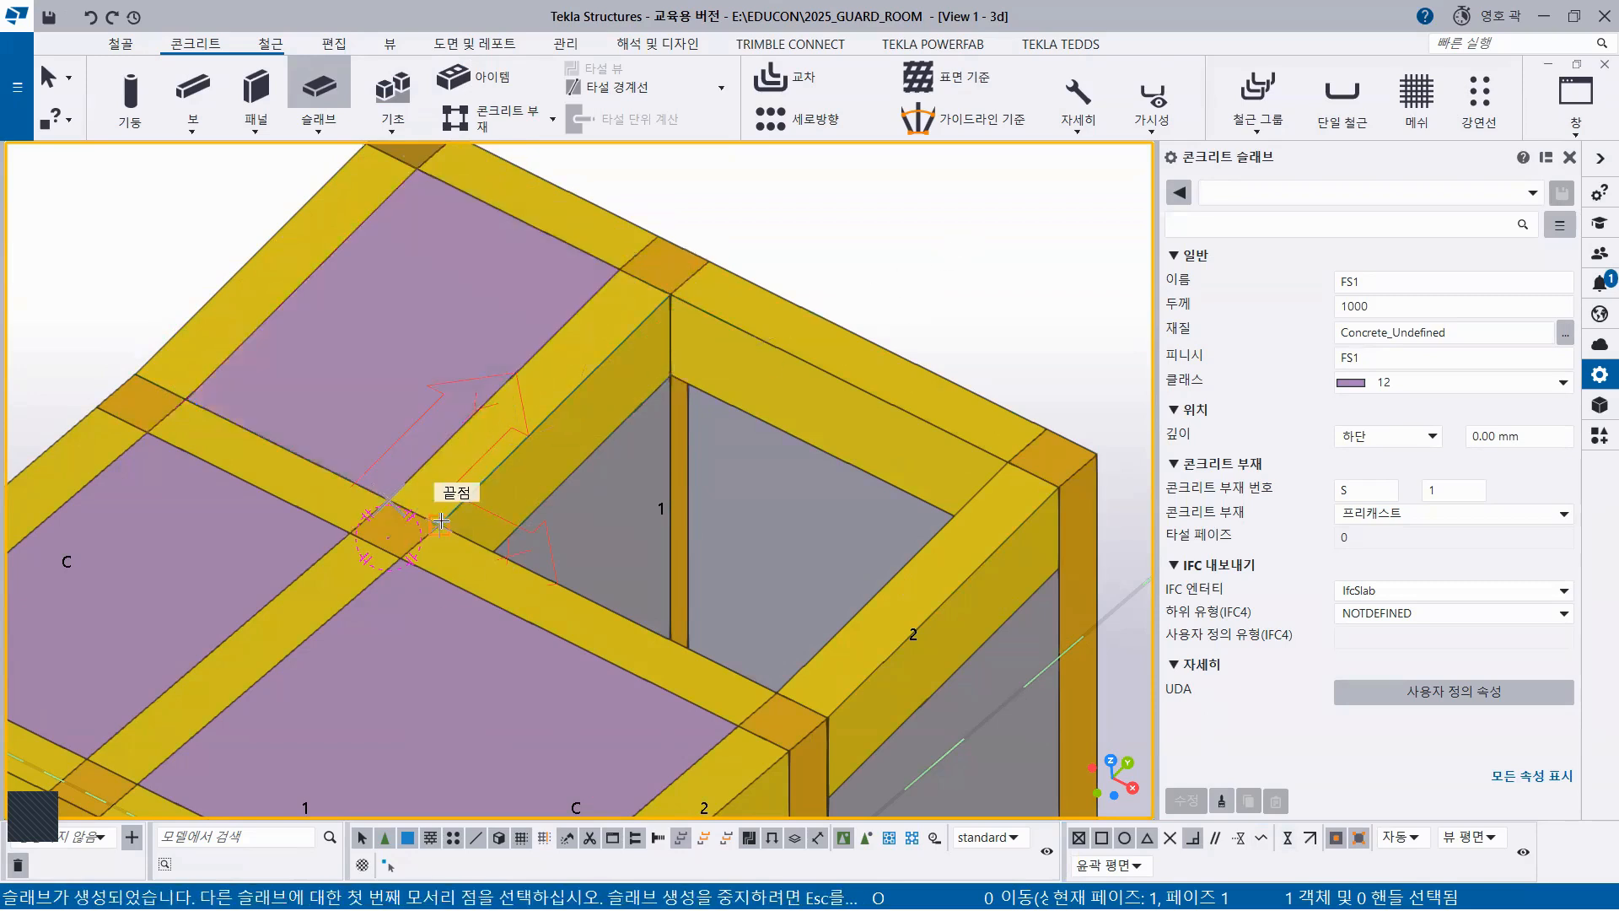
Try to model a 1000 thick FS1 slab in the sloped bay B-C/2-3 through only three inner corners, and delete it
{"action": "left_click", "coordinate": [672, 295]}
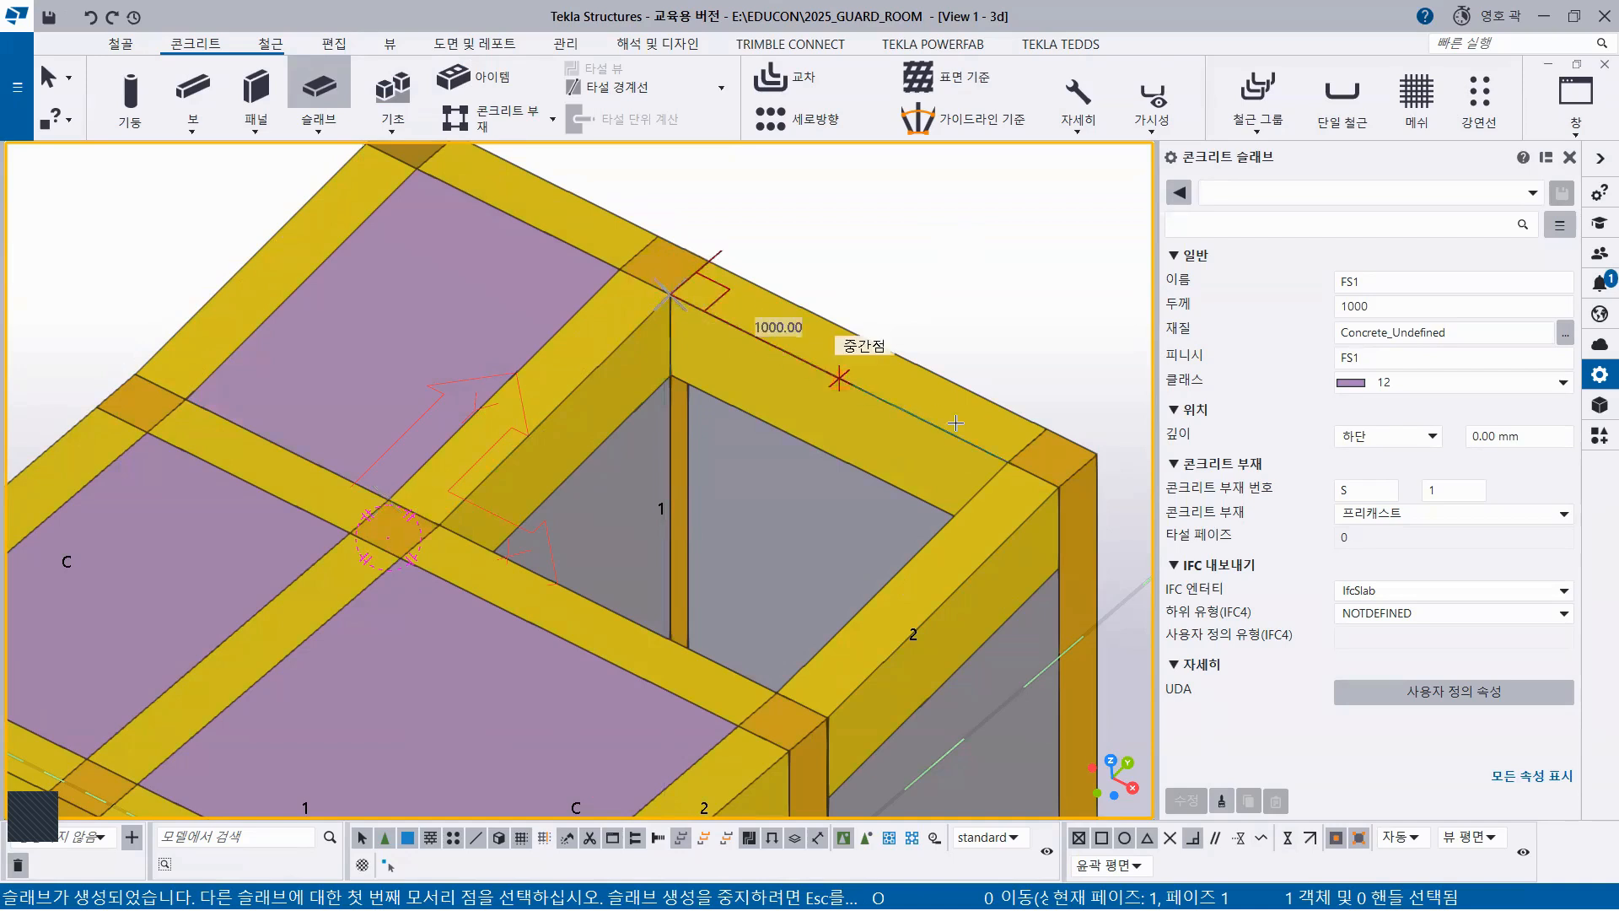
{"action": "left_click", "coordinate": [1005, 463]}
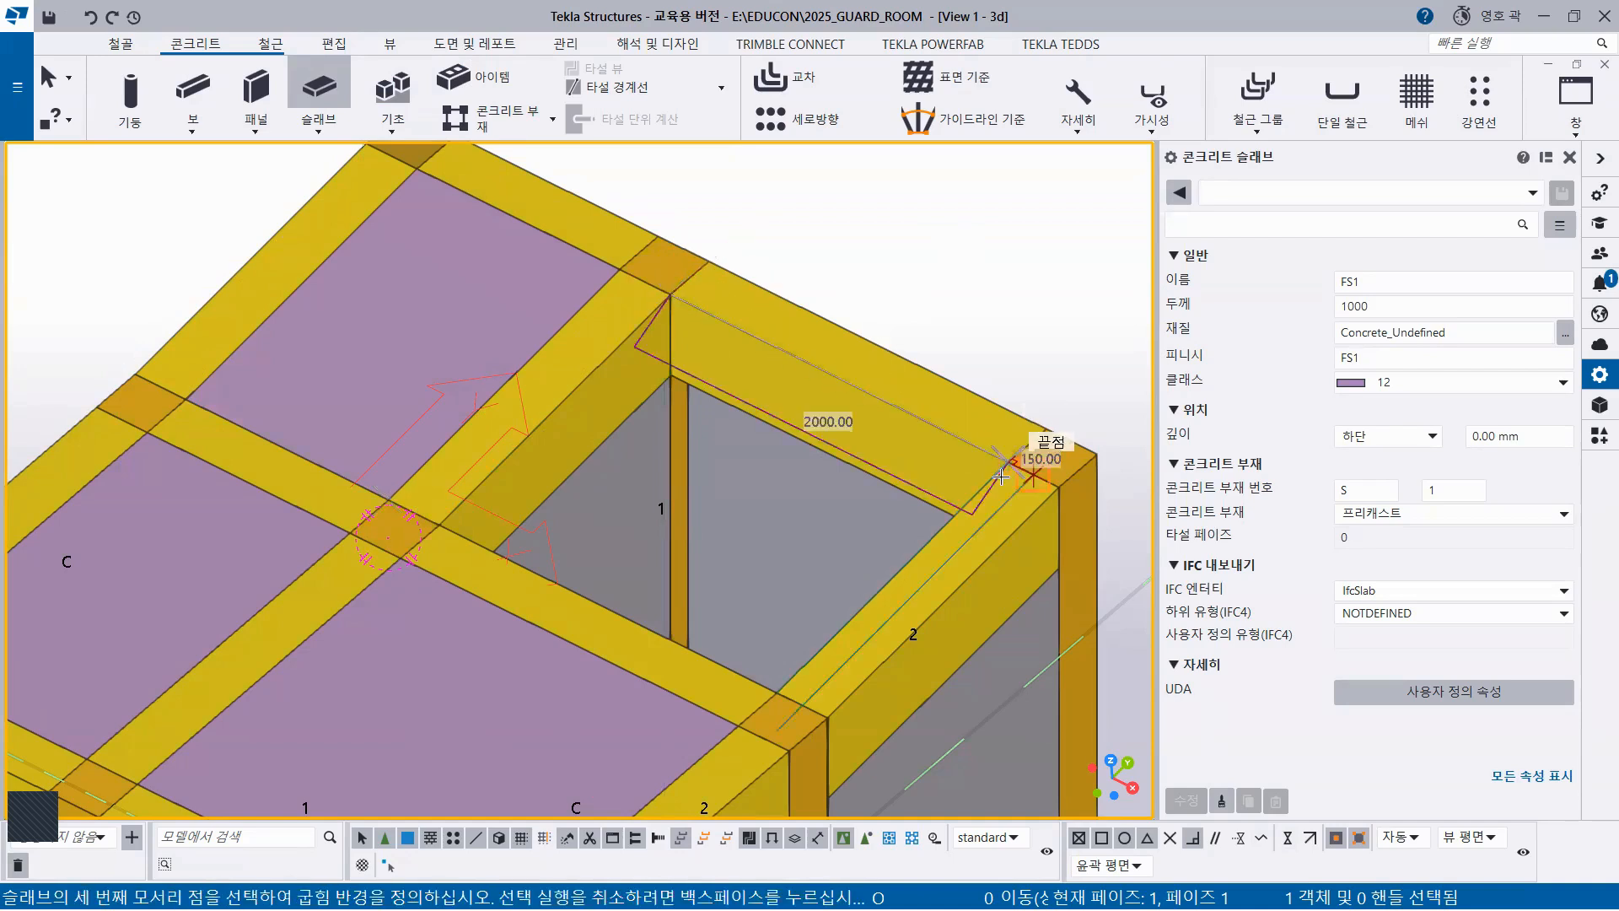
{"action": "left_click", "coordinate": [776, 692]}
{"action": "middle_click", "coordinate": [982, 315]}
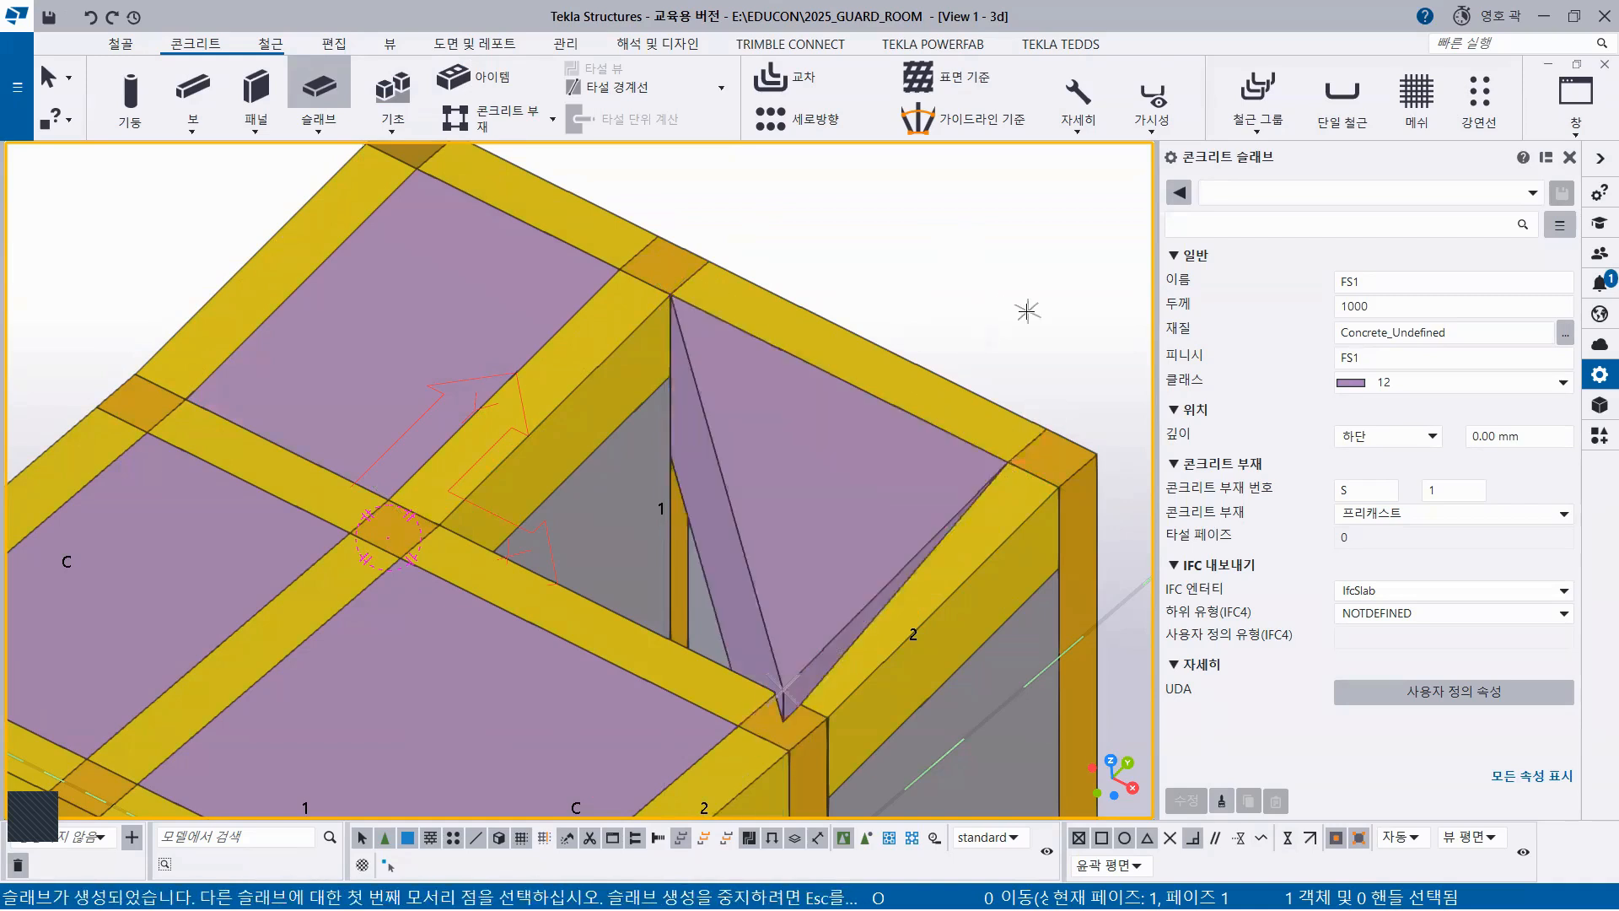
{"action": "right_click", "coordinate": [949, 291]}
{"action": "left_click", "coordinate": [1020, 290]}
{"action": "left_click", "coordinate": [804, 465]}
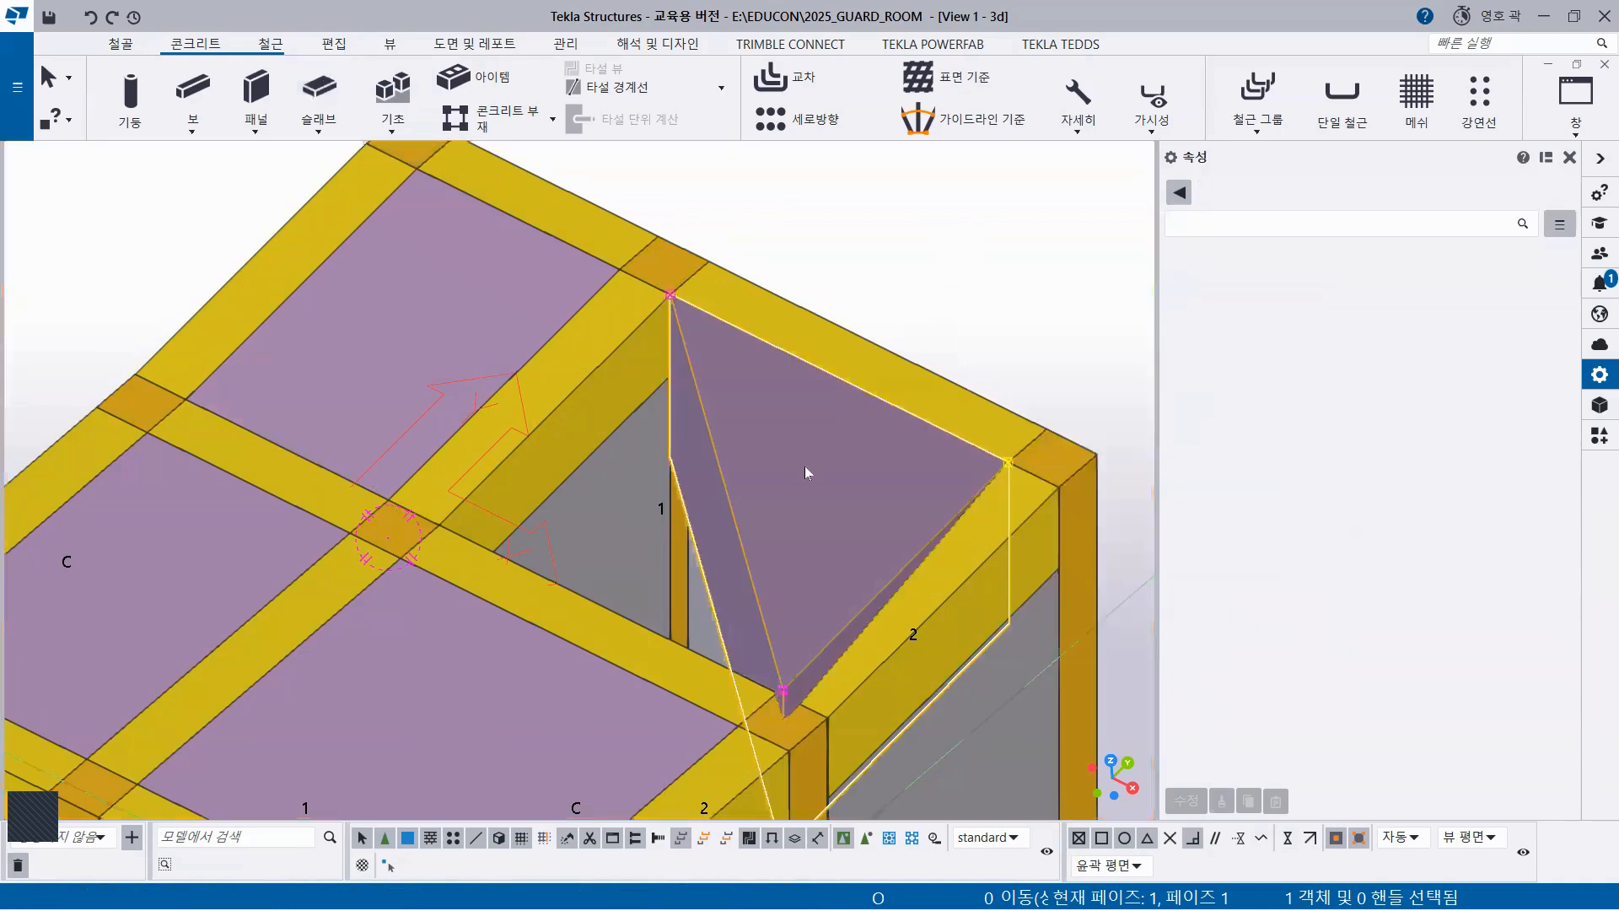
{"action": "key", "text": "Delete"}
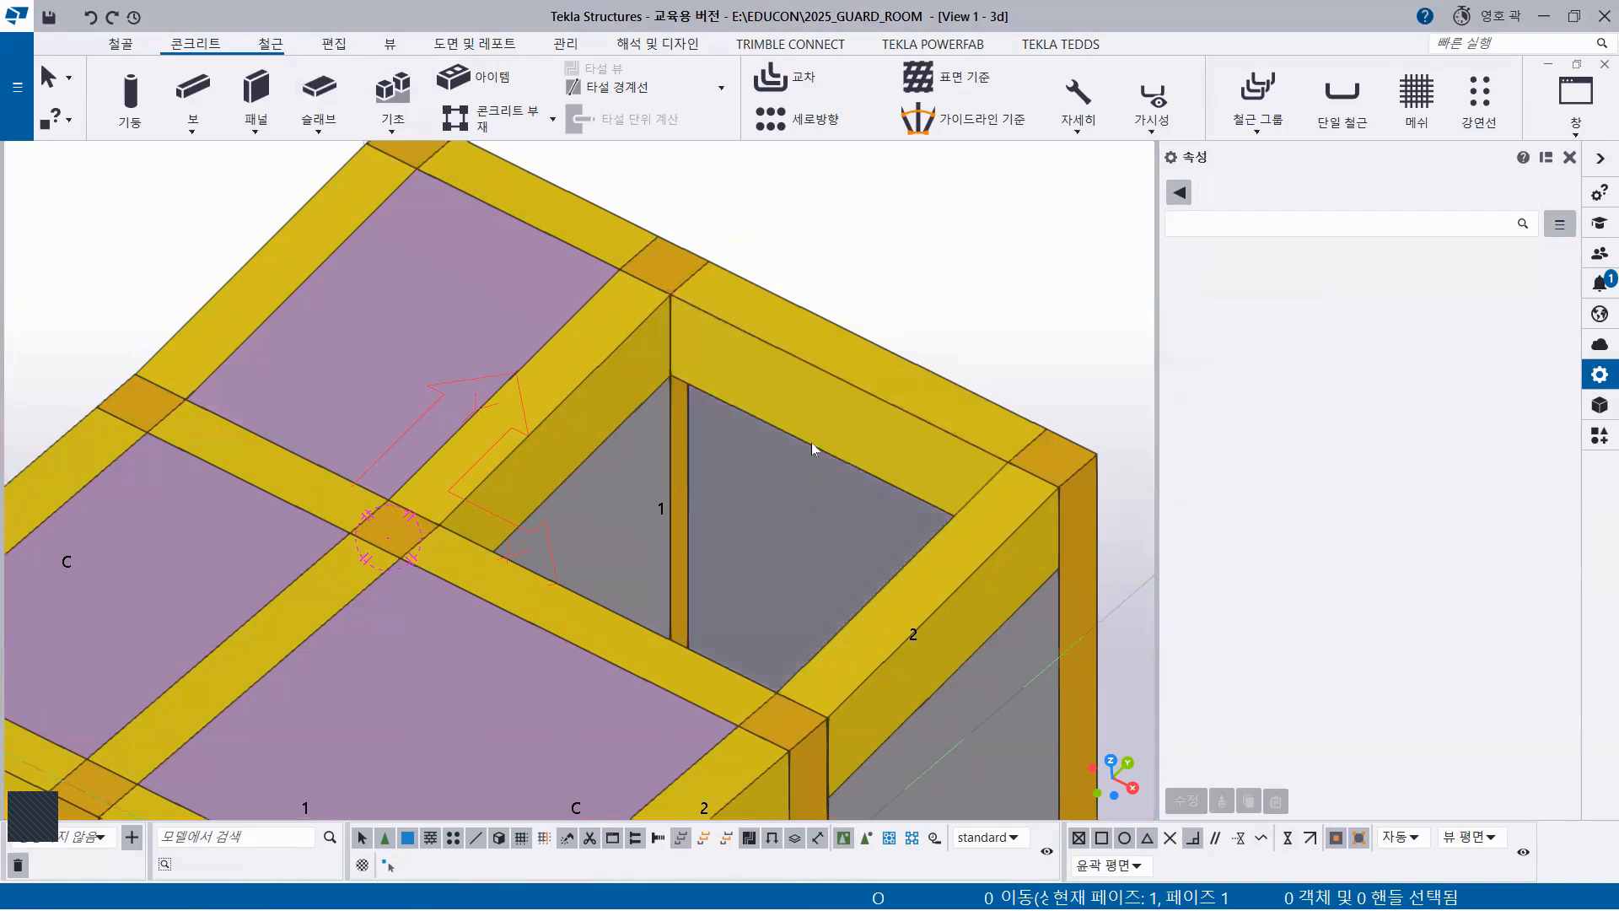
Model a 1000 thick FS1 concrete slab through all four inner beam corners of the sloped bay B-C/2-3, and end the slab command
{"action": "left_click", "coordinate": [319, 88]}
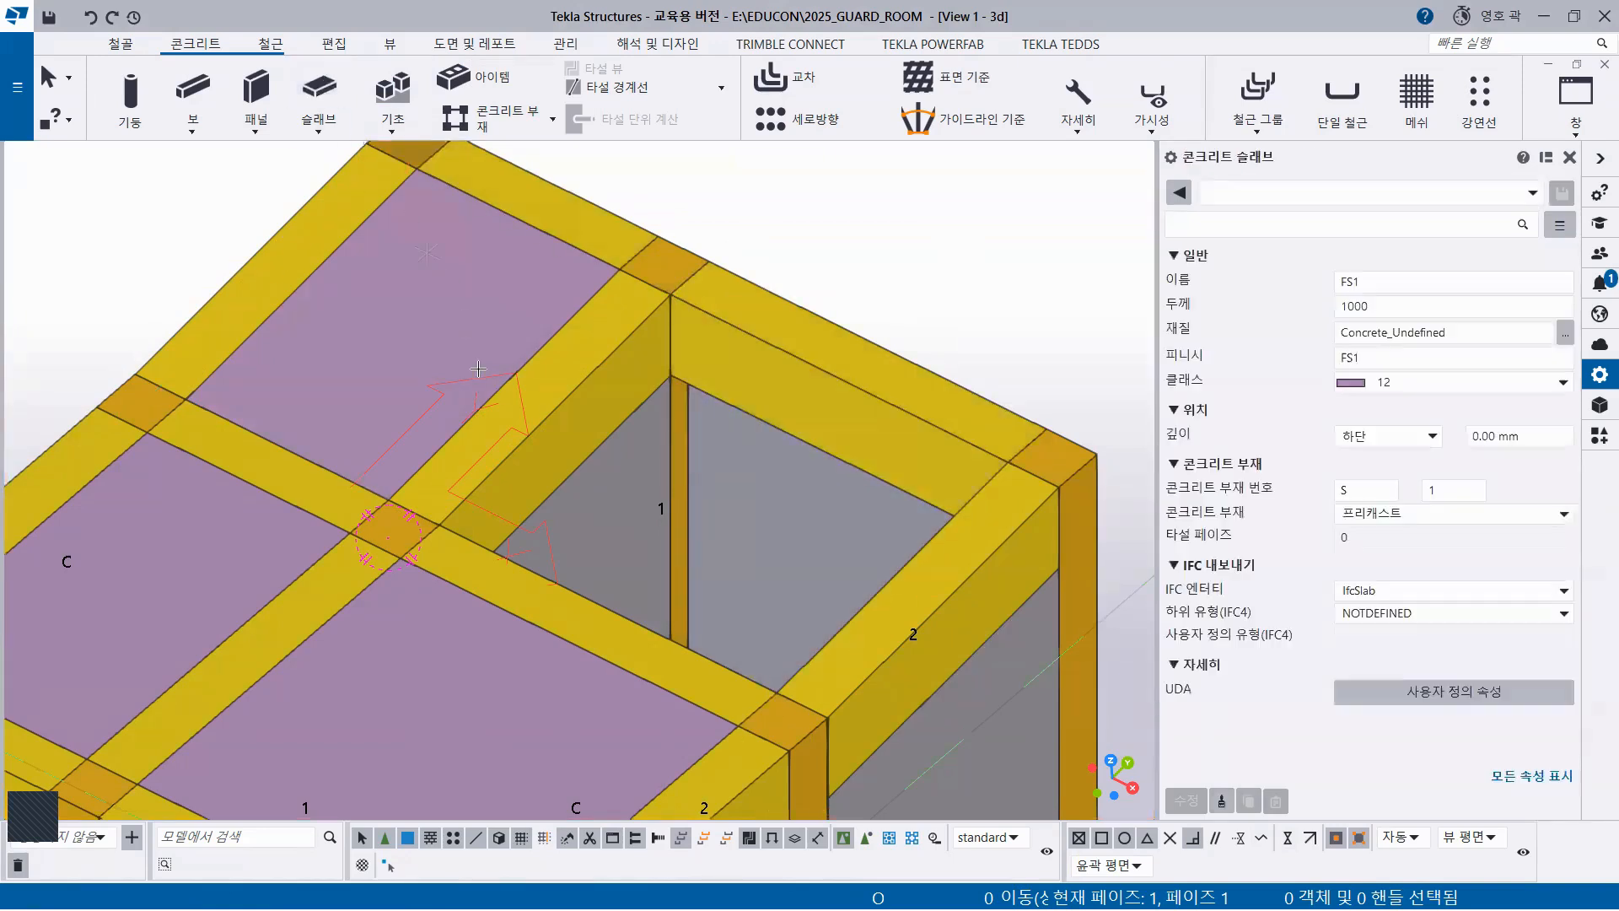
{"action": "left_click", "coordinate": [444, 524]}
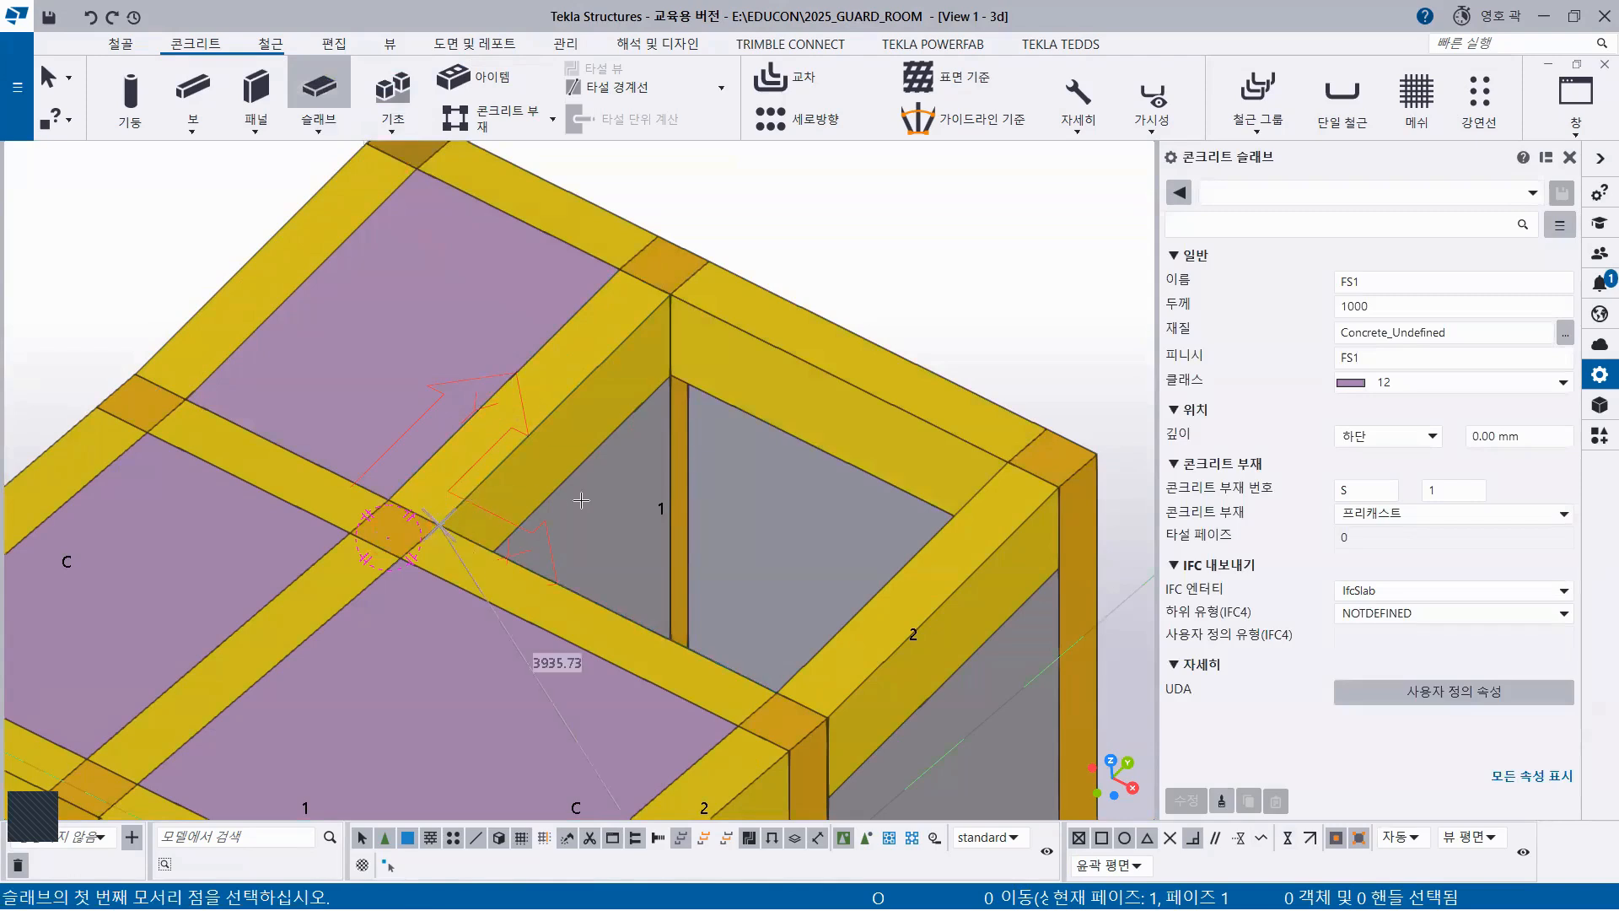
{"action": "left_click", "coordinate": [671, 295]}
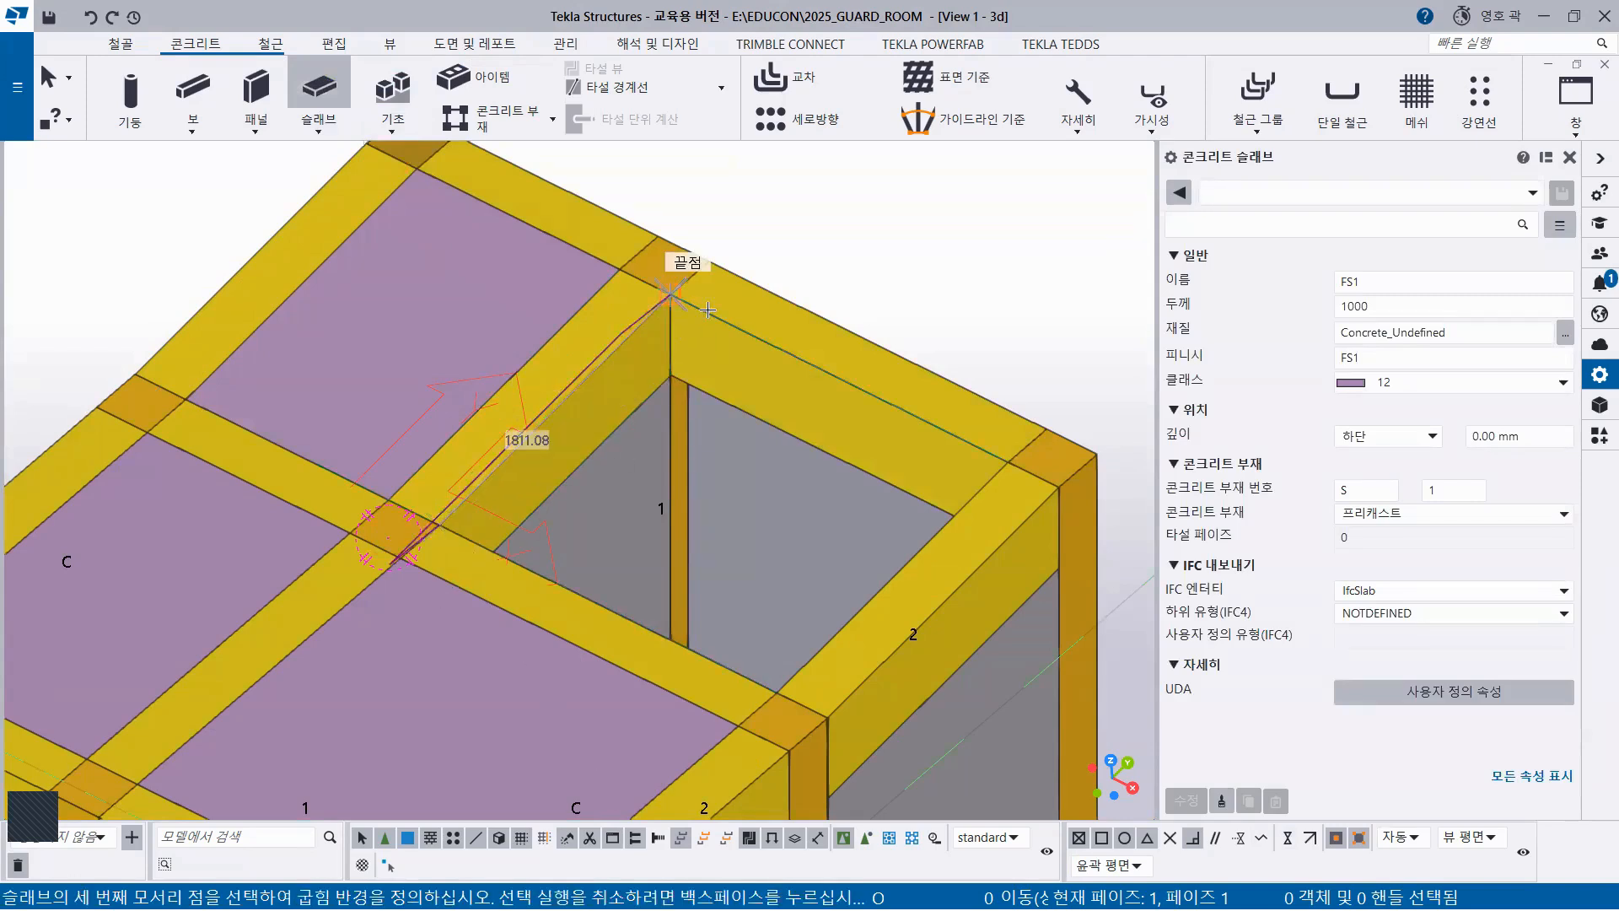
{"action": "left_click", "coordinate": [1008, 463]}
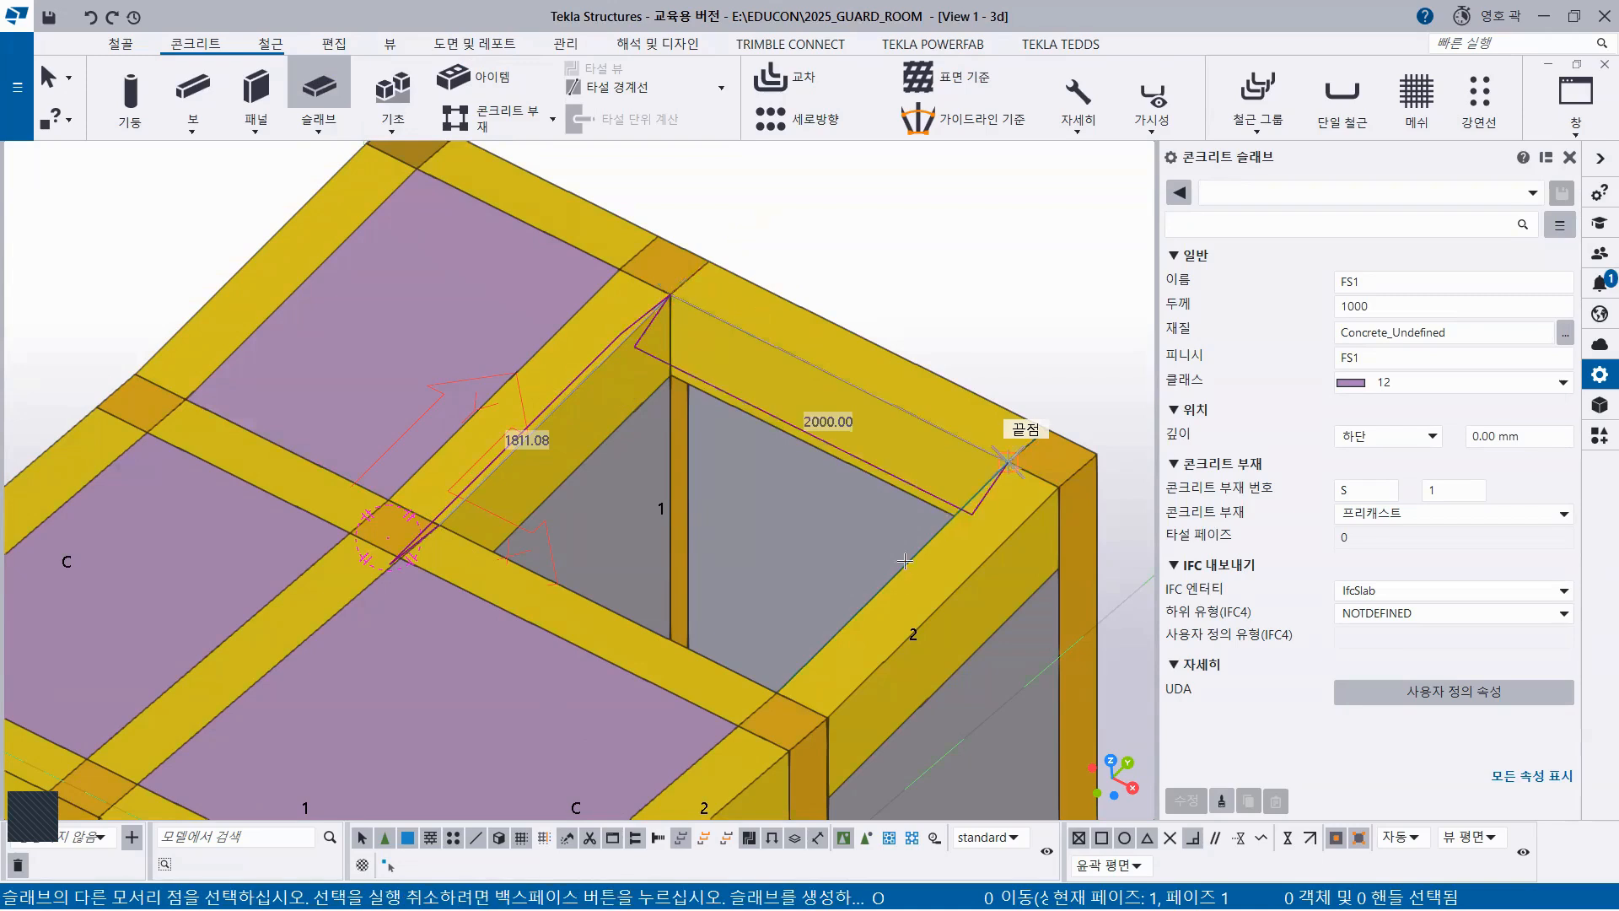
{"action": "left_click", "coordinate": [776, 691]}
{"action": "middle_click", "coordinate": [944, 217]}
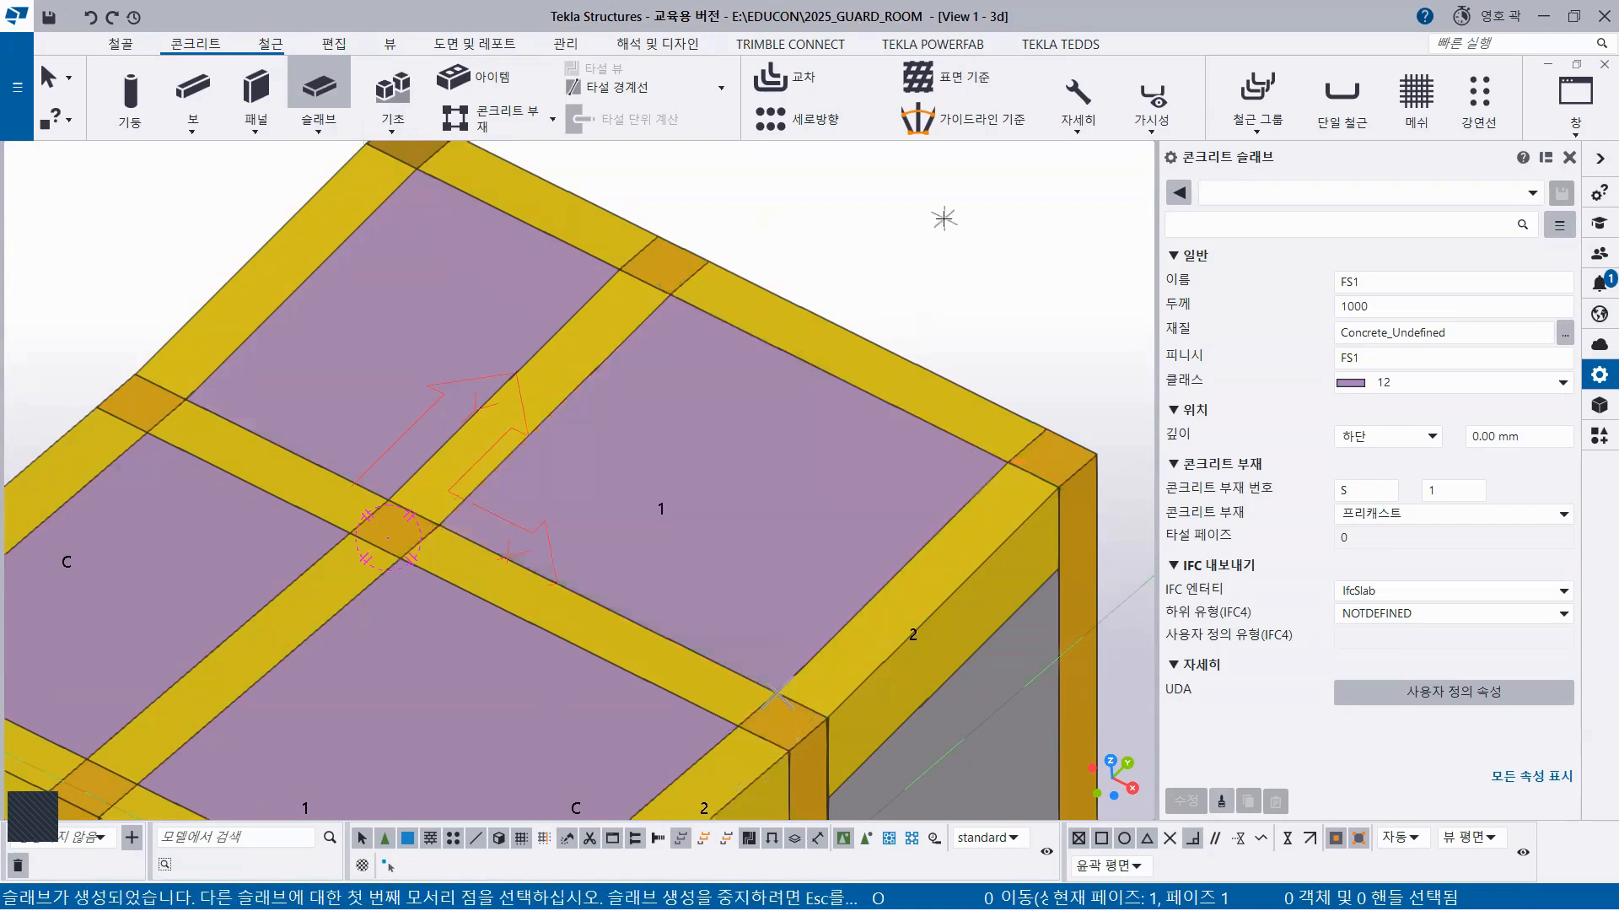
{"action": "right_click", "coordinate": [944, 217]}
{"action": "left_click", "coordinate": [980, 230]}
Apply the saved RS1 properties with a thickness of 200 to the slab in the sloped bay B-C/2-3
{"action": "left_click", "coordinate": [763, 362]}
{"action": "left_click", "coordinate": [1367, 195]}
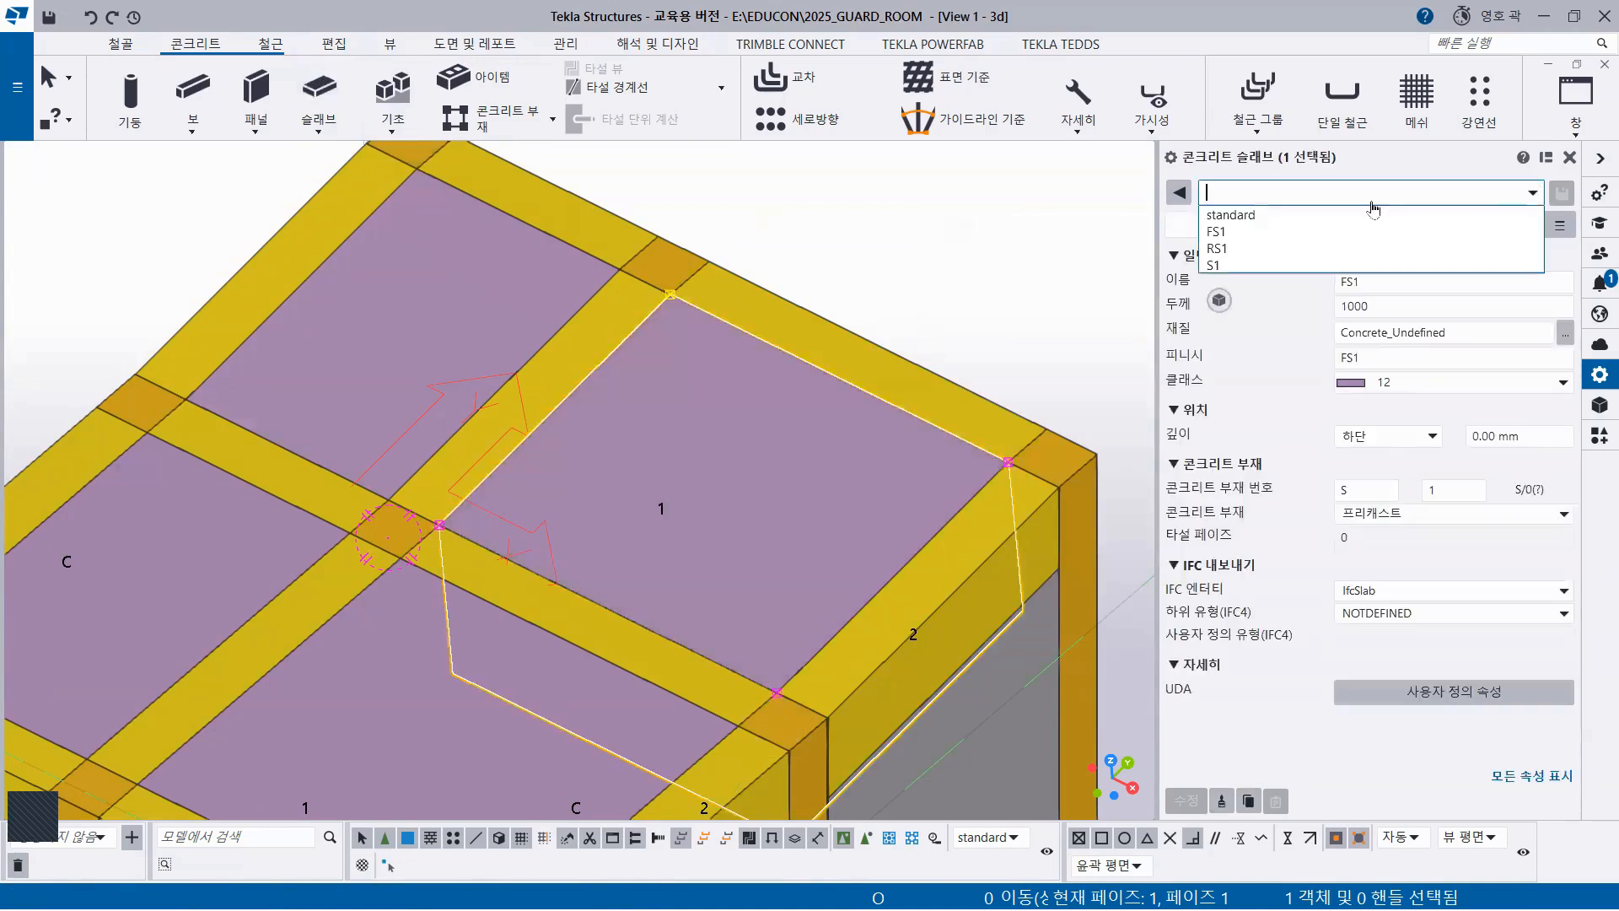
{"action": "left_click", "coordinate": [1251, 249]}
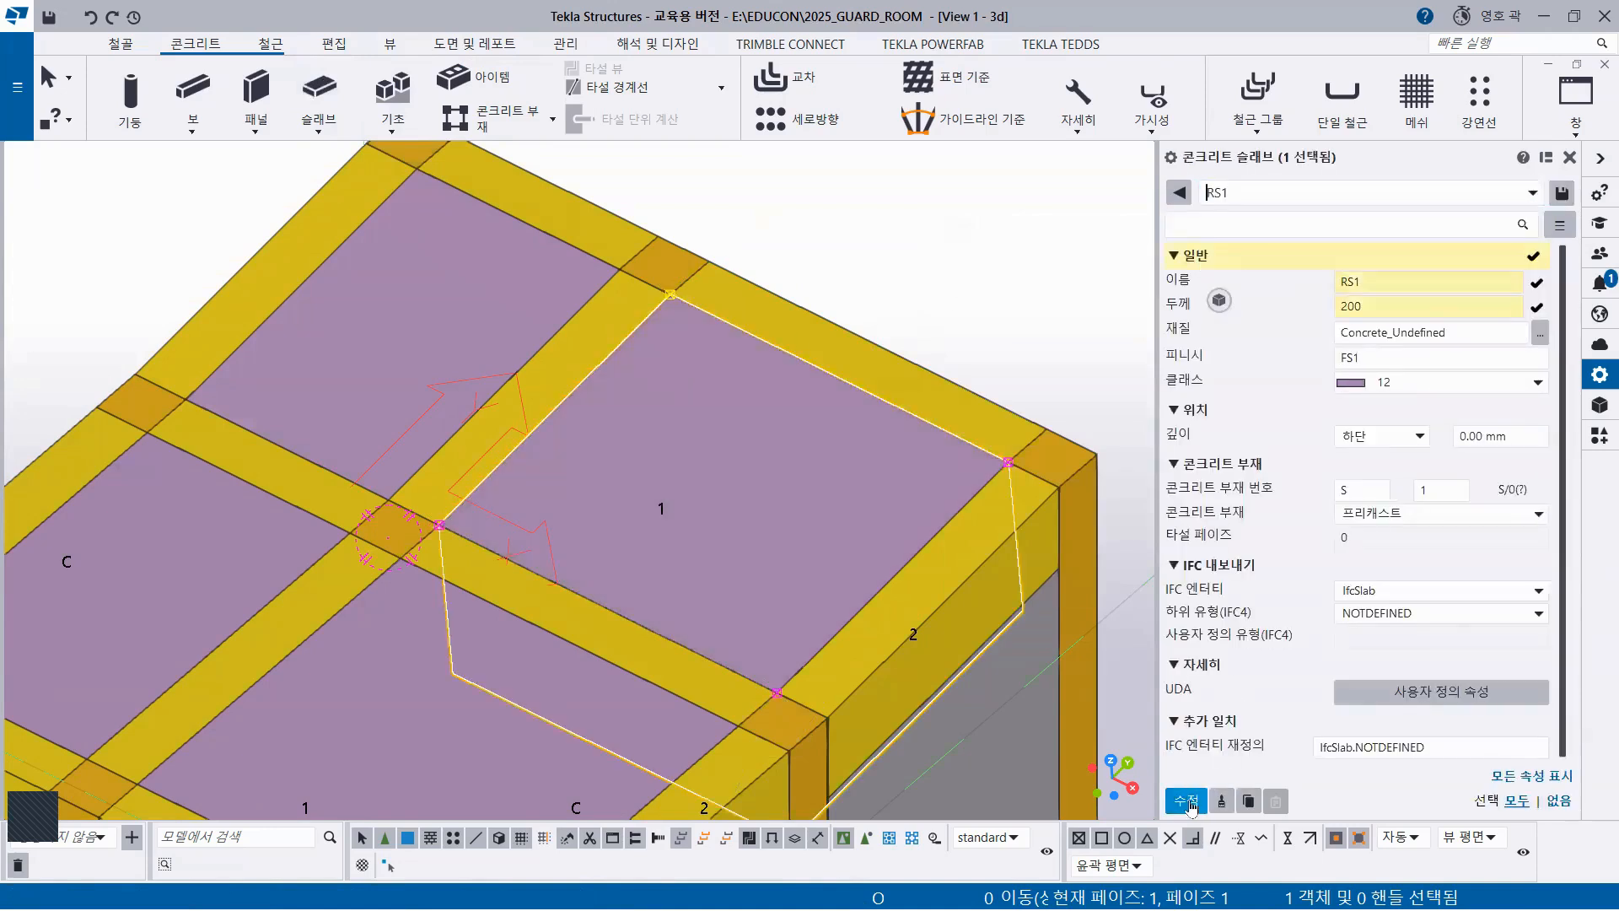
{"action": "left_click", "coordinate": [1184, 801]}
Apply the saved RS1 properties with a thickness of 200 to the slab in the sloped bay B-C/1-2
{"action": "left_click", "coordinate": [449, 376]}
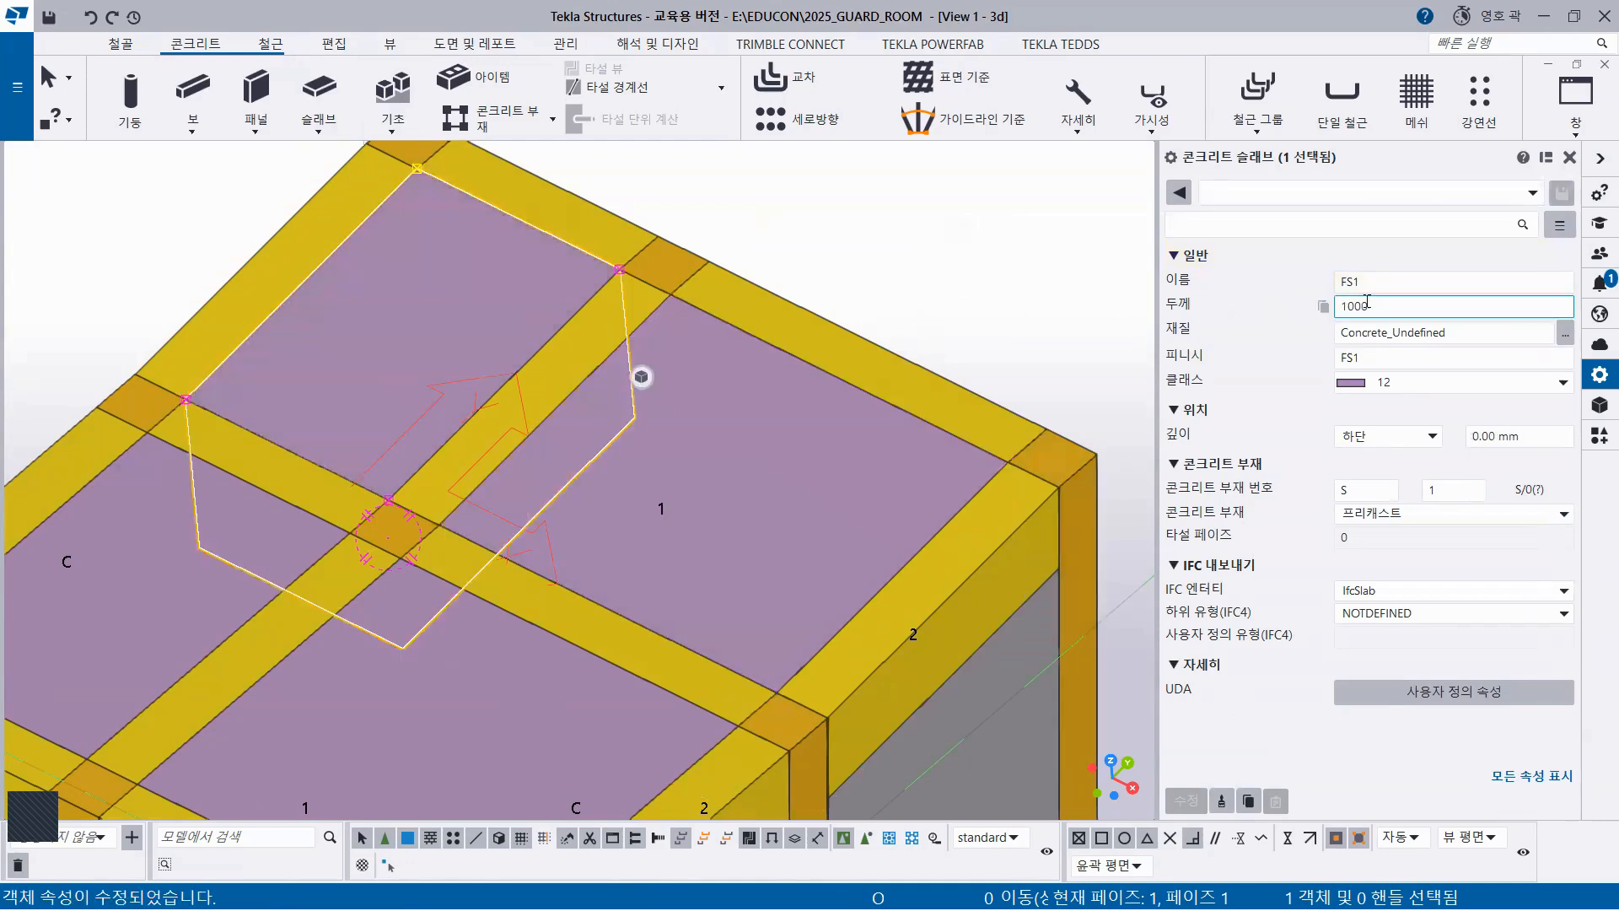
{"action": "left_click", "coordinate": [1502, 194]}
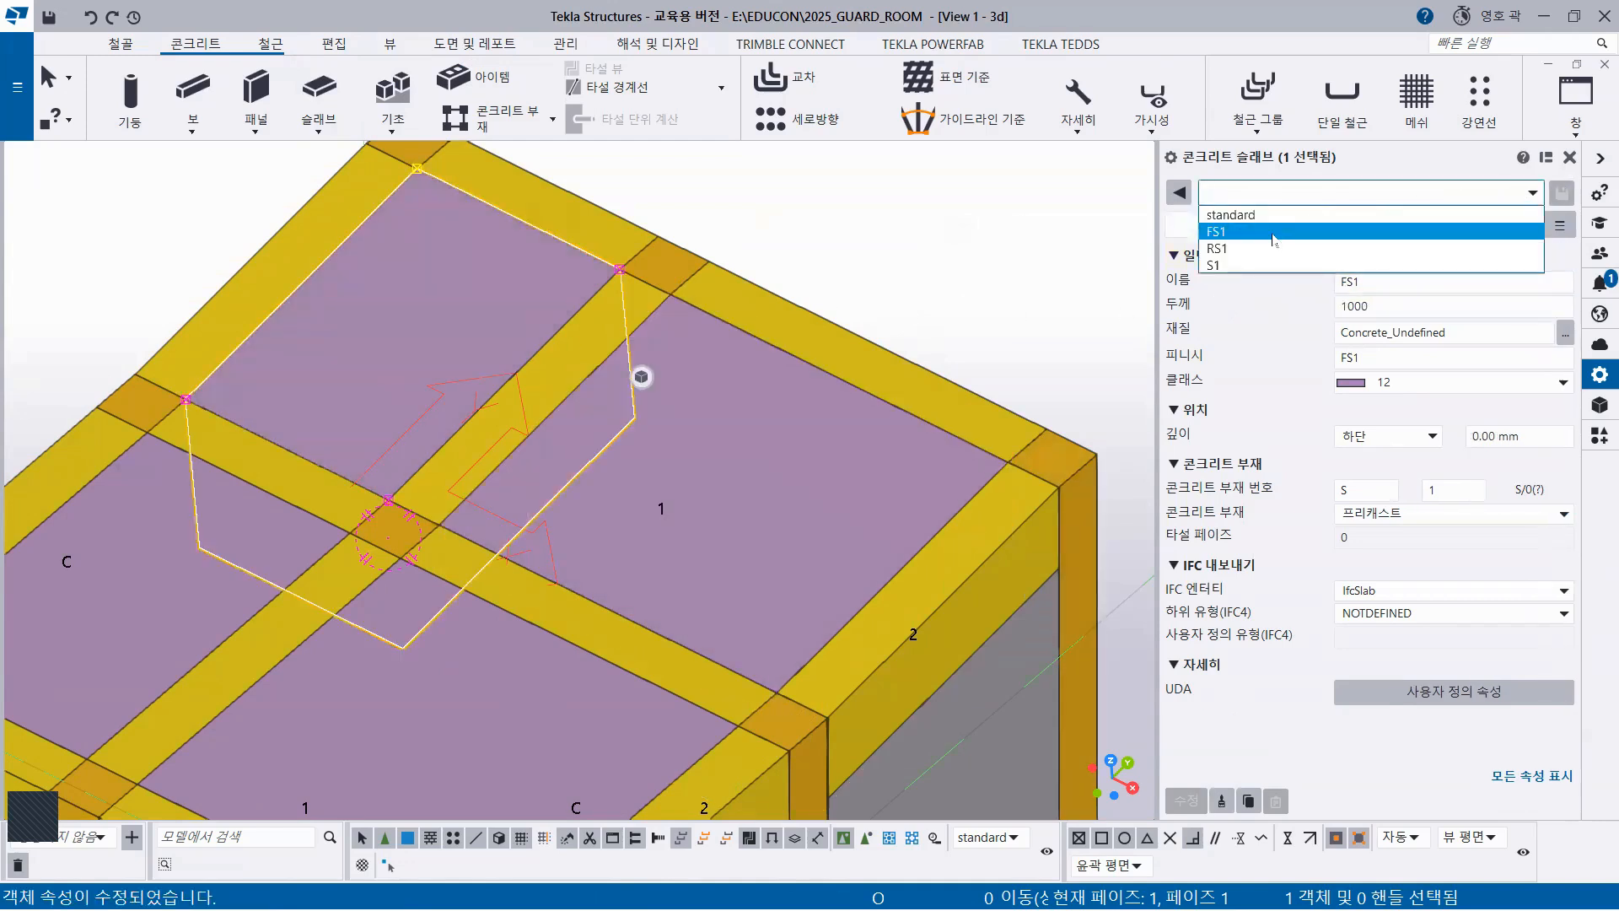
{"action": "left_click", "coordinate": [1245, 247]}
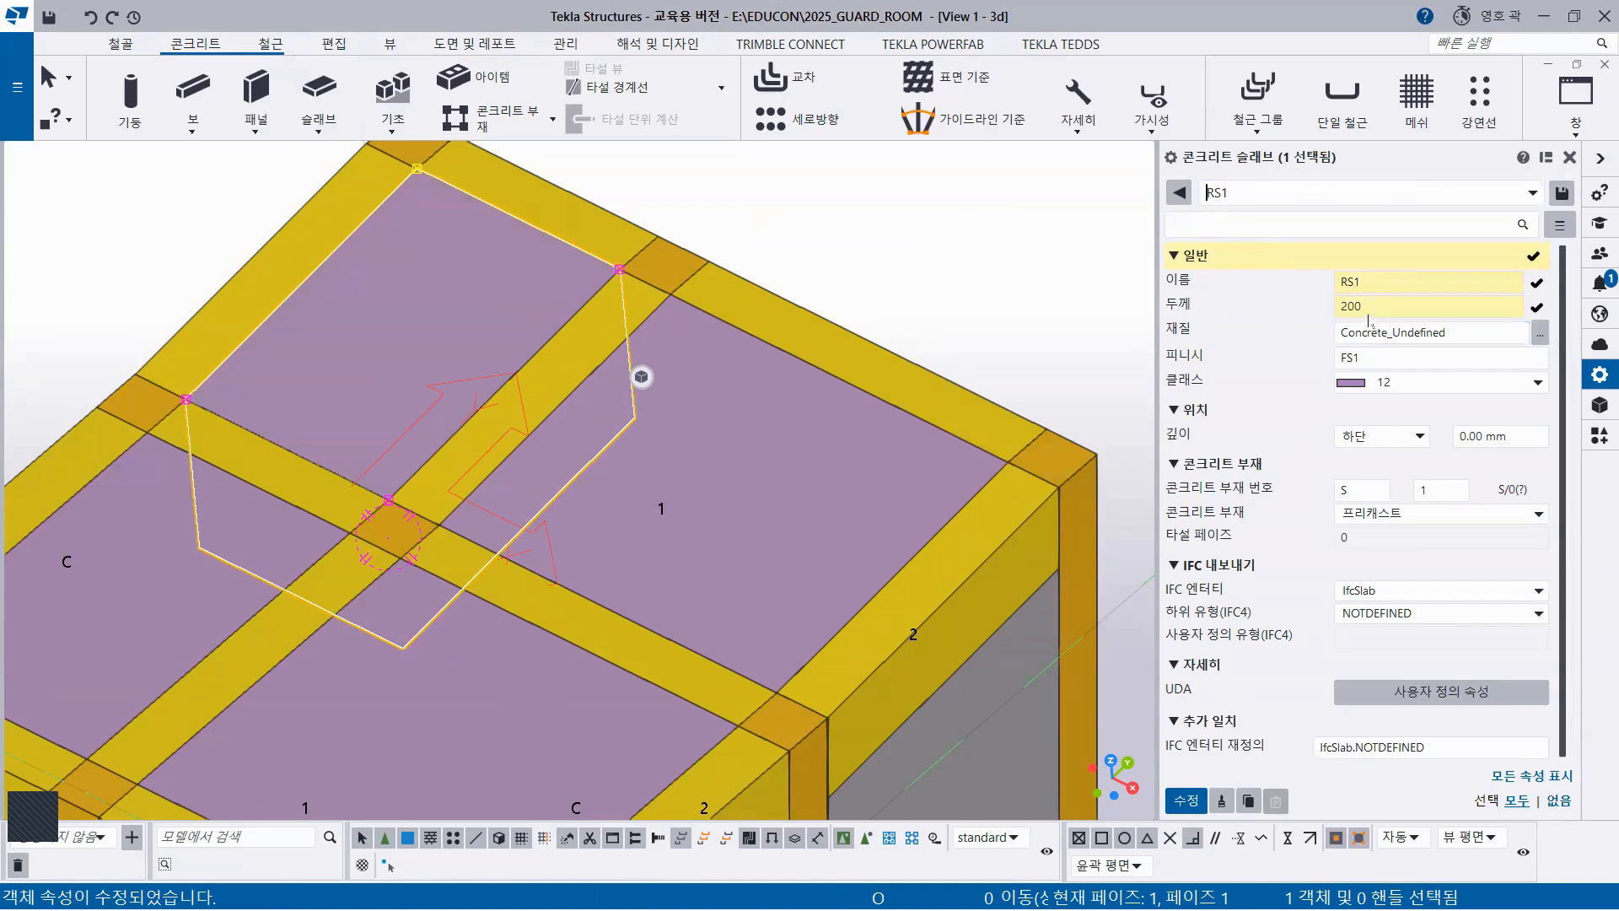
{"action": "left_click", "coordinate": [1185, 801]}
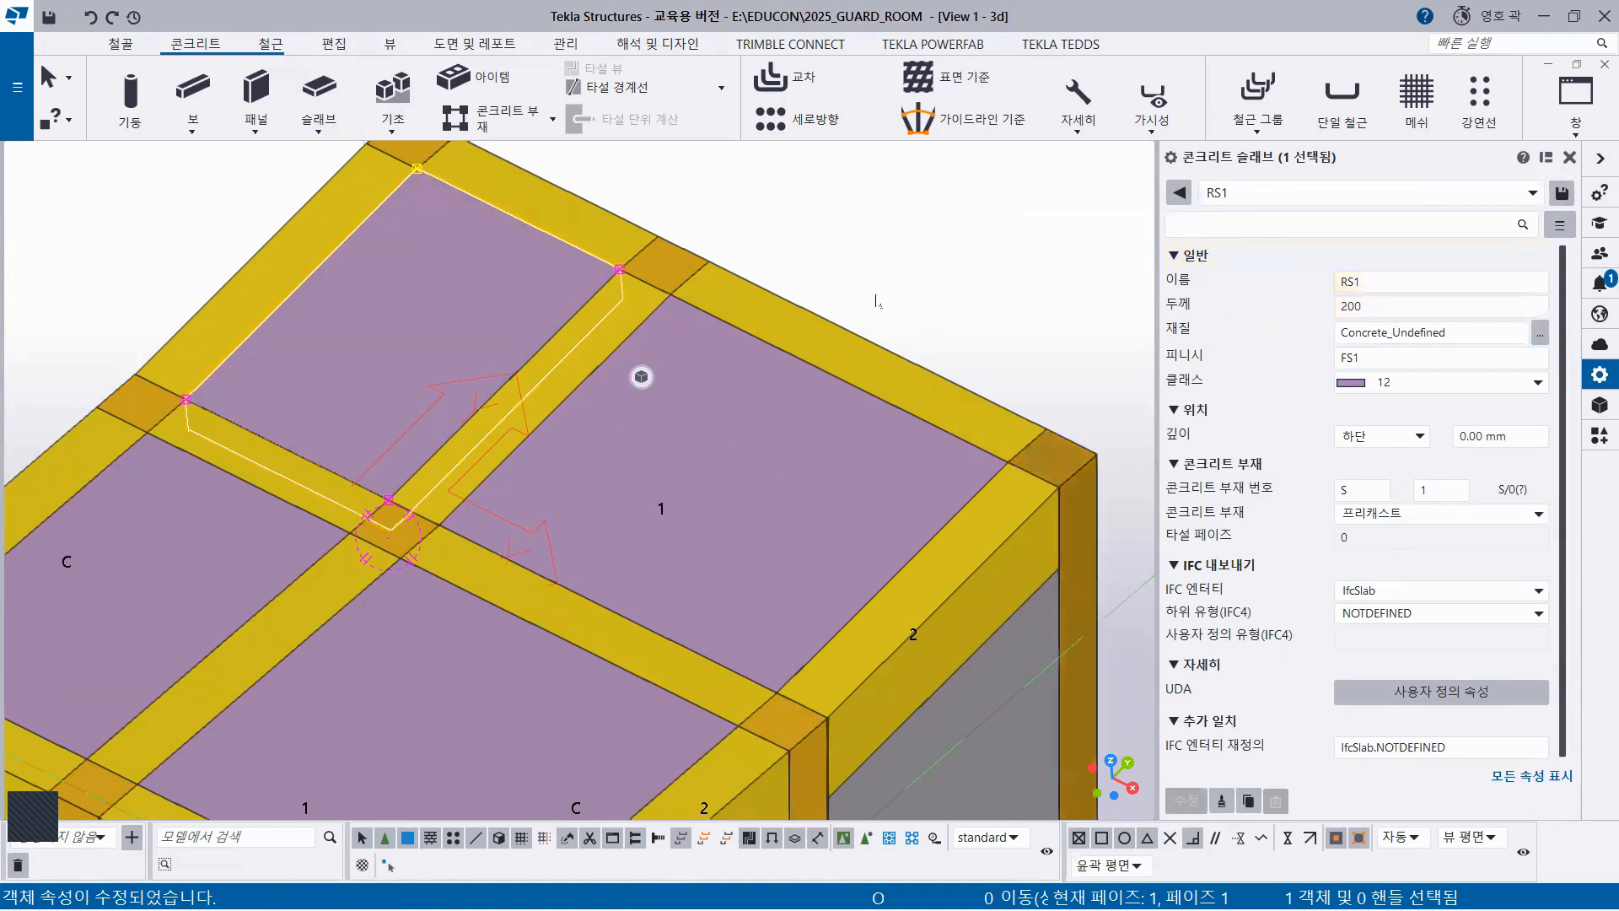
Open the saved GRID 3 view from the view list and close the list
{"action": "left_click", "coordinate": [838, 227]}
{"action": "scroll", "coordinate": [812, 425], "scroll_direction": "down", "scroll_amount": 3}
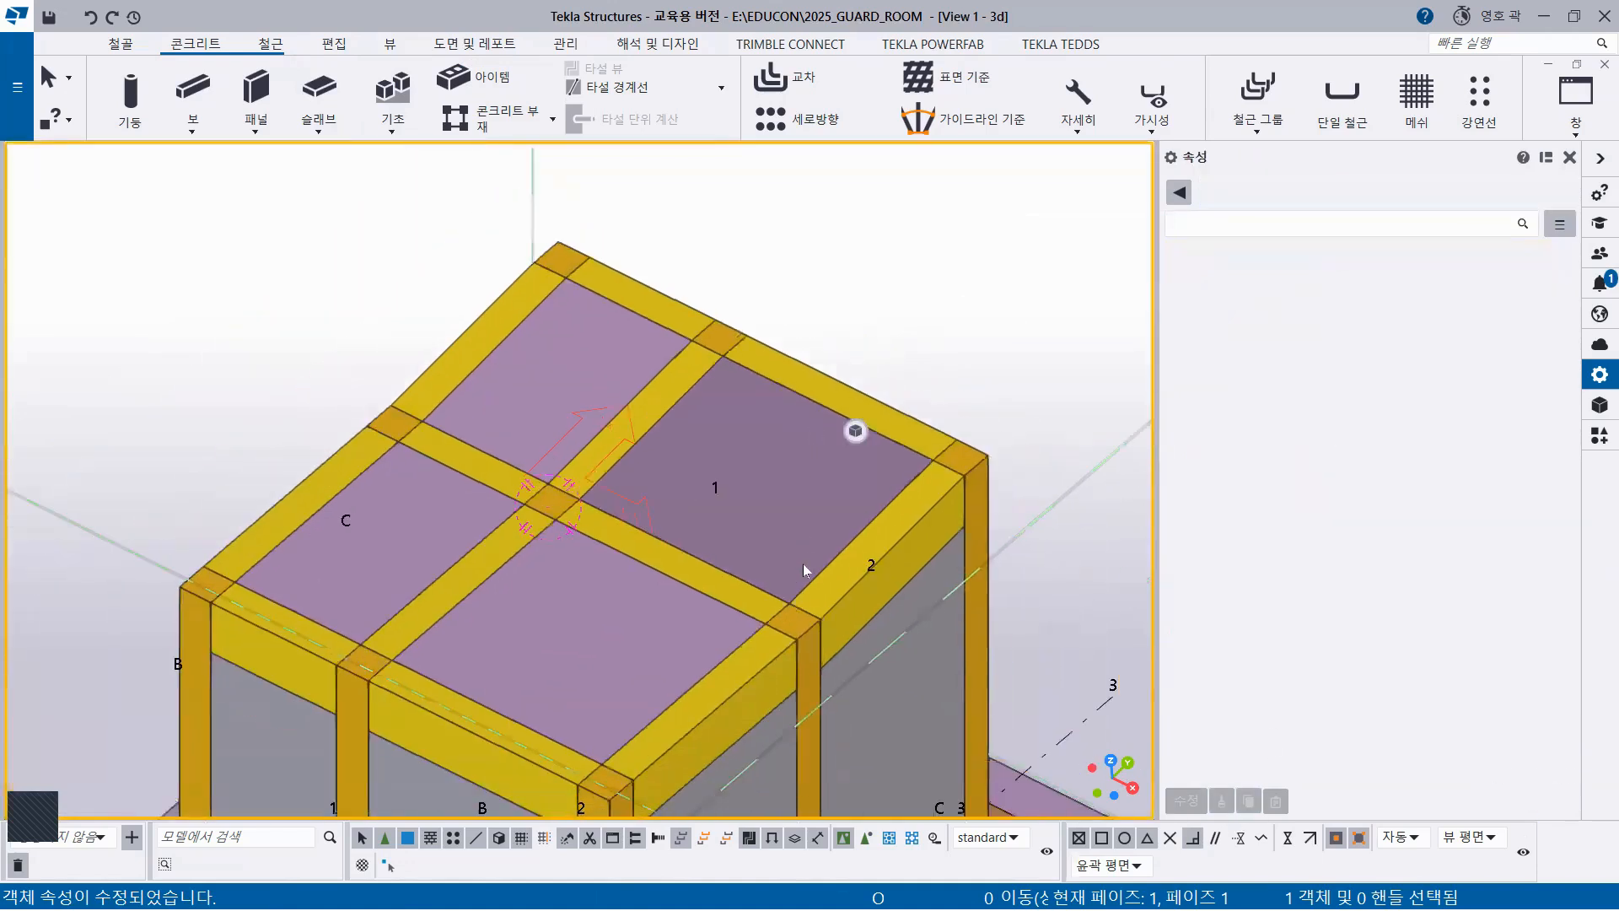
{"action": "mouse_move", "coordinate": [804, 577]}
{"action": "middle_mouse_down", "text": "ctrl"}
{"action": "mouse_move", "coordinate": [683, 437]}
{"action": "mouse_move", "coordinate": [750, 561]}
{"action": "mouse_move", "coordinate": [826, 550]}
{"action": "mouse_move", "coordinate": [740, 443]}
{"action": "middle_mouse_up", "text": "ctrl"}
{"action": "scroll", "coordinate": [693, 397], "scroll_direction": "down", "scroll_amount": 5}
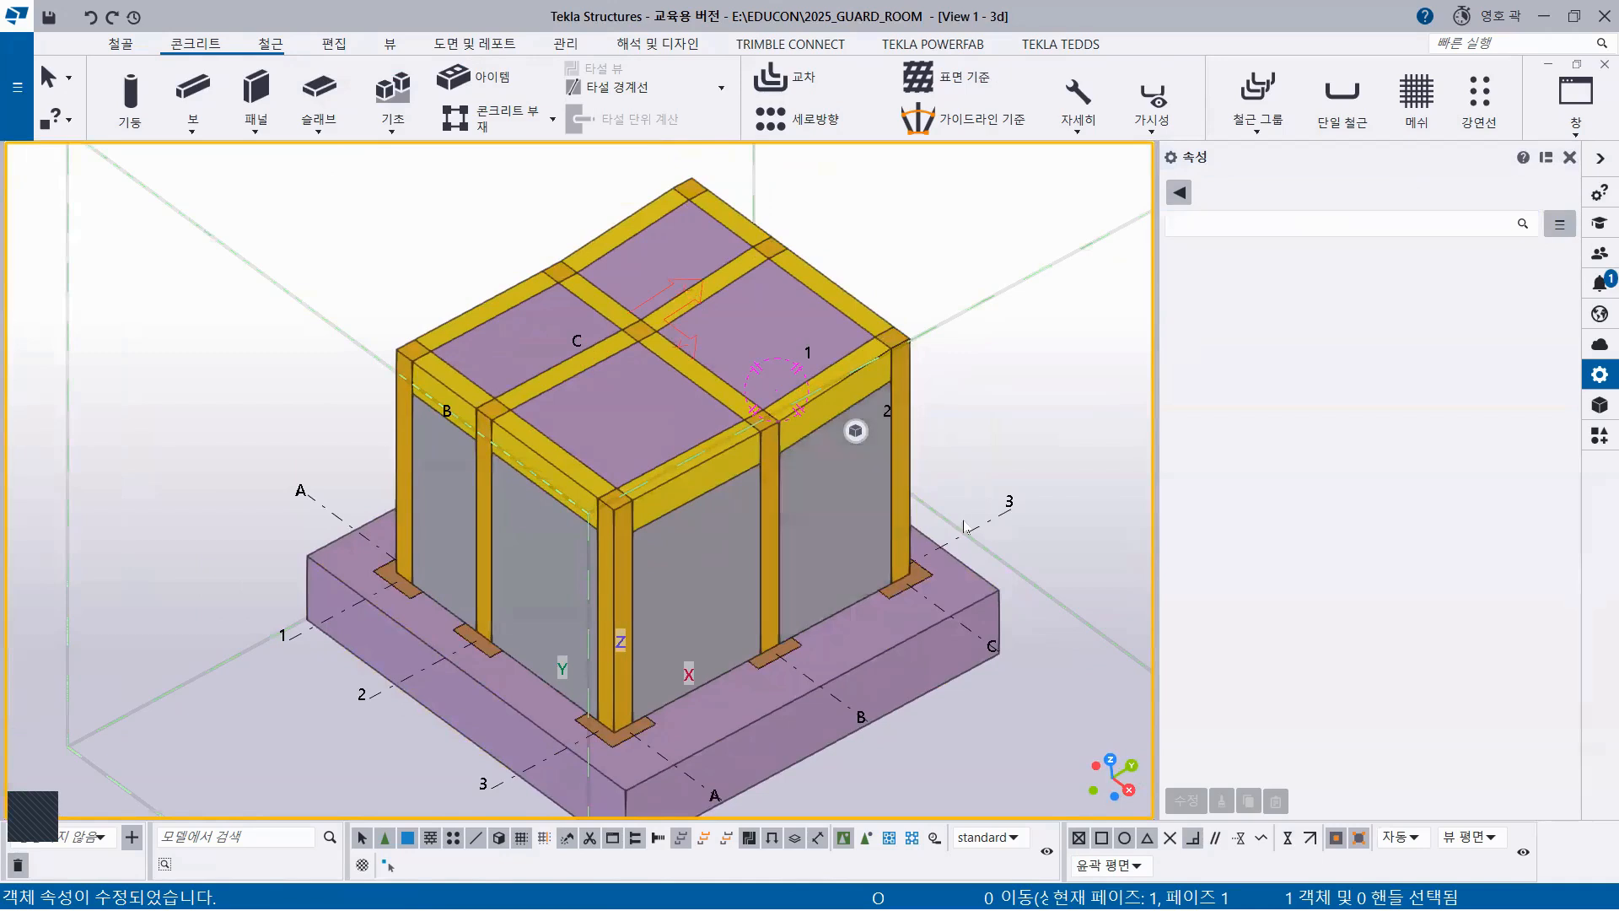
{"action": "left_click", "coordinate": [1584, 137]}
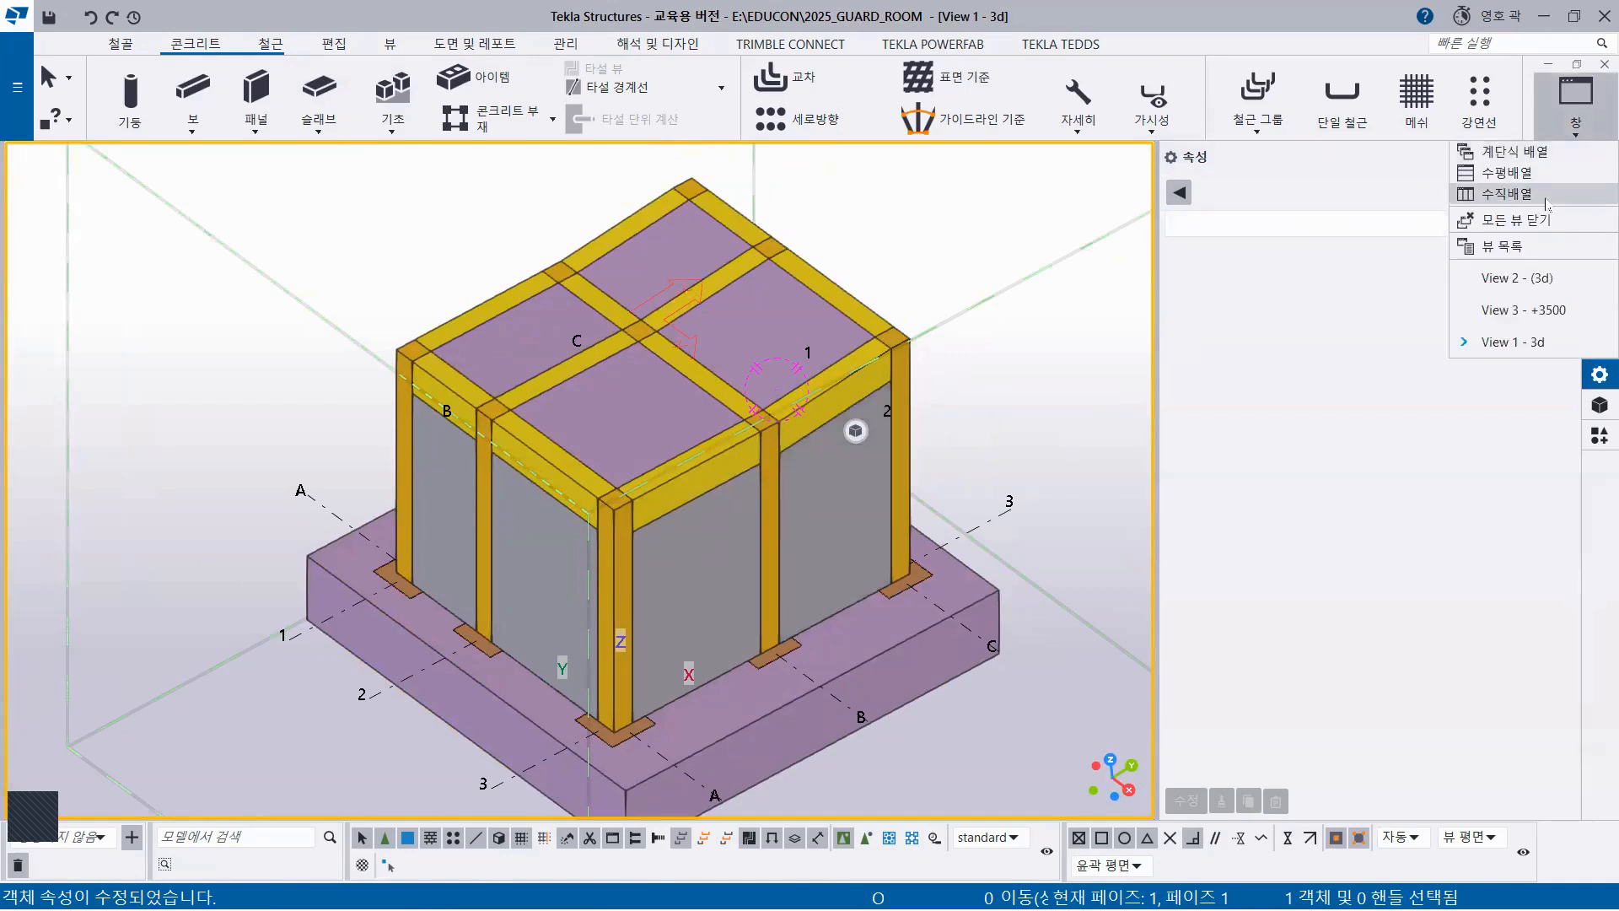
{"action": "left_click", "coordinate": [1503, 245]}
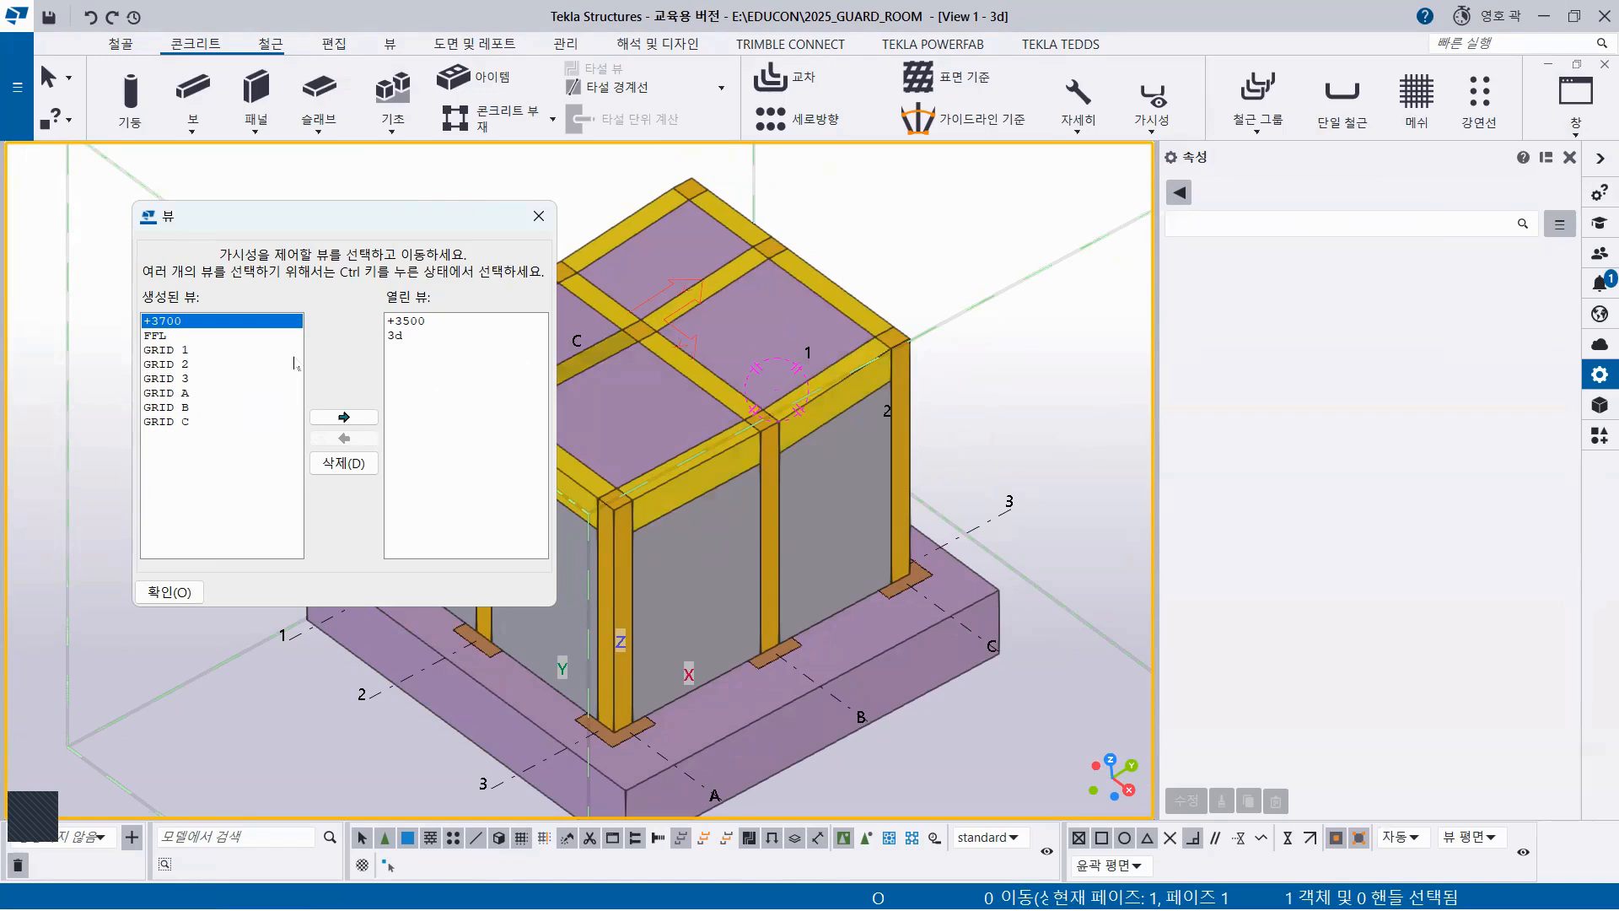
{"action": "double_click", "coordinate": [190, 380]}
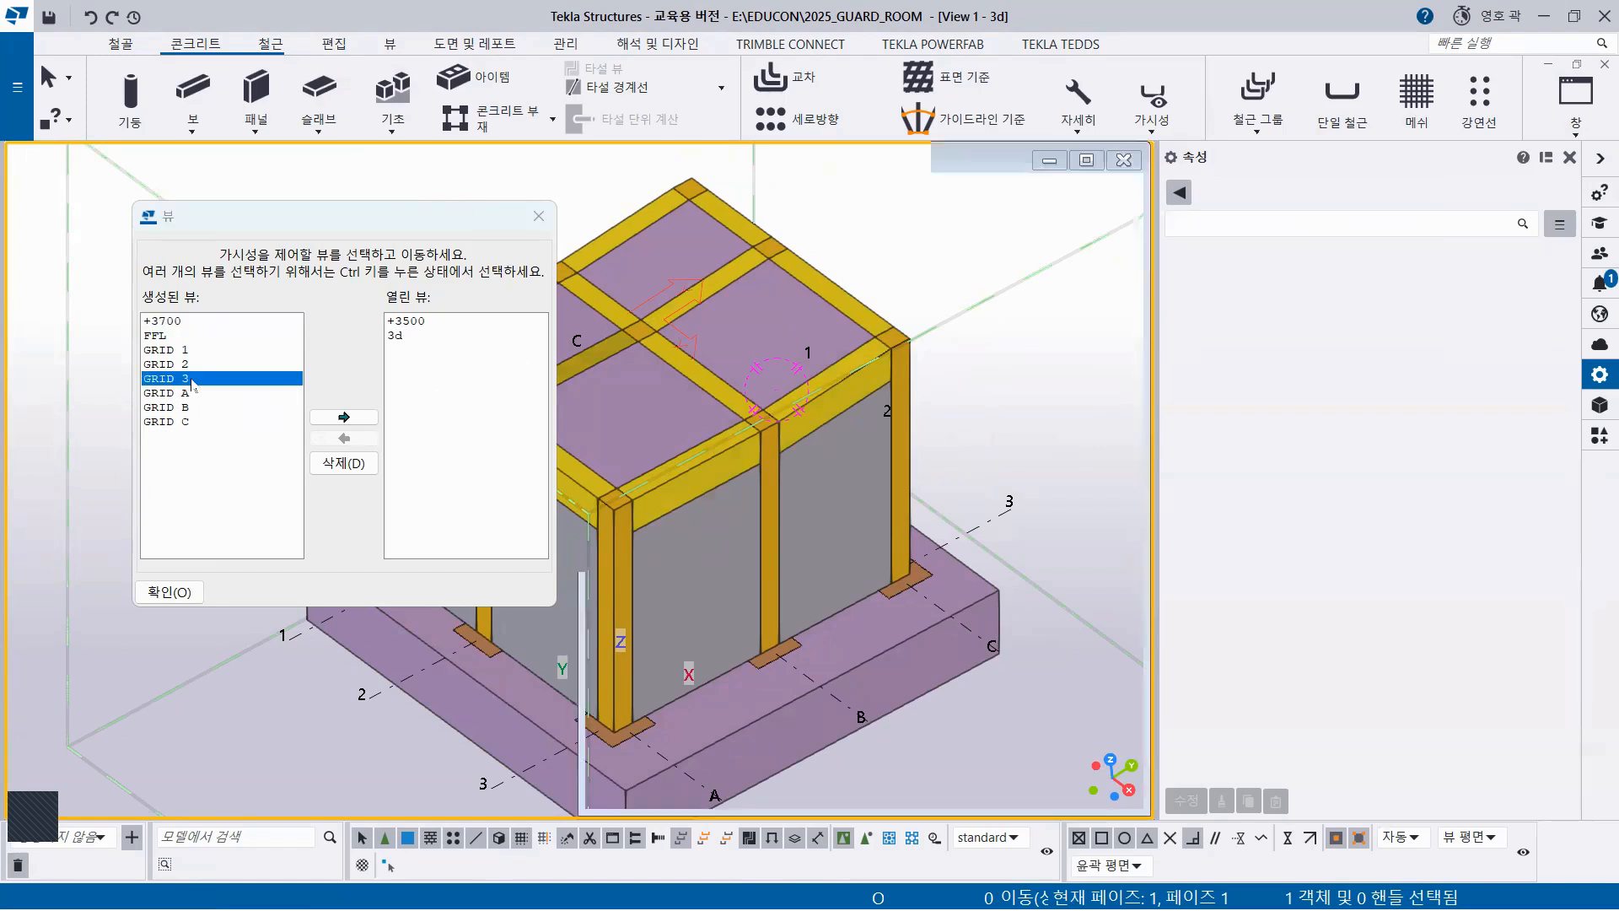
{"action": "left_click", "coordinate": [539, 216]}
{"action": "scroll", "coordinate": [646, 436], "scroll_direction": "up", "scroll_amount": 3}
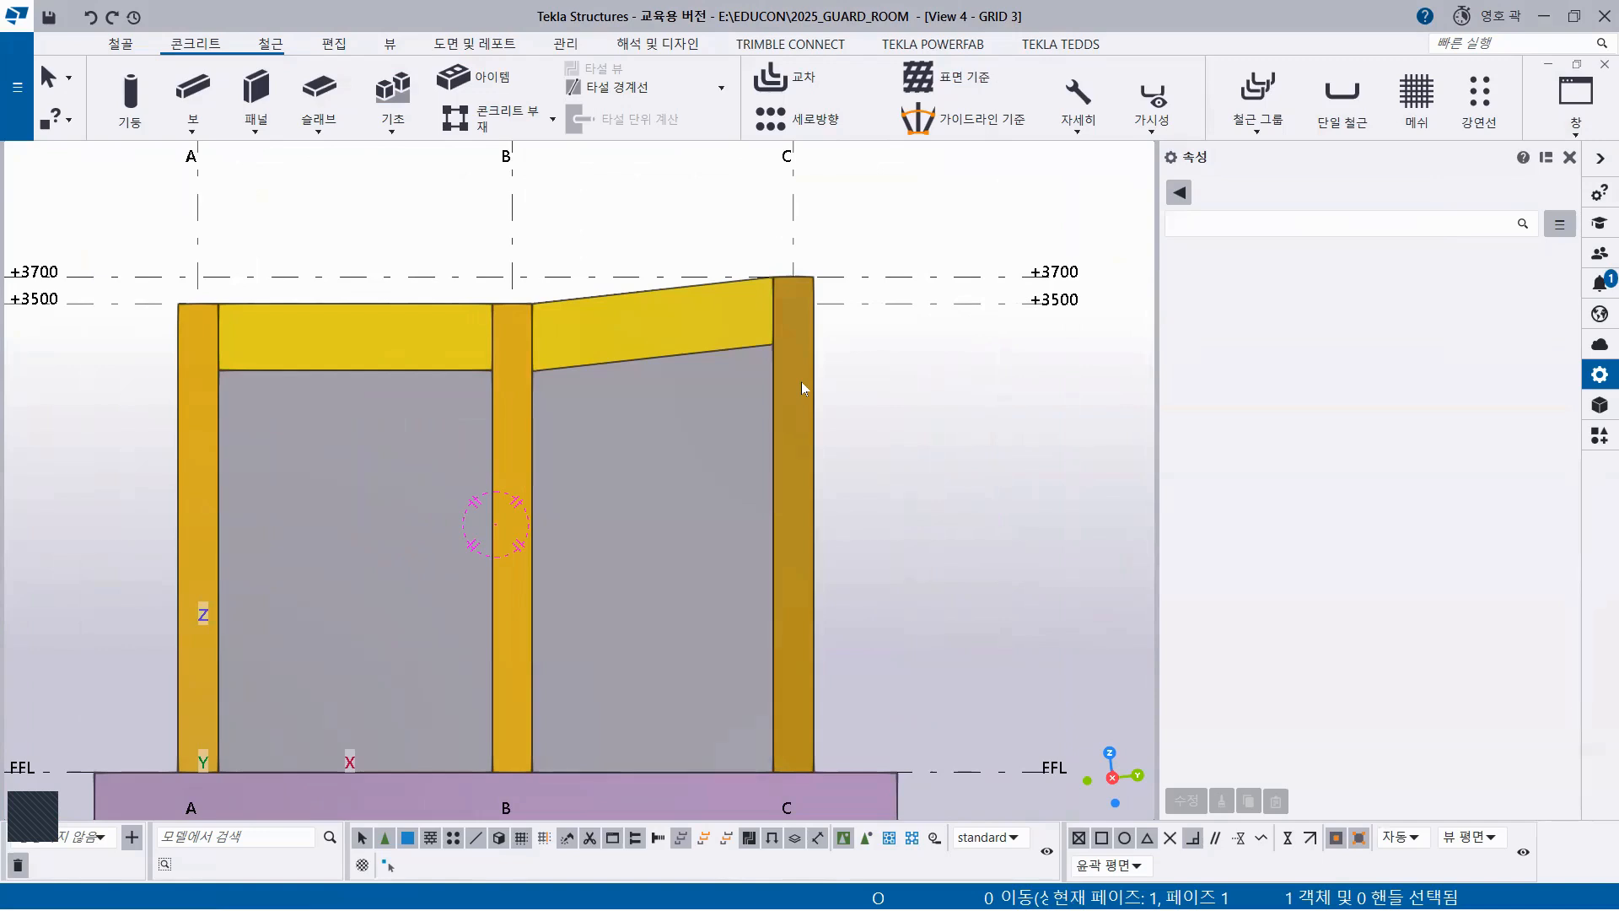
Hide the sloped G1 beam between grids B and C in the GRID 3 view, and select the RS1 slab behind it
{"action": "left_click", "coordinate": [669, 307]}
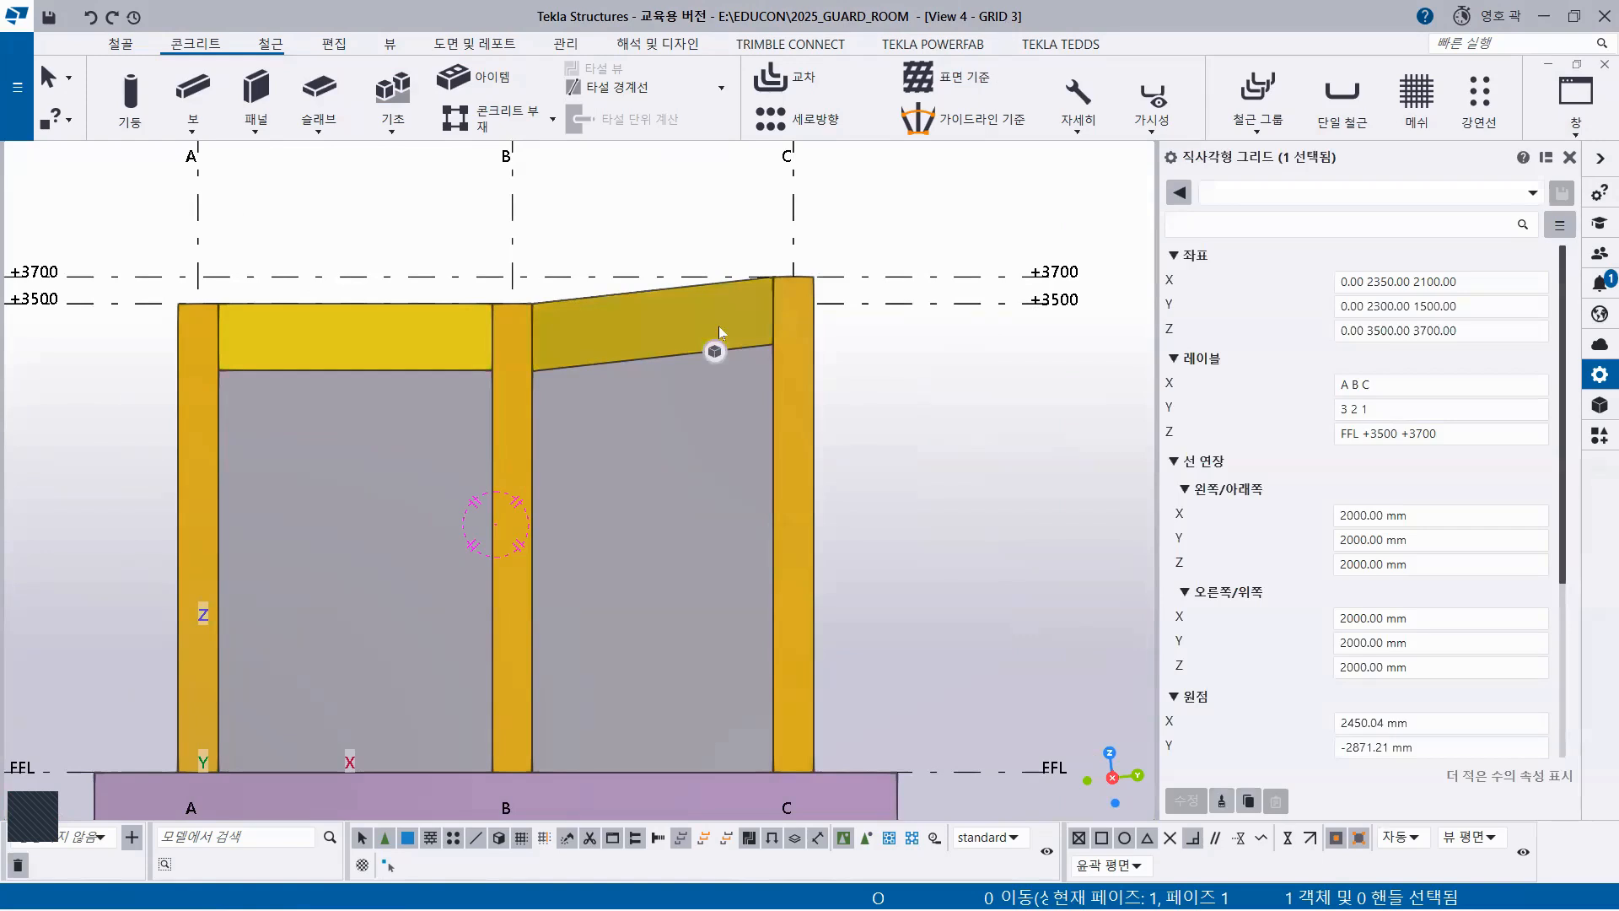
{"action": "right_click", "coordinate": [901, 211]}
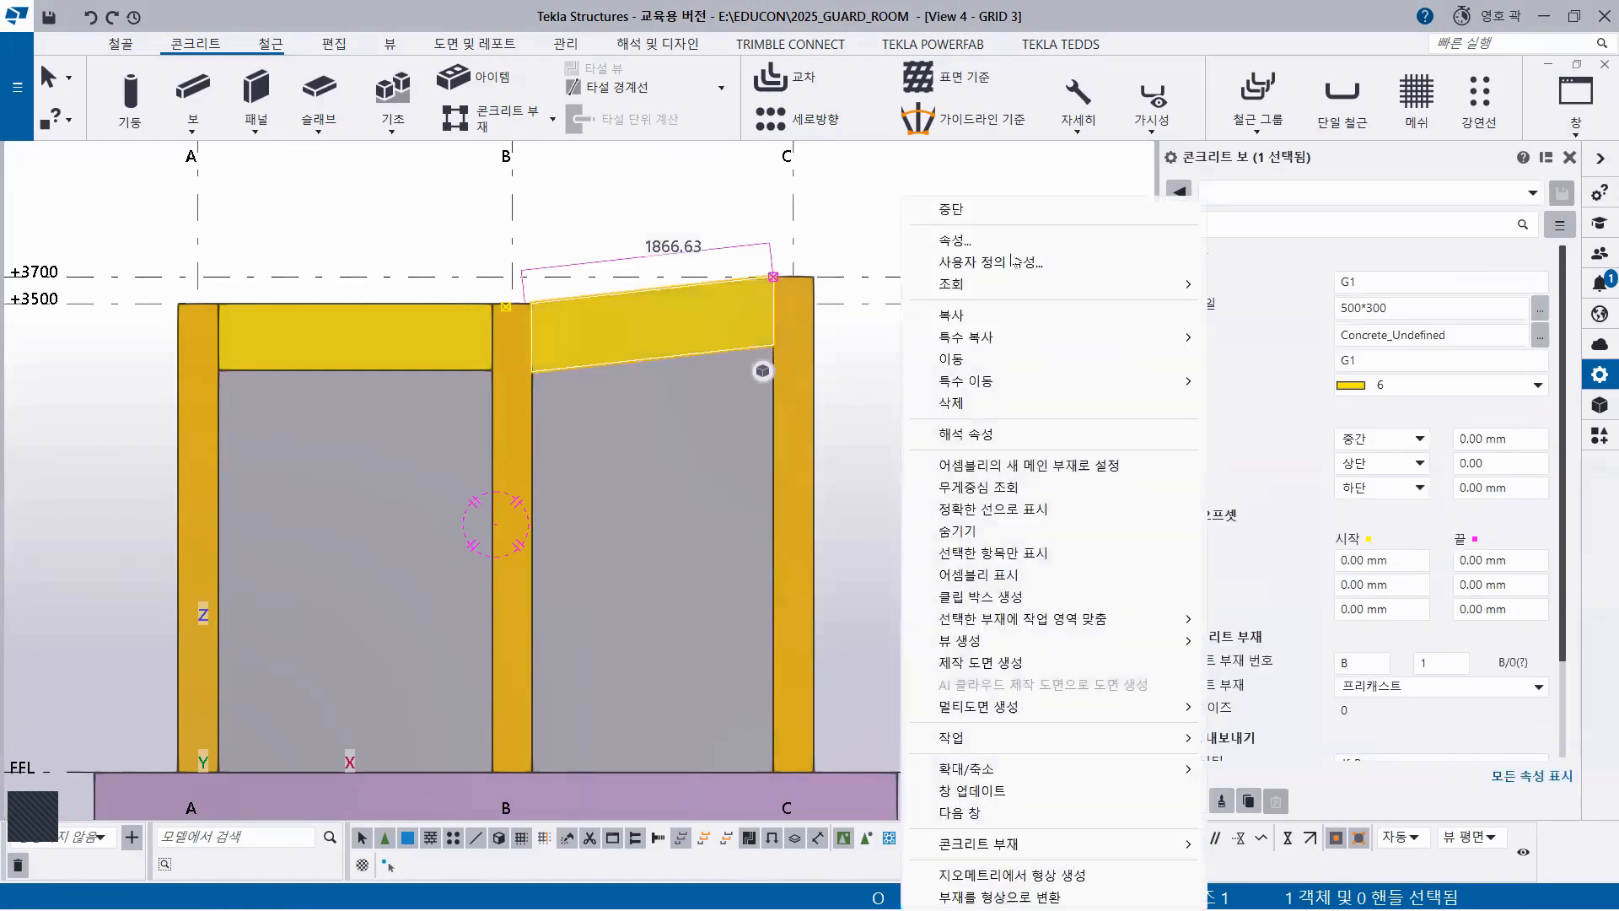
{"action": "left_click", "coordinate": [961, 530]}
{"action": "scroll", "coordinate": [588, 361], "scroll_direction": "up", "scroll_amount": 5}
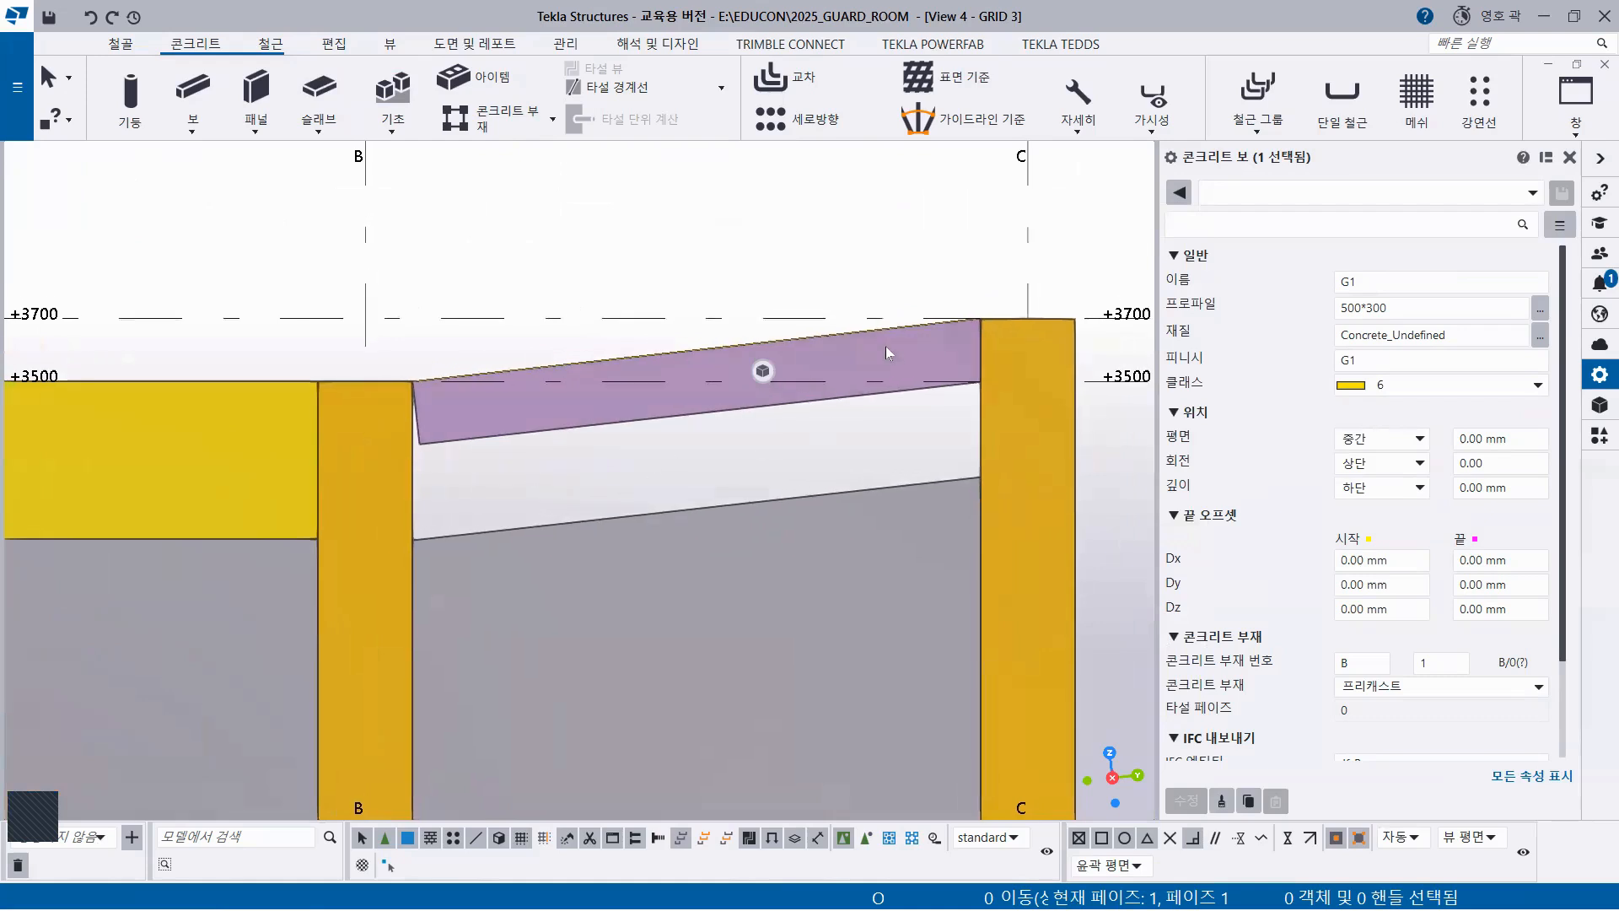
{"action": "left_click", "coordinate": [885, 345]}
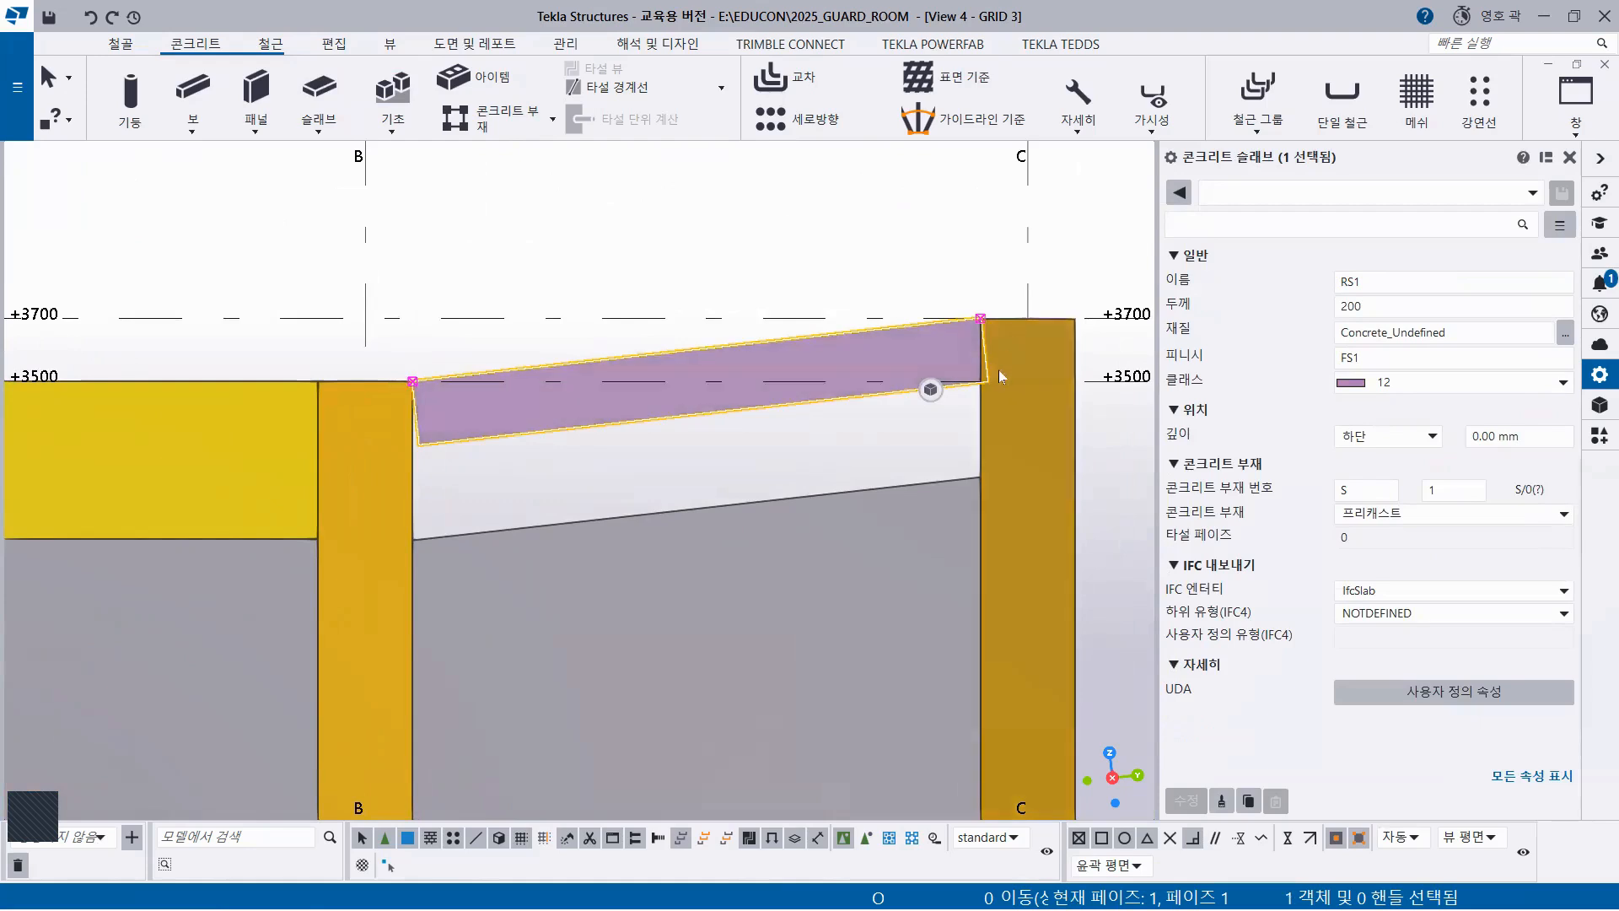
{"action": "scroll", "coordinate": [987, 371], "scroll_direction": "up", "scroll_amount": 2}
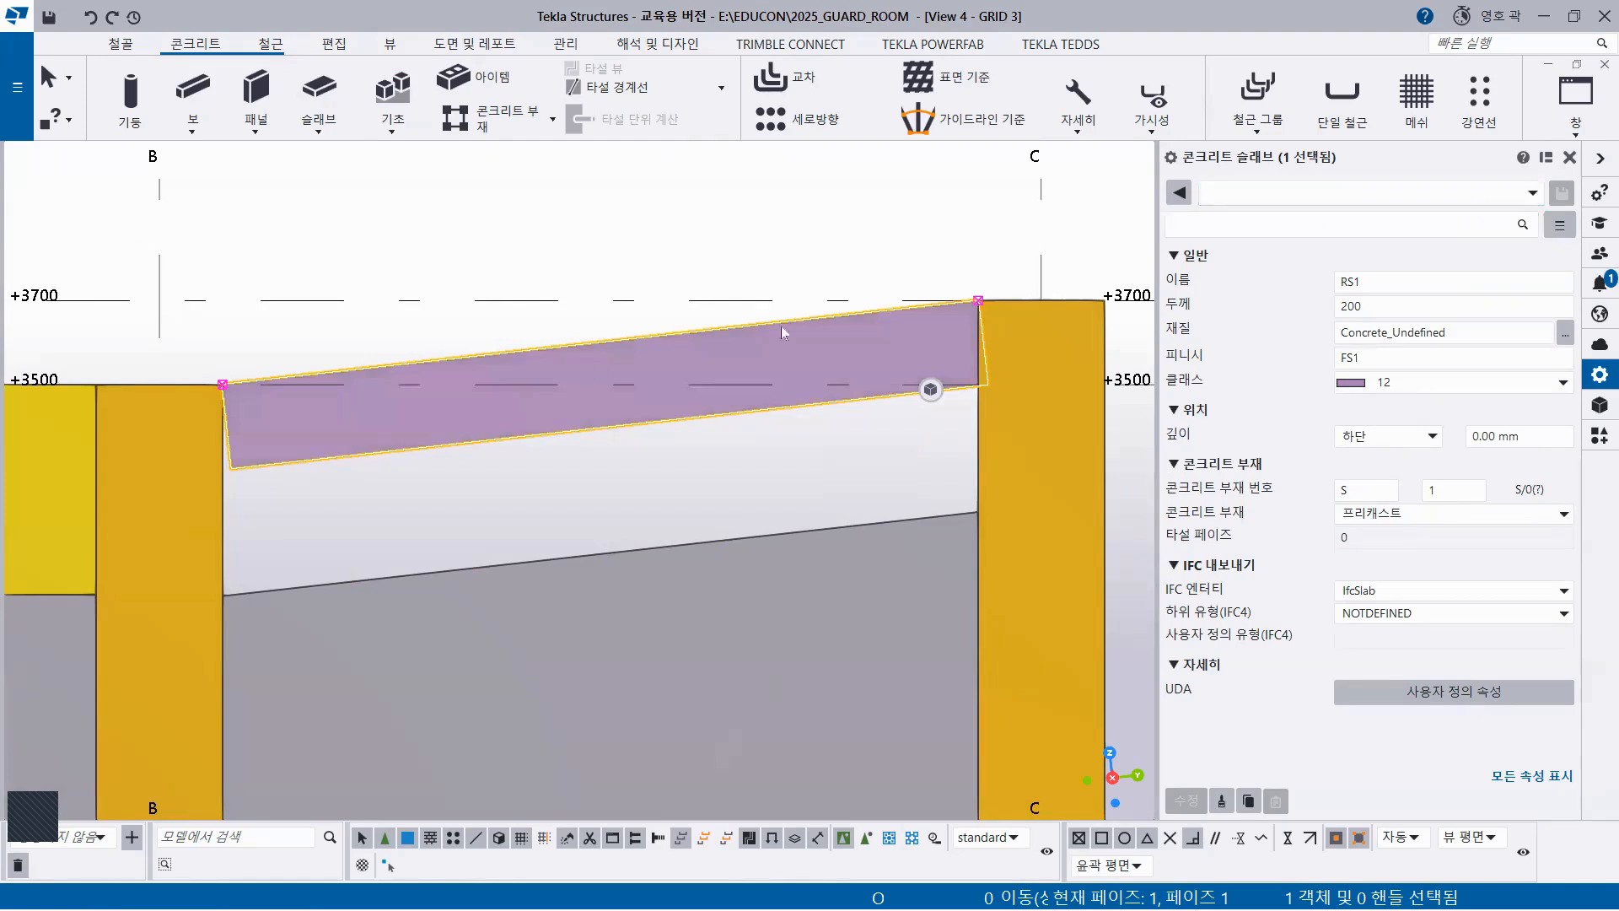
Close the +3500 view and the second 3D view, and tile the GRID 3 and main 3D views vertically side by side
{"action": "left_click", "coordinate": [1573, 131]}
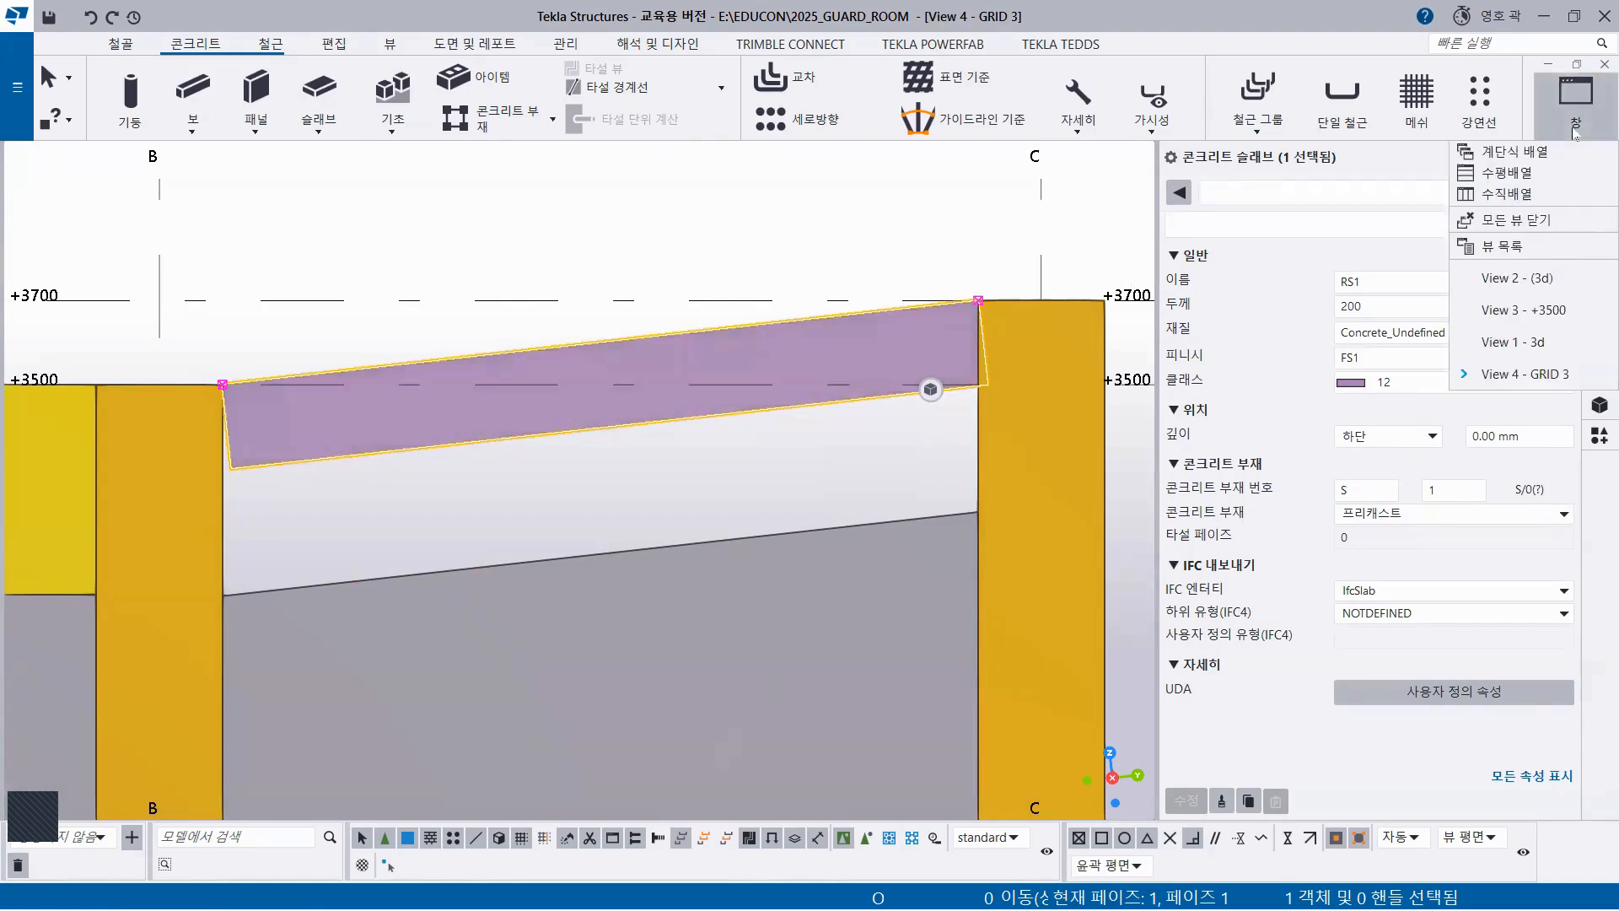
{"action": "left_click", "coordinate": [1515, 195]}
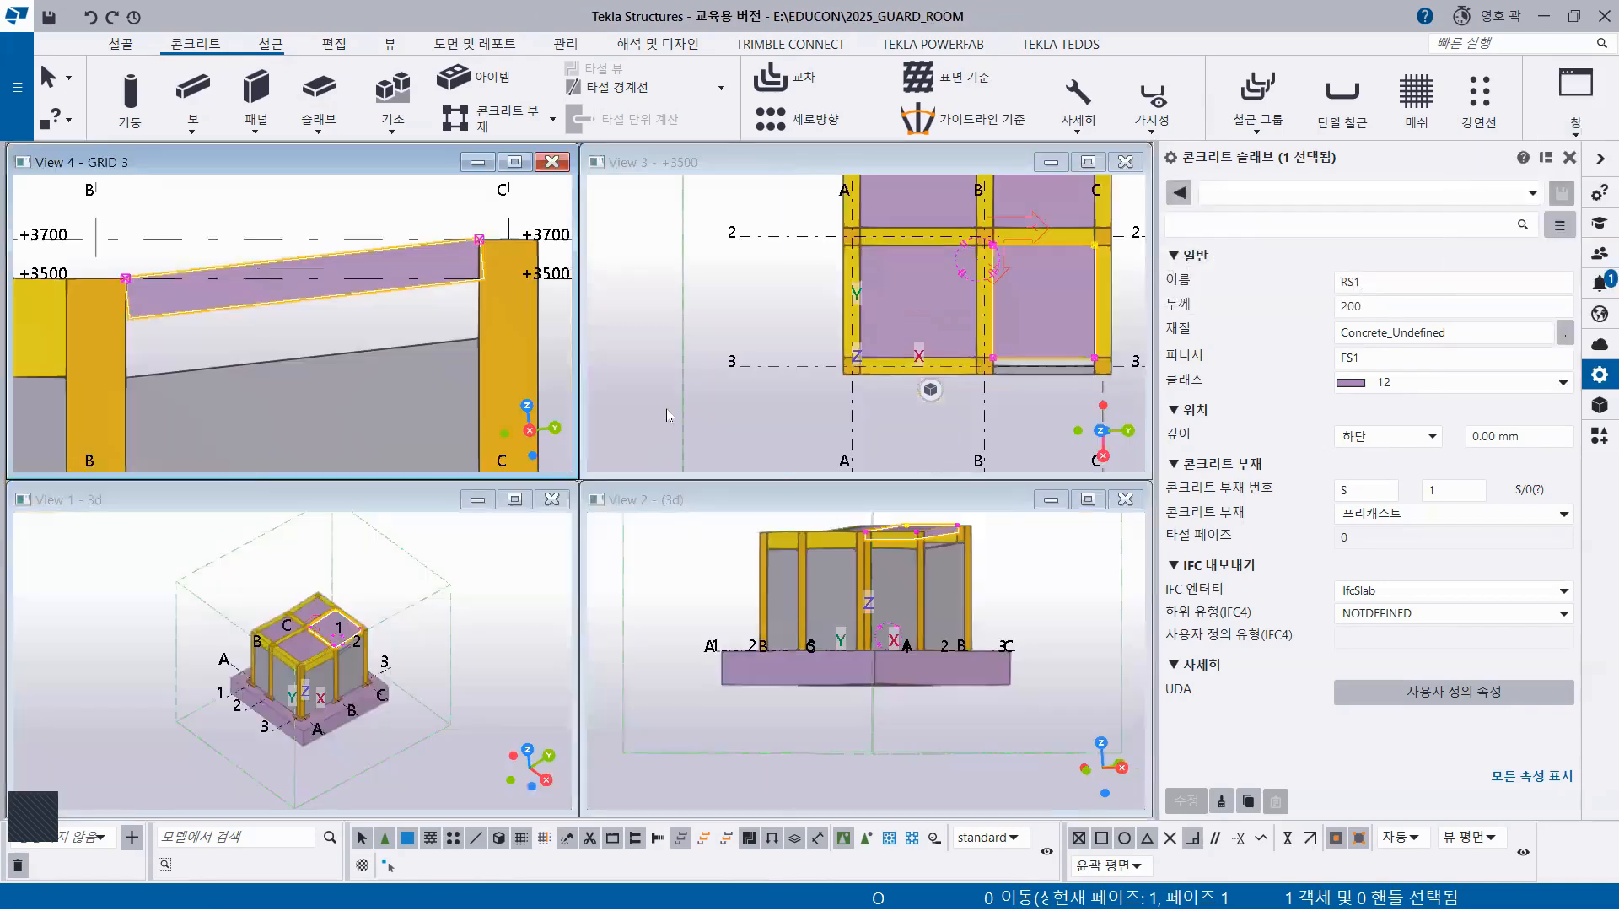
{"action": "middle_click_drag", "start_coordinate": [878, 352], "coordinate": [774, 420]}
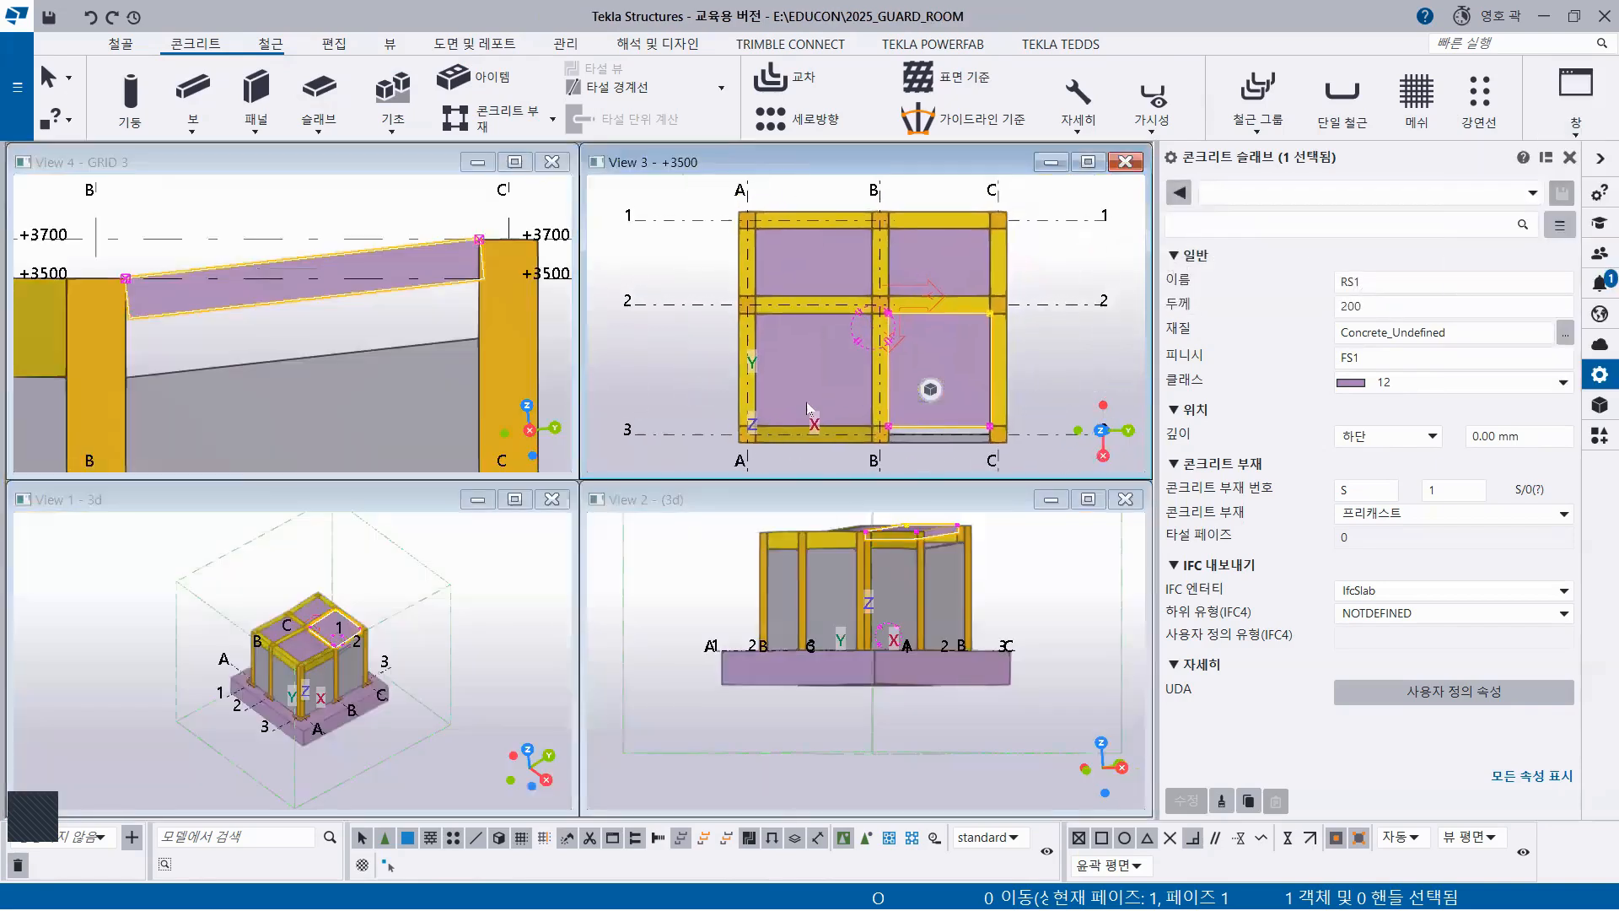
{"action": "left_click", "coordinate": [1125, 162]}
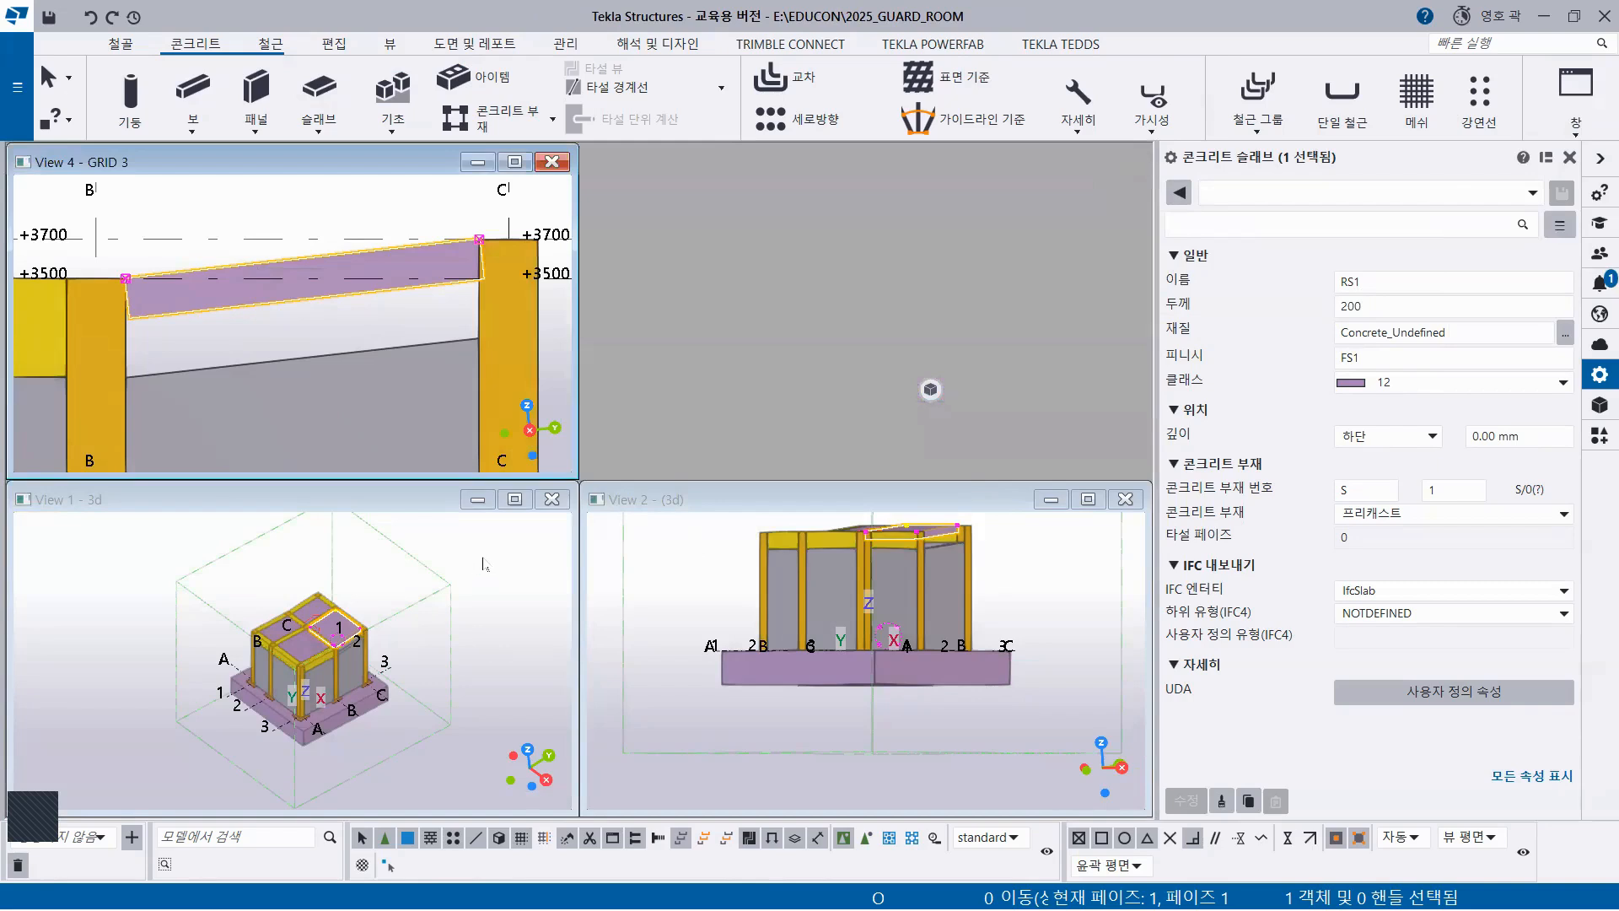
{"action": "left_click", "coordinate": [1125, 499]}
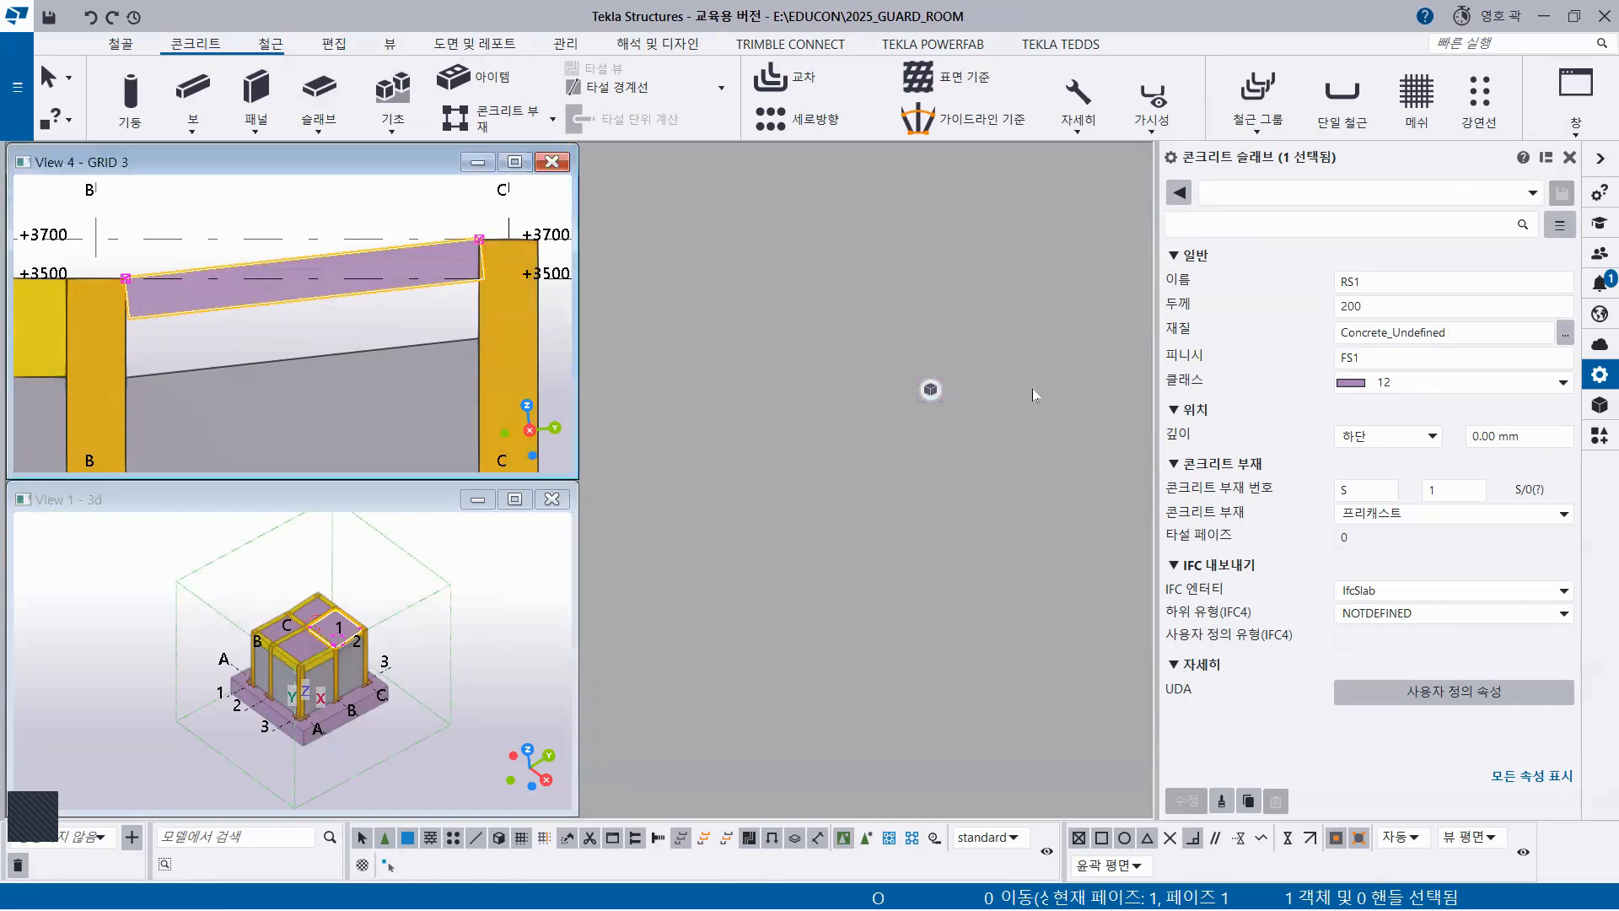
{"action": "left_click", "coordinate": [1575, 105]}
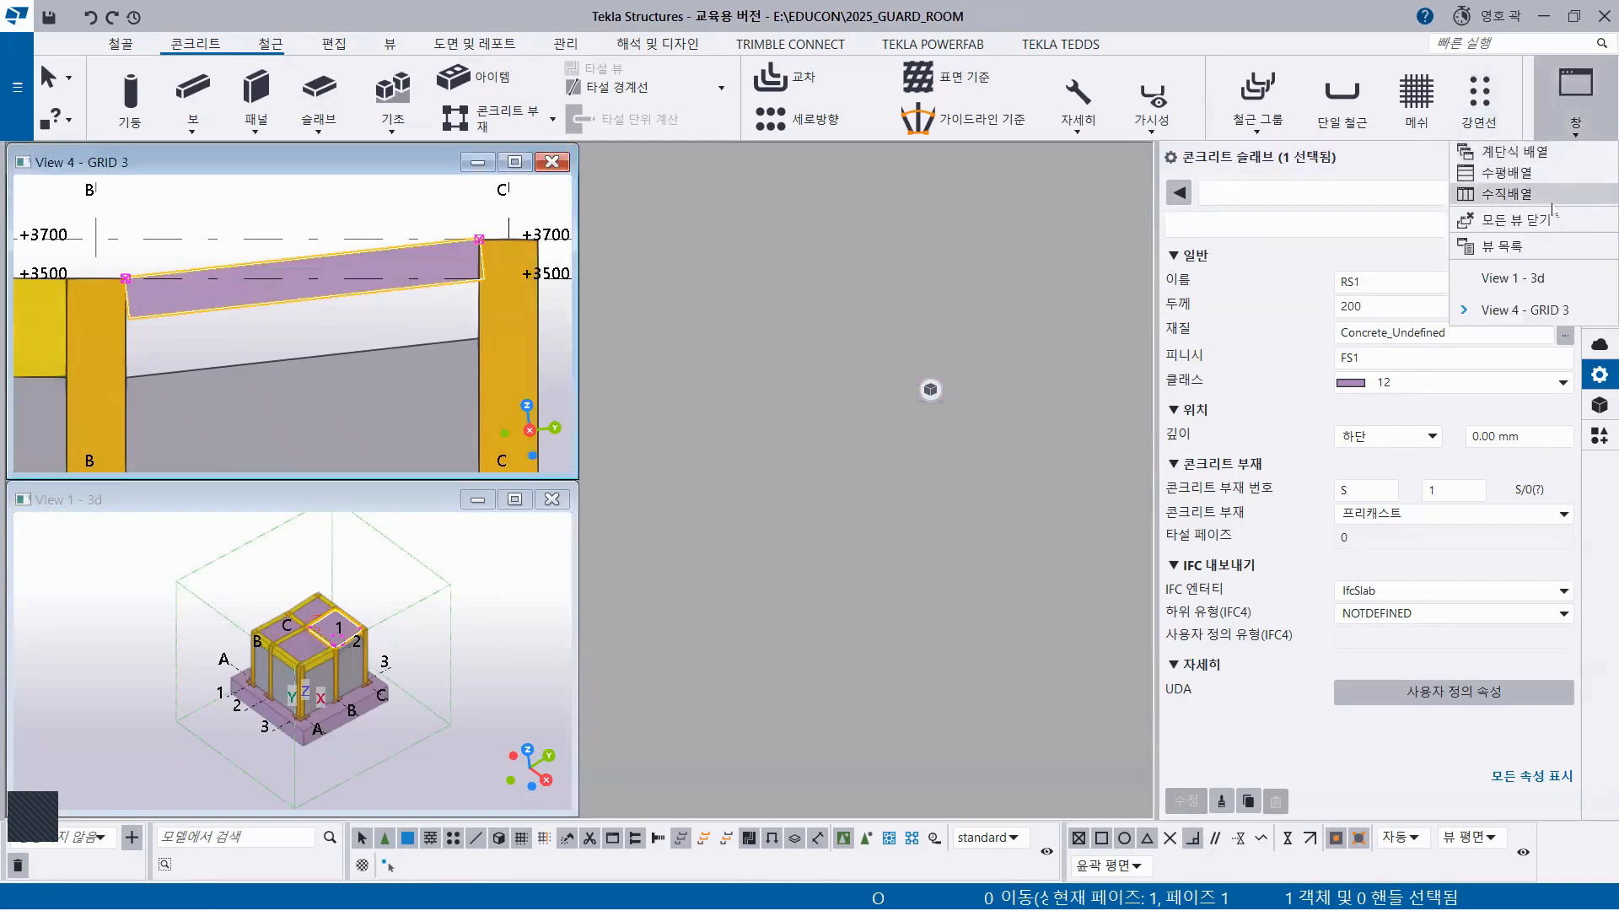
{"action": "left_click", "coordinate": [1507, 194]}
{"action": "scroll", "coordinate": [877, 572], "scroll_direction": "up", "scroll_amount": 10}
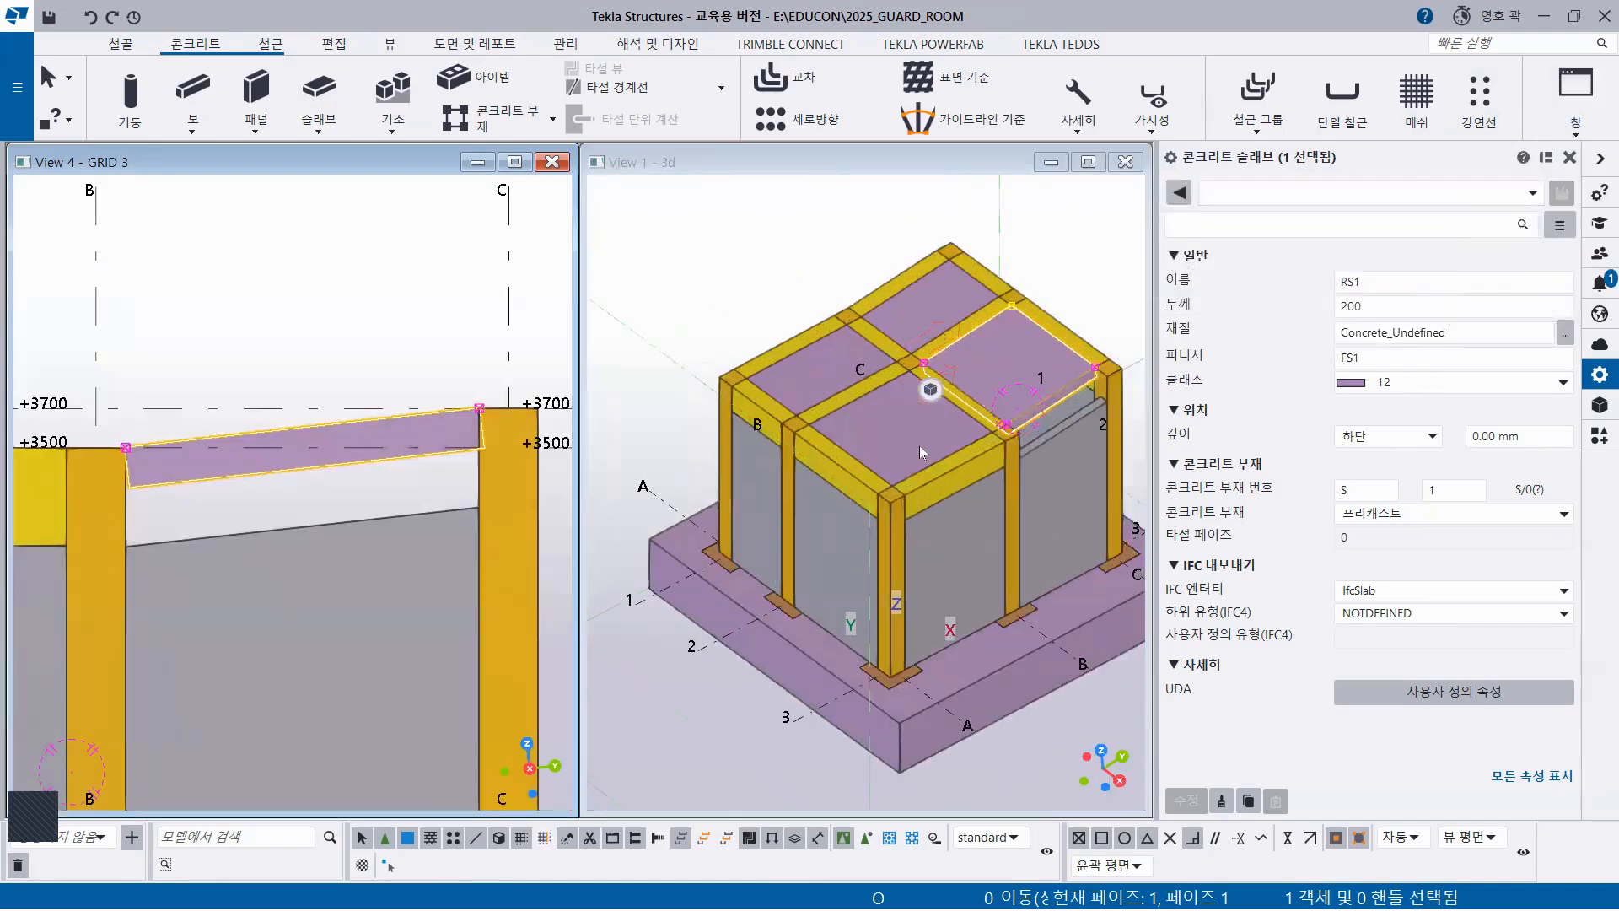
{"action": "scroll", "coordinate": [886, 523], "scroll_direction": "up", "scroll_amount": 3}
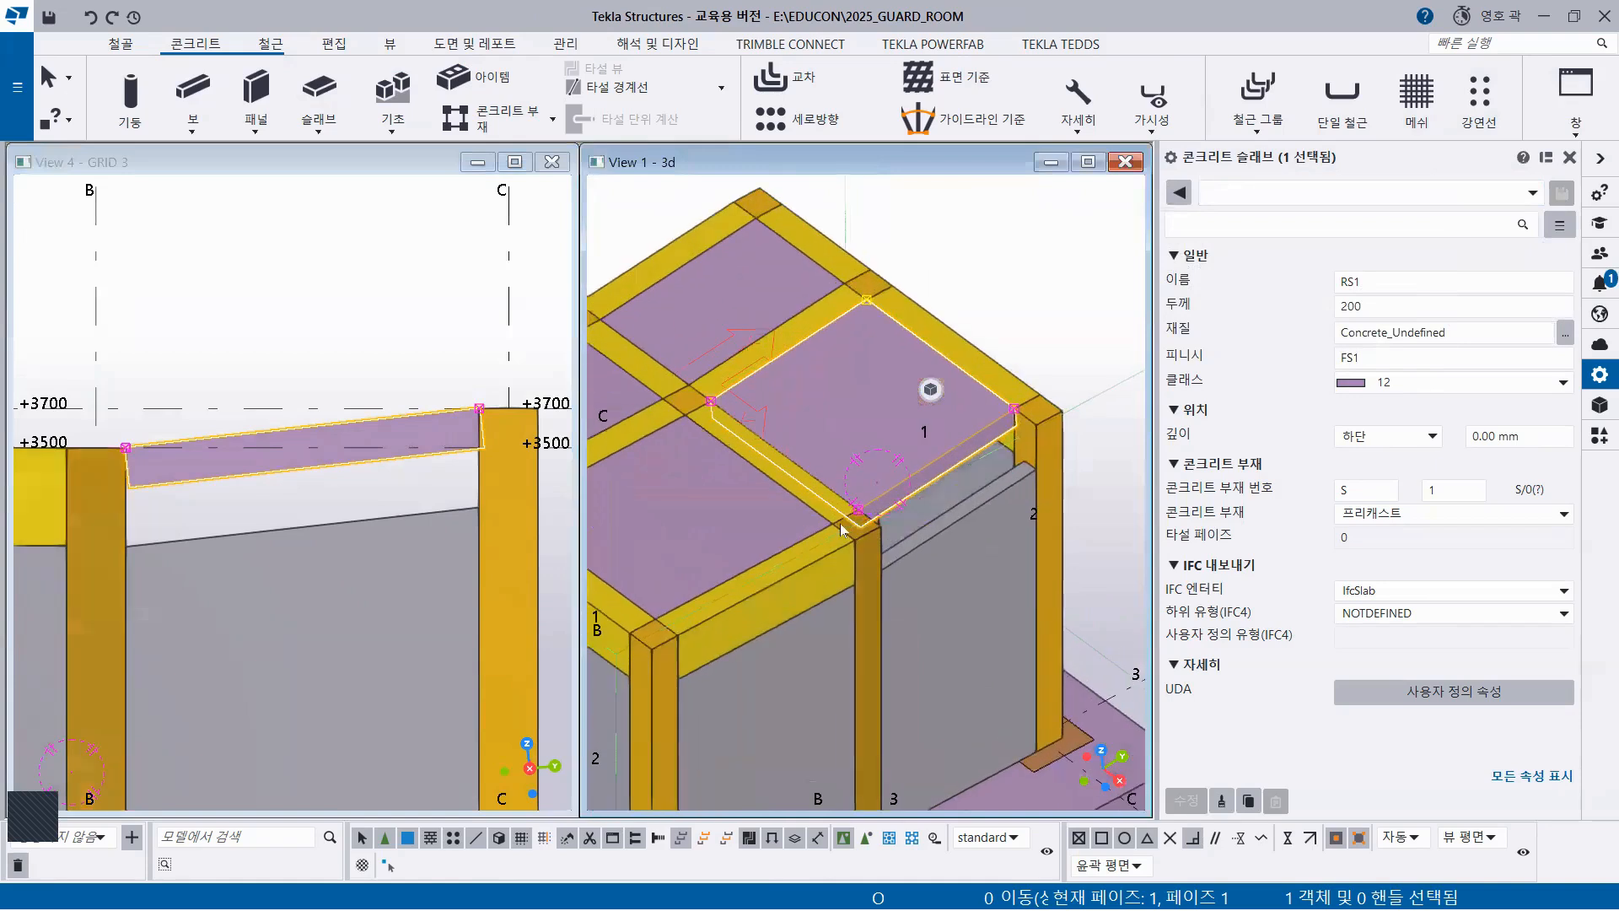
{"action": "scroll", "coordinate": [853, 509], "scroll_direction": "up", "scroll_amount": 3}
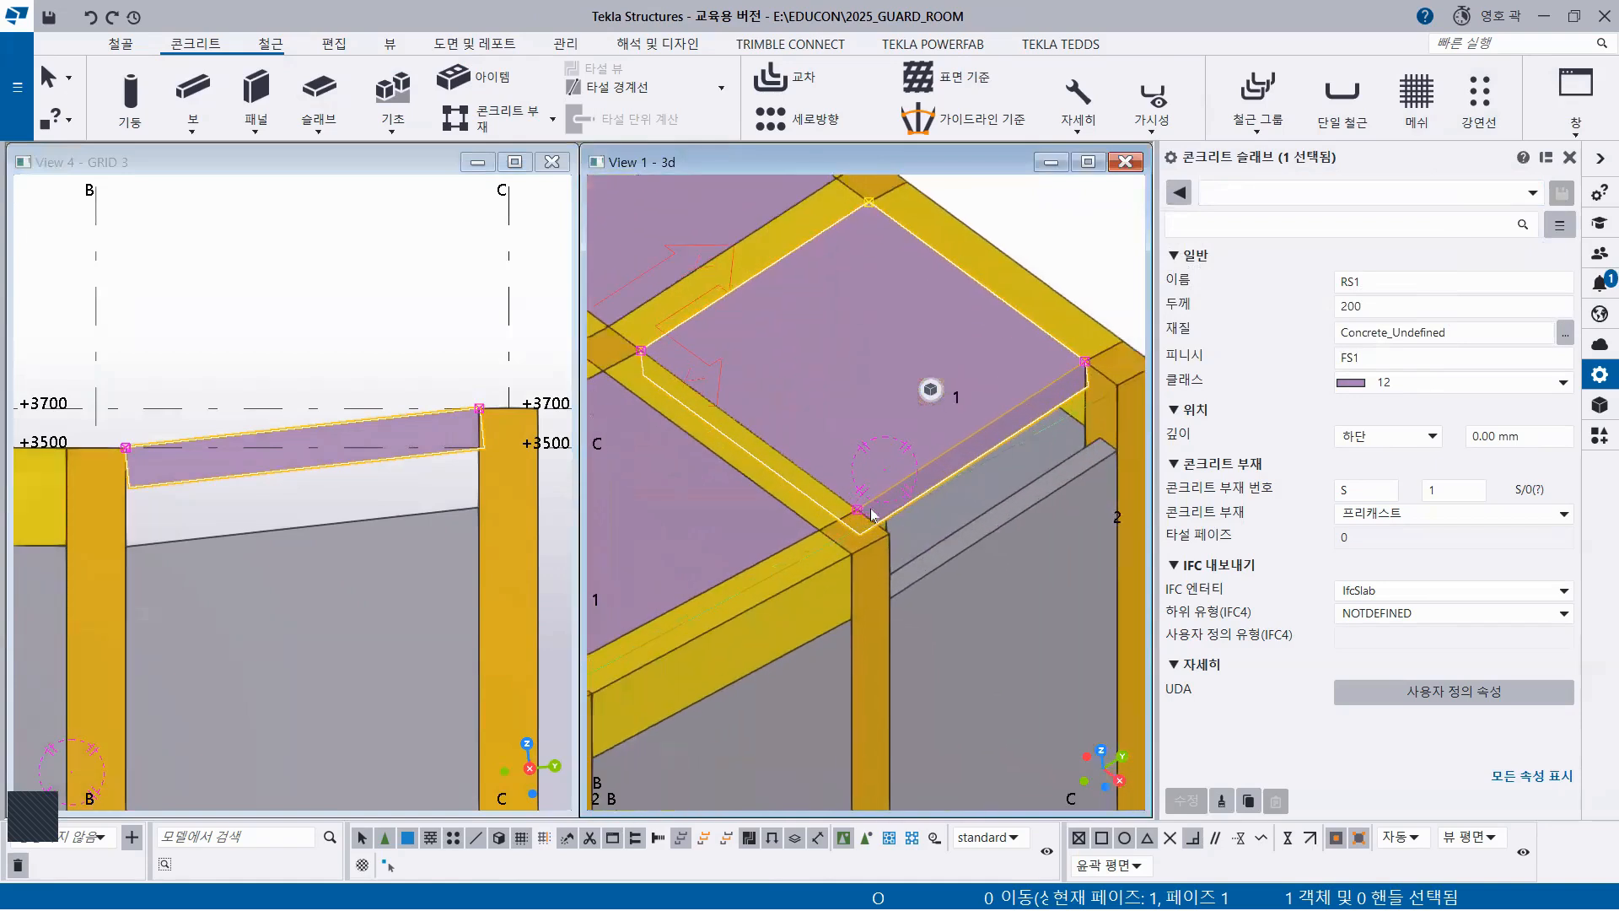
Select only the two grid B corner handles of the sloped slab in bay B-C/2-3
{"action": "left_click", "coordinate": [858, 510]}
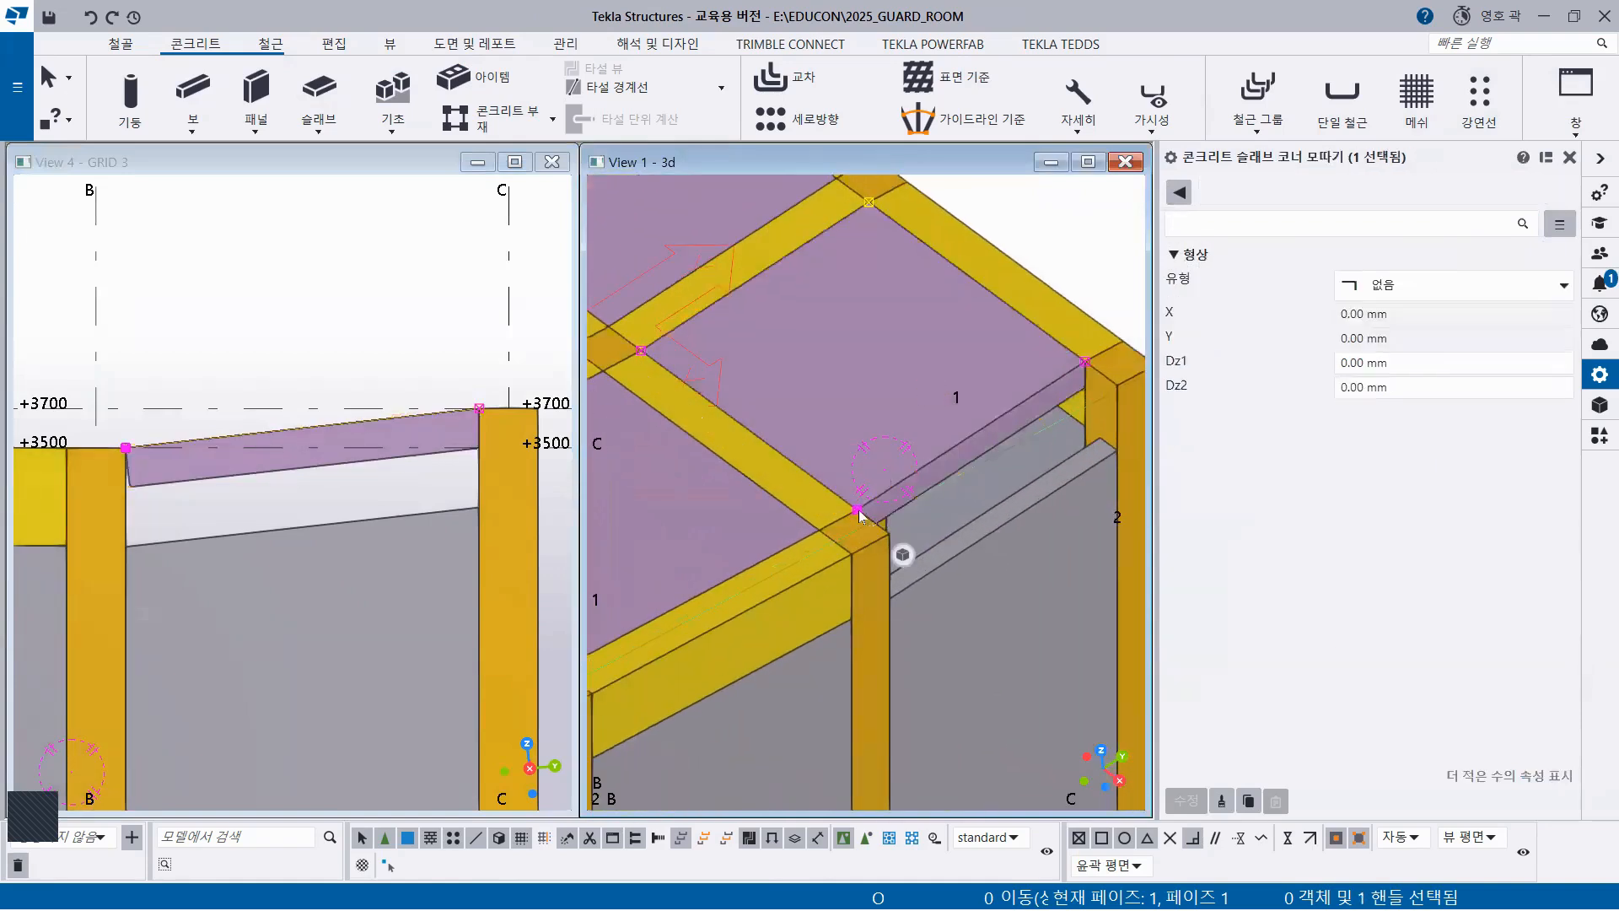
{"action": "left_click", "coordinate": [642, 350], "text": "ctrl"}
{"action": "scroll", "coordinate": [880, 525], "scroll_direction": "down", "scroll_amount": 5}
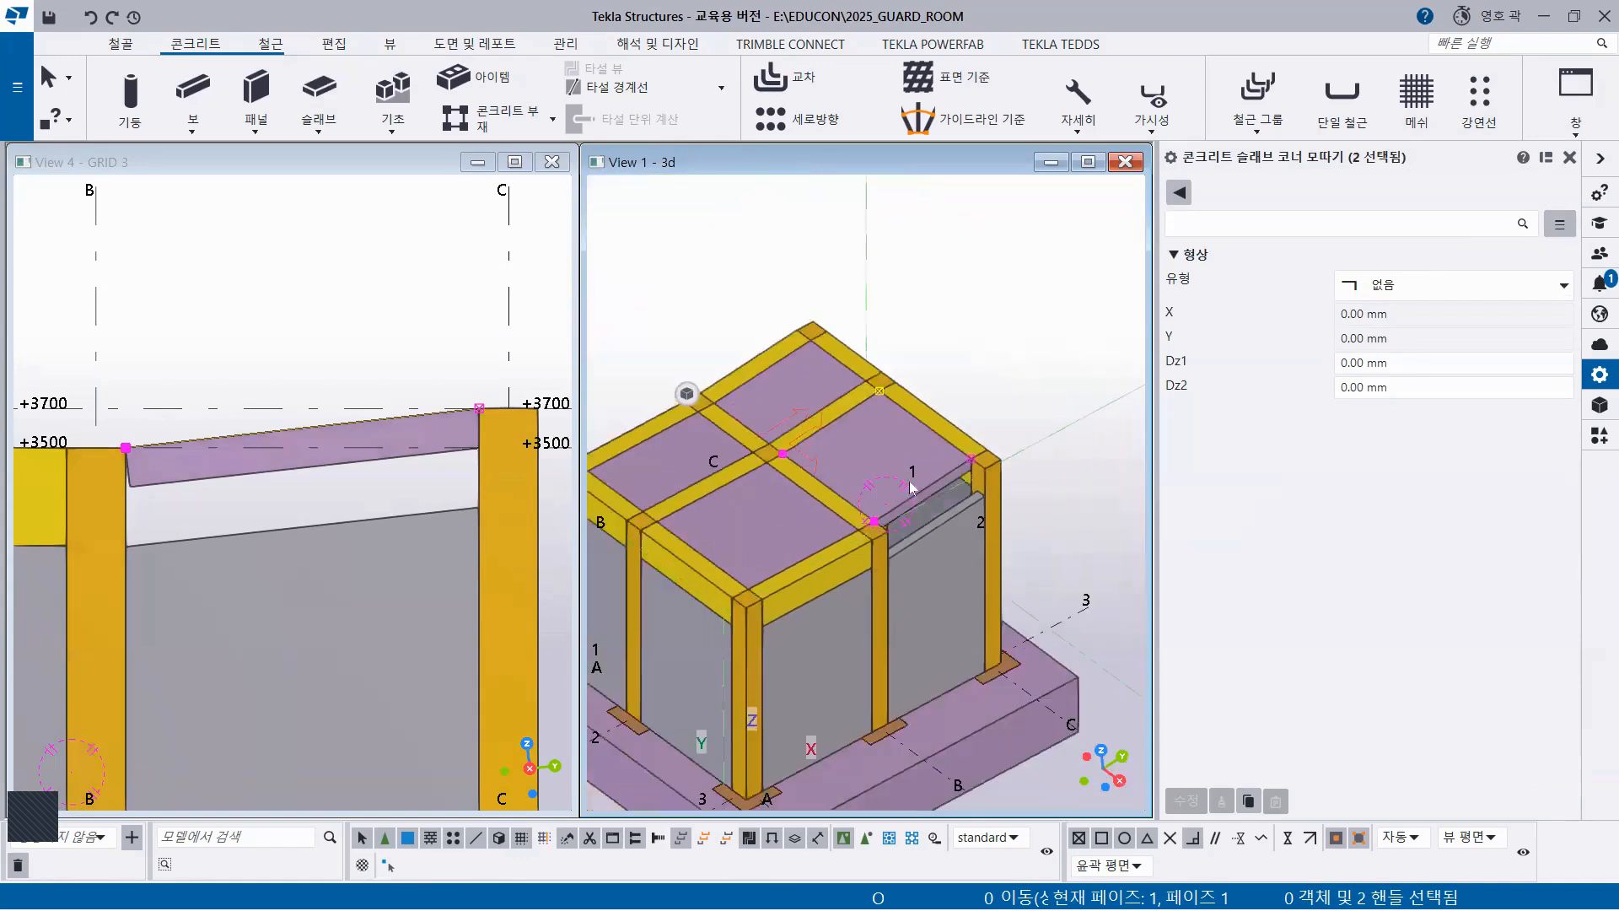
{"action": "left_click", "coordinate": [865, 459]}
{"action": "middle_click_drag", "start_coordinate": [879, 540], "coordinate": [984, 531]}
{"action": "scroll", "coordinate": [1010, 573], "scroll_direction": "up", "scroll_amount": 2}
{"action": "middle_click_drag", "start_coordinate": [1009, 588], "coordinate": [891, 537], "text": "ctrl"}
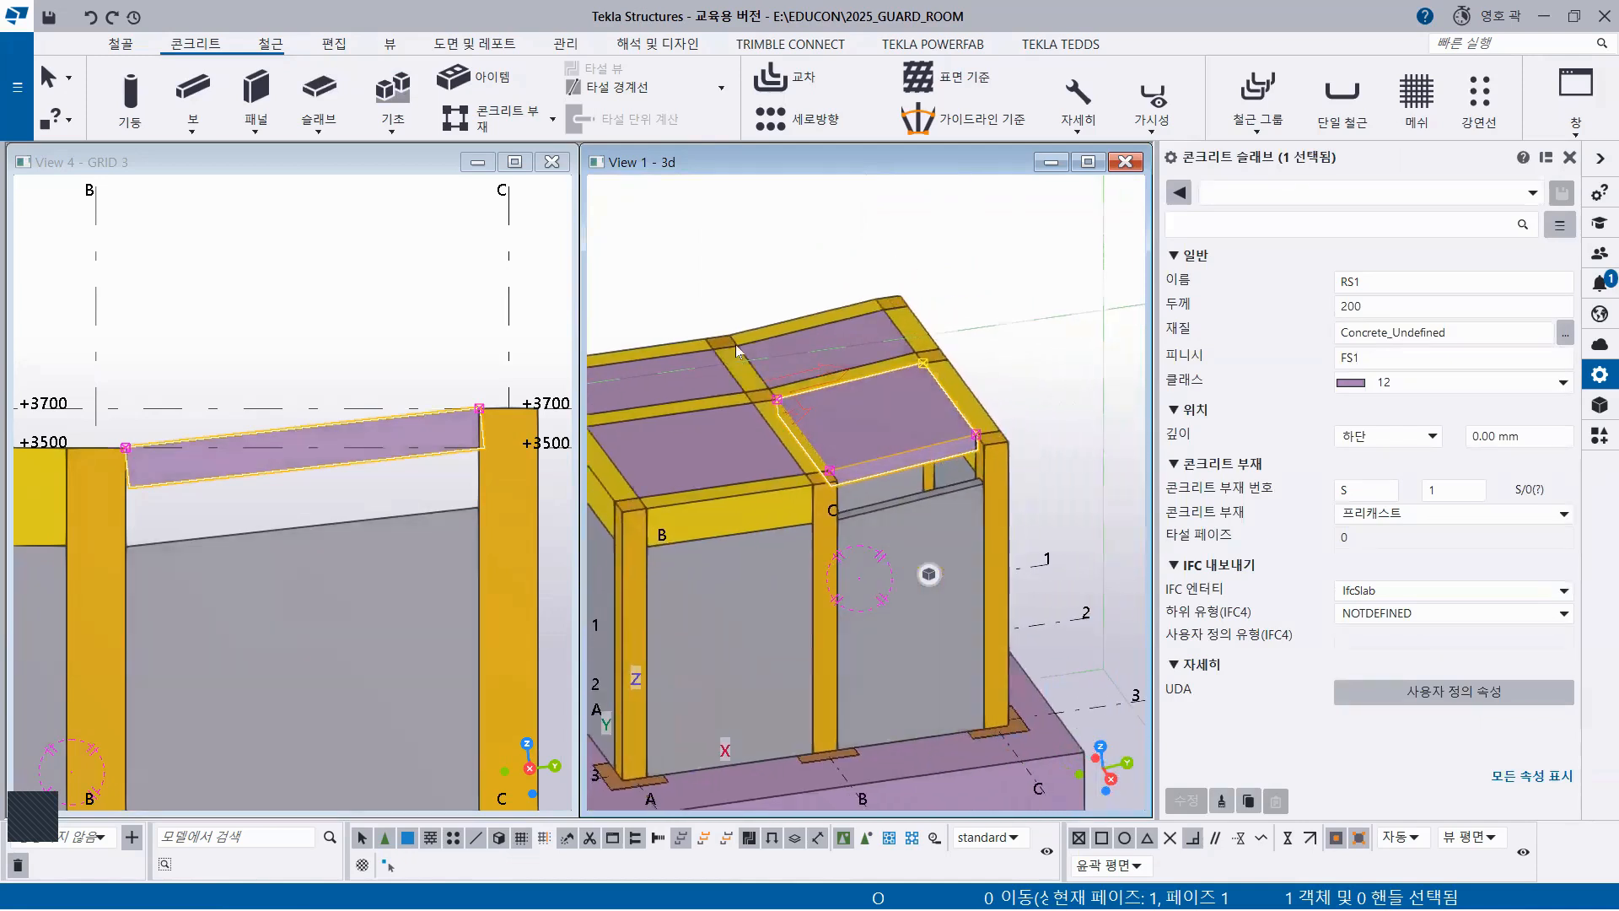
{"action": "left_click_drag", "start_coordinate": [783, 470], "coordinate": [856, 529]}
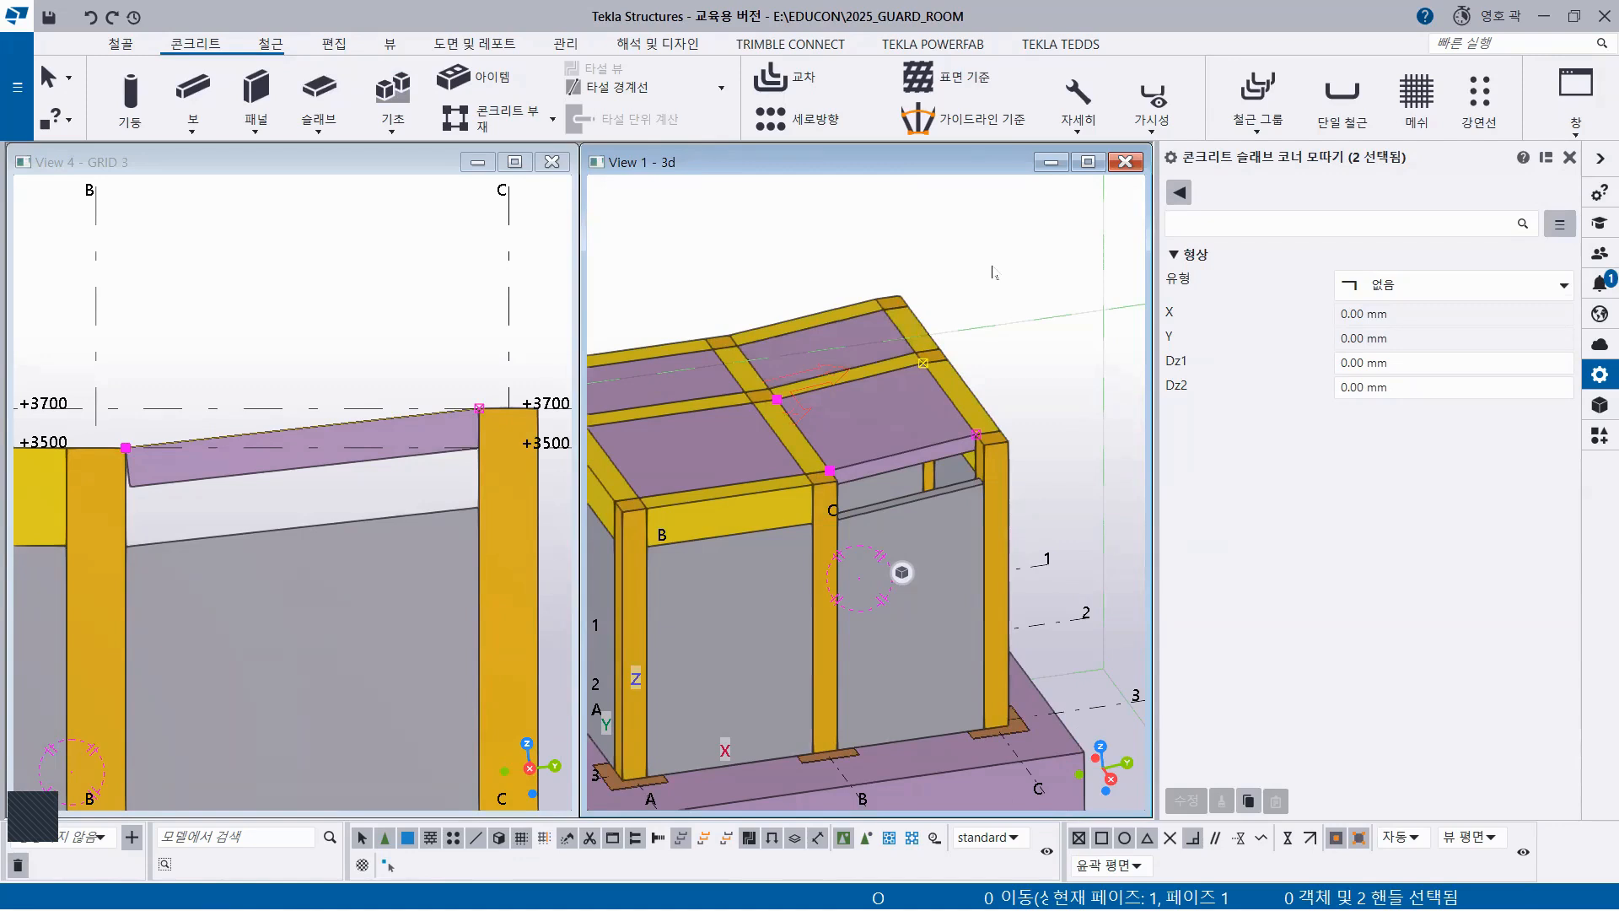
Select both sloped RS1 slabs between grids B and C, and their four corner handles along grid B
{"action": "left_click", "coordinate": [840, 335]}
{"action": "left_click", "coordinate": [844, 359], "text": "ctrl"}
{"action": "left_click", "coordinate": [877, 427], "text": "ctrl"}
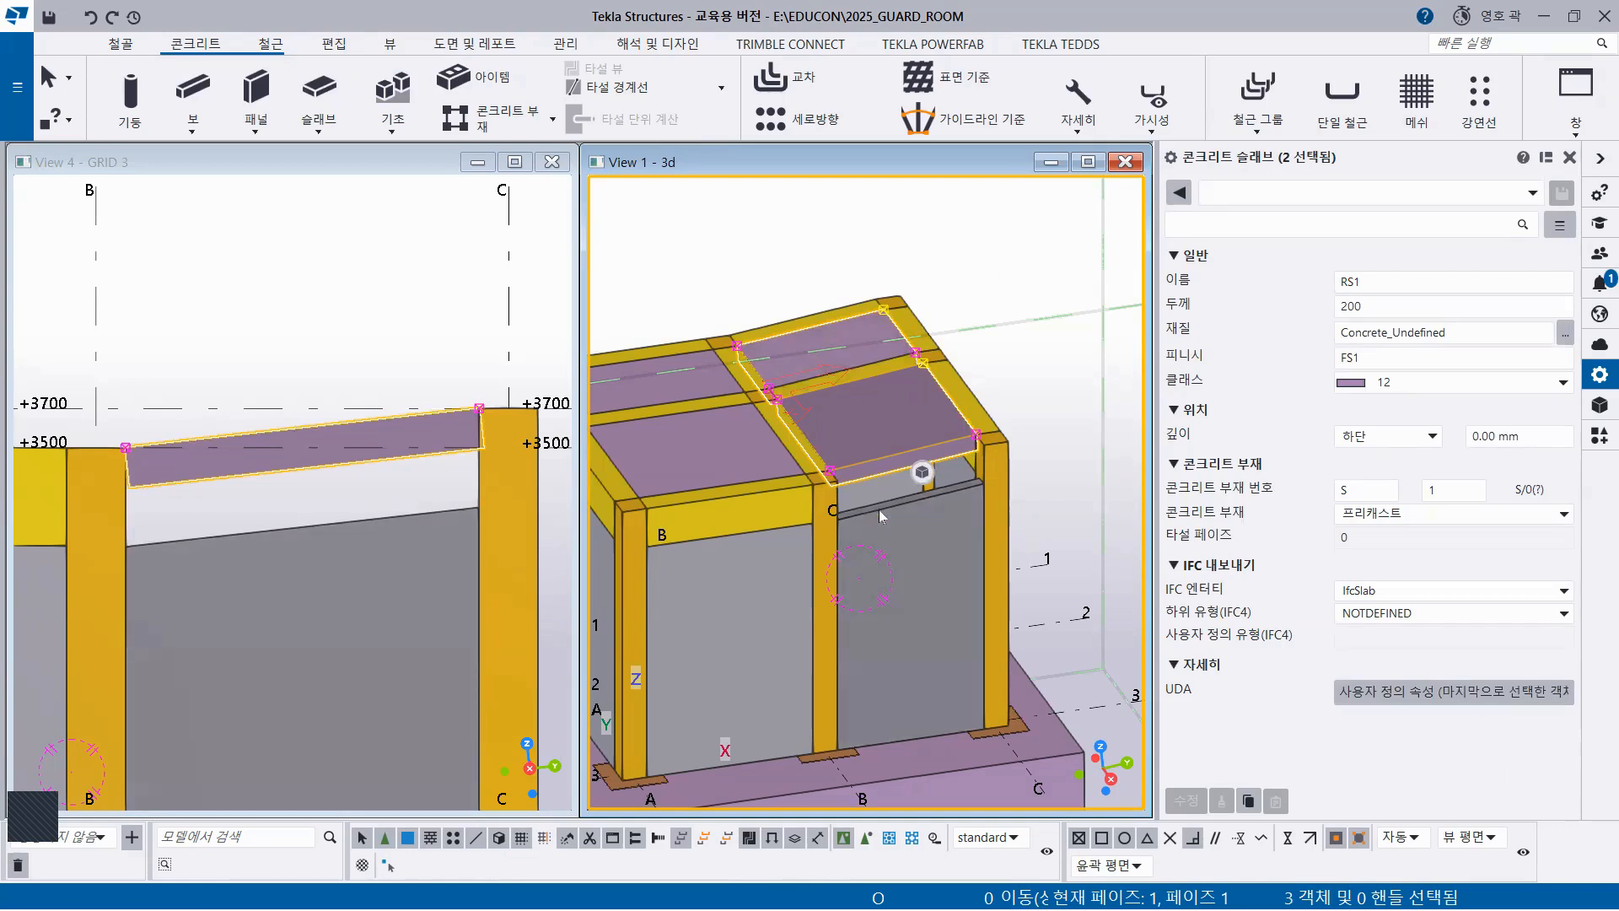
{"action": "left_click_drag", "start_coordinate": [688, 269], "coordinate": [857, 522]}
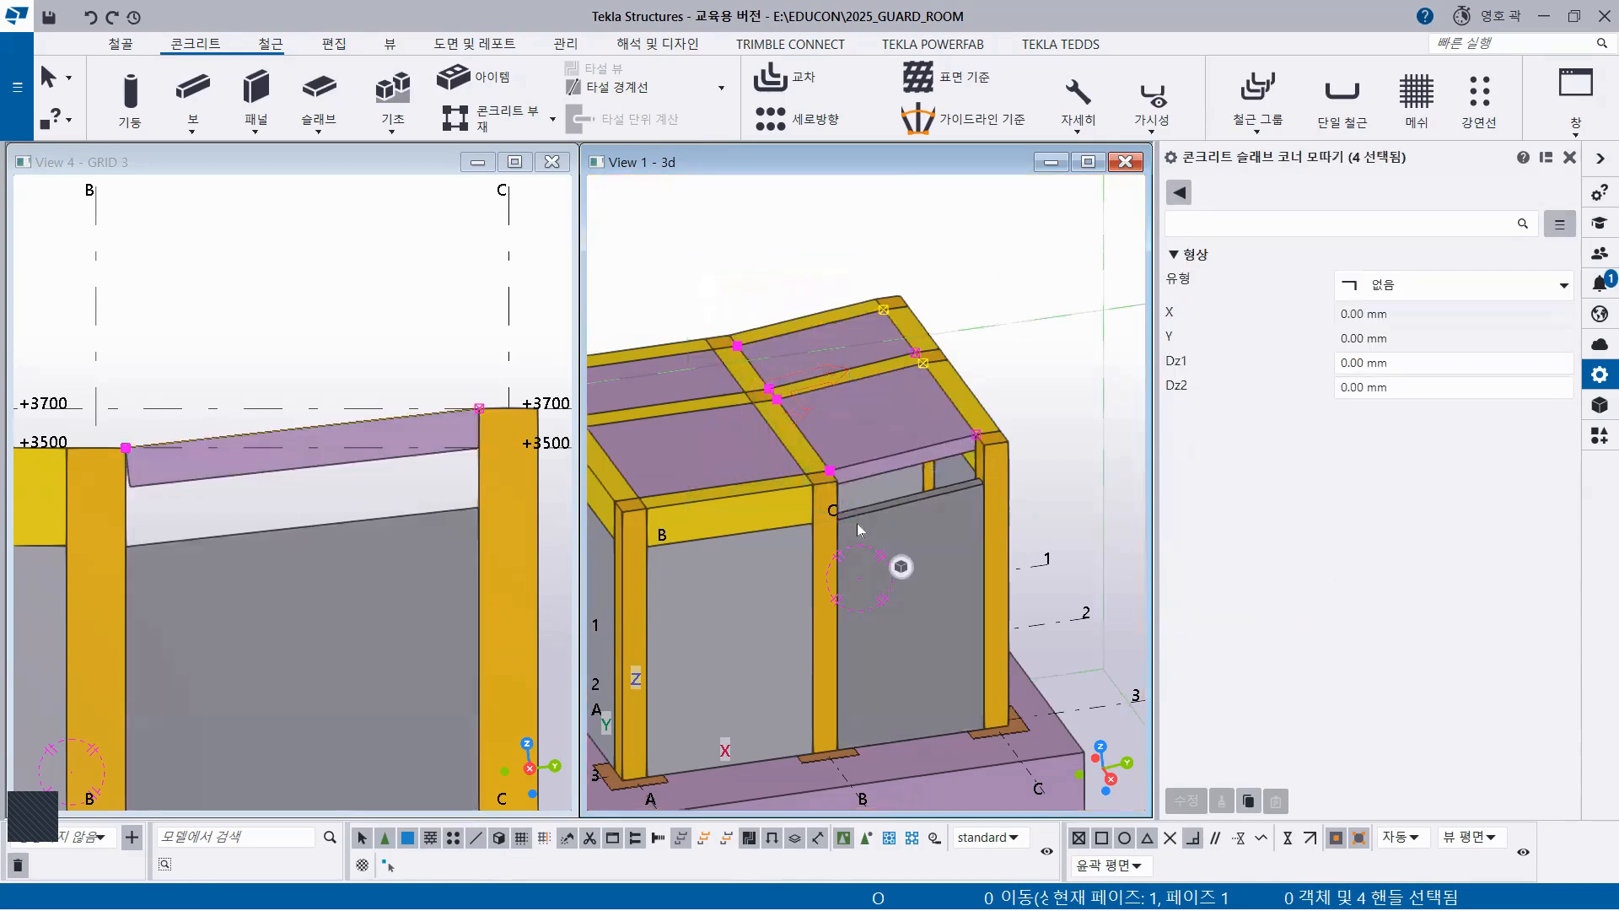
Move the four selected handles linearly by 200 along the slab slope into the grid B beam using nearest-point snapping, and end the move command
{"action": "scroll", "coordinate": [211, 451], "scroll_direction": "up", "scroll_amount": 2}
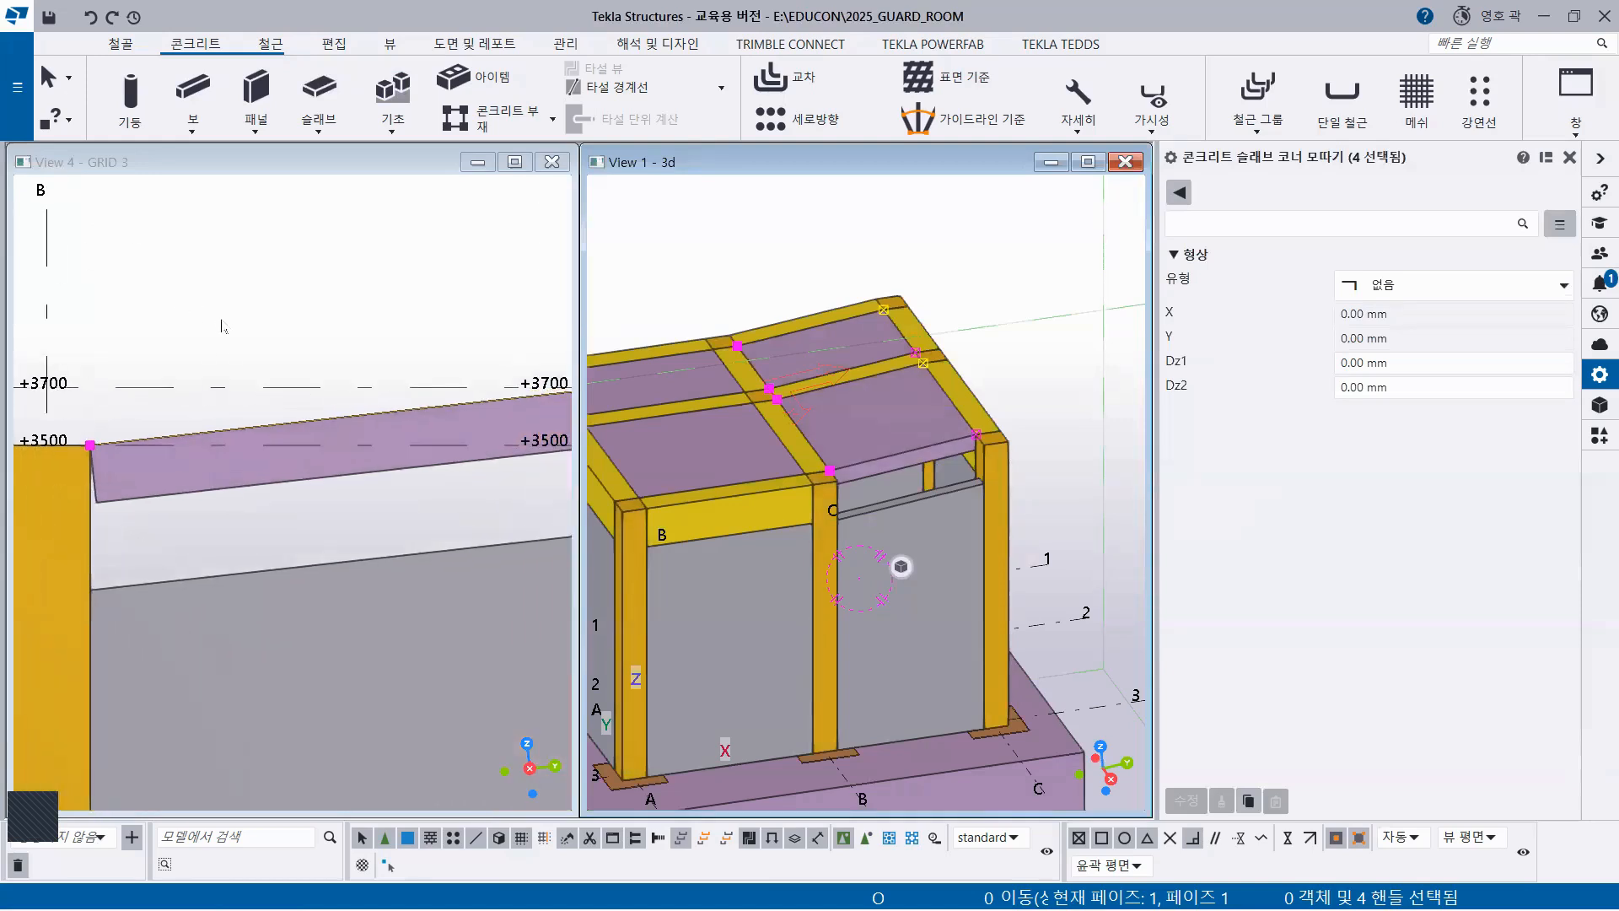
{"action": "right_click", "coordinate": [222, 308]}
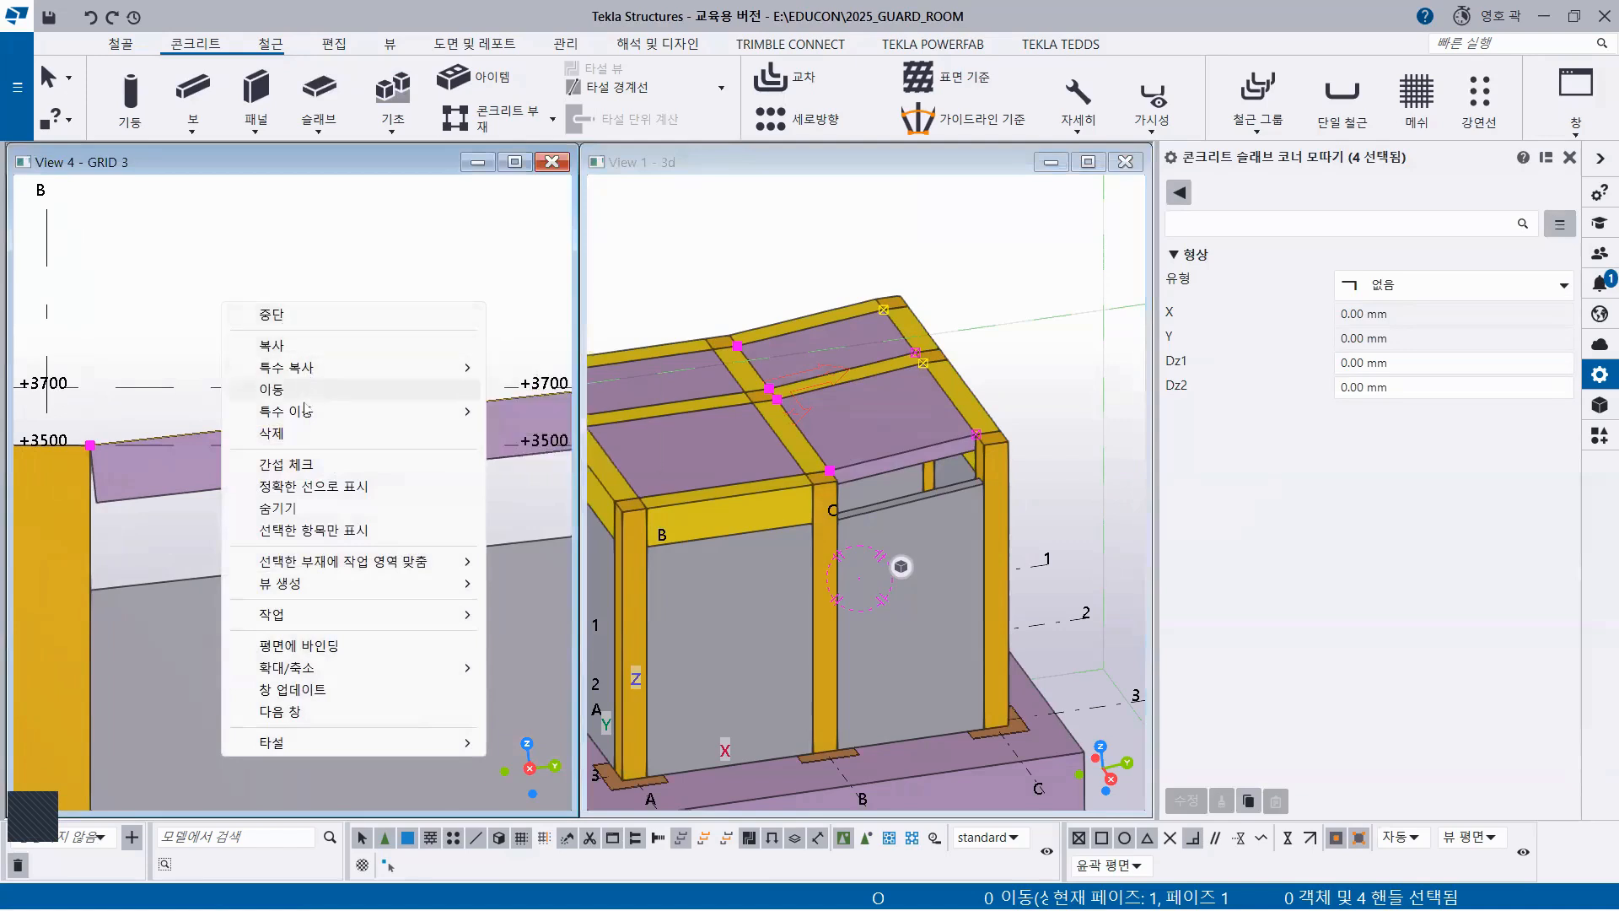
{"action": "mouse_move", "coordinate": [303, 424]}
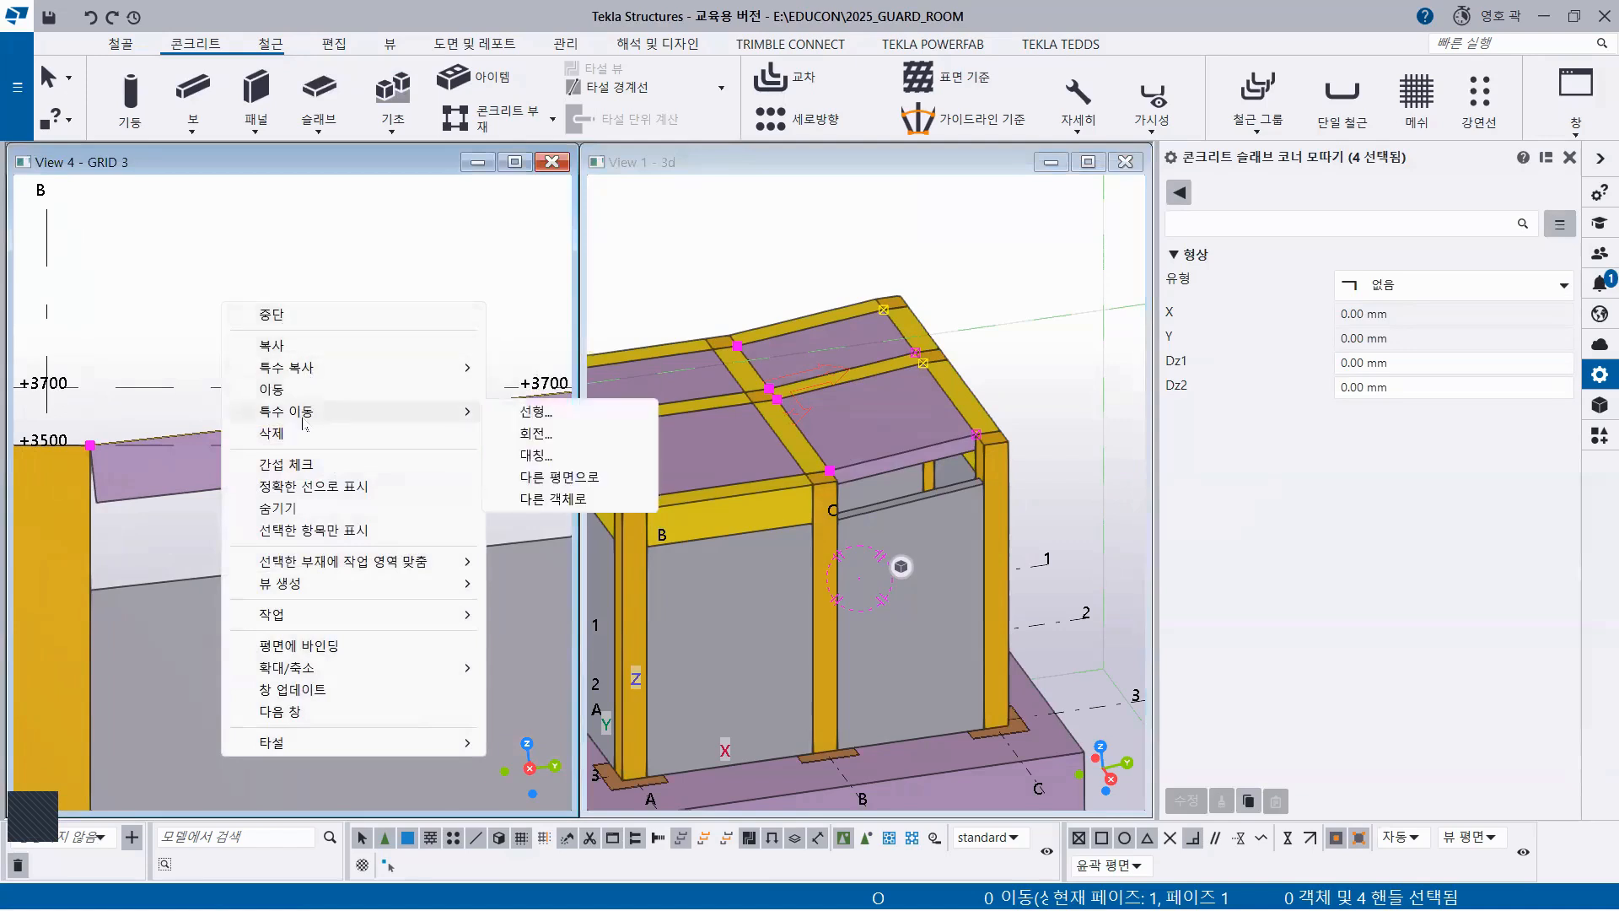
{"action": "left_click", "coordinate": [540, 412]}
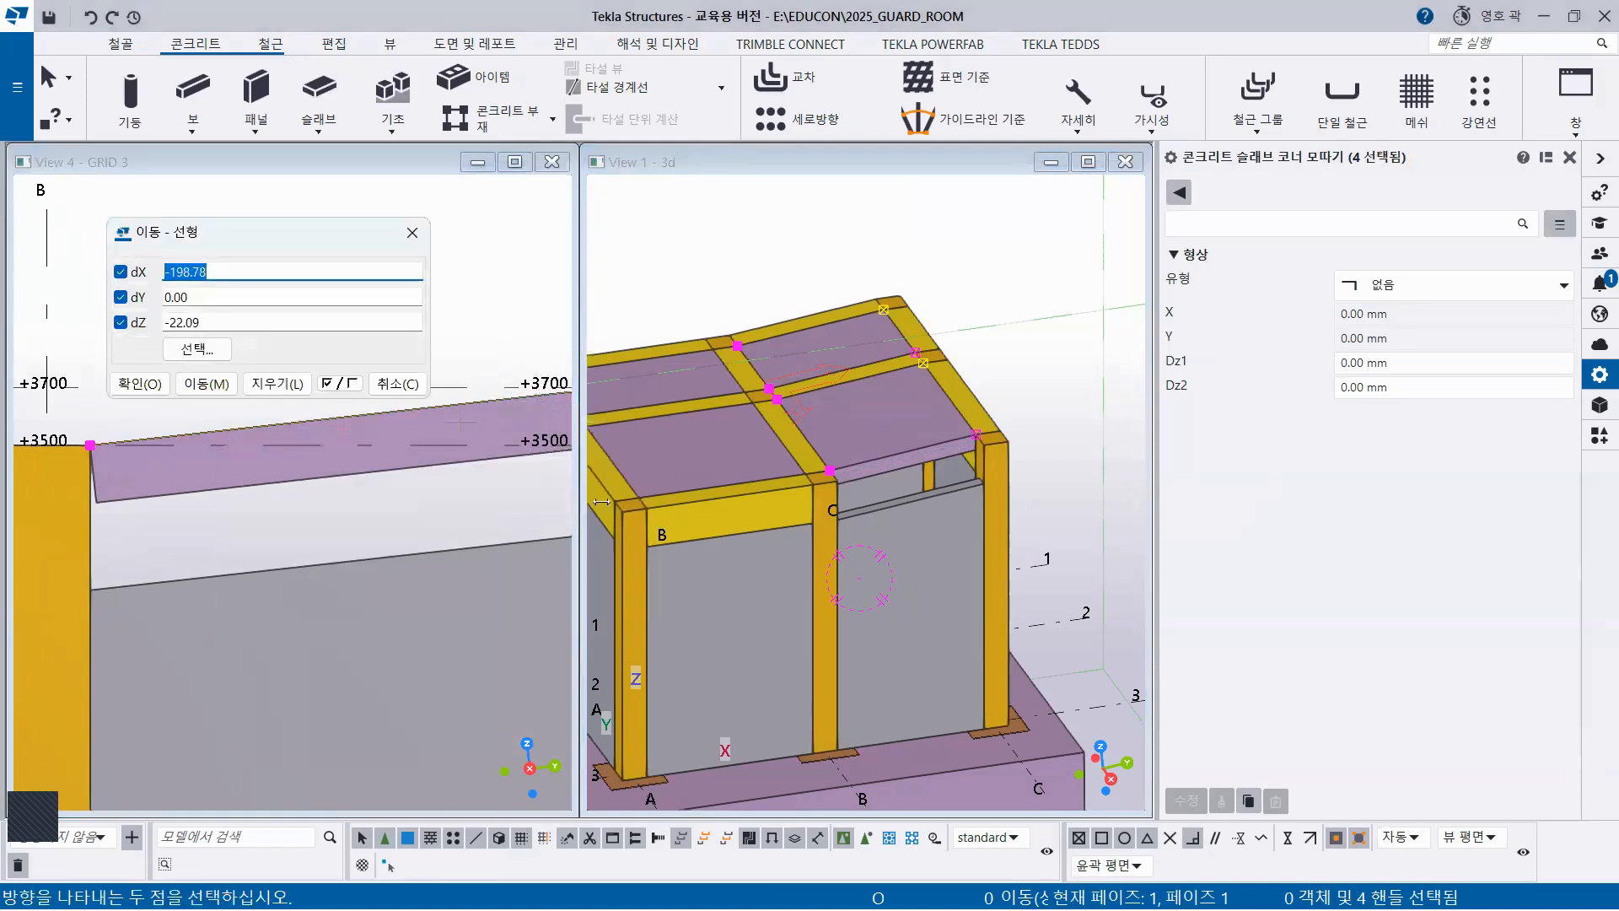
{"action": "left_click", "coordinate": [1288, 837]}
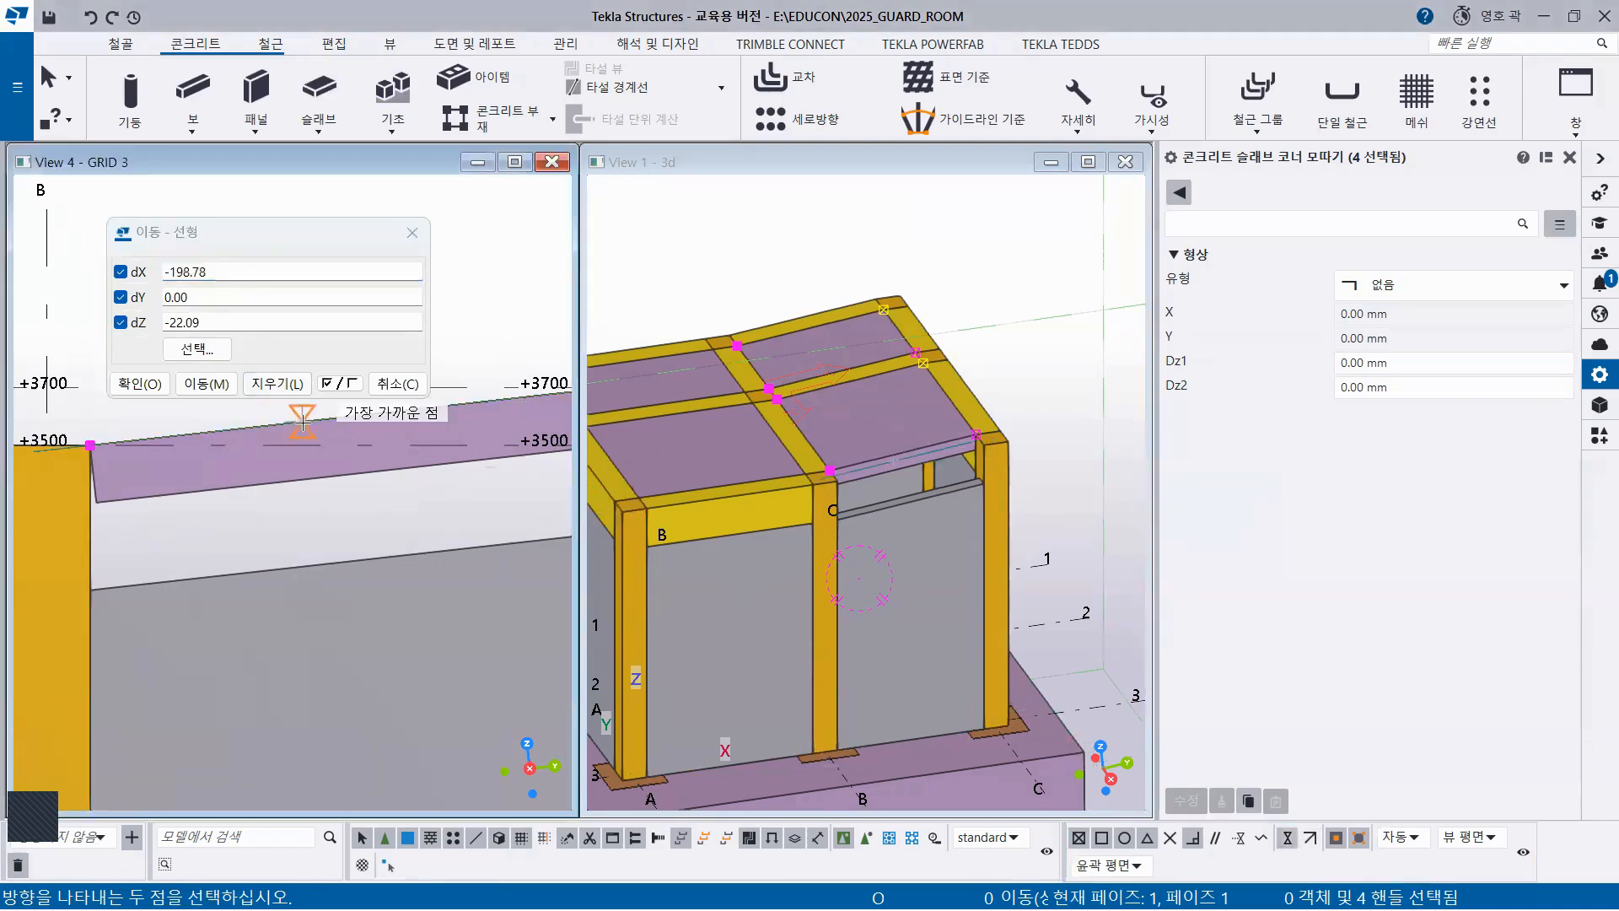
{"action": "left_click", "coordinate": [300, 422]}
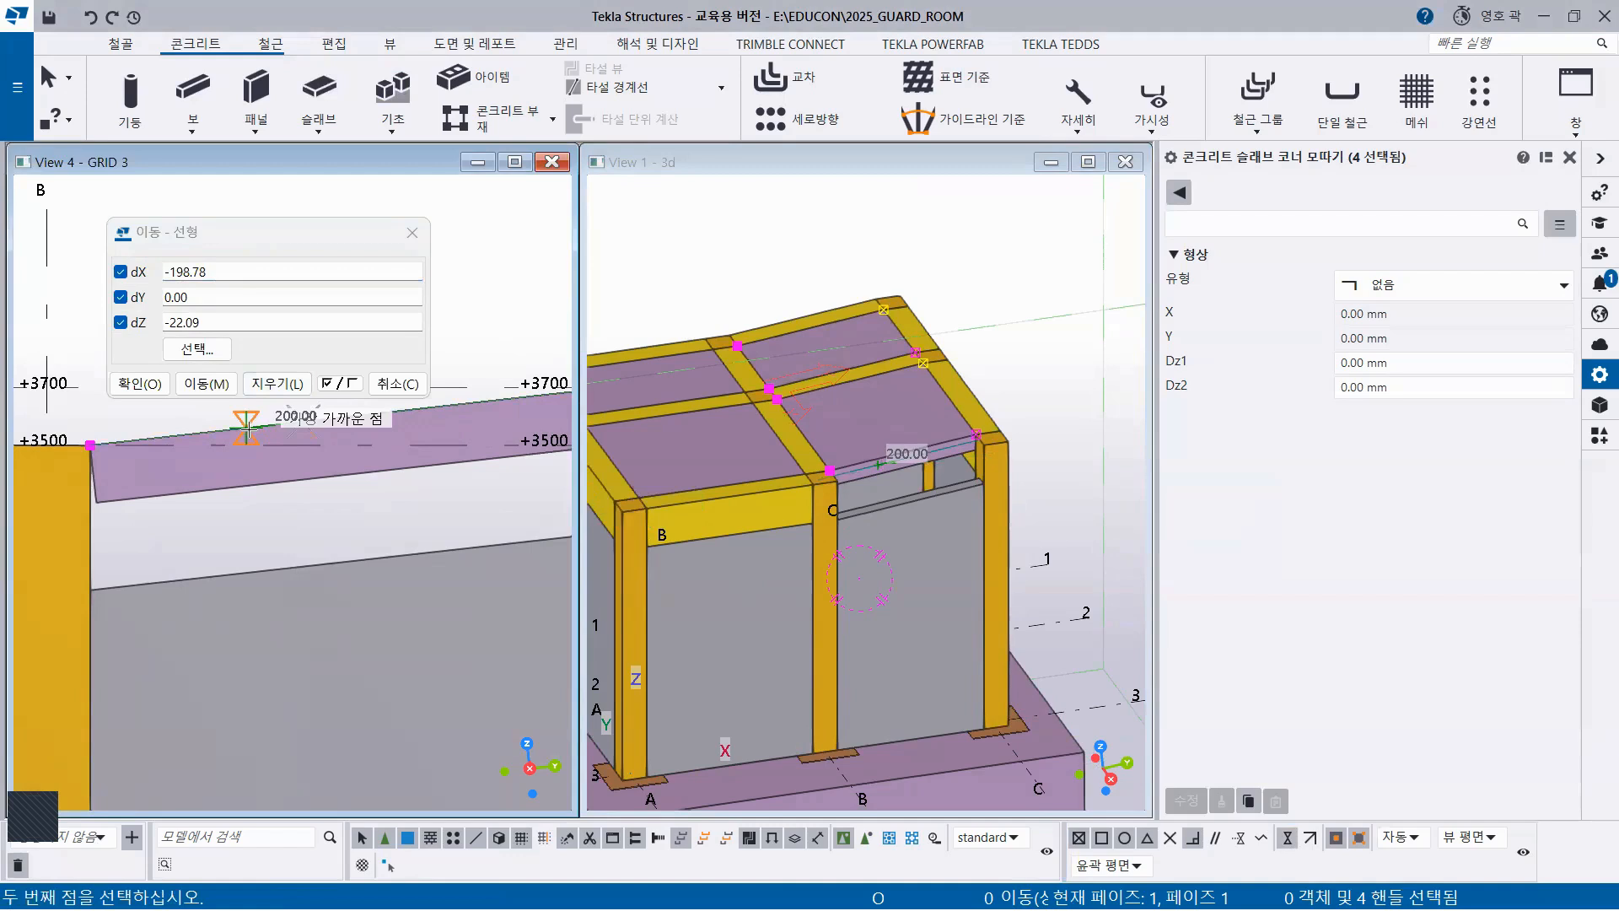
{"action": "left_click", "coordinate": [246, 428]}
{"action": "left_click", "coordinate": [210, 385]}
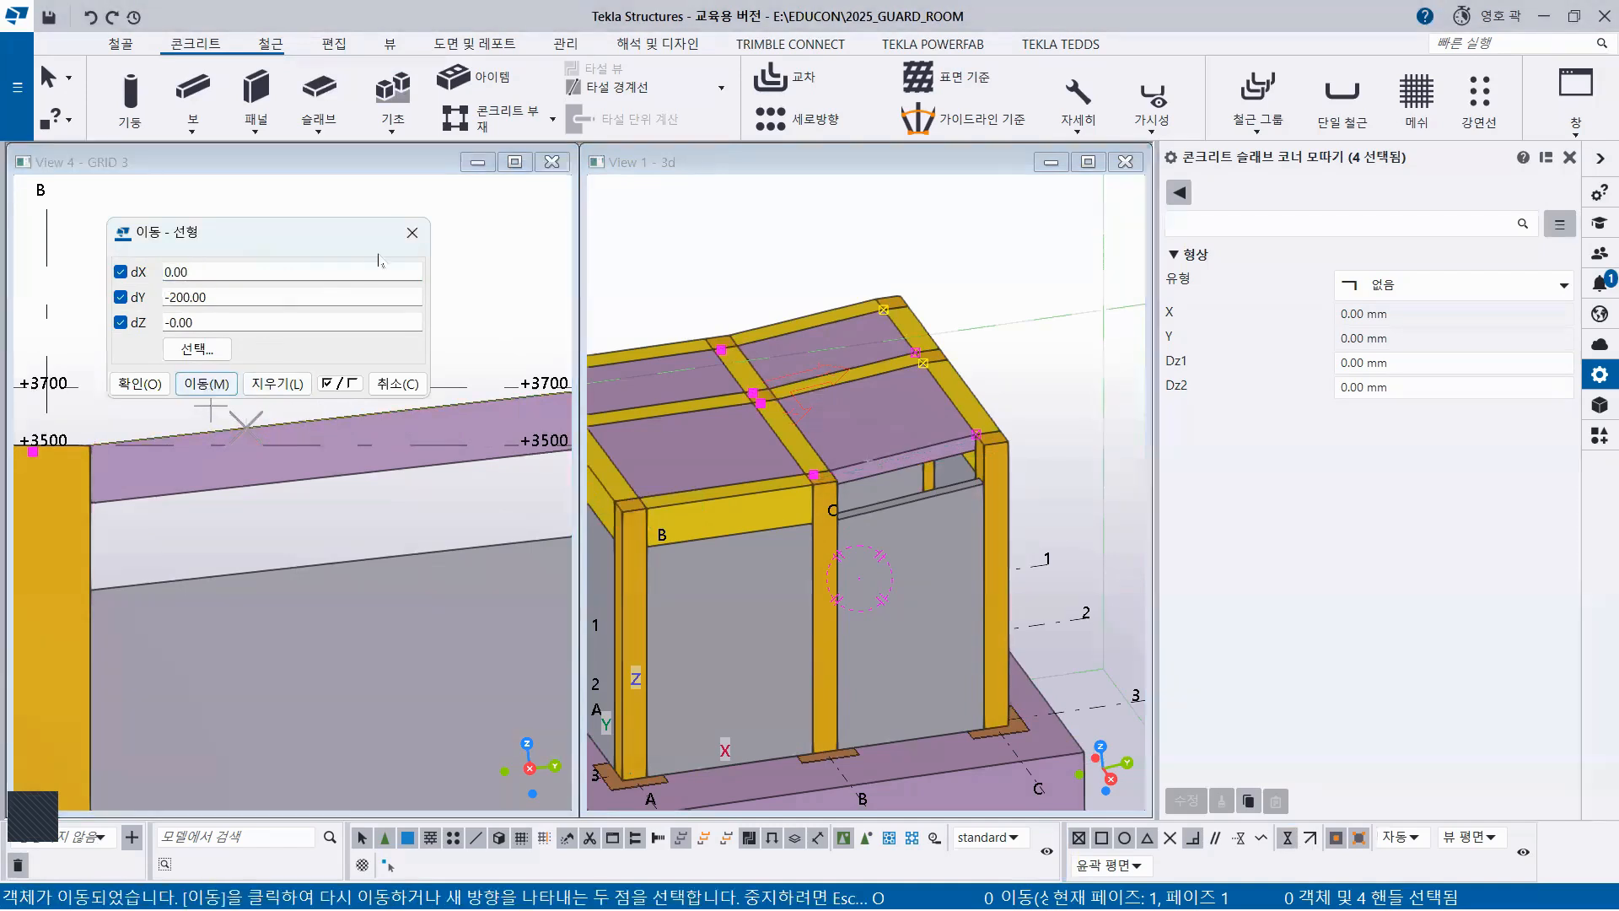
{"action": "left_click", "coordinate": [411, 232]}
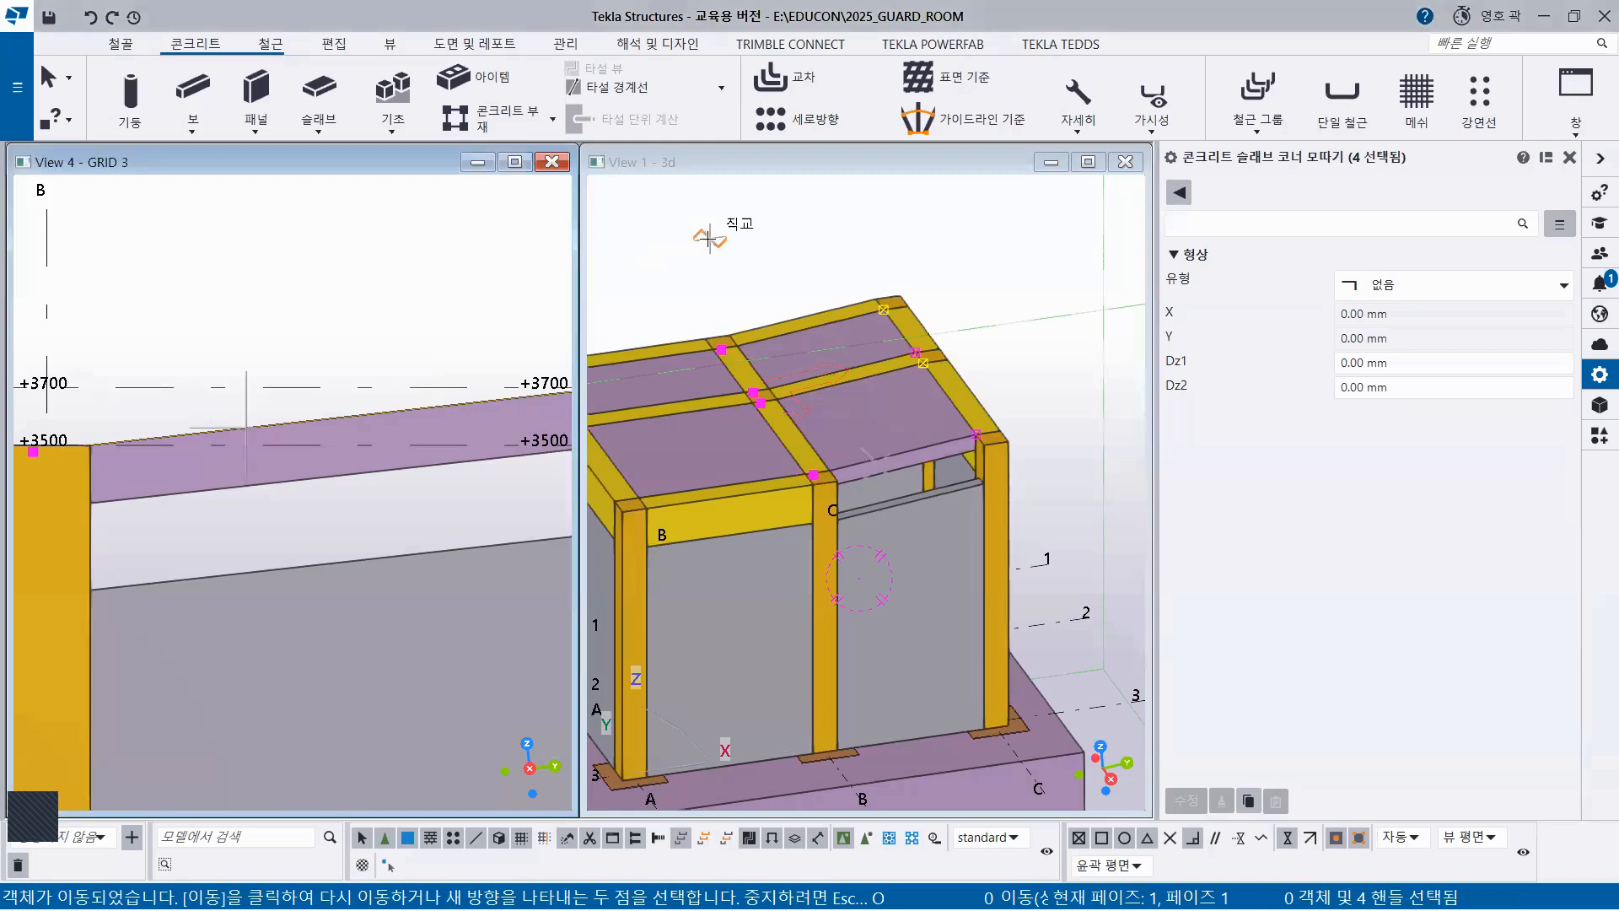
{"action": "right_click", "coordinate": [343, 245]}
{"action": "left_click", "coordinate": [389, 260]}
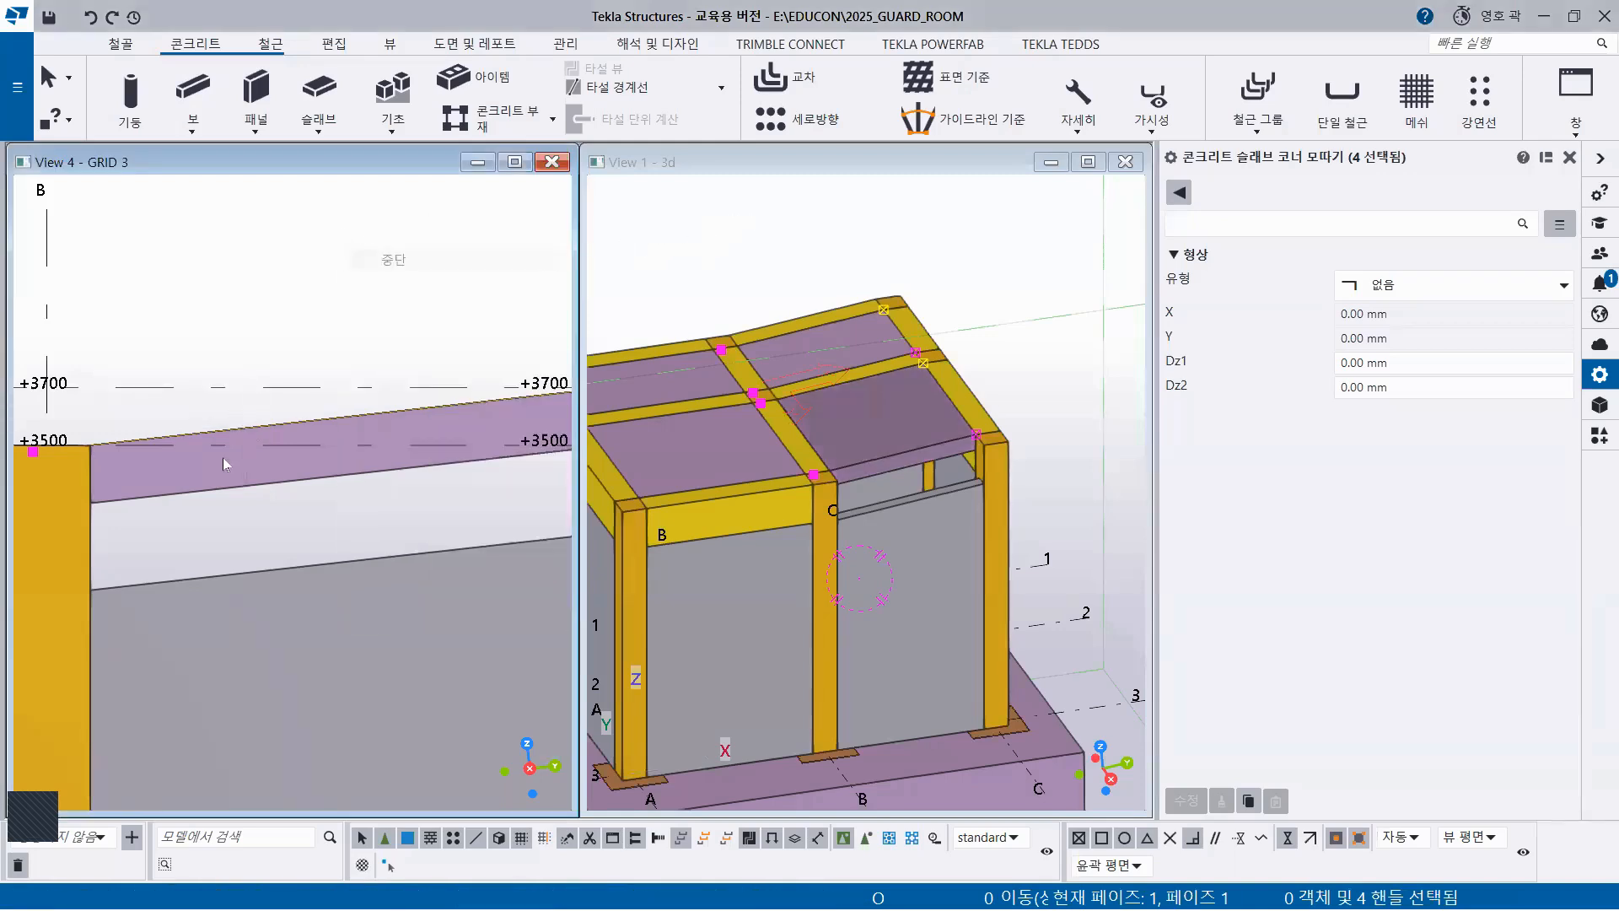
{"action": "left_click", "coordinate": [263, 483]}
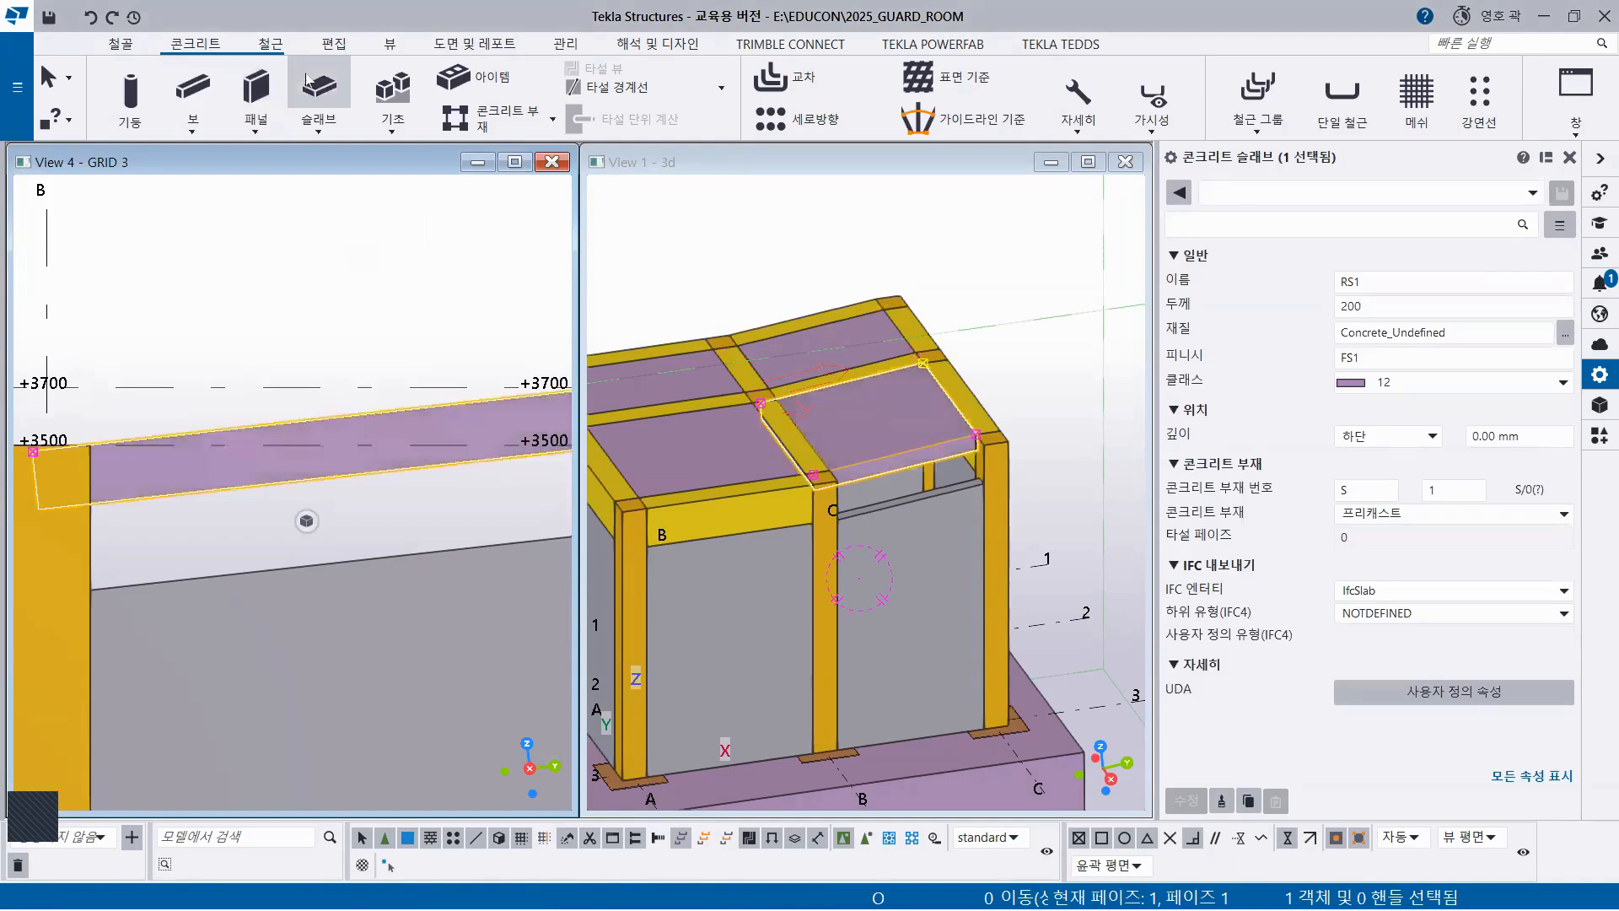
{"action": "left_click", "coordinate": [334, 44]}
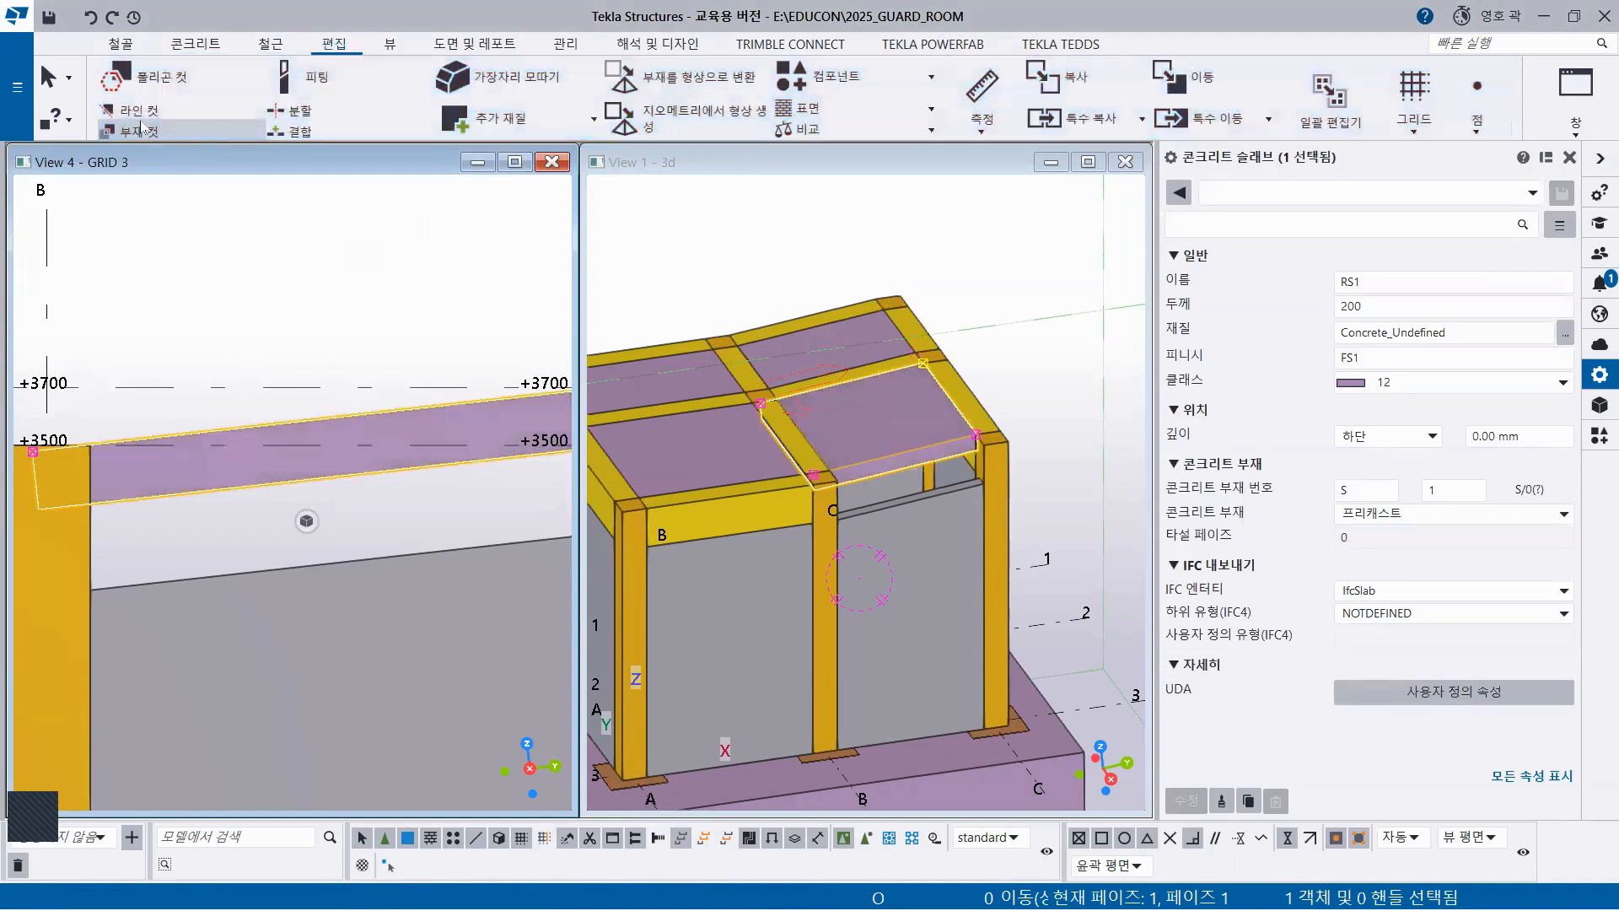
{"action": "left_click", "coordinate": [135, 110]}
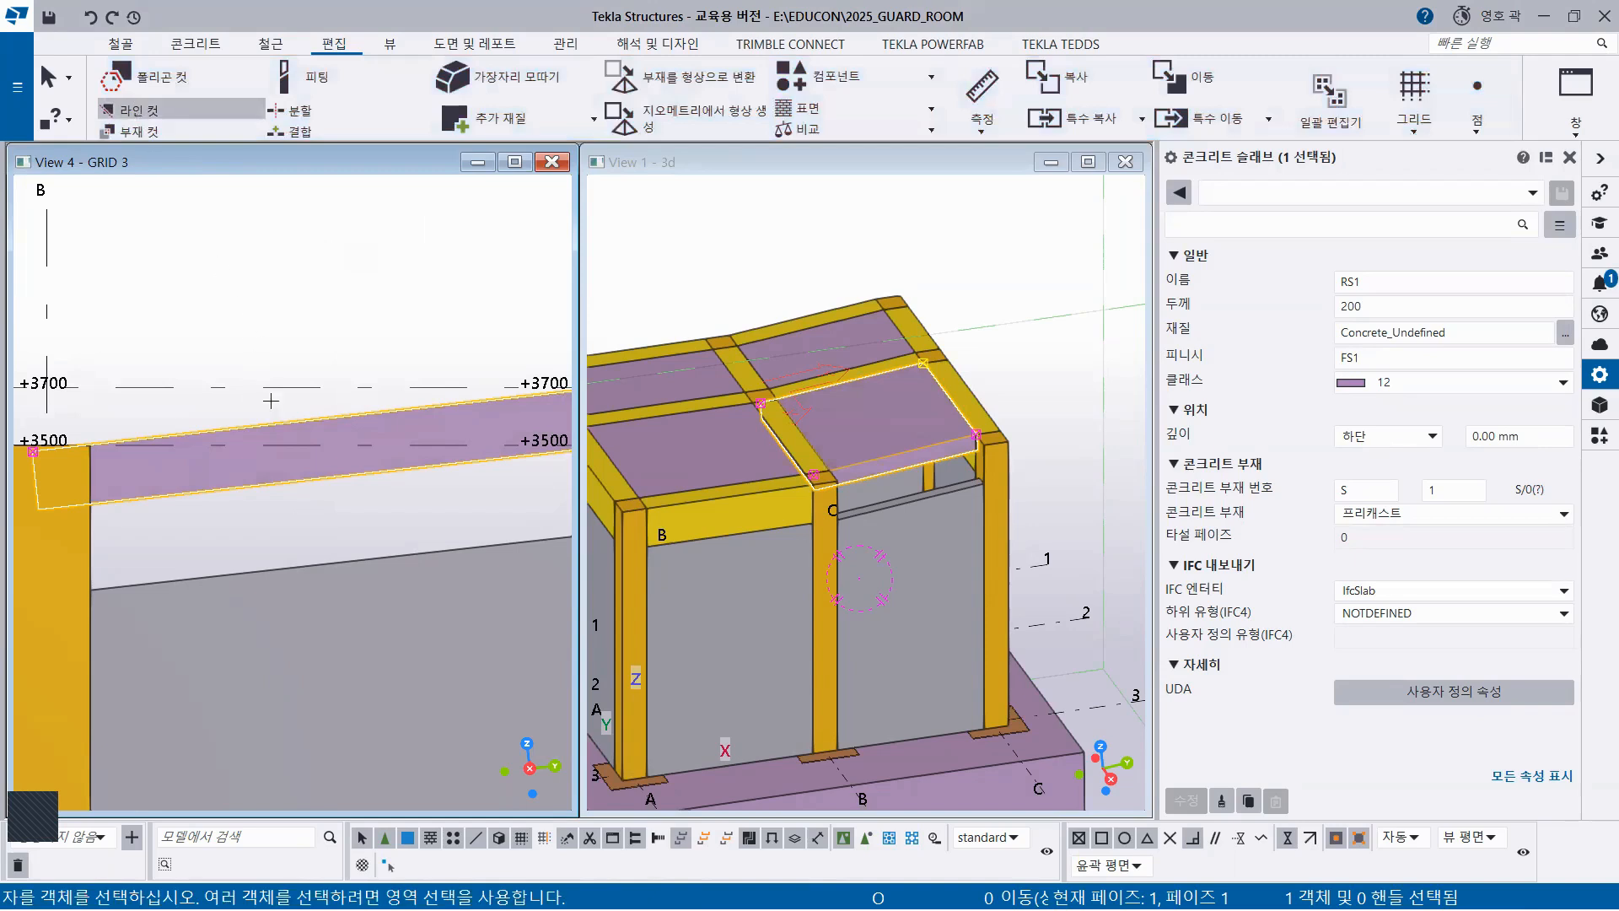
{"action": "left_click", "coordinate": [257, 459]}
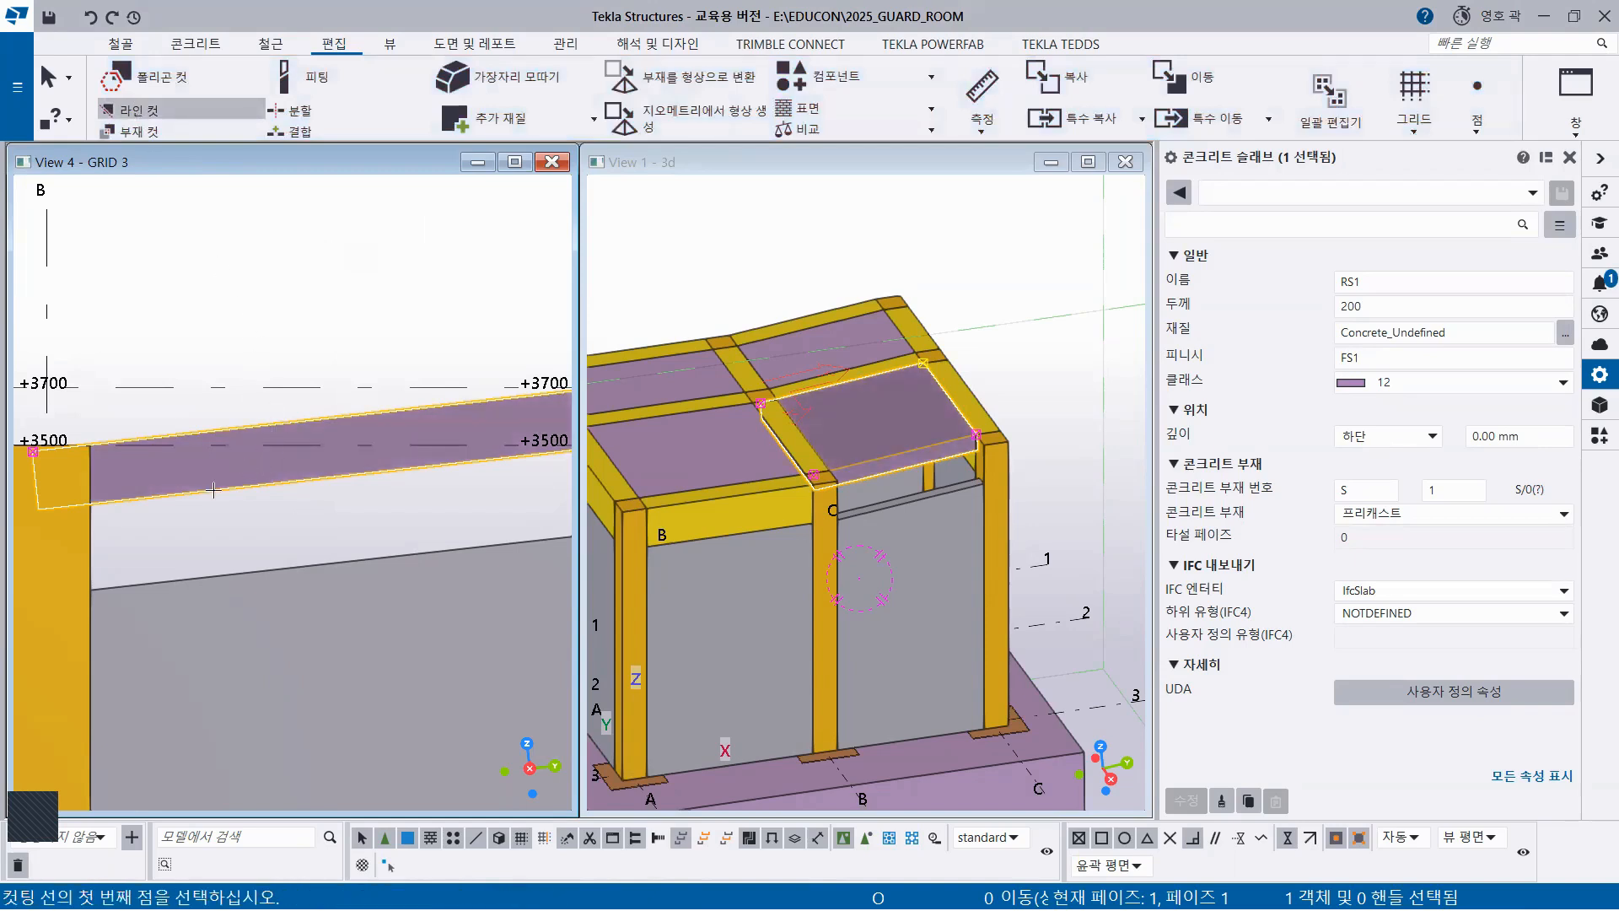
{"action": "left_click", "coordinate": [87, 531]}
{"action": "left_click", "coordinate": [95, 563]}
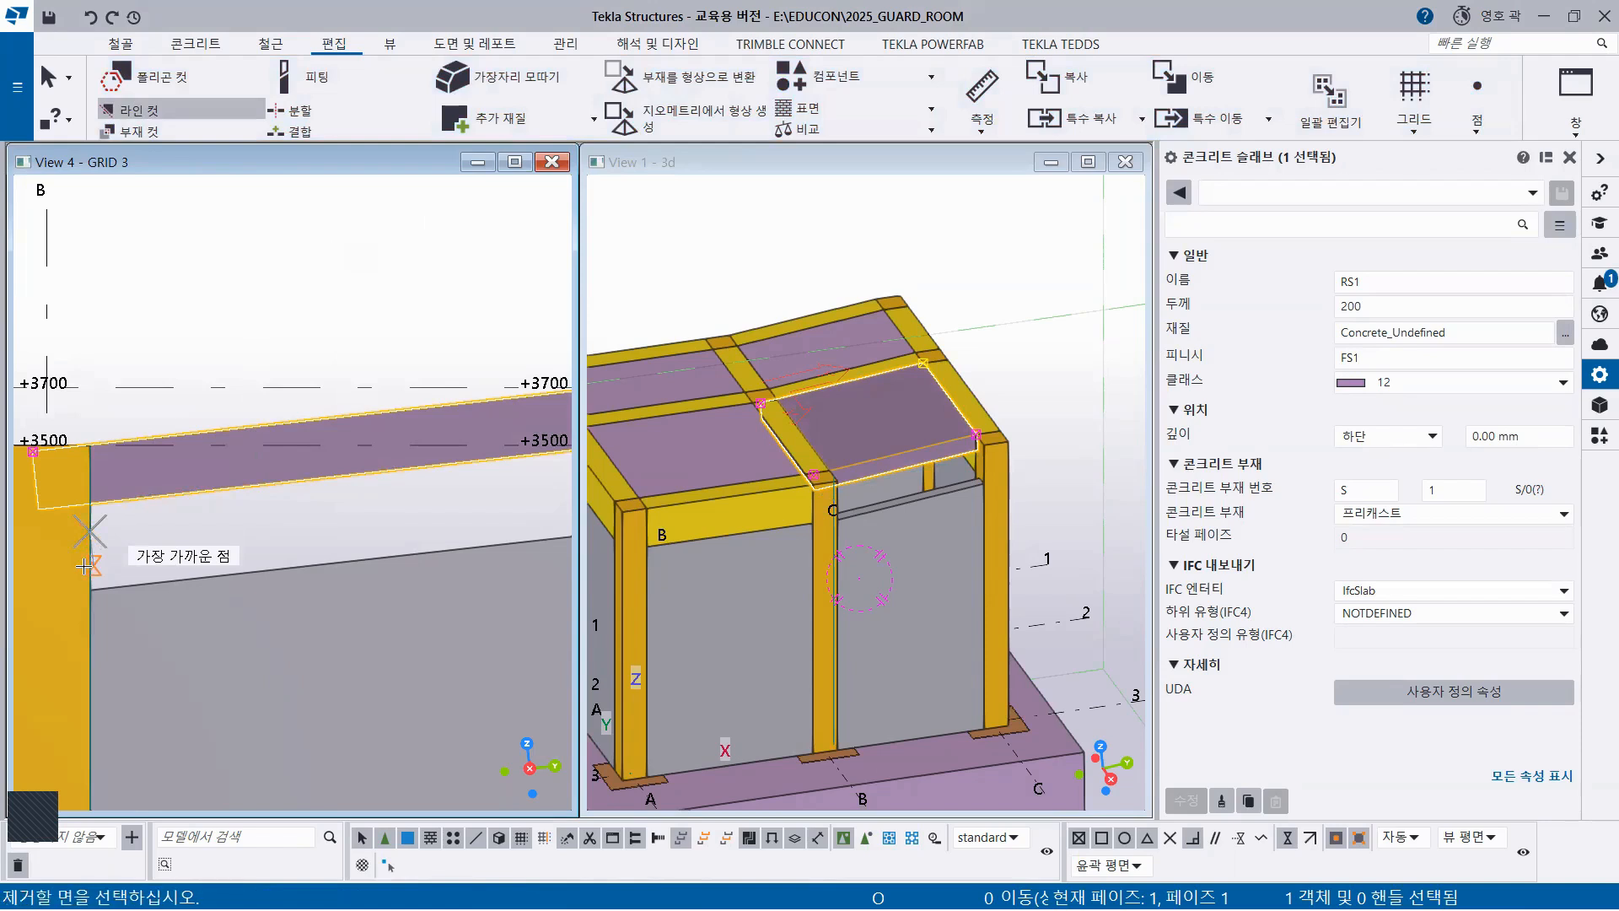
{"action": "scroll", "coordinate": [97, 563], "scroll_direction": "up", "scroll_amount": 2}
{"action": "scroll", "coordinate": [97, 564], "scroll_direction": "up", "scroll_amount": 2}
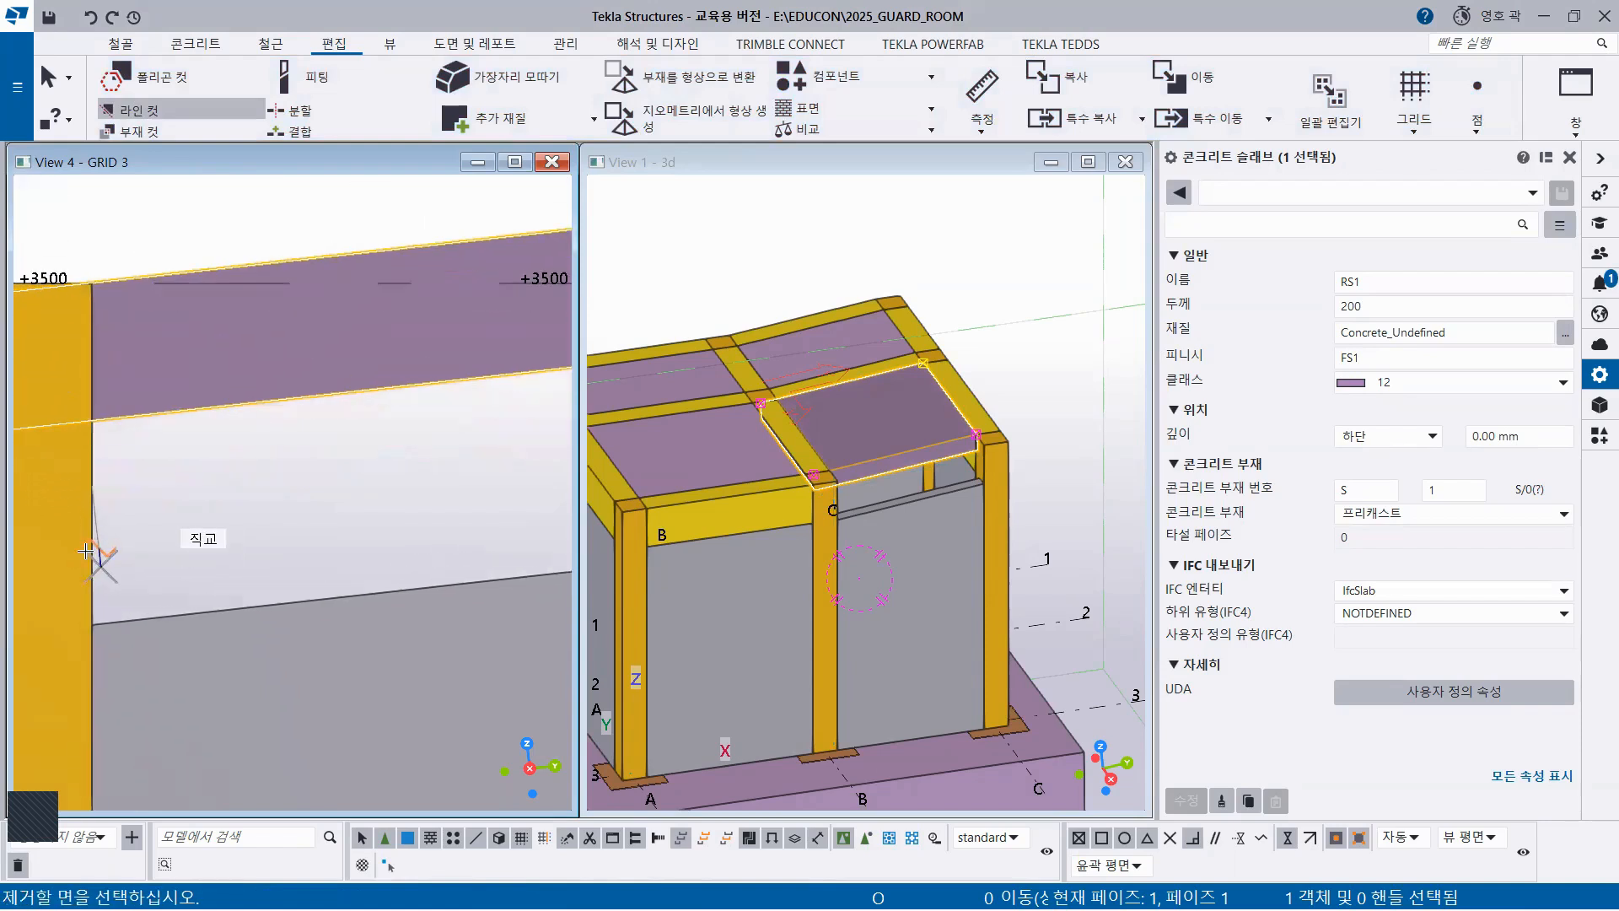
{"action": "scroll", "coordinate": [96, 550], "scroll_direction": "up", "scroll_amount": 2}
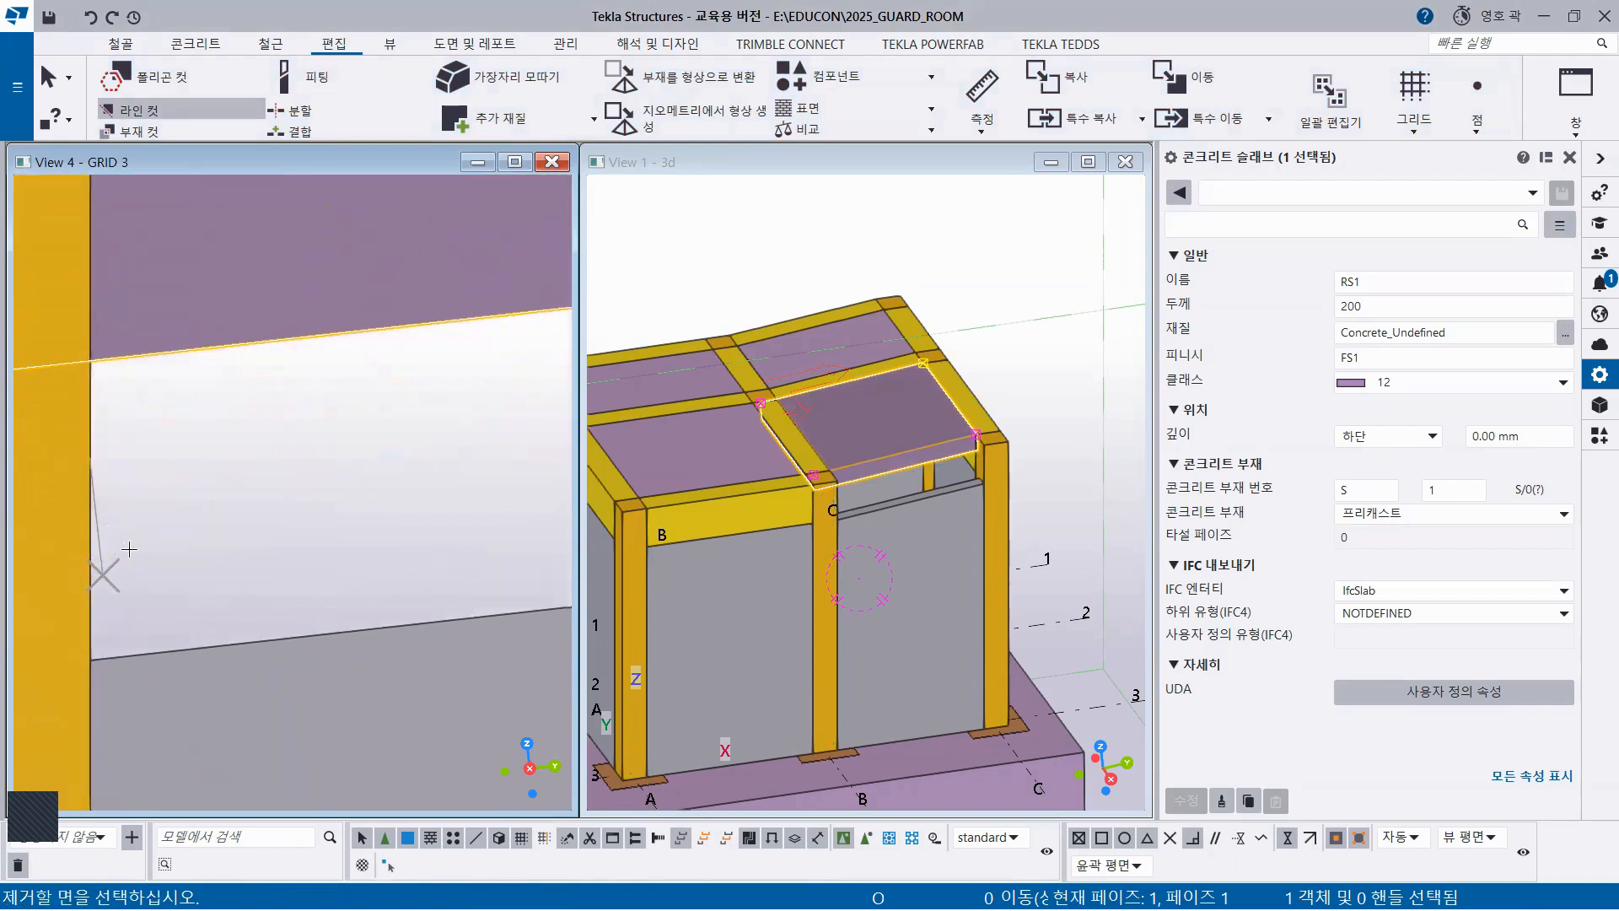
{"action": "left_click", "coordinate": [131, 549]}
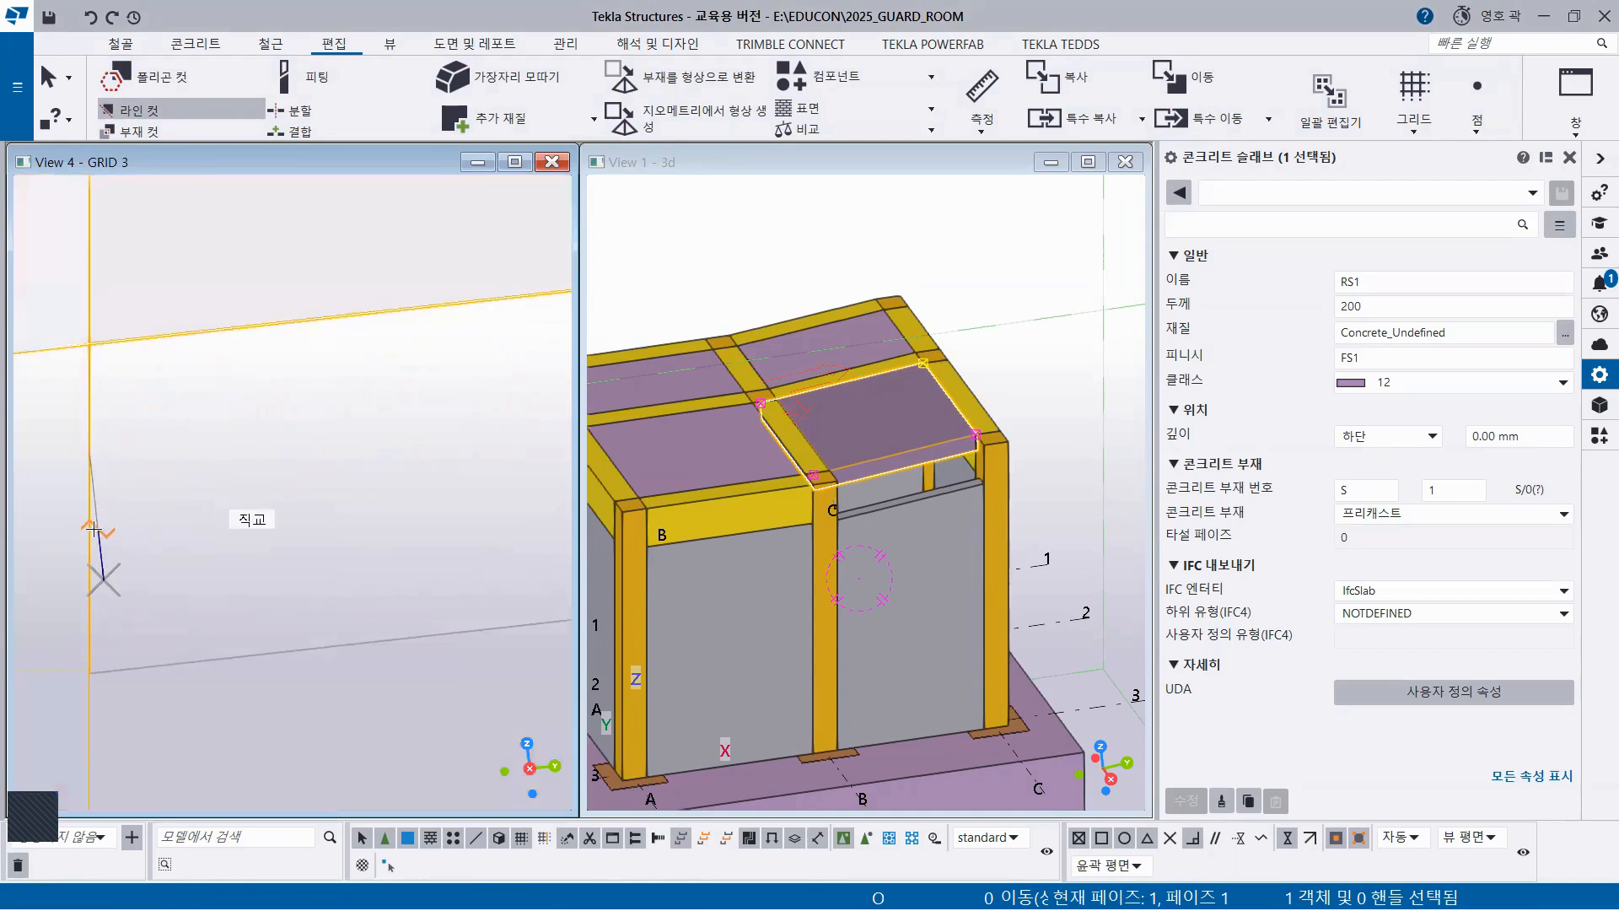
{"action": "scroll", "coordinate": [80, 544], "scroll_direction": "up", "scroll_amount": 2}
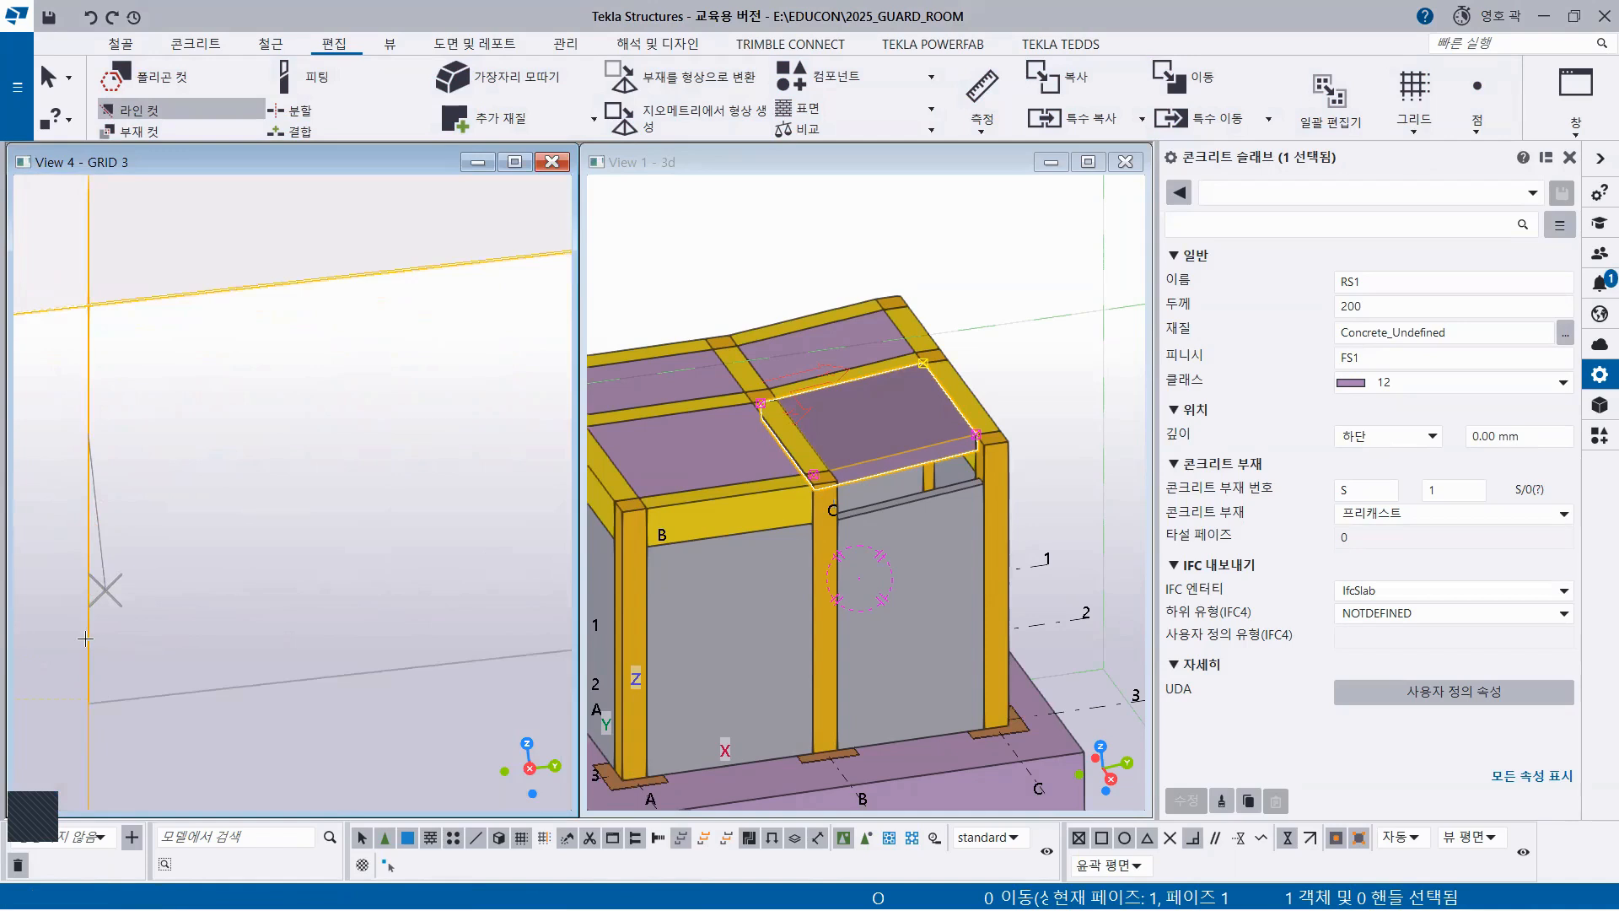
{"action": "scroll", "coordinate": [156, 500], "scroll_direction": "down", "scroll_amount": 3}
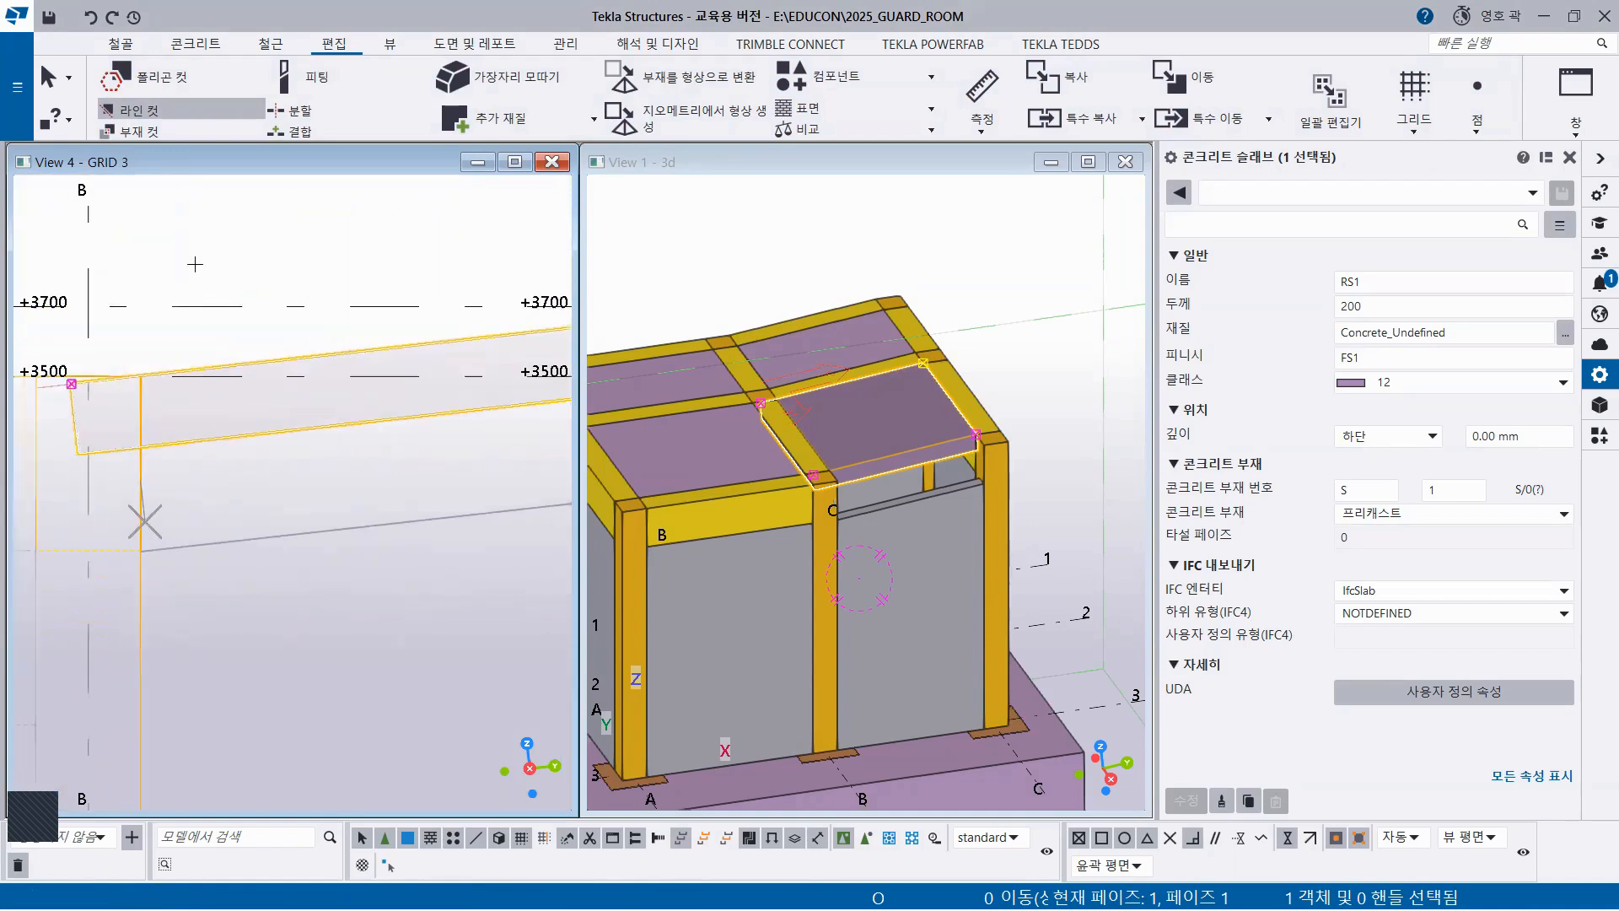
{"action": "right_click", "coordinate": [195, 263]}
{"action": "left_click", "coordinate": [234, 264]}
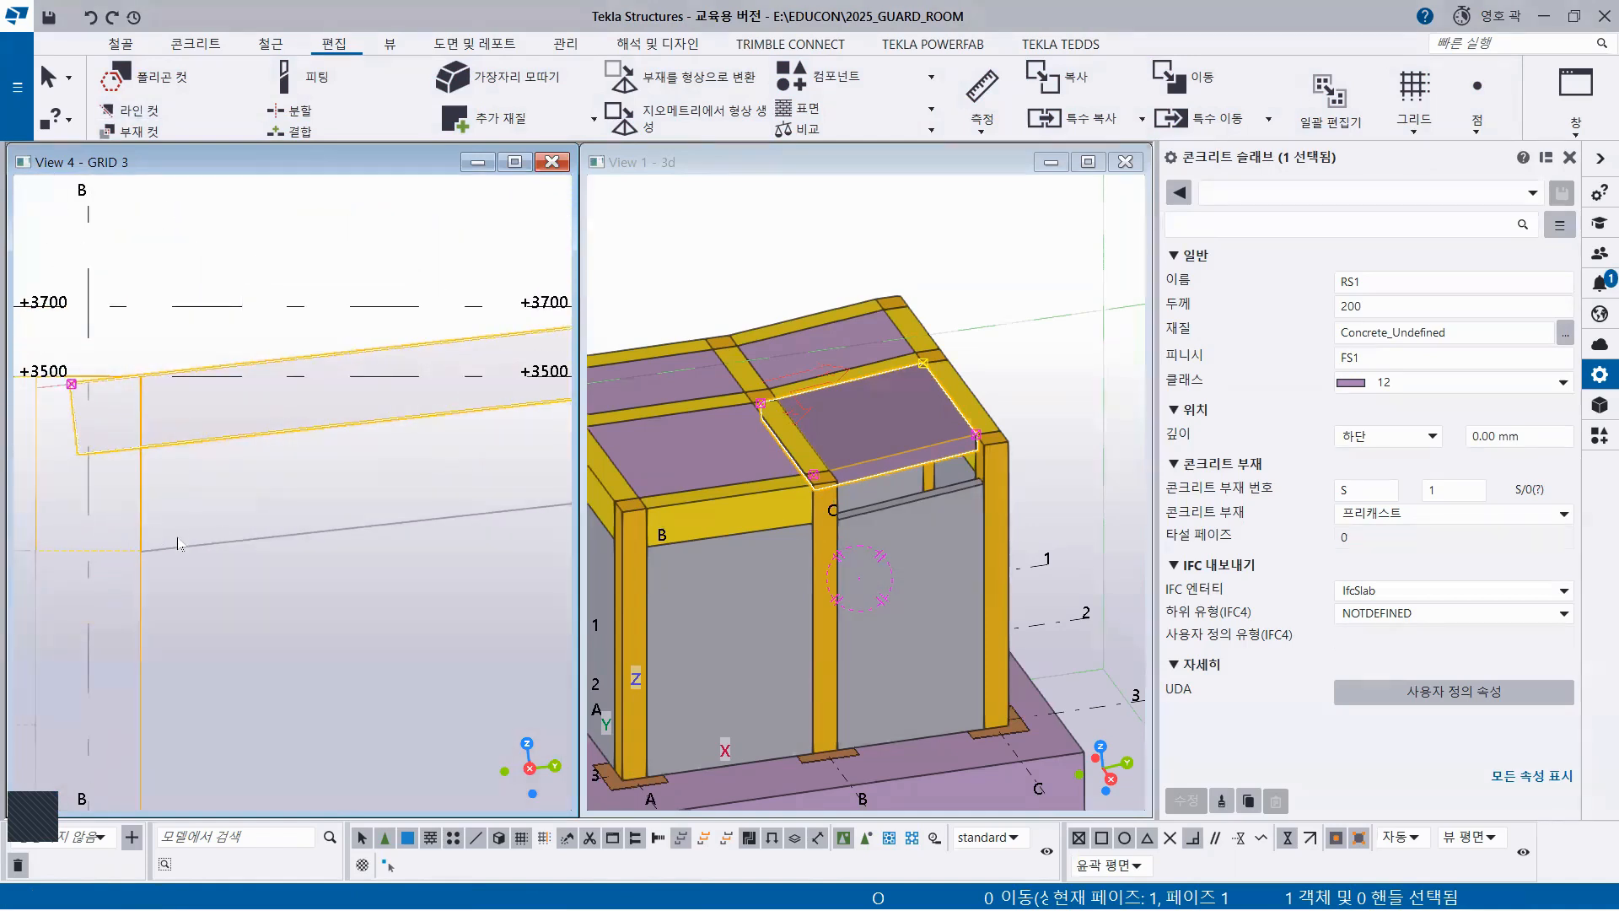
{"action": "left_click", "coordinate": [273, 239]}
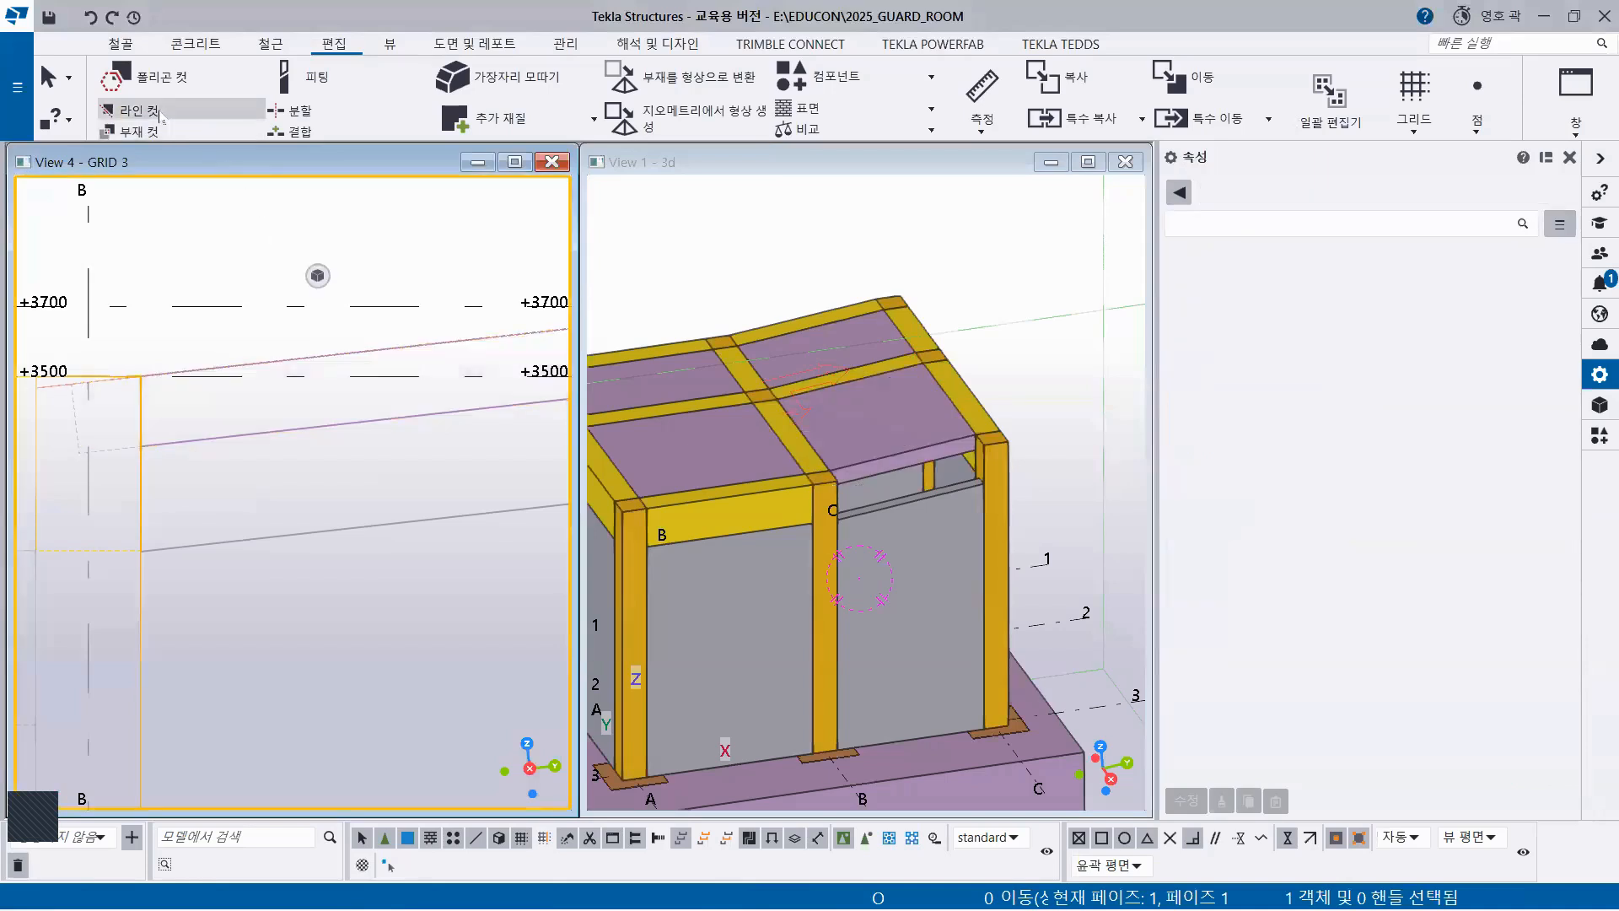
{"action": "key", "text": "Return"}
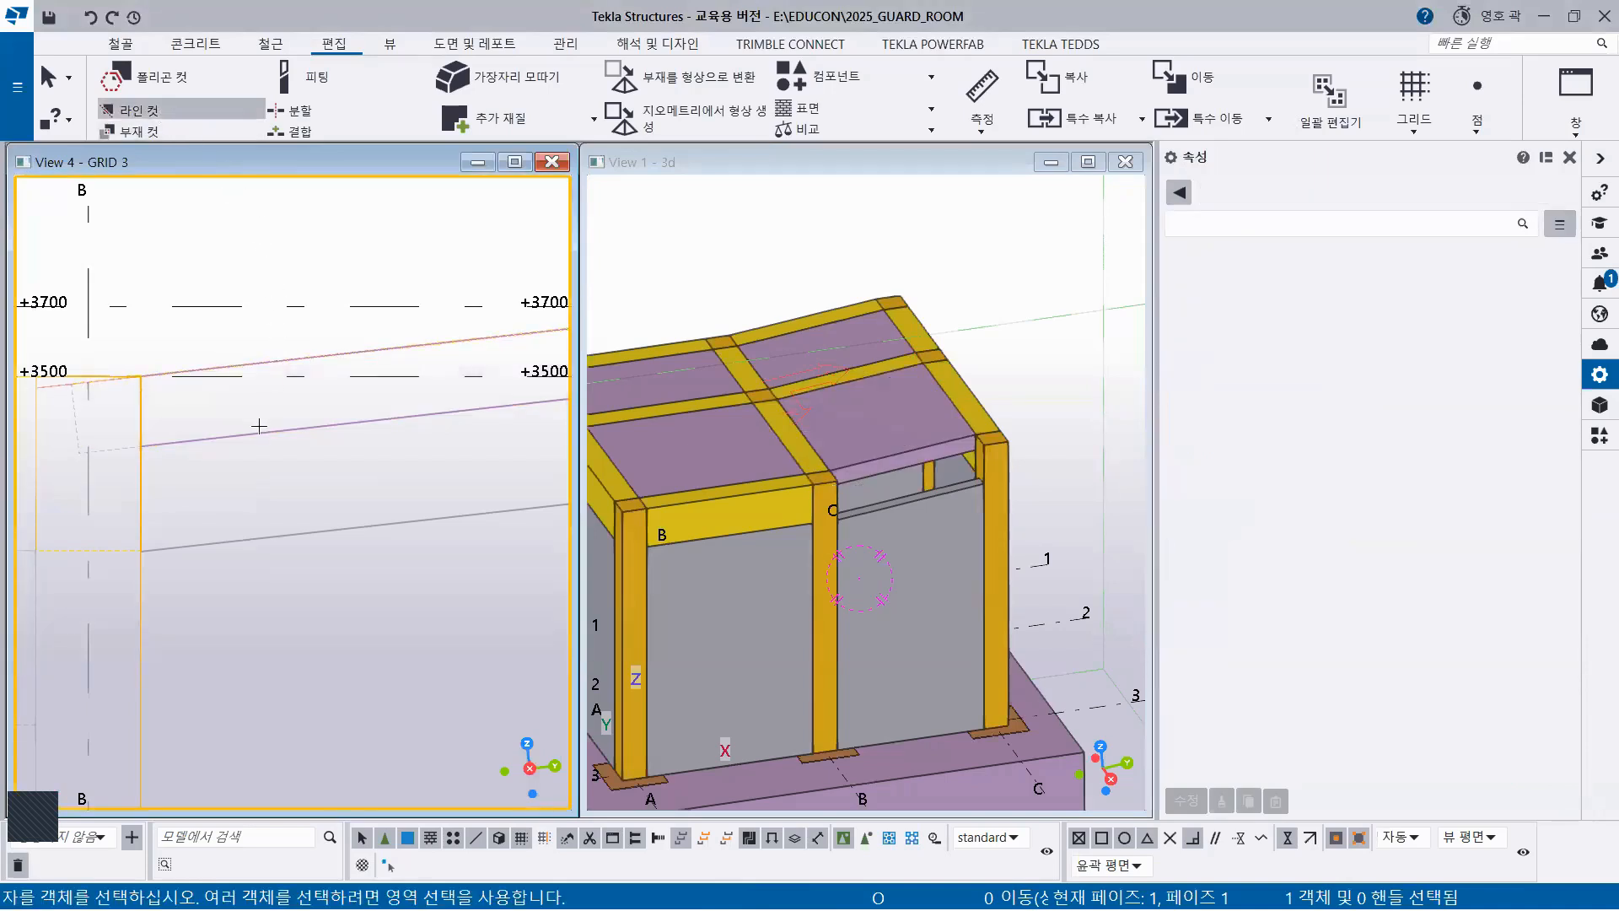
{"action": "left_click", "coordinate": [879, 440]}
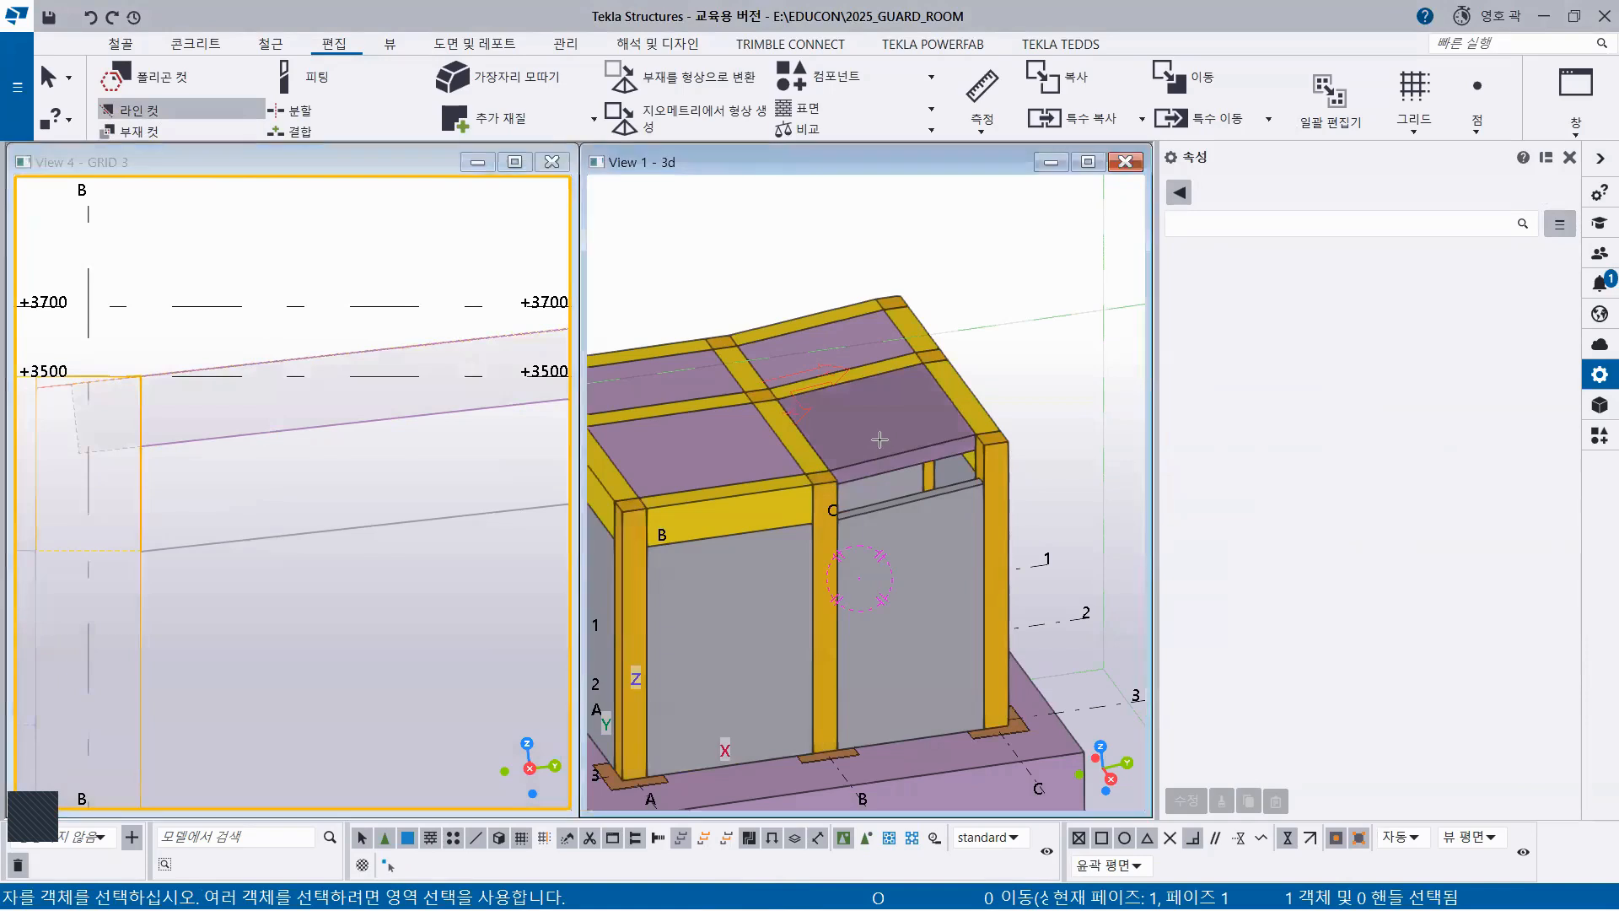
{"action": "left_click", "coordinate": [879, 439]}
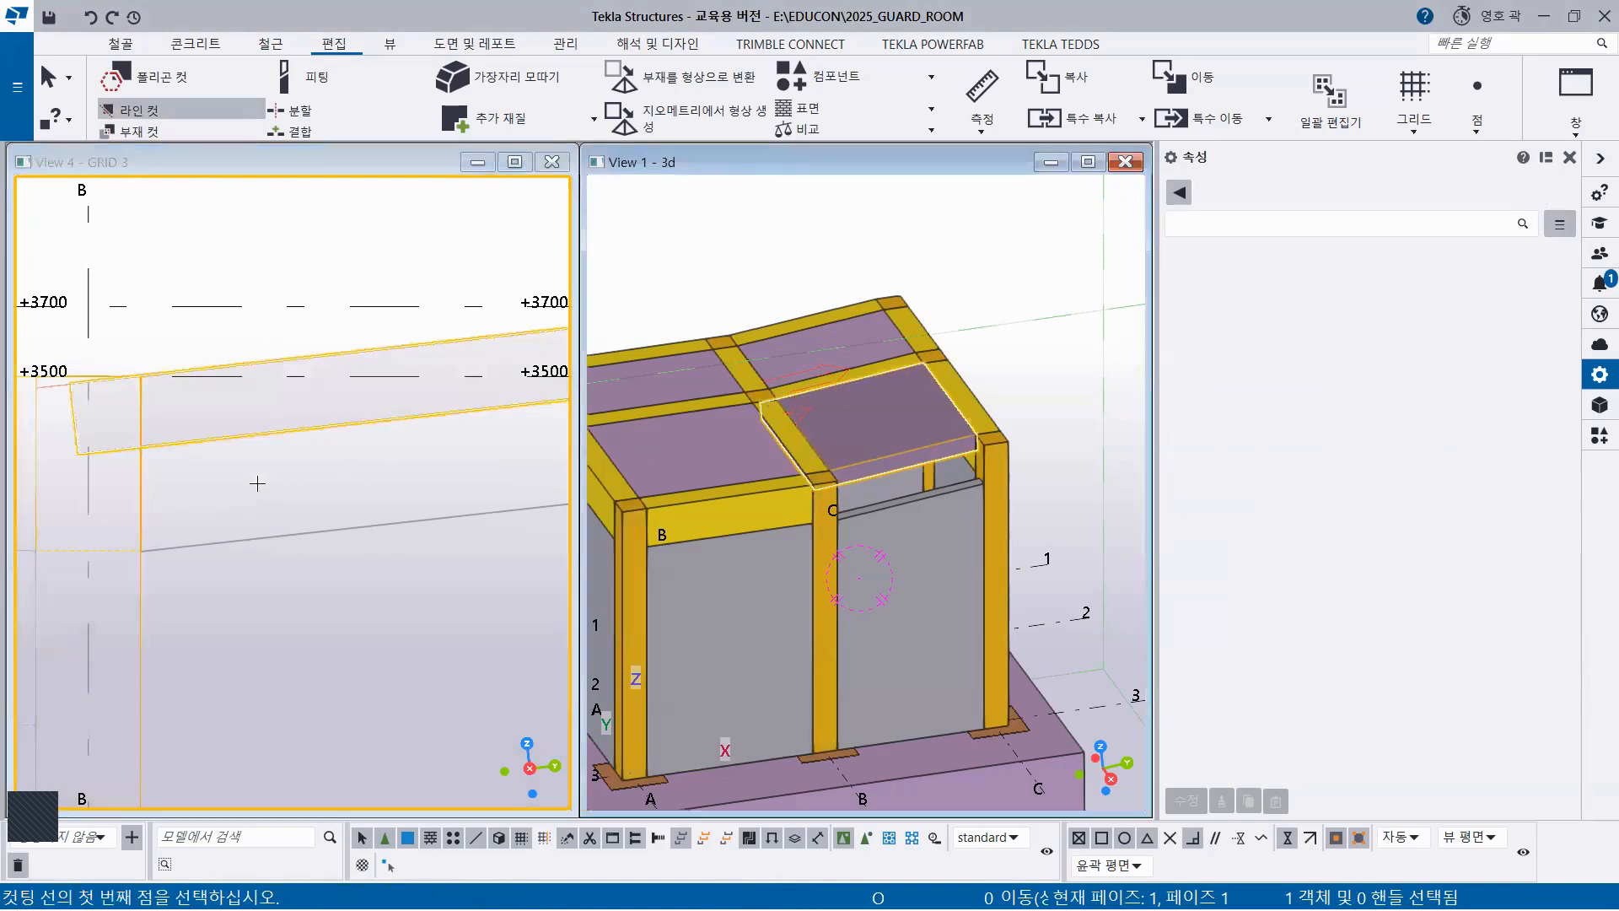
{"action": "left_click", "coordinate": [139, 607]}
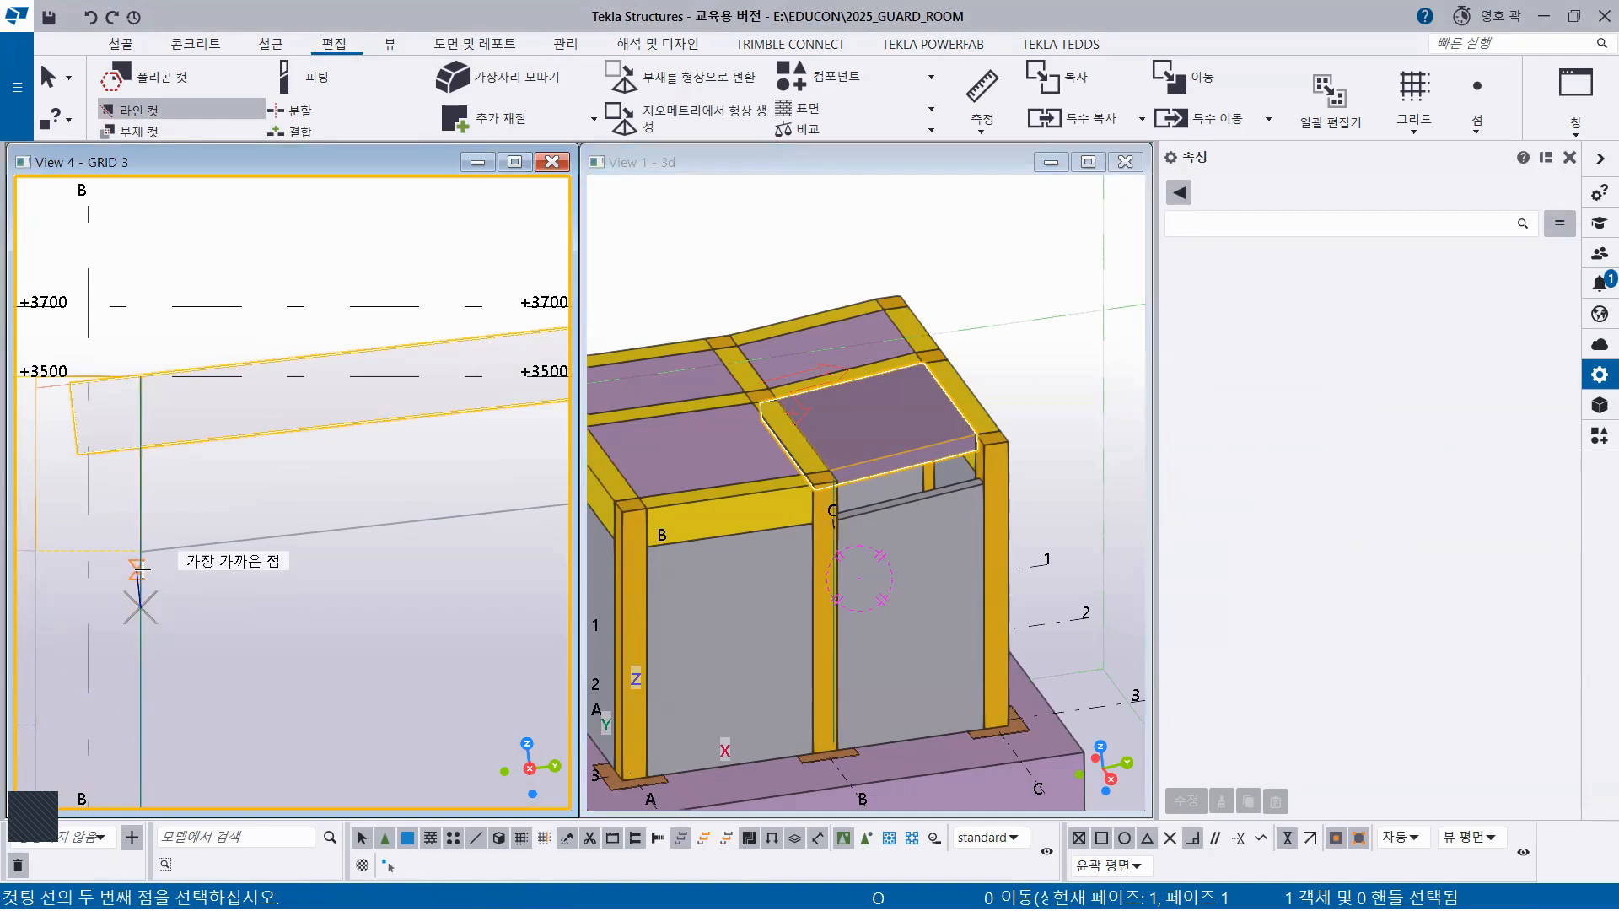
{"action": "scroll", "coordinate": [145, 565], "scroll_direction": "up", "scroll_amount": 2}
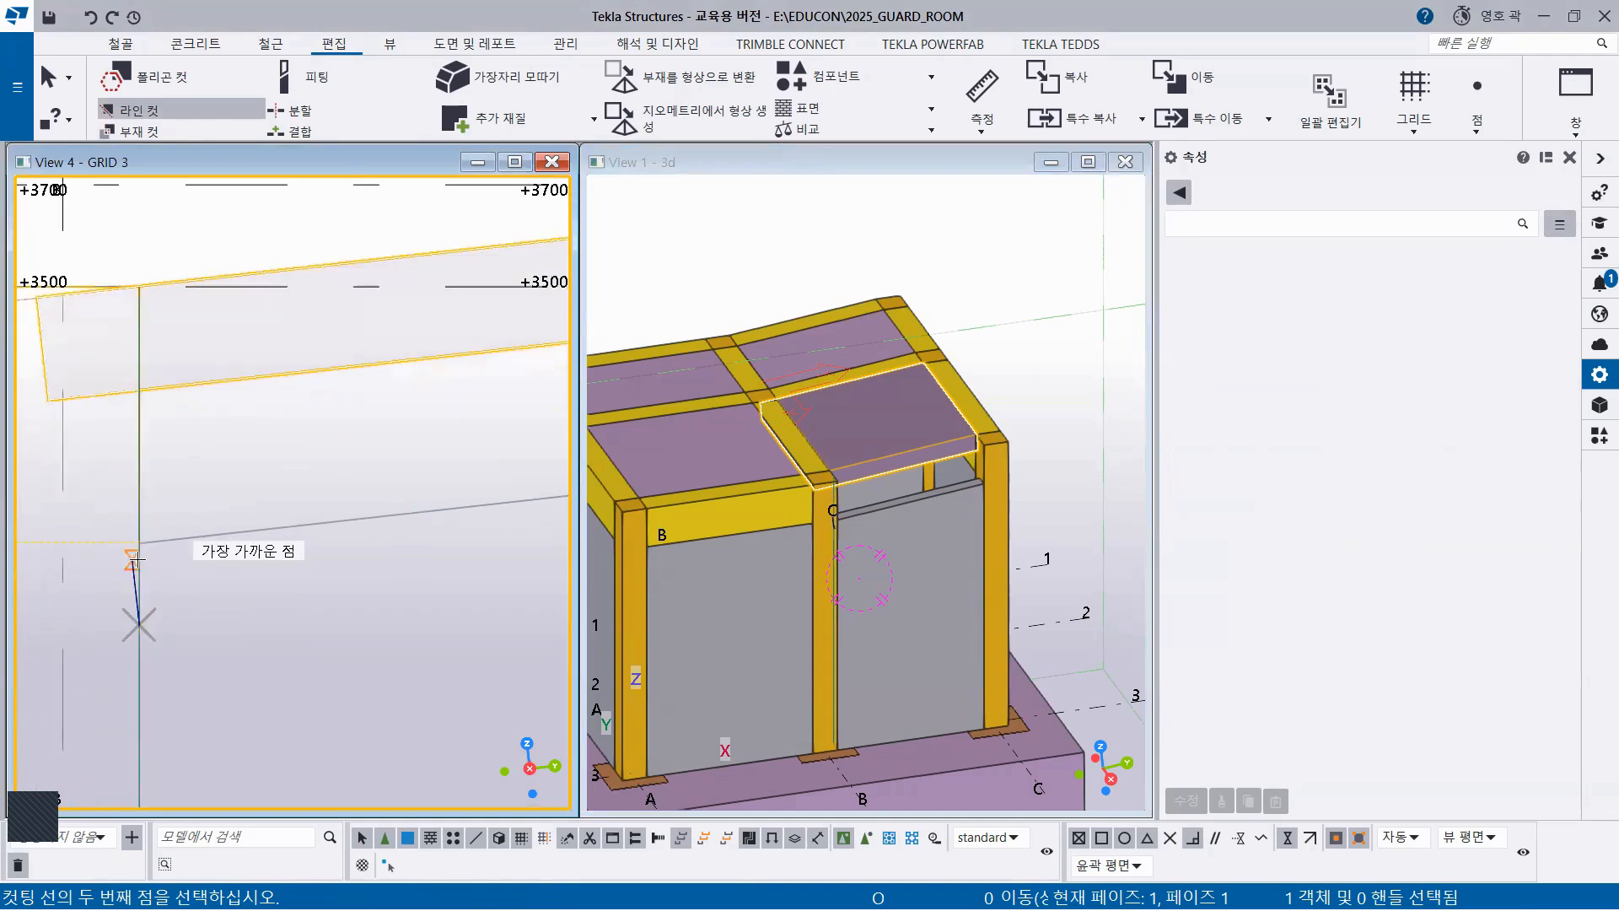
{"action": "scroll", "coordinate": [136, 560], "scroll_direction": "up", "scroll_amount": 2}
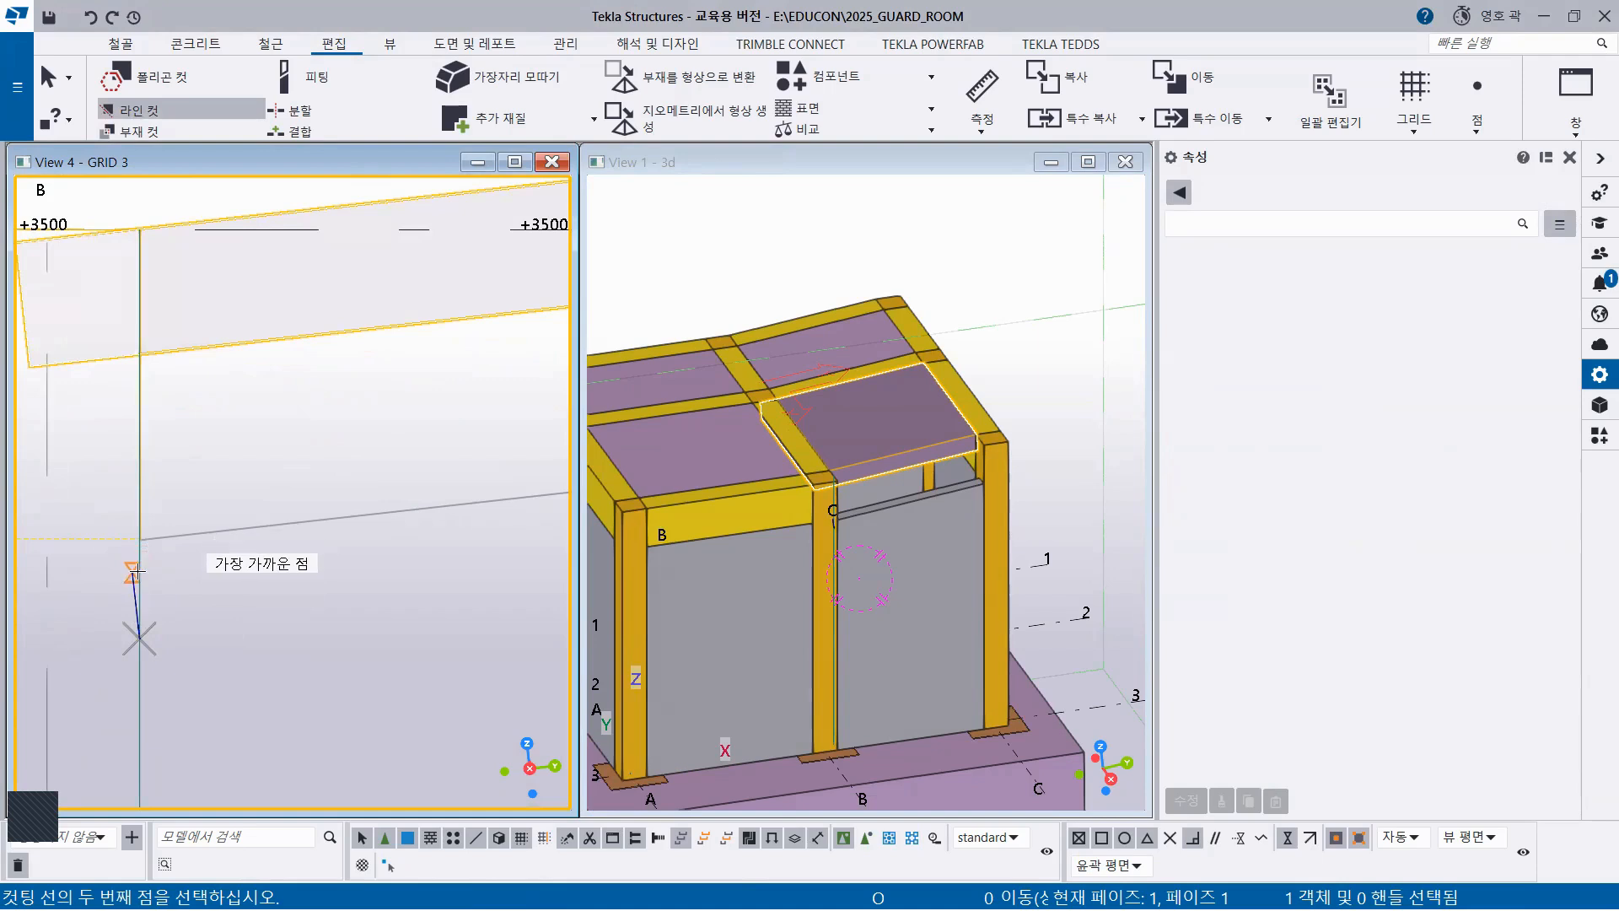
{"action": "right_click", "coordinate": [200, 204]}
{"action": "left_click", "coordinate": [243, 215]}
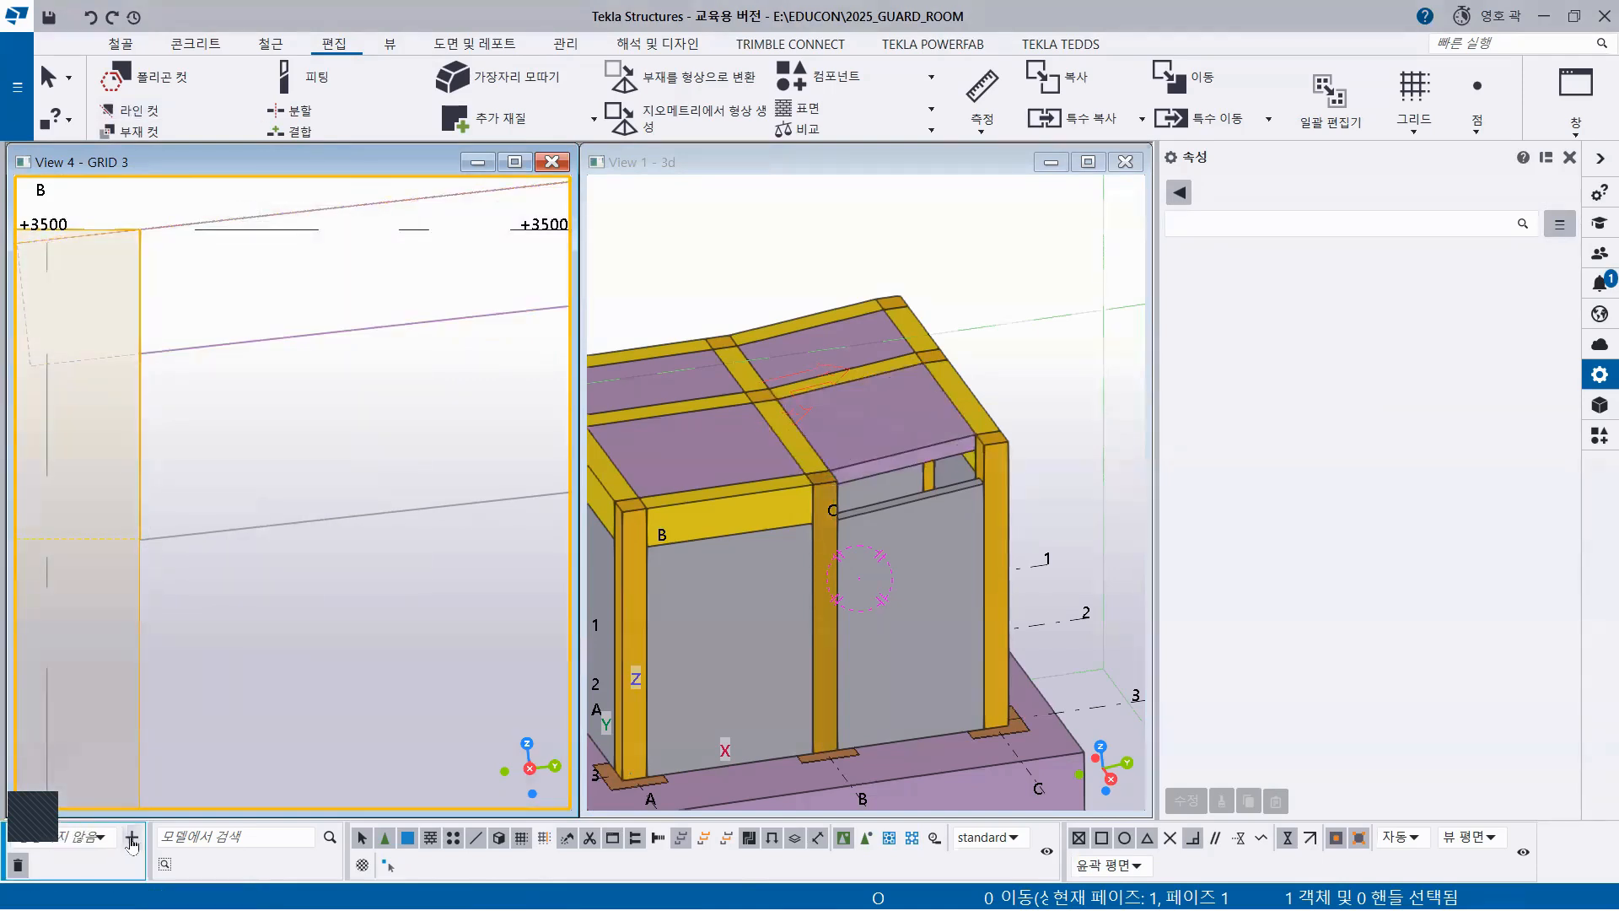
Set the work plane to the model origin and line-cut the sloped RS1 slab in bay B-C/2-3 vertically at the grid B beam face
{"action": "left_click", "coordinate": [80, 837]}
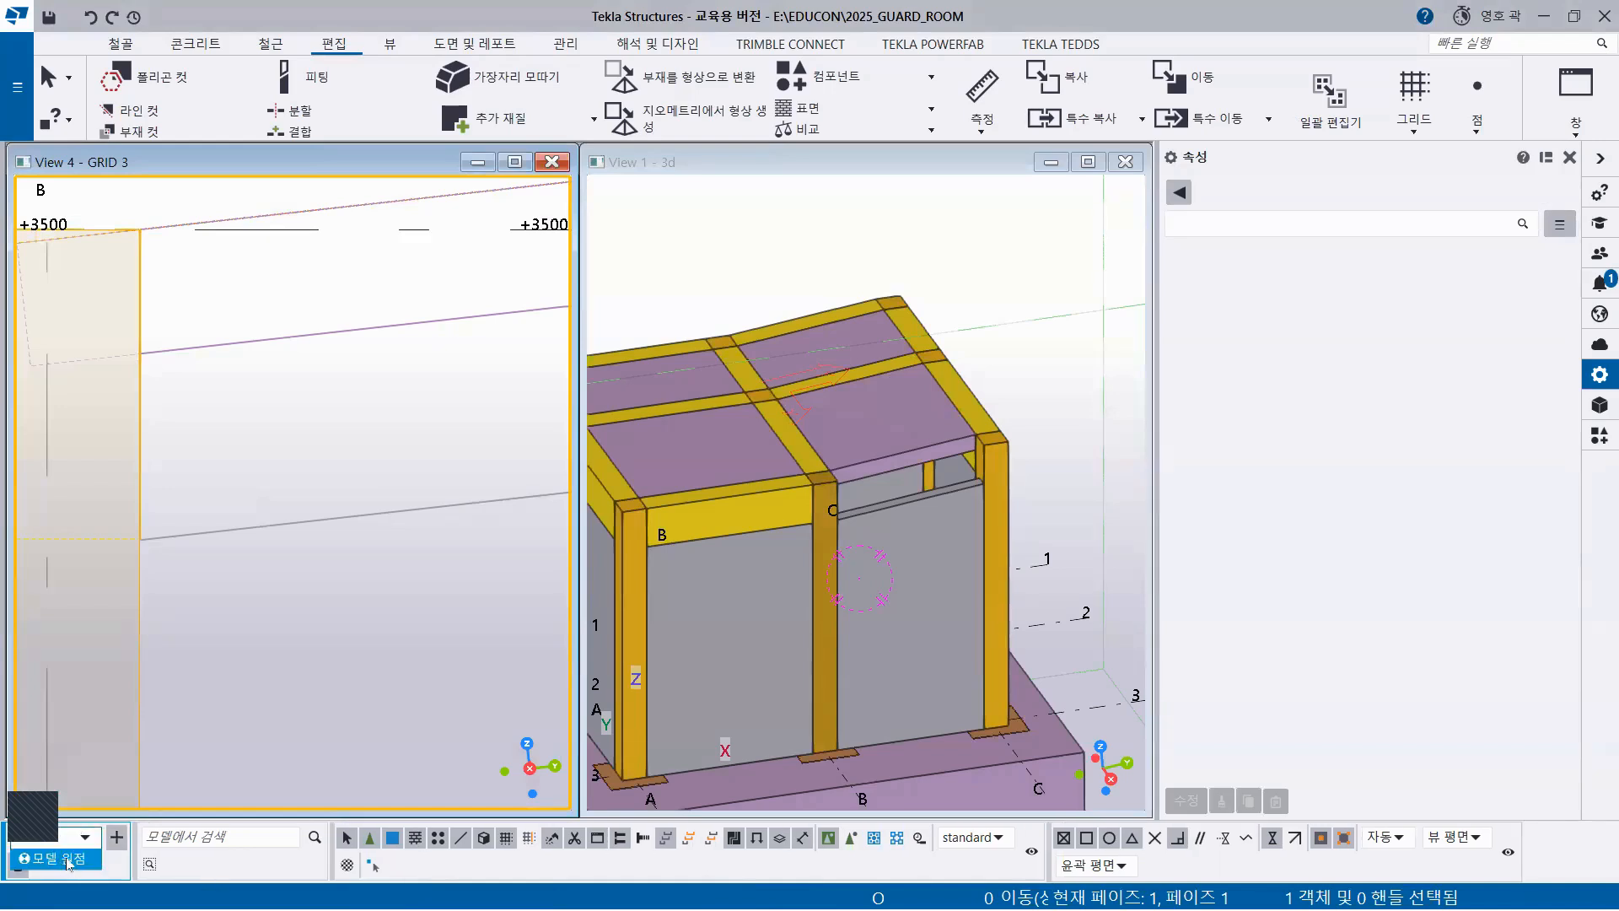
{"action": "left_click", "coordinate": [66, 859]}
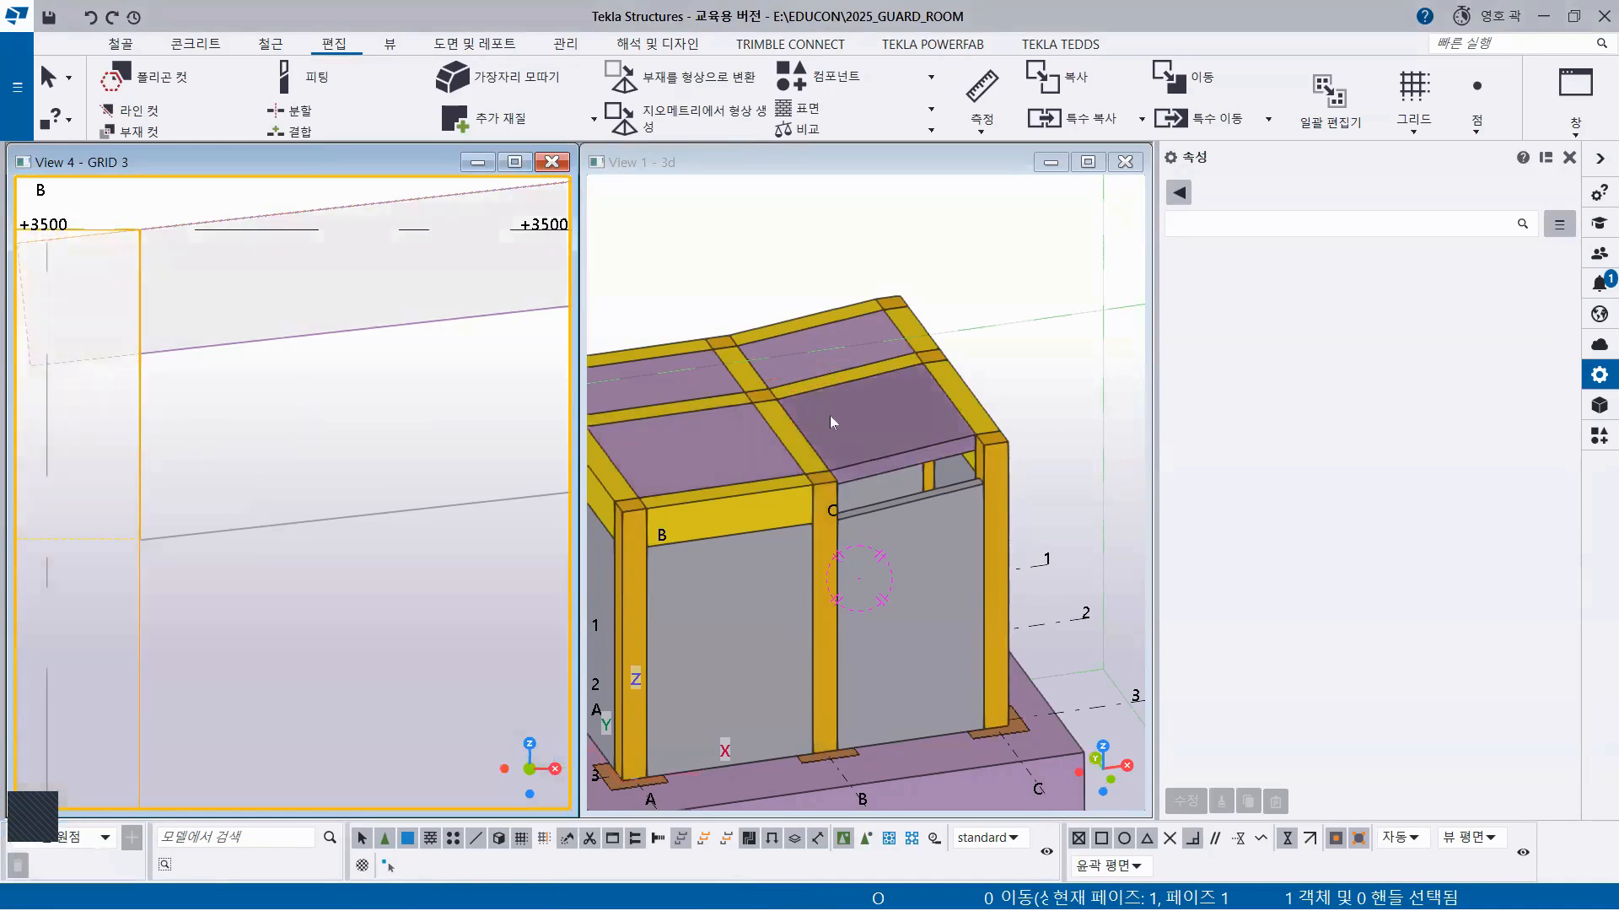
{"action": "left_click", "coordinate": [865, 431]}
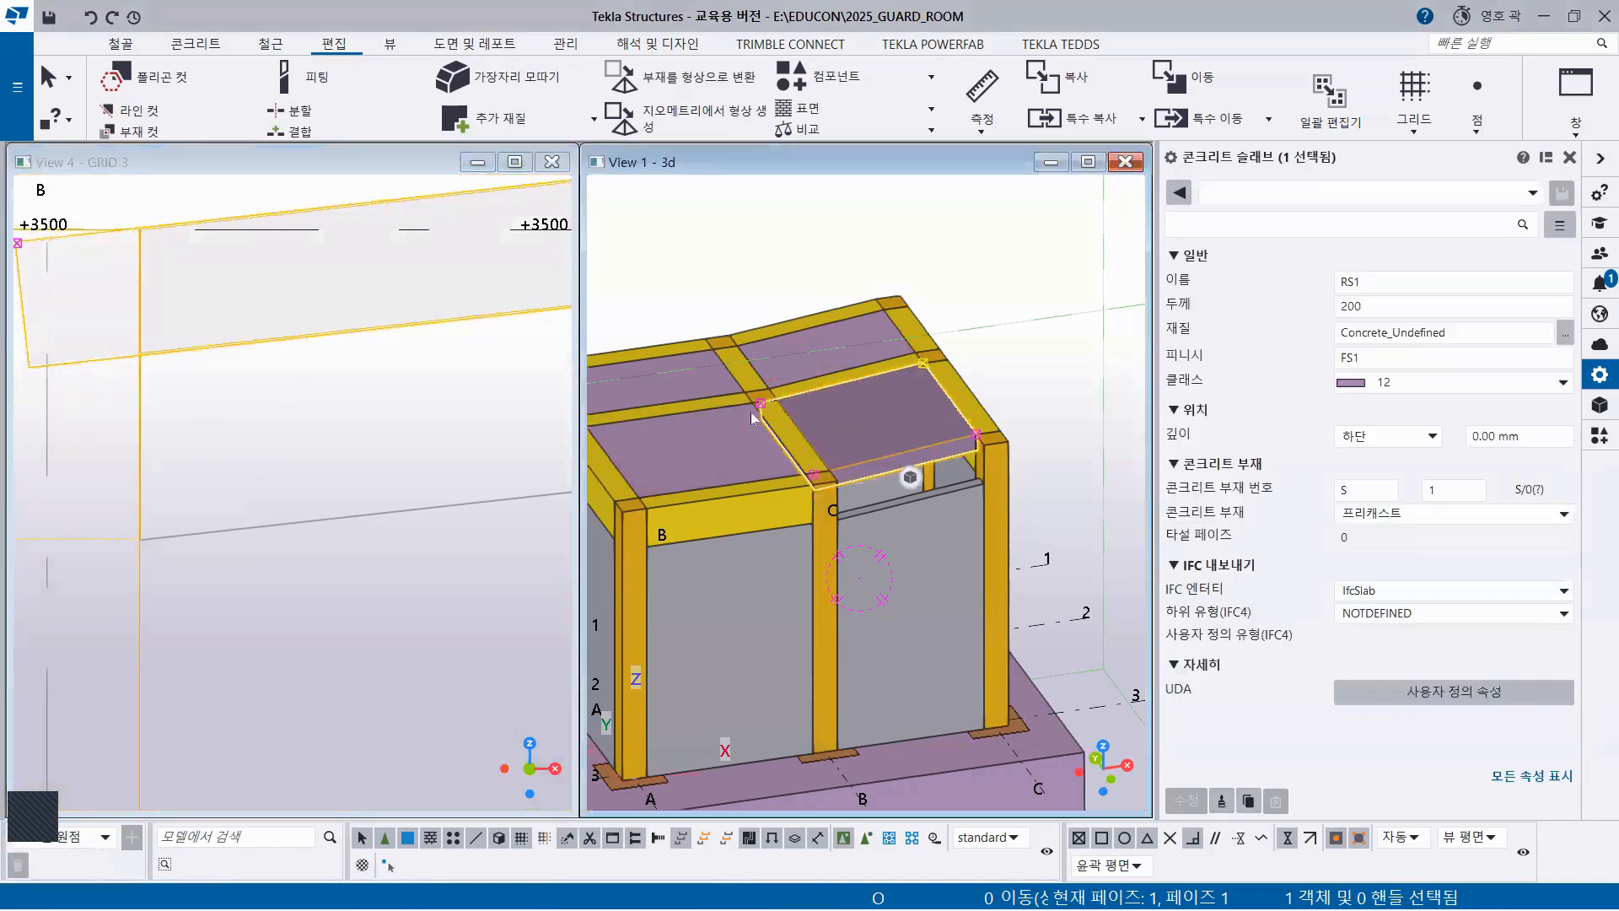
{"action": "left_click", "coordinate": [135, 110]}
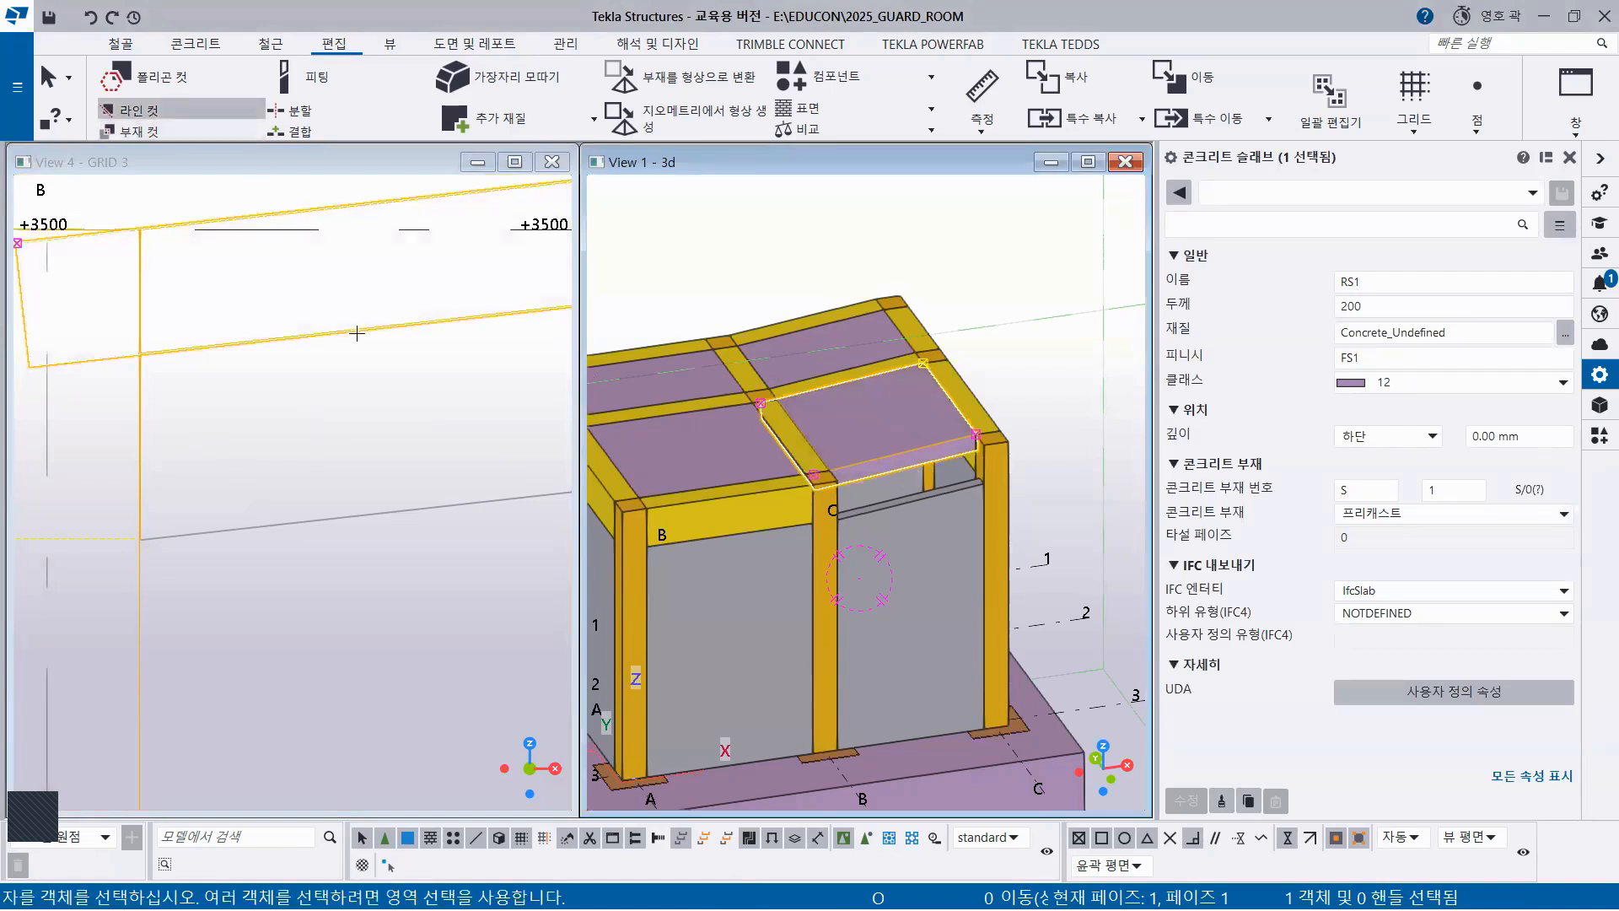
{"action": "left_click", "coordinate": [856, 411]}
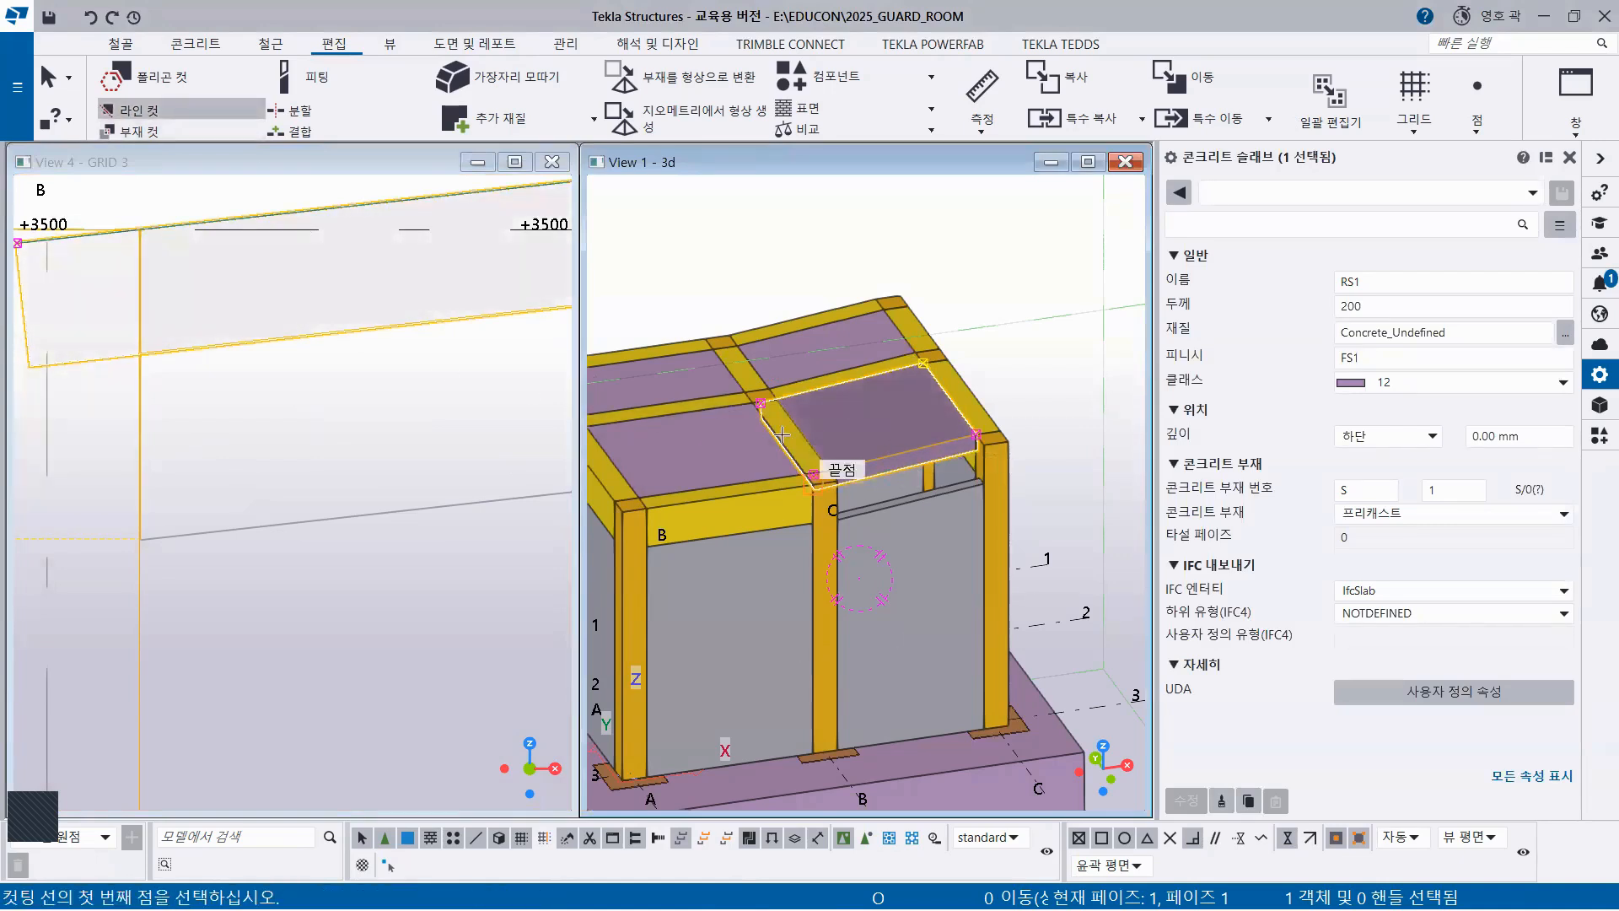
{"action": "left_click", "coordinate": [139, 641]}
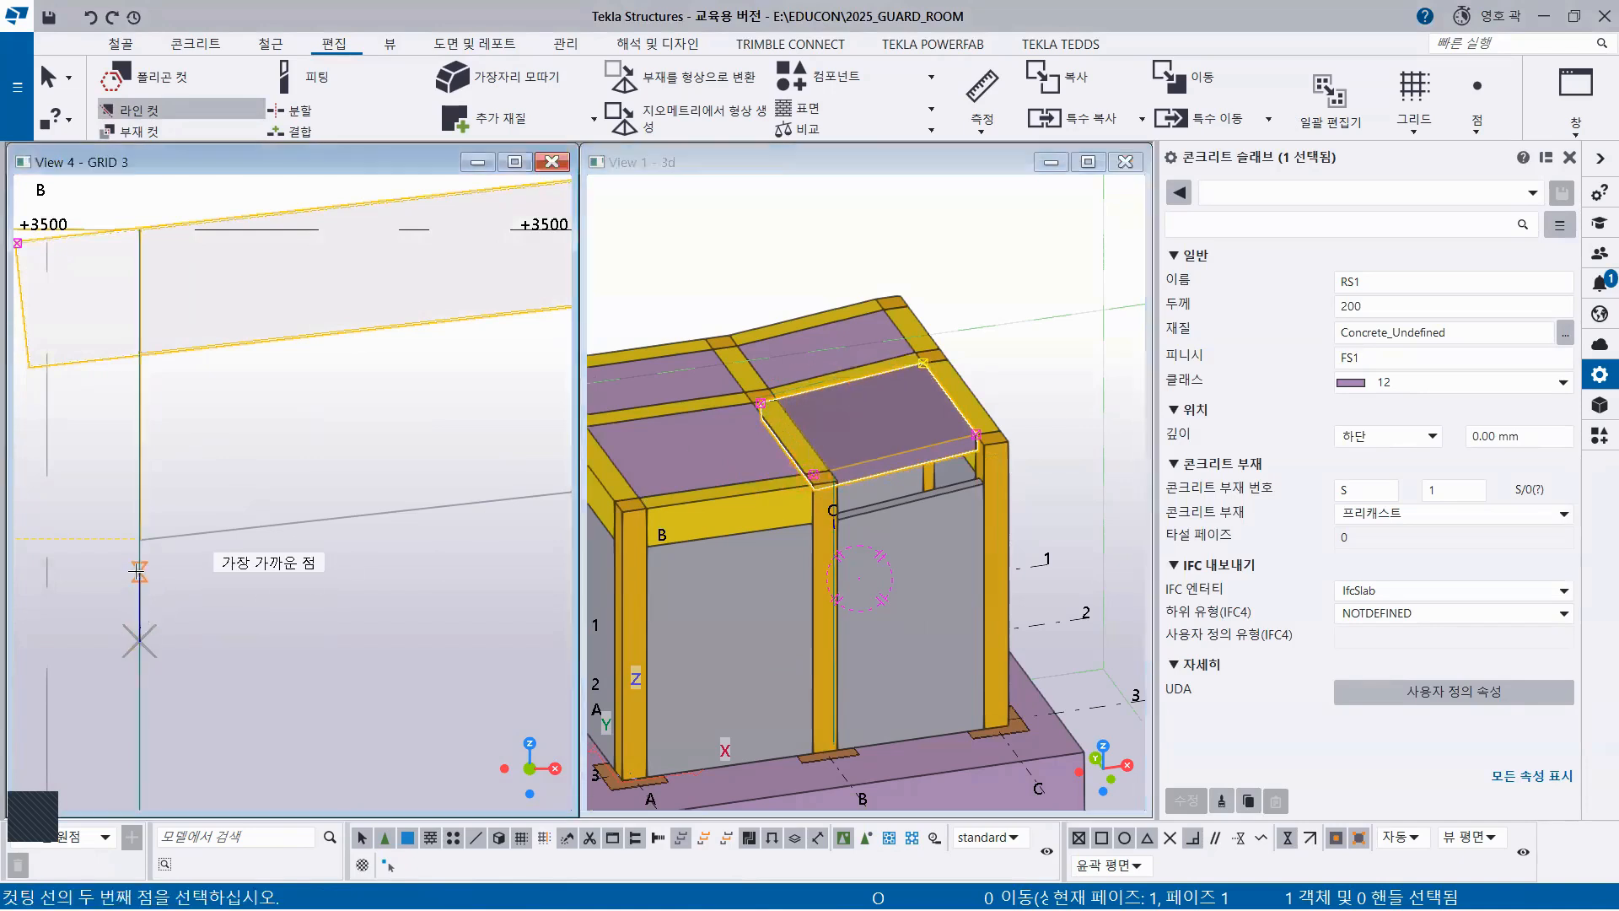
{"action": "left_click", "coordinate": [140, 571]}
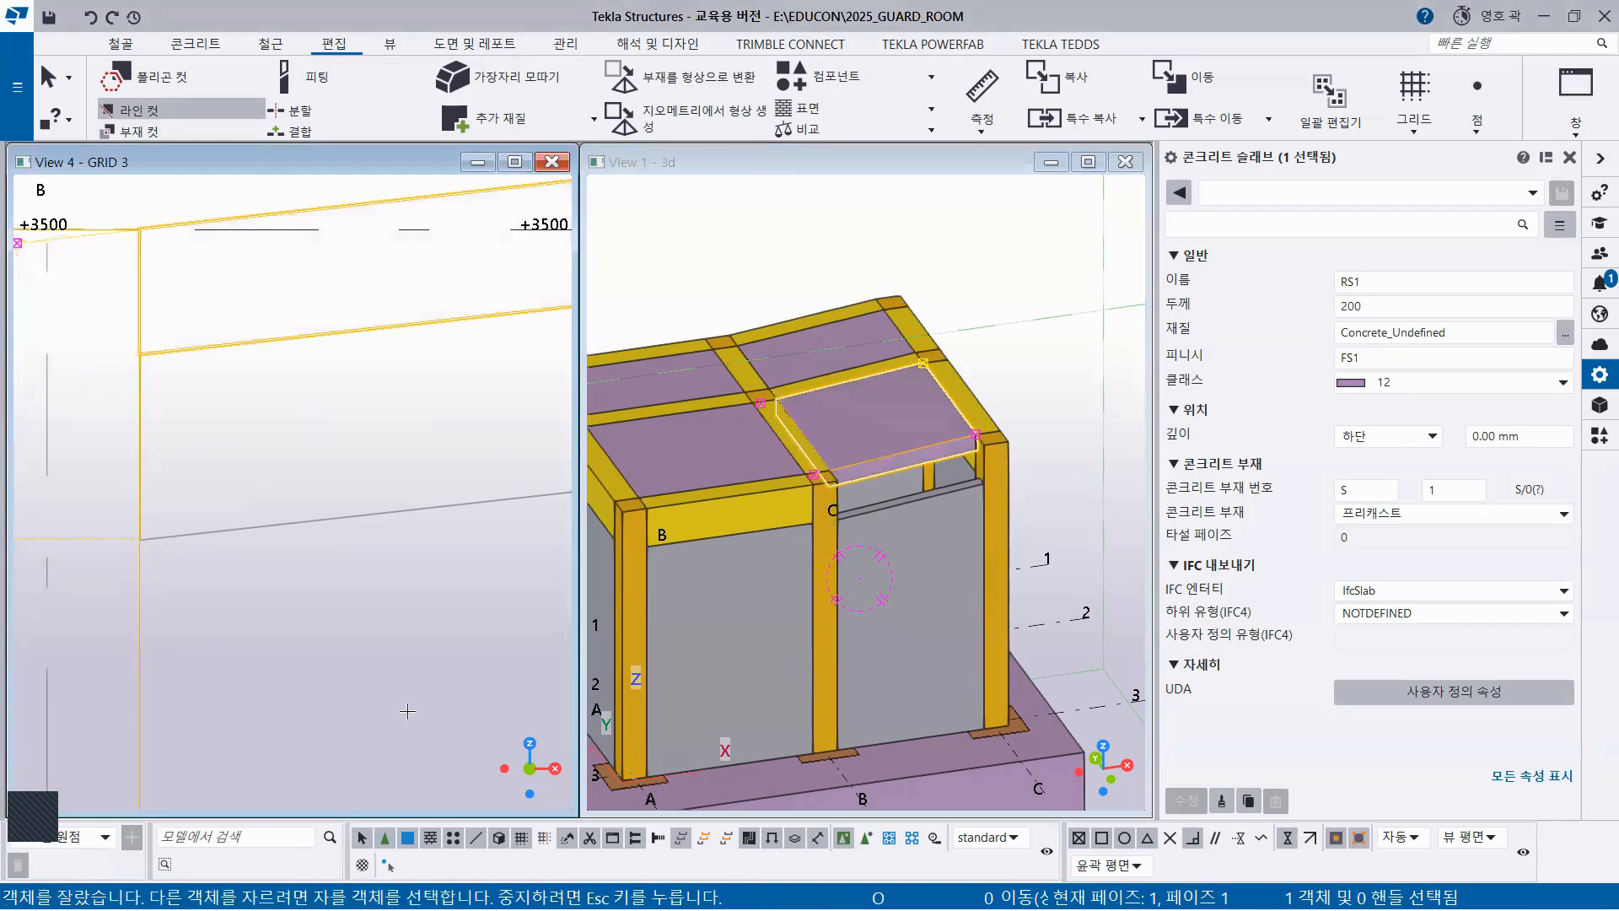
Maximize the main 3D view and redisplay the hidden grid 3 beam between grids B and C
{"action": "scroll", "coordinate": [413, 388], "scroll_direction": "down", "scroll_amount": 3}
{"action": "middle_click_drag", "start_coordinate": [399, 397], "coordinate": [160, 556]}
{"action": "middle_click_drag", "start_coordinate": [378, 495], "coordinate": [99, 504]}
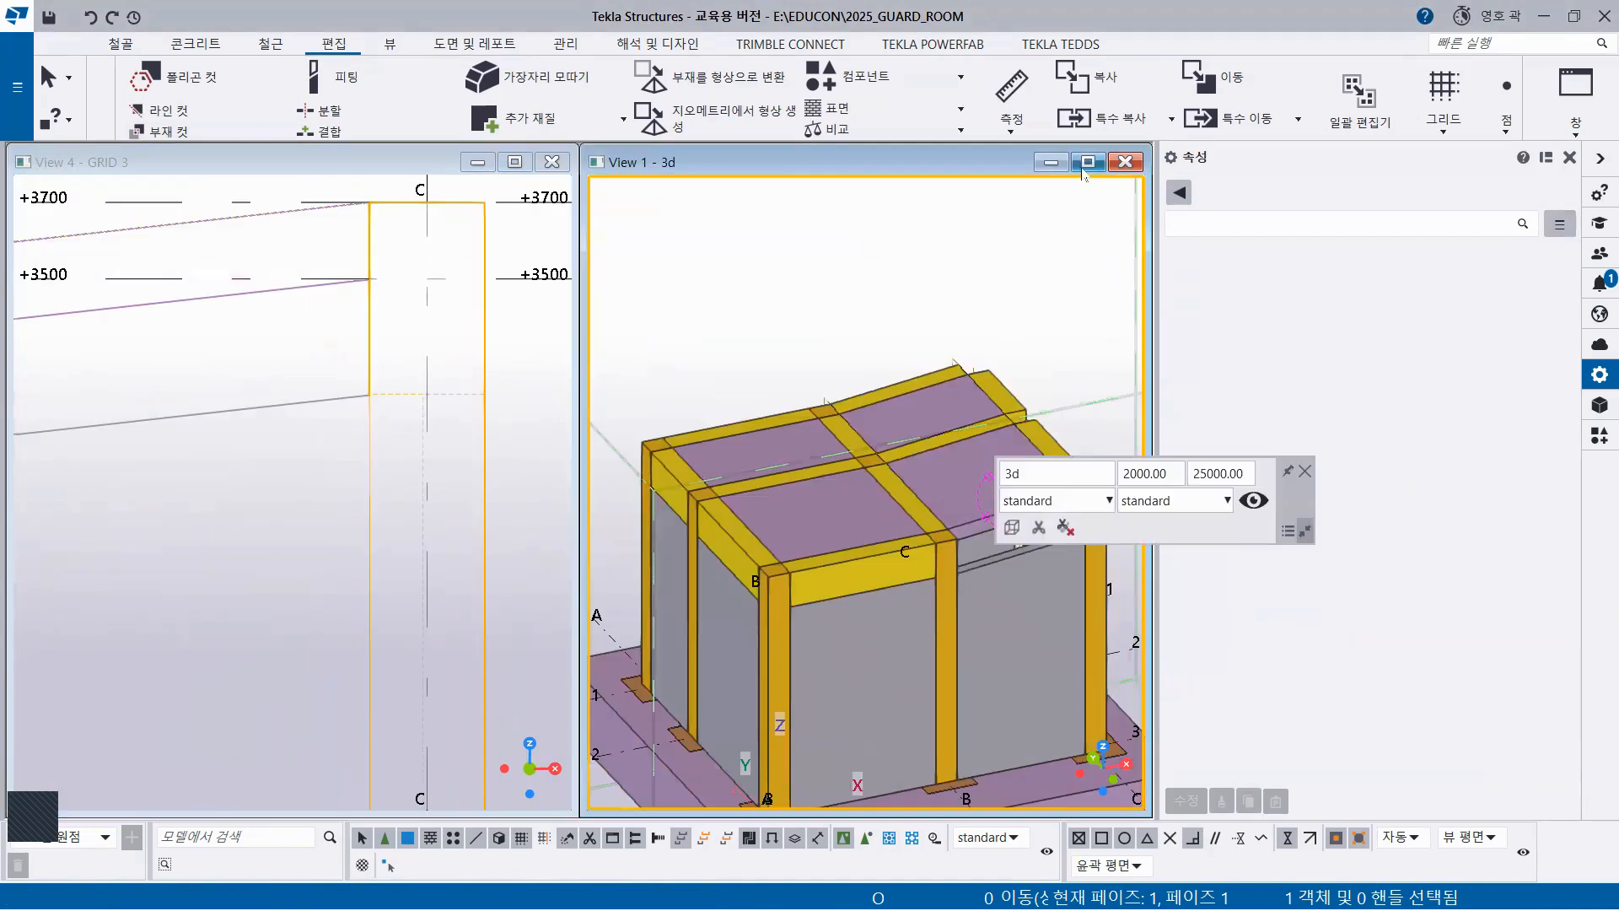
{"action": "left_click", "coordinate": [1088, 163]}
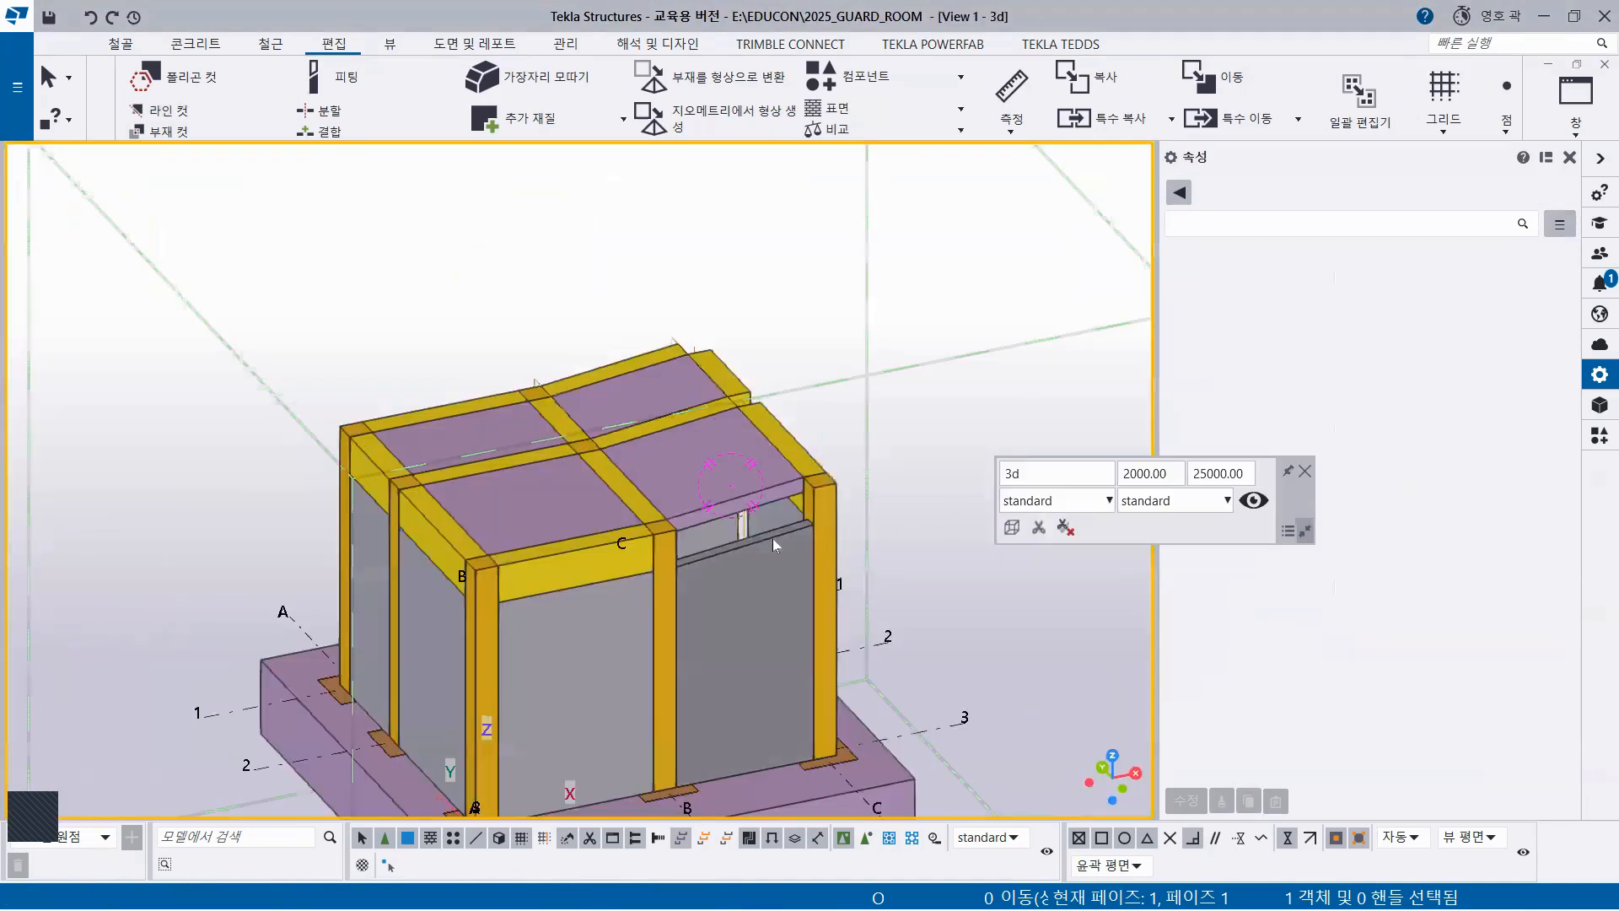
{"action": "right_click", "coordinate": [618, 262]}
{"action": "left_click", "coordinate": [725, 376]}
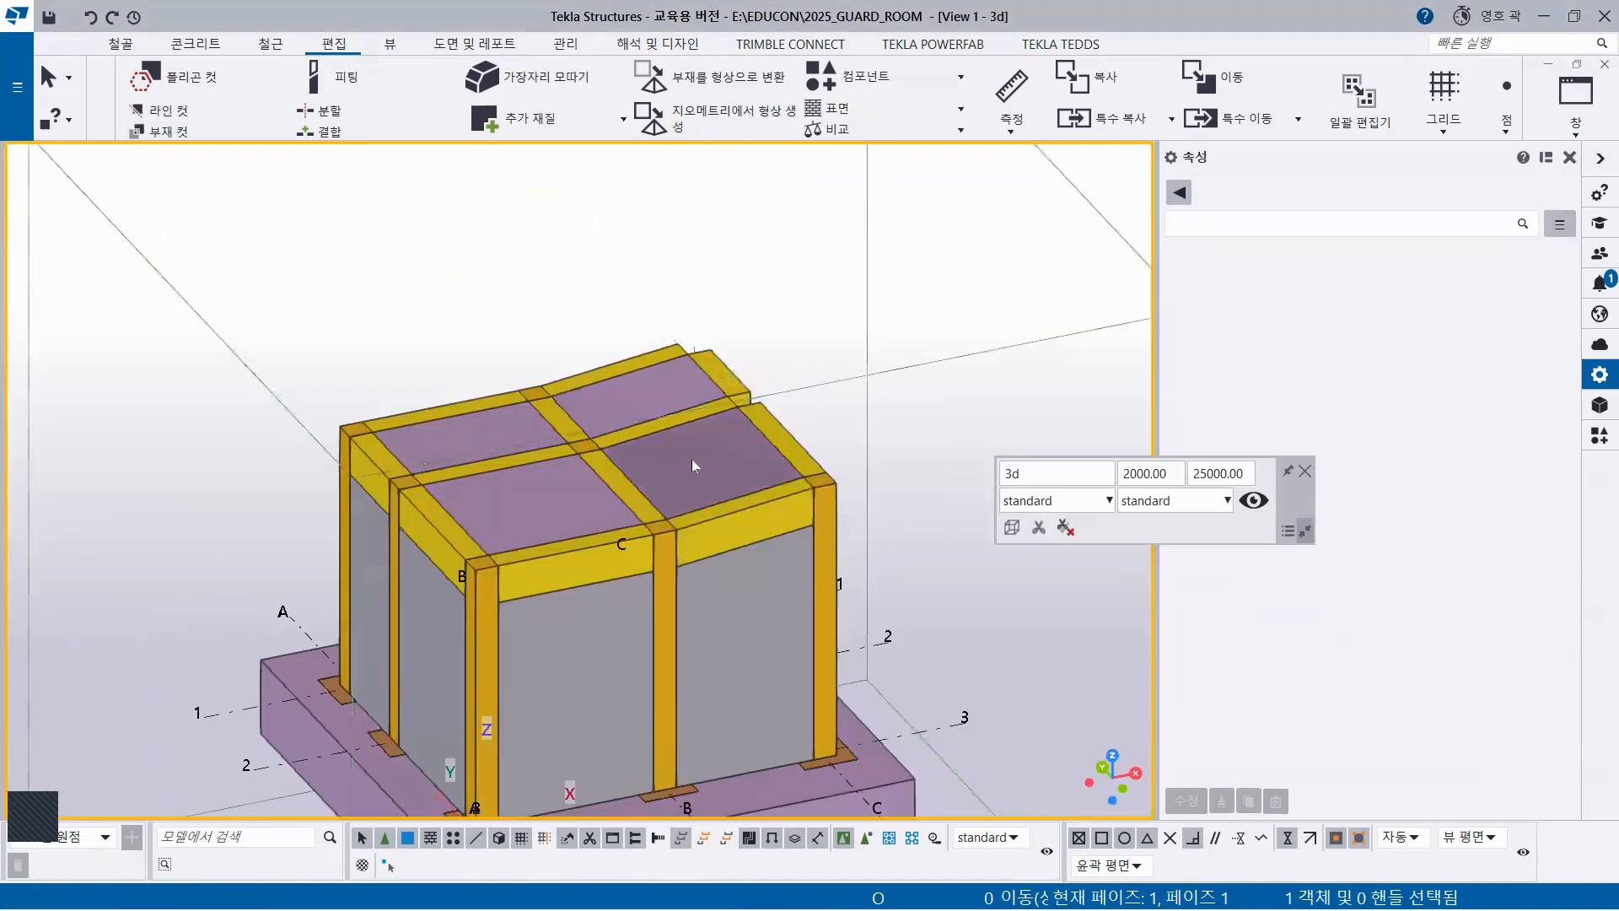
Fit the work area to the entire model and examine the roof slabs and beams from the grid C/1 corner
{"action": "scroll", "coordinate": [692, 459], "scroll_direction": "up", "scroll_amount": 2}
{"action": "mouse_move", "coordinate": [580, 536]}
{"action": "middle_mouse_down", "text": "ctrl"}
{"action": "mouse_move", "coordinate": [925, 545]}
{"action": "mouse_move", "coordinate": [1271, 498]}
{"action": "middle_mouse_up", "text": "ctrl"}
{"action": "middle_click_drag", "start_coordinate": [697, 572], "coordinate": [703, 424]}
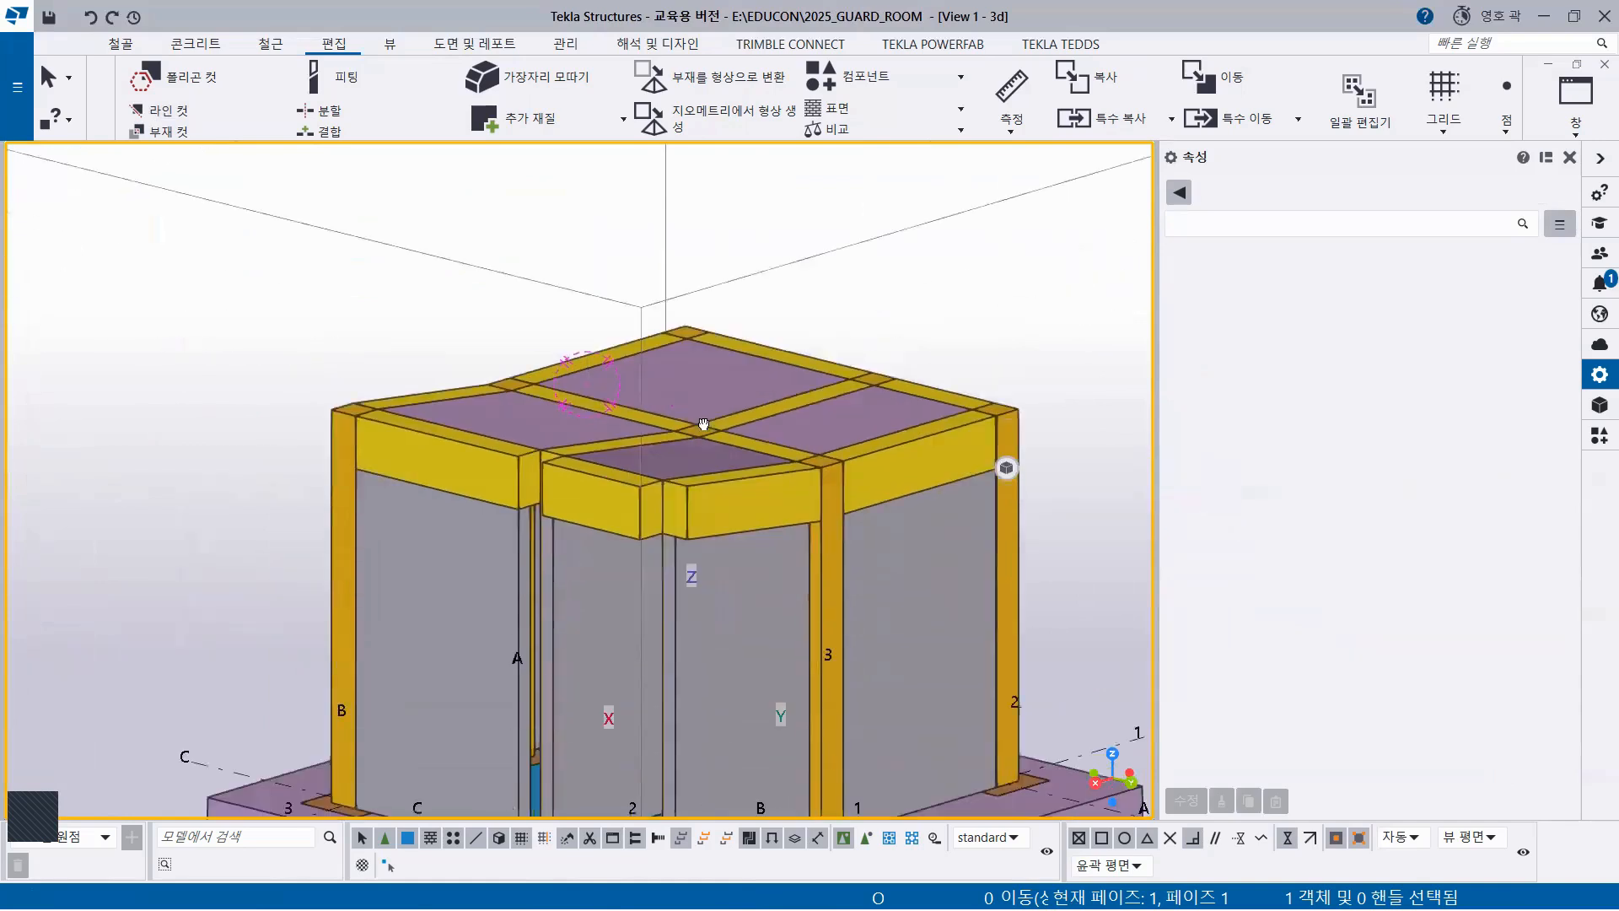
{"action": "scroll", "coordinate": [657, 557], "scroll_direction": "down", "scroll_amount": 4}
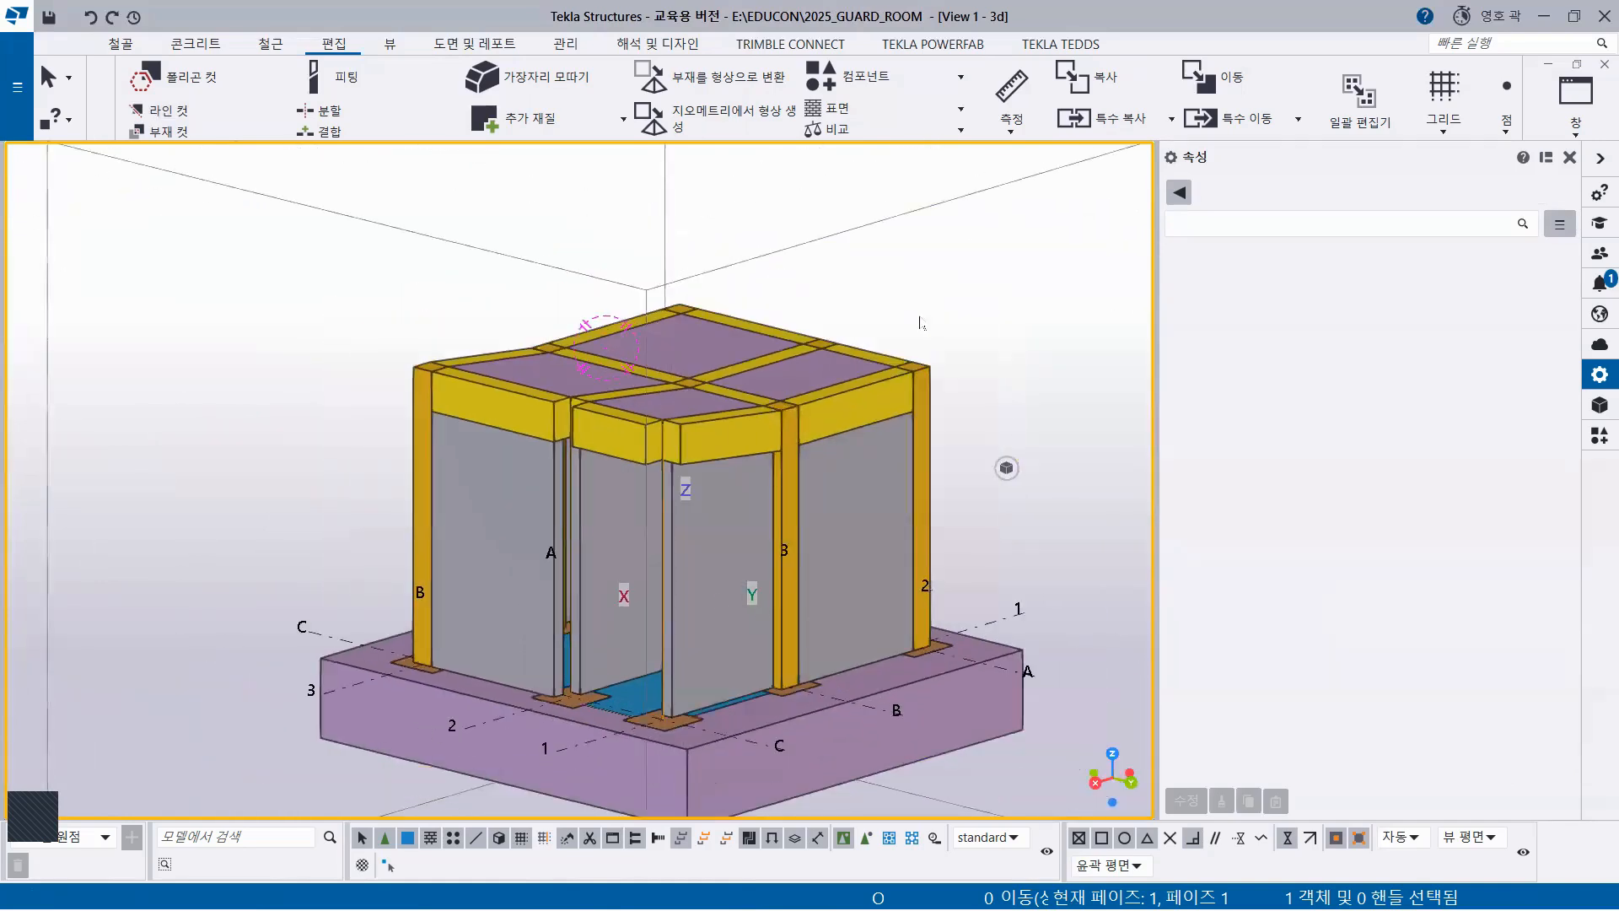
{"action": "right_click", "coordinate": [887, 268]}
{"action": "left_click", "coordinate": [1029, 351]}
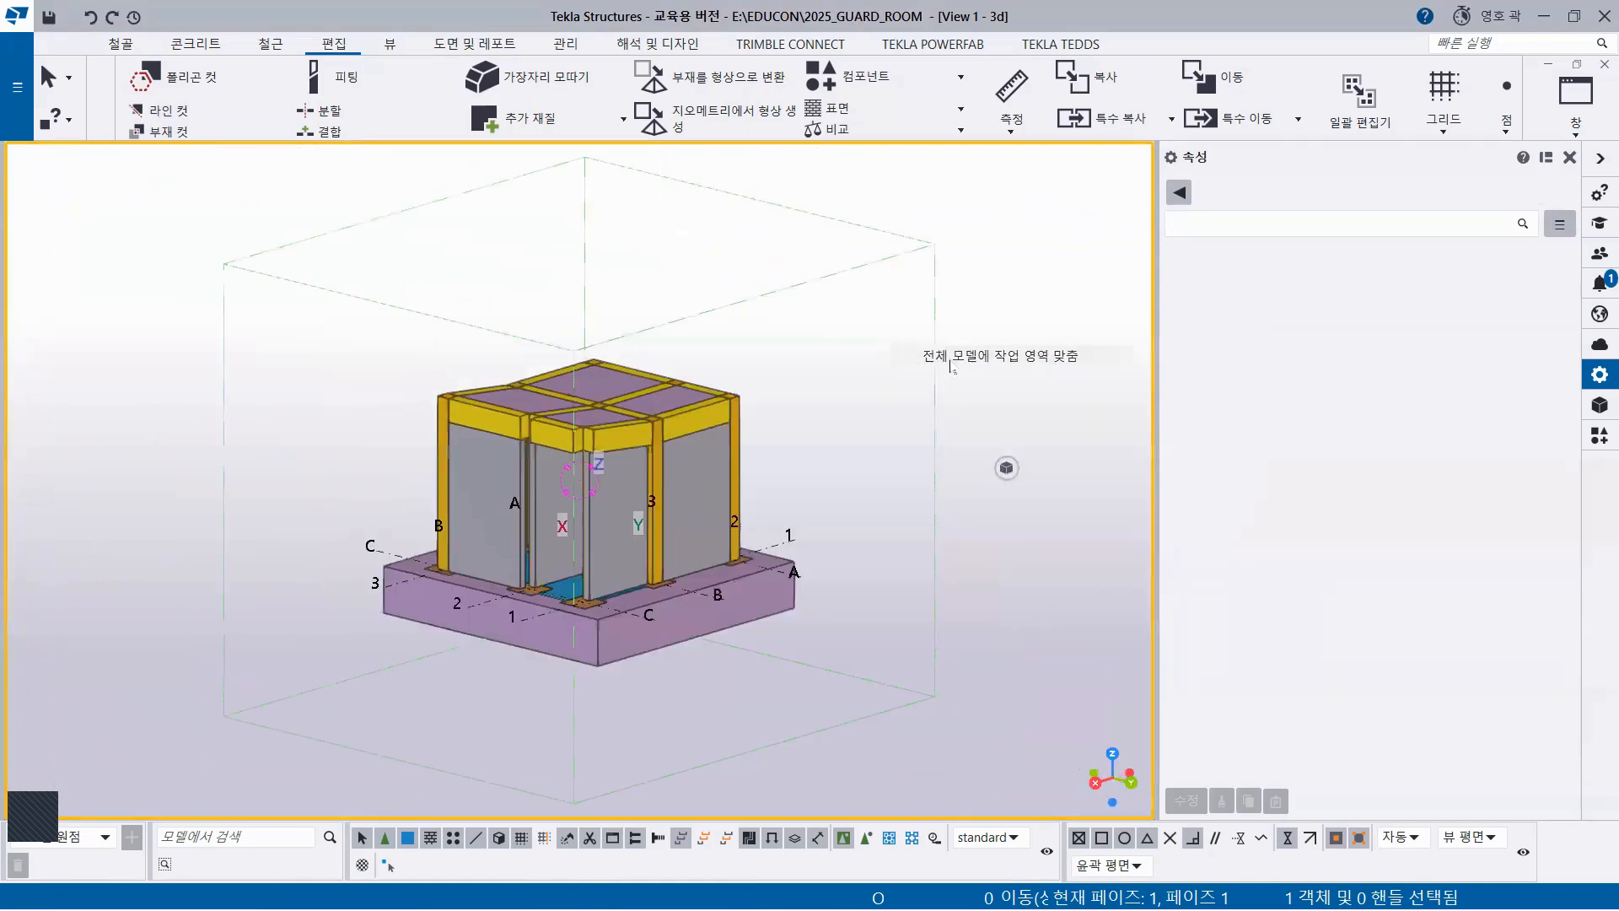
{"action": "scroll", "coordinate": [501, 574], "scroll_direction": "up", "scroll_amount": 5}
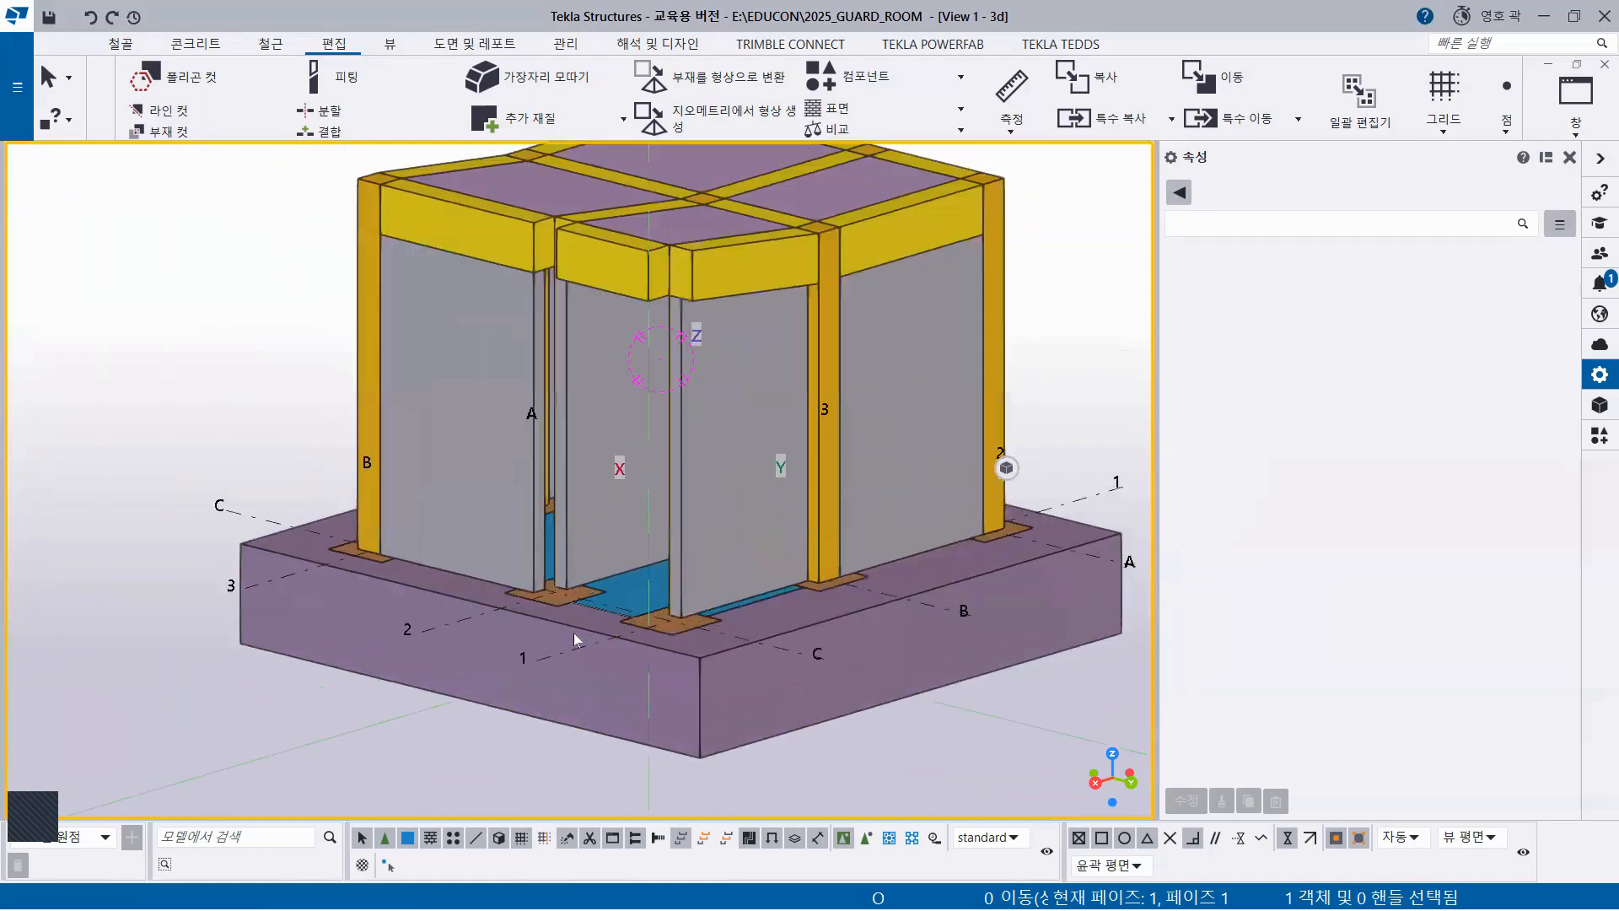
{"action": "right_click", "coordinate": [301, 226]}
{"action": "left_click", "coordinate": [385, 319]}
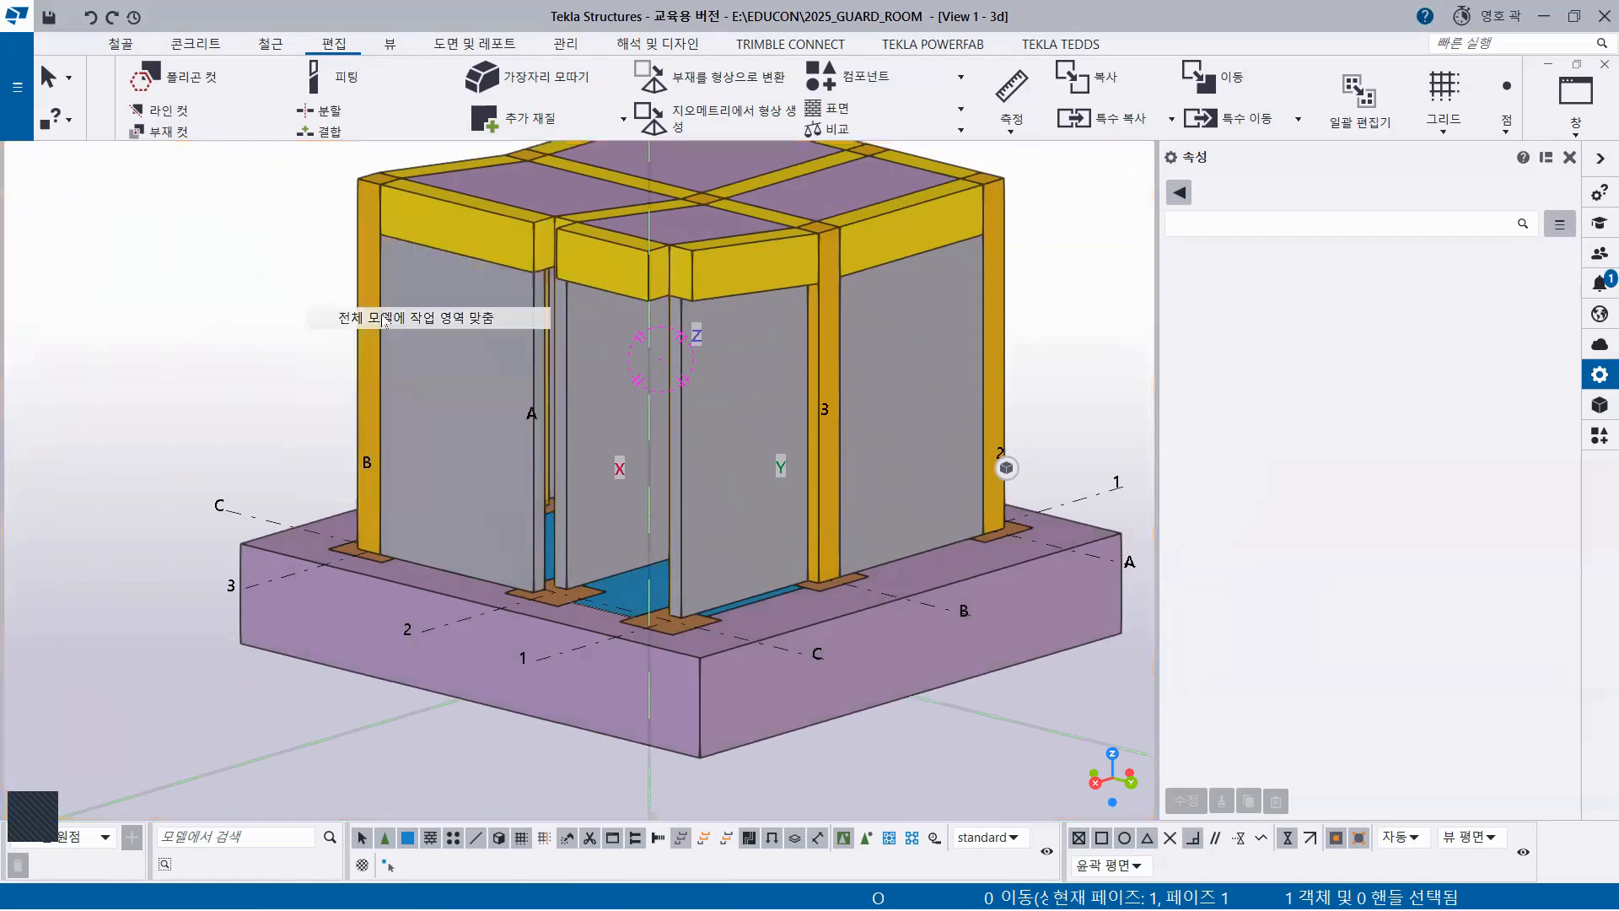
{"action": "scroll", "coordinate": [628, 478], "scroll_direction": "up", "scroll_amount": 6}
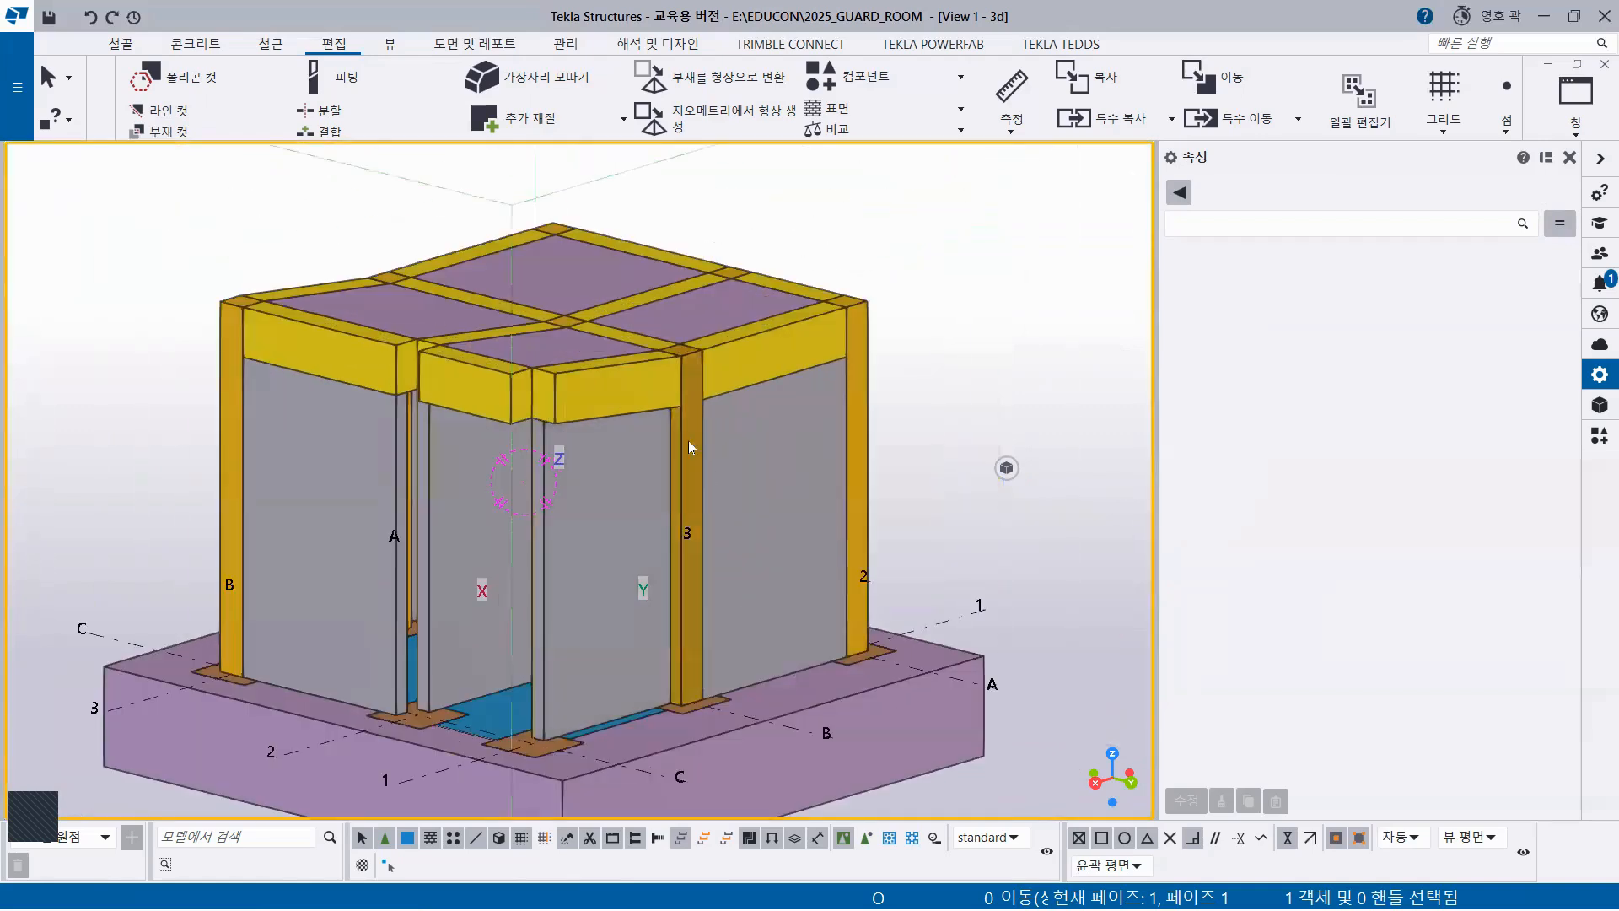
Copy the 300*300 column at B/1 along grid 1 to the C/1 corner, using the grid B and C end points, and end the copy
{"action": "left_click", "coordinate": [690, 442]}
{"action": "right_click", "coordinate": [962, 256]}
{"action": "left_click", "coordinate": [999, 317]}
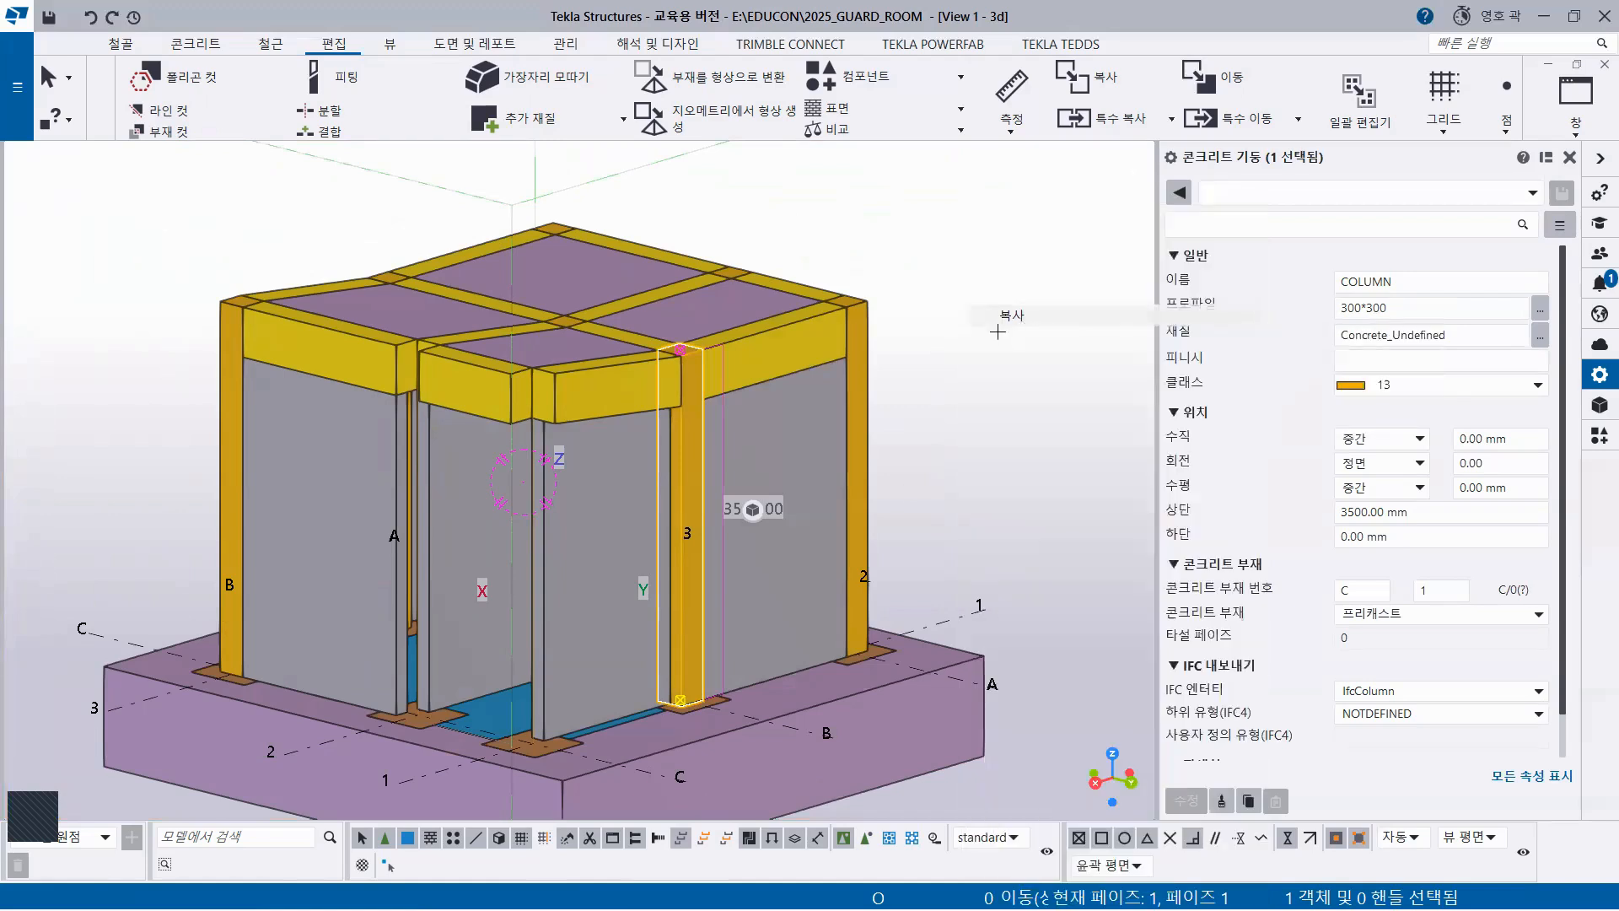
{"action": "left_click", "coordinate": [828, 732]}
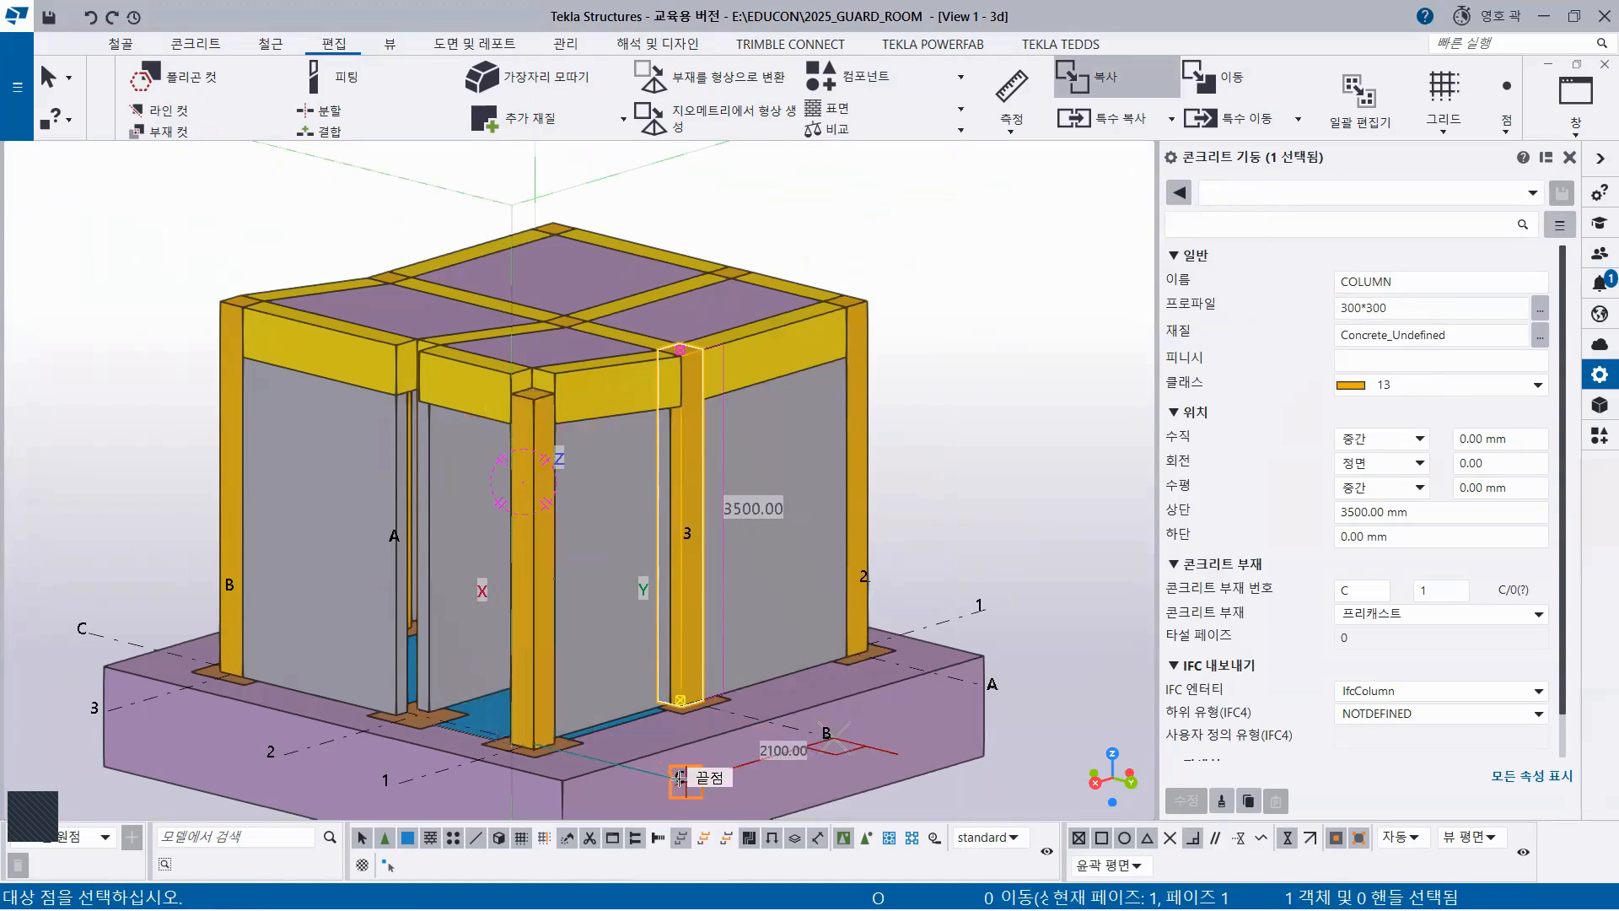
{"action": "left_click", "coordinate": [683, 786]}
{"action": "right_click", "coordinate": [138, 440]}
{"action": "left_click", "coordinate": [181, 455]}
Copy the 3700 mm column at C/3 along grid C to C/2, using the grid 3 and grid 2 end points, and end the copy
{"action": "left_click", "coordinate": [228, 333]}
{"action": "right_click", "coordinate": [120, 268]}
{"action": "left_click", "coordinate": [156, 315]}
{"action": "left_click", "coordinate": [95, 710]}
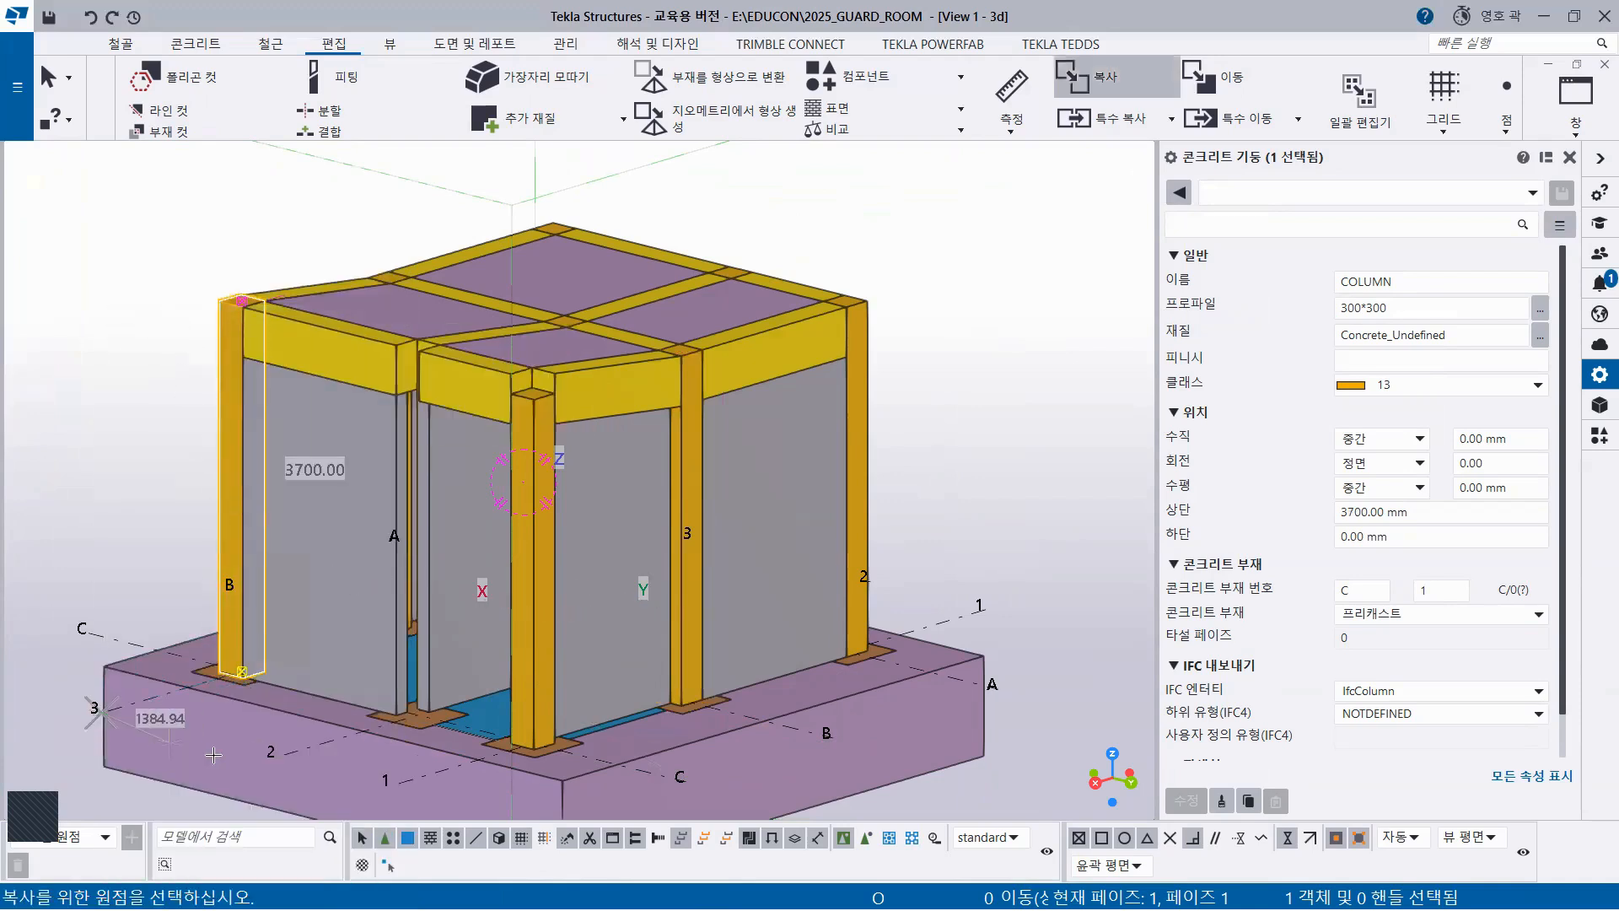
{"action": "left_click", "coordinate": [276, 754]}
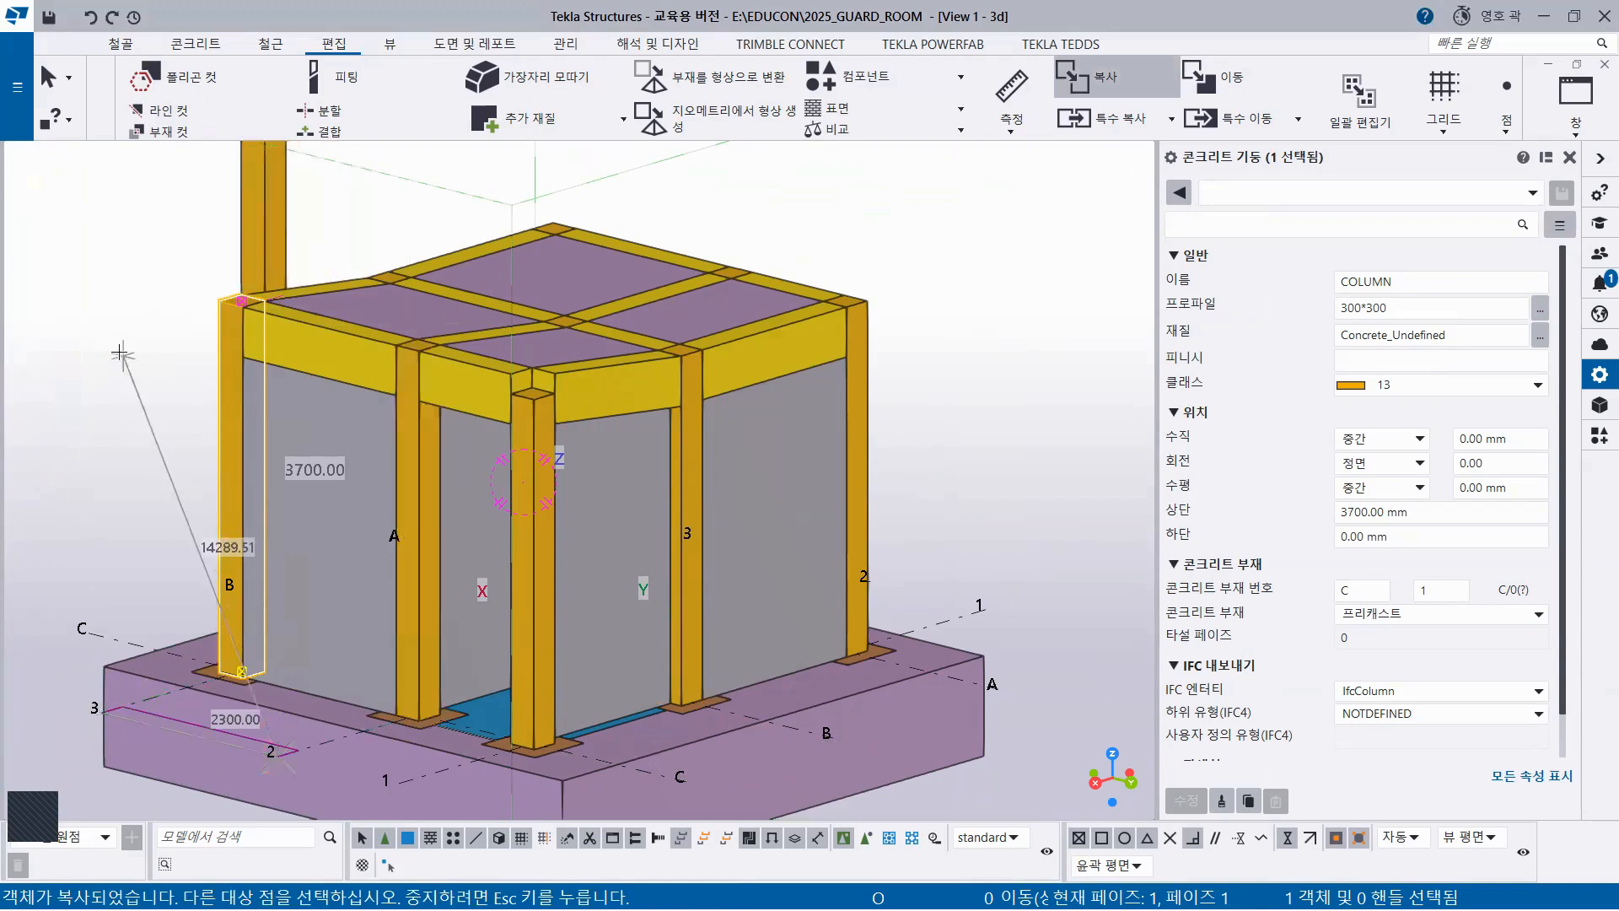
{"action": "key", "text": "Escape"}
{"action": "key", "text": "Escape"}
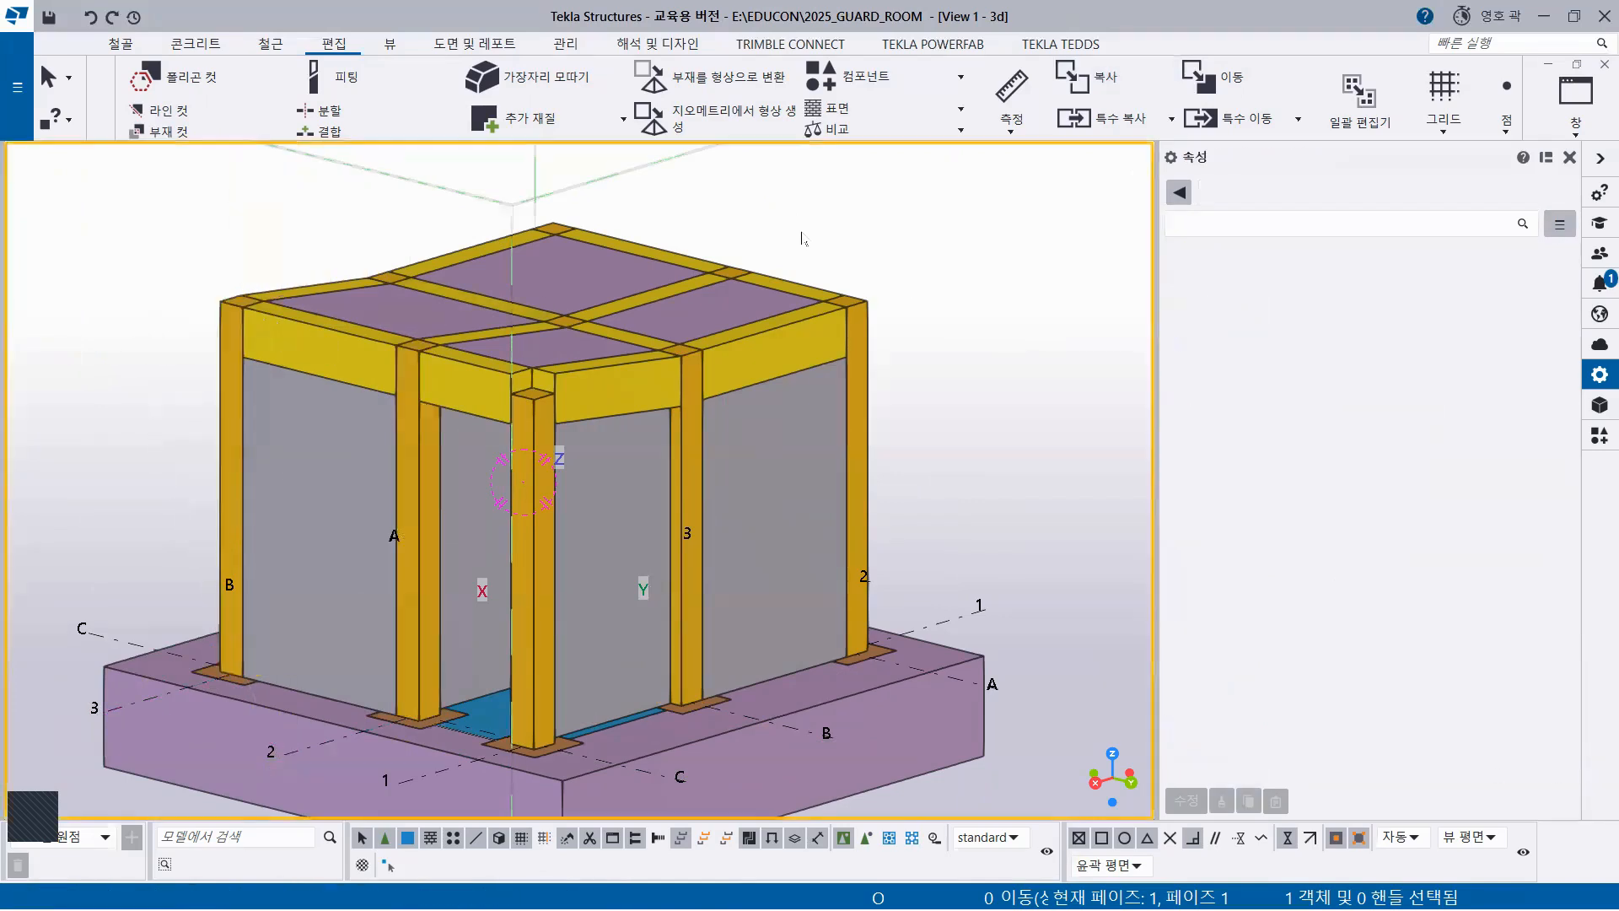
Fit the work area of the 3D view to the entire model
{"action": "right_click", "coordinate": [927, 228]}
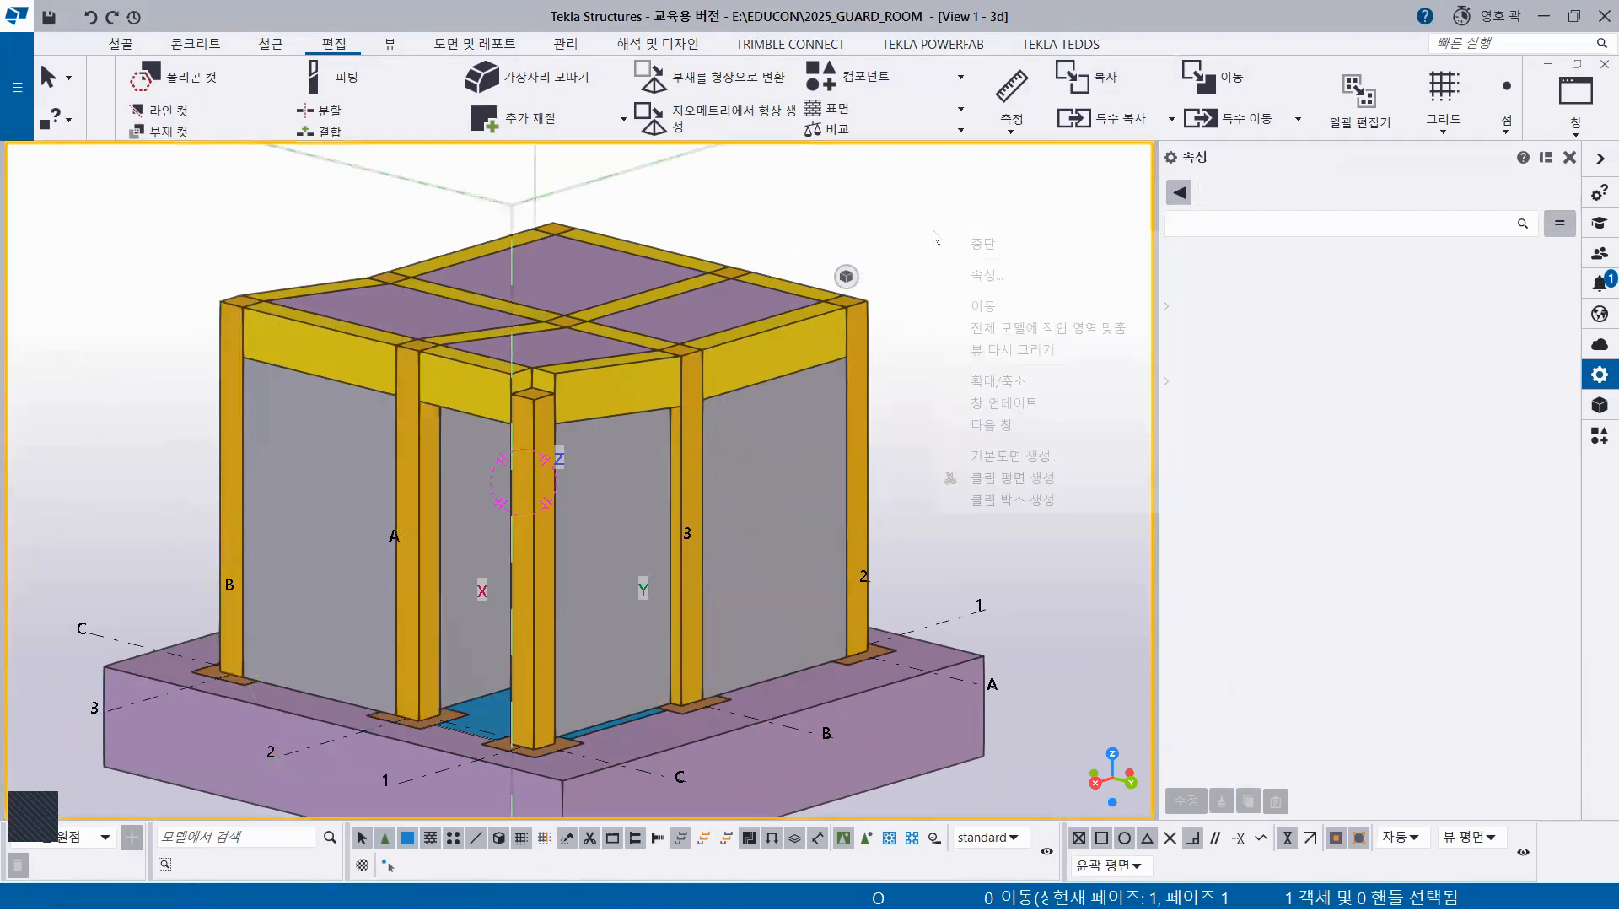
{"action": "left_click", "coordinate": [999, 329]}
{"action": "scroll", "coordinate": [614, 550], "scroll_direction": "up", "scroll_amount": 3}
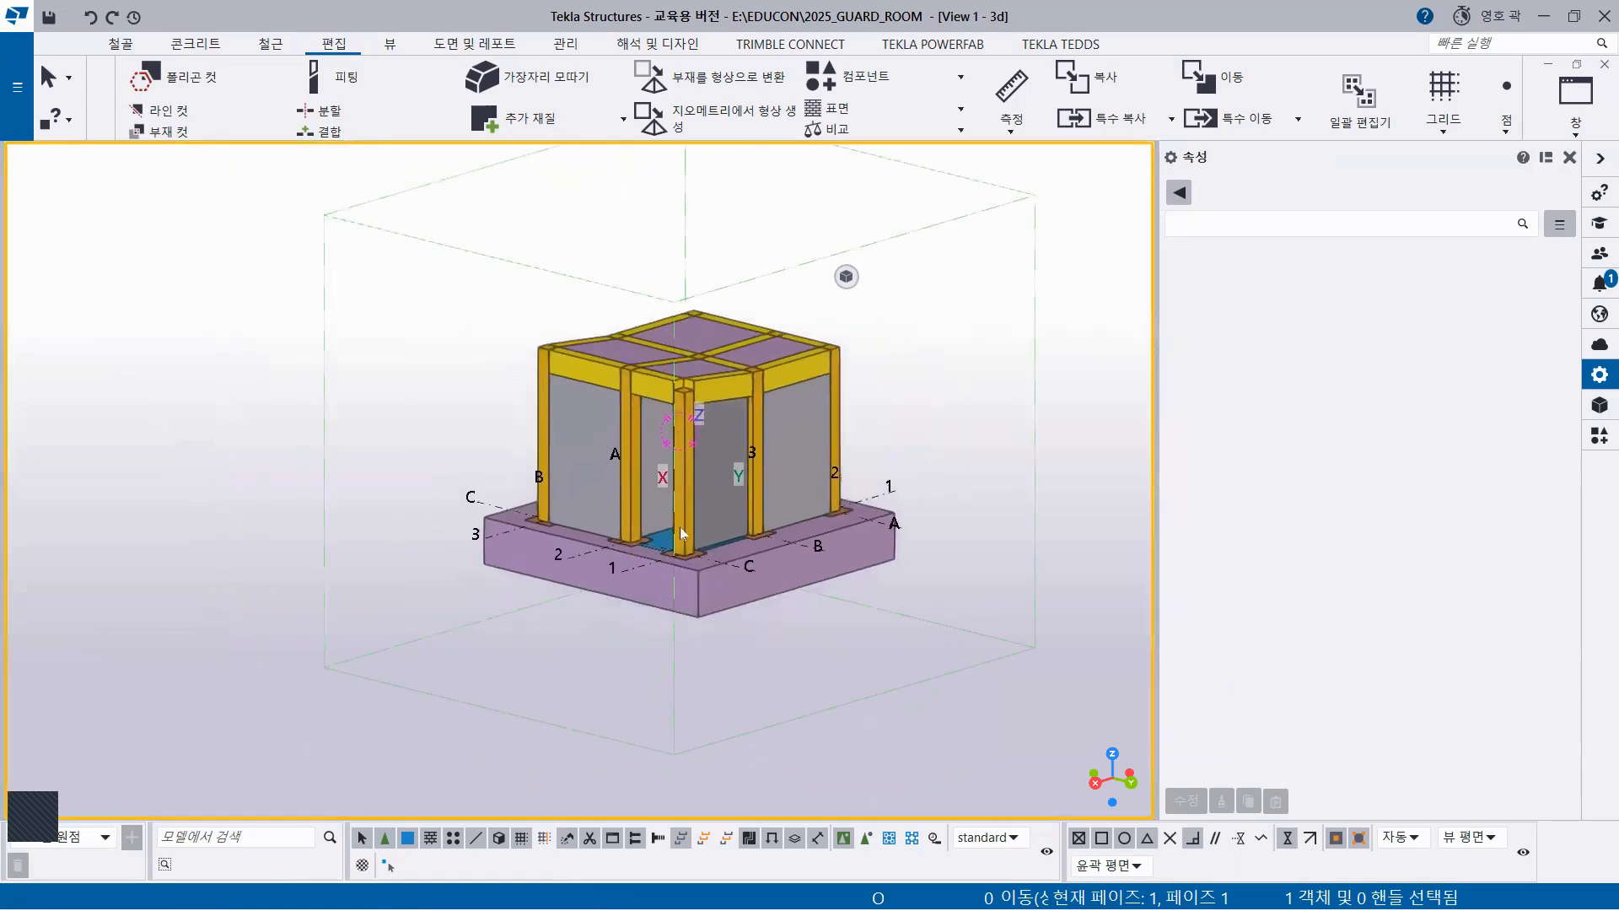
{"action": "scroll", "coordinate": [643, 497], "scroll_direction": "up", "scroll_amount": 3}
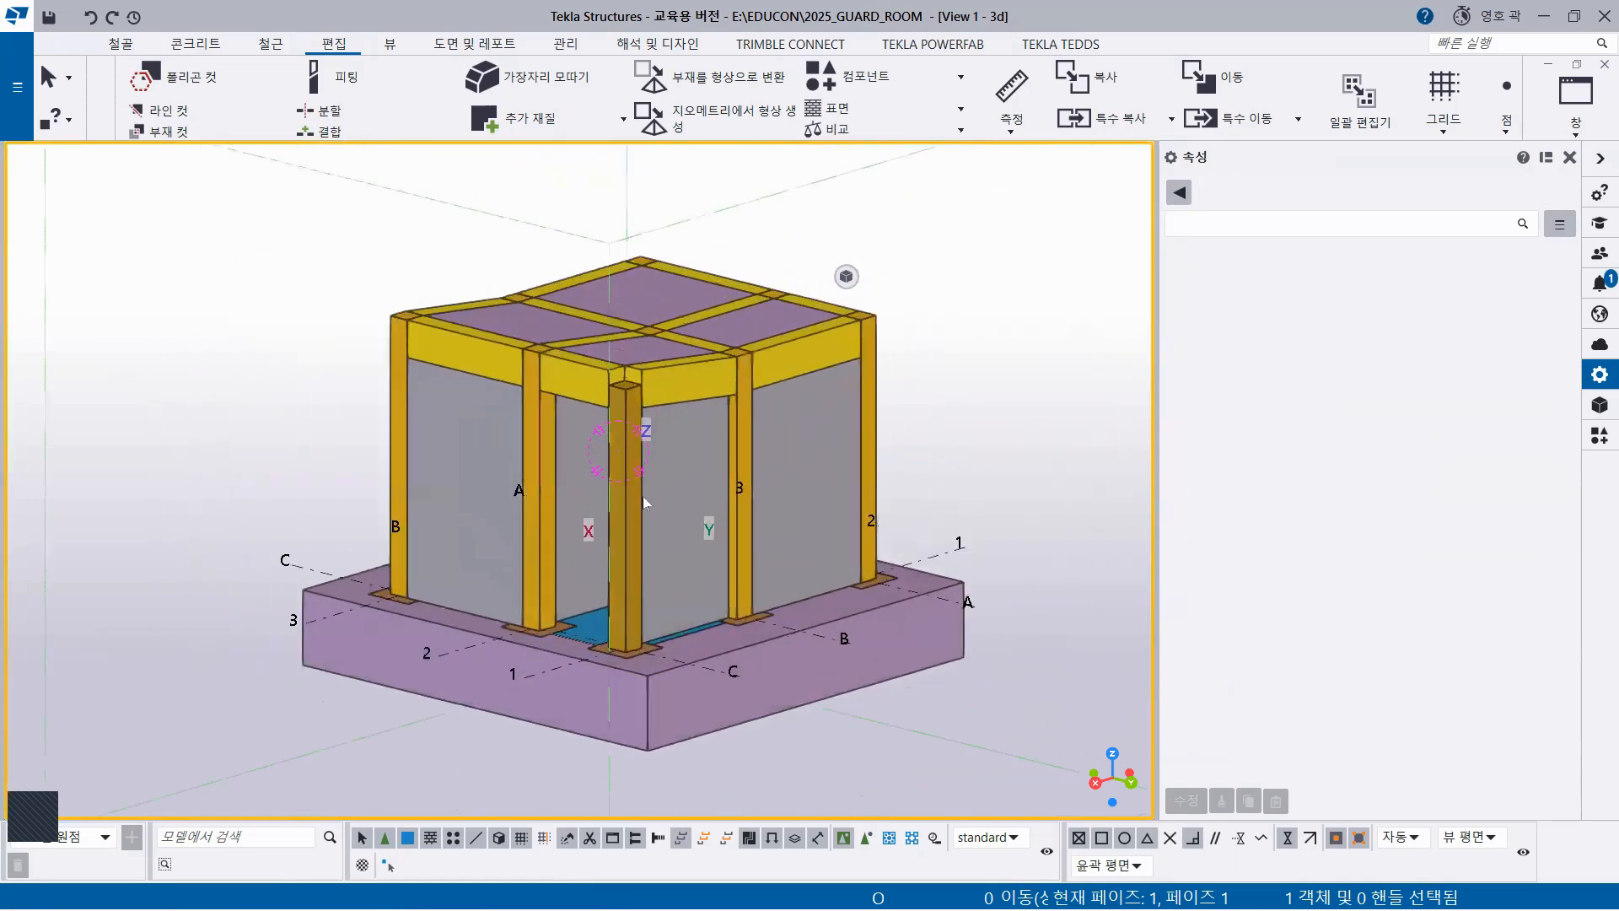
Delete the too-short 3500 mm column at the C/1 corner
{"action": "middle_click_drag", "start_coordinate": [641, 527], "coordinate": [795, 464], "text": "ctrl"}
{"action": "scroll", "coordinate": [649, 459], "scroll_direction": "up", "scroll_amount": 4}
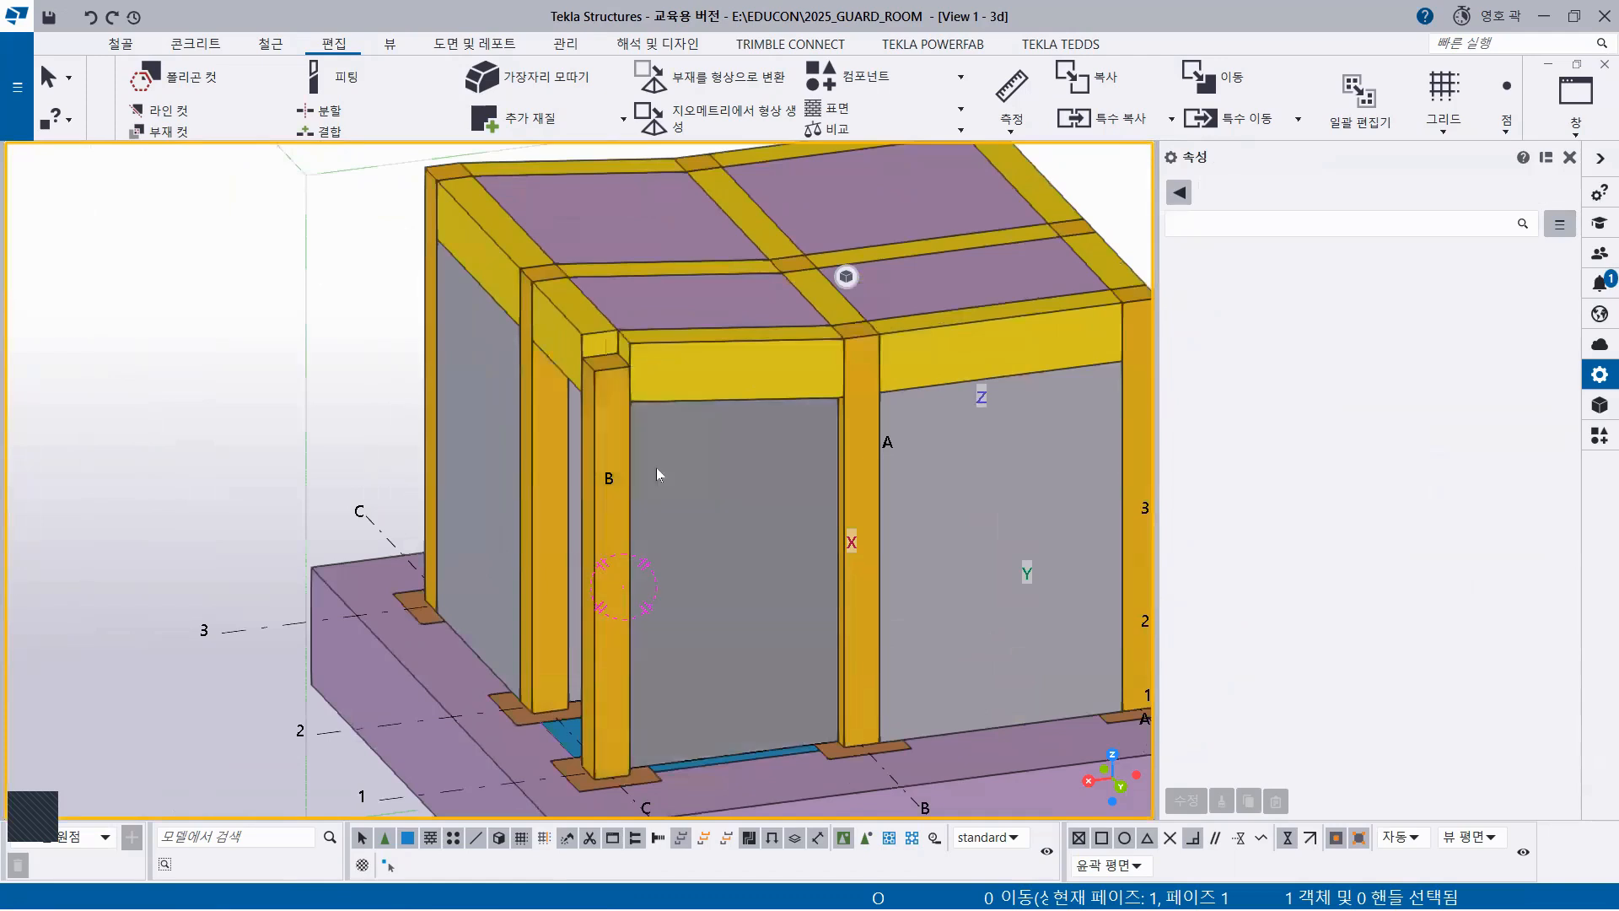
{"action": "middle_click_drag", "start_coordinate": [681, 507], "coordinate": [603, 517]}
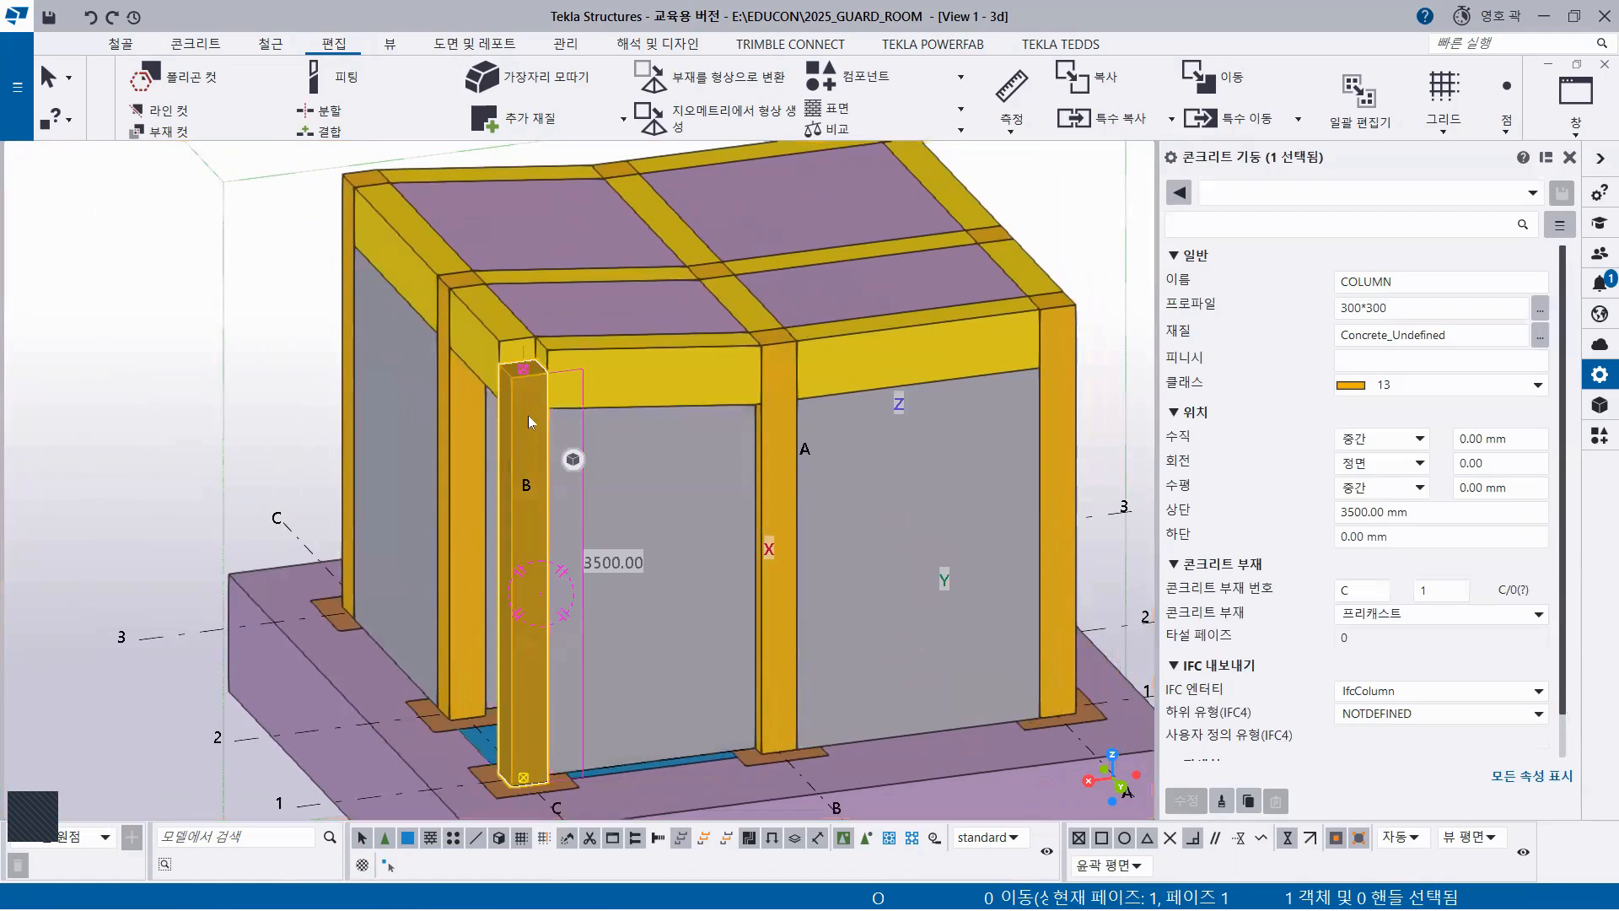
{"action": "key", "text": "Delete"}
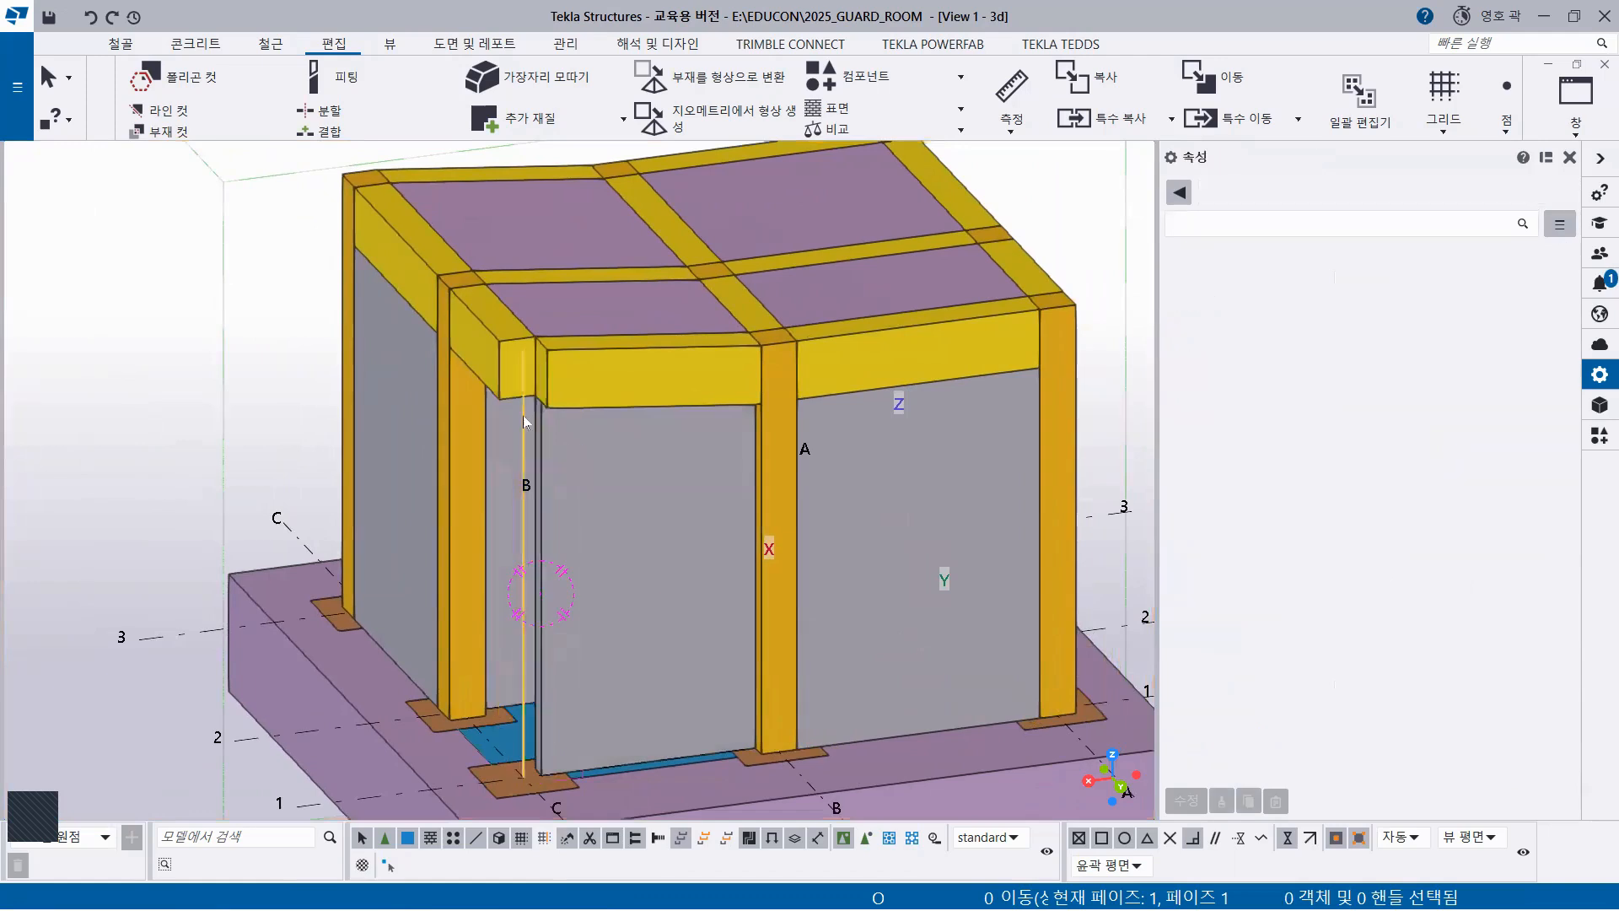
Copy the 3700 mm column at C/2 along grid C to C/1, using the grid 2 and grid 1 end points, and end the copy
{"action": "left_click", "coordinate": [464, 418]}
{"action": "key", "text": "ctrl+c"}
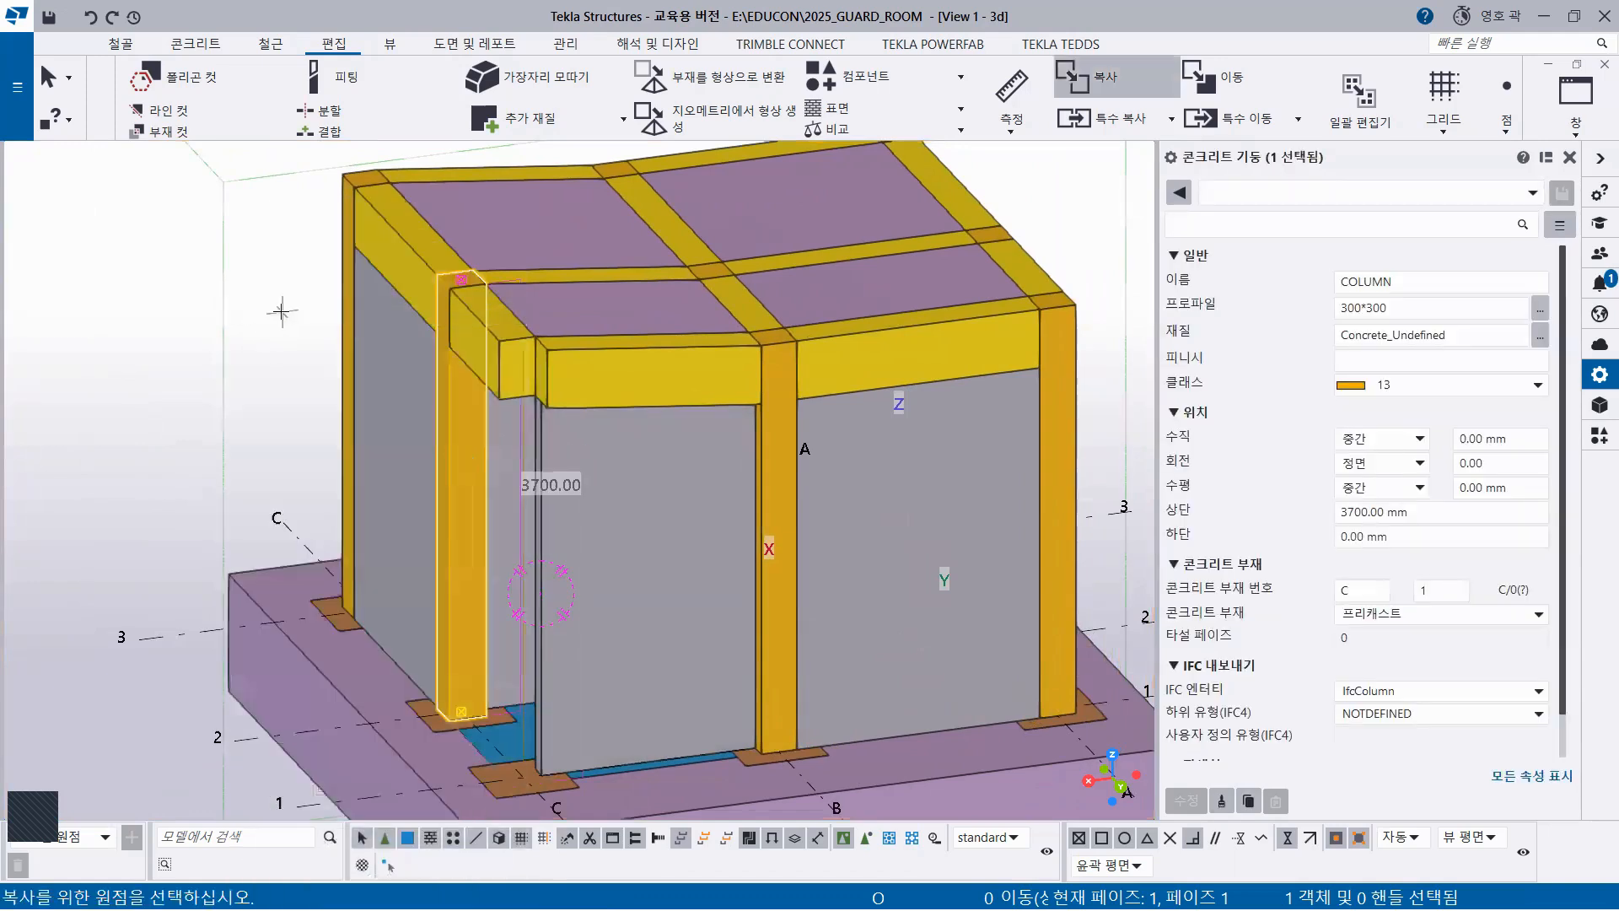
{"action": "right_click", "coordinate": [281, 306]}
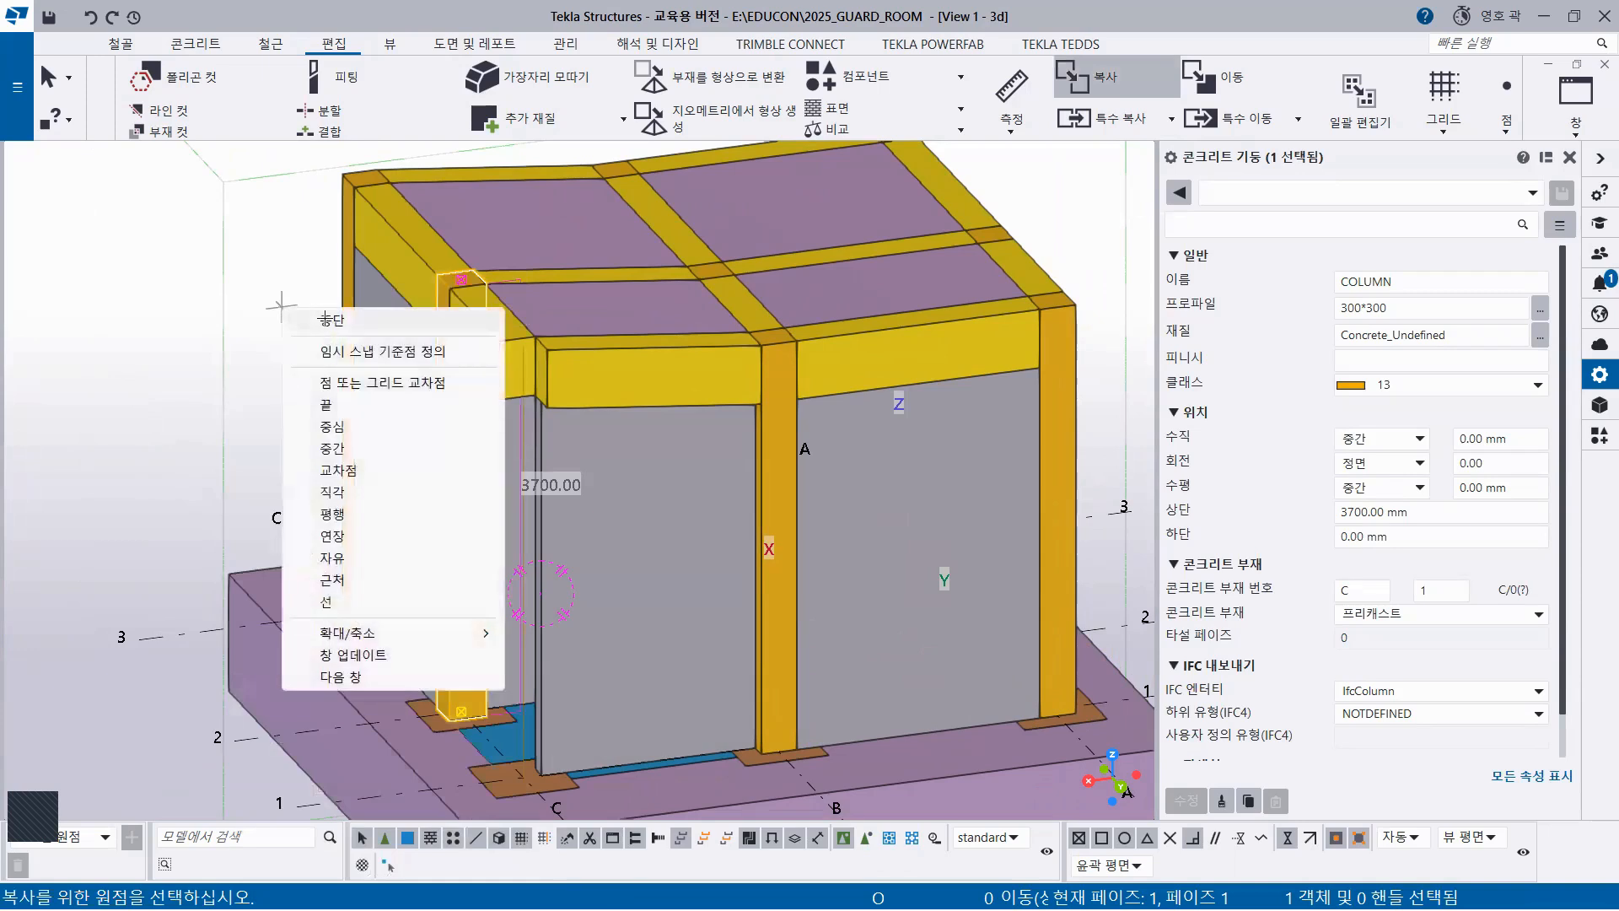
{"action": "left_click", "coordinate": [331, 319]}
{"action": "right_click", "coordinate": [199, 283]}
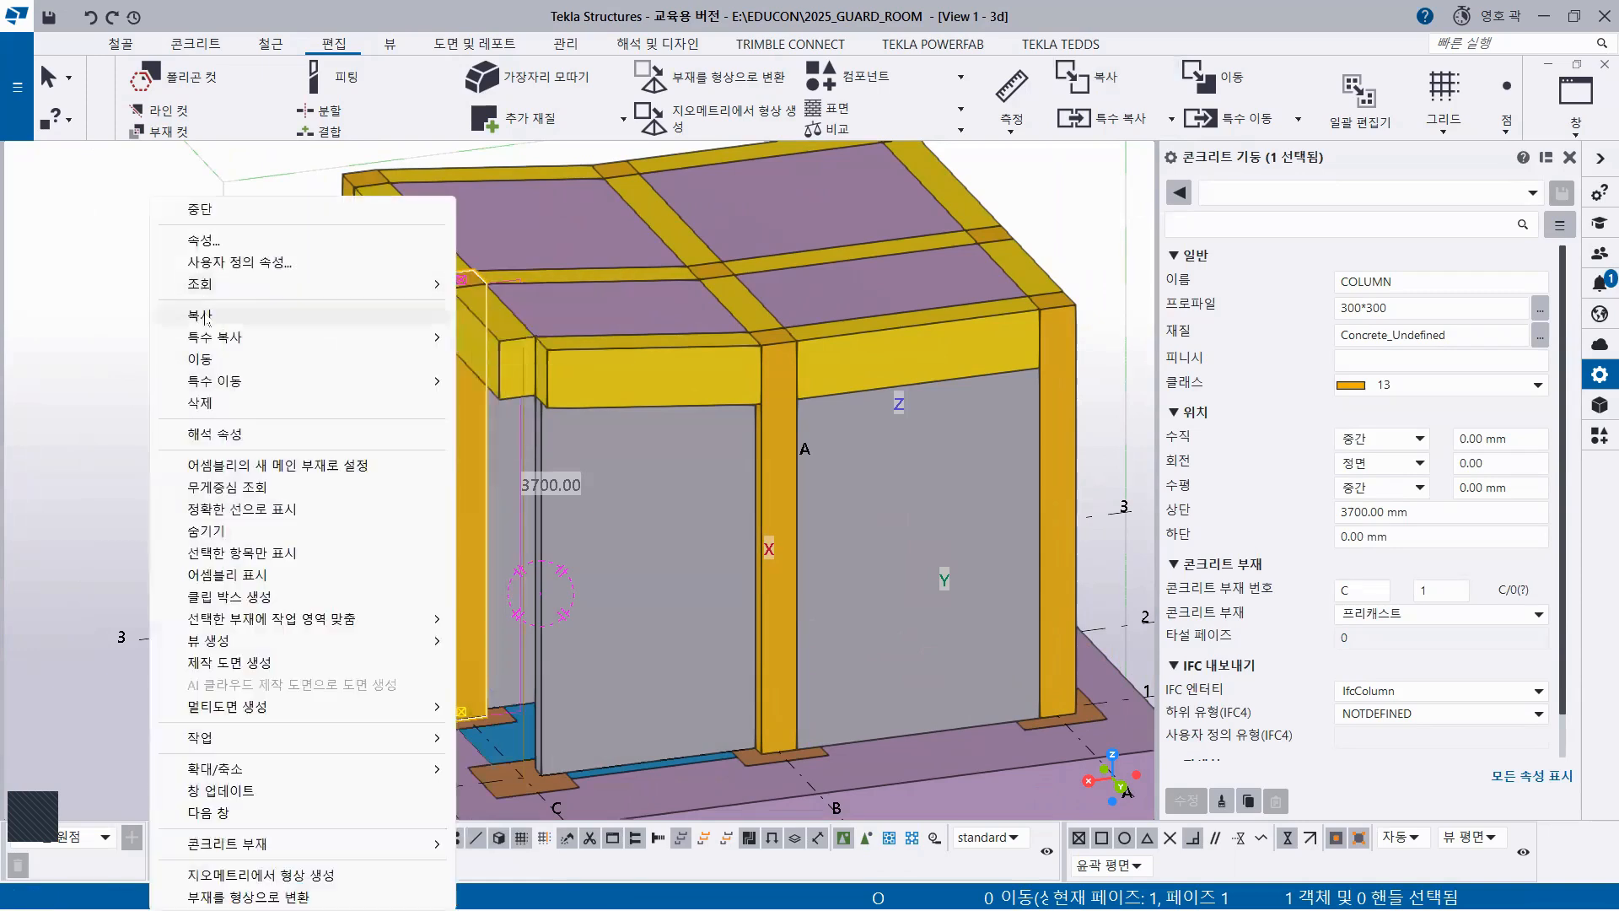
{"action": "left_click", "coordinate": [207, 317]}
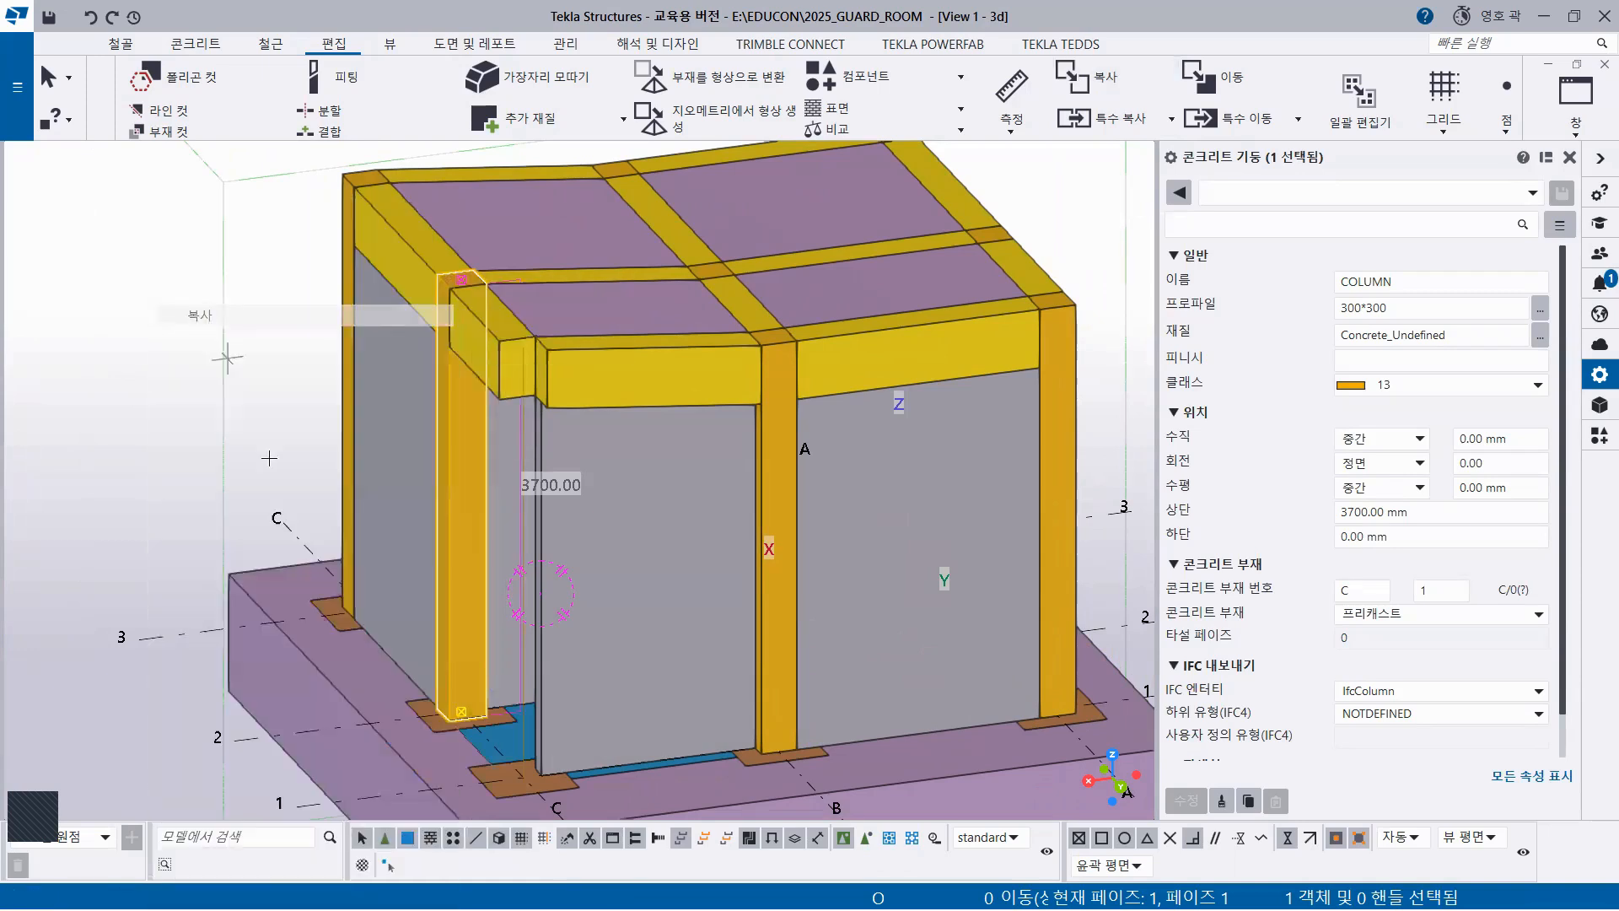
{"action": "left_click", "coordinate": [230, 746]}
{"action": "middle_click_drag", "start_coordinate": [230, 746], "coordinate": [285, 415]}
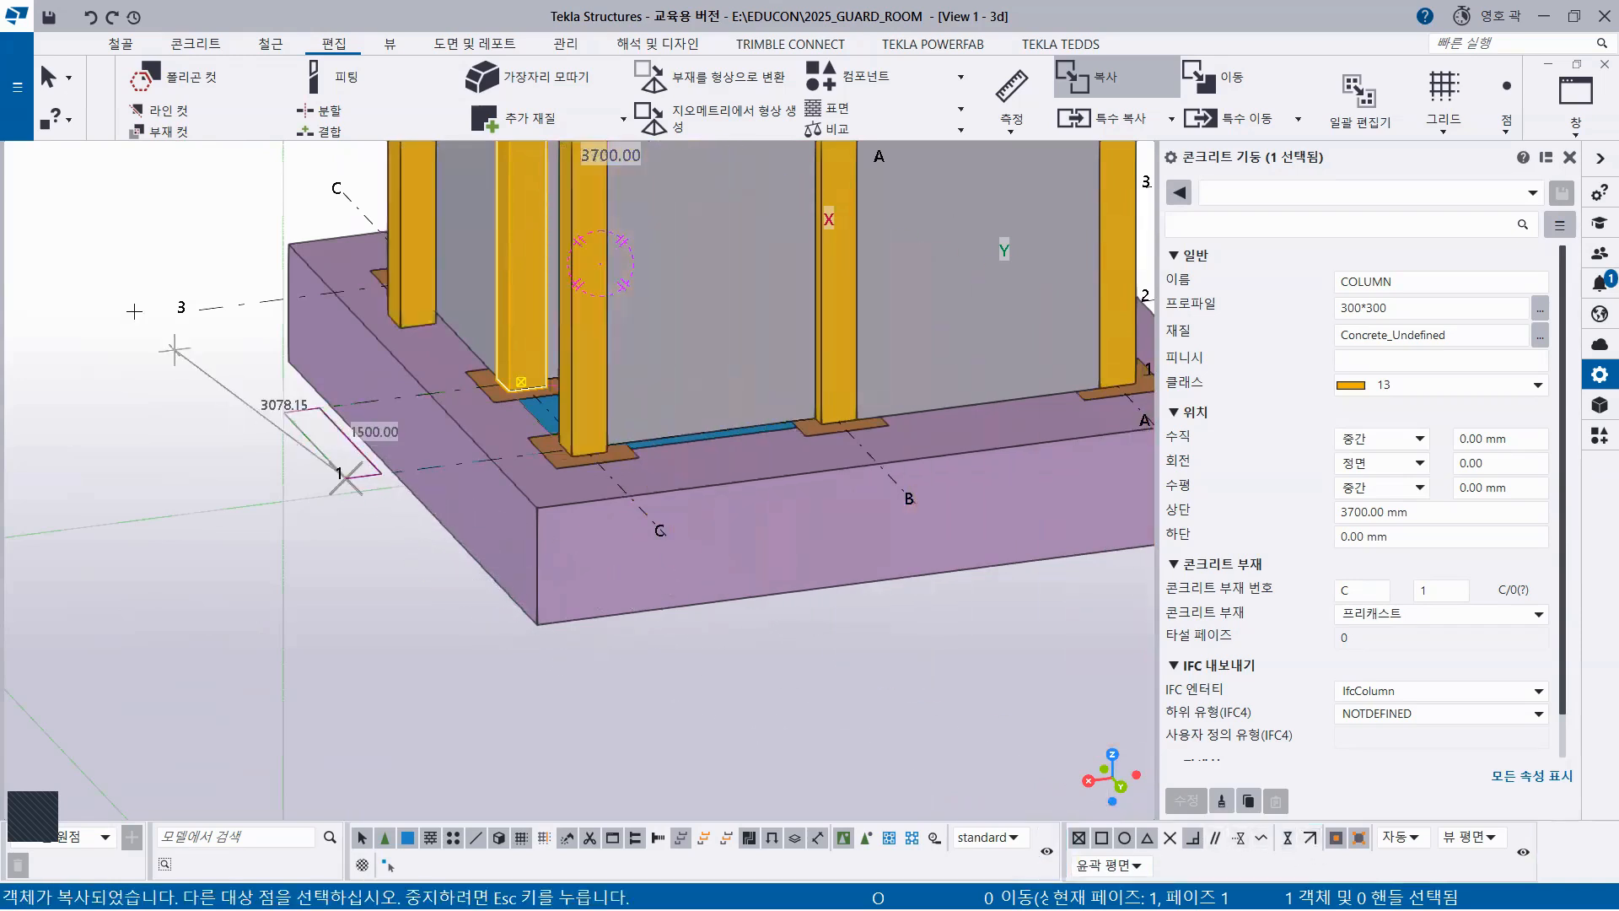
{"action": "right_click", "coordinate": [261, 280]}
{"action": "left_click", "coordinate": [289, 296]}
{"action": "scroll", "coordinate": [651, 472], "scroll_direction": "down", "scroll_amount": 2}
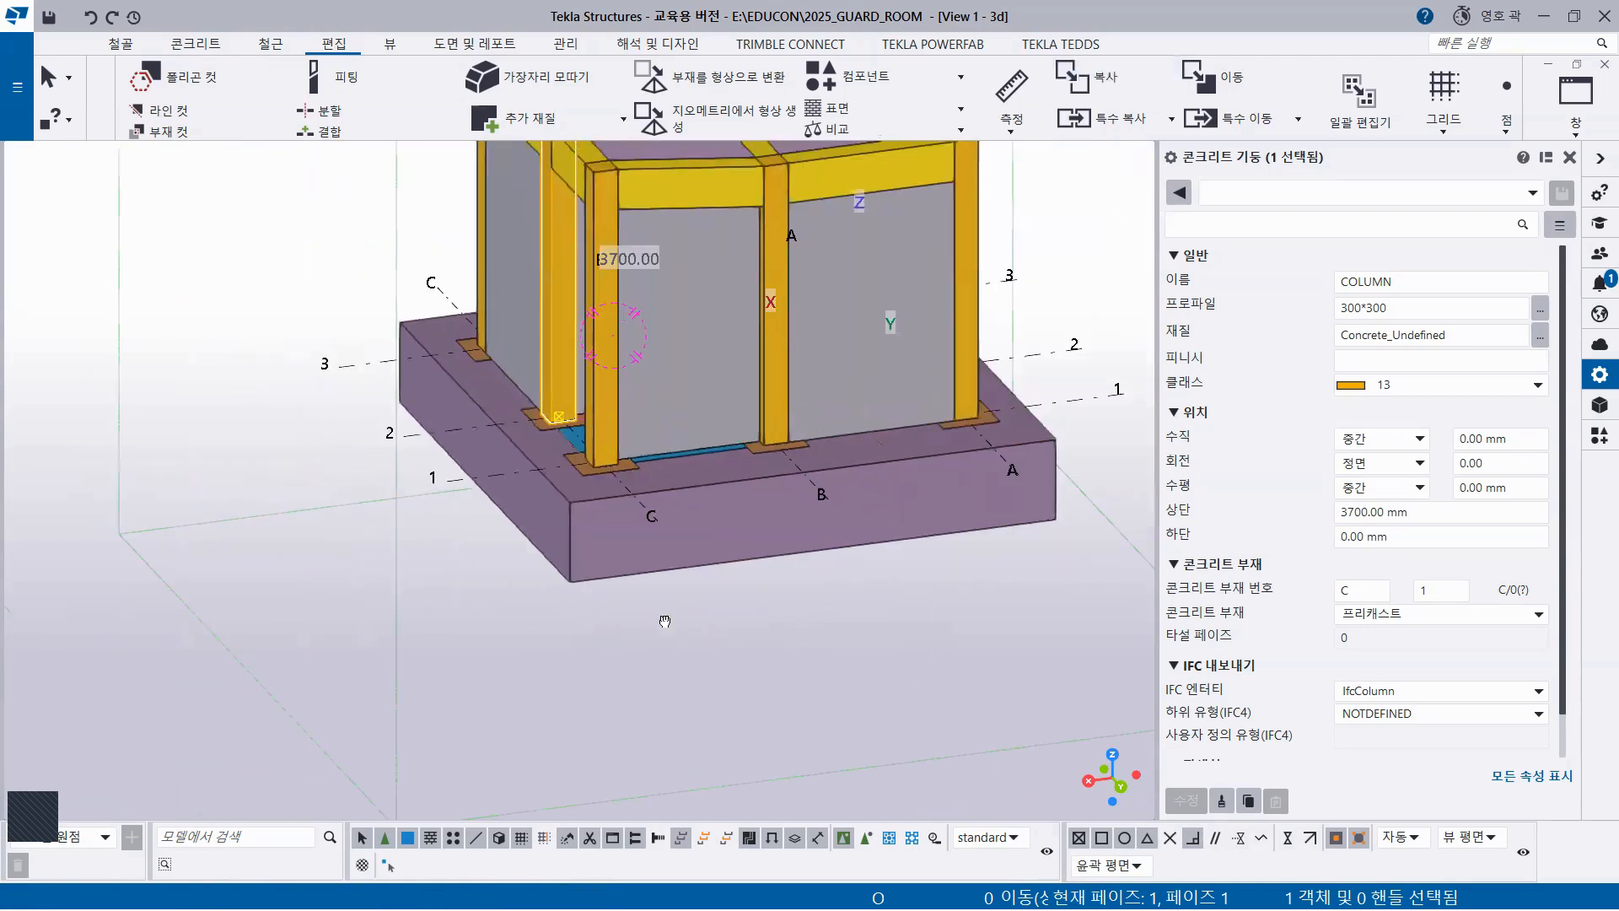
{"action": "middle_click_drag", "start_coordinate": [665, 616], "coordinate": [548, 818]}
{"action": "left_click", "coordinate": [935, 412]}
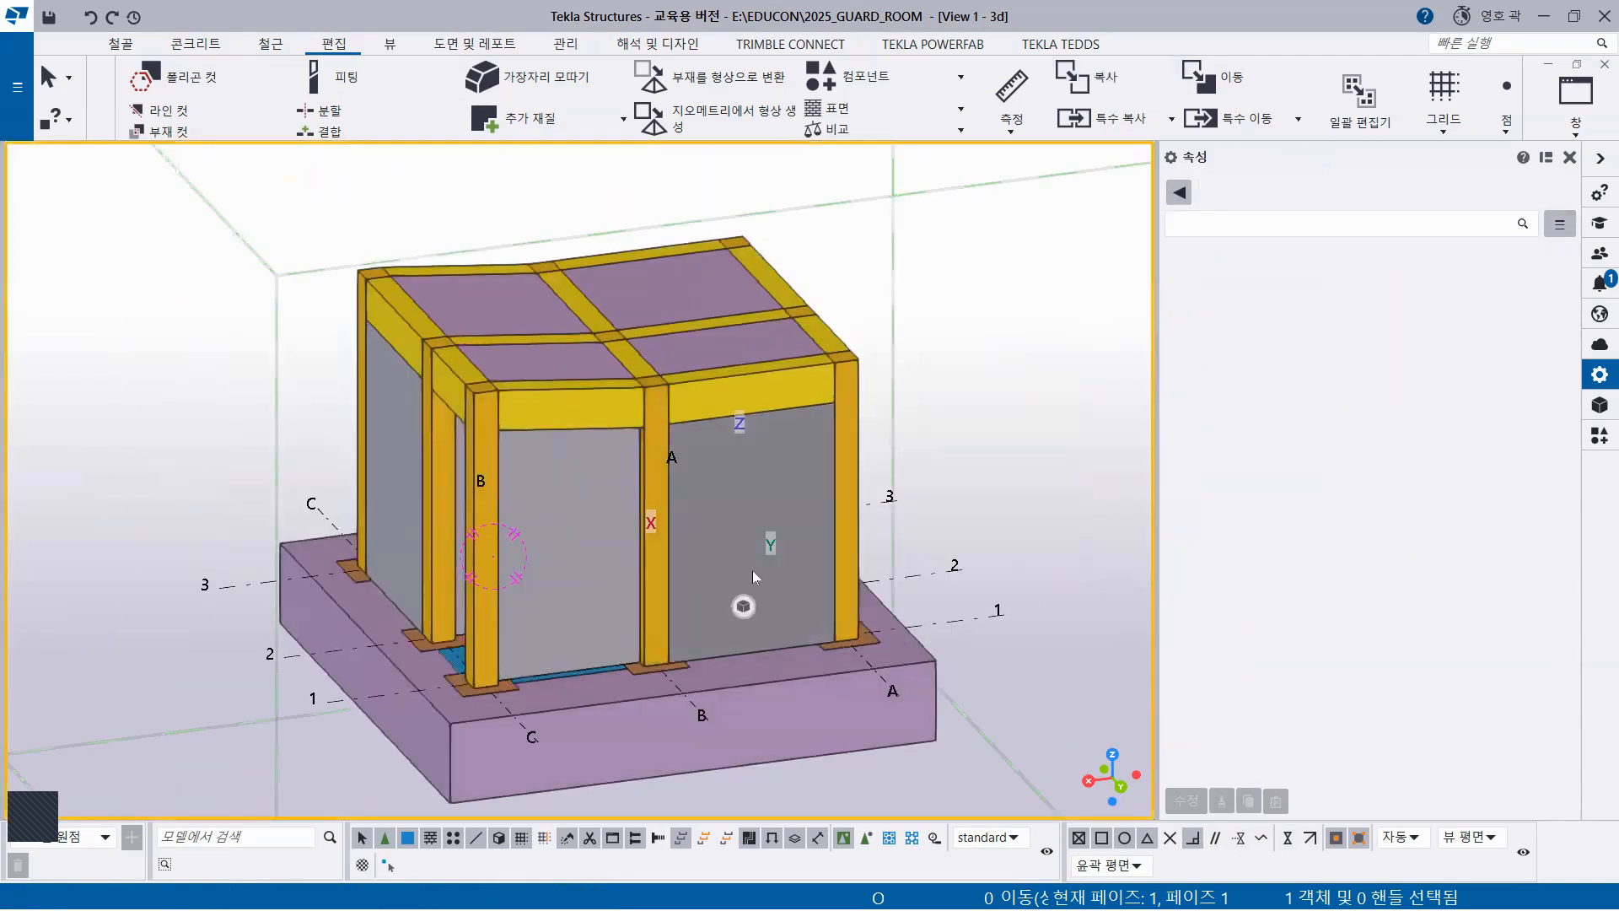
Open View 4 - GRID 3 and fit its work area to the entire model
{"action": "middle_click_drag", "start_coordinate": [737, 562], "coordinate": [554, 695], "text": "ctrl"}
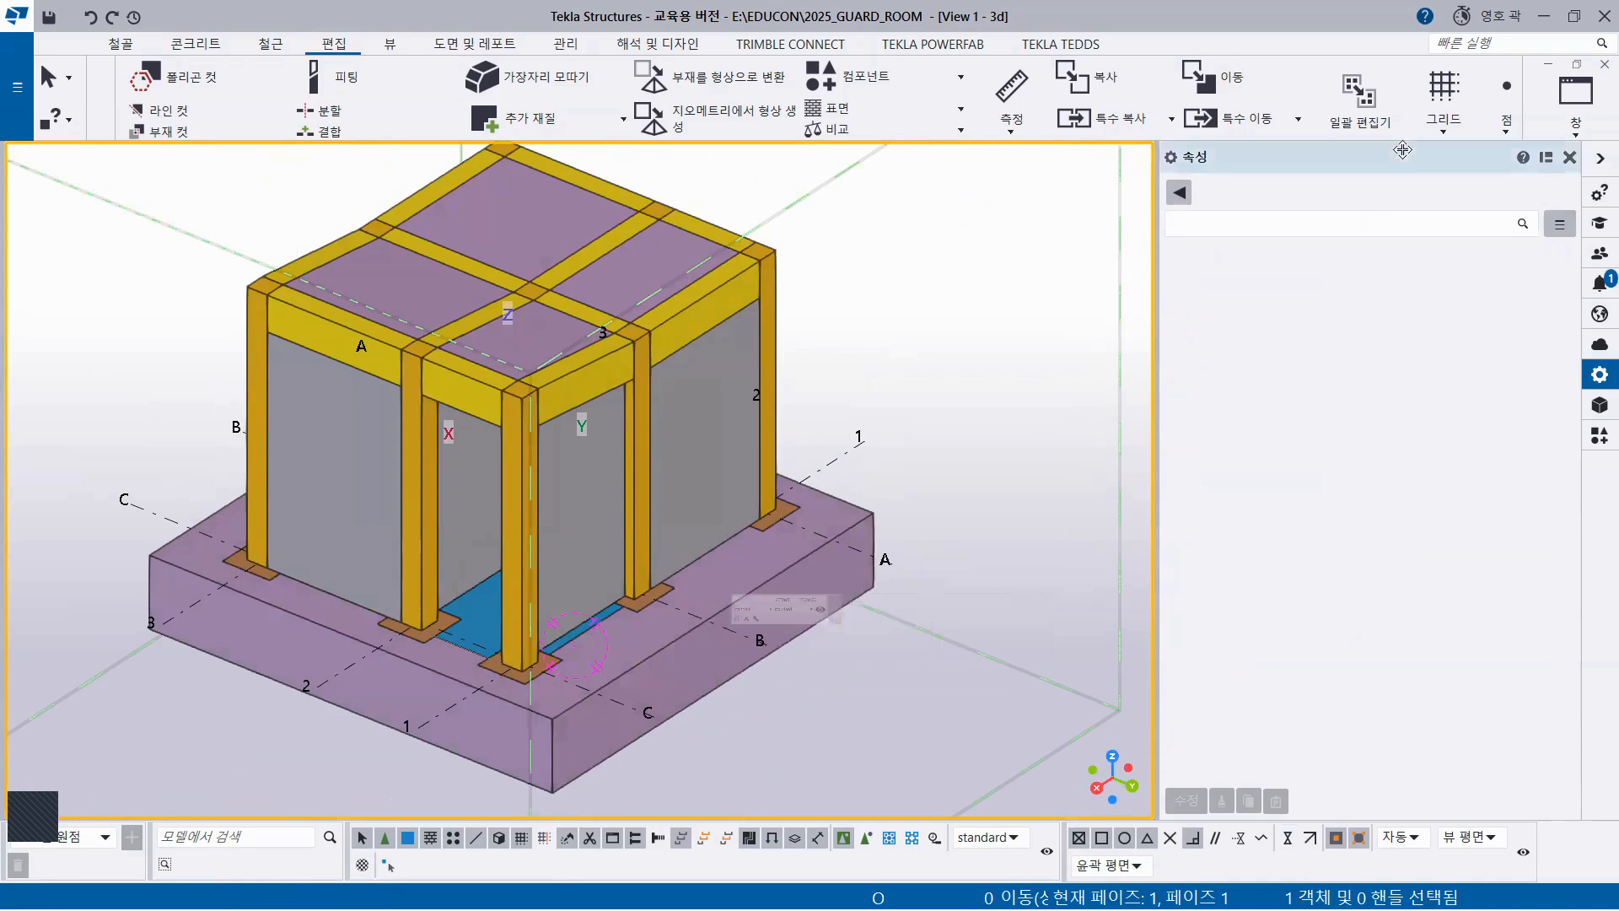
{"action": "left_click", "coordinate": [1576, 133]}
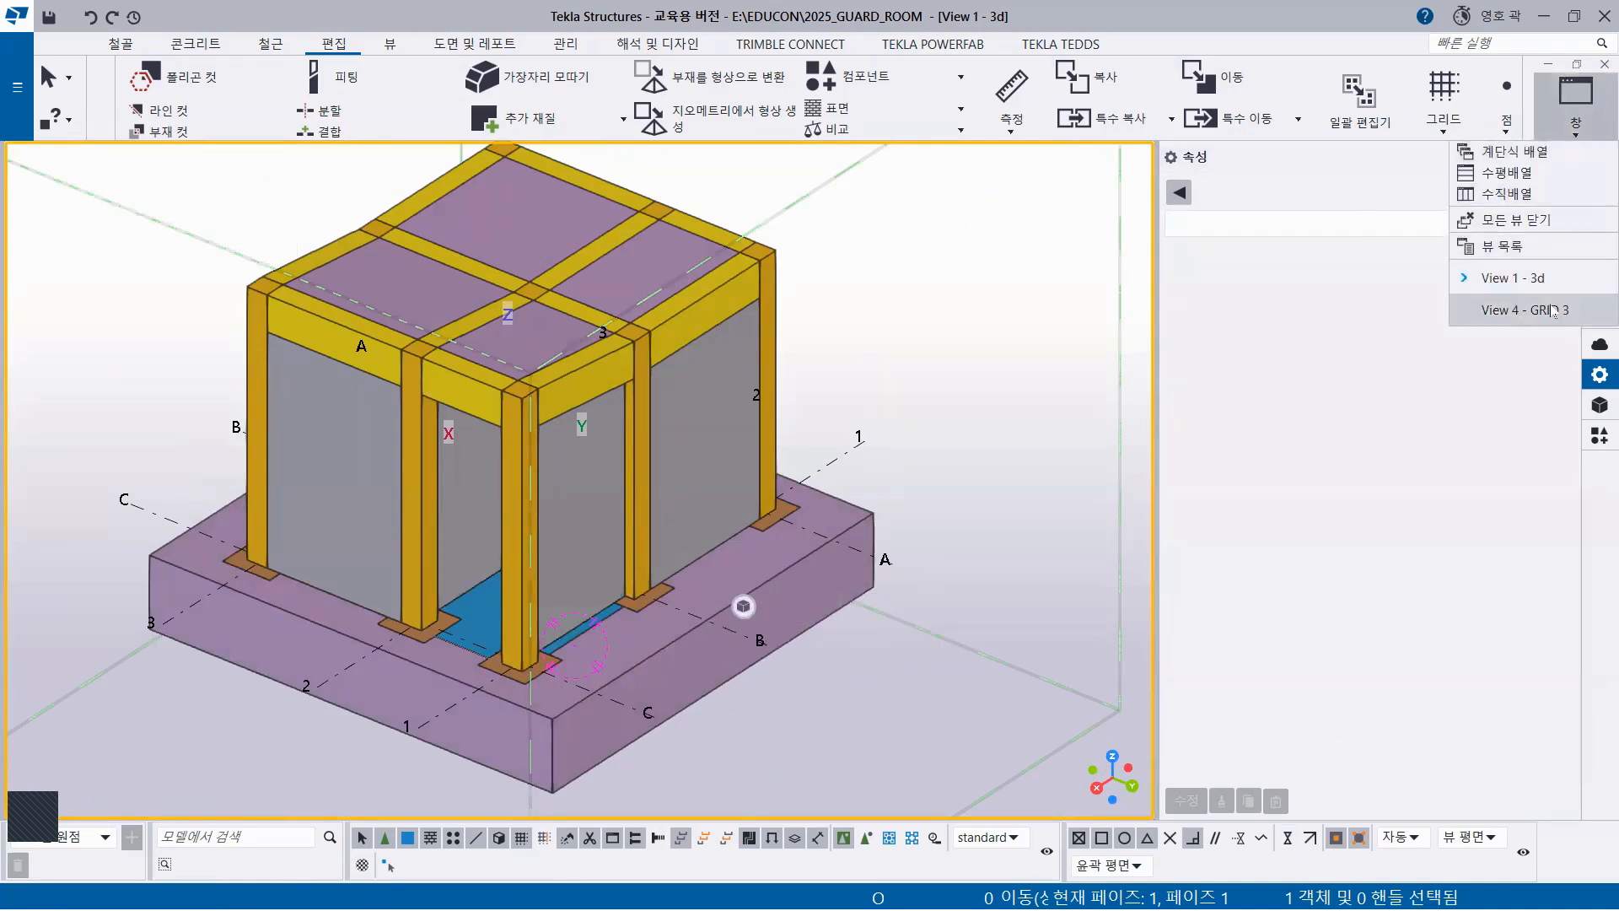
{"action": "left_click", "coordinate": [1501, 310]}
{"action": "scroll", "coordinate": [531, 527], "scroll_direction": "down", "scroll_amount": 4}
{"action": "right_click", "coordinate": [708, 305]}
{"action": "left_click", "coordinate": [784, 393]}
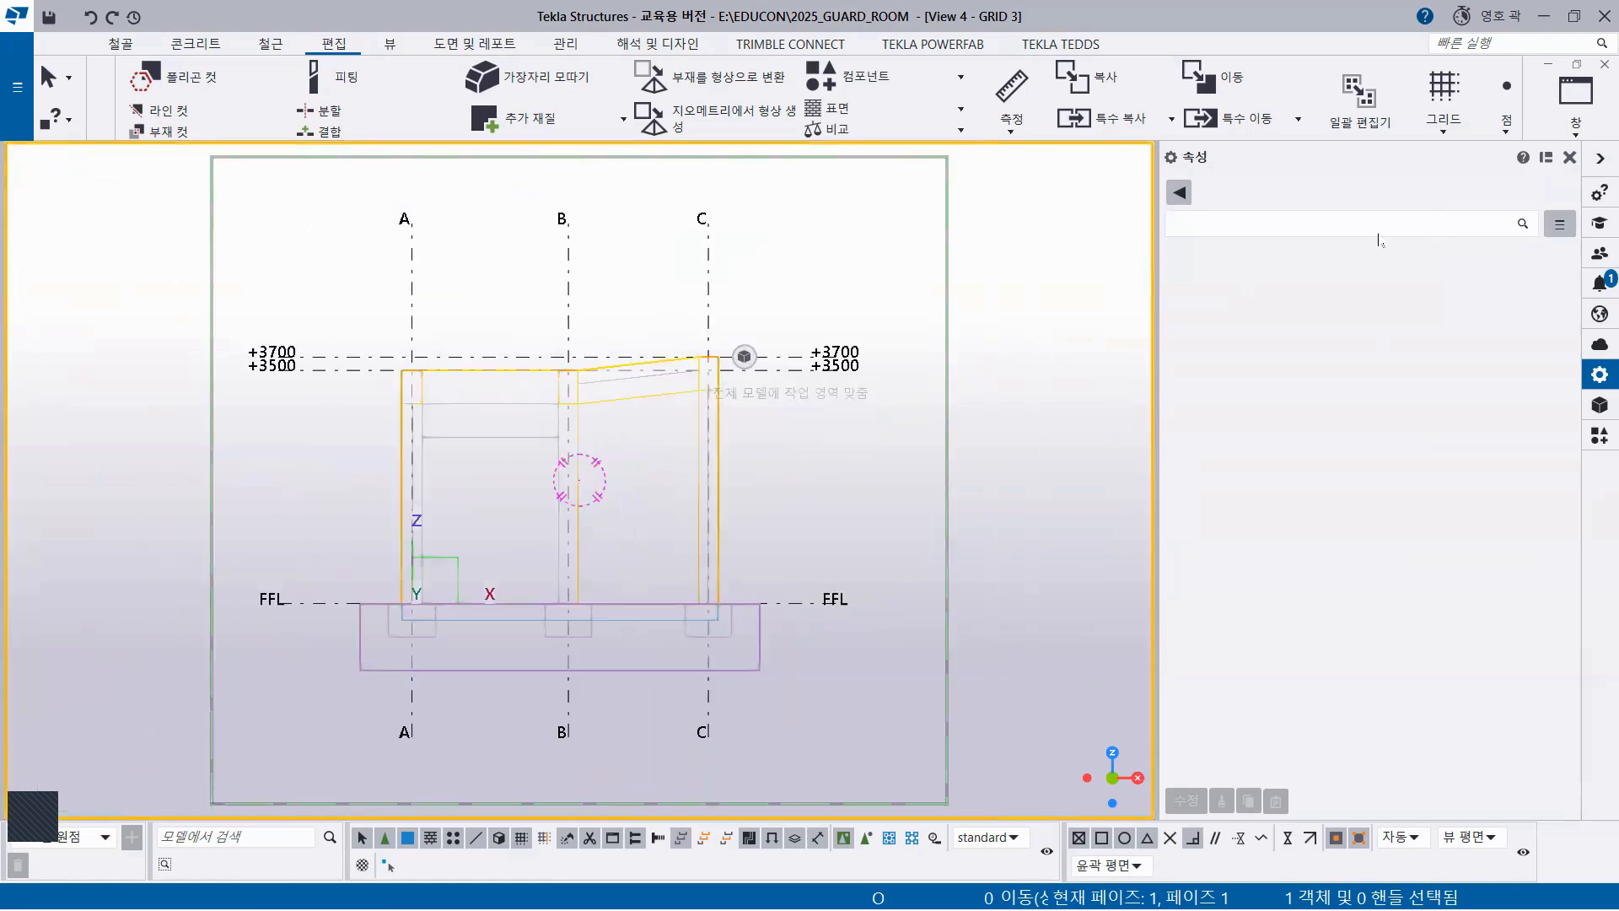
Return to View 1 - 3d and examine the columns, beams and roof slabs from the grid C/1 and grid A sides
{"action": "left_click", "coordinate": [1575, 126]}
{"action": "left_click", "coordinate": [1530, 277]}
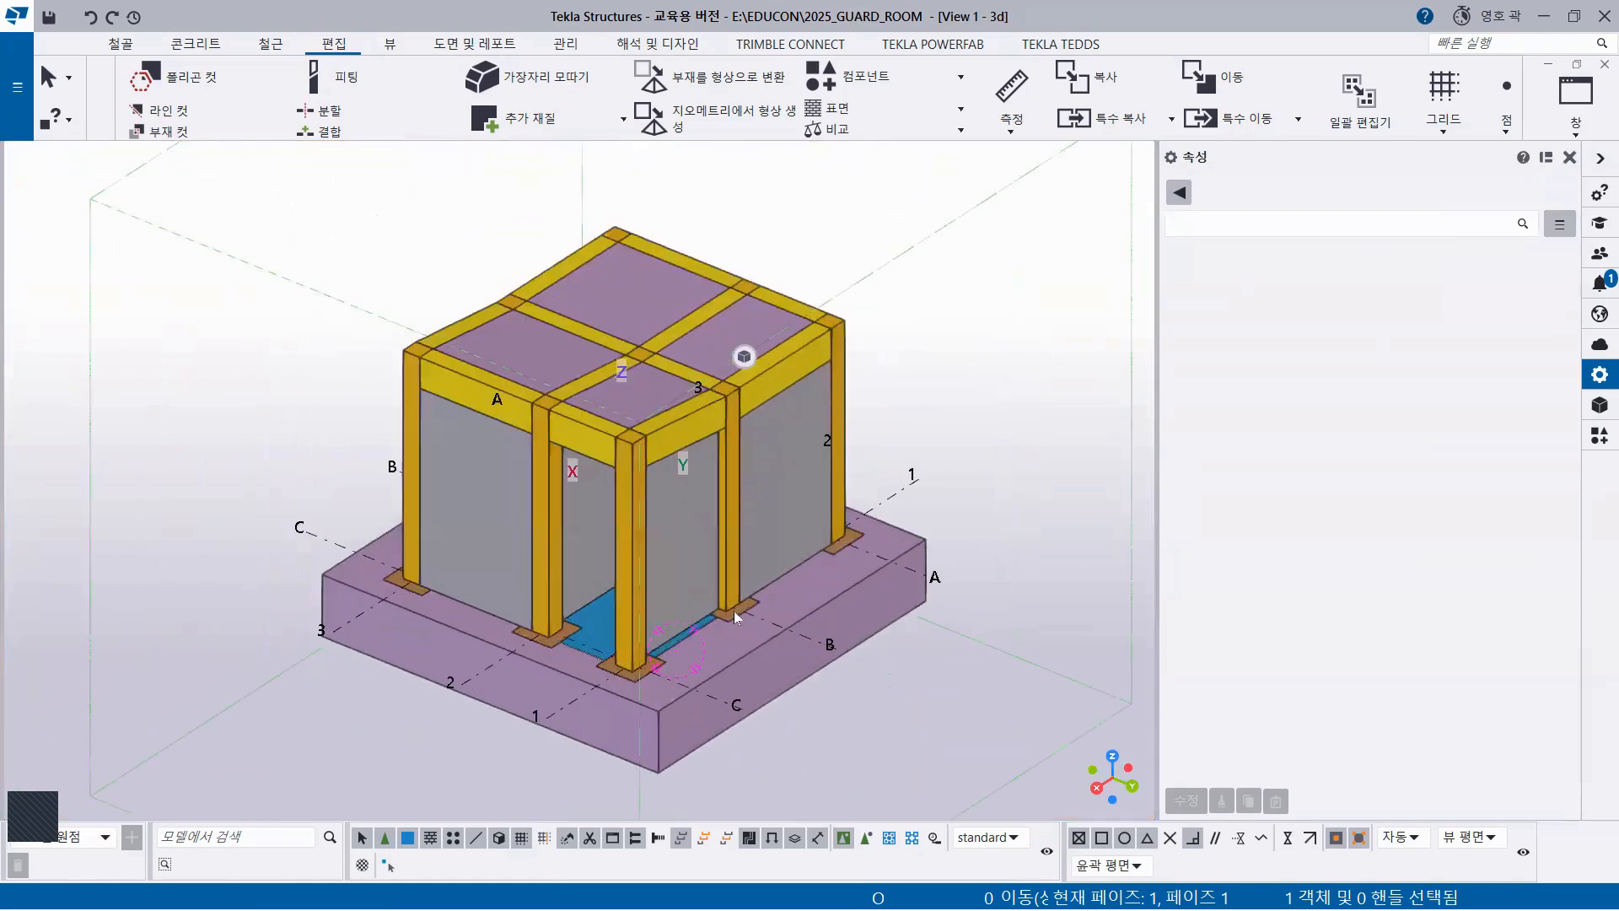
{"action": "scroll", "coordinate": [734, 610], "scroll_direction": "up", "scroll_amount": 1}
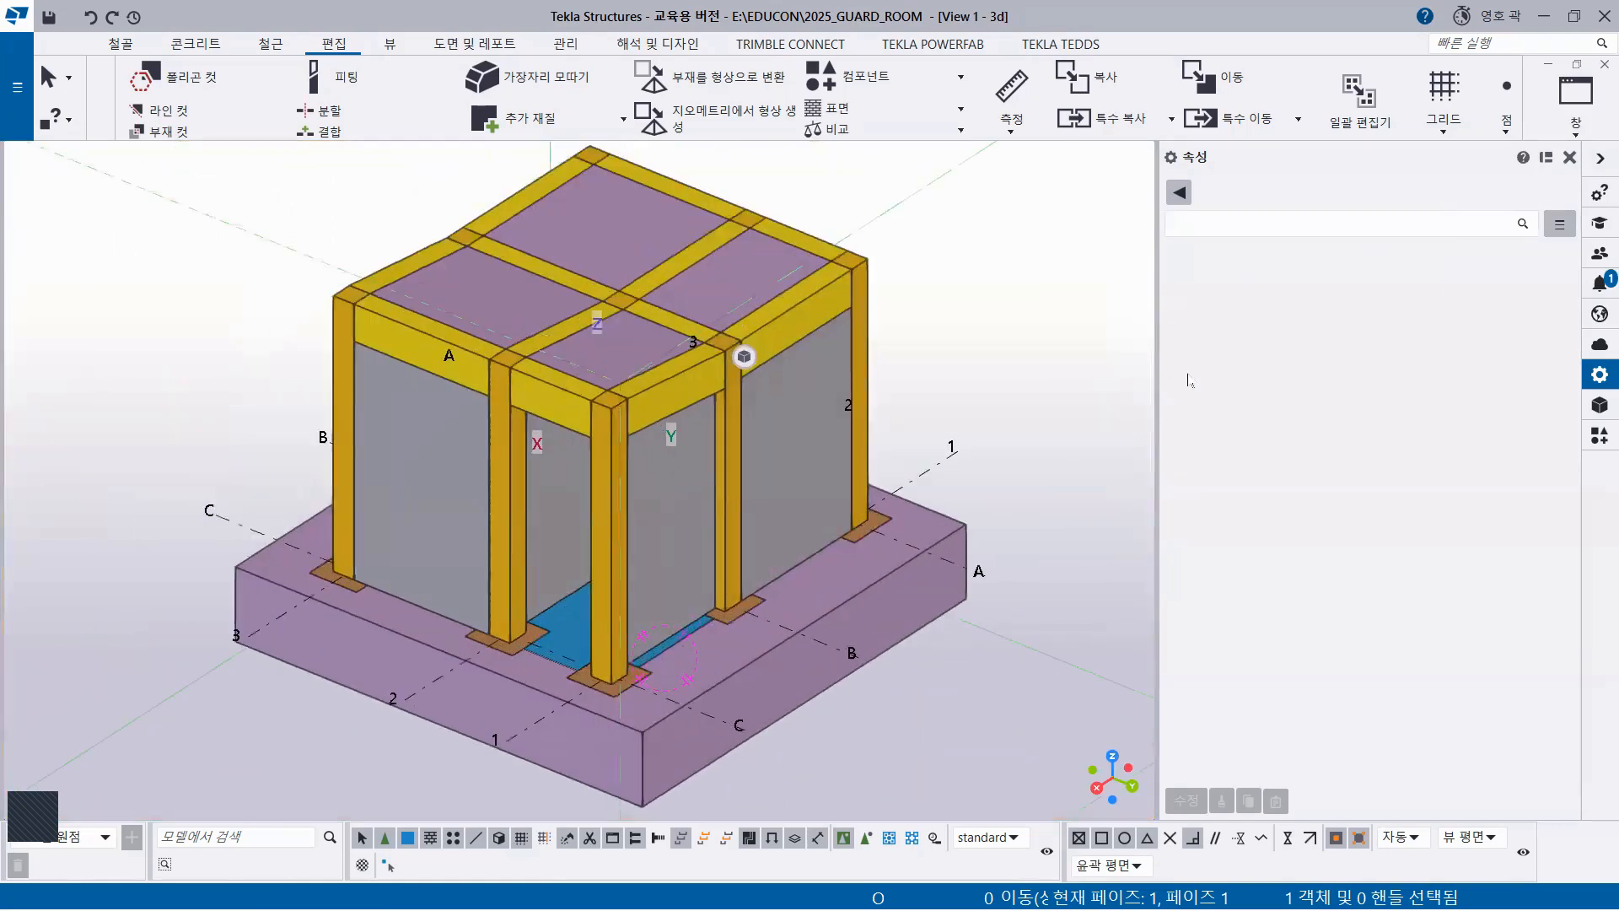
{"action": "left_click", "coordinate": [1574, 130]}
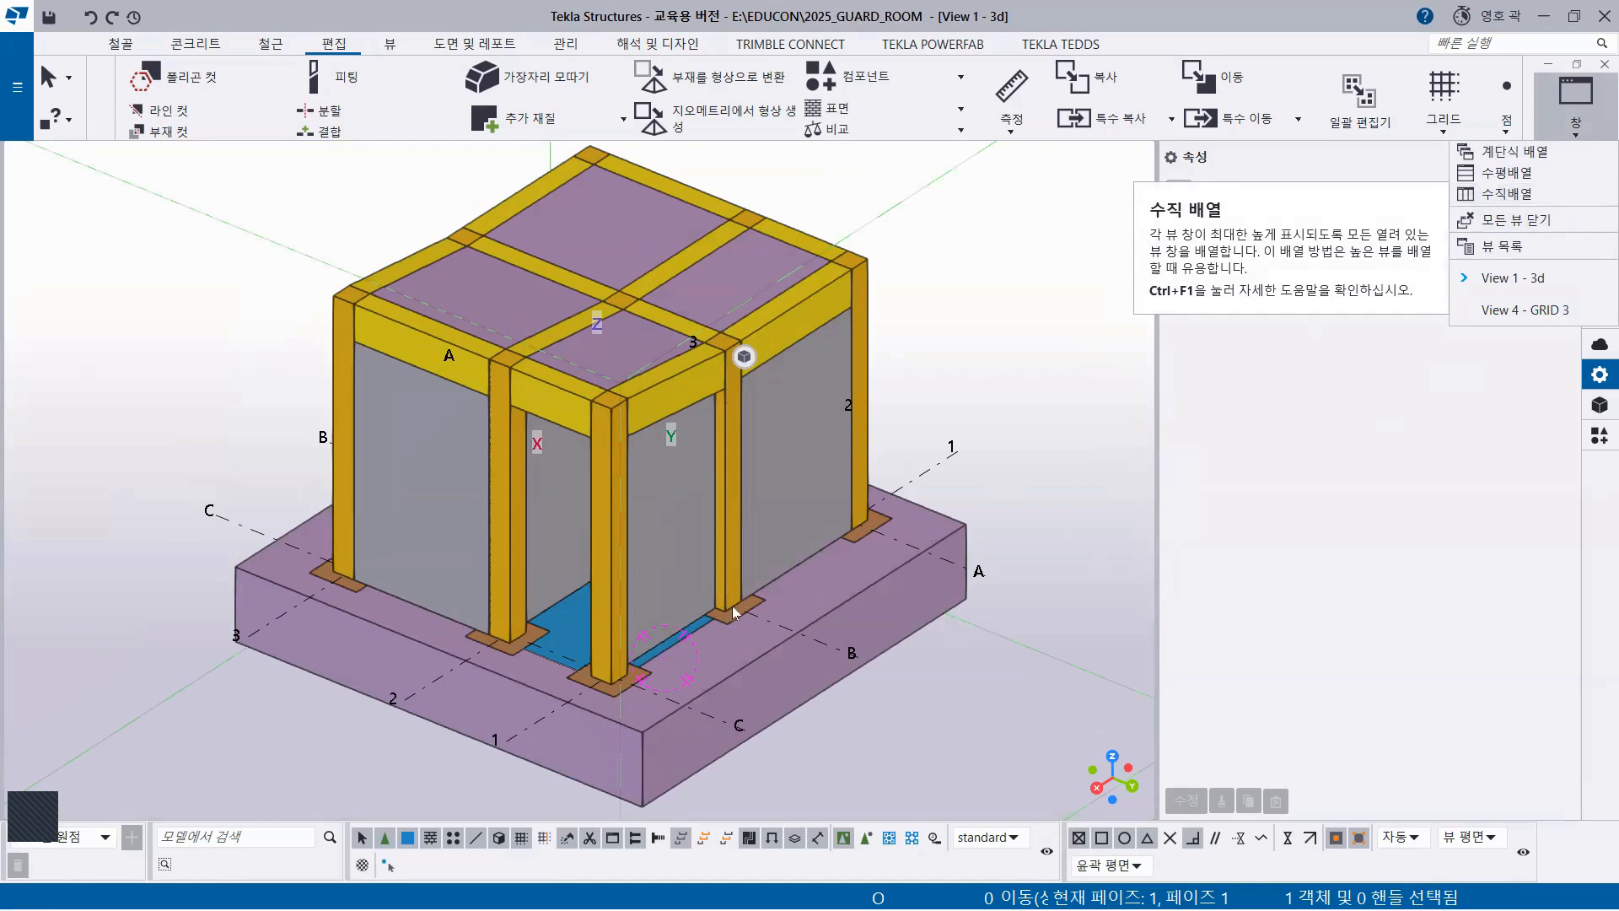
{"action": "left_click", "coordinate": [950, 368]}
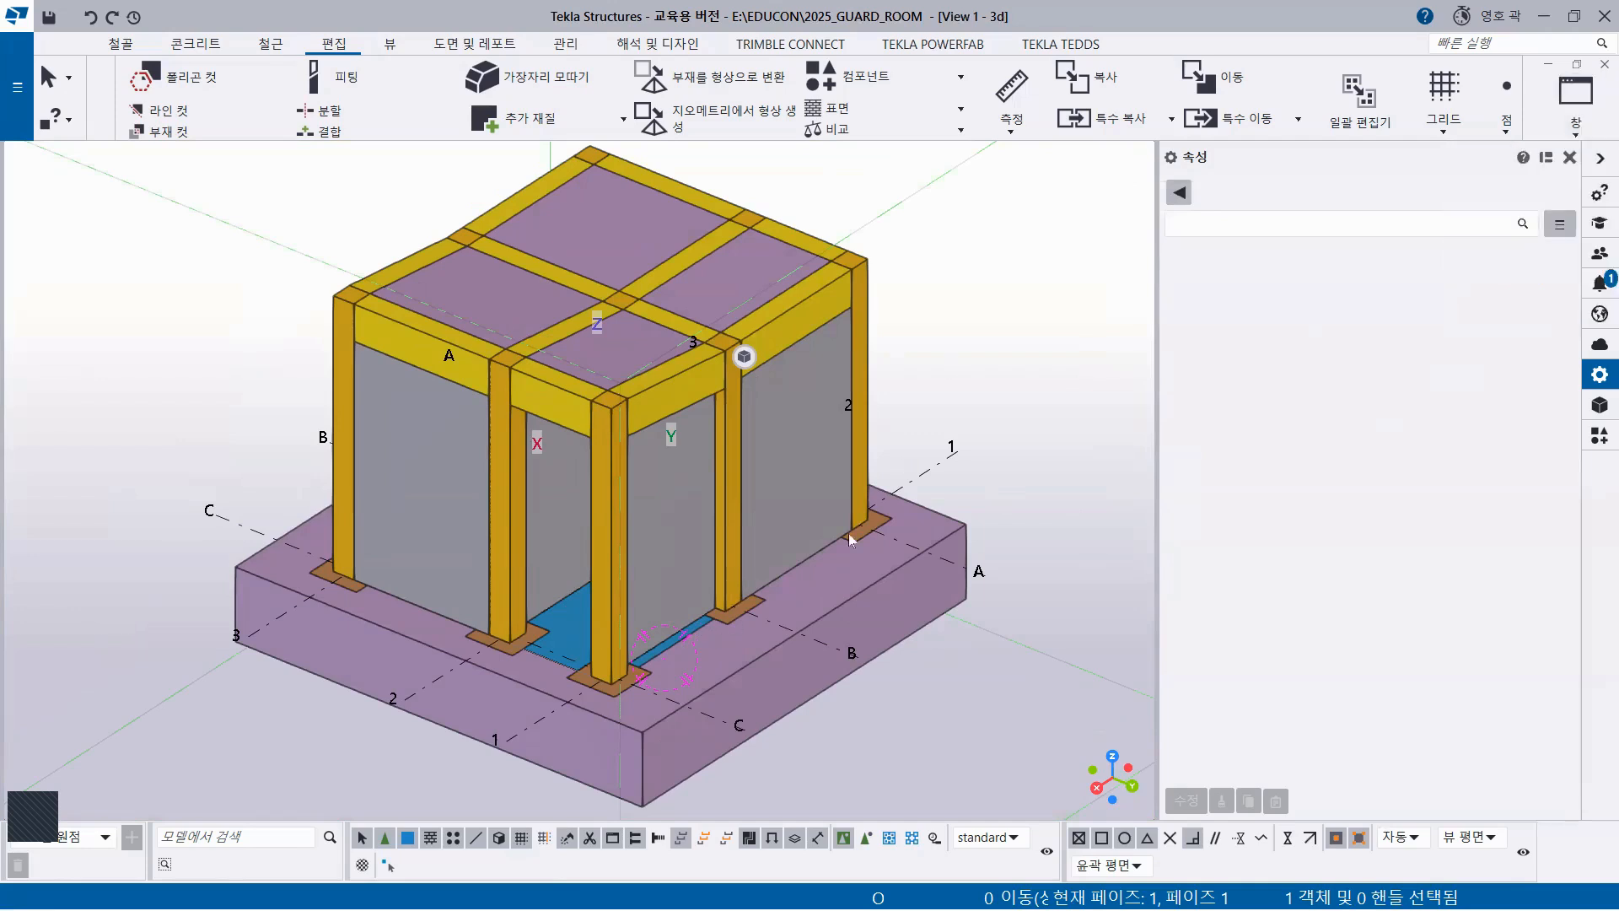
{"action": "scroll", "coordinate": [772, 632], "scroll_direction": "down", "scroll_amount": 4}
{"action": "middle_click_drag", "start_coordinate": [669, 655], "coordinate": [531, 600], "text": "ctrl"}
{"action": "middle_click_drag", "start_coordinate": [661, 560], "coordinate": [663, 600], "text": "ctrl"}
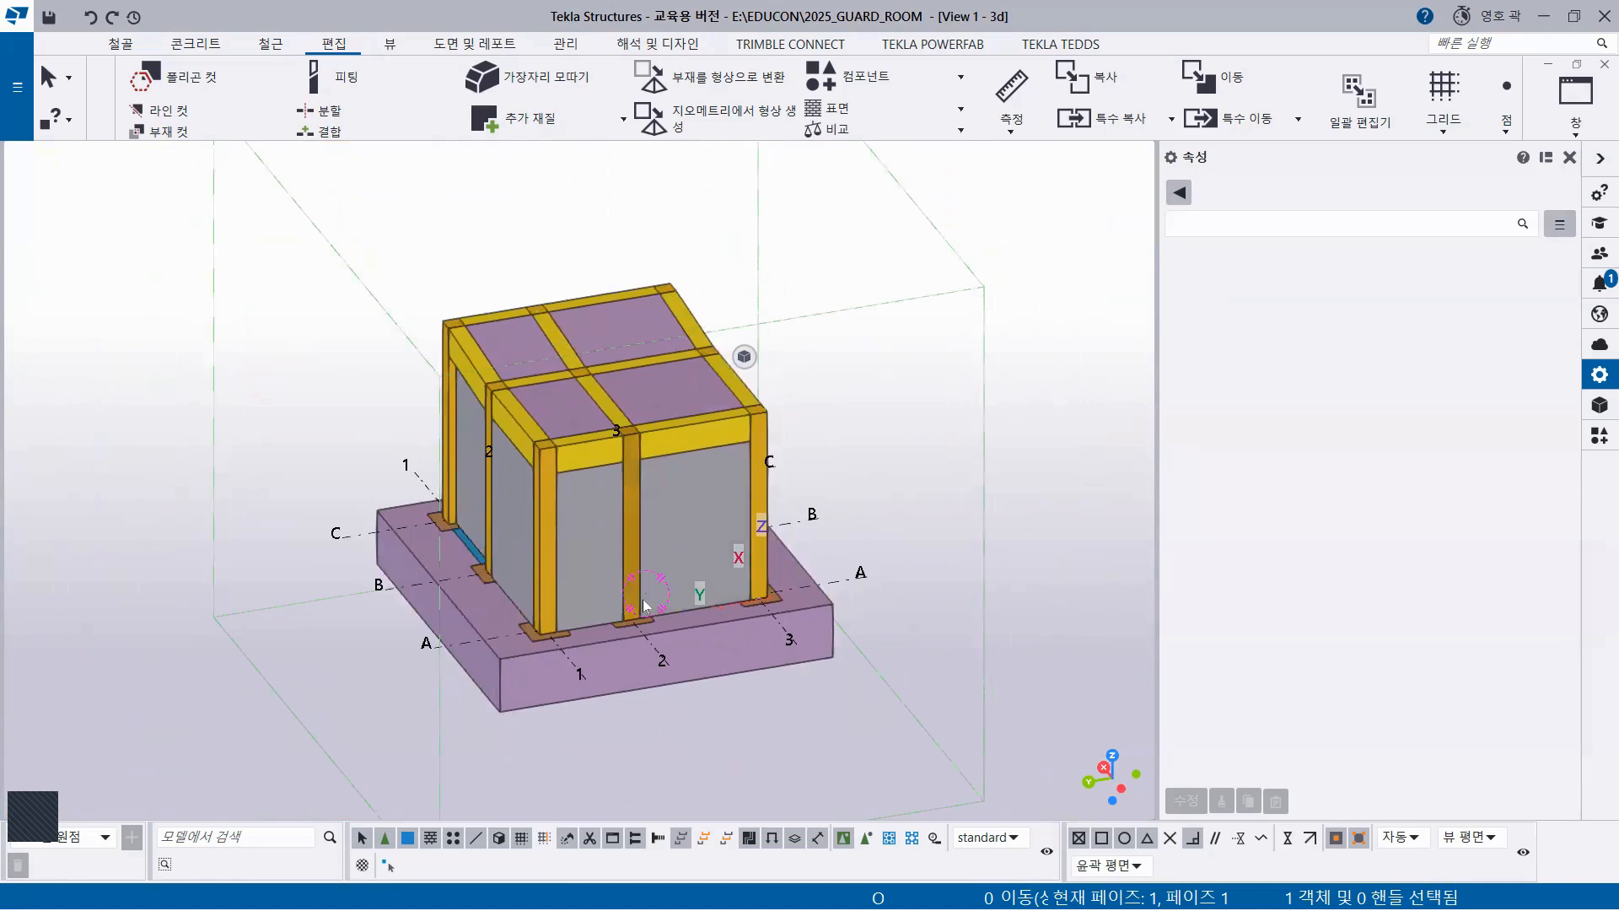